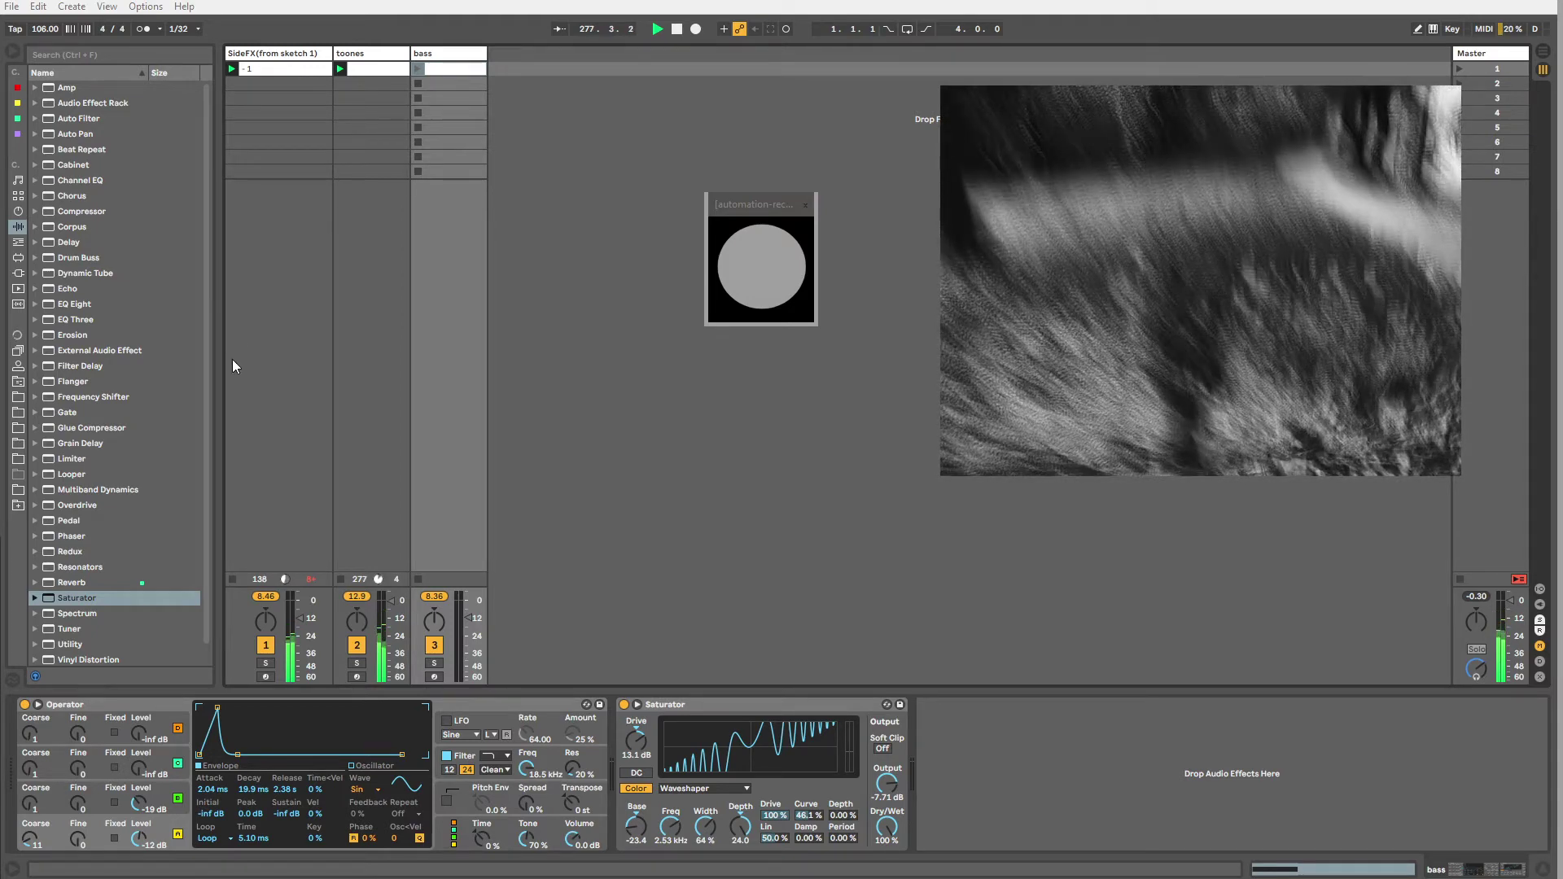
Compare the device chains on the SideFX(from sketch 1), toones and bass tracks.
left_click(368, 54)
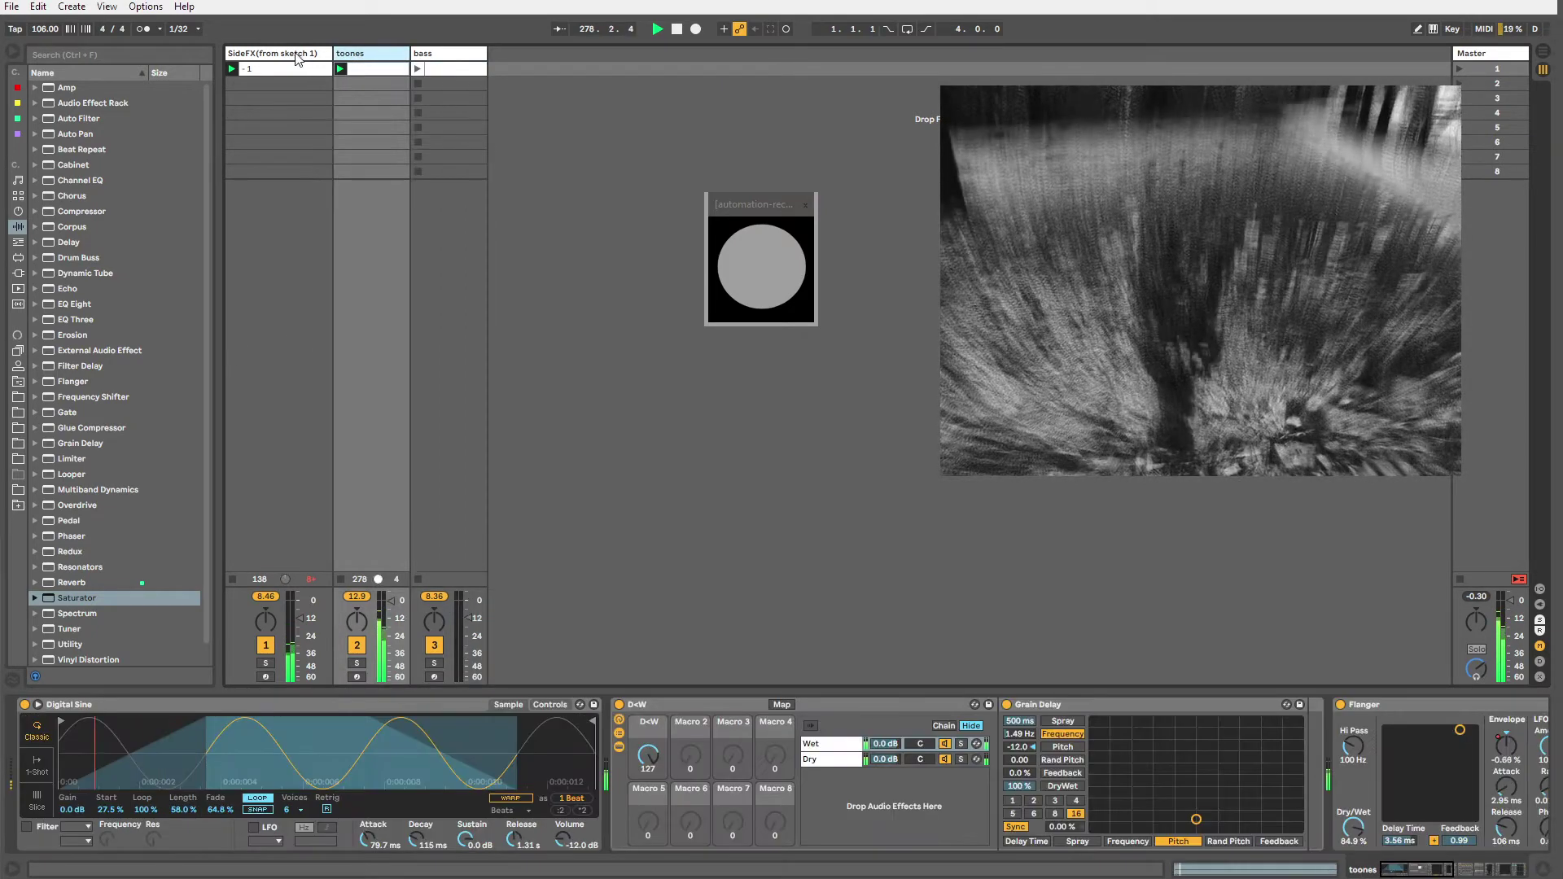
left_click(295, 54)
left_click(455, 54)
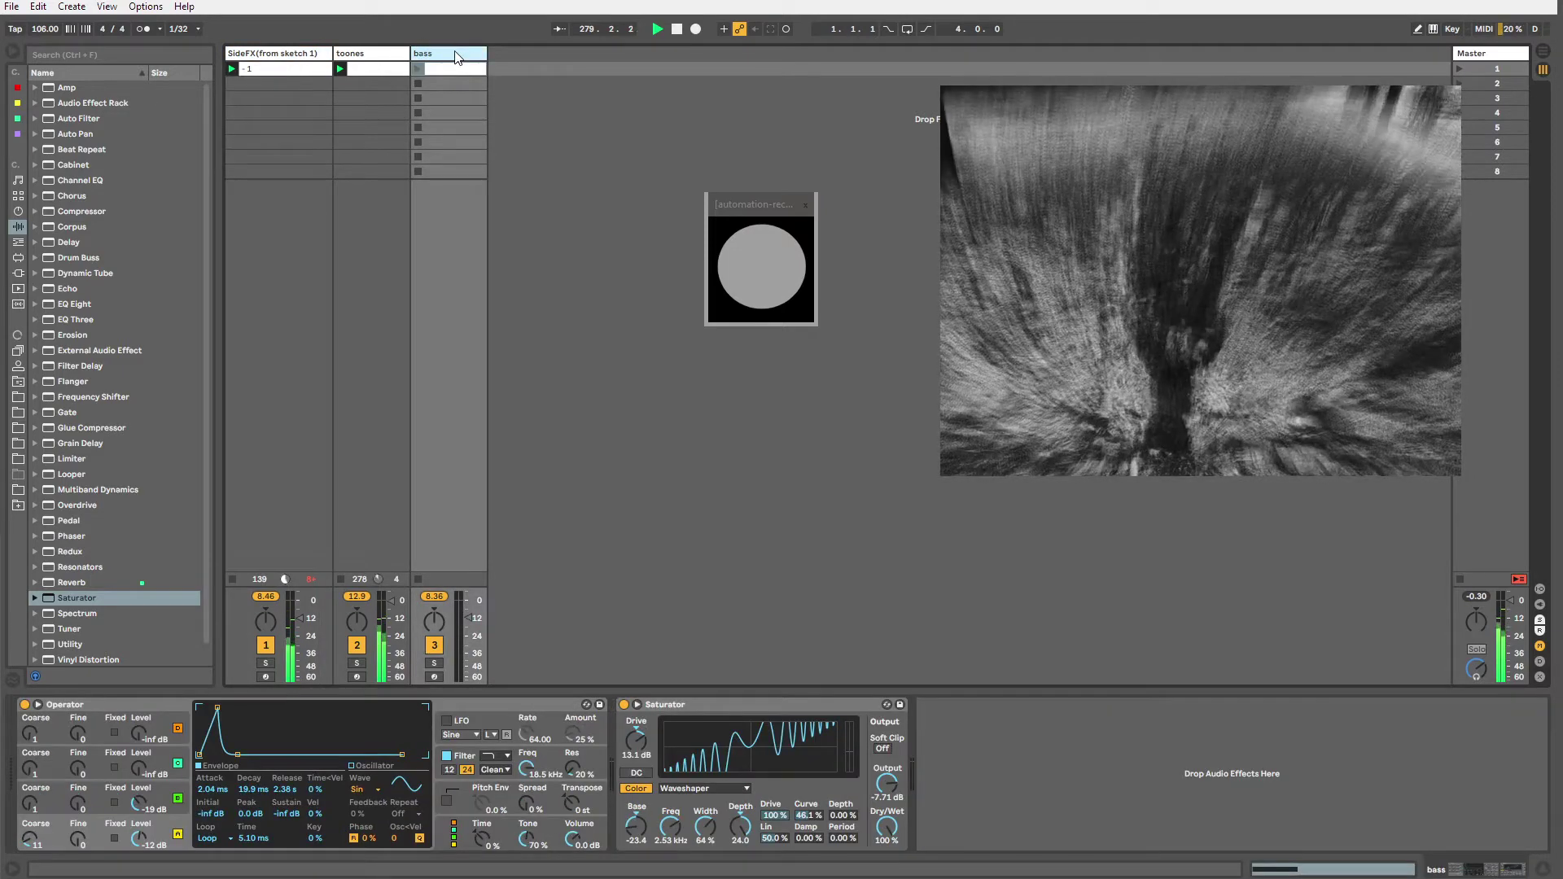
left_click(737, 204)
left_click(359, 54)
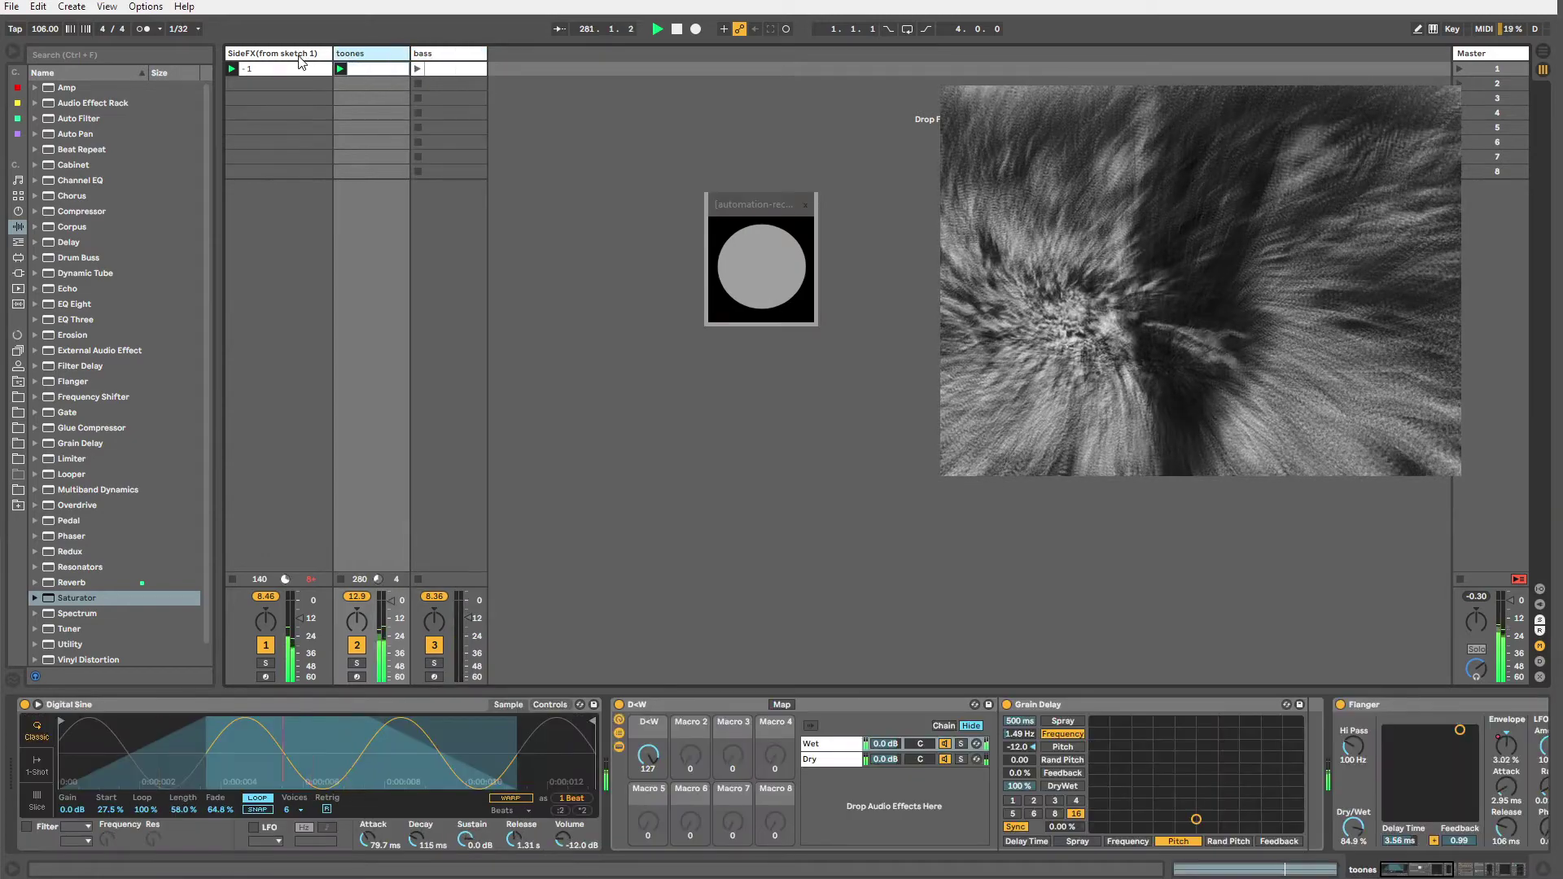
left_click(291, 54)
left_click(359, 54)
left_click(291, 55)
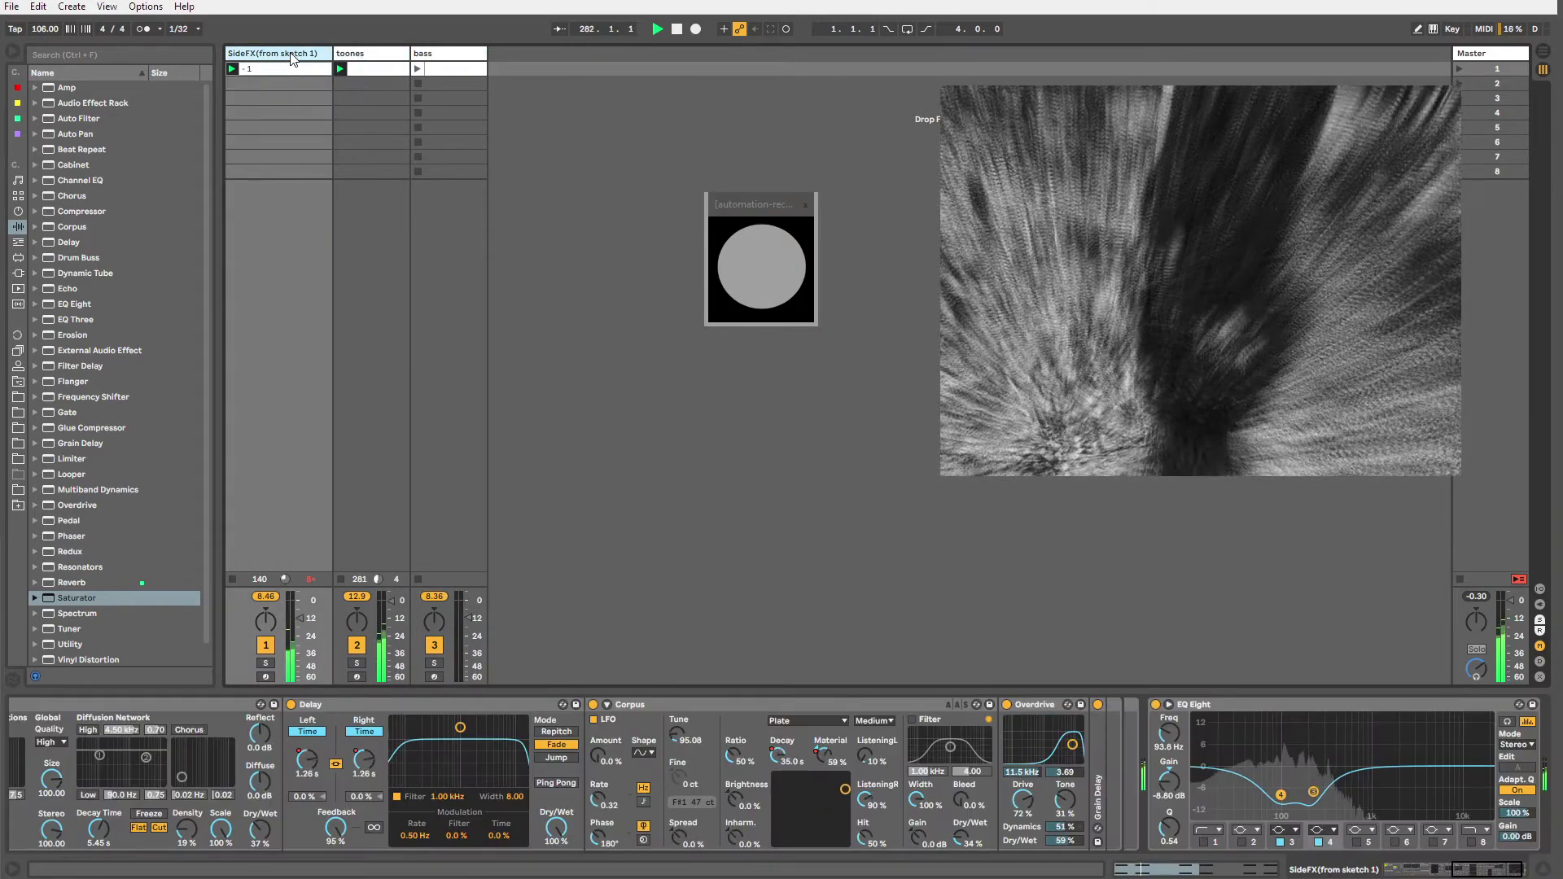
left_click(358, 55)
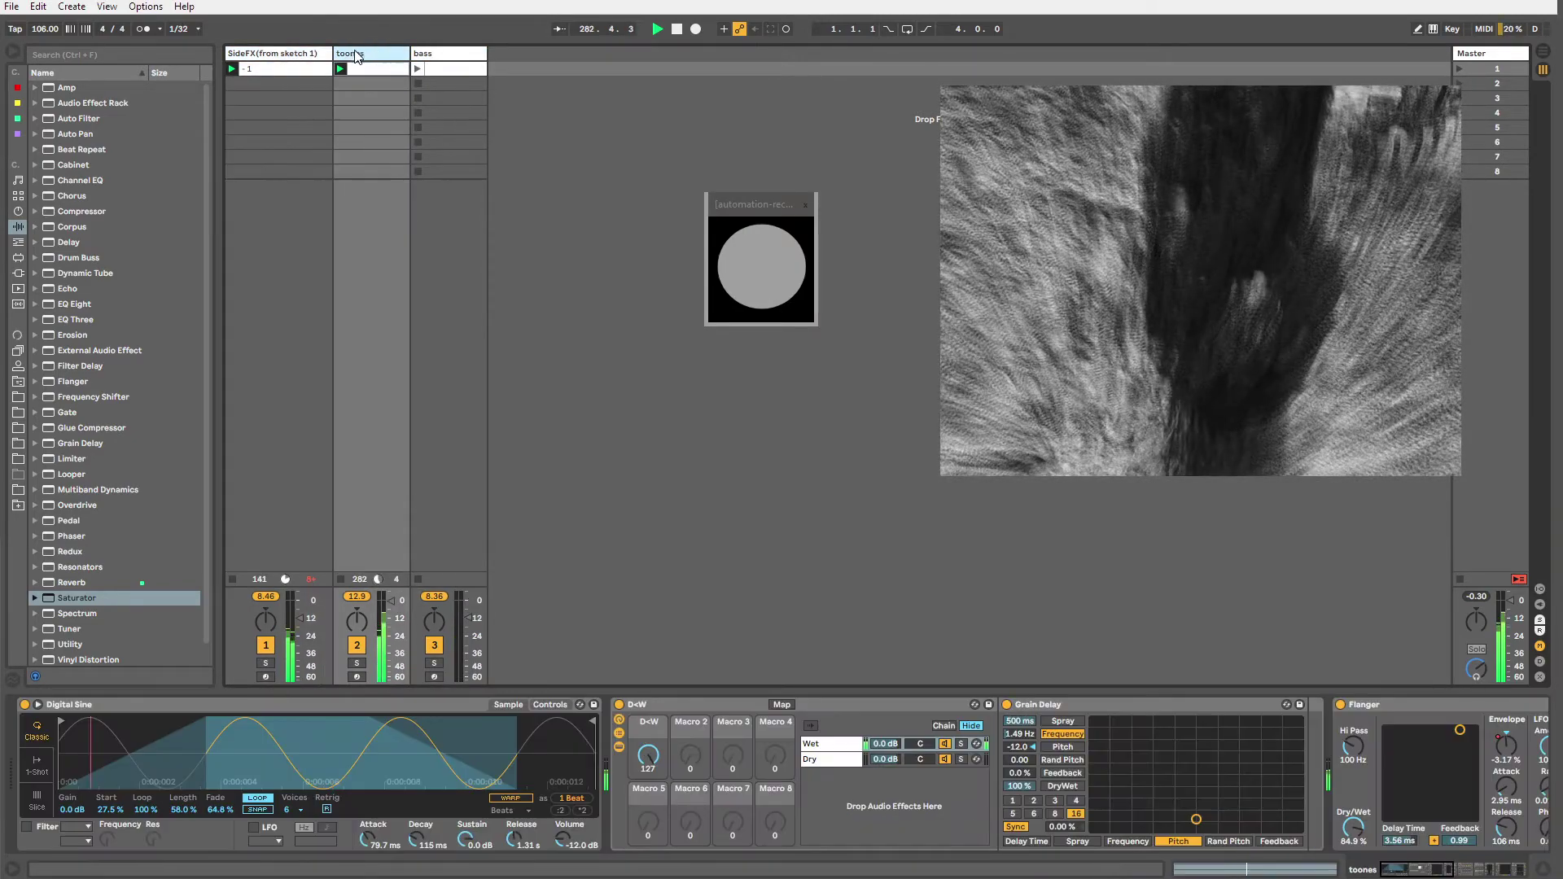
left_click(315, 53)
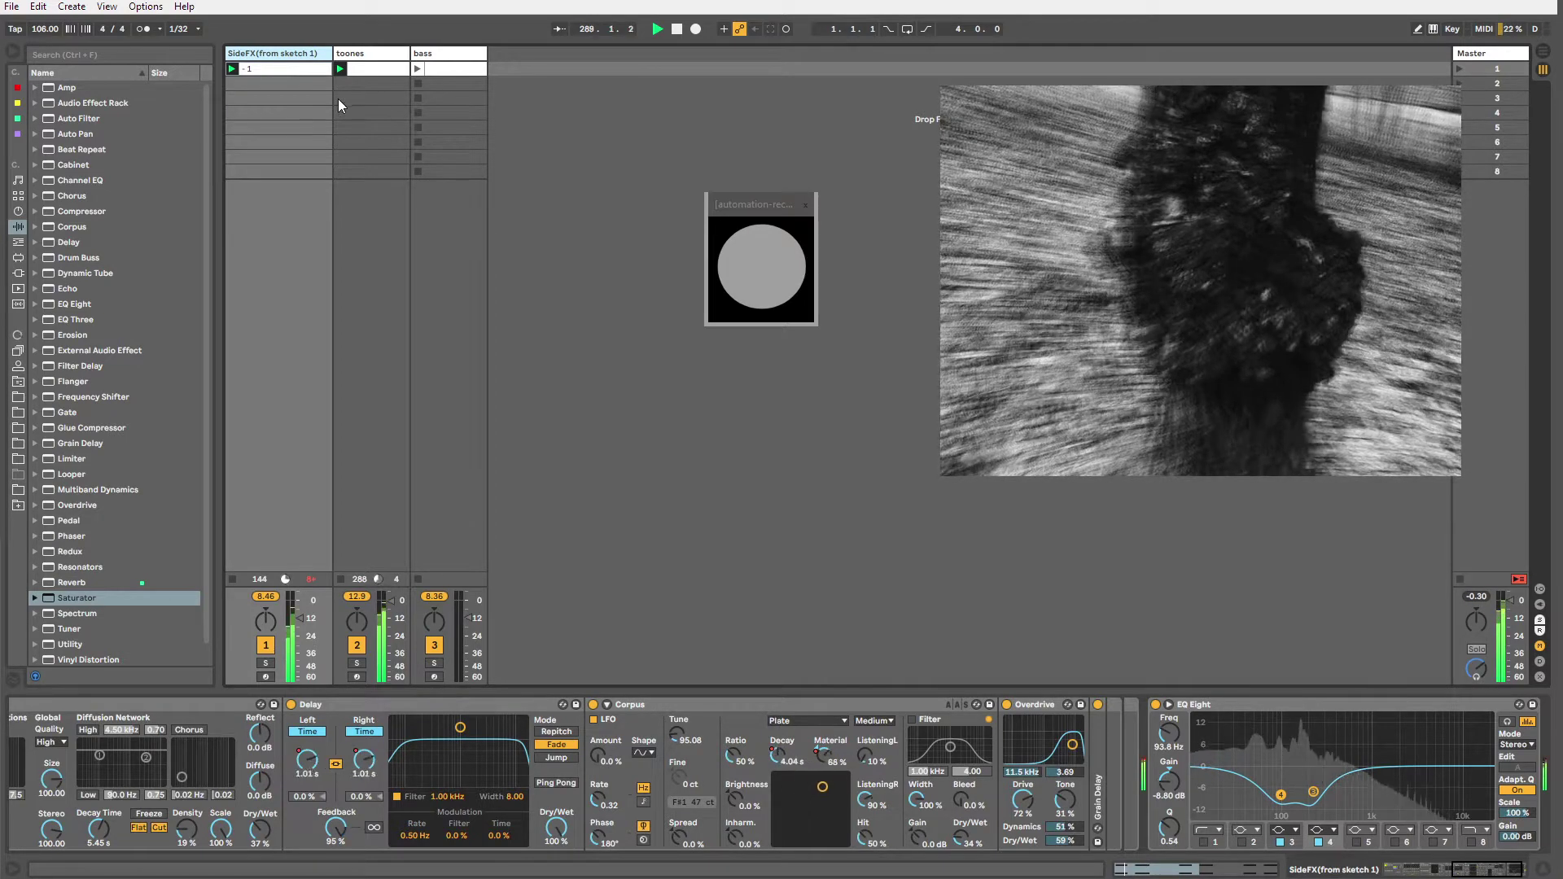
left_click(454, 64)
left_click(365, 57)
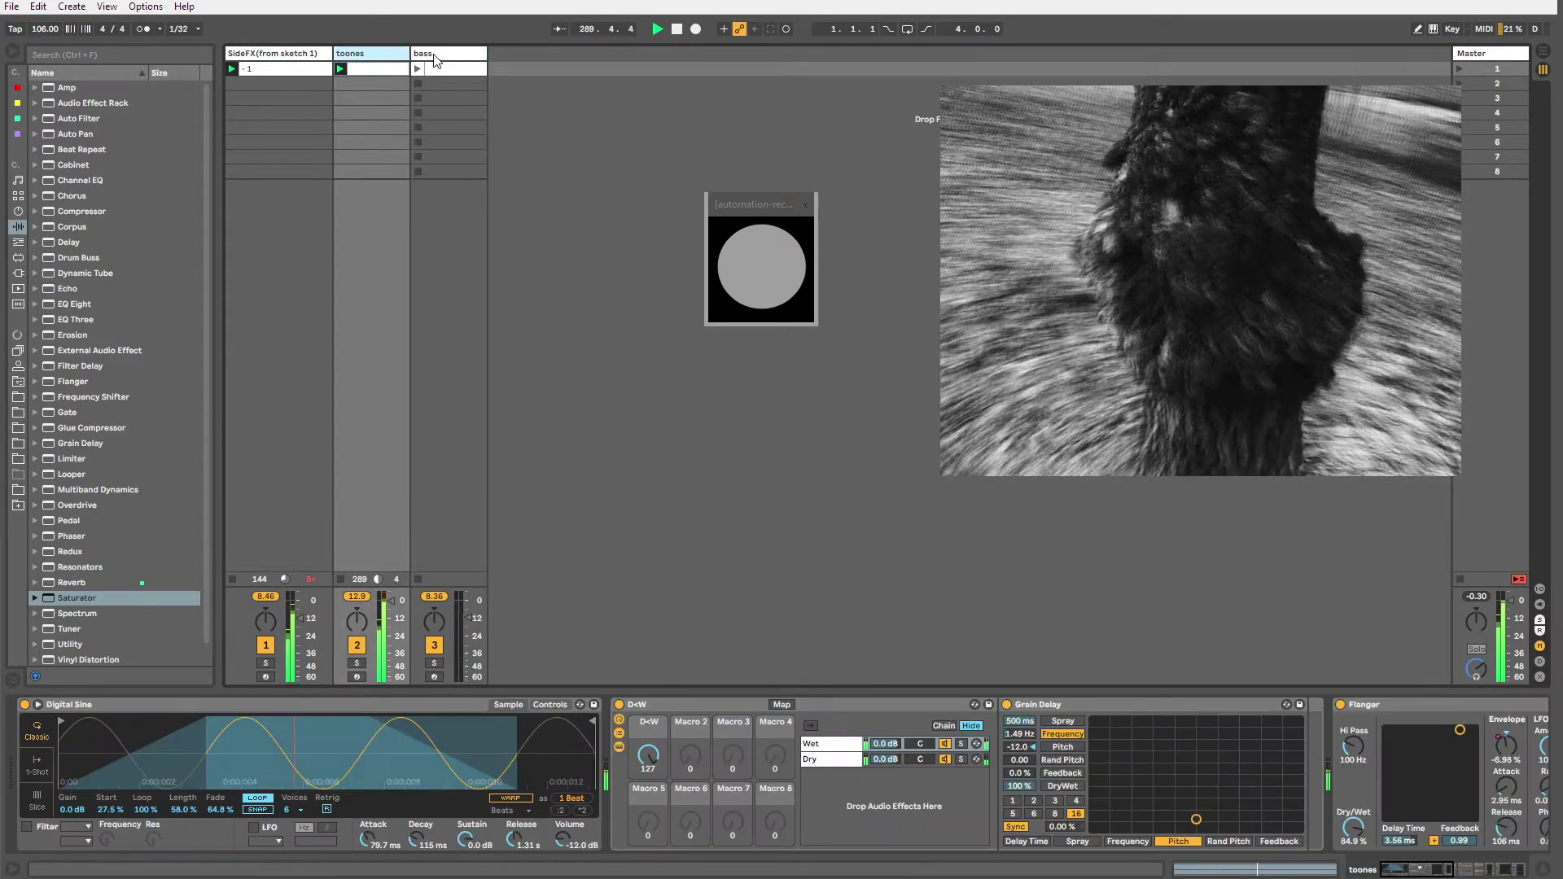
Select the bass track and launch its clip in the first scene.
left_click(435, 67)
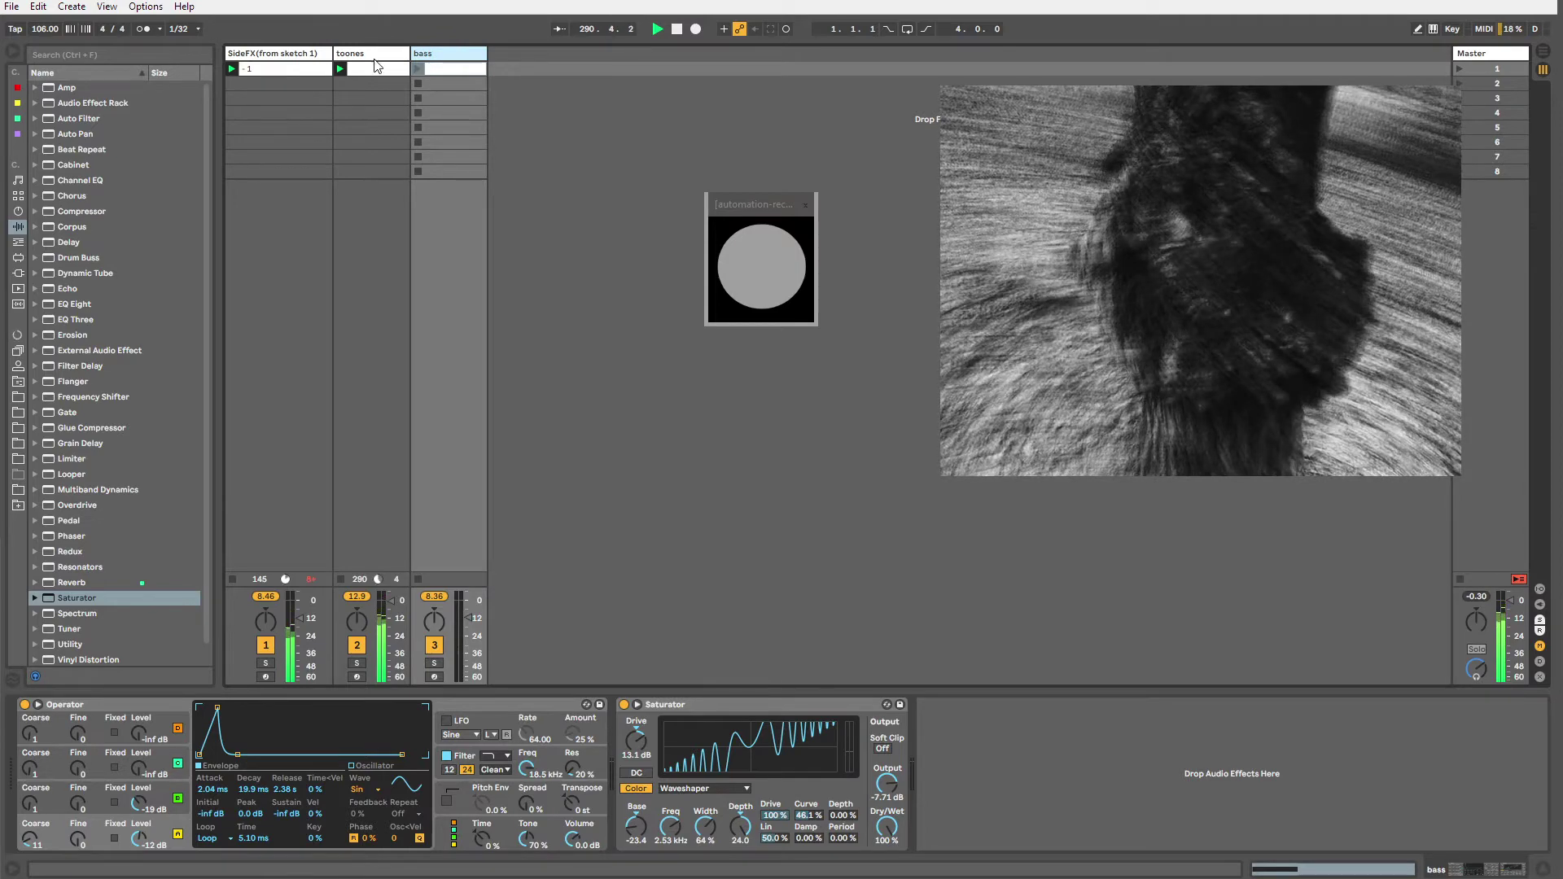
left_click(418, 70)
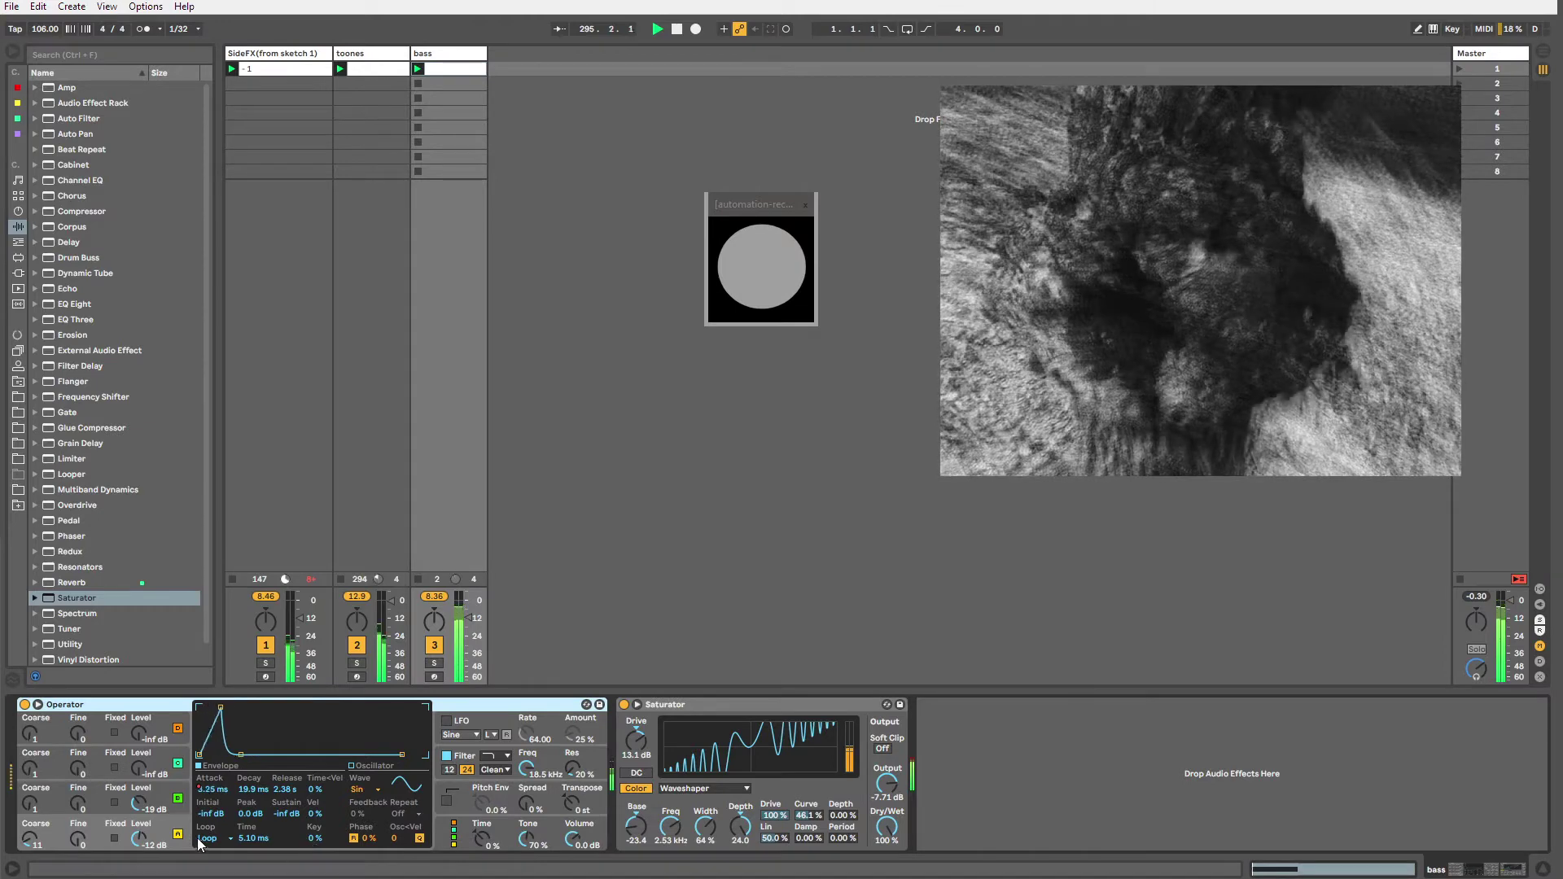
Shape the bass Saturator's waveshaper with Curve 73.4%, Depth 33.6%, Damp 96.1% and Period 72.7%.
left_click(722, 716)
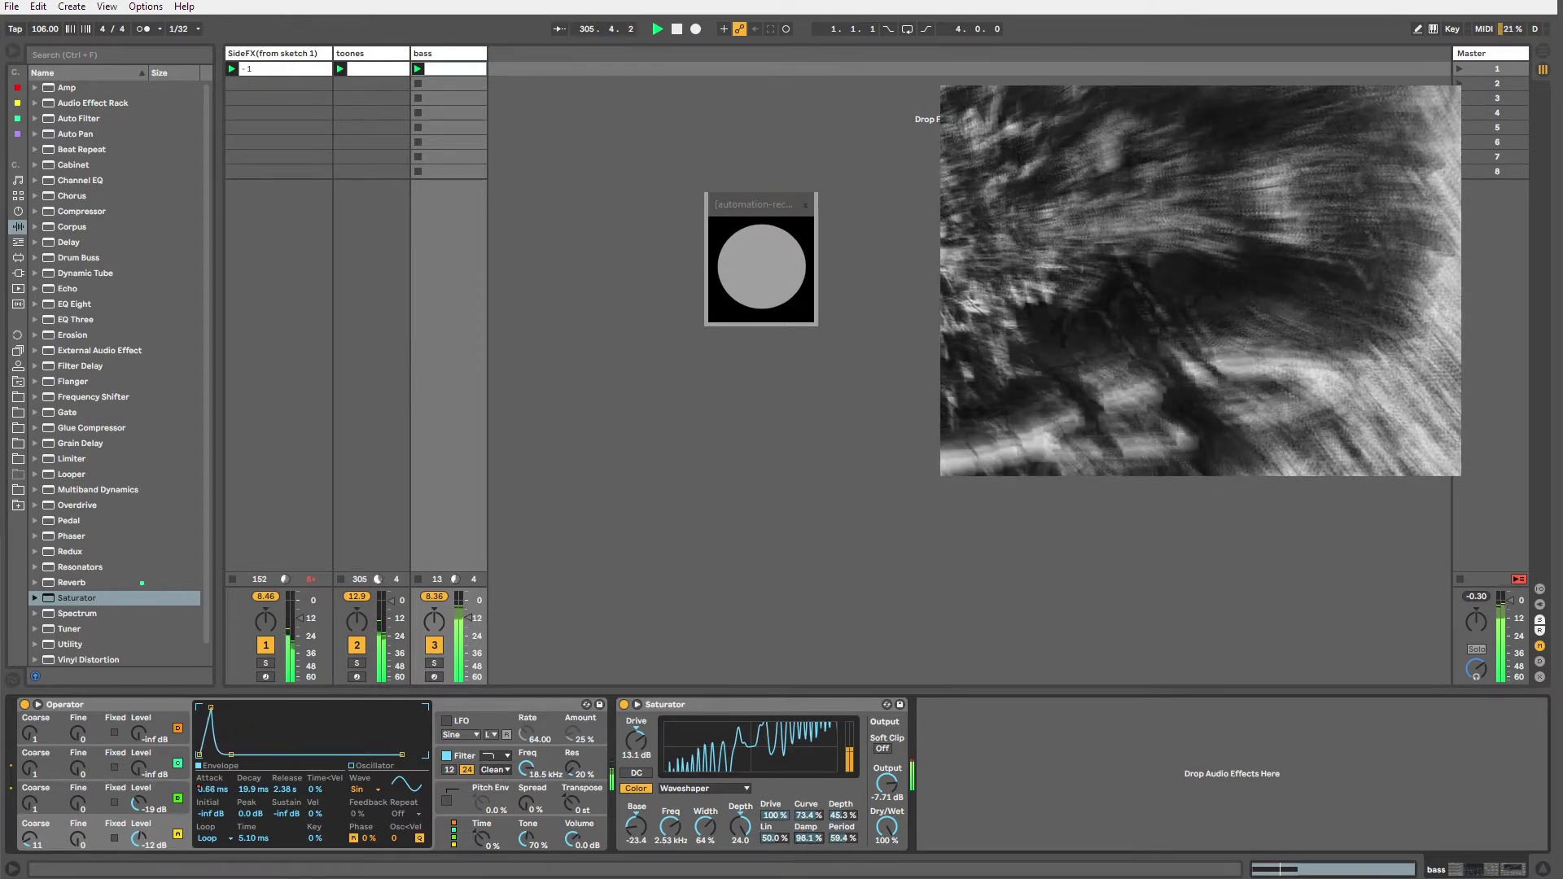
left_click_drag(836, 836, 838, 774)
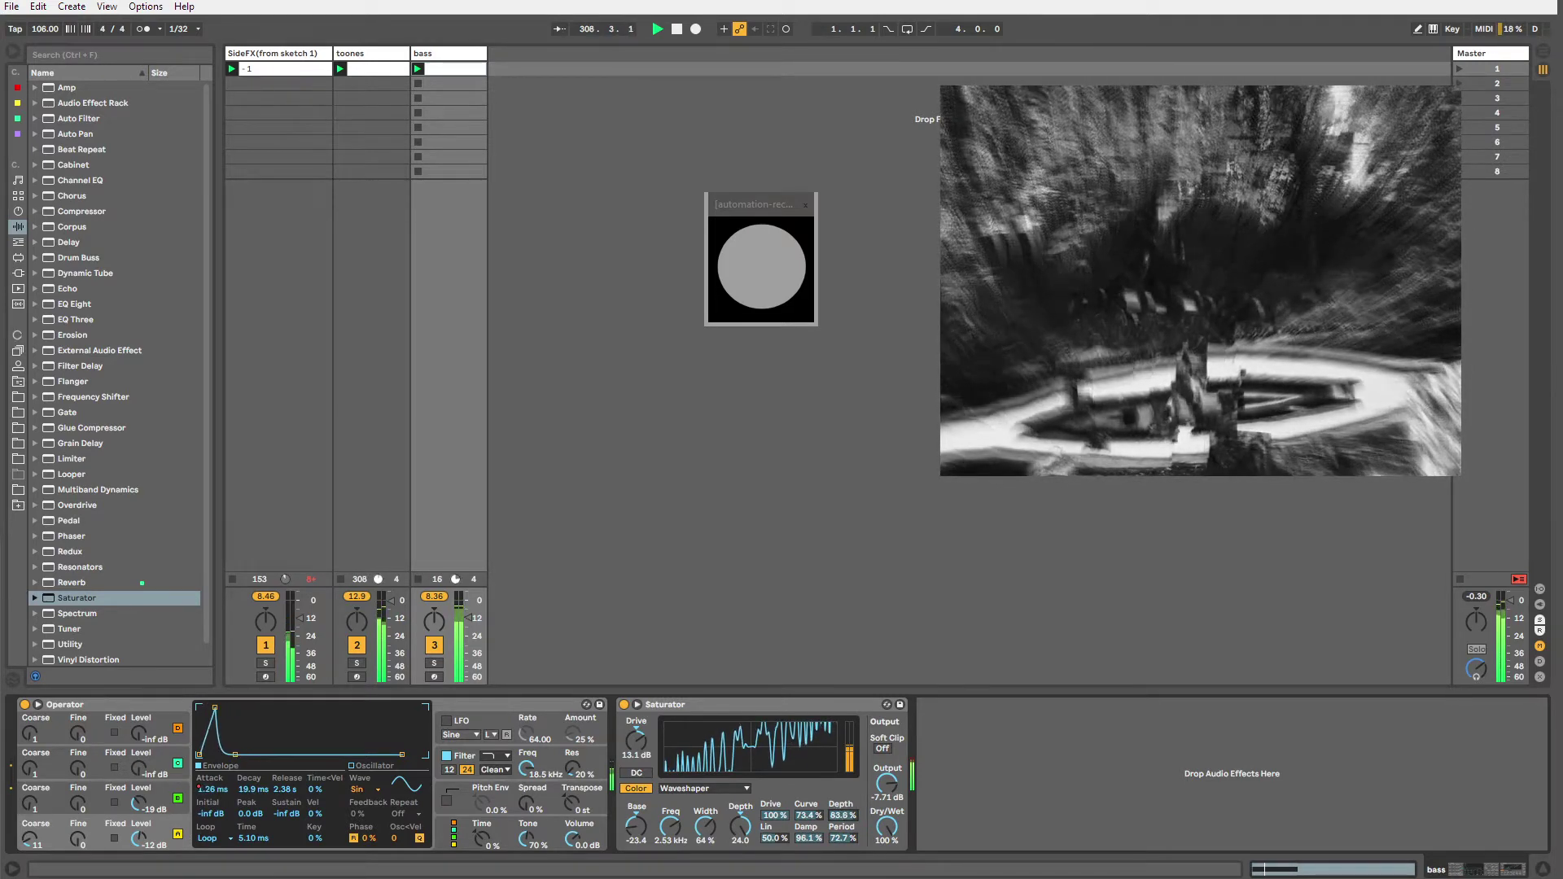
left_click(711, 706)
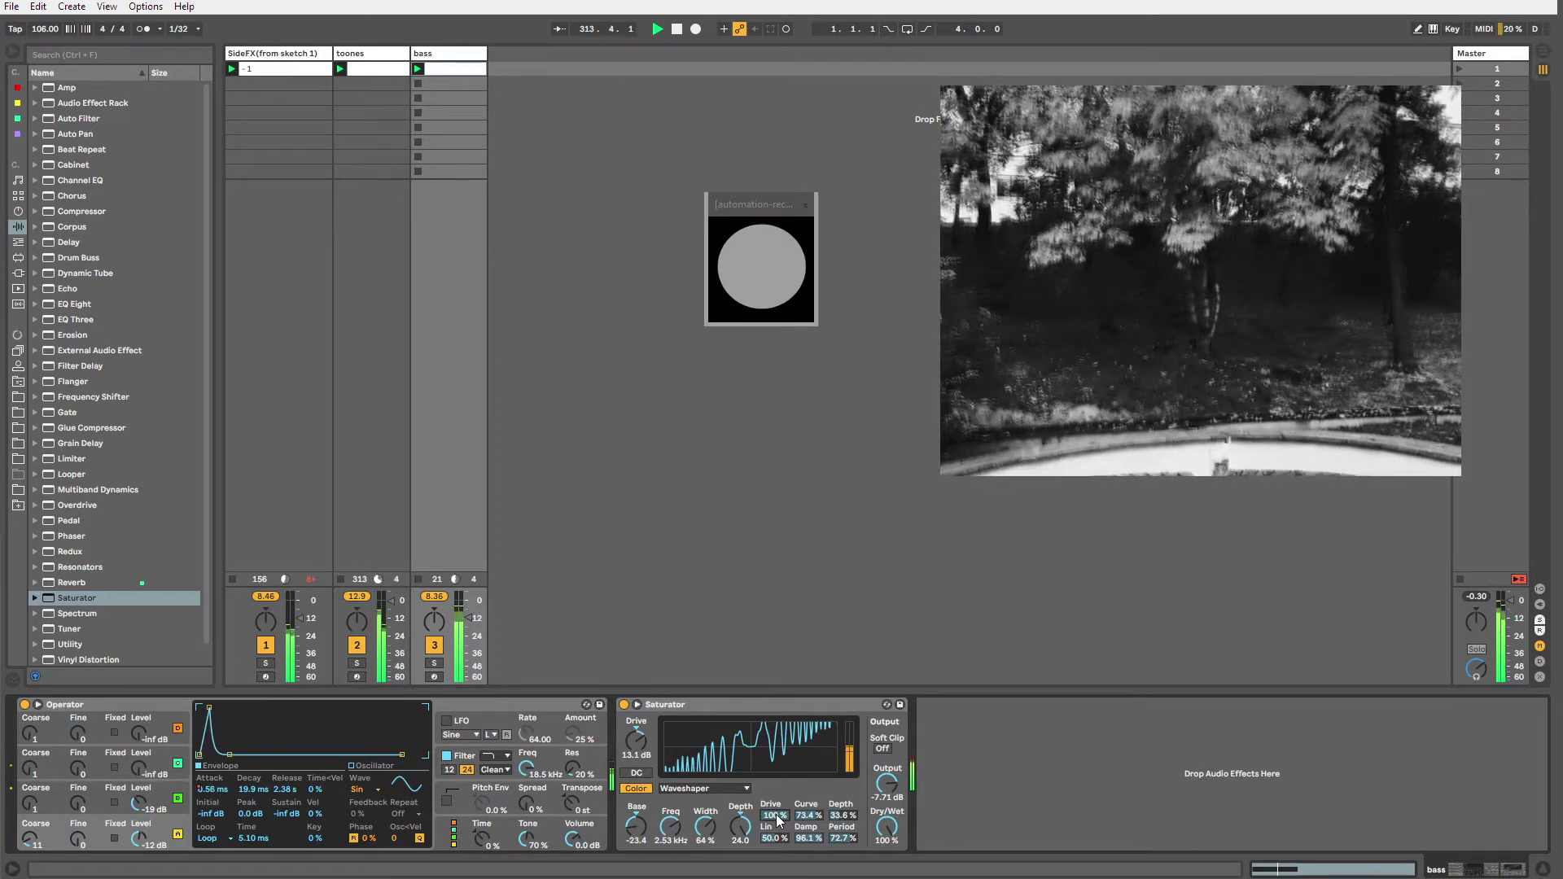
Unlink the bass clip's envelope for the Saturator's WS Drive, extend its loop to just over nine bars and offset its start marker.
key("shift+Tab")
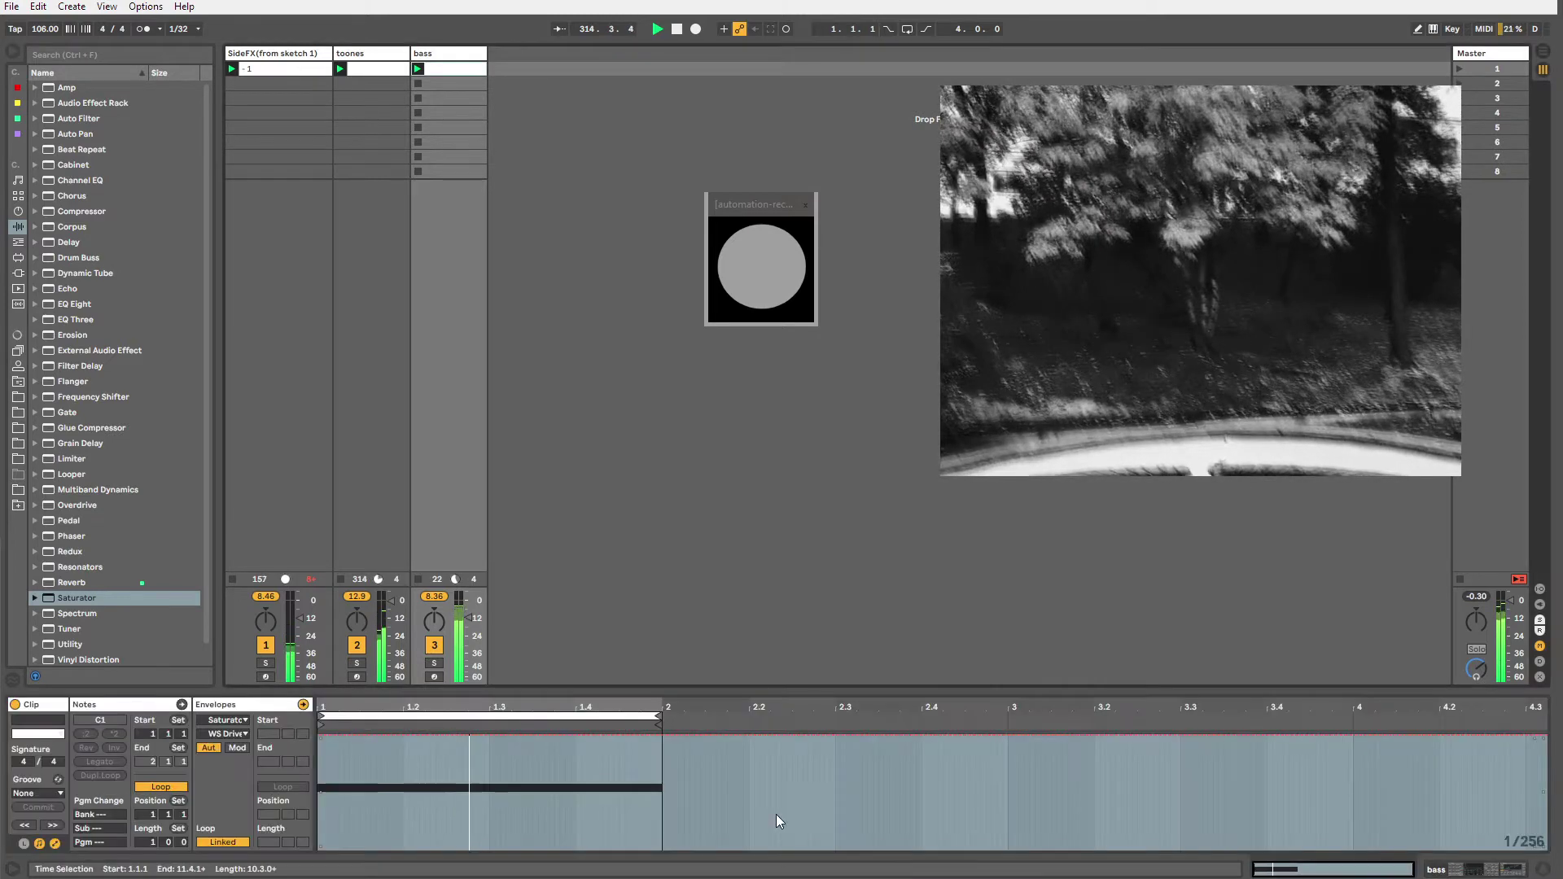
left_click_drag(275, 841, 275, 822)
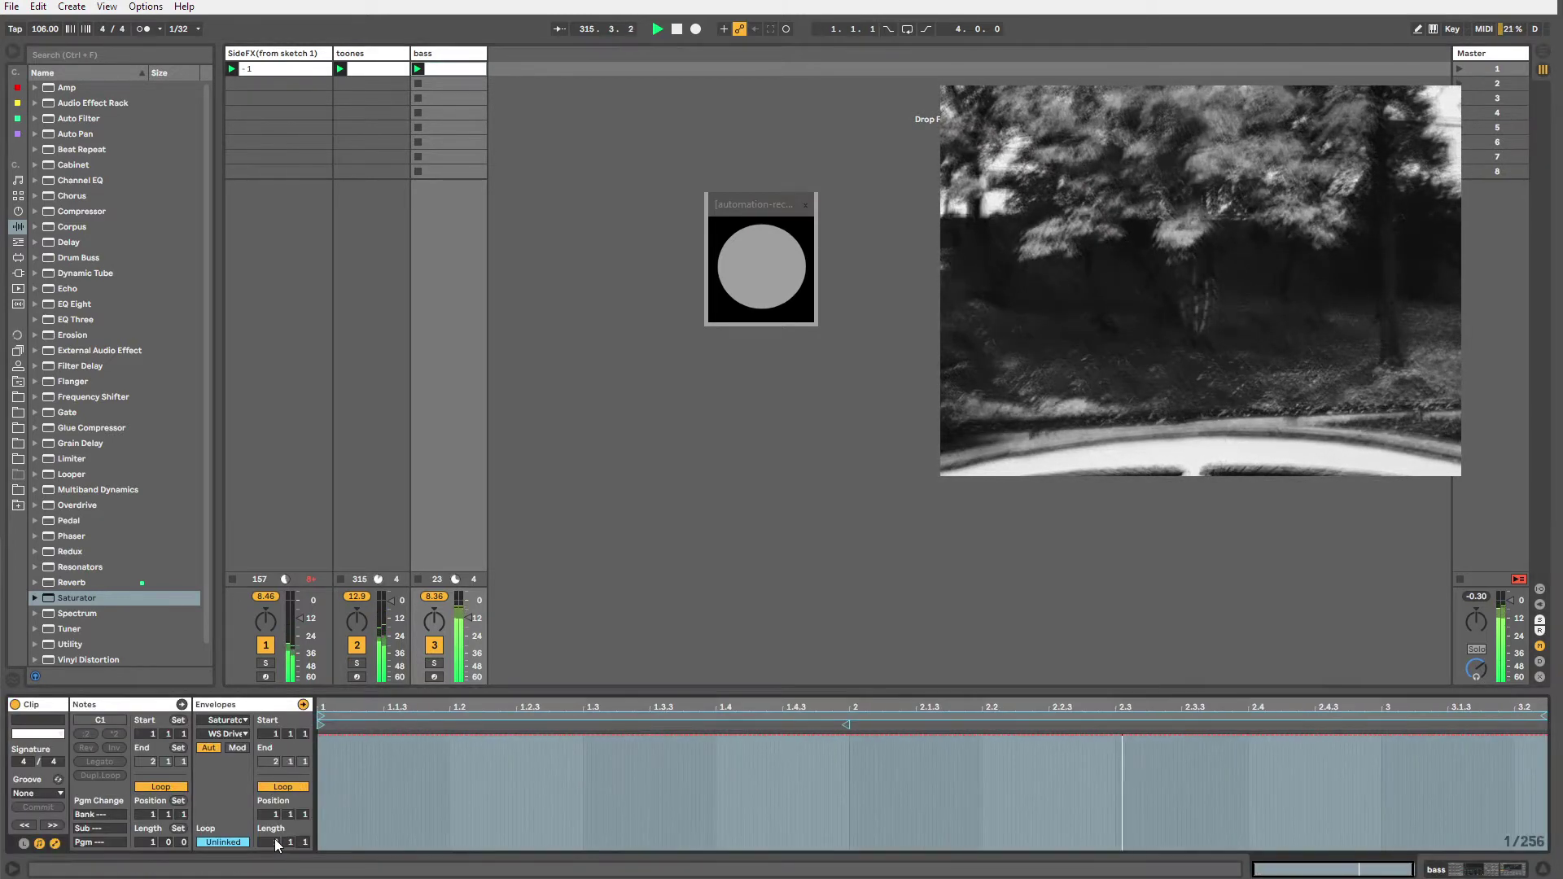
left_click_drag(320, 725, 624, 725)
left_click_drag(1543, 715, 1333, 720)
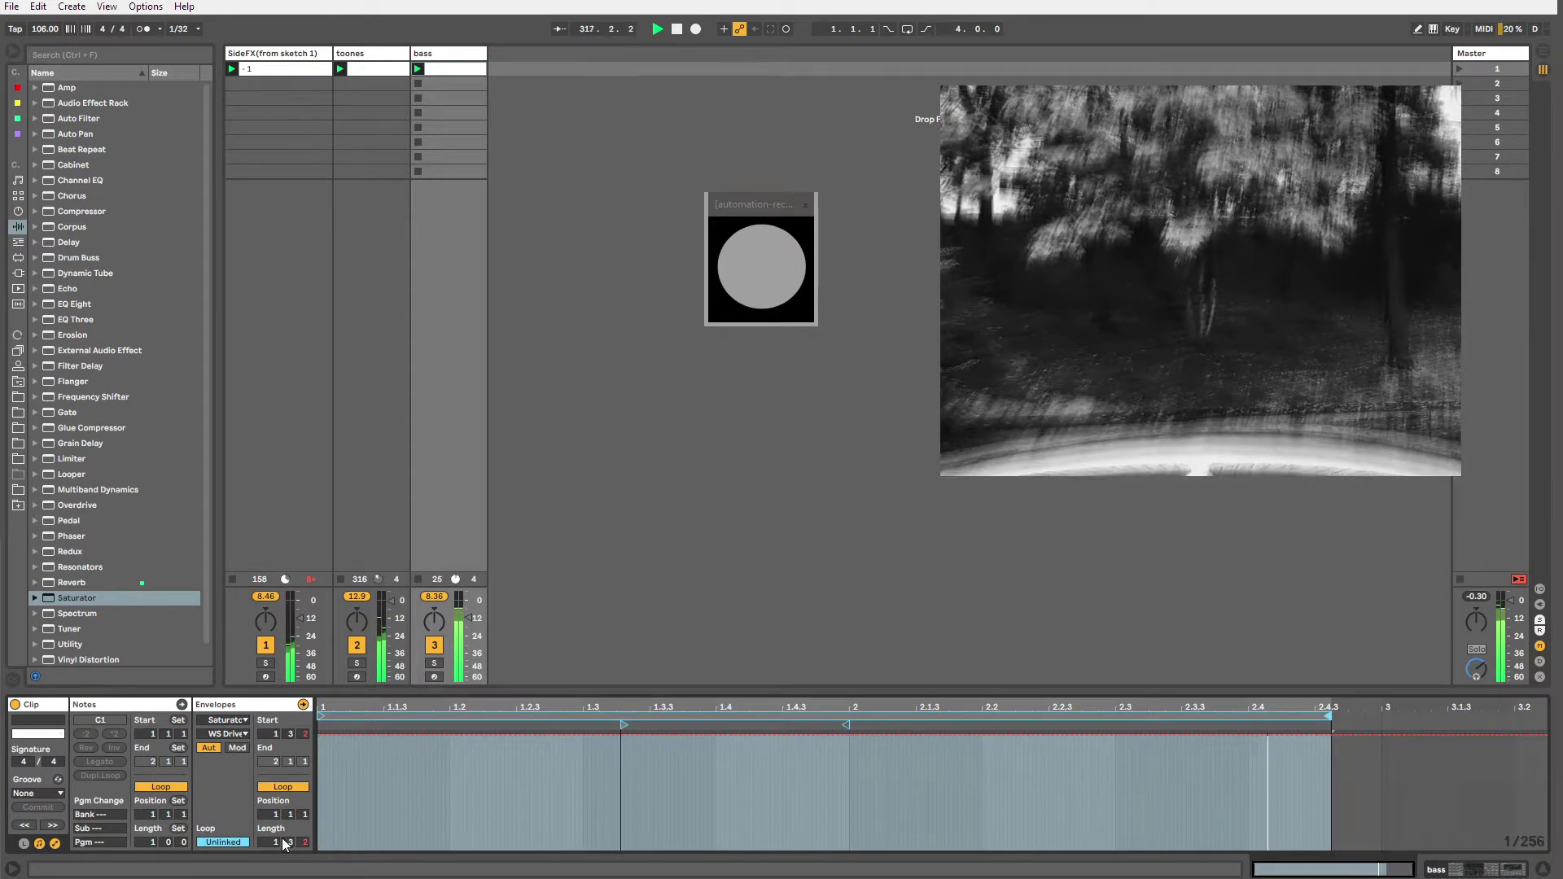
left_click_drag(275, 842, 275, 802)
left_click_drag(470, 724, 1106, 725)
left_click_drag(1543, 716, 1560, 714)
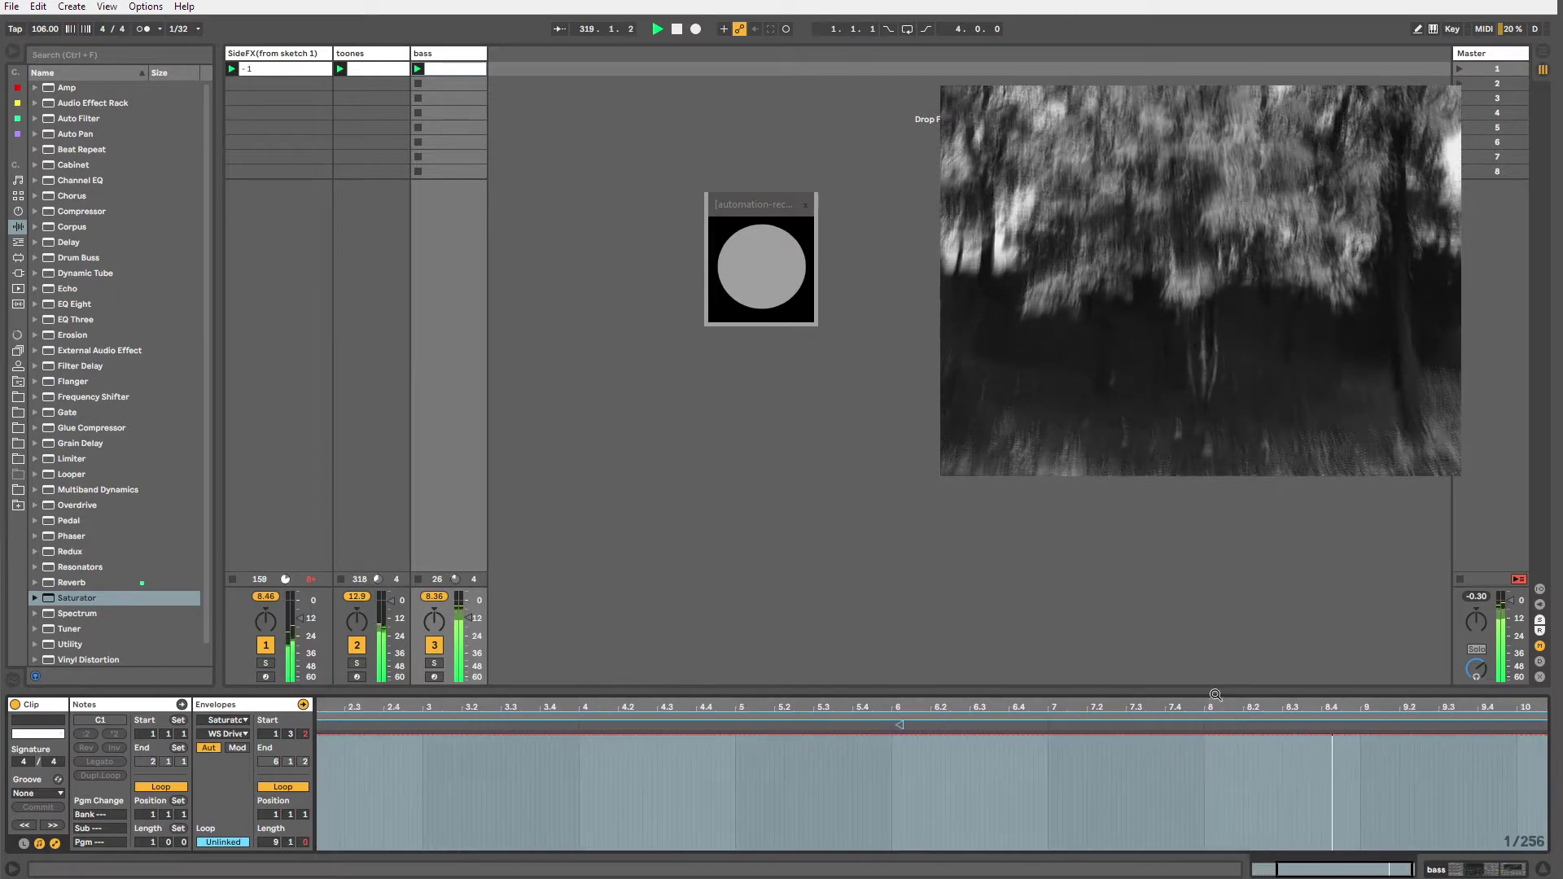
key("shift+Tab")
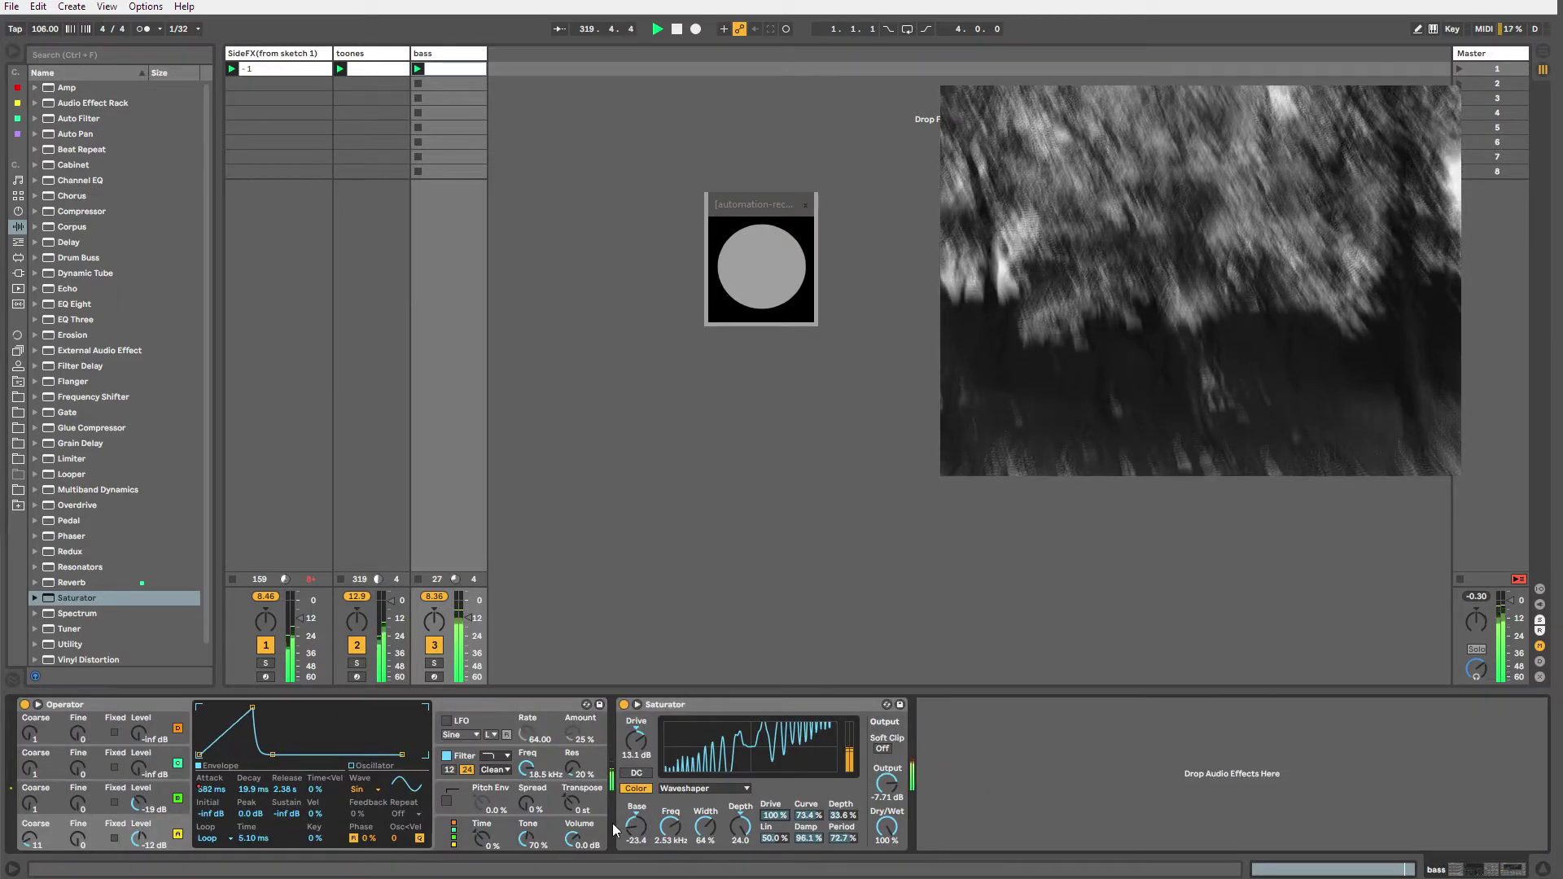
Record clip automation for the Saturator's waveshaper Drive while the bass clip plays.
right_click(771, 821)
left_click(782, 819)
key("shift+Tab")
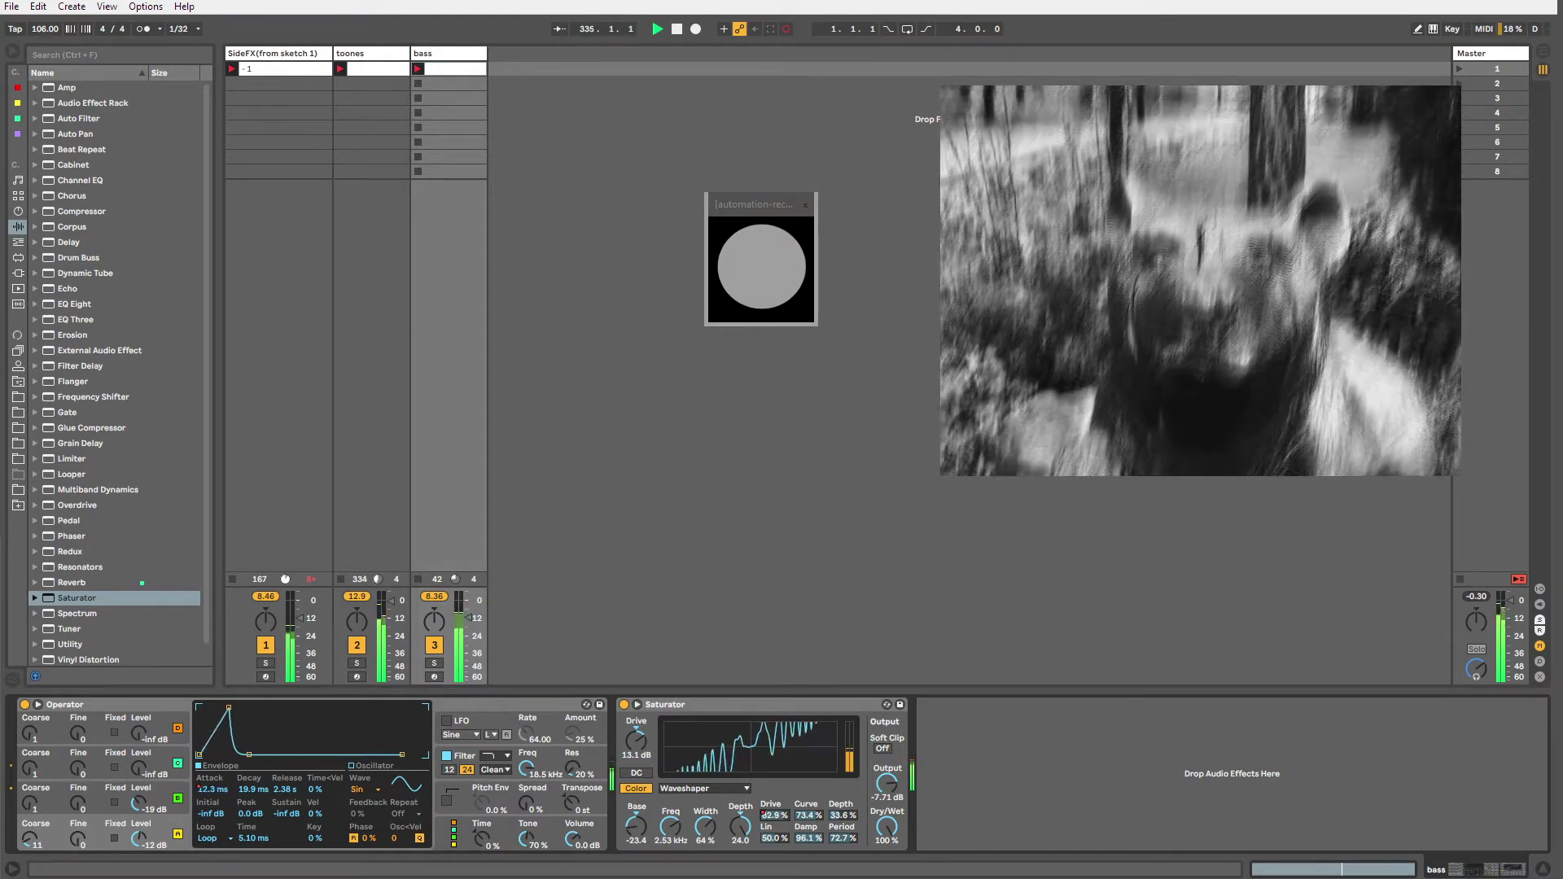
left_click(750, 713)
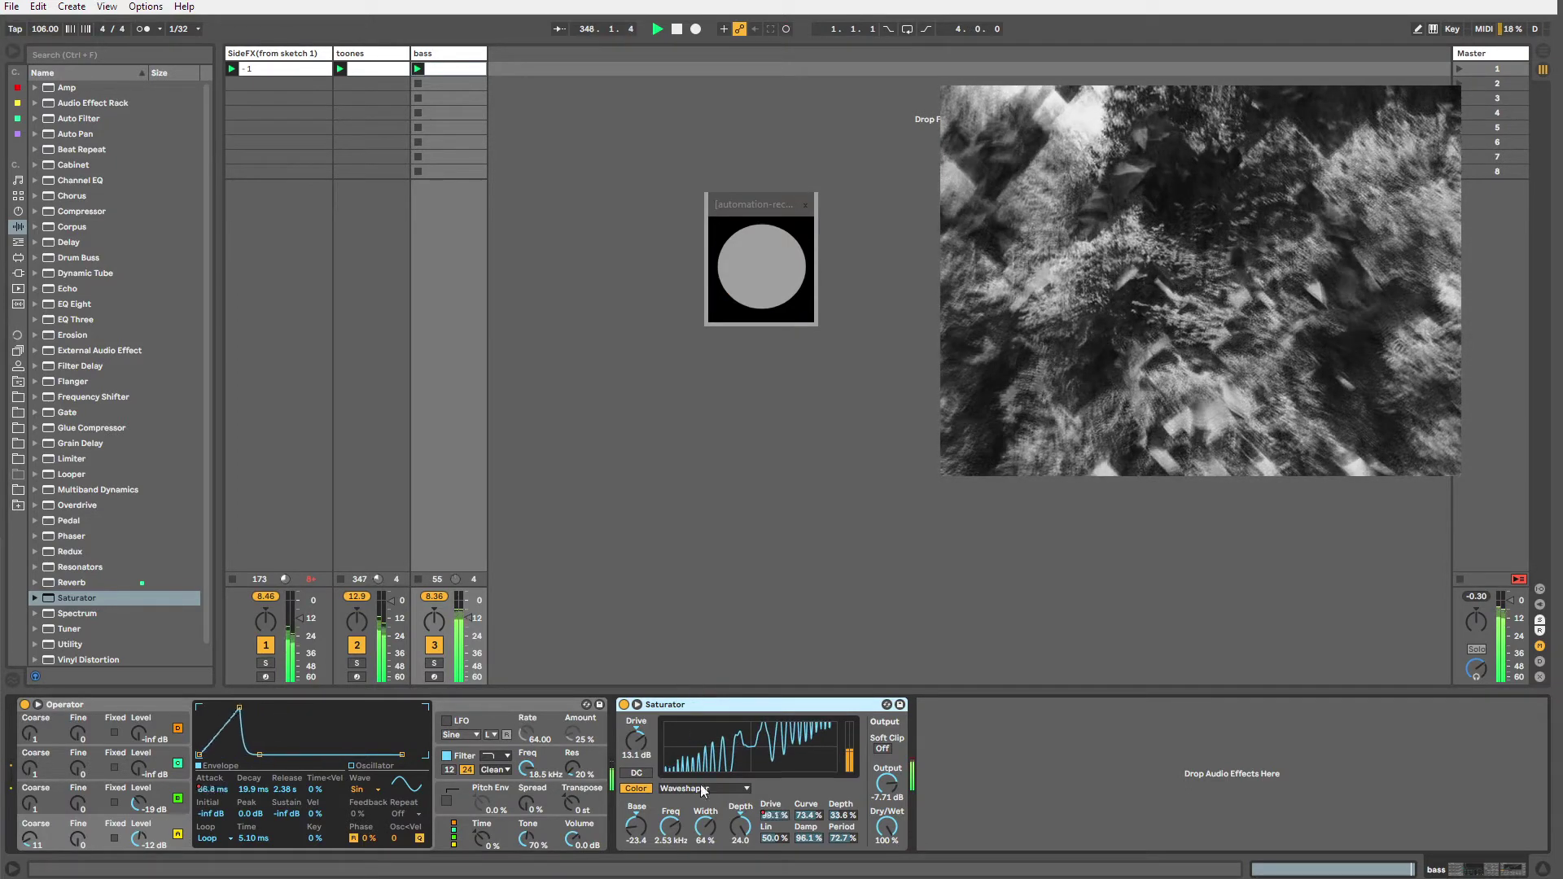
Lower the Saturator's Width to 53% and unlink its envelope, with a loop just over three bars long and an offset start.
left_click_drag(702, 825, 702, 814)
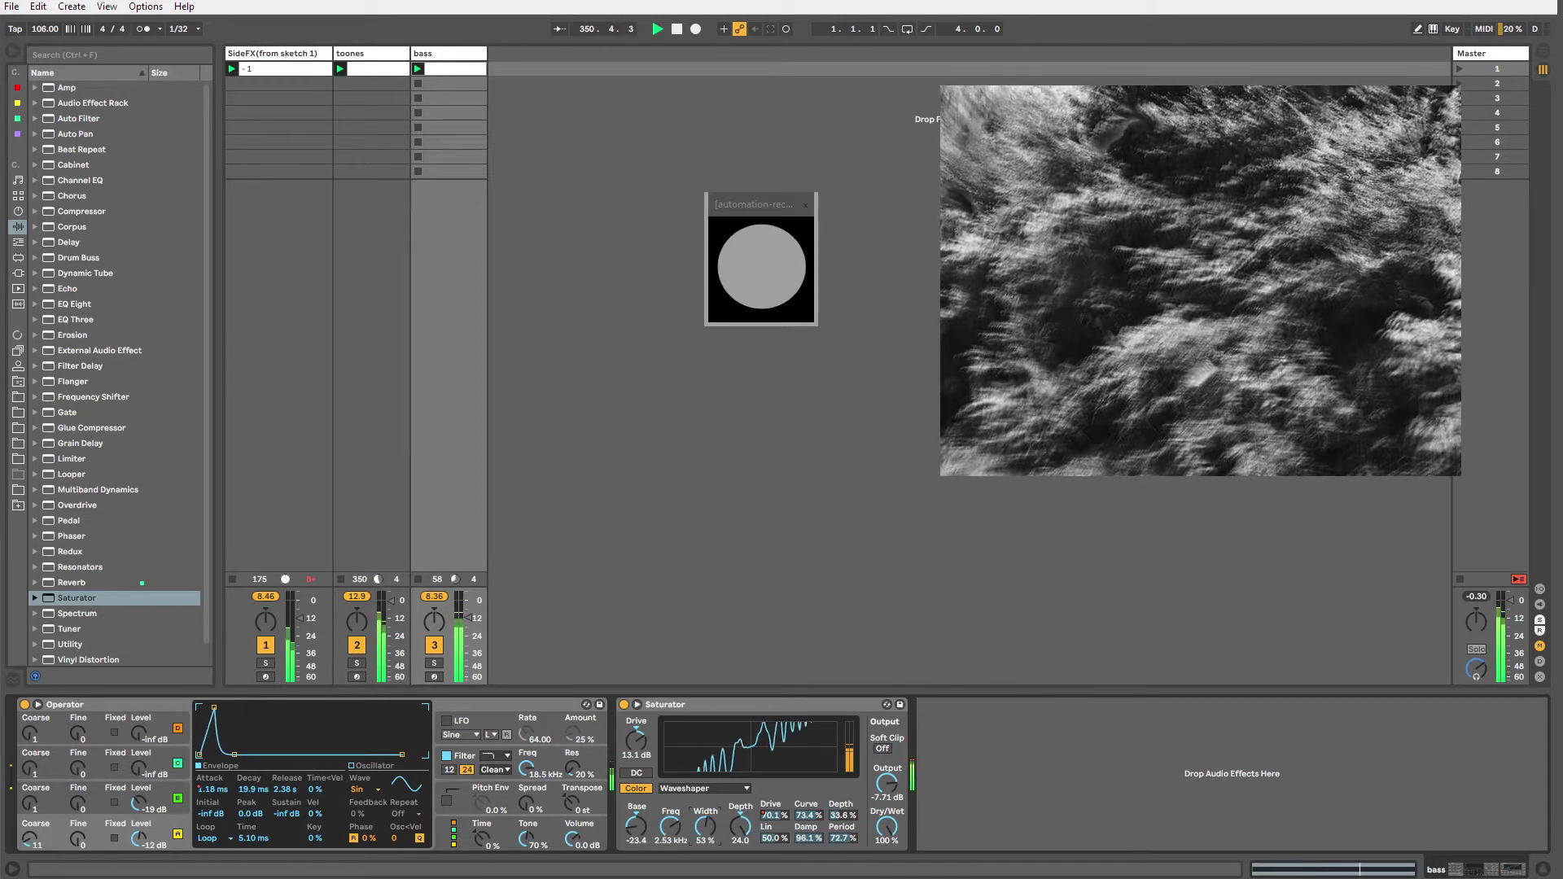
right_click(705, 826)
left_click(702, 819)
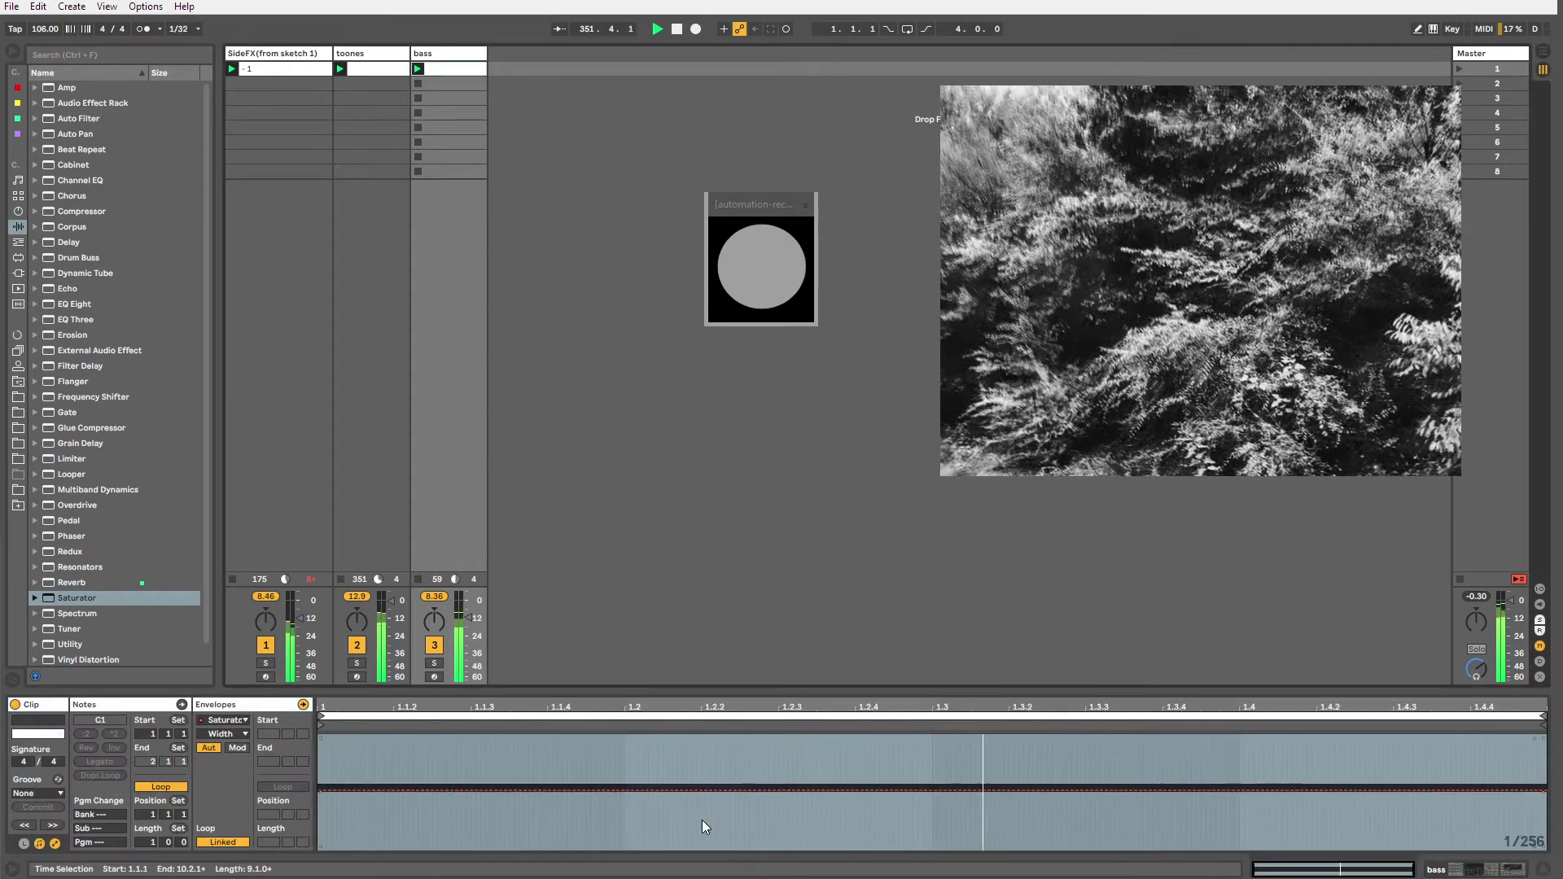
left_click_drag(275, 842, 275, 823)
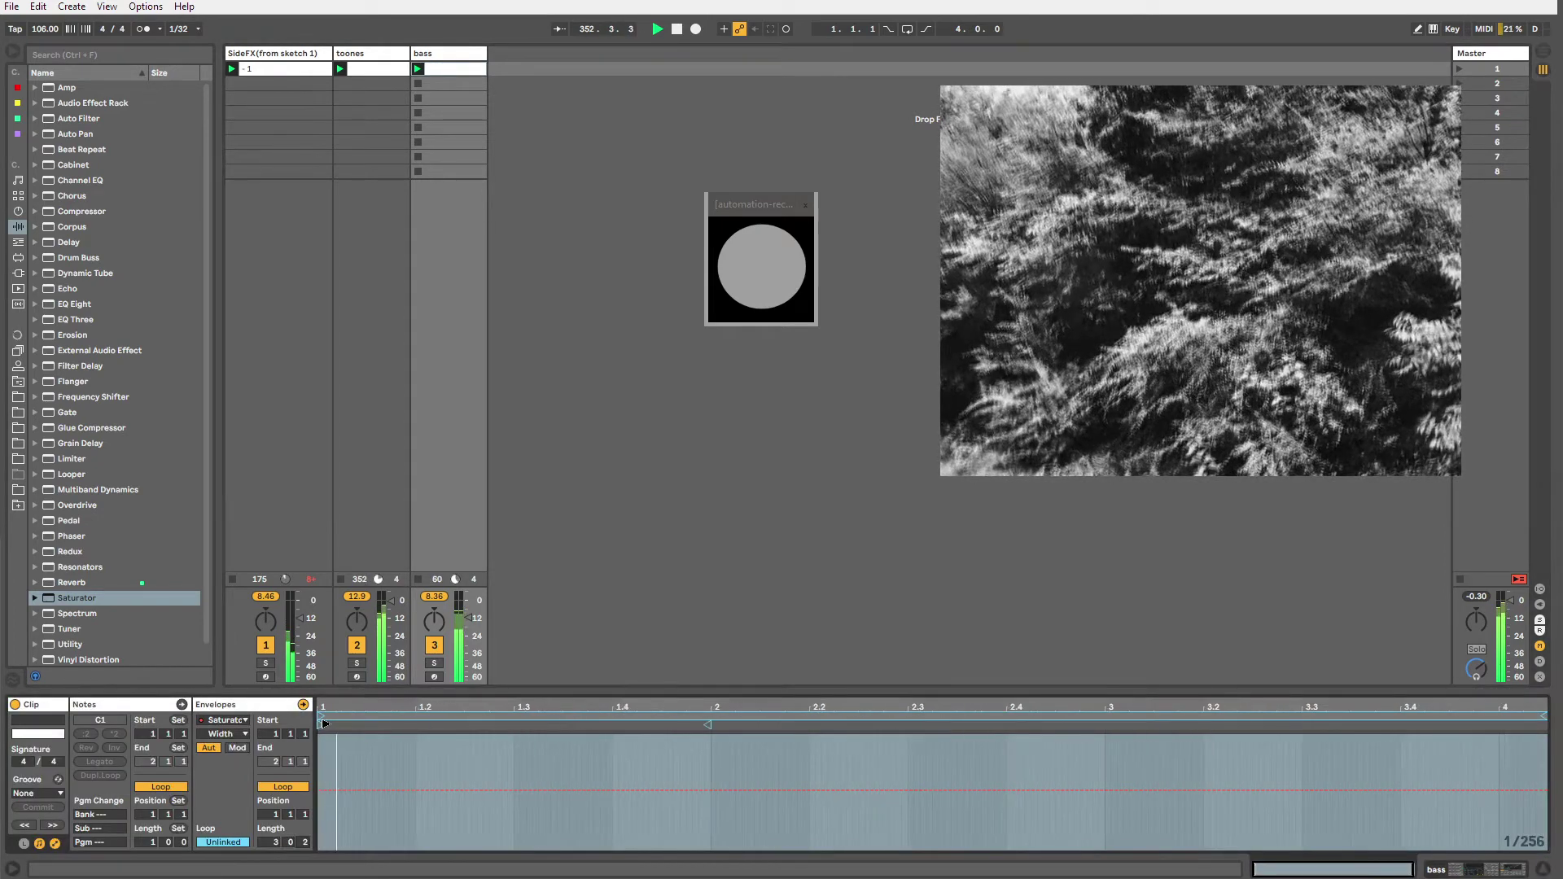
left_click_drag(321, 725, 594, 725)
left_click_drag(1545, 717, 1562, 714)
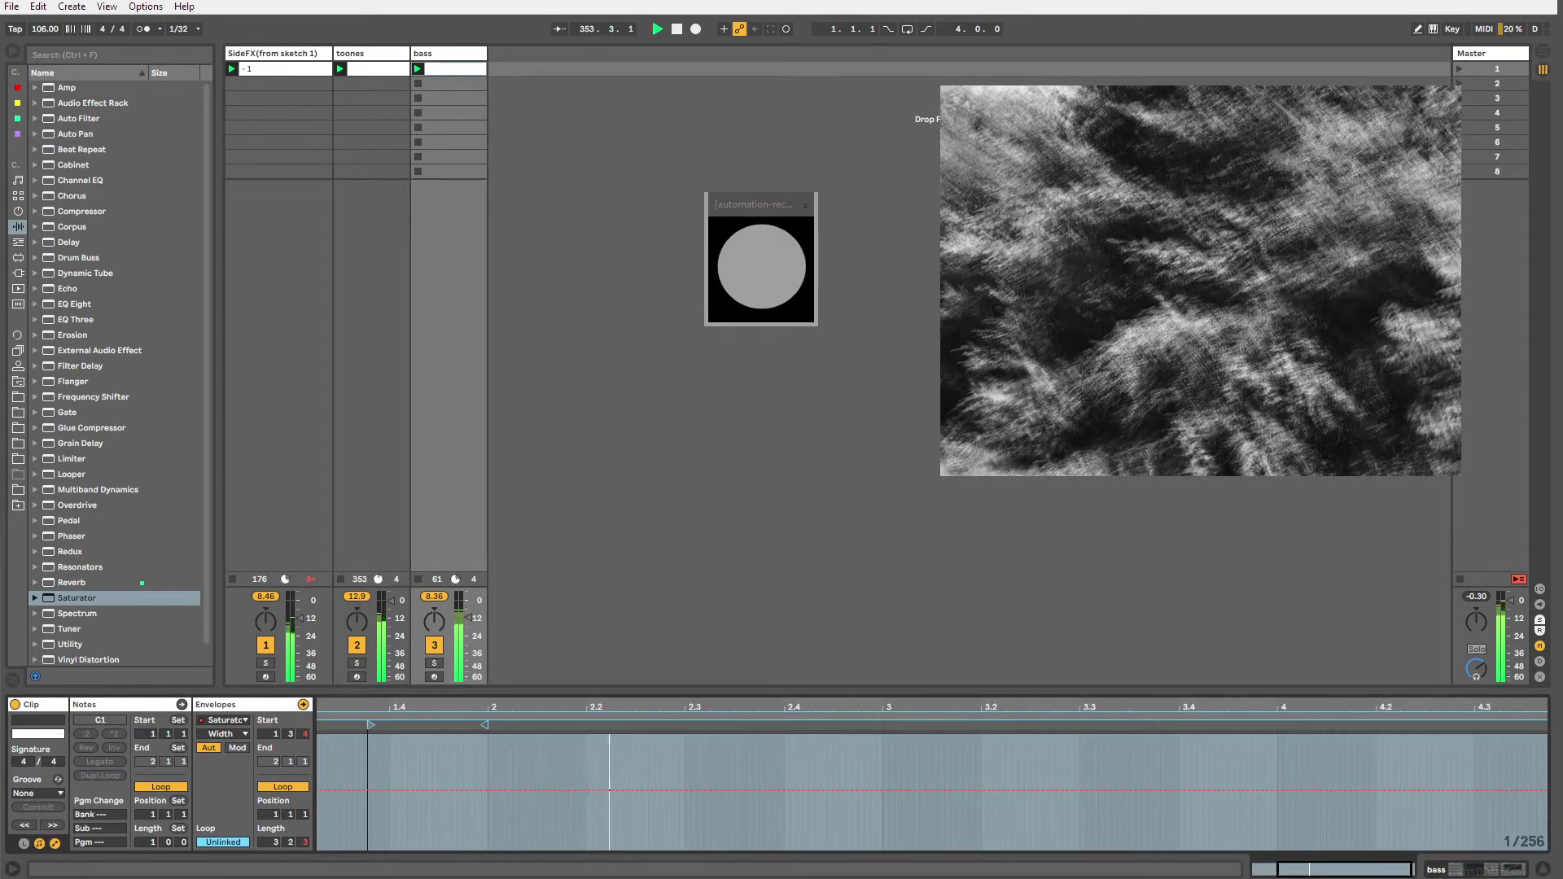
key("shift+Tab")
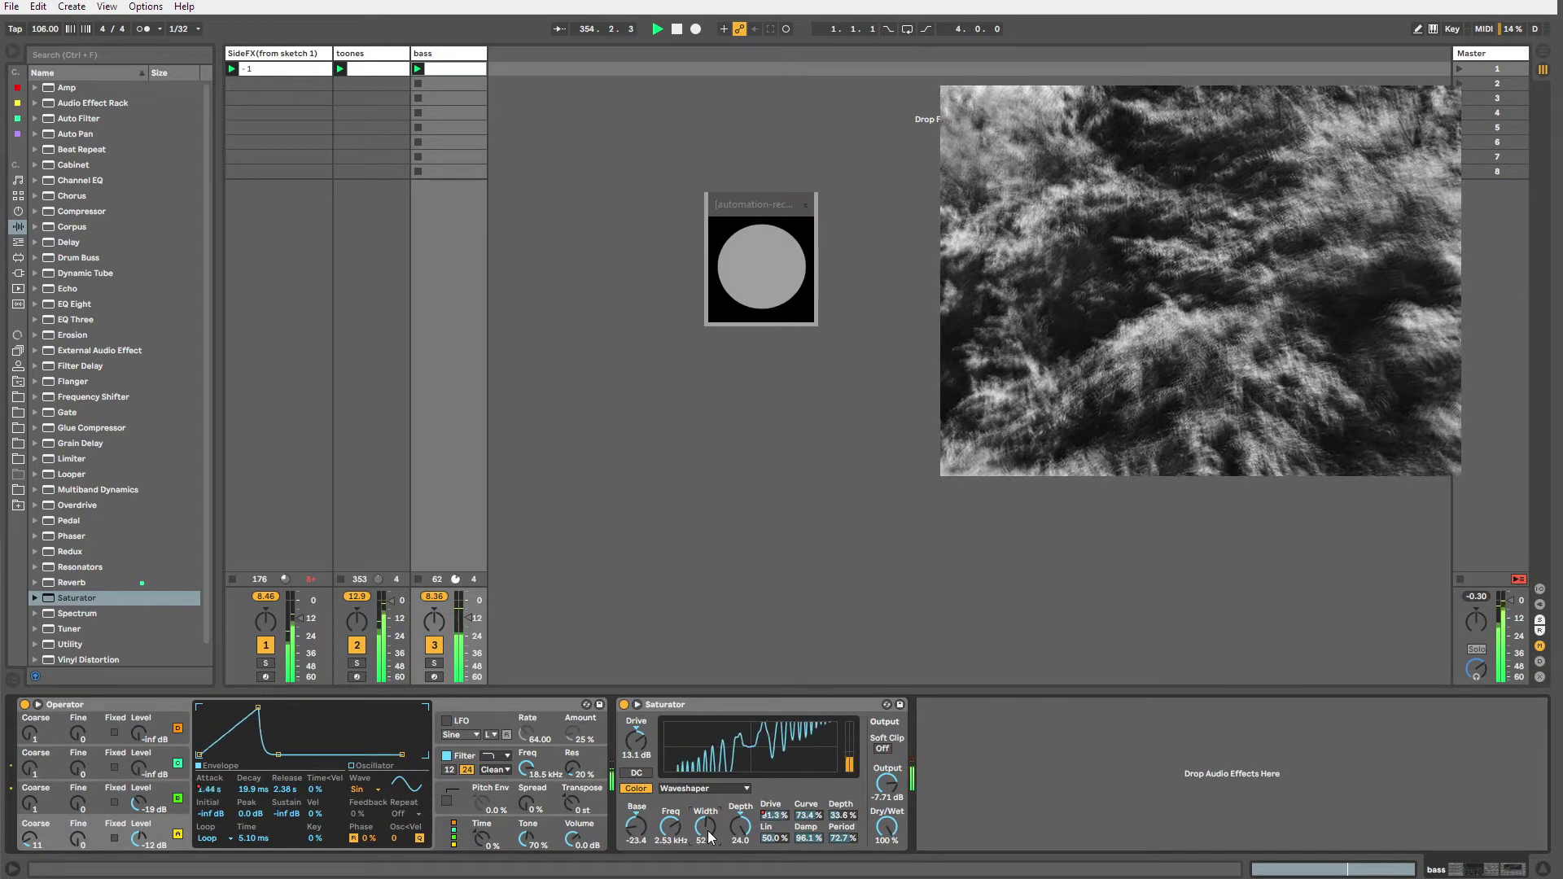
Record movements of the Saturator's Width and Freq as clip automation while the bass clip plays.
key("ctrl+shift+F9")
left_click_drag(708, 832, 709, 832)
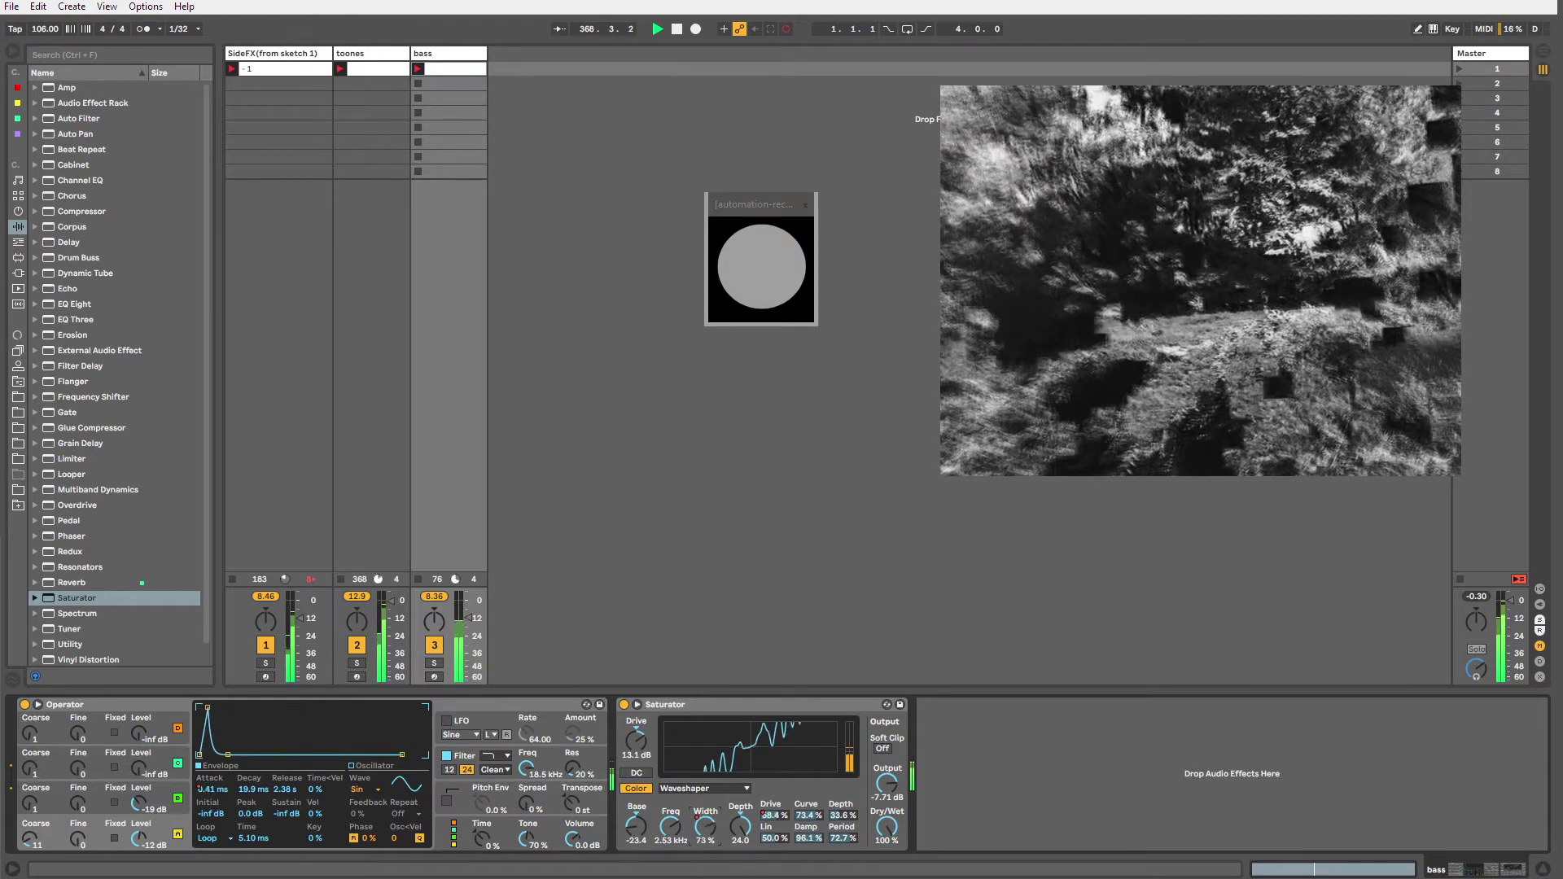
left_click_drag(713, 833, 713, 824)
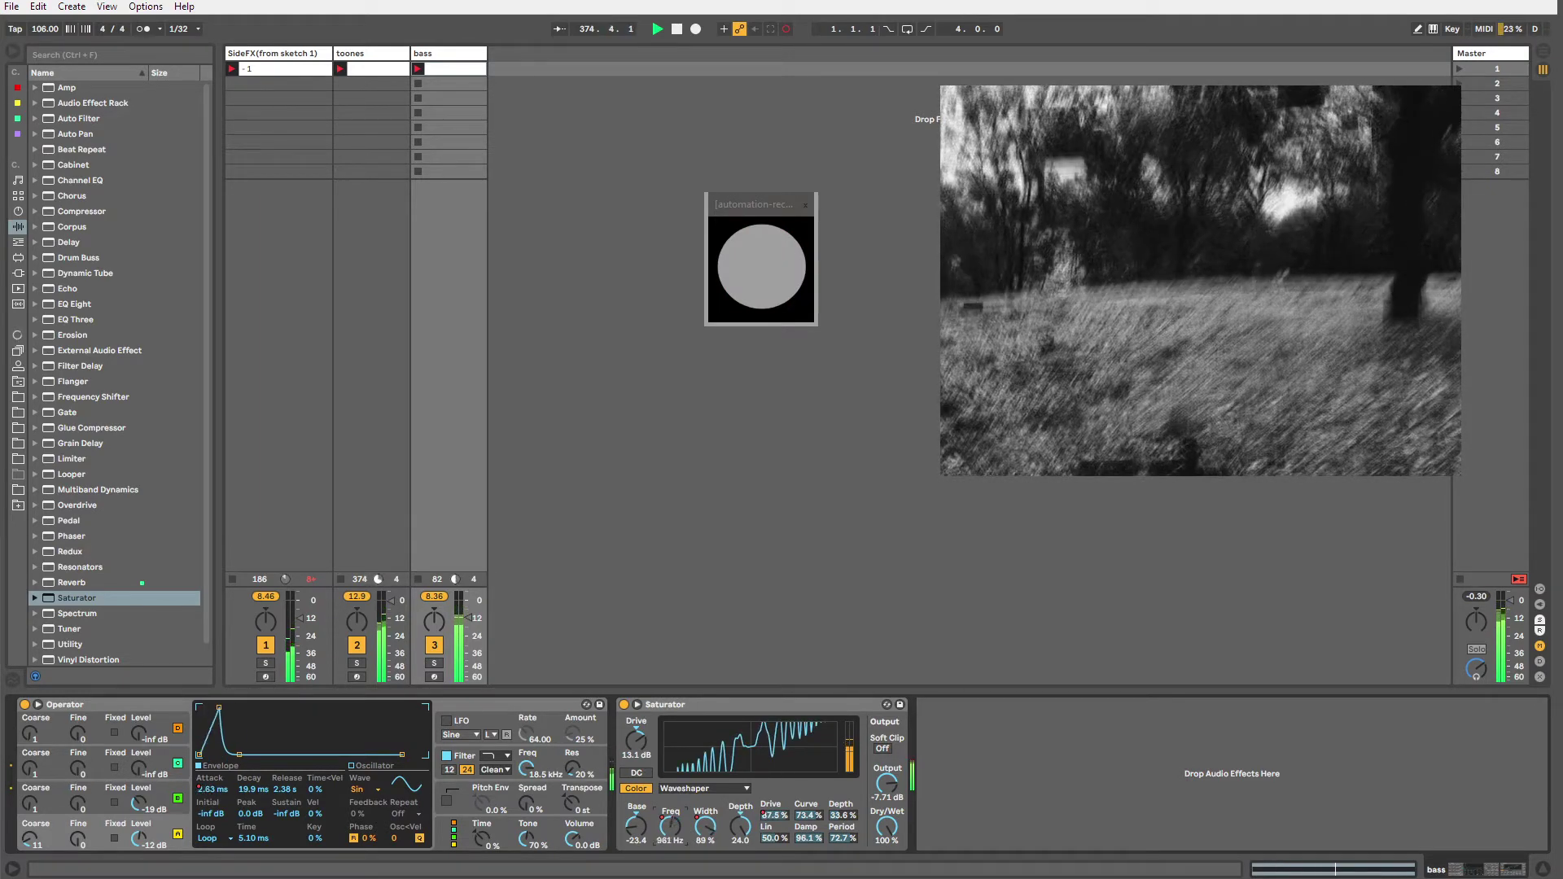
Unlink the Saturator's Frequency envelope, extend its loop to just over five bars and move its start to bar 4.
key("shift+Tab")
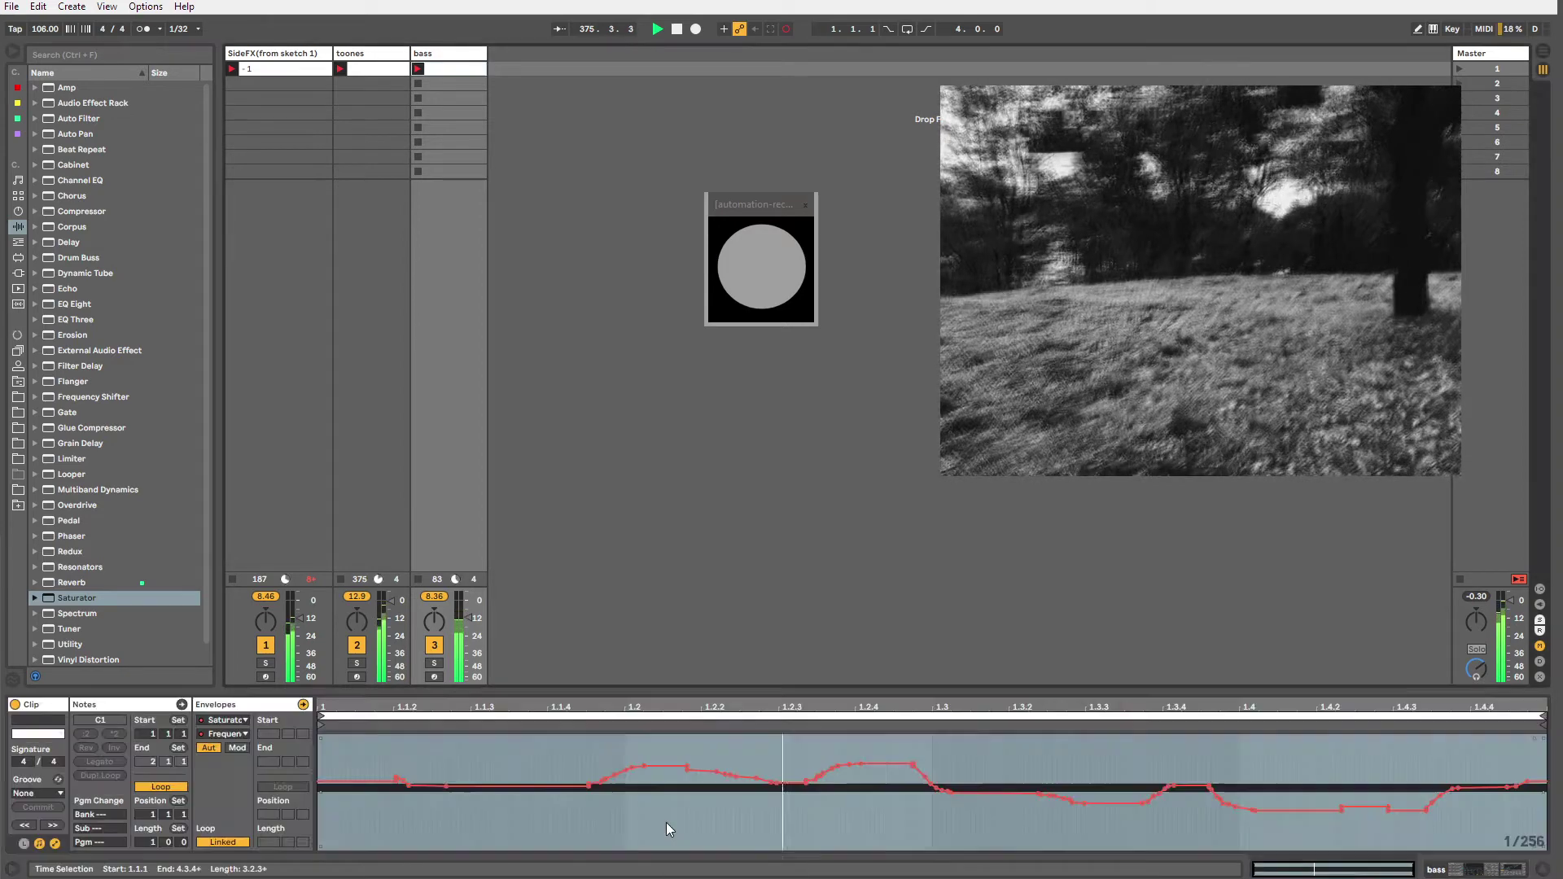
left_click_drag(275, 842, 275, 809)
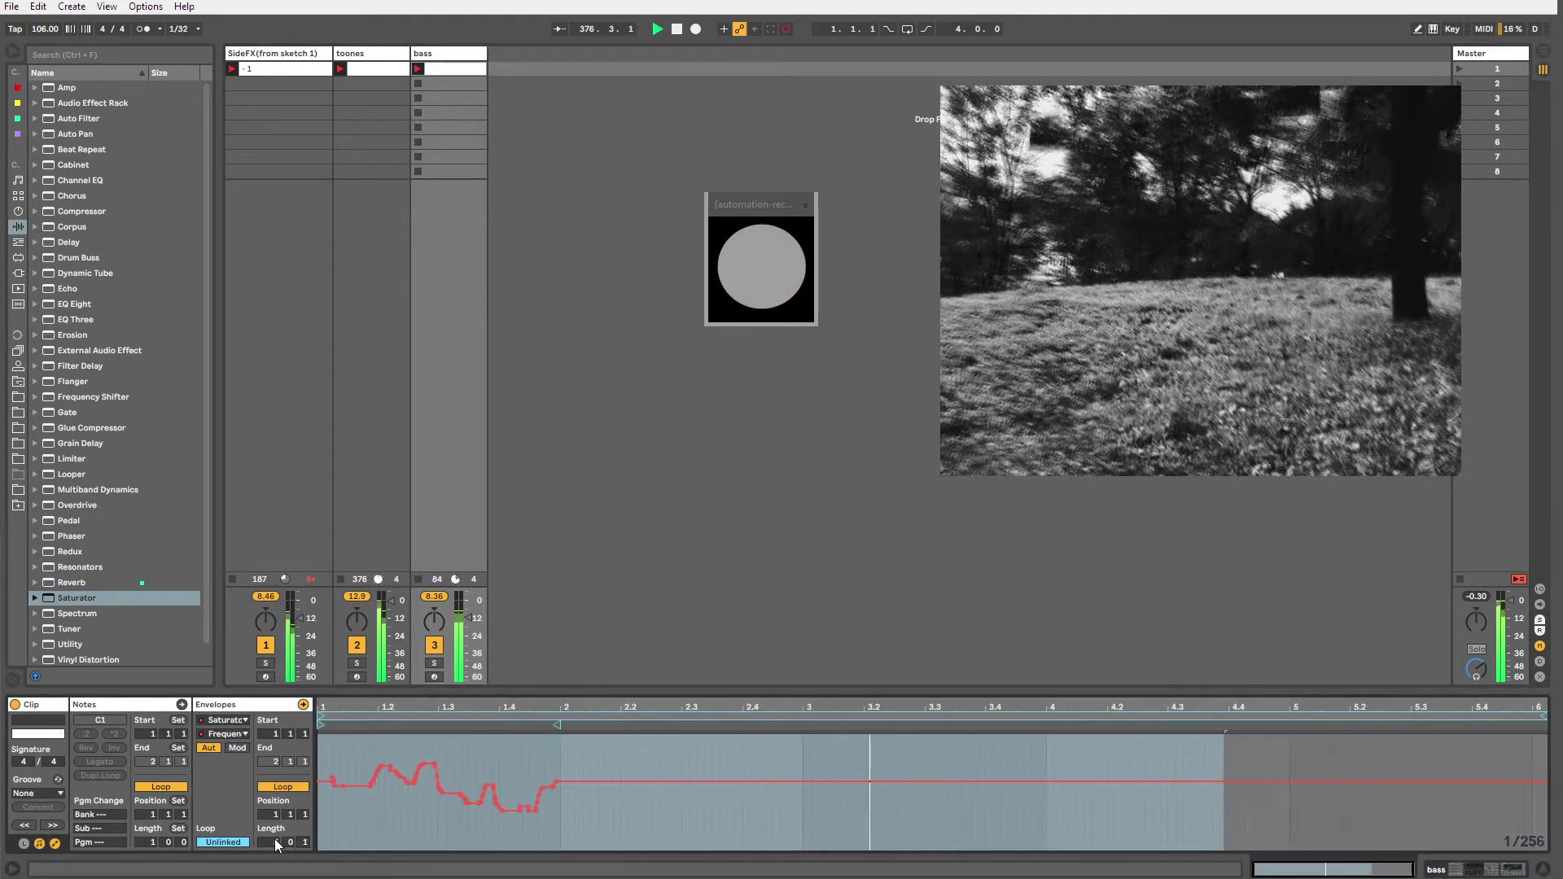
left_click_drag(324, 724, 1077, 723)
left_click_drag(1543, 715, 1556, 713)
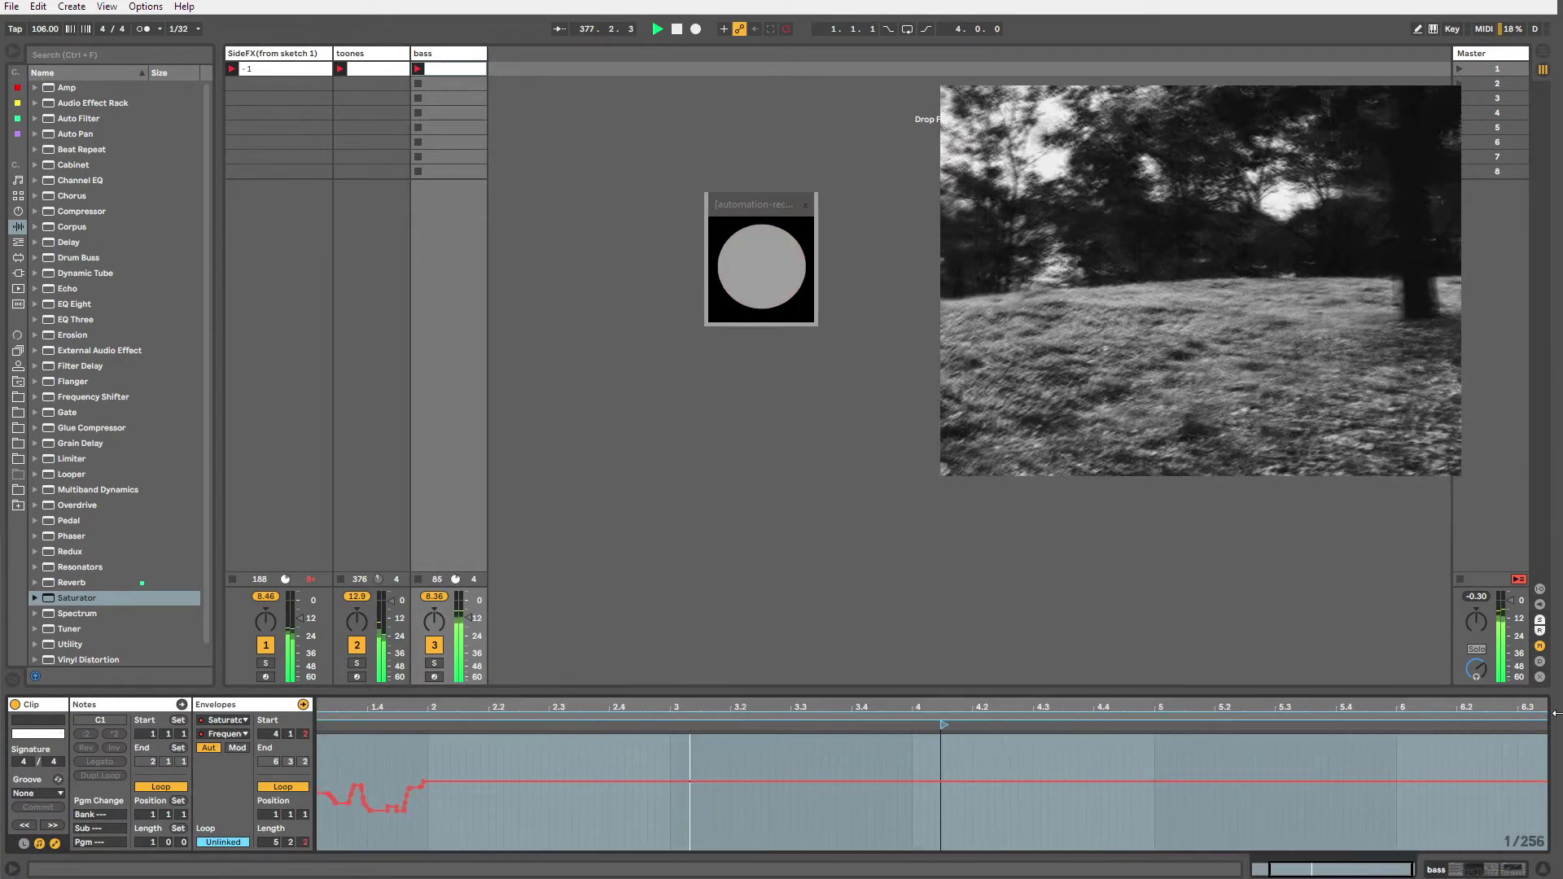
key("shift+Tab")
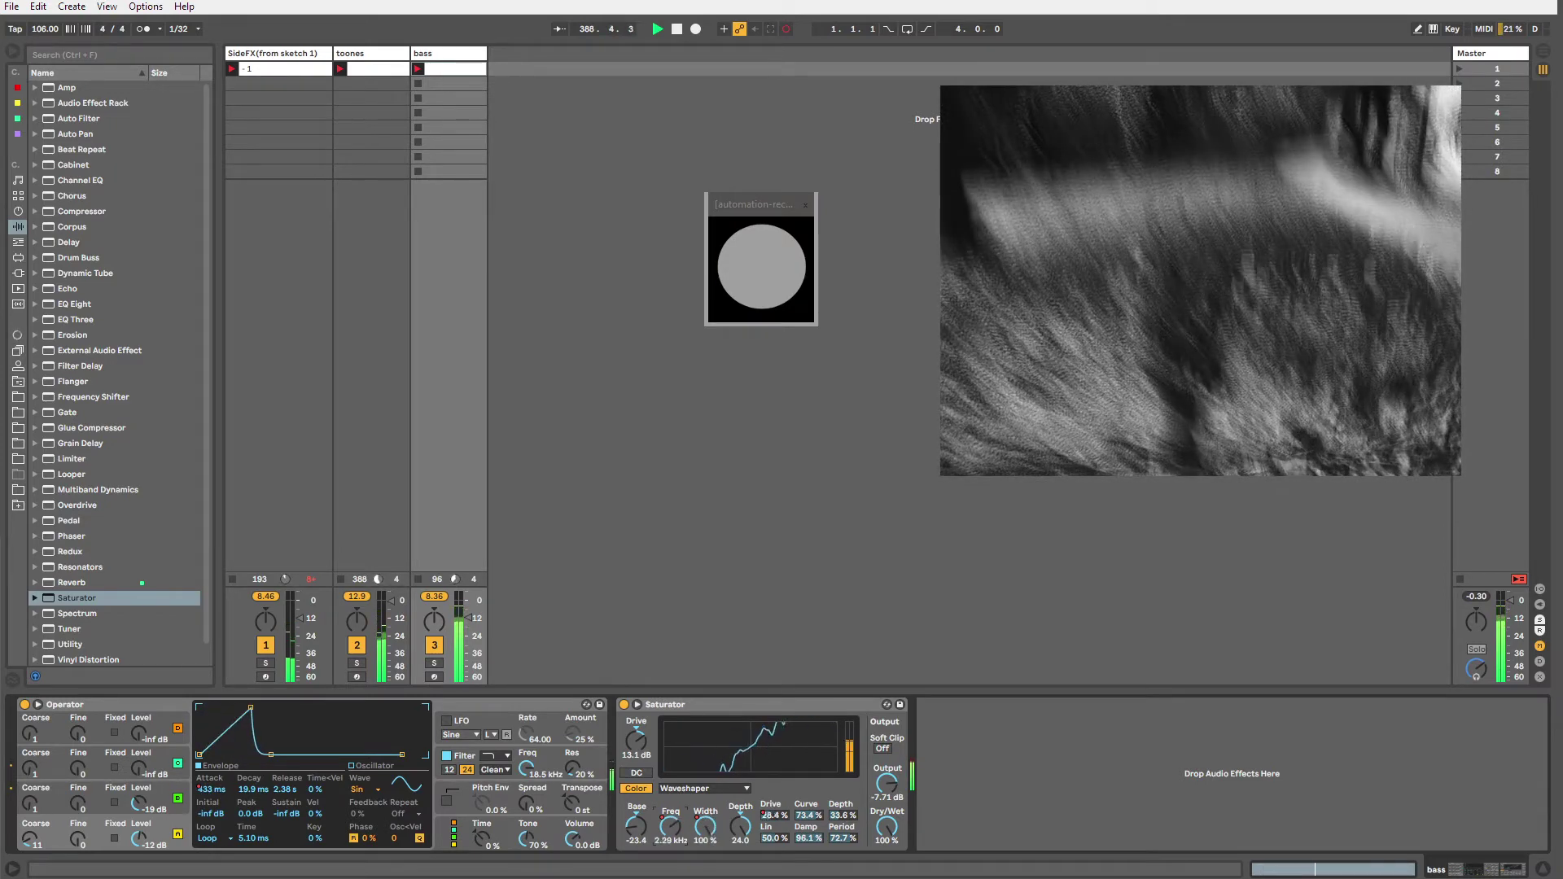
Unlink the Saturator's Base envelope, extend its loop to just over five bars and move its start to beat 4 of bar 3.
right_click(640, 823)
left_click(642, 827)
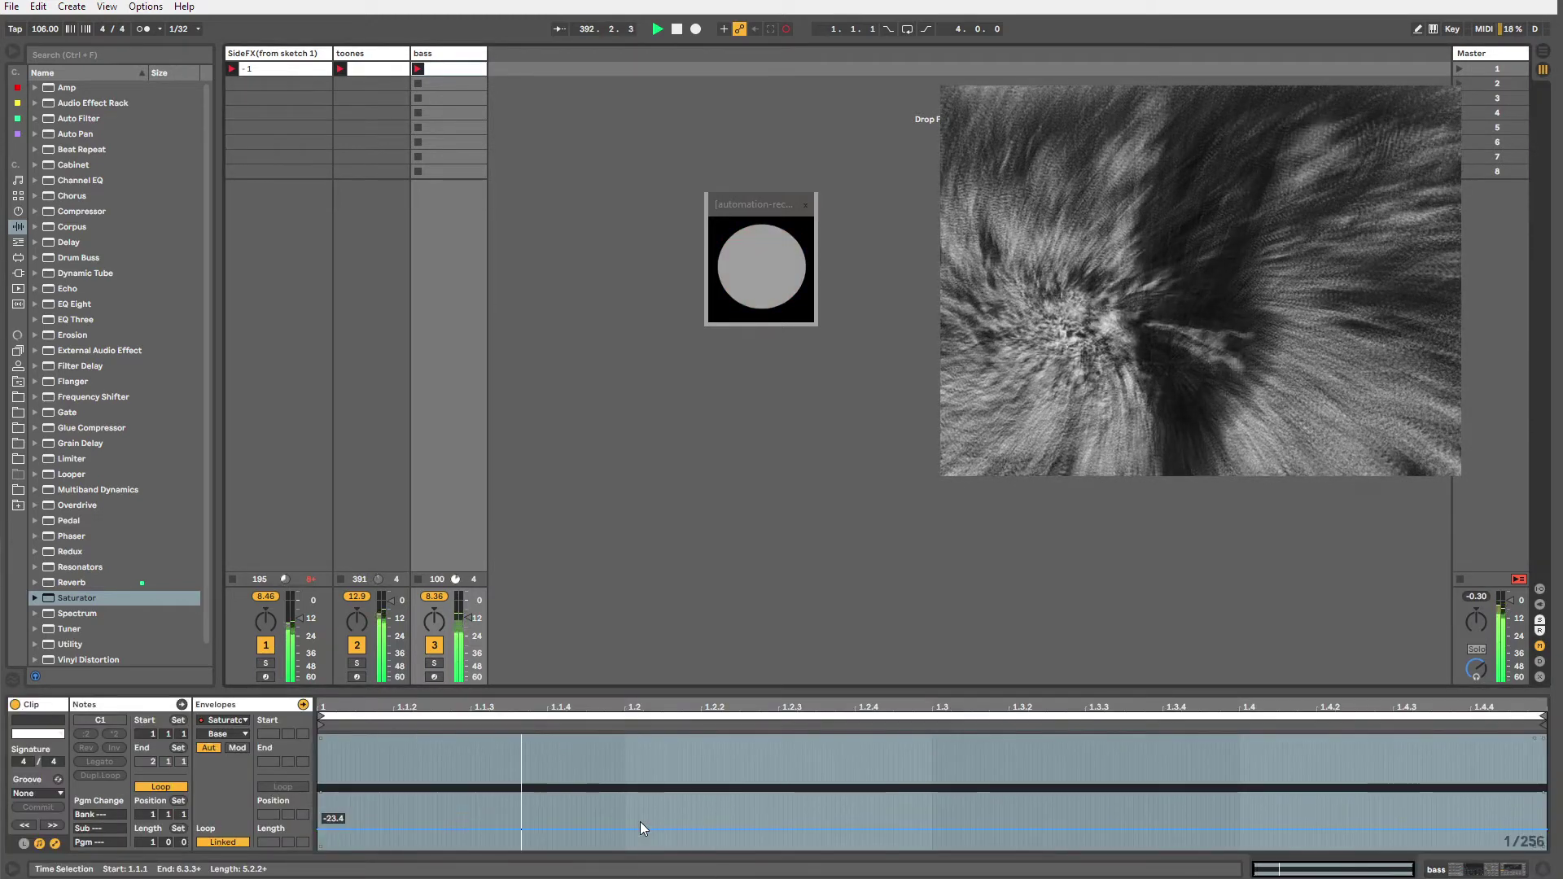
left_click(236, 841)
left_click_drag(275, 840, 275, 814)
left_click_drag(322, 725, 1071, 725)
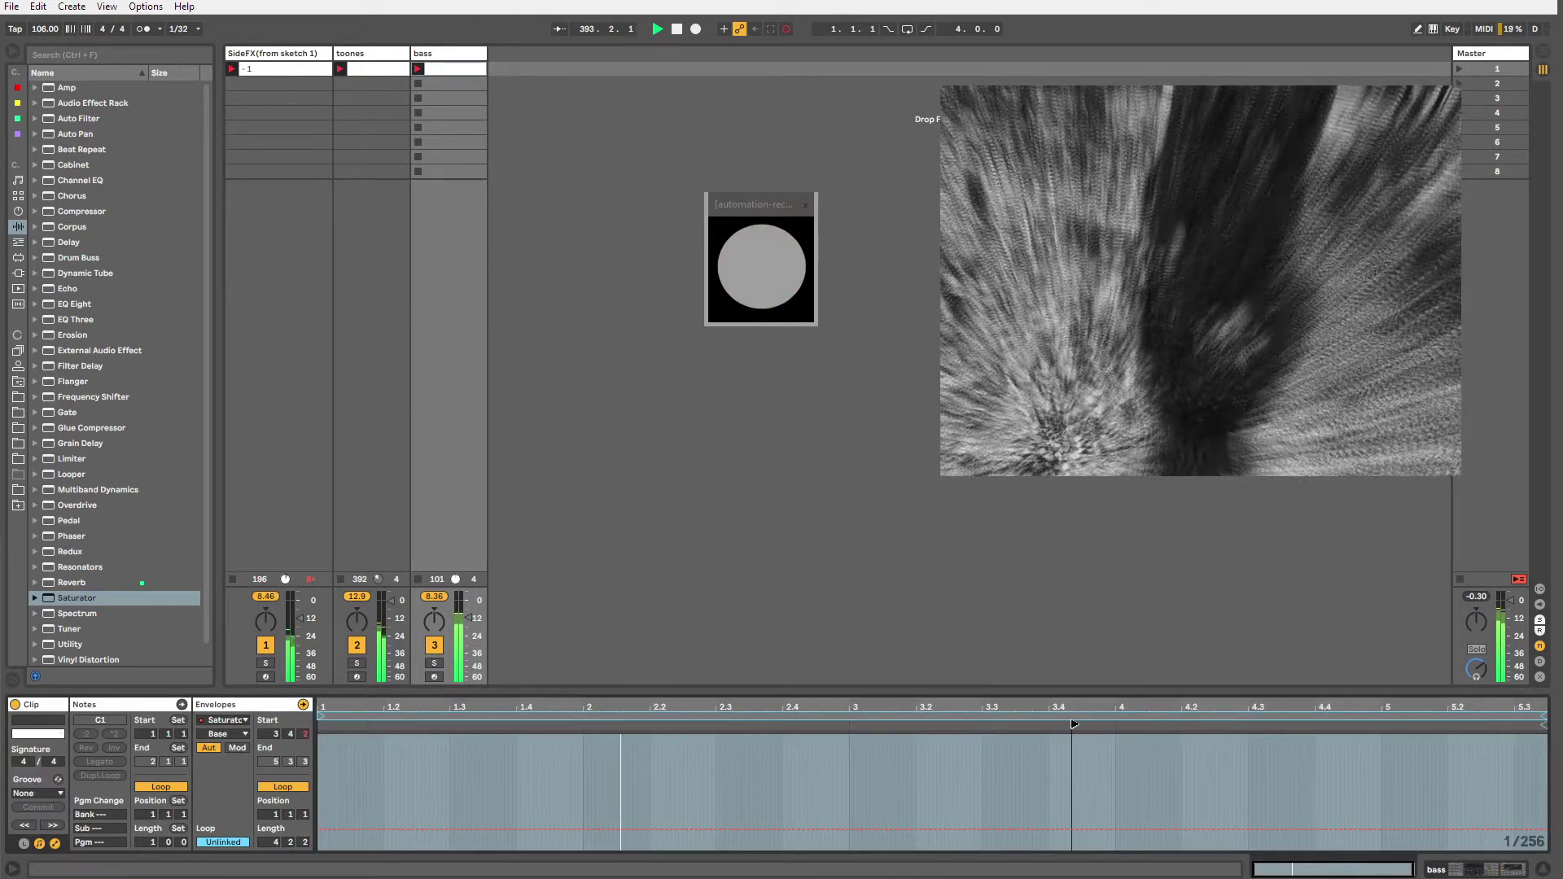
left_click_drag(1543, 715, 1562, 715)
left_click_drag(275, 806, 275, 794)
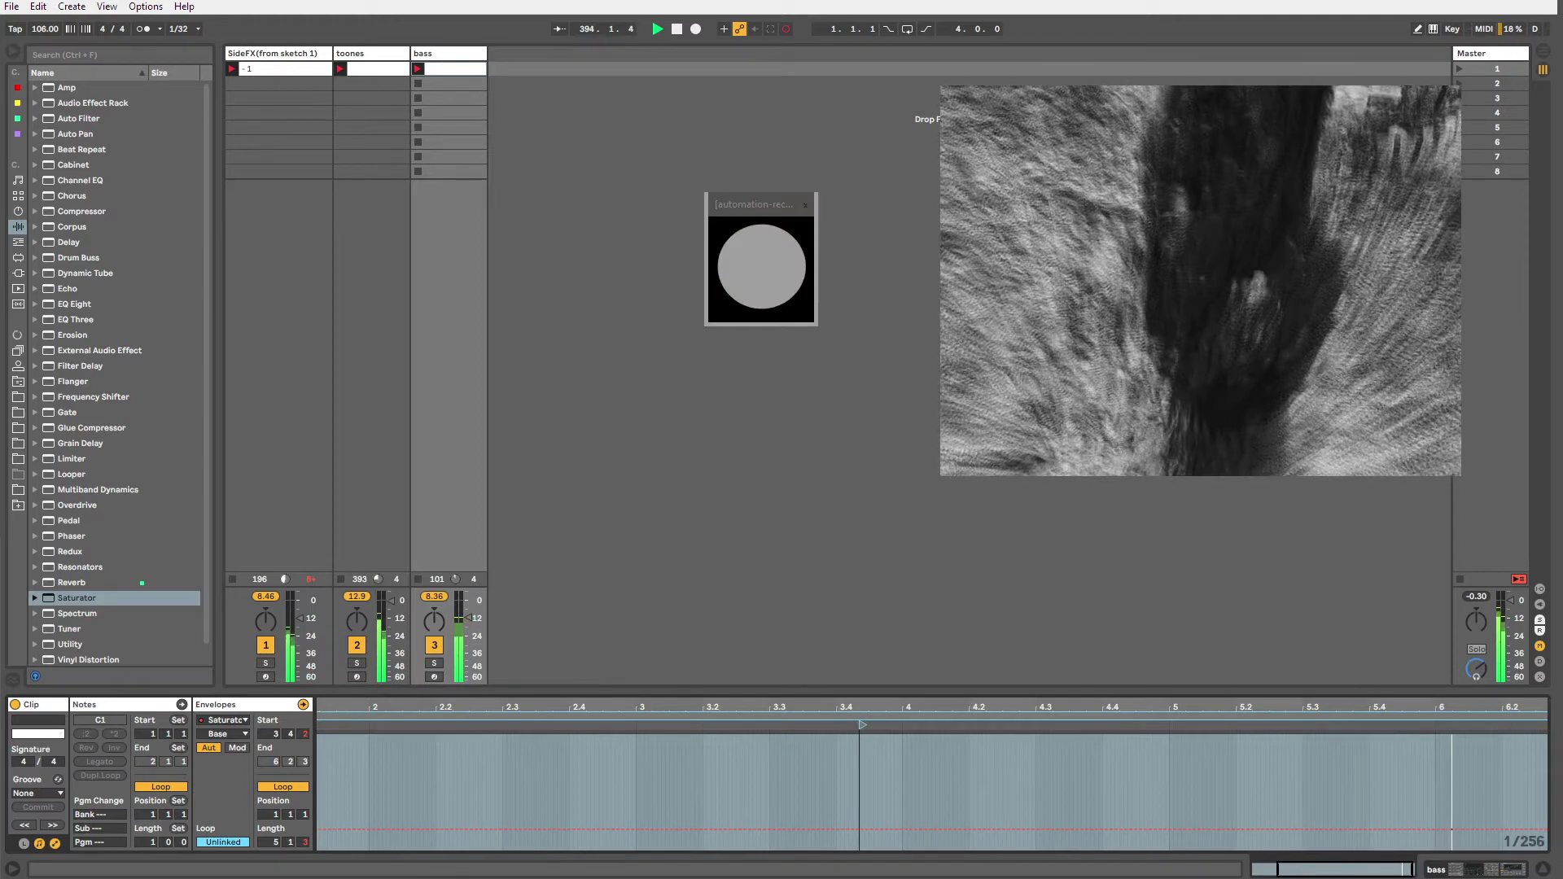
Record movements of the Saturator's Base as clip automation, and show the recorded Base envelope.
key("shift+Tab")
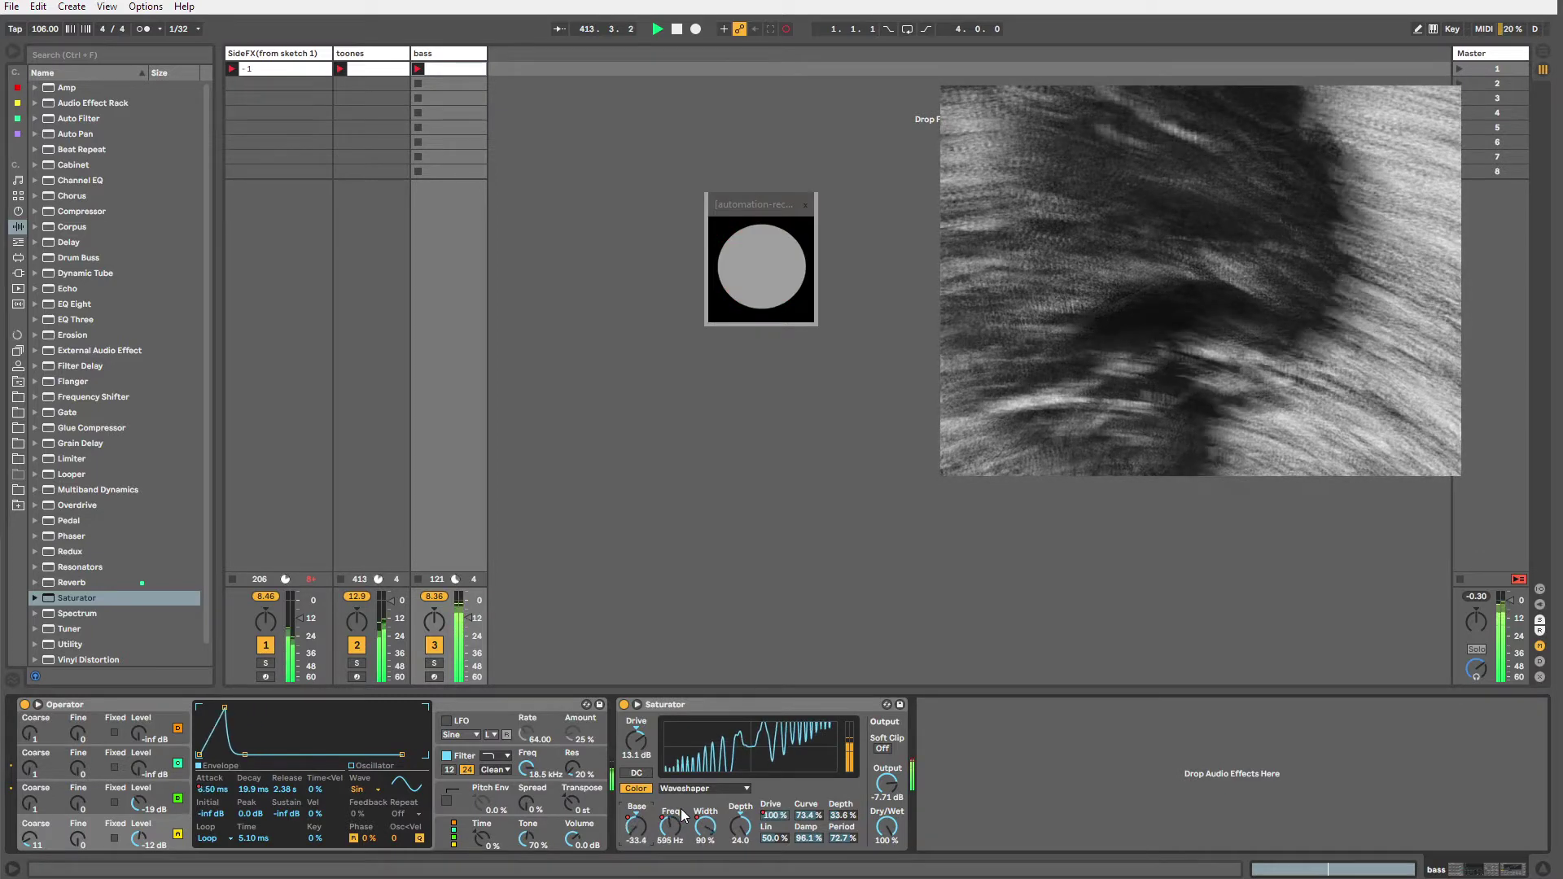
right_click(640, 827)
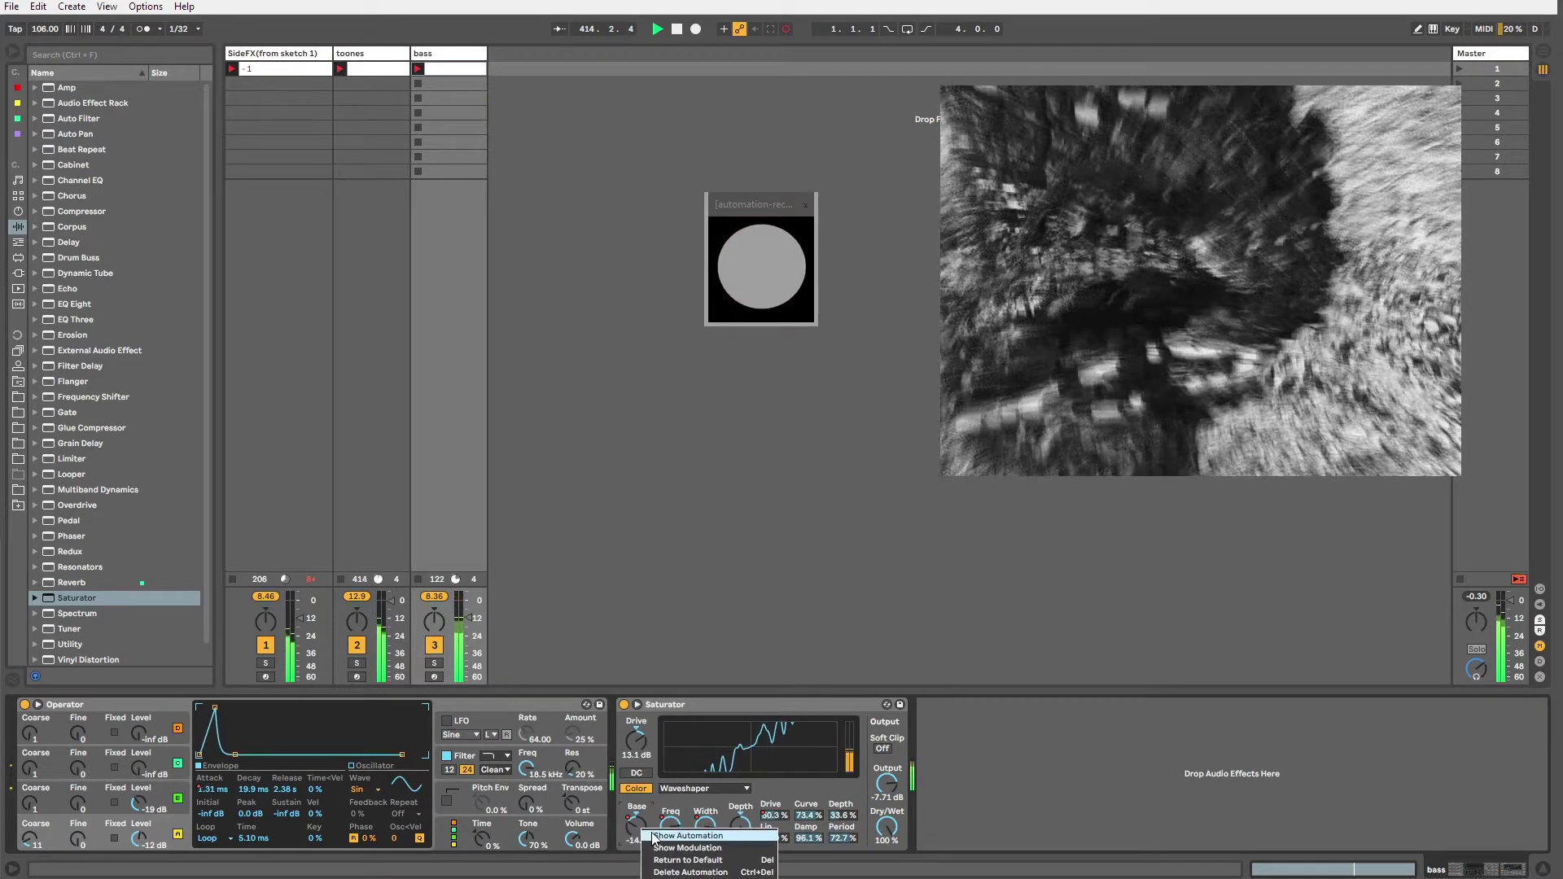
left_click(645, 832)
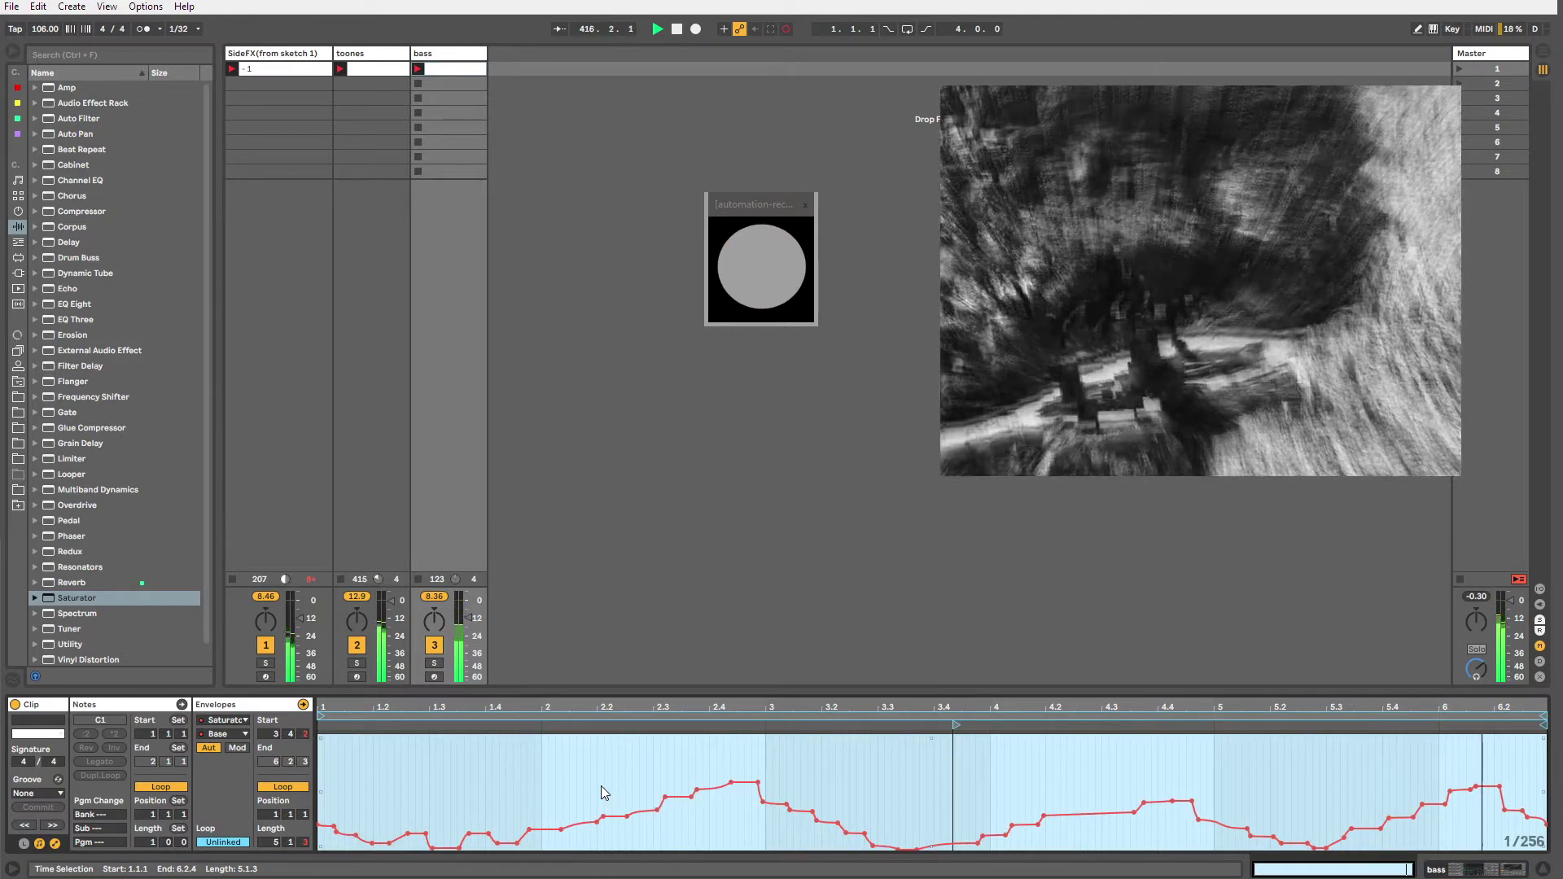
Unlink the Saturator's waveshaper Curve envelope, extend its loop to about two and a half bars and start it just before beat 4.
key("shift+Tab")
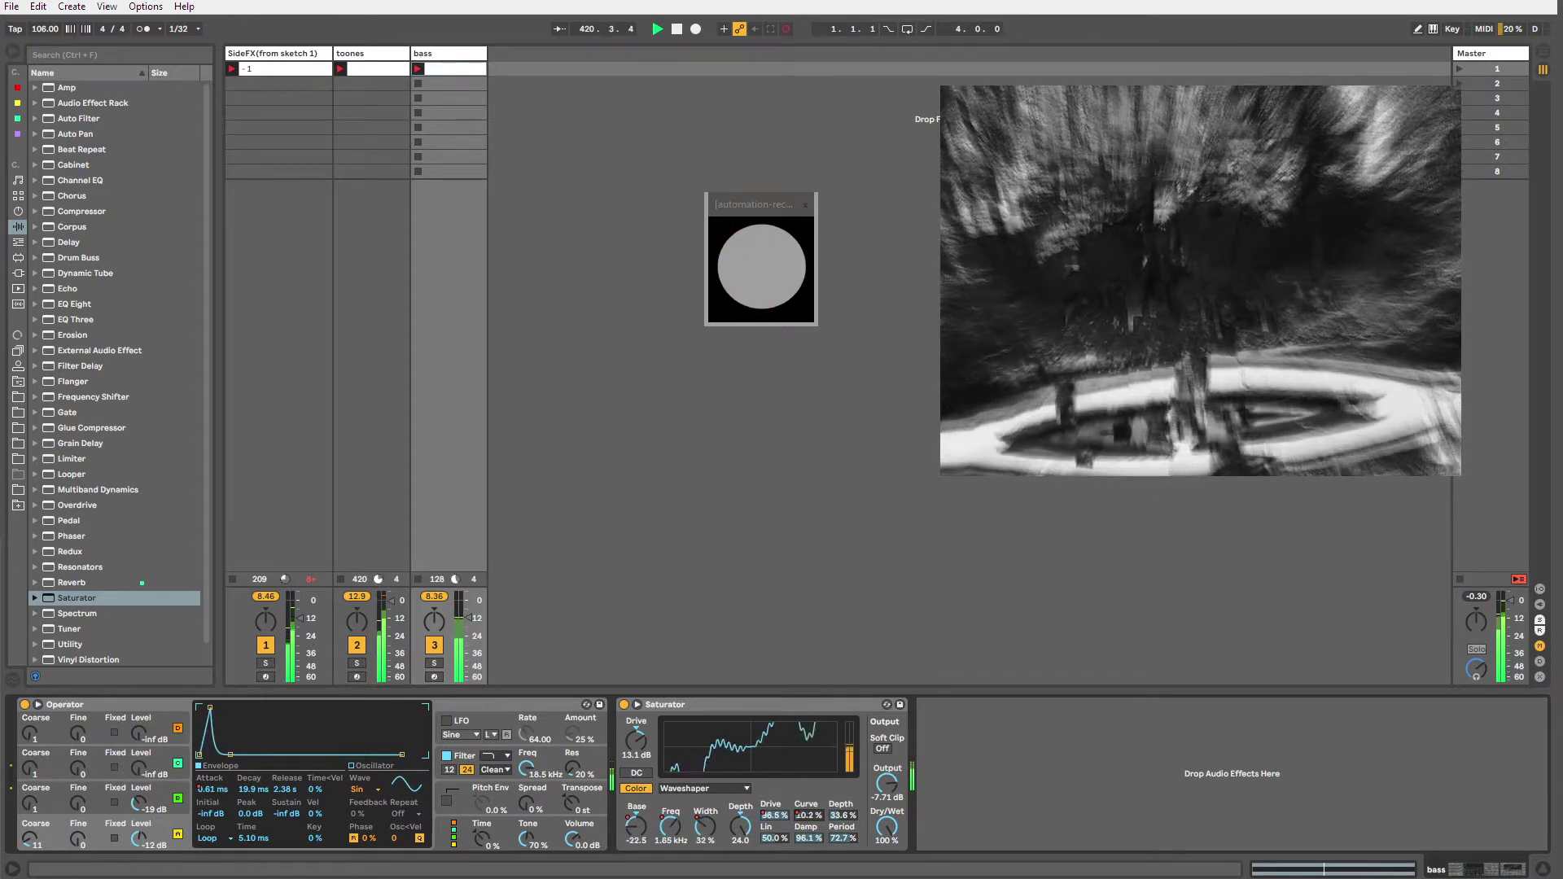
left_click(812, 814)
key("shift+Tab")
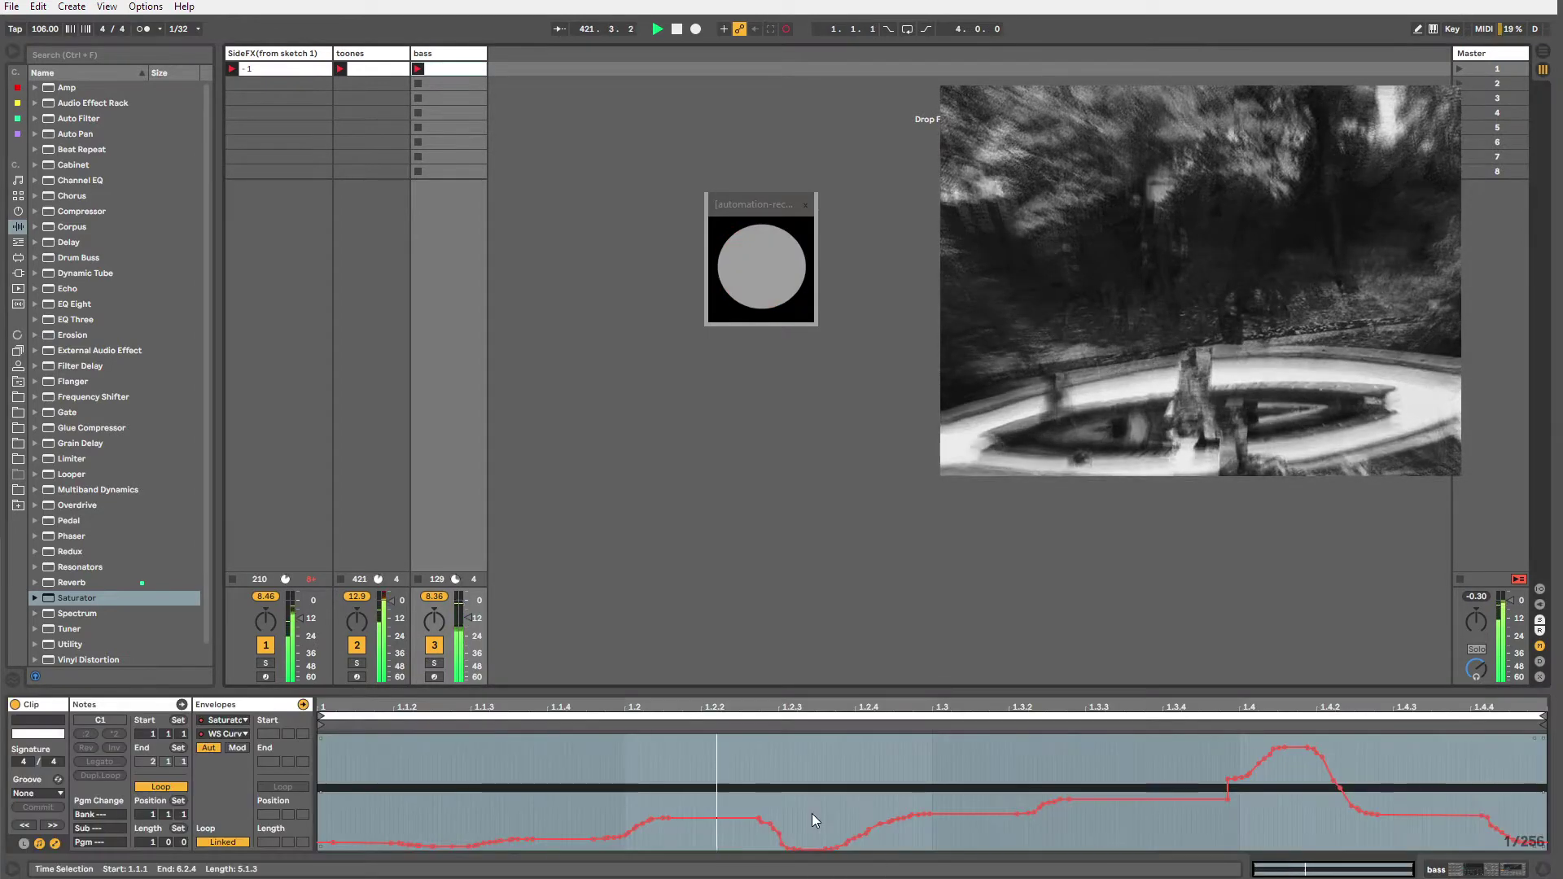
left_click(223, 842)
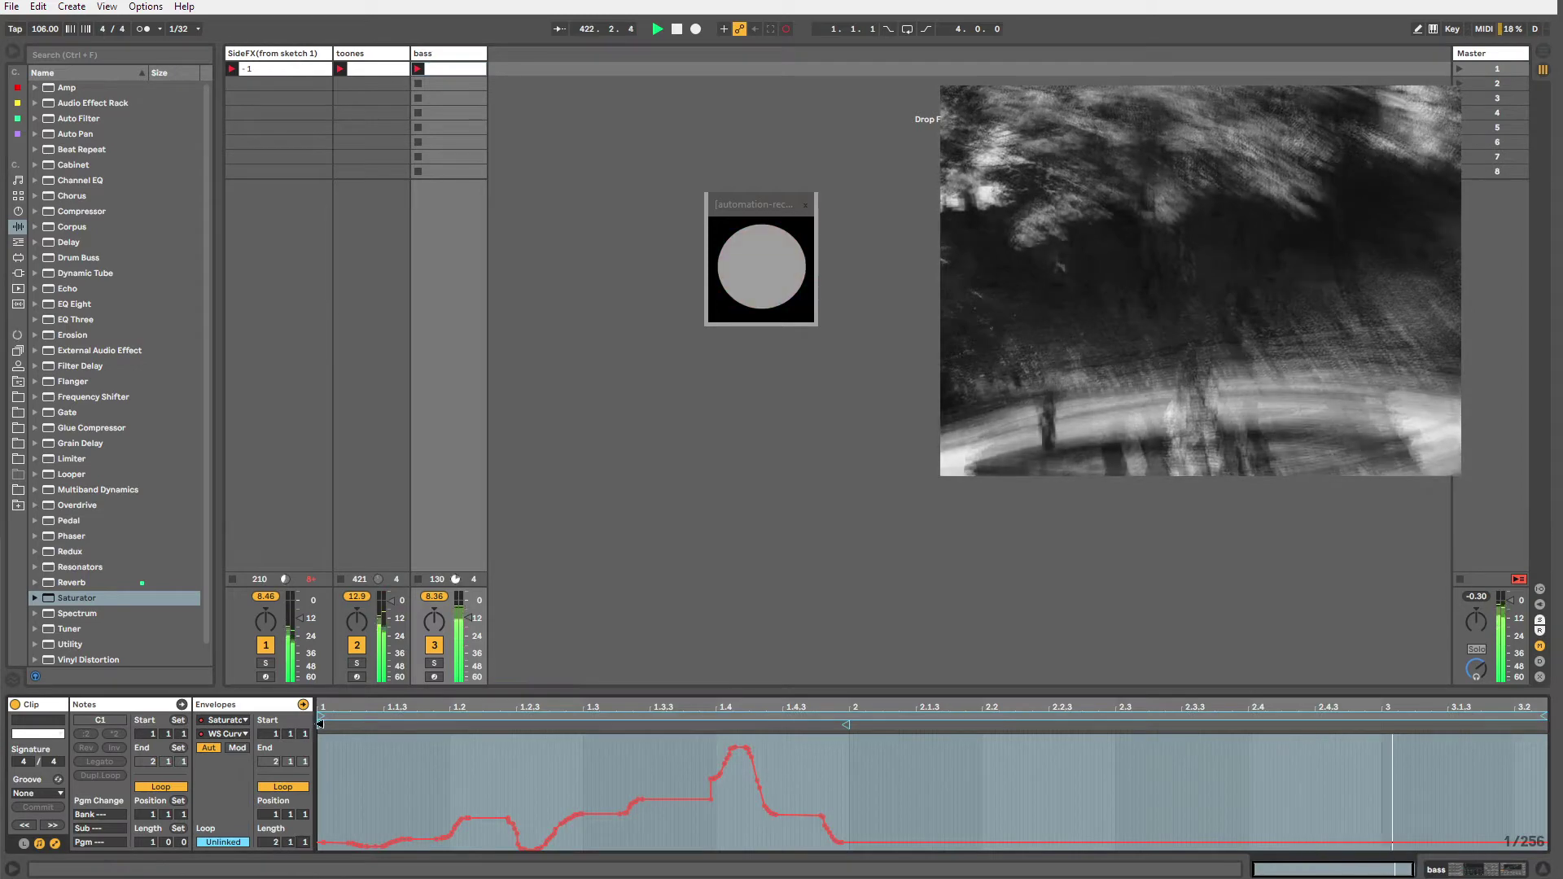
left_click_drag(321, 724, 712, 724)
left_click_drag(1561, 714, 1562, 714)
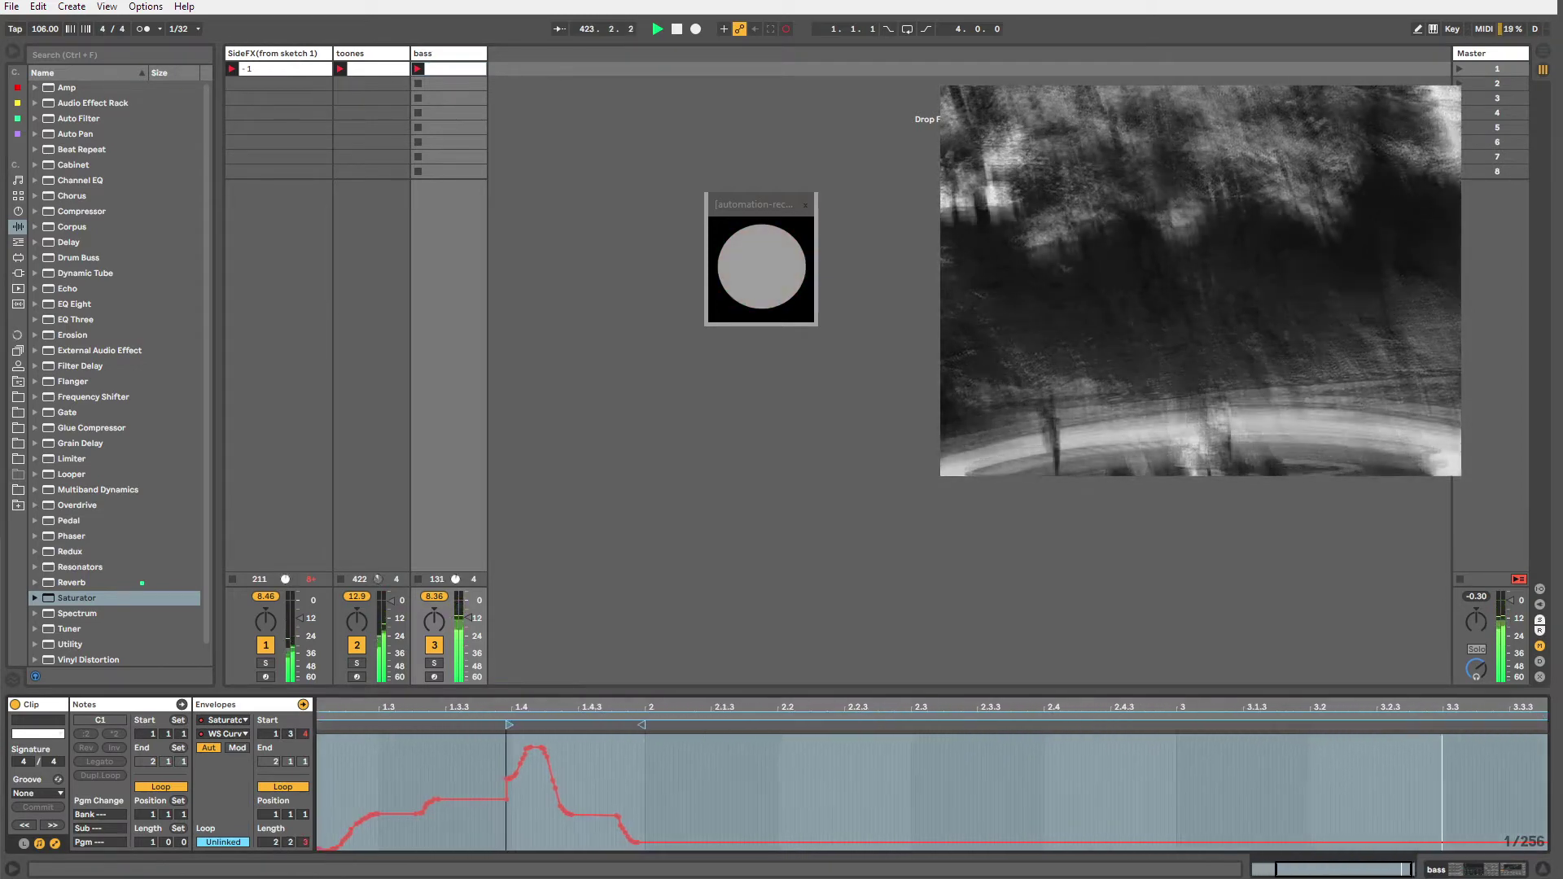
Record movements of the waveshaper Curve across its longer loop, and review the recorded envelope.
key("shift+Tab")
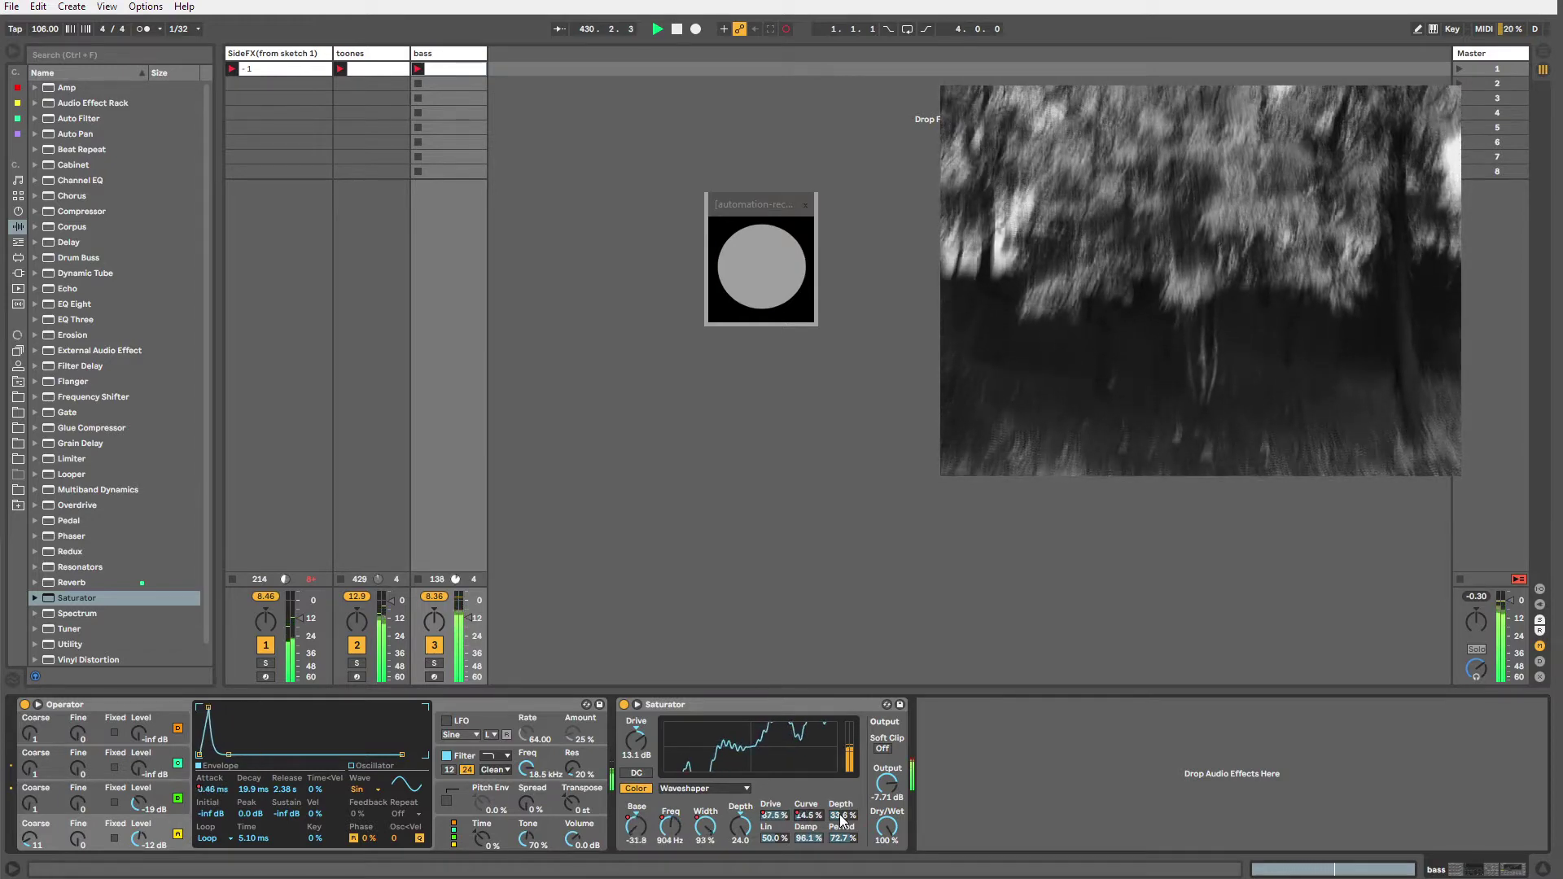
key("shift+Tab")
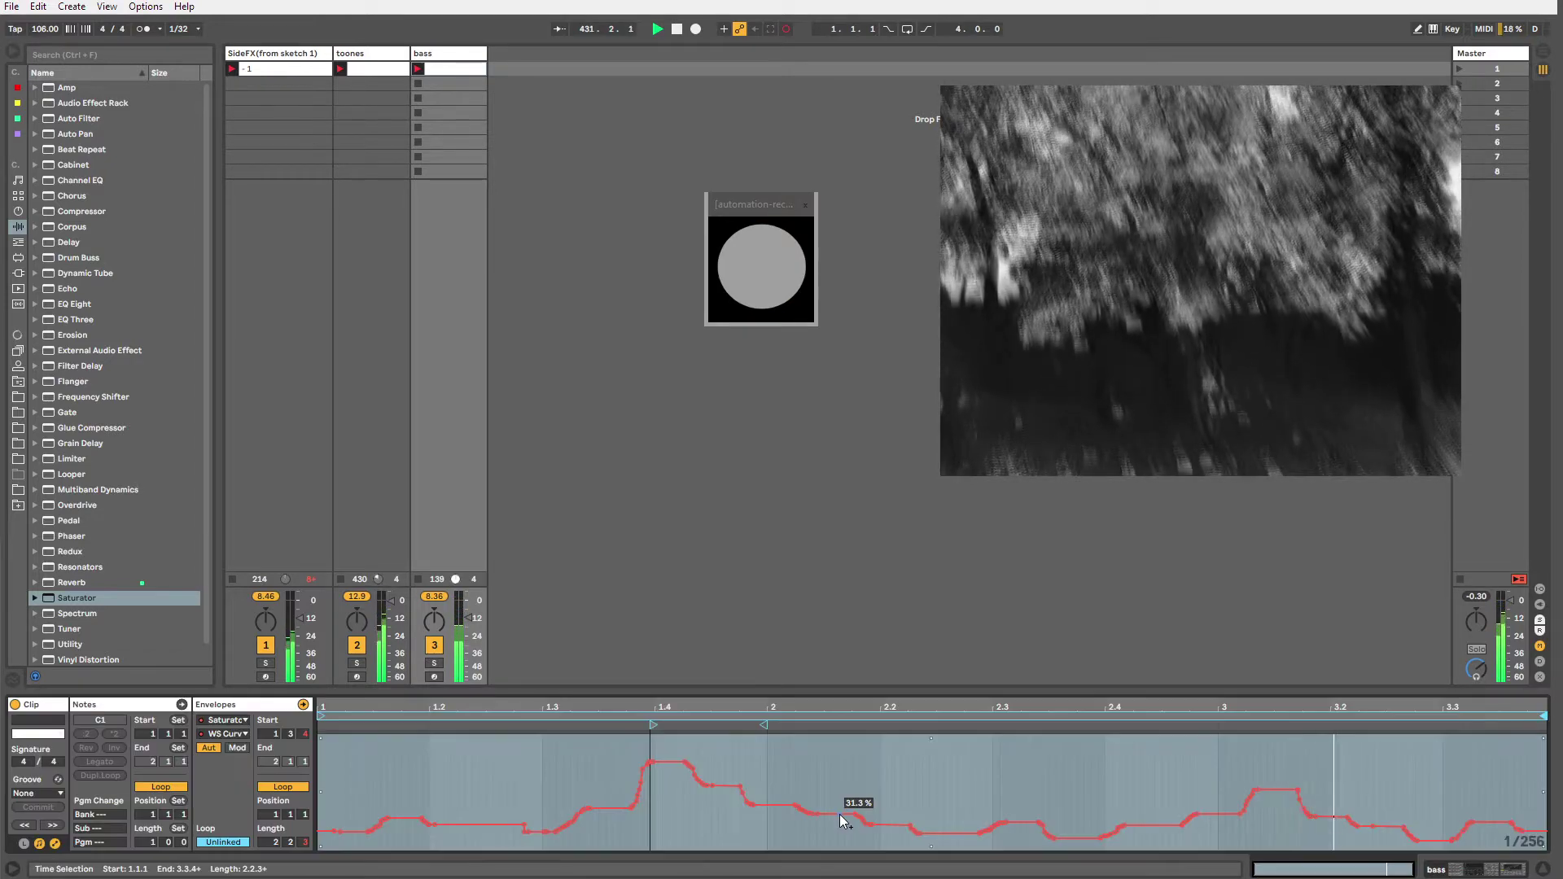
key("shift+Tab")
key("shift+Tab")
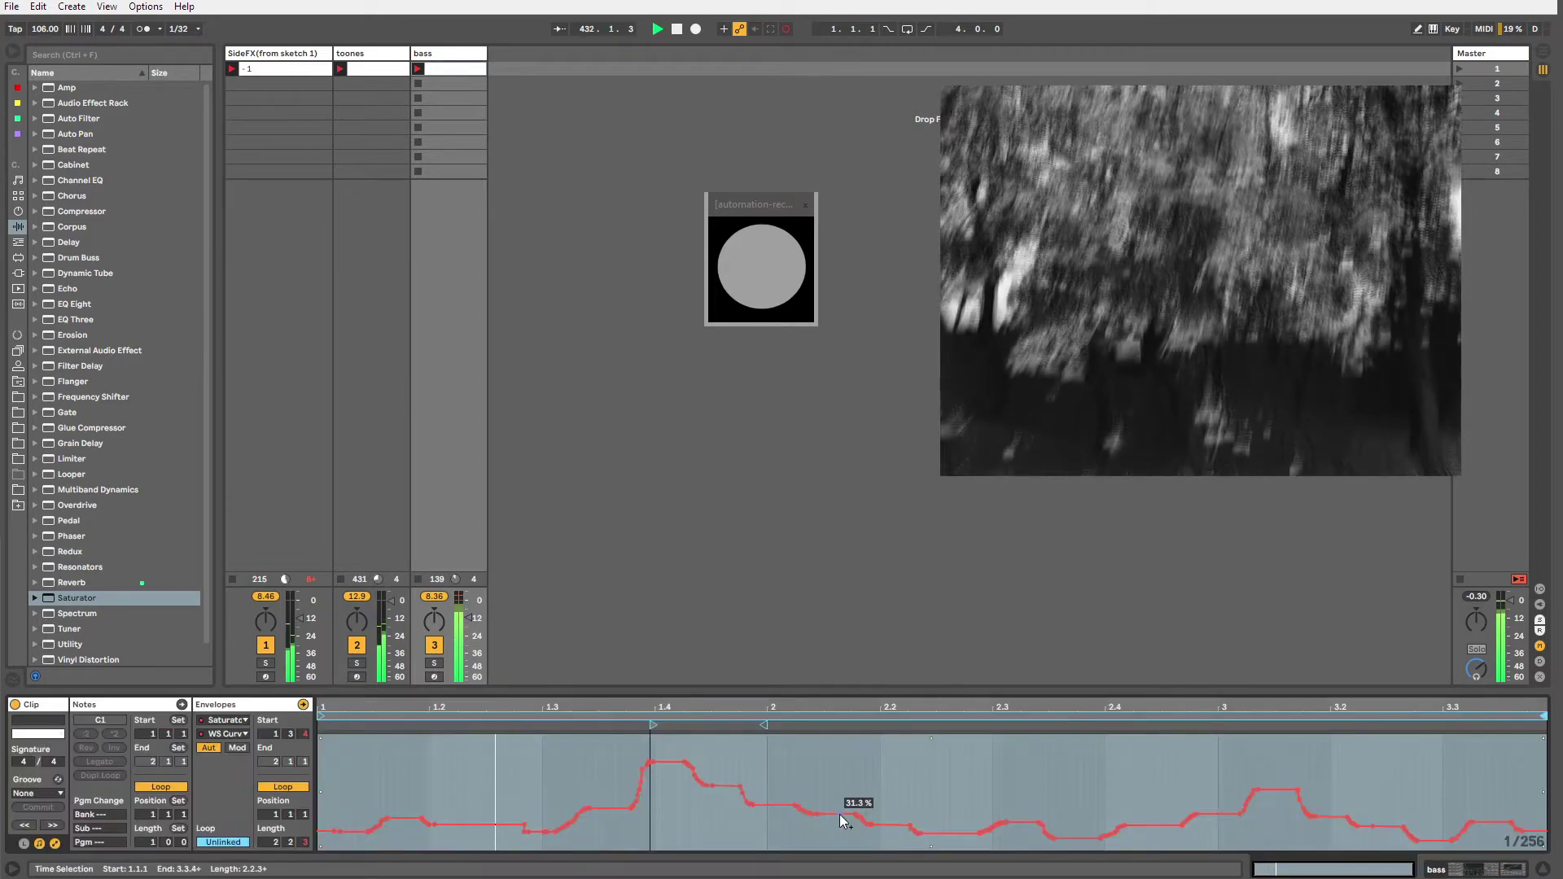
Unlink the Saturator's waveshaper Depth envelope, set its loop length to 4.3.3 and move its start to beat 3 of bar 1.
key("shift+Tab")
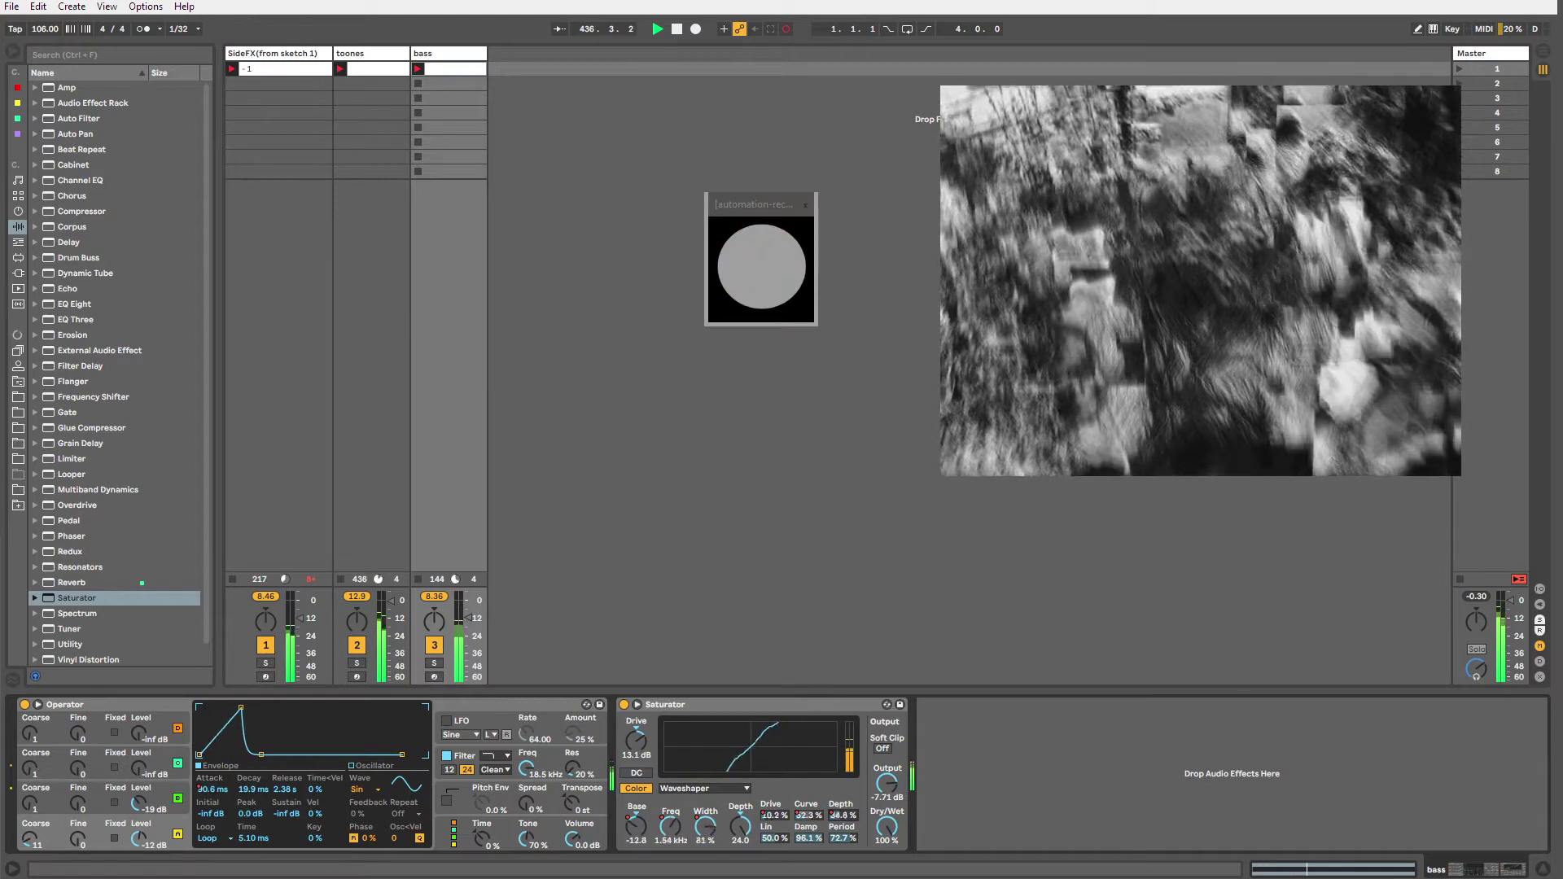
key("shift+Tab")
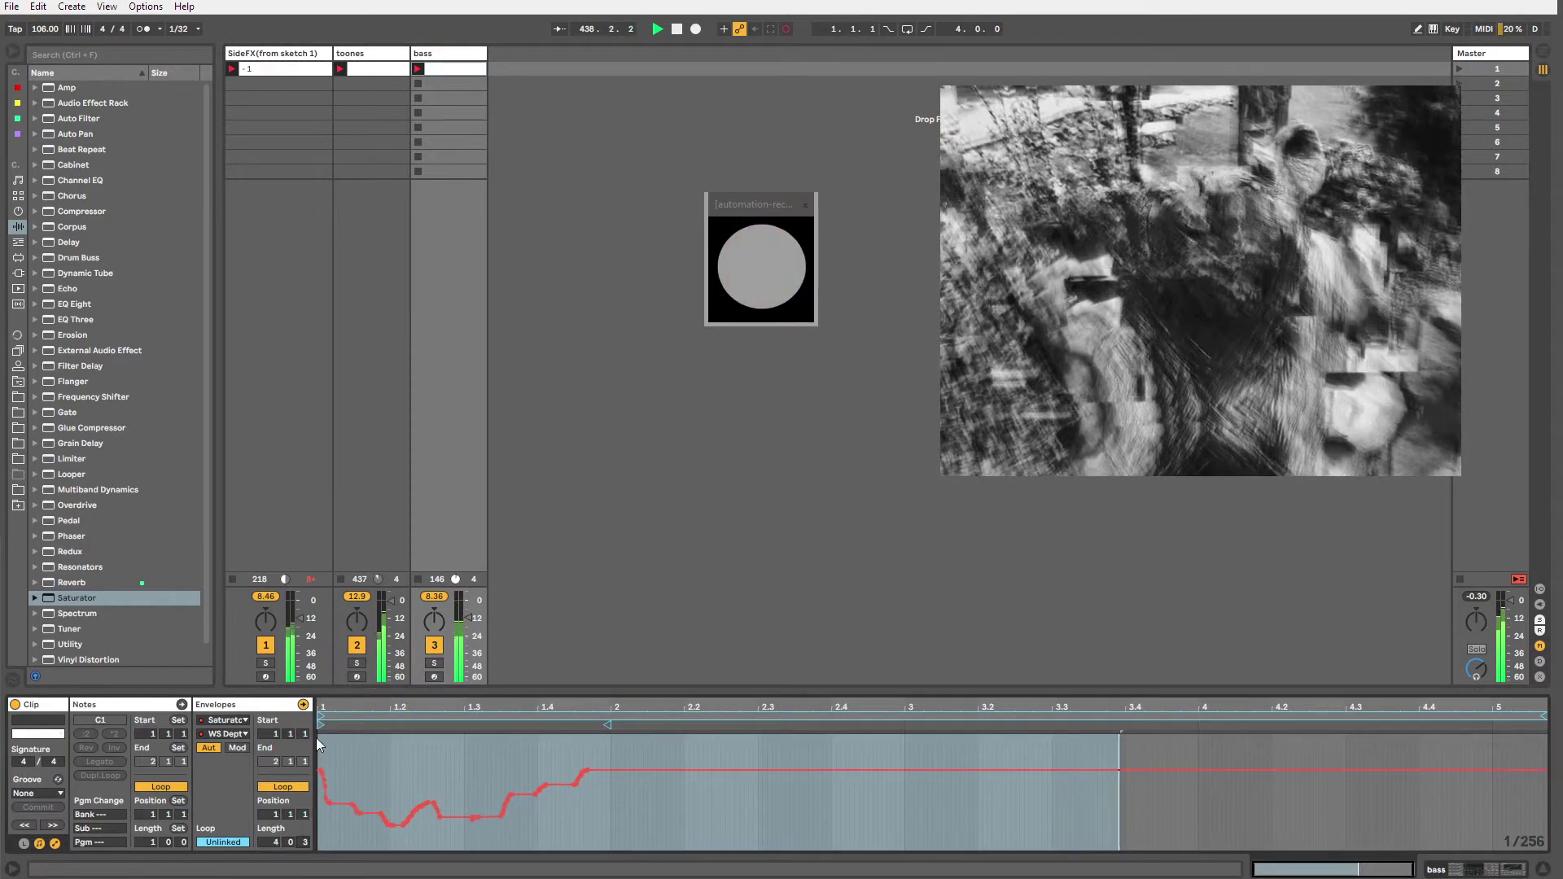
left_click_drag(321, 724, 467, 725)
left_click_drag(1544, 716, 1561, 713)
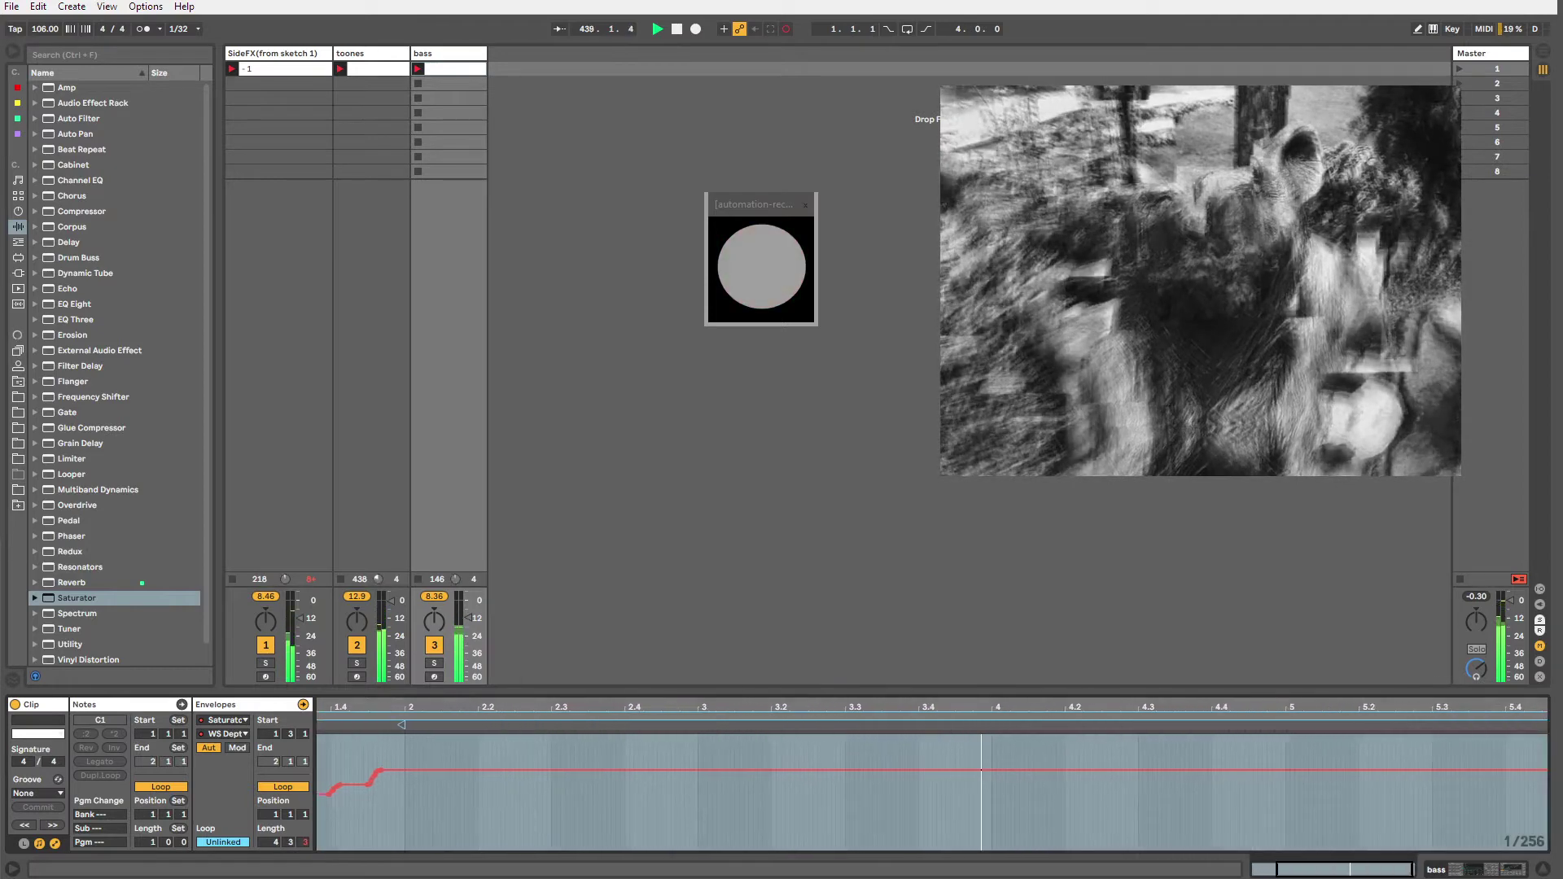
Unlink the Saturator's main Drive envelope and extend its loop to just under four bars.
key("shift+Tab")
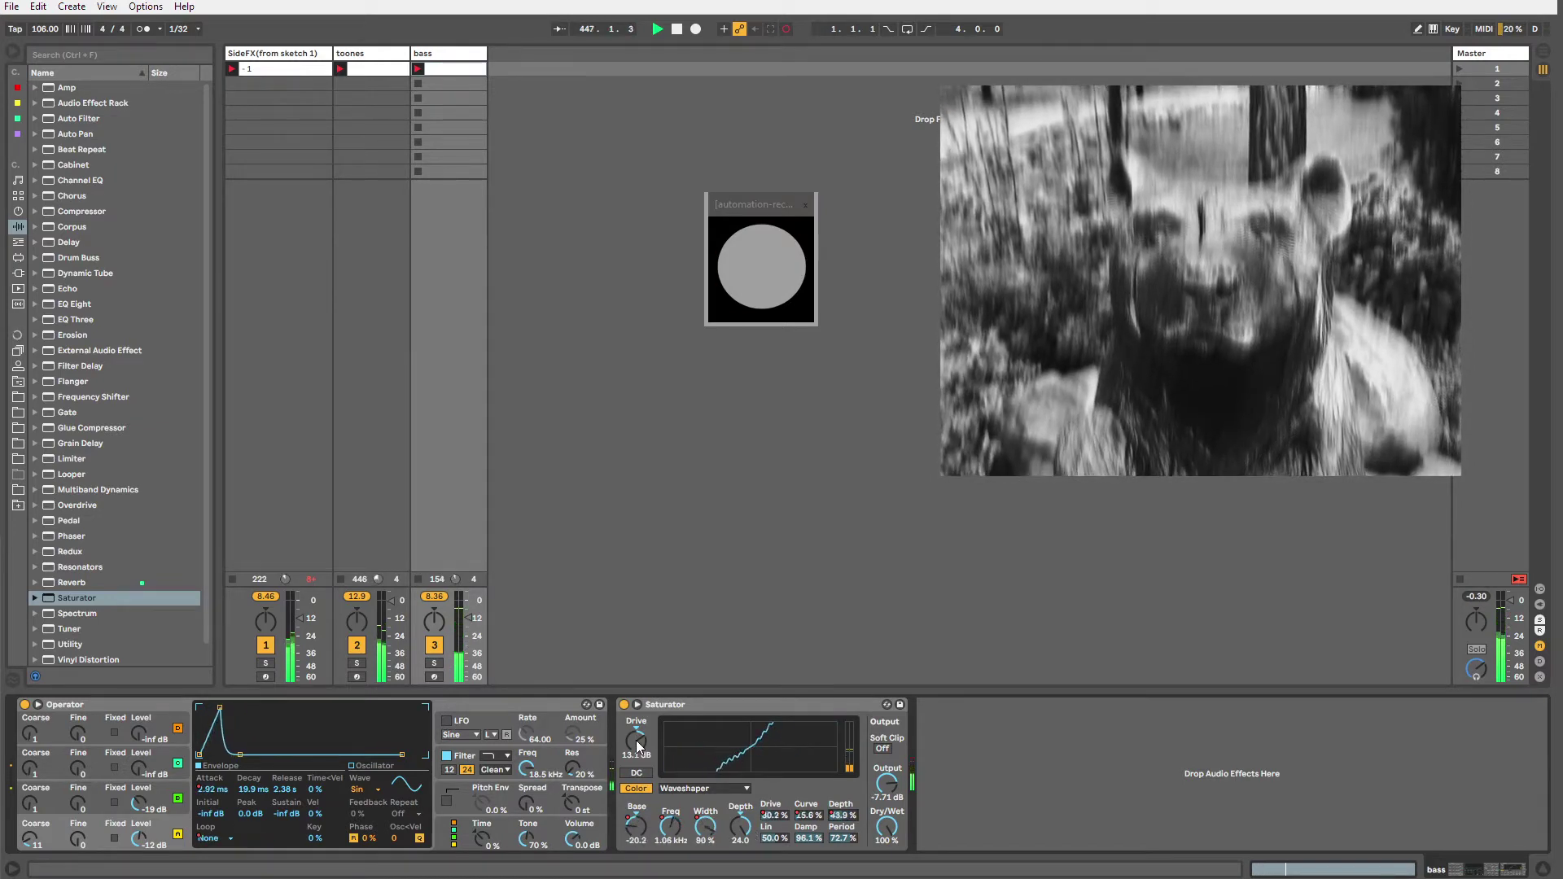
key("shift+Tab")
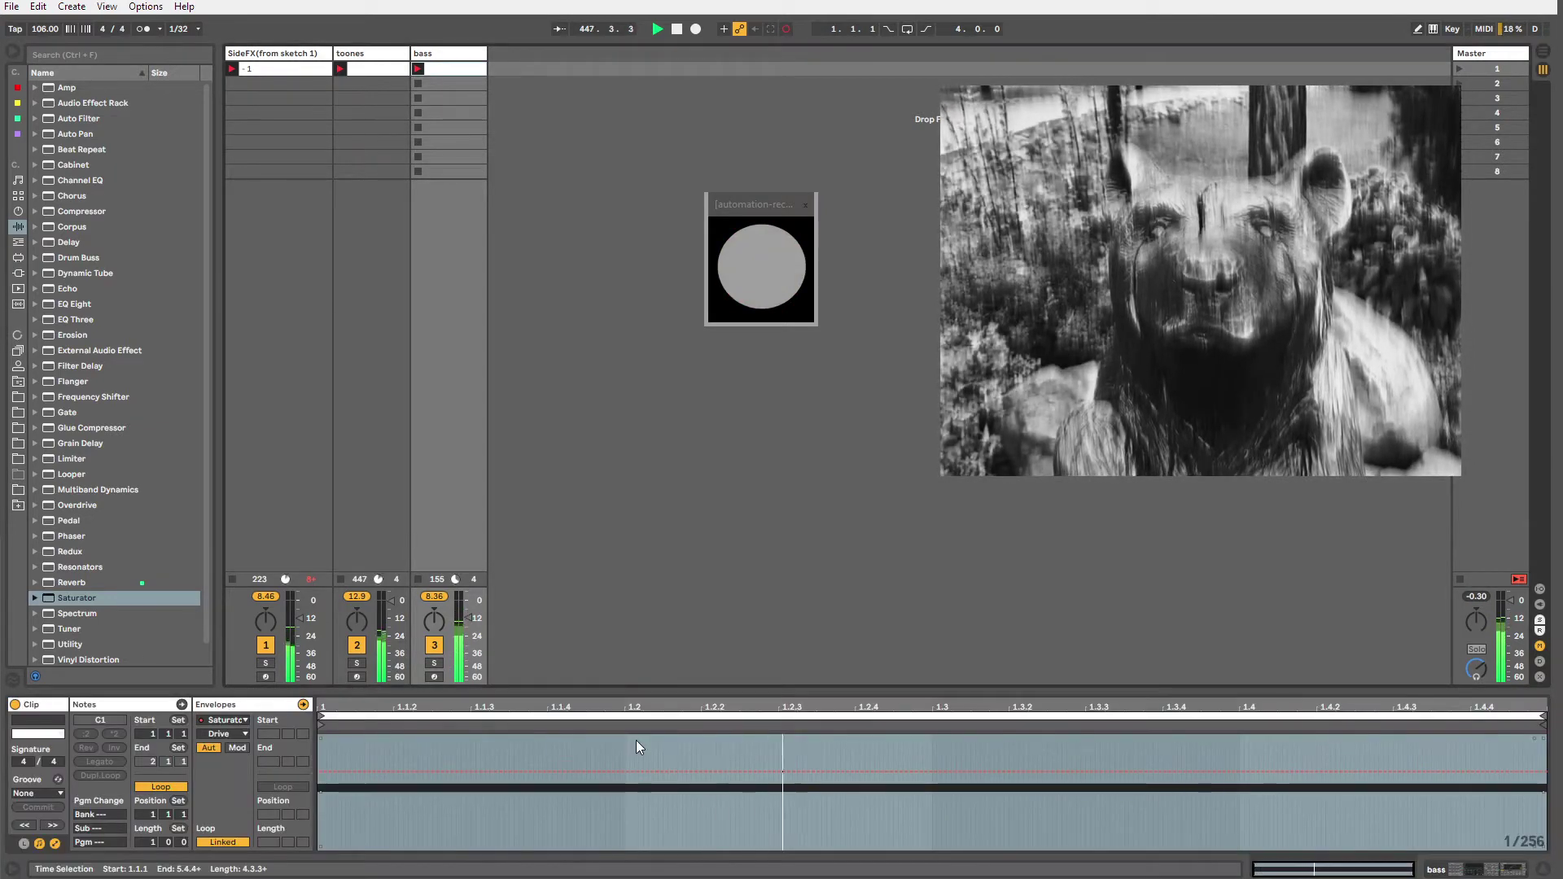
left_click(222, 842)
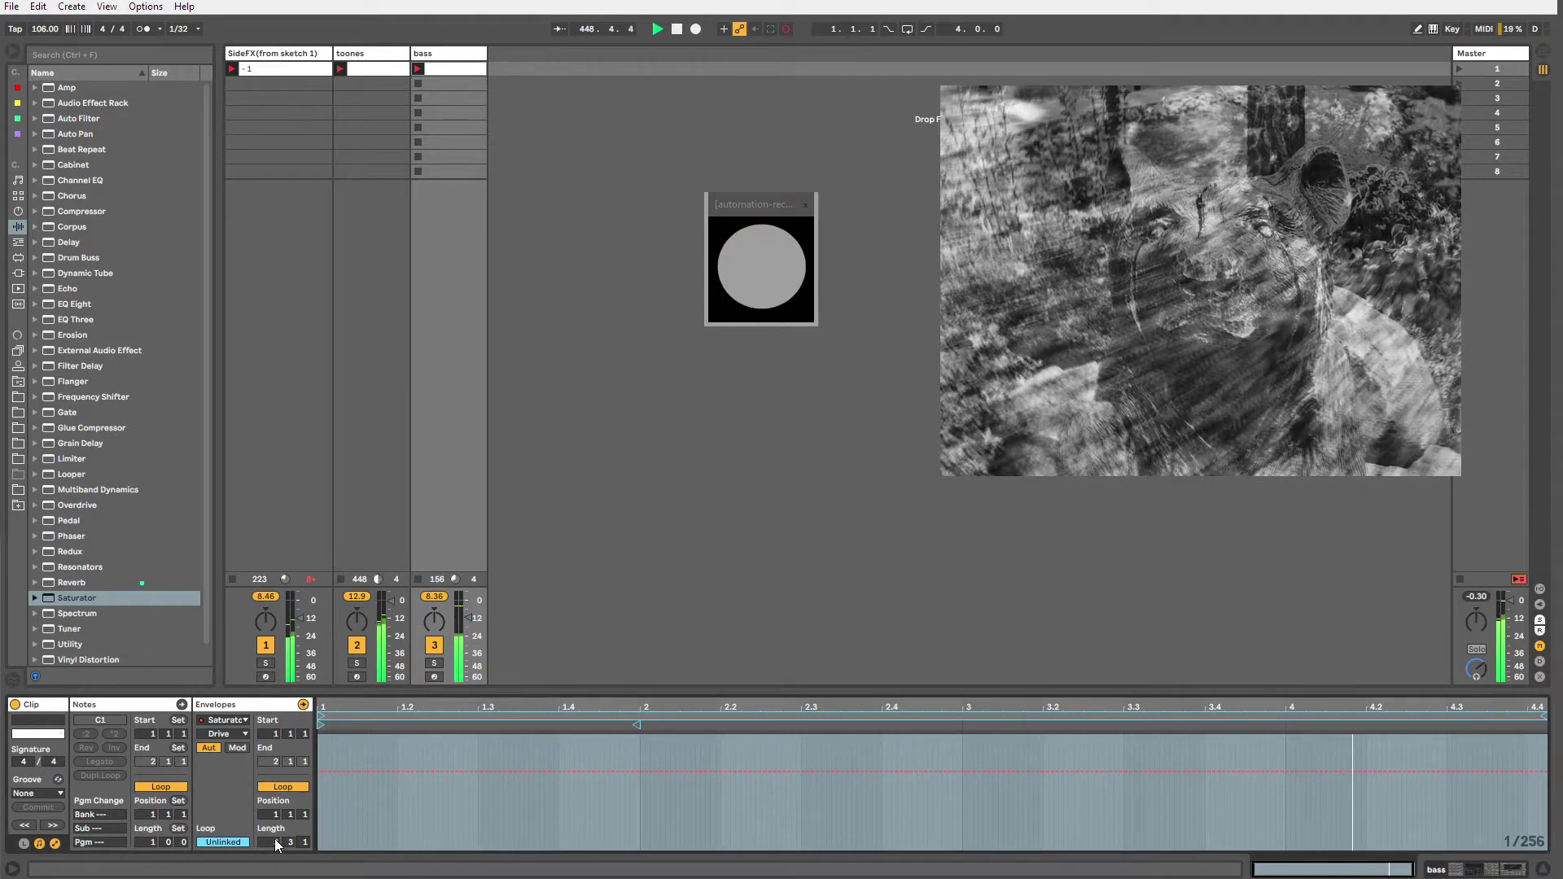
key("shift+Tab")
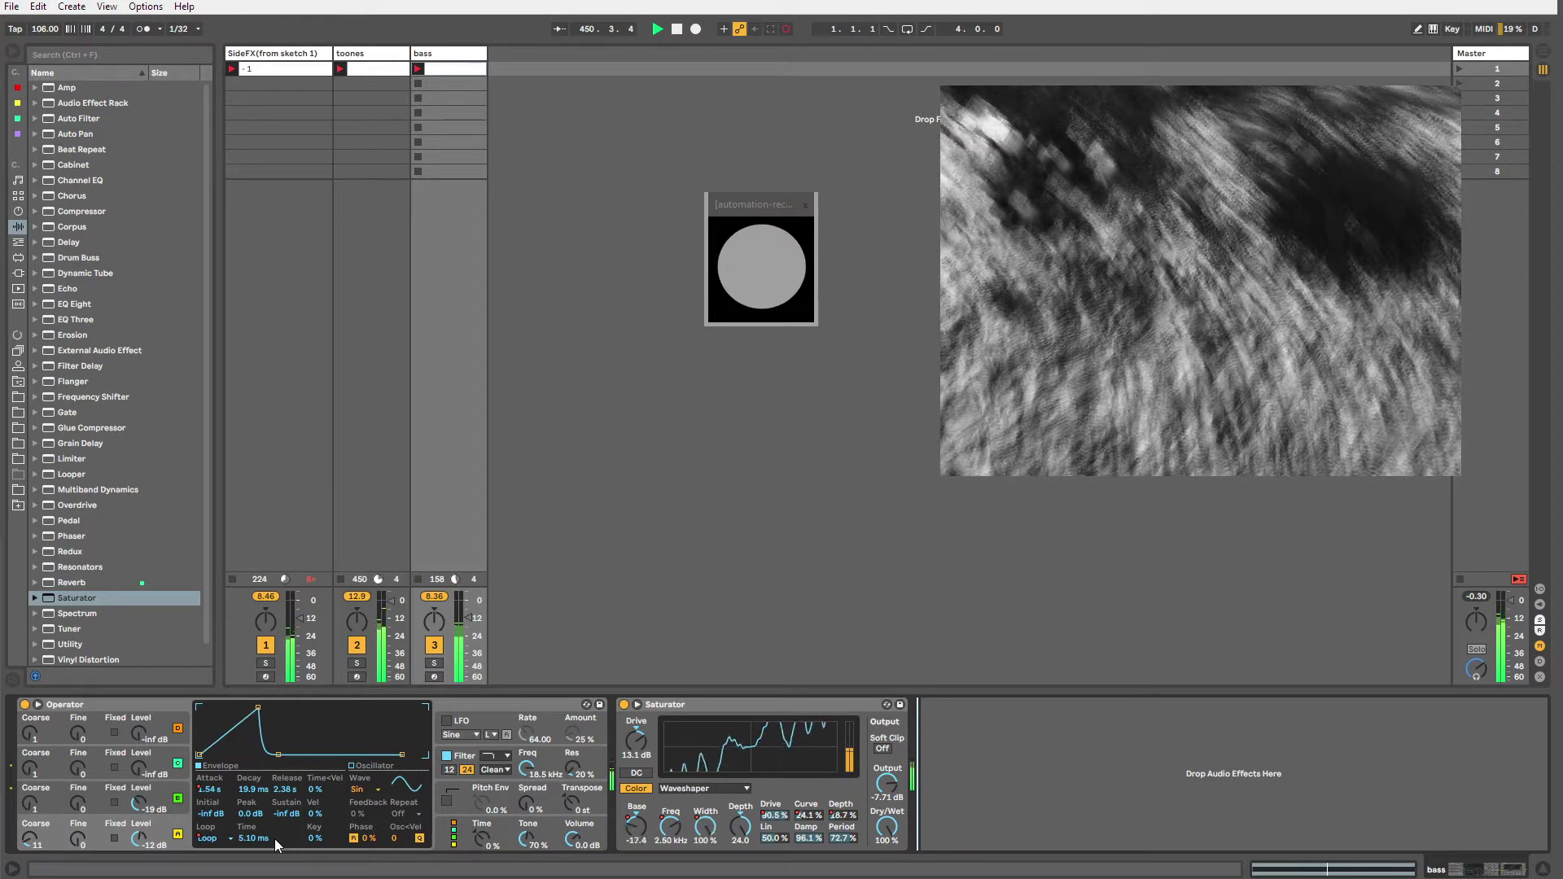
Try to draw a Loop section into the clip automation of the Operator's envelope loop mode.
right_click(224, 844)
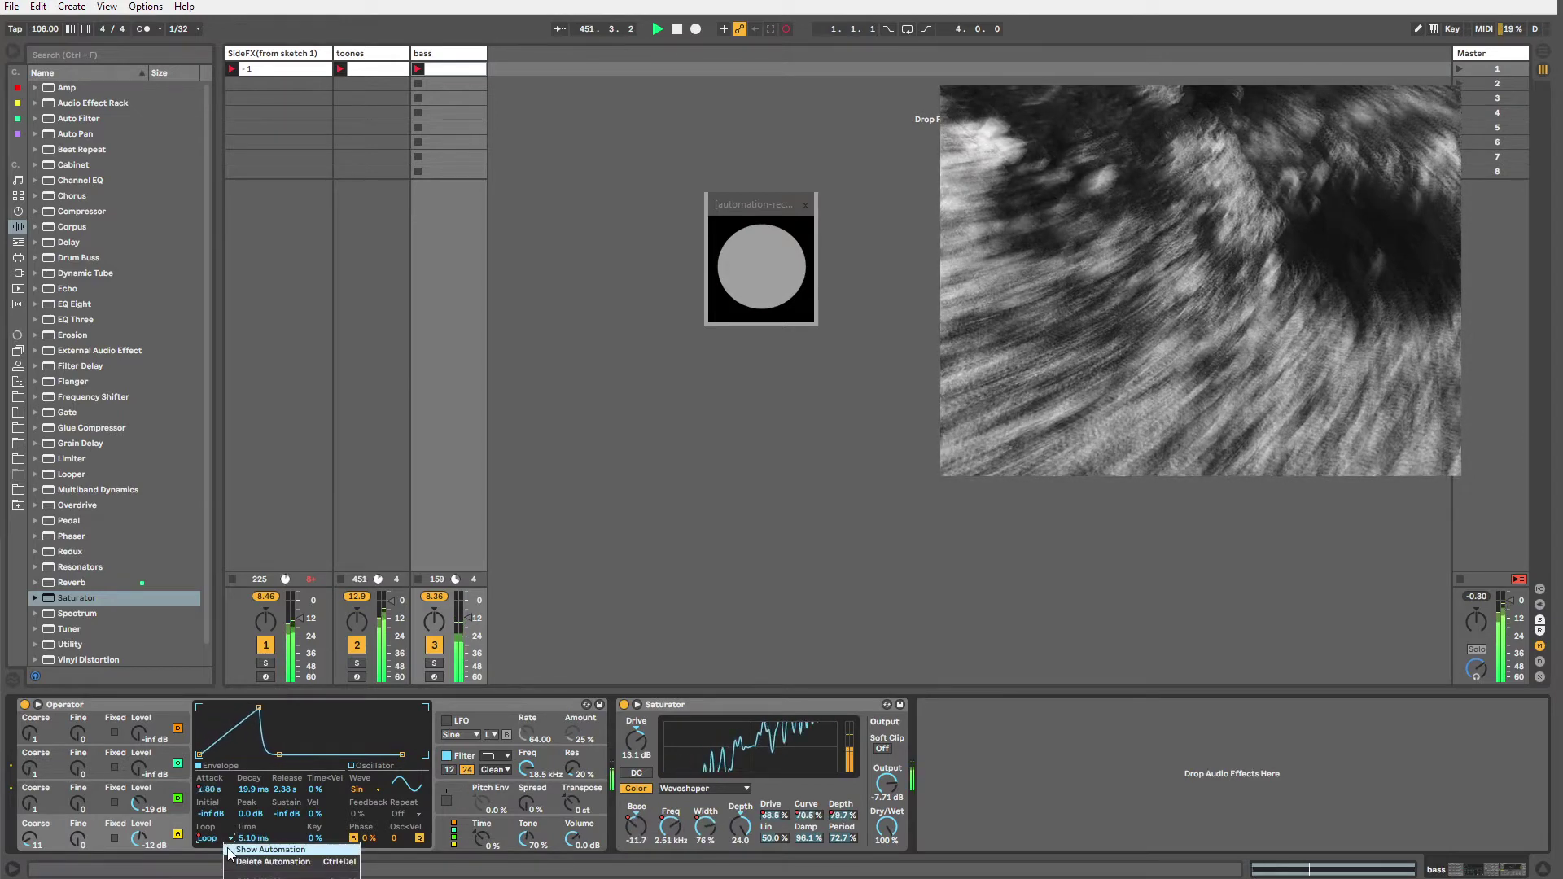
left_click(260, 849)
key("b")
left_click_drag(952, 810, 1030, 810)
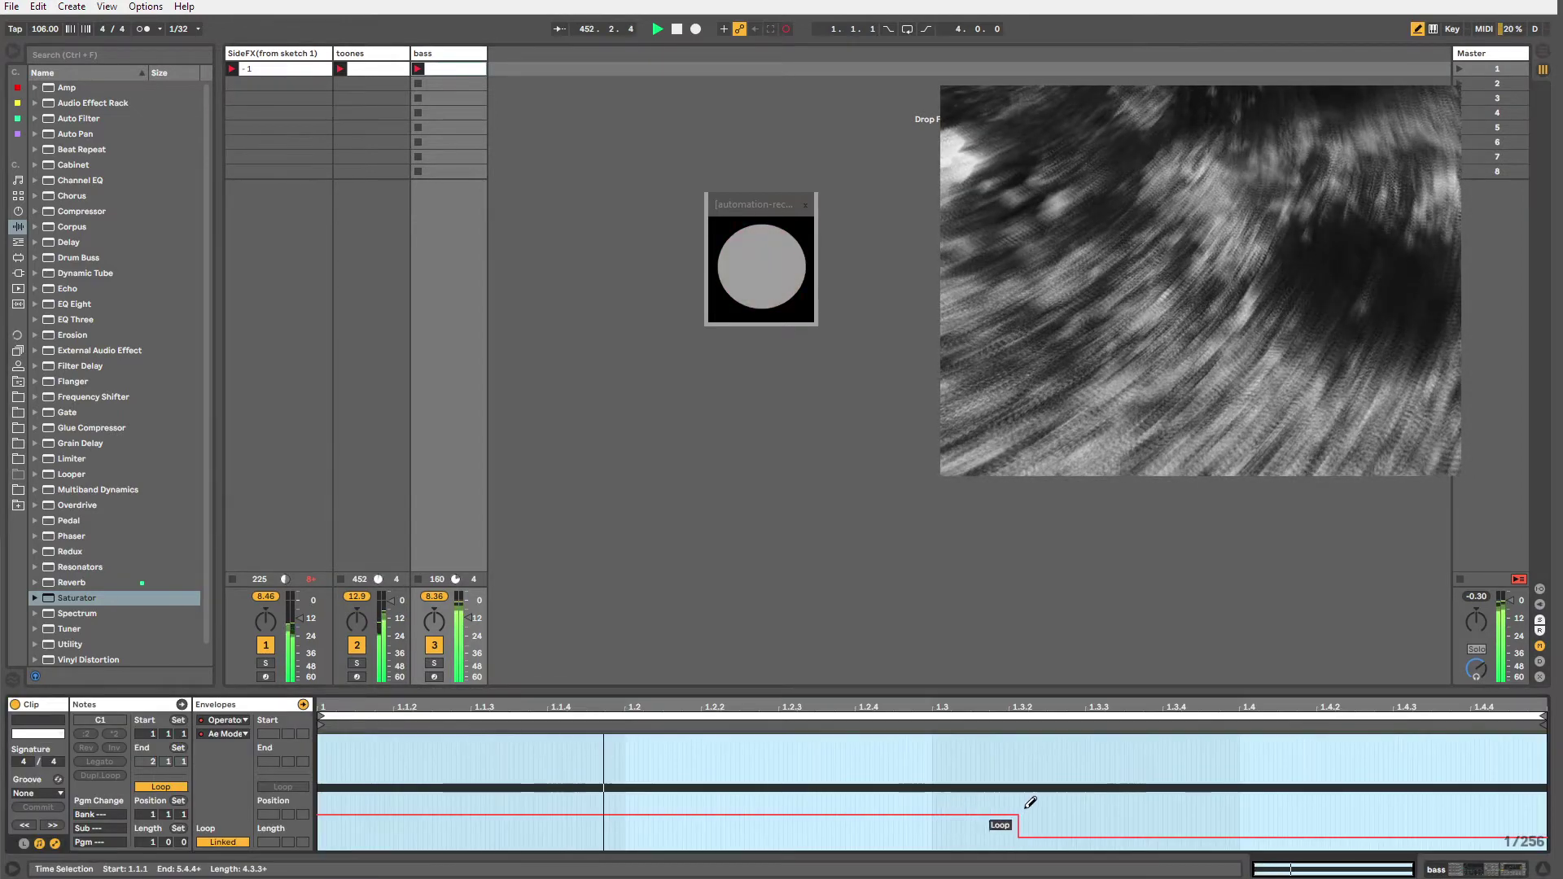
key("b")
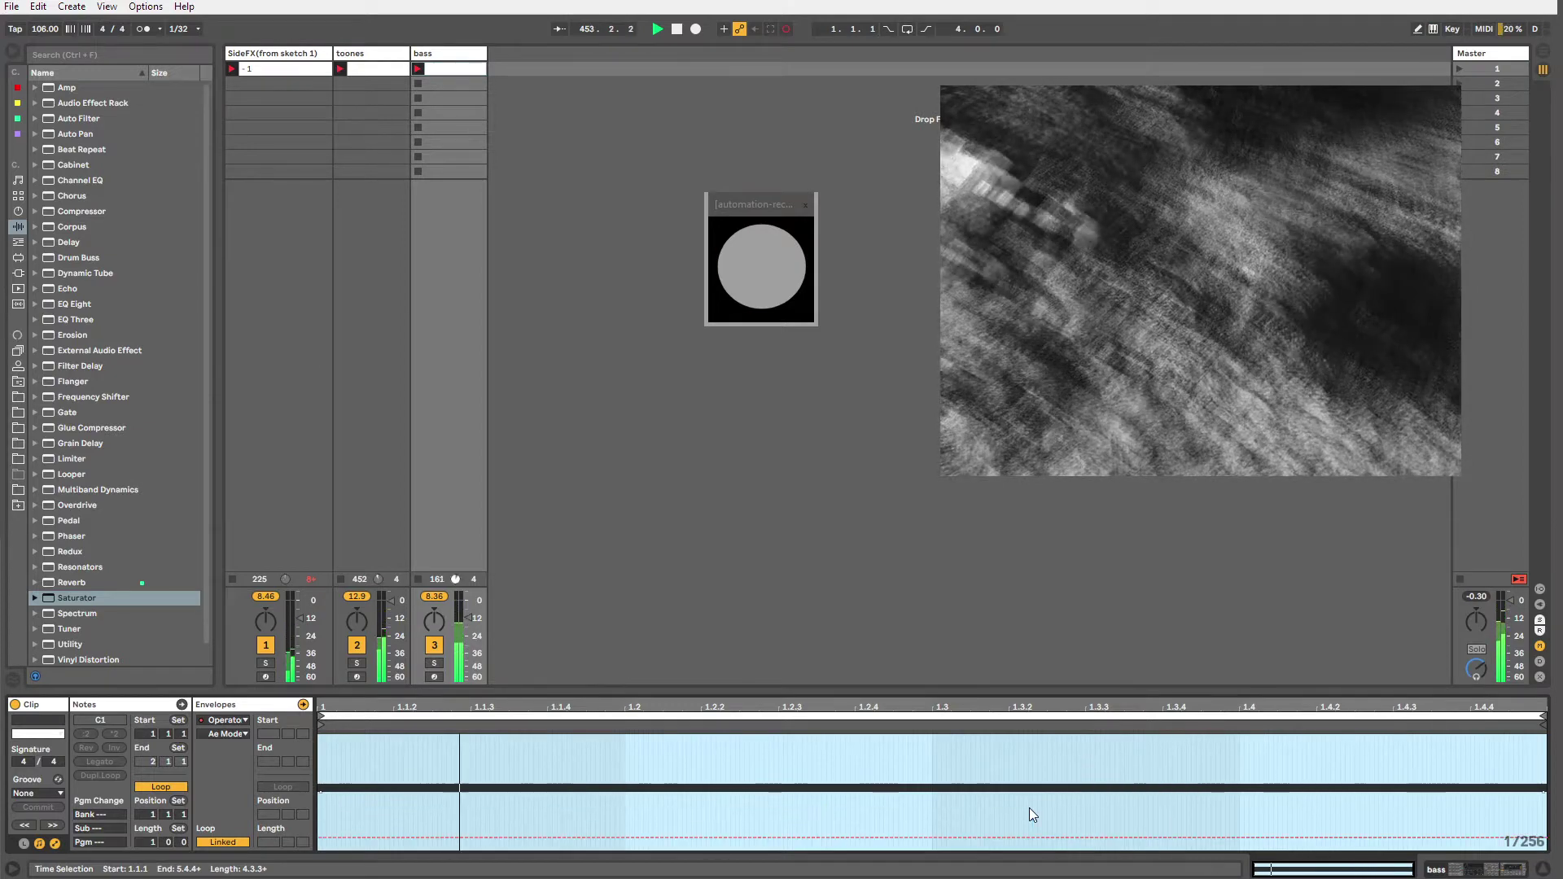
Set the Operator's envelope loop mode to Loop and delete that parameter's automation.
key("shift+Tab")
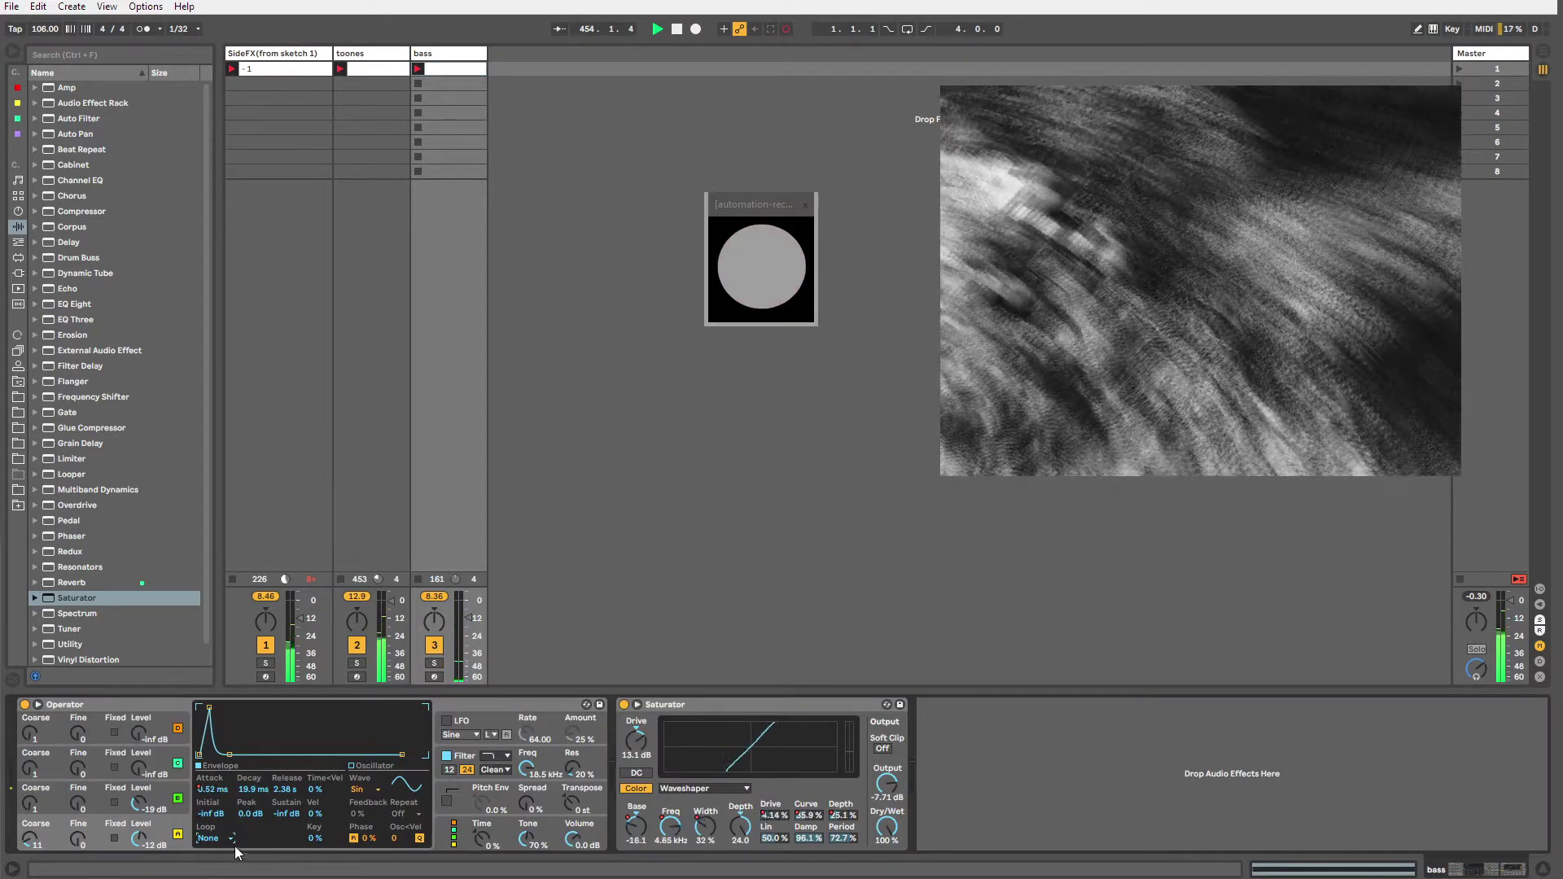
left_click(219, 839)
left_click(218, 858)
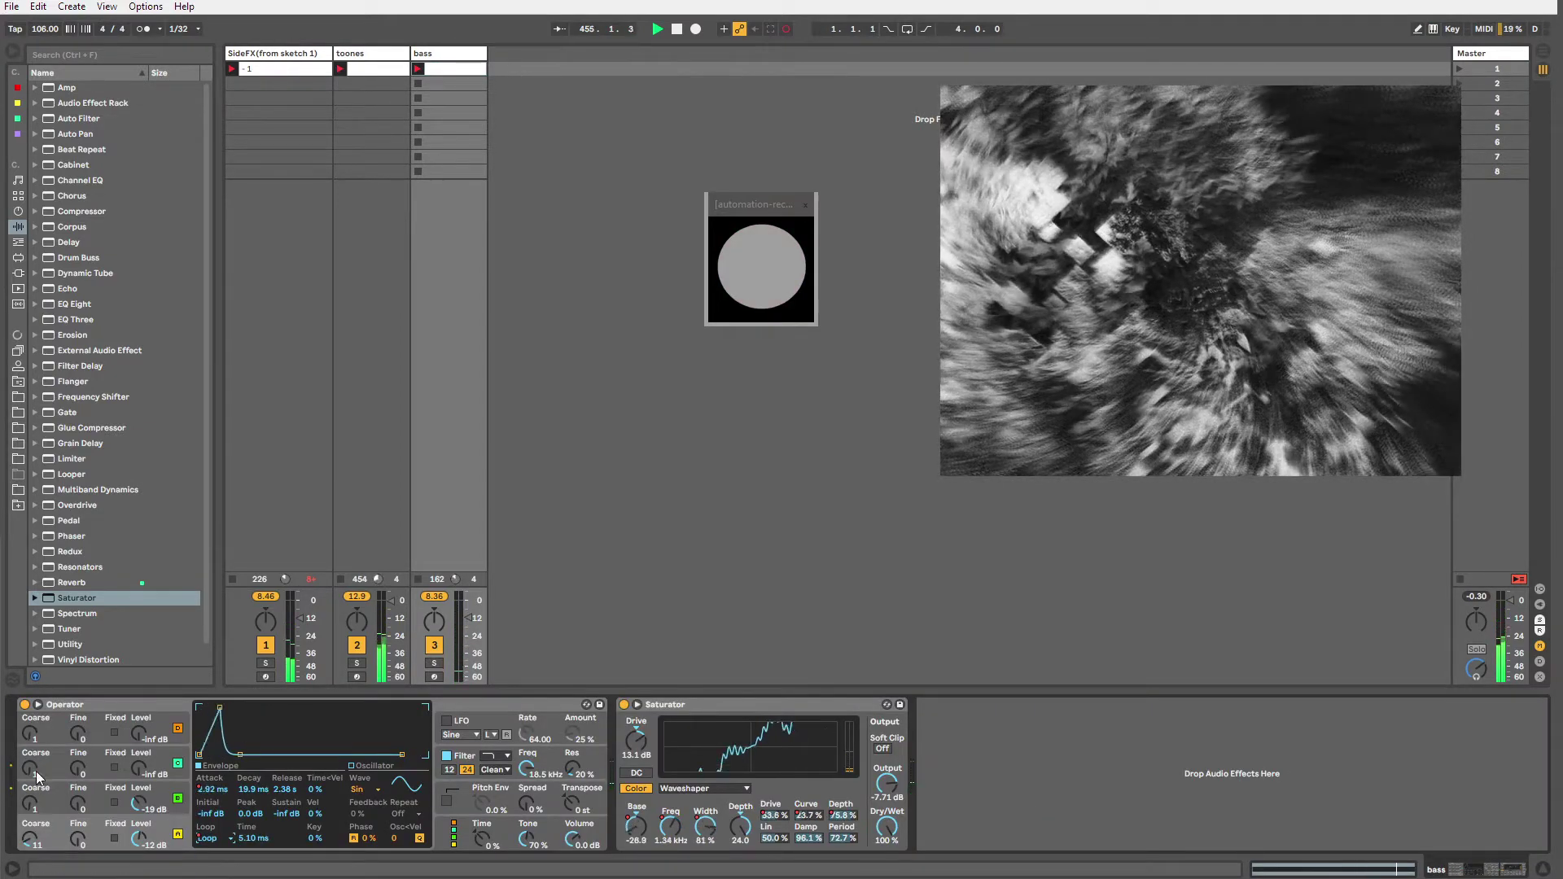
right_click(210, 840)
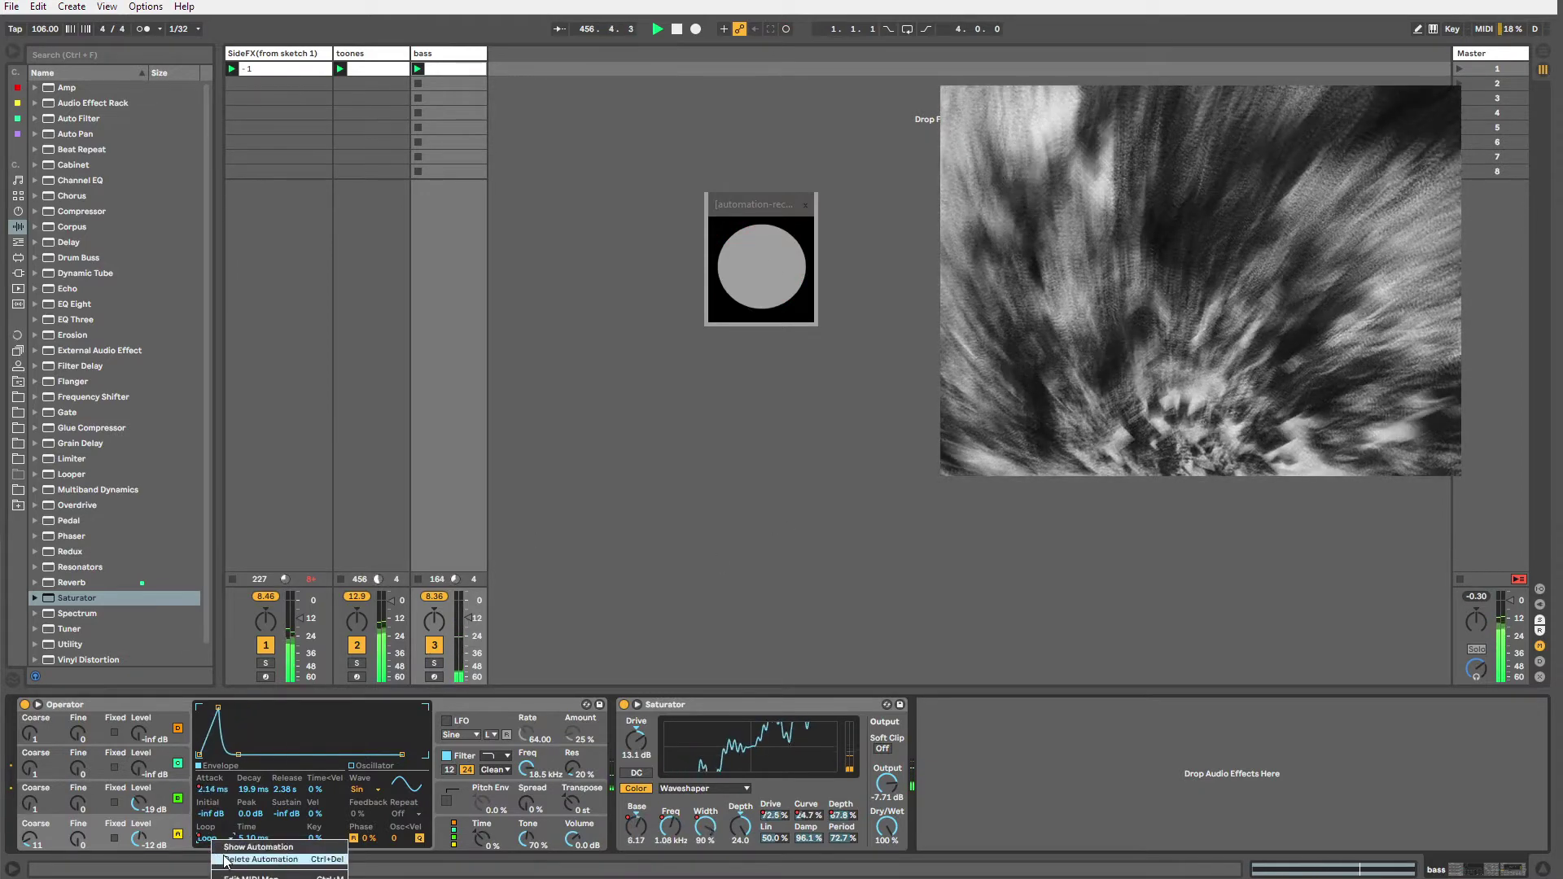
left_click(218, 859)
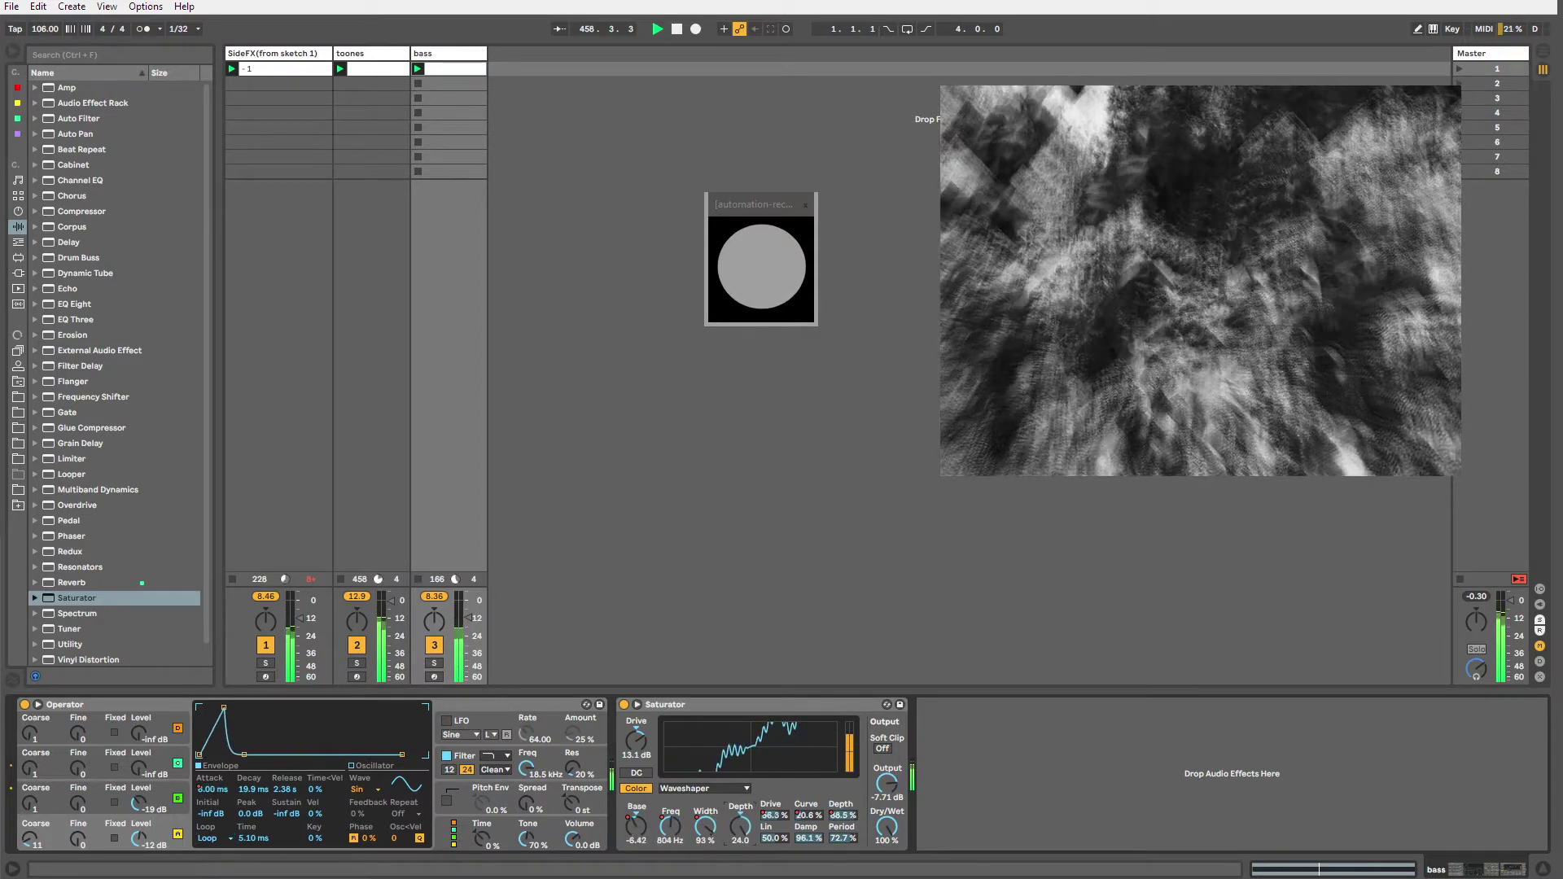
Lower the Saturator's color Depth while the bass clip plays.
left_click_drag(747, 834, 747, 873)
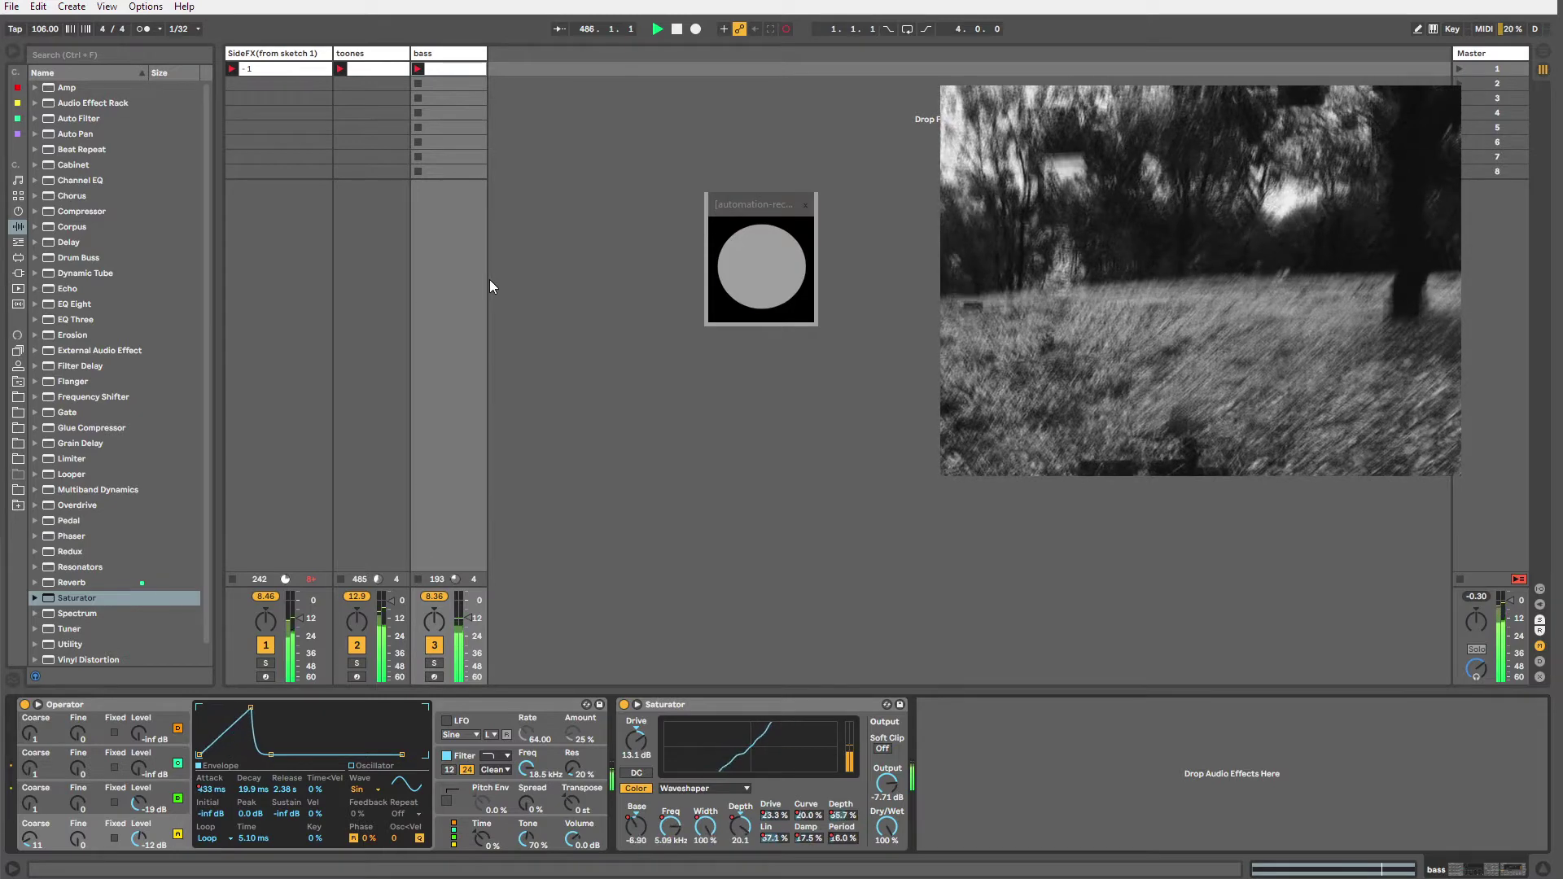
Raise the Operator filter's resonance to 103%, lower its frequency to 873 Hz and sweep it back up slightly.
left_click(579, 768)
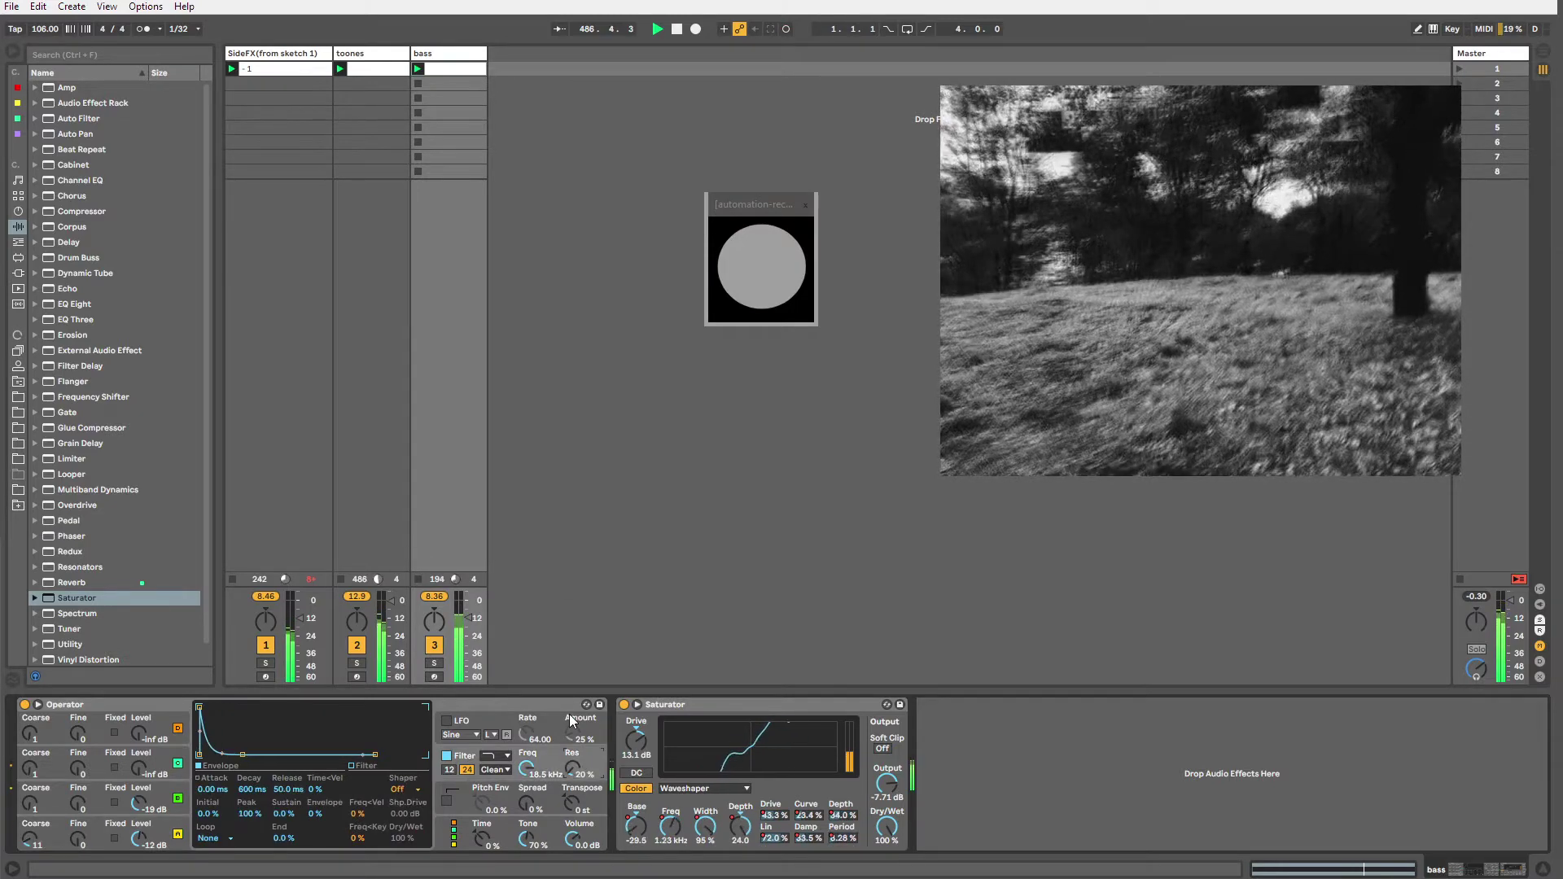
left_click_drag(573, 769, 573, 664)
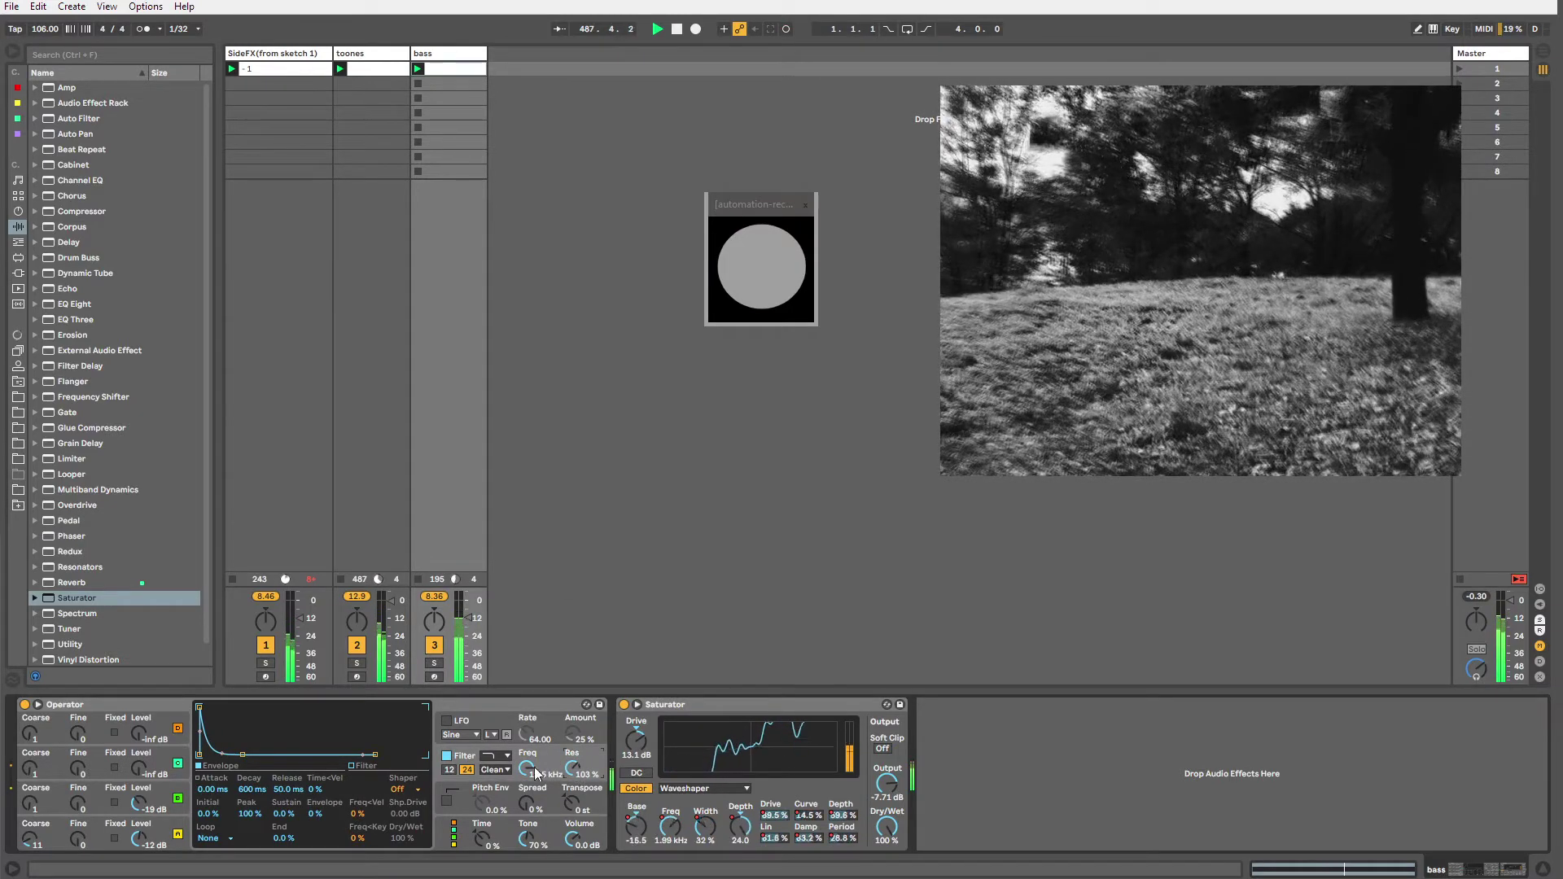
left_click_drag(534, 768, 534, 847)
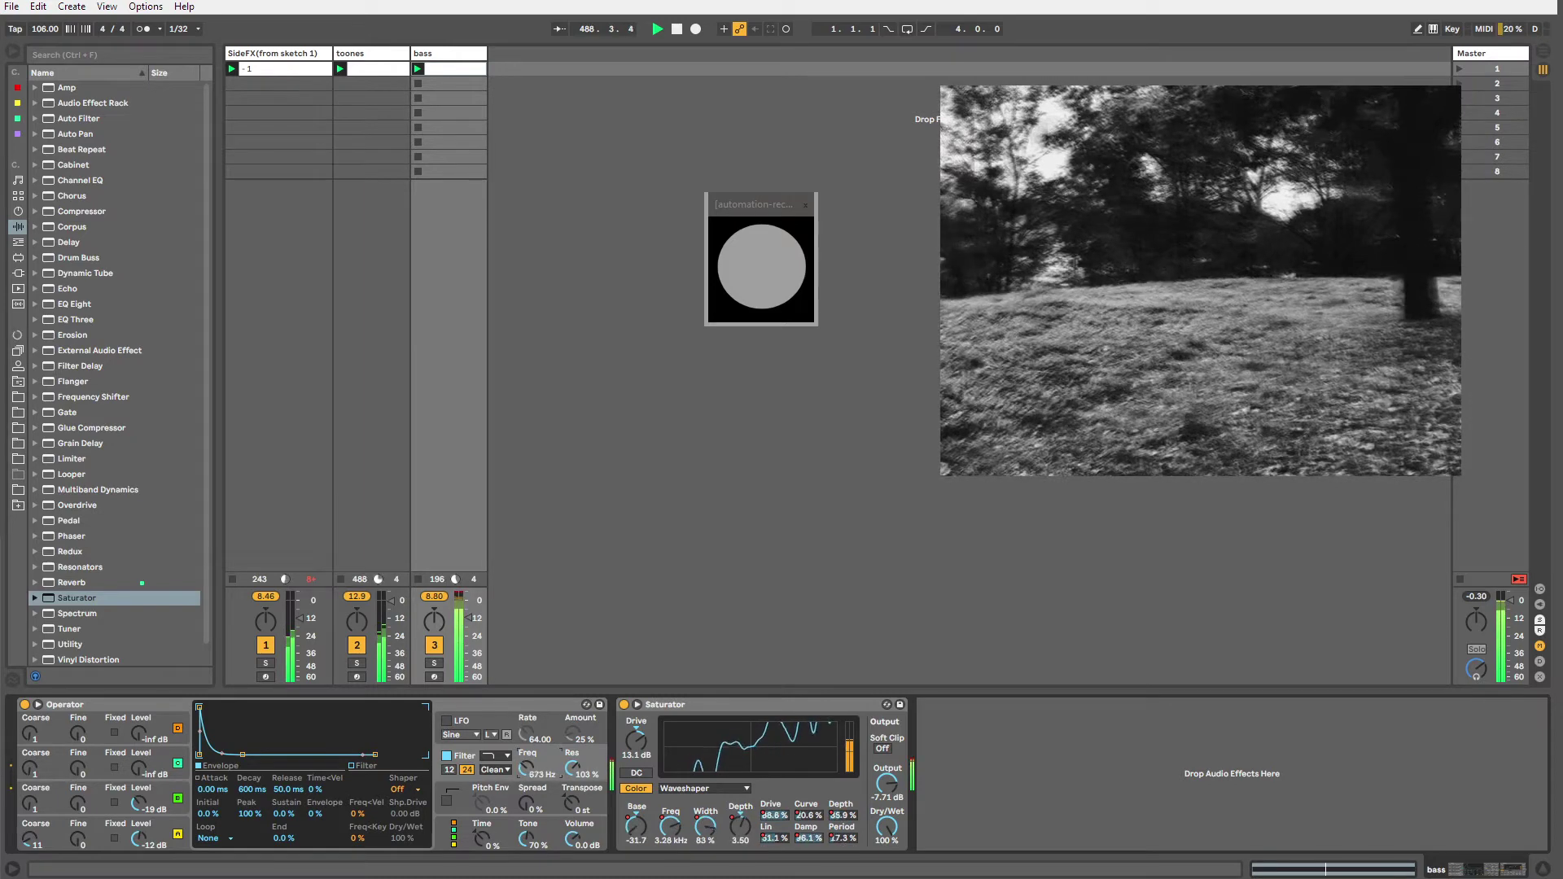
mouse_move(527, 768)
left_mouse_down()
mouse_move(536, 800)
mouse_move(535, 747)
left_mouse_up()
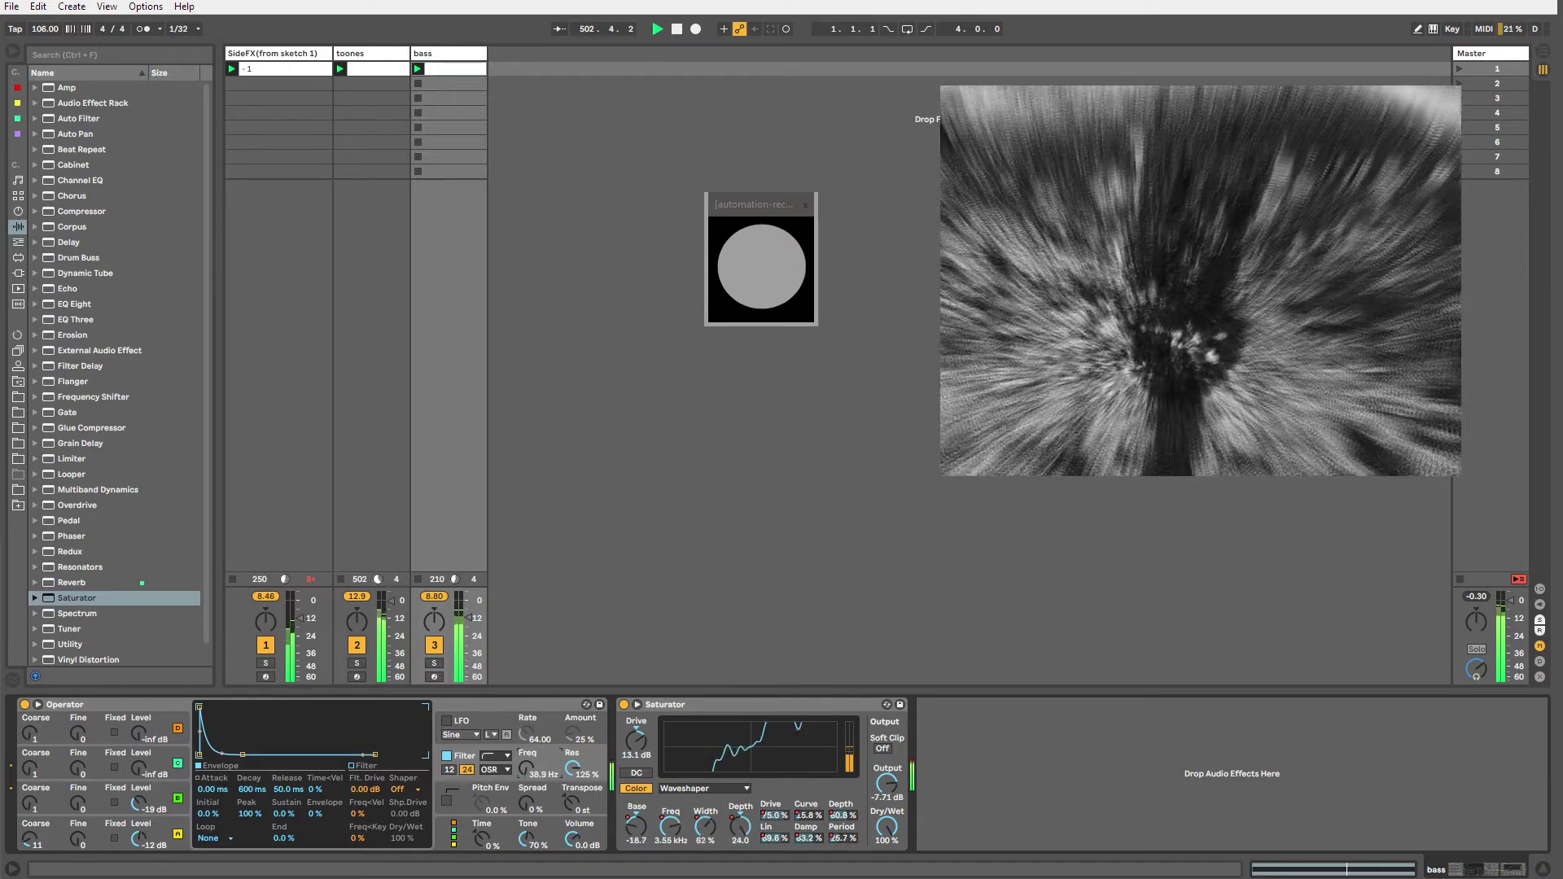
Unlink the Operator's filter frequency envelope, set its loop to just over six bars and move its start to 2.2.4.
right_click(525, 770)
left_click(527, 774)
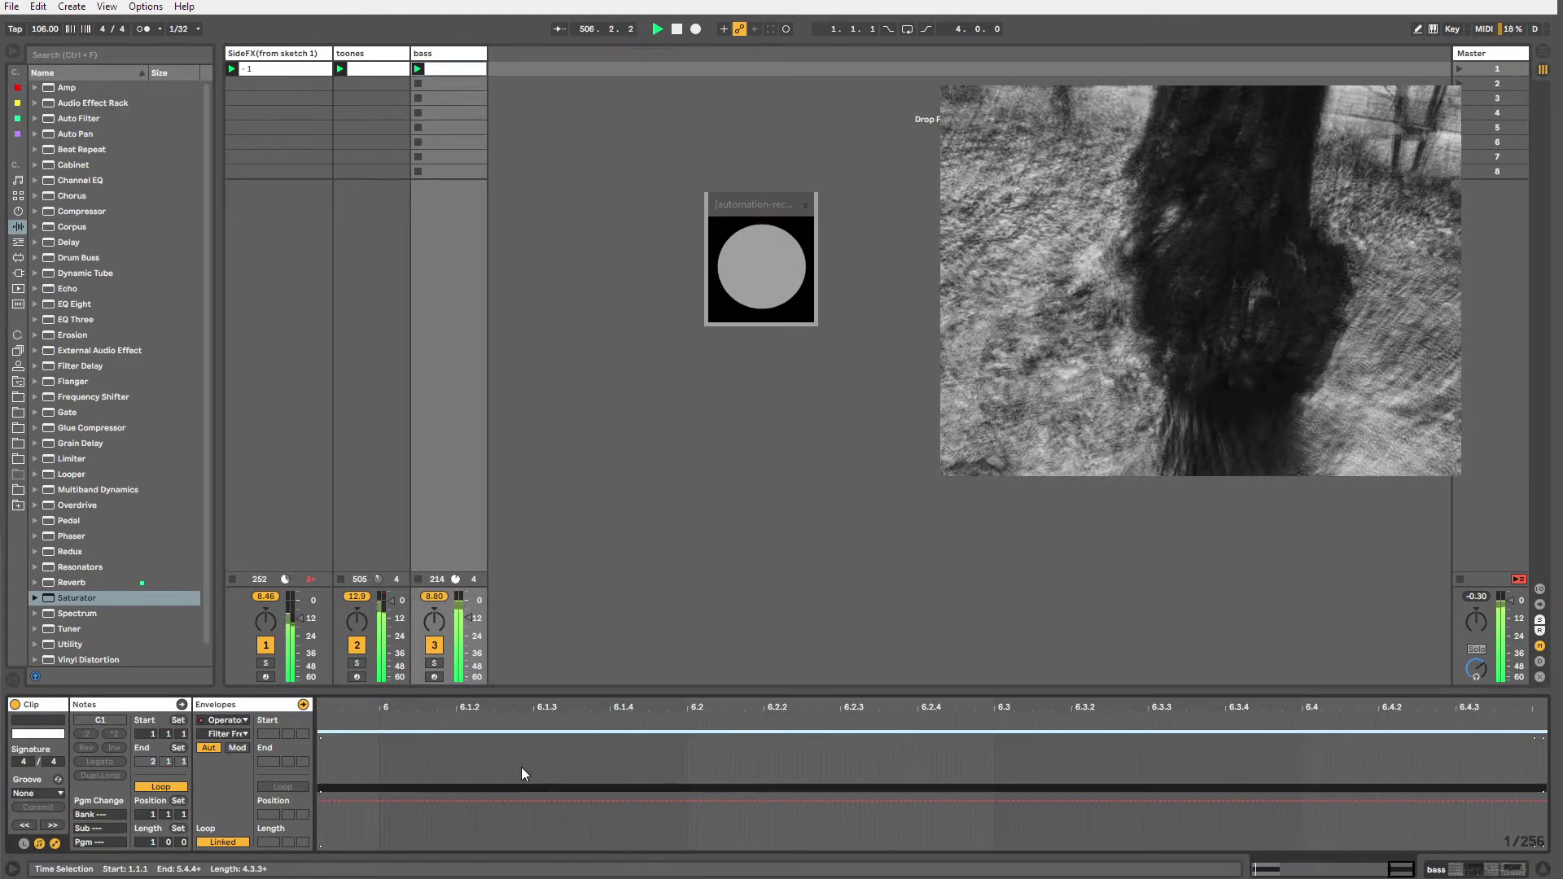
left_click(222, 842)
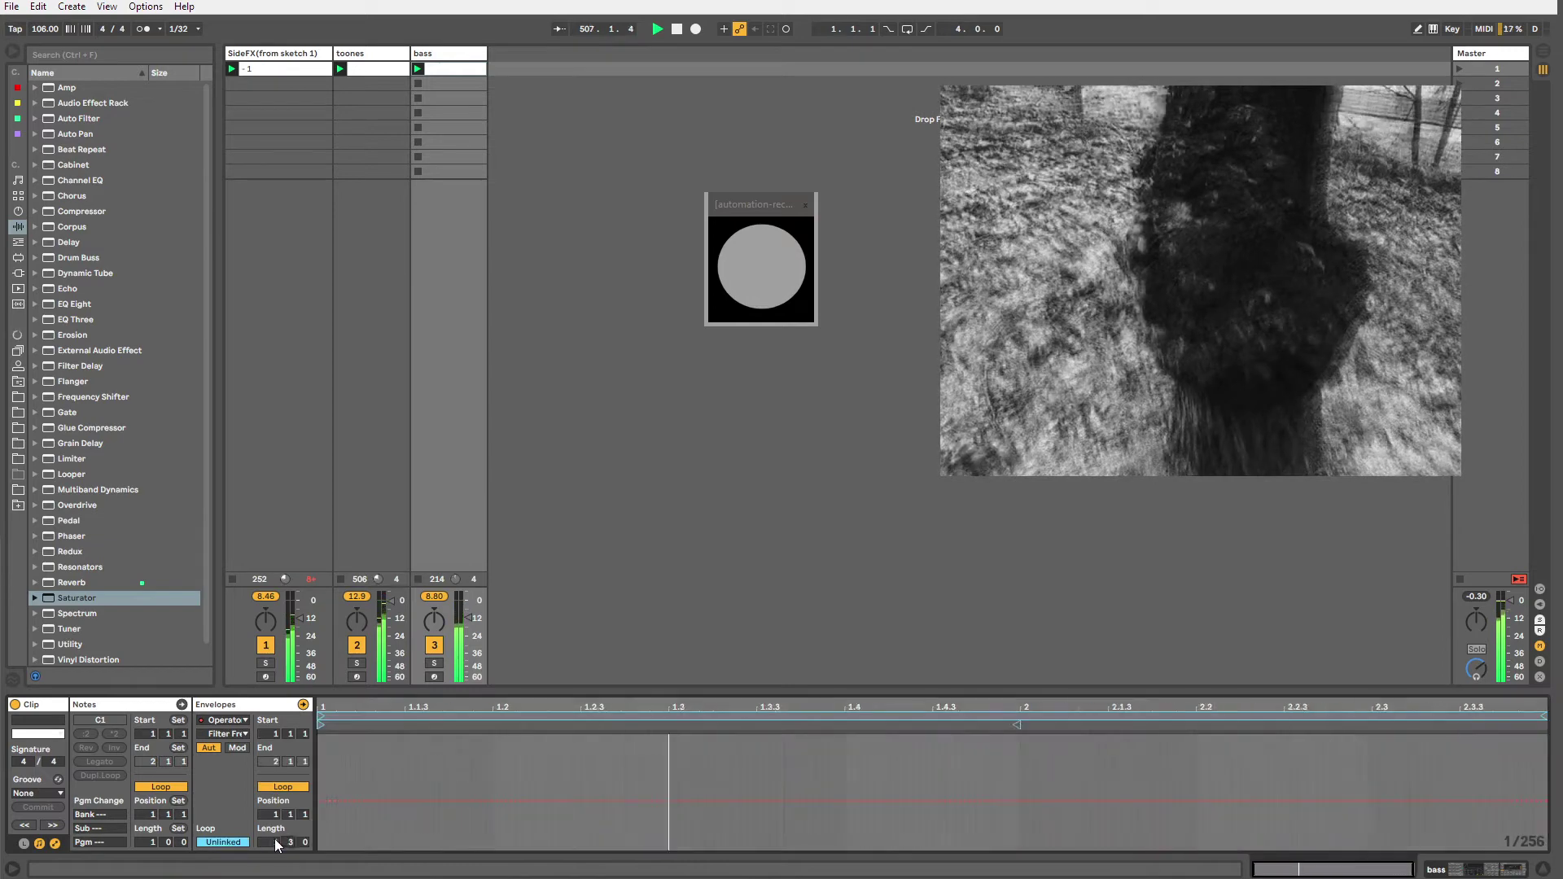
left_click_drag(997, 724, 1019, 723)
left_click_drag(1544, 715, 1338, 715)
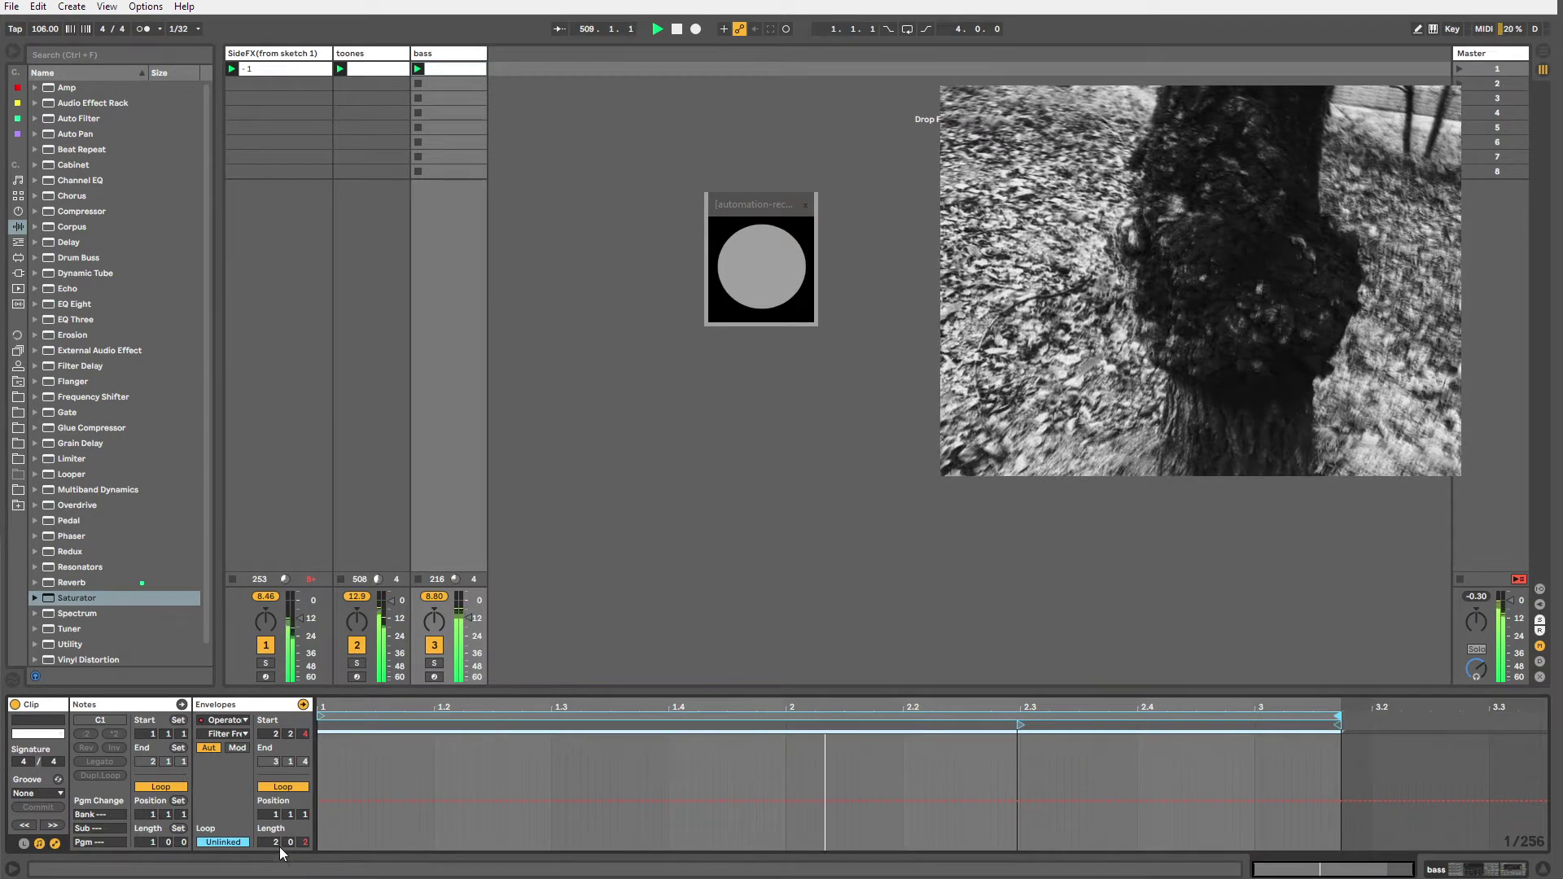
left_click_drag(278, 844, 279, 802)
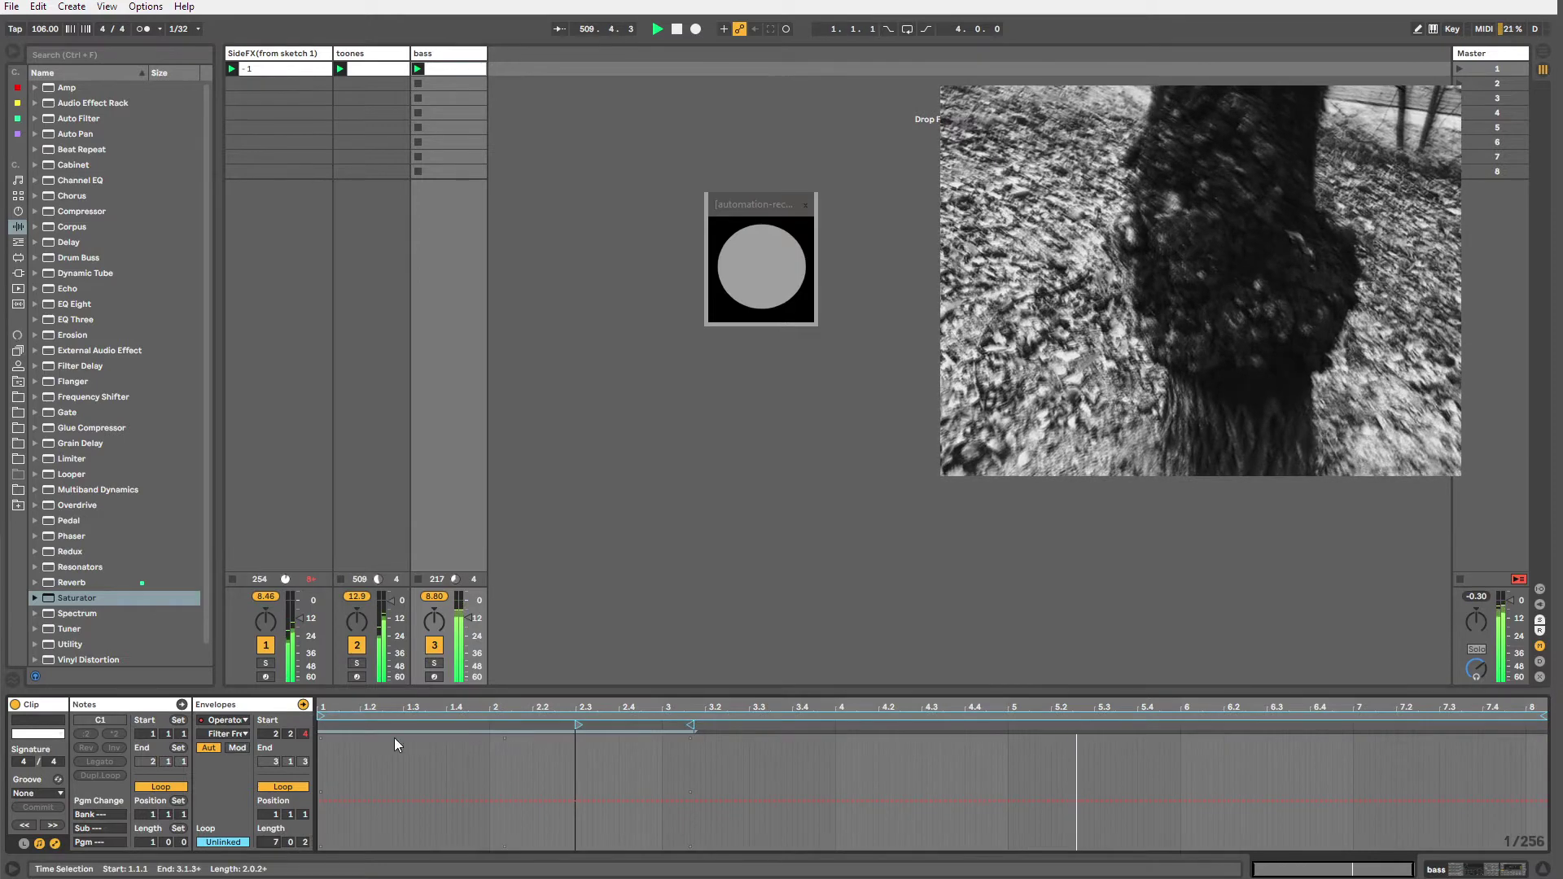
left_click_drag(1545, 715, 1423, 716)
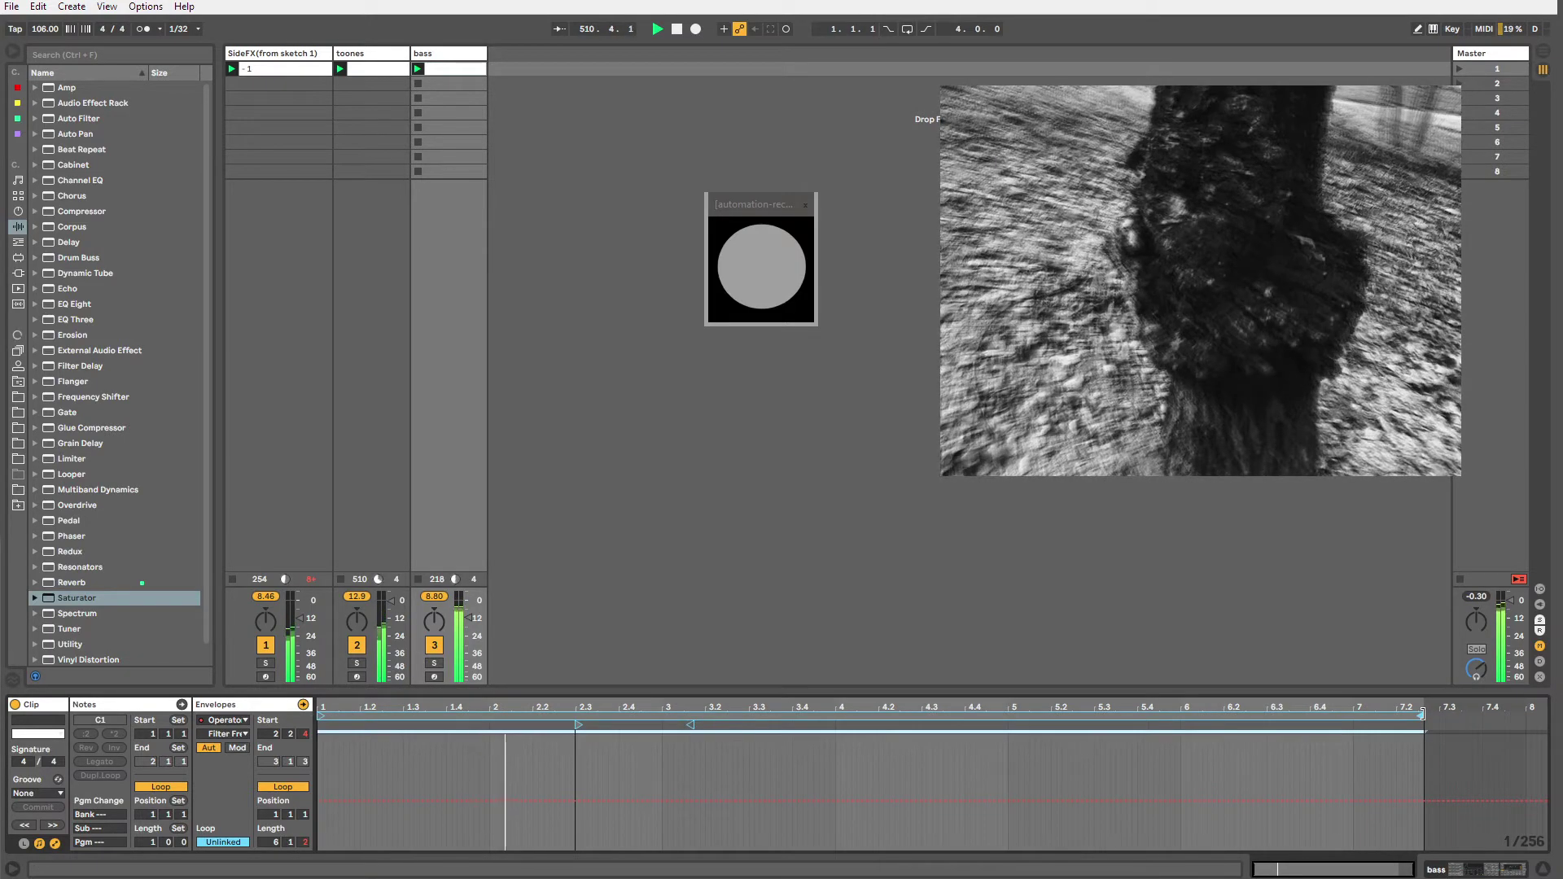
key("shift+Tab")
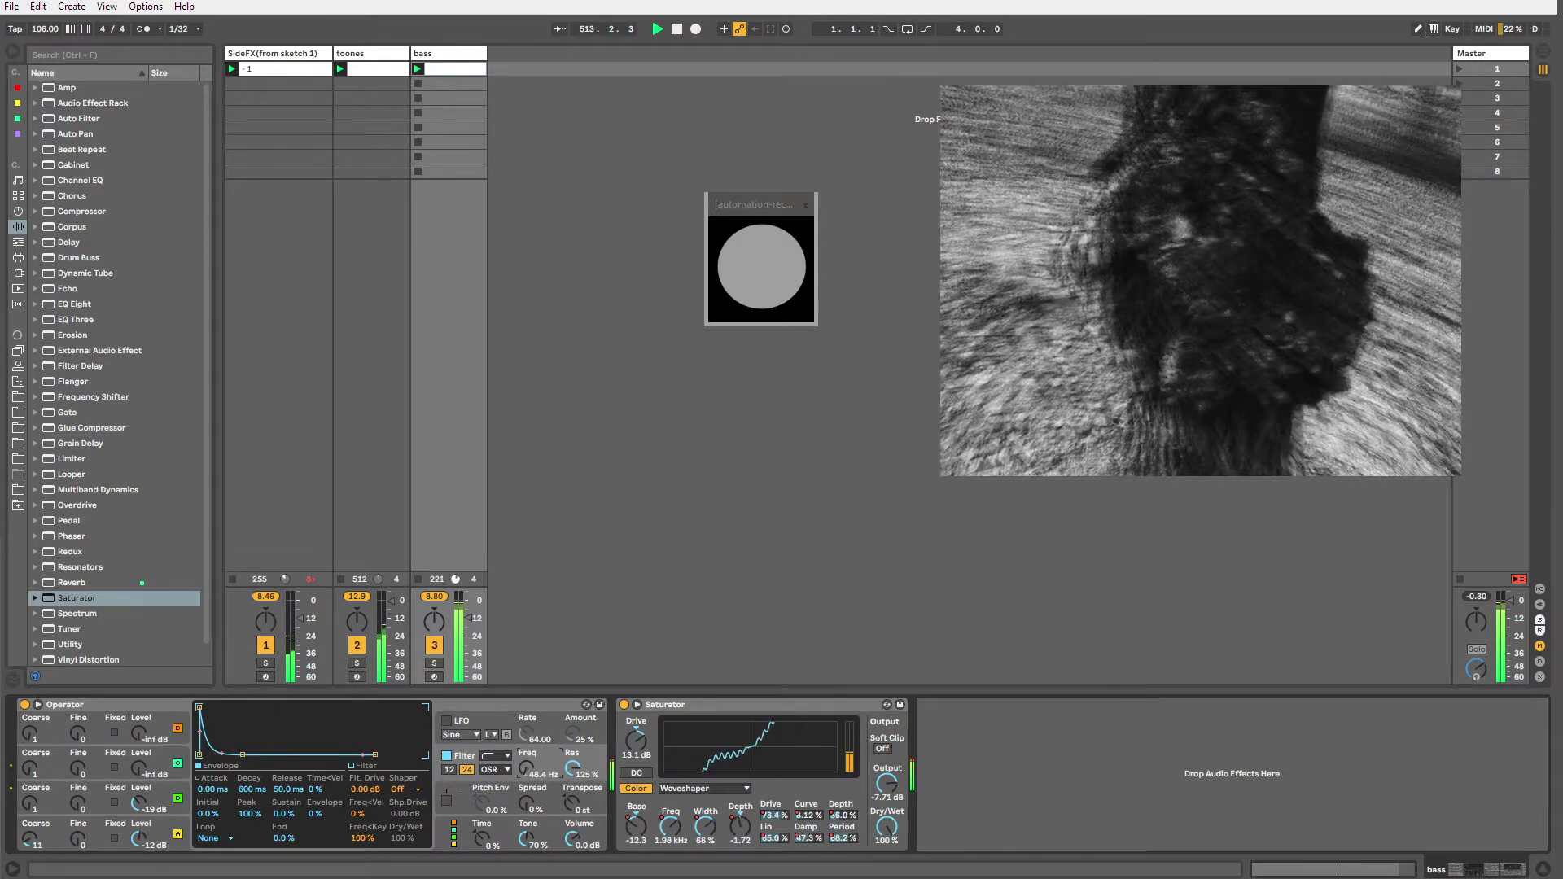
Record a short movement of the Operator's filter frequency as automation in the bass clip, and disarm automation recording.
key("ctrl+shift+F9")
left_click_drag(526, 774, 526, 769)
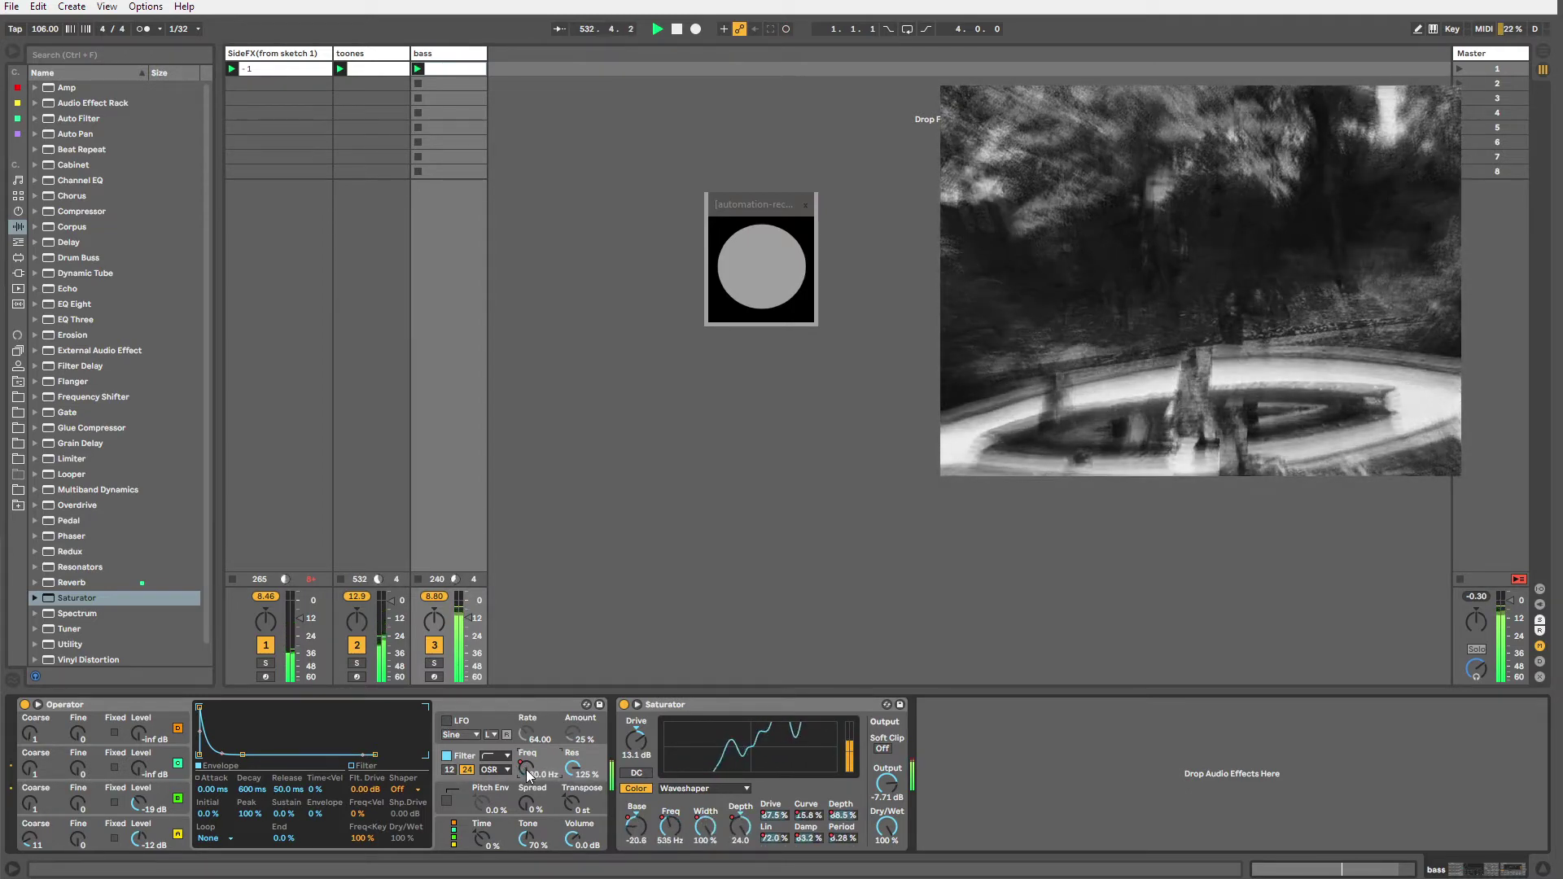
left_click(526, 770)
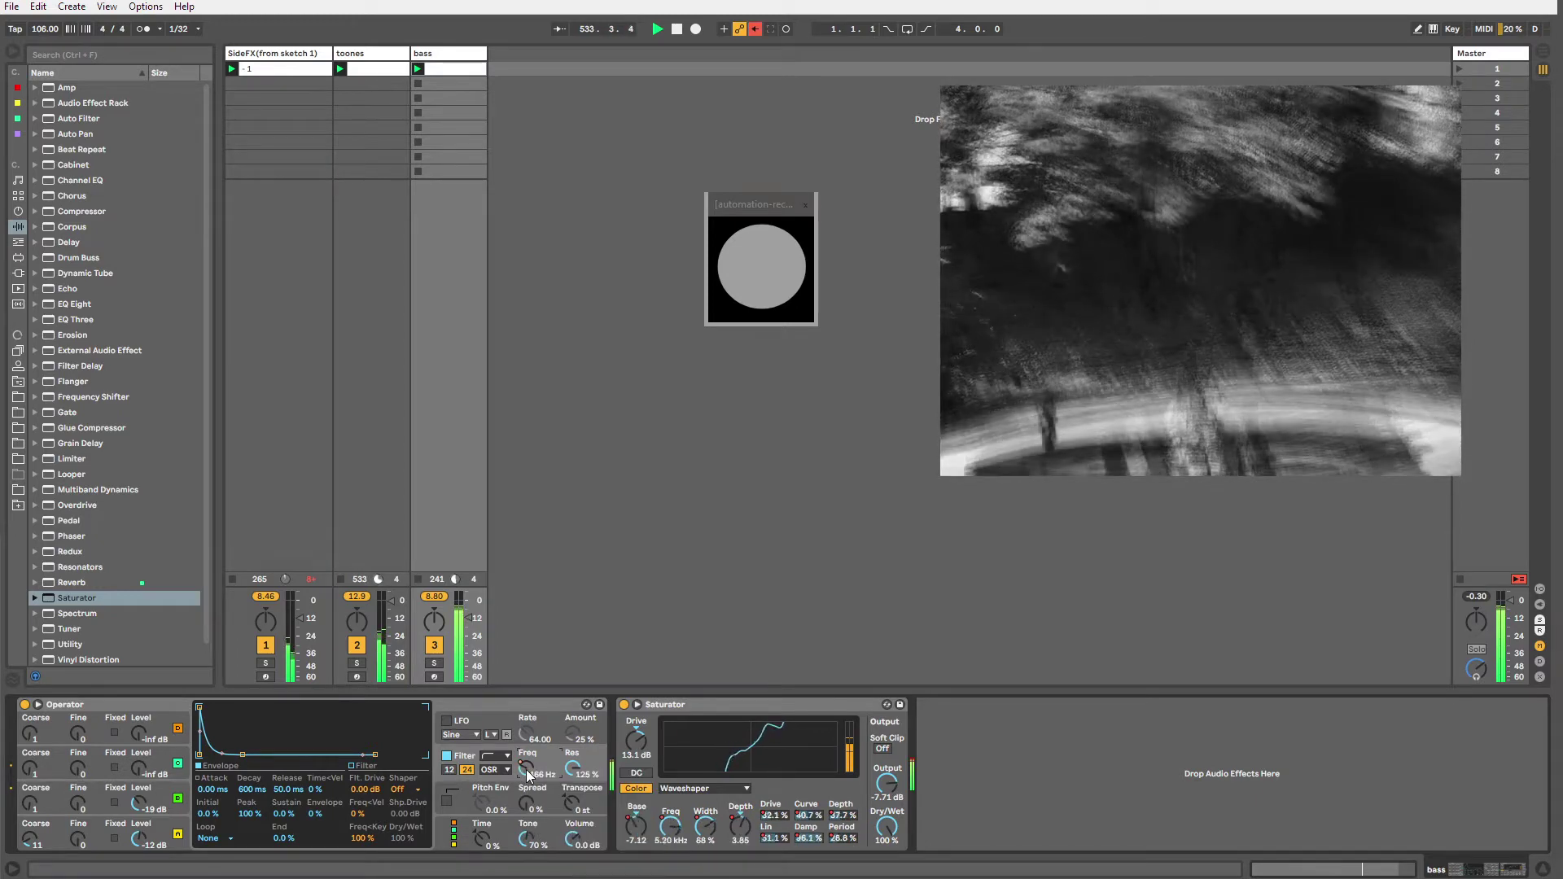
left_click(755, 28)
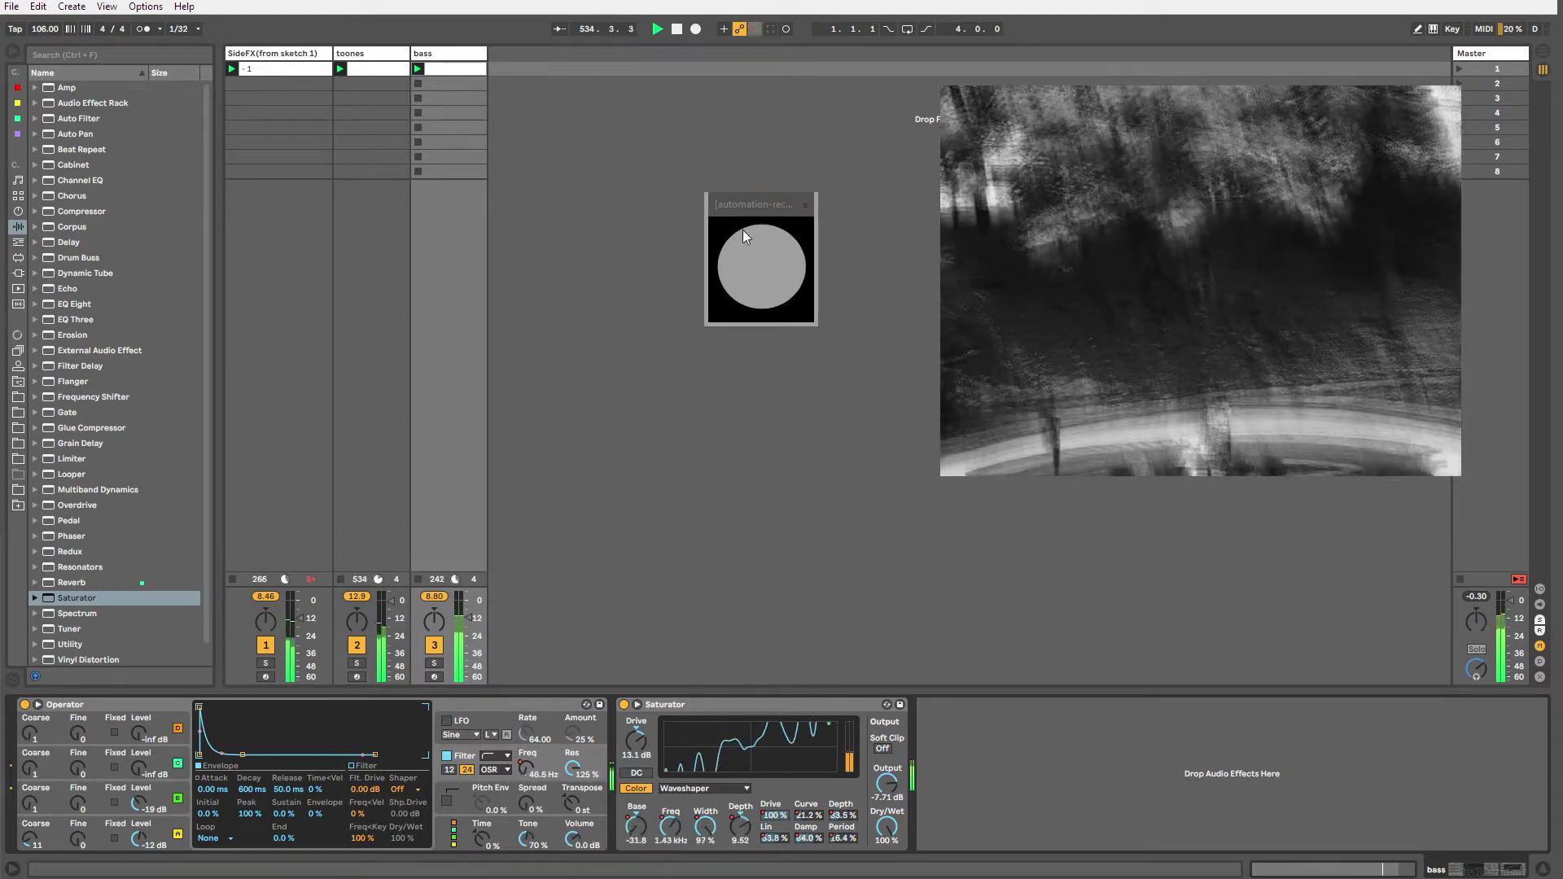
Review the bass clip's automation envelopes for the Operator filter frequency and the Saturator's Base and Frequency.
right_click(524, 779)
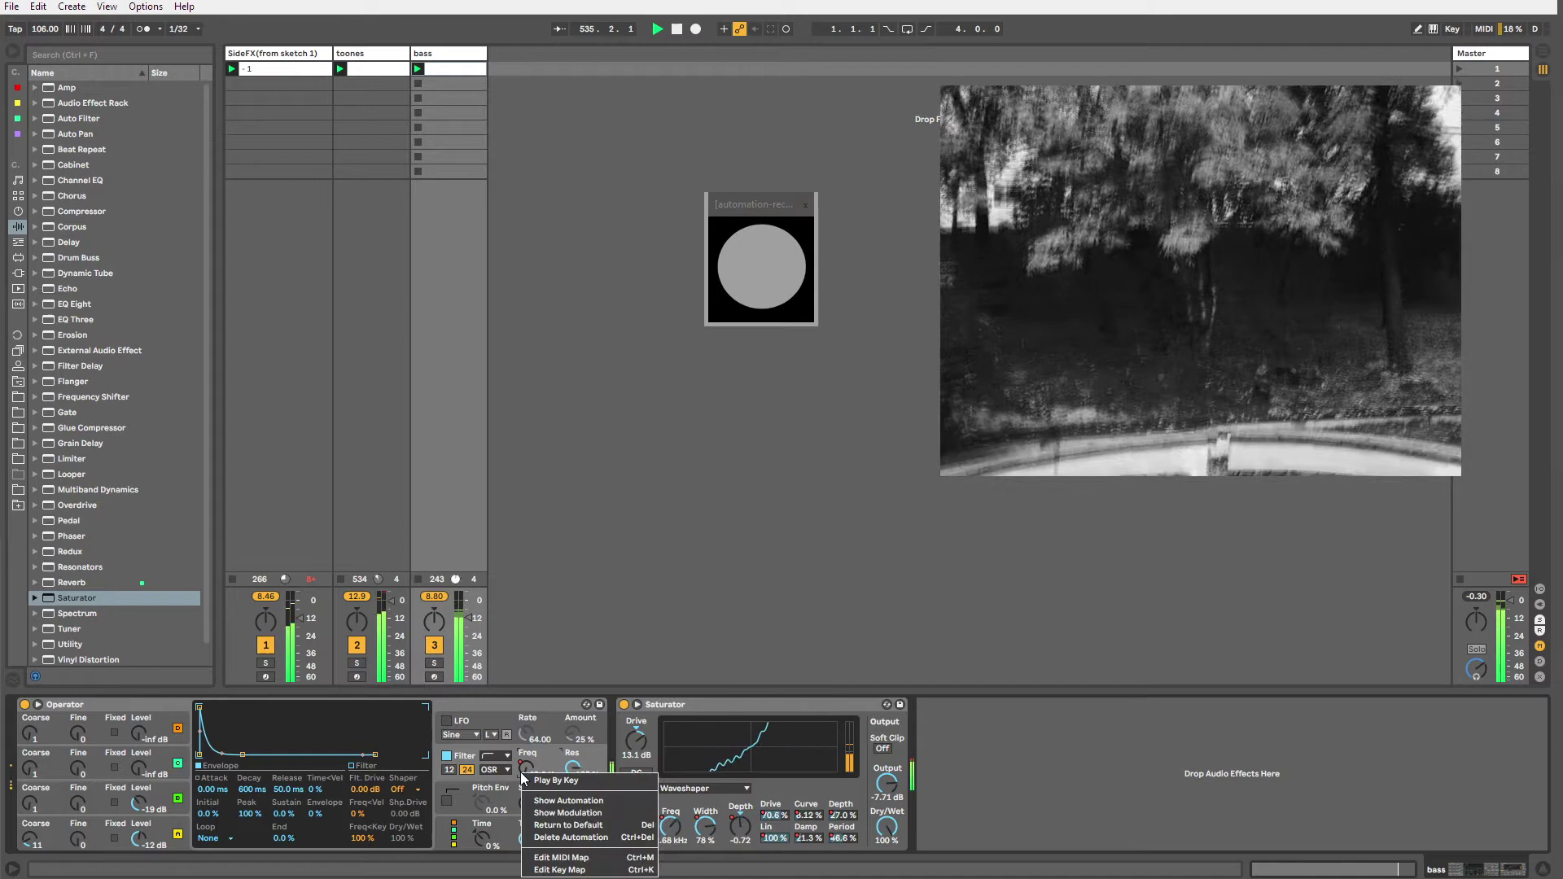
left_click(569, 788)
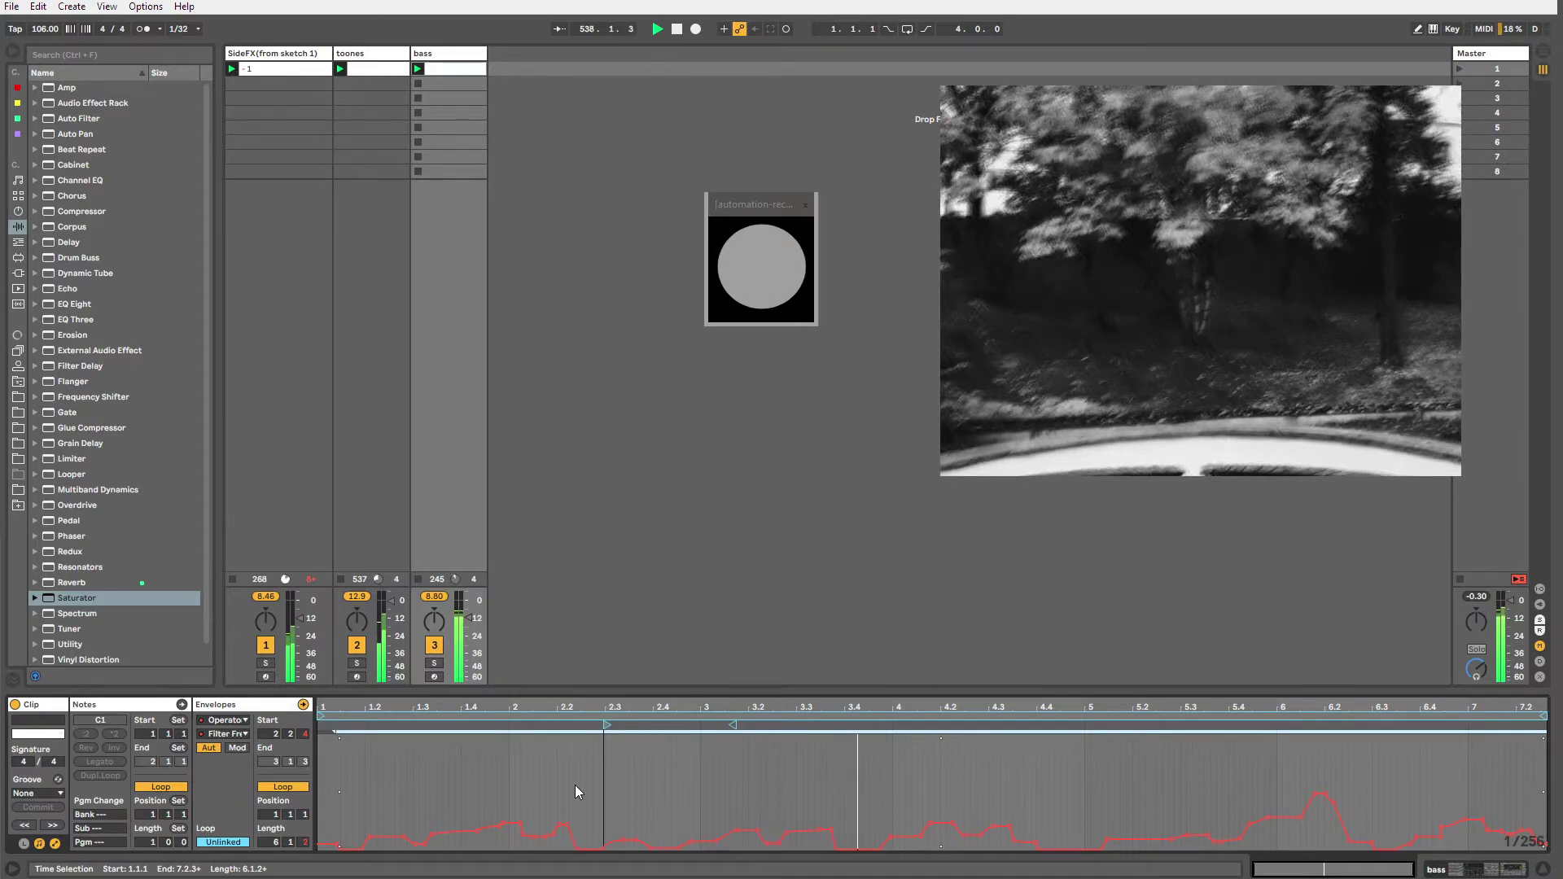
key("shift+Tab")
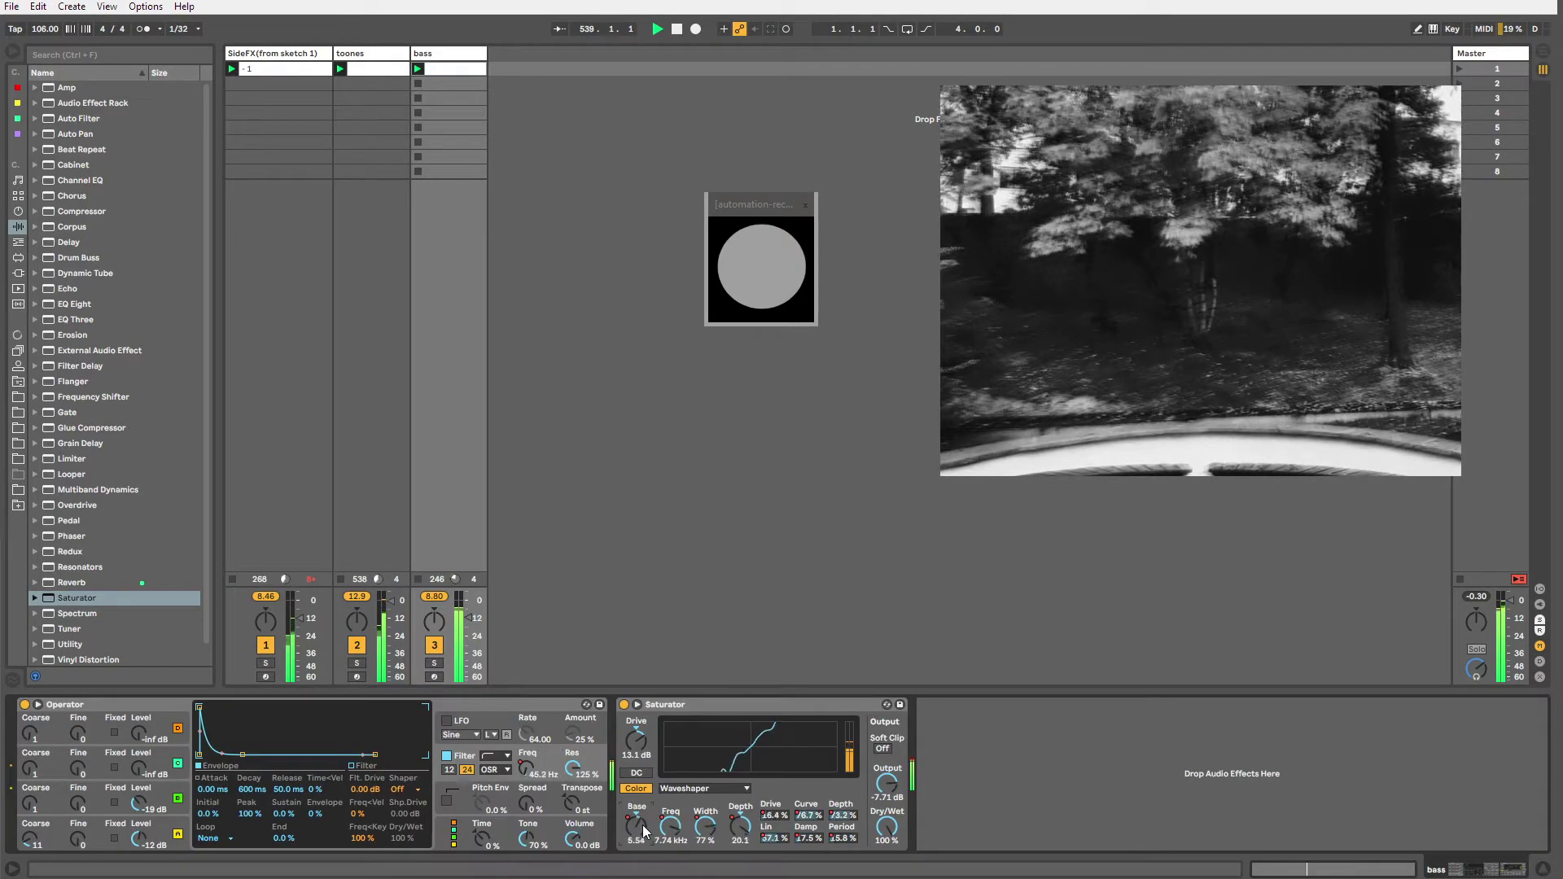
right_click(641, 823)
left_click(649, 833)
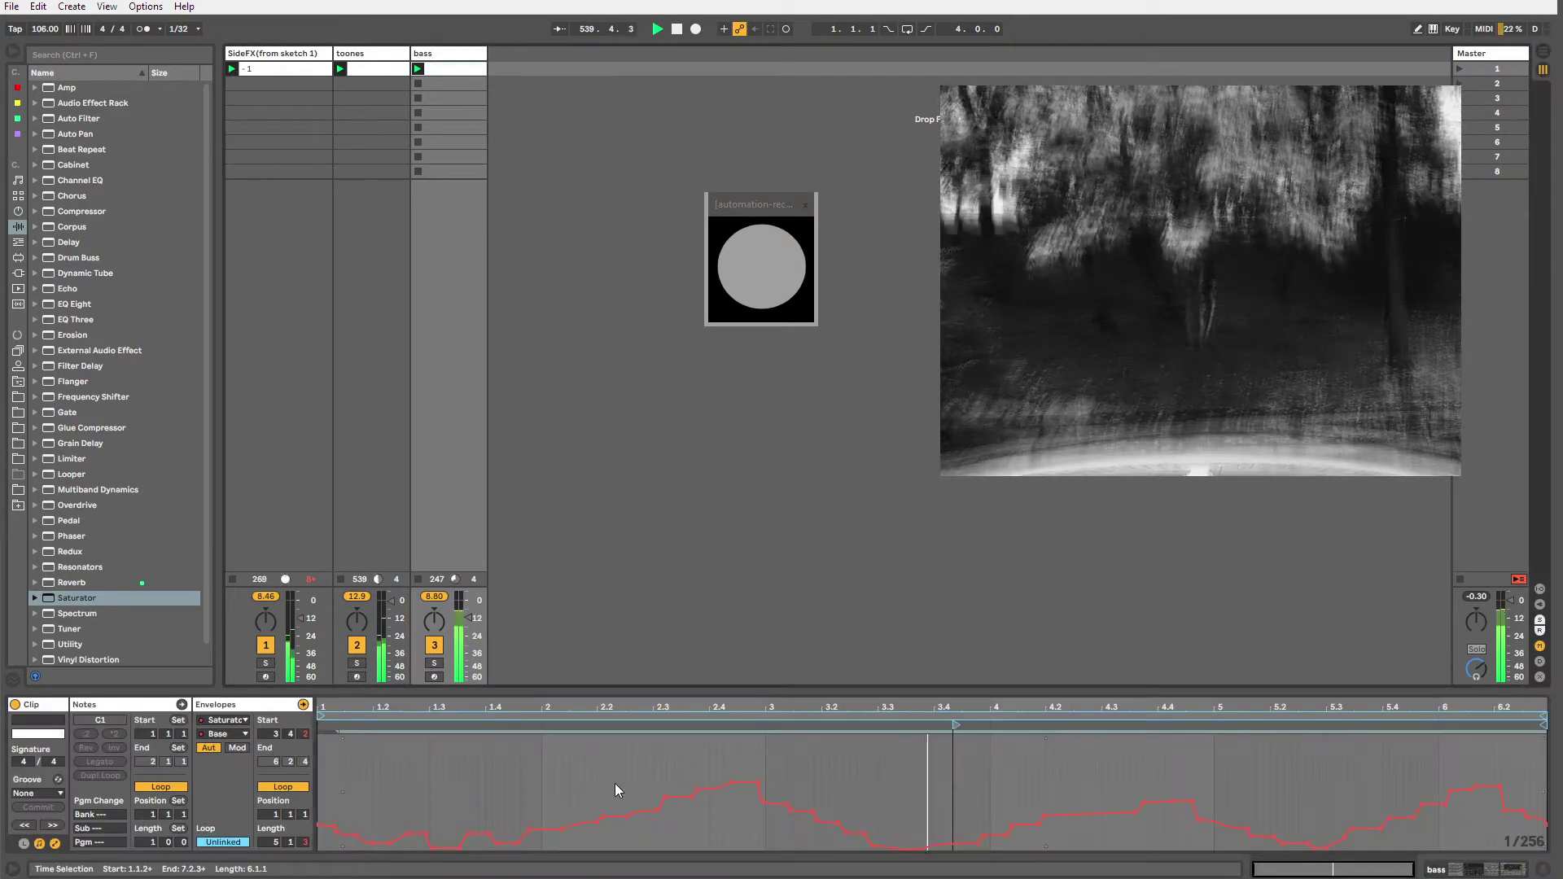
key("shift+Tab")
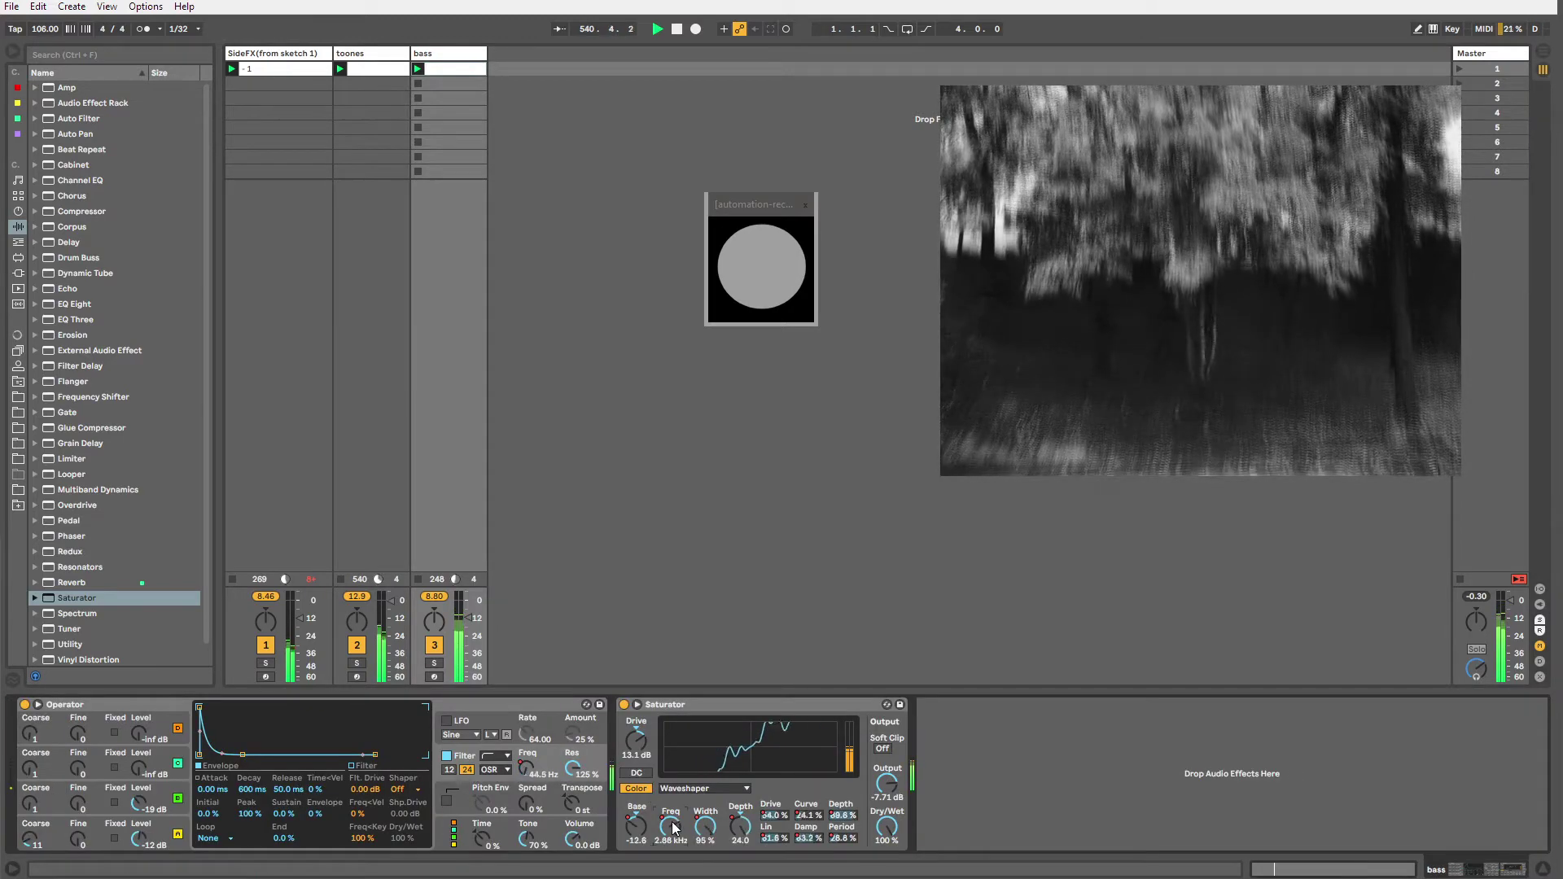
left_click(672, 826)
key("shift+Tab")
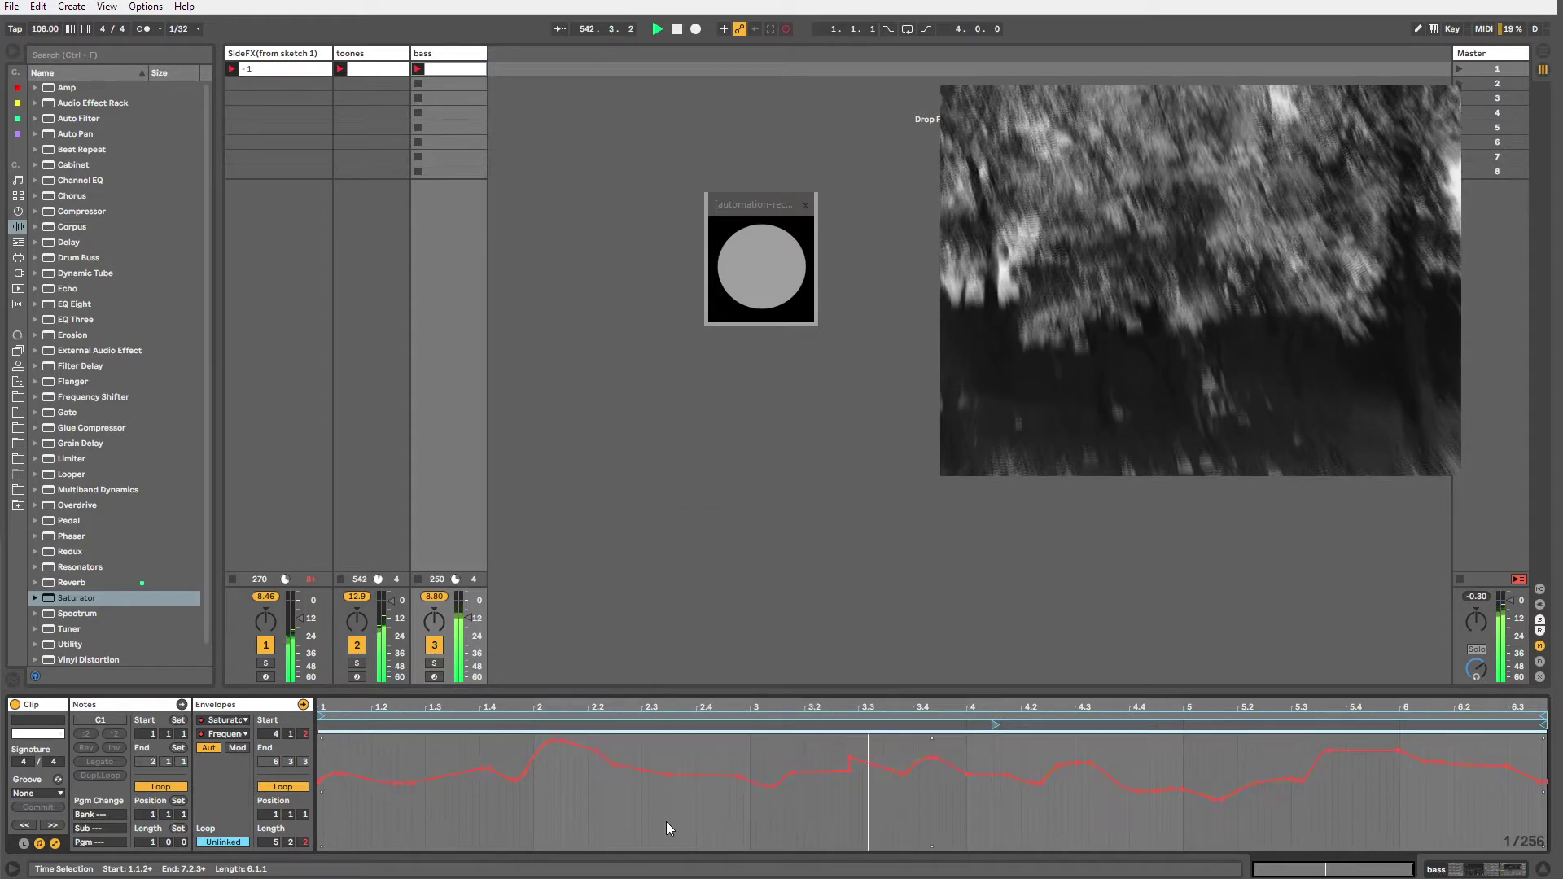
Show the Saturator's Width automation in the bass clip and simplify the envelope.
key("shift+Tab")
left_click(700, 819)
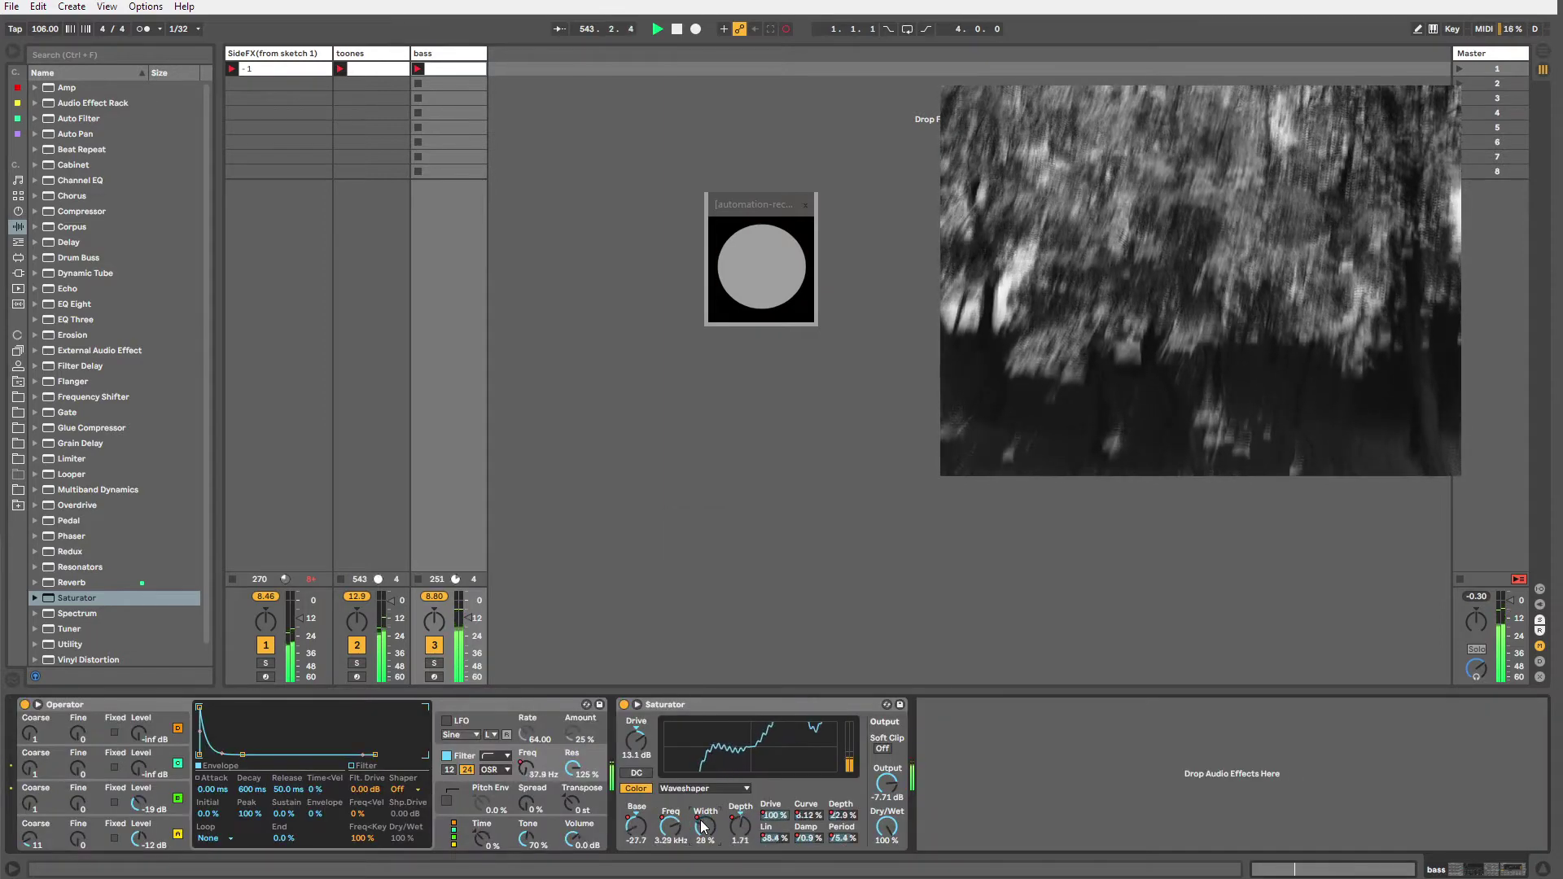
key("shift+Tab")
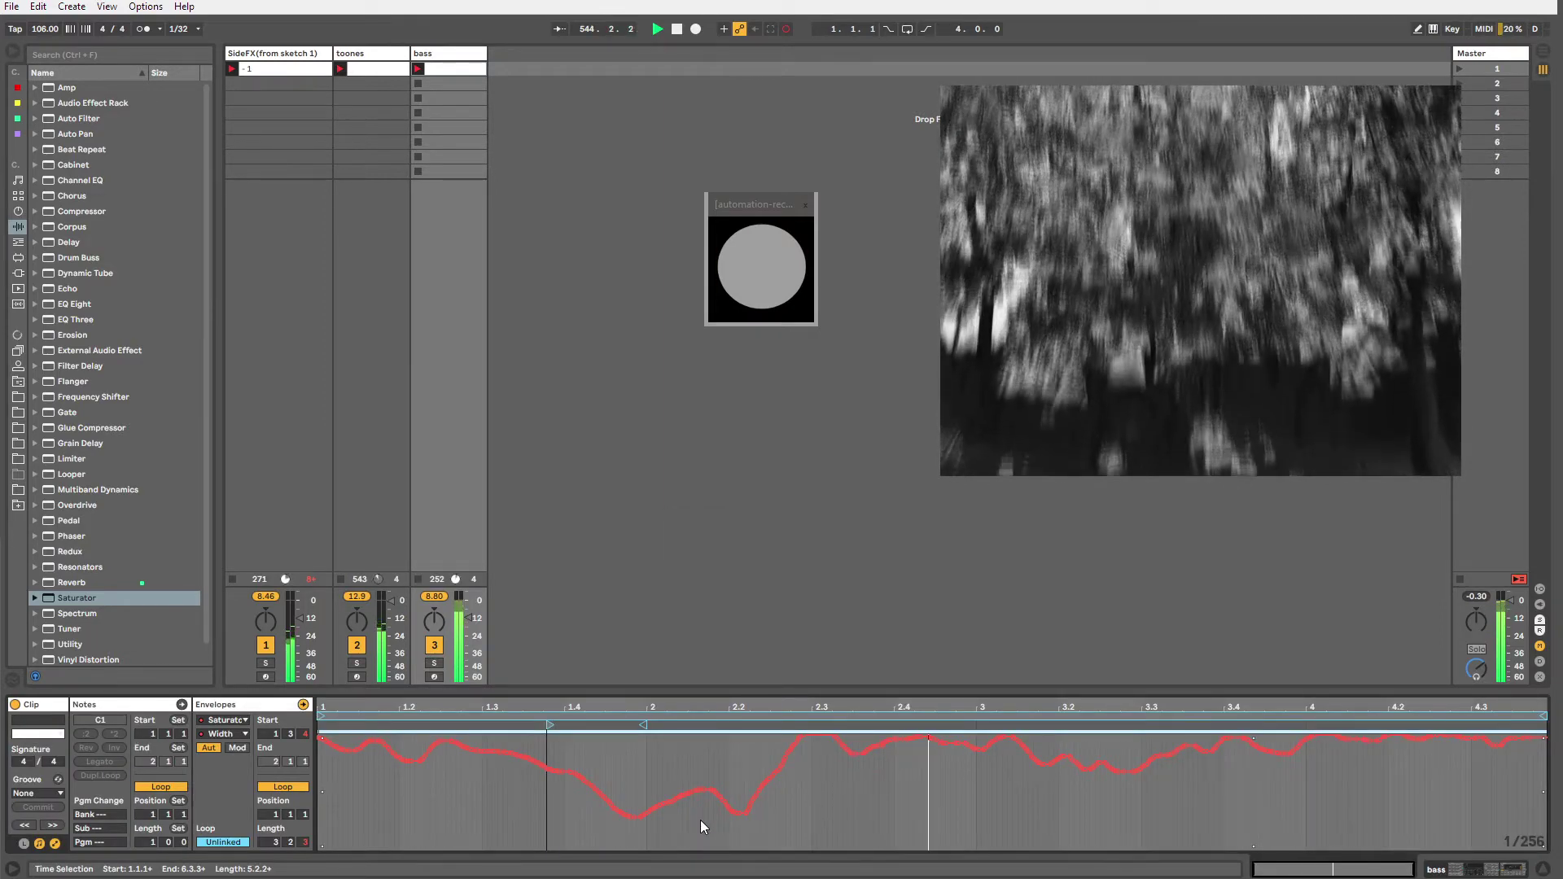
right_click(700, 819)
left_click(700, 819)
Select the whole Saturator color Depth envelope in the bass clip and simplify it.
key("shift+Tab")
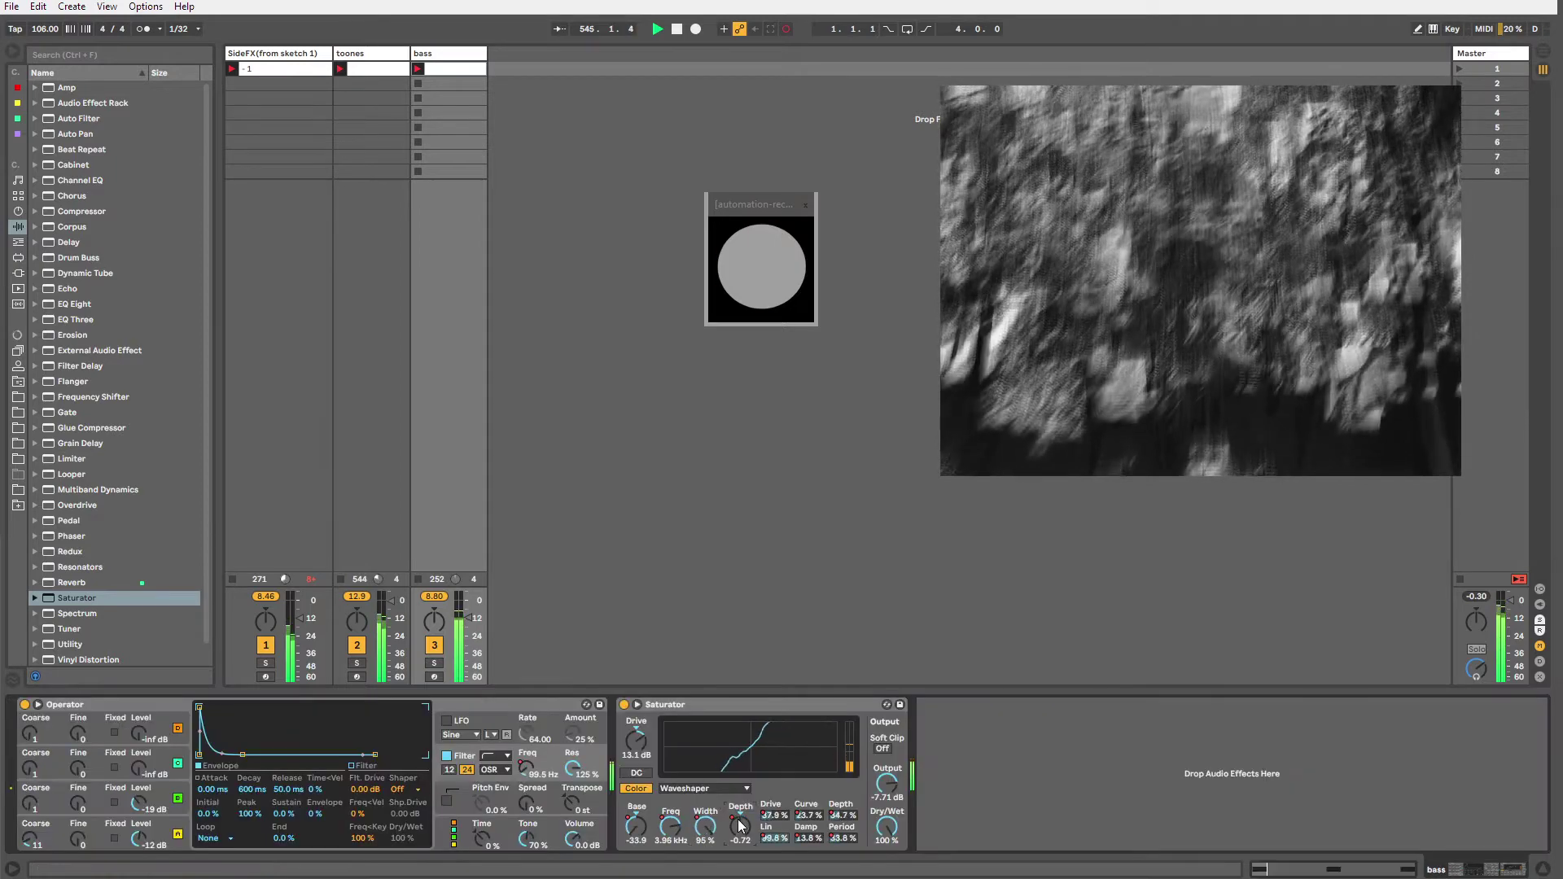
left_click(739, 824)
key("shift+Tab")
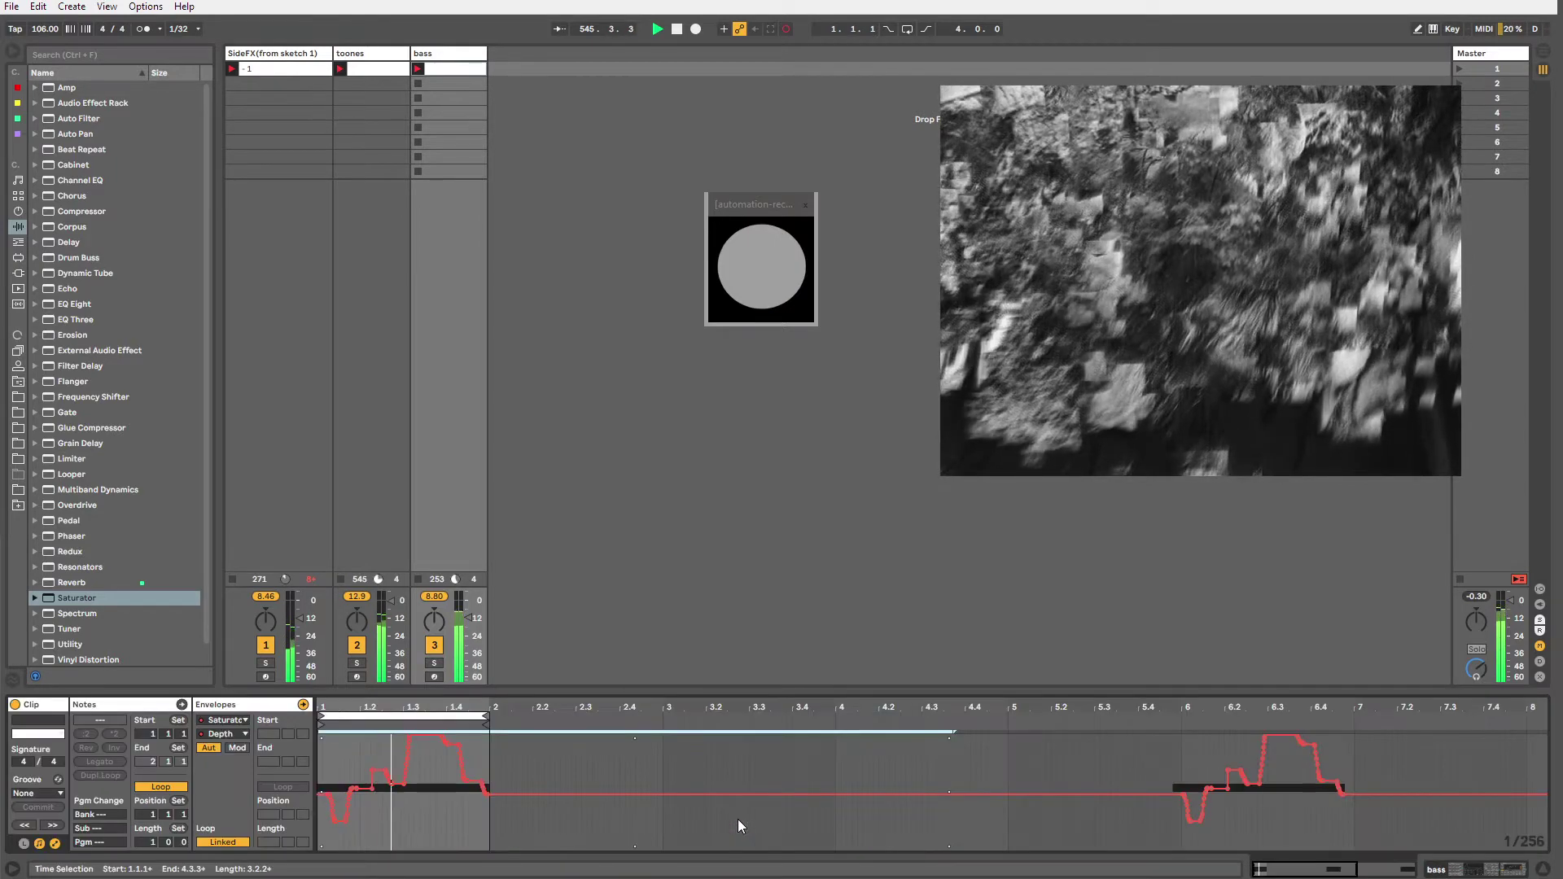
key("ctrl+a")
right_click(412, 828)
left_click(412, 828)
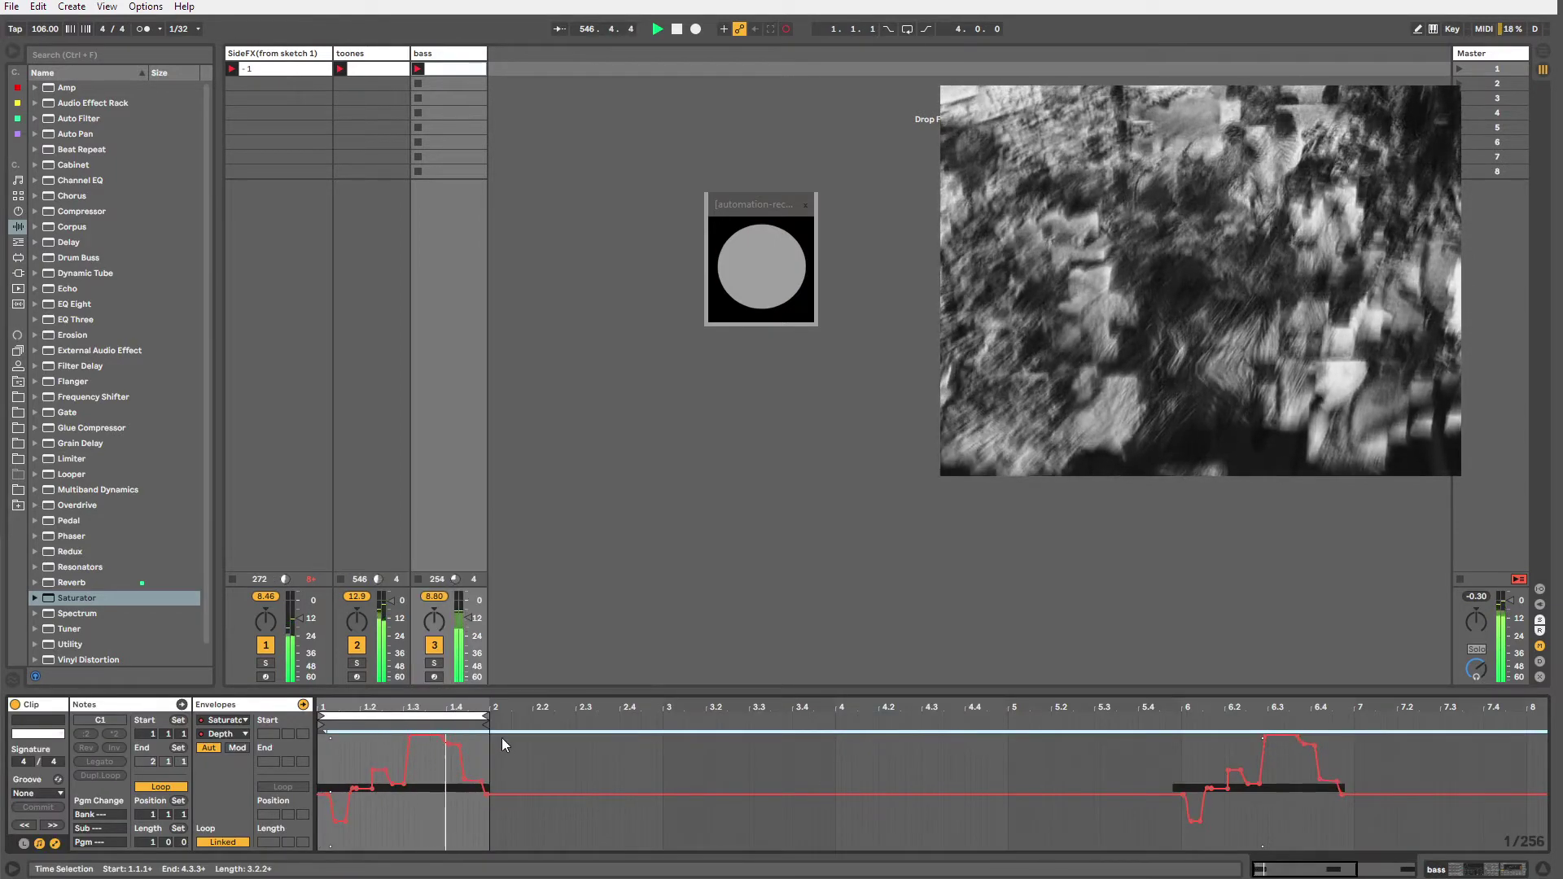
Unlink the Saturator's color Depth envelope from the clip and adjust its loop end.
left_click(221, 842)
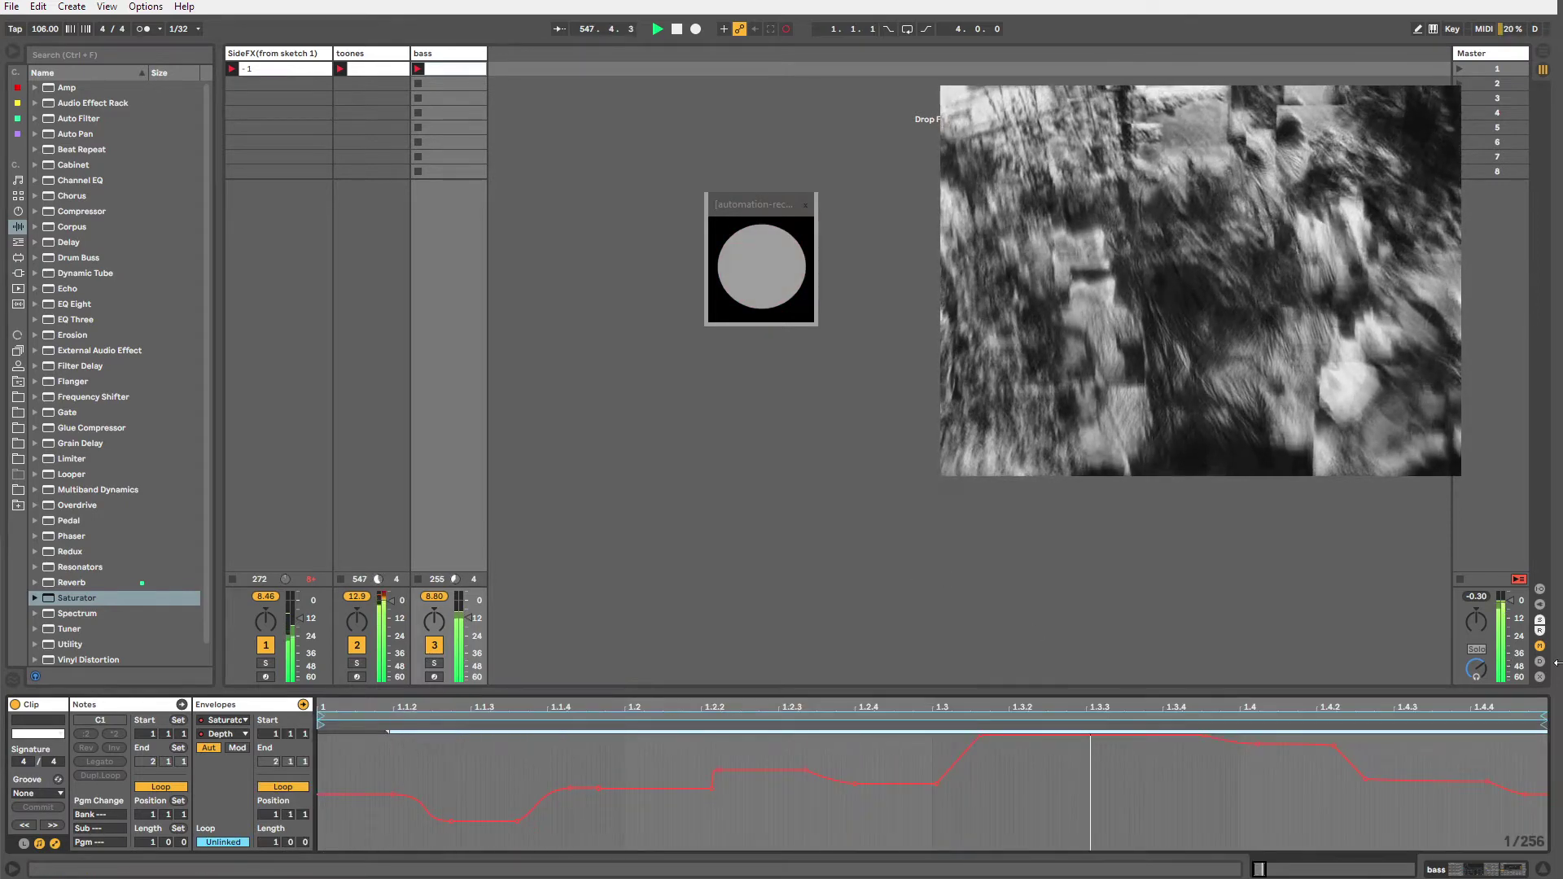
left_click_drag(1537, 713, 1536, 713)
key("shift+Tab")
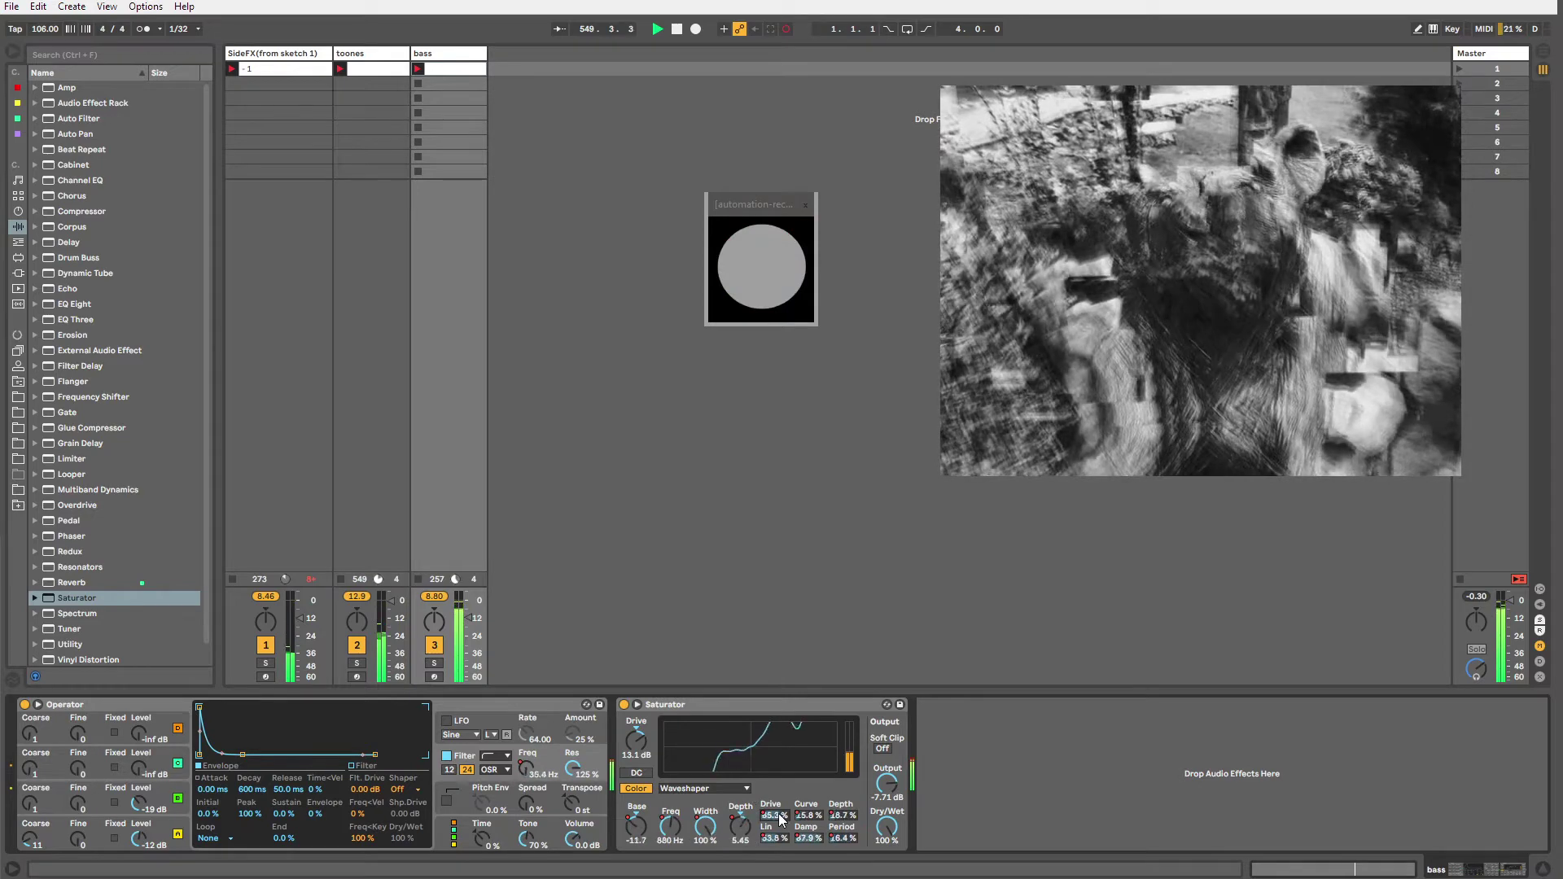
Select the whole Waveshaper Drive envelope and apply Simplify Envelope to it.
key("shift+Tab")
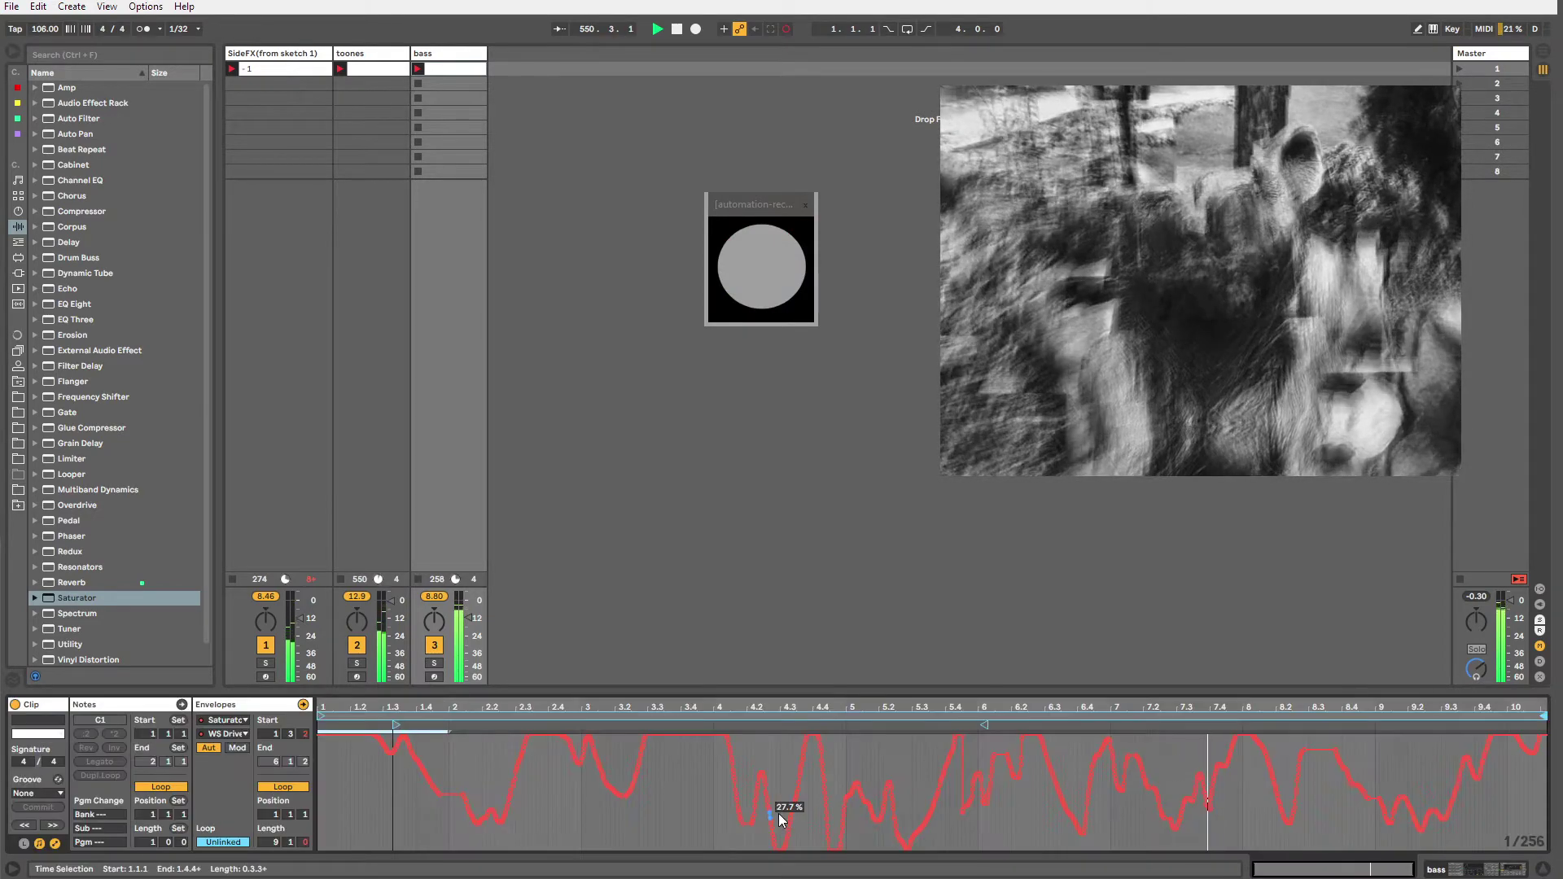
left_click(642, 821)
key("ctrl+a")
right_click(643, 820)
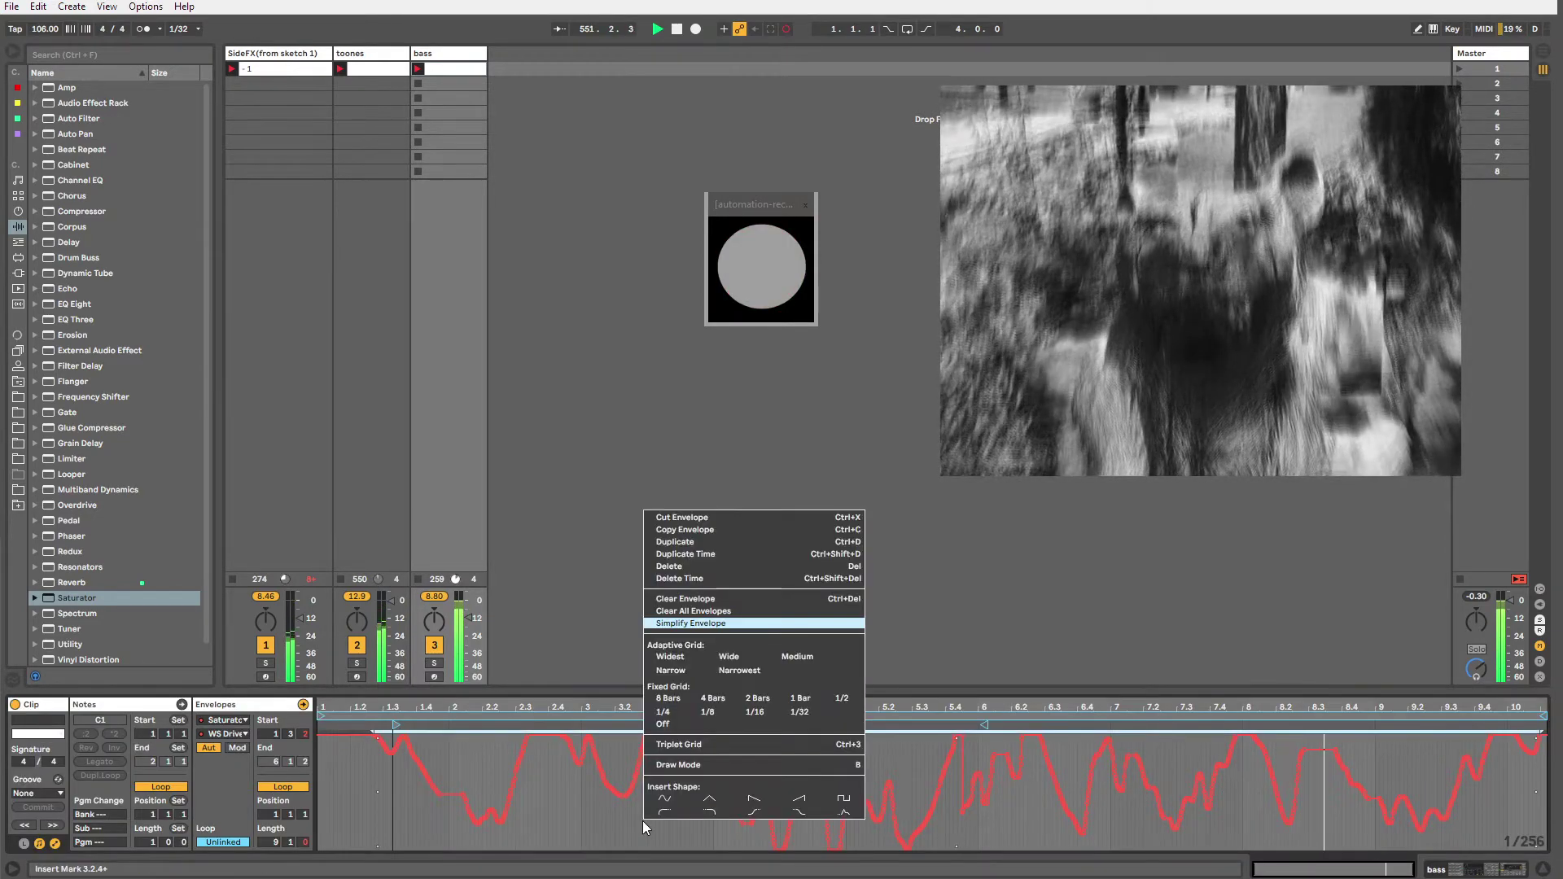
left_click(677, 623)
key("shift+Tab")
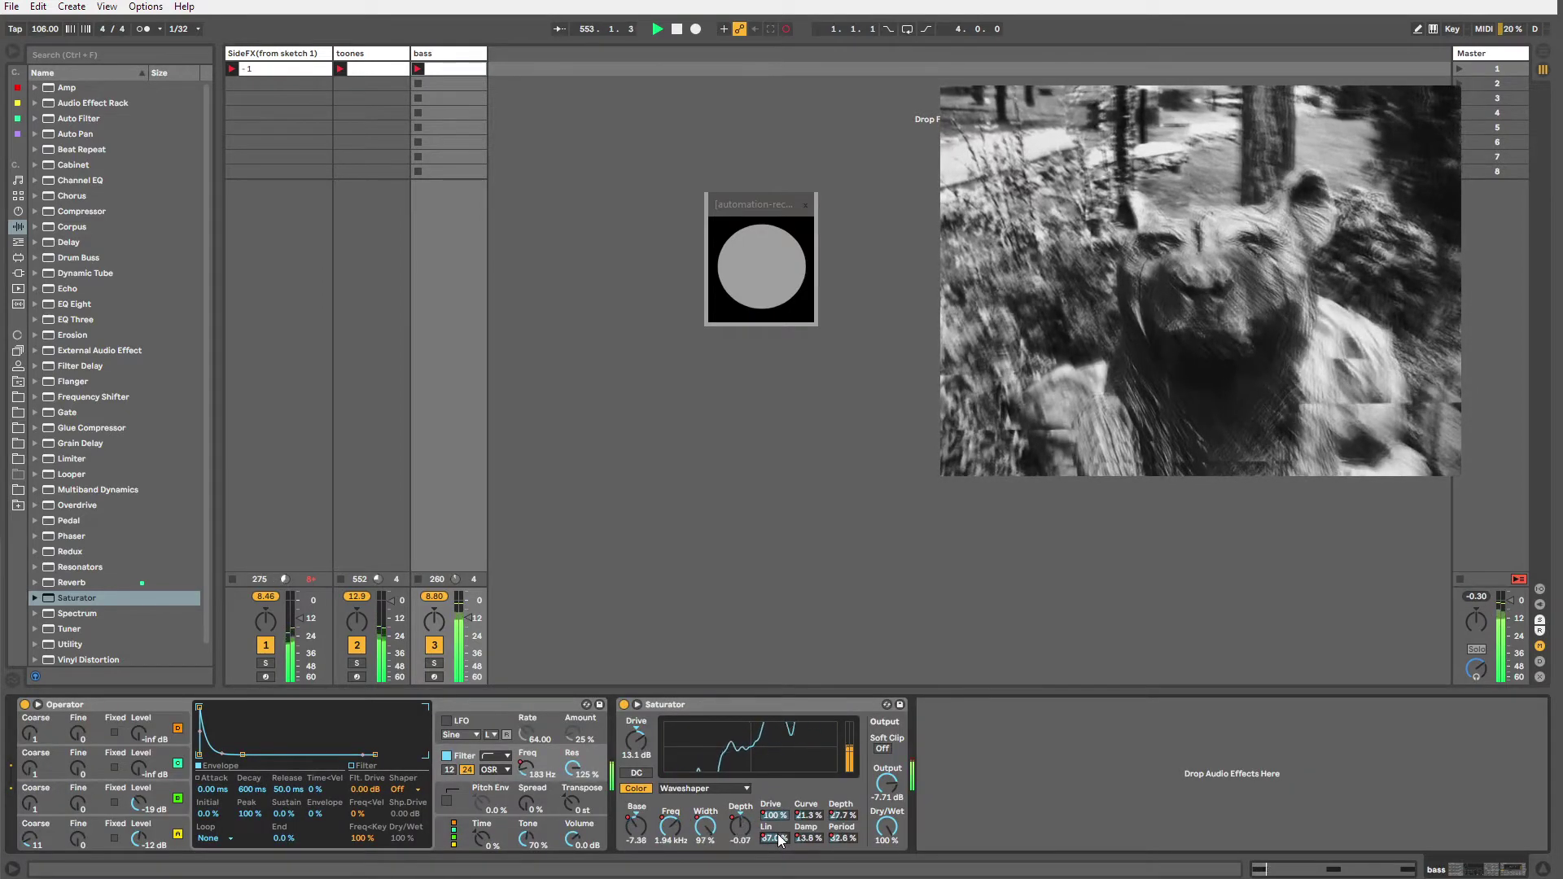
Unlink the Waveshaper Lin envelope from the clip and adjust its loop end.
key("shift+Tab")
left_click(726, 794)
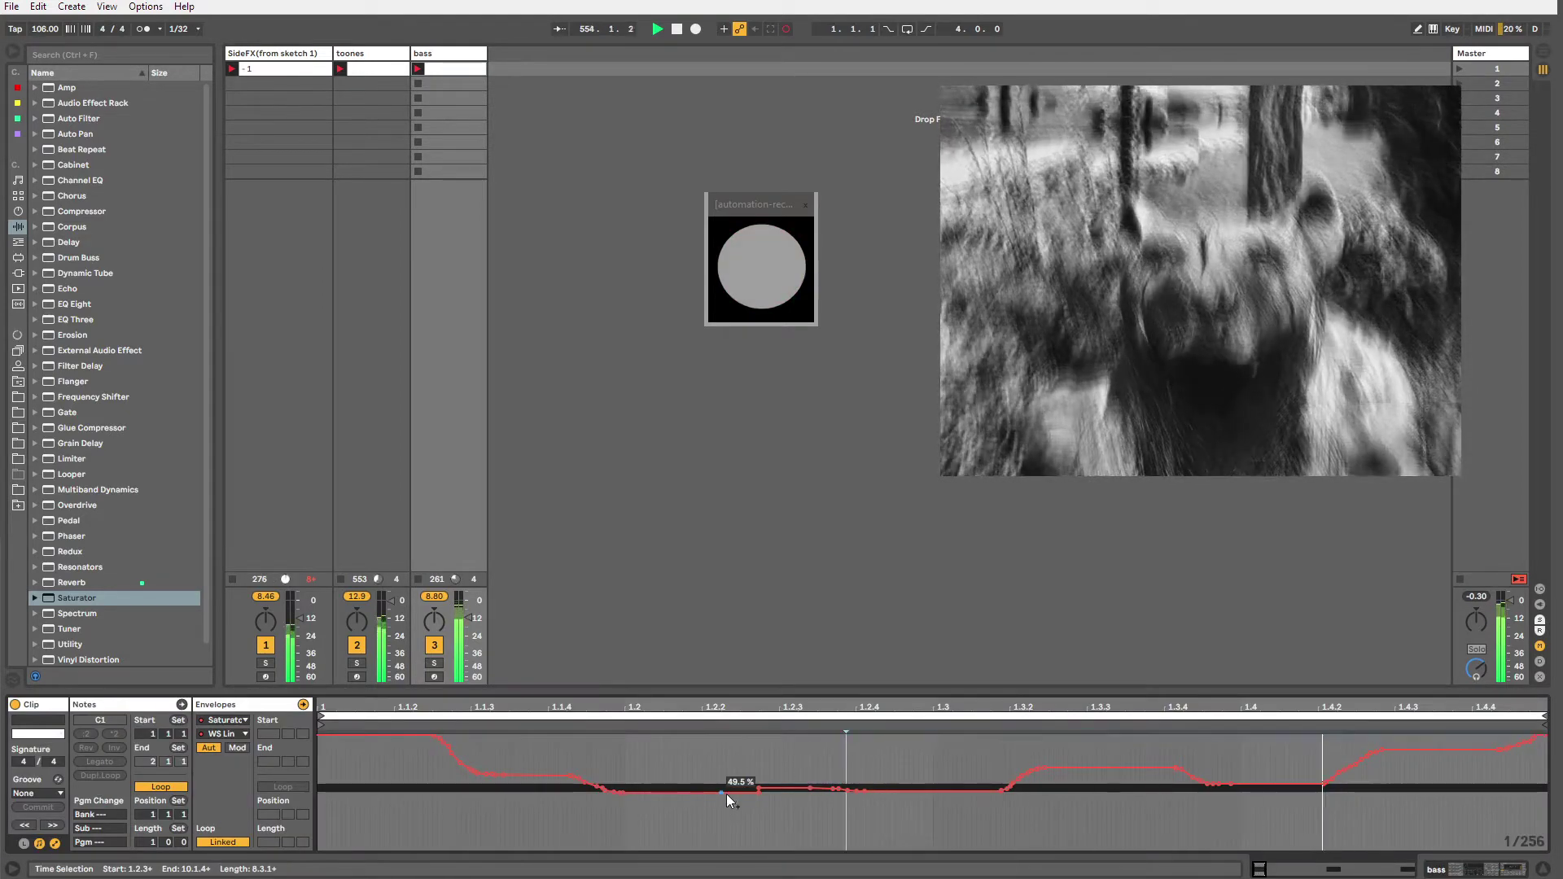
left_click(212, 844)
left_click_drag(1545, 718, 1514, 717)
key("shift+Tab")
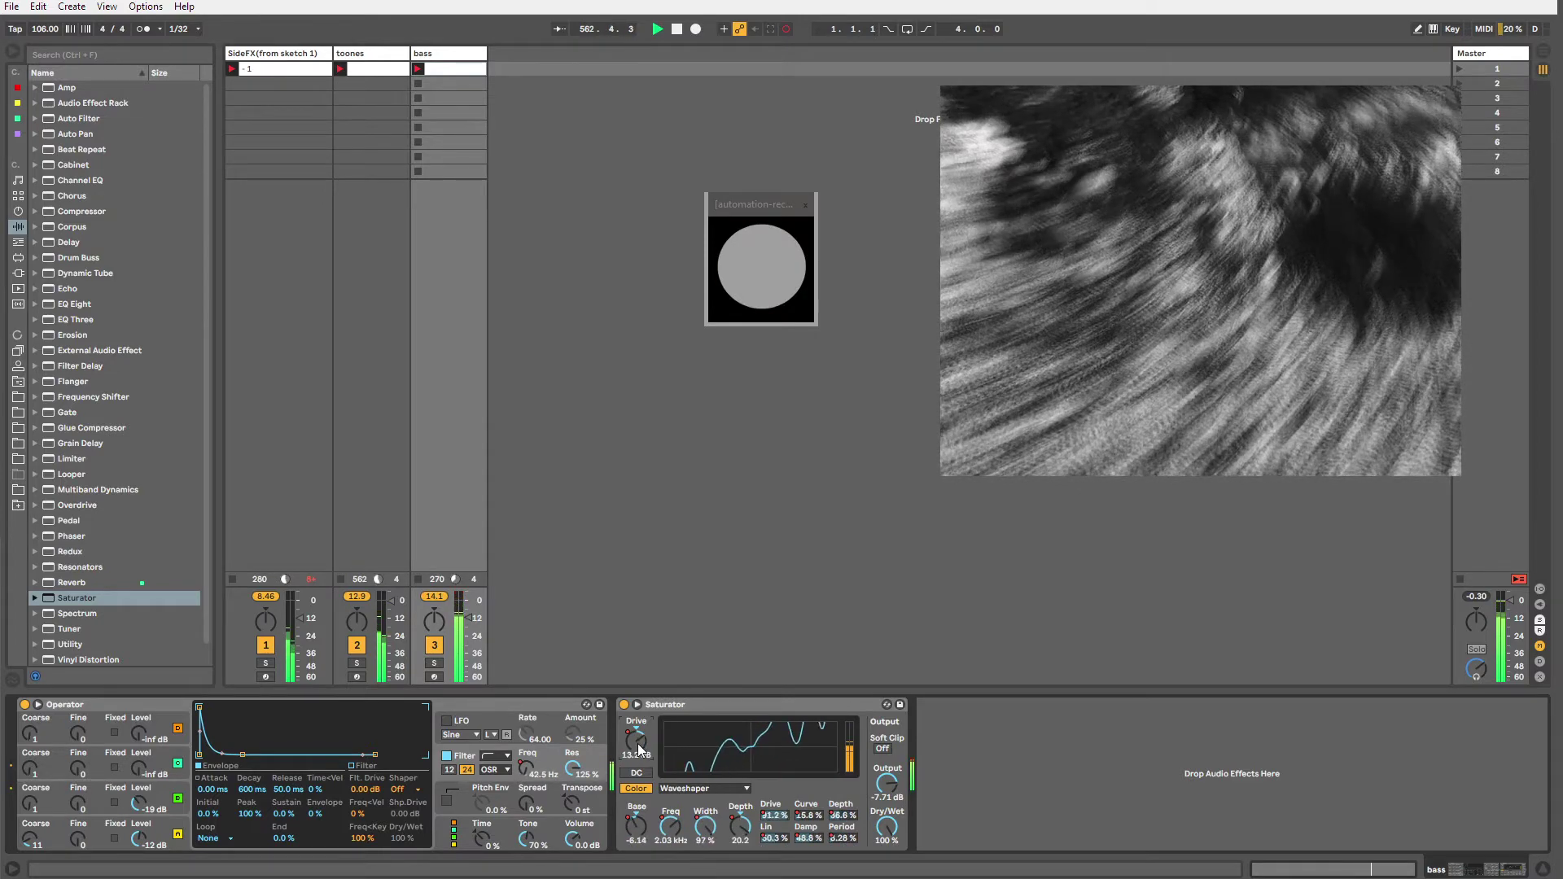
Select the whole envelope of the Saturator's main Drive and simplify it.
key("shift+Tab")
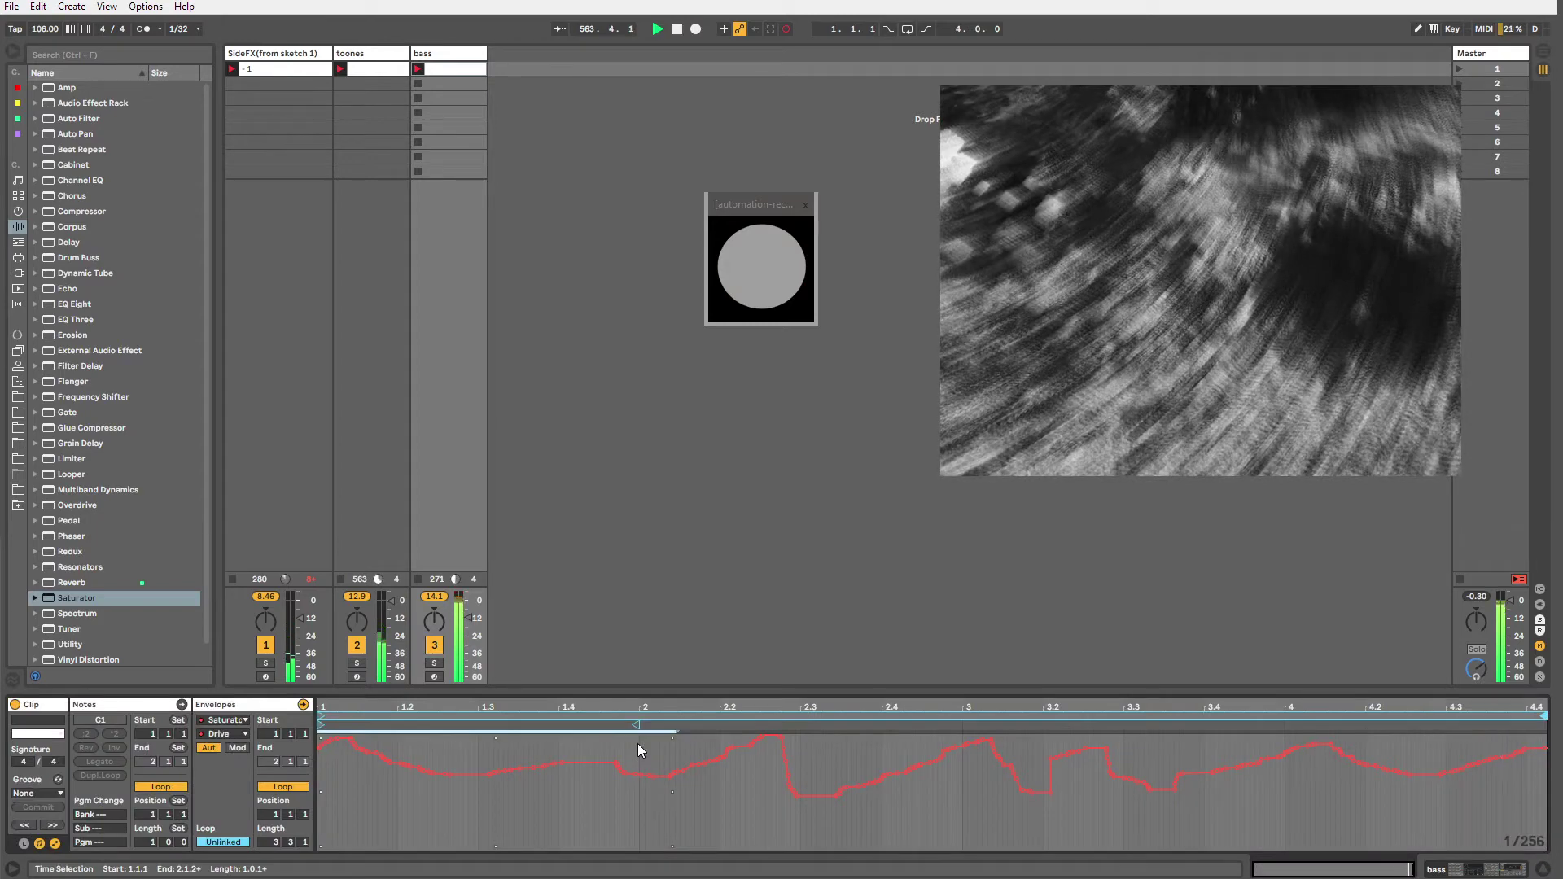
key("ctrl+a")
right_click(570, 808)
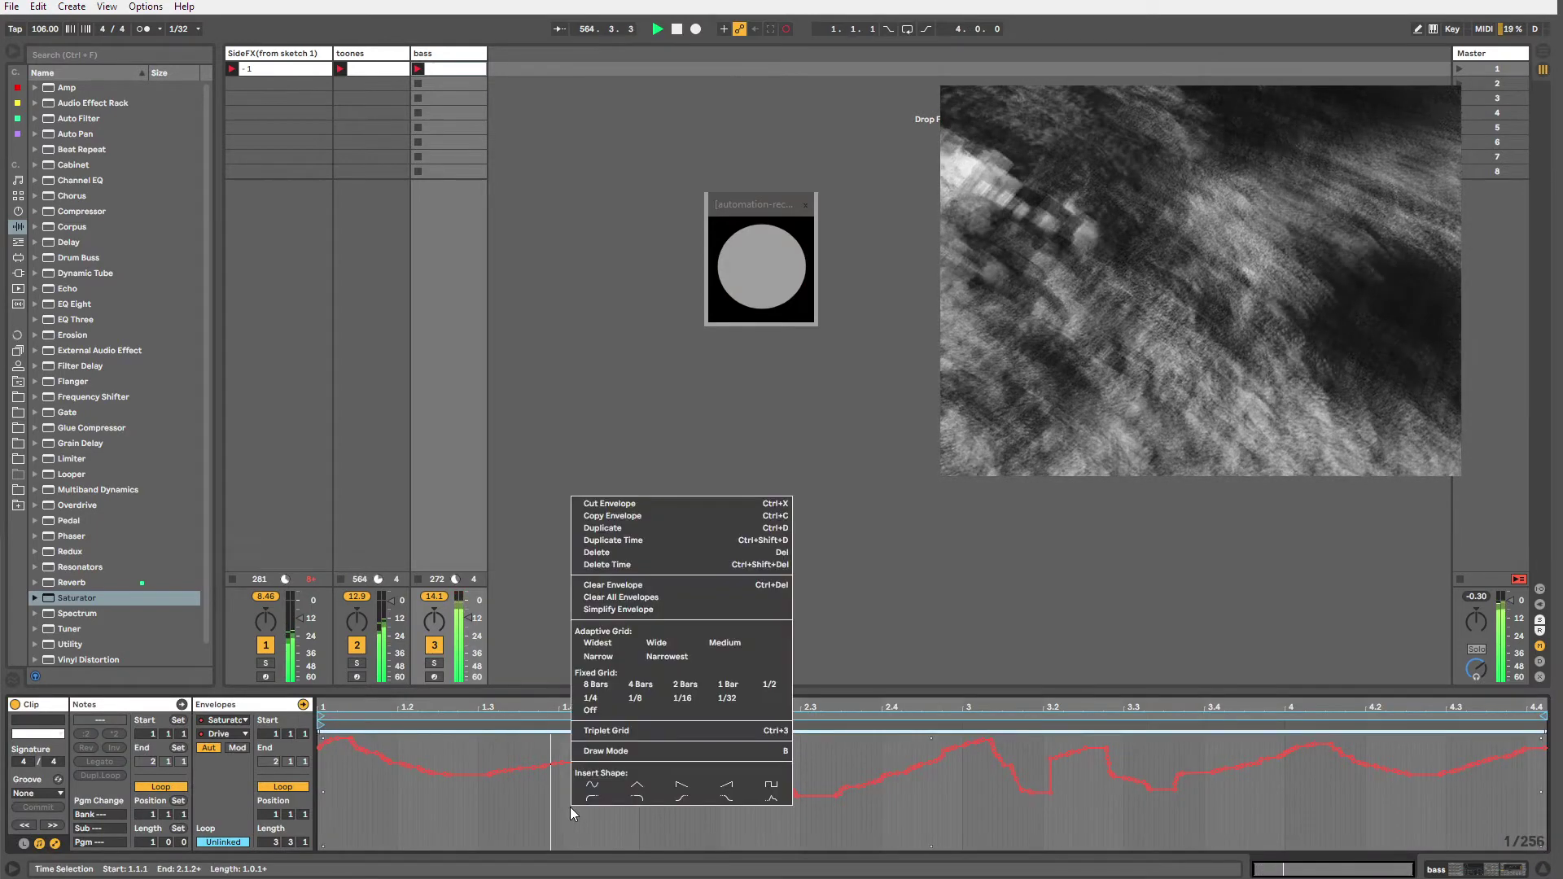
key("s")
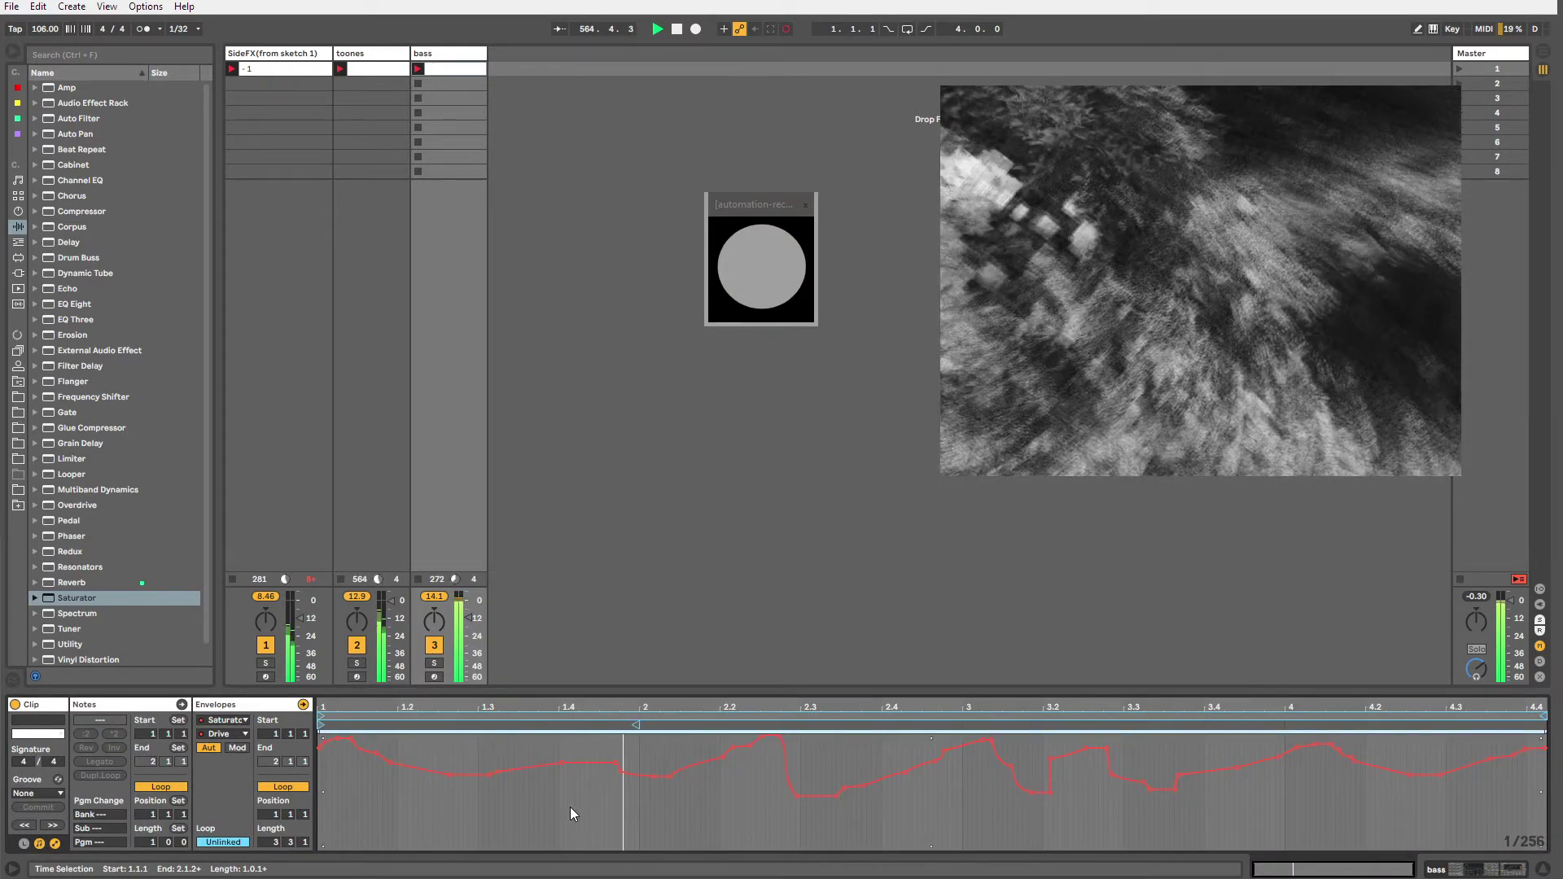
left_click(1042, 794)
left_click(1049, 793)
key("shift+Tab")
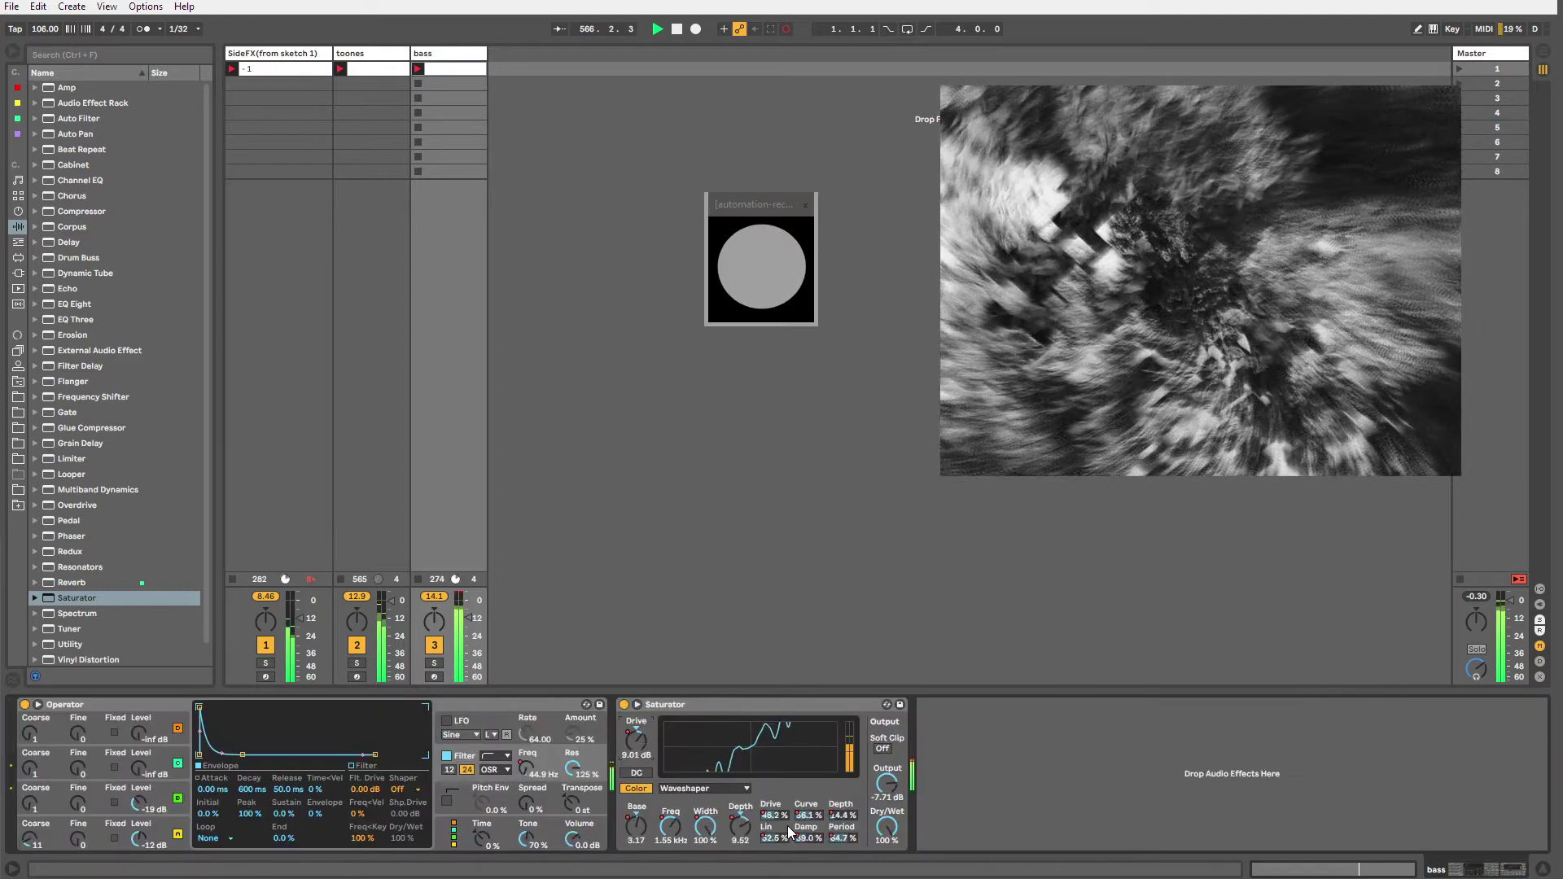
Show the Waveshaper Depth automation in the bass clip and simplify the envelope.
key("shift+Tab")
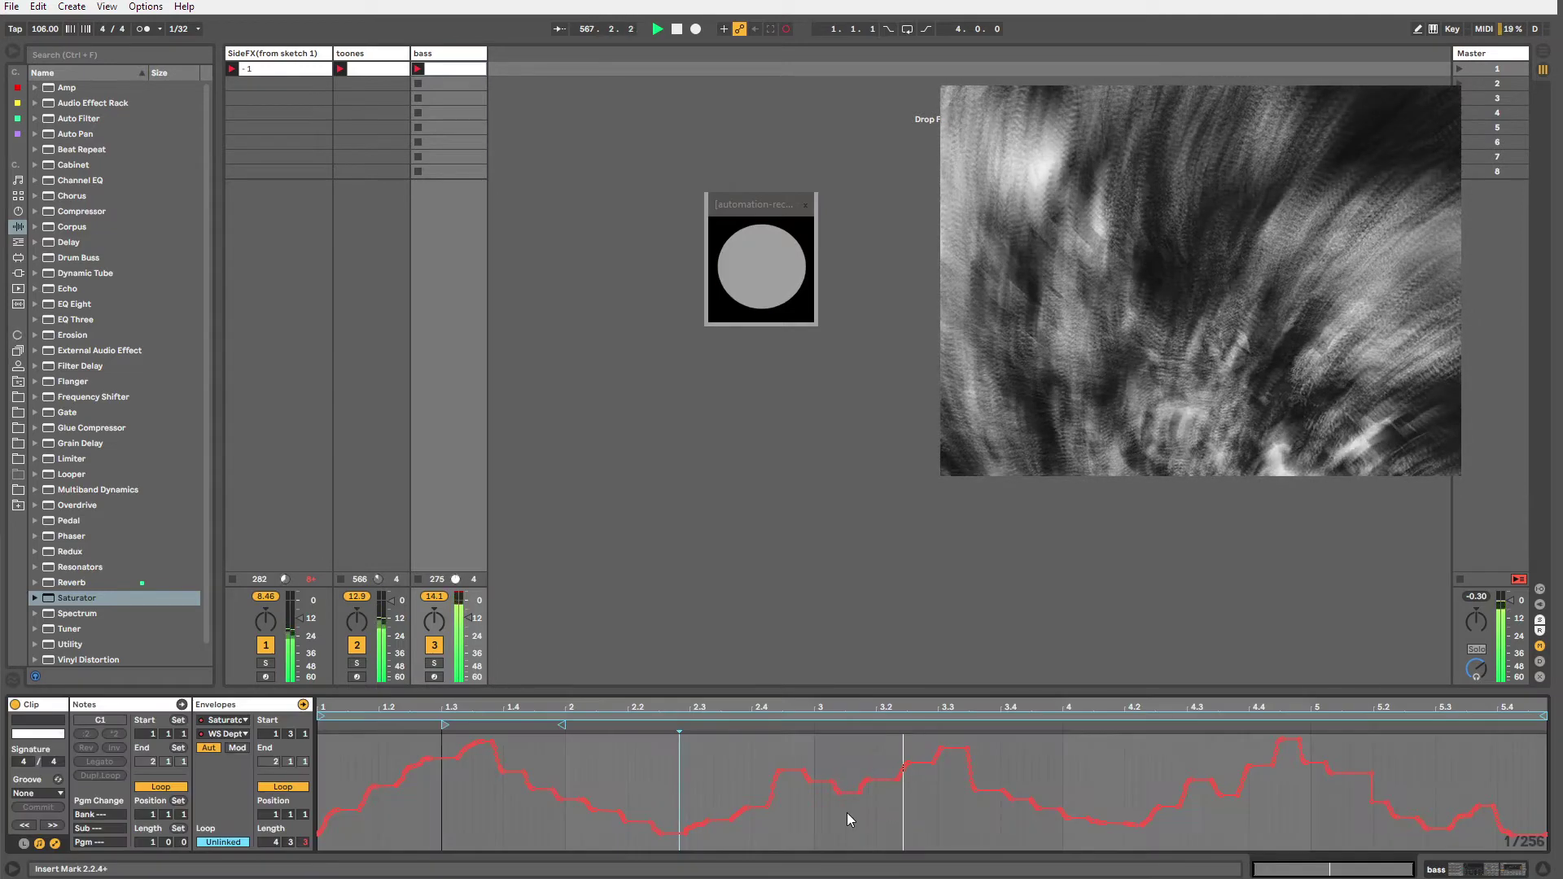
right_click(794, 832)
key("Escape")
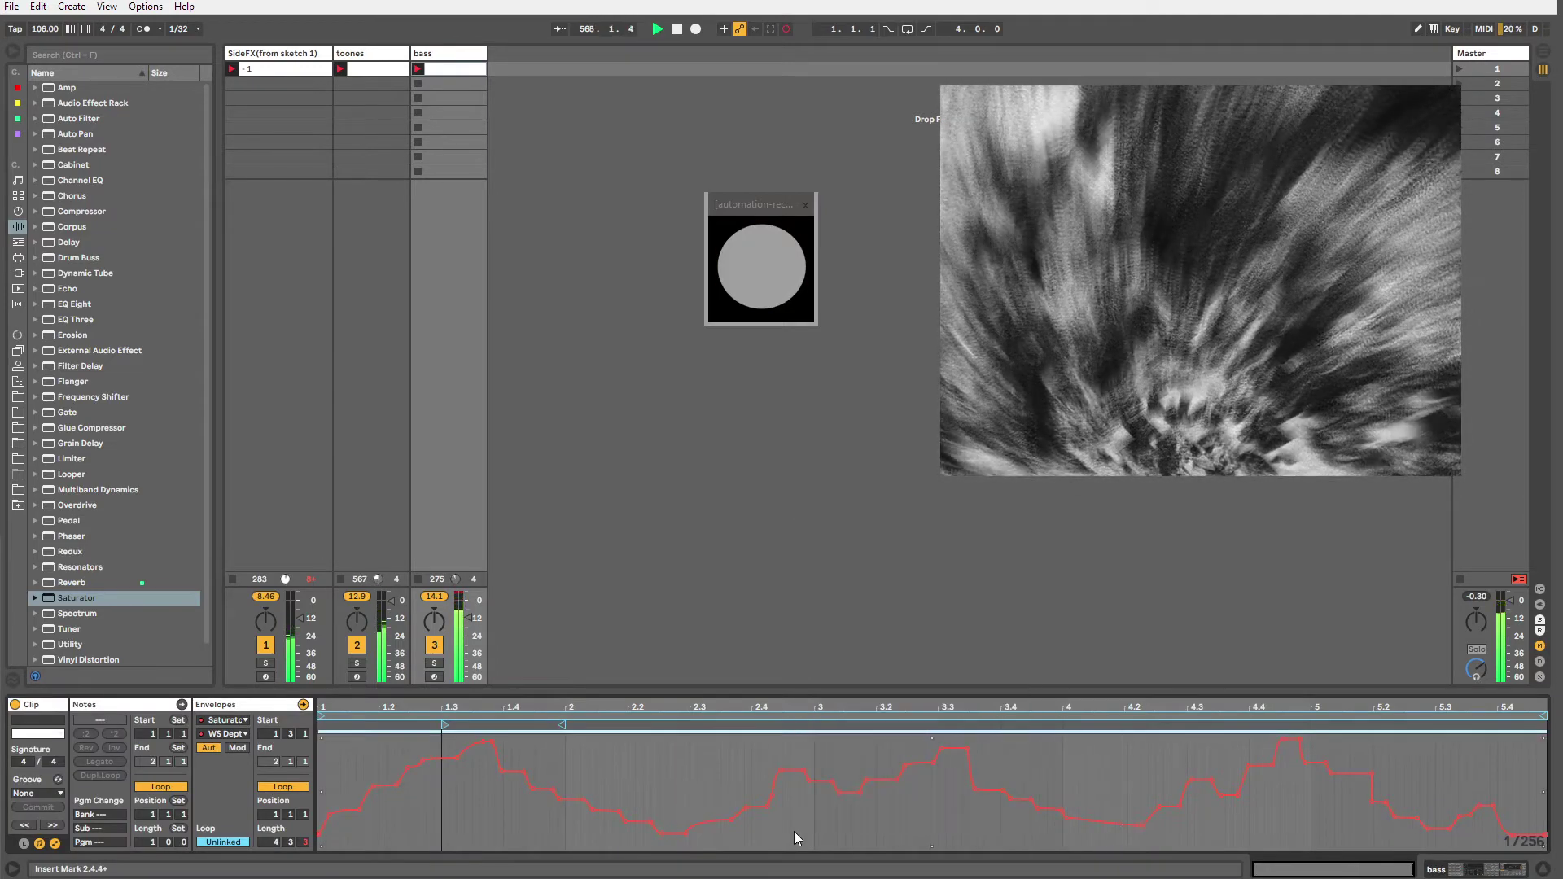
key("shift+Tab")
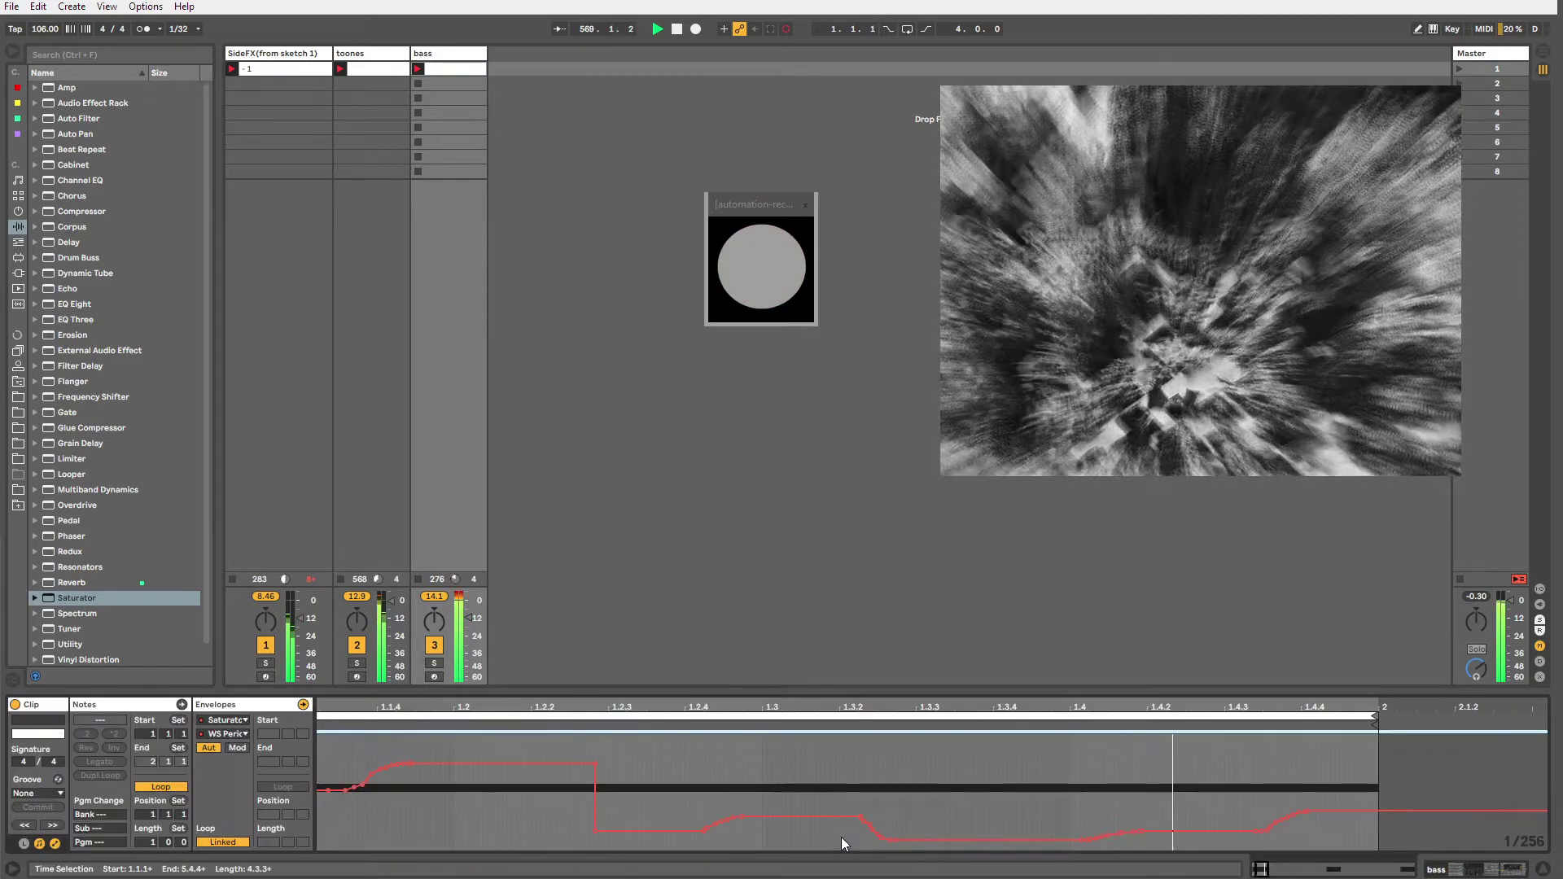
Shift the lower breakpoint of the Waveshaper Period envelope's steep drop near 1.2.3 so the drop slopes slightly.
key("shift+Tab")
mouse_move(619, 830)
left_mouse_down()
mouse_move(595, 831)
mouse_move(608, 831)
left_mouse_up()
left_click(681, 746)
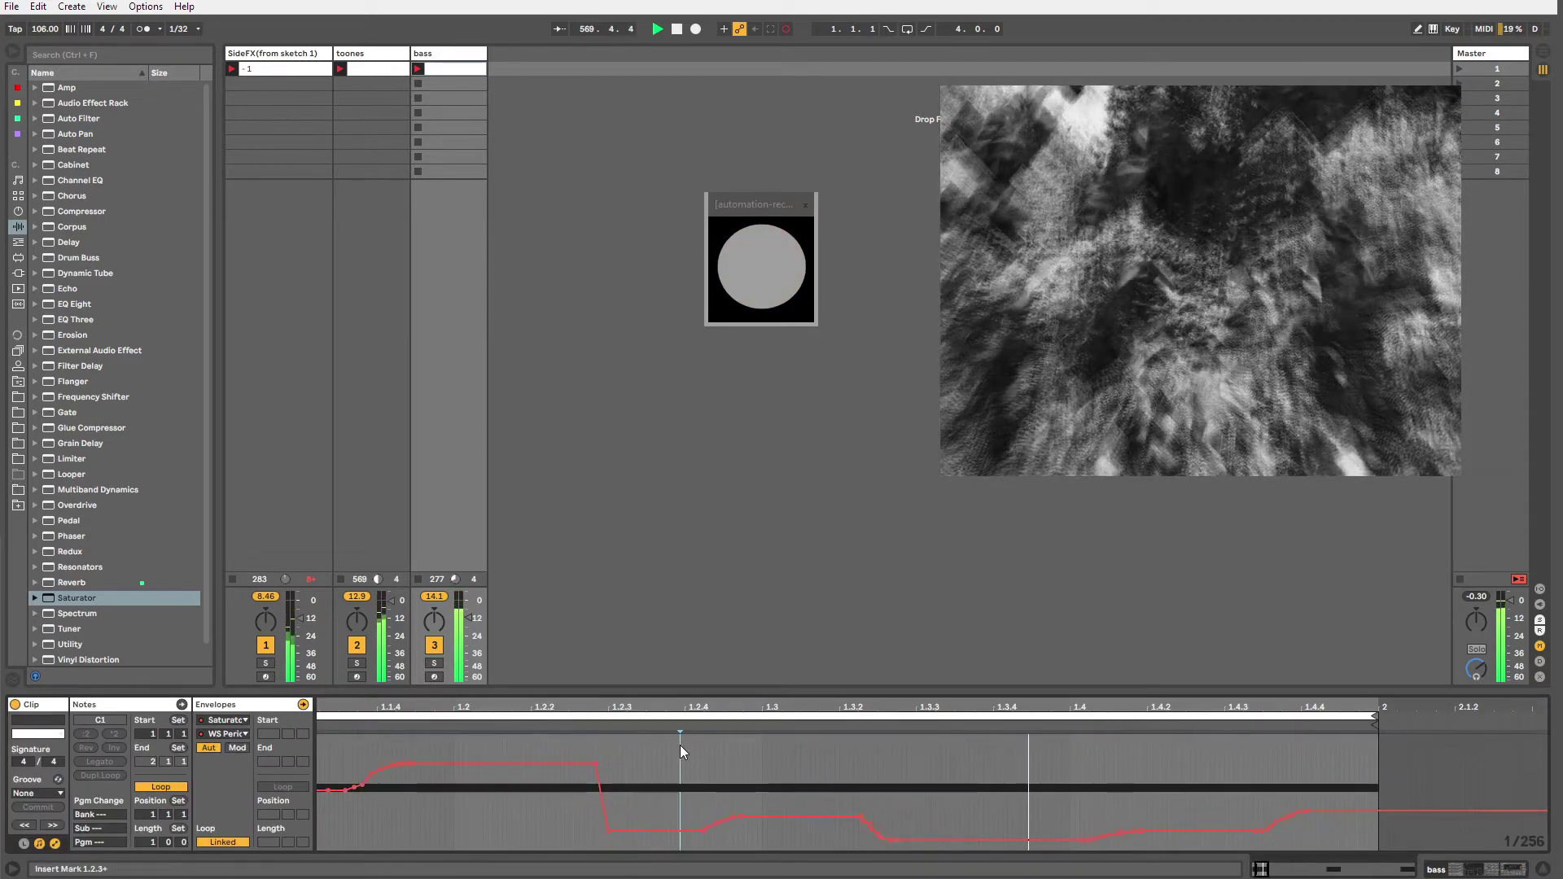
Unlink the Waveshaper Period envelope from the clip and adjust its loop end.
left_click(235, 844)
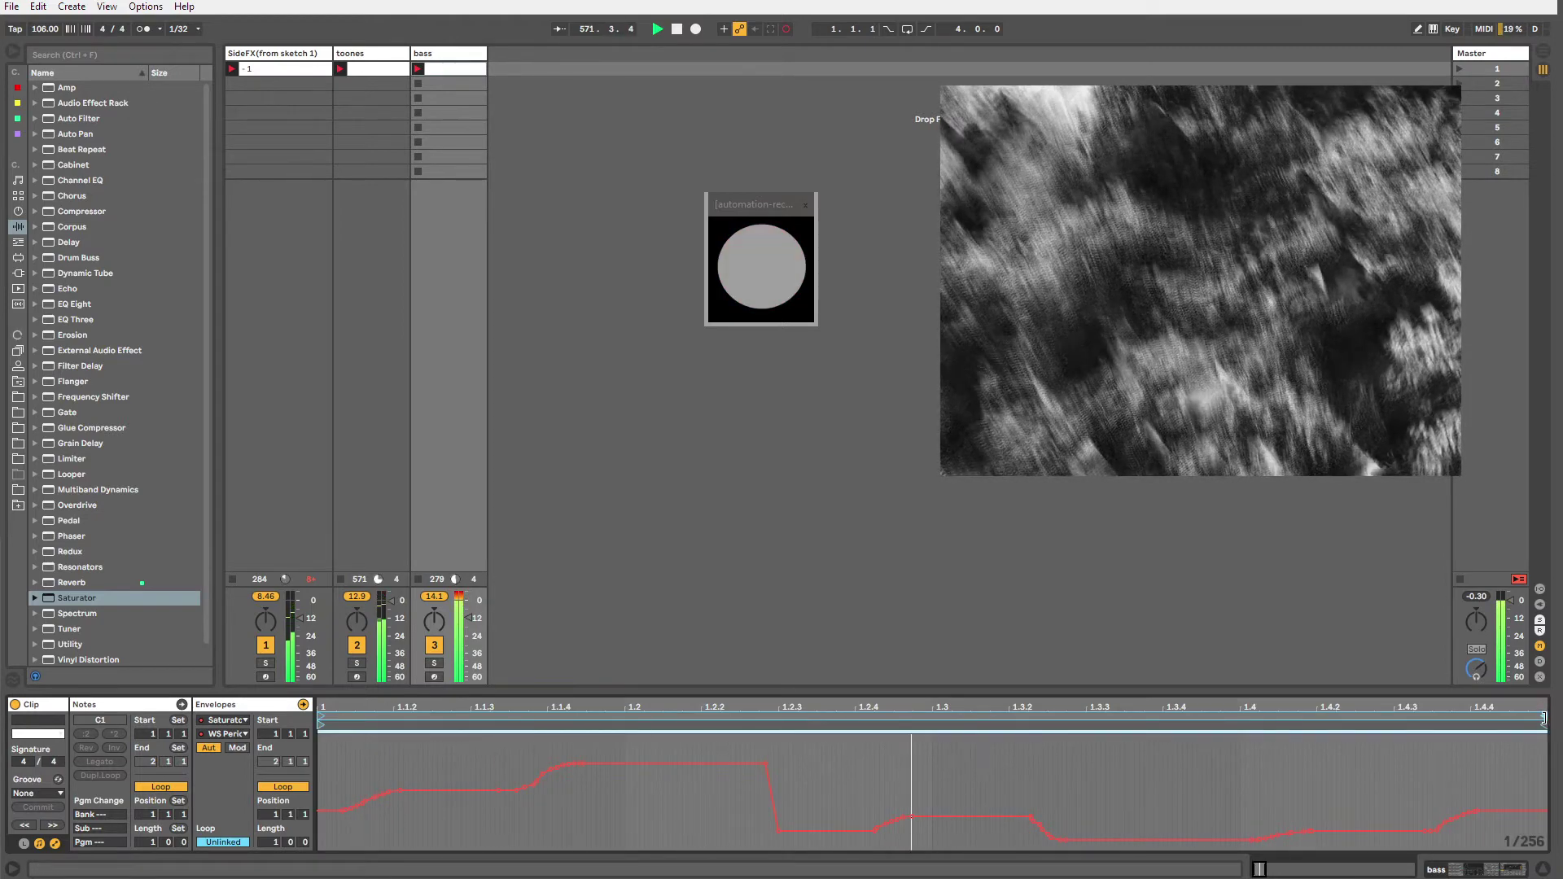
left_click_drag(1543, 718, 1530, 720)
key("shift+Tab")
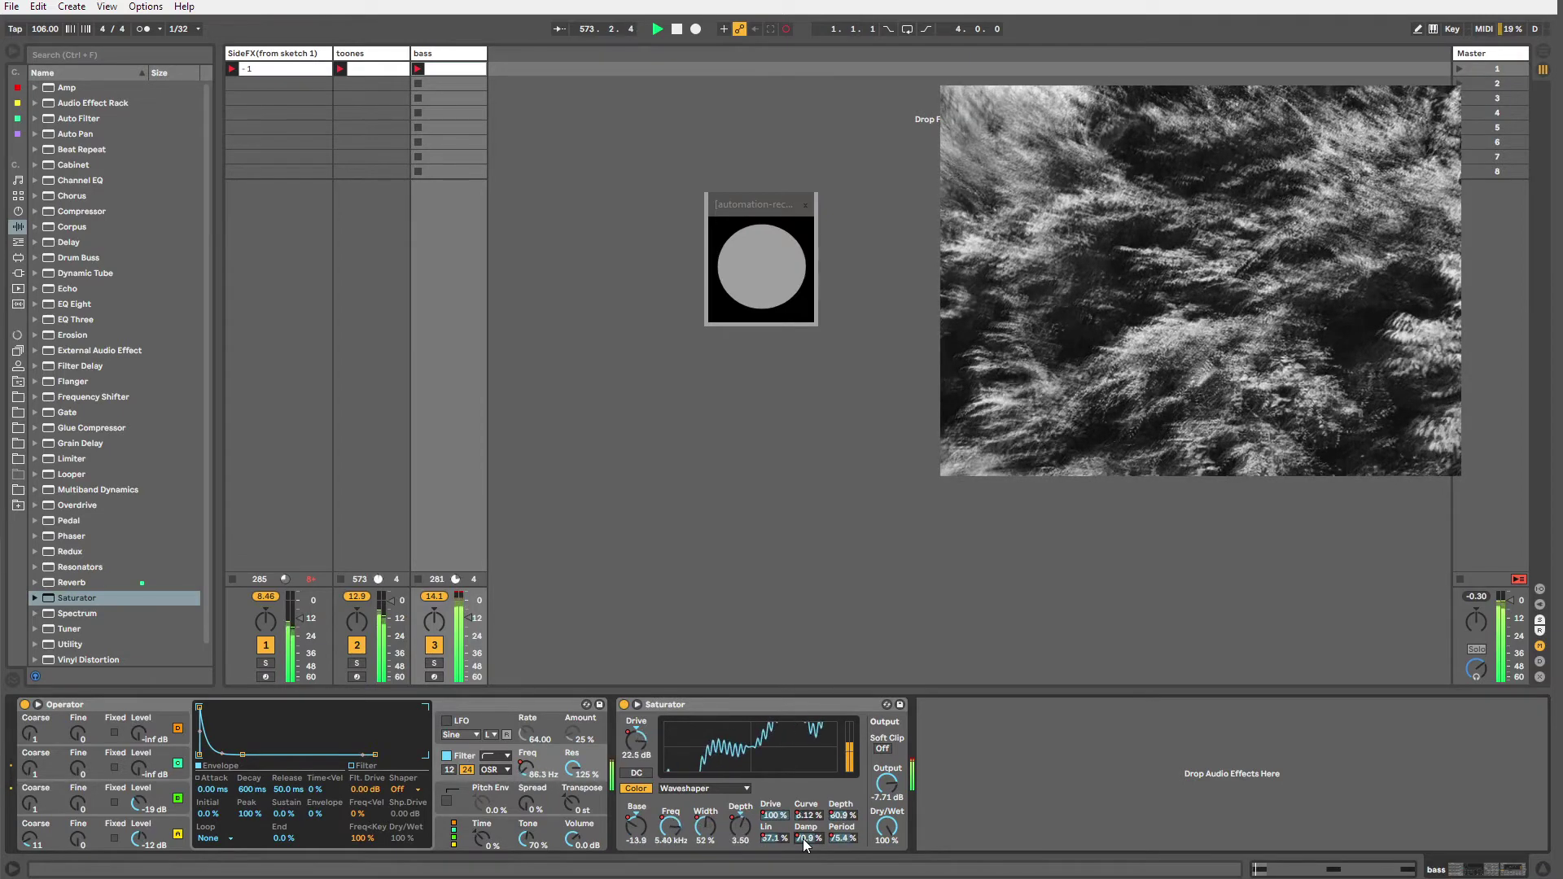
Simplify the Waveshaper Damp envelope in the bass clip and unlink it from the clip's loop.
key("shift+Tab")
mouse_move(756, 767)
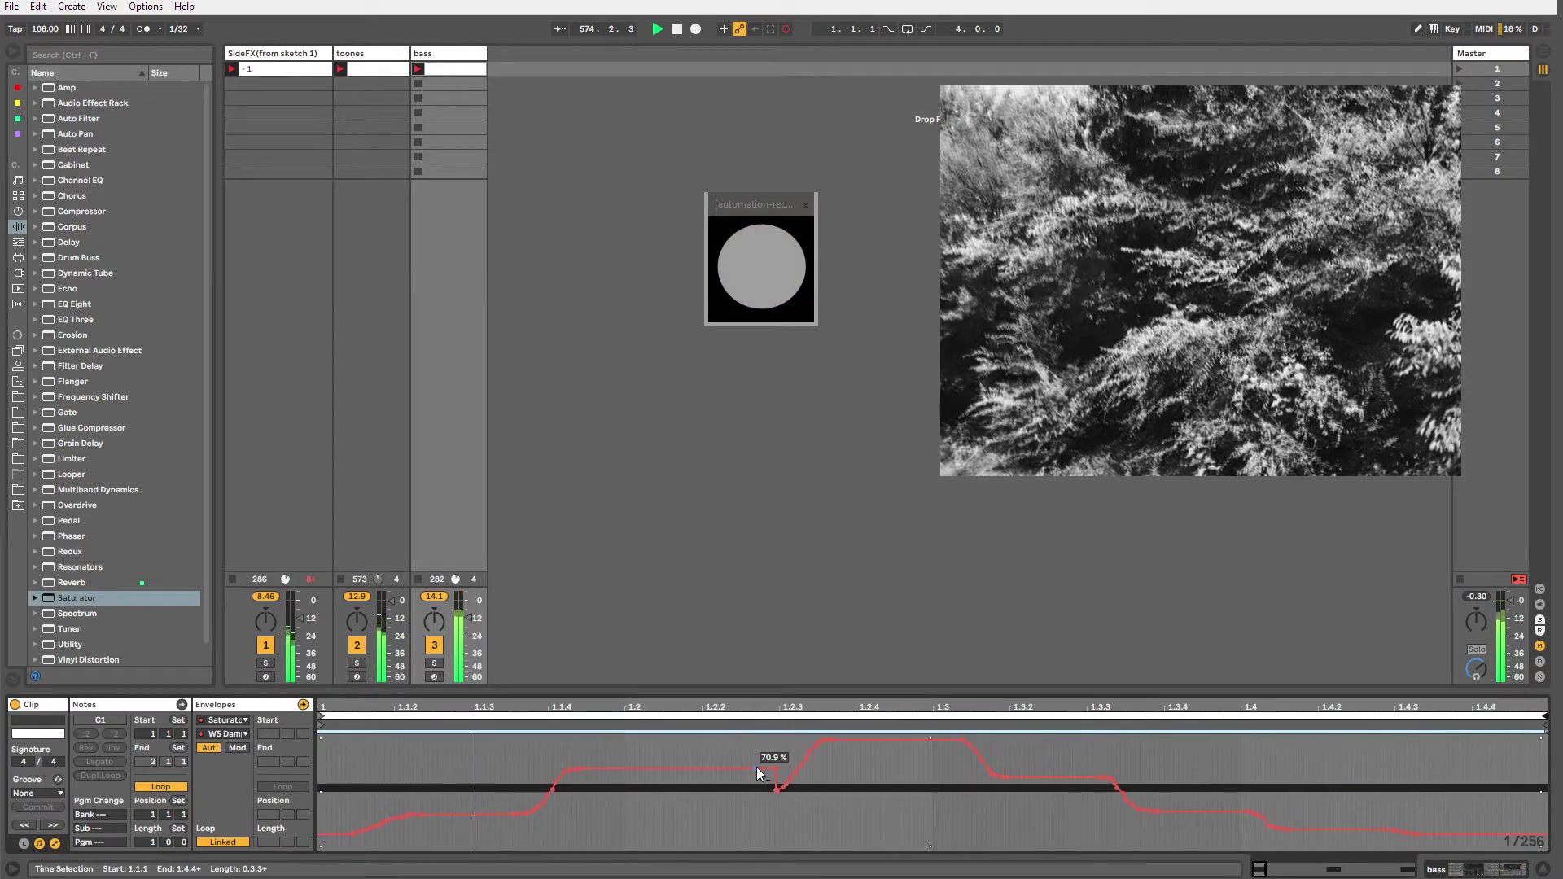
left_click(737, 814)
key("shift+Tab")
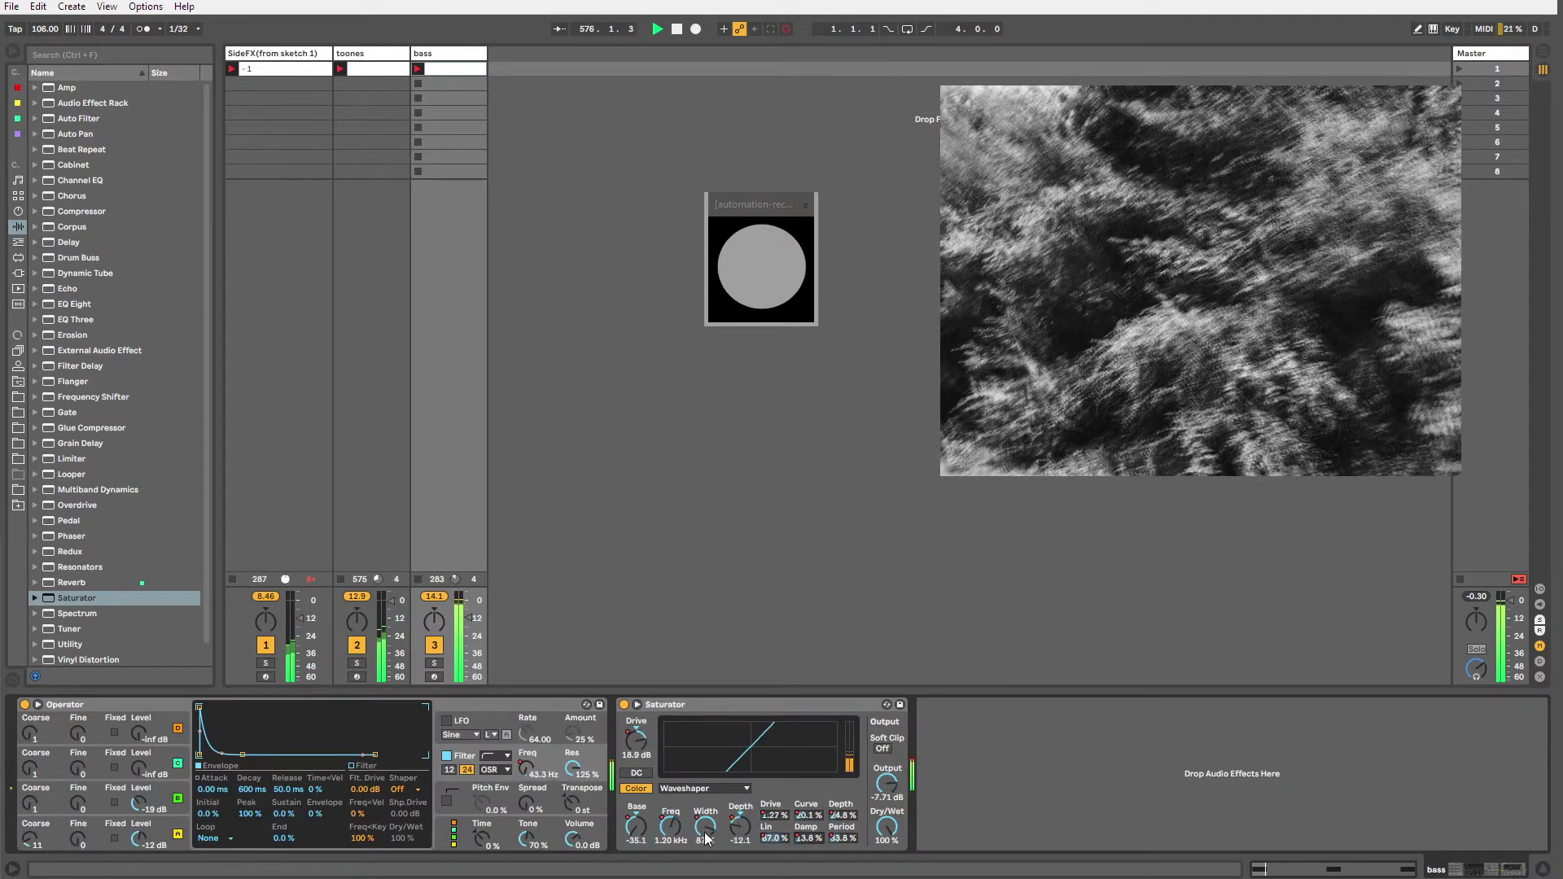
key("shift+Tab")
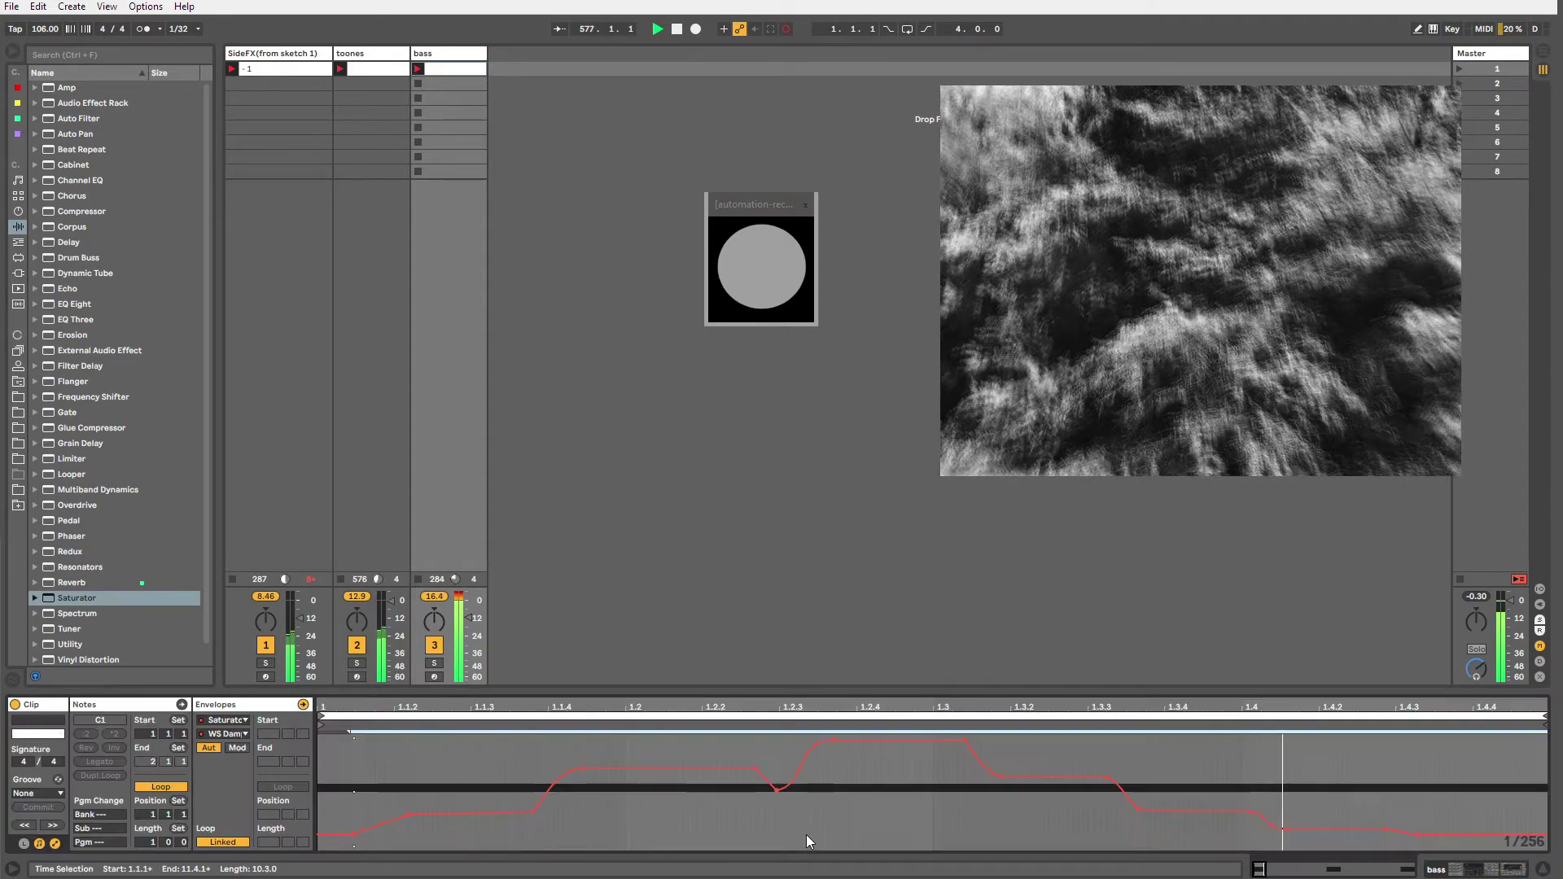
left_click(237, 844)
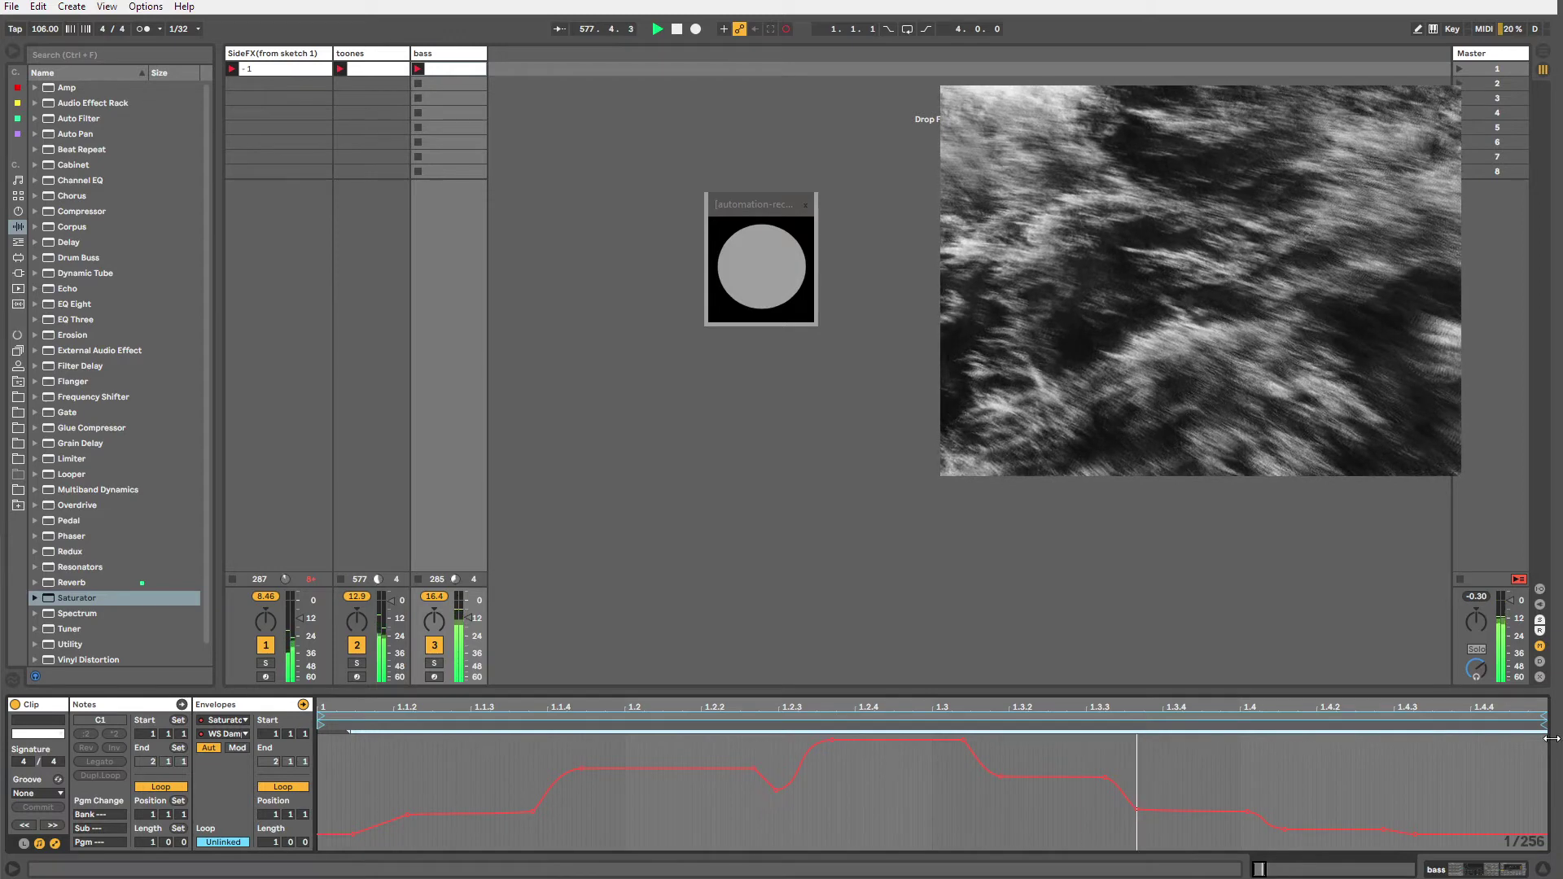
key("shift+Tab")
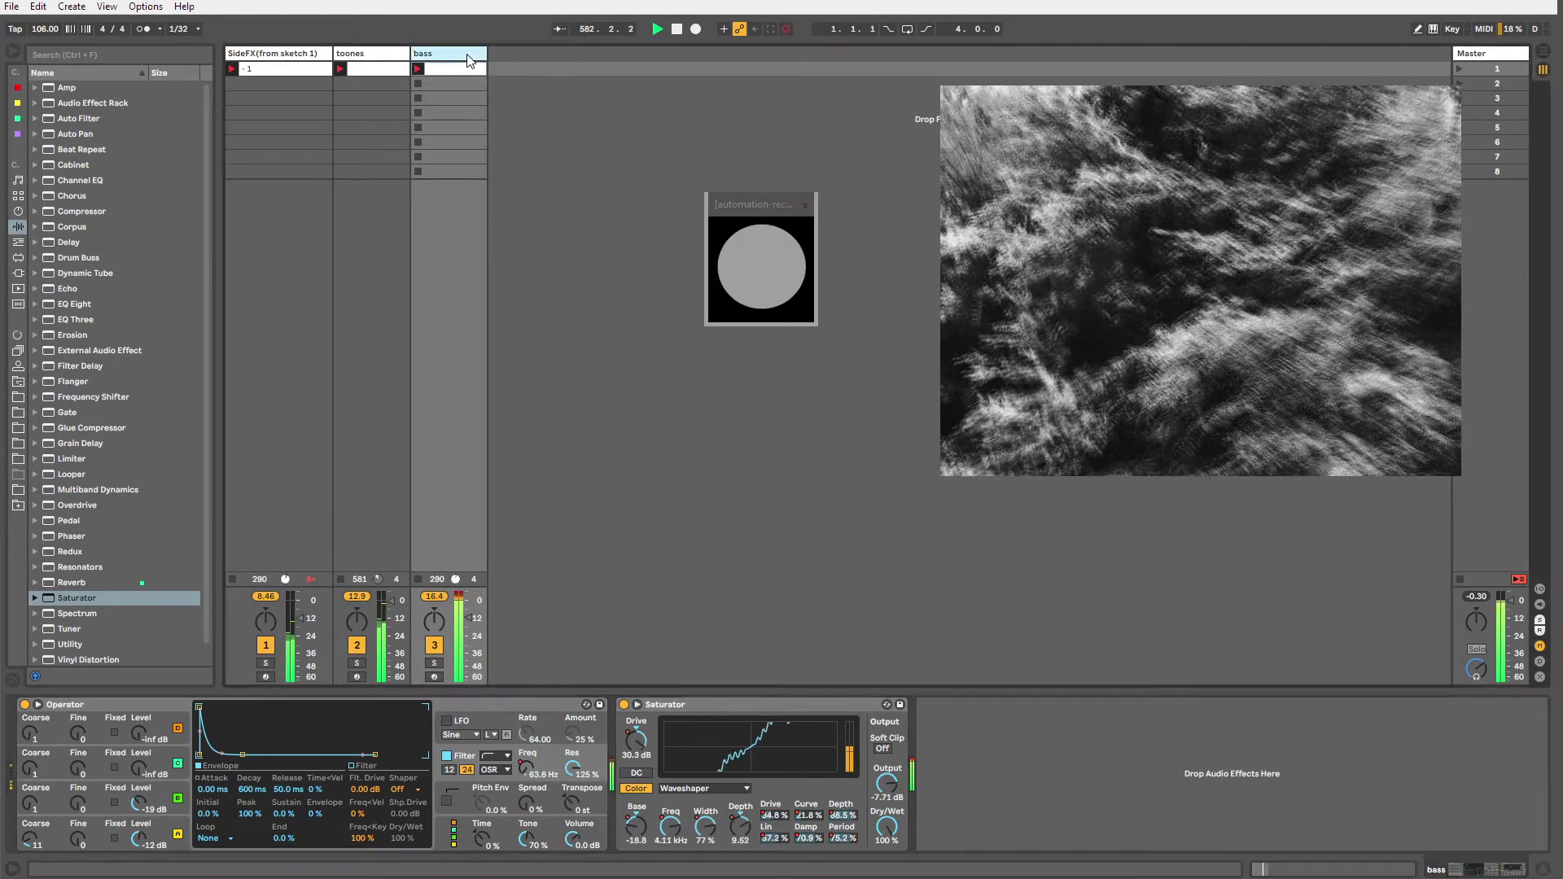
Duplicate the bass track with its clip playing and remove Operator from the copy.
key("ctrl+d")
left_click(496, 70)
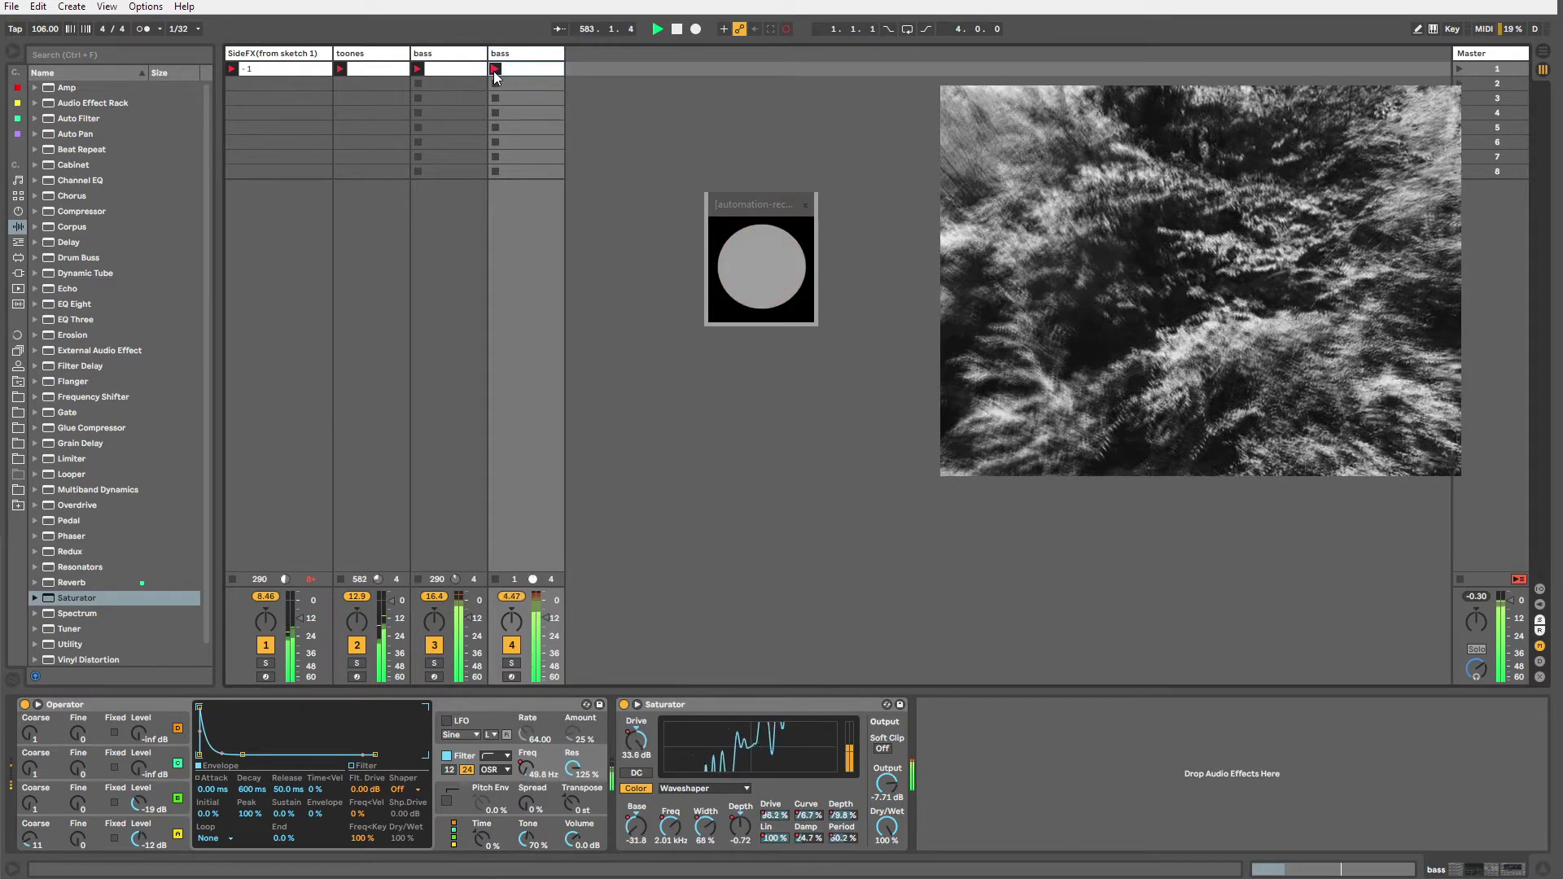
left_click(531, 710)
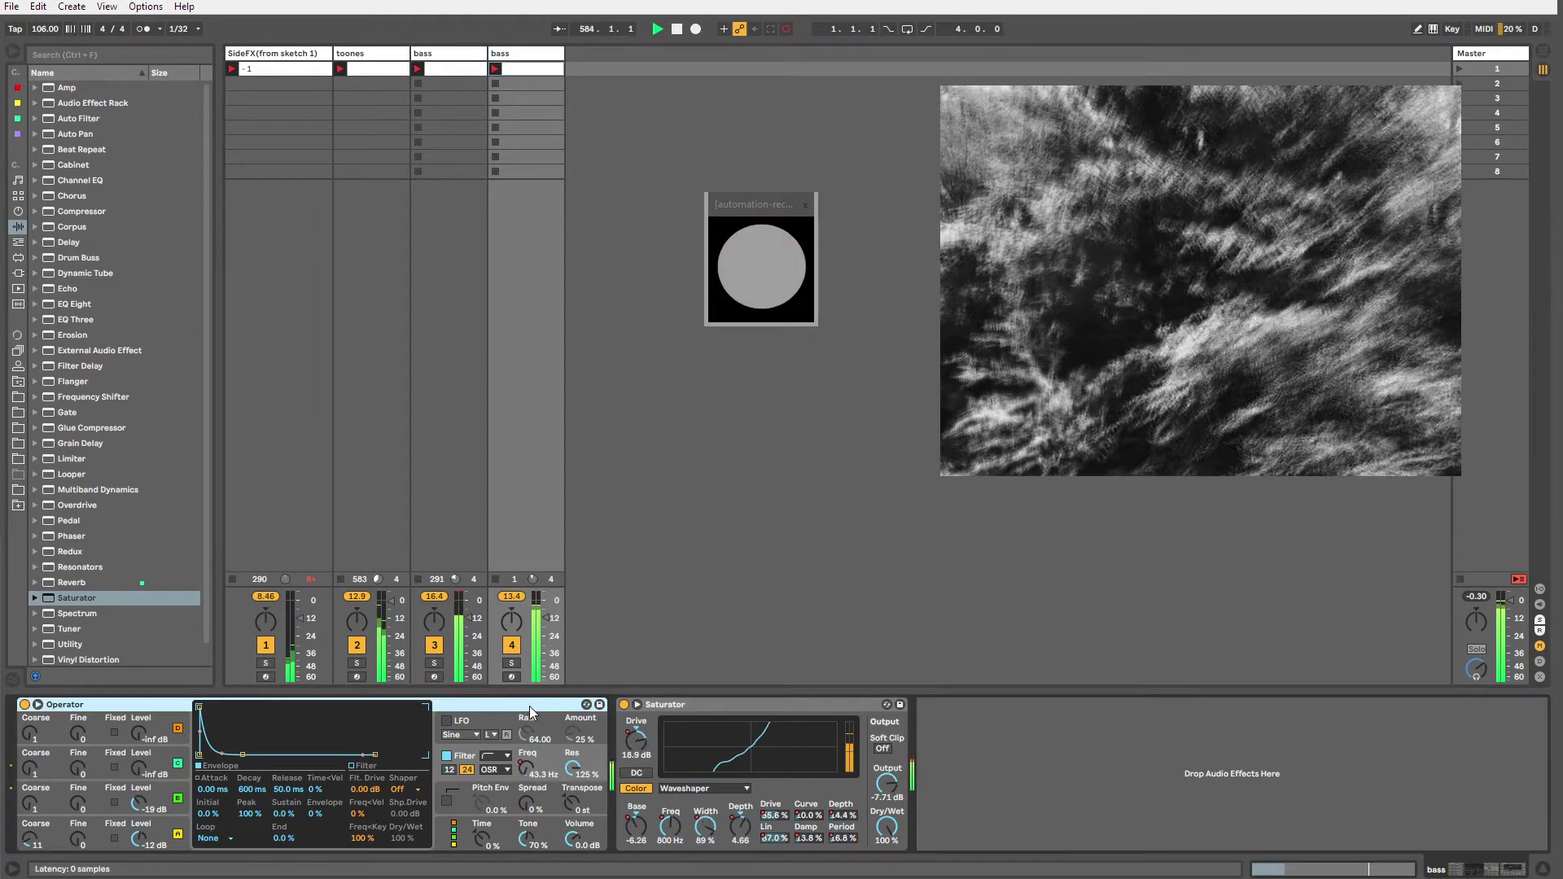
key("Delete")
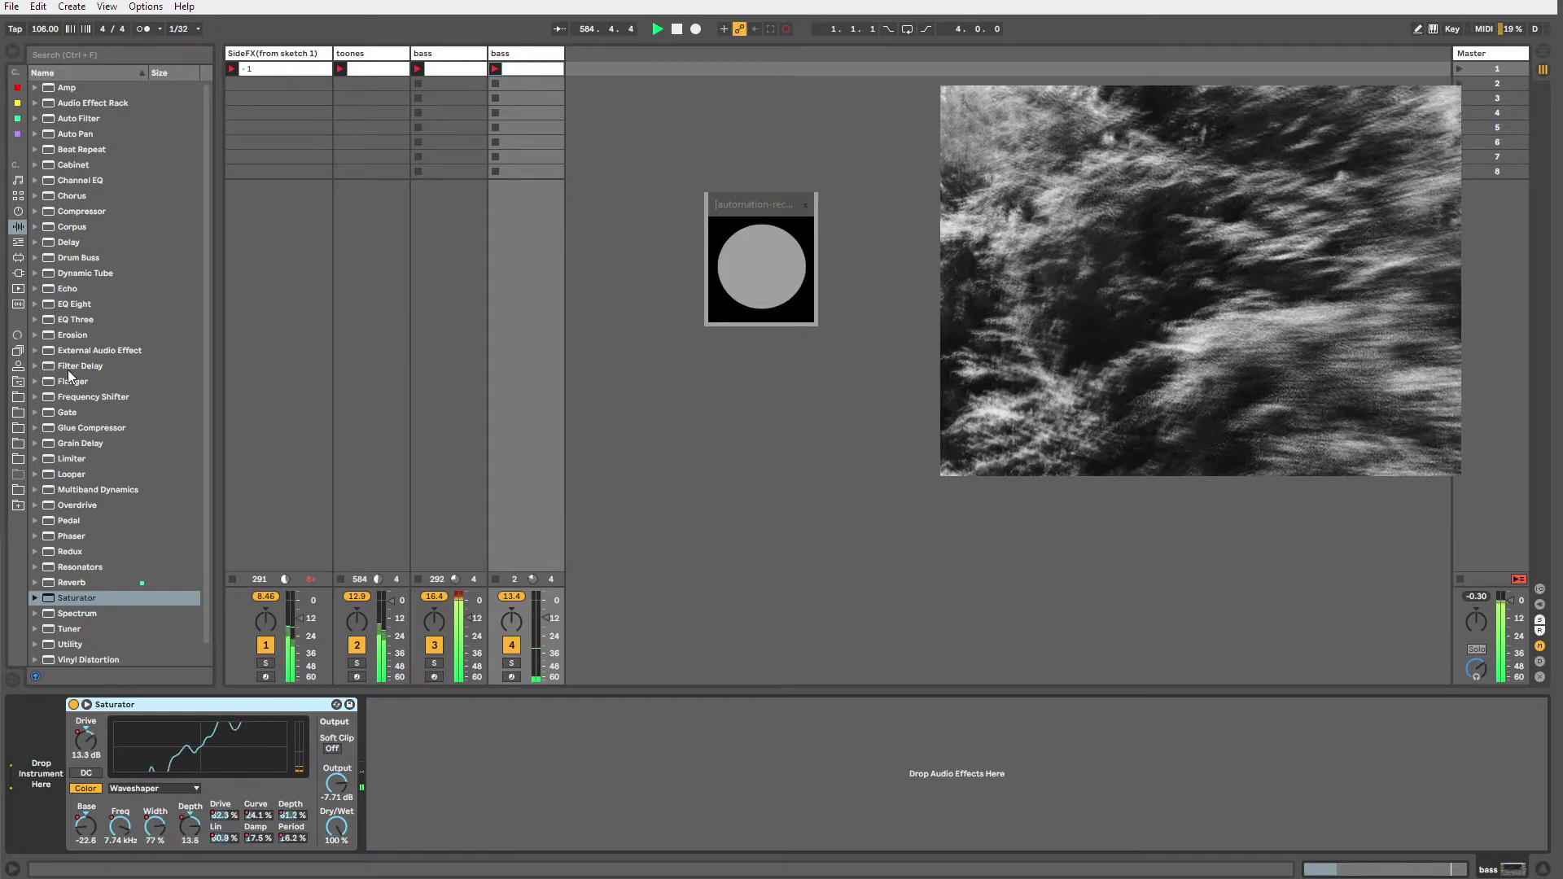
Insert a Gate before the Saturator on the copied bass track and show its sidechain settings.
left_click_drag(65, 414, 88, 725)
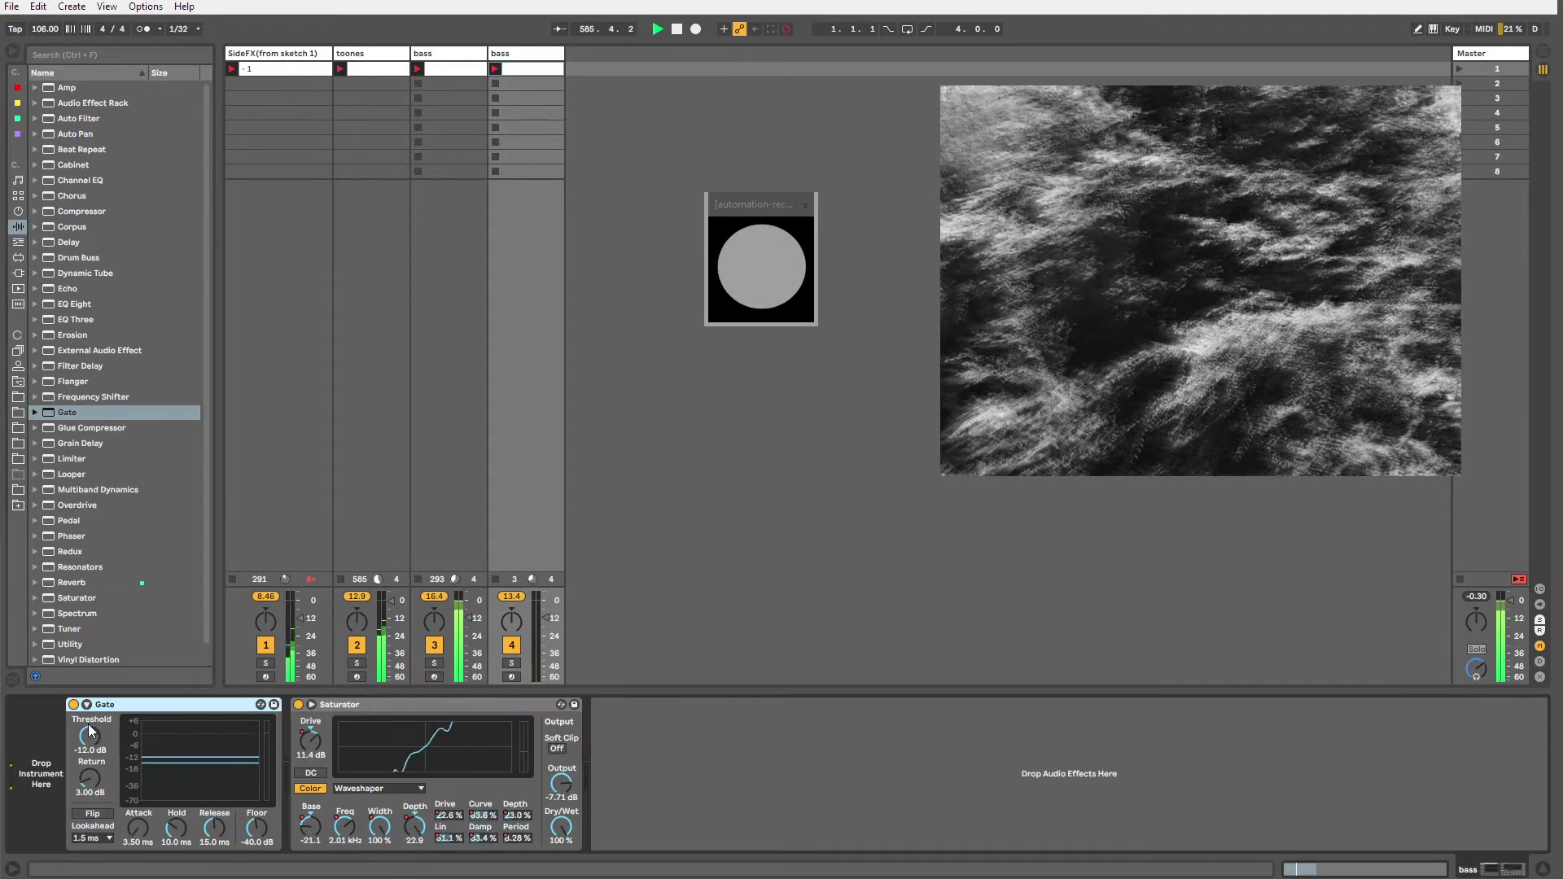
left_click(86, 705)
left_click(93, 721)
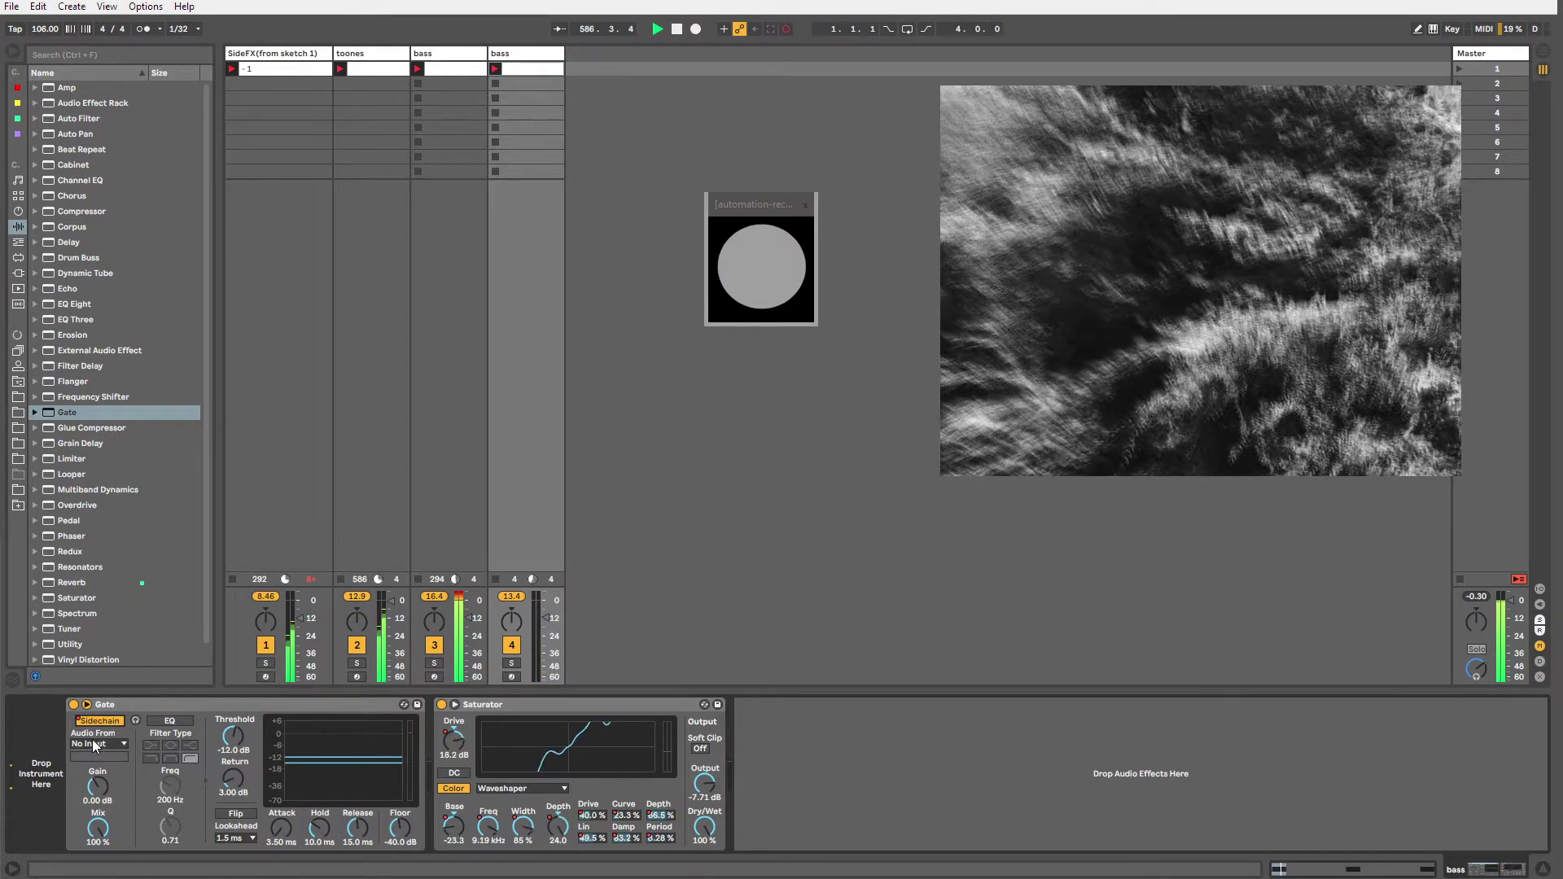
Delete the automation from the Gate's Sidechain switch.
left_click(100, 723)
right_click(100, 723)
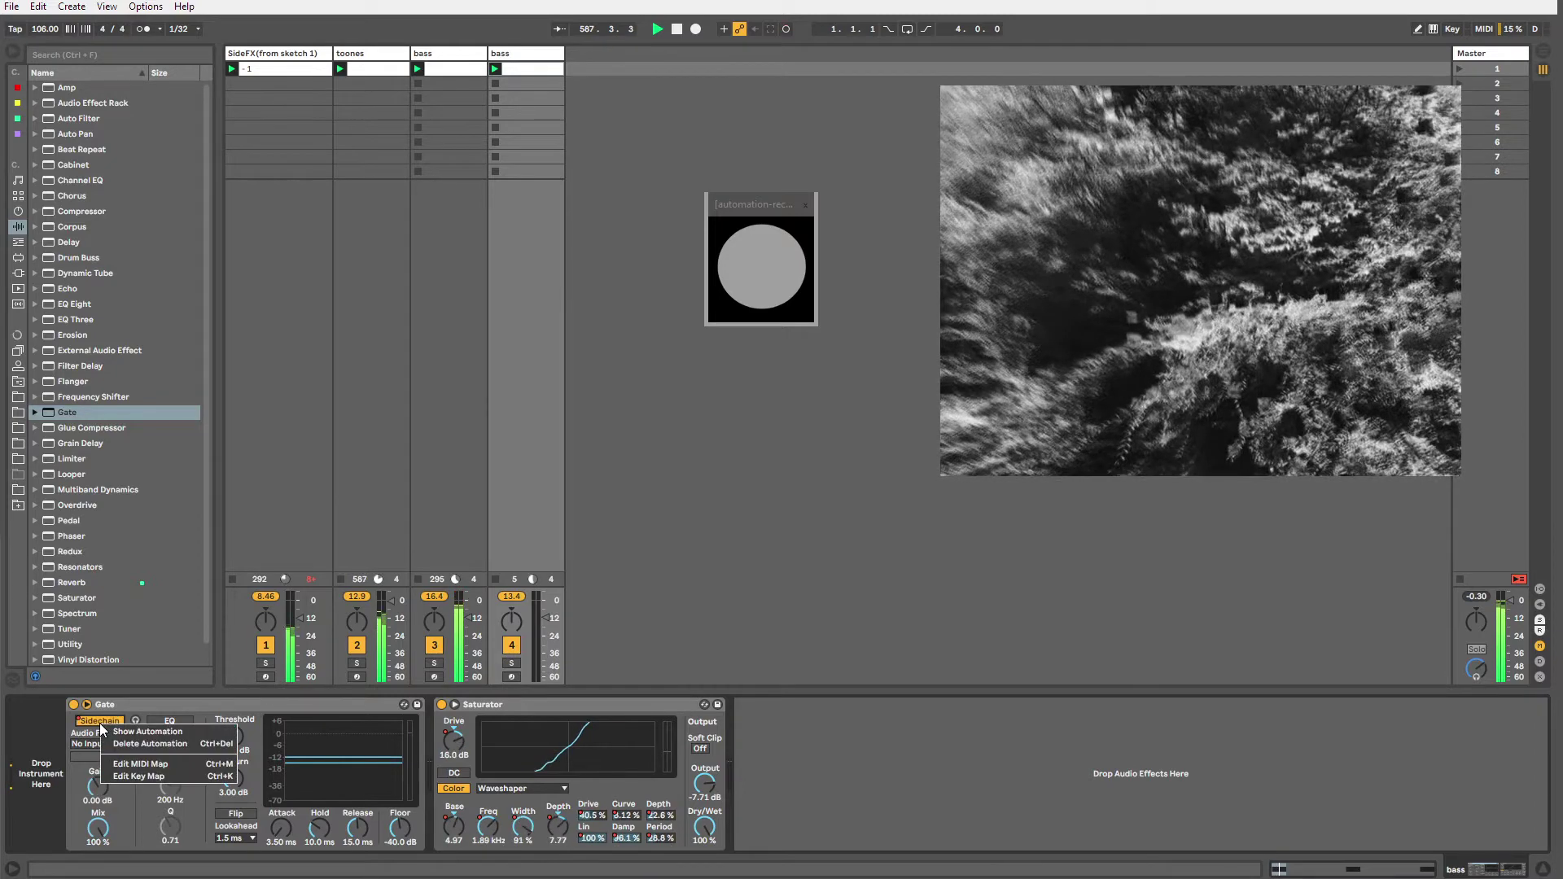
left_click(136, 743)
left_click(94, 722)
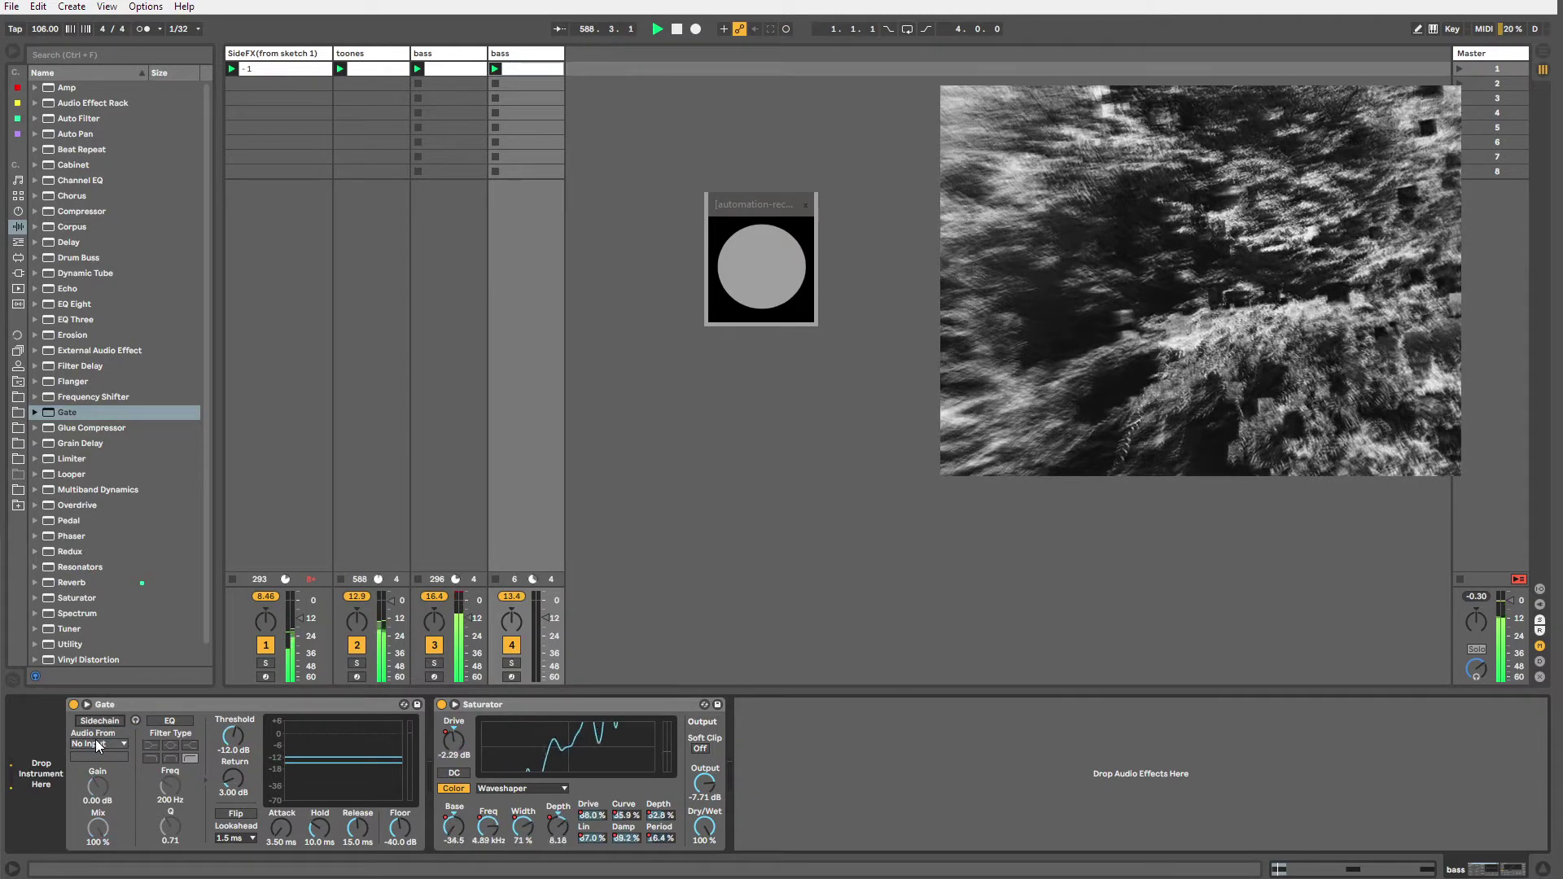
Enable the Gate's sidechain with the bass track as its audio source and fold the device.
left_click(97, 722)
left_click(96, 744)
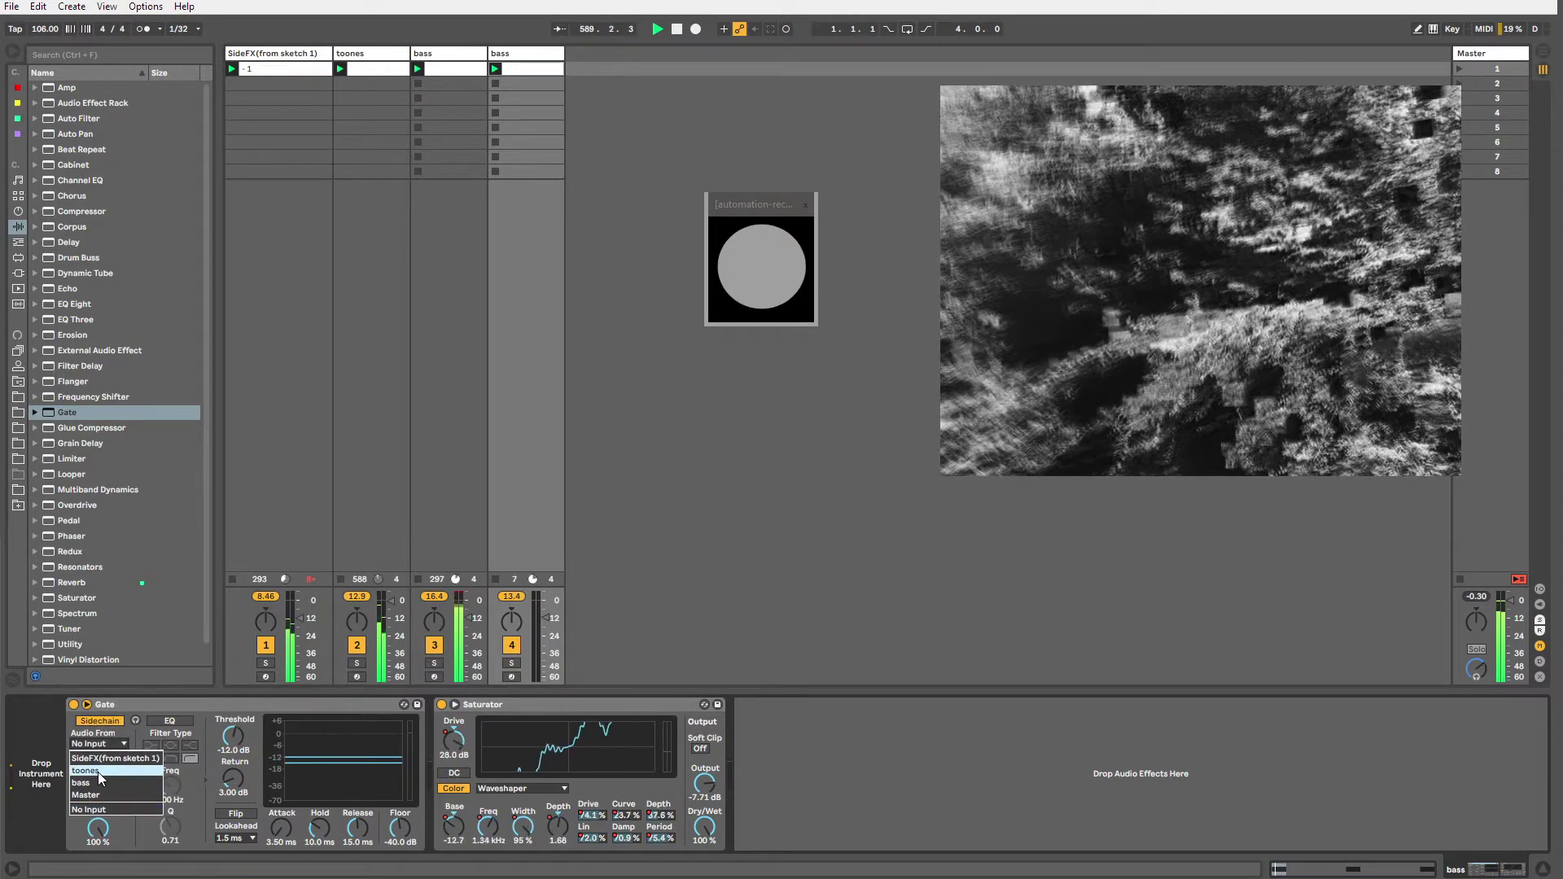
left_click(96, 783)
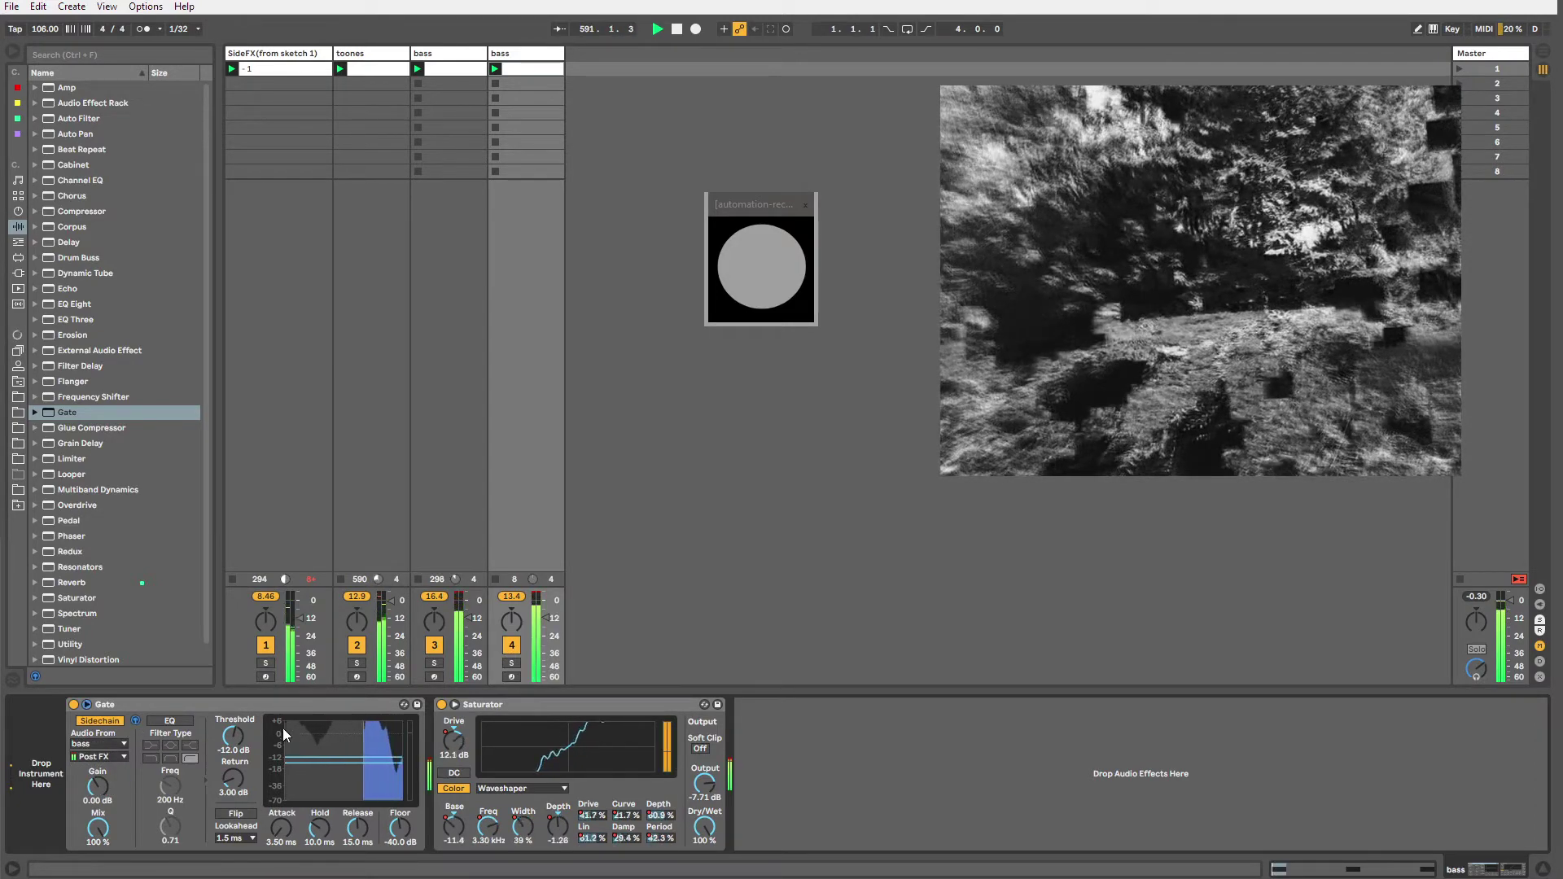
double_click(324, 708)
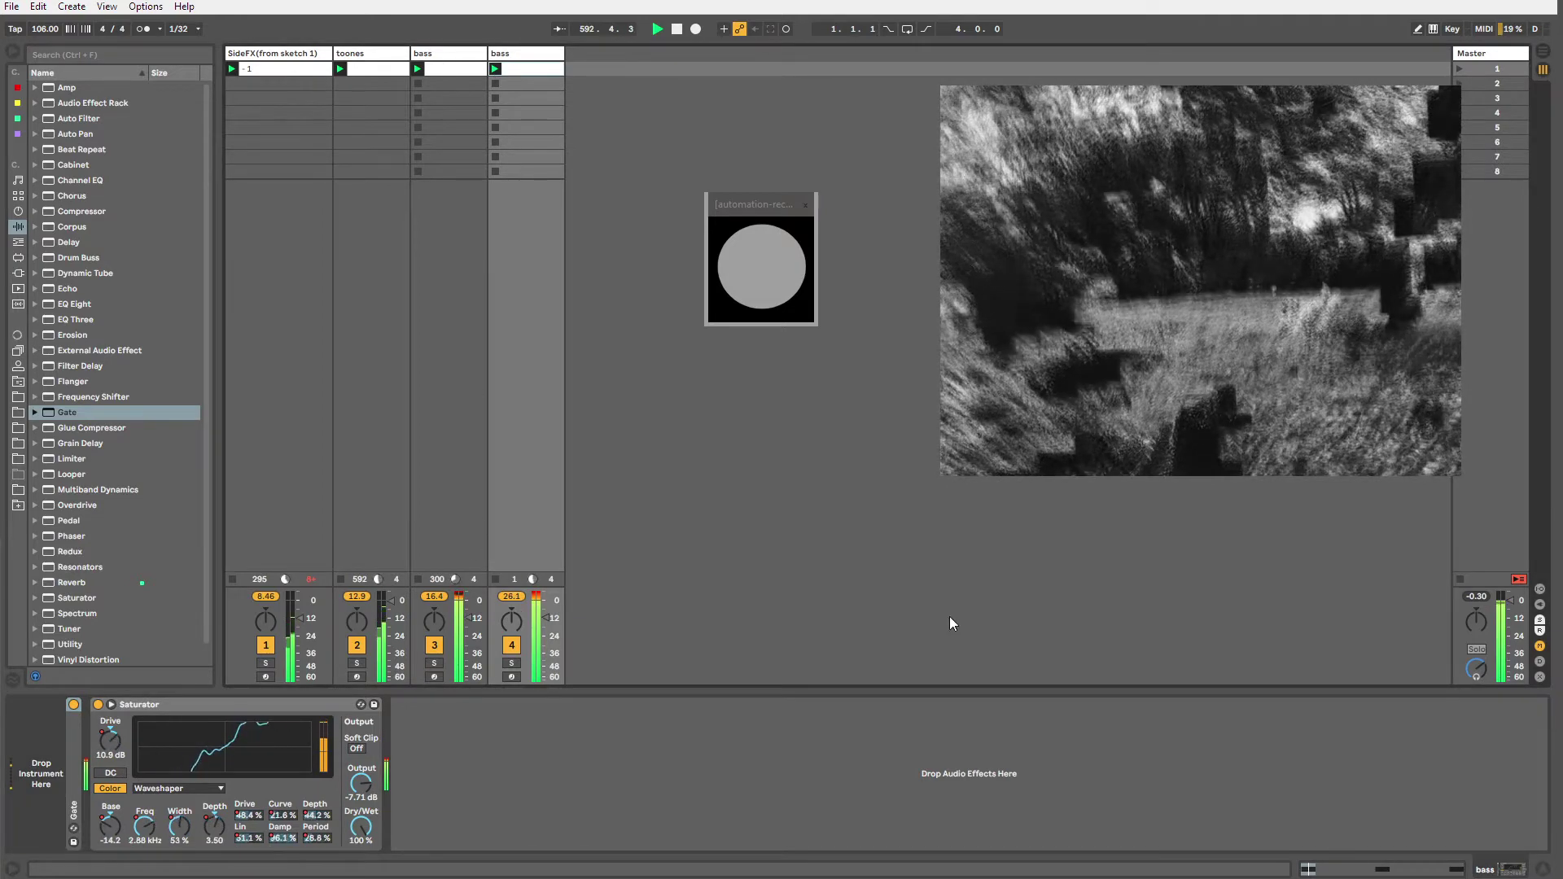
Show the track routing section and set the original bass track's output to Sends Only.
key("ctrl+alt+i")
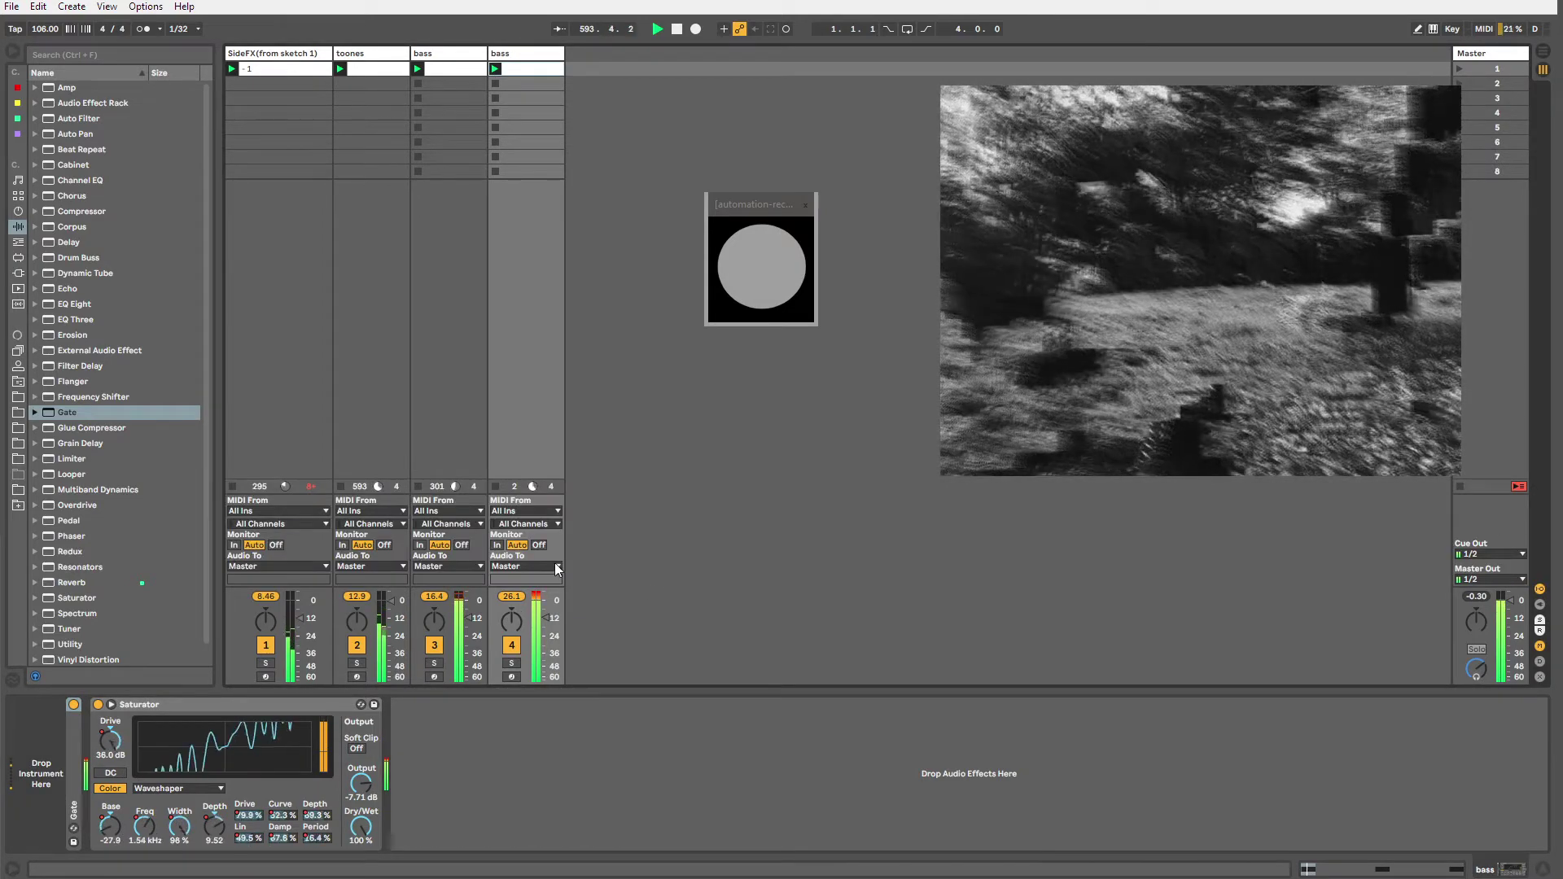
left_click(448, 566)
left_click(448, 620)
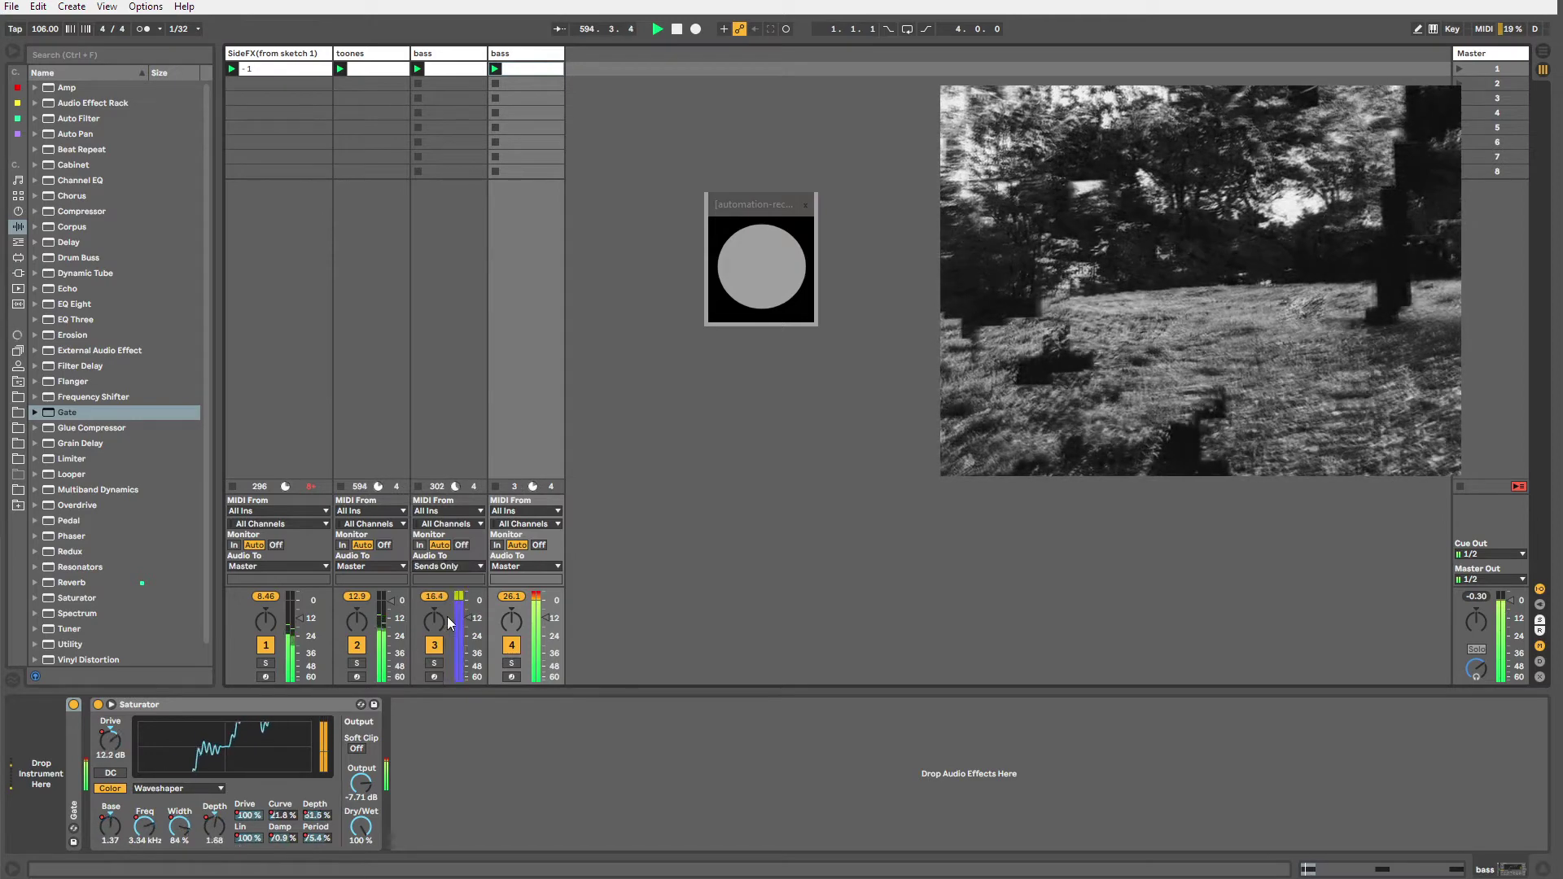
Duplicate the Saturator at the end of the original bass track's device chain.
left_click(464, 57)
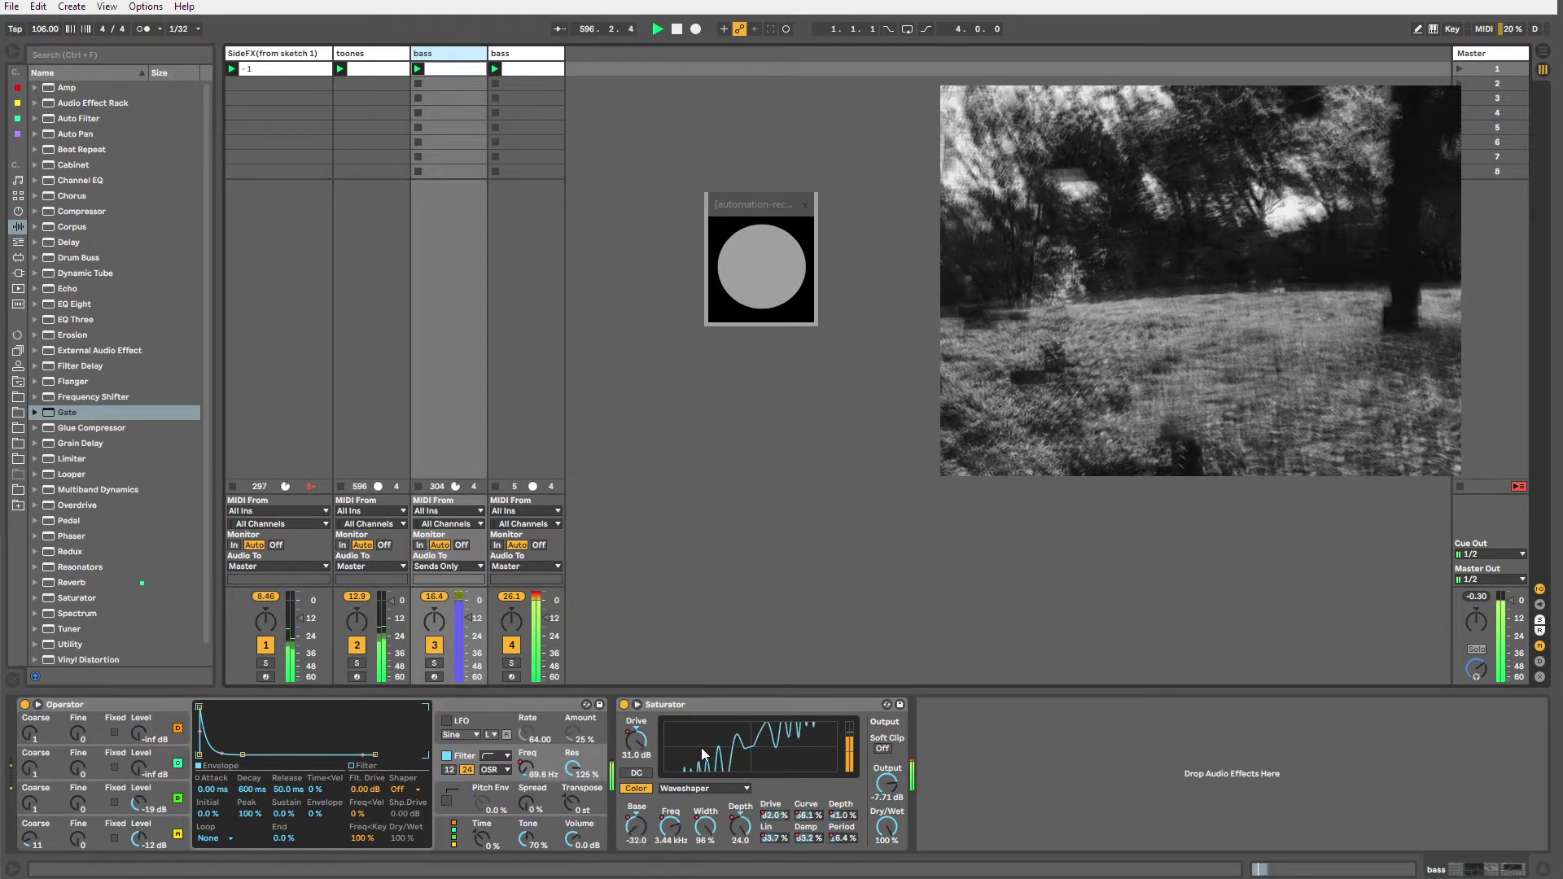
left_click(666, 705)
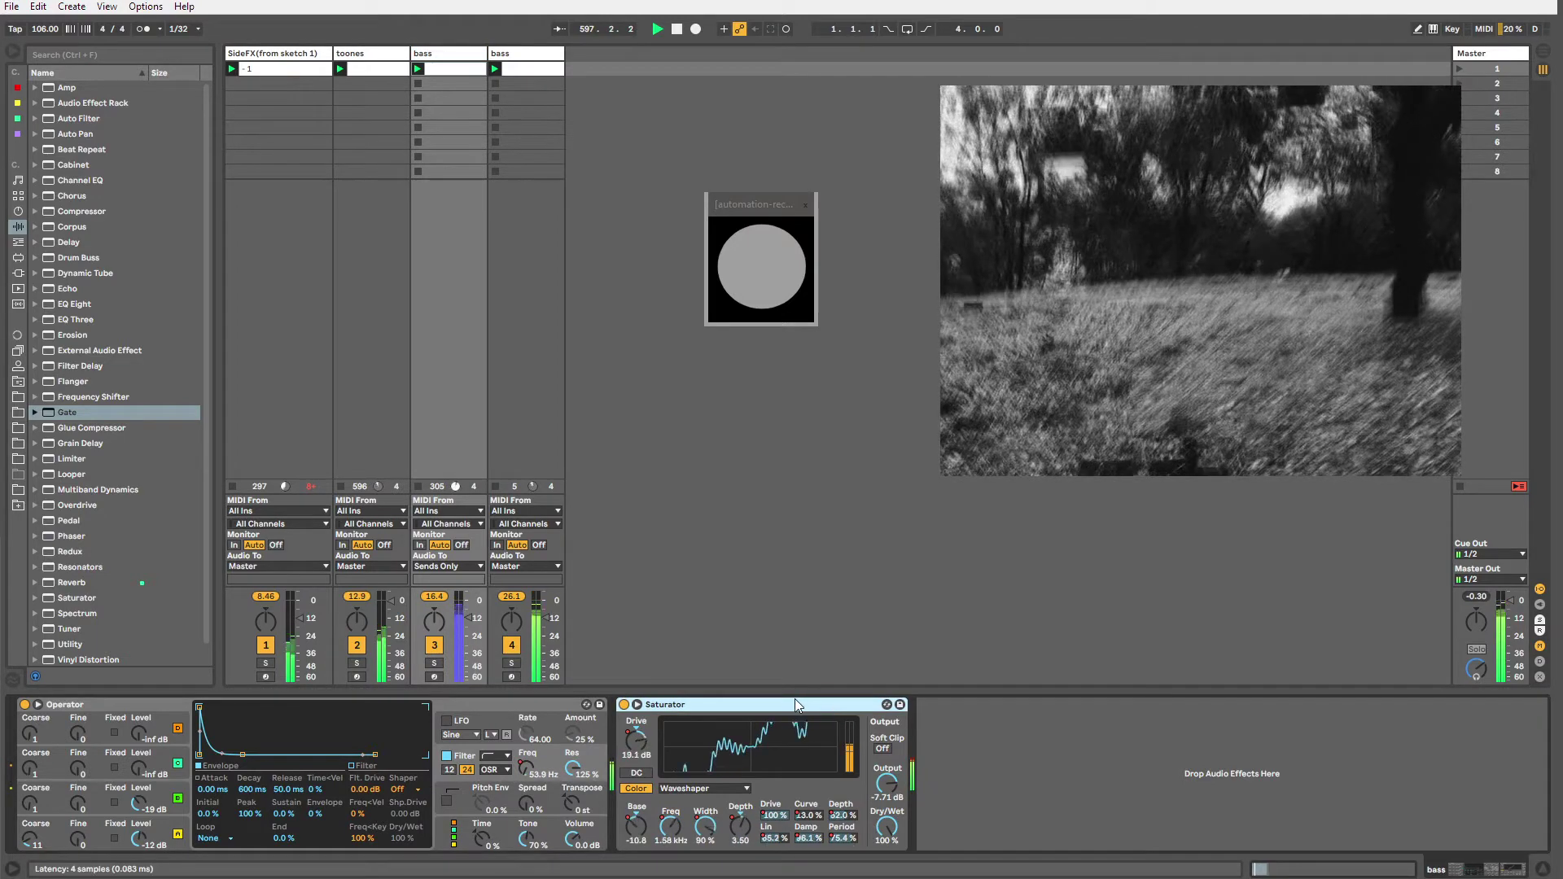
left_click_drag(795, 700, 967, 806, "ctrl")
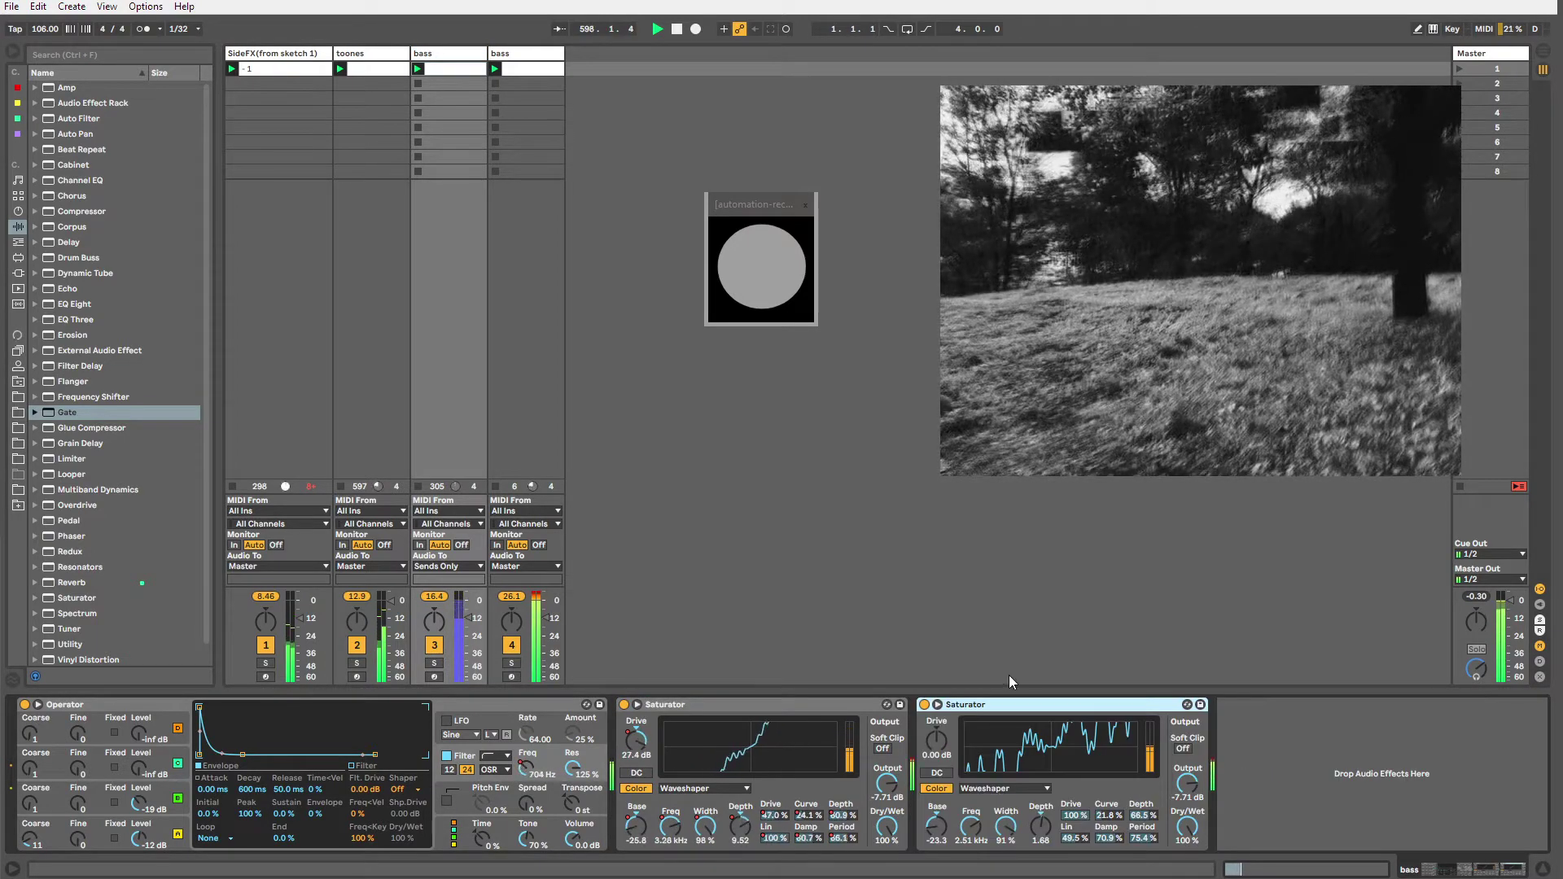
key("Delete")
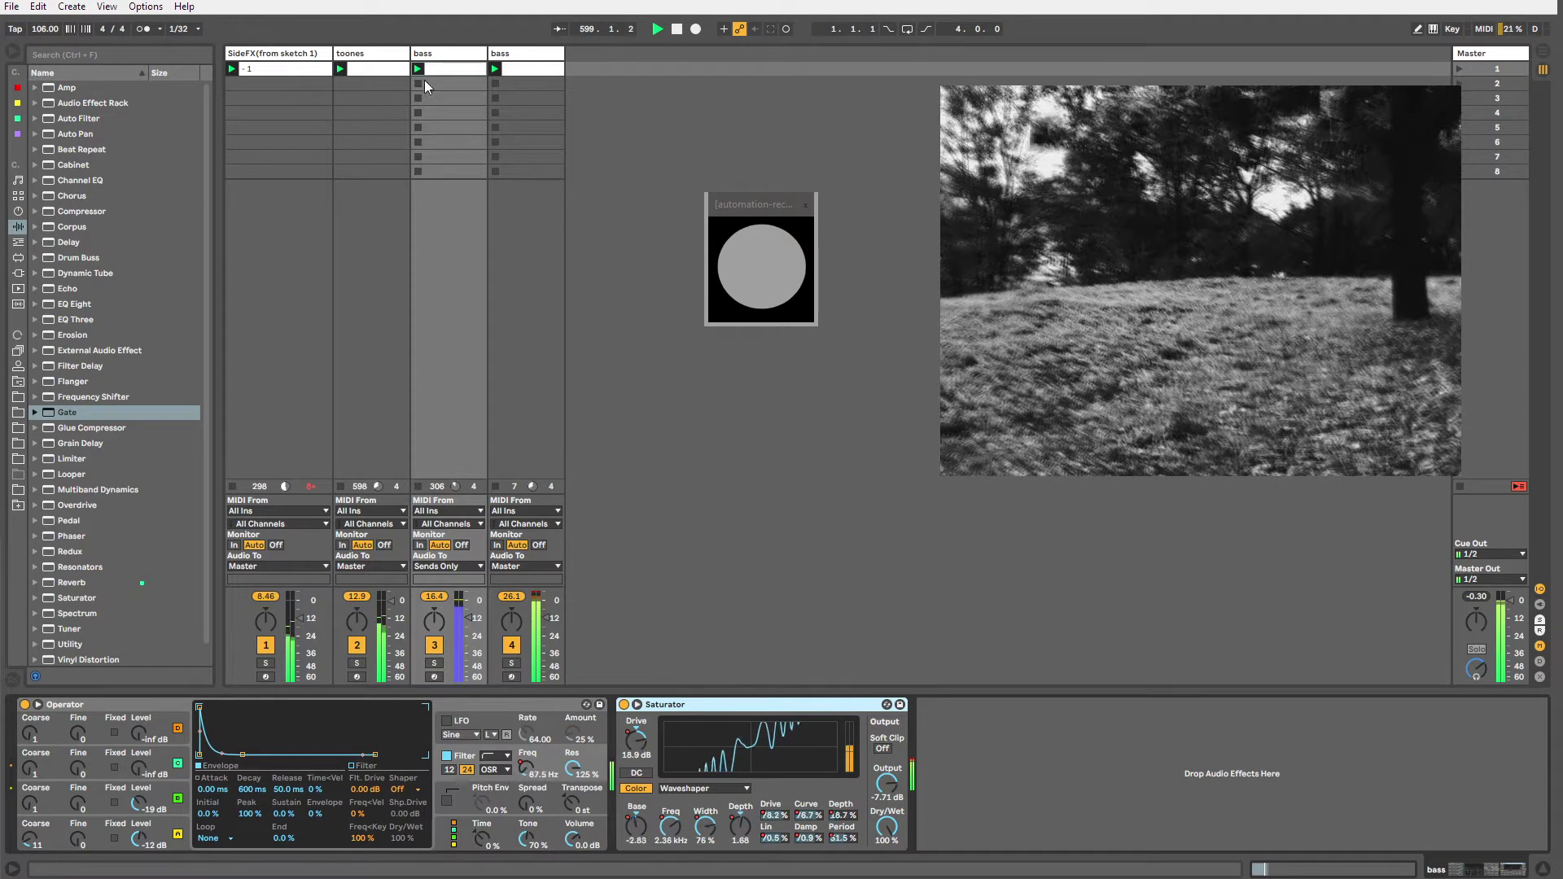
left_click_drag(759, 706, 945, 722)
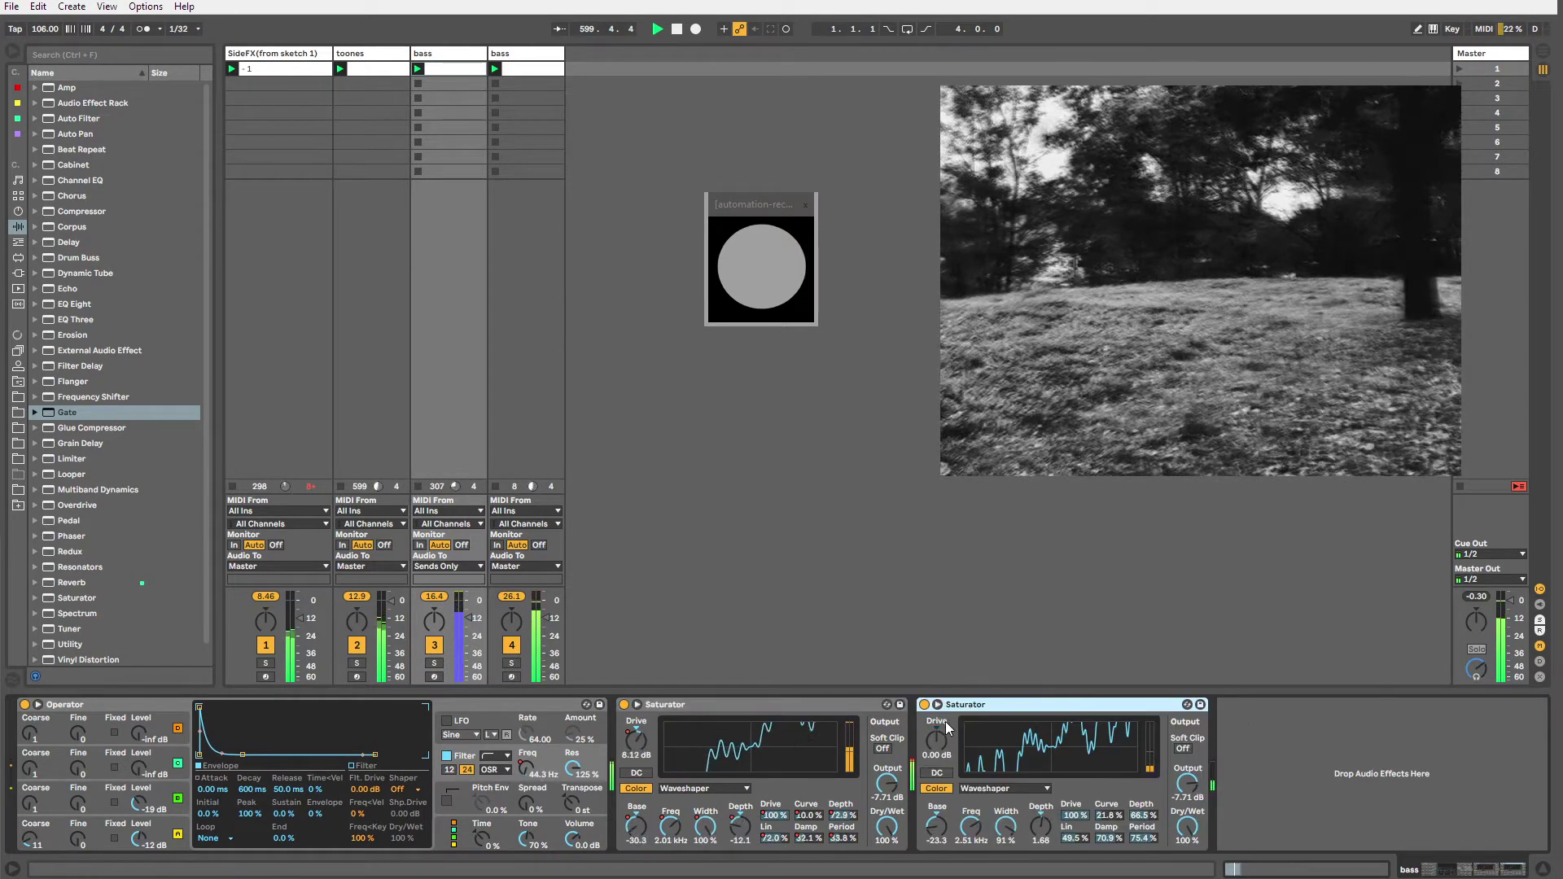
Audition the copied bass track with its Saturator bypassed.
left_click(521, 53)
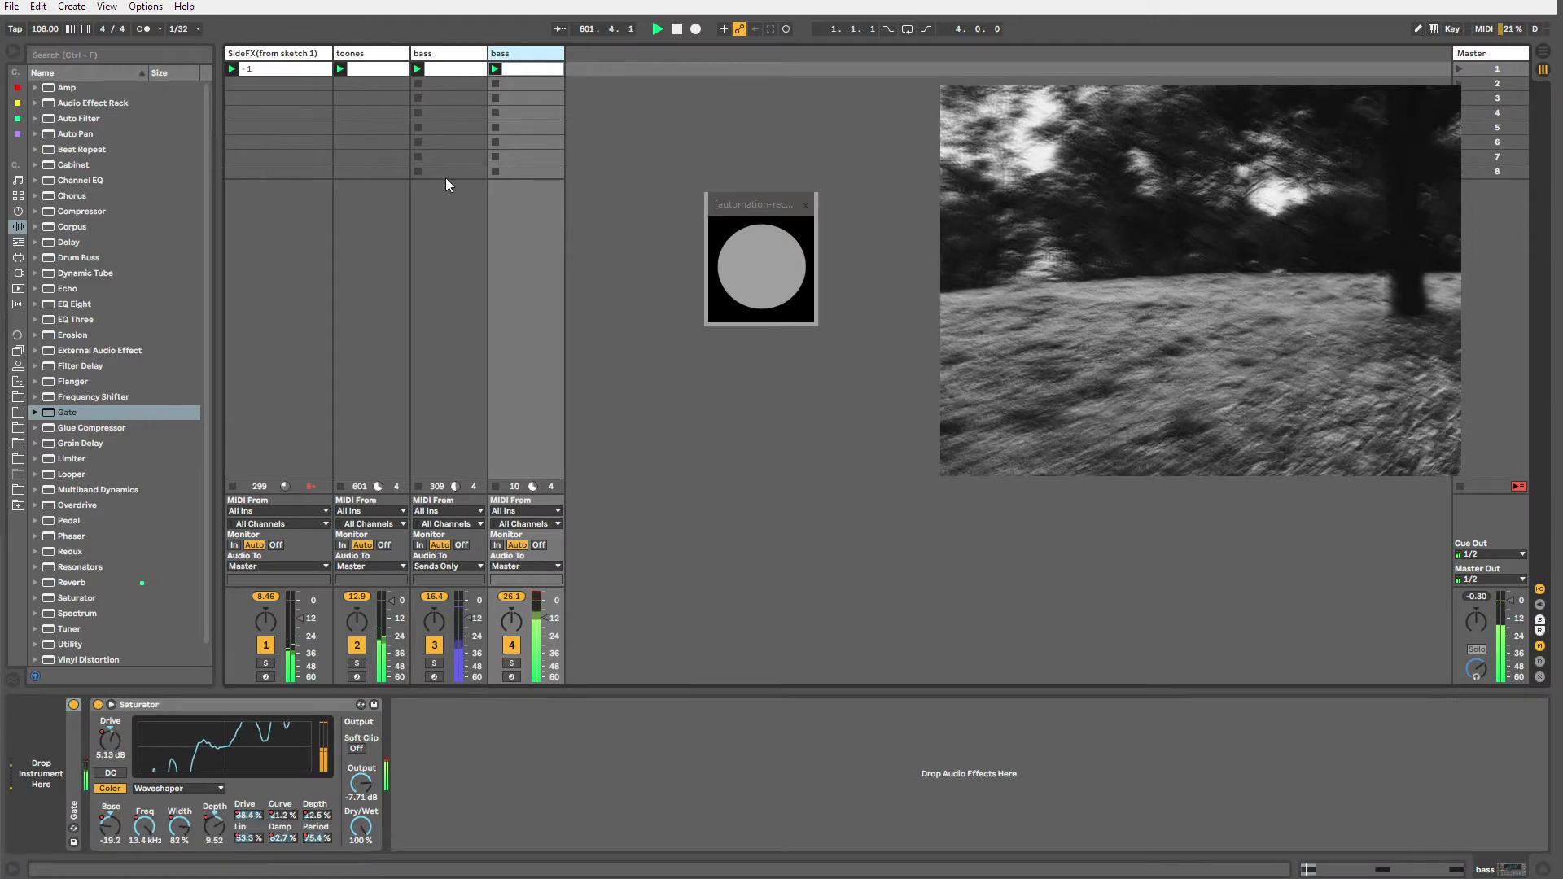
left_click(446, 52)
left_click(502, 53)
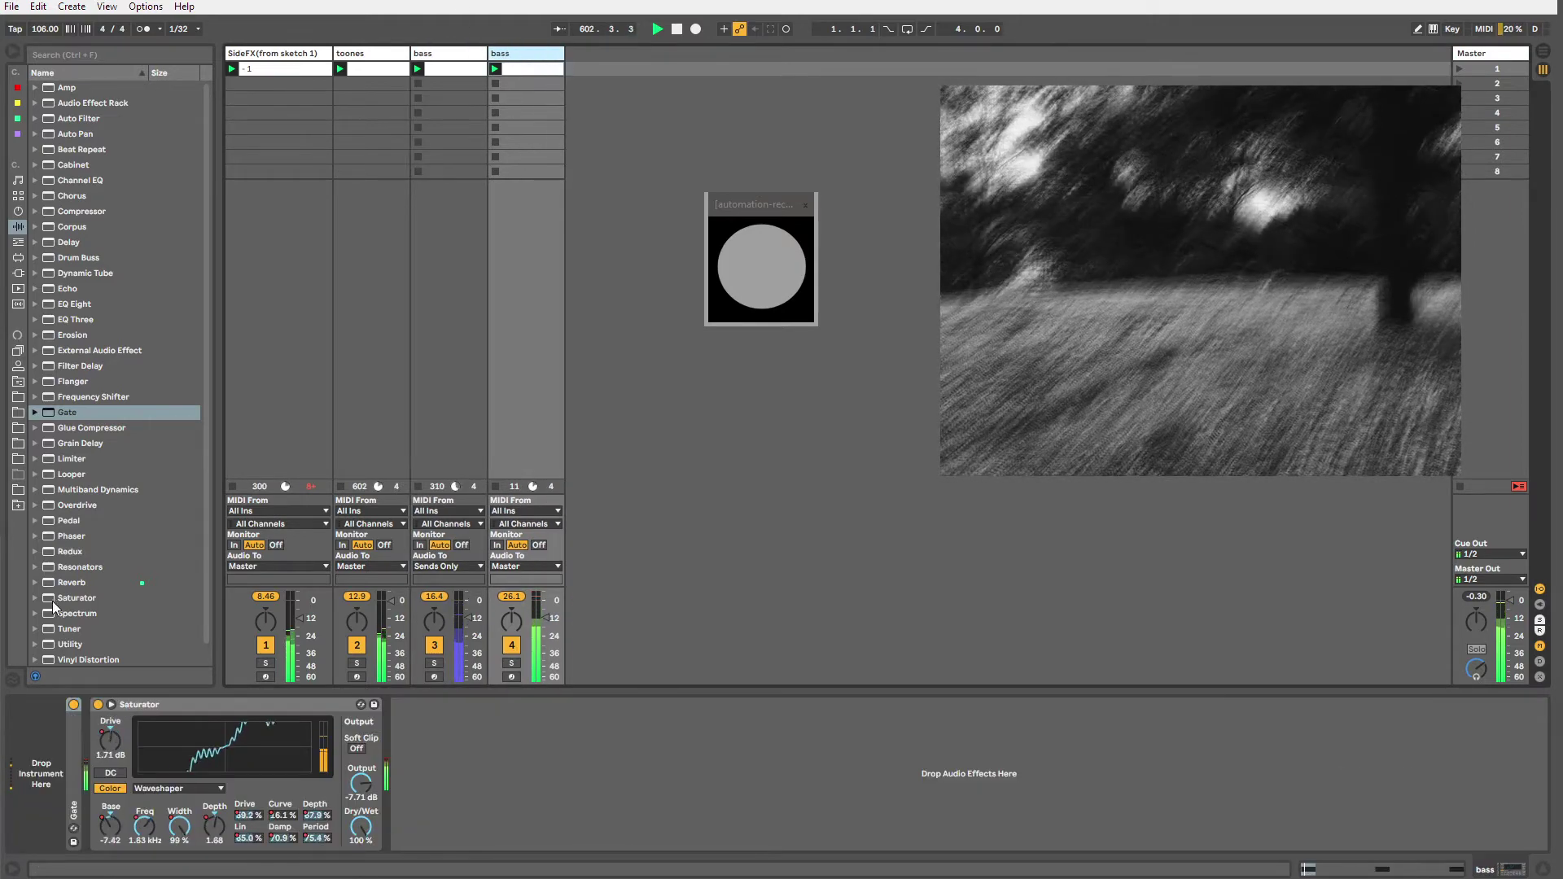
left_click_drag(66, 412, 96, 720)
double_click(105, 705)
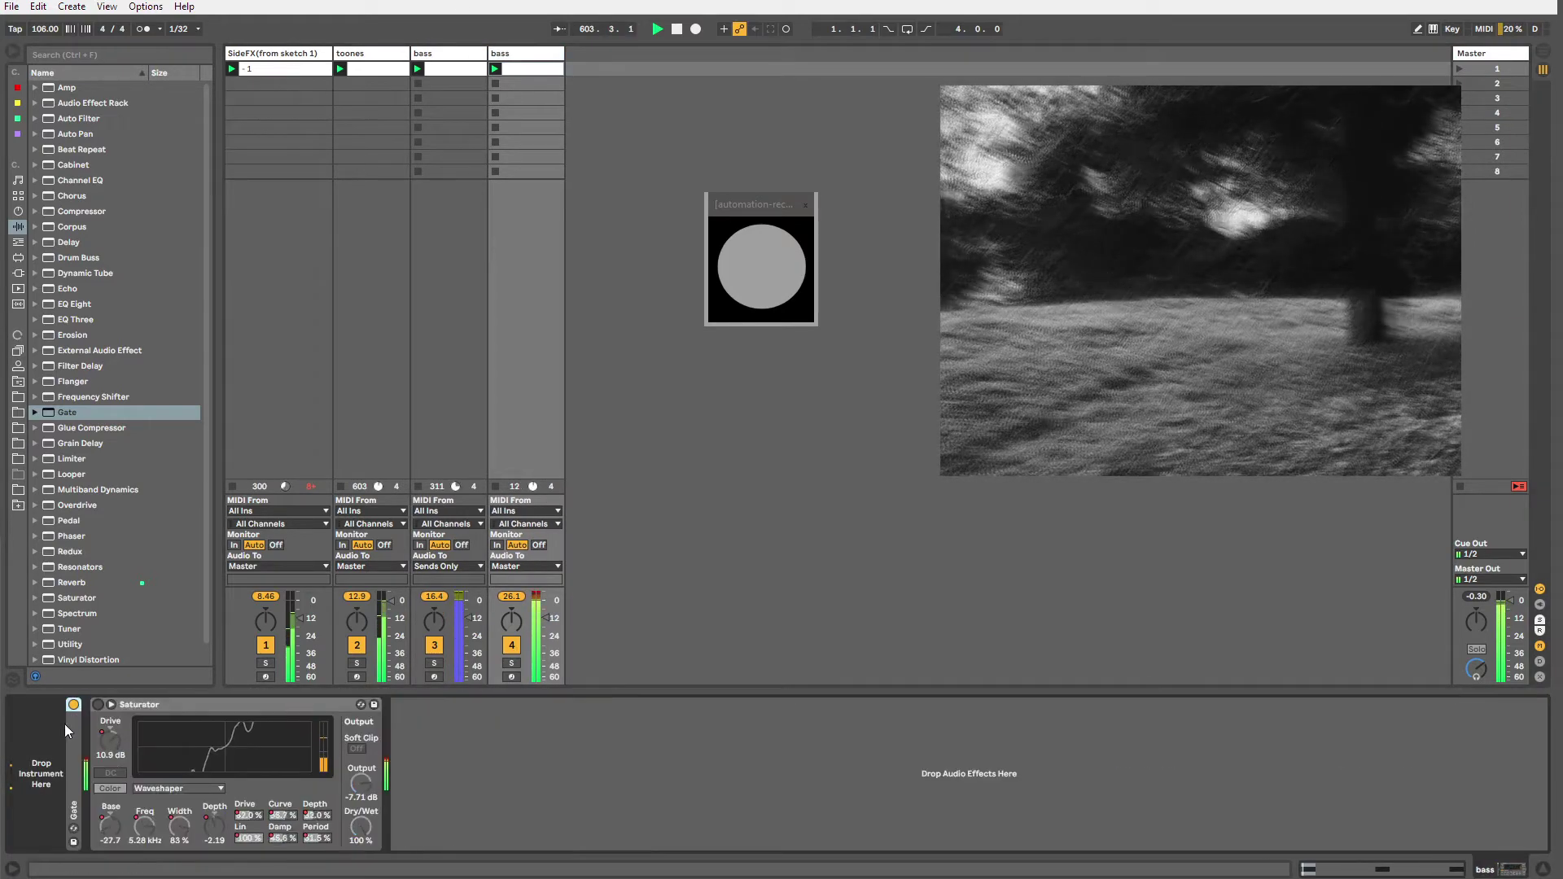
Compare the copied bass track's sound with the Gate's sidechain off and on, and fold the Gate.
double_click(77, 724)
left_click(99, 721)
left_click(112, 702)
double_click(132, 701)
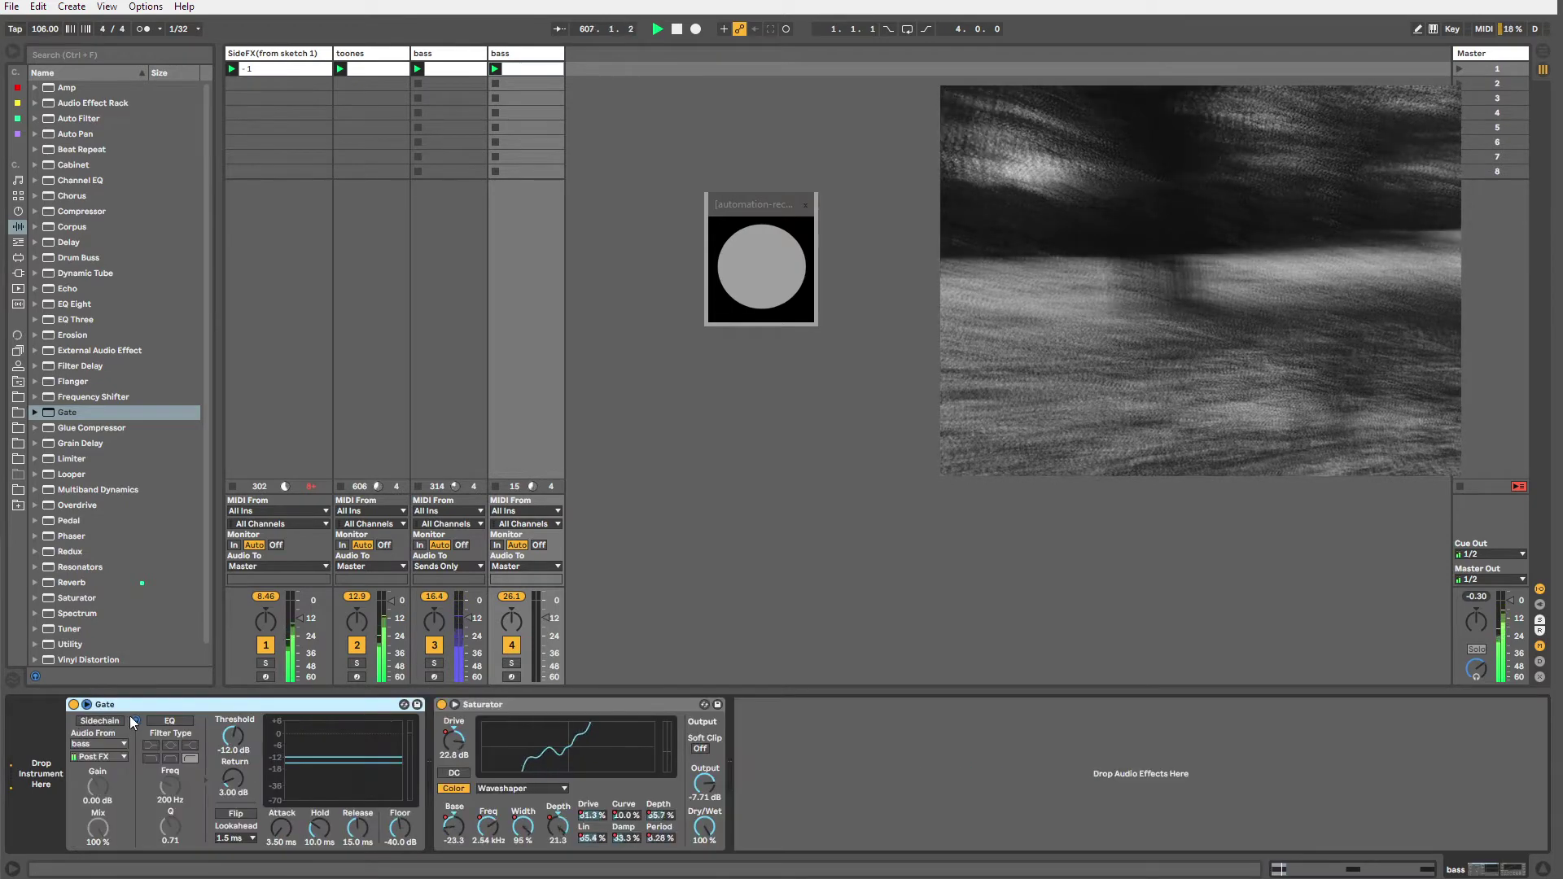
double_click(76, 725)
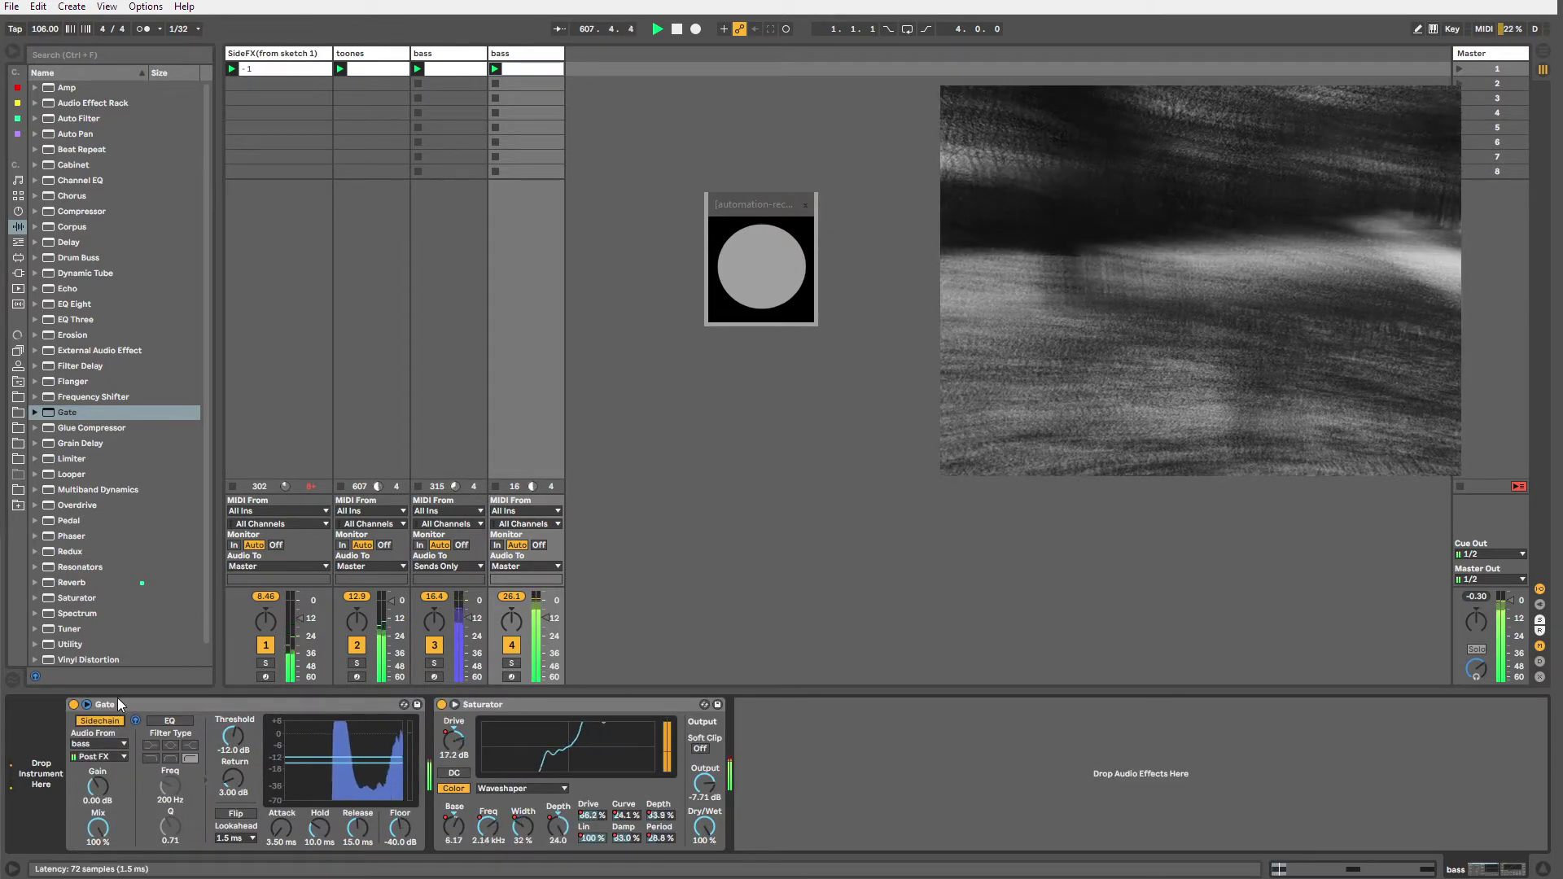
double_click(119, 701)
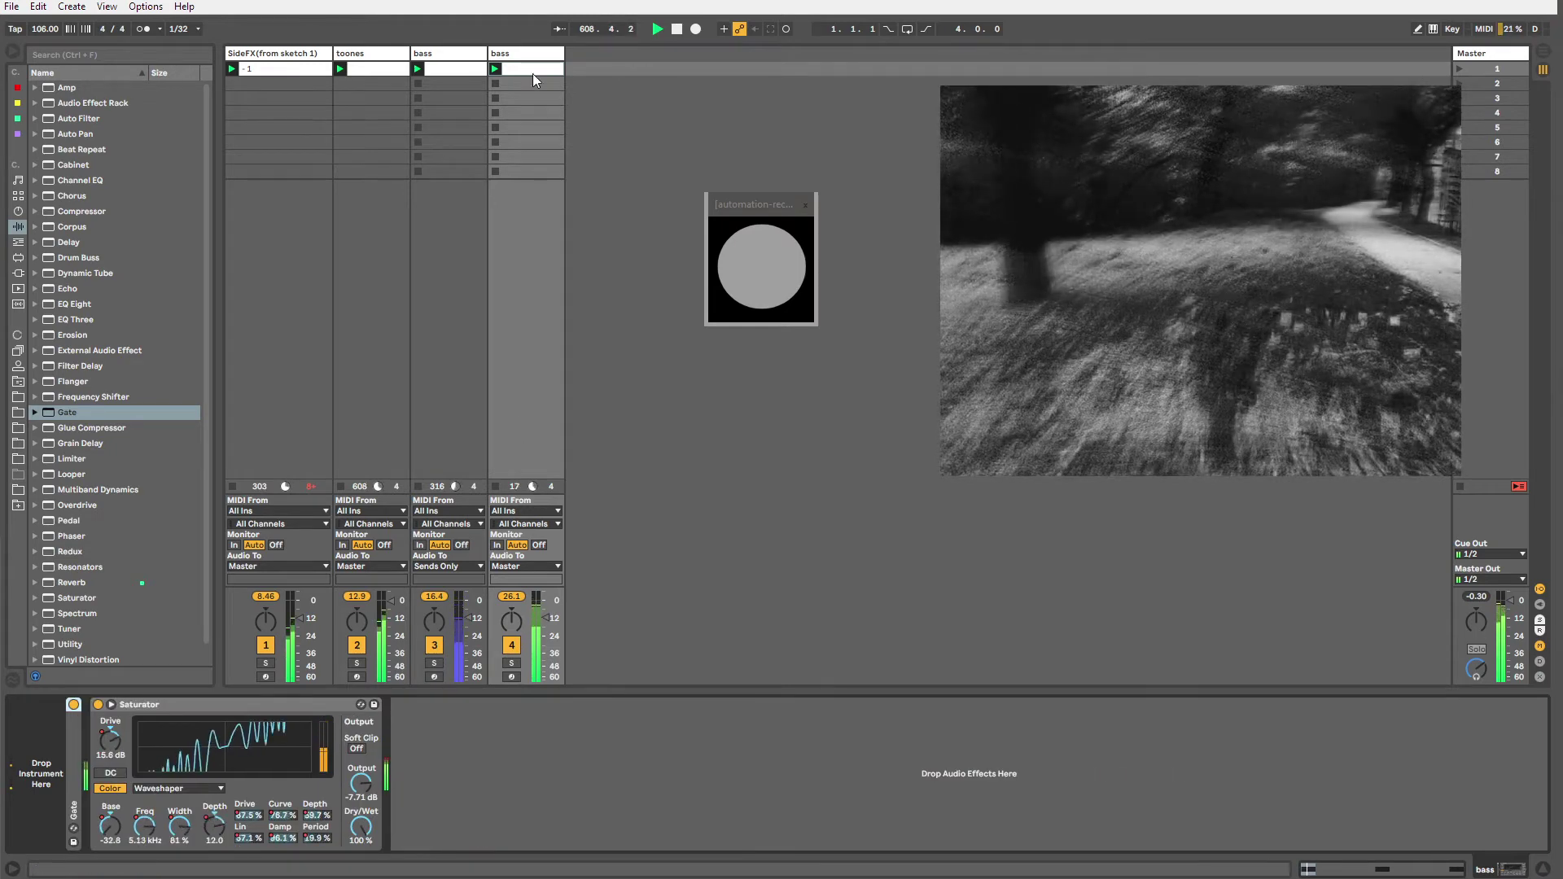
Set the original bass track's second Saturator to Drive -15.4 dB, Base 17.7, Freq 149 Hz, Depth -7.24, Waveshaper Drive 85.2% and Waveshaper Depth 23.4%.
left_click(464, 53)
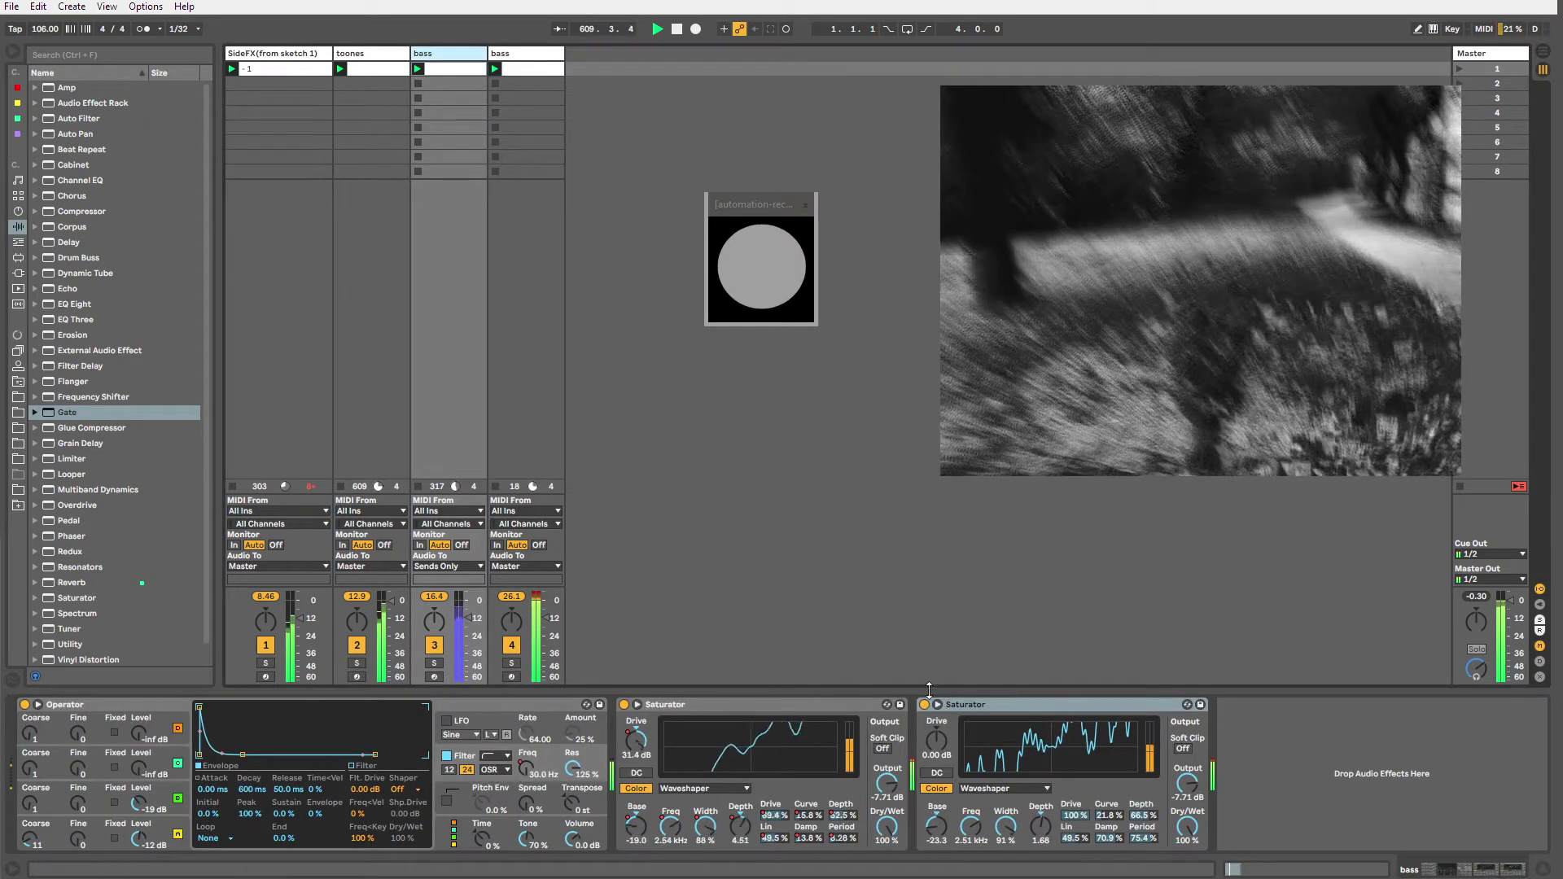
left_click_drag(935, 741, 935, 773)
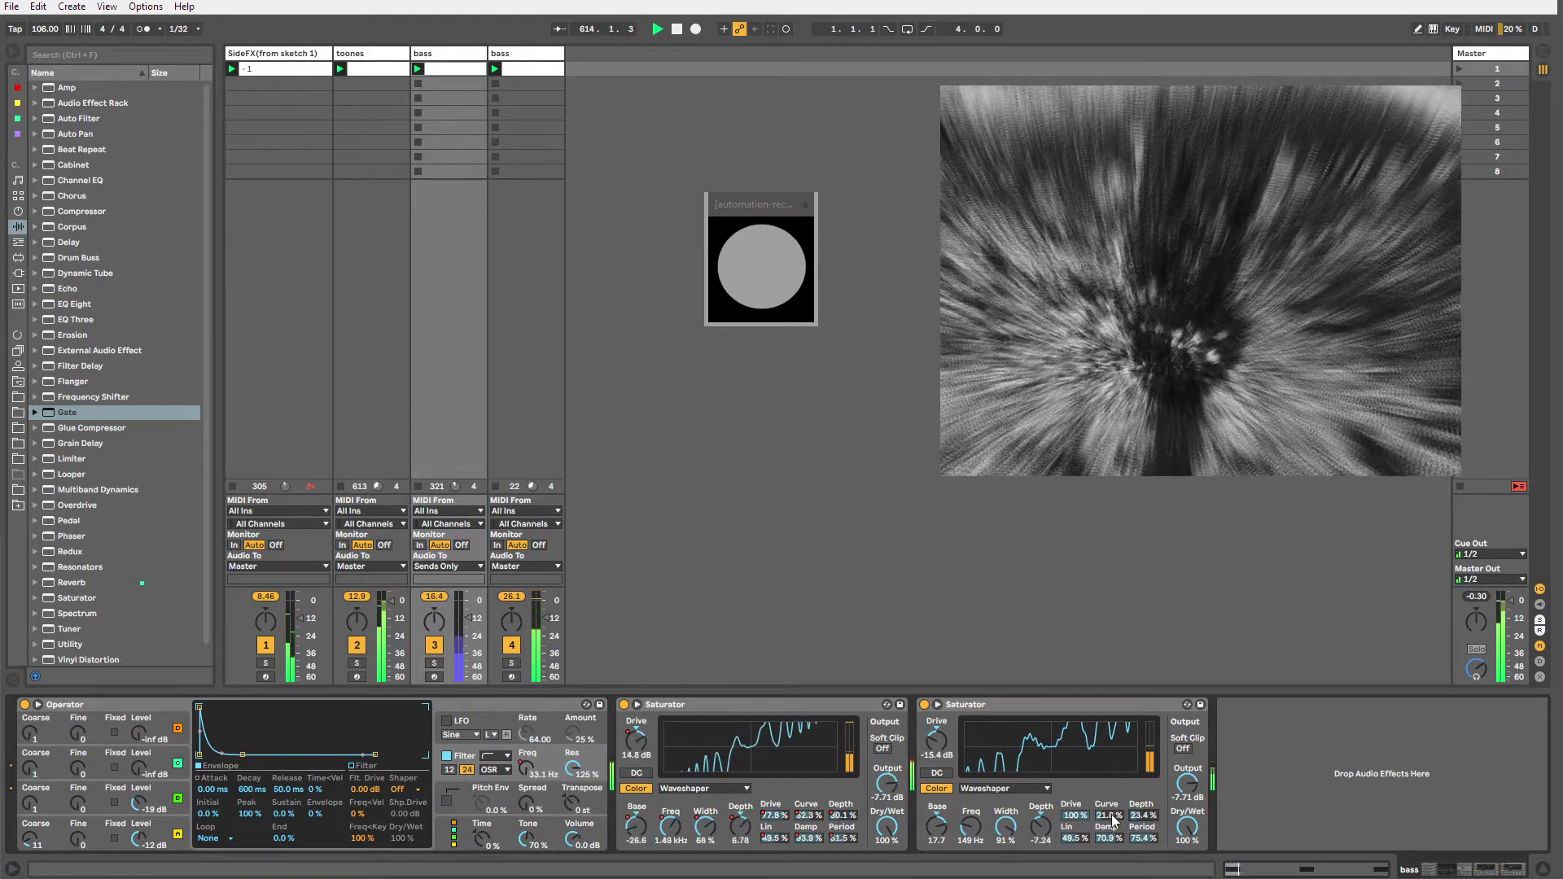
left_click_drag(1114, 820, 1075, 815)
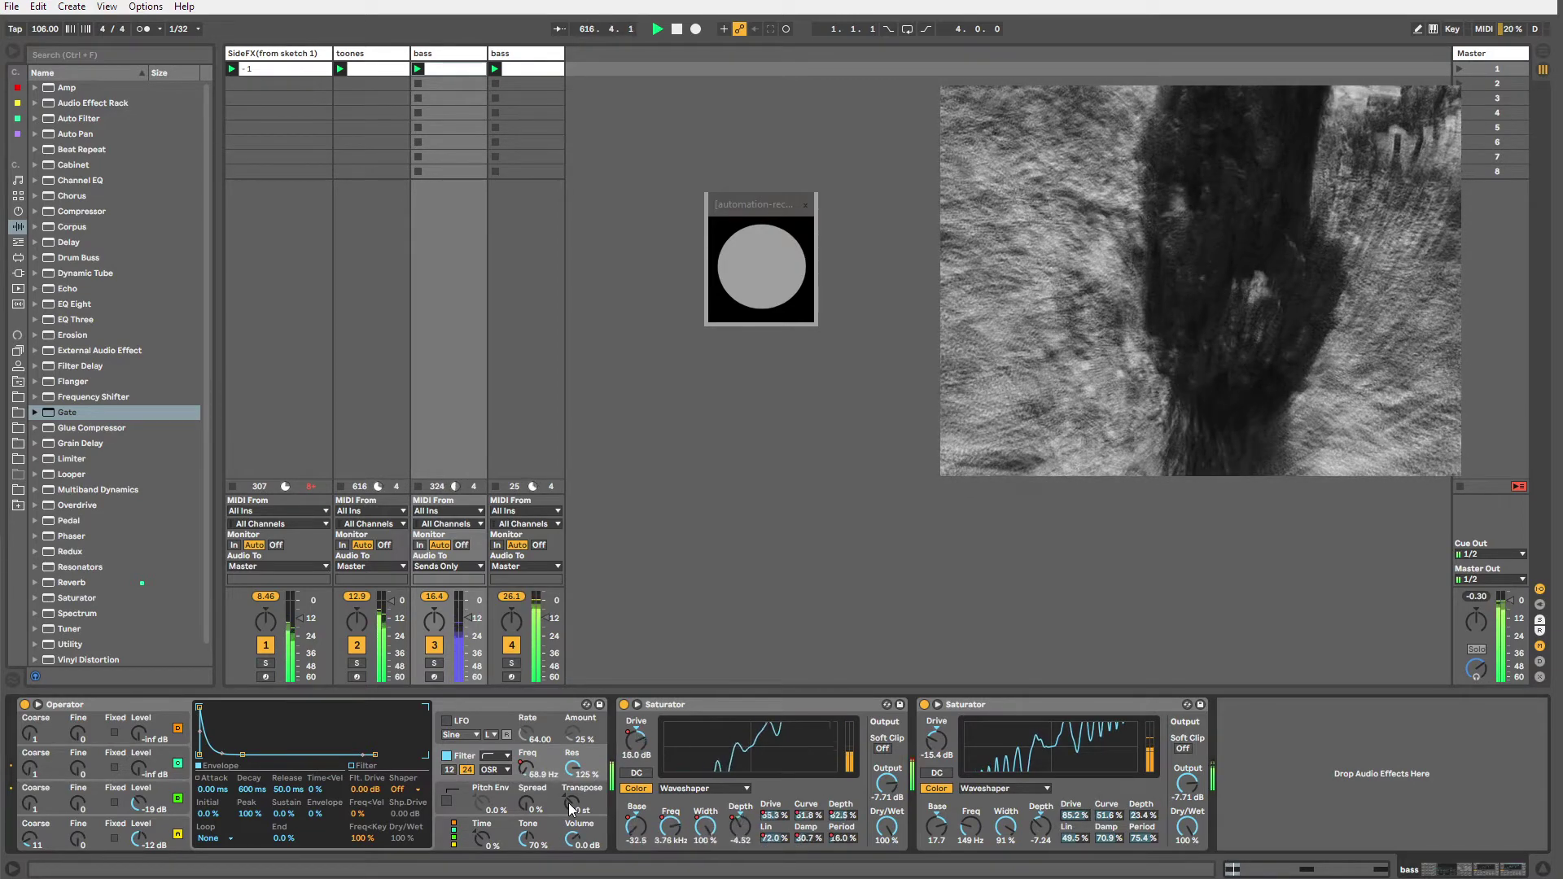
Raise Operator's oscillator B level and set its envelope to Loop with attack 2.41 ms, decay 74.1 ms and sustain -inf dB.
left_click(164, 832)
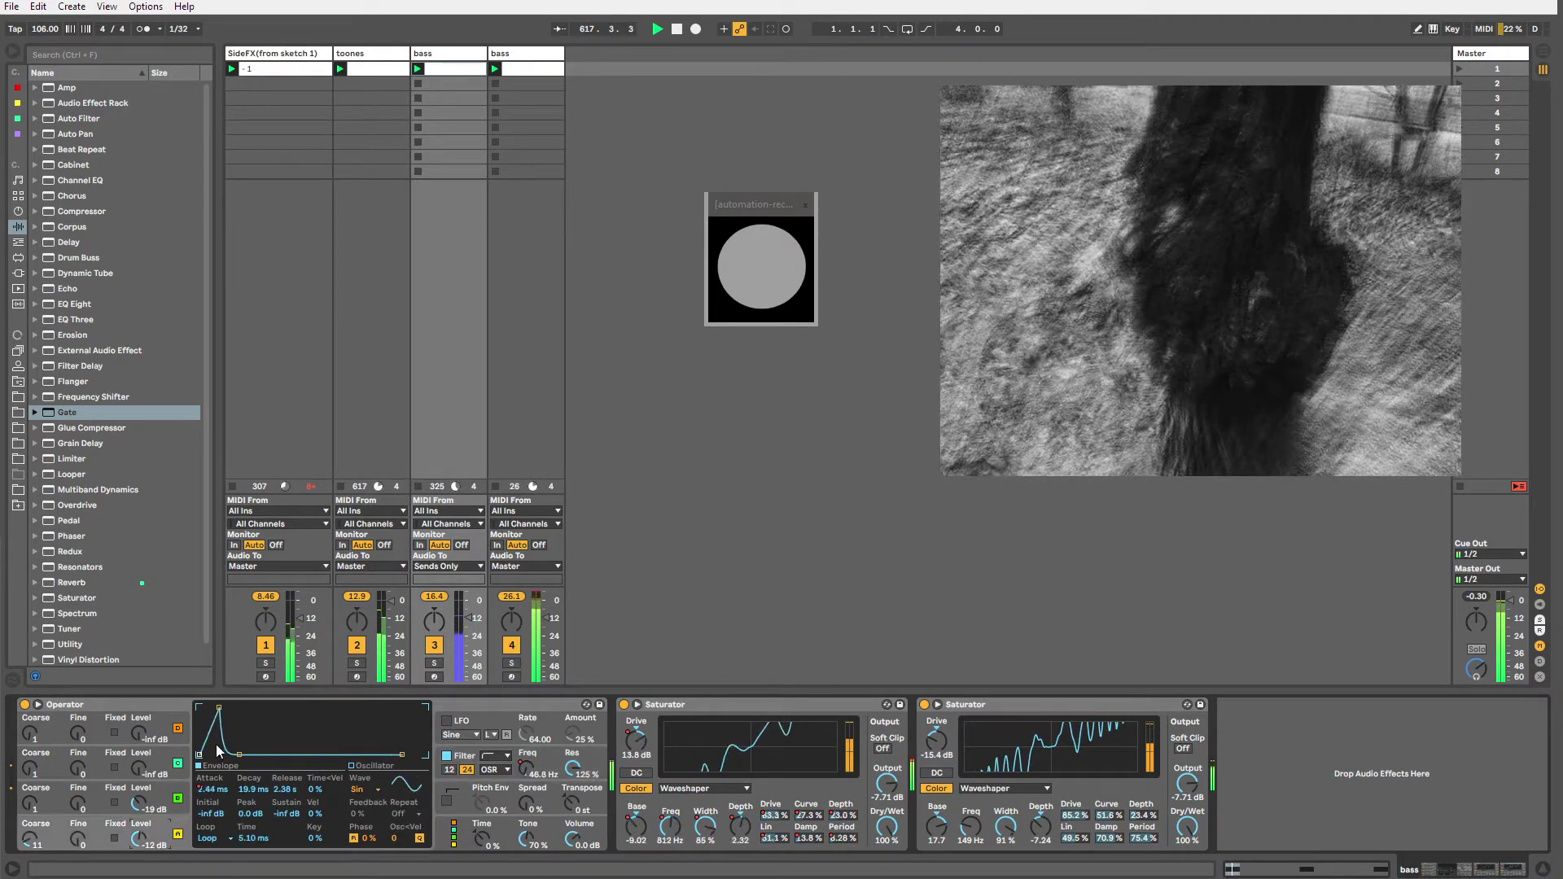
left_click_drag(141, 803, 140, 780)
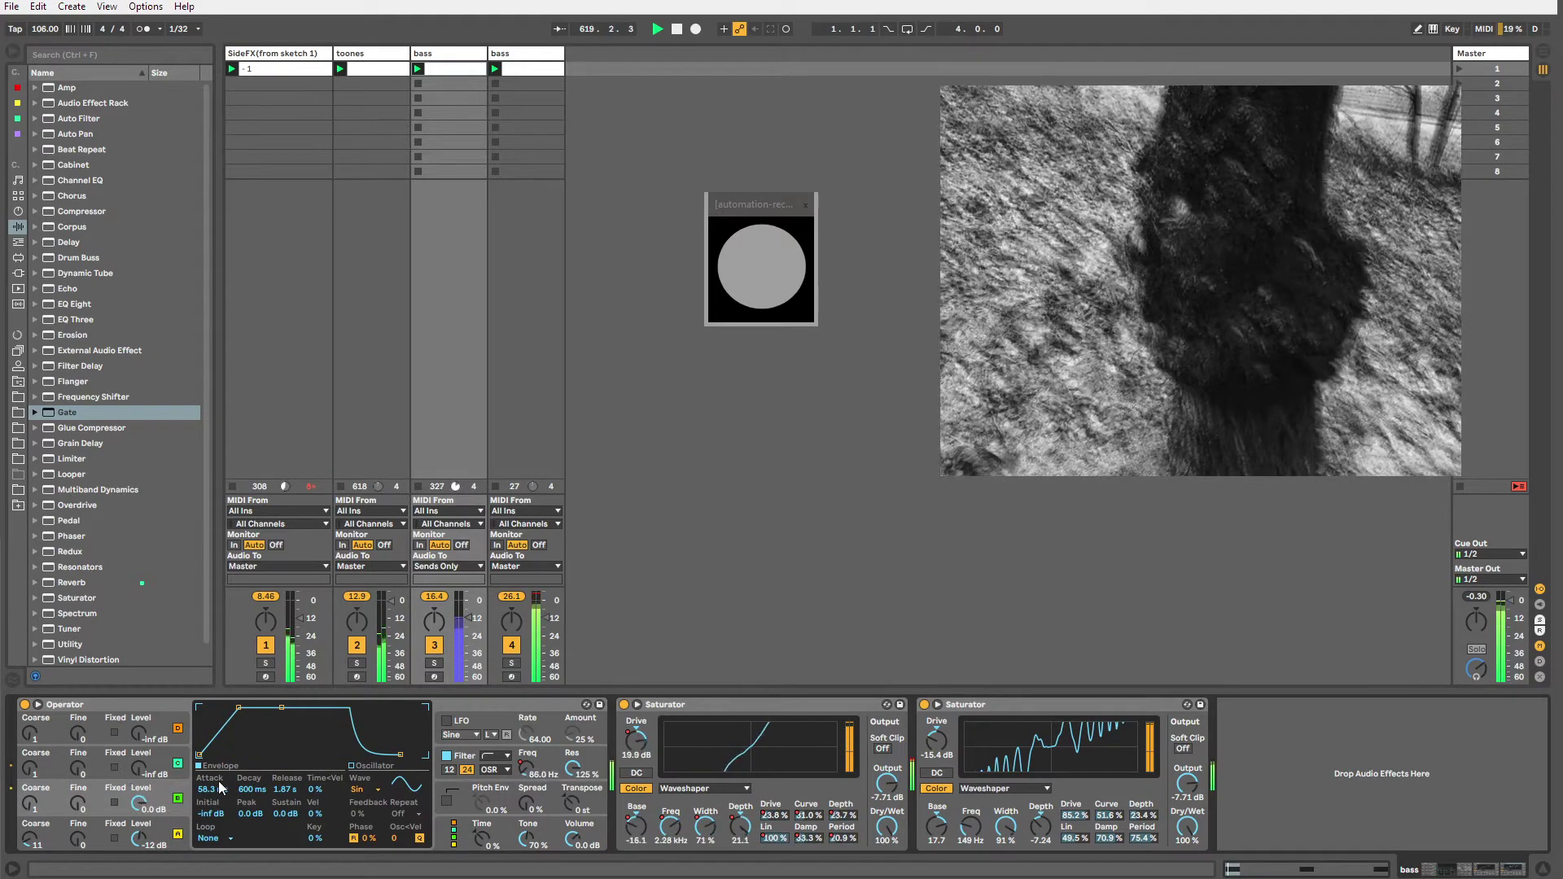
left_click(211, 838)
left_click(210, 854)
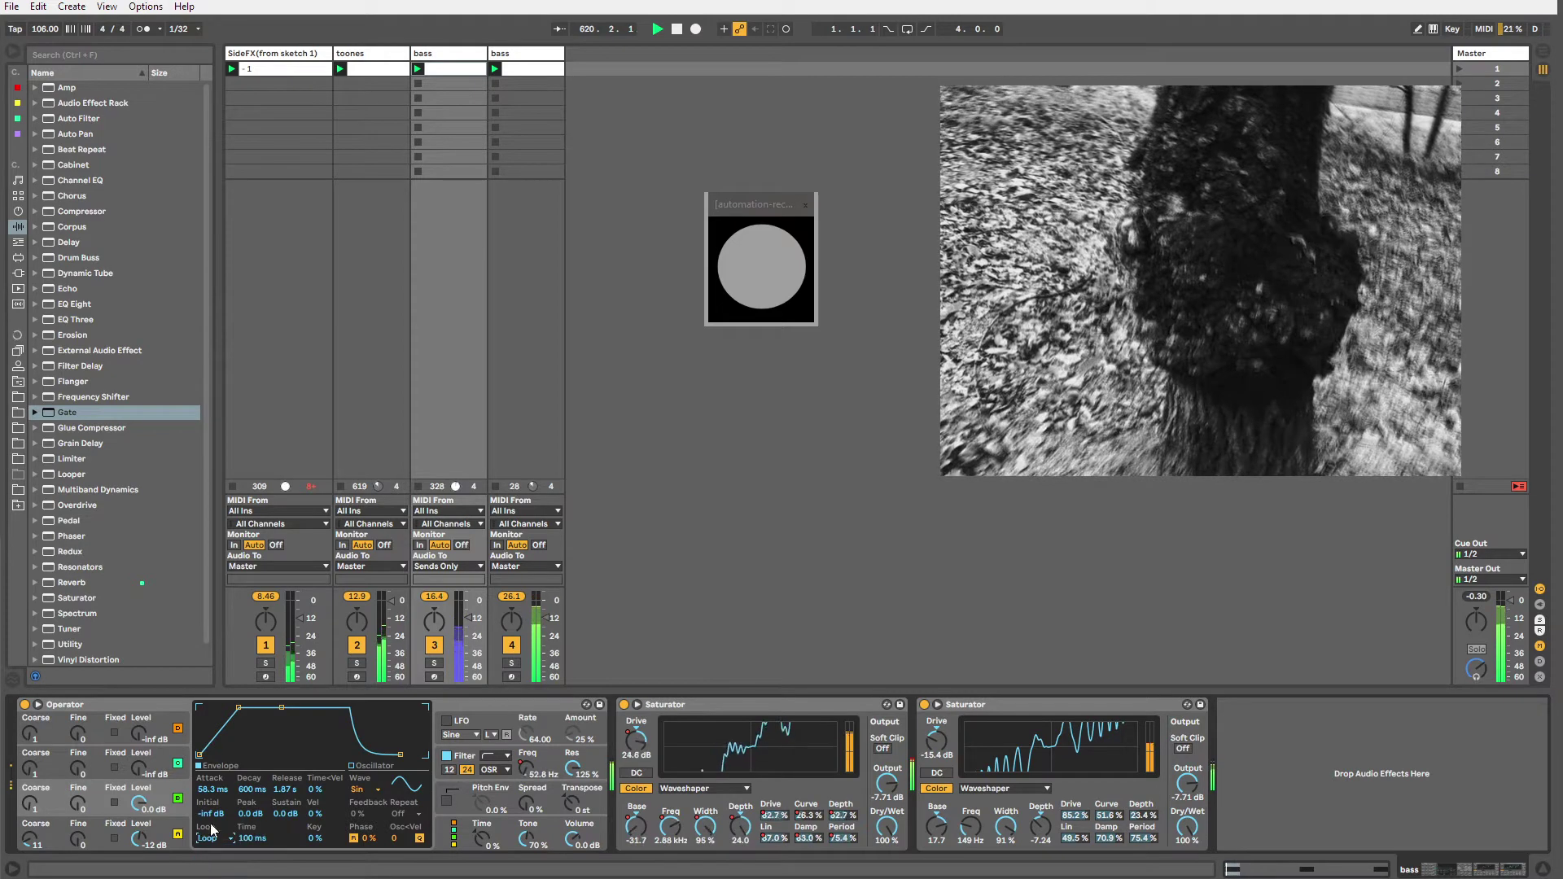
left_click_drag(247, 710, 239, 759)
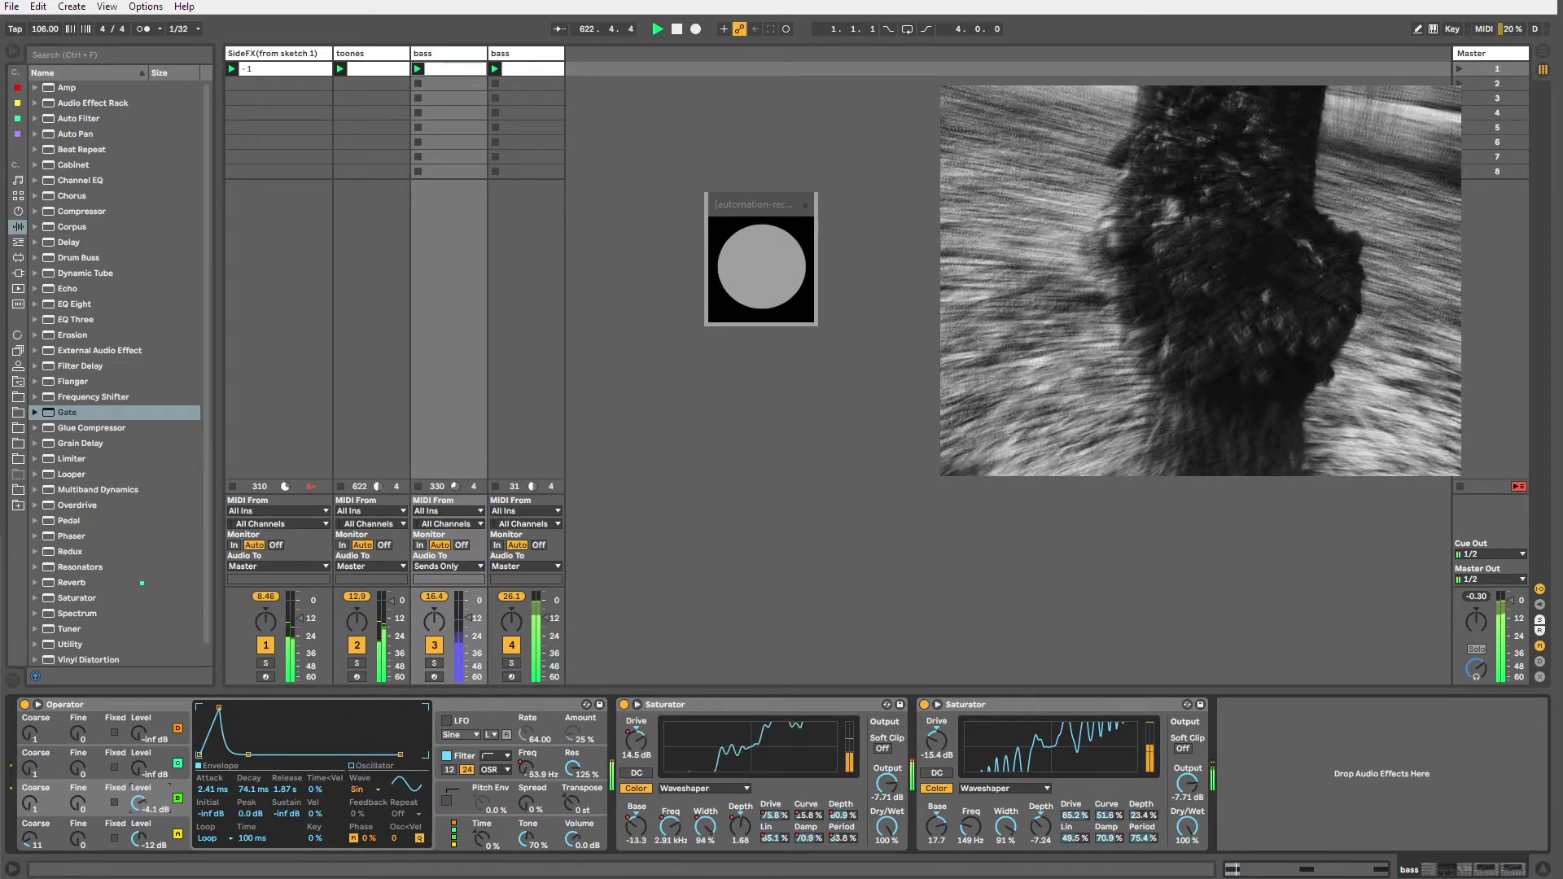
Bypass the original bass track's second Saturator, and add a Reverb to the copied bass track with Decay Time 1.34 s and Dry/Wet 25%.
left_click(924, 705)
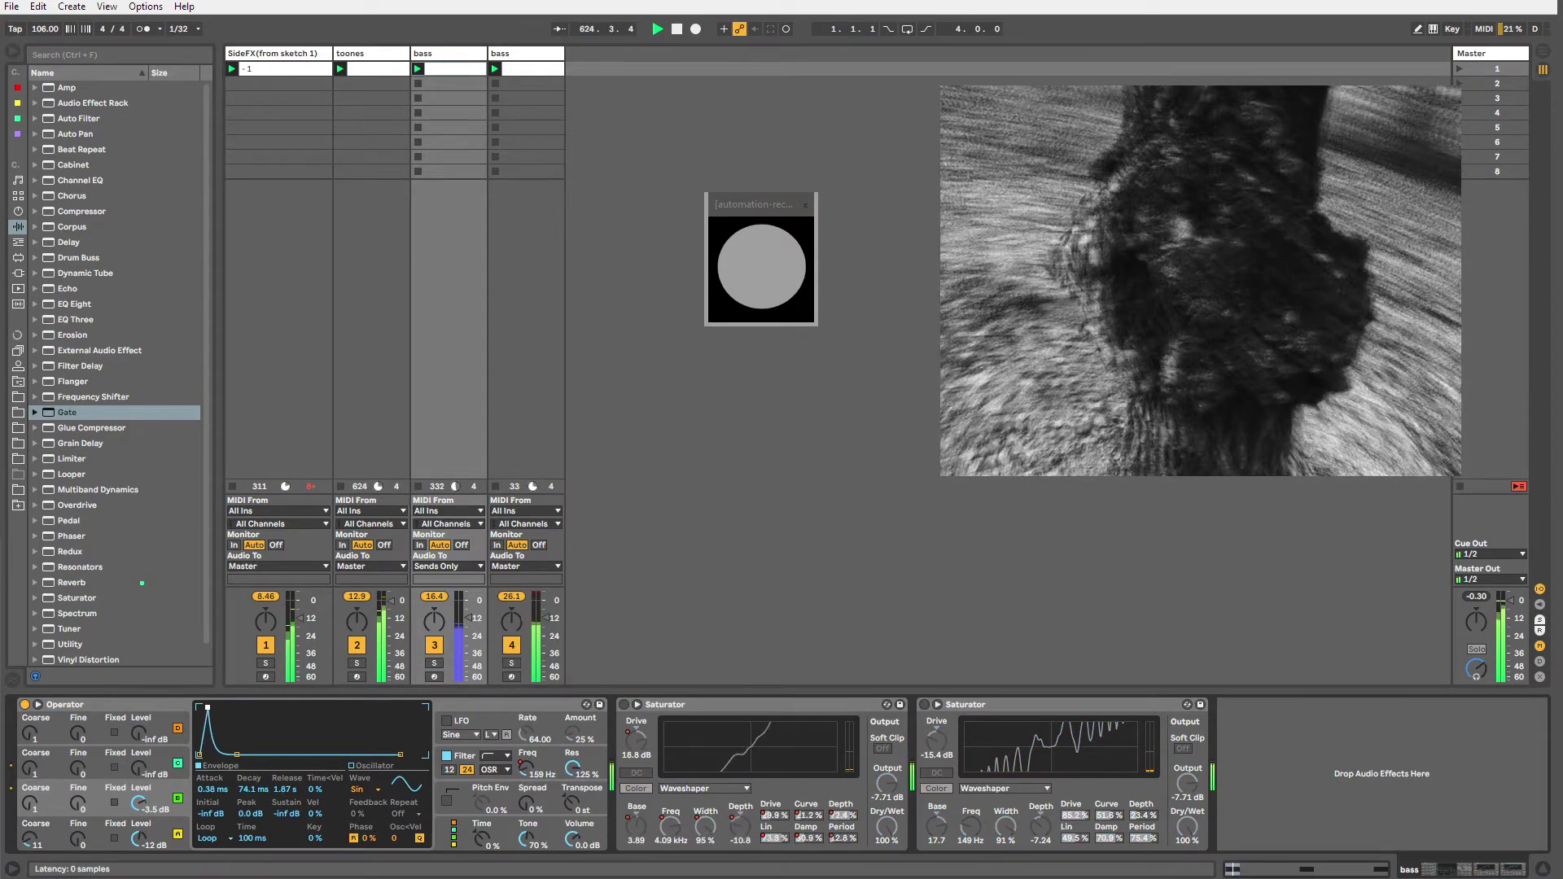
left_click(513, 59)
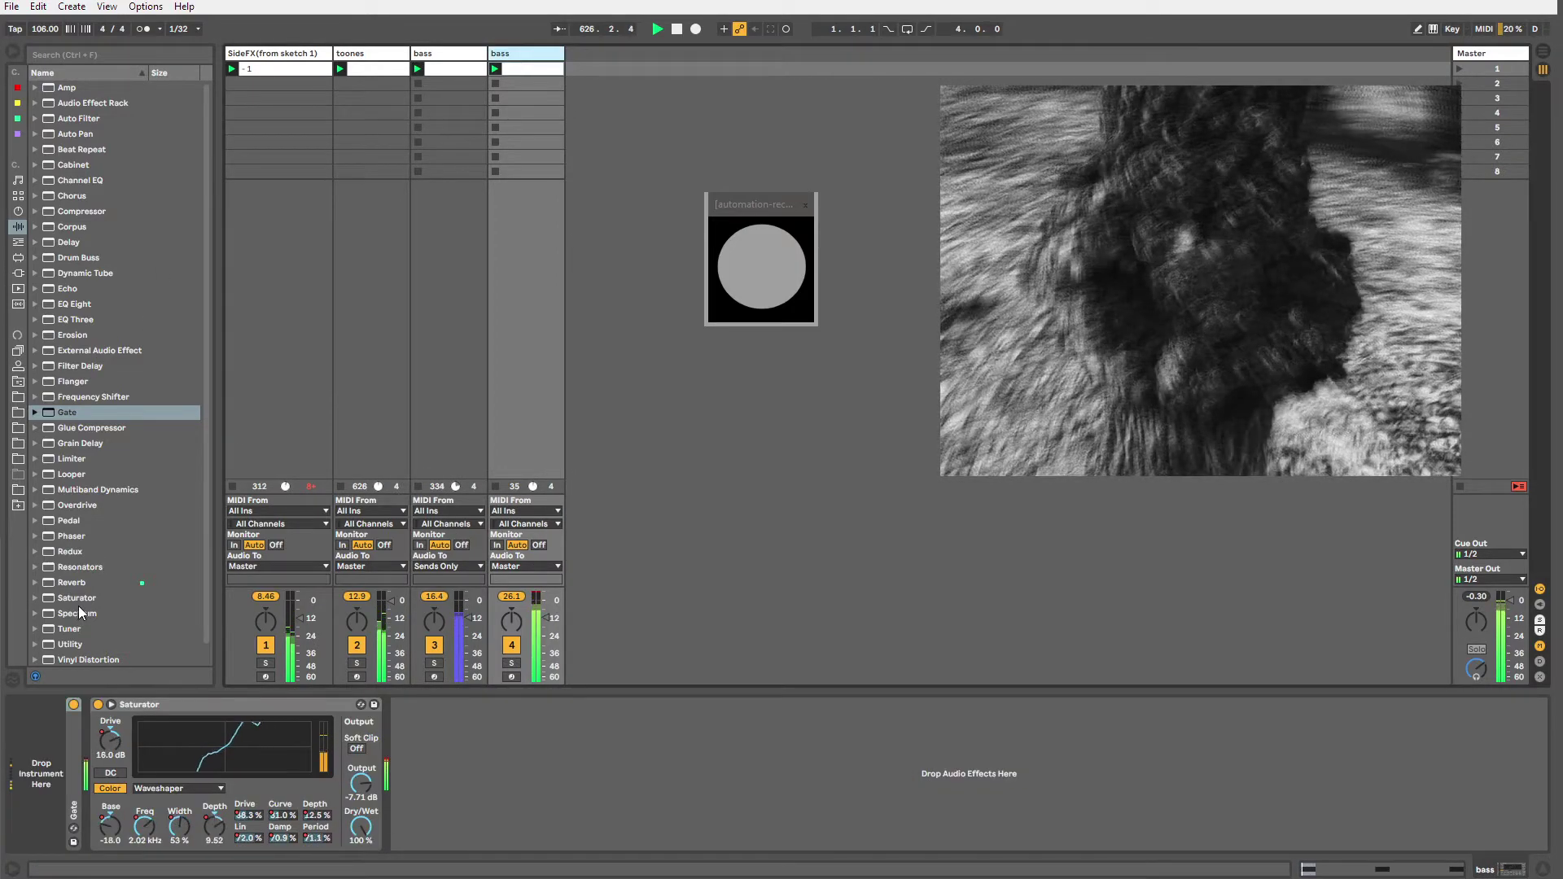
double_click(71, 582)
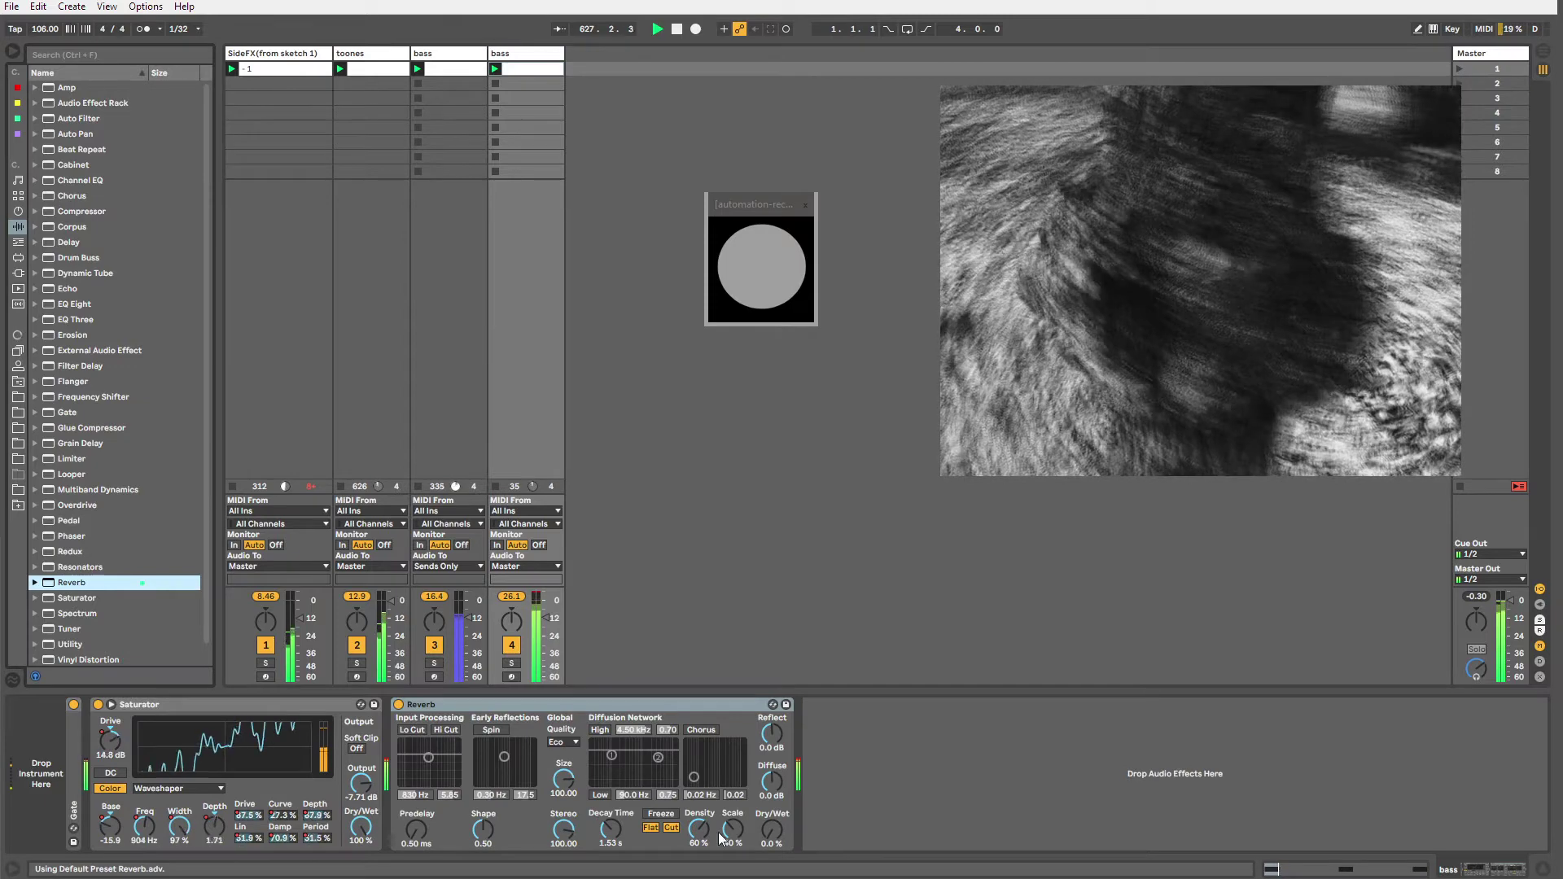
left_click_drag(778, 846, 772, 830)
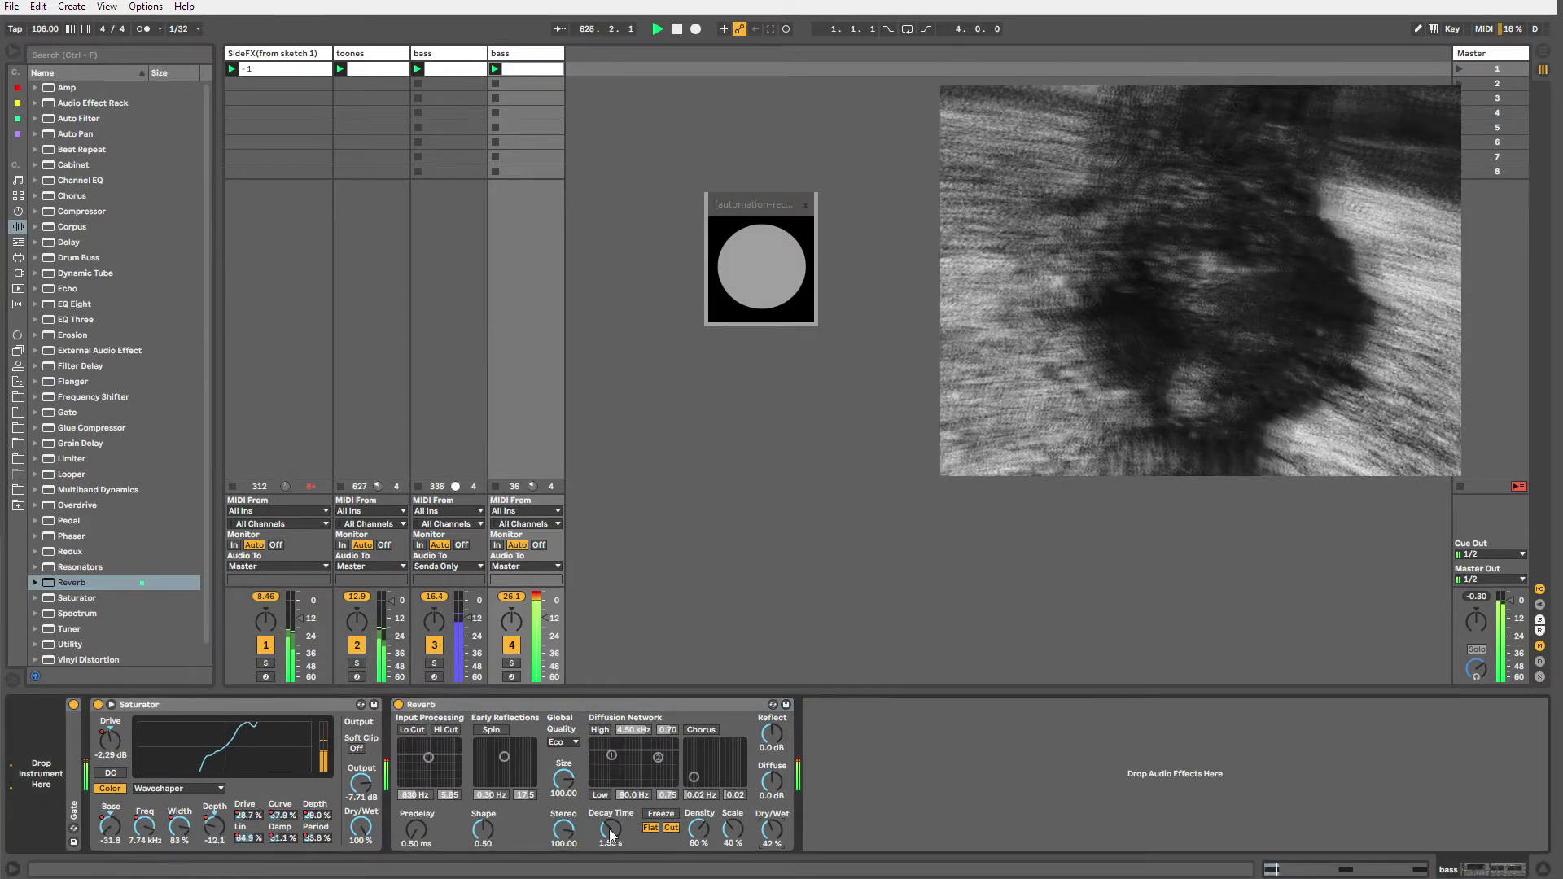
left_click_drag(611, 830, 611, 850)
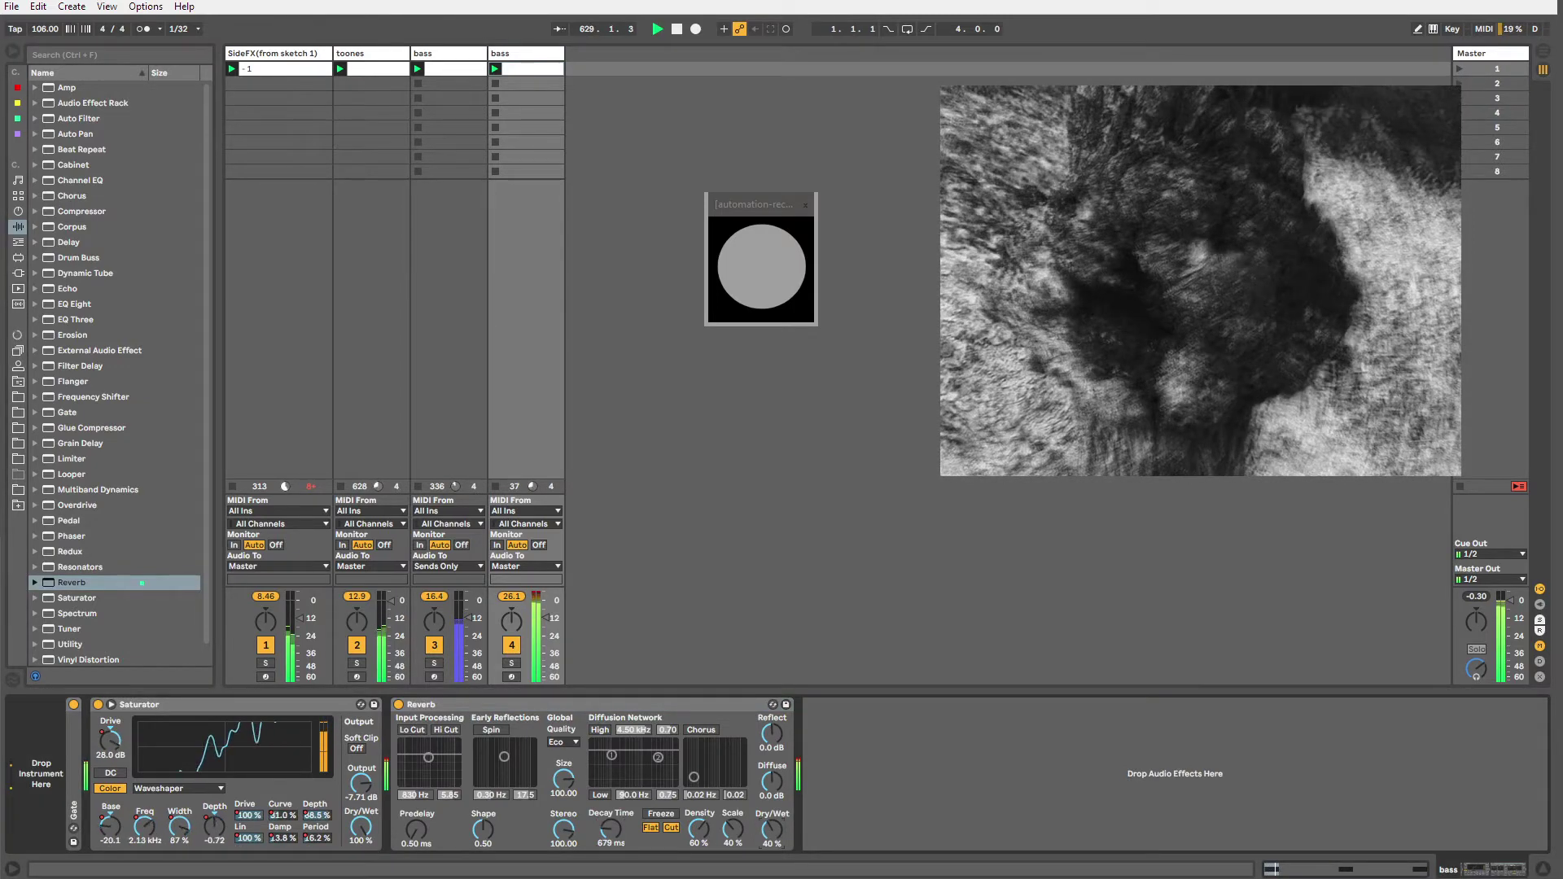
left_click_drag(618, 842, 618, 826)
left_click_drag(772, 835, 771, 843)
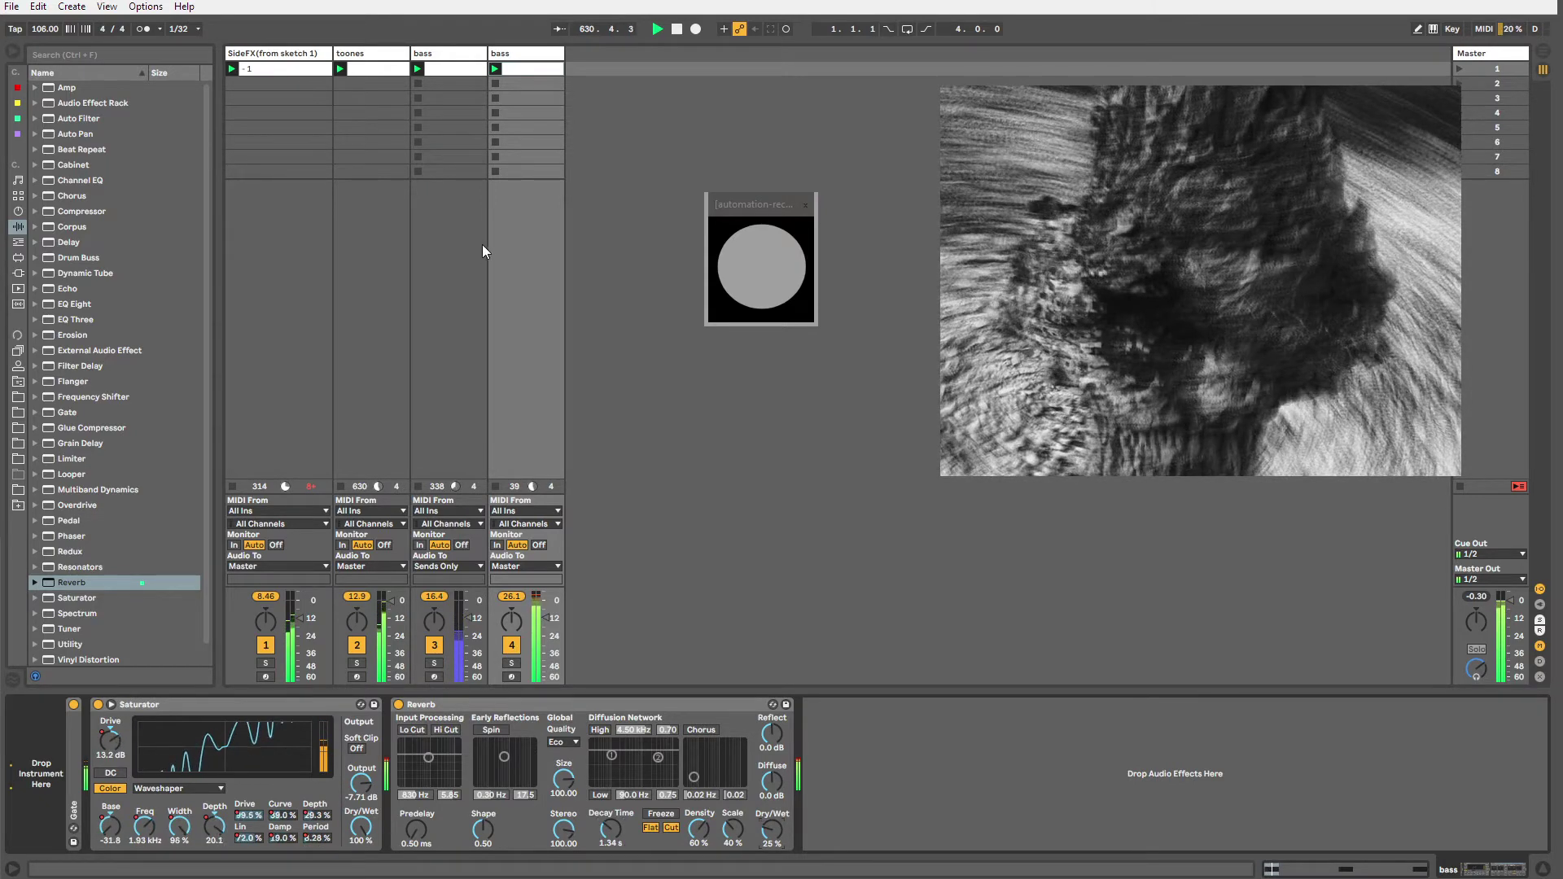
Insert a new MIDI track after the copied bass track and load Operator onto it.
left_click(535, 61)
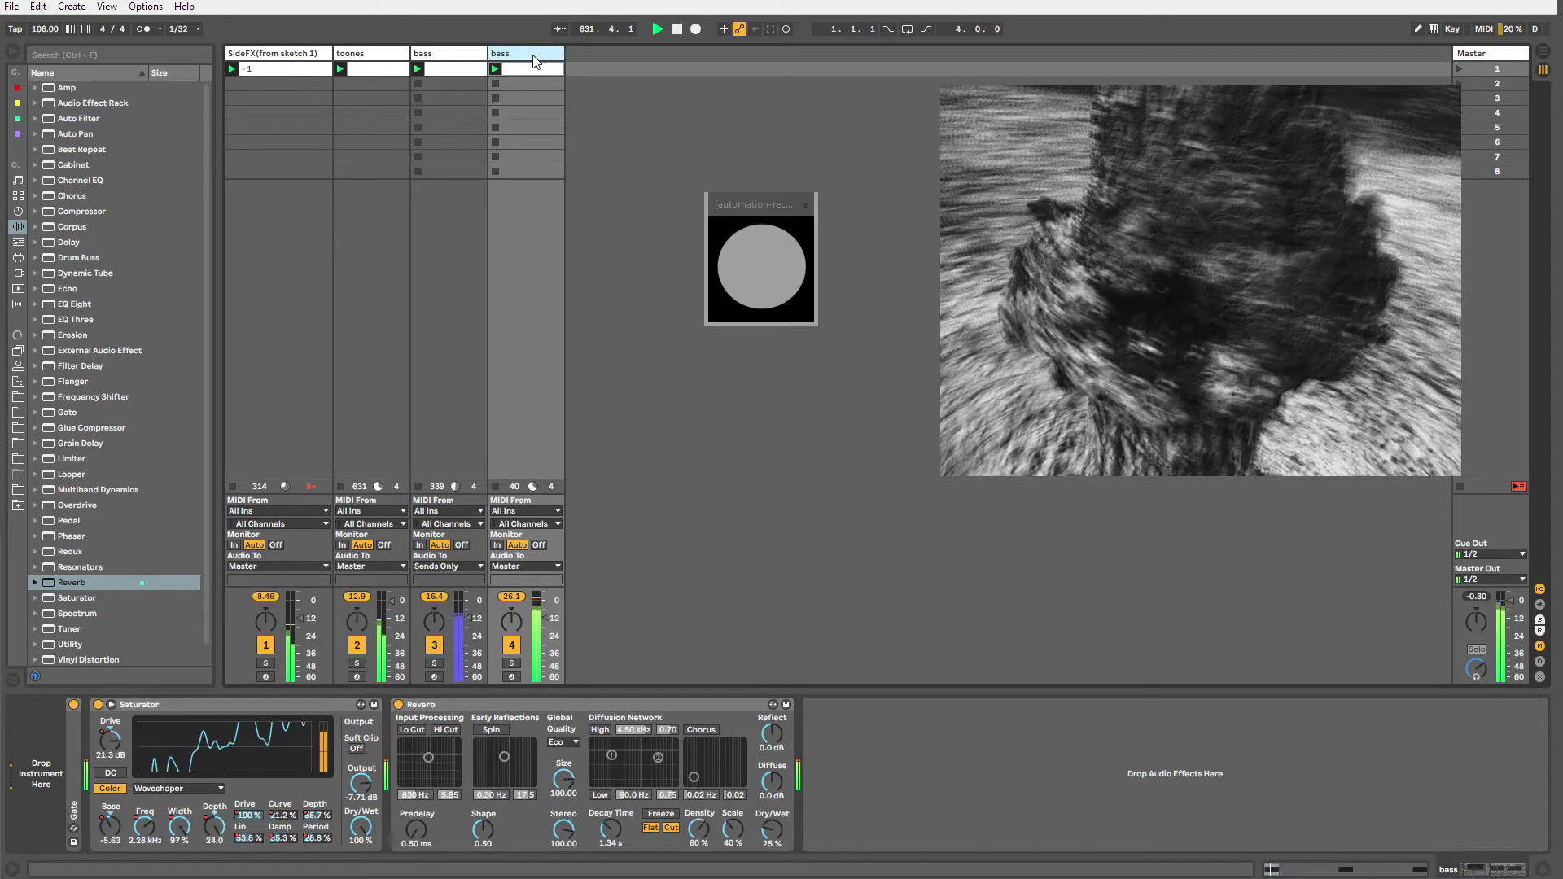
key("ctrl+shift+t")
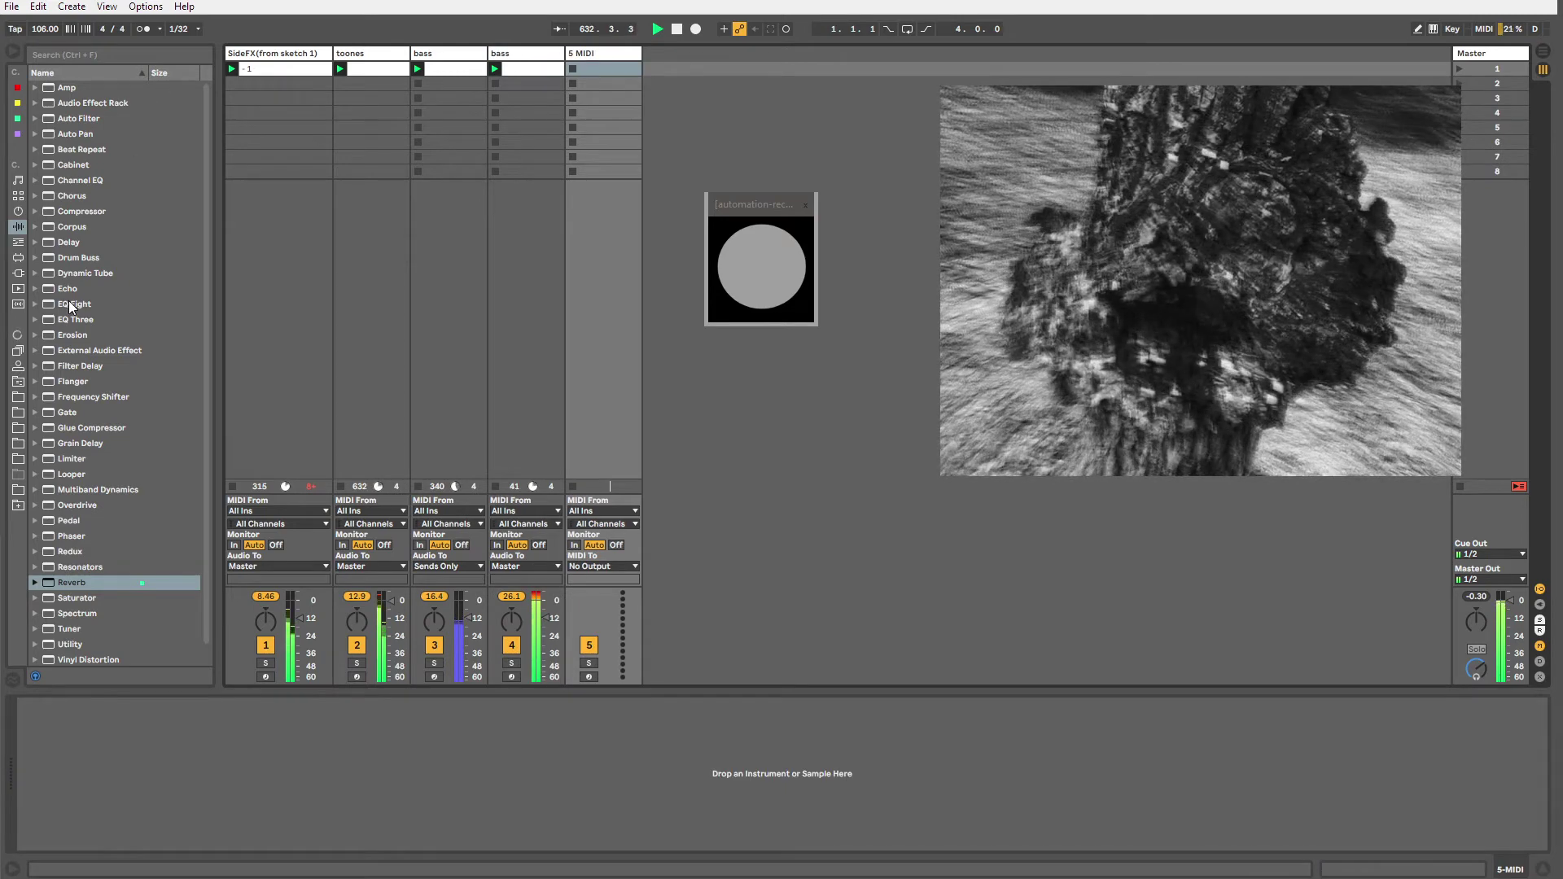
left_click(14, 210)
left_click(65, 194)
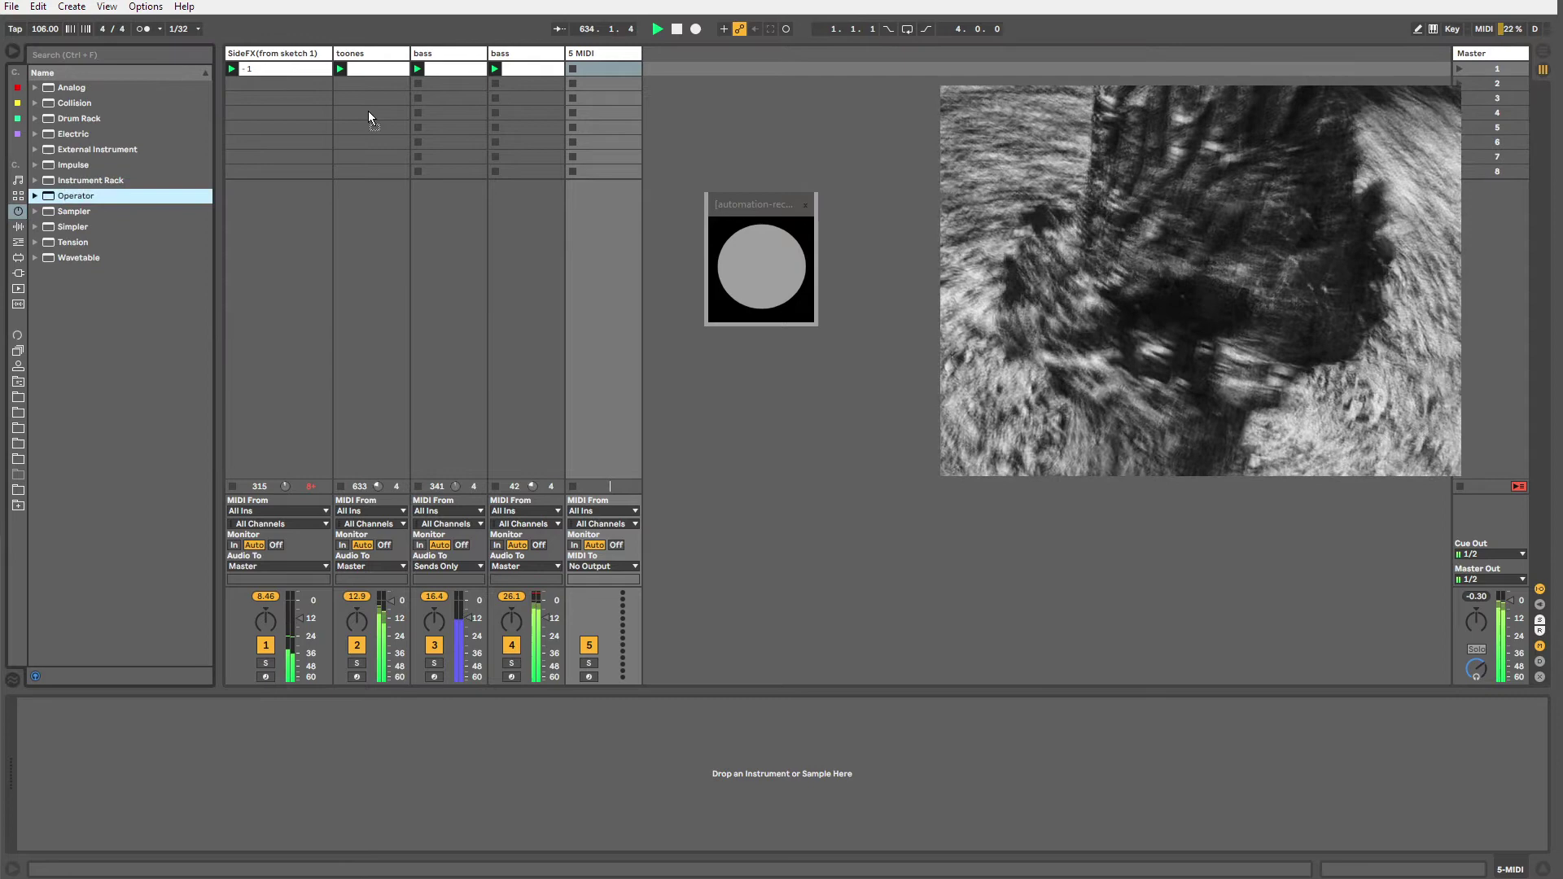
Create an empty one-bar clip in the new Operator track's first slot and launch it.
double_click(598, 71)
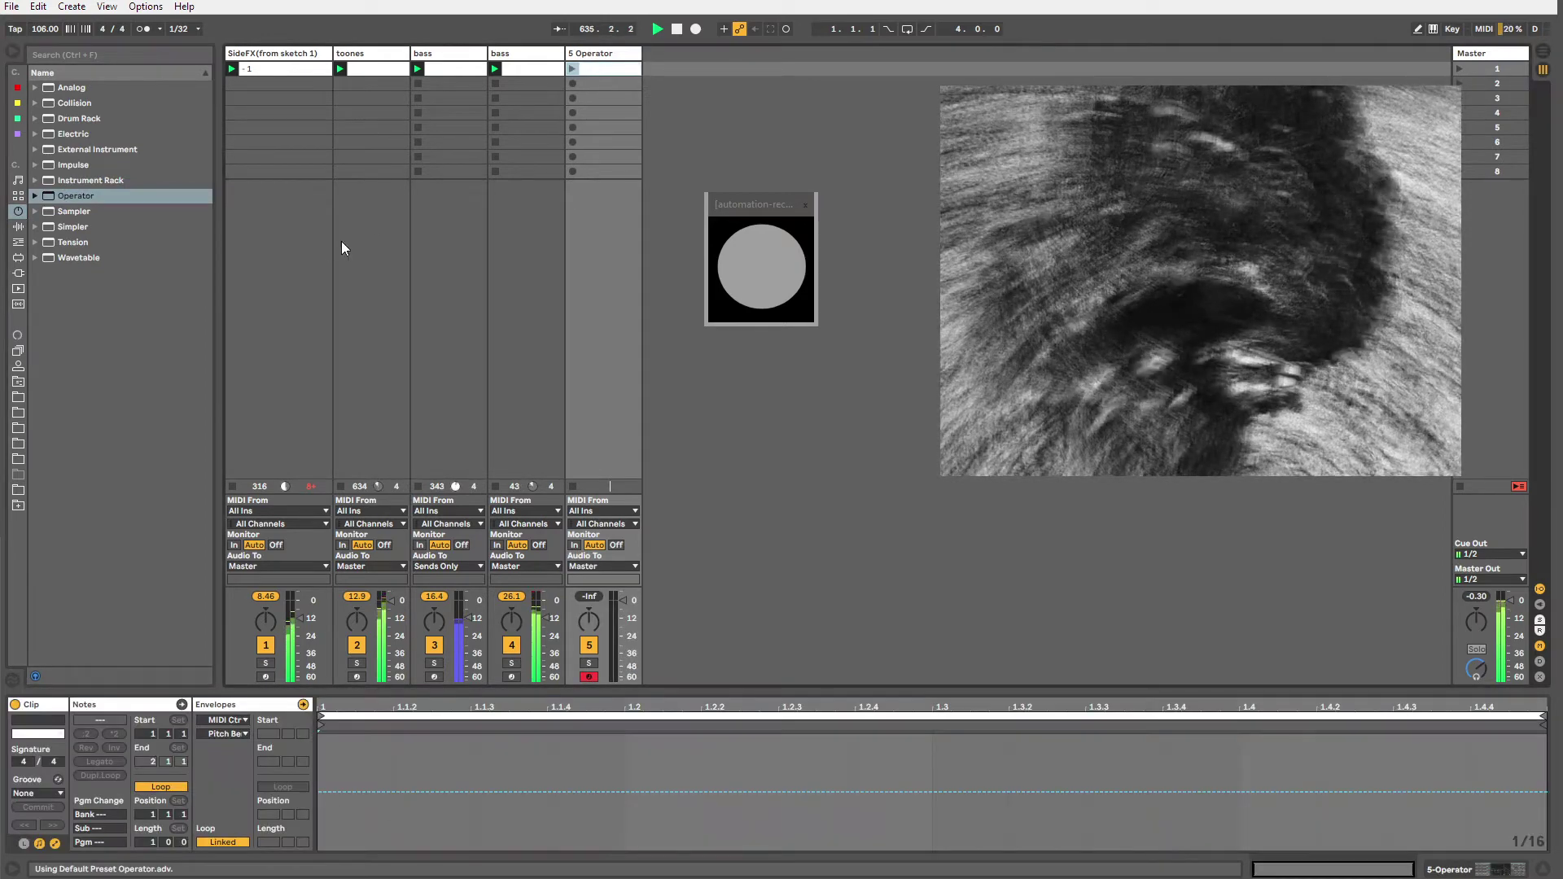
double_click(622, 53)
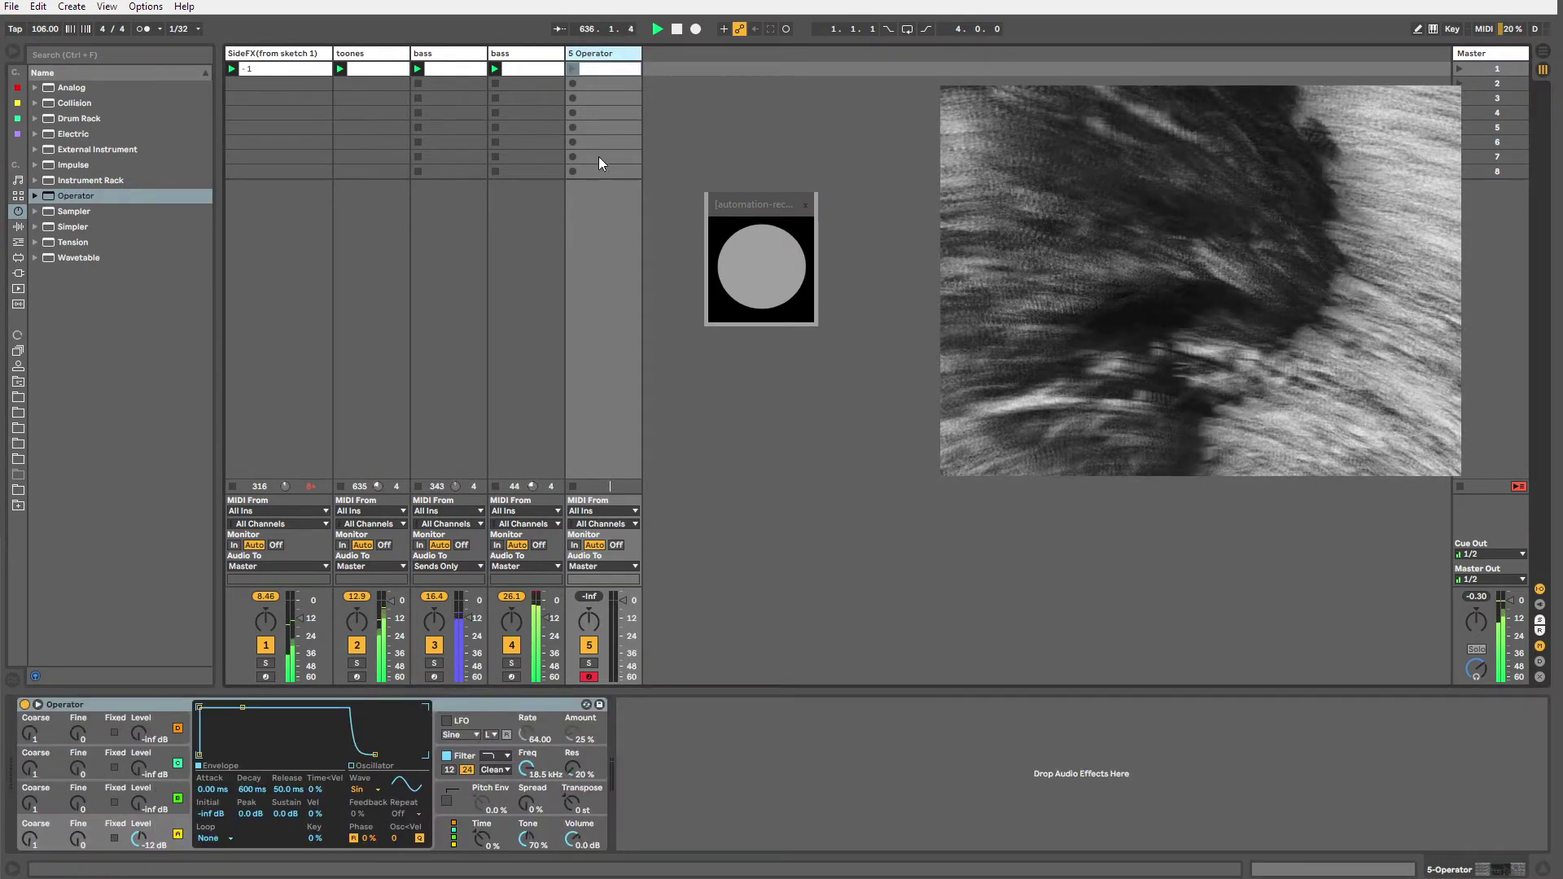
left_click(572, 68)
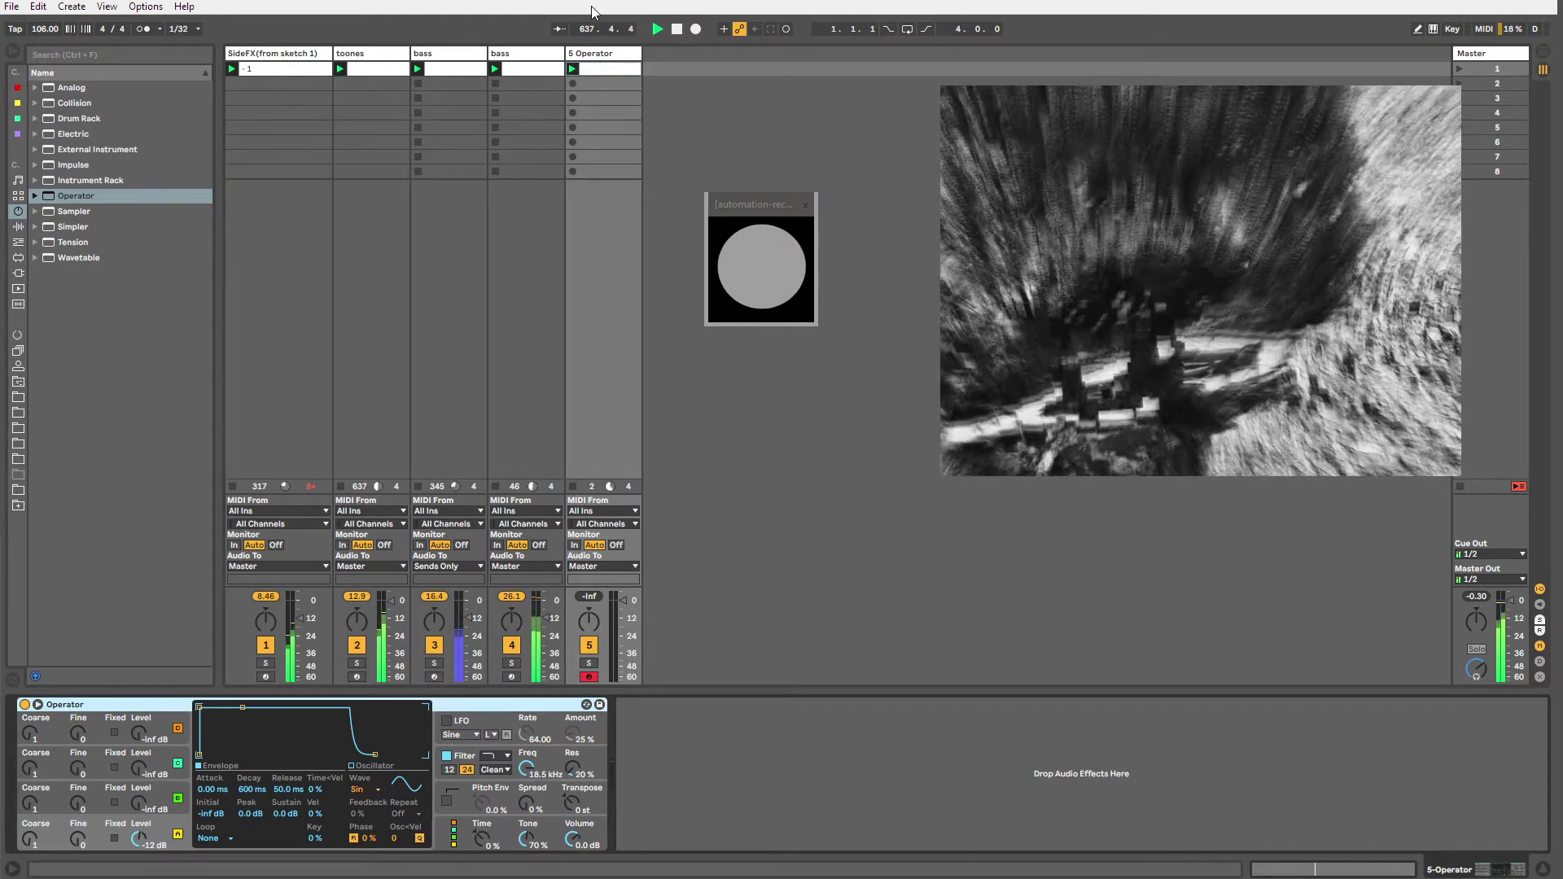
Add 1/16 C2 notes on all four beats of the Operator clip and transpose them down an octave to C1.
left_click(596, 70)
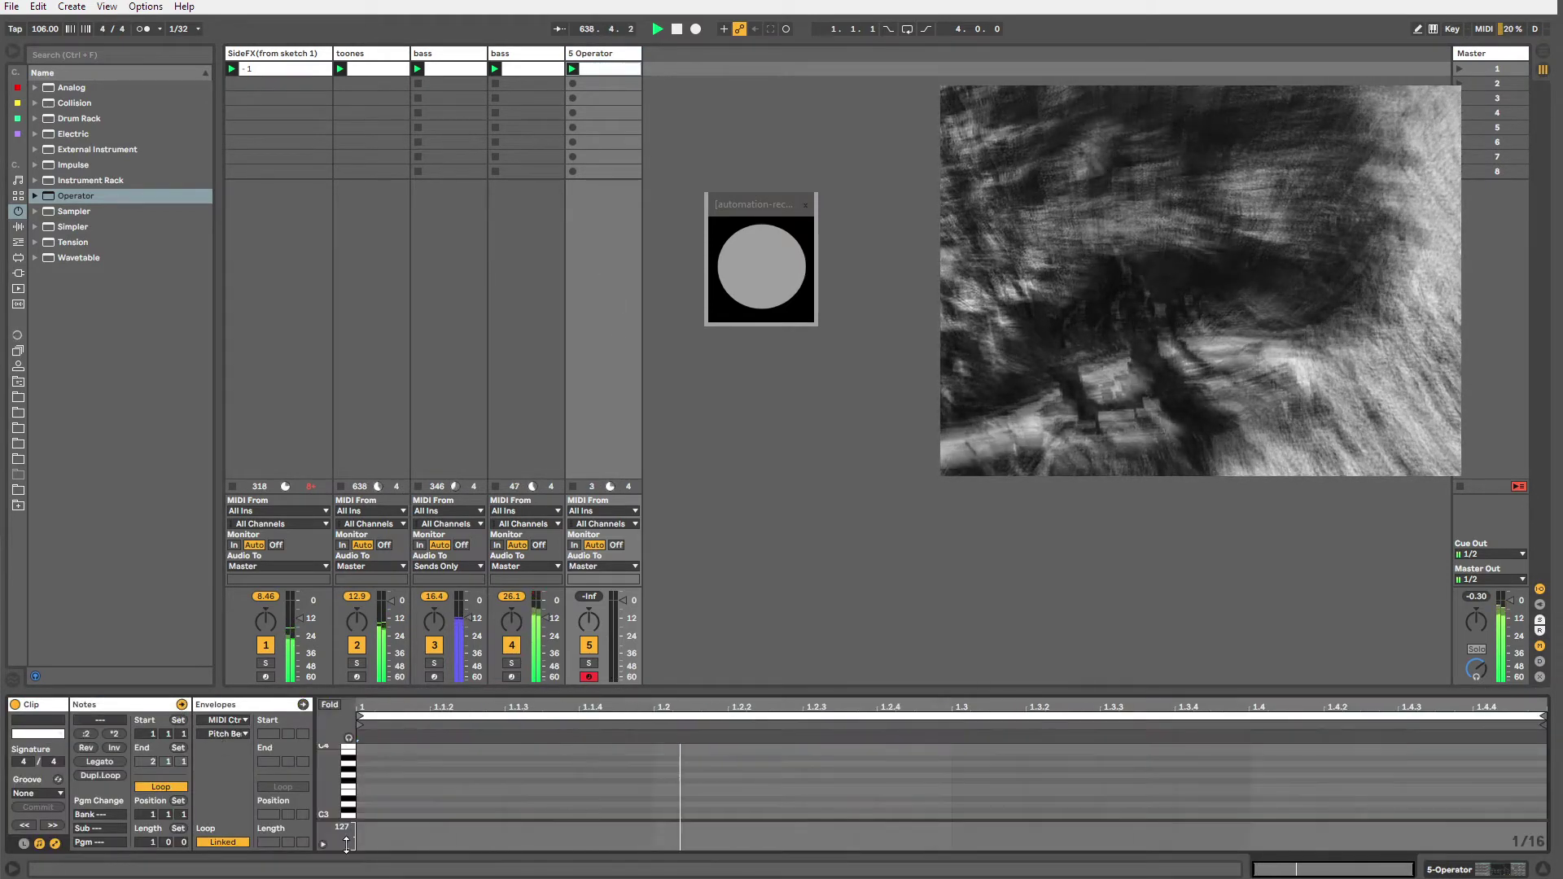
scroll(370, 799, "down", 5)
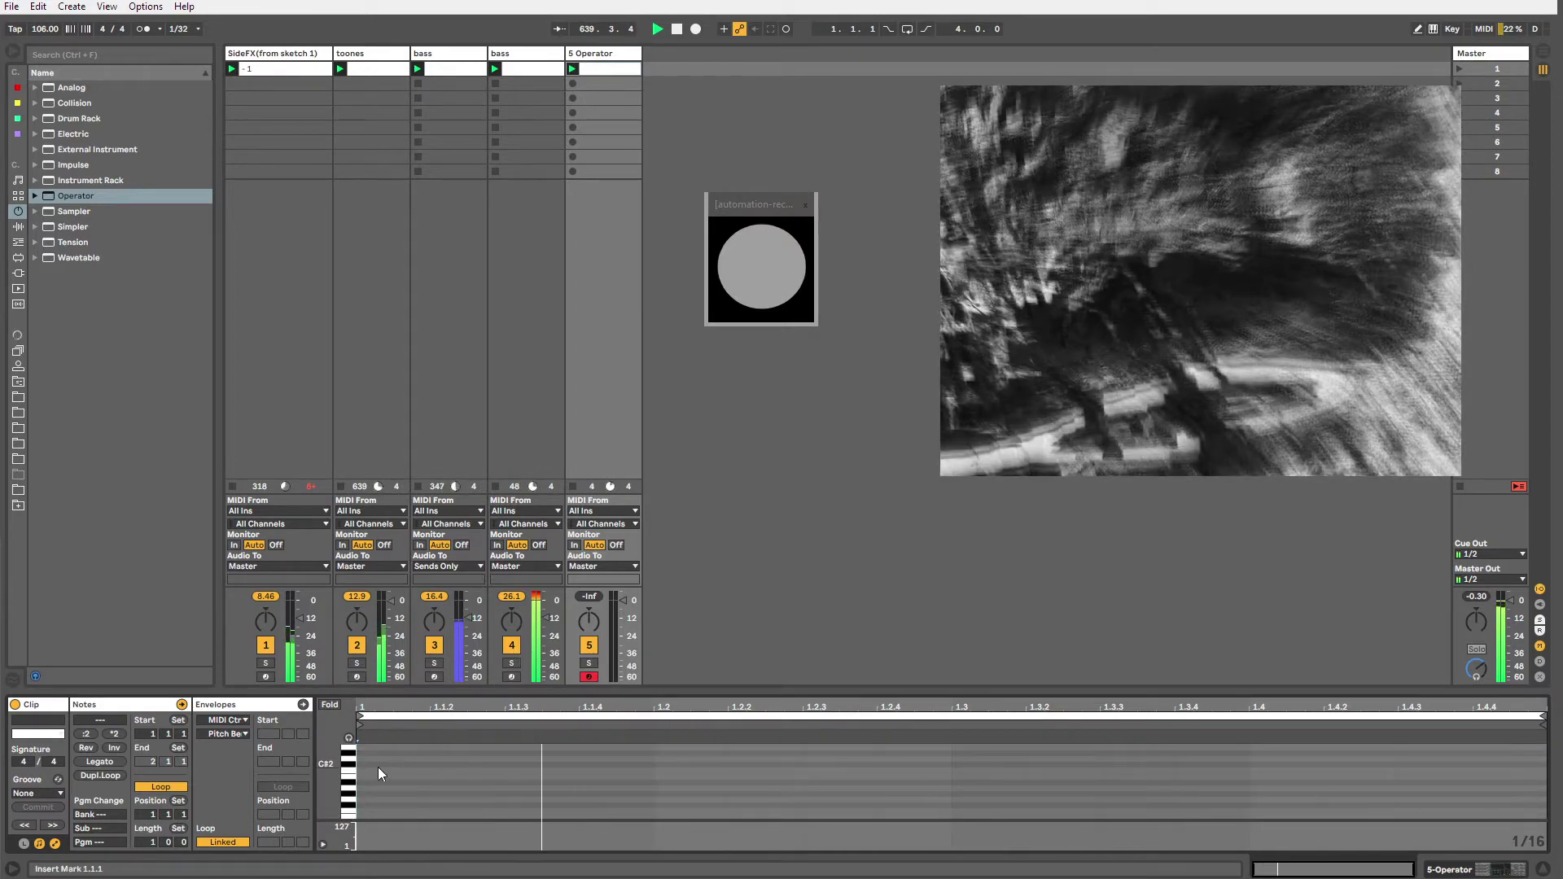
double_click(383, 770)
double_click(663, 771)
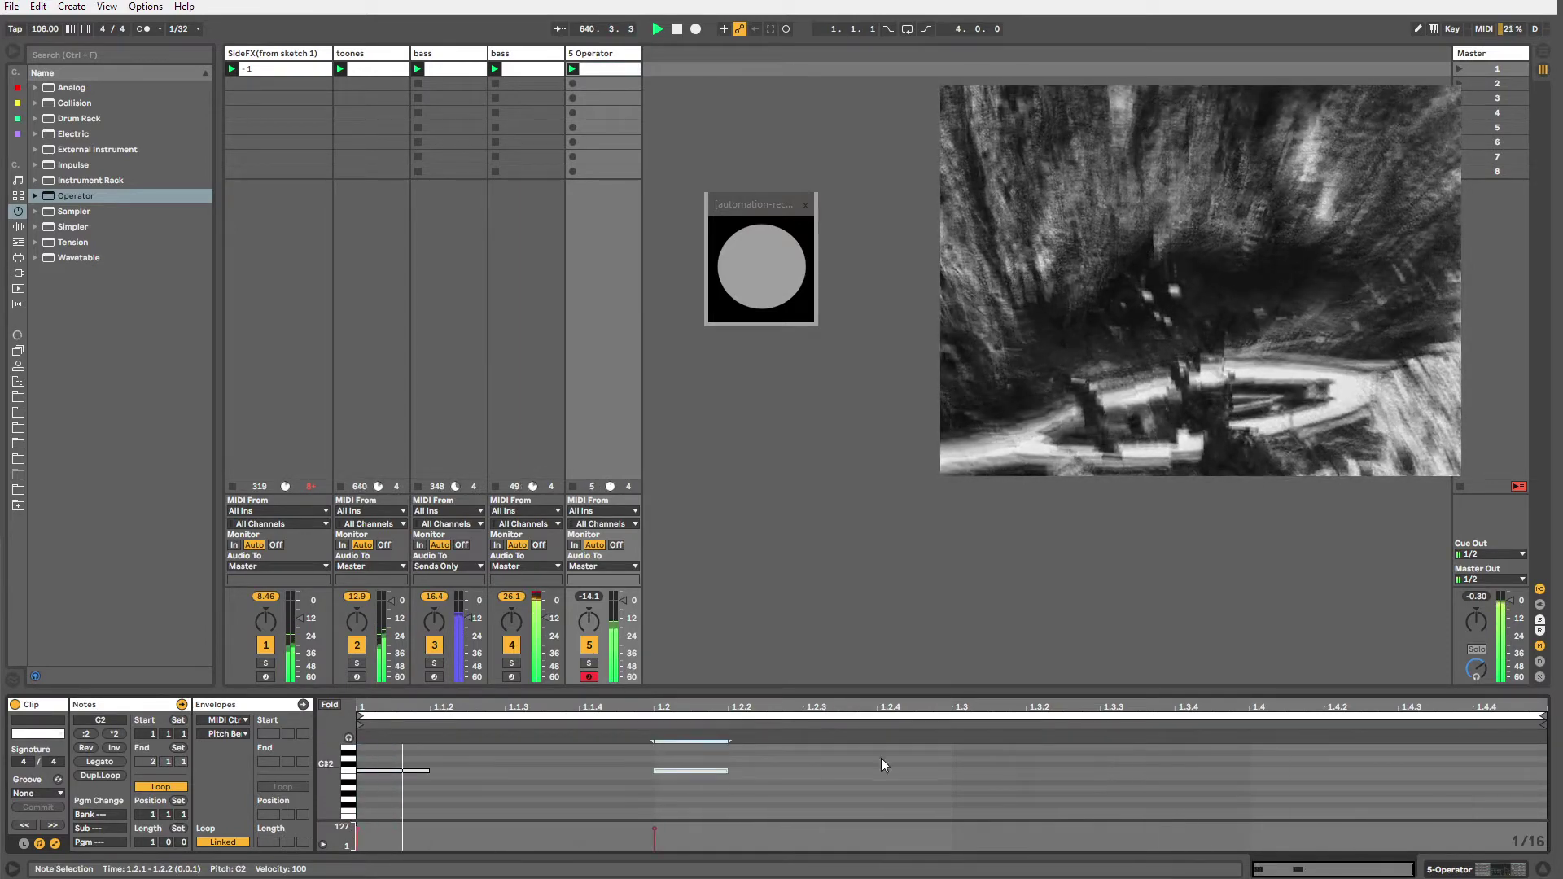
double_click(965, 770)
double_click(1277, 770)
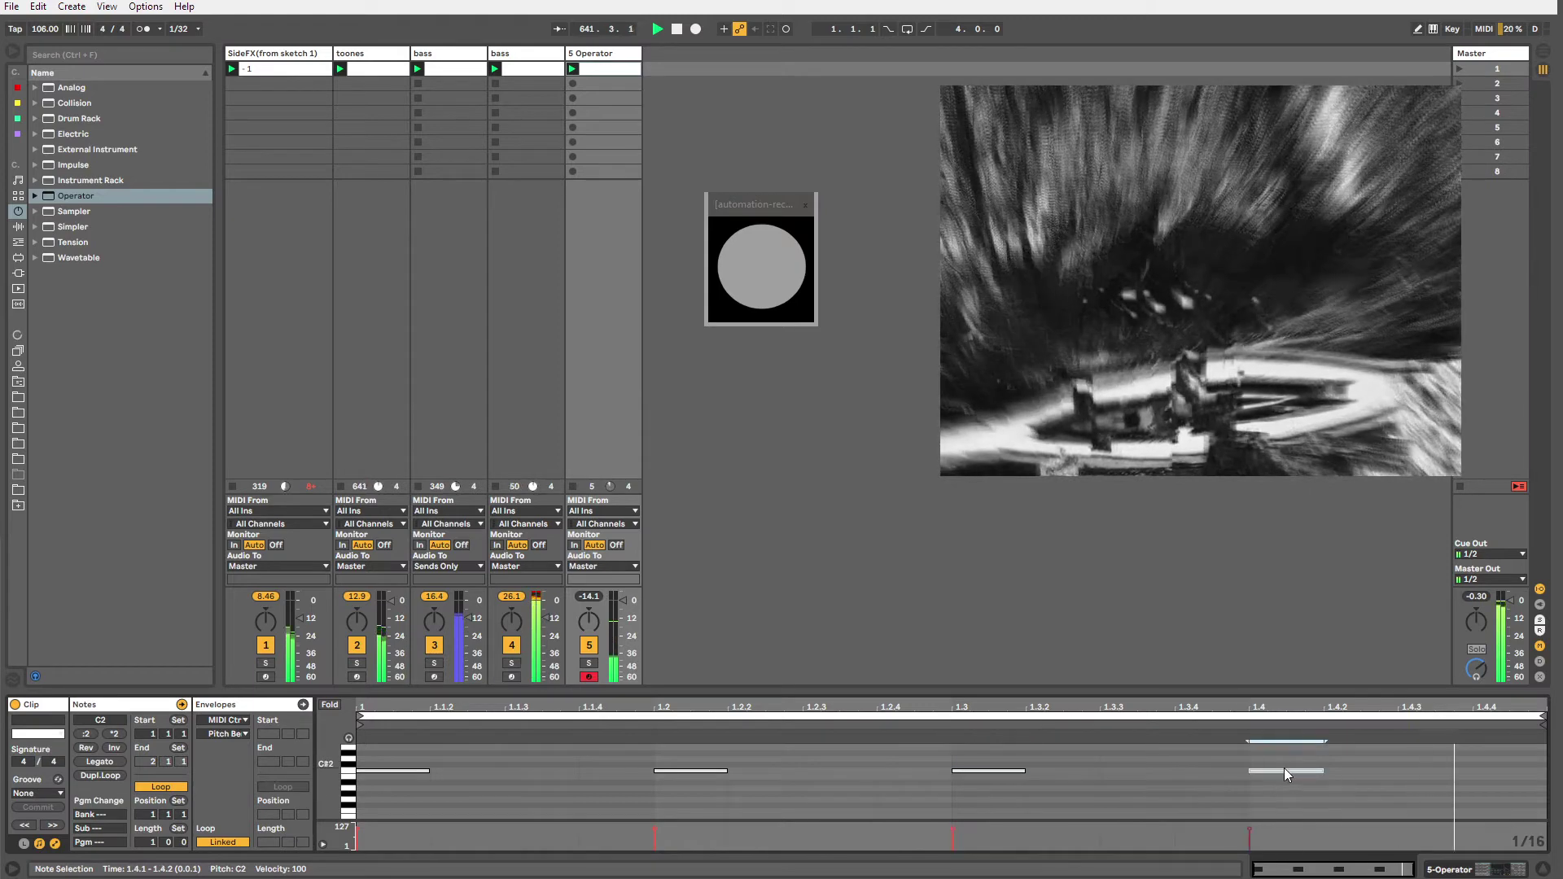
left_click_drag(1284, 764, 420, 803)
Set Operator's oscillator A envelope to decay 152 ms, sustain -22 dB and release 15.7 ms, and oscillator B's level to 0.0 dB.
double_click(609, 54)
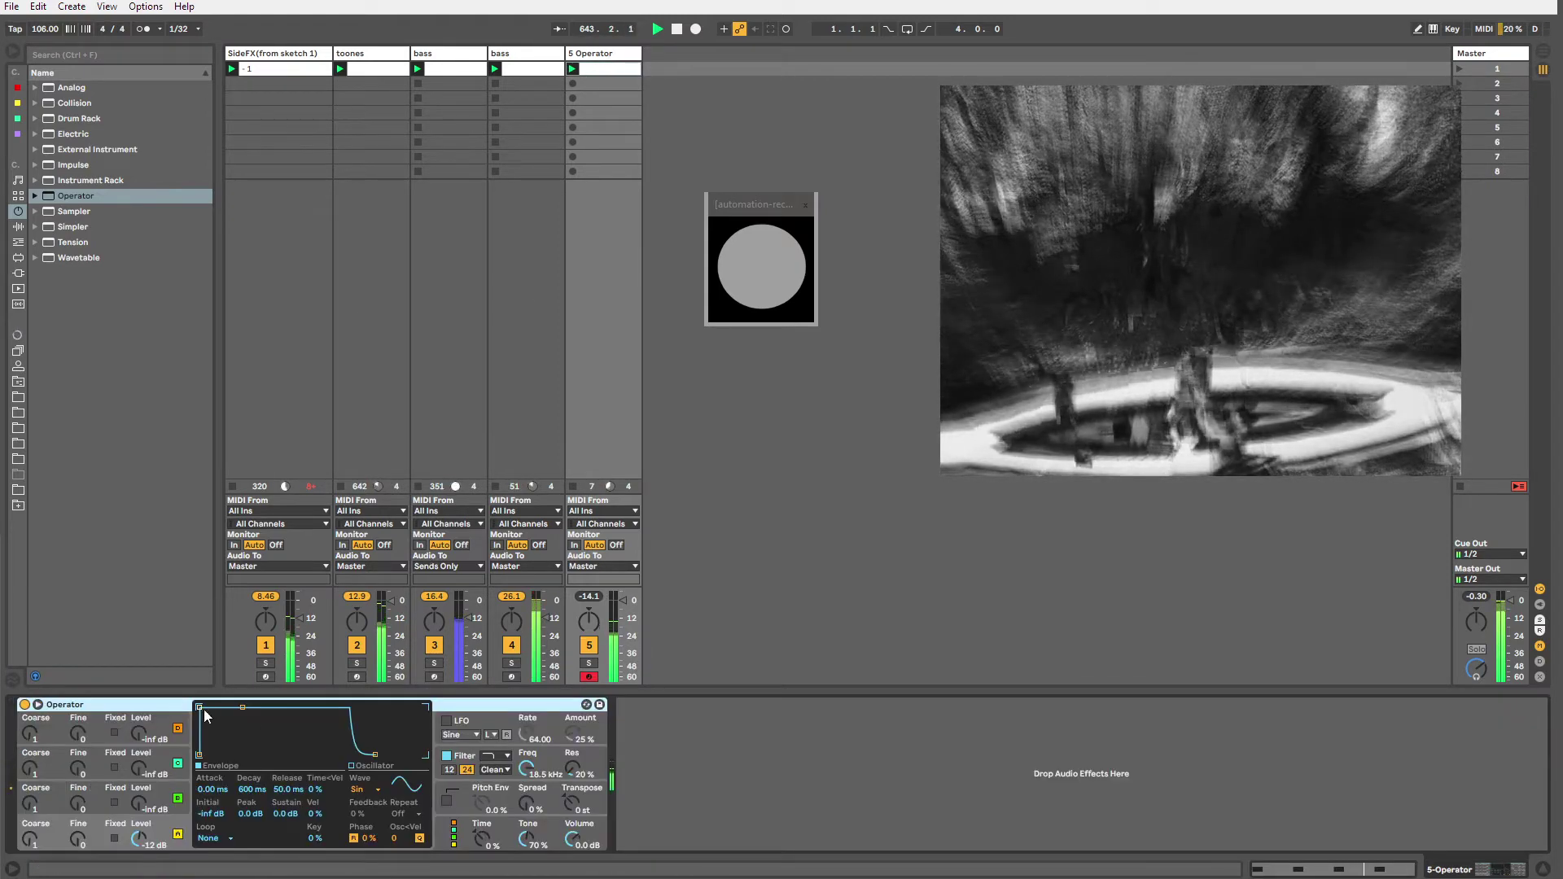
left_click_drag(243, 707, 236, 722)
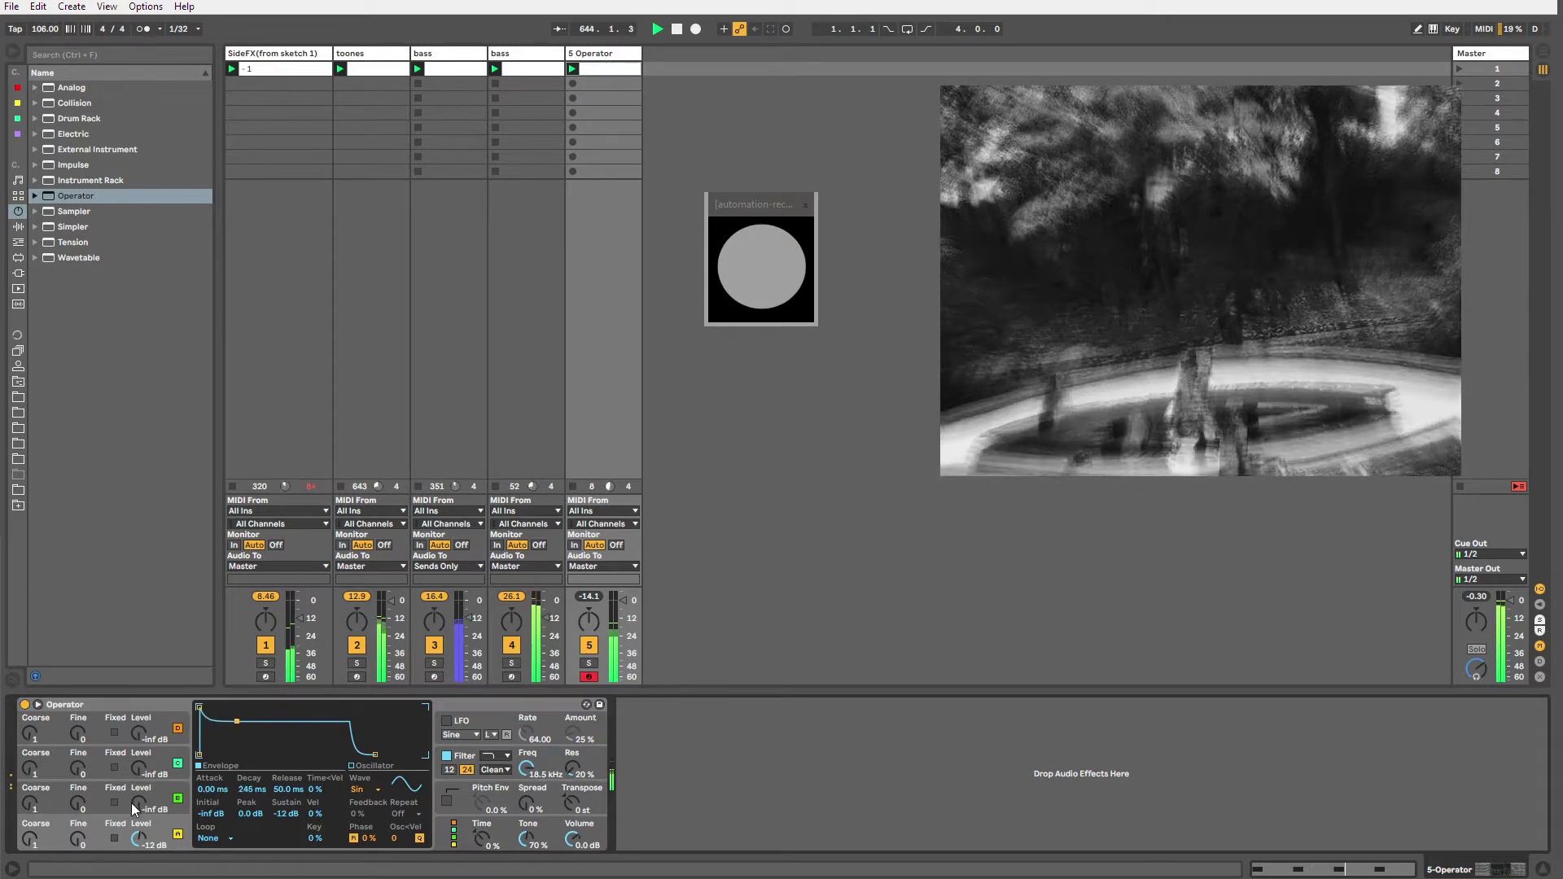
left_click_drag(135, 809, 134, 781)
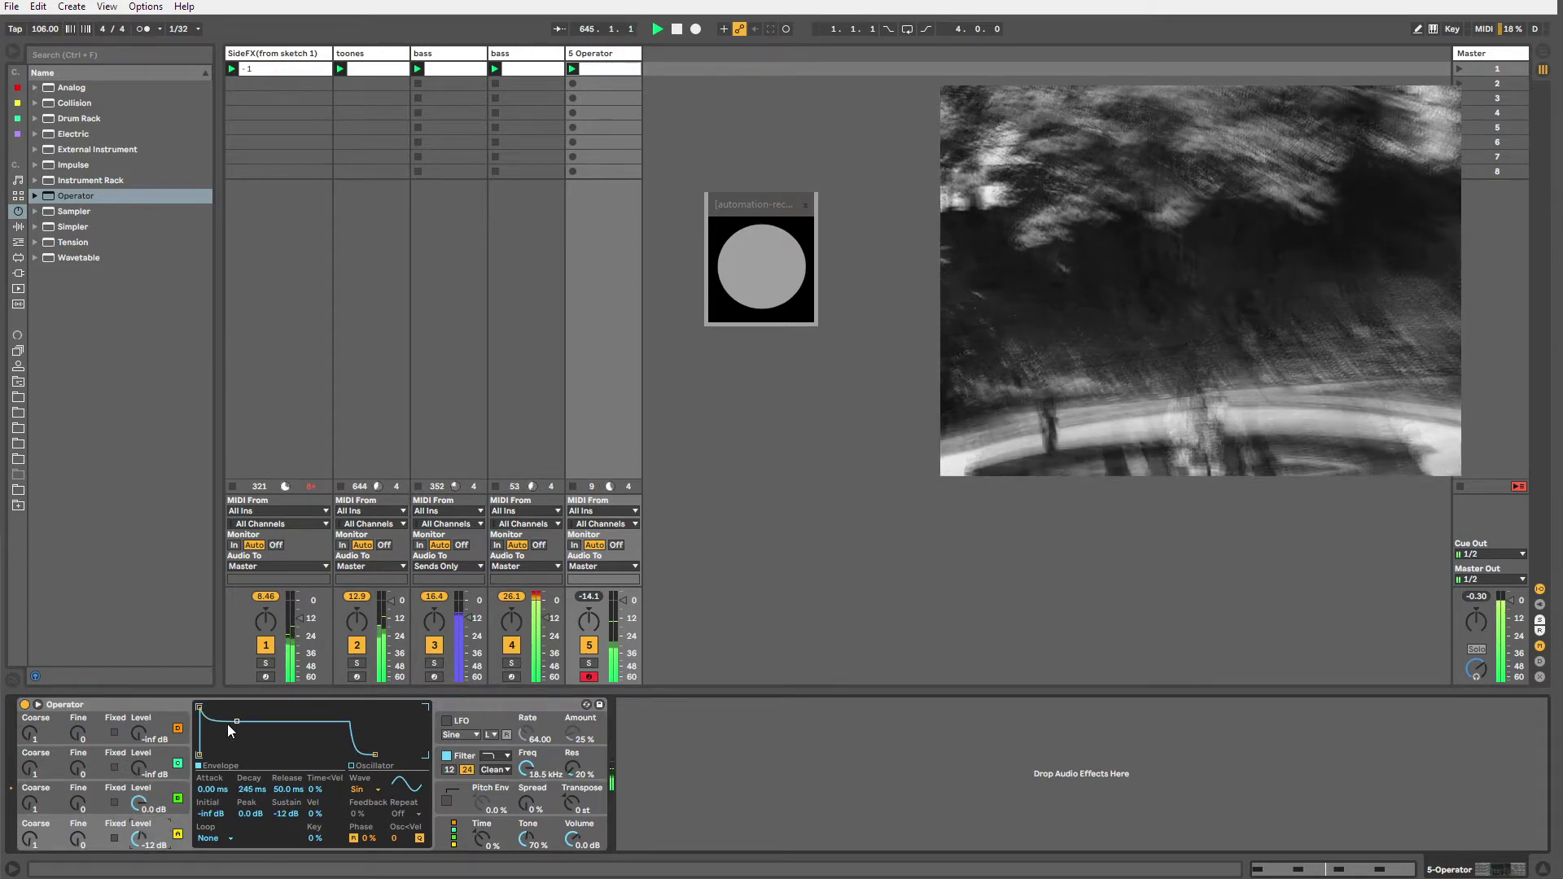
left_click_drag(236, 722, 234, 727)
left_click(163, 789)
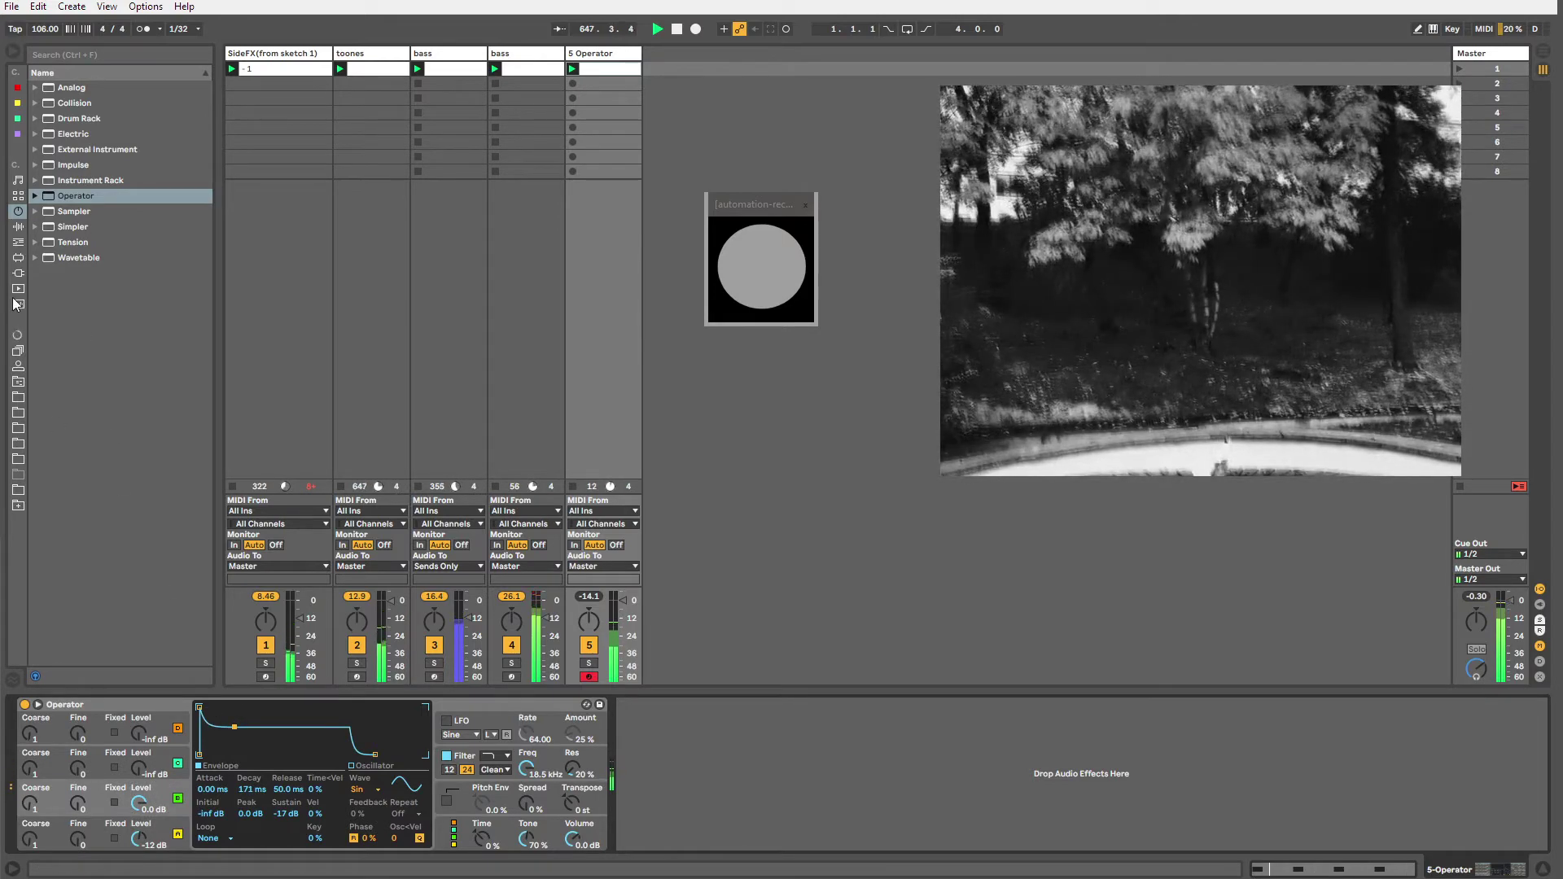
left_click_drag(235, 727, 219, 750)
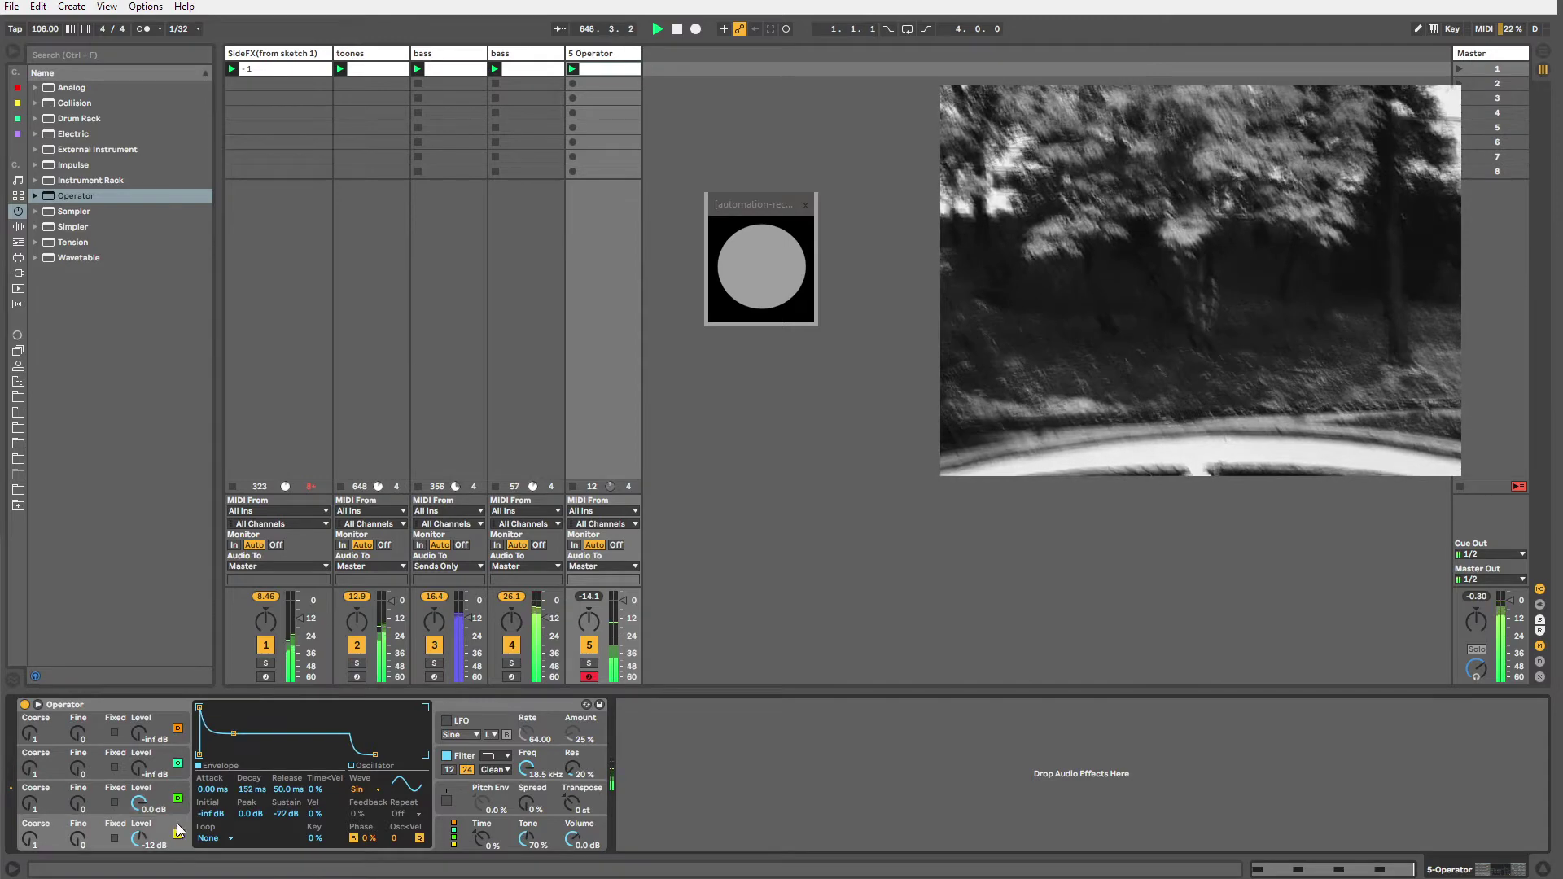
left_click_drag(374, 755, 367, 755)
Add a Drum Buss after Operator with Drive 58%, Crunch 86%, Boom 100% and Boom Freq 37.6 Hz.
left_click(16, 227)
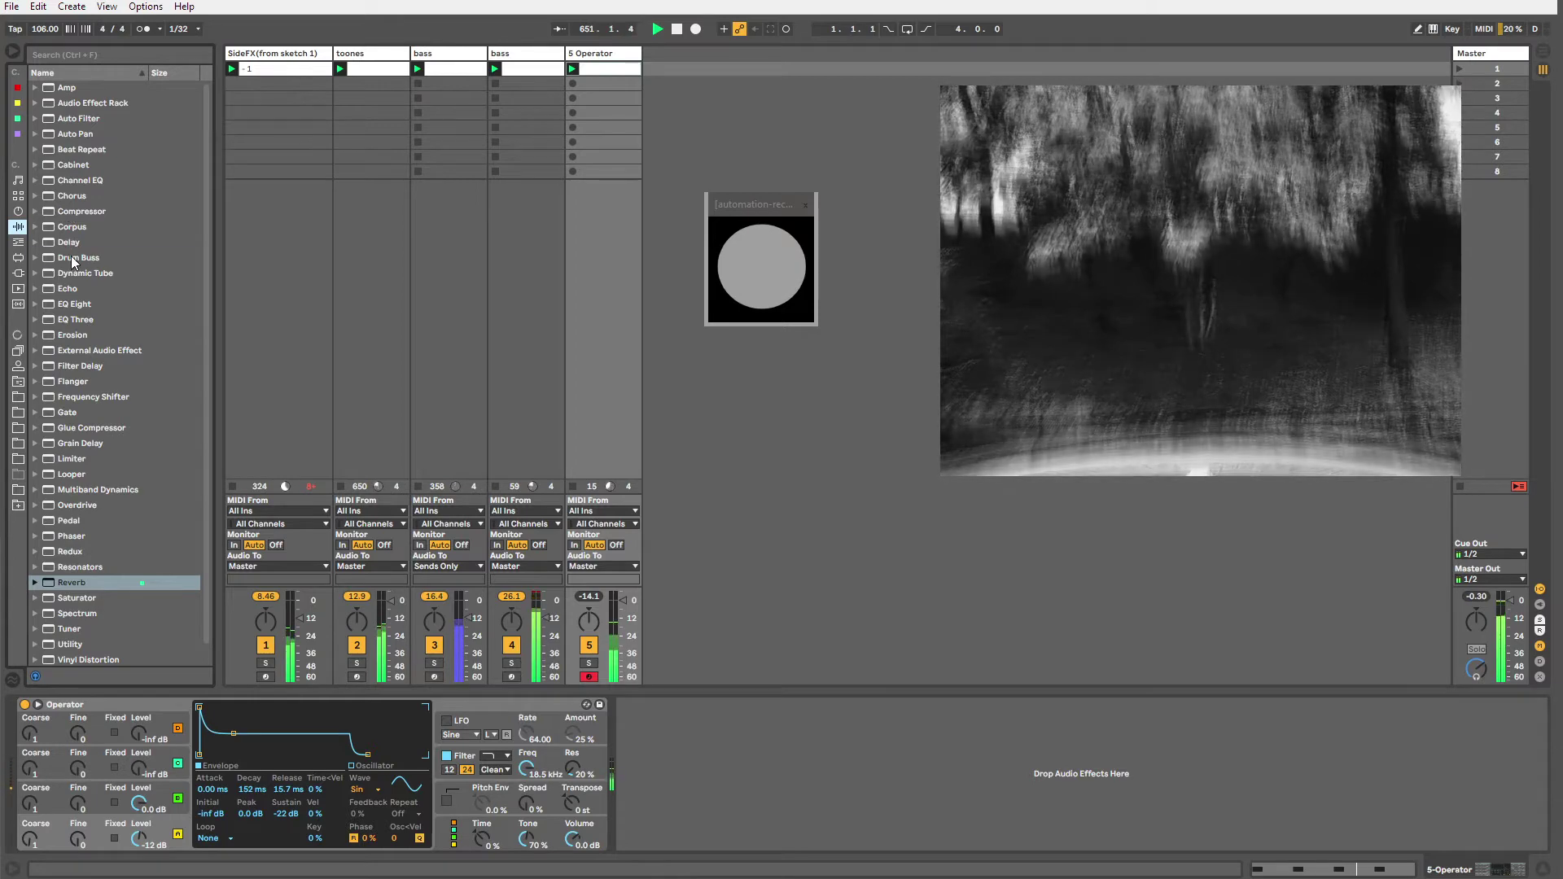
left_click_drag(78, 258, 819, 794)
left_click_drag(639, 735, 639, 673)
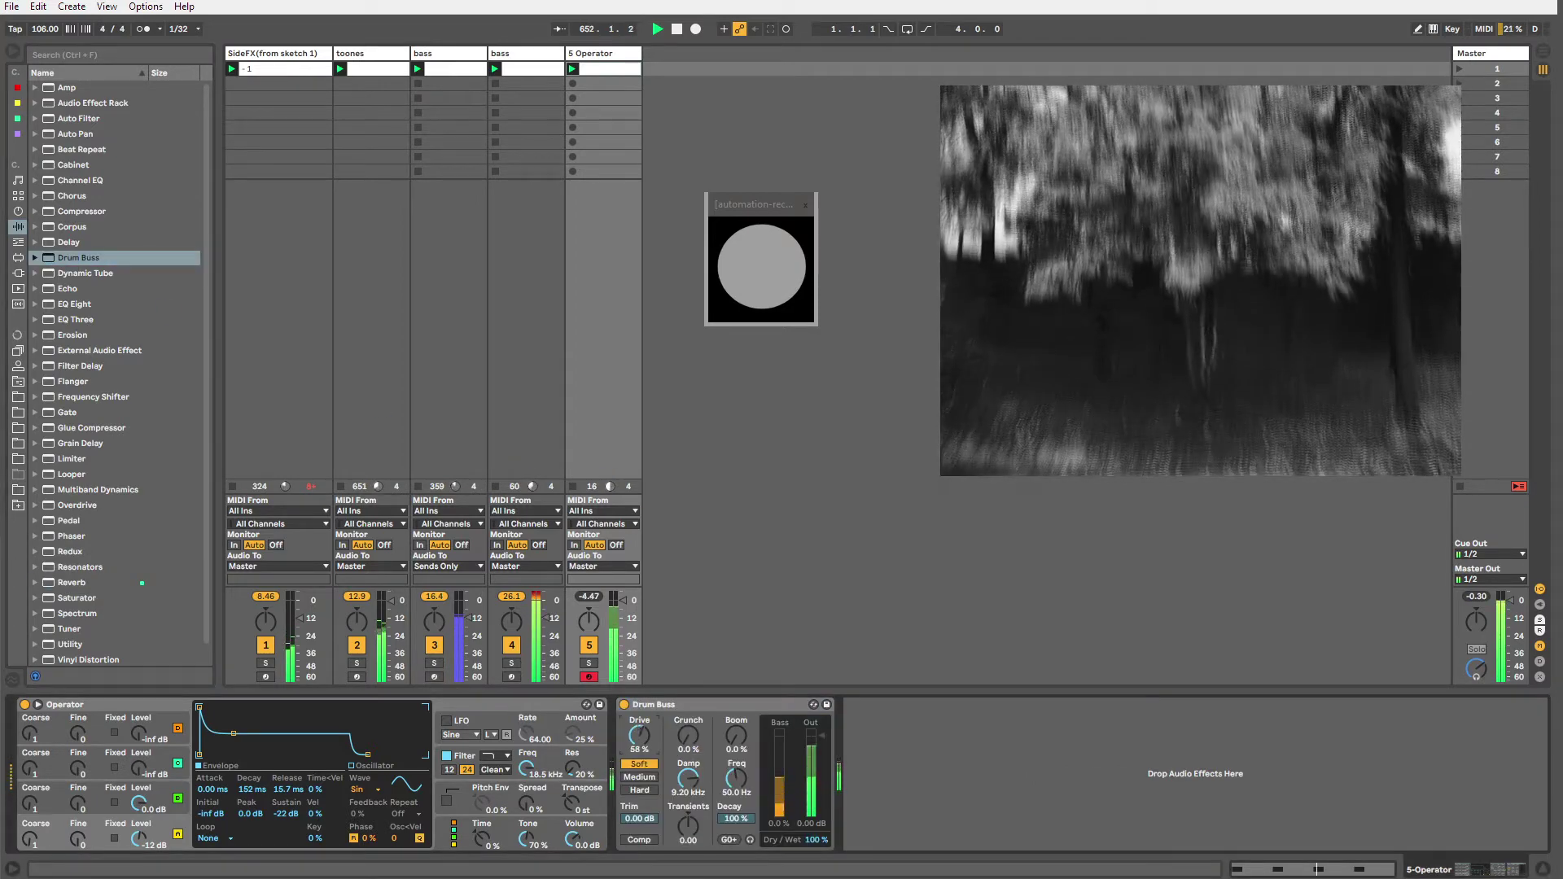
left_click_drag(736, 735, 736, 593)
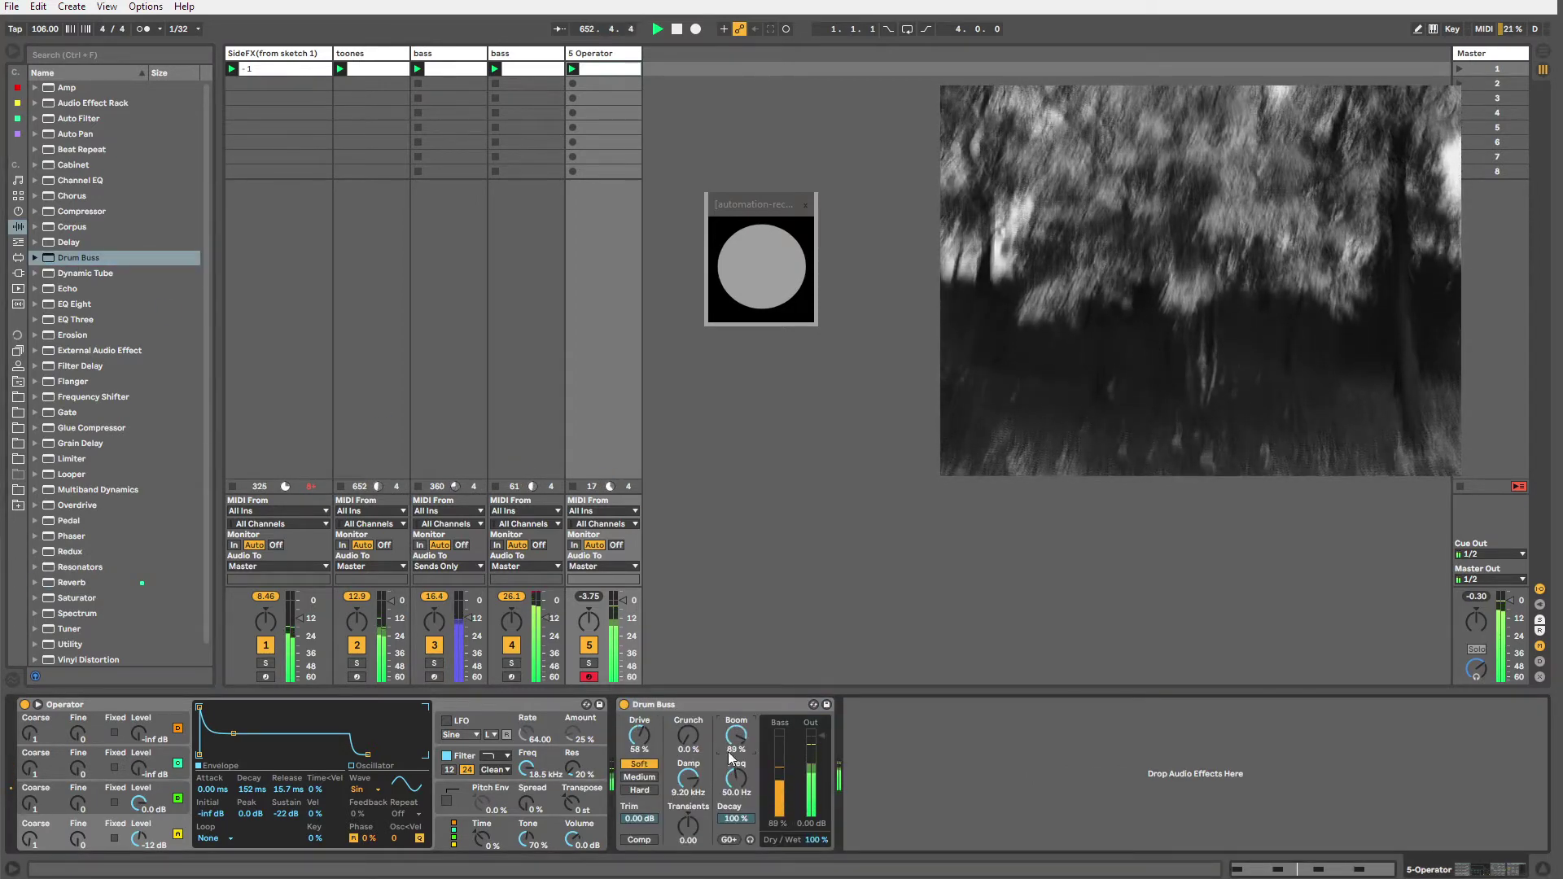
left_click_drag(729, 778, 728, 821)
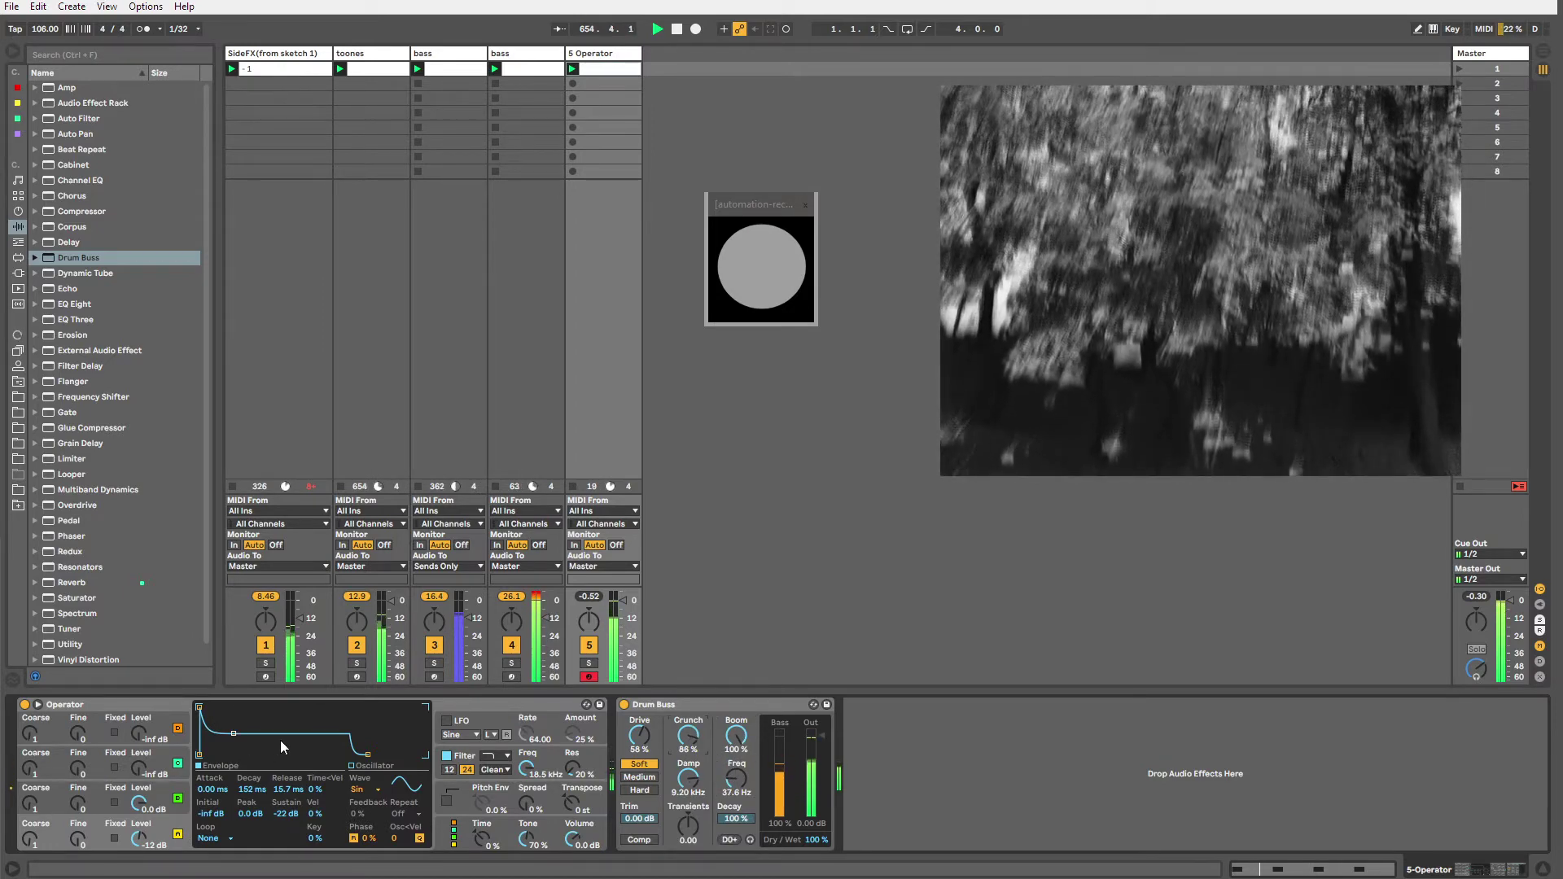
Transpose all notes in the Operator clip down an octave to C0.
left_click(605, 73)
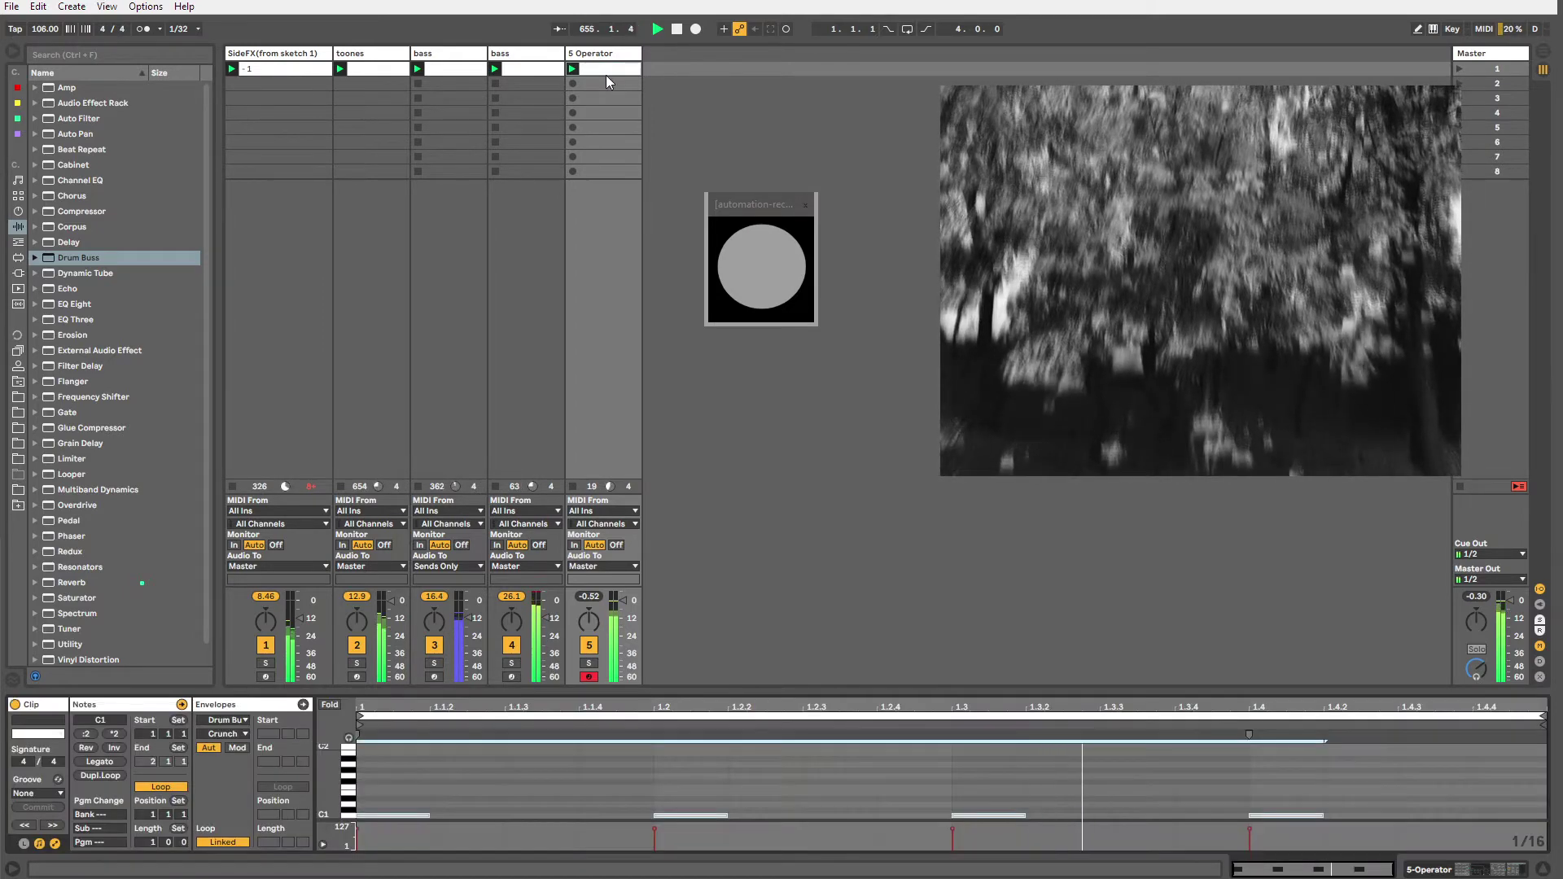
left_click(354, 816)
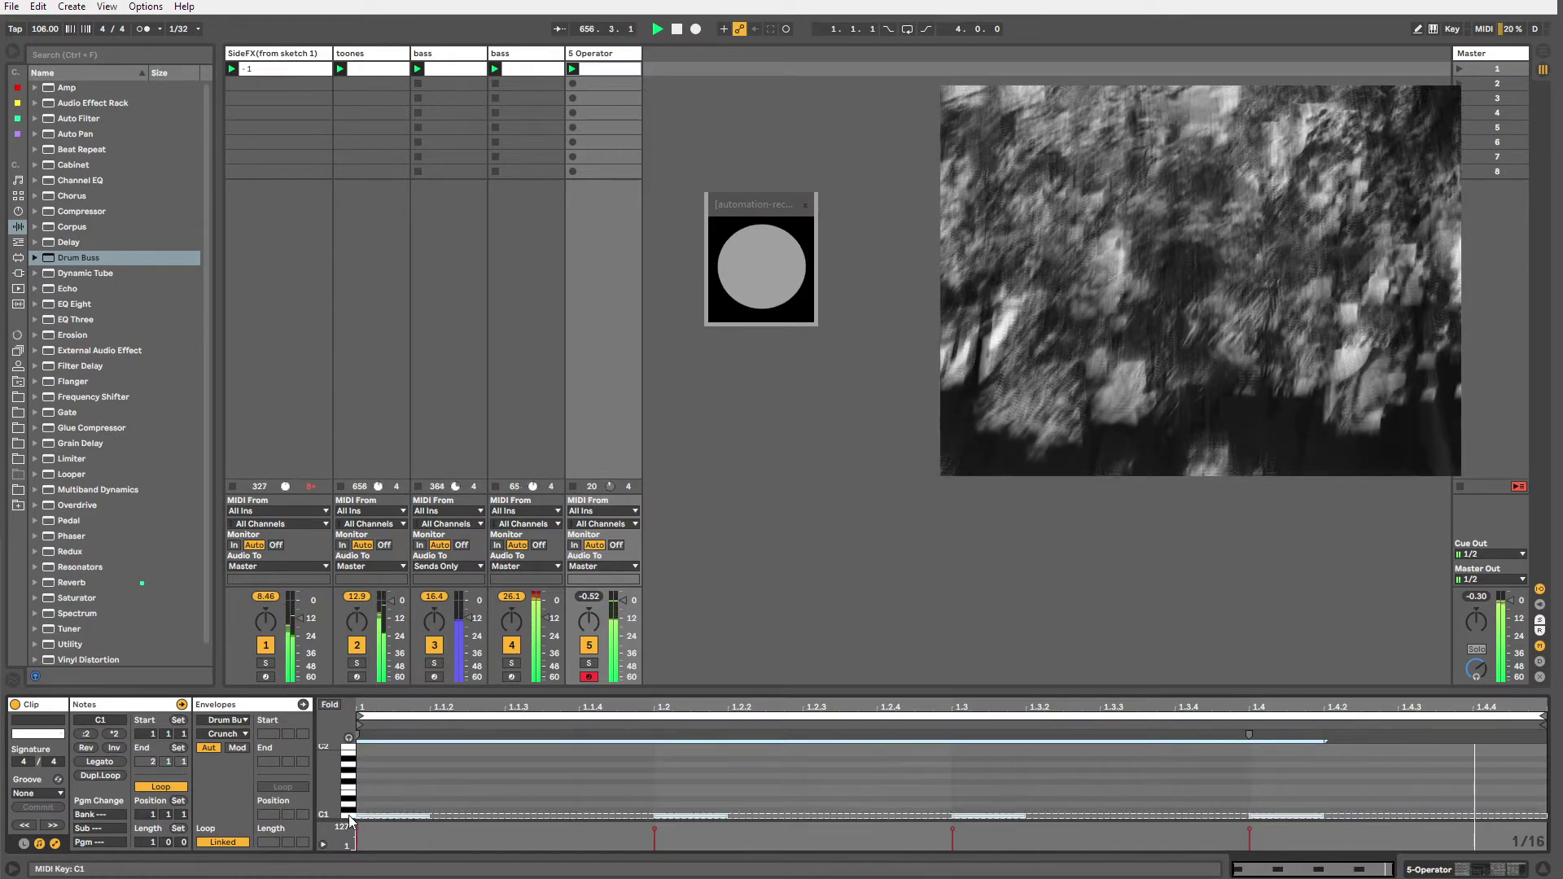
key("shift+Down")
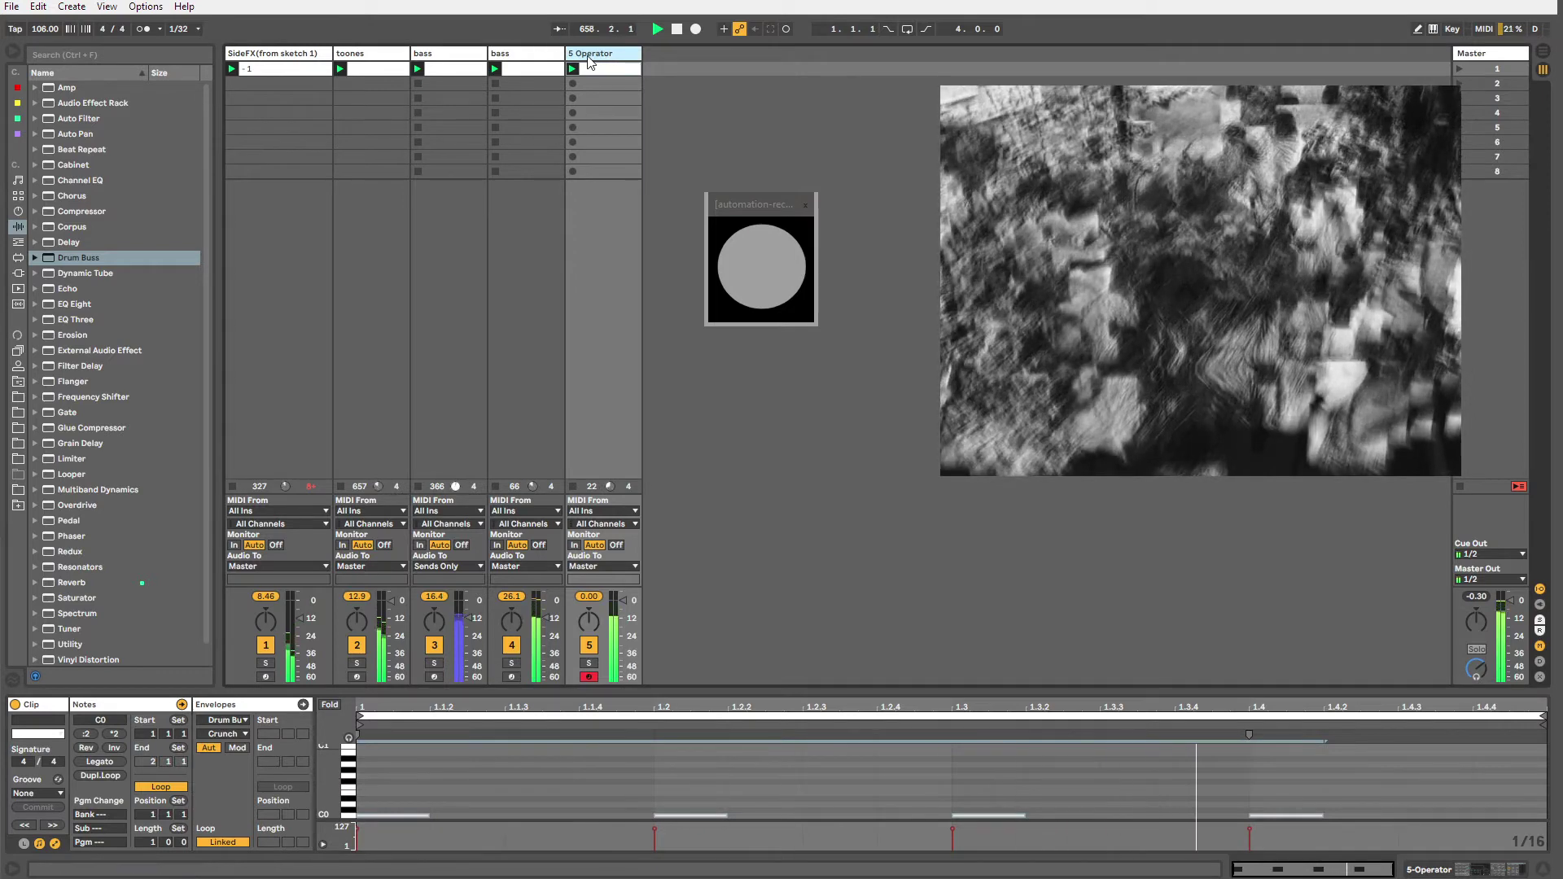
Set the global launch quantization to 1/2, relaunch the Operator clip and show the track's devices.
key("shift+Tab")
left_click(180, 30)
left_click(176, 112)
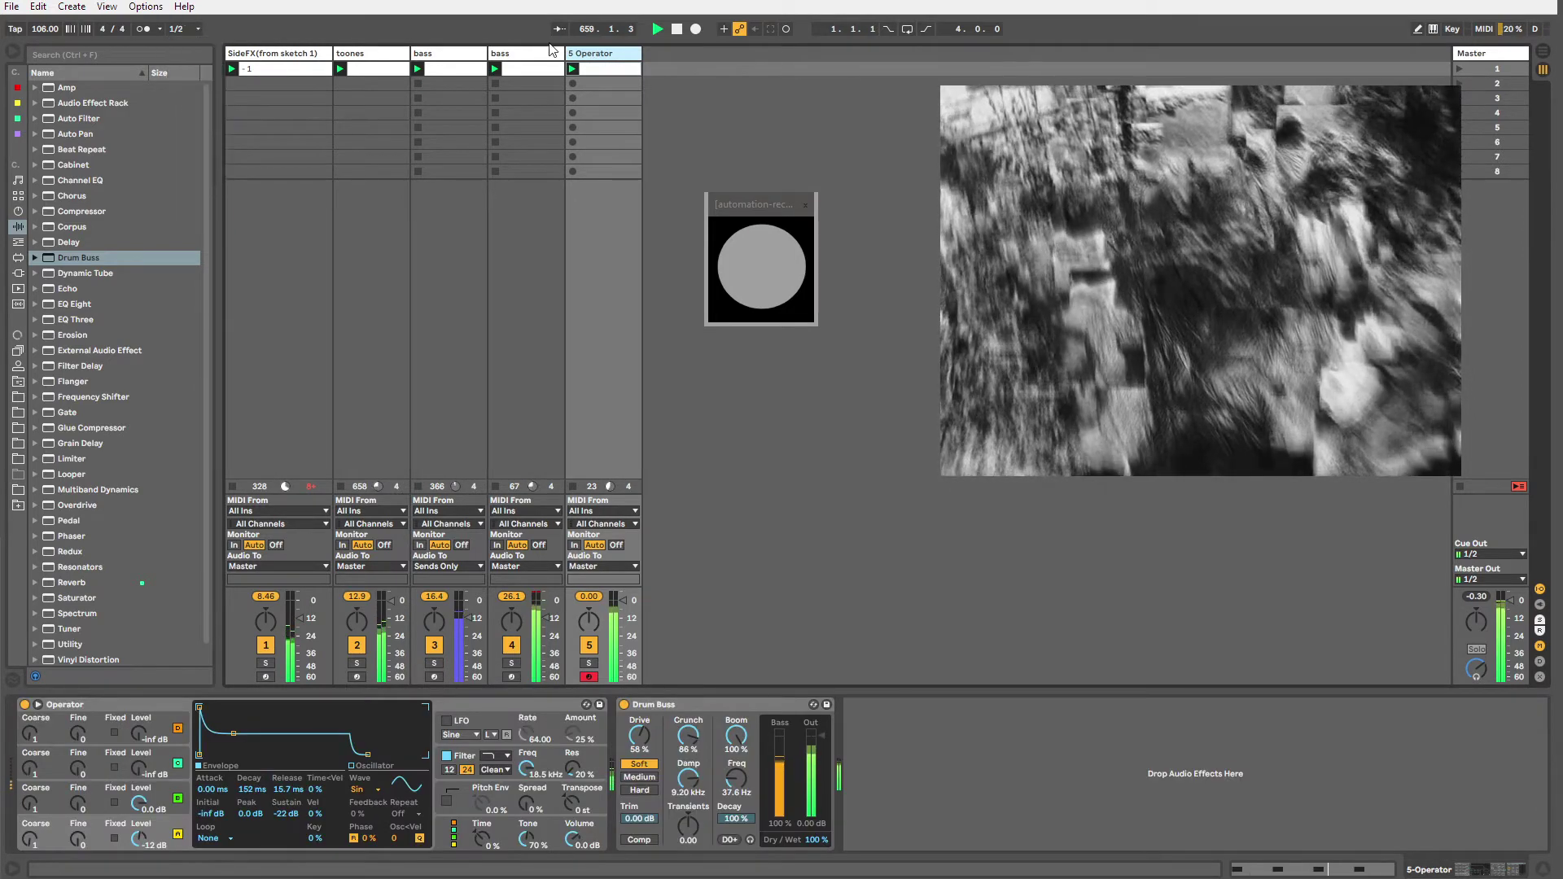
double_click(596, 68)
double_click(593, 55)
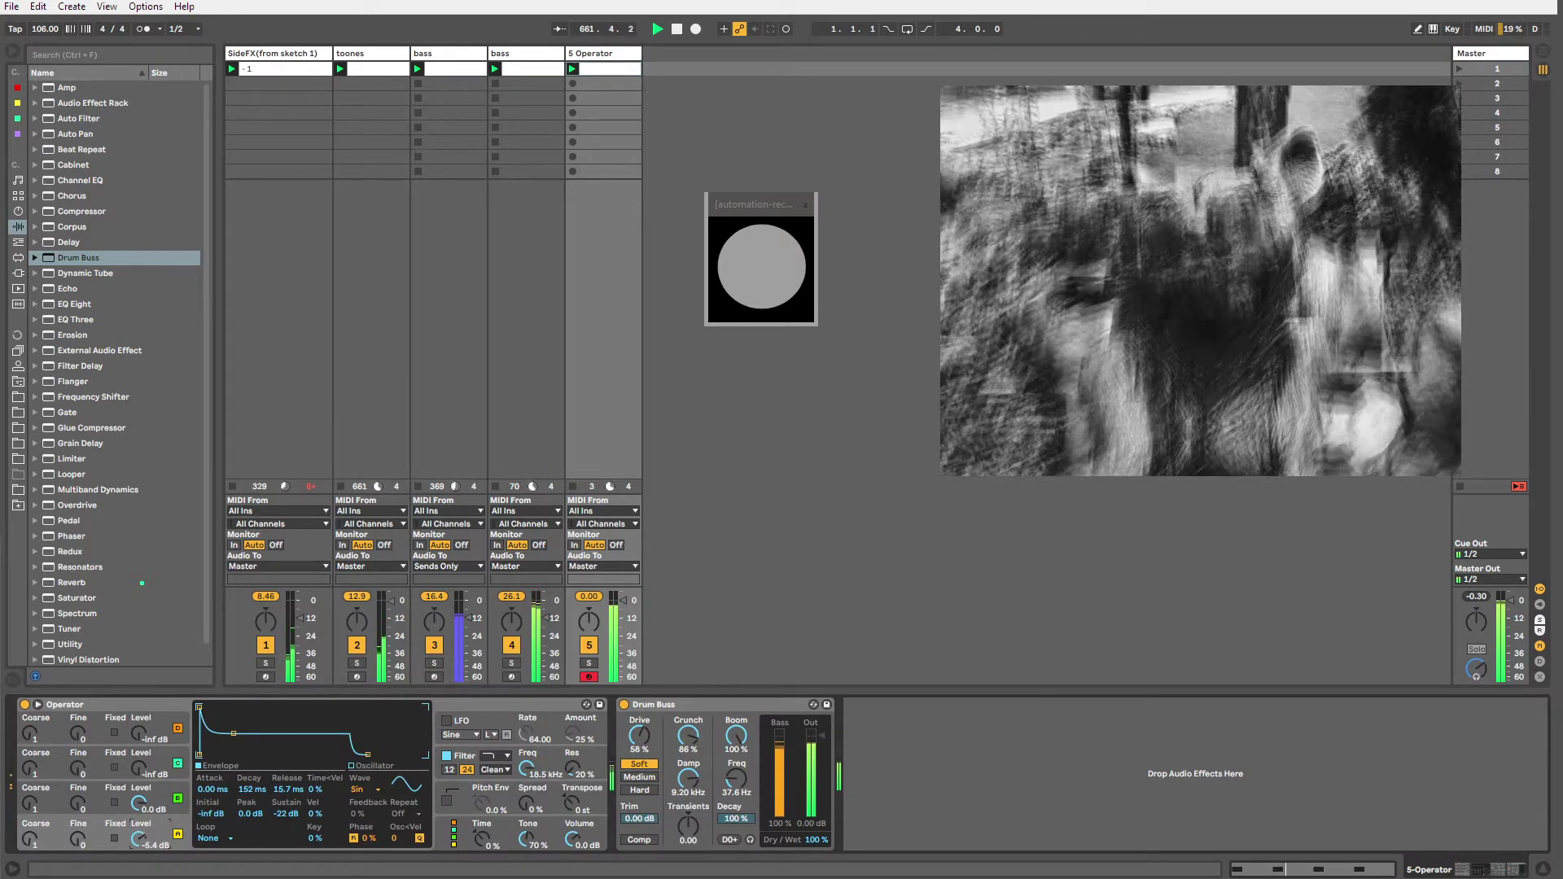
Enable Operator's pitch envelope with amount 22%, attack 0.25 ms and peak +48 st.
left_click(446, 800)
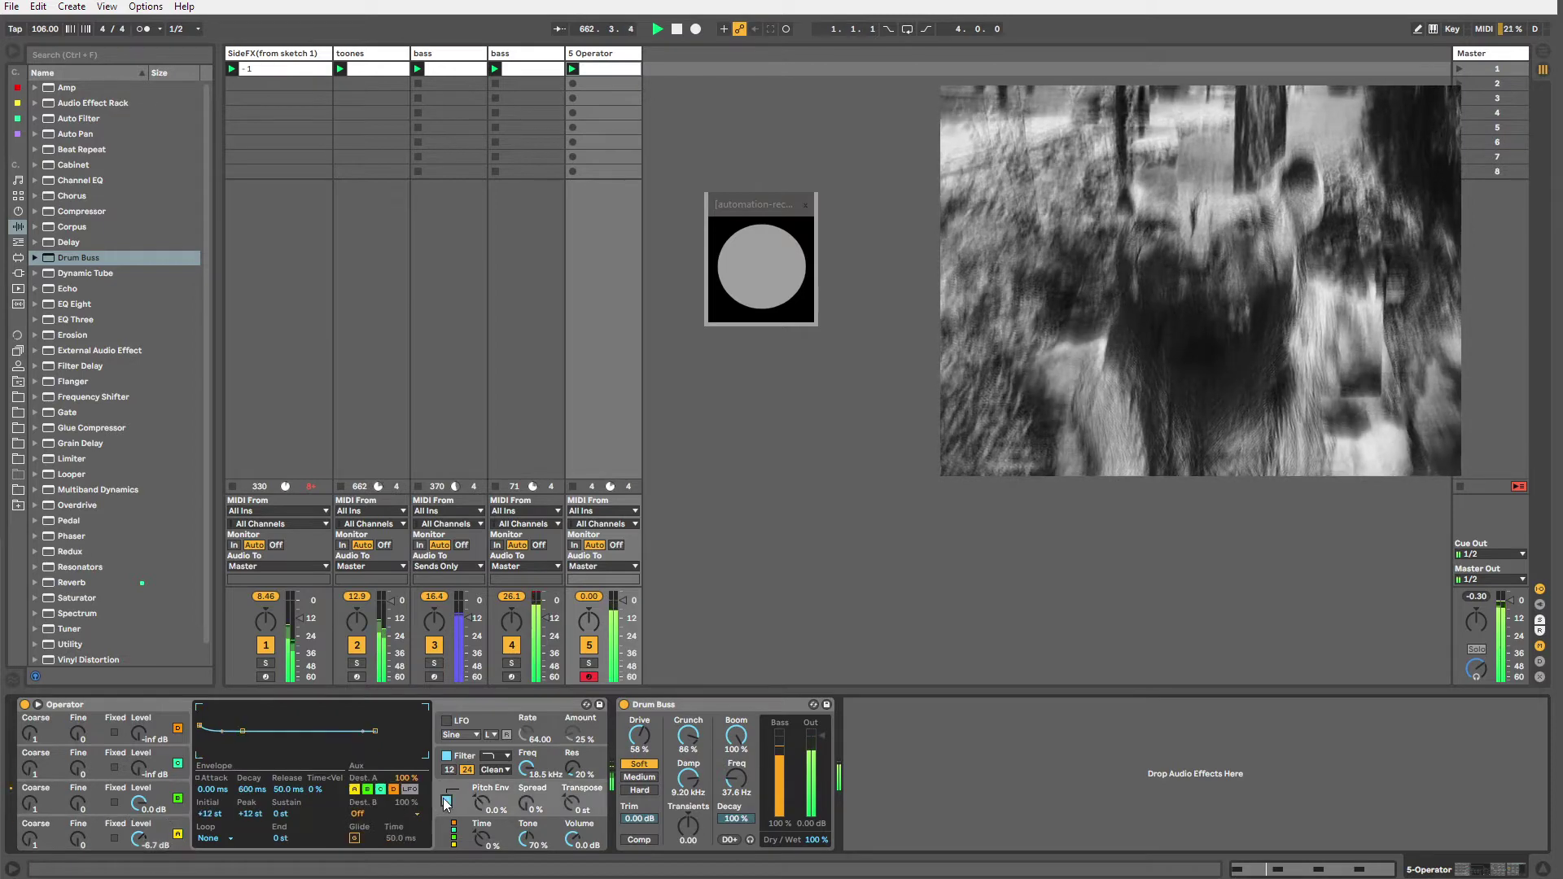
left_click_drag(480, 802, 481, 790)
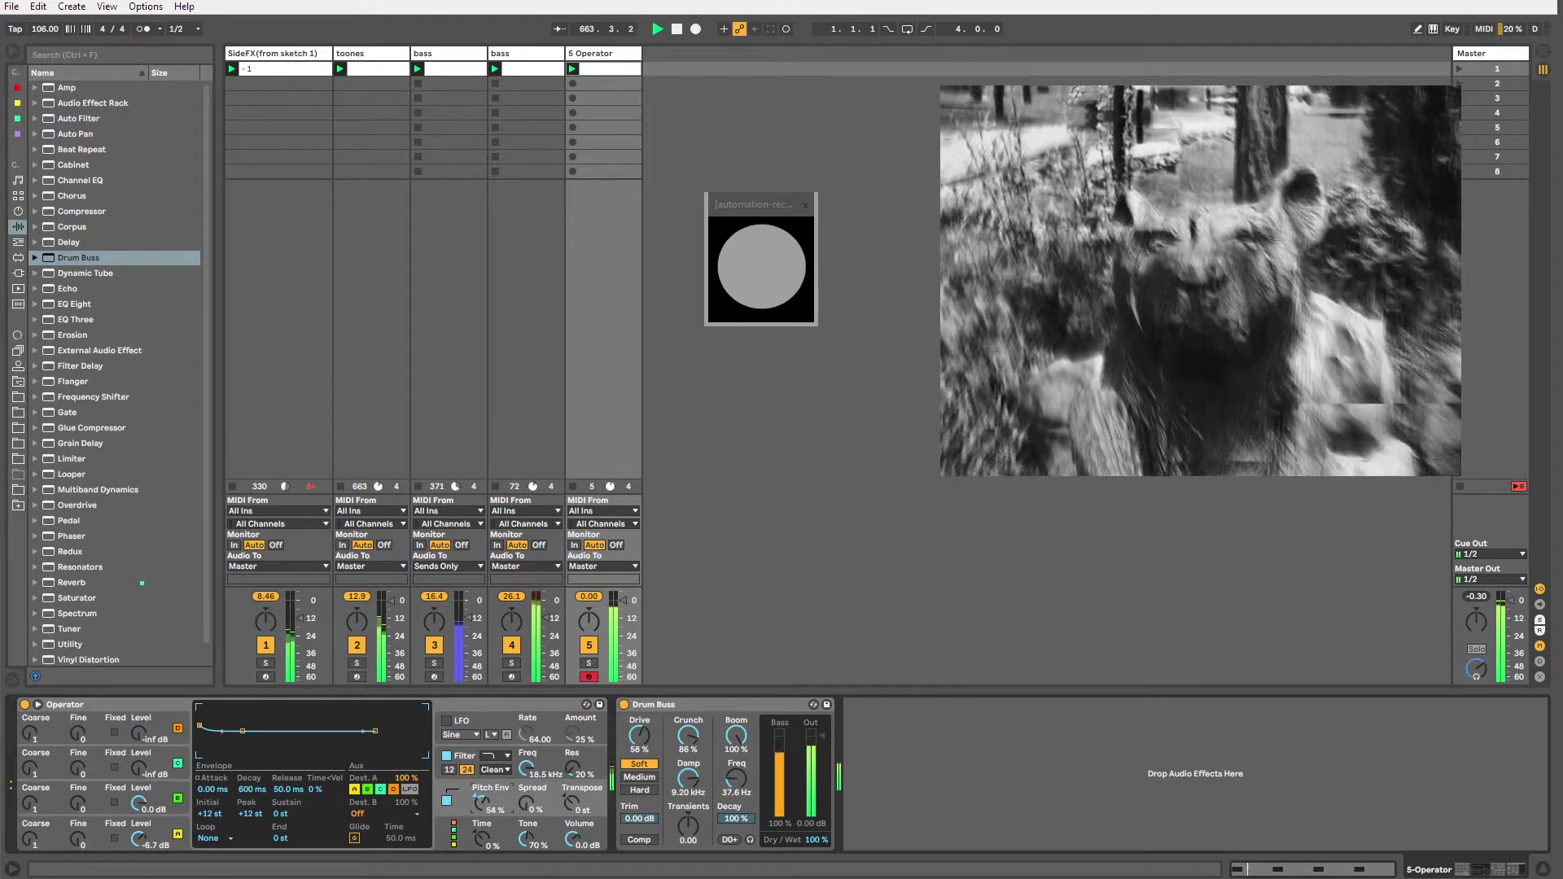
left_click_drag(200, 709, 204, 706)
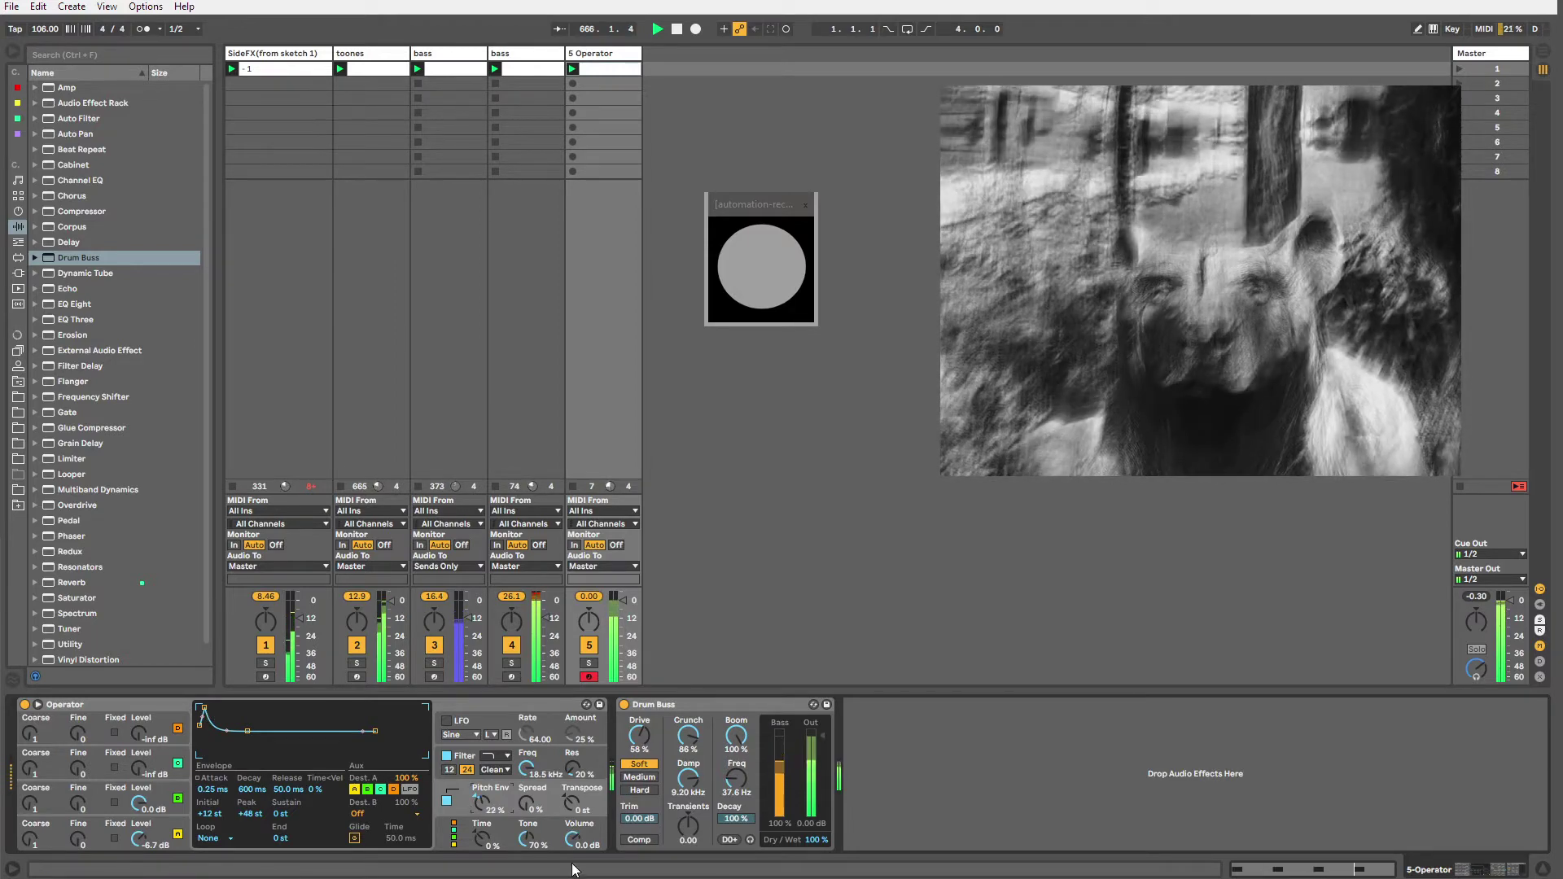
Set oscillator A's envelope to decay 58.3 ms, sustain -12 dB and release 1.00 ms.
left_click(167, 829)
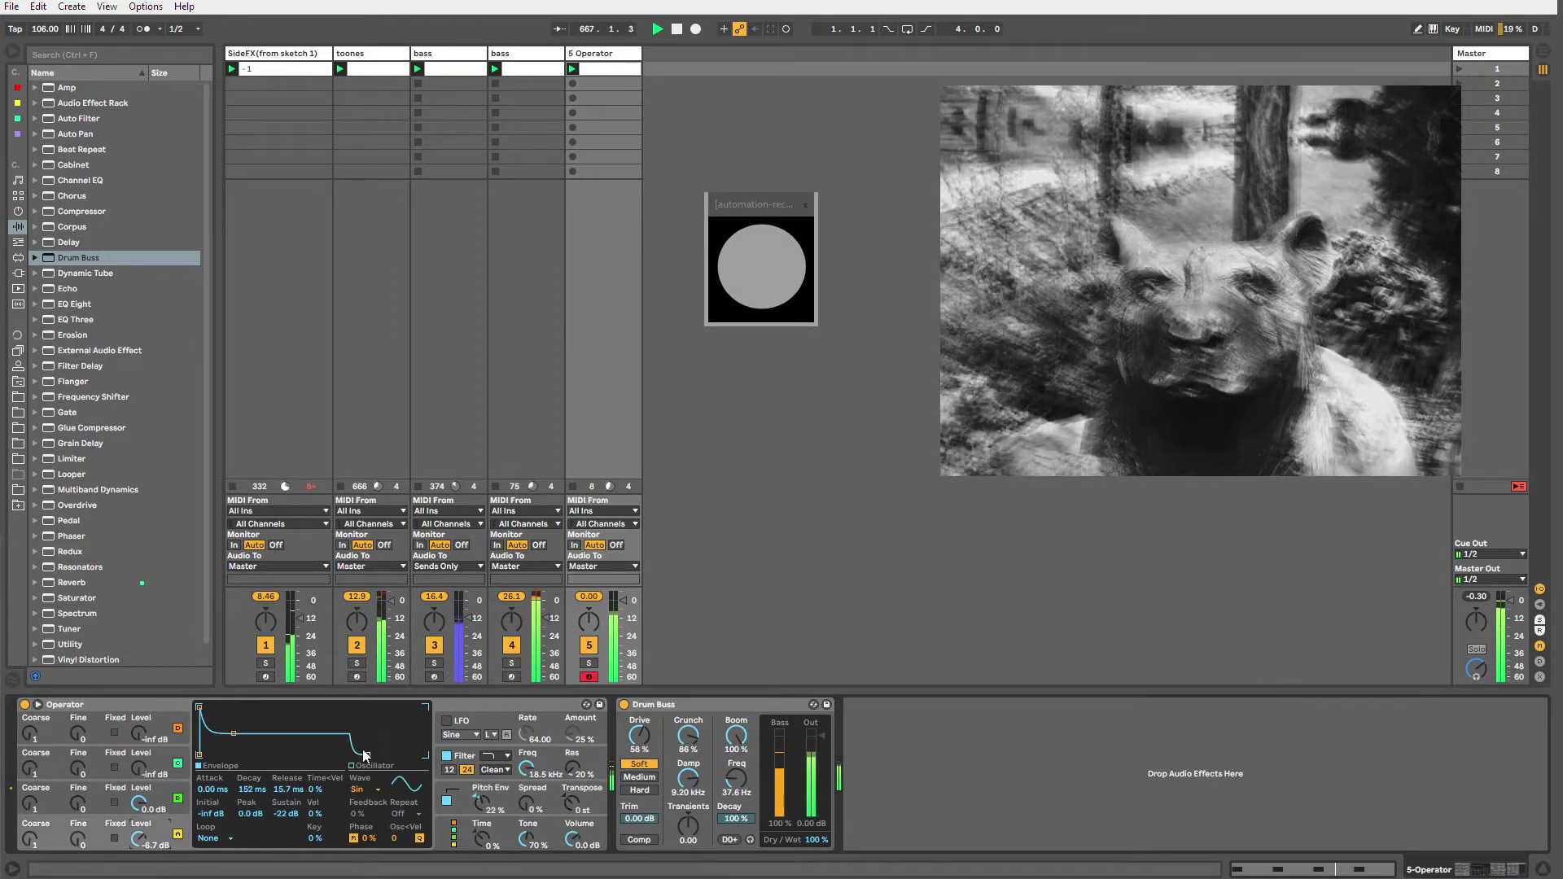
left_click_drag(231, 731, 227, 722)
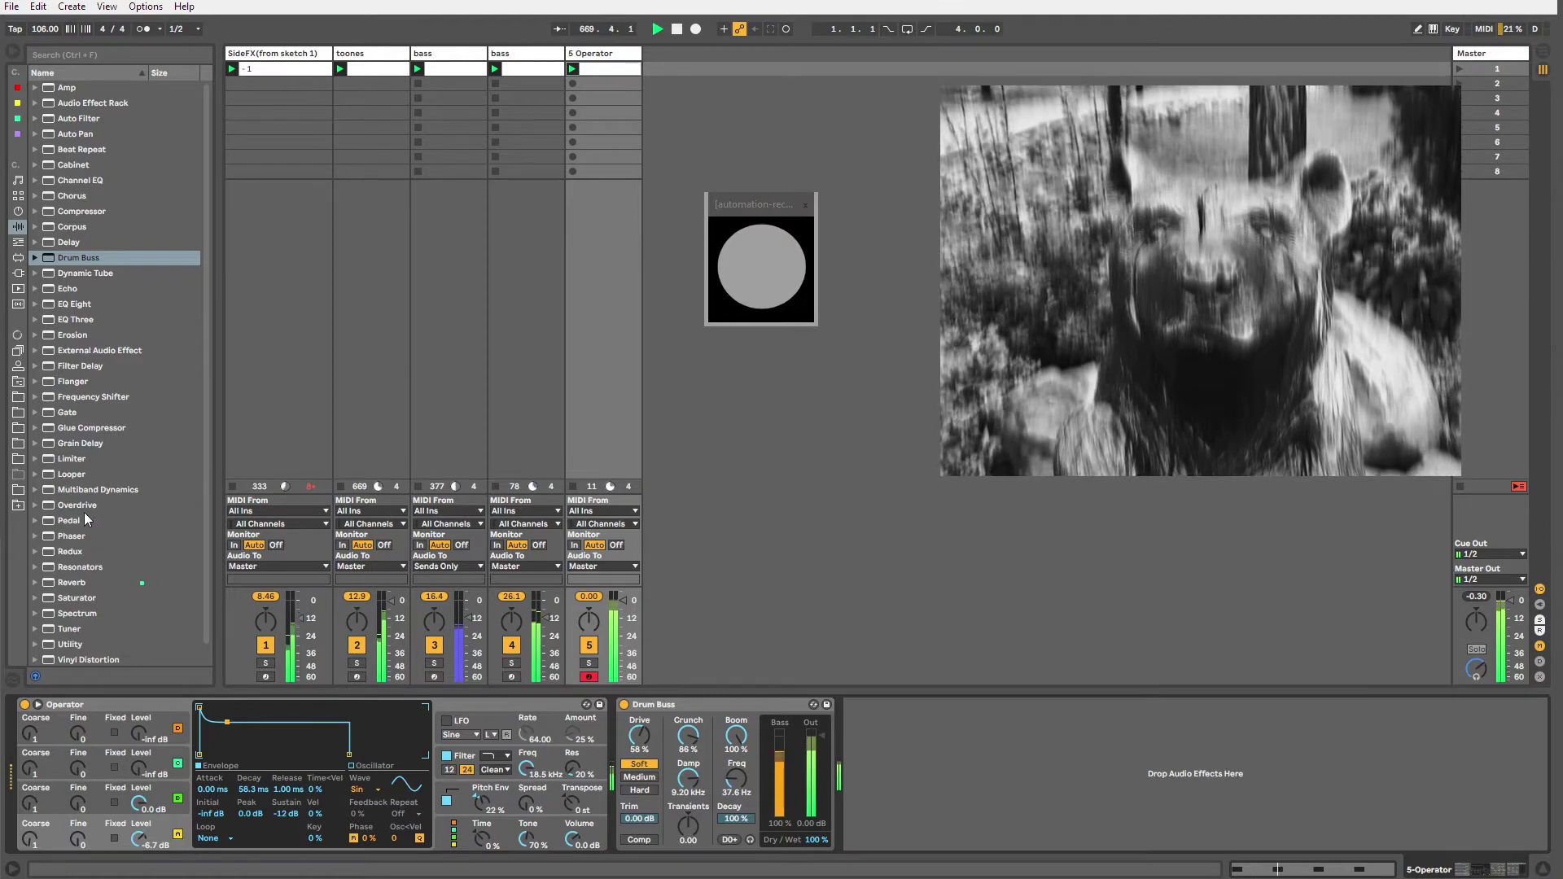
Insert a Saturator between Operator and Drum Buss with Drive 10.3 dB, Color on, Base -11.4 and Freq 404 Hz.
mouse_move(79, 599)
left_mouse_down()
mouse_move(611, 774)
mouse_move(636, 664)
mouse_move(636, 722)
left_mouse_up()
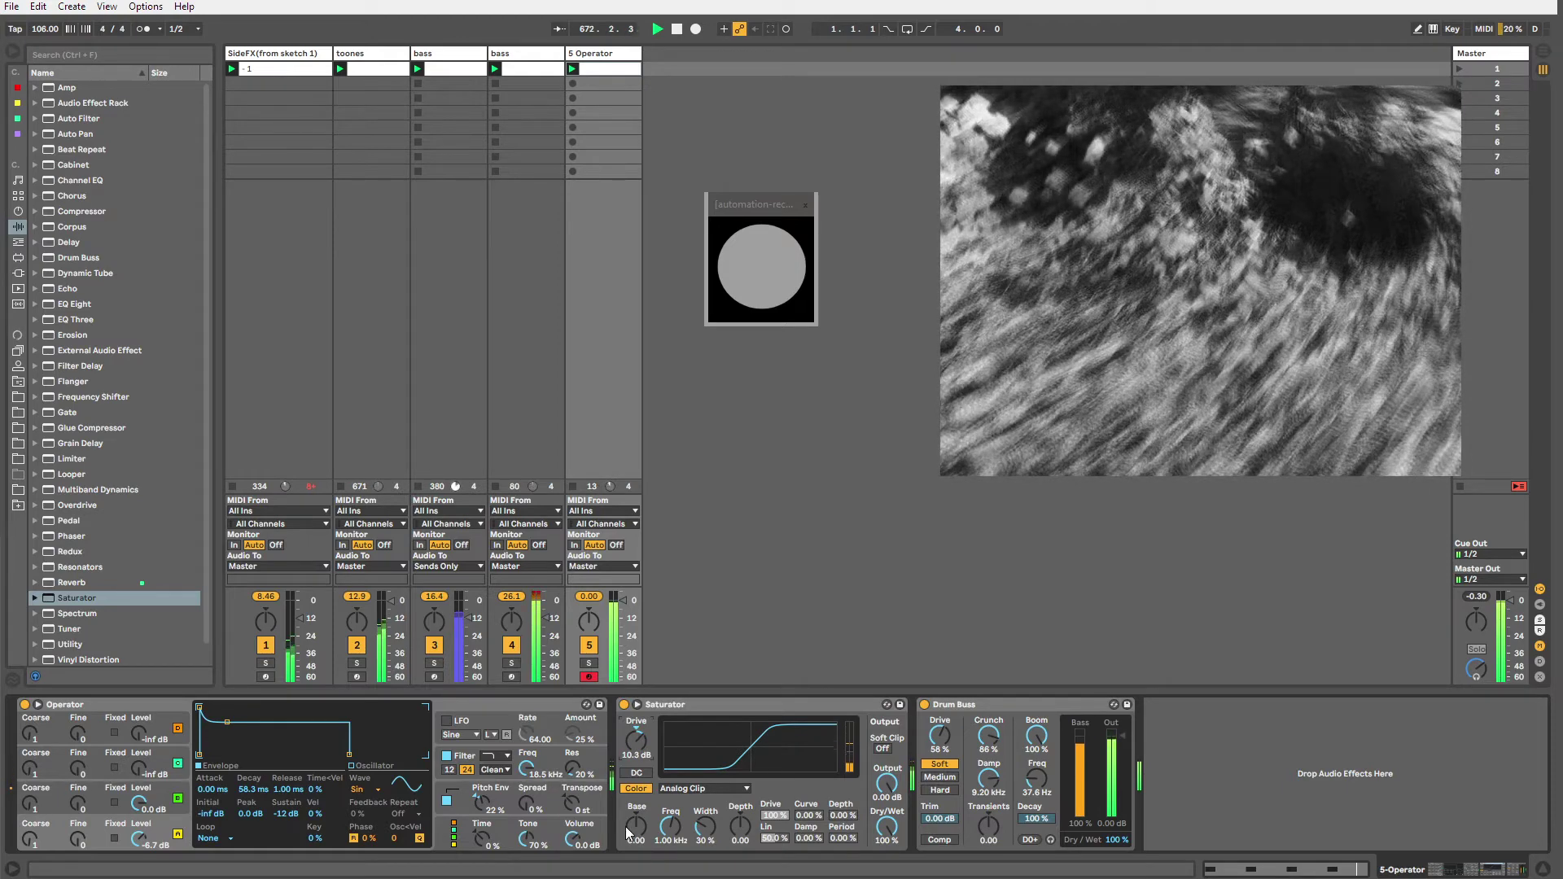
left_click_drag(636, 825, 668, 847)
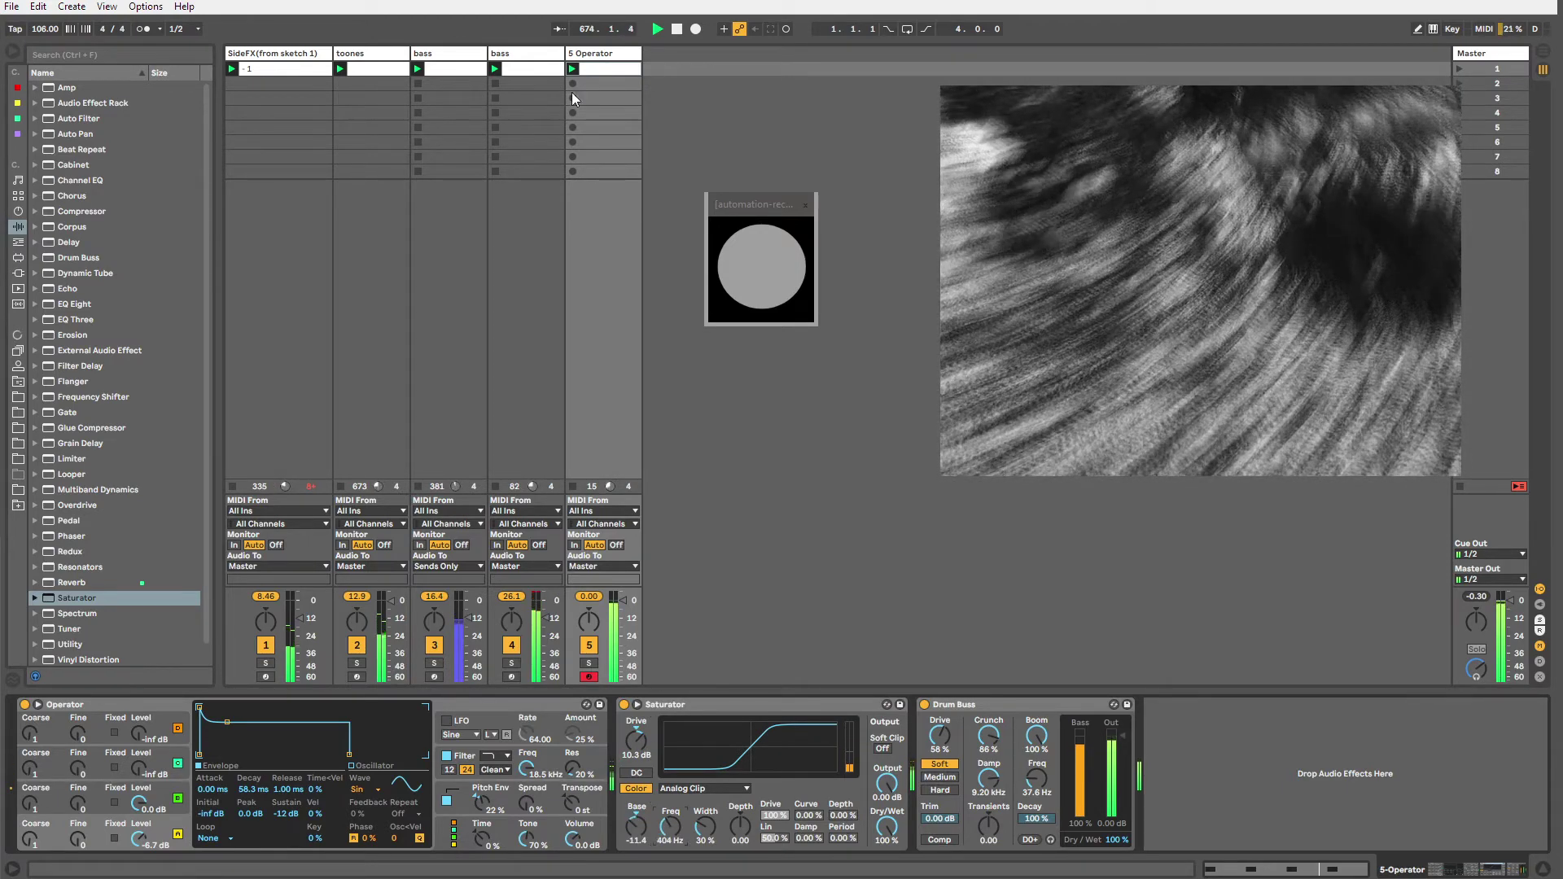
Transpose all notes in the Operator clip down to G-1 and return to the track's devices.
left_click(585, 70)
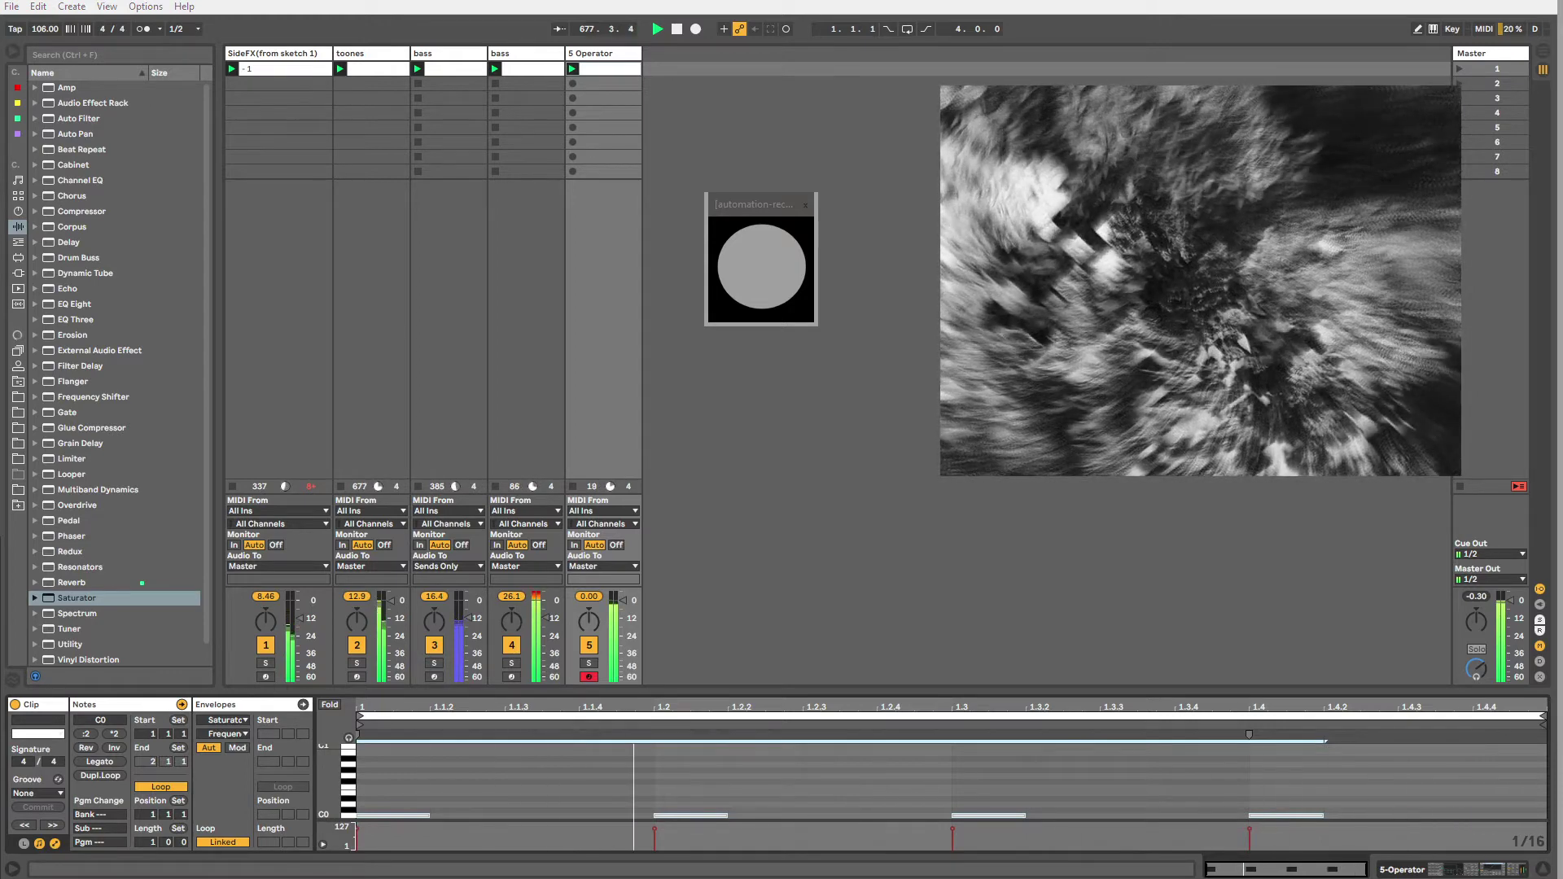
left_click_drag(349, 817, 442, 788)
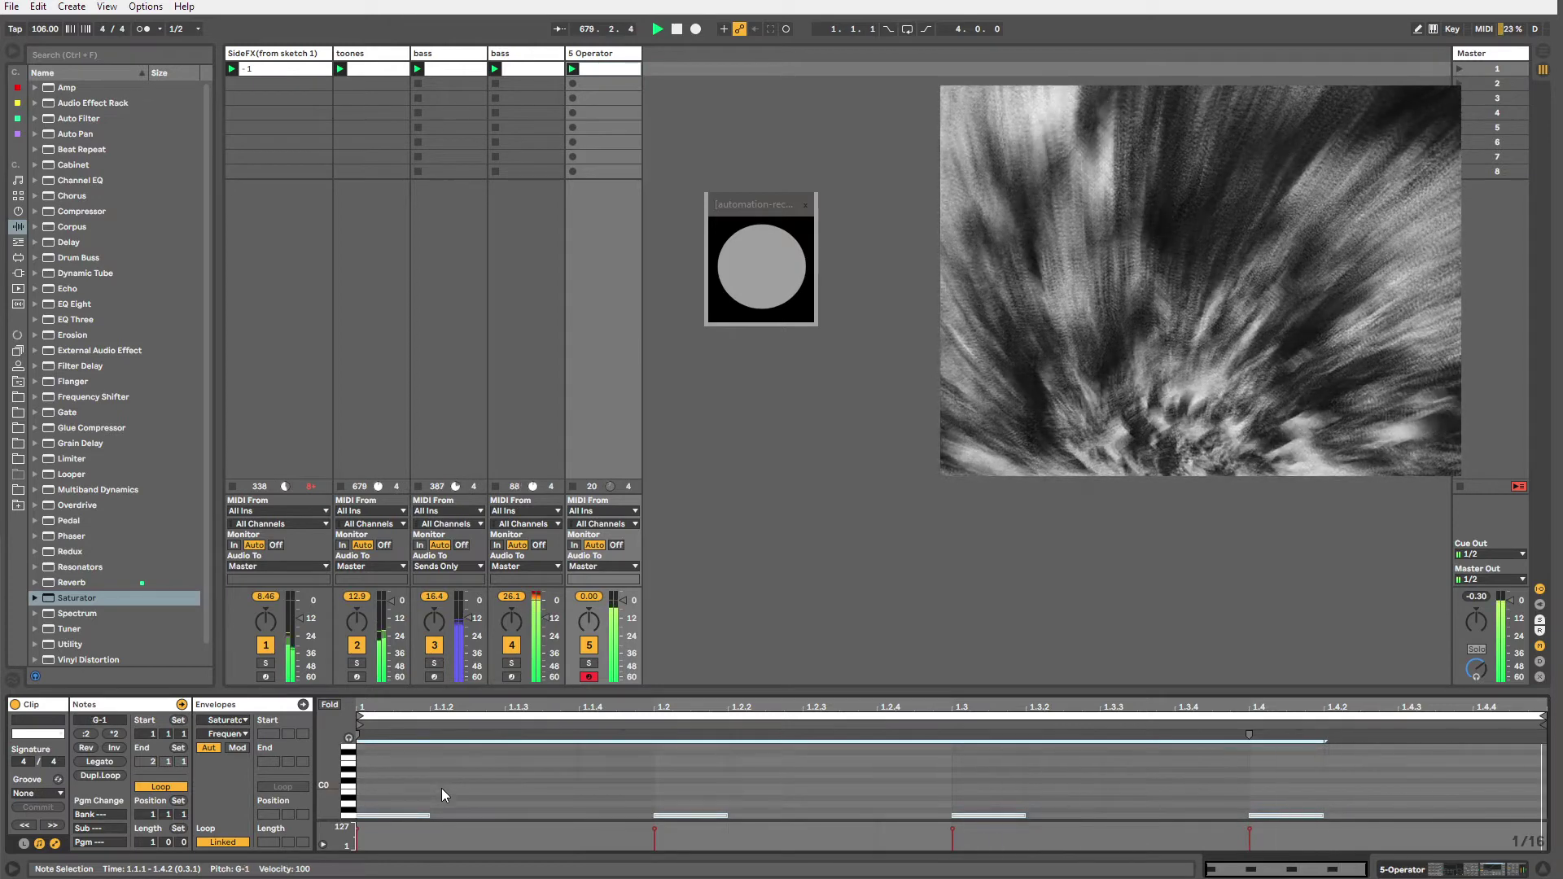
left_click(603, 57)
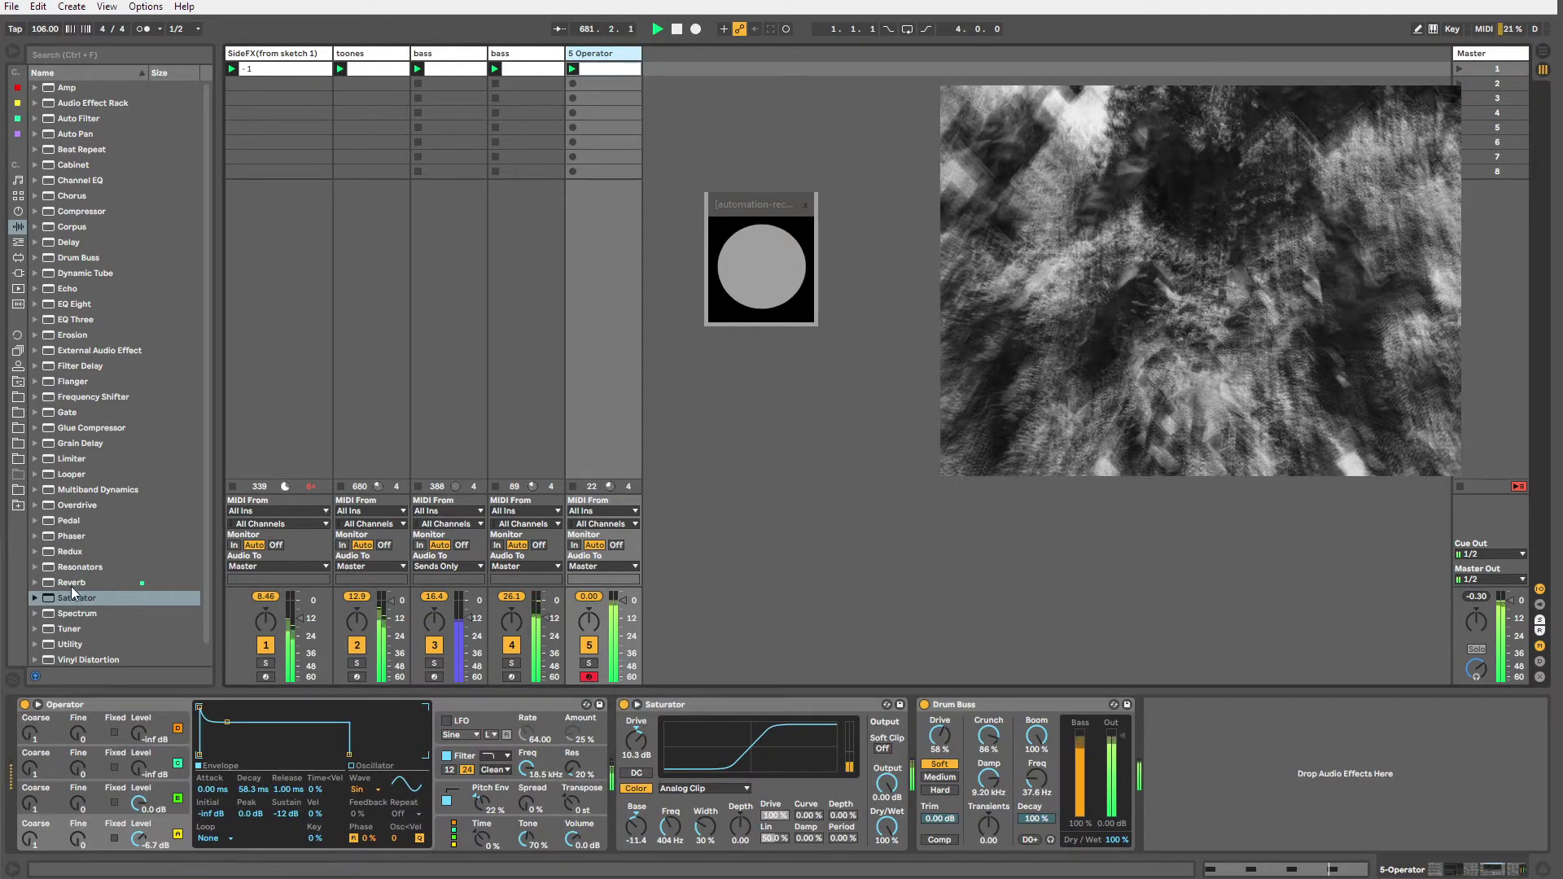
Add a Reverb after Drum Buss with Predelay 250 ms, Decay Time 3.97 s and Dry/Wet 12%.
left_click_drag(71, 583, 1217, 734)
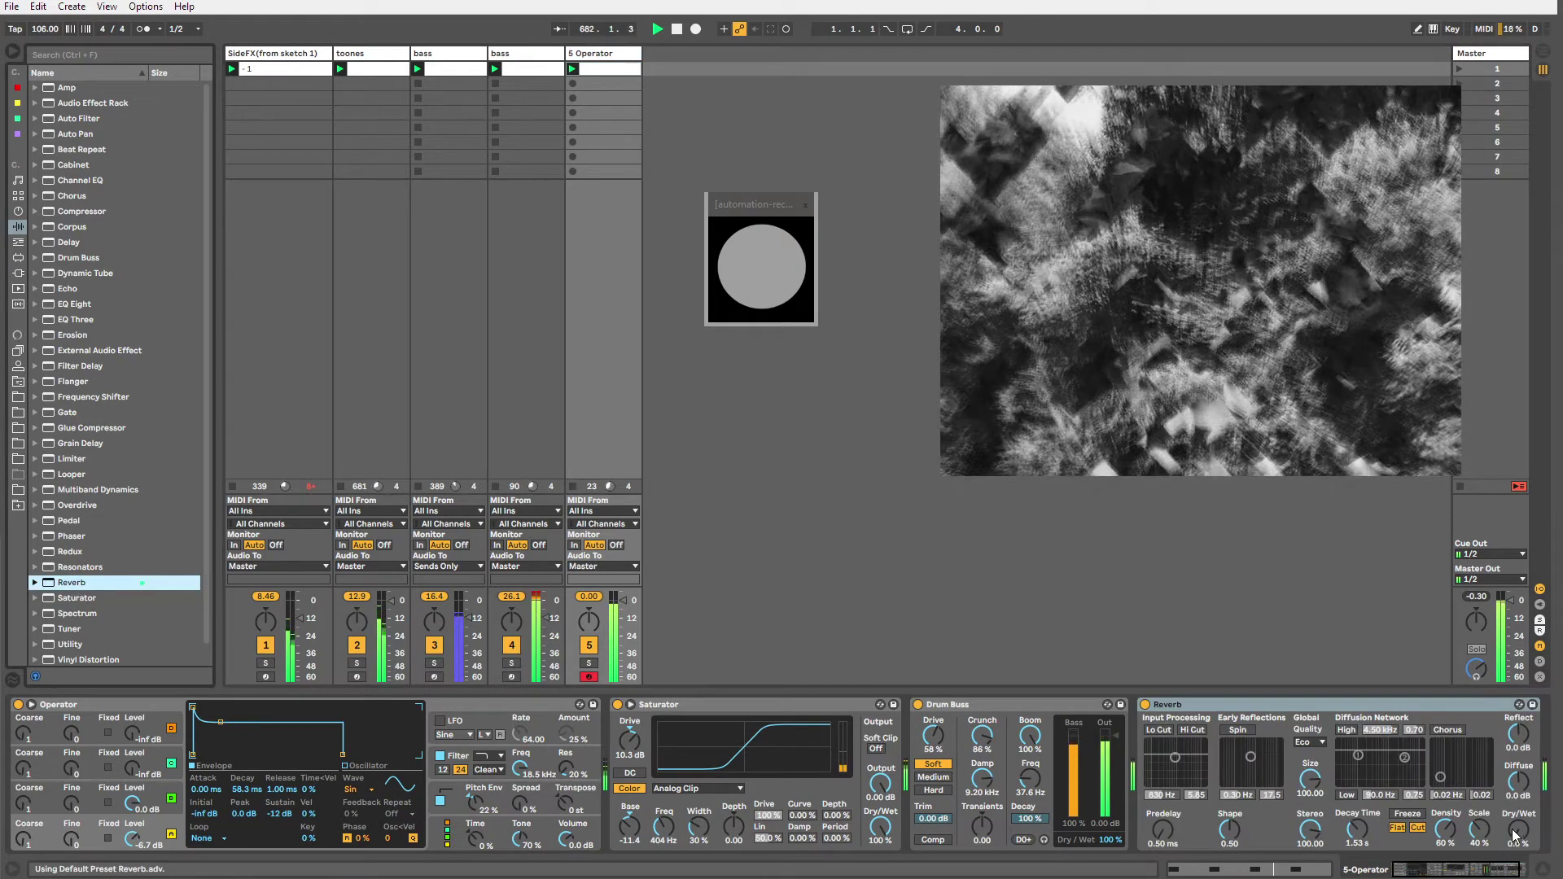
left_click_drag(1516, 835, 1516, 823)
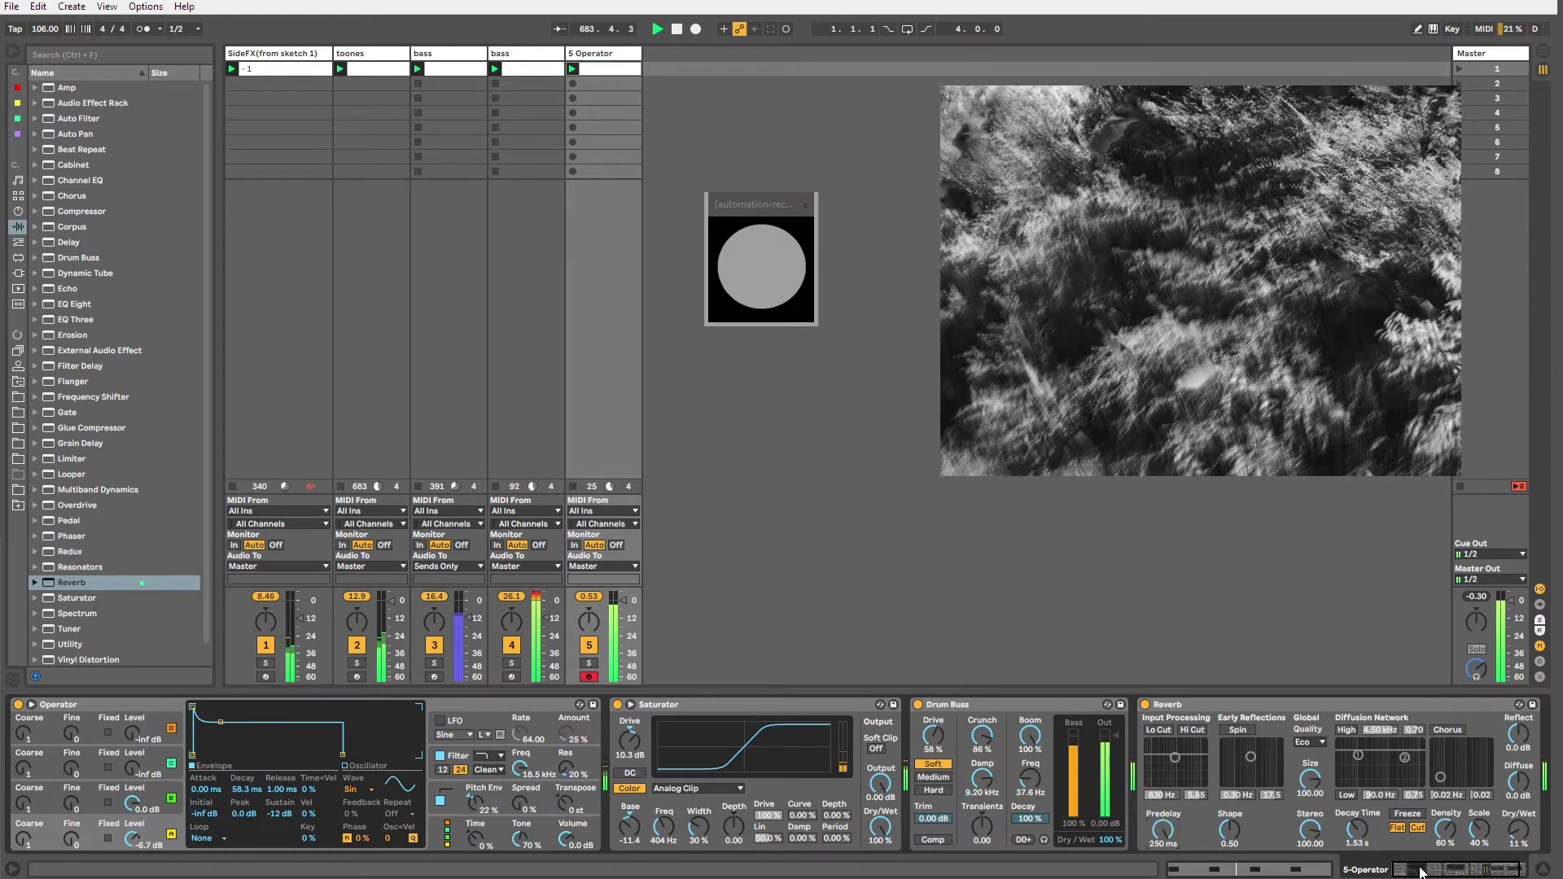
left_click_drag(1420, 873, 1438, 835)
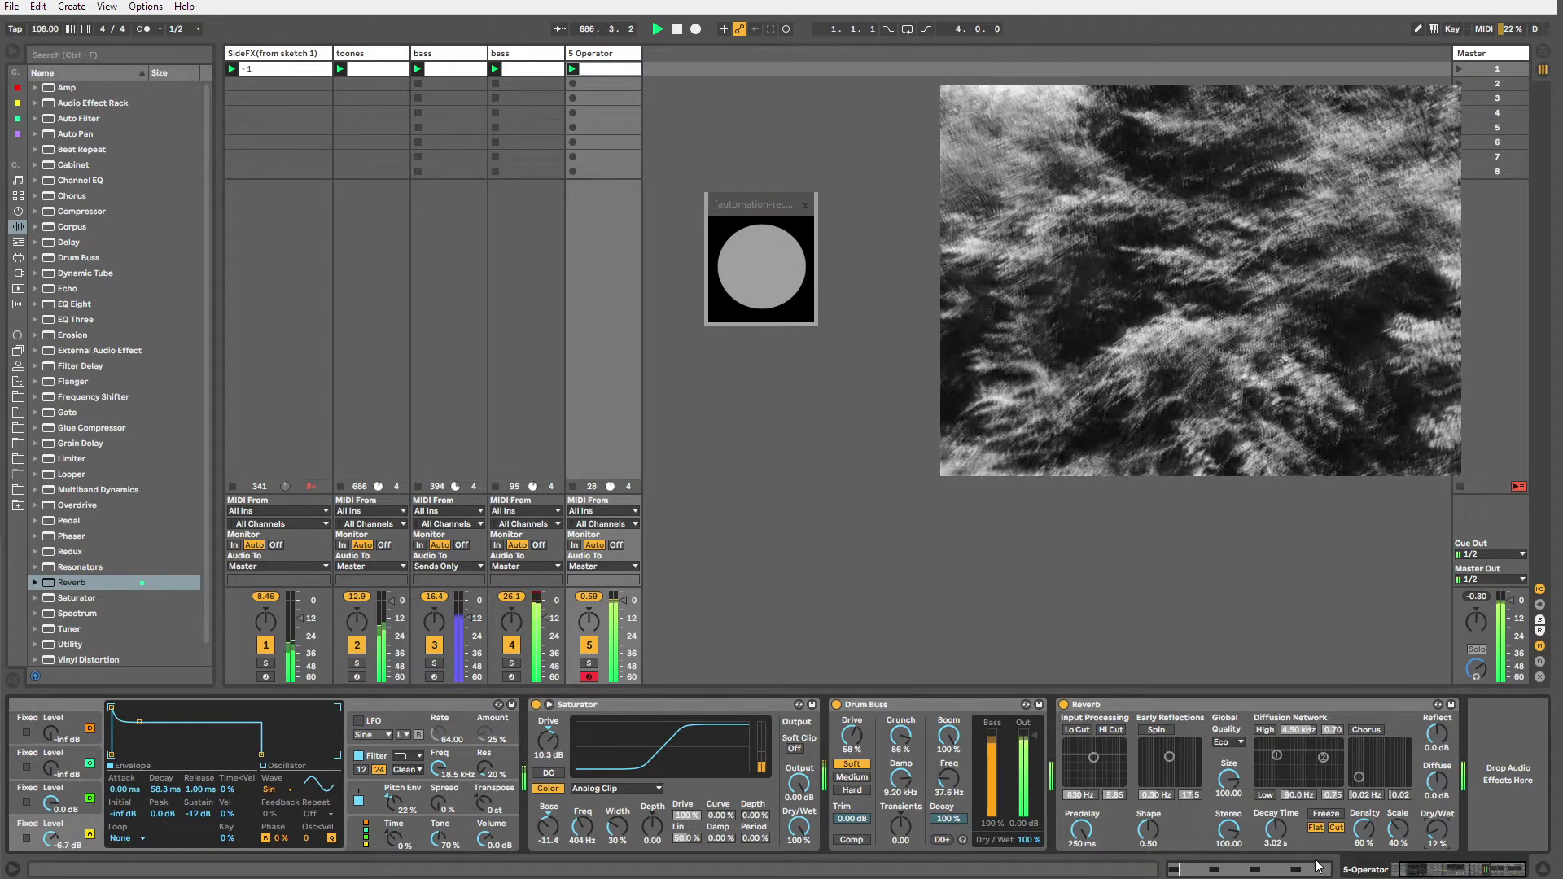
left_click_drag(1268, 831, 1268, 687)
Enable the Reverb's High filter, Chorus at 0.10 Hz and 0.79, and Spin at 0.40 Hz and 11.2; set Scale 61% and Dry/Wet 7.9%.
left_click(1265, 729)
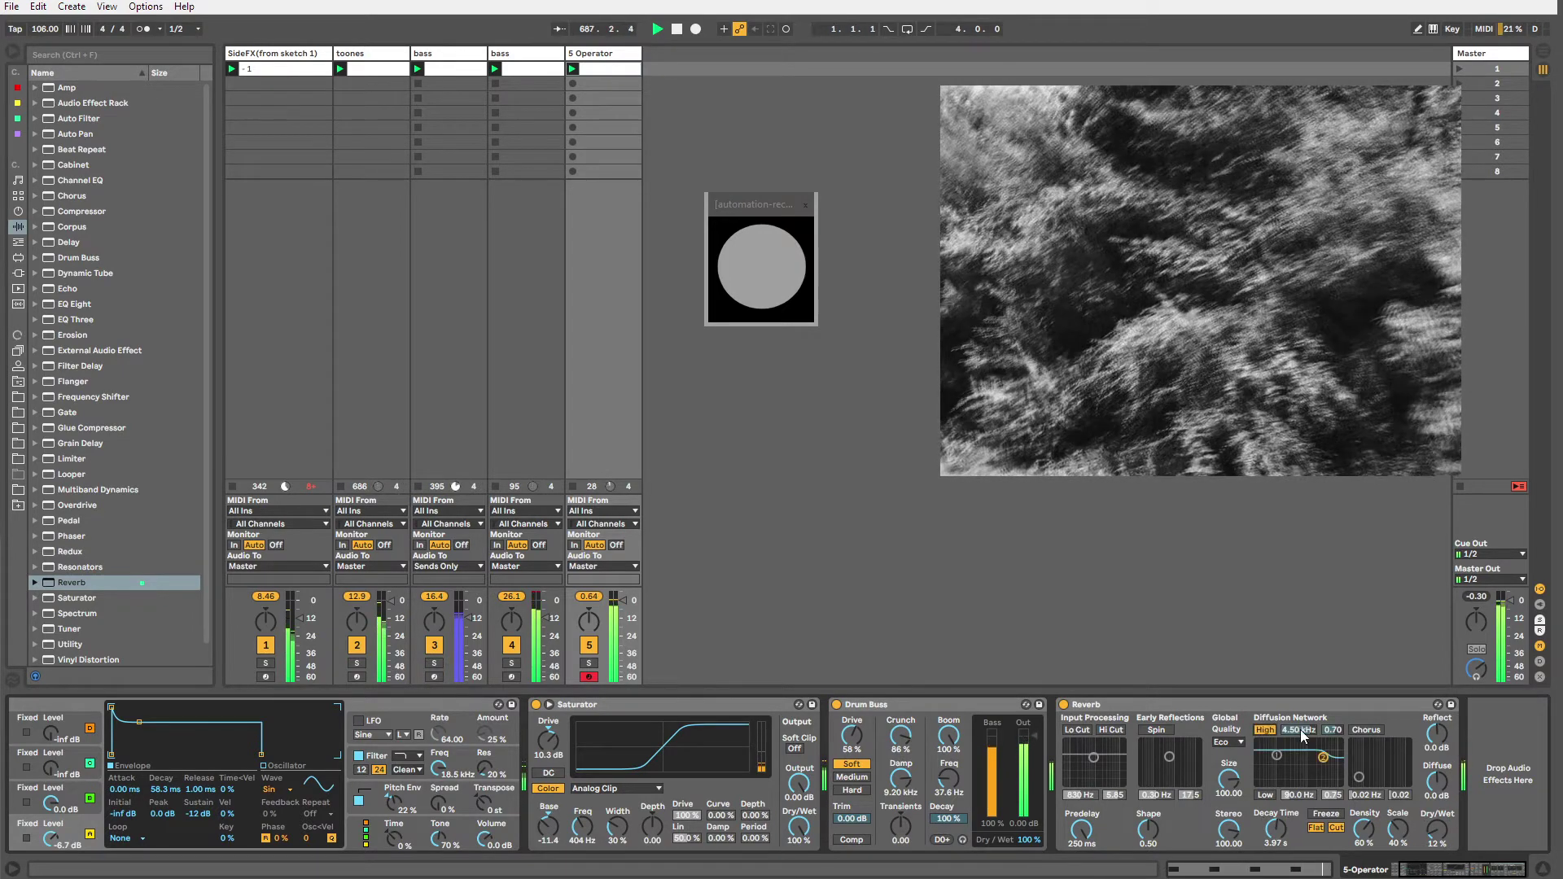
left_click(1365, 730)
left_click_drag(1391, 744, 1372, 753)
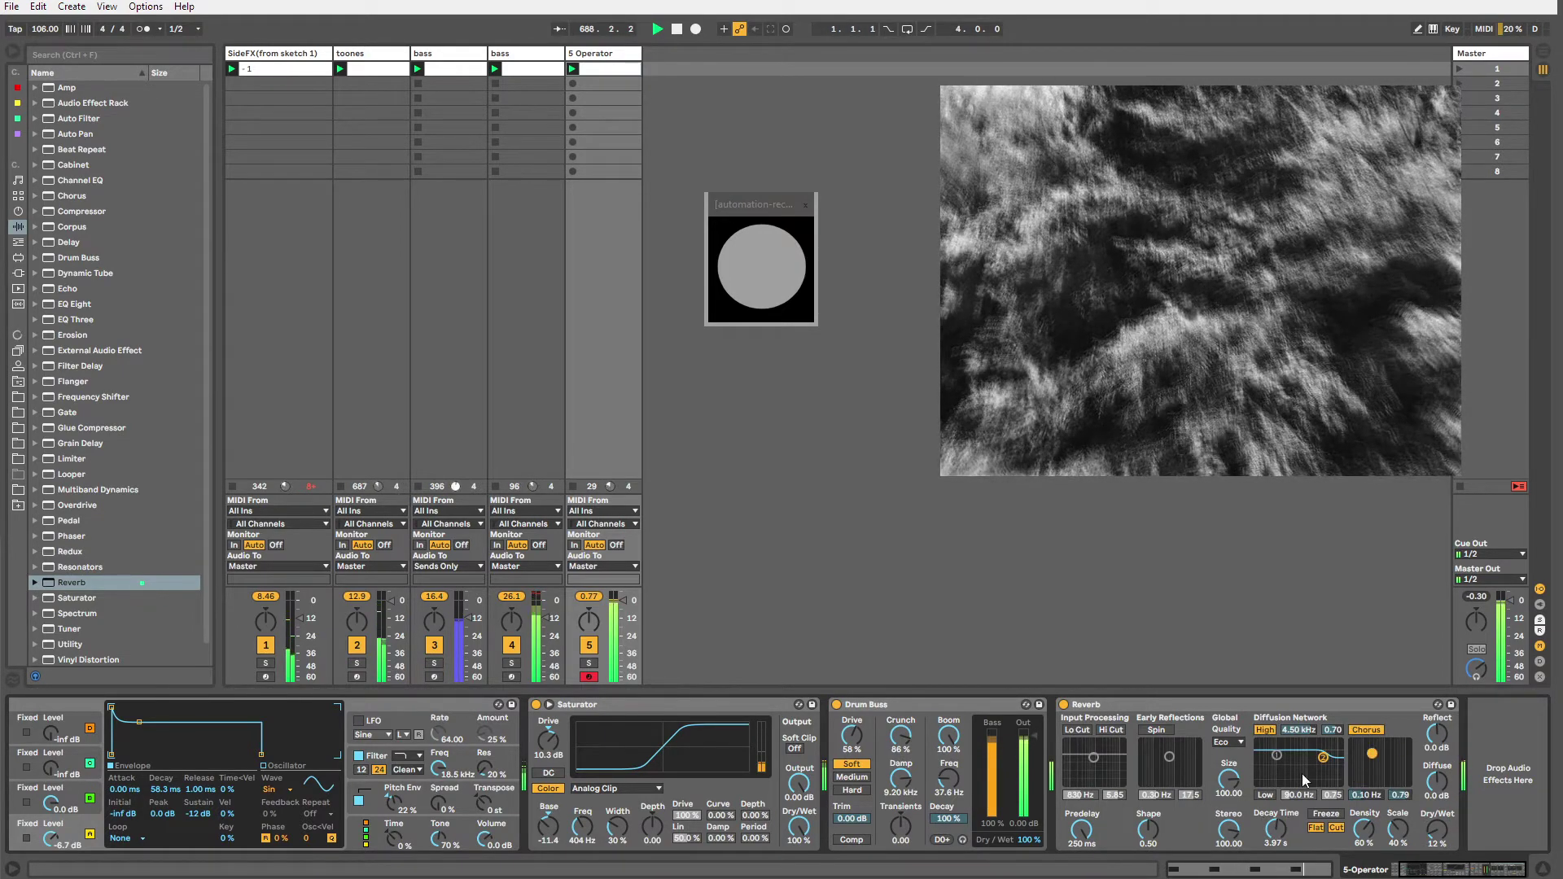
left_click(1156, 730)
mouse_move(1169, 757)
left_mouse_down()
mouse_move(1197, 749)
mouse_move(1175, 762)
left_mouse_up()
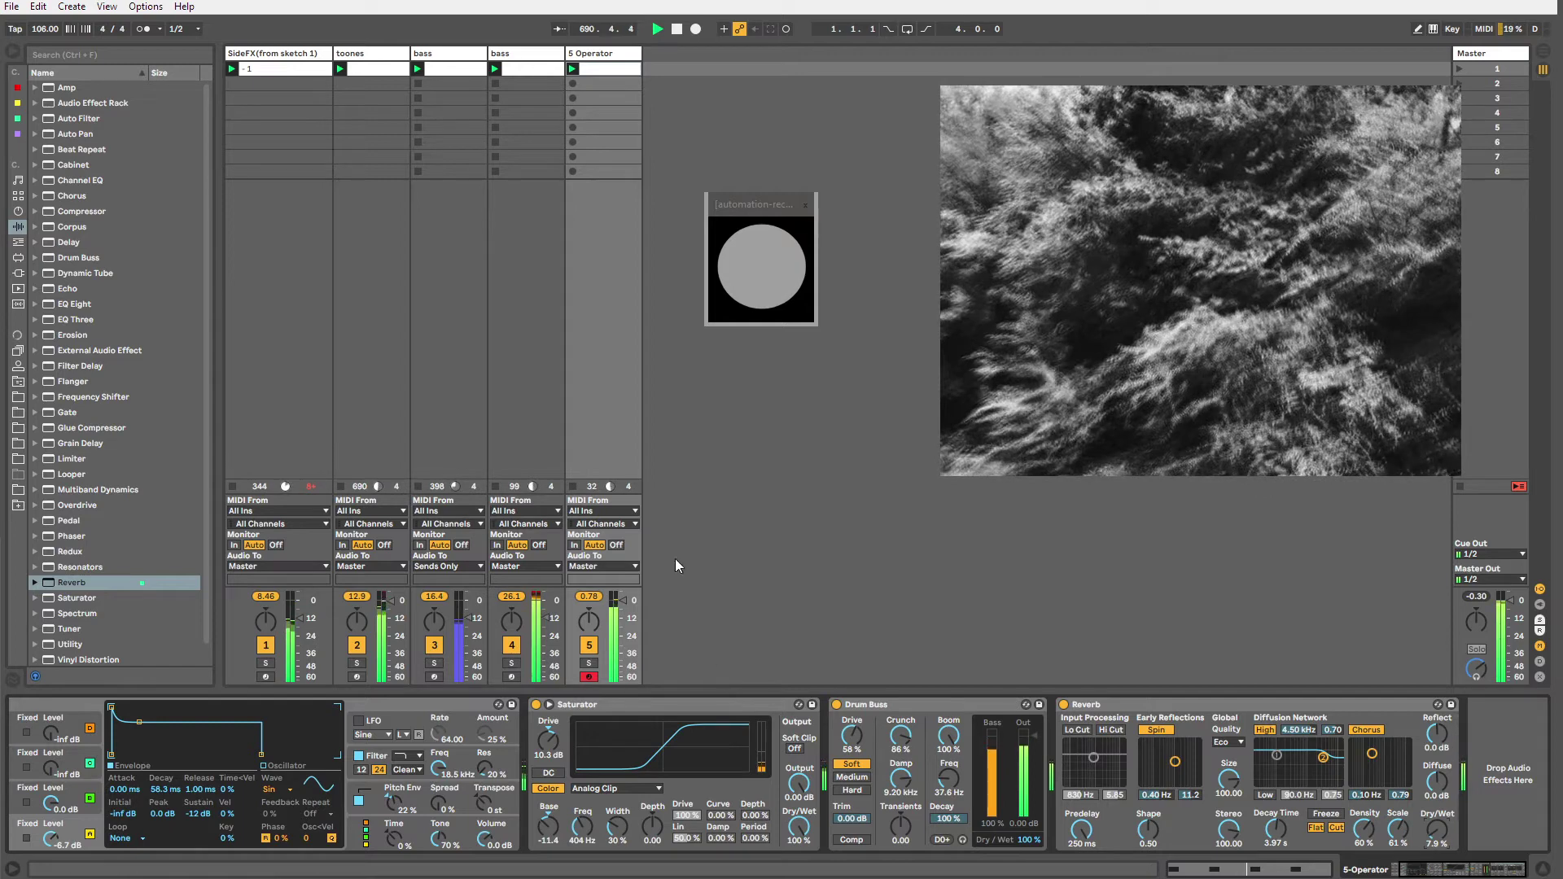
Switch the Operator track's Saturator to Waveshaper with Curve 78.1%, Depth 73.4%, Damp 37.5% and Period 10.2%.
left_click(505, 52)
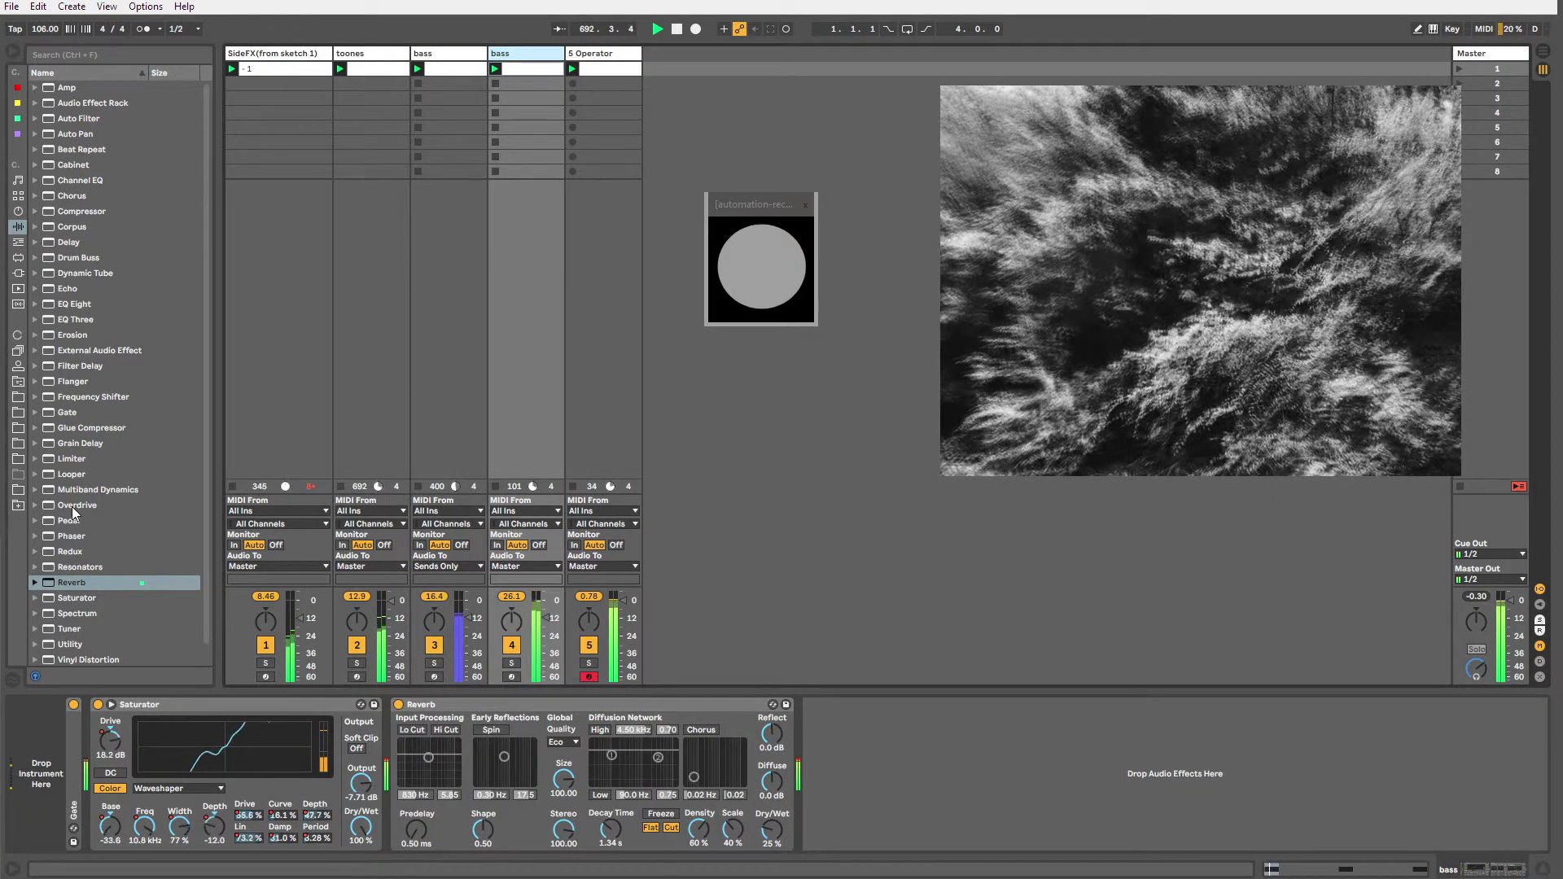
left_click(622, 64)
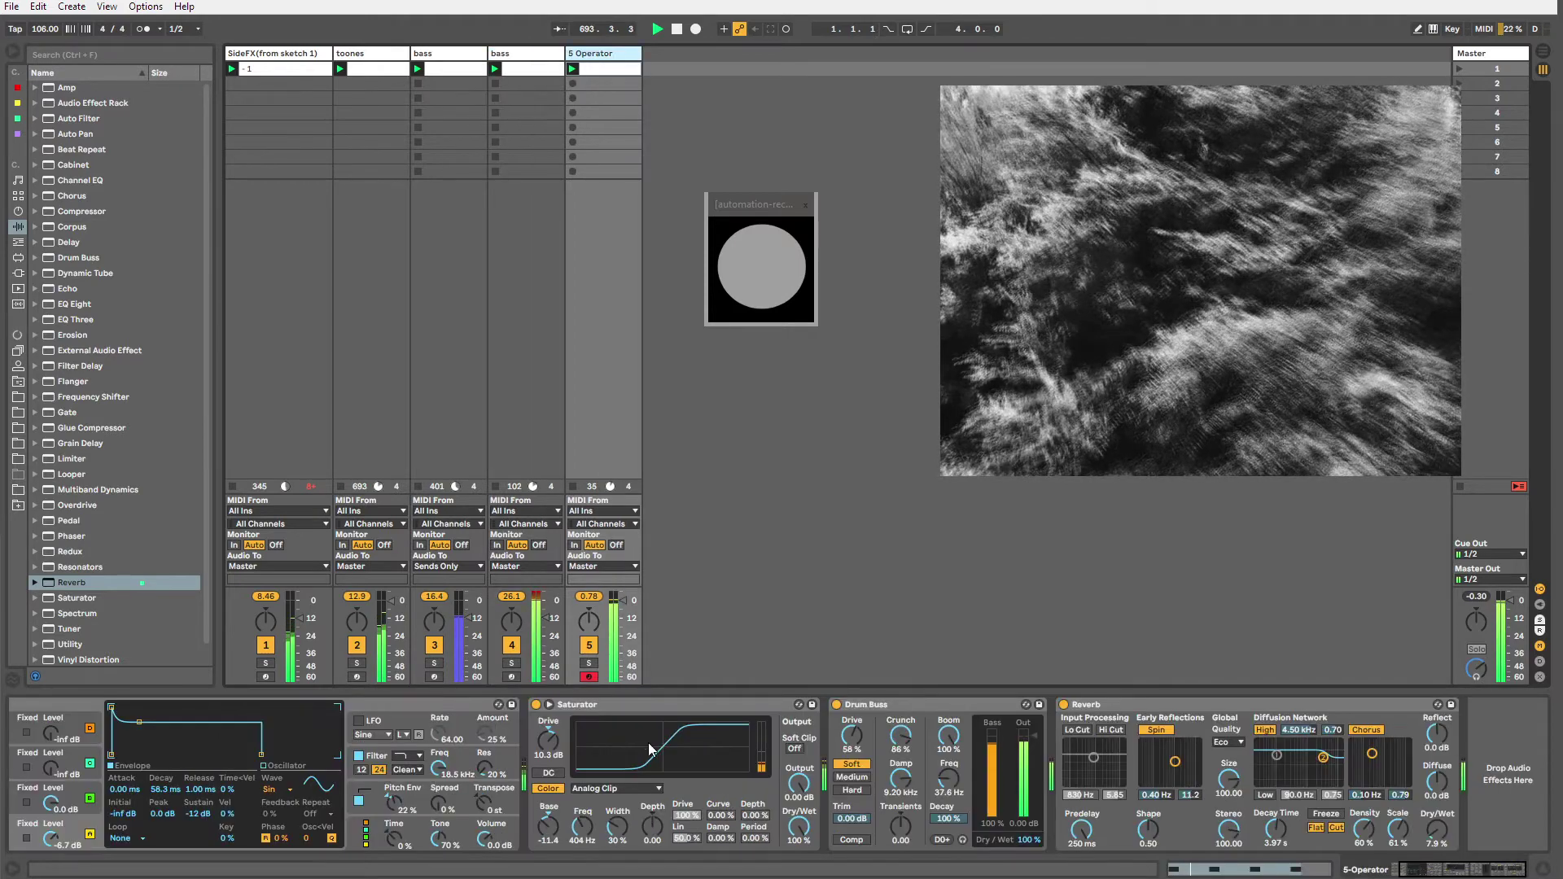
left_click(616, 788)
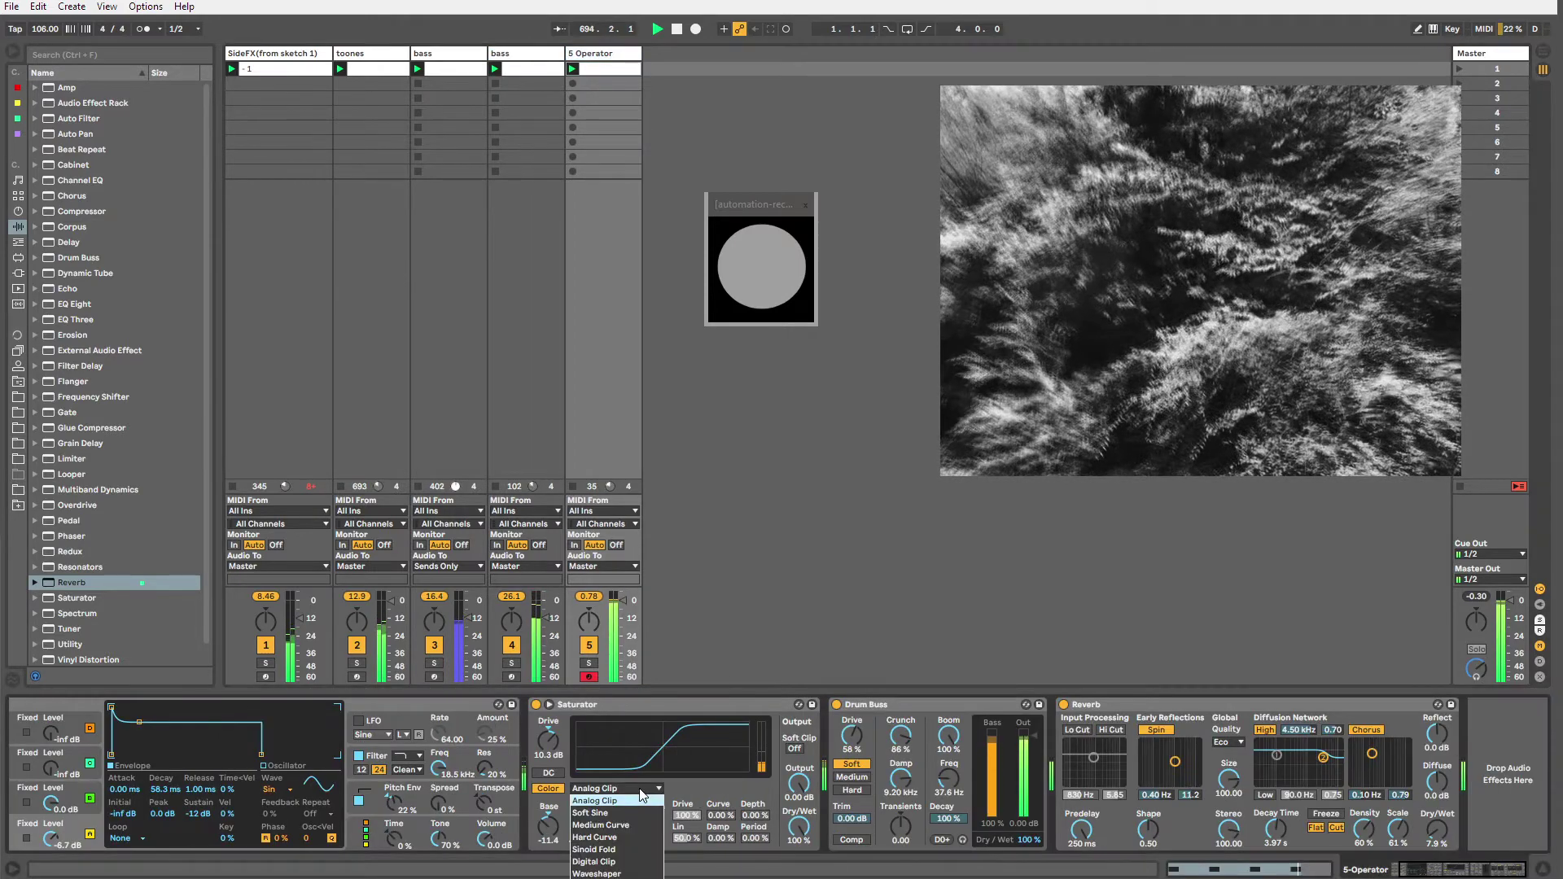
left_click(645, 872)
mouse_move(707, 817)
left_mouse_down()
mouse_move(746, 820)
mouse_move(749, 806)
mouse_move(754, 836)
mouse_move(723, 813)
left_mouse_up()
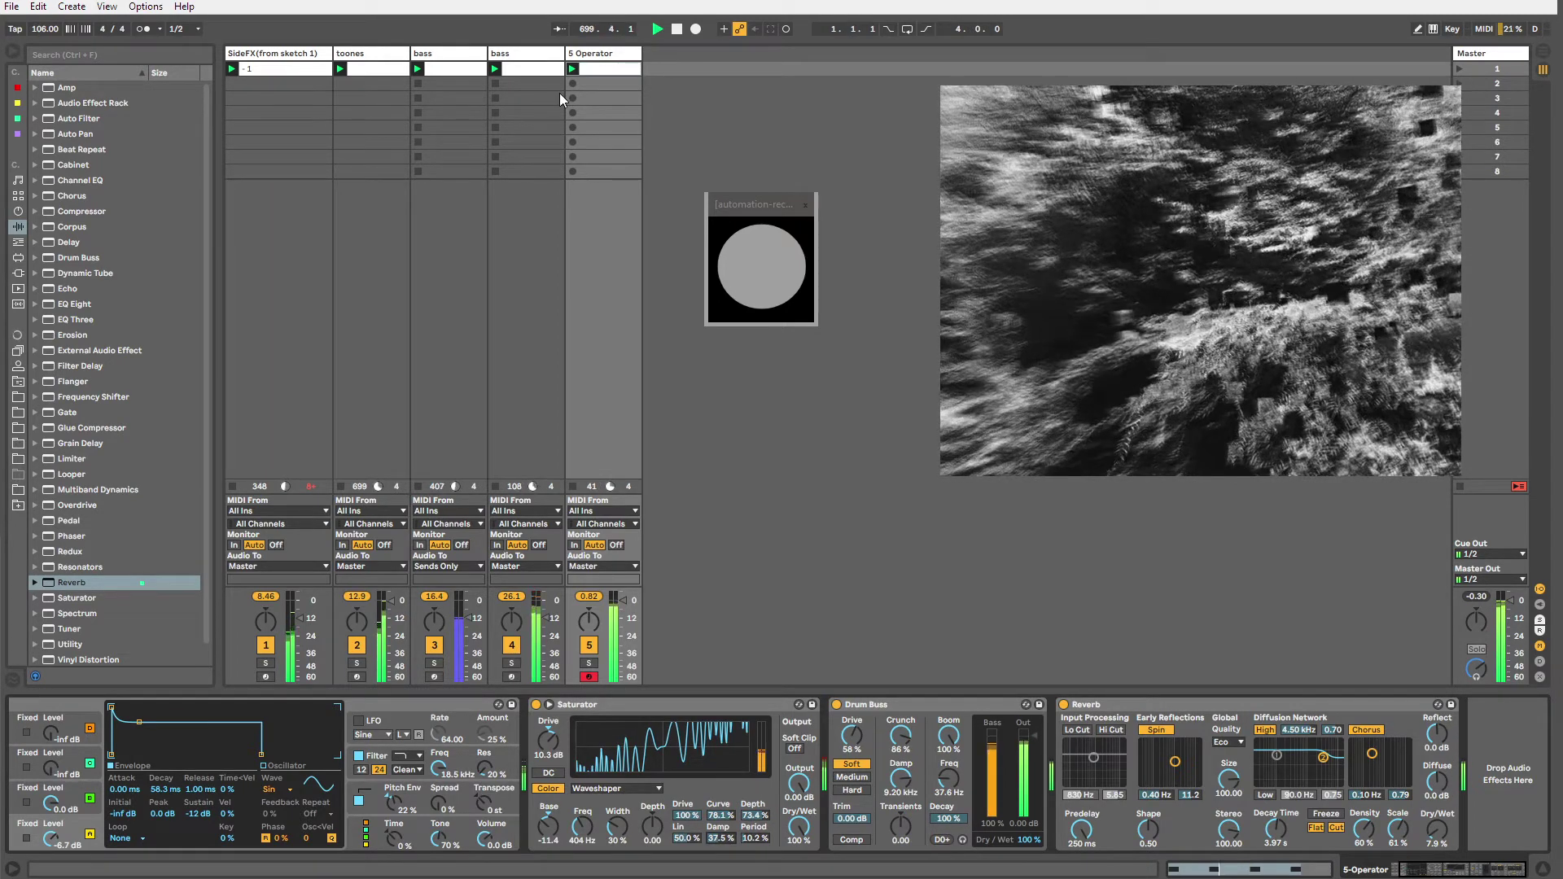
Add a Compressor after the Reverb on the second bass track and keep it unfolded.
left_click(533, 56)
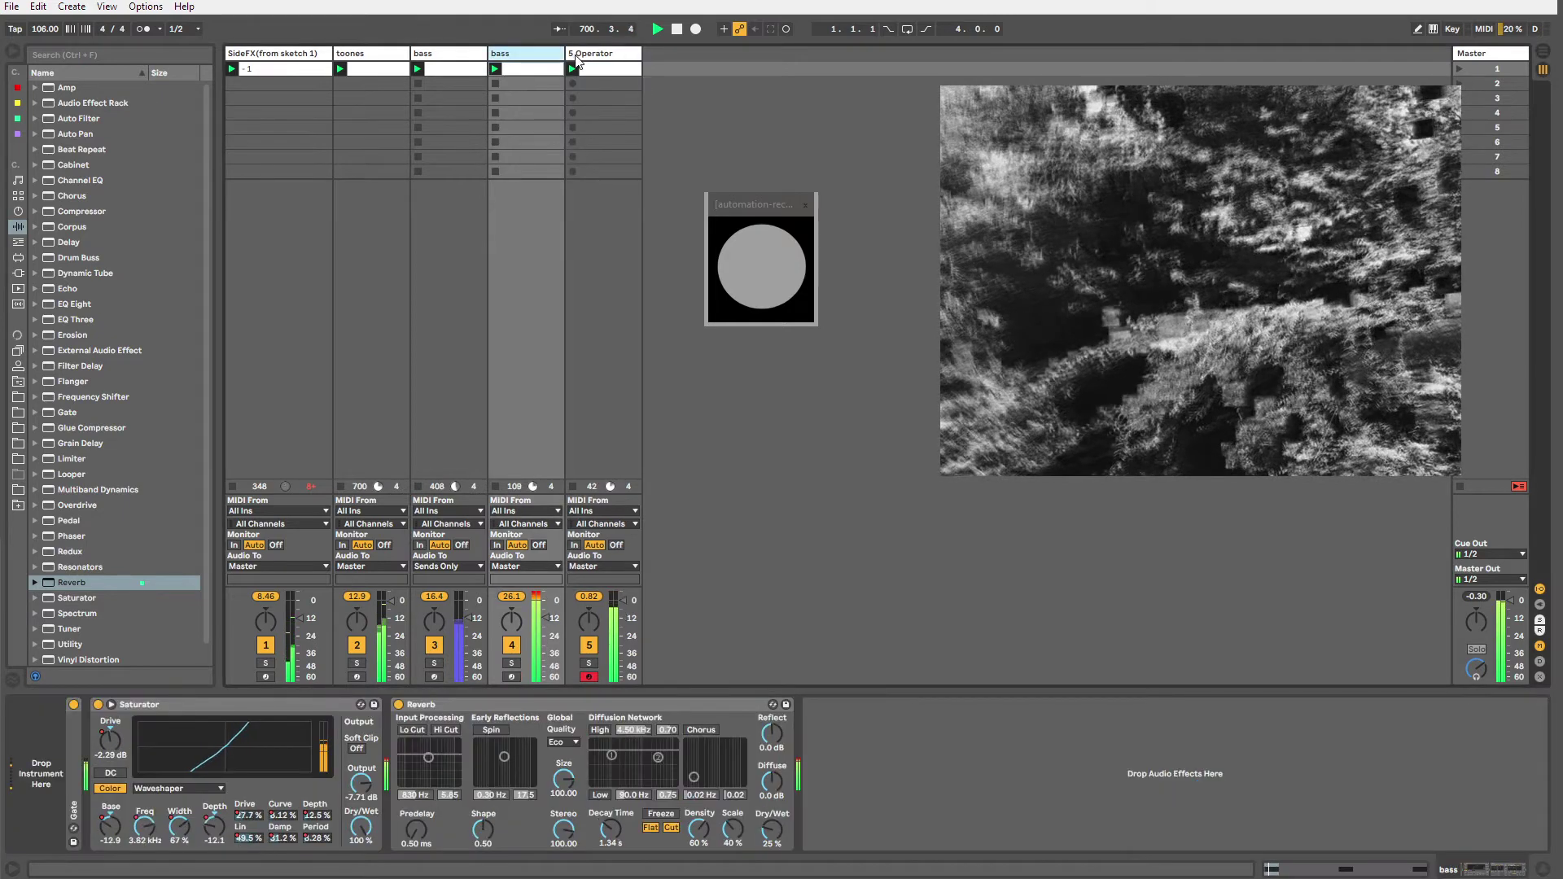
left_click(580, 54)
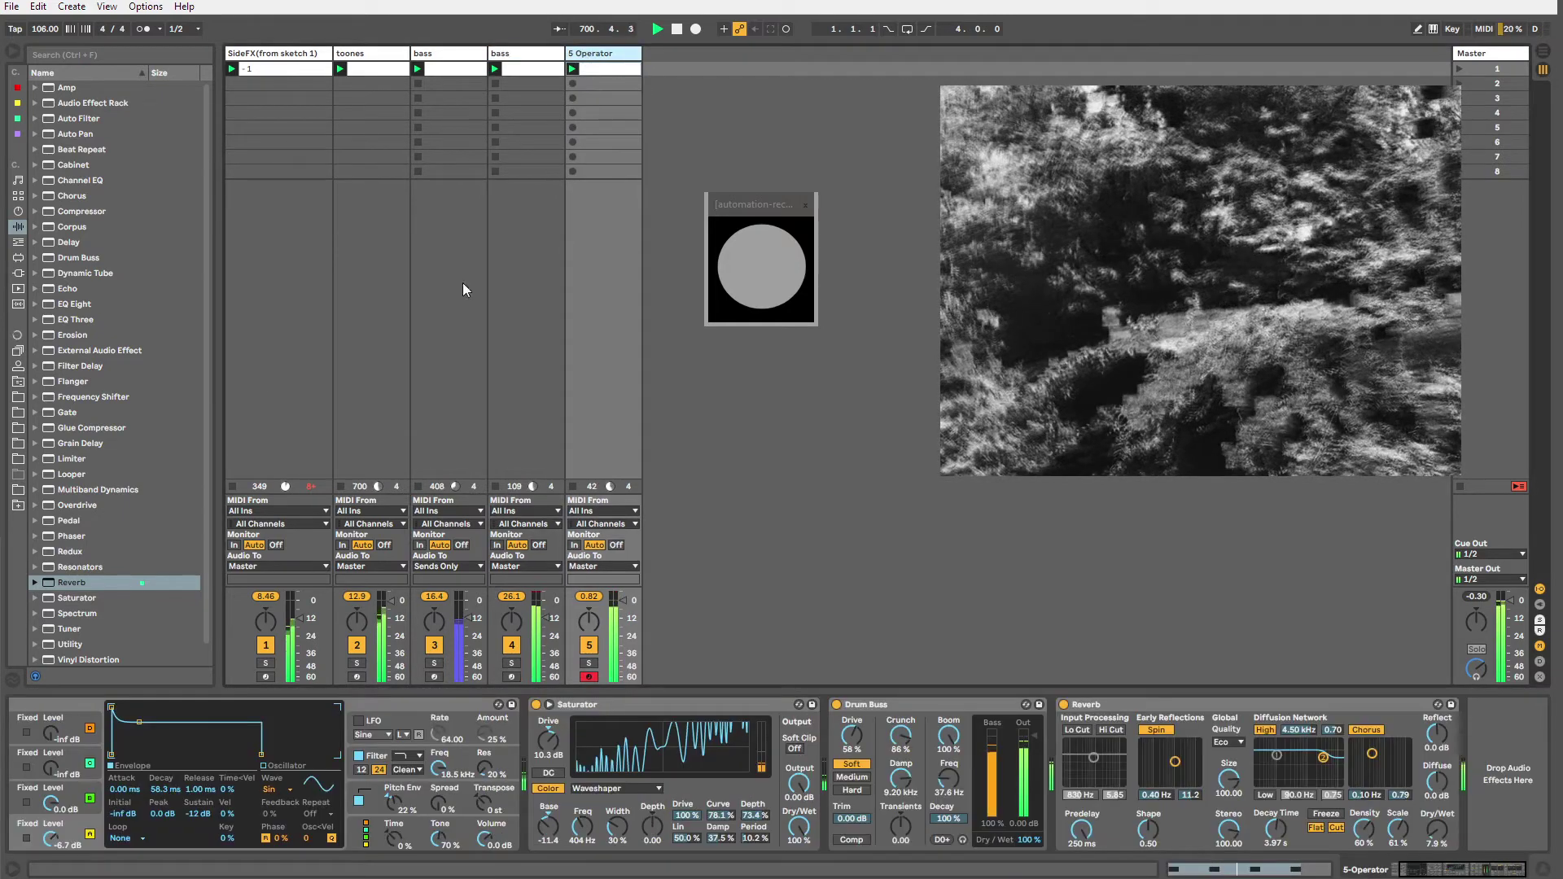
left_click(521, 55)
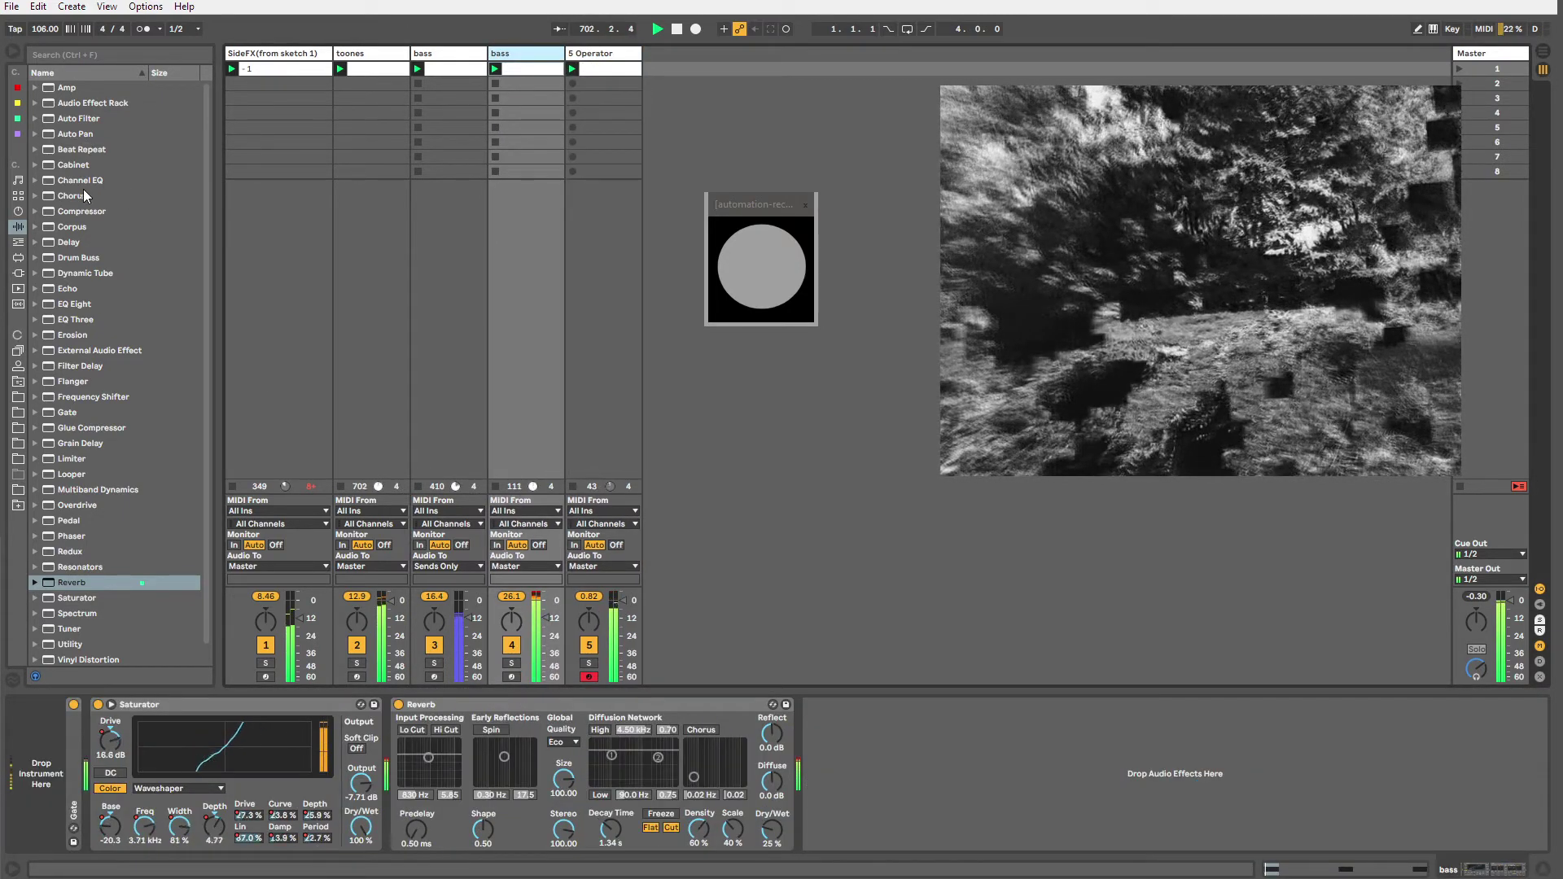
left_click_drag(80, 211, 809, 708)
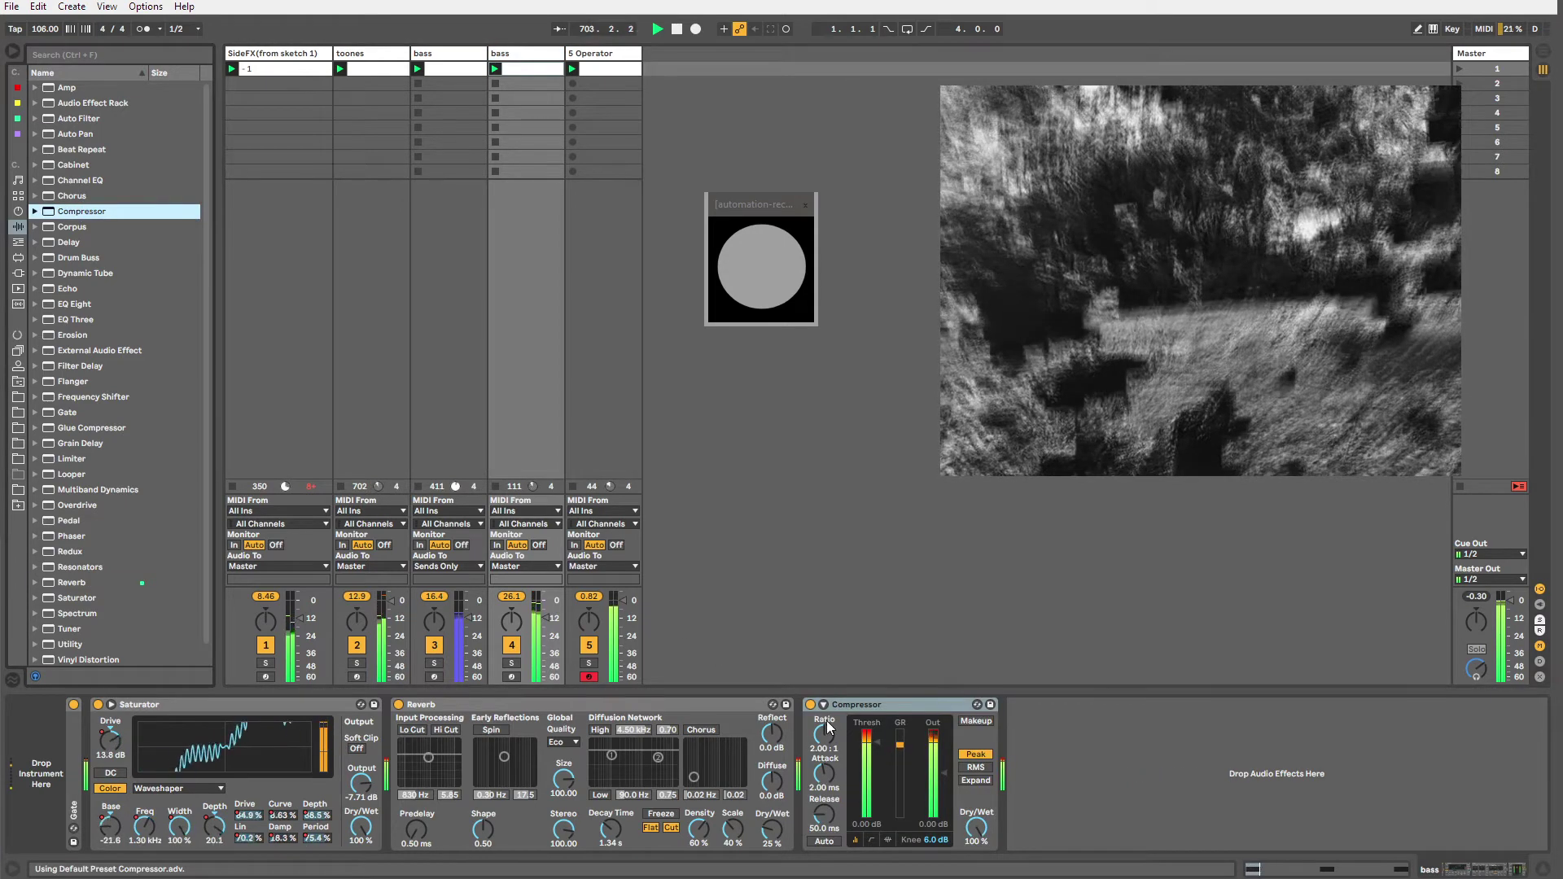
left_click(847, 707)
double_click(847, 707)
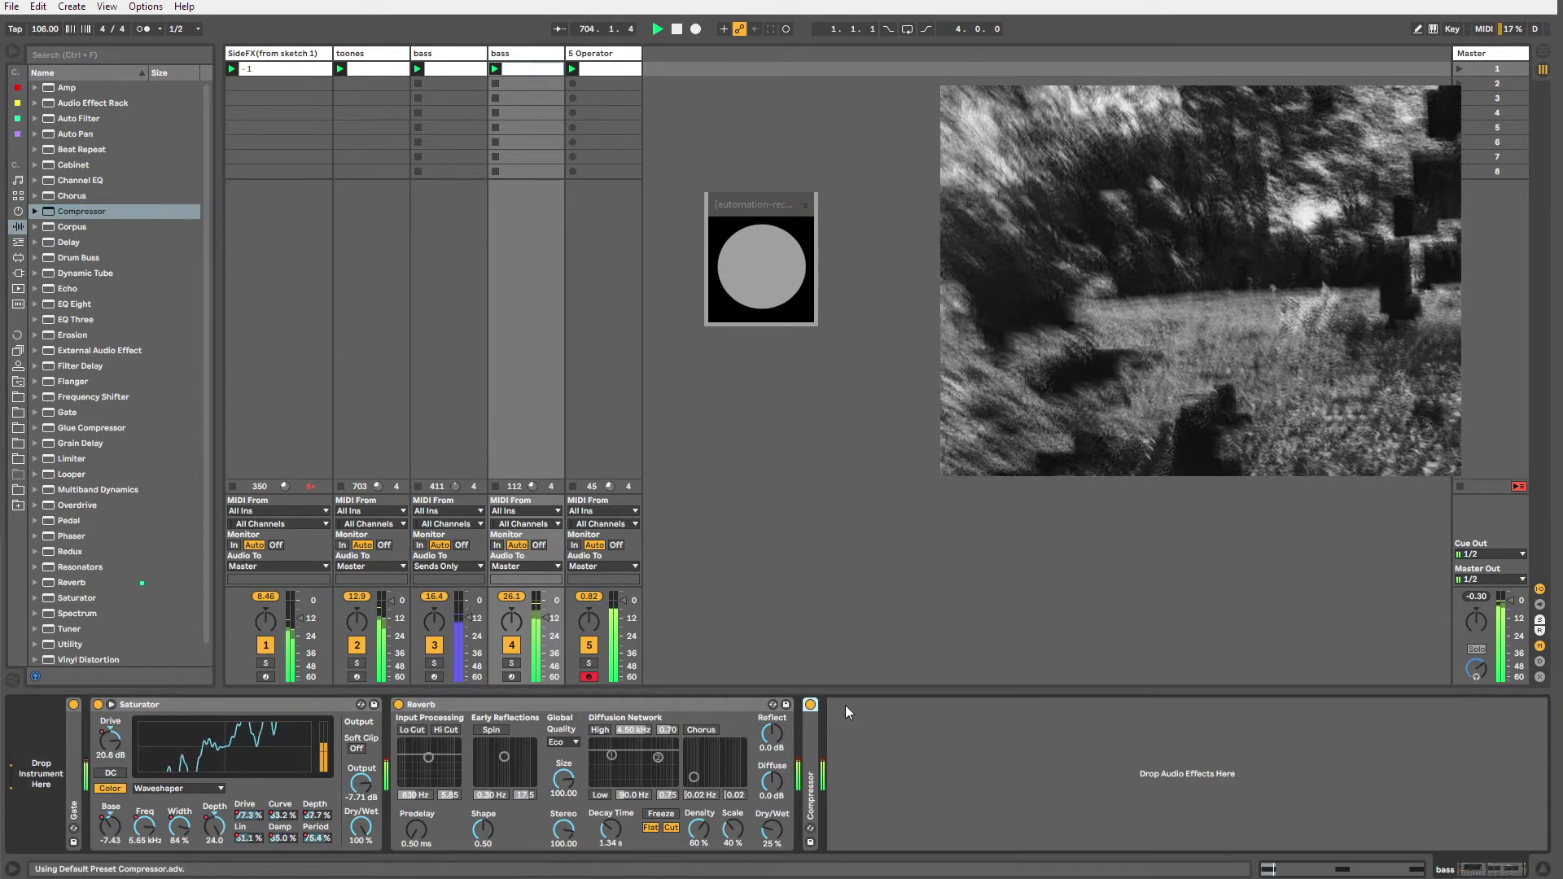
double_click(811, 761)
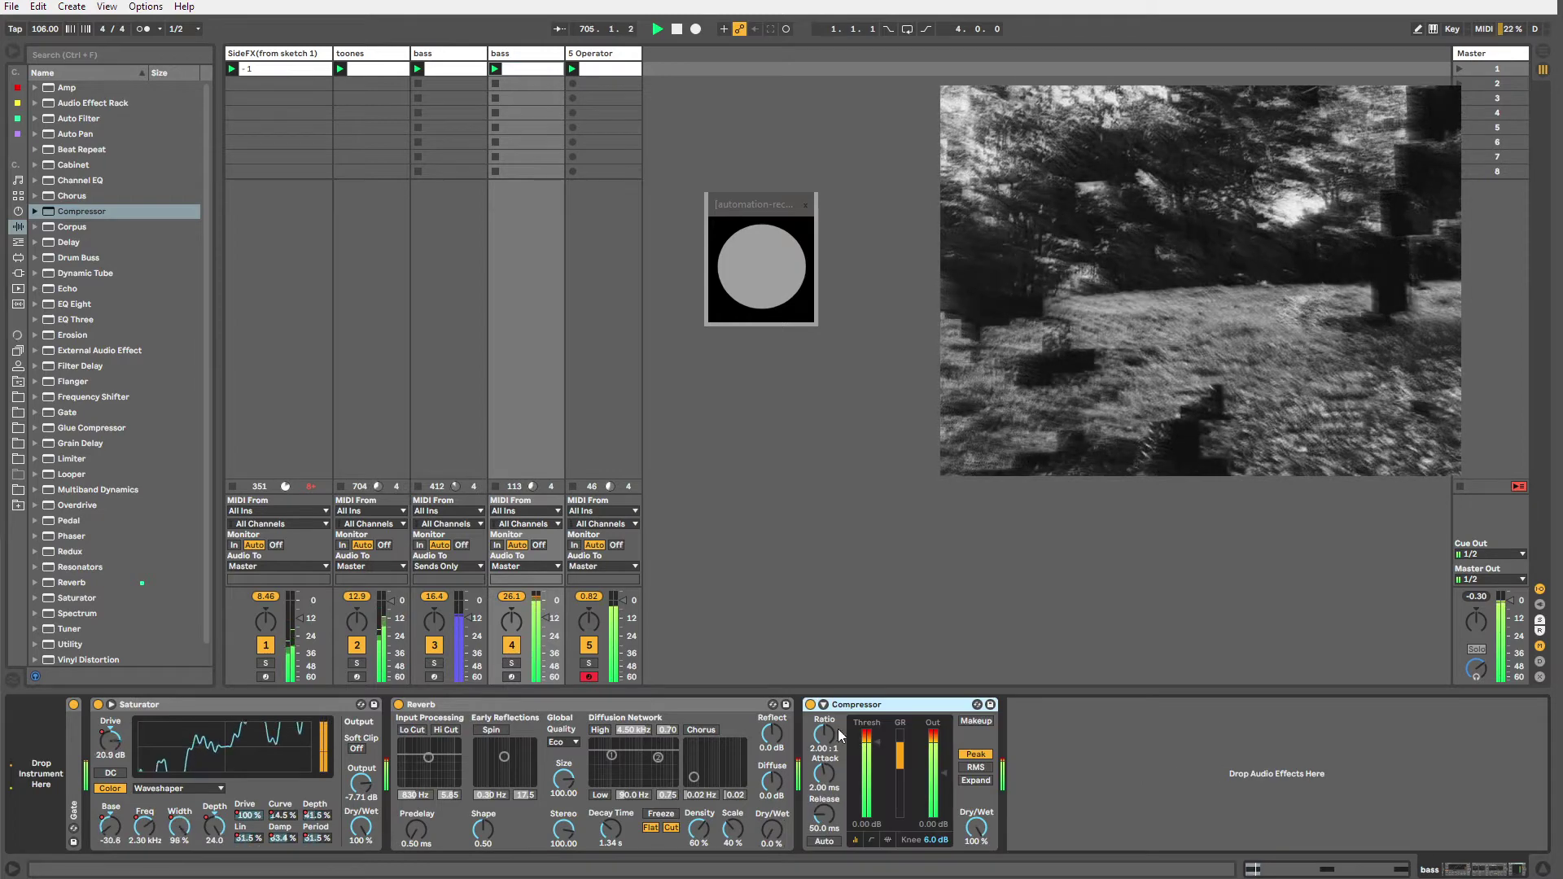
Enable the Compressor's sidechain and set its audio source to the 5-Operator track.
left_click(825, 705)
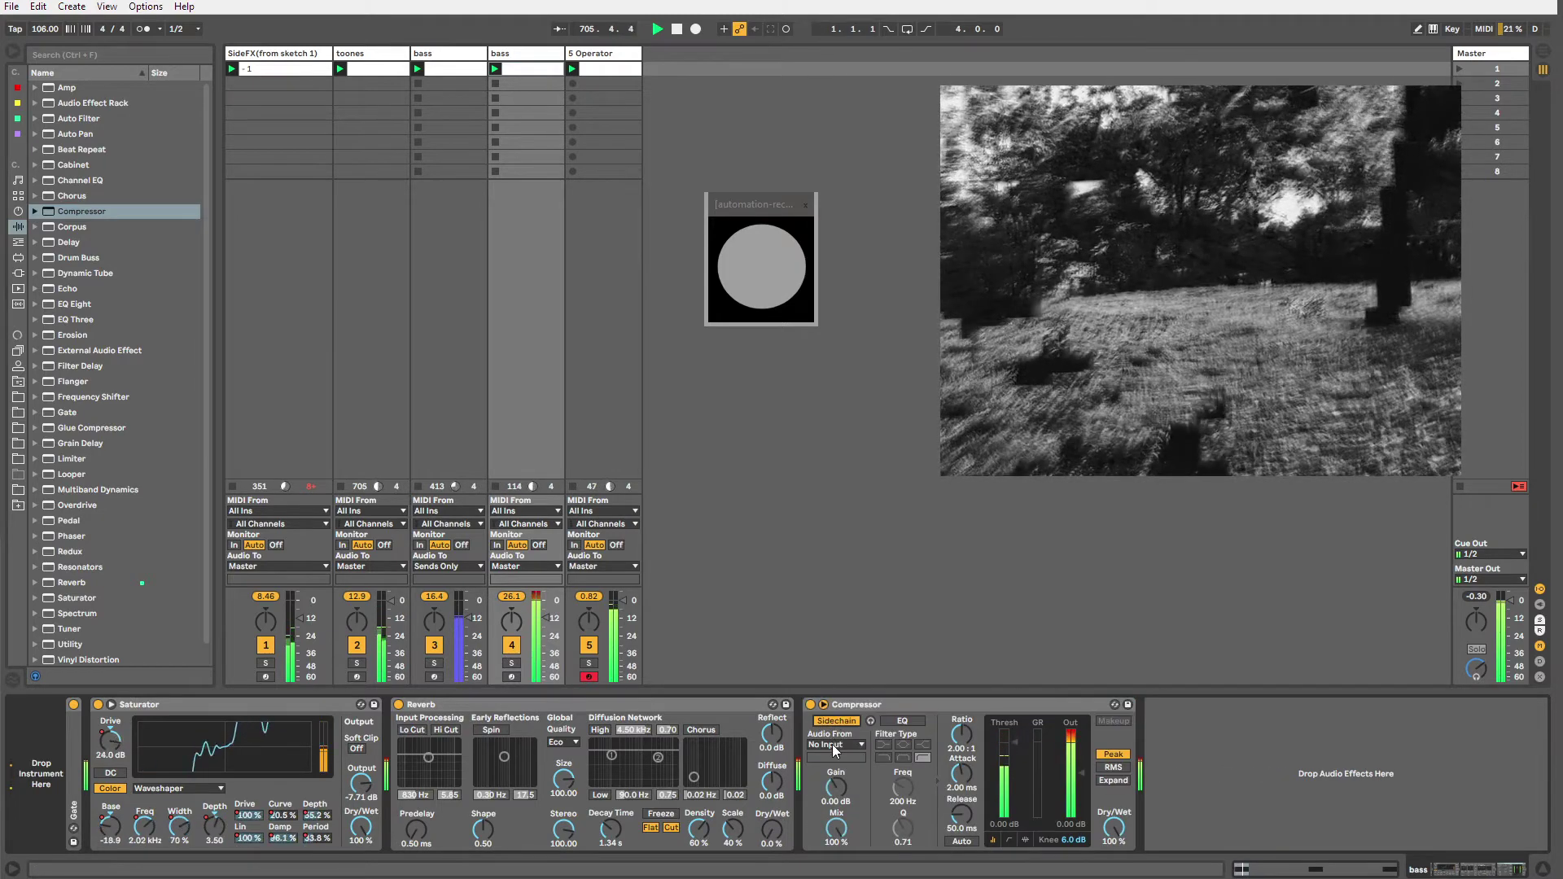
left_click(834, 745)
left_click(833, 780)
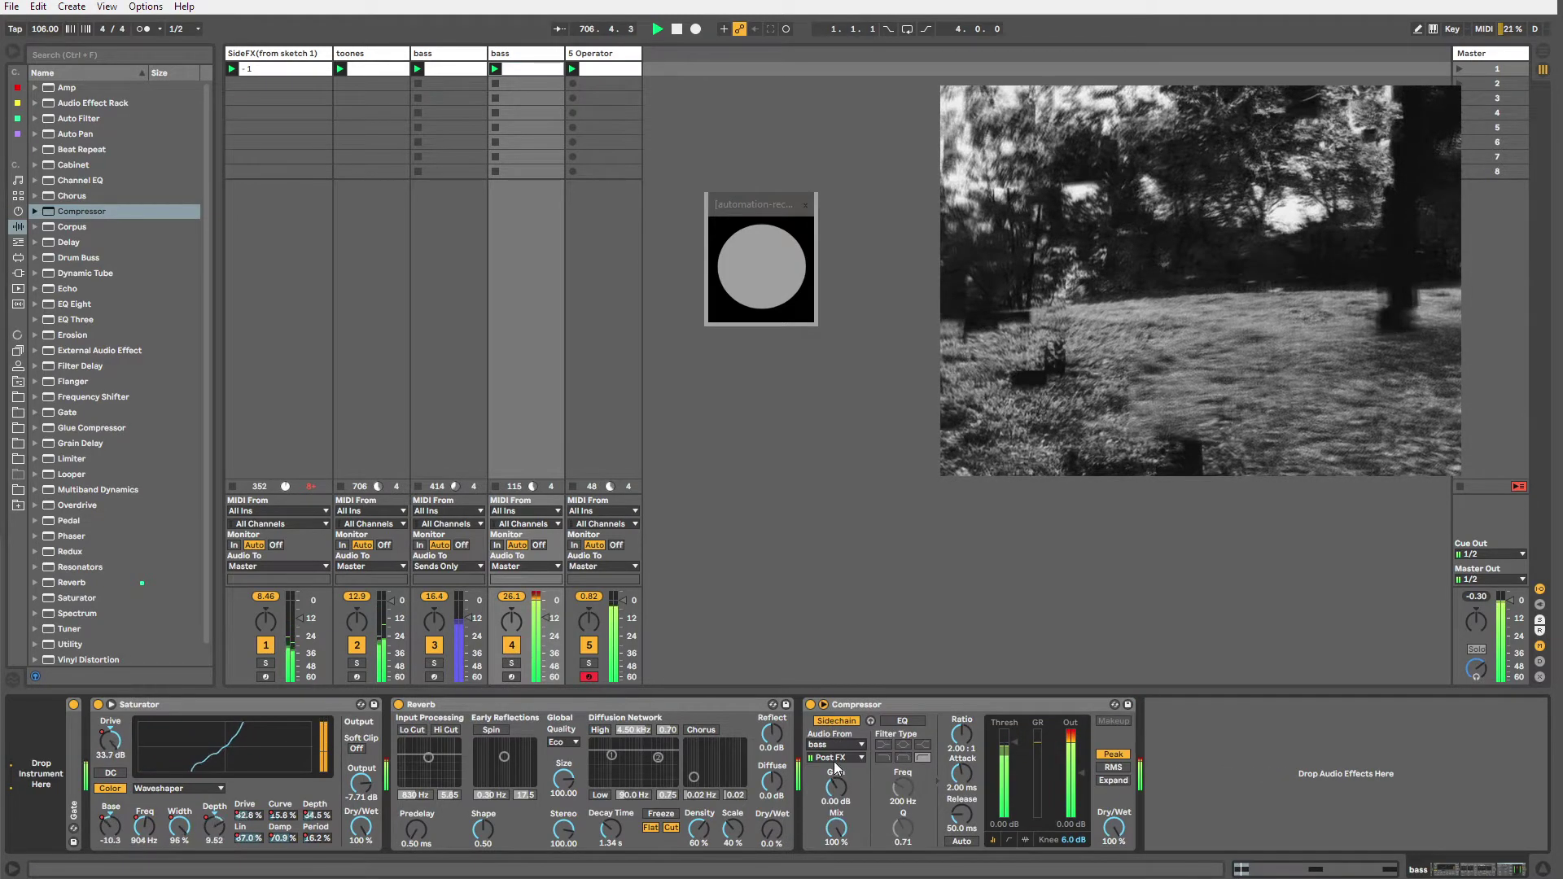
left_click(834, 743)
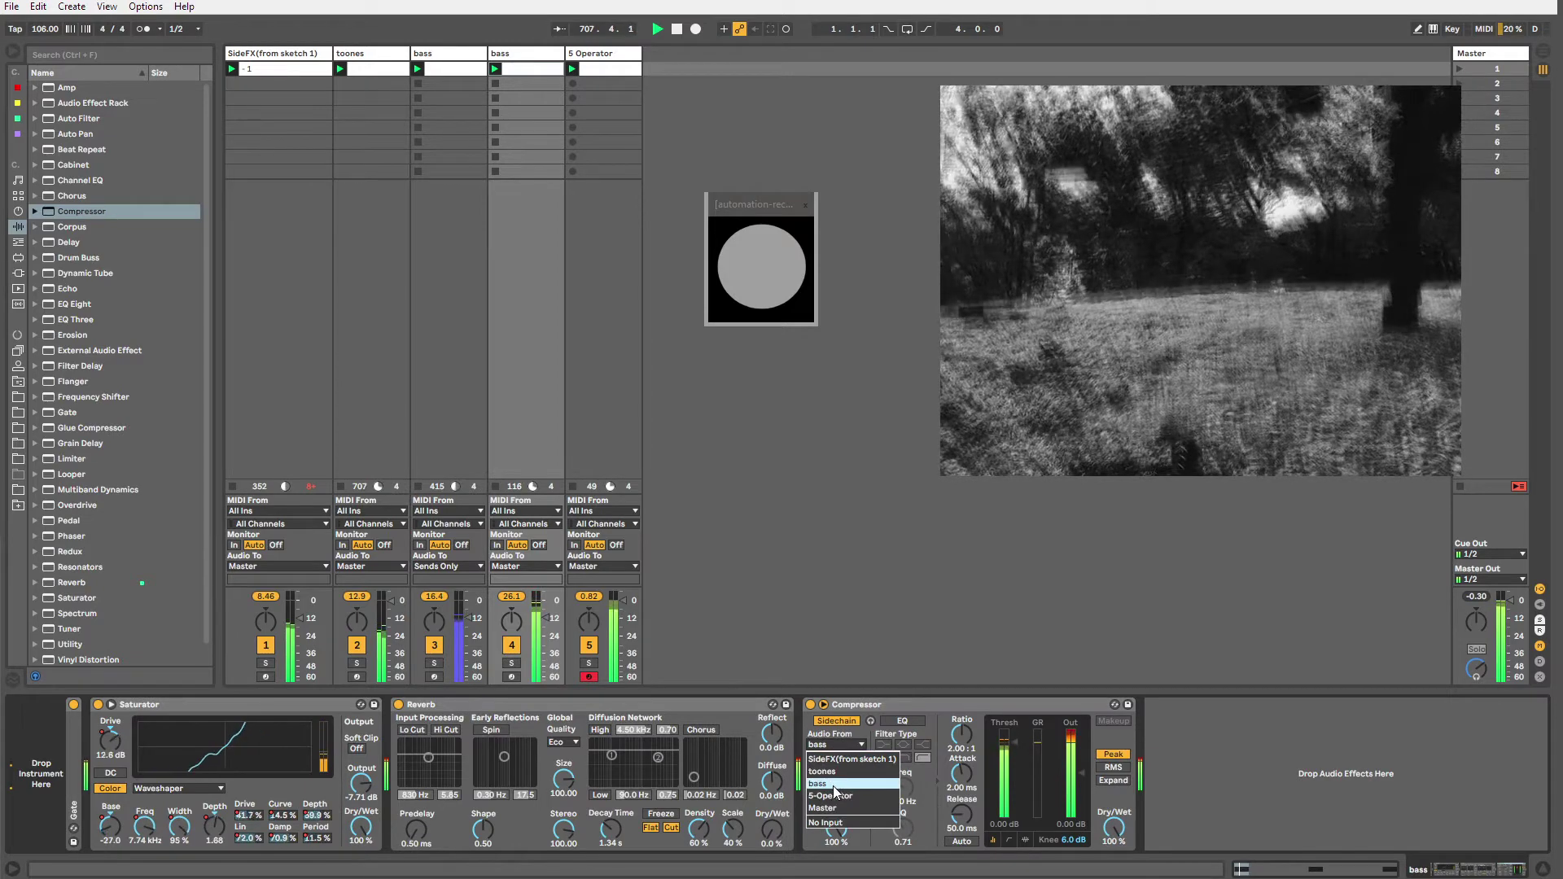
left_click(833, 795)
Rename the Operator track as kik.
left_click(609, 69)
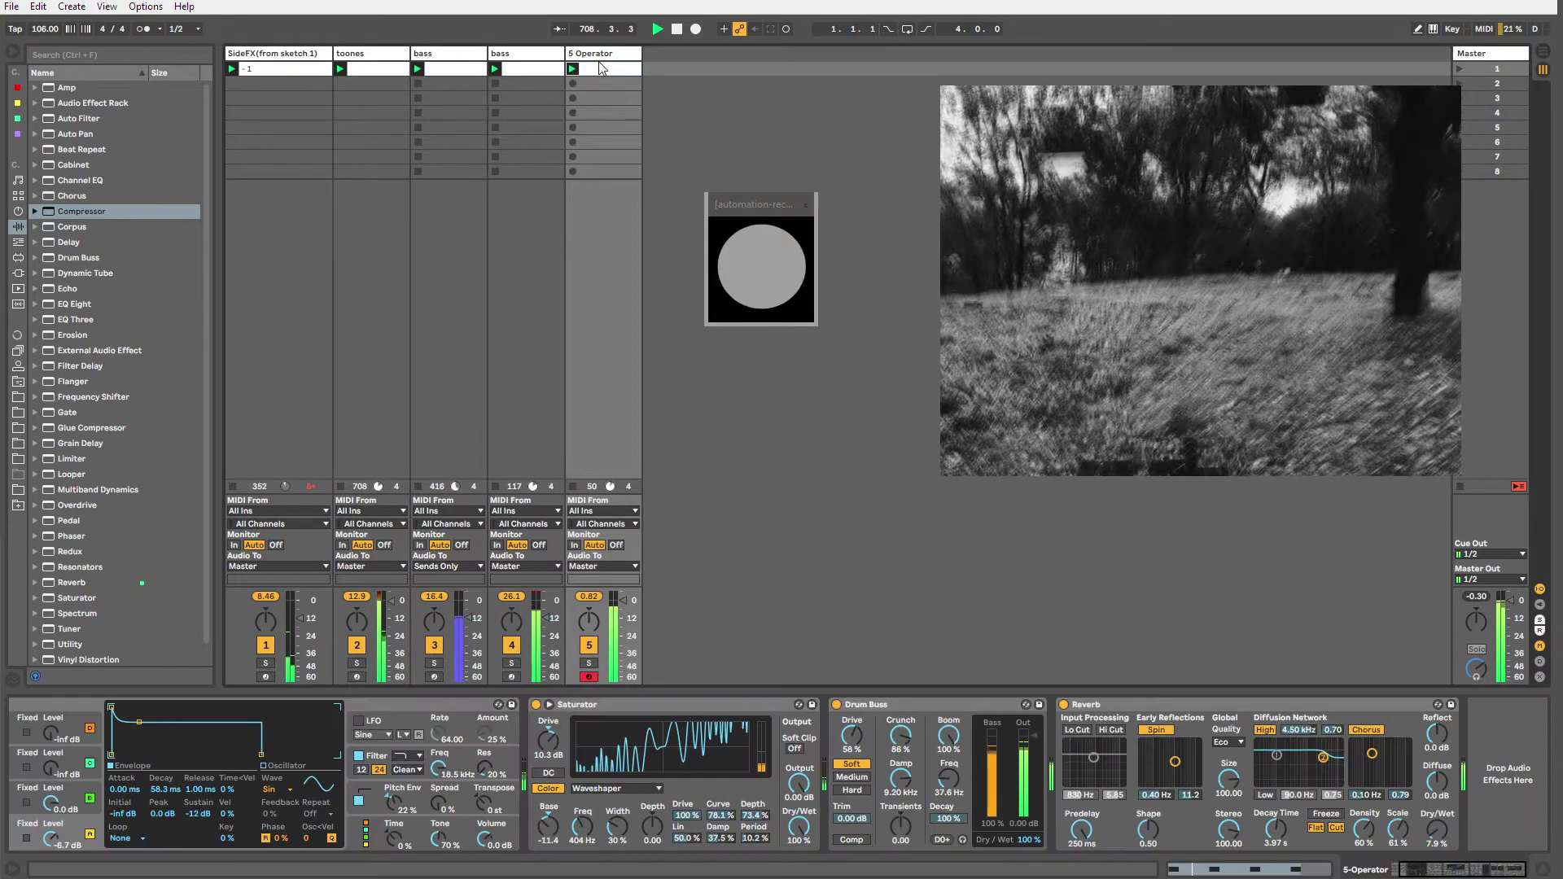
key("ctrl+r")
type("kik")
key("Return")
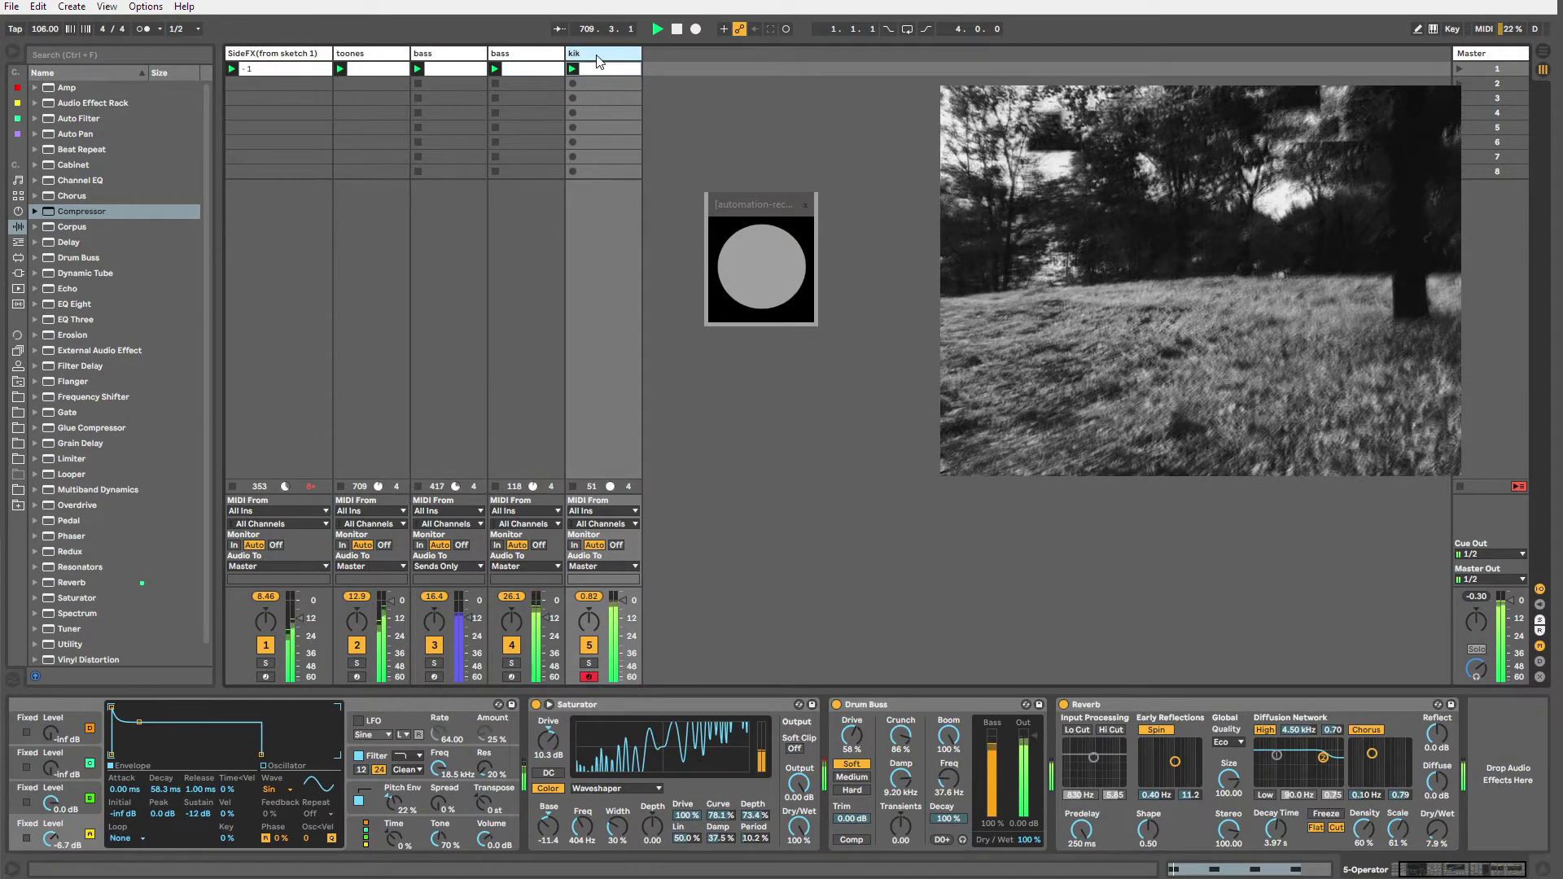
Set the second bass track's Compressor to threshold -10.1 dB, ratio 4.34:1, attack 0.88 ms and release 253 ms.
left_click(518, 57)
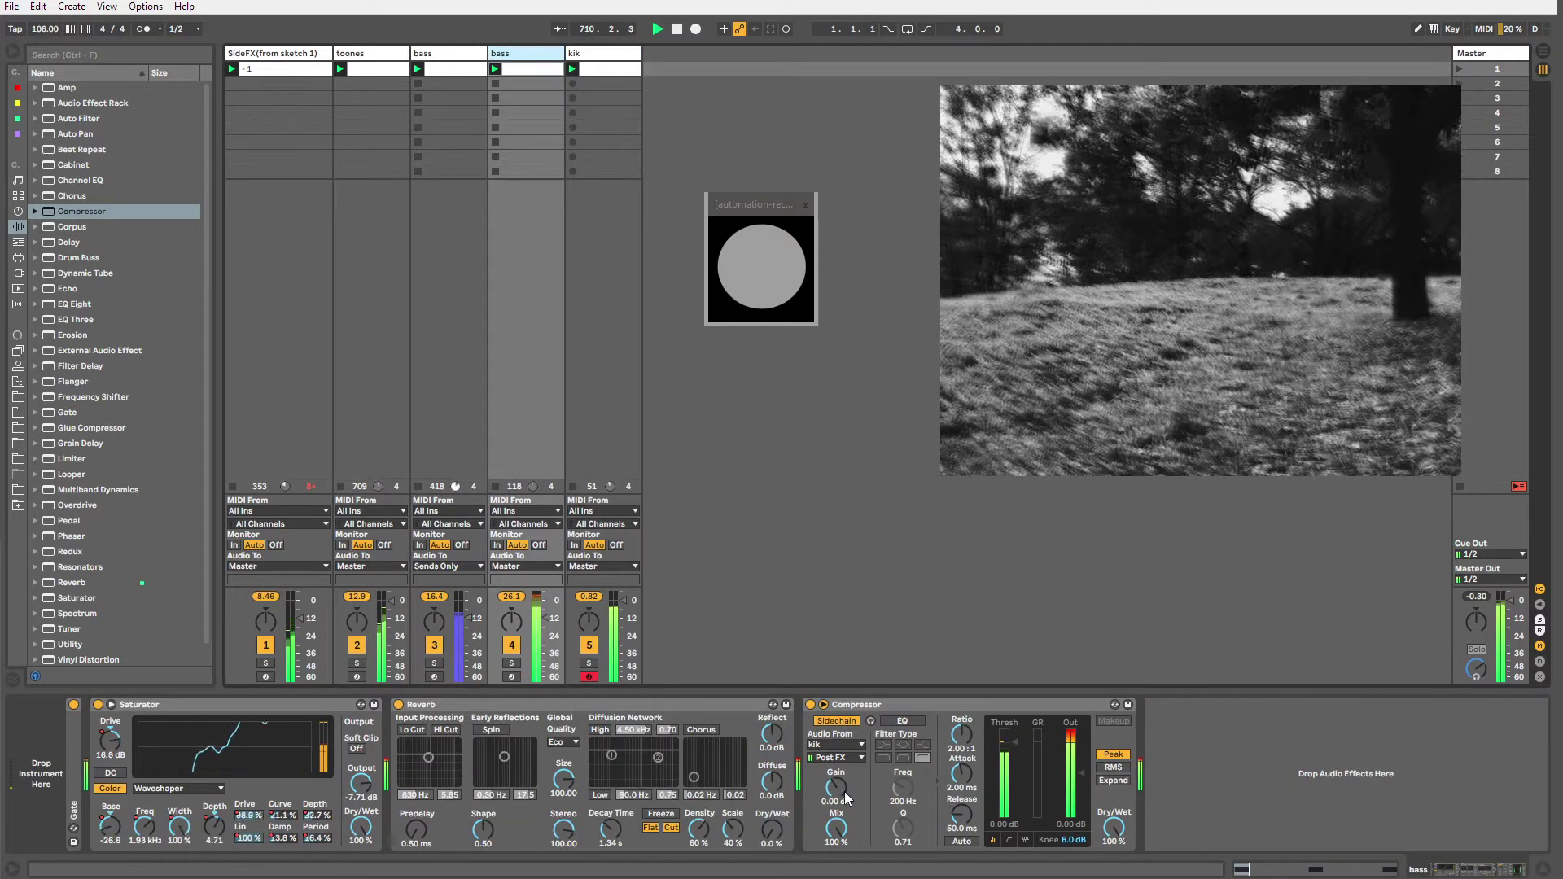
left_click_drag(1017, 743, 1015, 746)
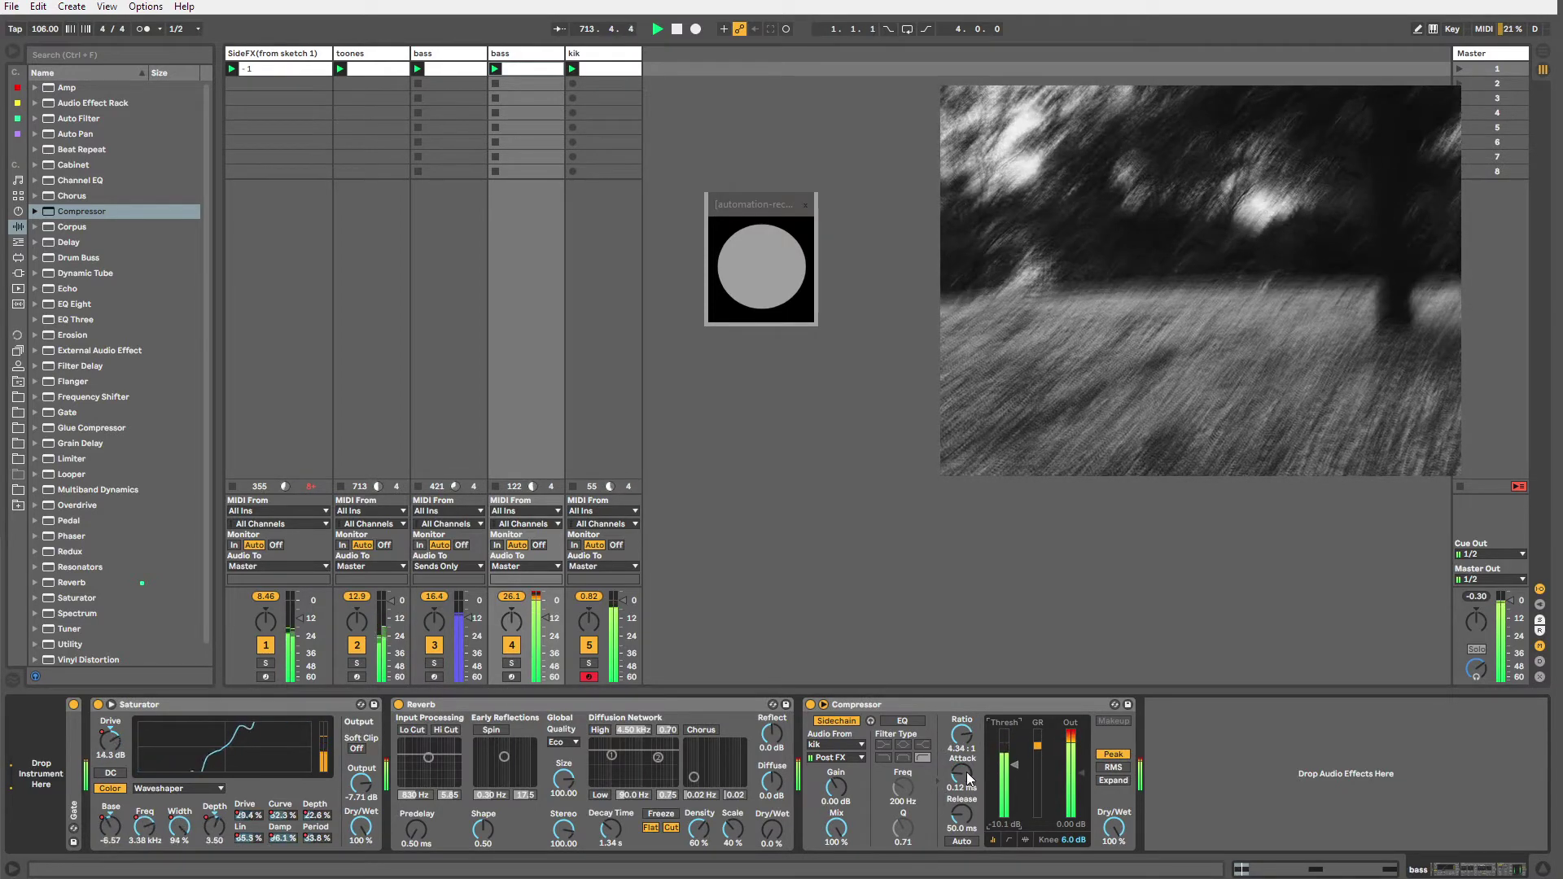
left_click_drag(967, 779, 967, 750)
left_click_drag(964, 816, 964, 784)
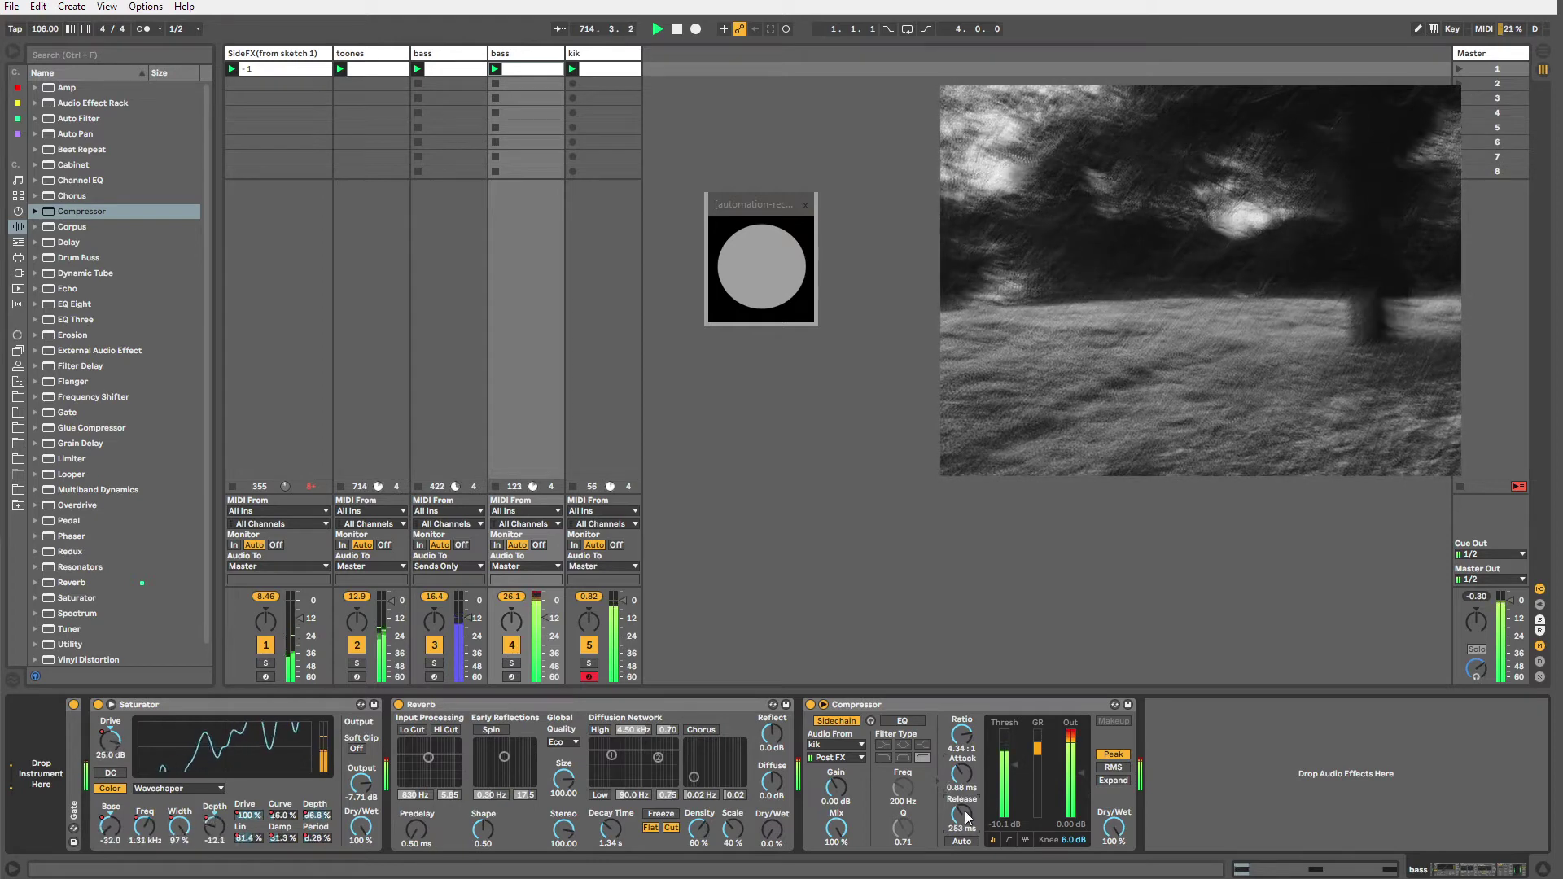
Copy the sidechained Compressor to the end of the toones track's device chain.
left_click(883, 714)
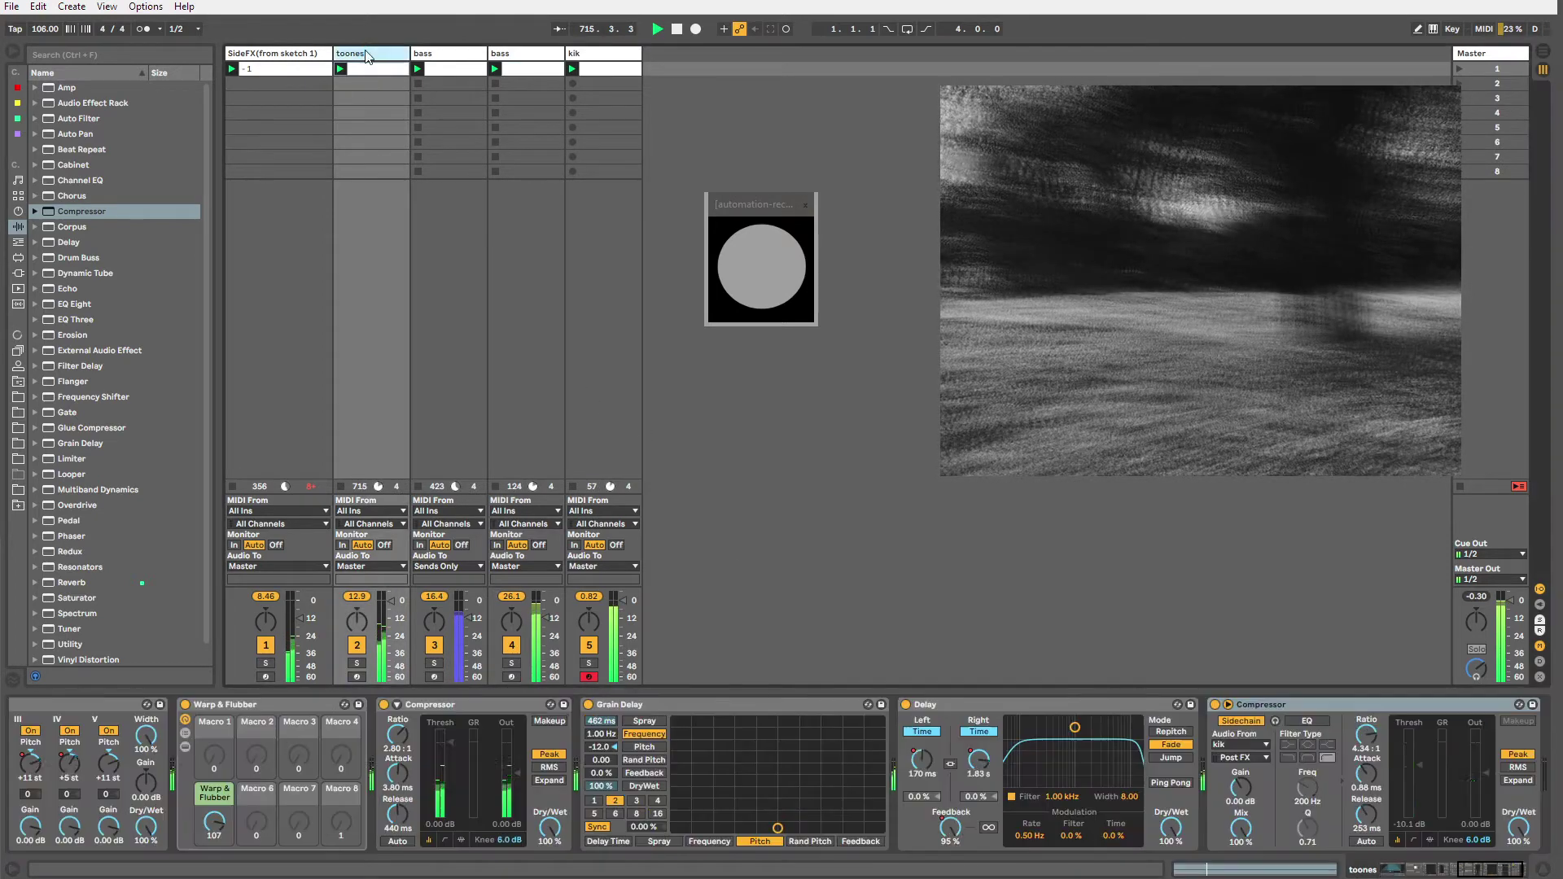
left_click(367, 54)
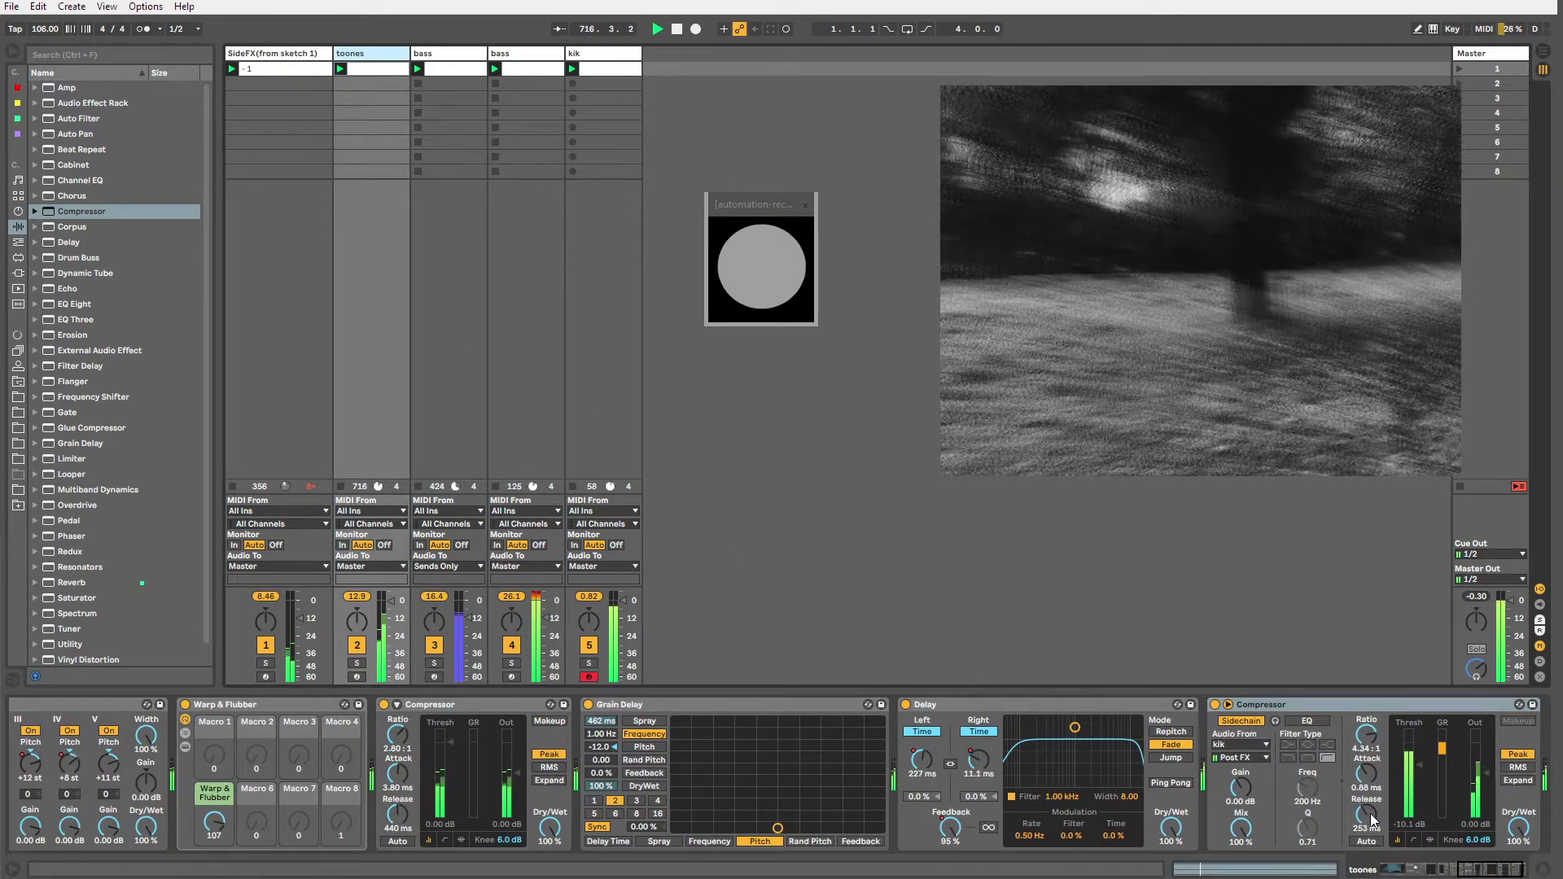
Set the kik track's Reverb to Dry/Wet 17% with Lo Cut on and the input filter at 5.16 kHz and 3.69.
left_click(592, 58)
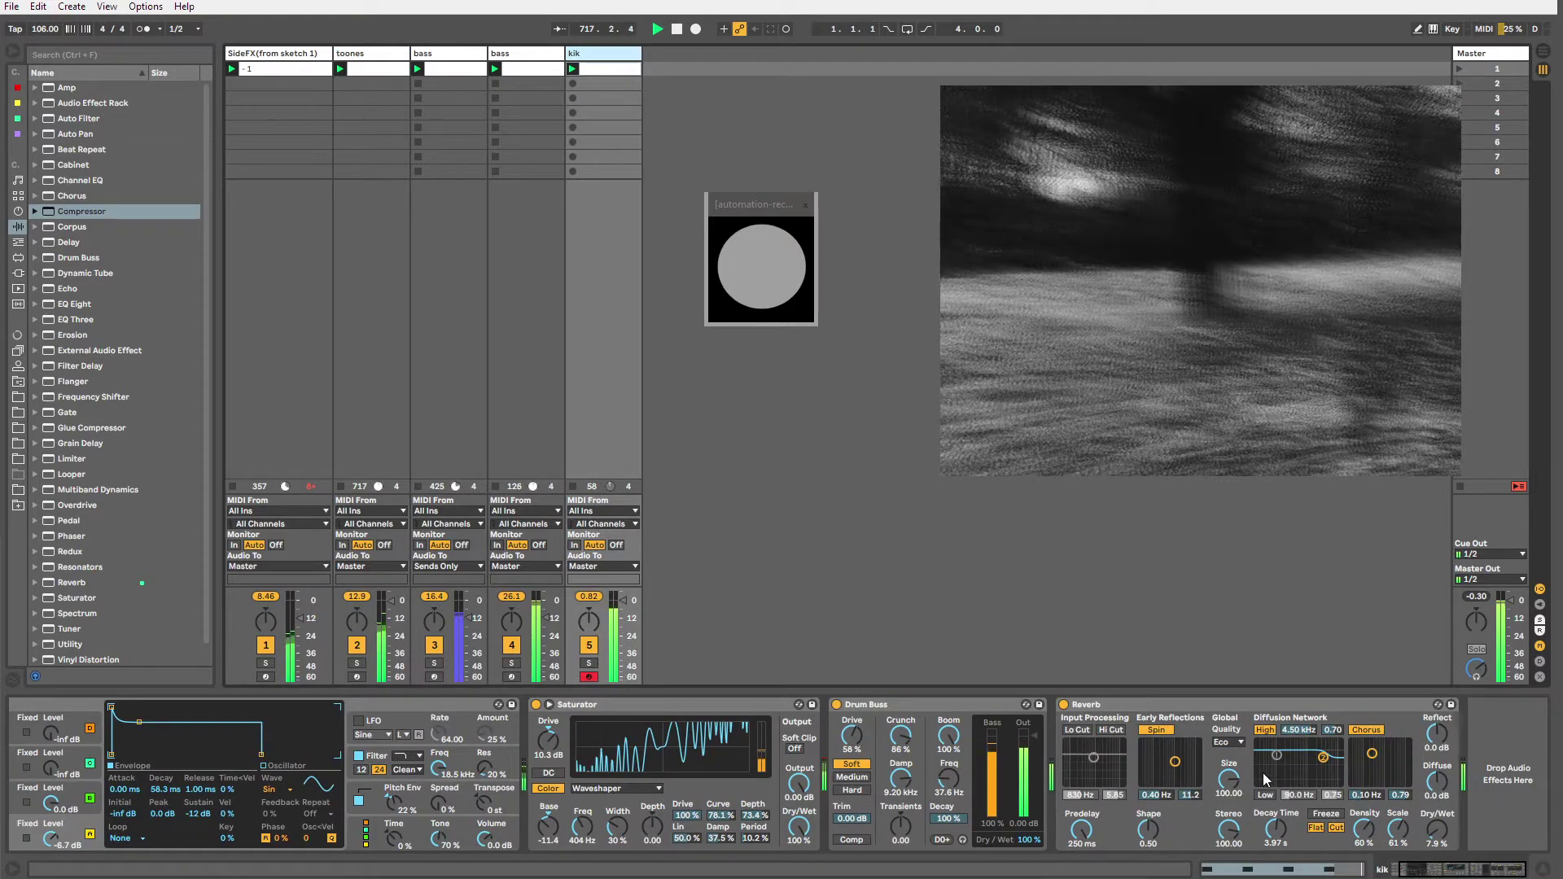
left_click_drag(1438, 838, 1438, 826)
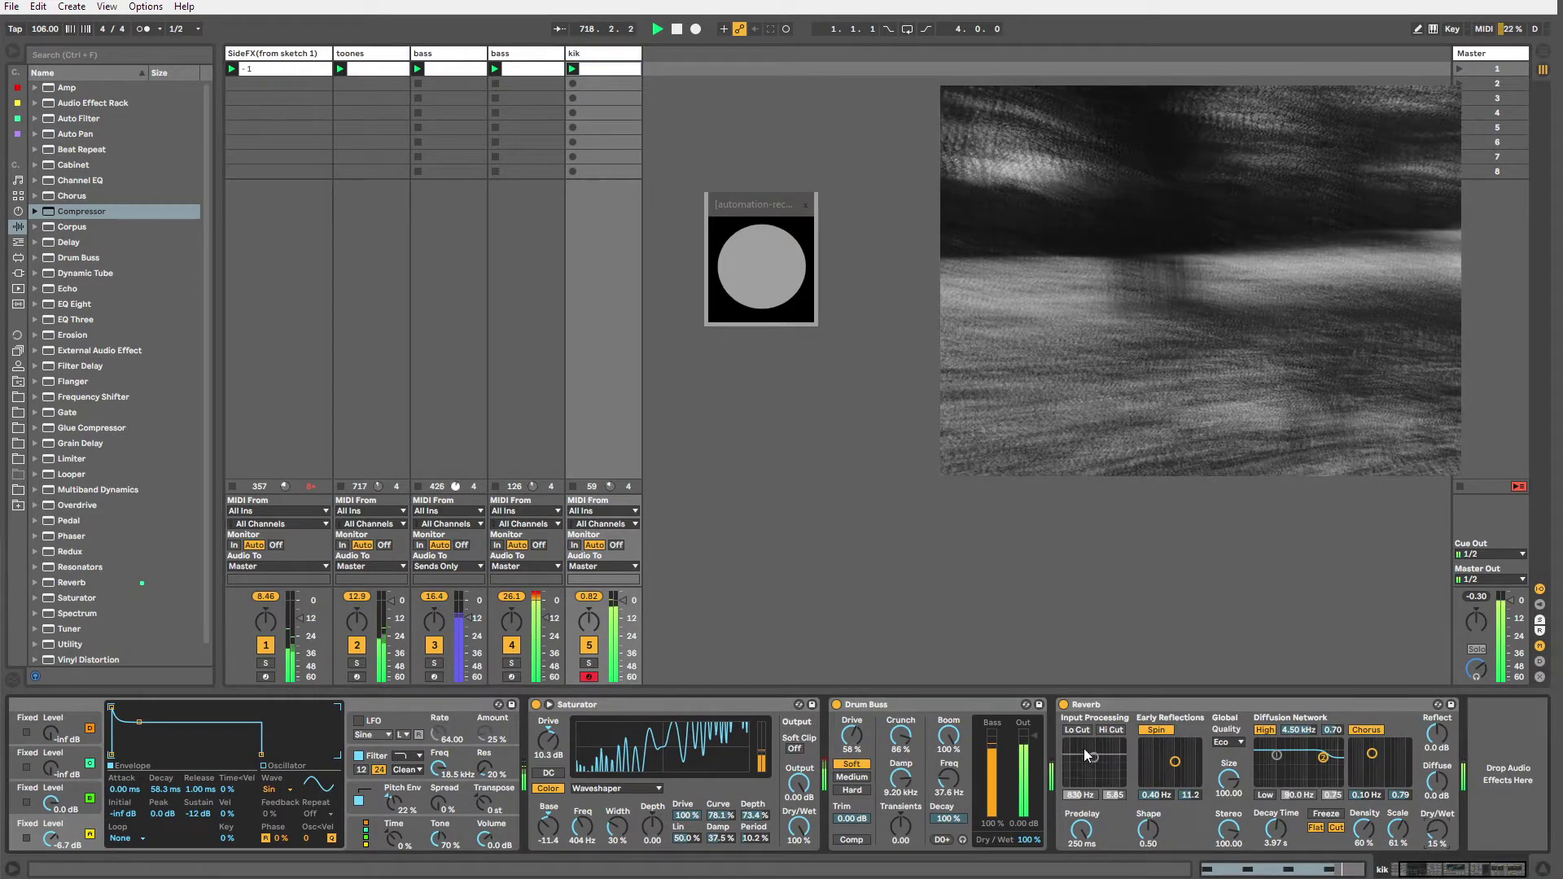
left_click_drag(1097, 763, 1120, 762)
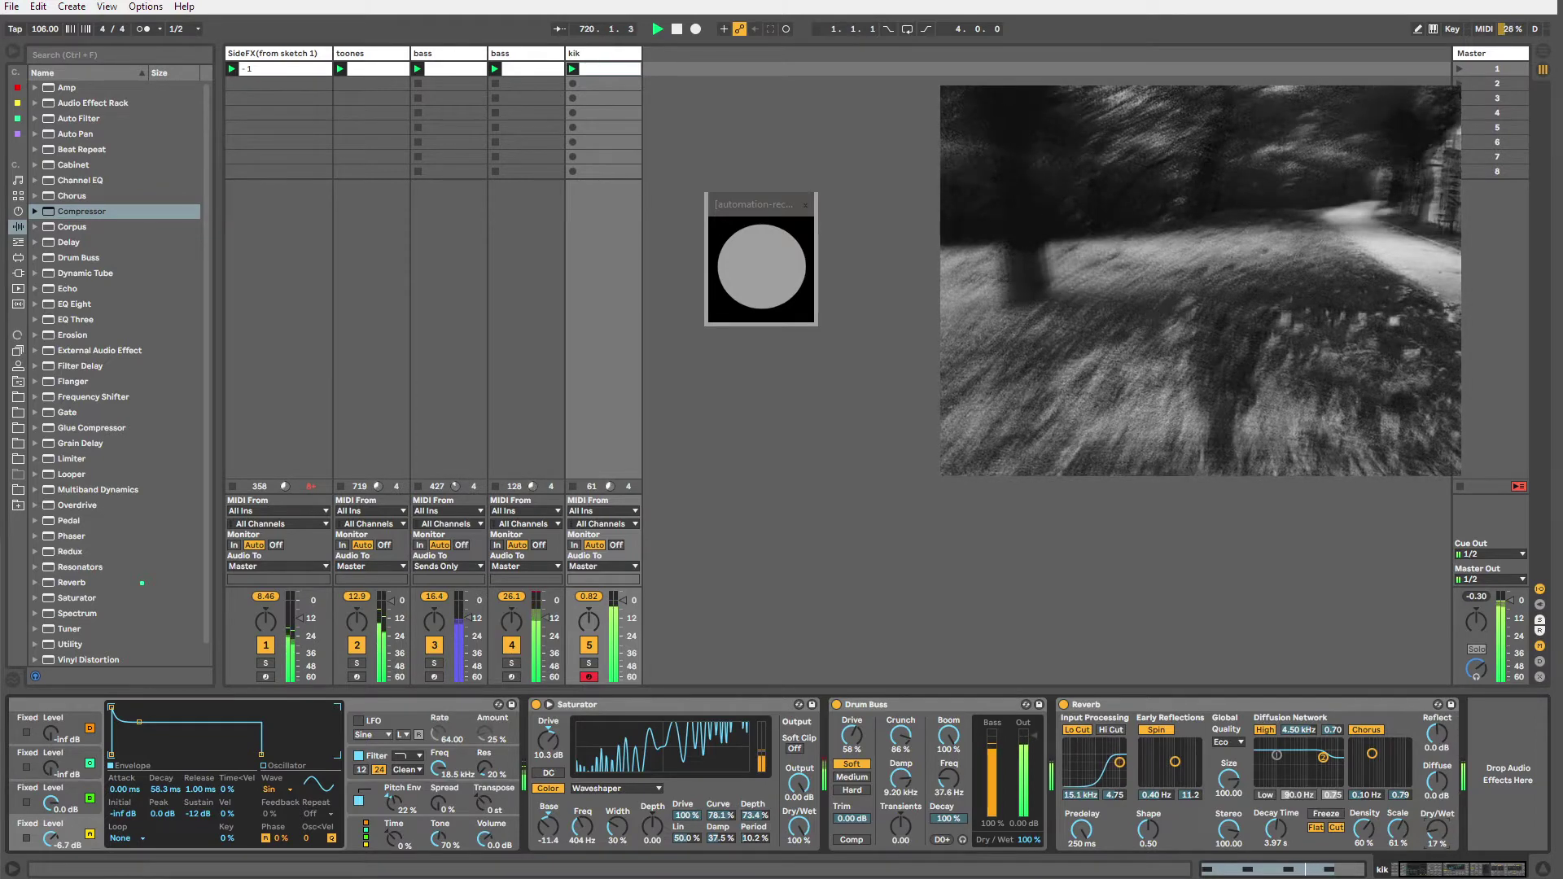
left_click_drag(1119, 764, 1110, 767)
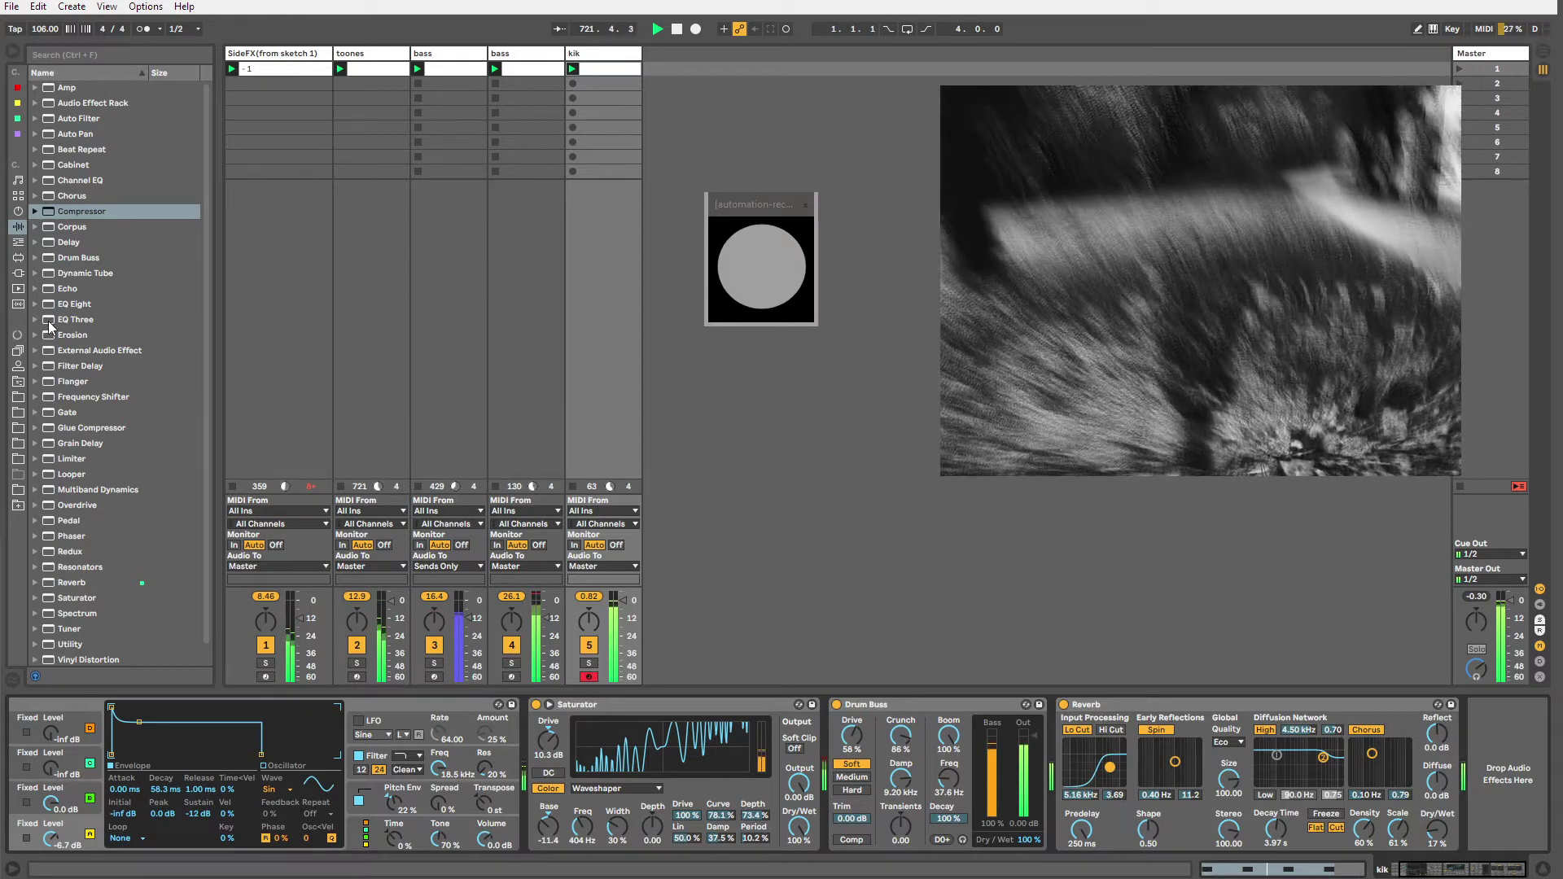
Set the second bass track's Reverb Dry/Wet to 32%.
left_click(501, 53)
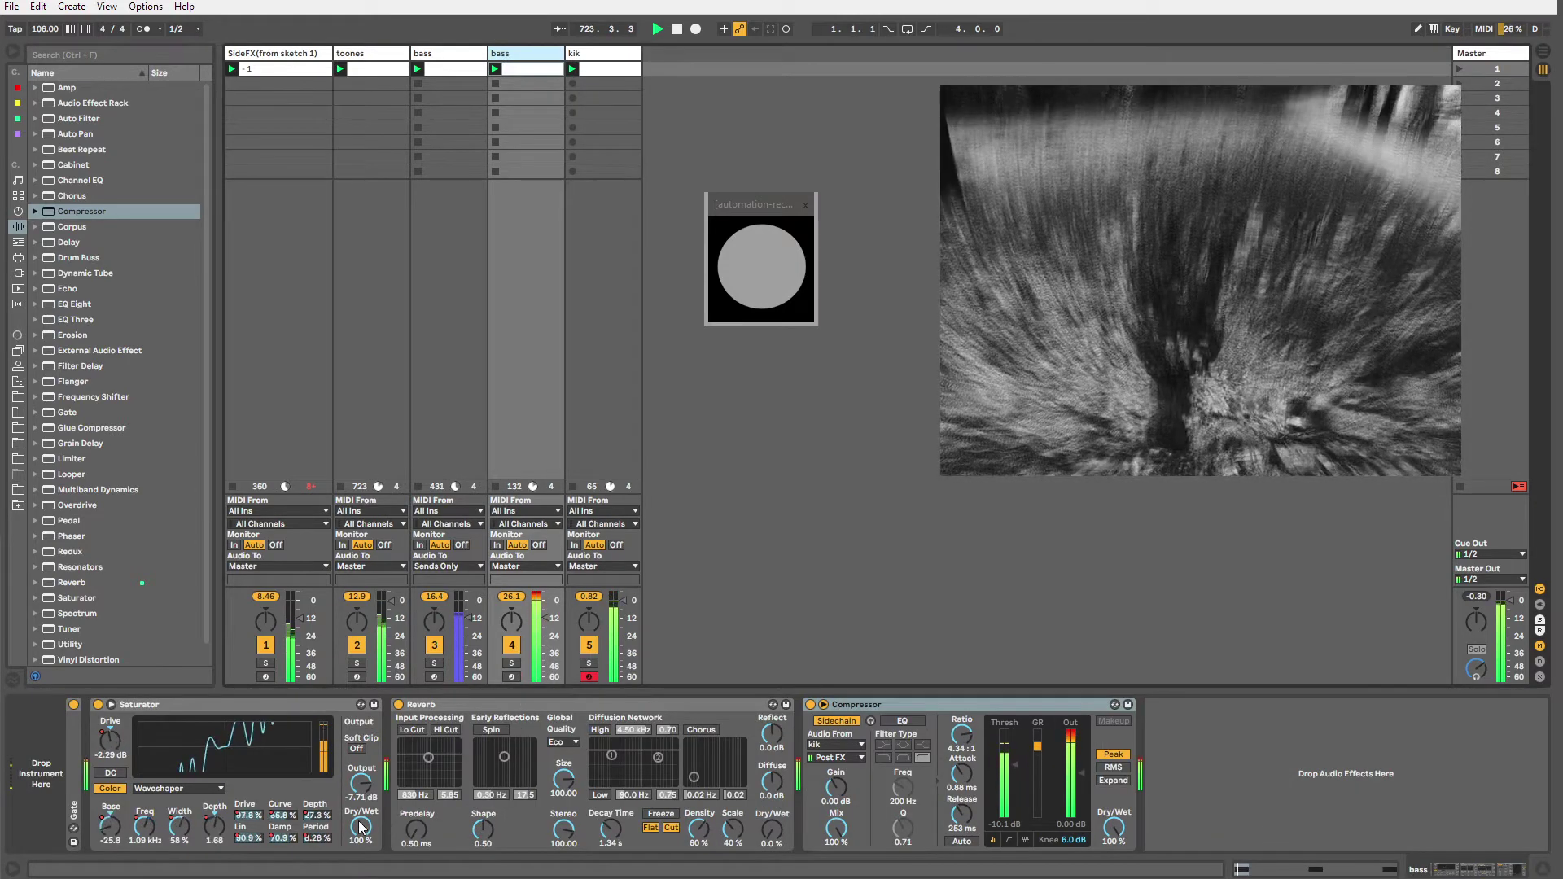
left_click_drag(360, 825, 360, 878)
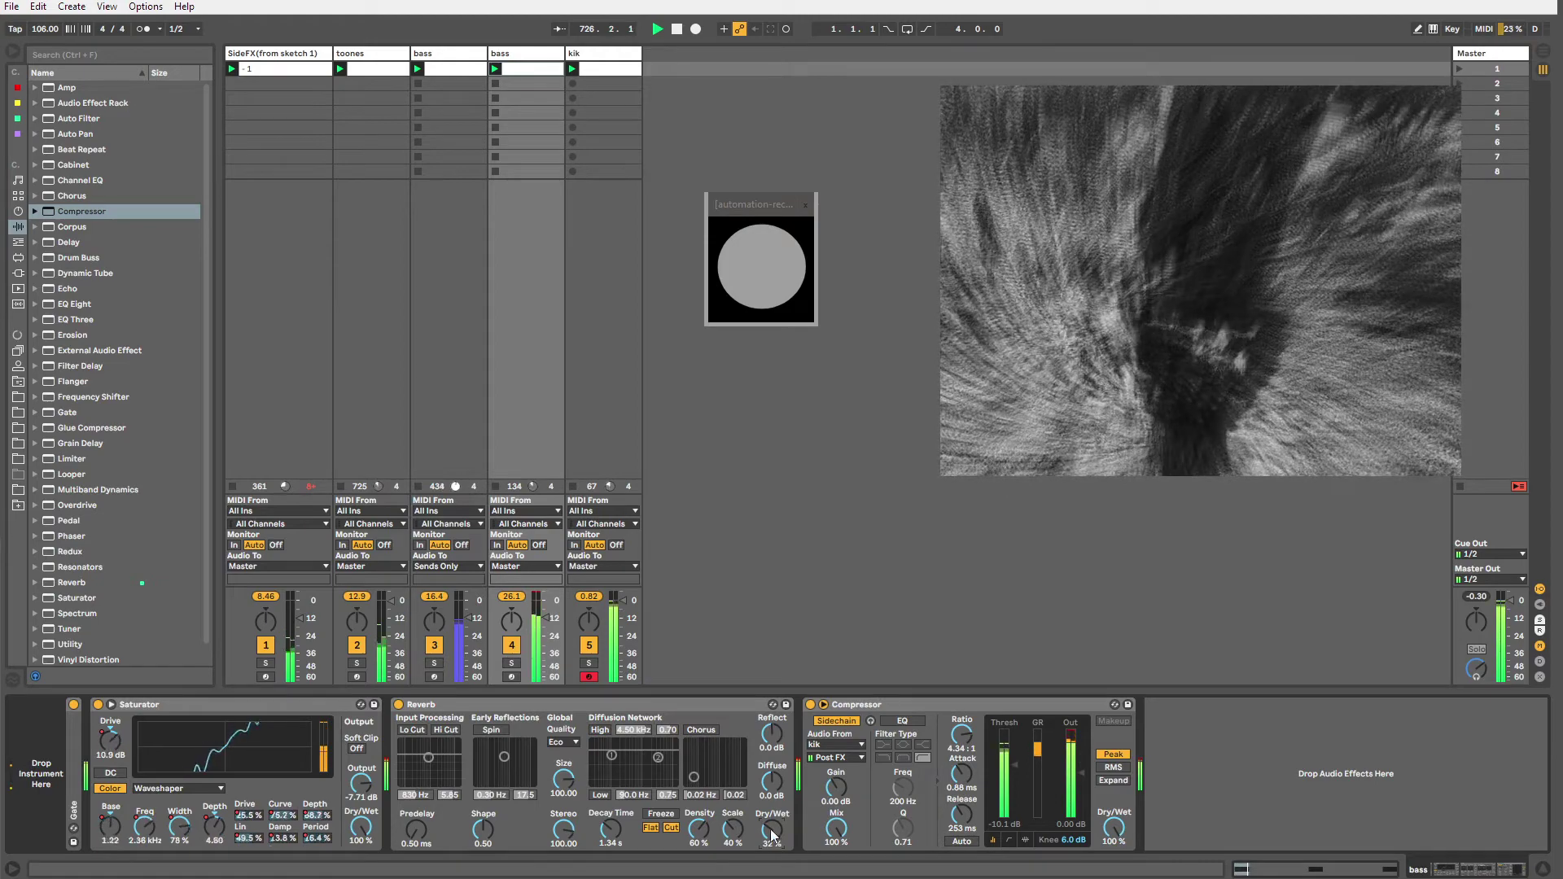
left_click(438, 54)
left_click(586, 54)
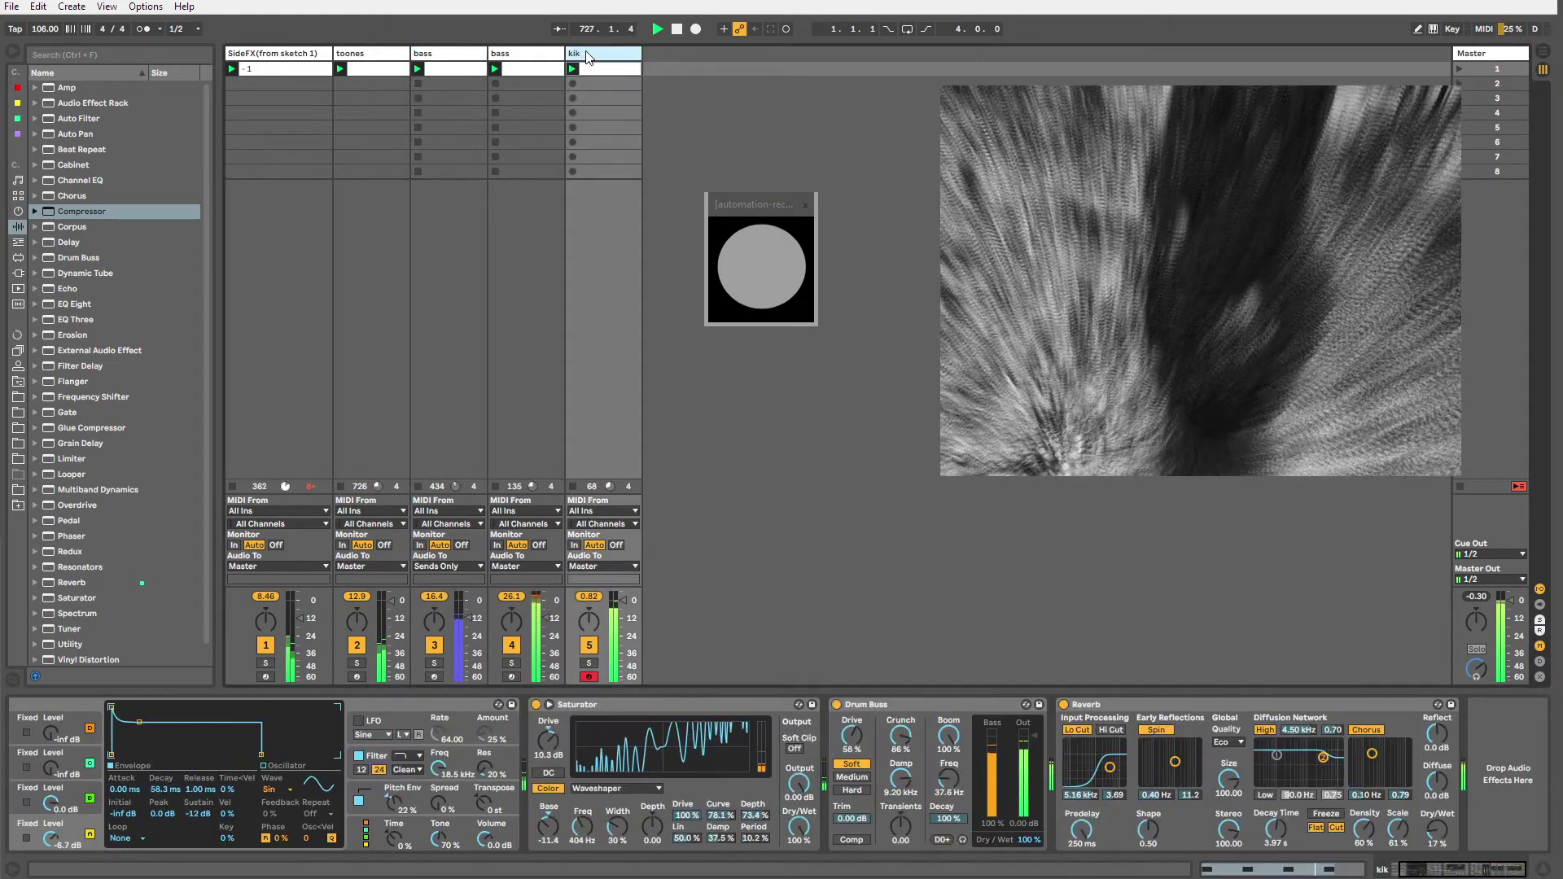
Set the first bass track's Operator envelope to a 0.64 ms attack and an 11.5 ms loop time.
left_click(442, 64)
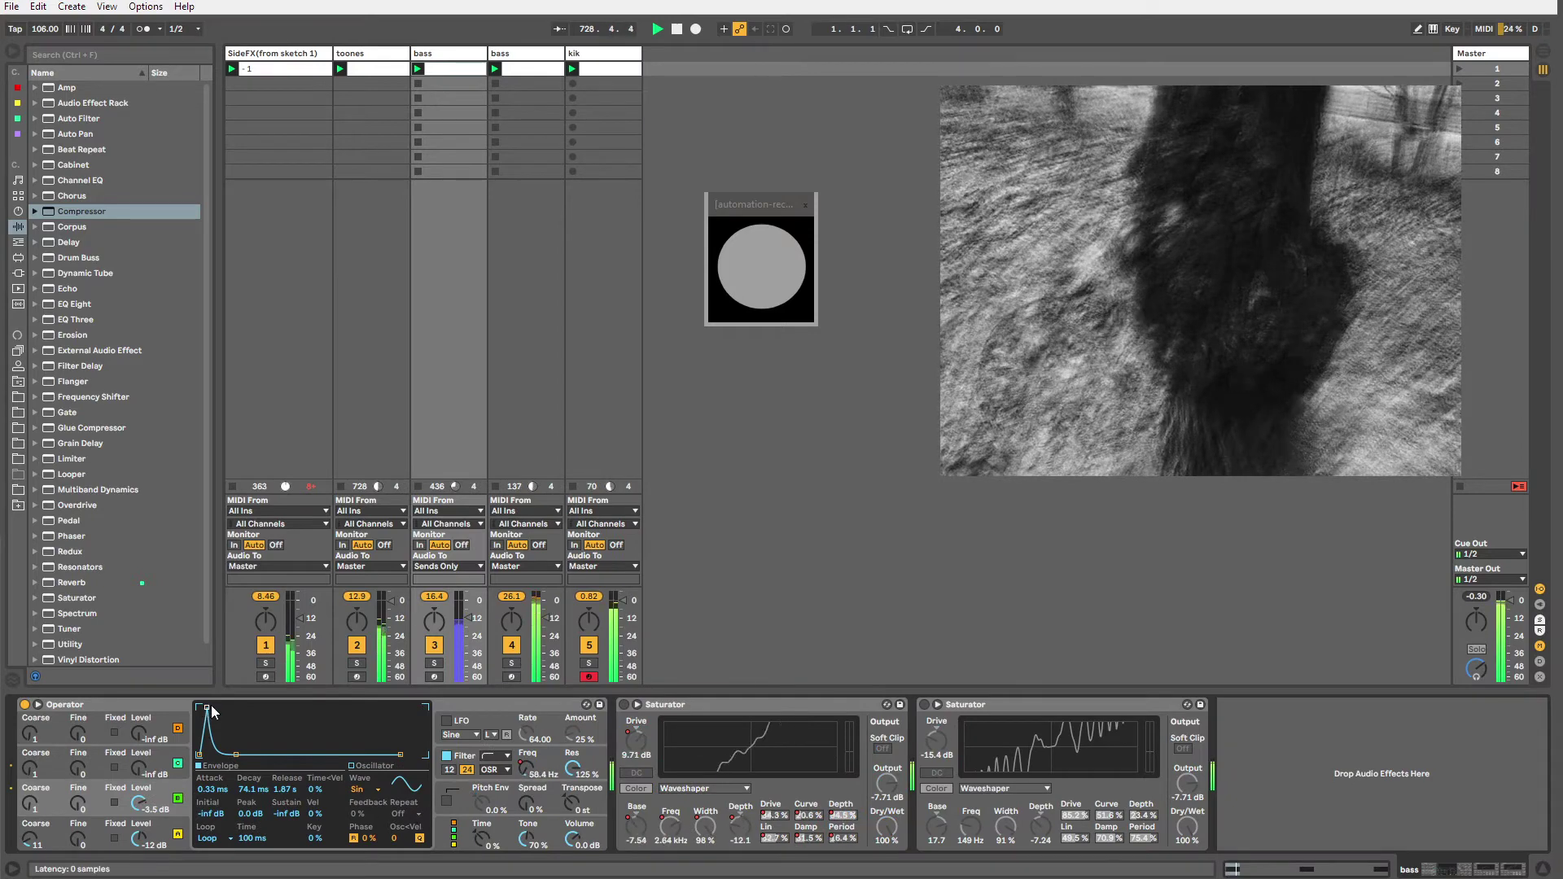
left_click_drag(206, 707, 212, 707)
left_click_drag(253, 837, 254, 867)
left_click_drag(211, 707, 210, 707)
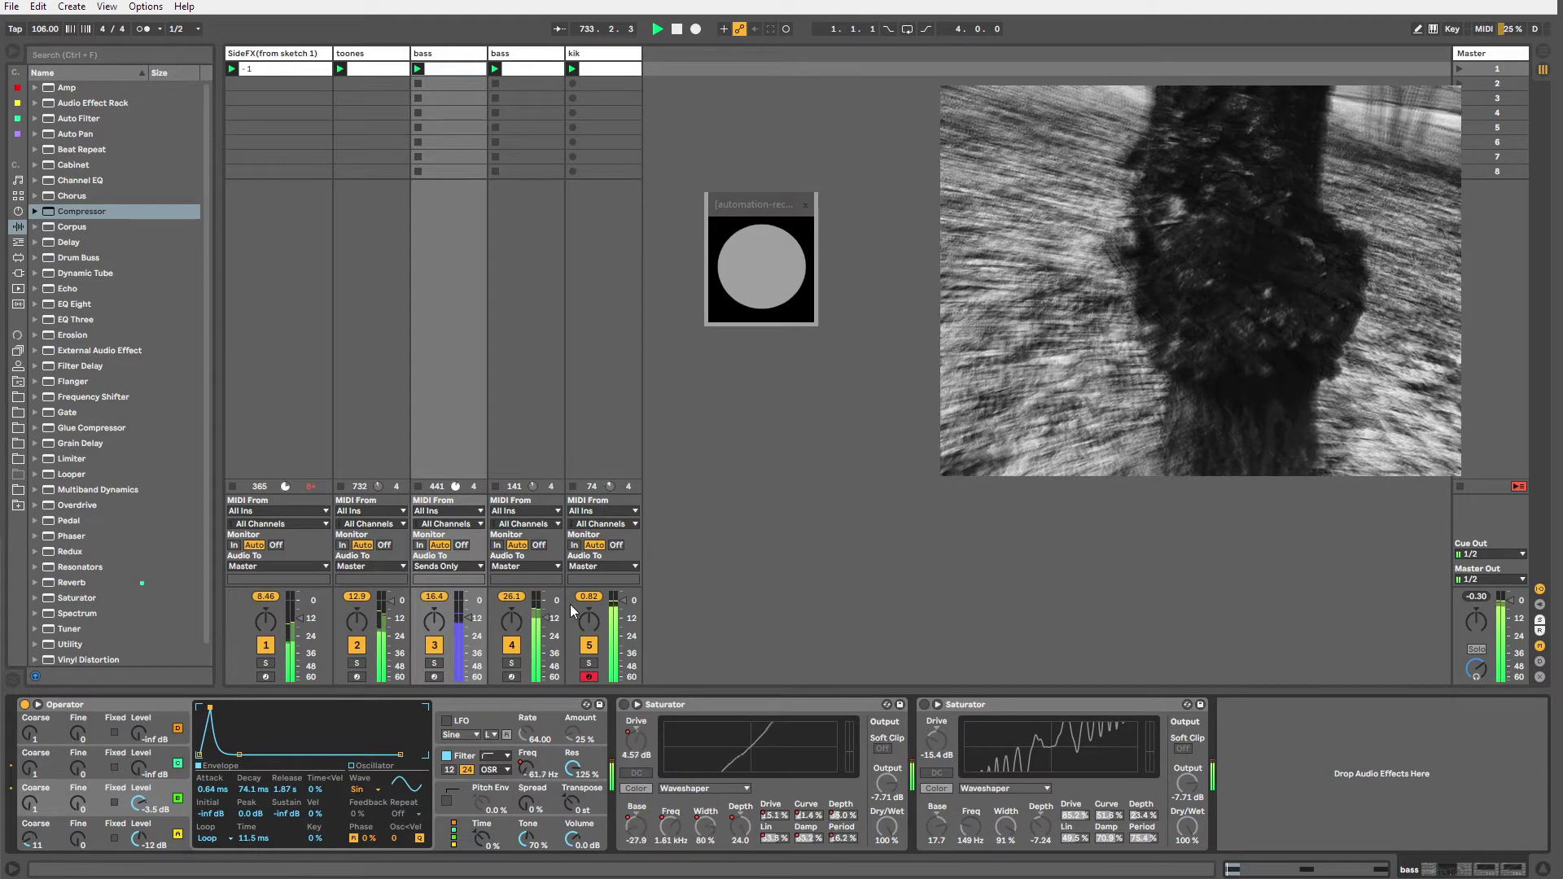
Enable both Saturators on the first bass track and set the second one's Dry/Wet to 46%.
left_click(628, 707)
left_click(625, 706)
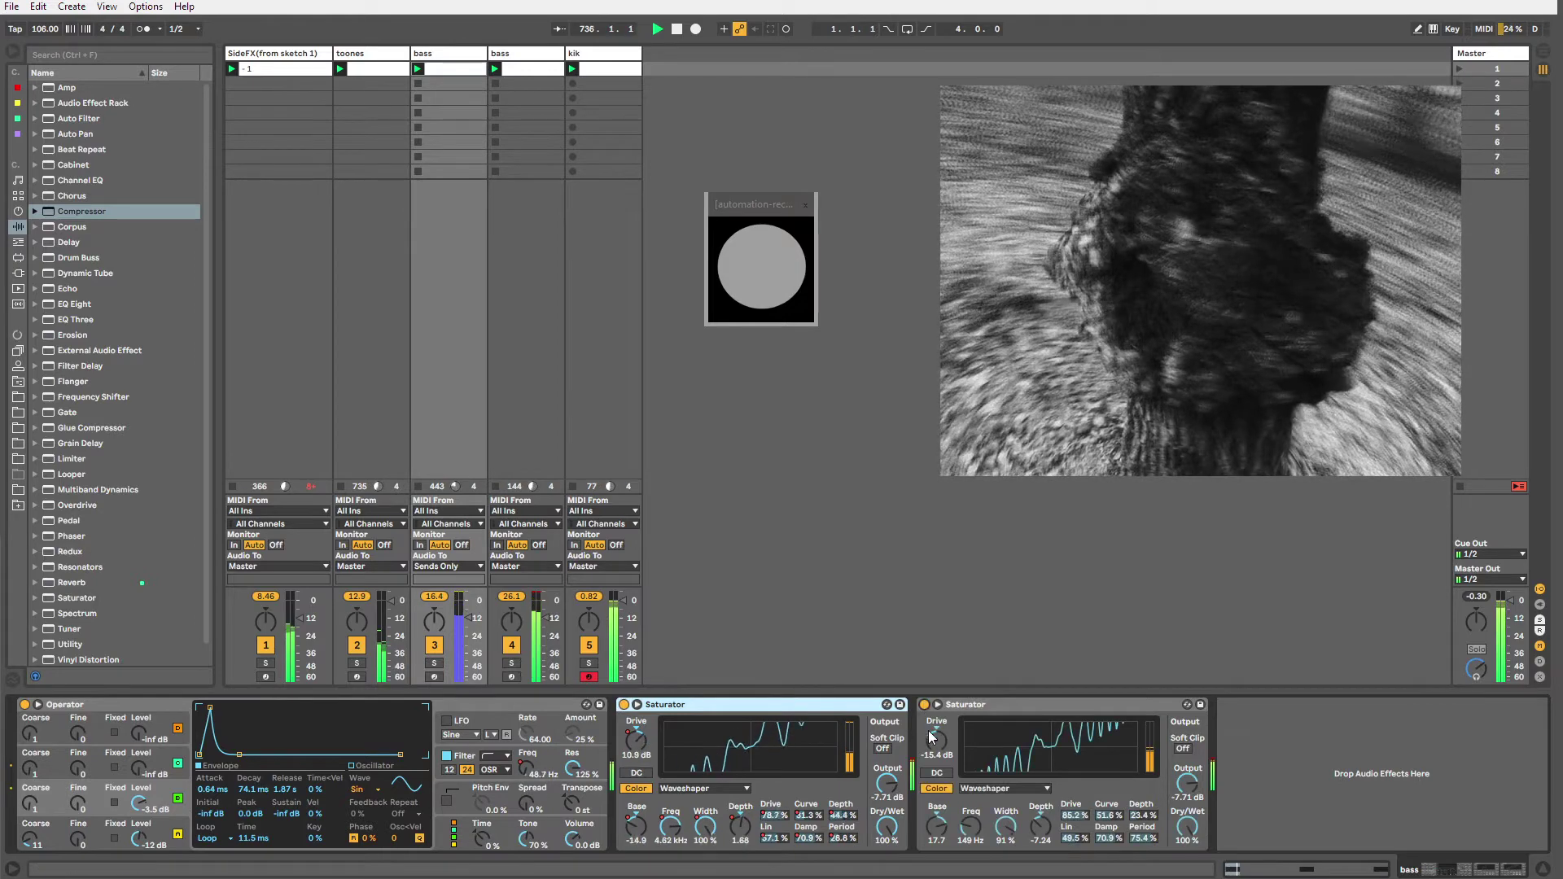
left_click(925, 705)
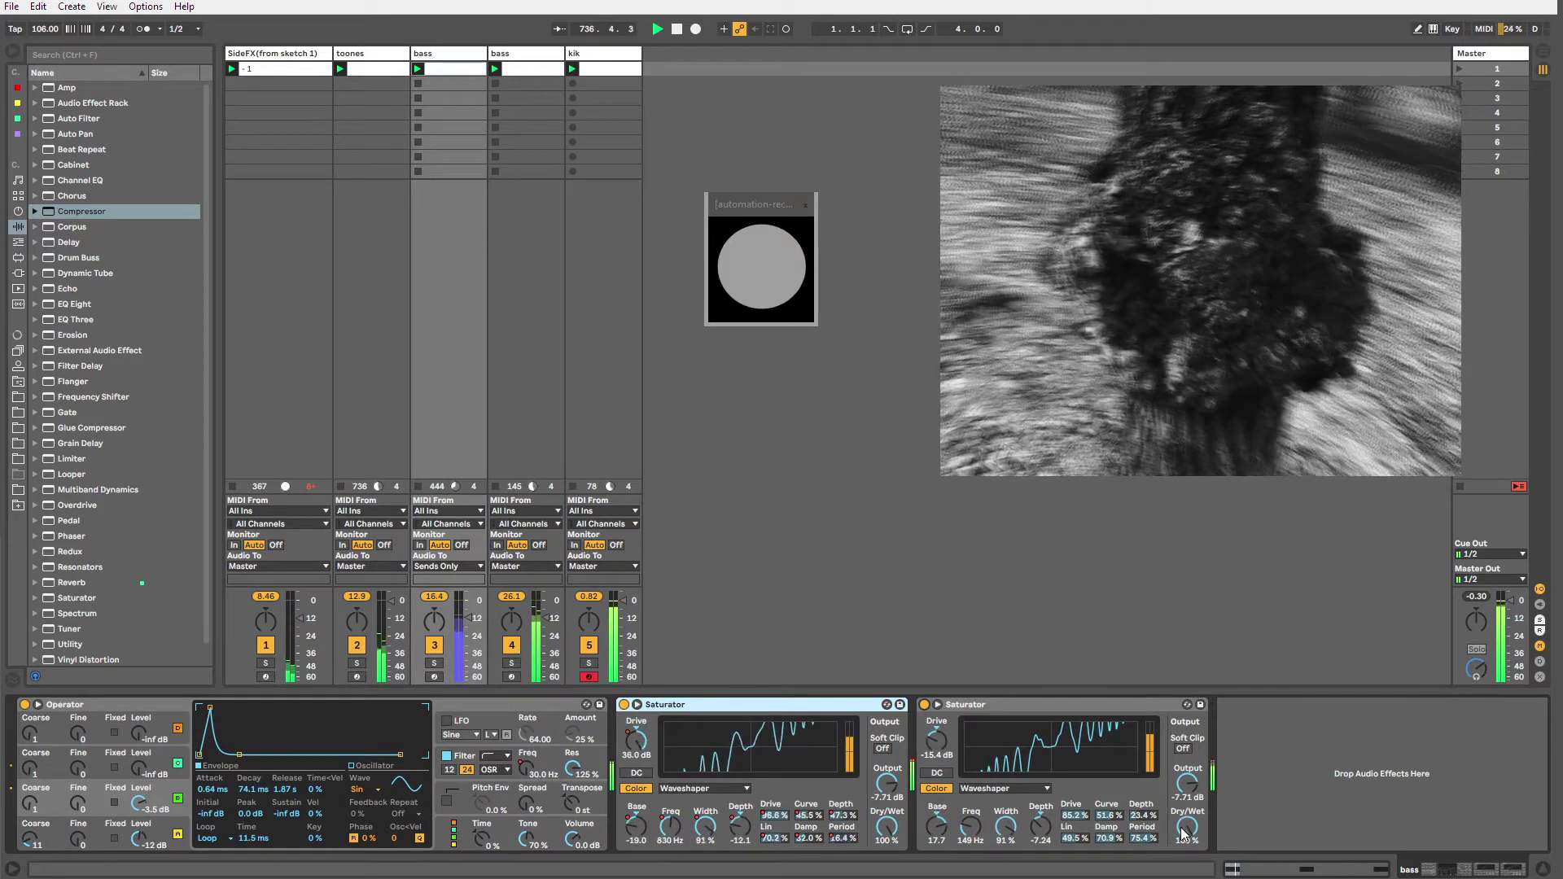
mouse_move(1185, 827)
left_mouse_down()
mouse_move(1185, 877)
mouse_move(1188, 855)
left_mouse_up()
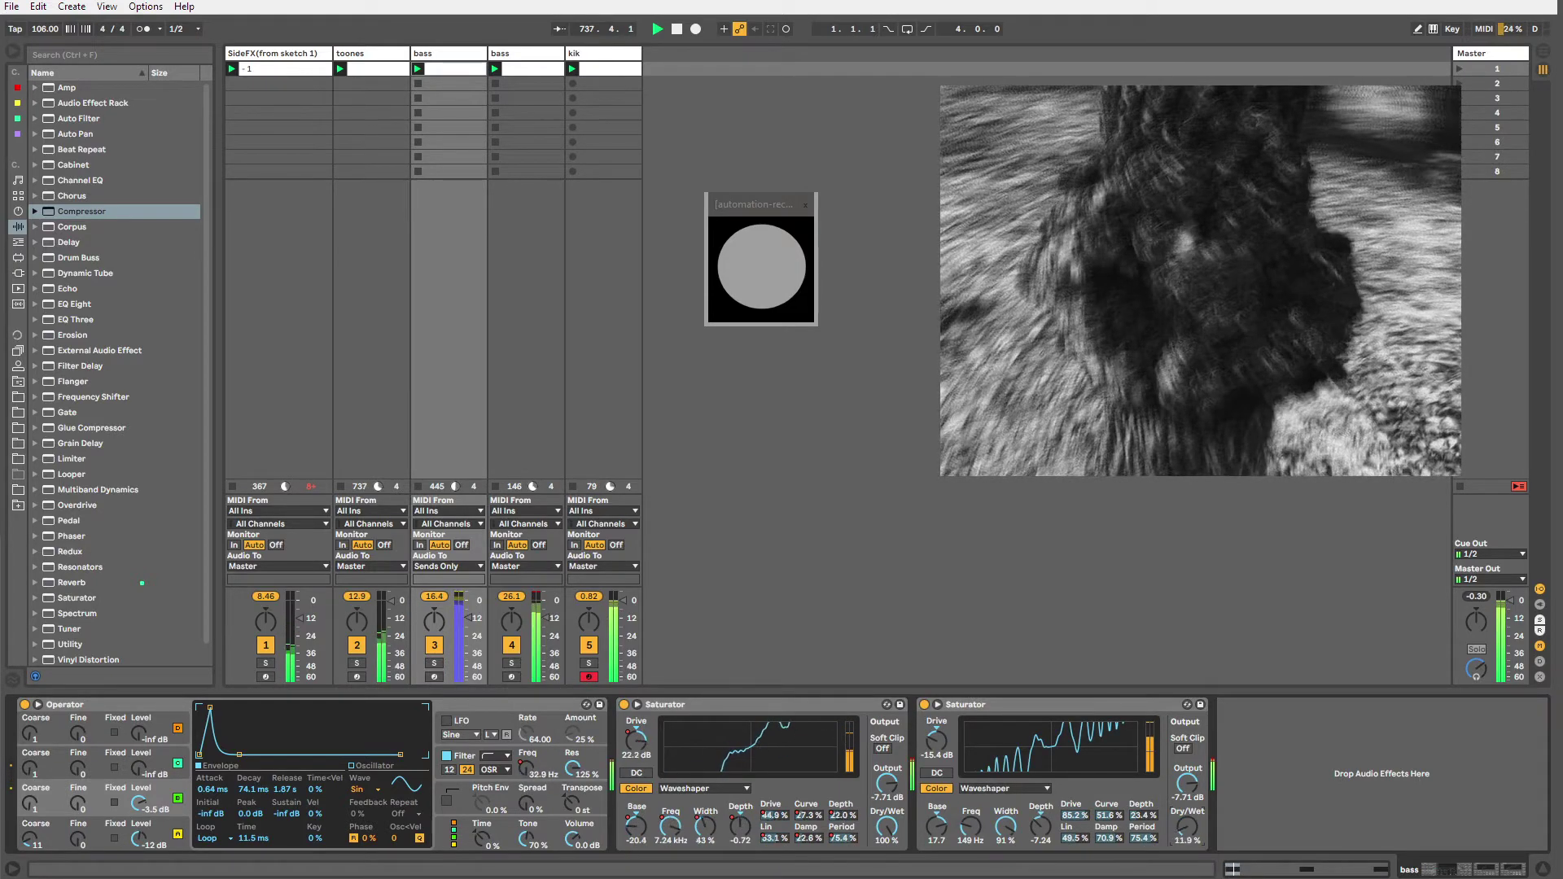
Automate the second Saturator's Base in the first bass clip with repeated rising ramps peaking at 1.2, 1.2.3 and 1.3.
left_click_drag(937, 826, 936, 863)
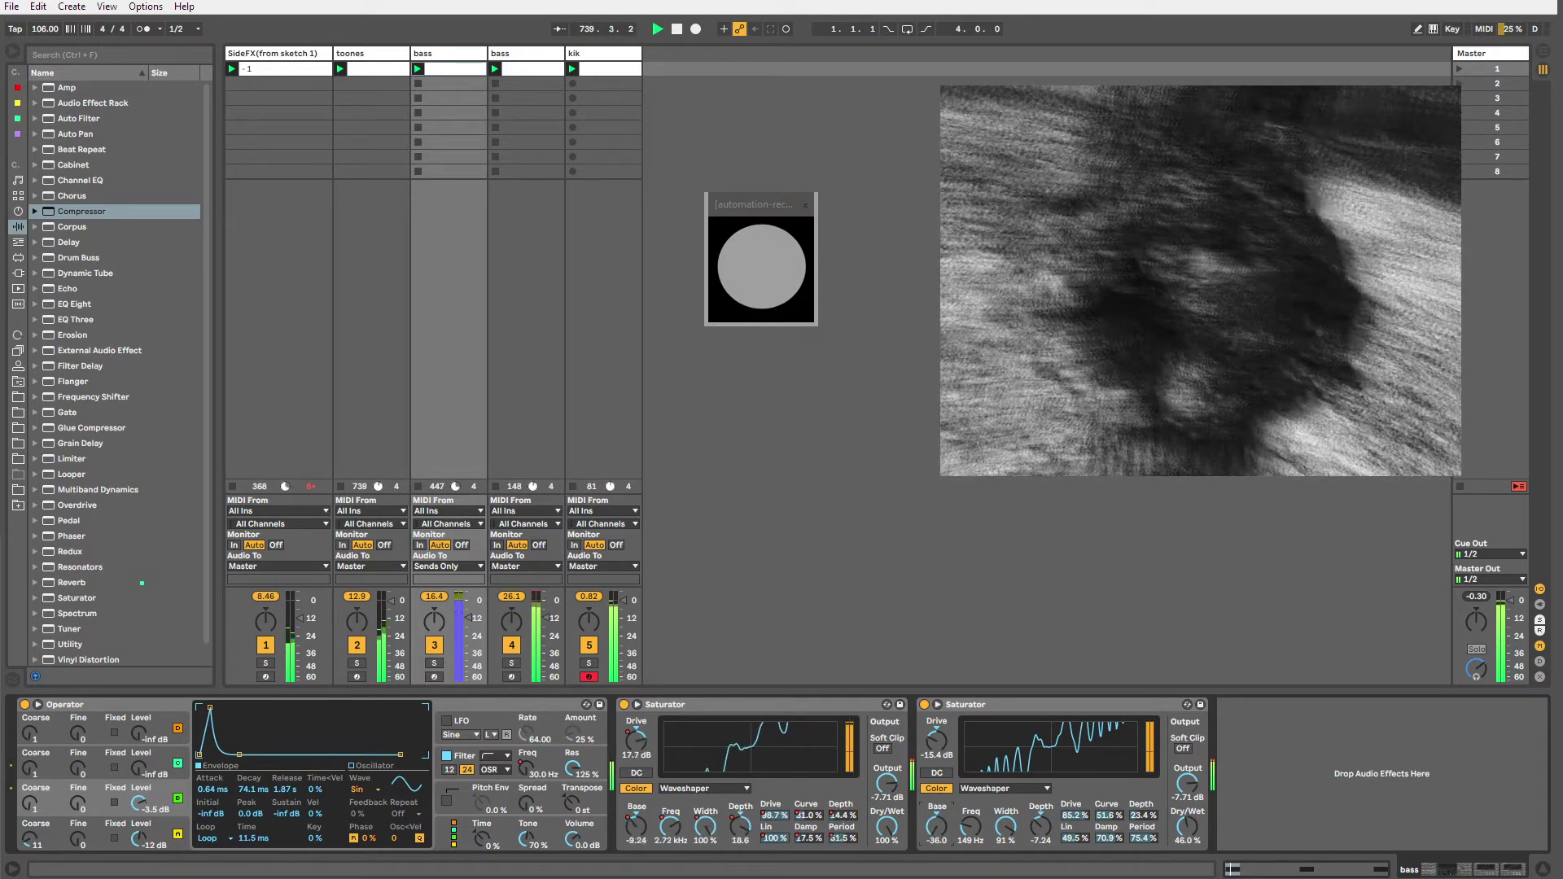
right_click(950, 828)
left_click(983, 830)
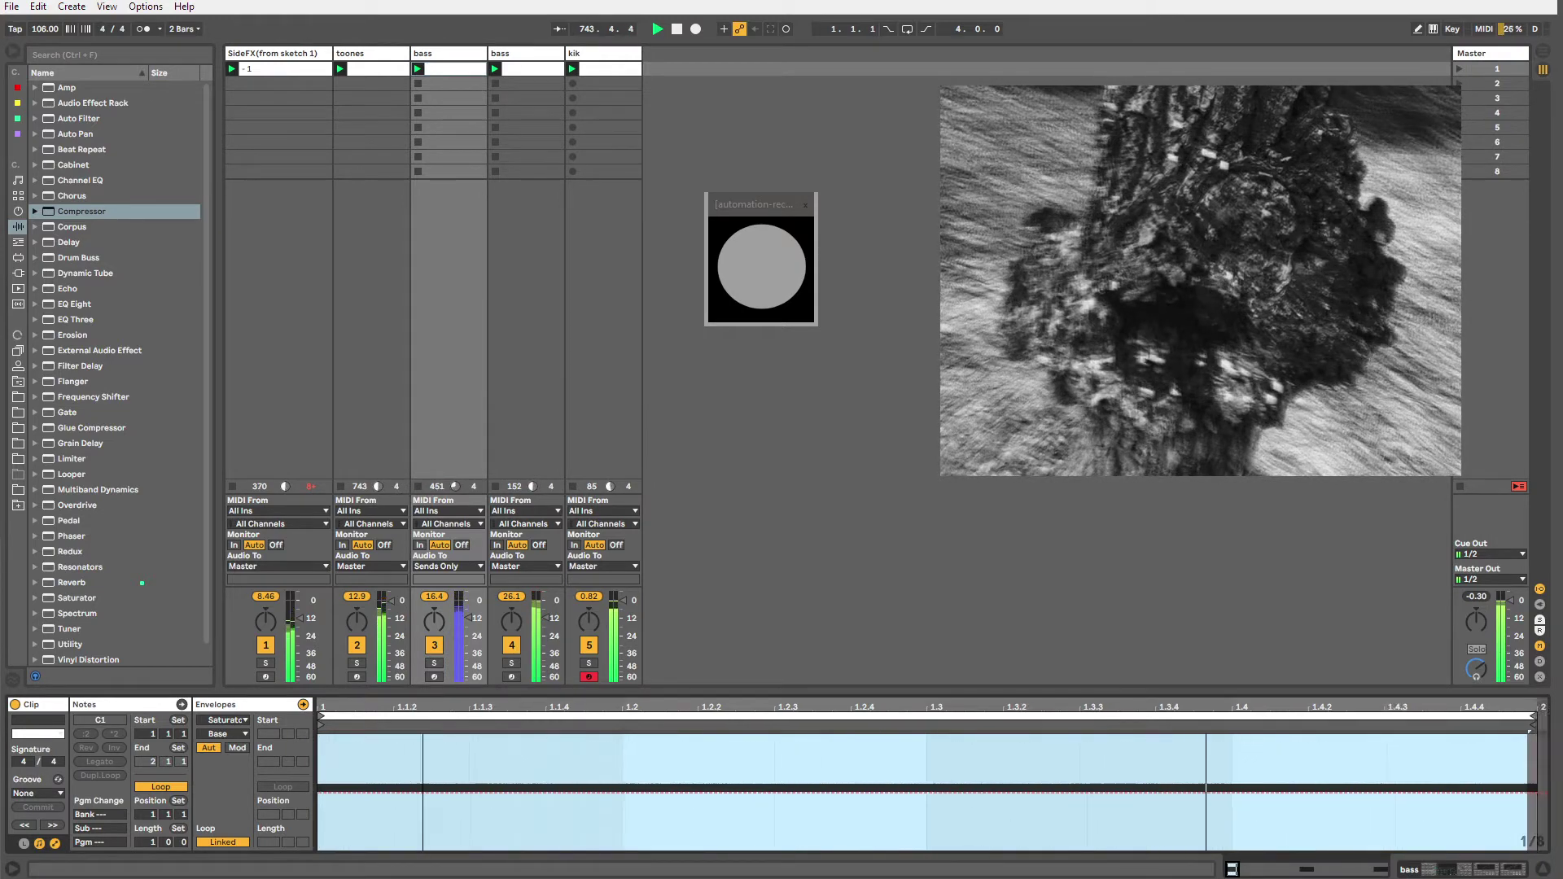
left_click_drag(345, 707, 345, 643)
key("b")
mouse_move(380, 751)
left_mouse_down()
mouse_move(344, 720)
mouse_move(342, 759)
mouse_move(328, 737)
mouse_move(353, 735)
mouse_move(365, 849)
left_mouse_up()
key("b")
left_click(342, 755)
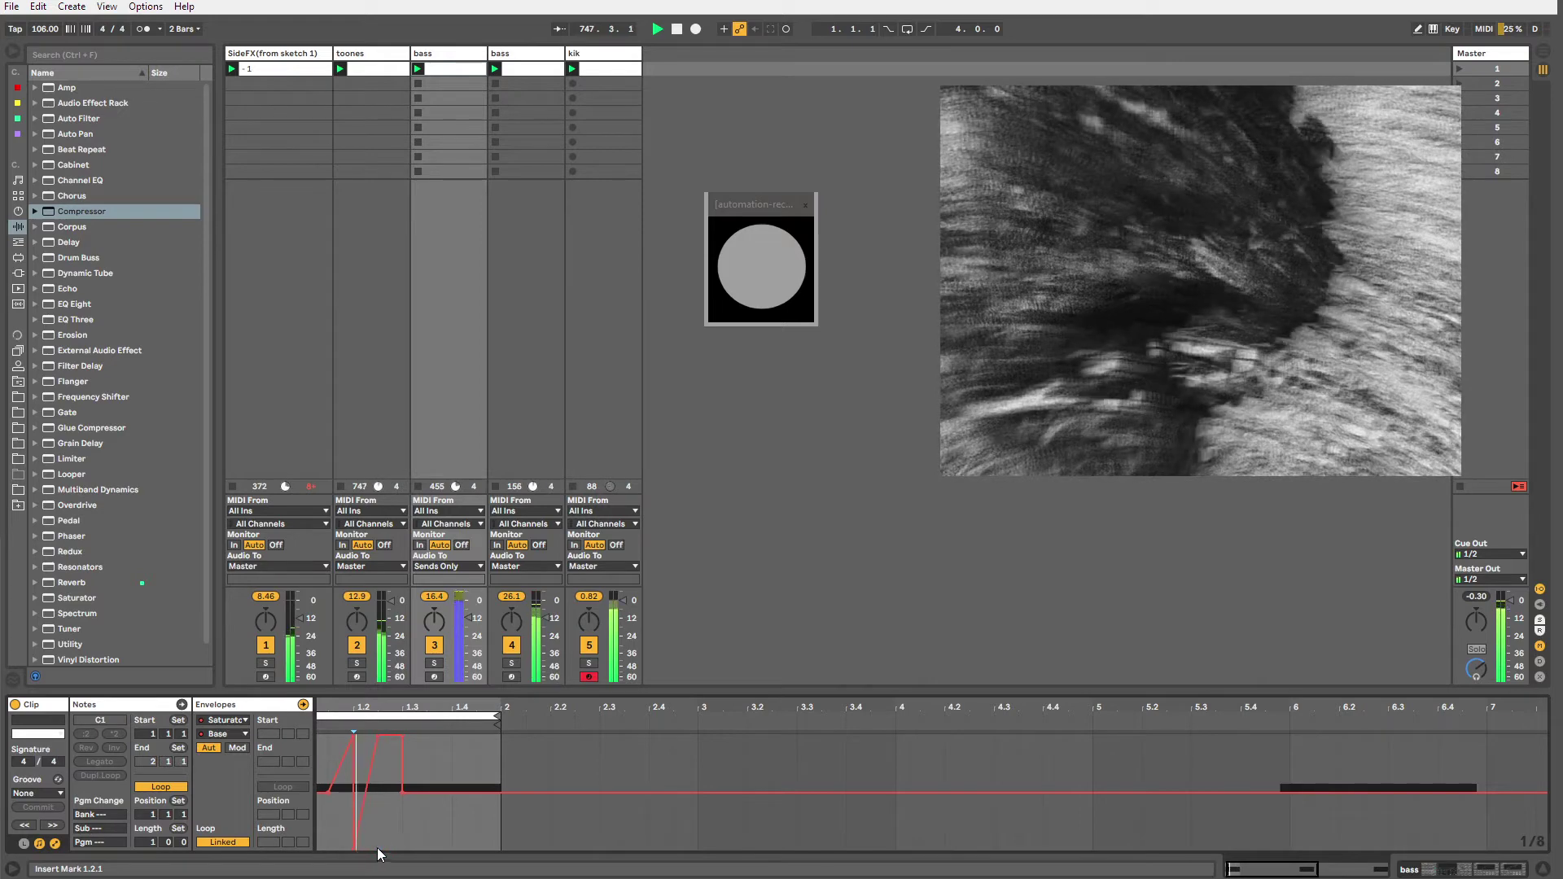
left_click_drag(403, 735, 401, 850)
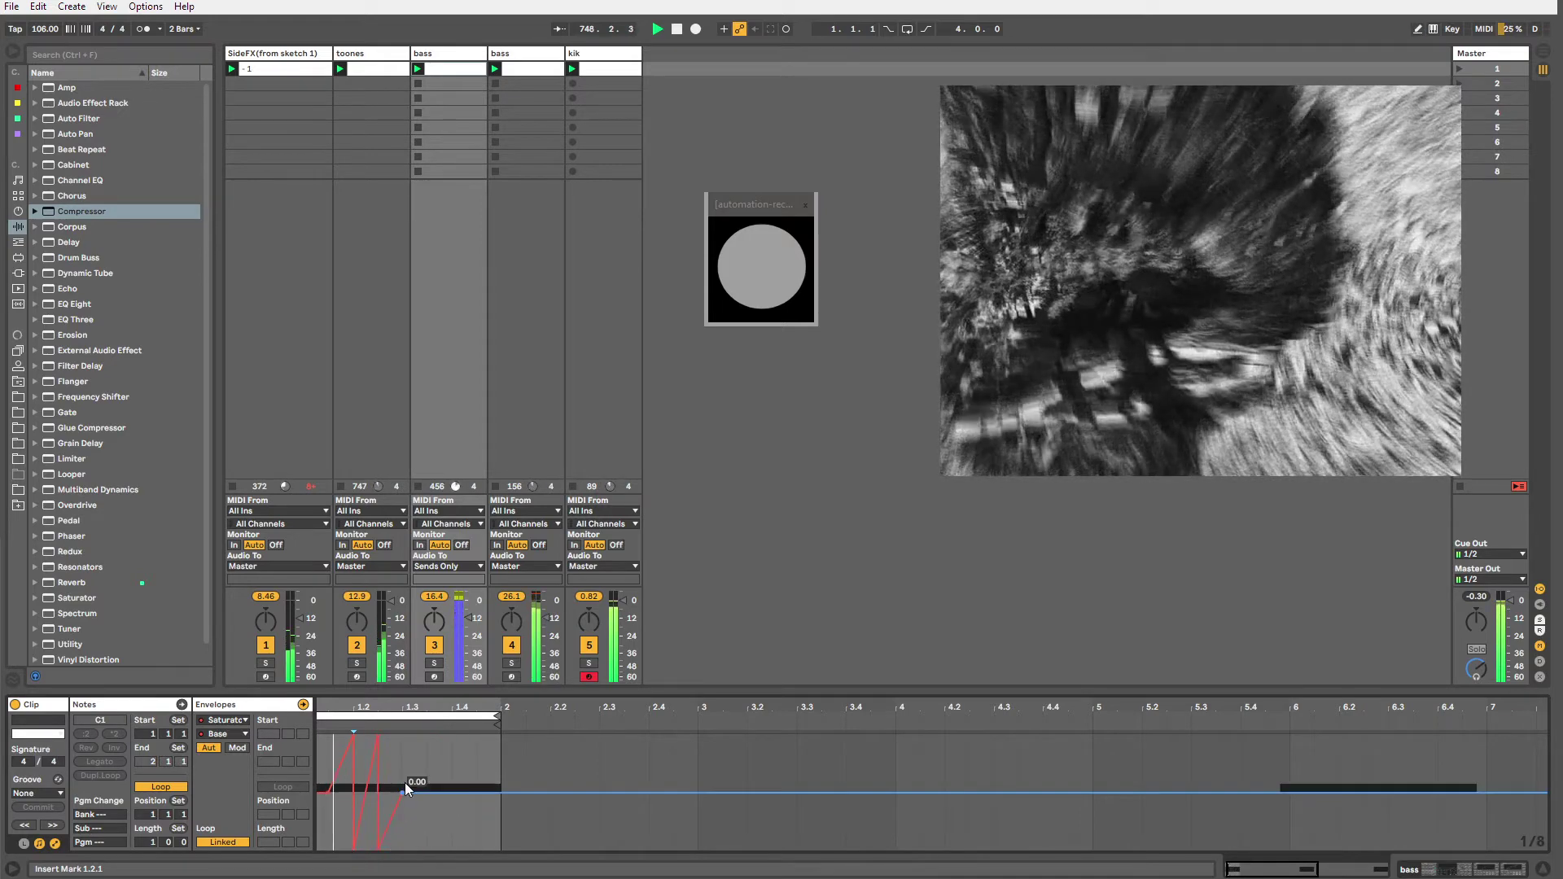
left_click_drag(405, 788, 402, 735)
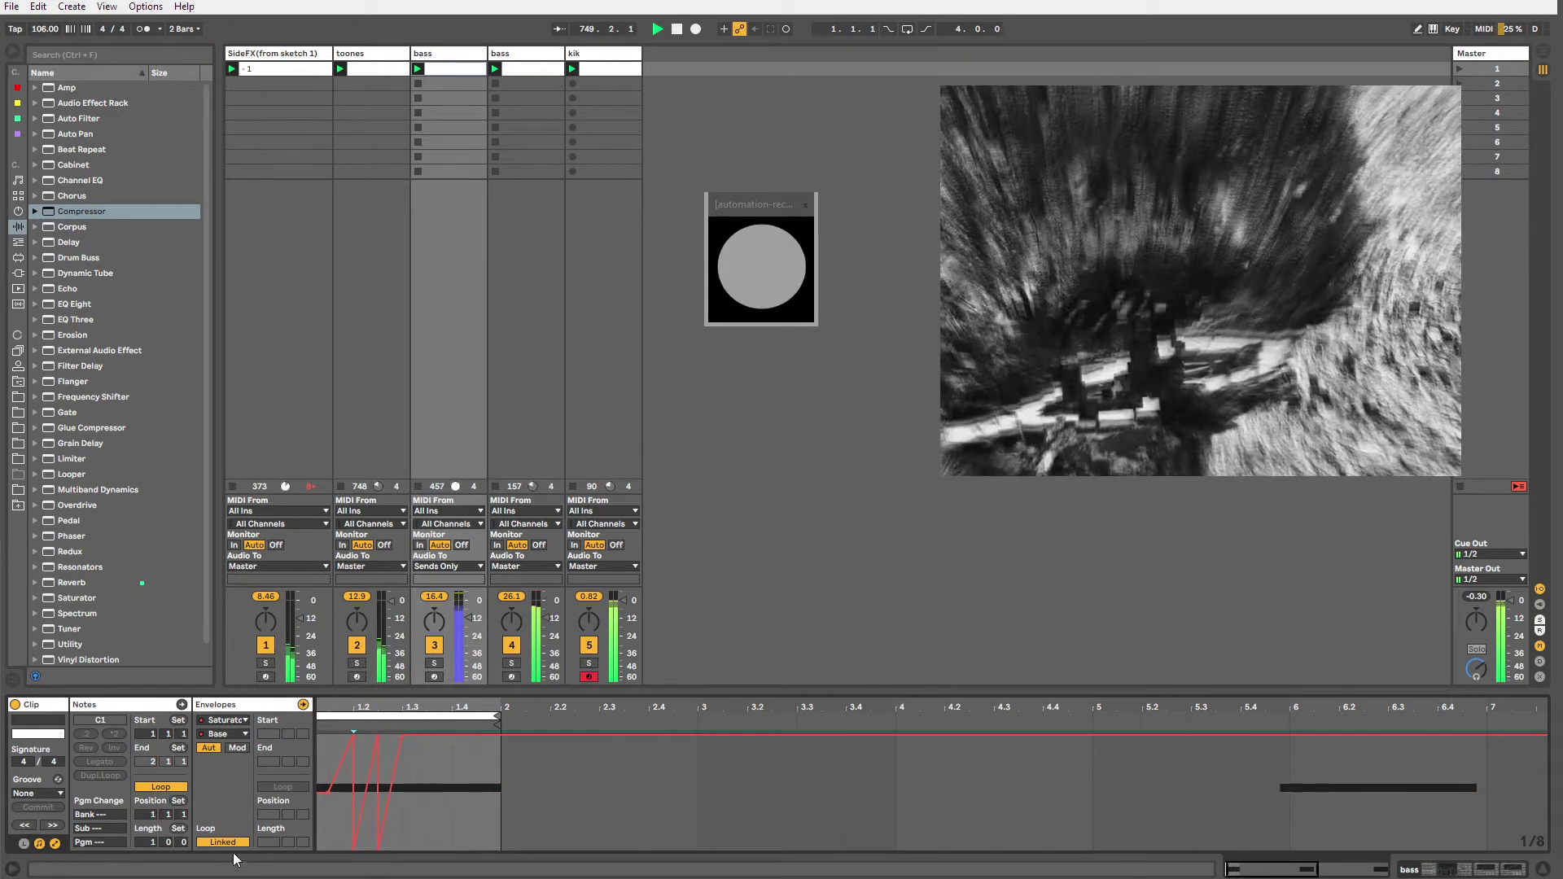
Unlink the Base envelope, shorten its loop to three beats and add a downward slope from 1.3.3 to 1.4.
left_click(222, 842)
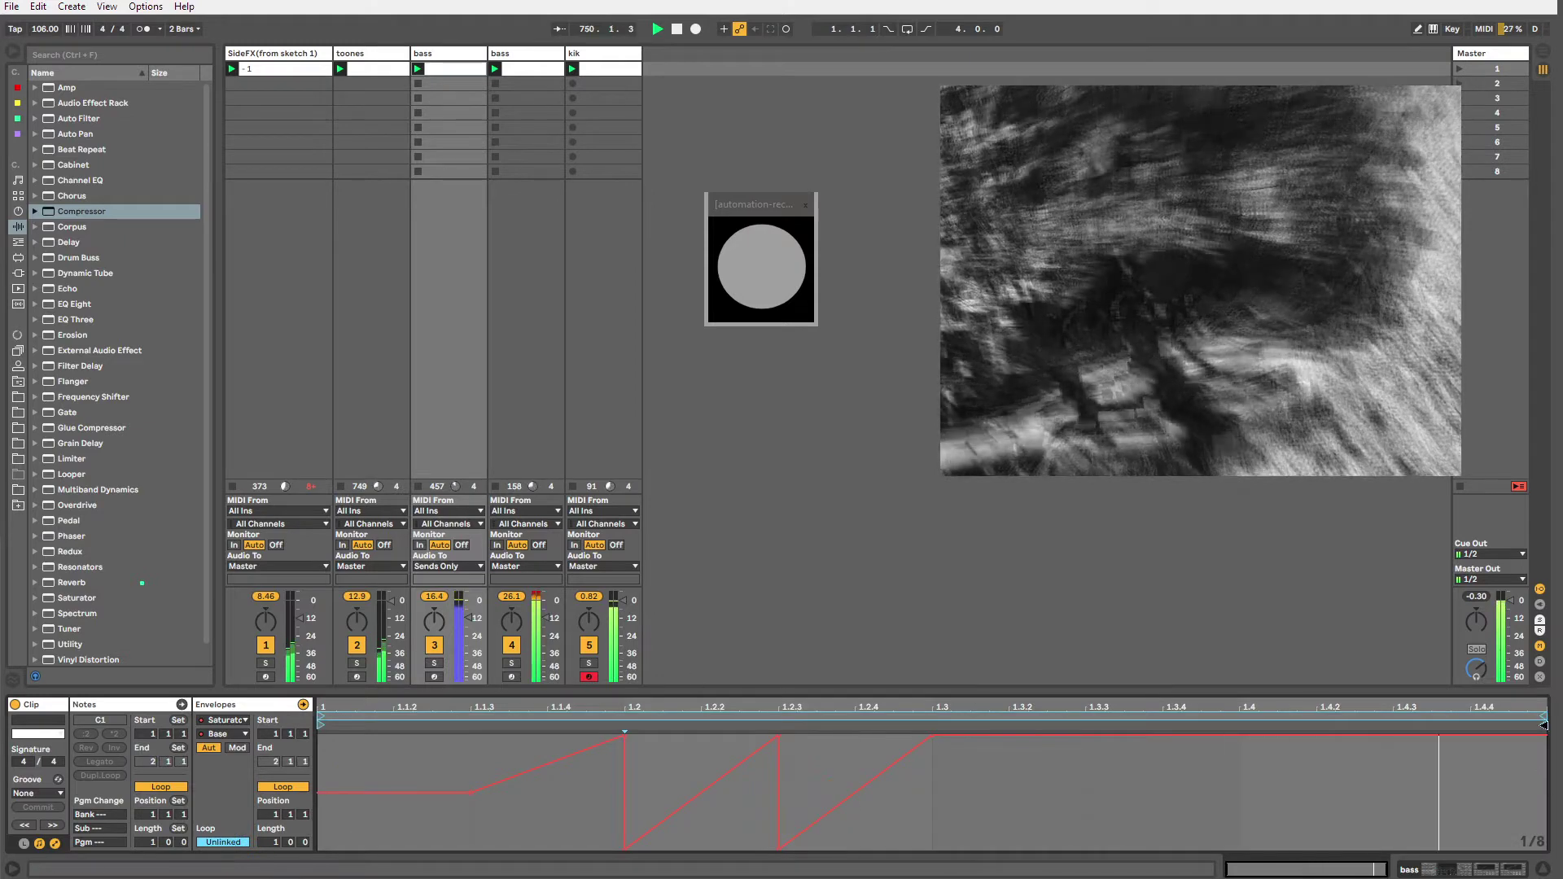
left_click_drag(1543, 716, 1240, 715)
key("b")
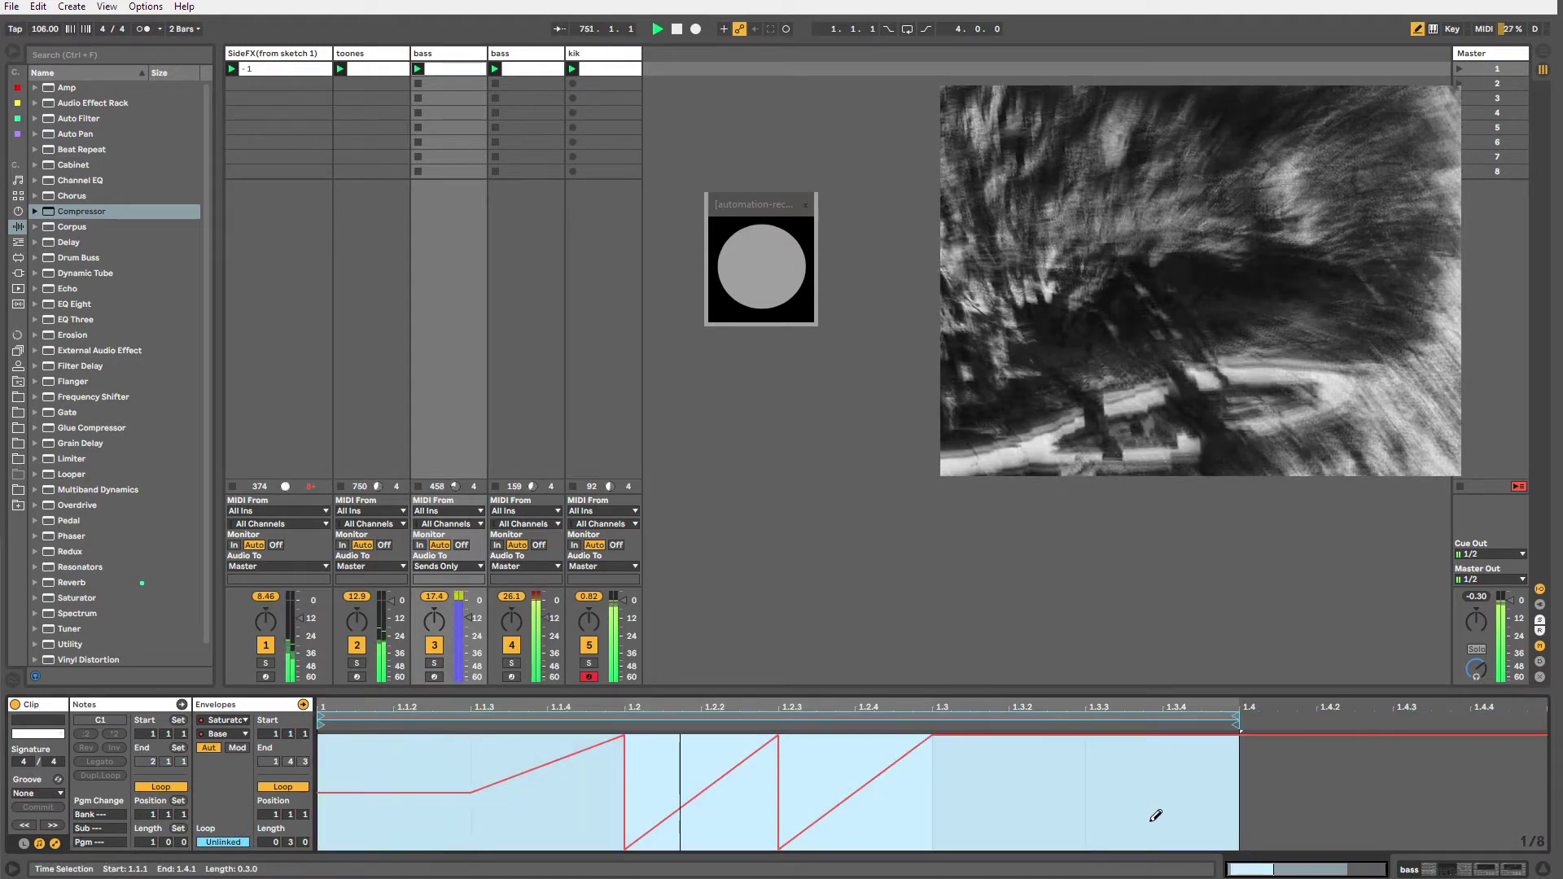
left_click(1153, 821)
key("b")
left_click(1084, 822)
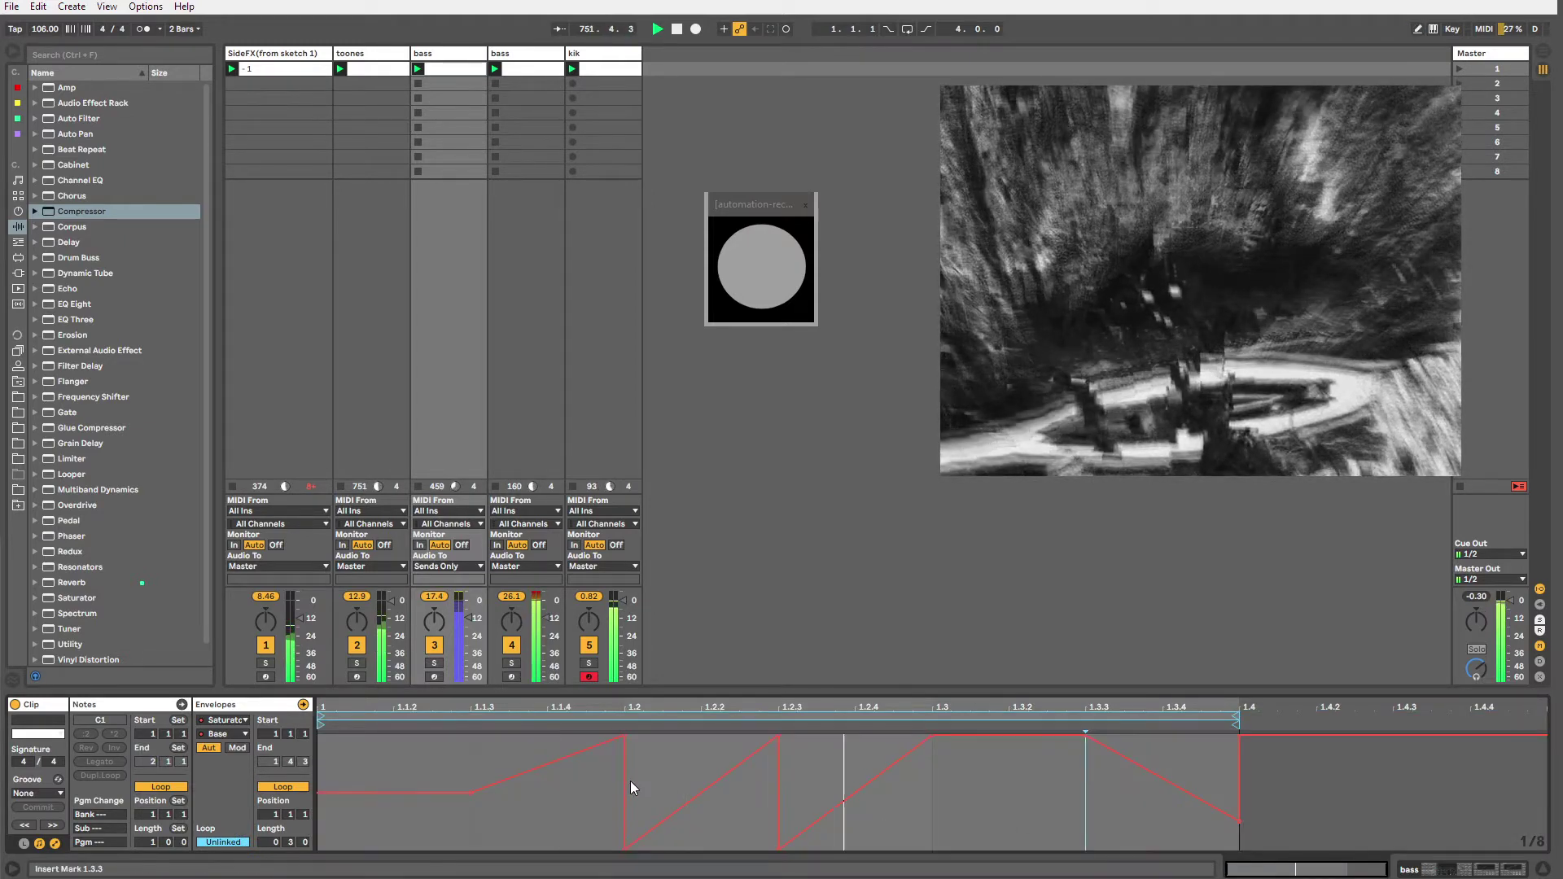
Reshape the Base envelope into smooth slopes, rising from the minimum at 1 and falling to -36.0 at 1.2.3 and 1.4.
left_click(622, 848)
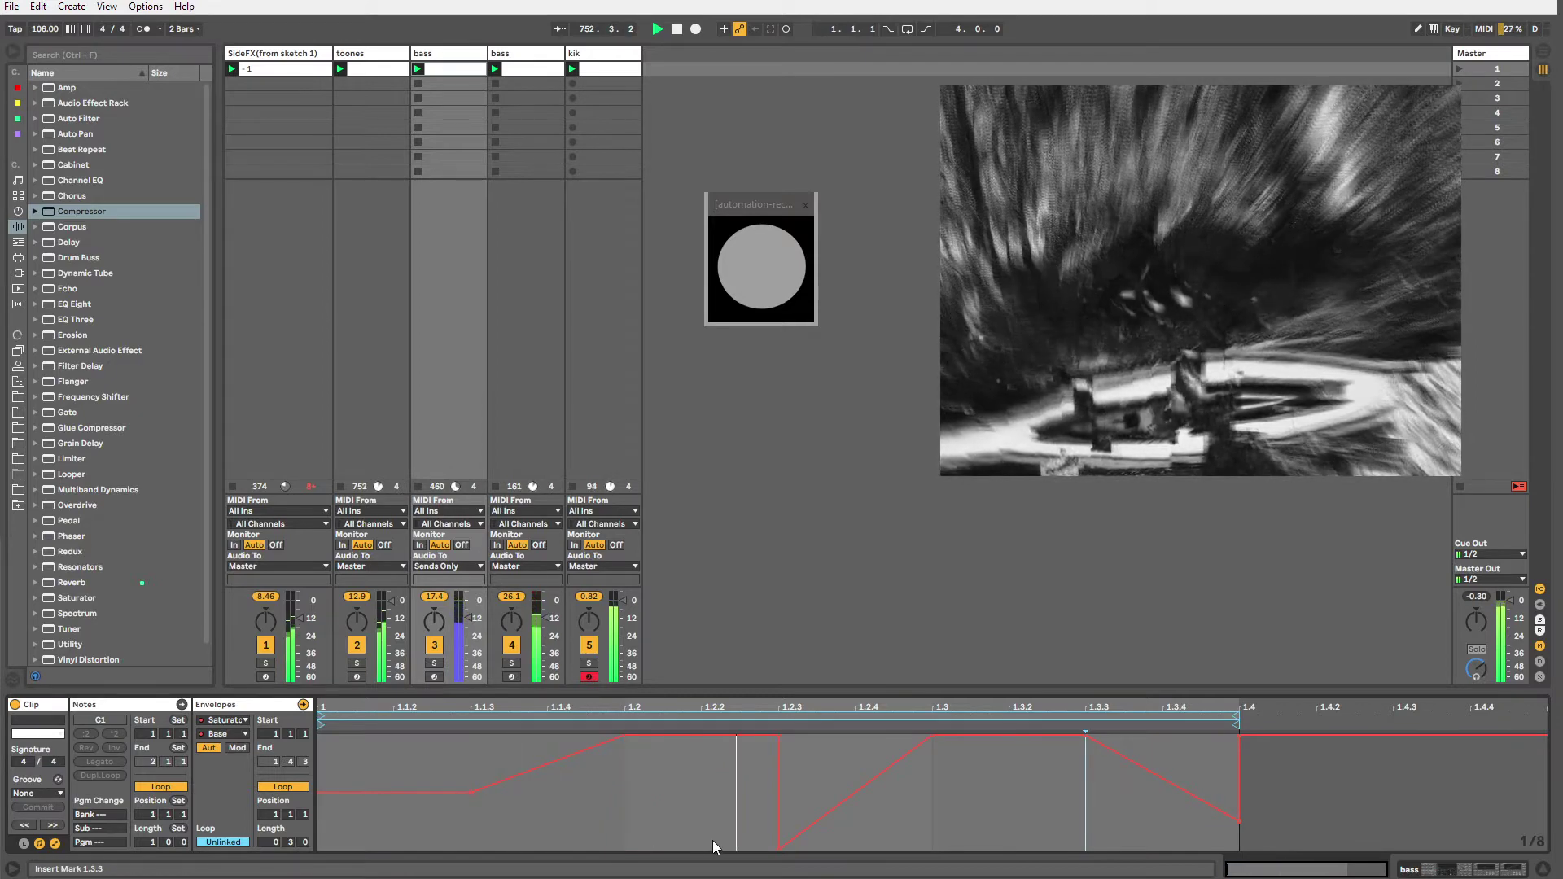
left_click(776, 737)
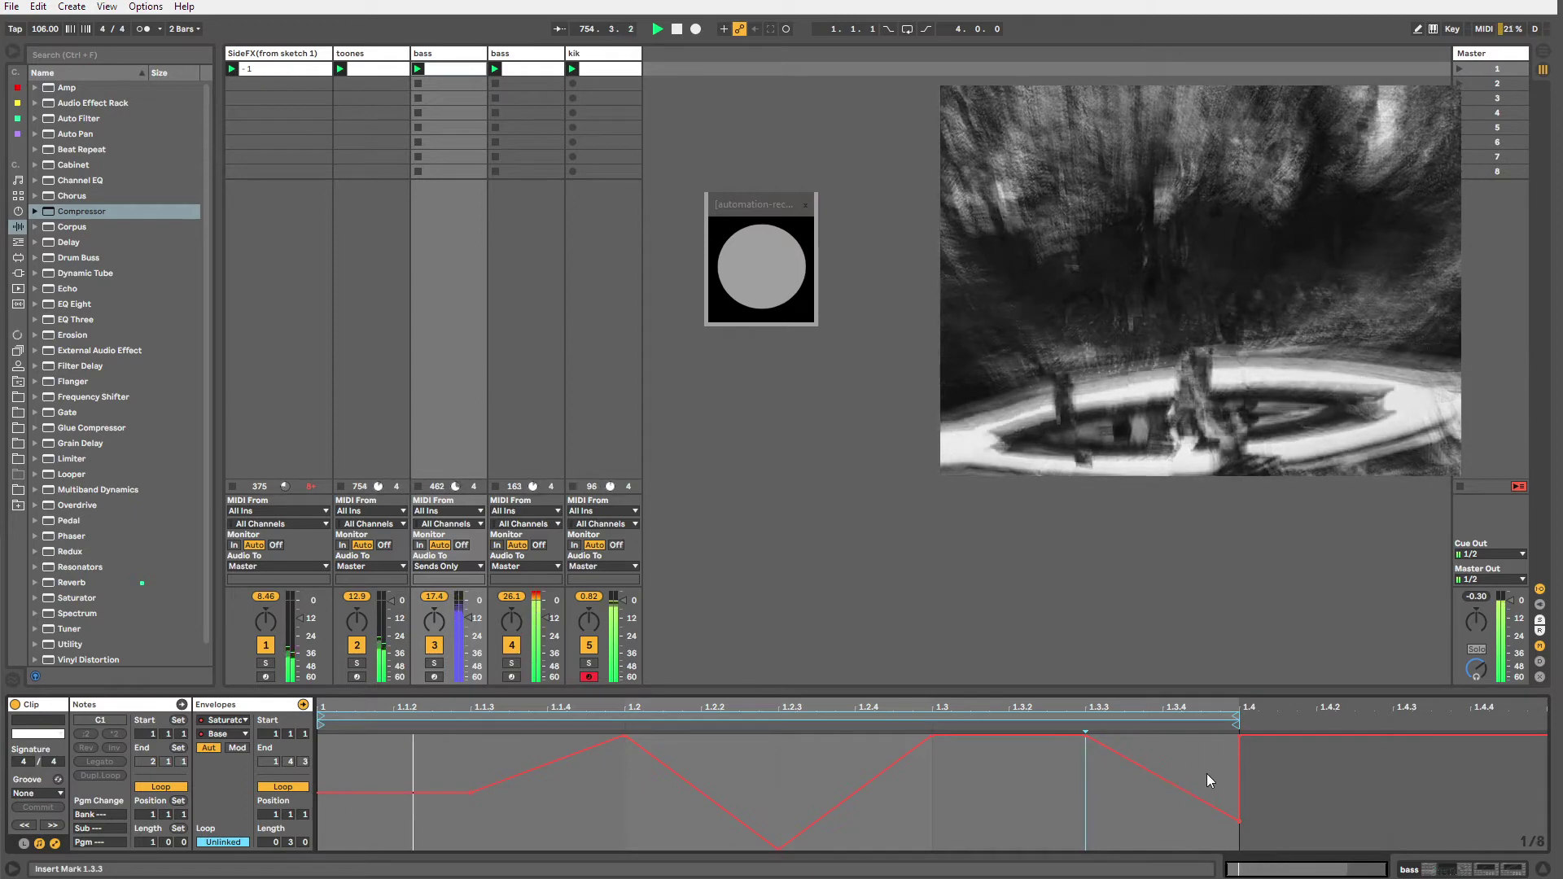
left_click_drag(1239, 823, 1239, 848)
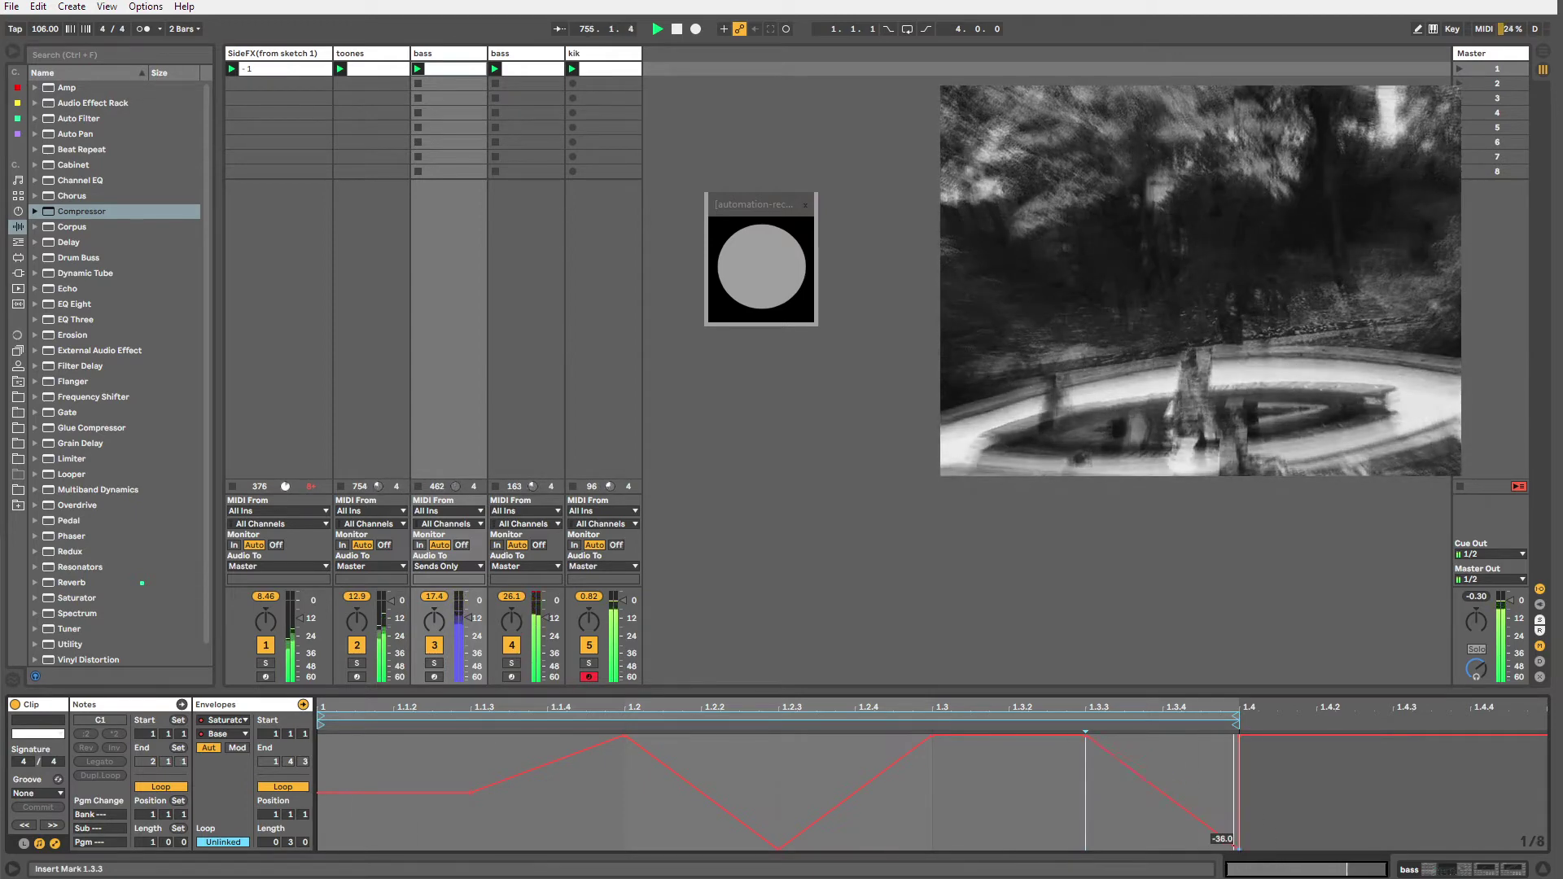
left_click(1239, 740)
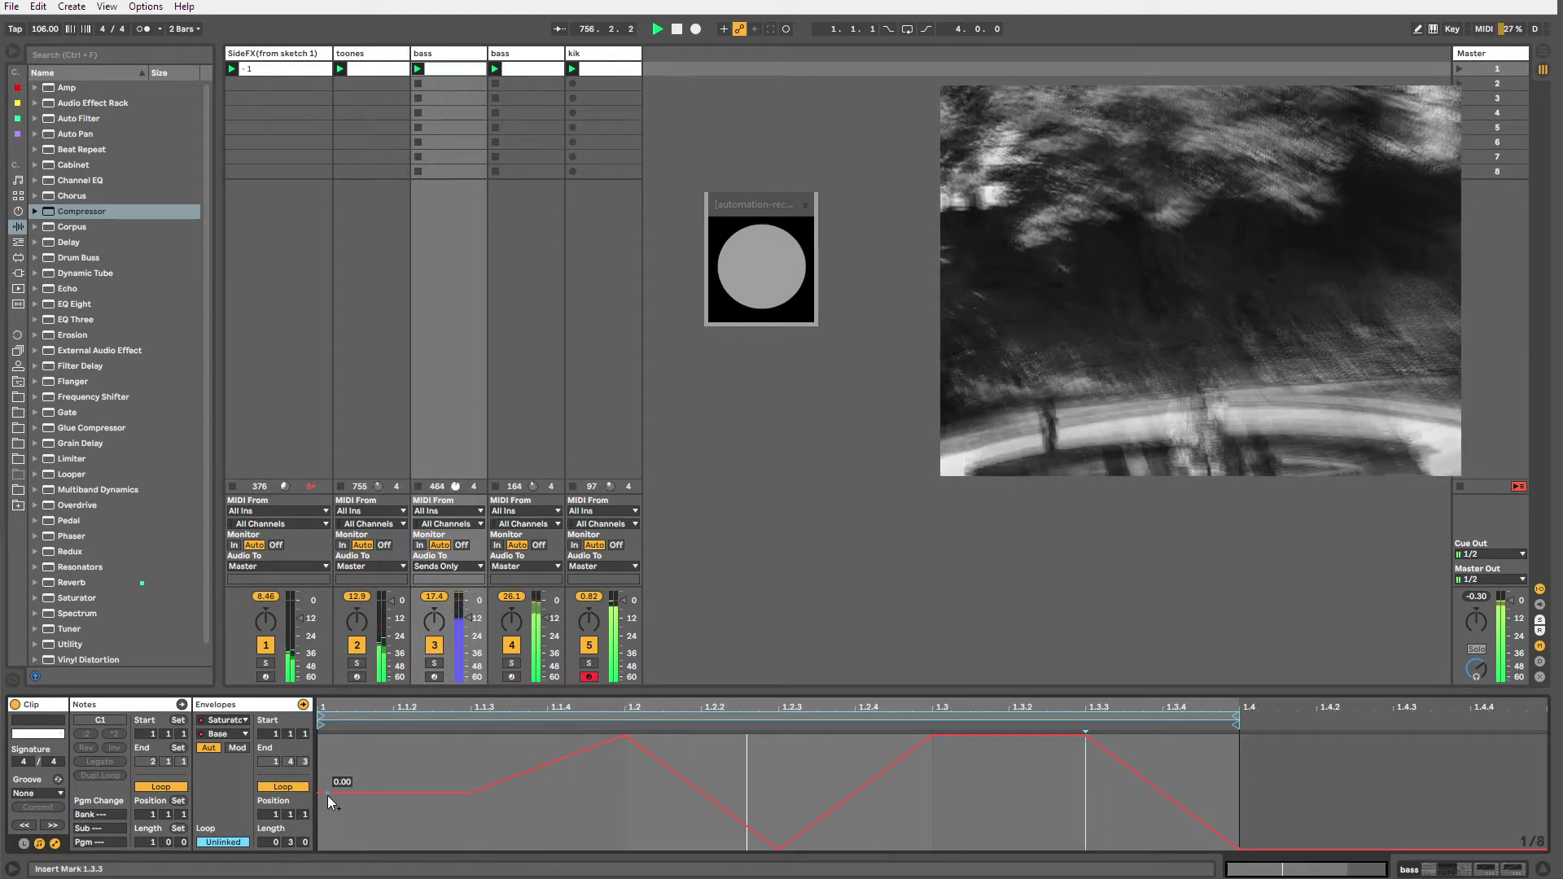
left_click_drag(327, 795, 327, 843)
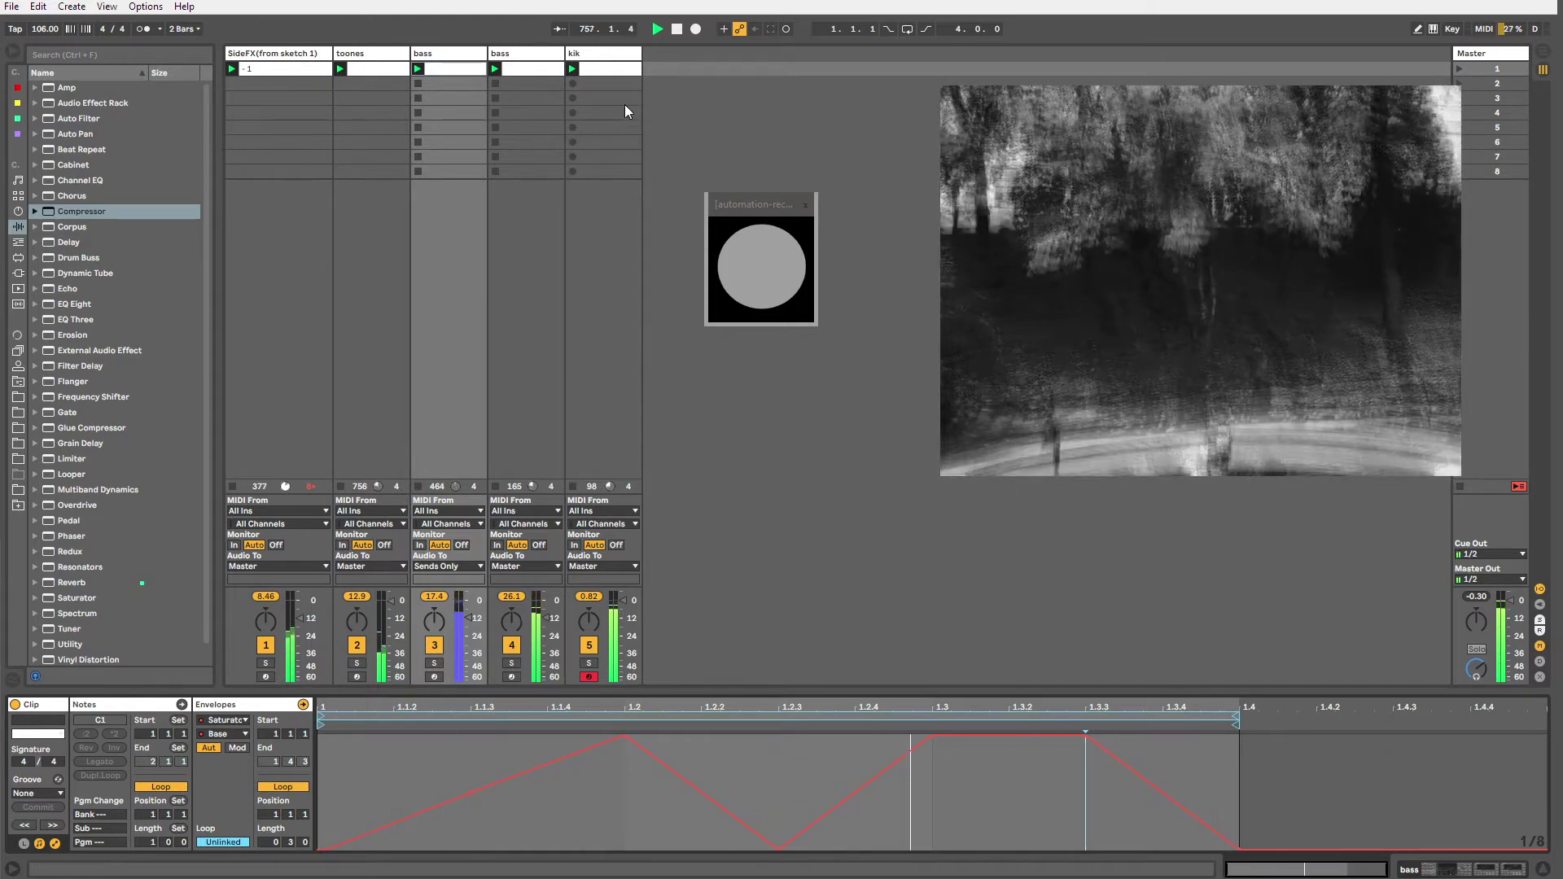
Draw a modulation envelope for Operator's Transpose in the first bass clip, ramping from 0 st to +2 st before 1.3.
left_click(476, 70)
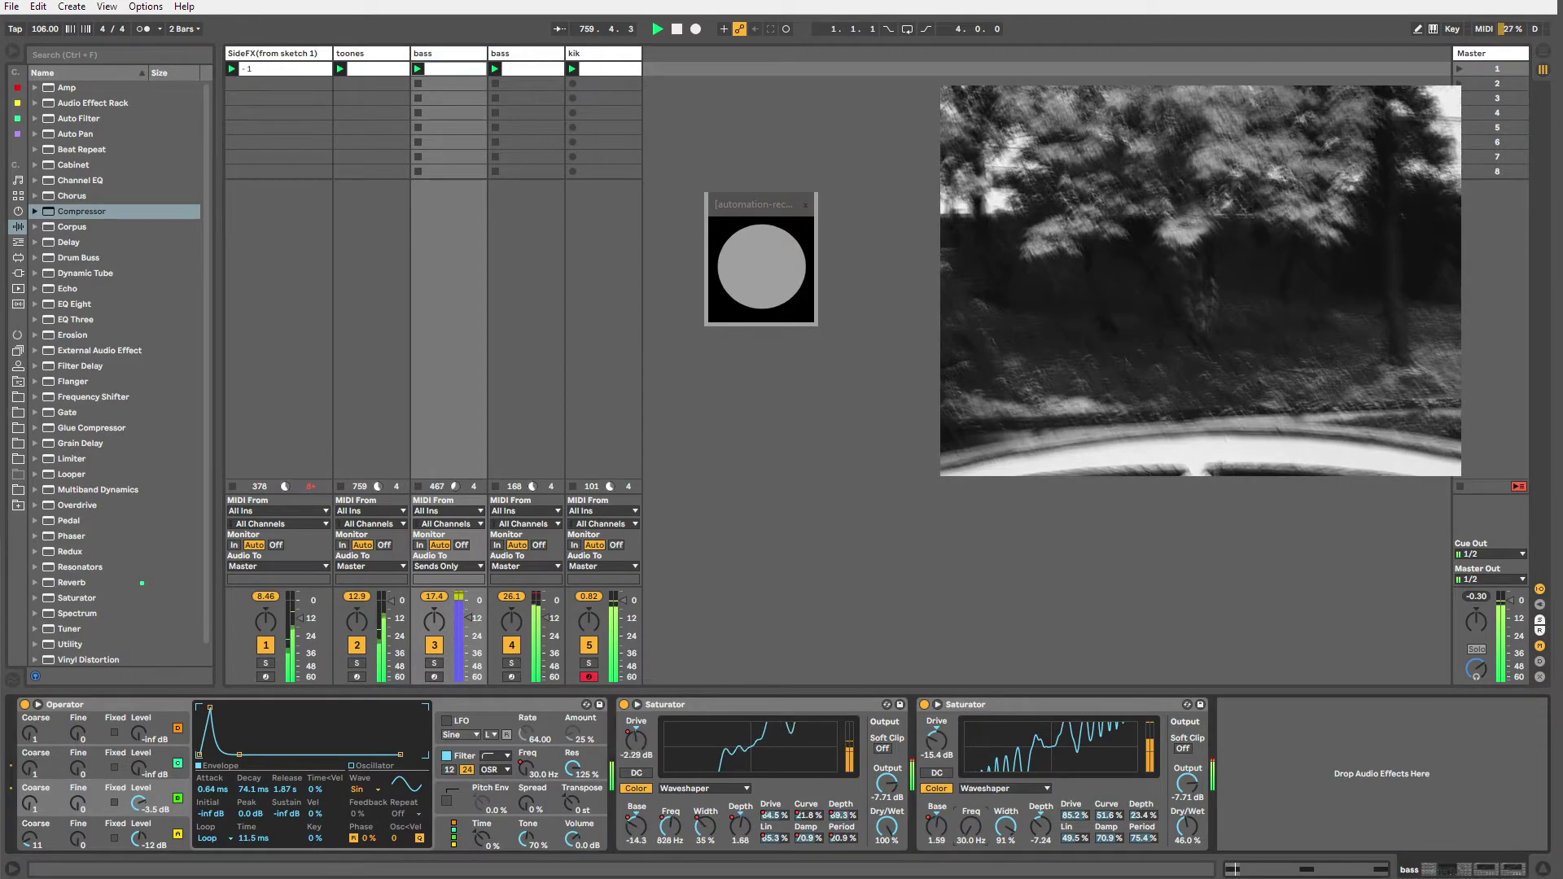
left_click(574, 804)
right_click(574, 806)
left_click(579, 818)
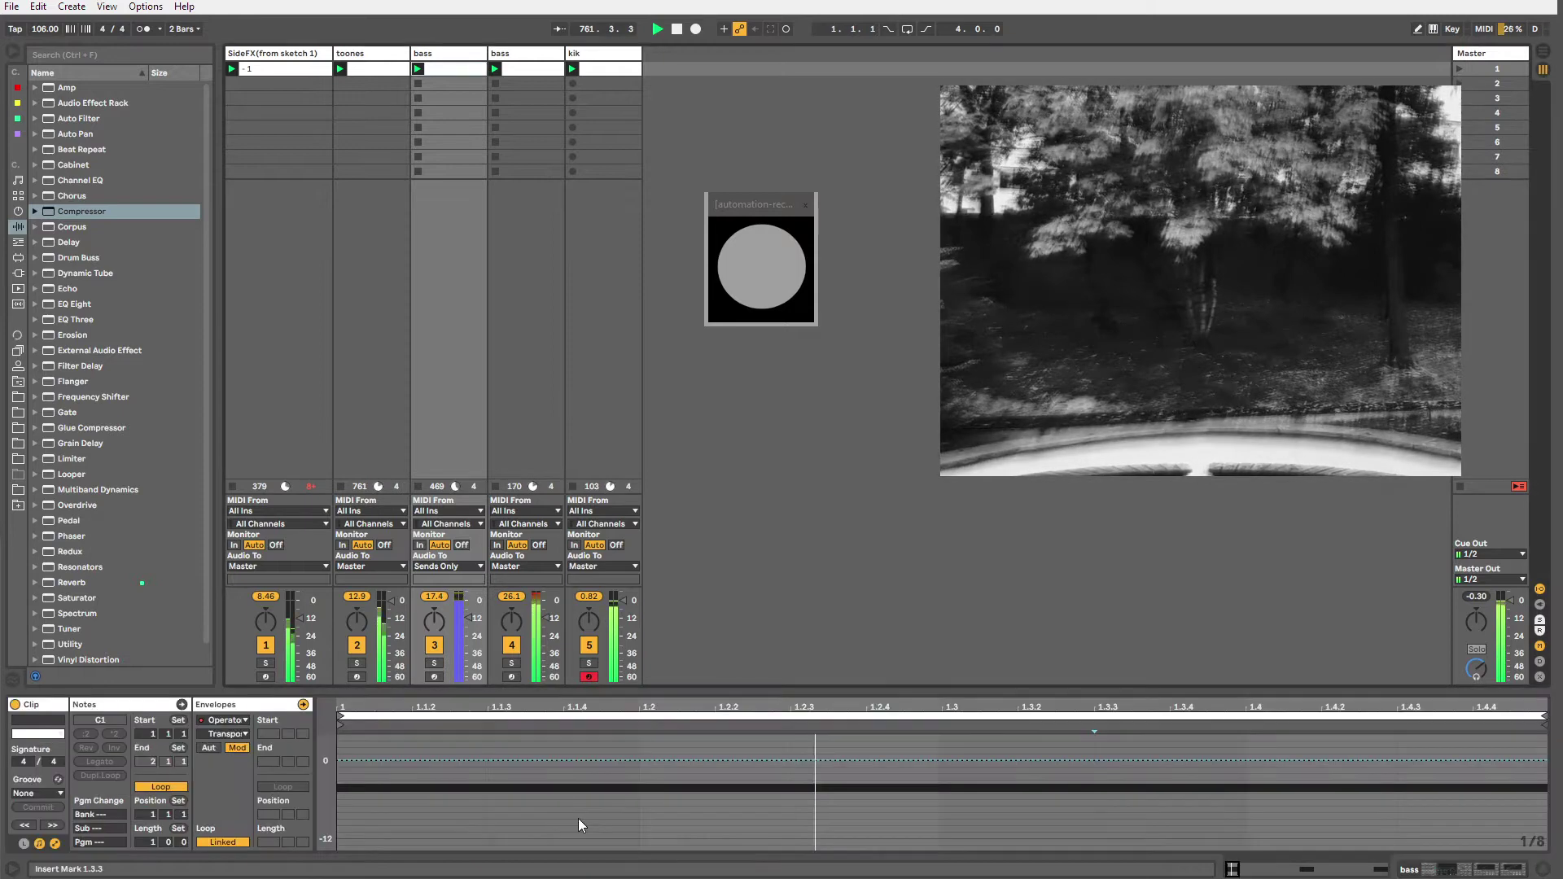
scroll(360, 748, "down", 5)
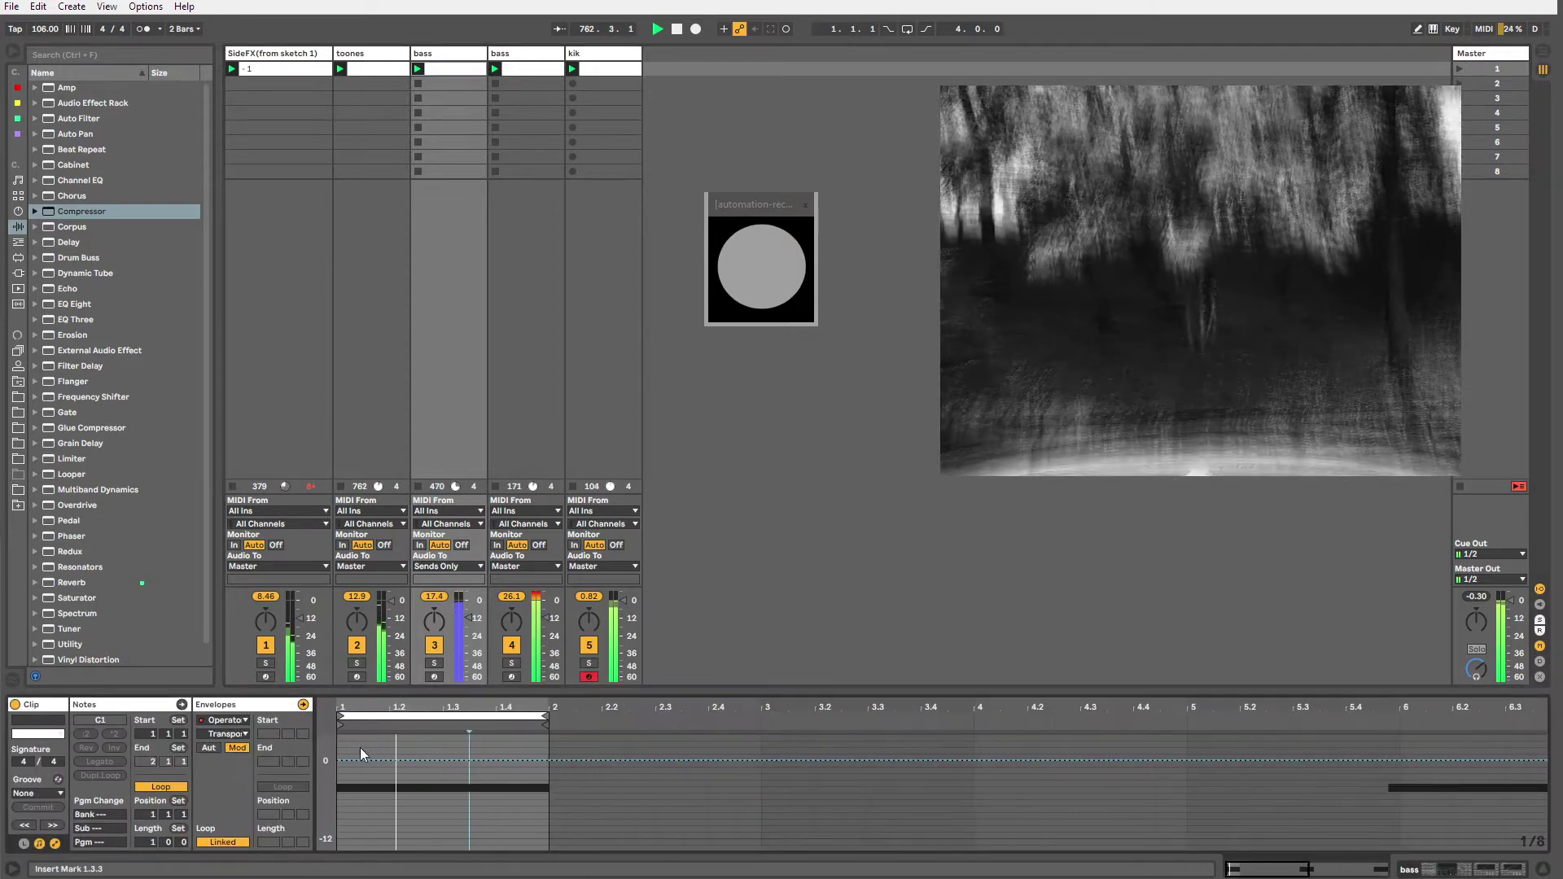
left_click_drag(353, 705, 353, 694)
left_click(337, 760)
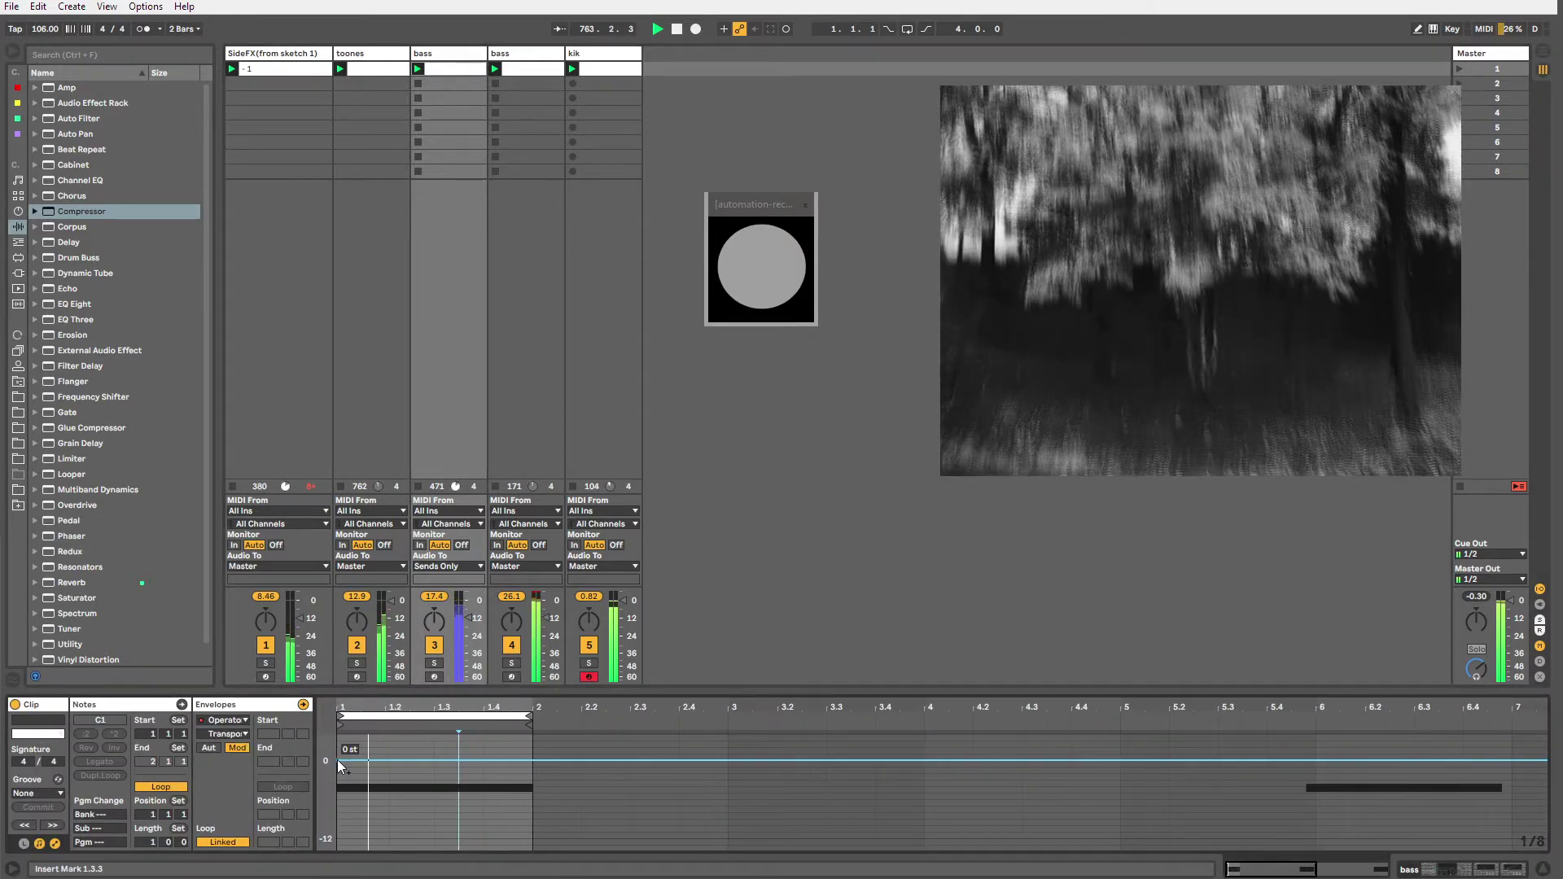
key("b")
left_click(430, 747)
key("b")
left_click(409, 760)
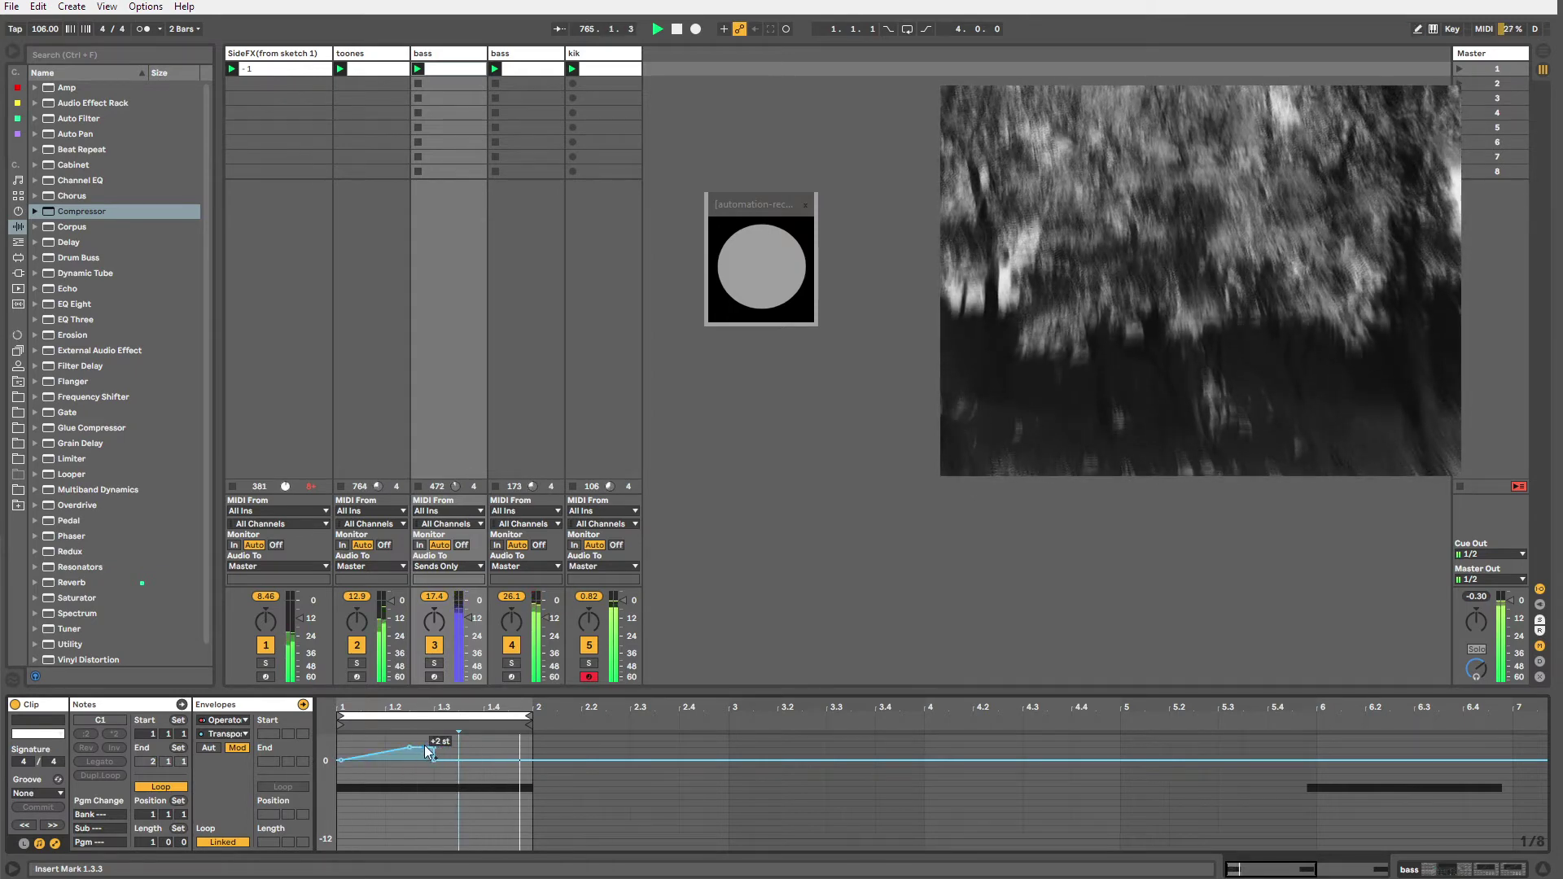
Adjust the Transpose modulation plateau to about +7 st, with a sharp drop to 0 st at 1.3.
left_click_drag(423, 739, 423, 814)
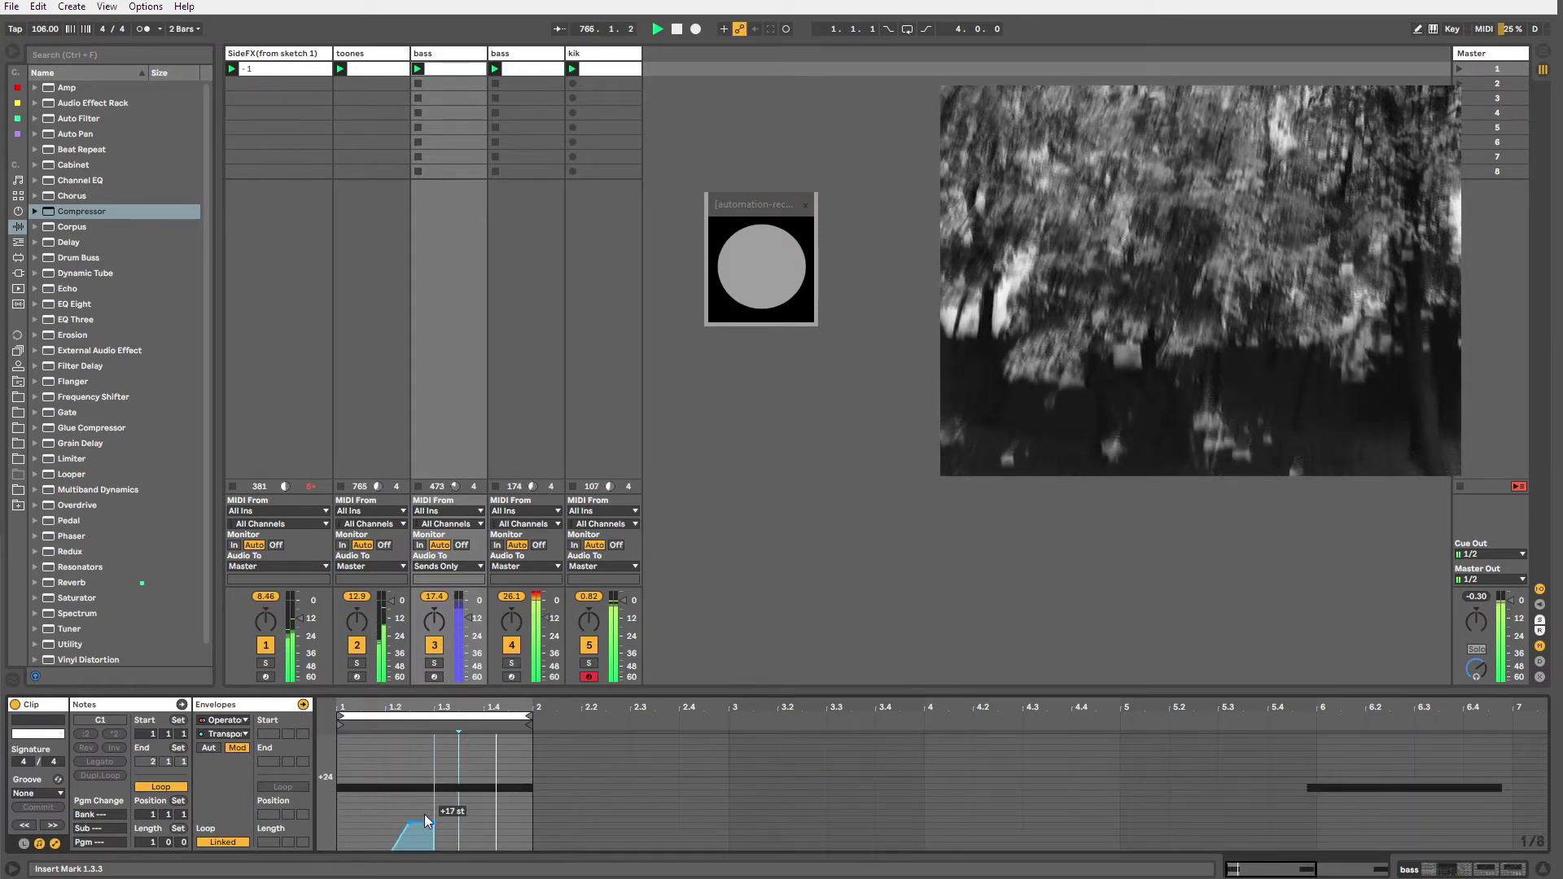
scroll(424, 820, "down", 2)
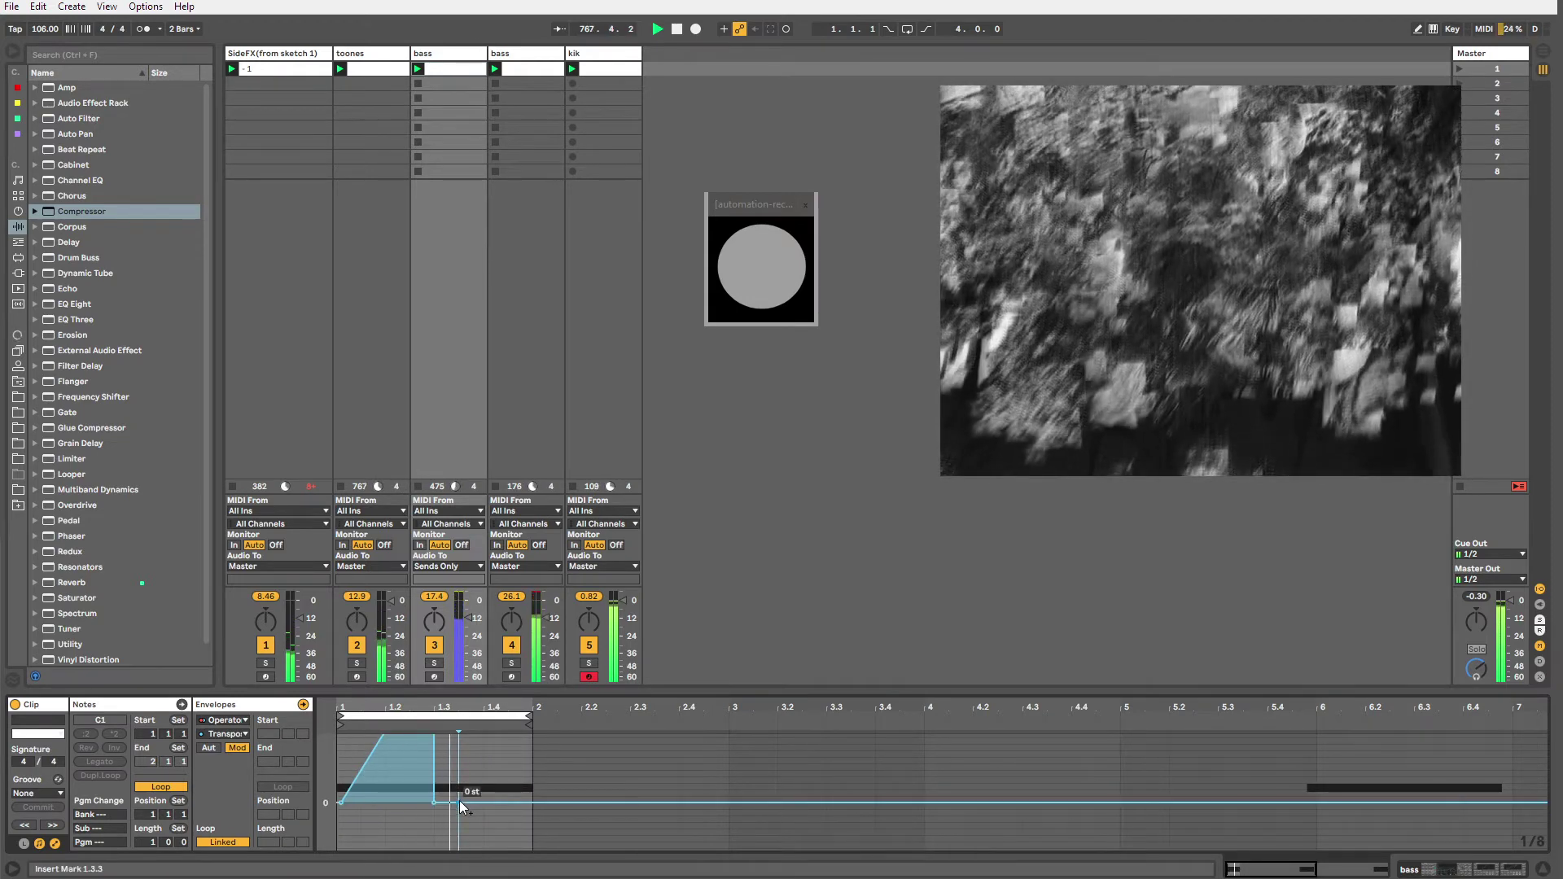
left_click(437, 804)
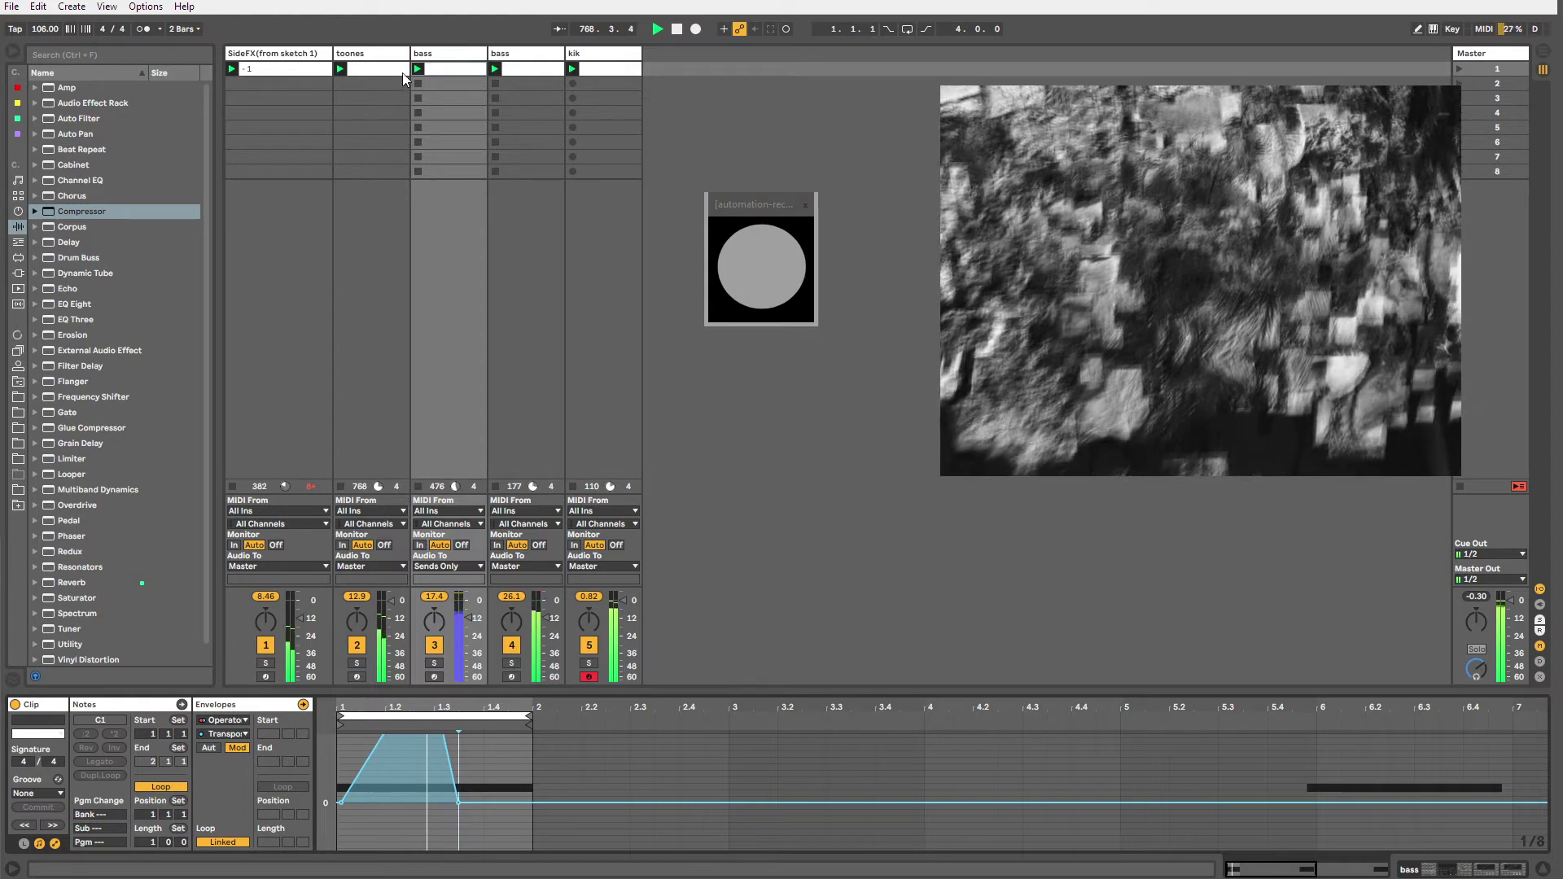
left_click_drag(446, 760, 419, 830)
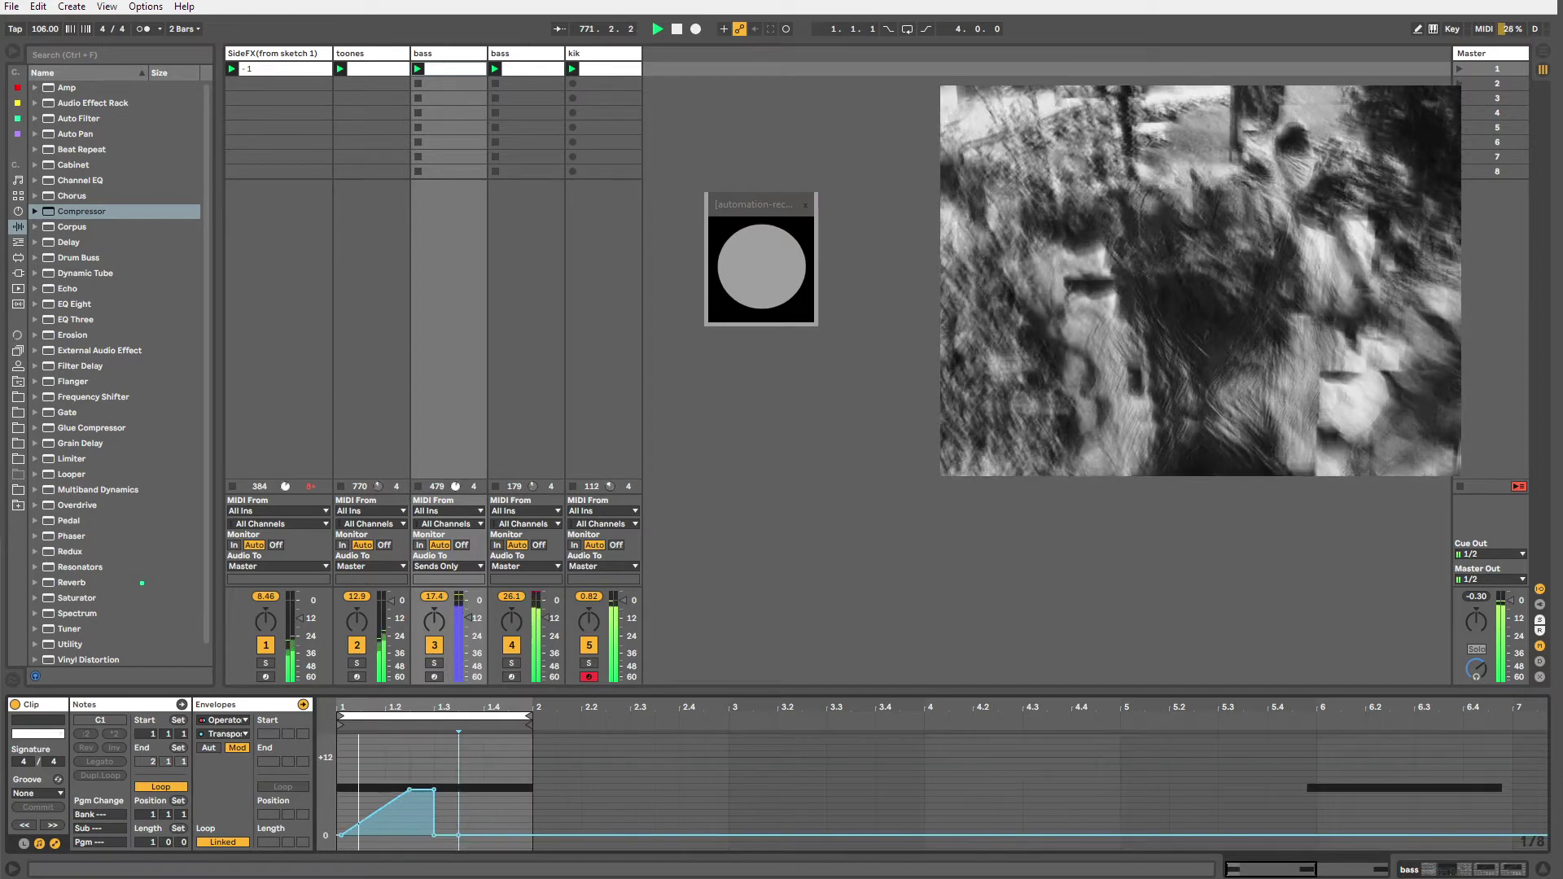
double_click(523, 53)
left_click(583, 53)
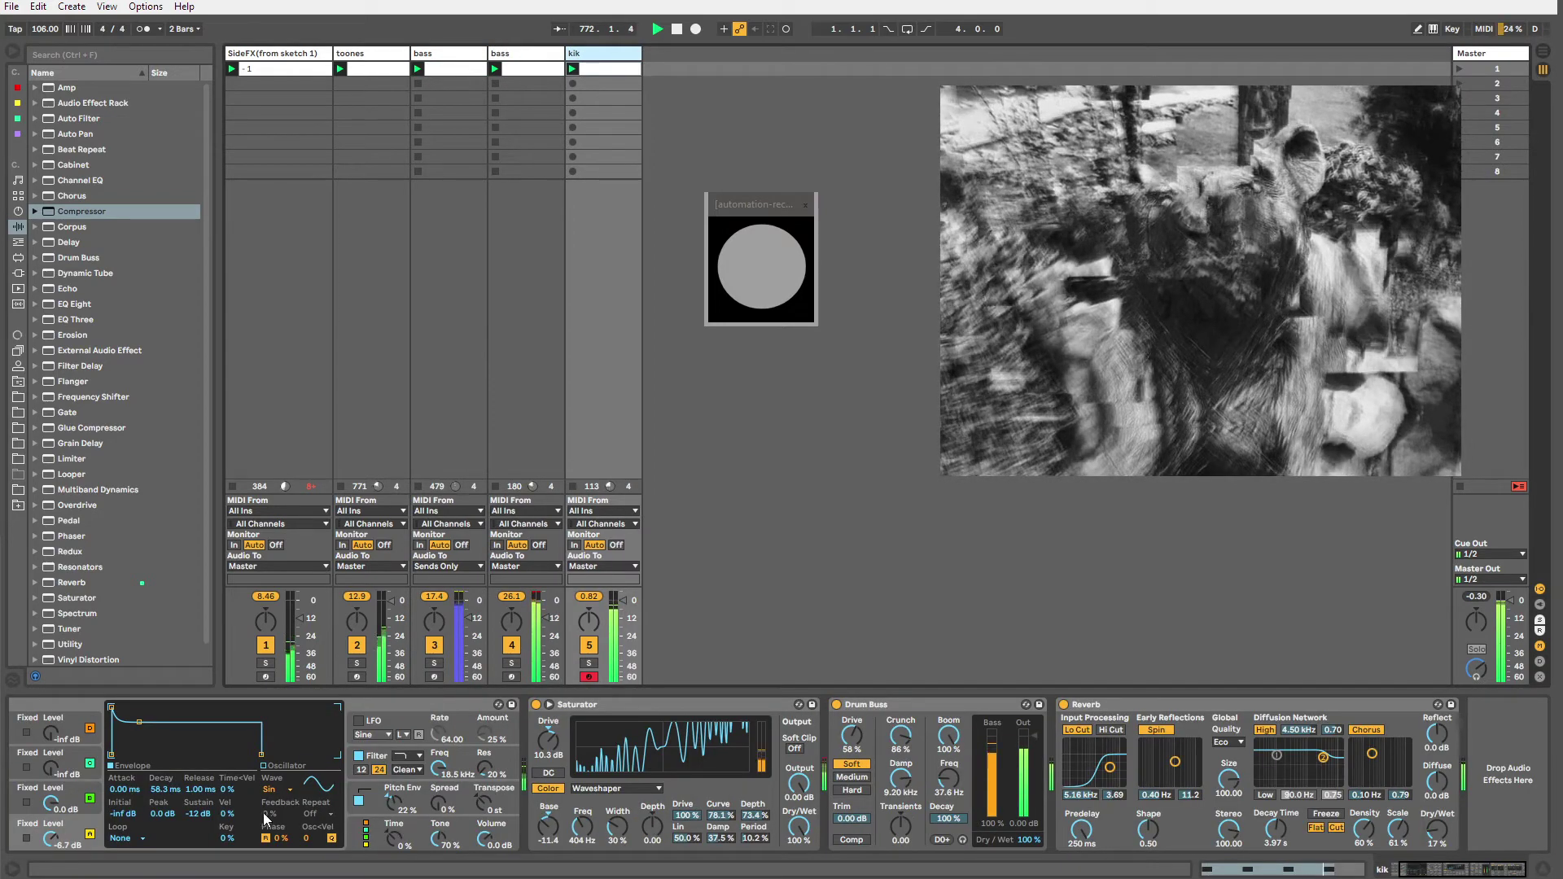
left_click(506, 60)
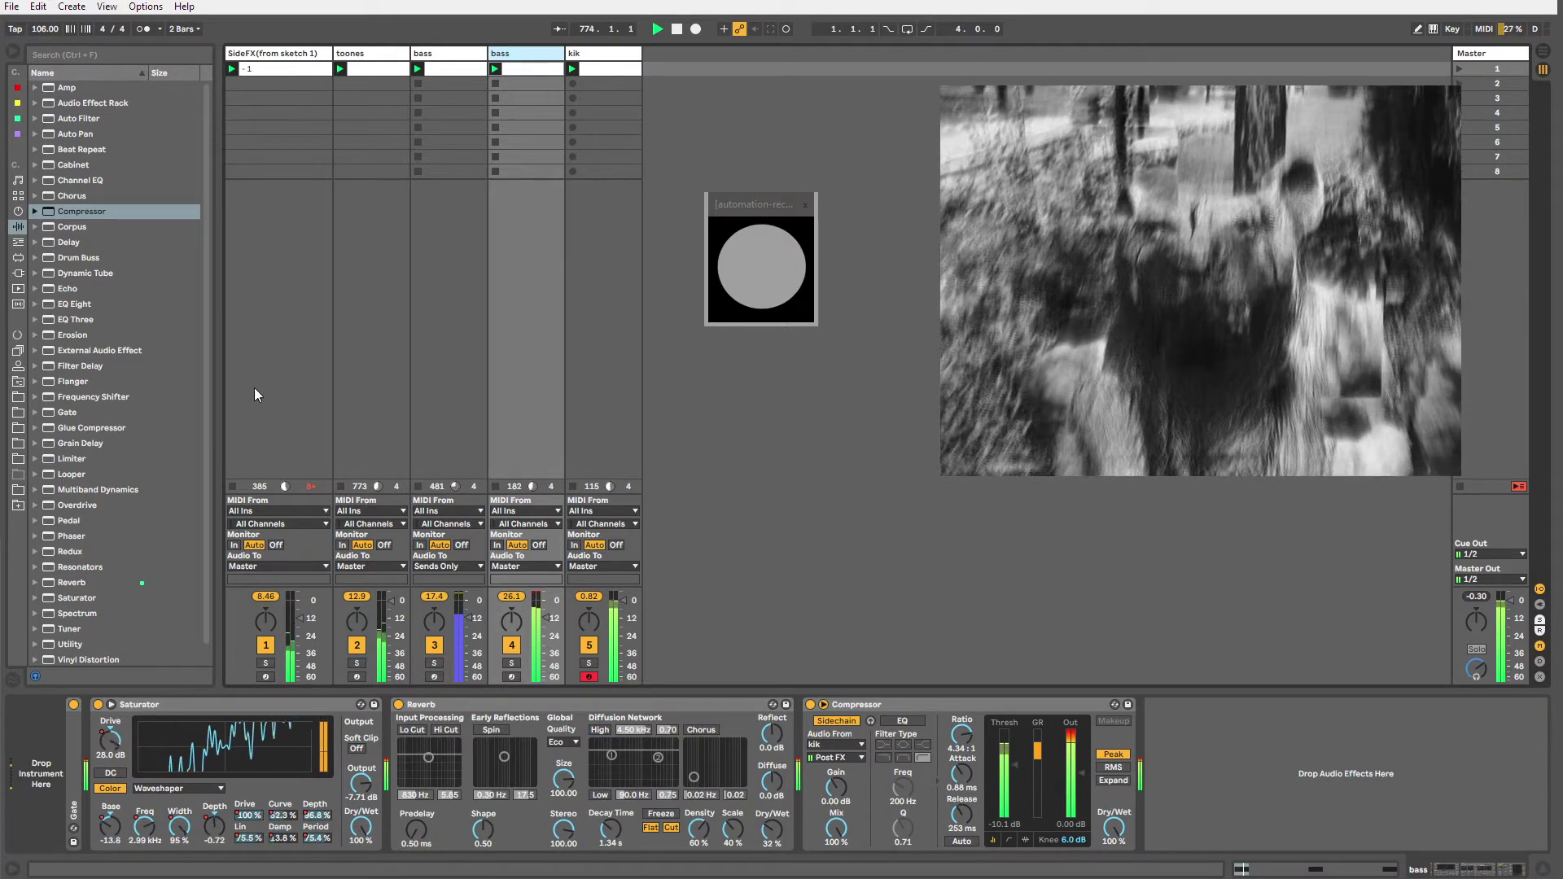
Reopen the first bass clip's Transpose modulation, lower the plateau's breakpoints and return to the track's devices.
key("Left")
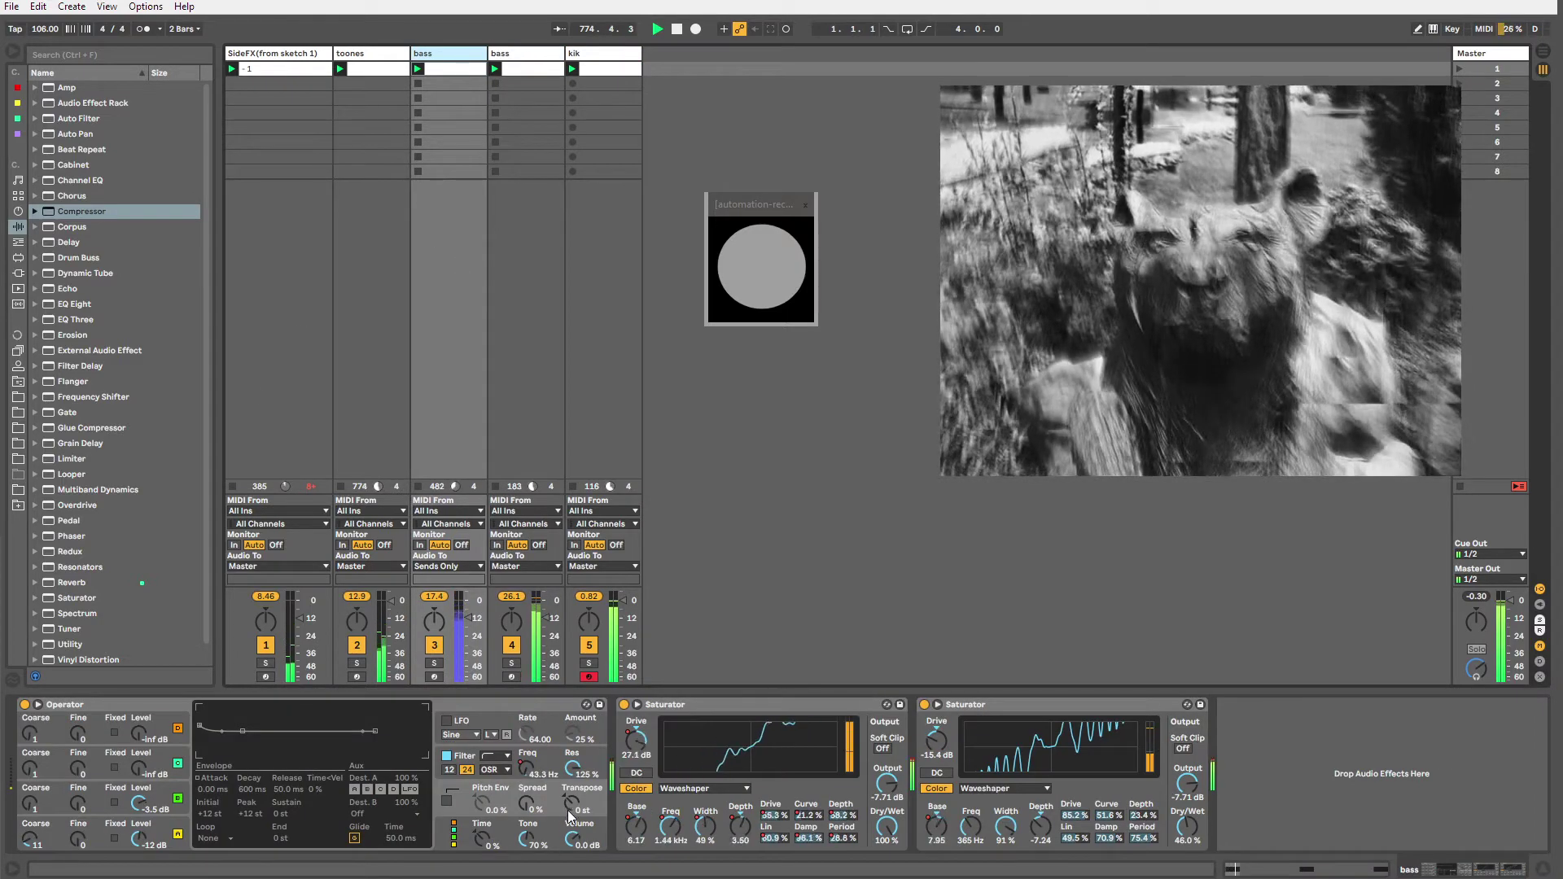
right_click(568, 807)
left_click(582, 828)
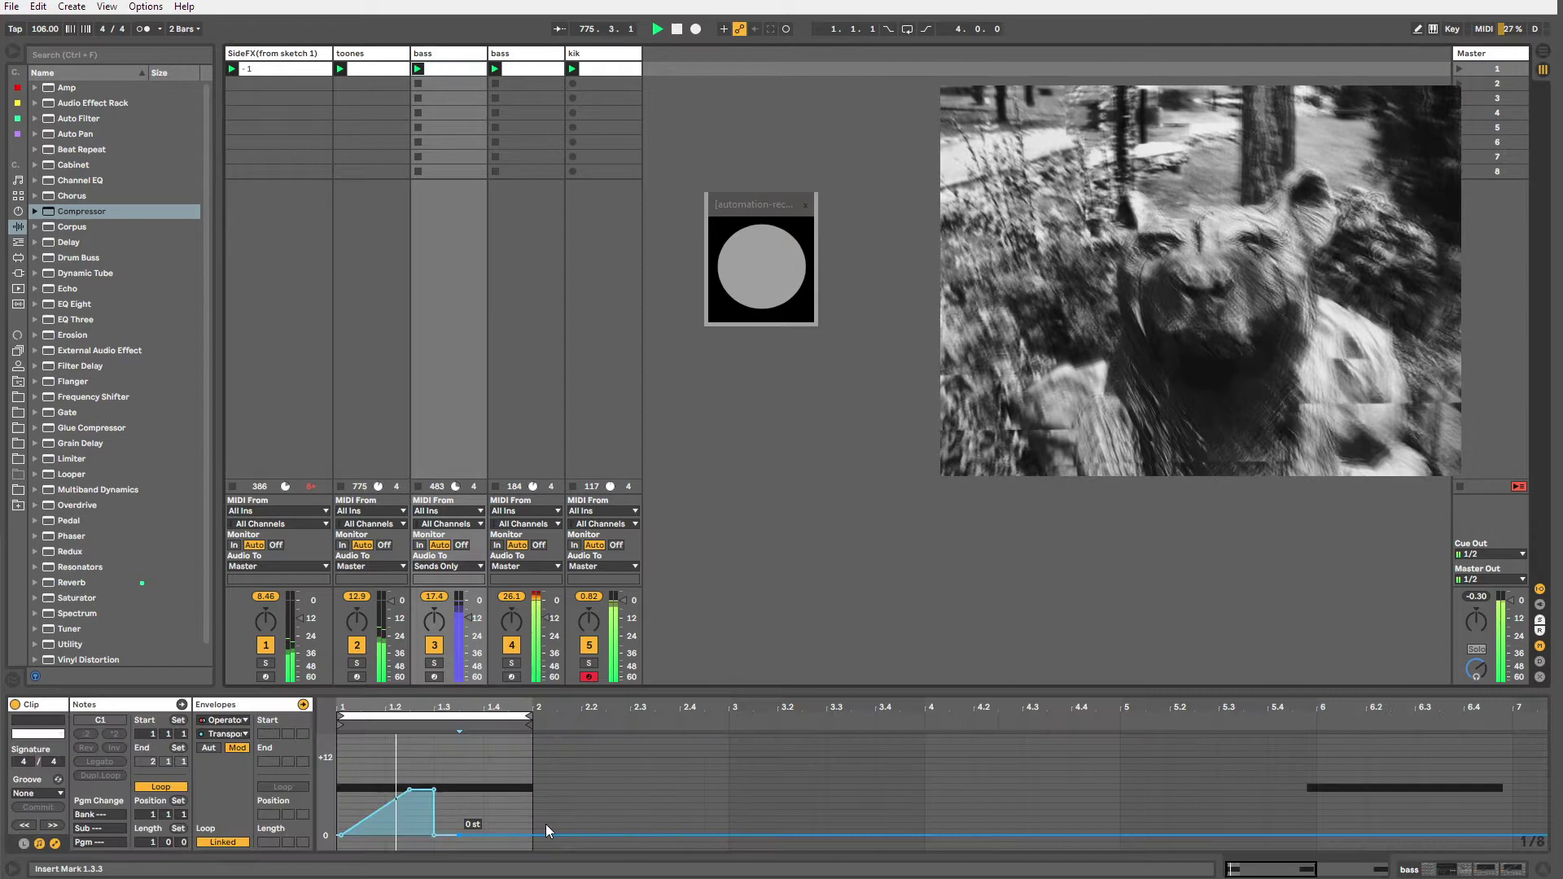
left_click(410, 790)
left_click_drag(433, 789, 409, 829)
left_click(448, 53)
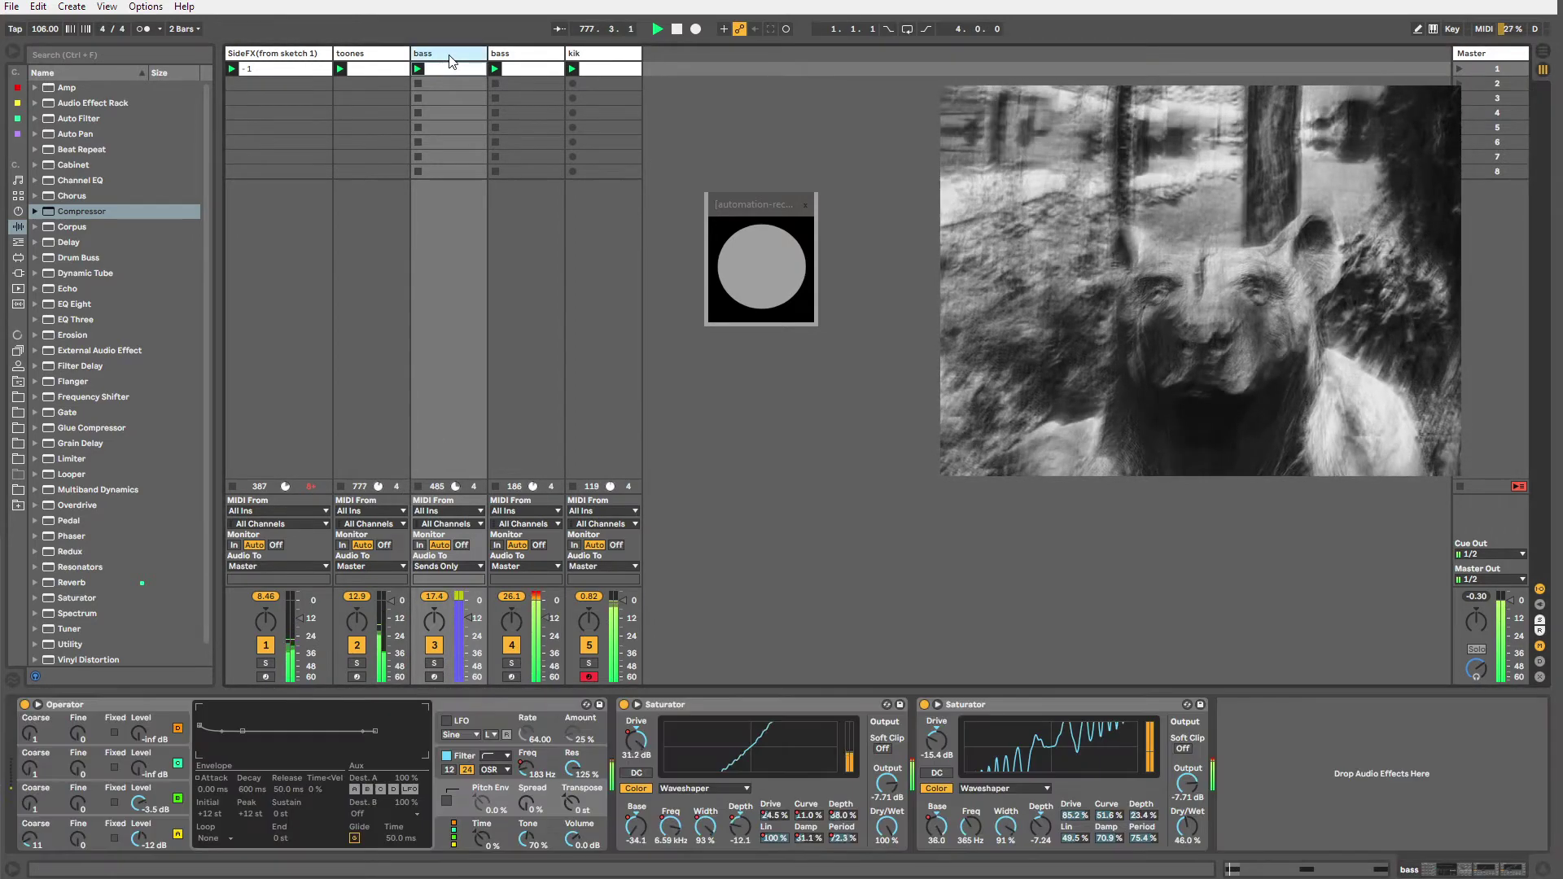
Raise the Tone of the first bass track's Operator to 78%.
left_click_drag(521, 835, 521, 794)
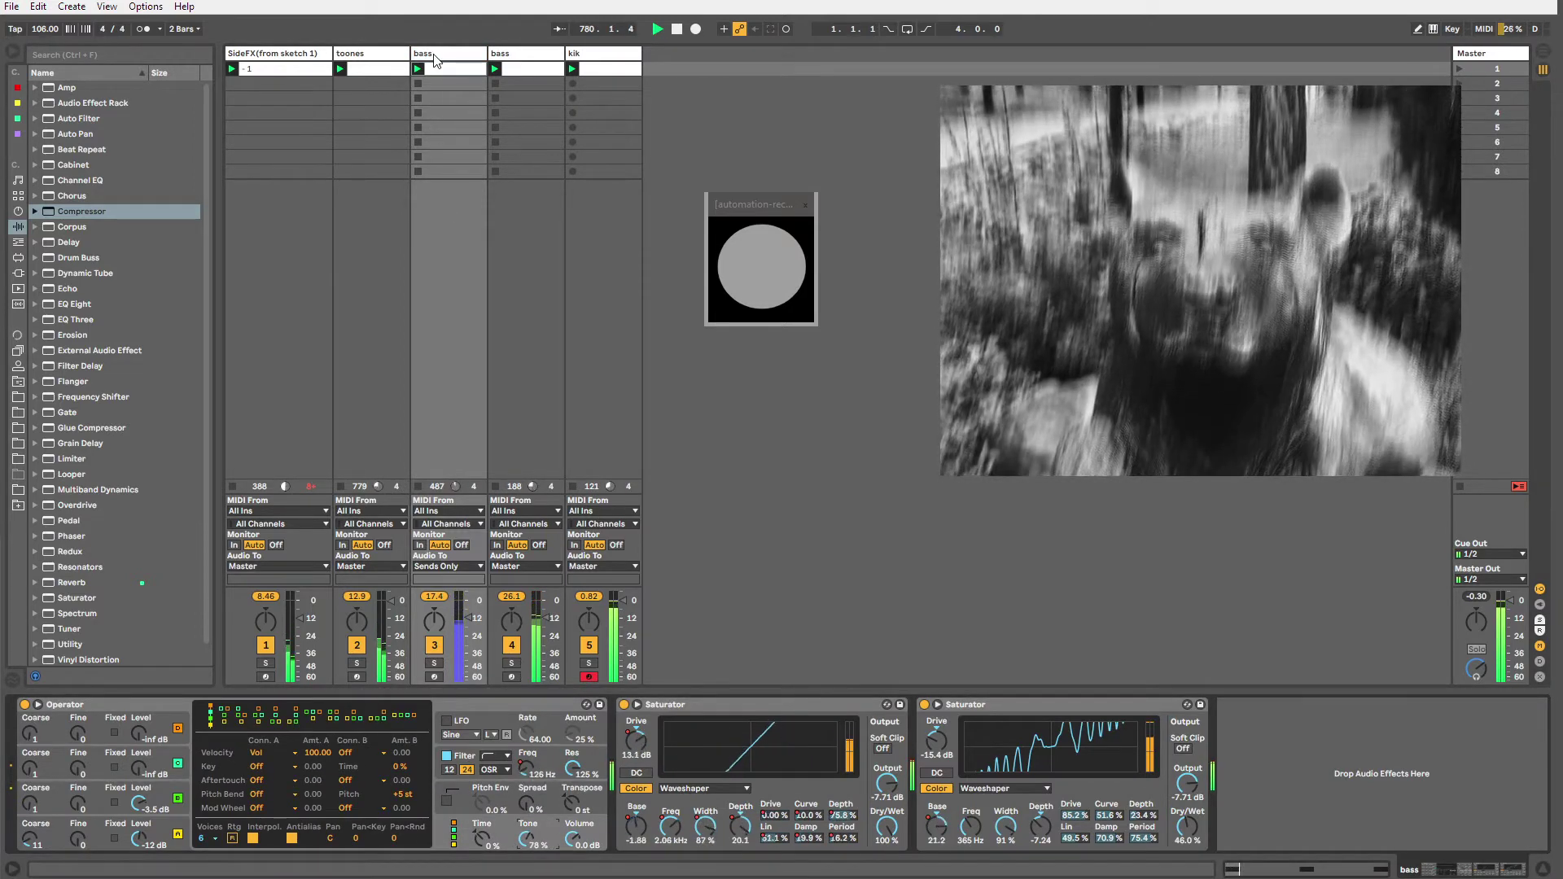
Draw a Transpose modulation envelope in the kik clip, rising to +1 st before 1.2.4, holding +3 st, and dropping below zero at 1.4.
left_click(611, 53)
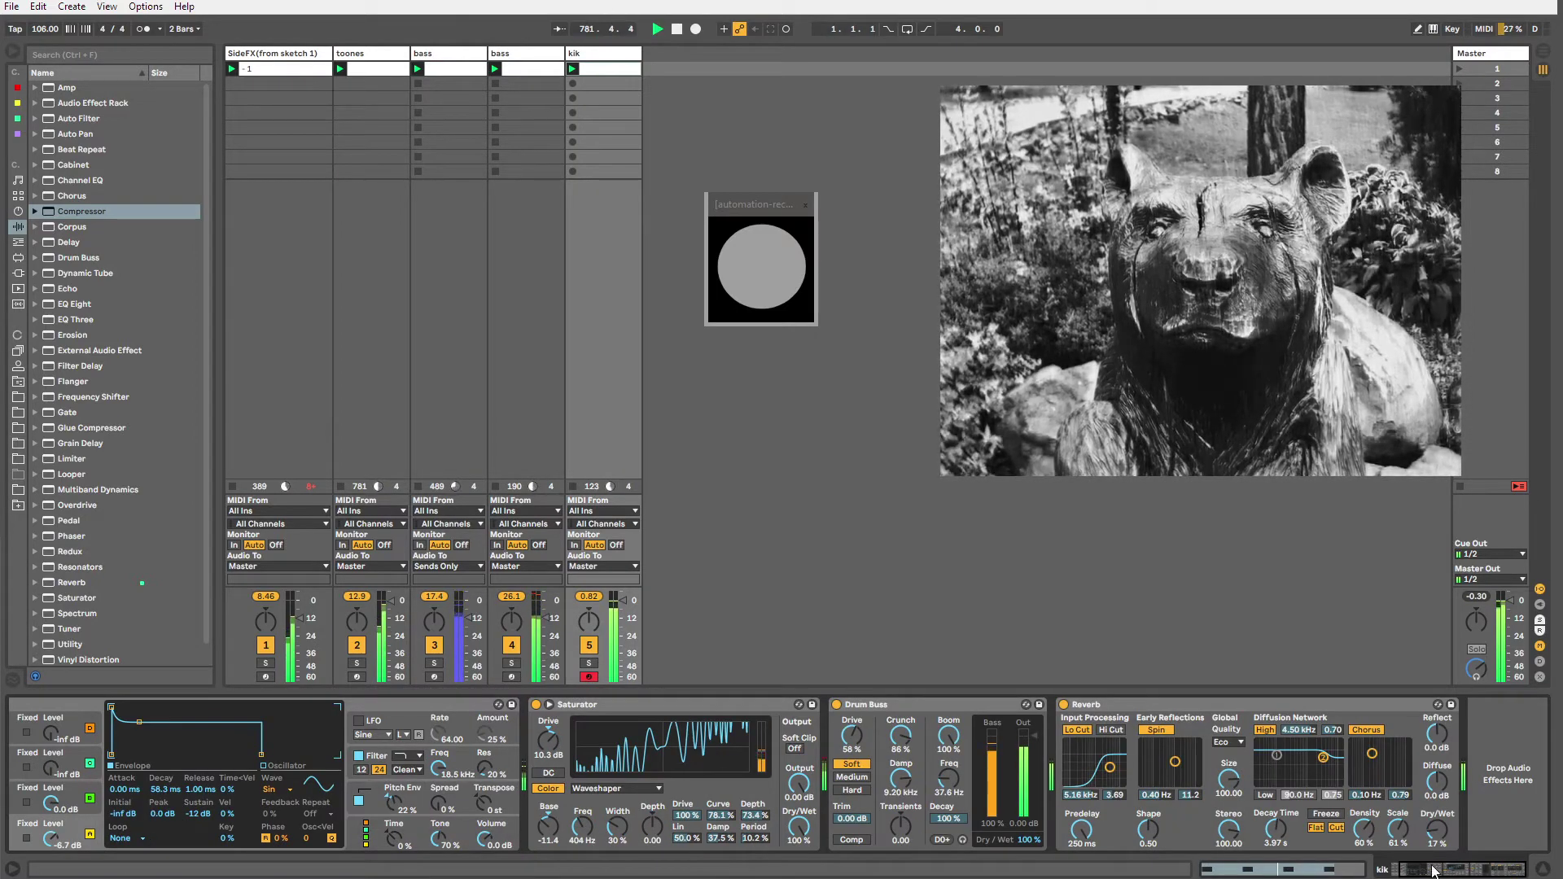
left_click_drag(1433, 871, 1421, 873)
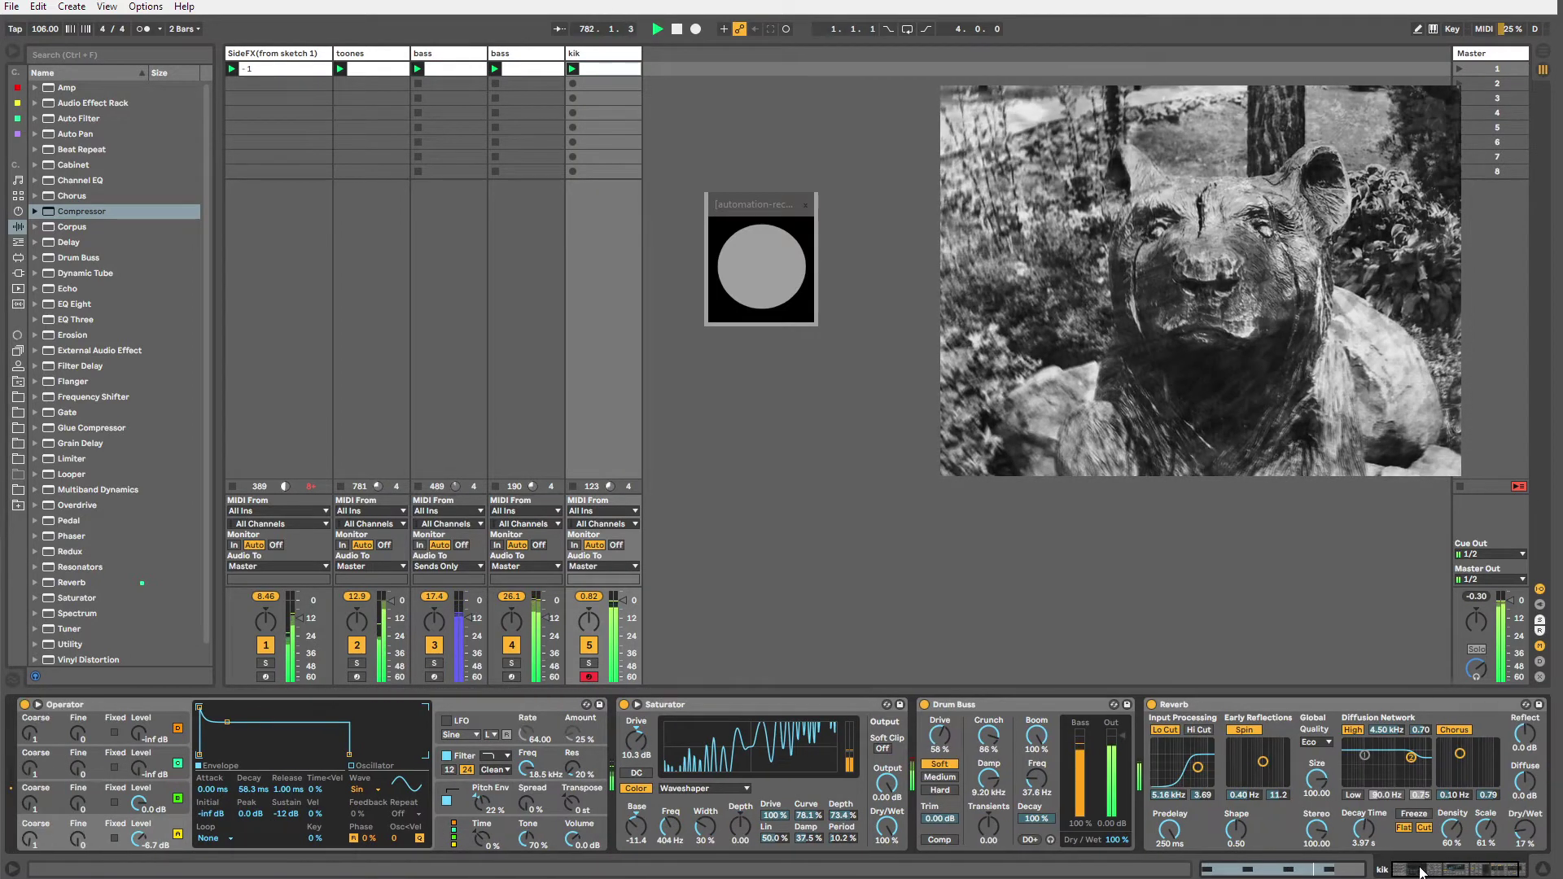
right_click(575, 814)
left_click(575, 827)
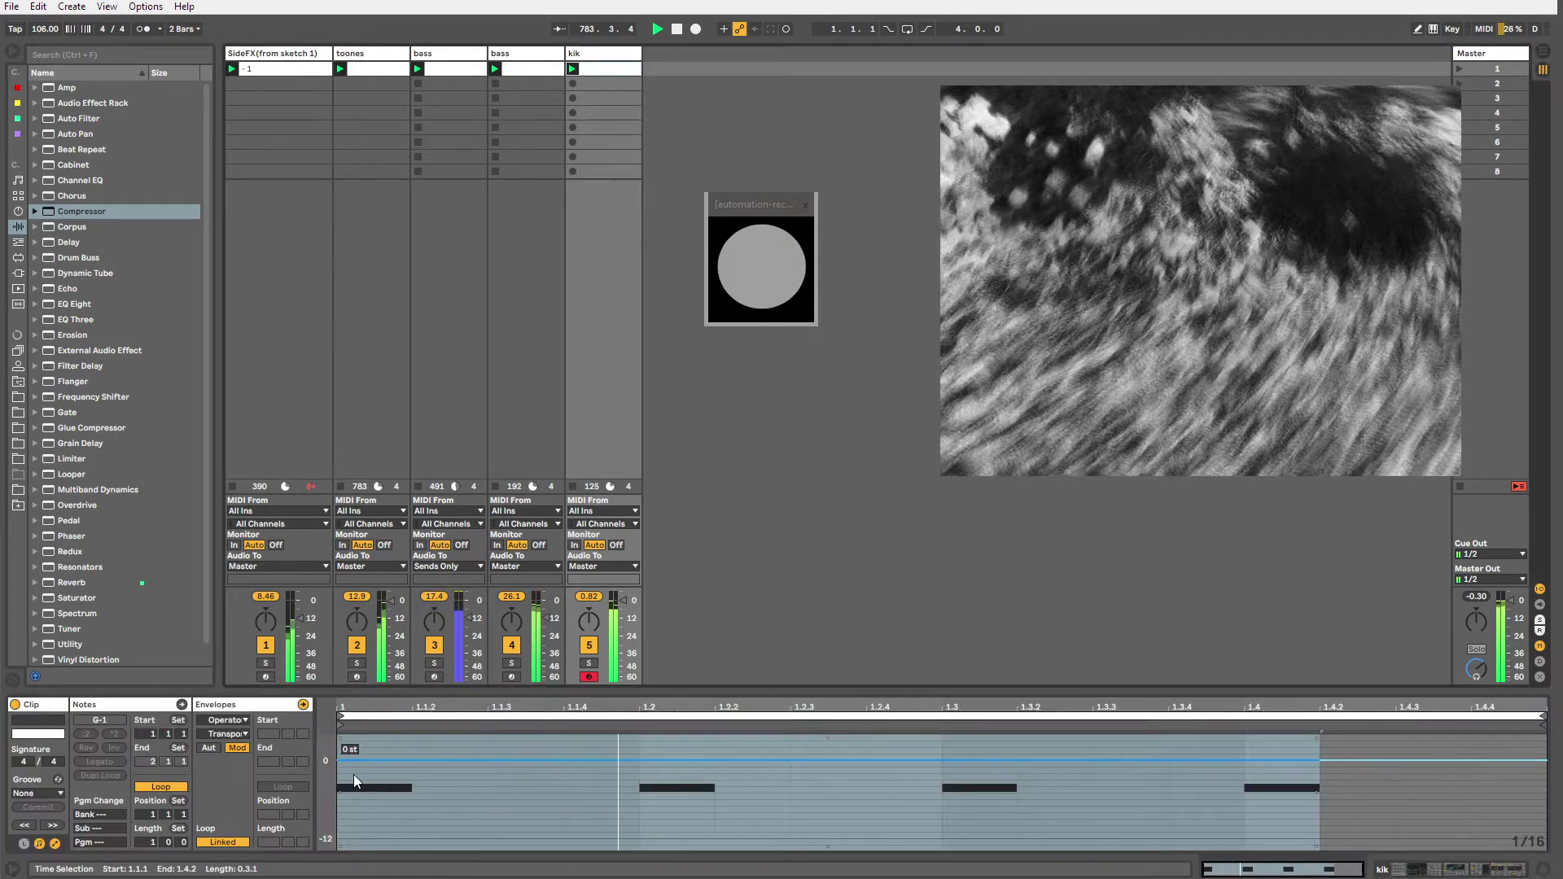
left_click(389, 761)
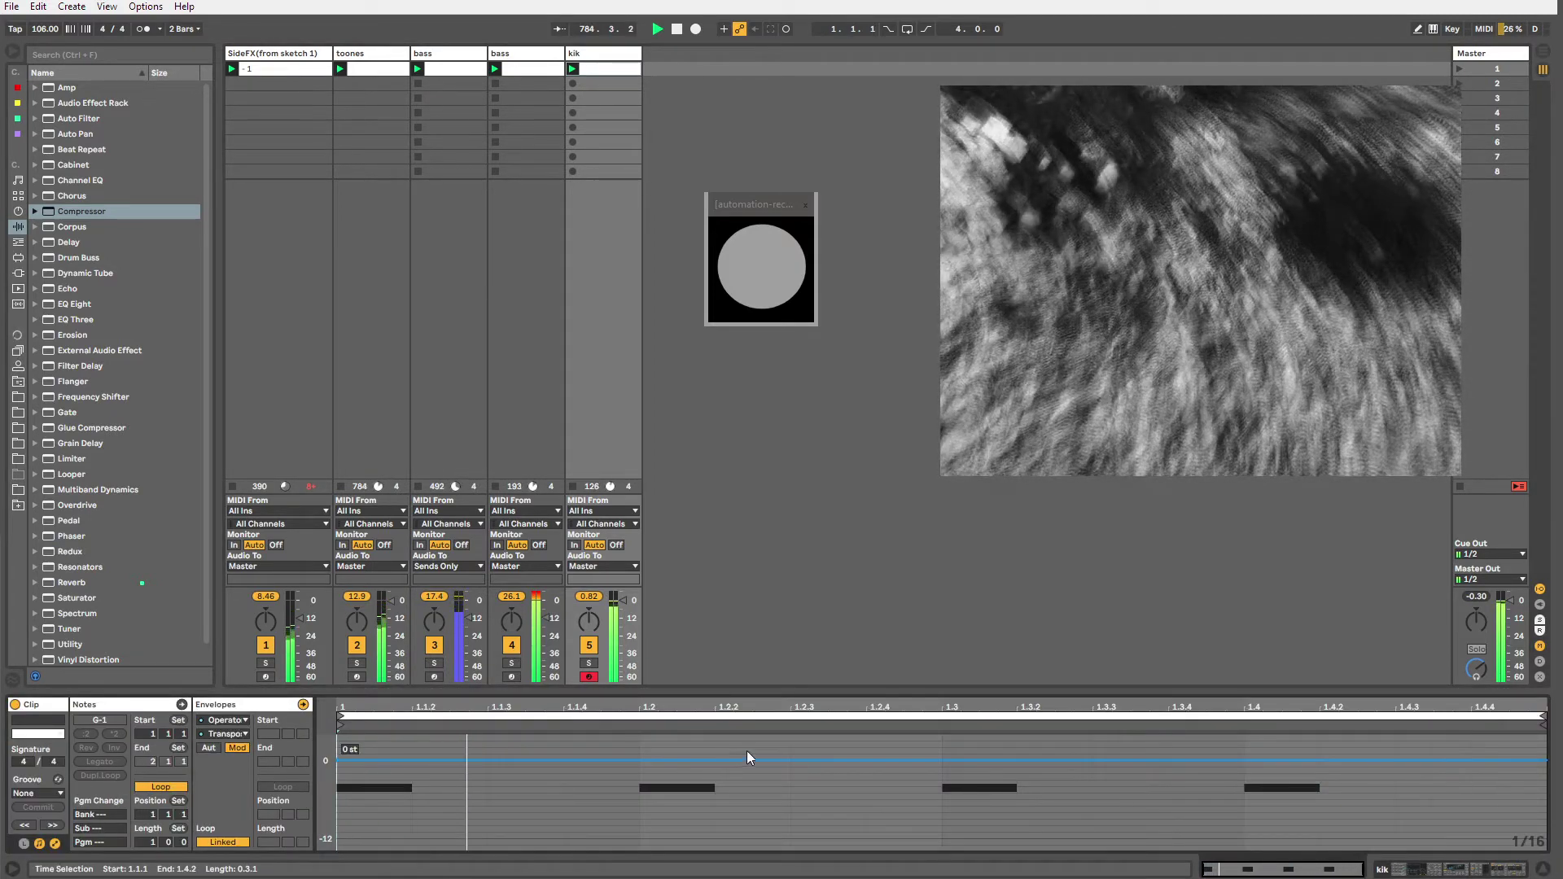
left_click_drag(911, 760, 866, 754)
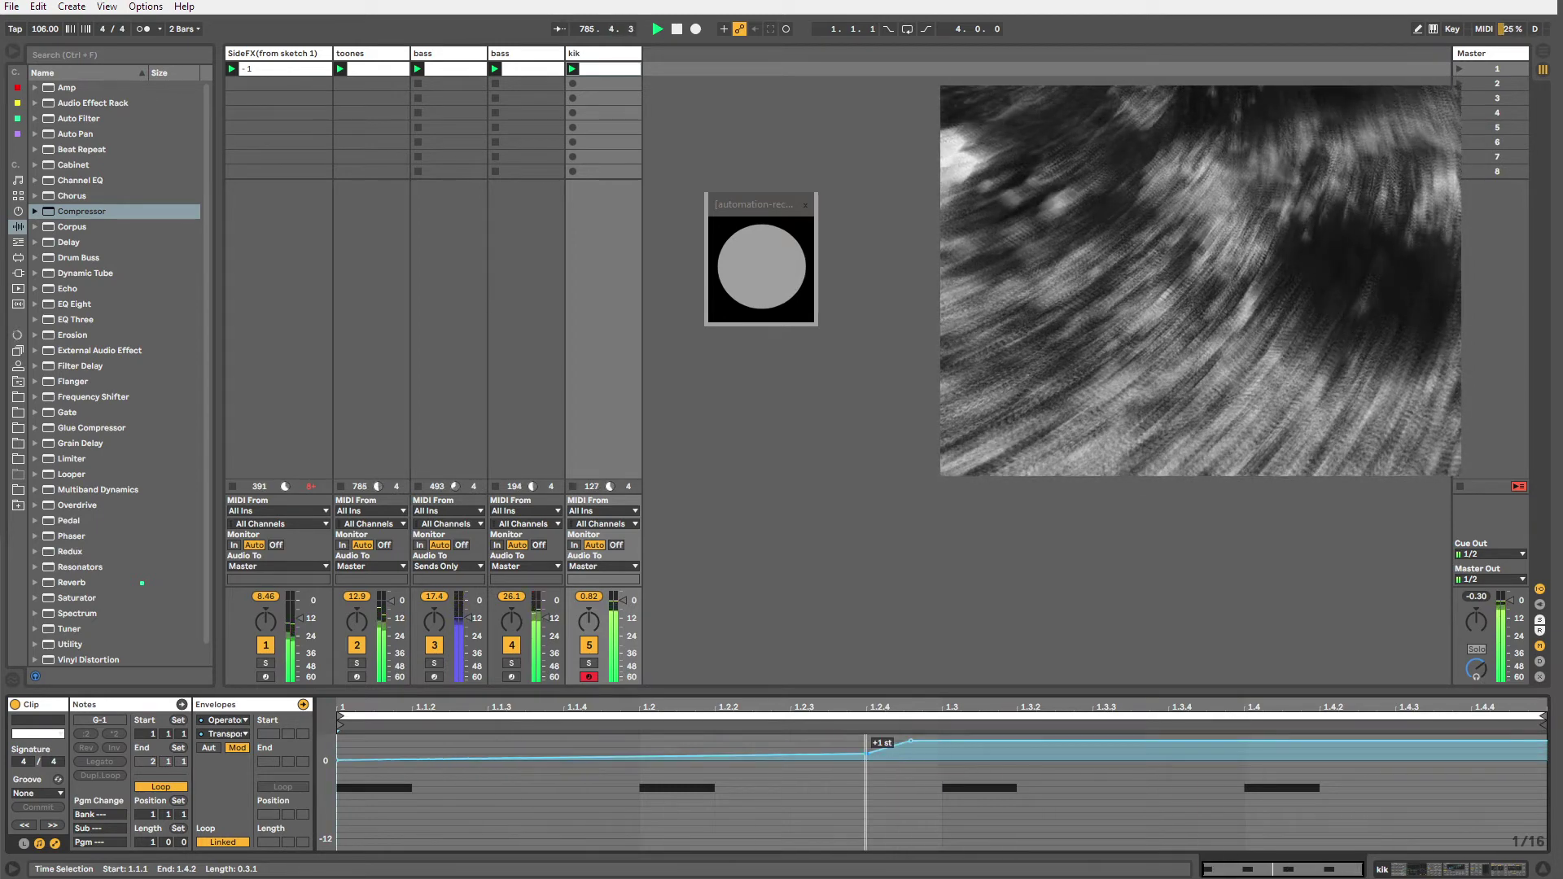
left_click(1180, 740)
left_click_drag(1197, 740, 1244, 812)
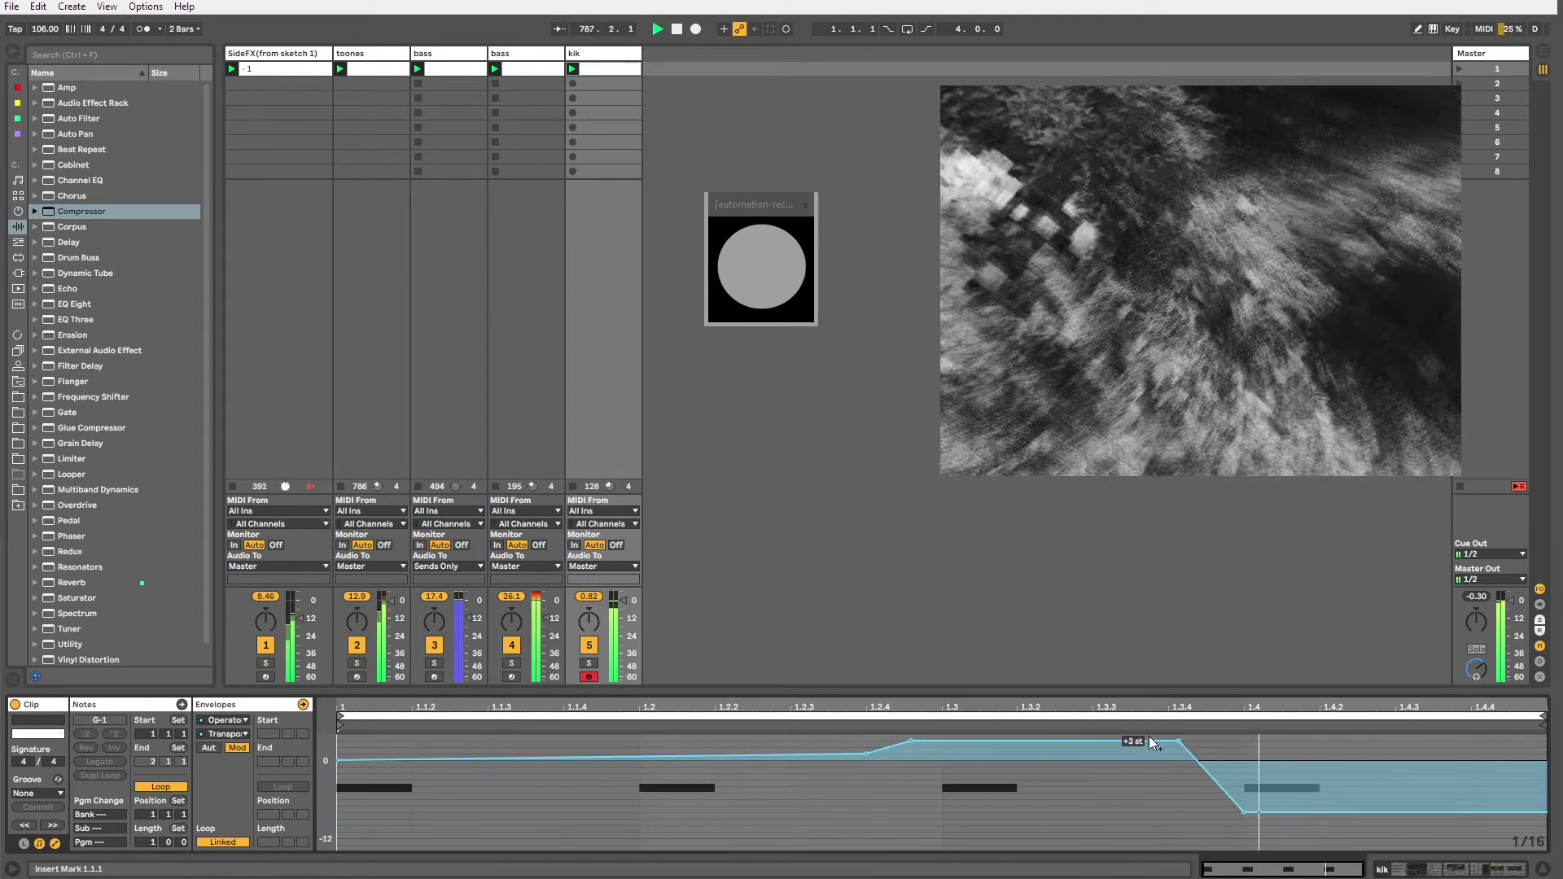
Reshape the kik clip's Transpose envelope with a dip to 0 st at 1.3 and a steeper rise between 1.2 and 1.2.4.
scroll(930, 752, "up", 1)
mouse_move(935, 771)
left_mouse_down()
mouse_move(935, 740)
mouse_move(935, 847)
mouse_move(936, 817)
mouse_move(969, 787)
mouse_move(941, 797)
left_mouse_up()
key("b")
key("b")
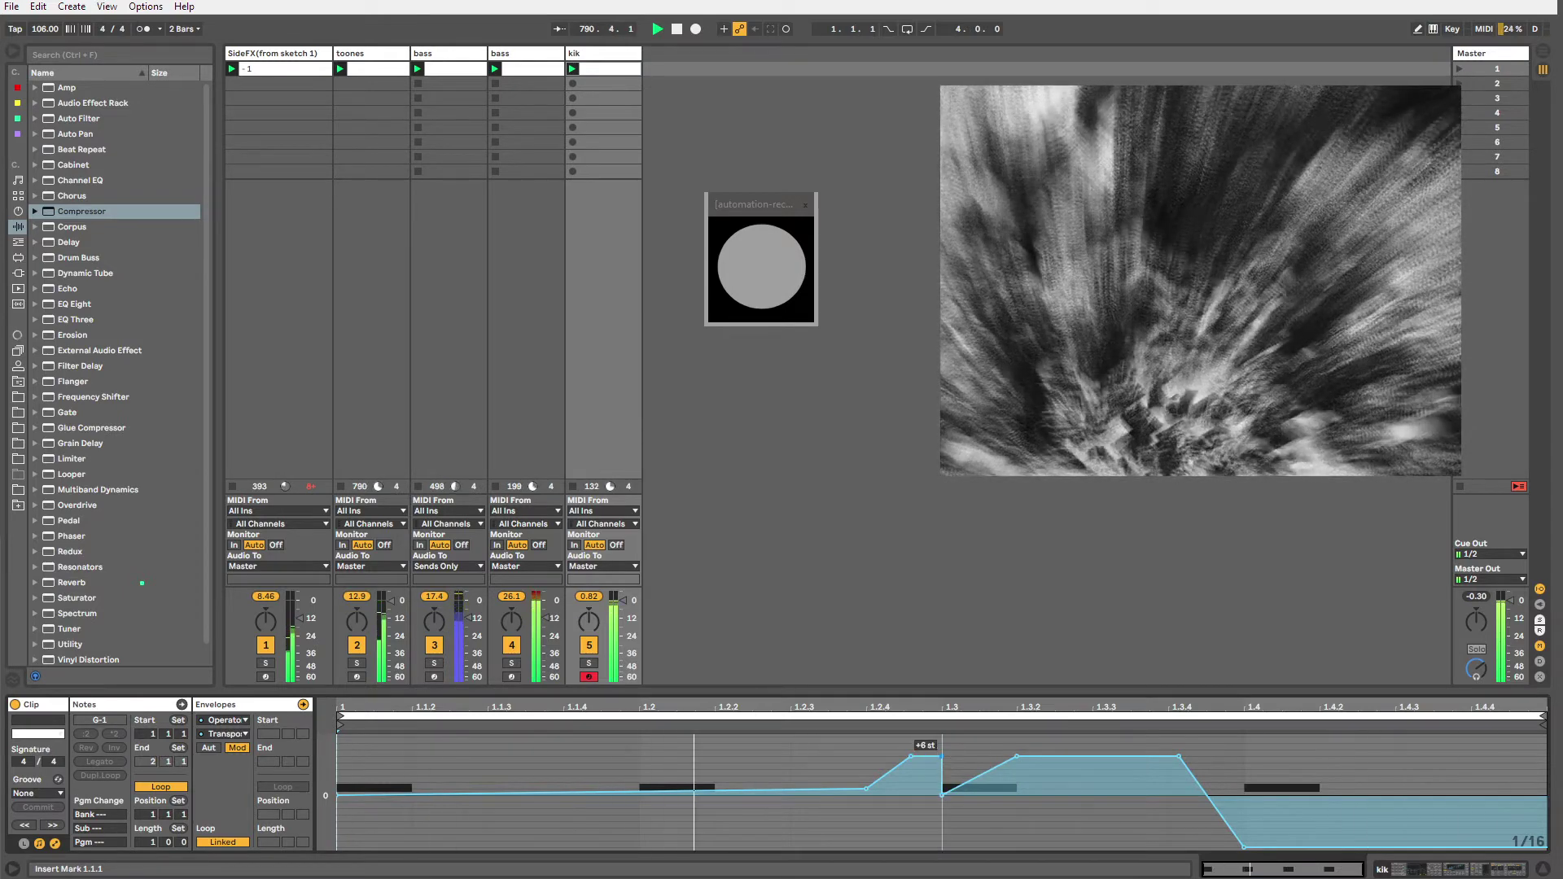
left_click(942, 757)
left_click(623, 793)
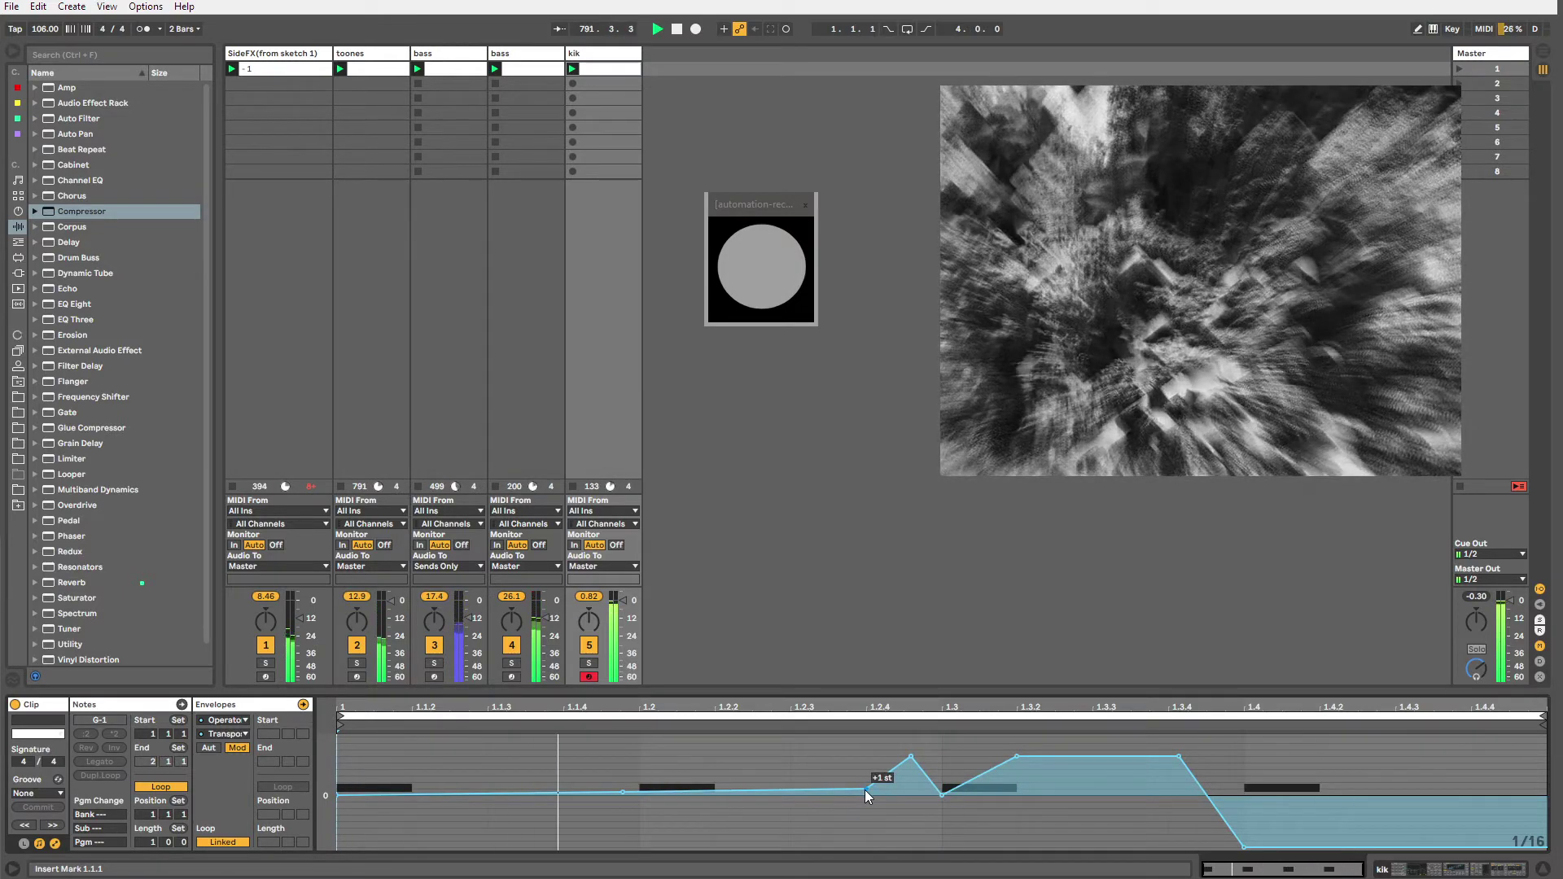
left_click_drag(864, 789, 865, 763)
Raise the Pitch Env amount on the kik track's Operator and set oscillator B's decay to 15.7 ms and sustain to -17 dB.
left_click(576, 53)
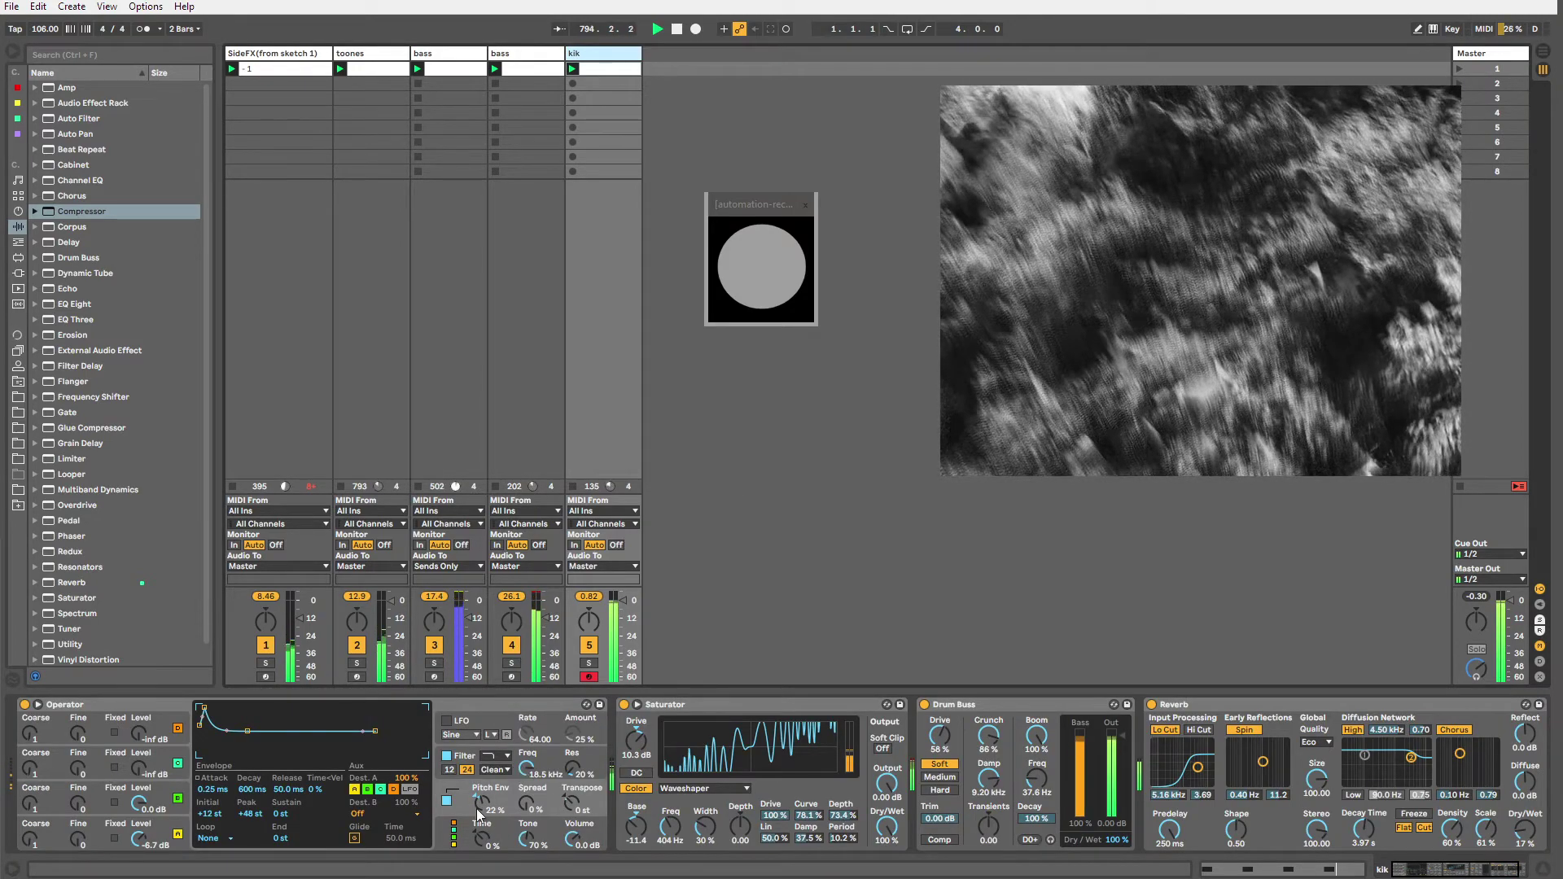
left_click_drag(481, 800, 481, 780)
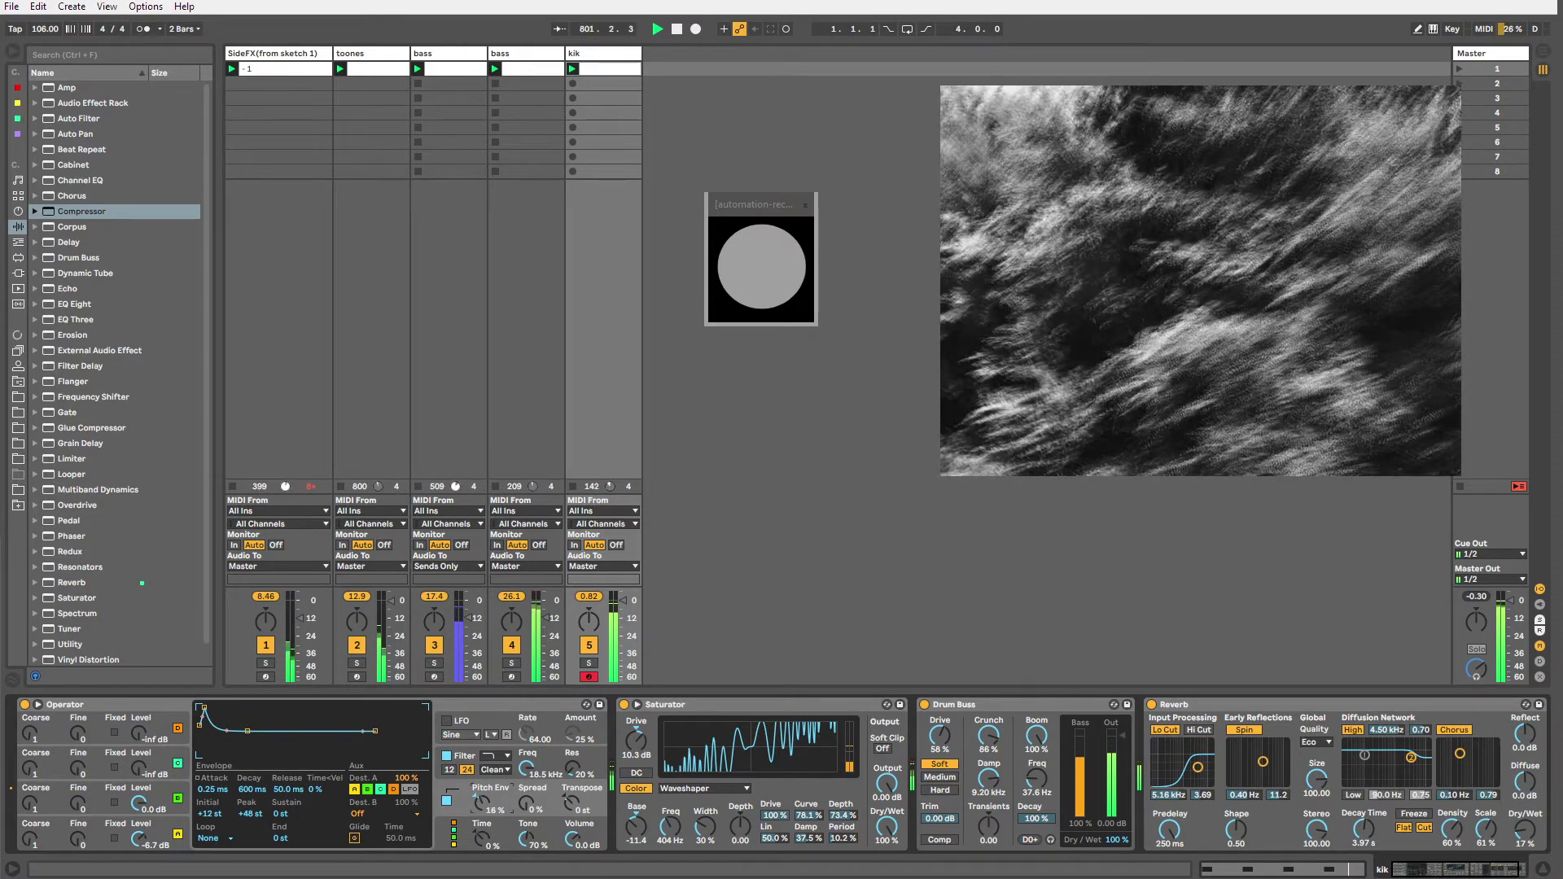
left_click(174, 802)
left_click_drag(232, 721, 221, 737)
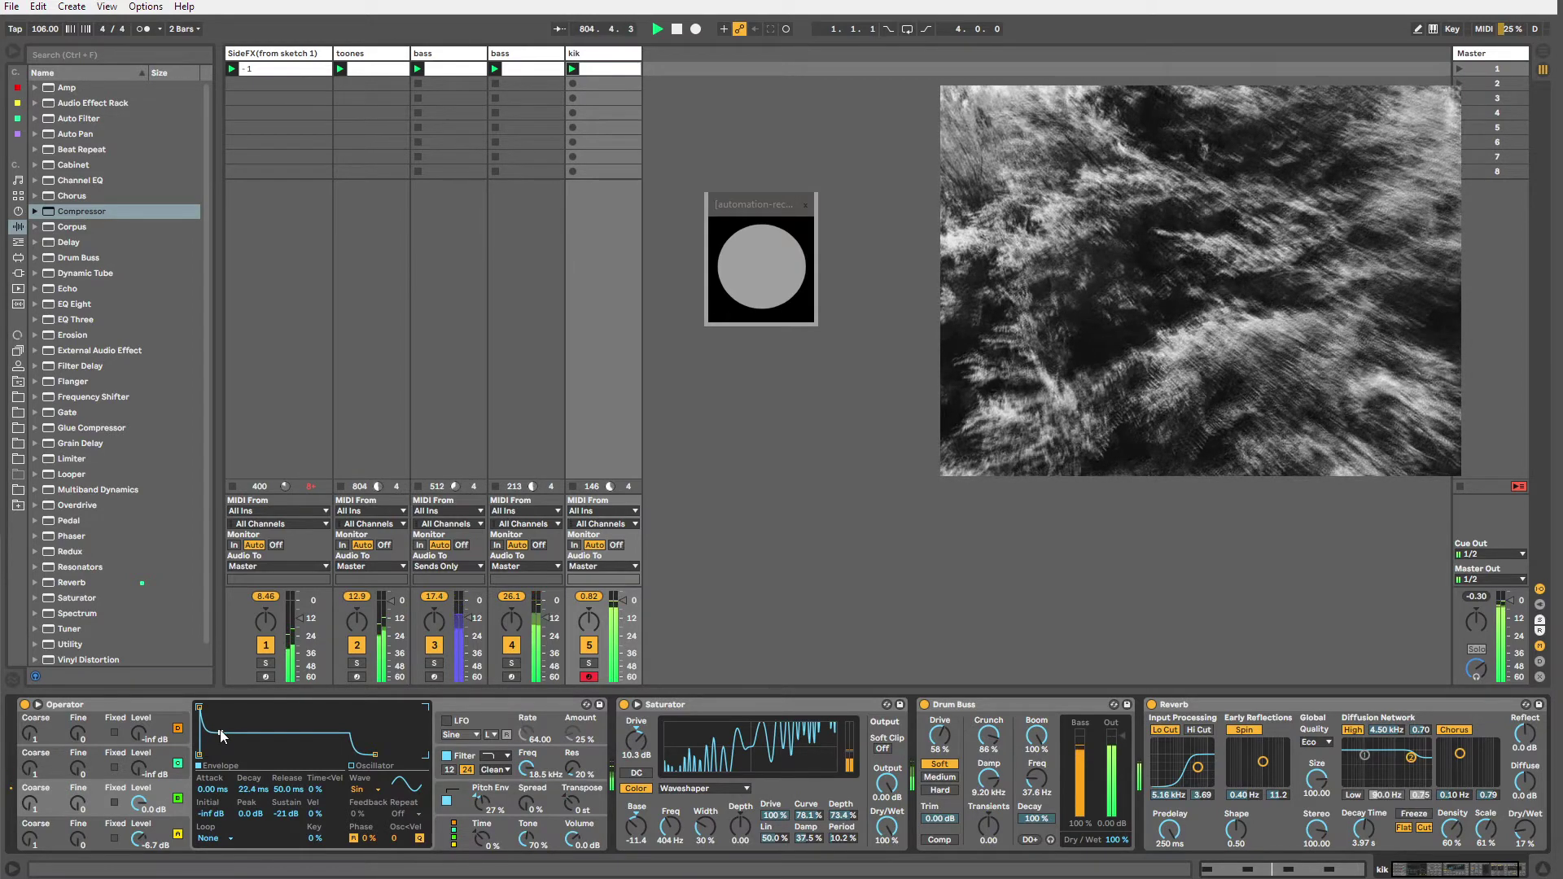
left_click_drag(220, 732, 217, 726)
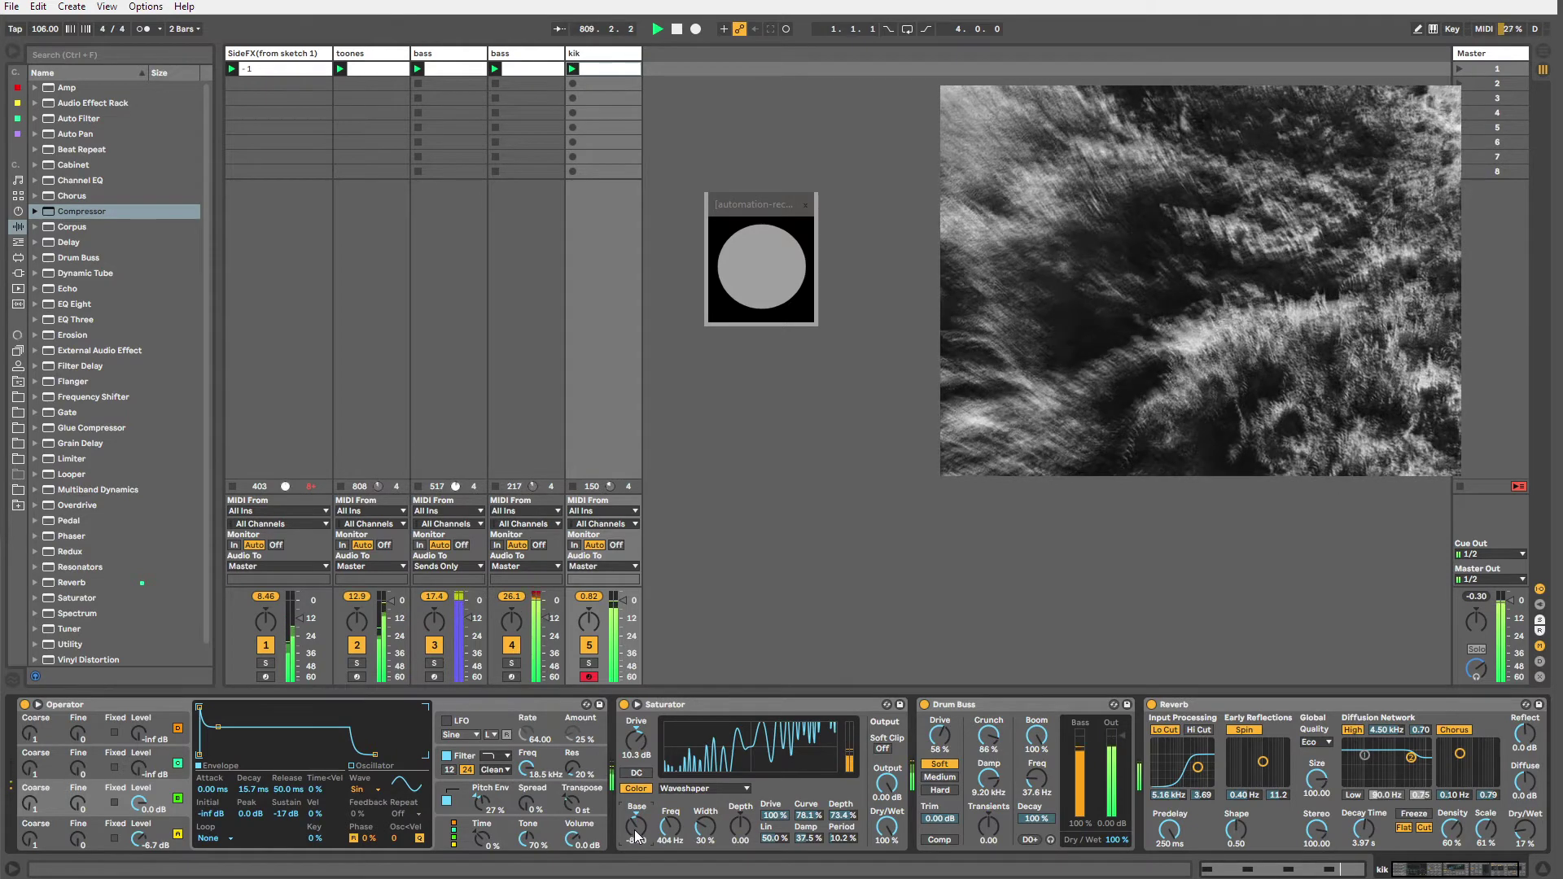
Set the kik Saturator's Base to -6.00 and its waveshaper Curve to 85.9%.
mouse_move(811, 817)
left_mouse_down()
mouse_move(810, 867)
mouse_move(810, 802)
left_mouse_up()
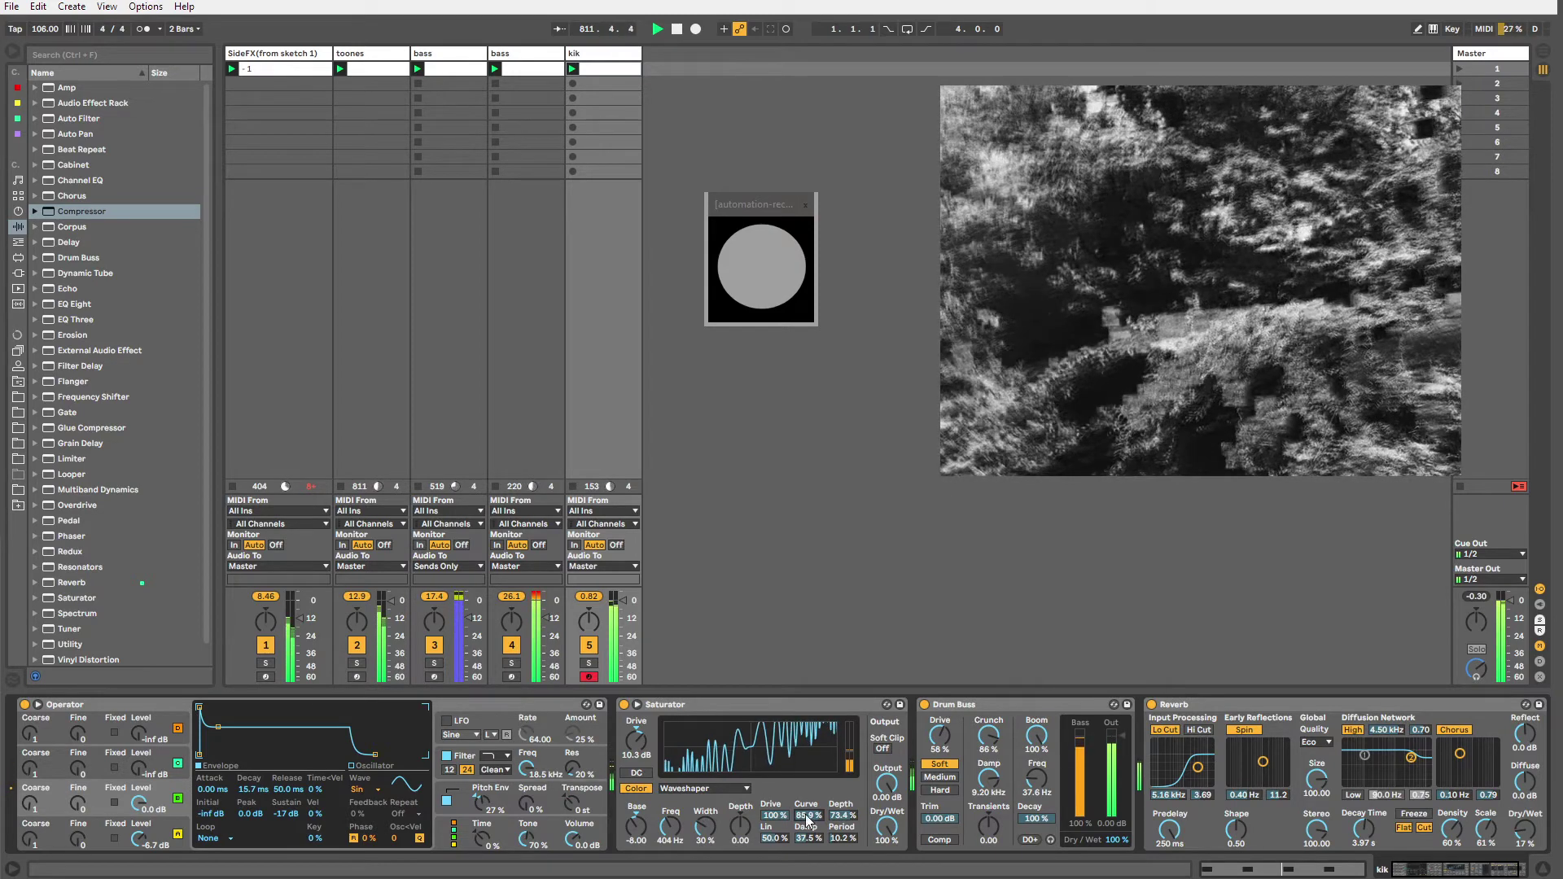
left_click_drag(70, 554, 504, 727)
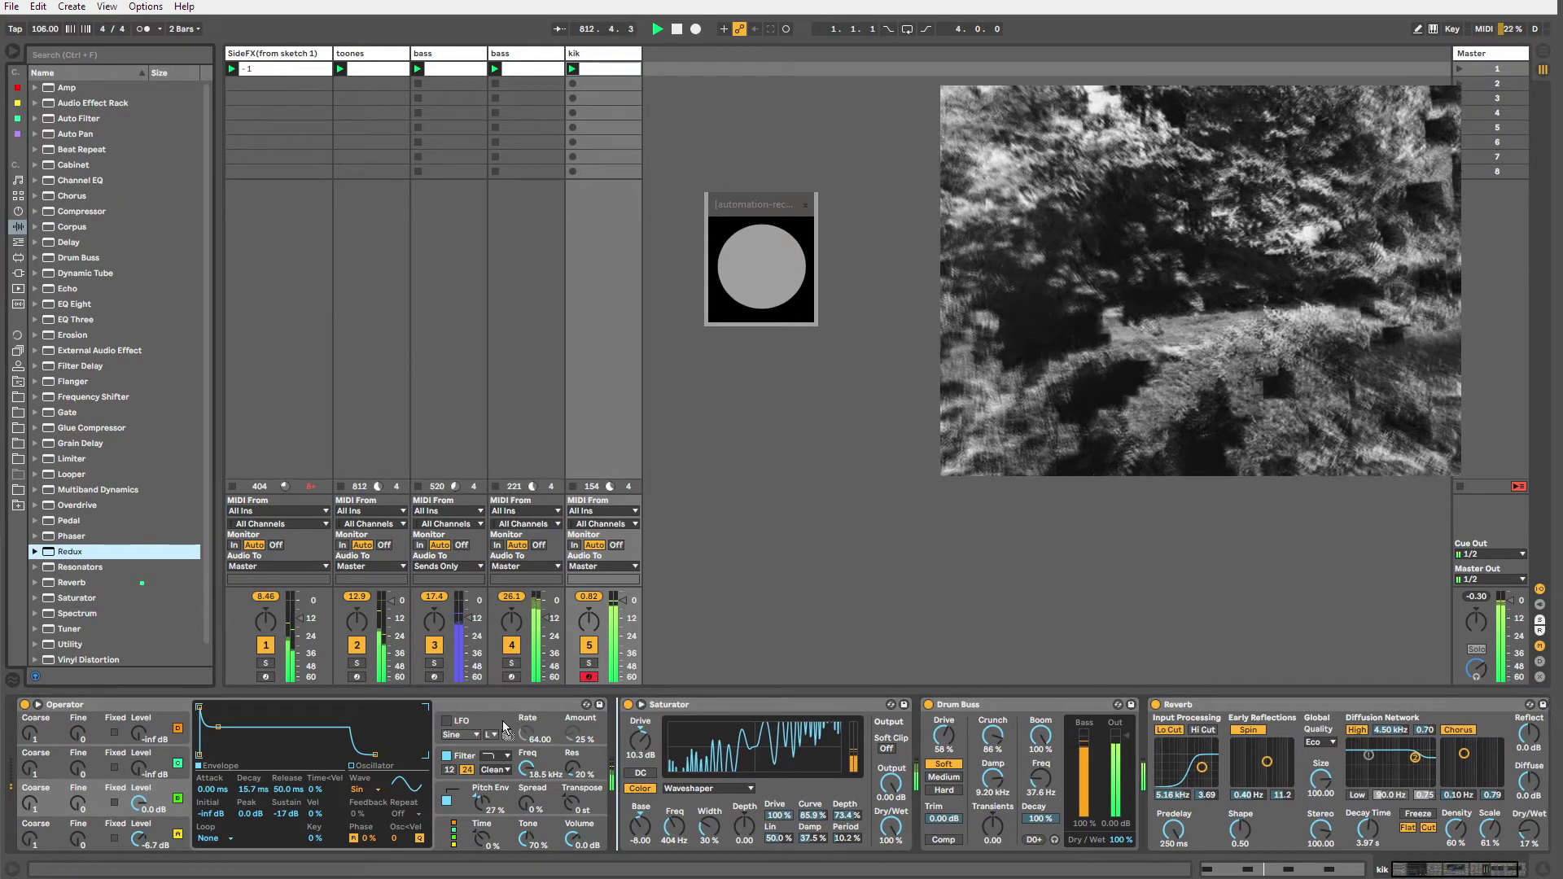
left_click_drag(682, 697, 684, 689)
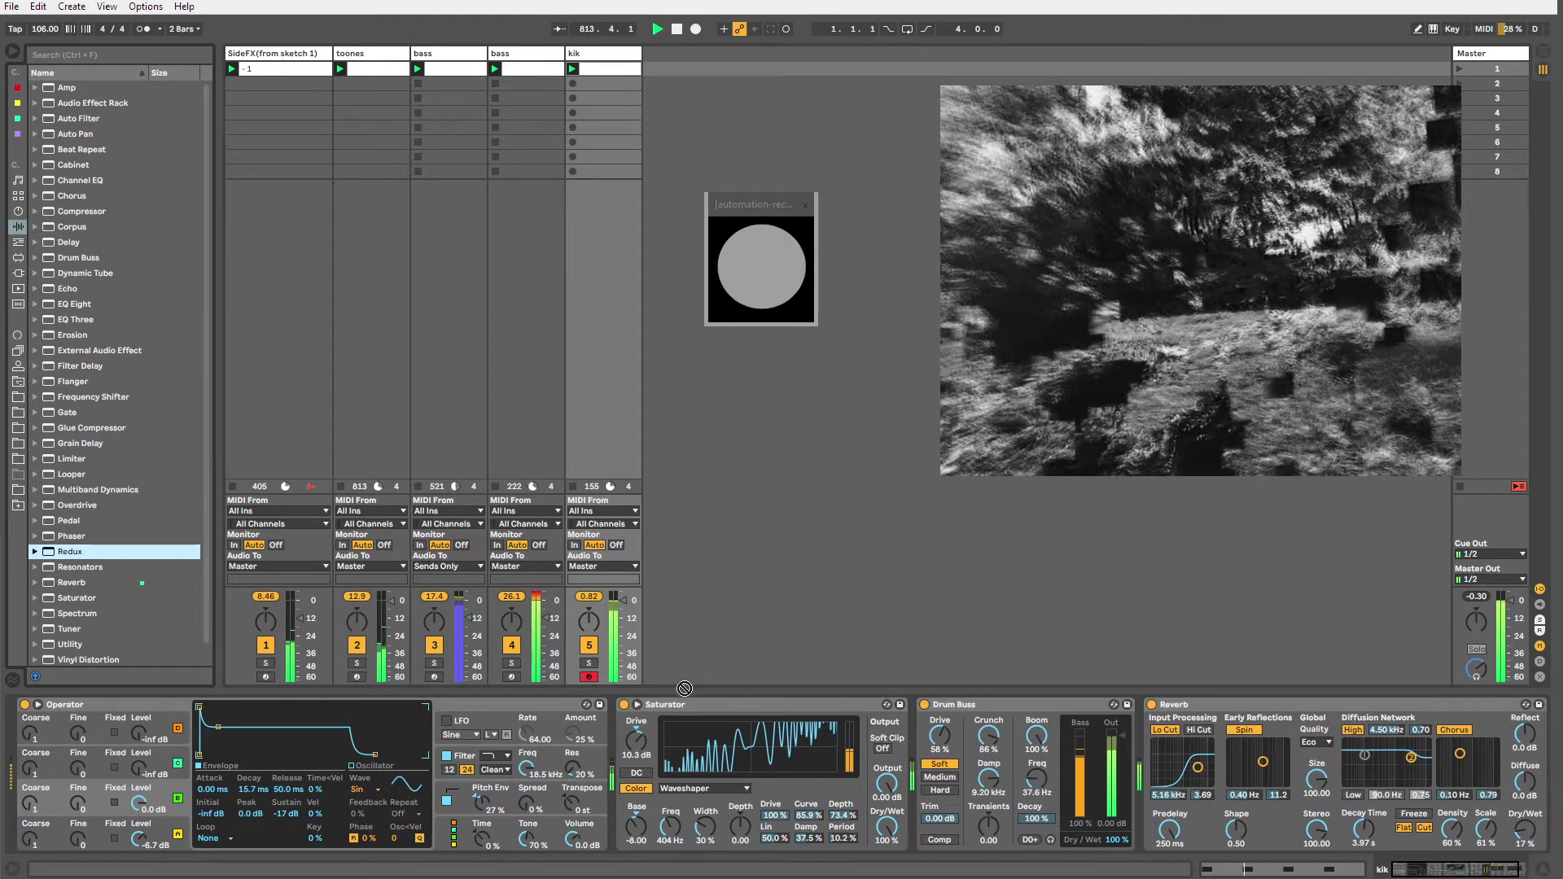
Insert EQ Eight before the Saturator on the second bass track, make band 8 a low-pass filter and sweep its frequency and Q.
left_click(508, 54)
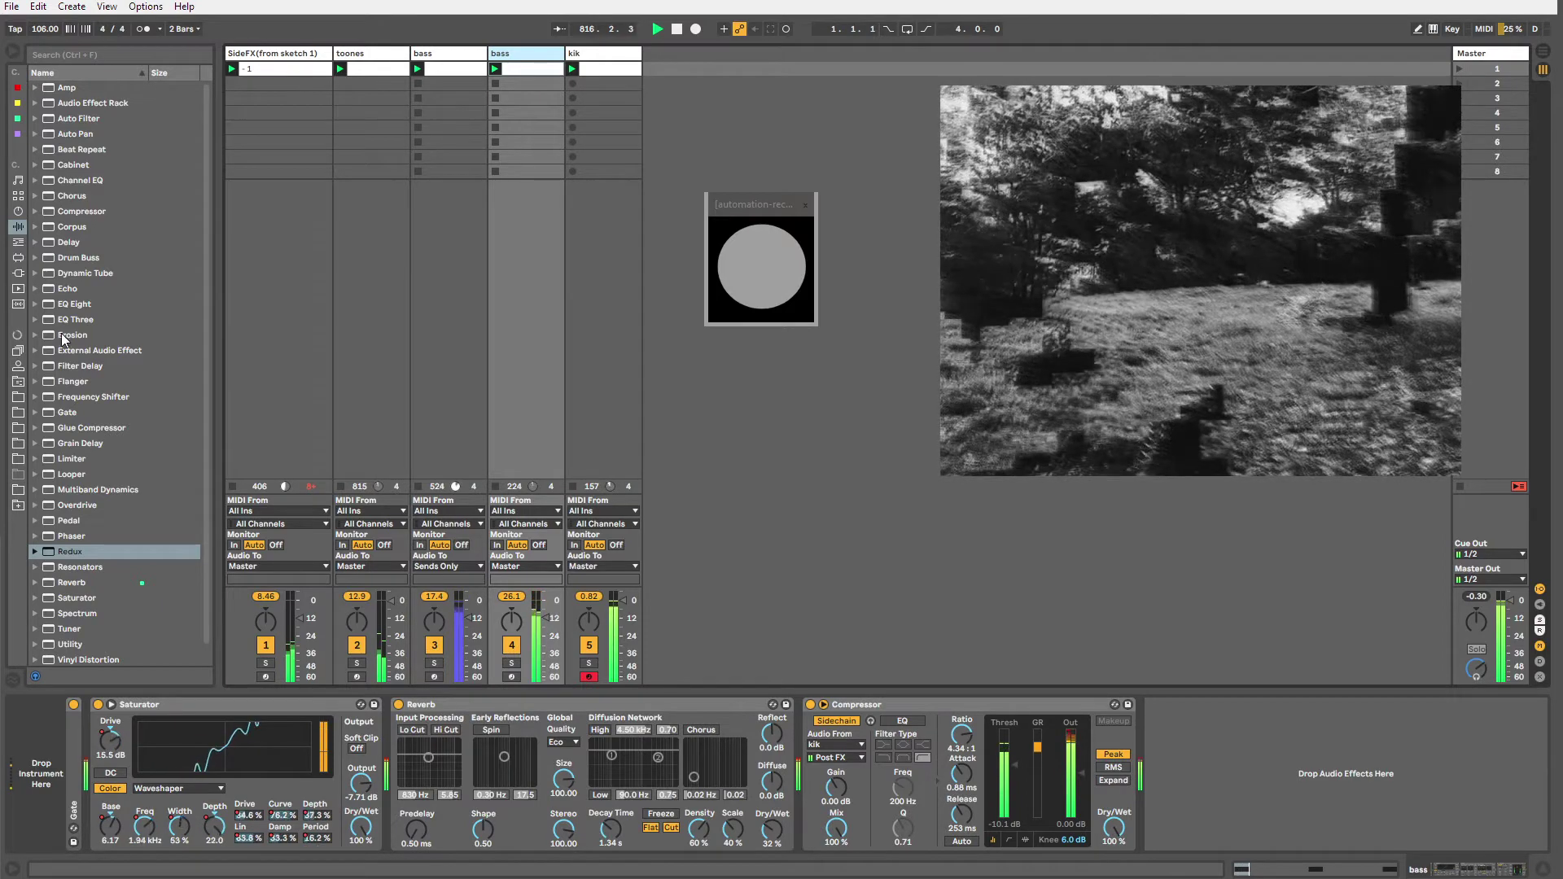
left_click_drag(65, 303, 228, 765)
left_click(416, 830)
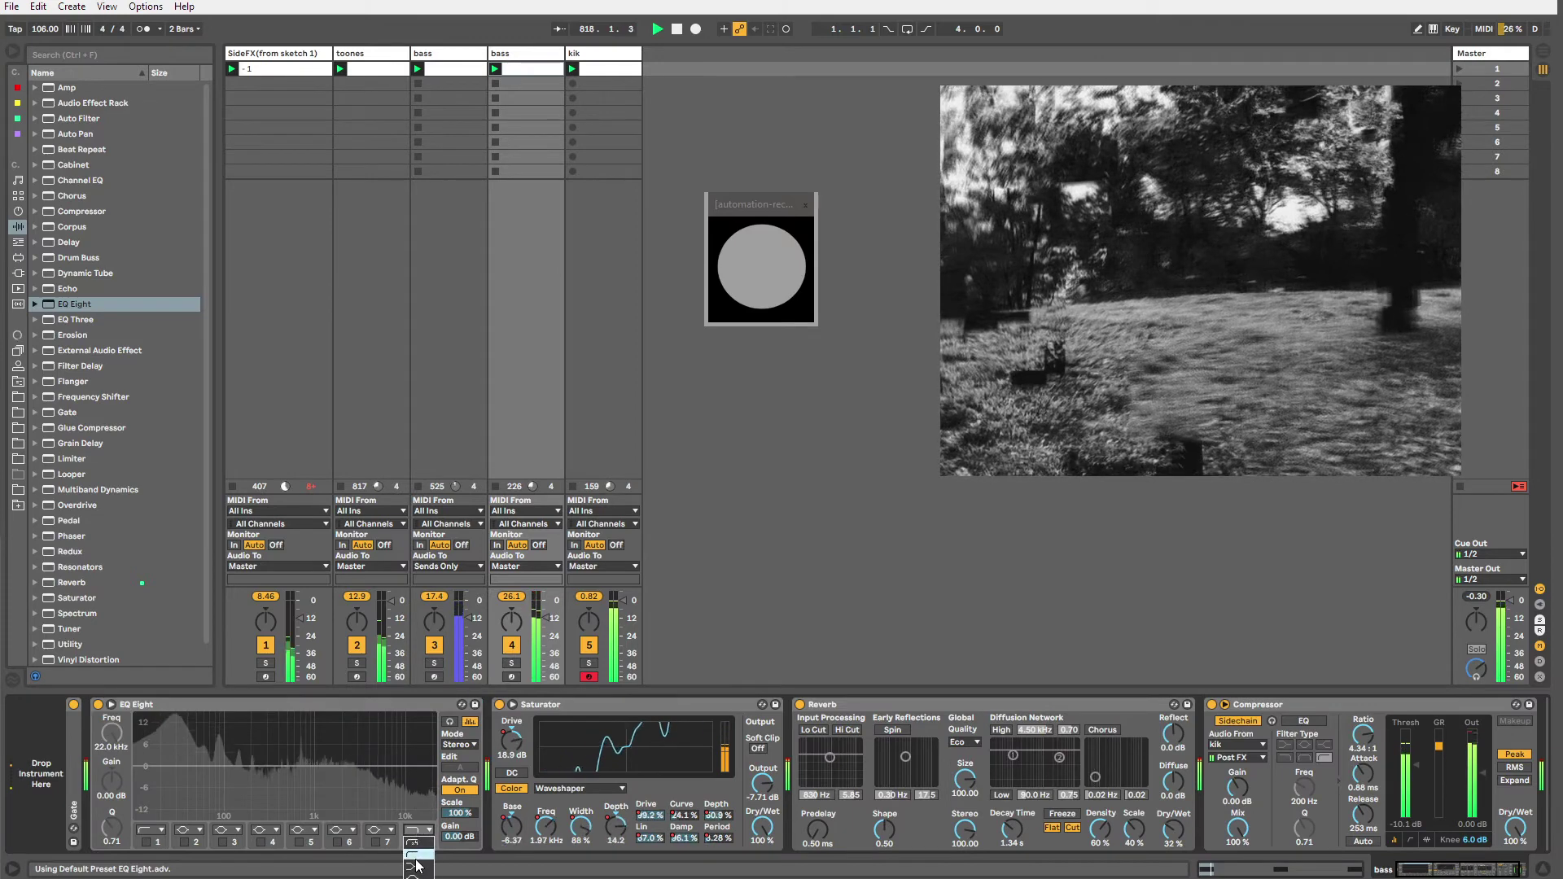
left_click(417, 863)
left_click(415, 843)
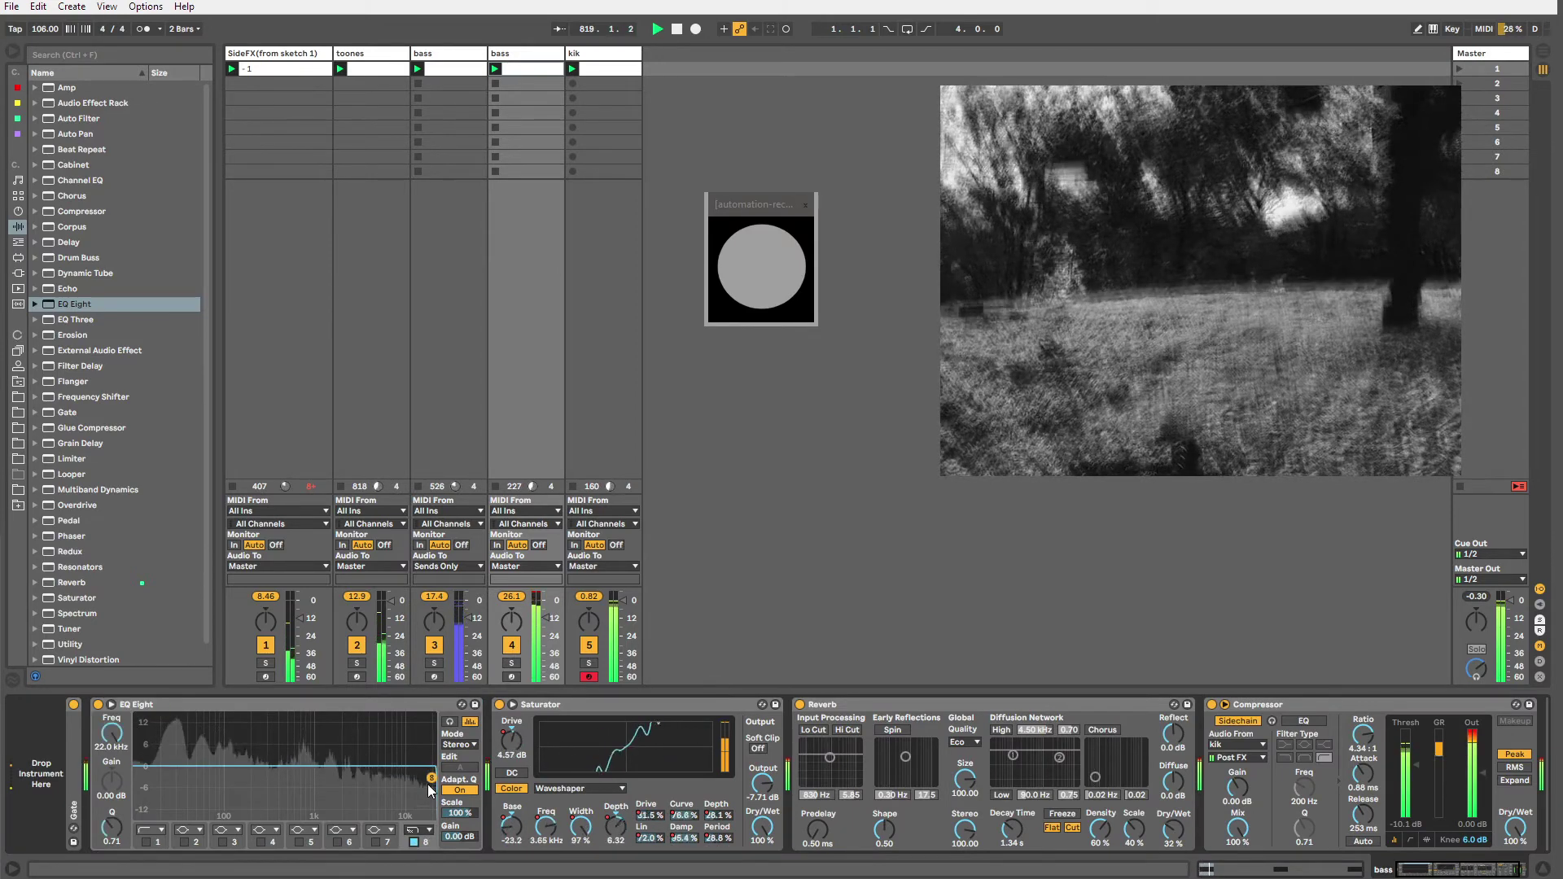
left_click_drag(431, 782, 268, 786)
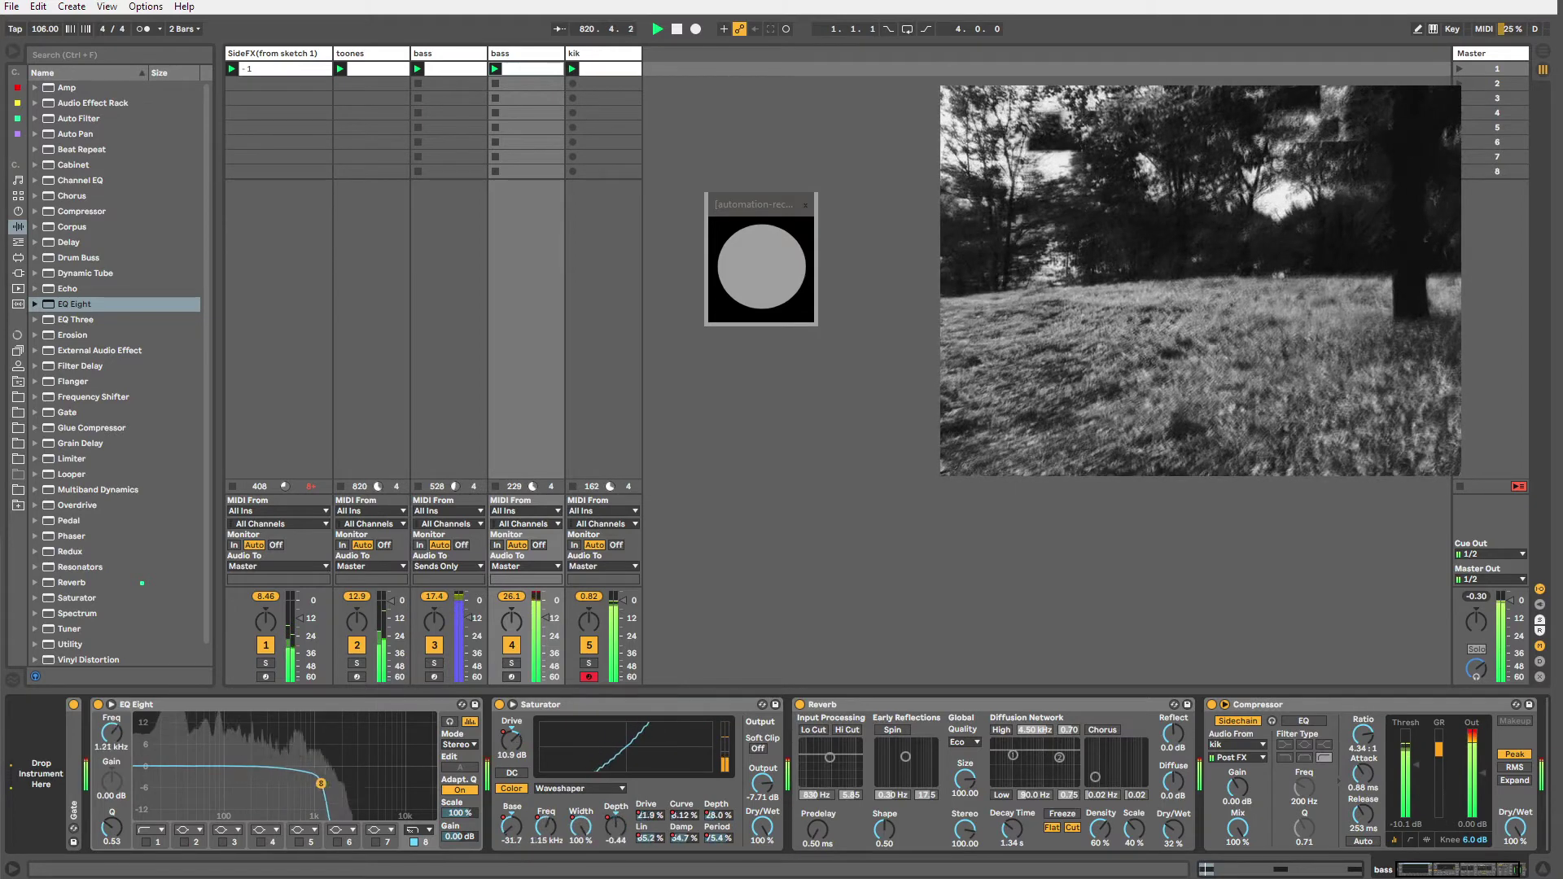
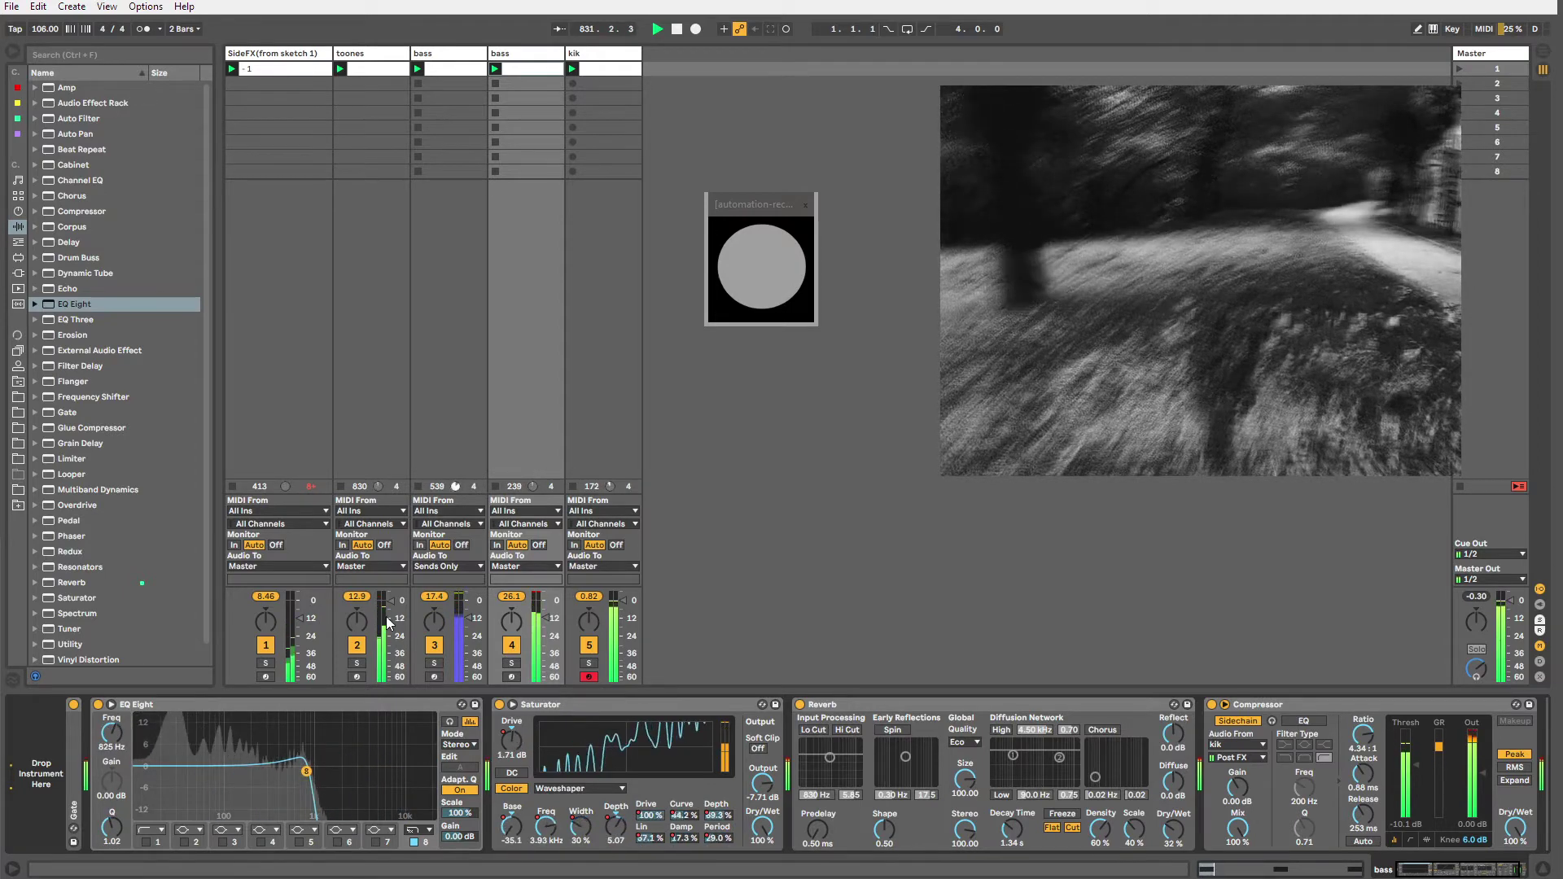
Add a Reverb to the end of the toones chain with a Decay Time of 18.5 s and Dry/Wet at 88%.
left_click(370, 57)
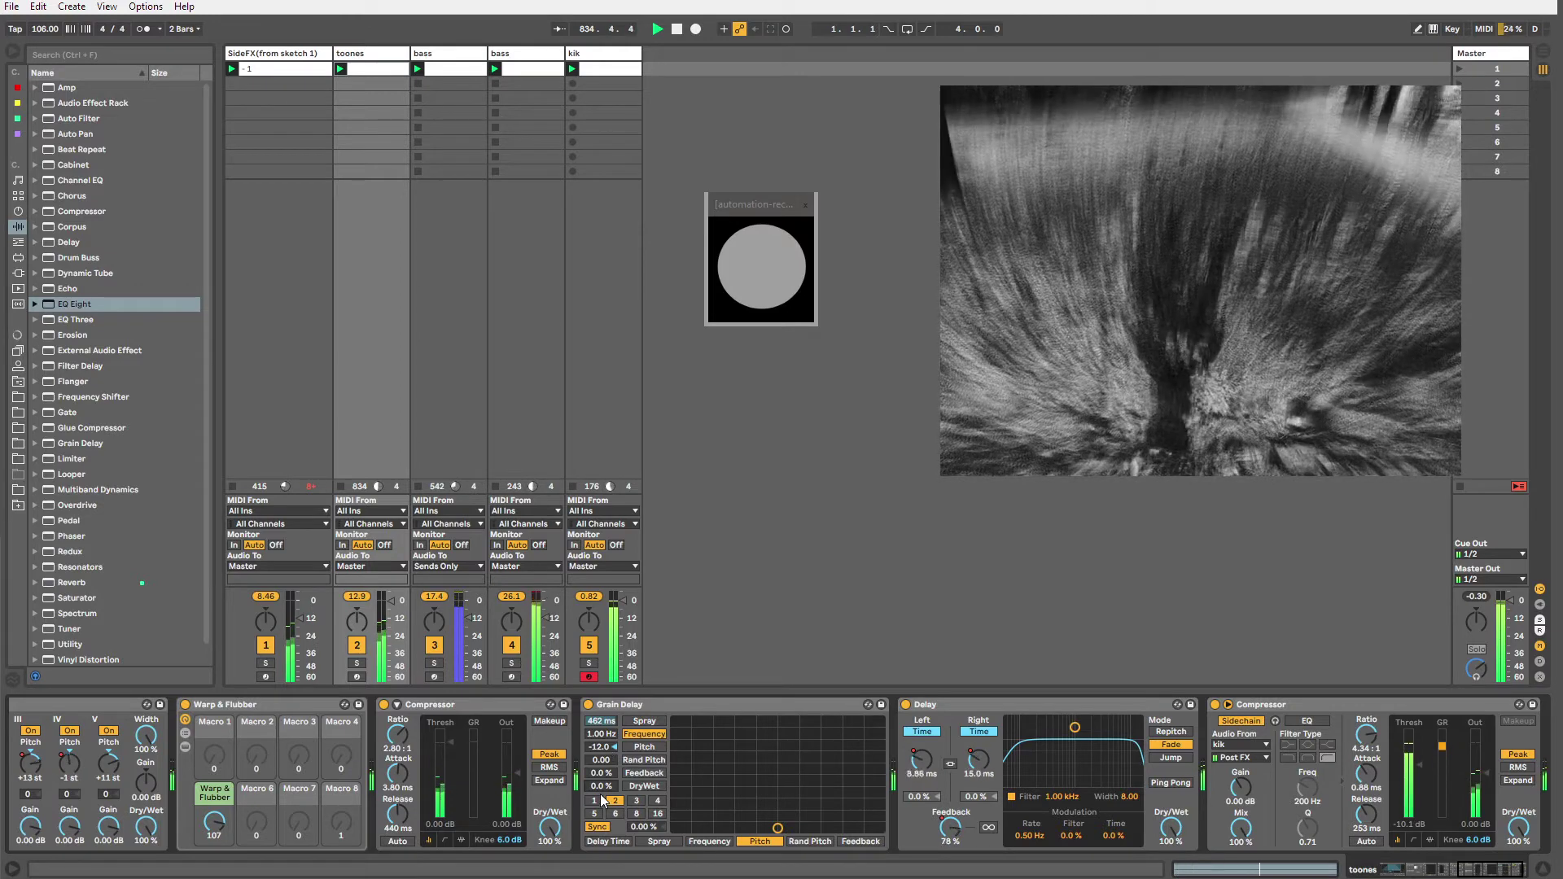
double_click(71, 576)
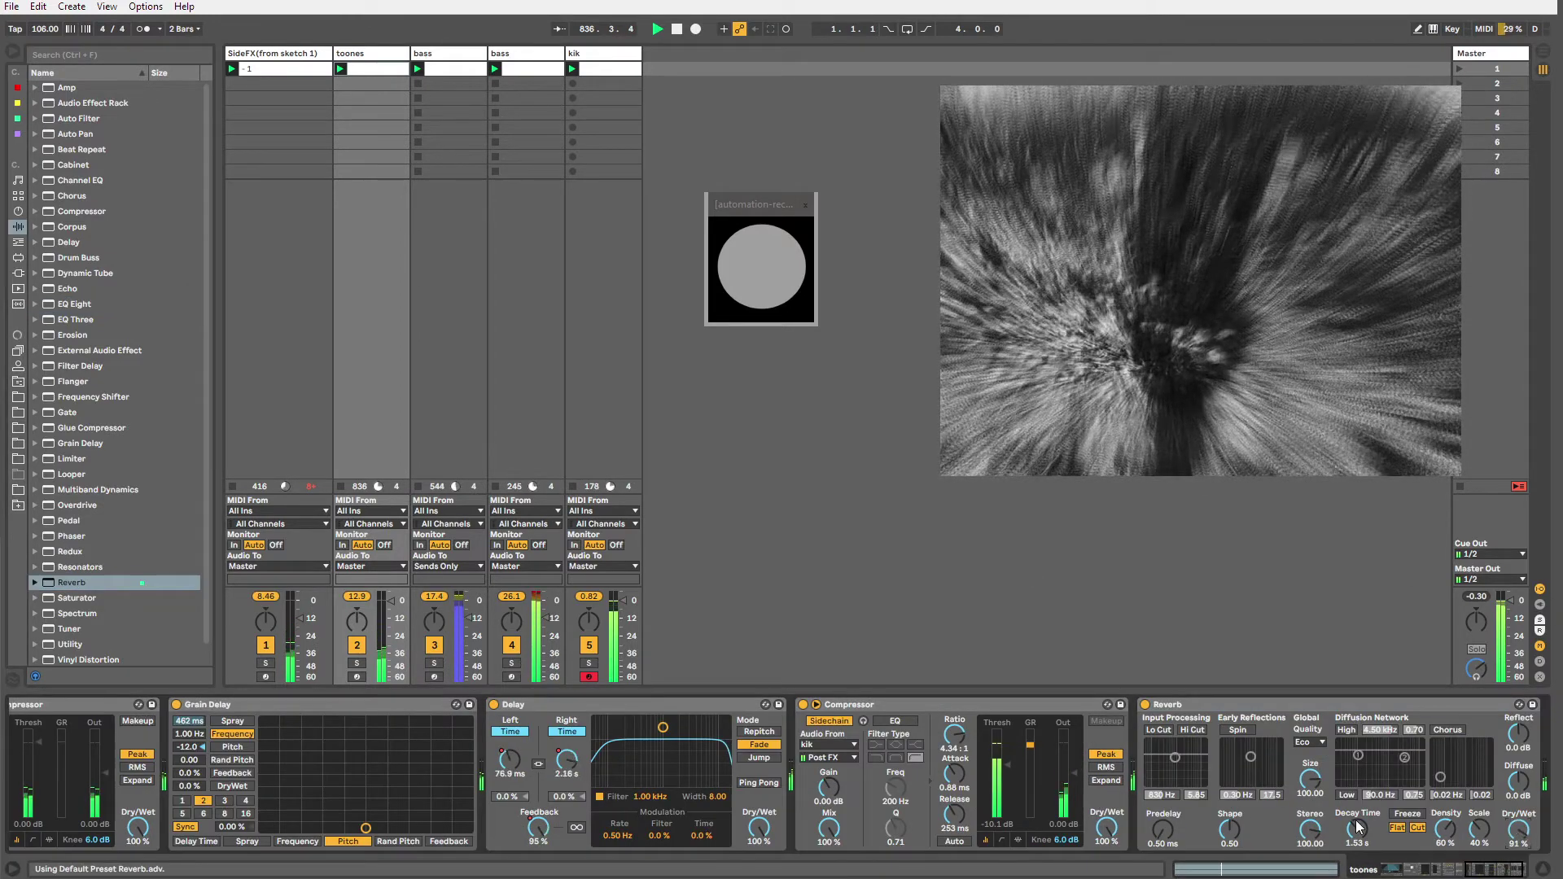
left_click_drag(1357, 821, 1356, 749)
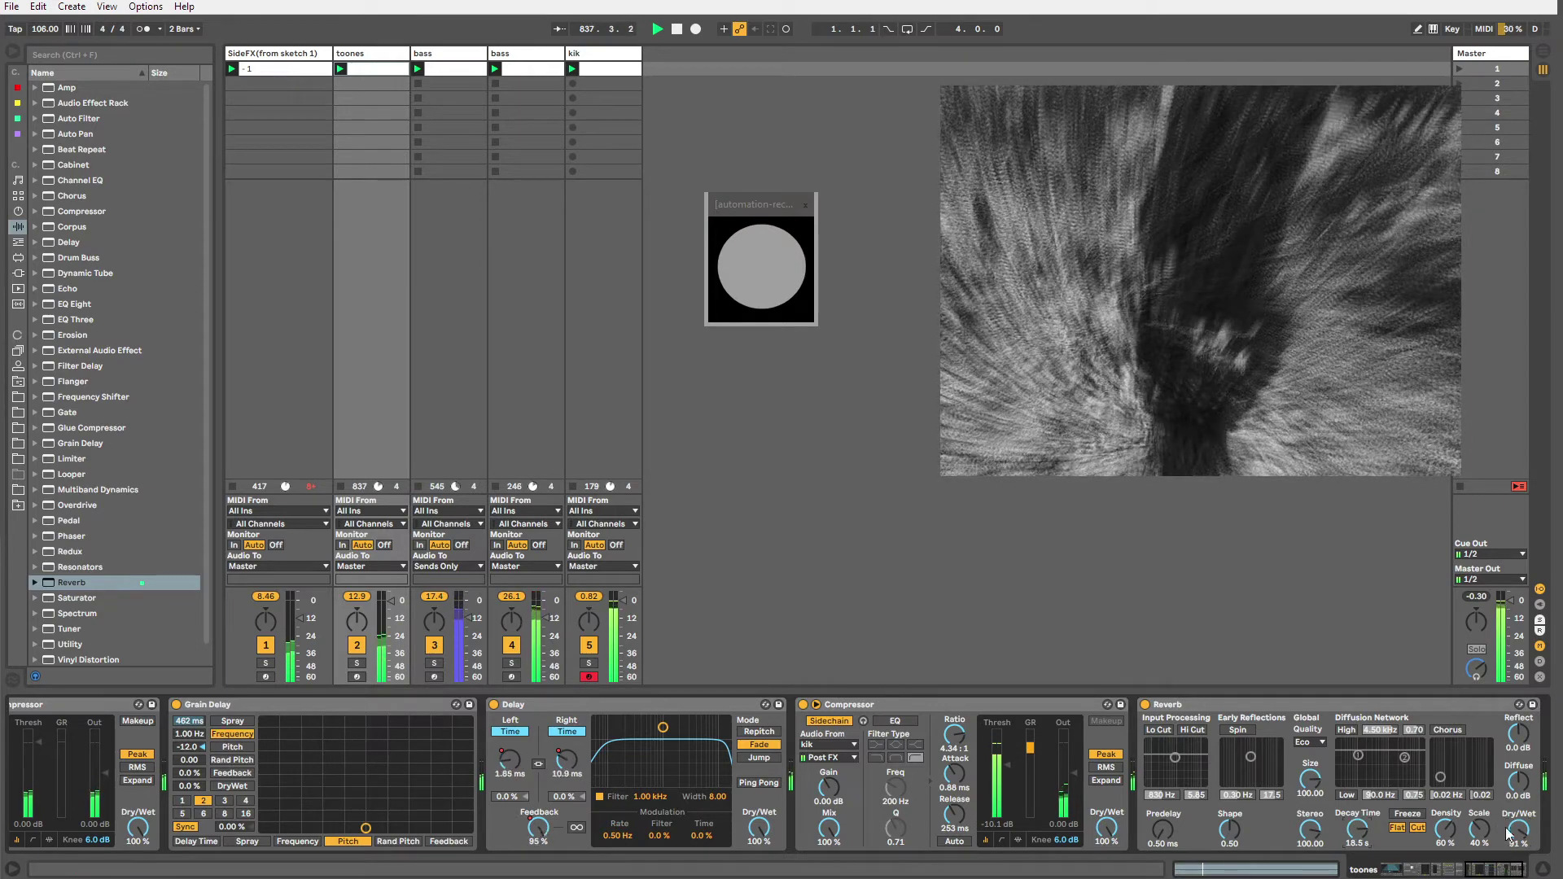
left_click_drag(1508, 834, 1516, 832)
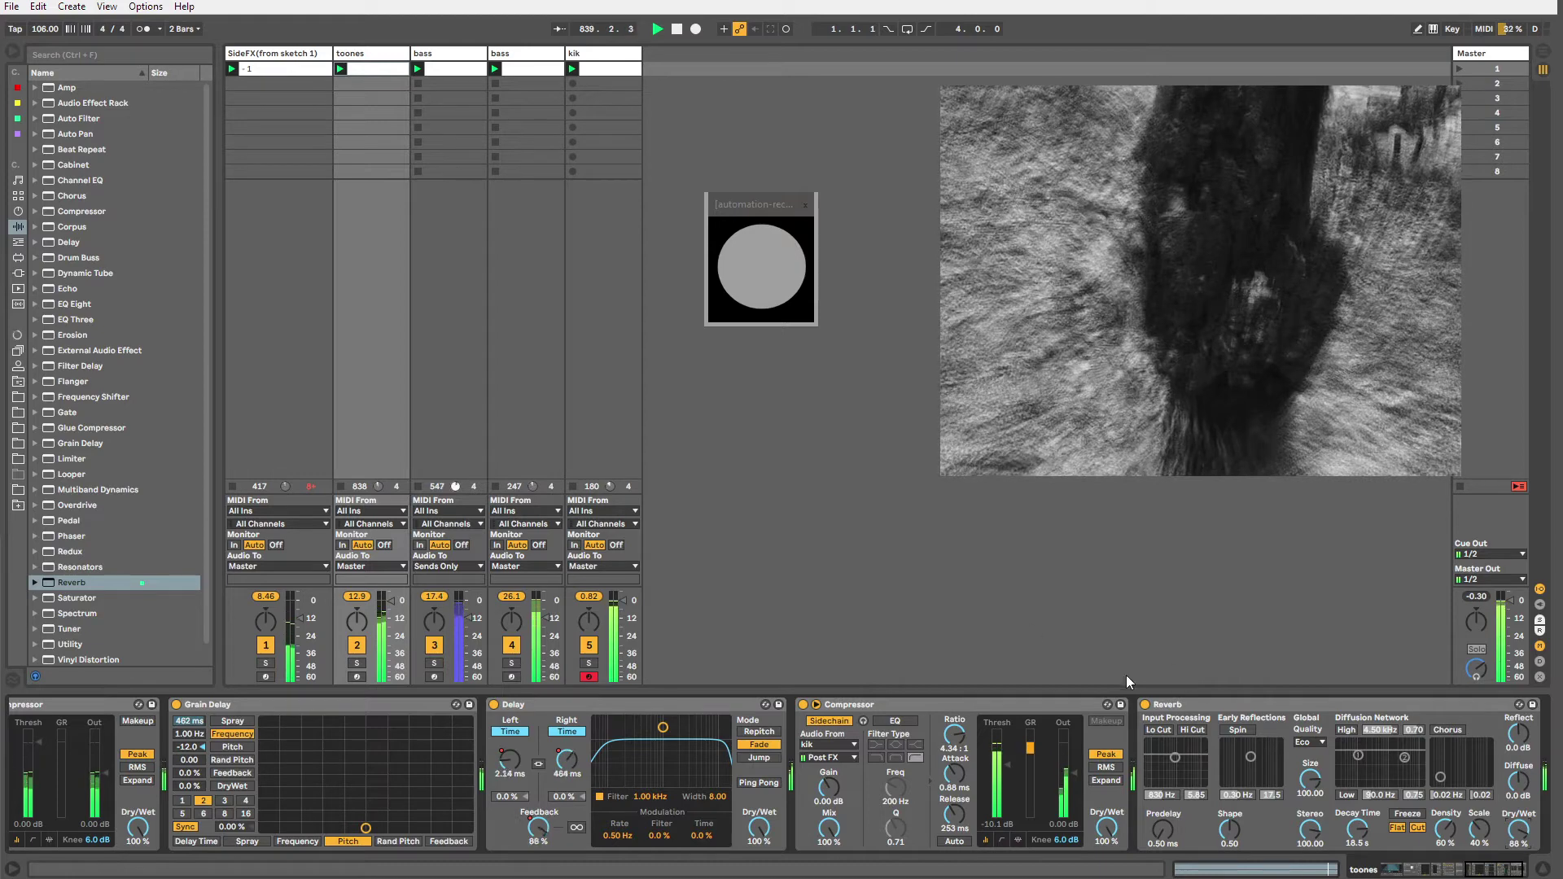
In the second bass clip, unlink EQ Eight's band 8 frequency envelope, extend its loop to 13 bars and move its start to bar 8.2.
left_click(544, 56)
left_click(440, 54)
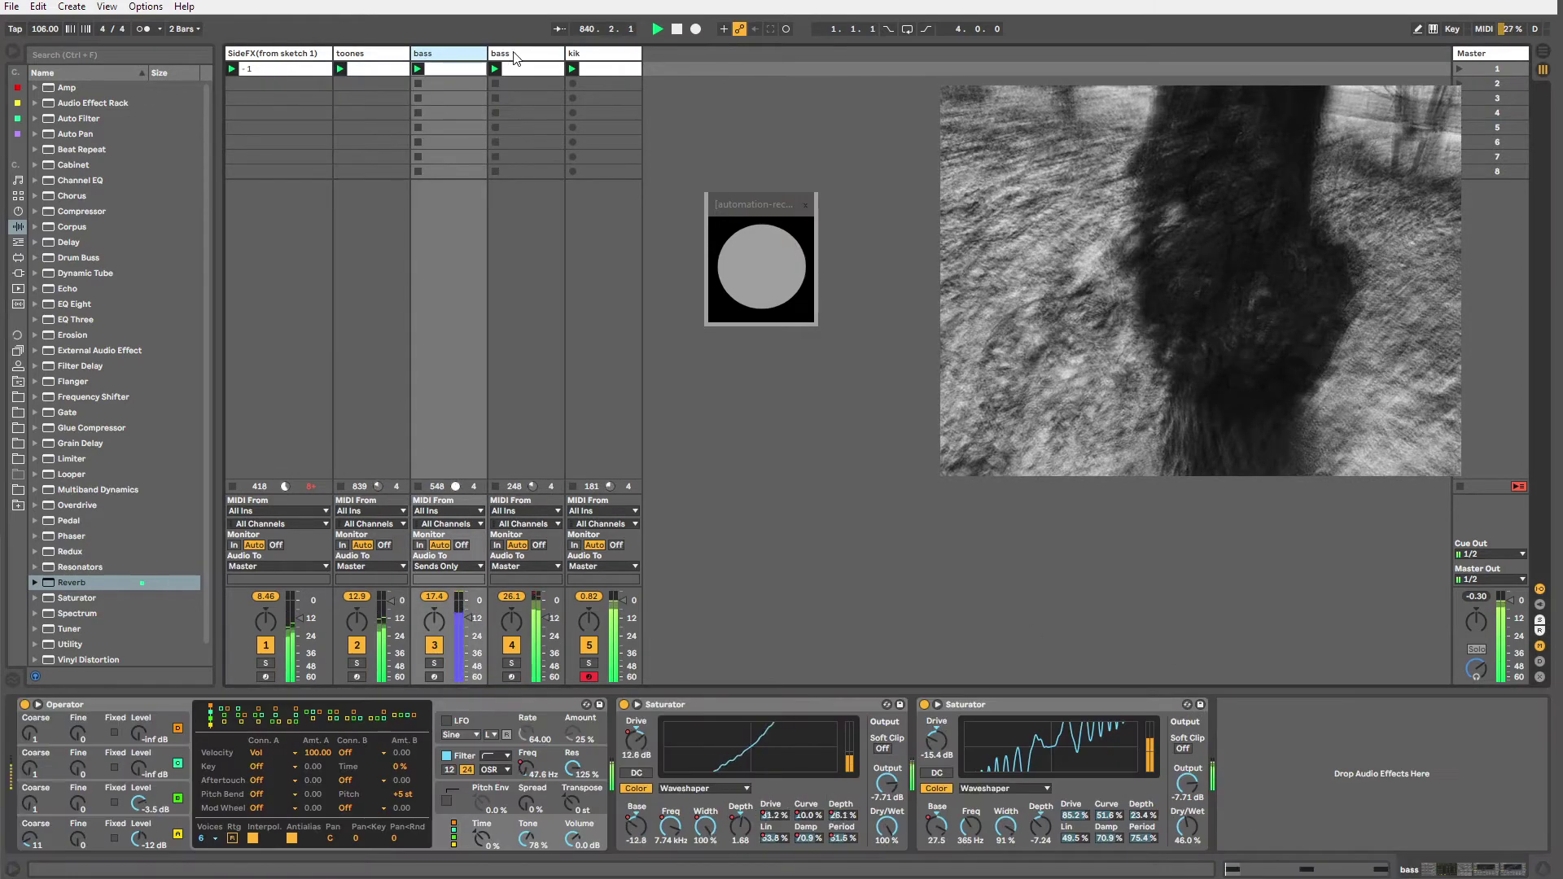
left_click(511, 54)
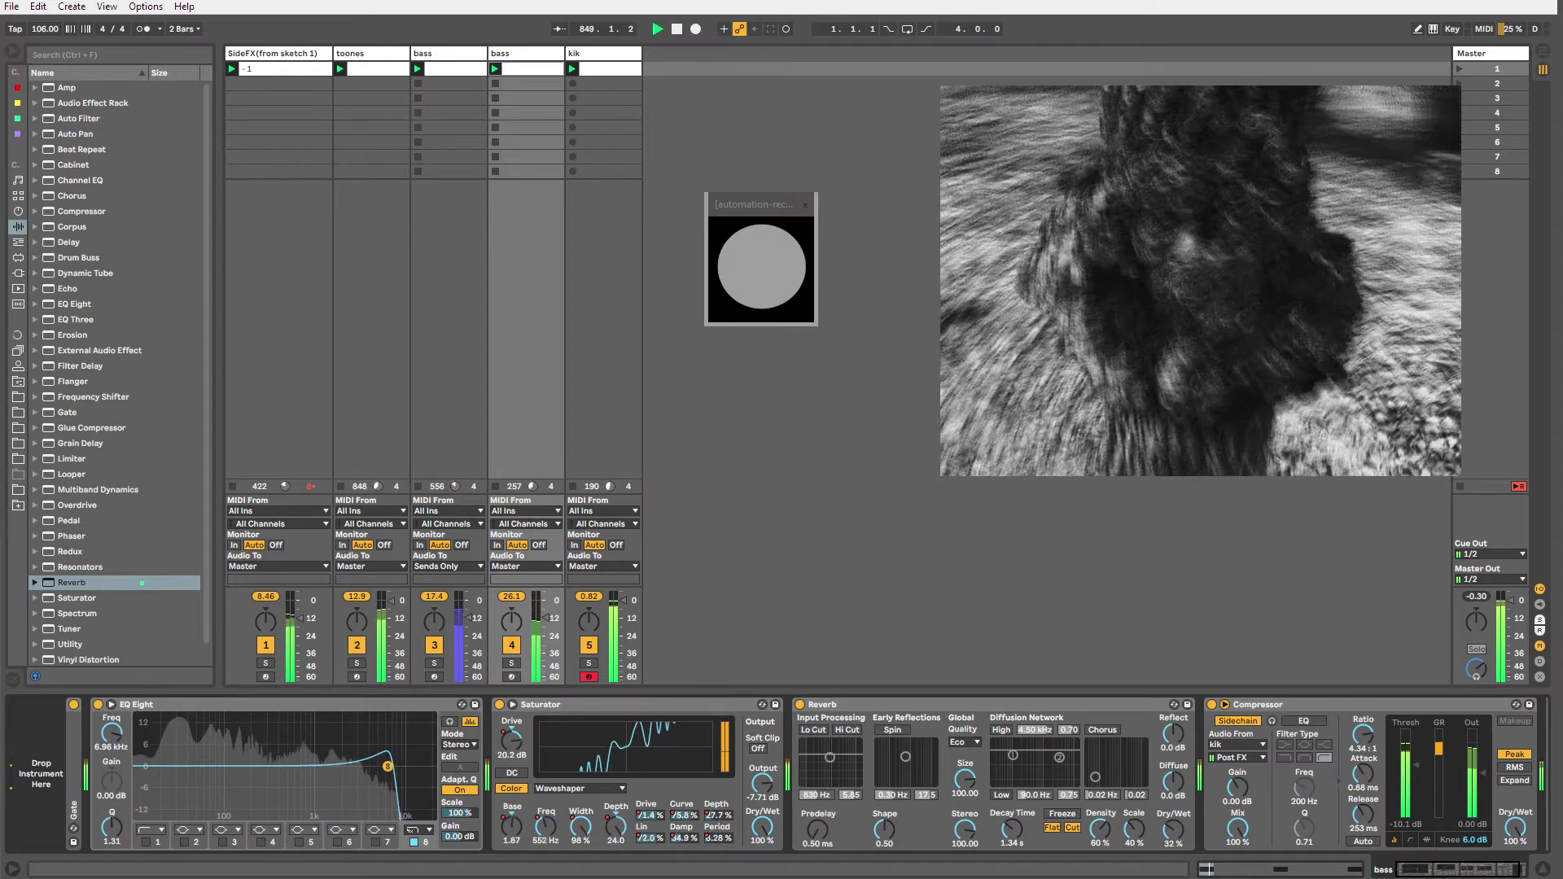
right_click(110, 735)
left_click(147, 742)
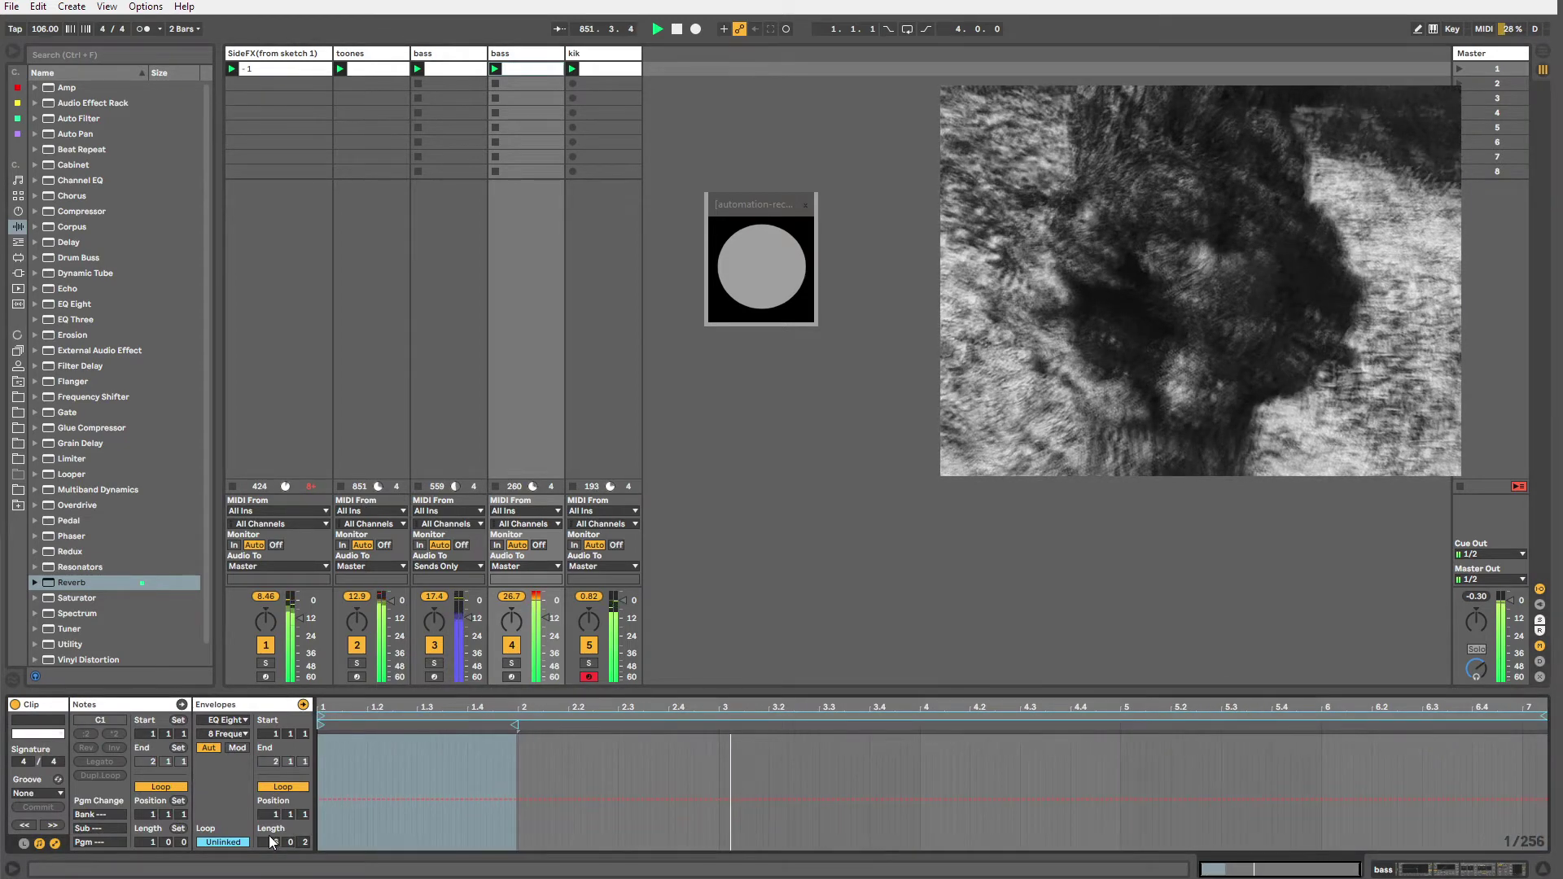
left_click_drag(275, 840, 275, 798)
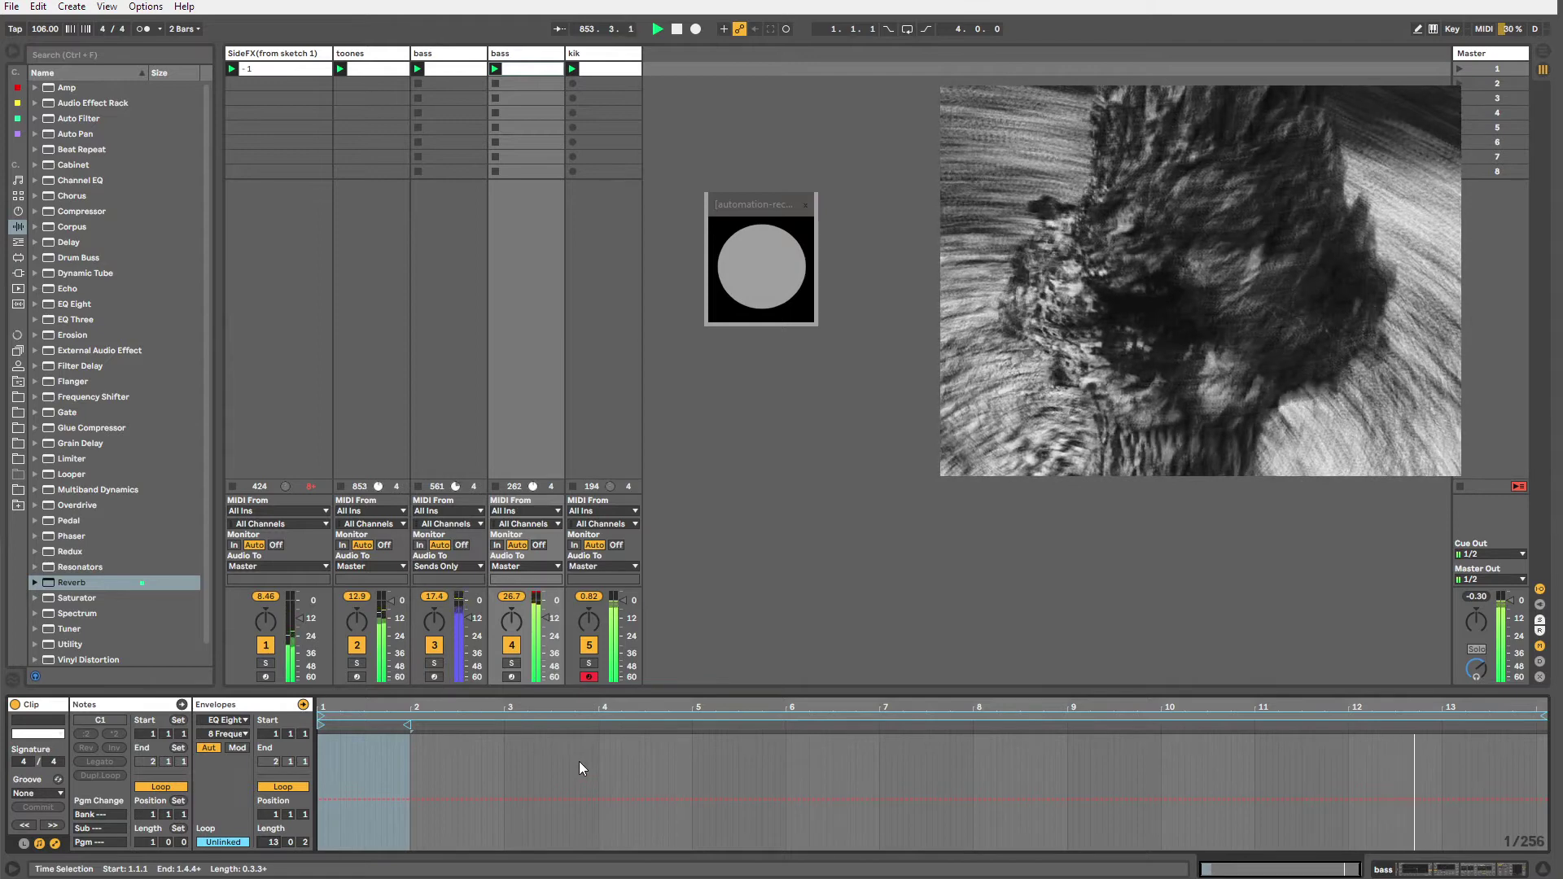
left_click_drag(321, 724, 1012, 724)
left_click_drag(1544, 715, 1542, 715)
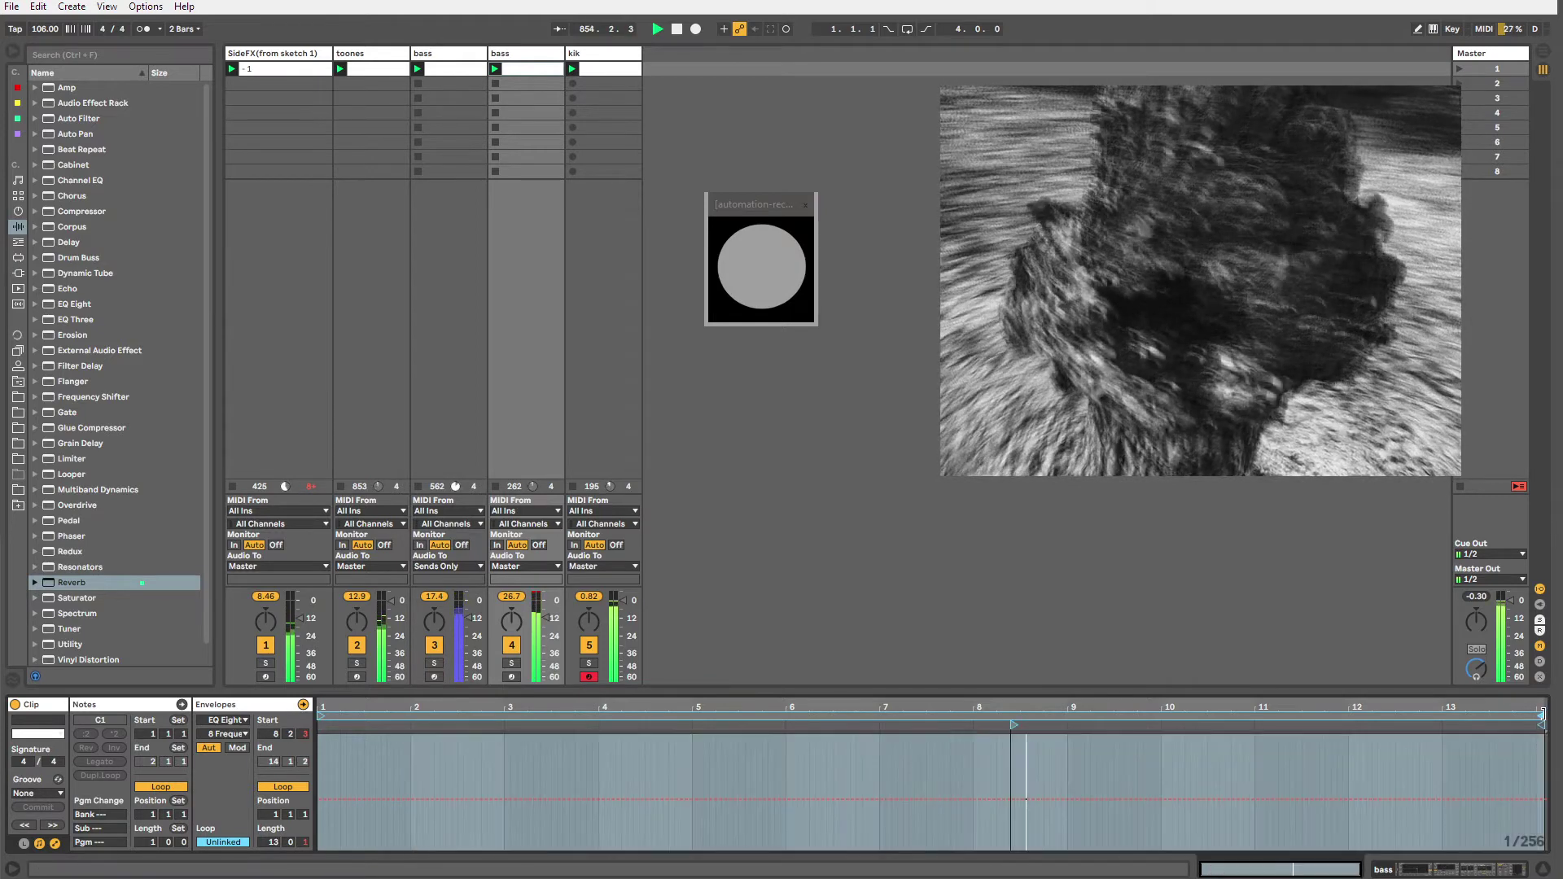
key("shift+Tab")
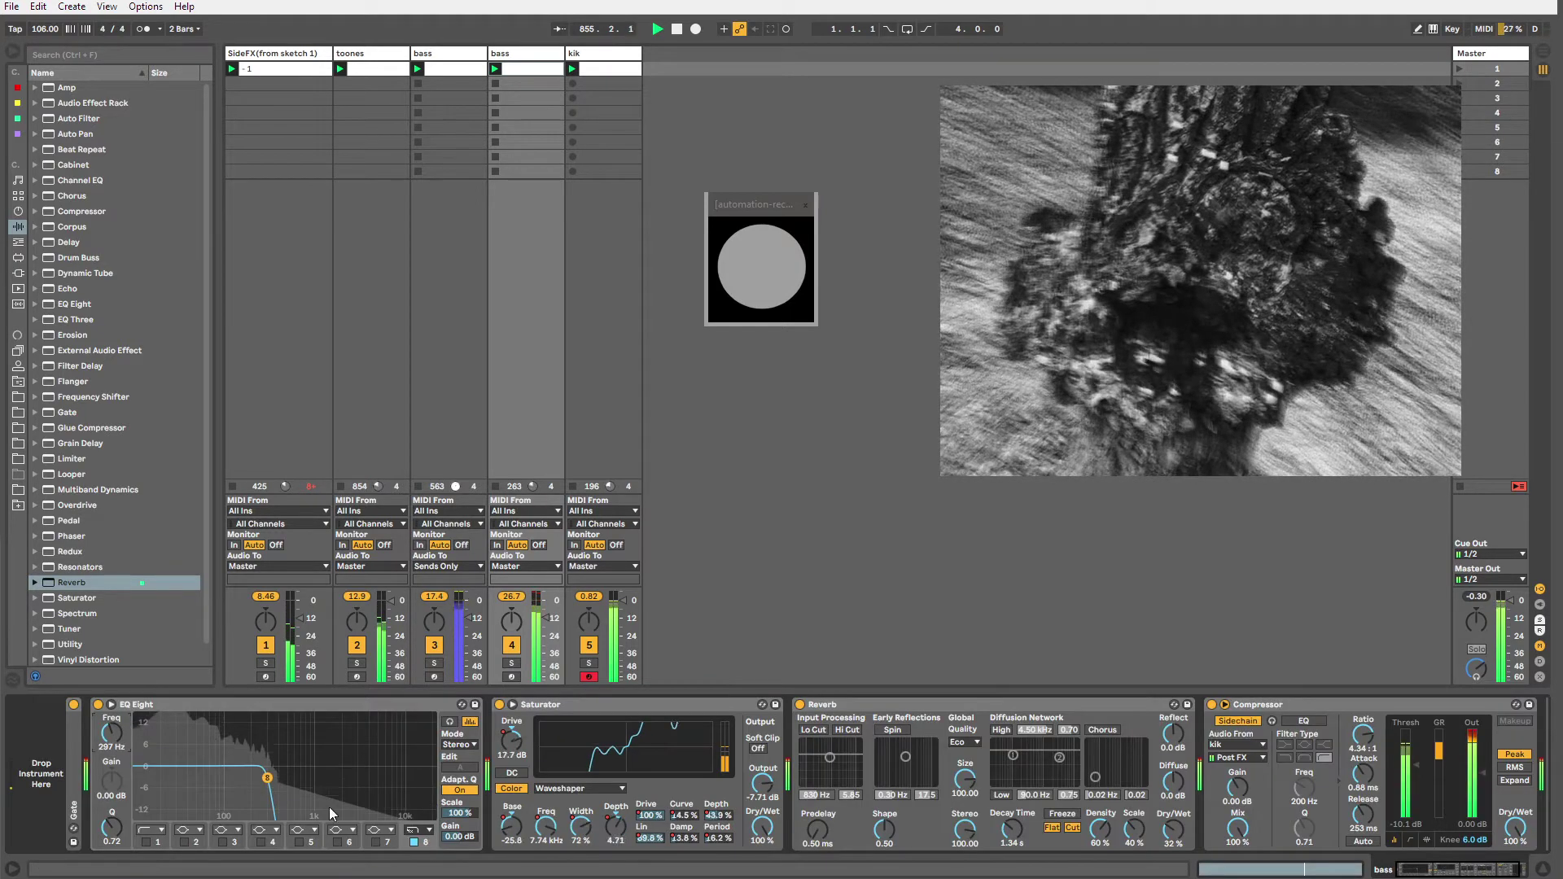
Unlink the band 8 resonance envelope in the second bass clip, move its start to 2.4 and set its loop length to 9.3.3.
right_click(113, 828)
left_click(162, 846)
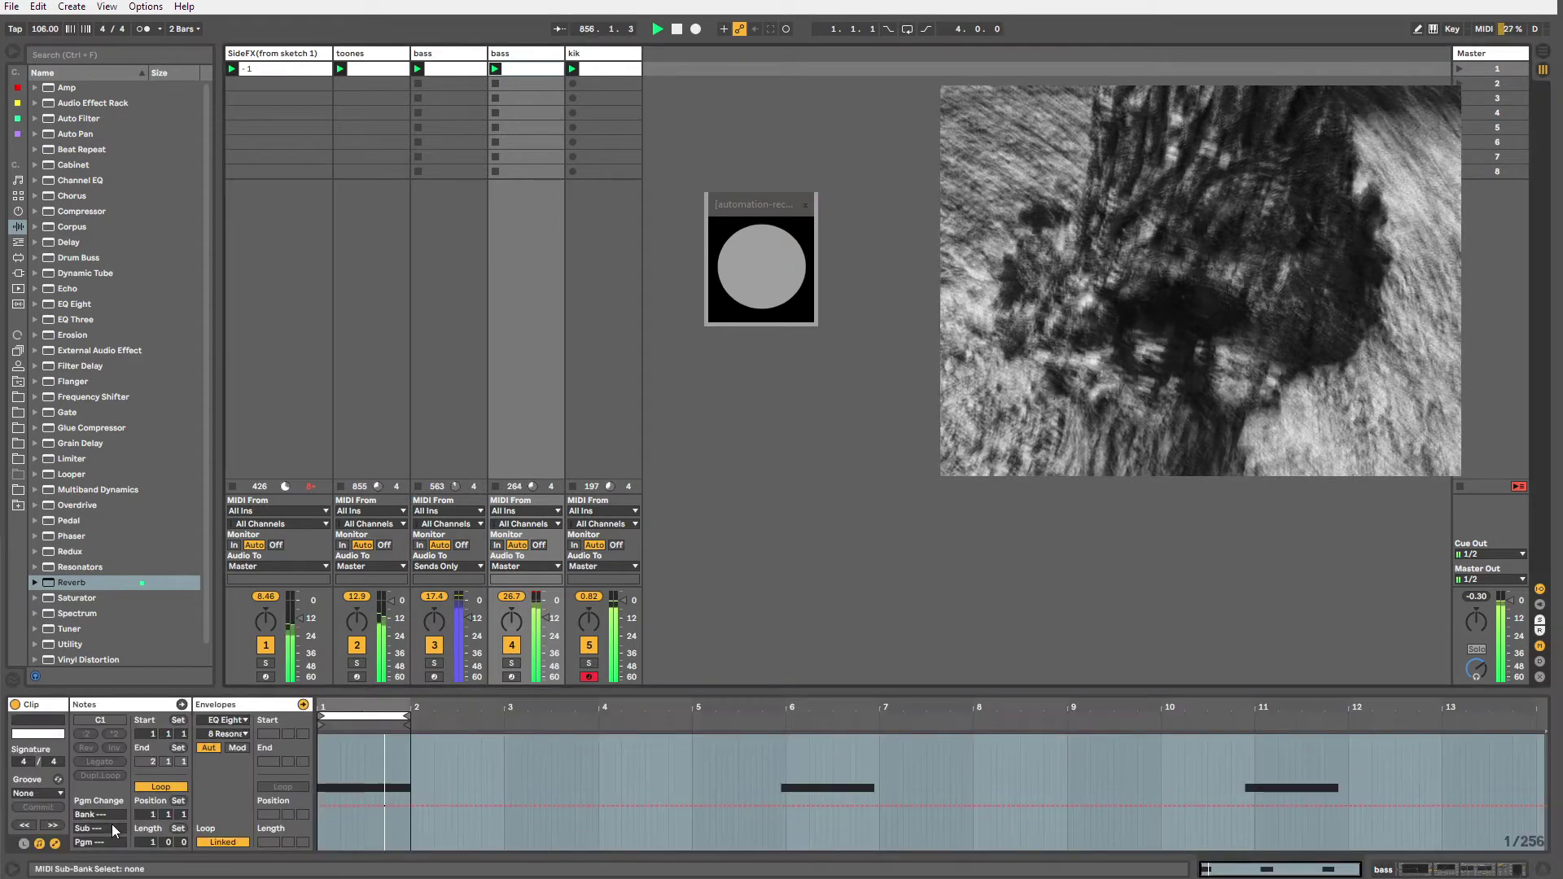
left_click_drag(275, 845, 275, 822)
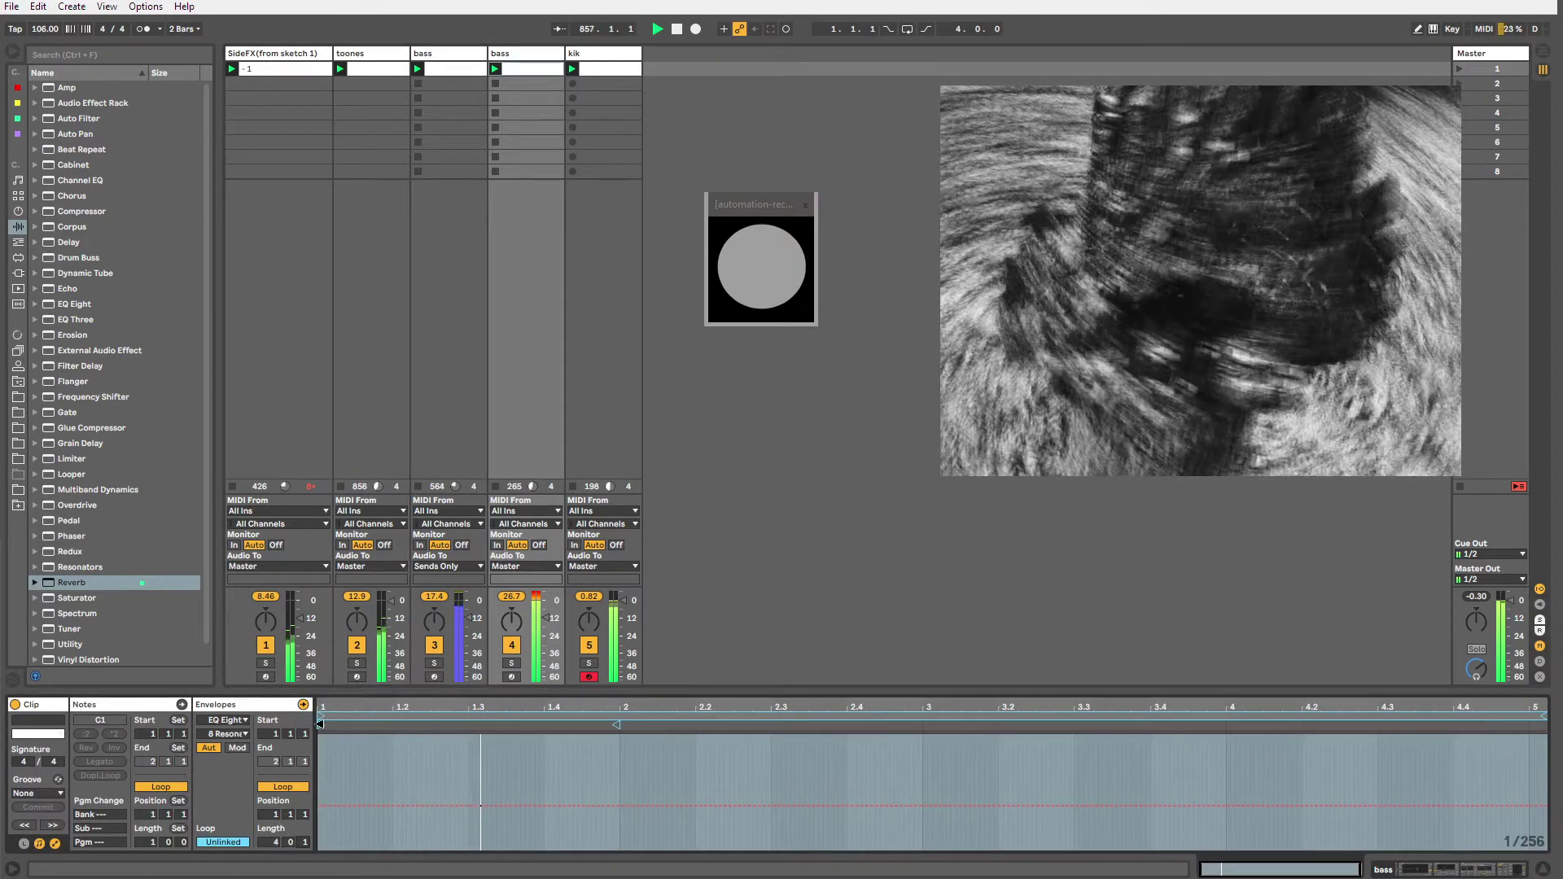
left_click_drag(321, 725, 880, 724)
left_click_drag(1544, 714, 1512, 714)
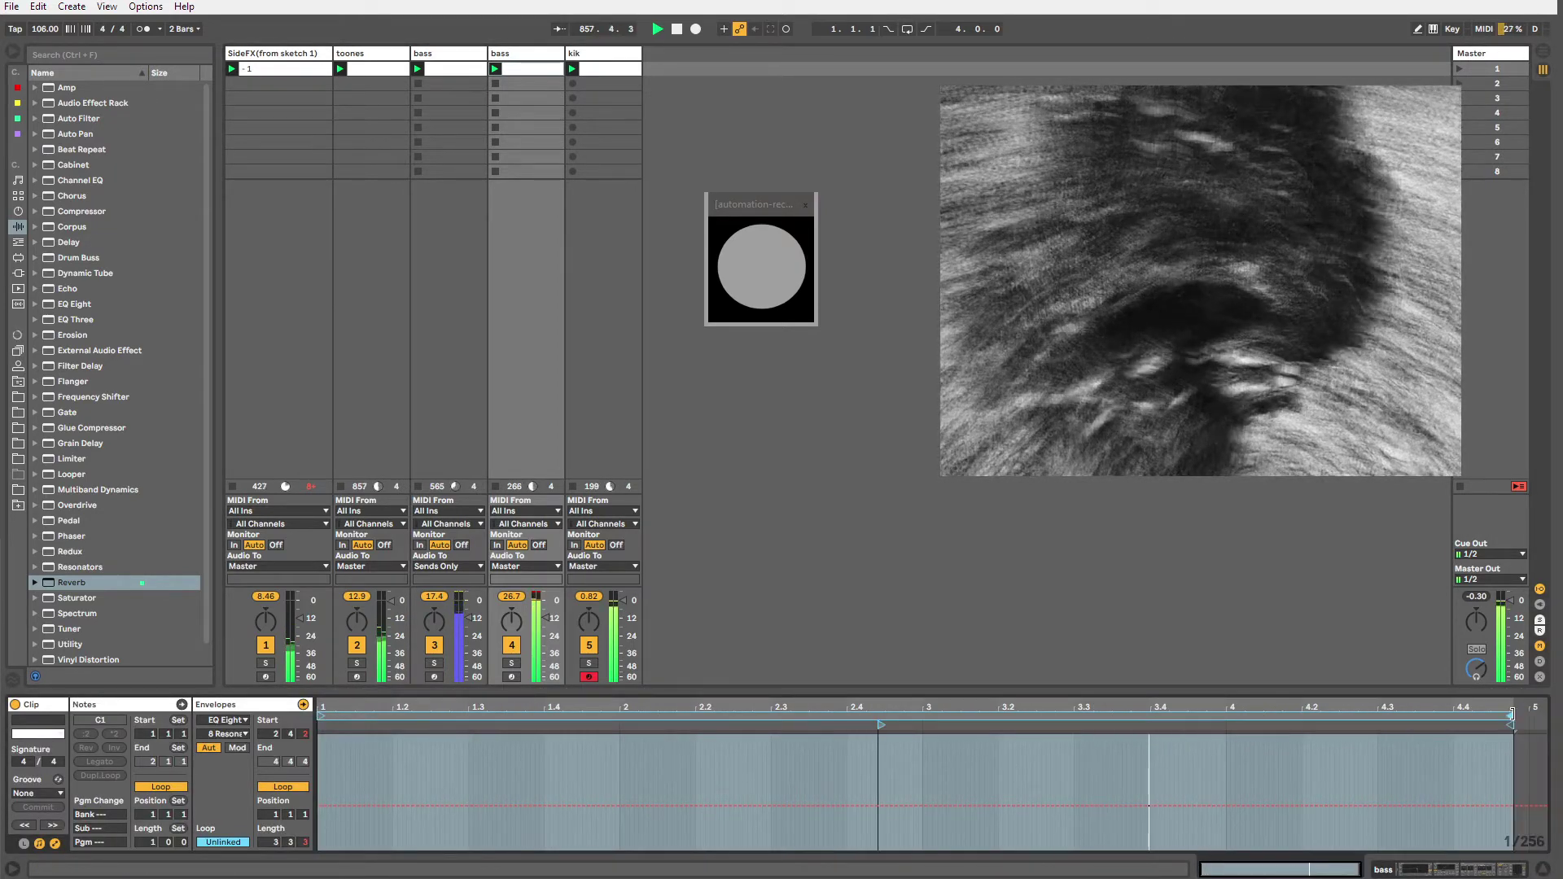
left_click_drag(275, 843, 275, 800)
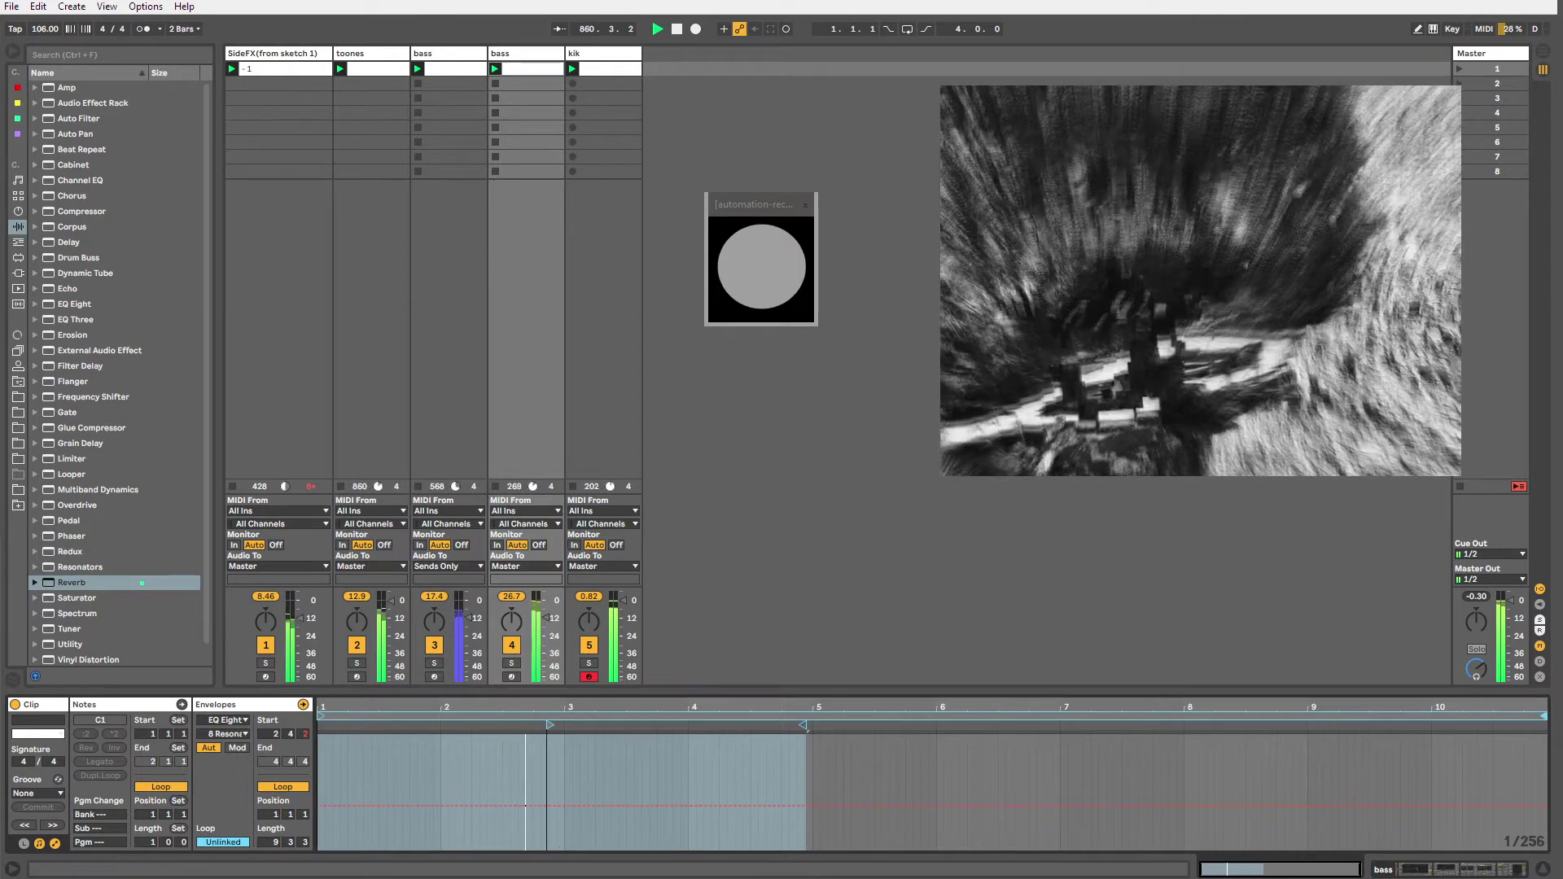
Extend the band 8 resonance envelope's loop to about 11.3 bars and bring up the toones track's devices.
left_click_drag(1546, 714, 1562, 714)
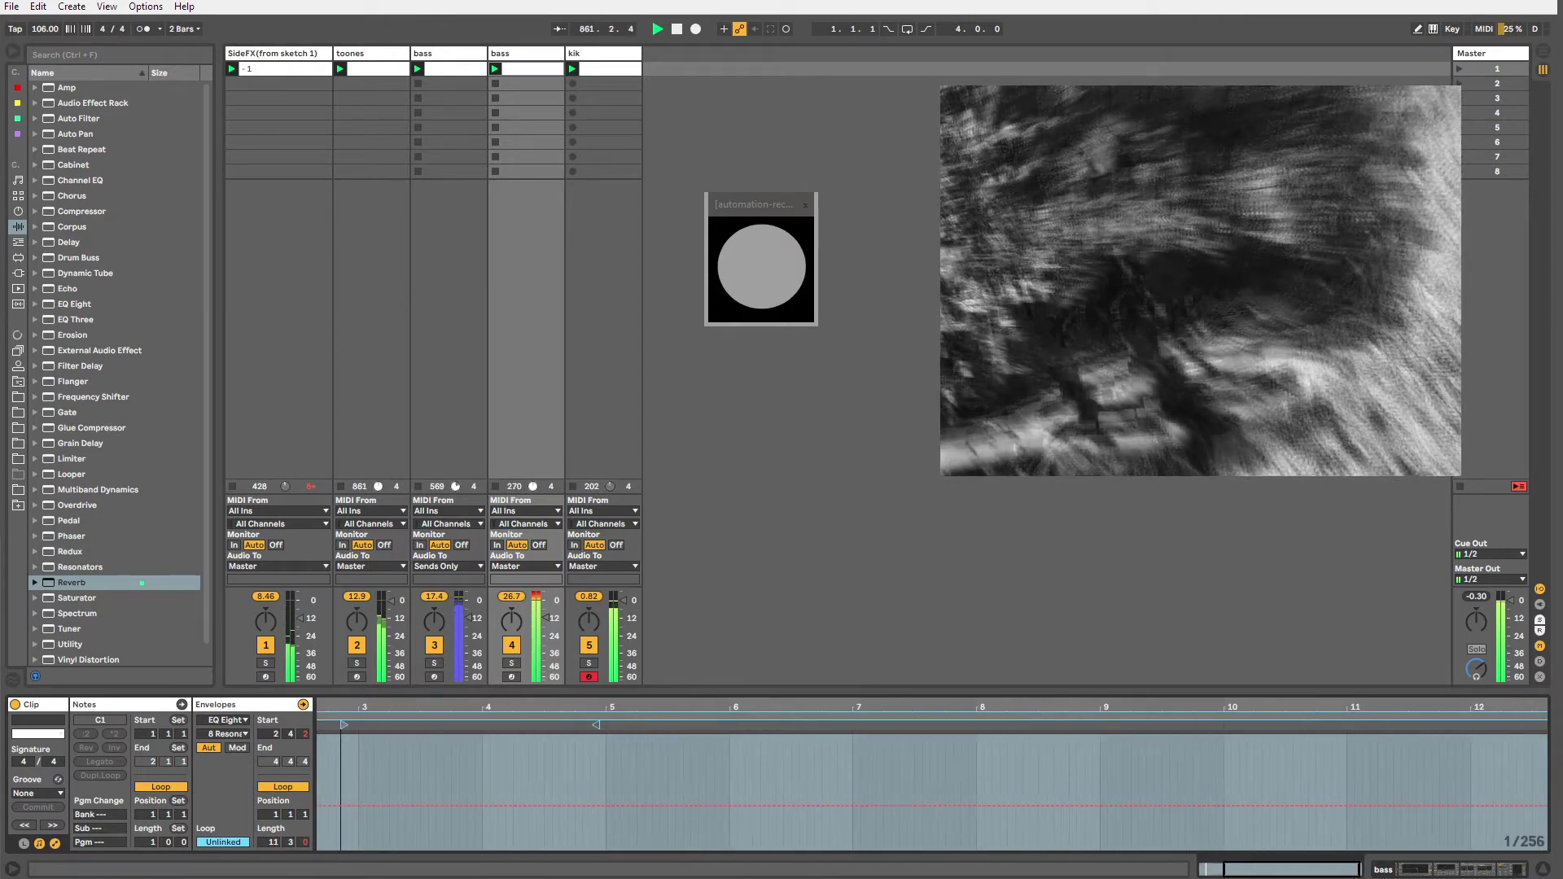
key("shift+Tab")
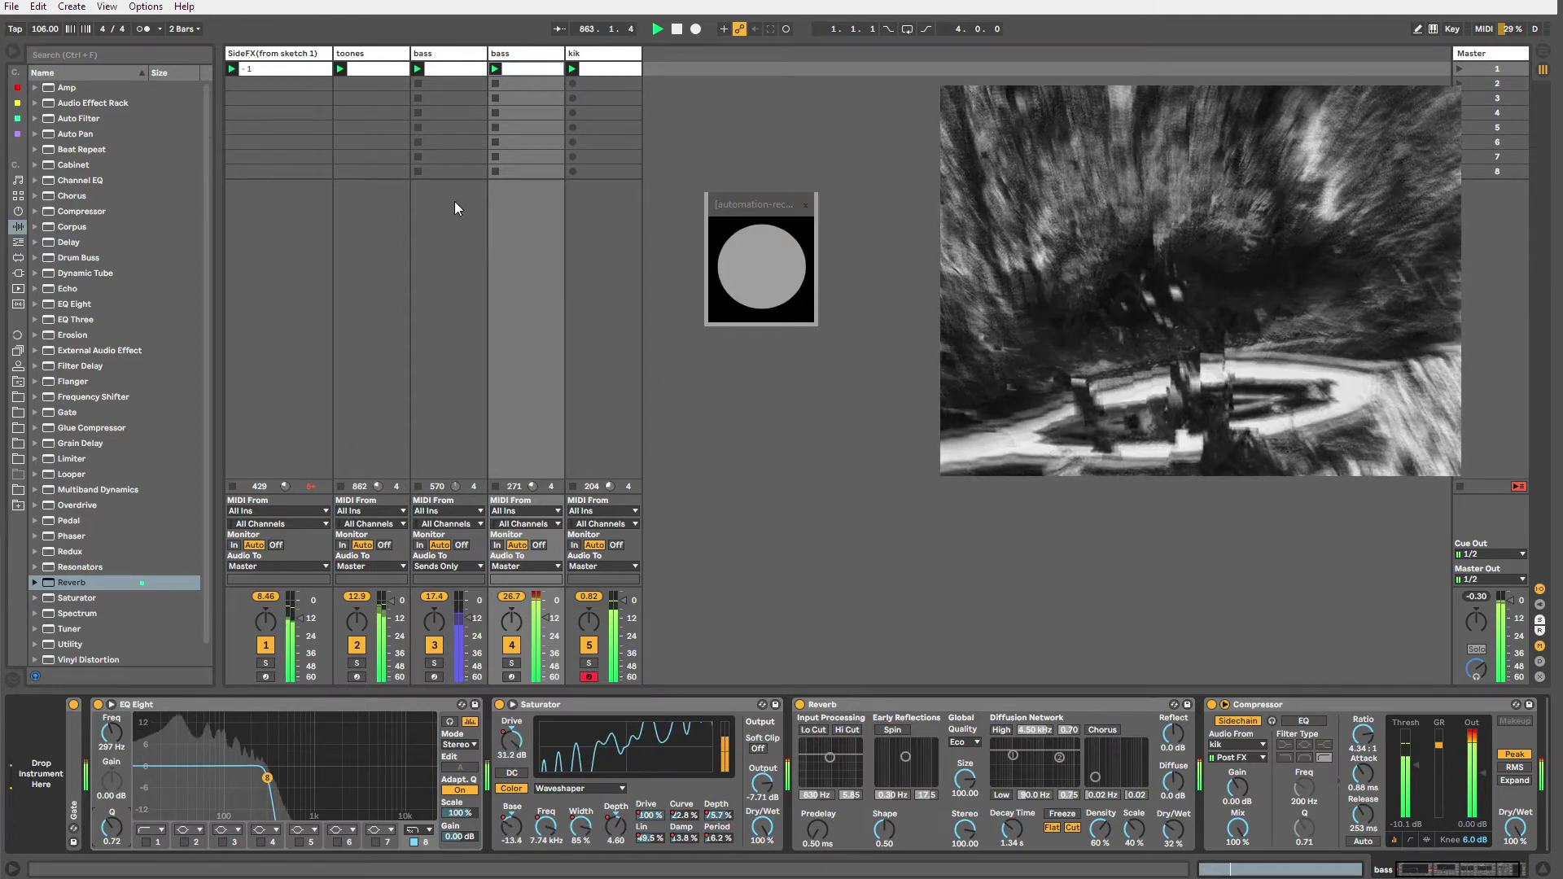
left_click(385, 54)
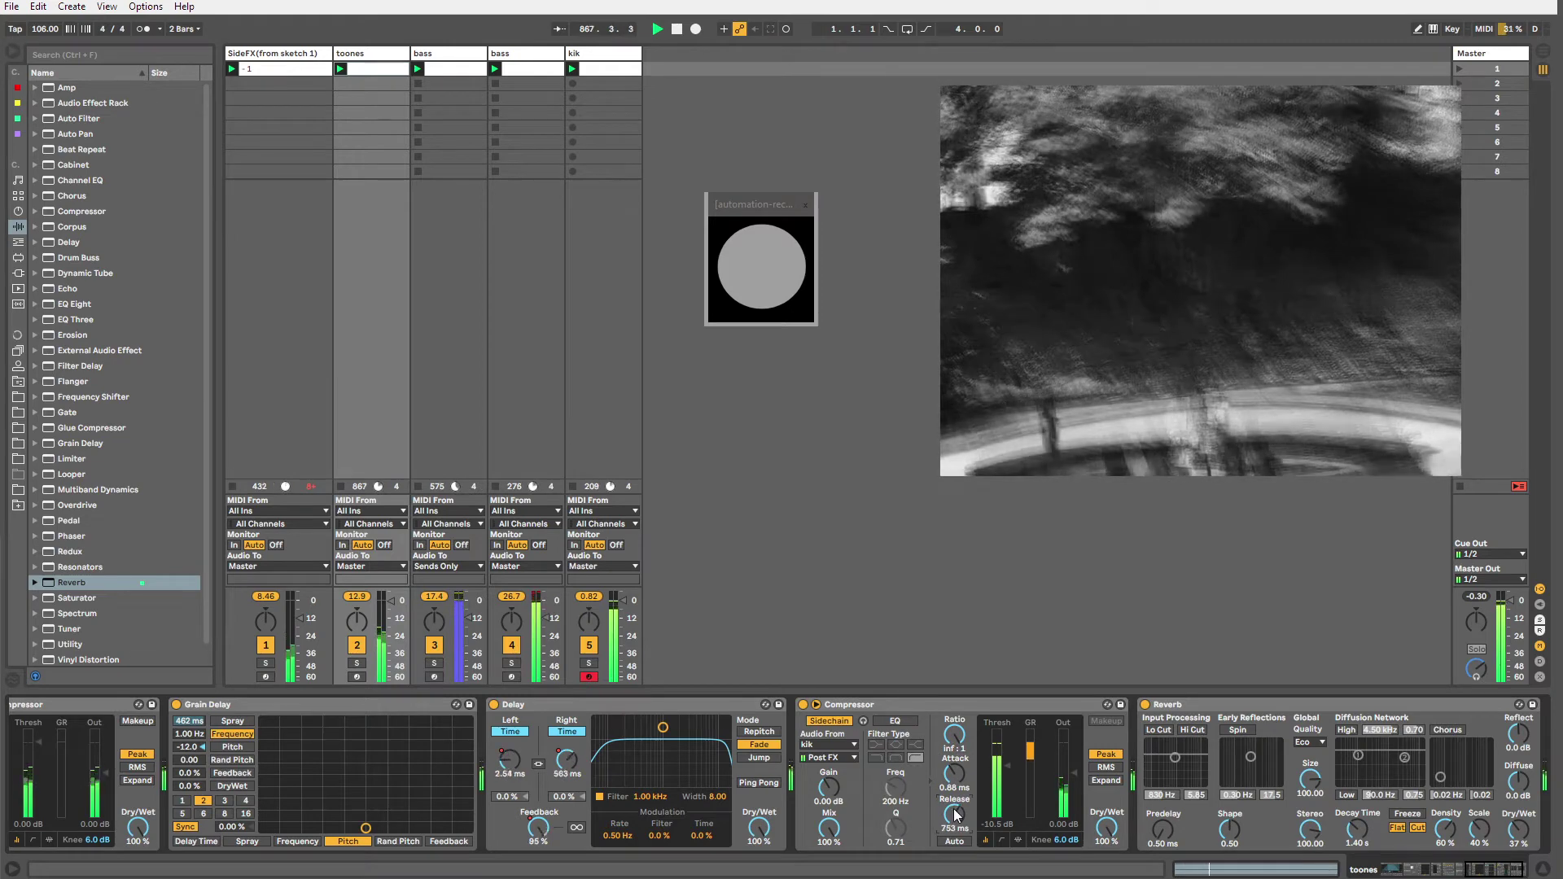
Rename the first bass track as bass1.
left_click(456, 56)
key("ctrl+r")
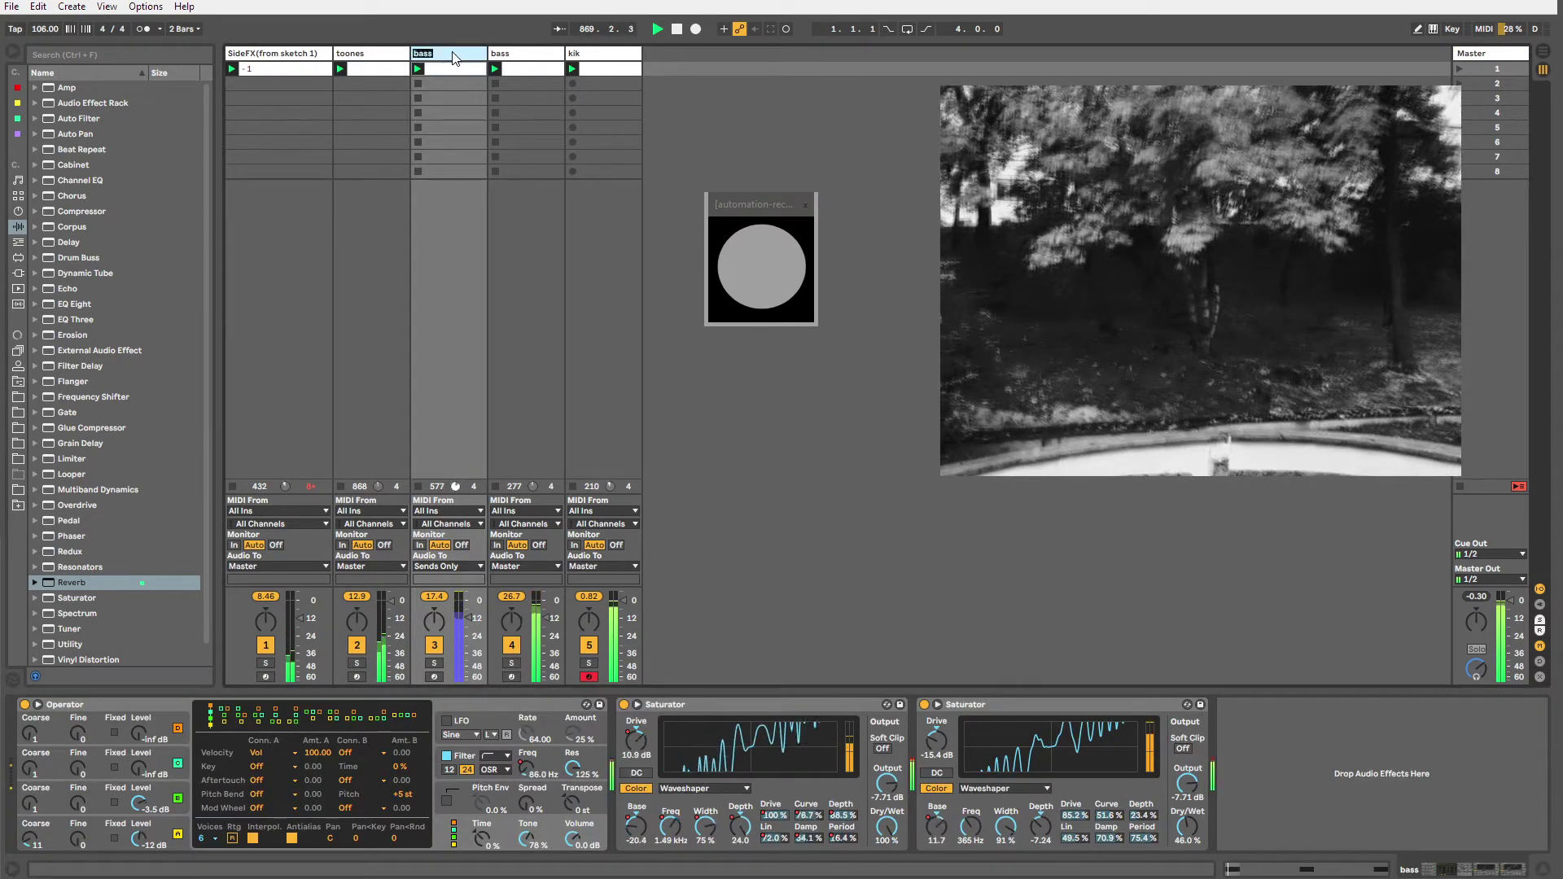
key("Right")
type("1")
key("Return")
Rename the second bass track as <<bassFX.
left_click(529, 53)
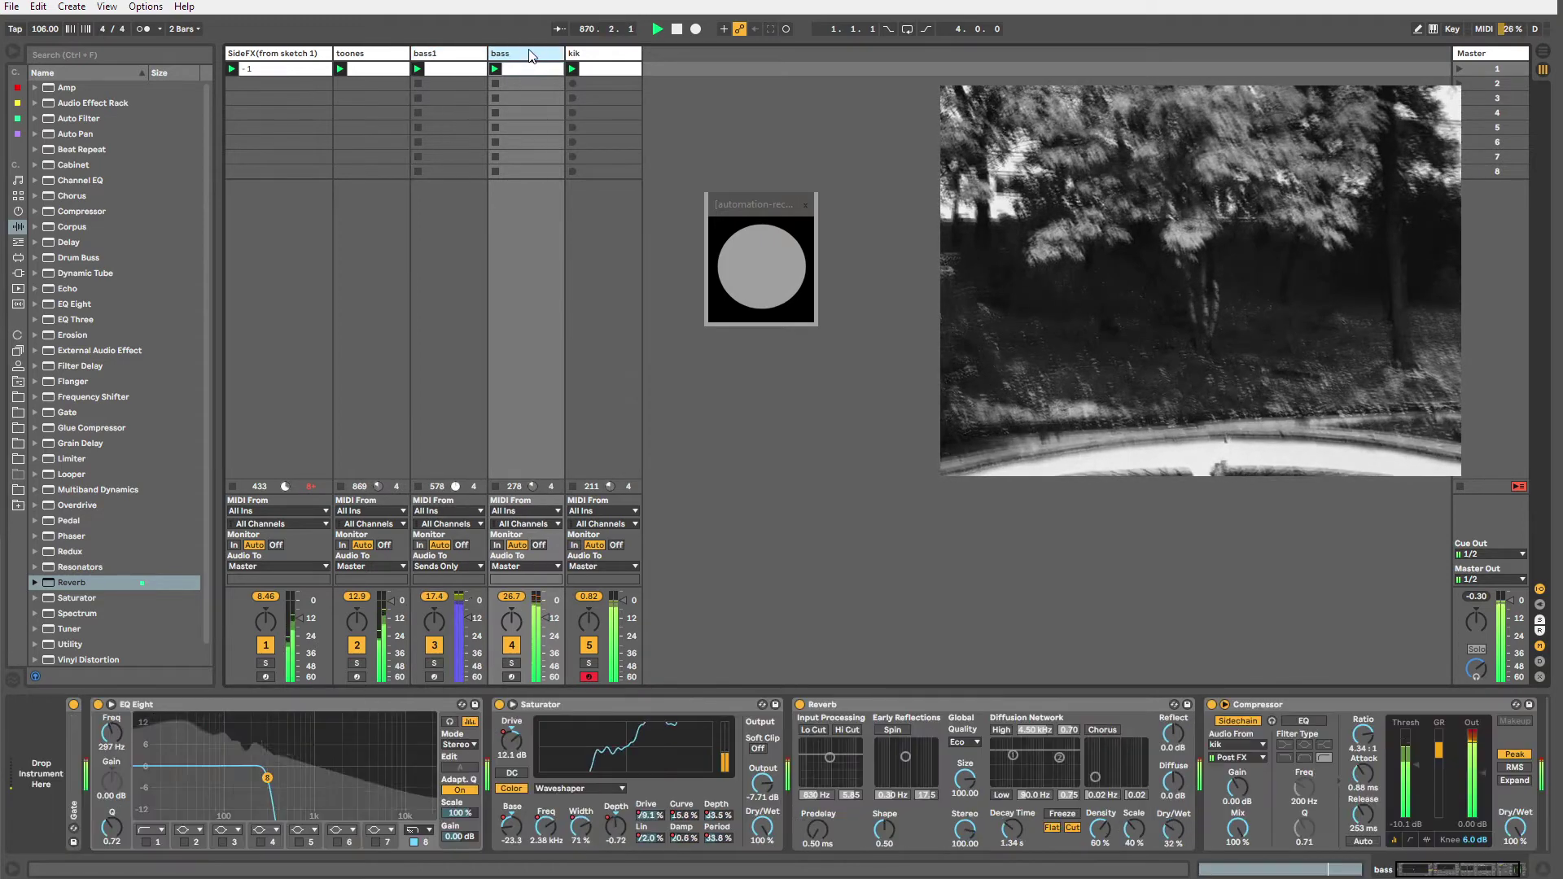
key("ctrl+r")
type("FX")
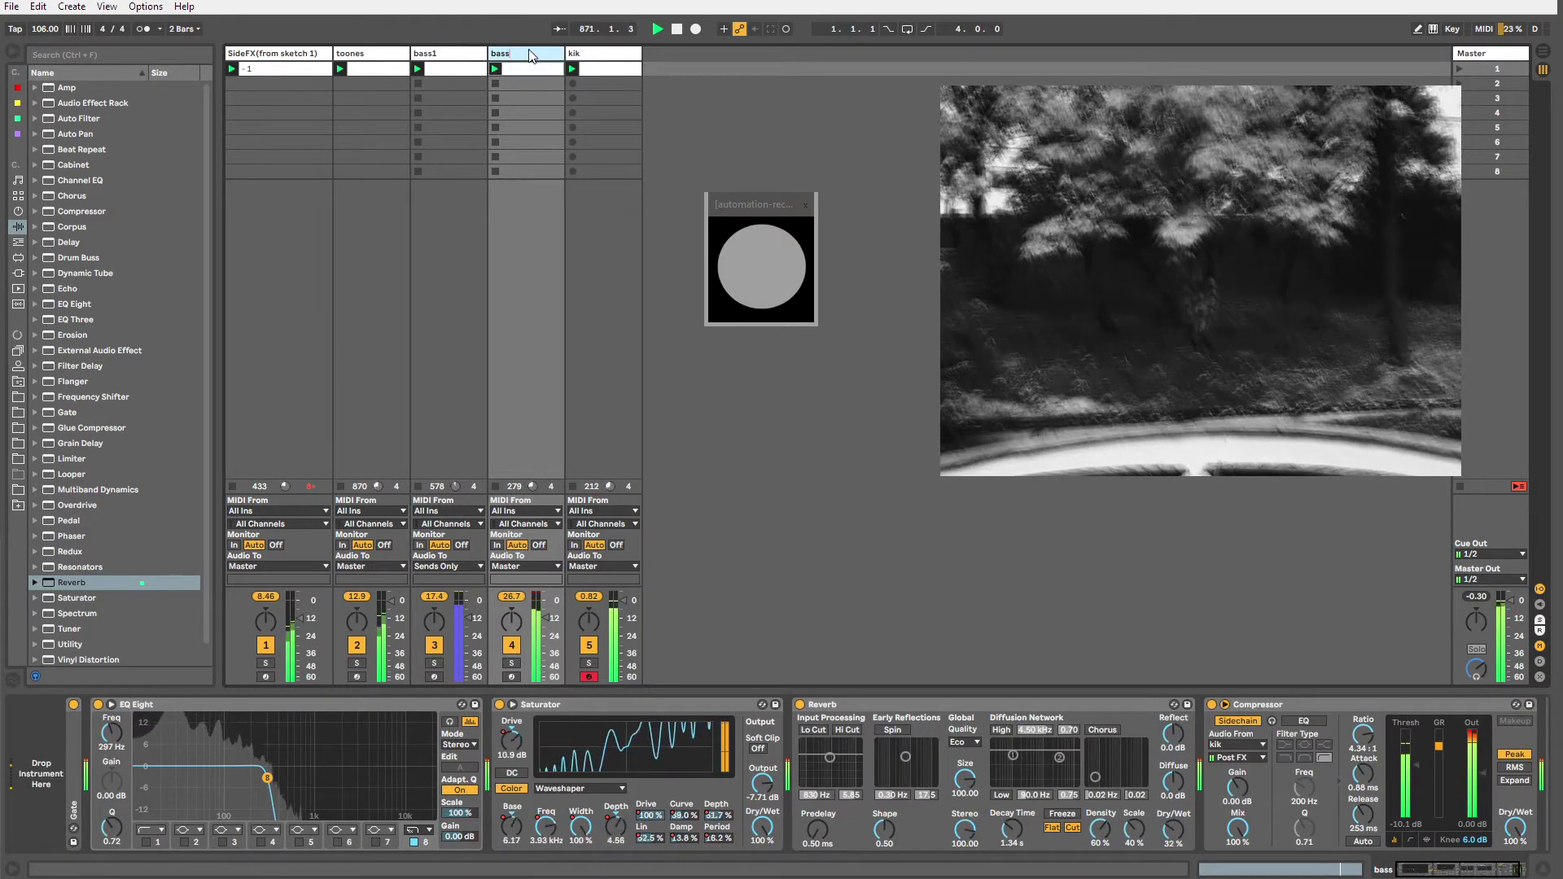
key("Return")
key("Left")
key("Left")
left_click(529, 54)
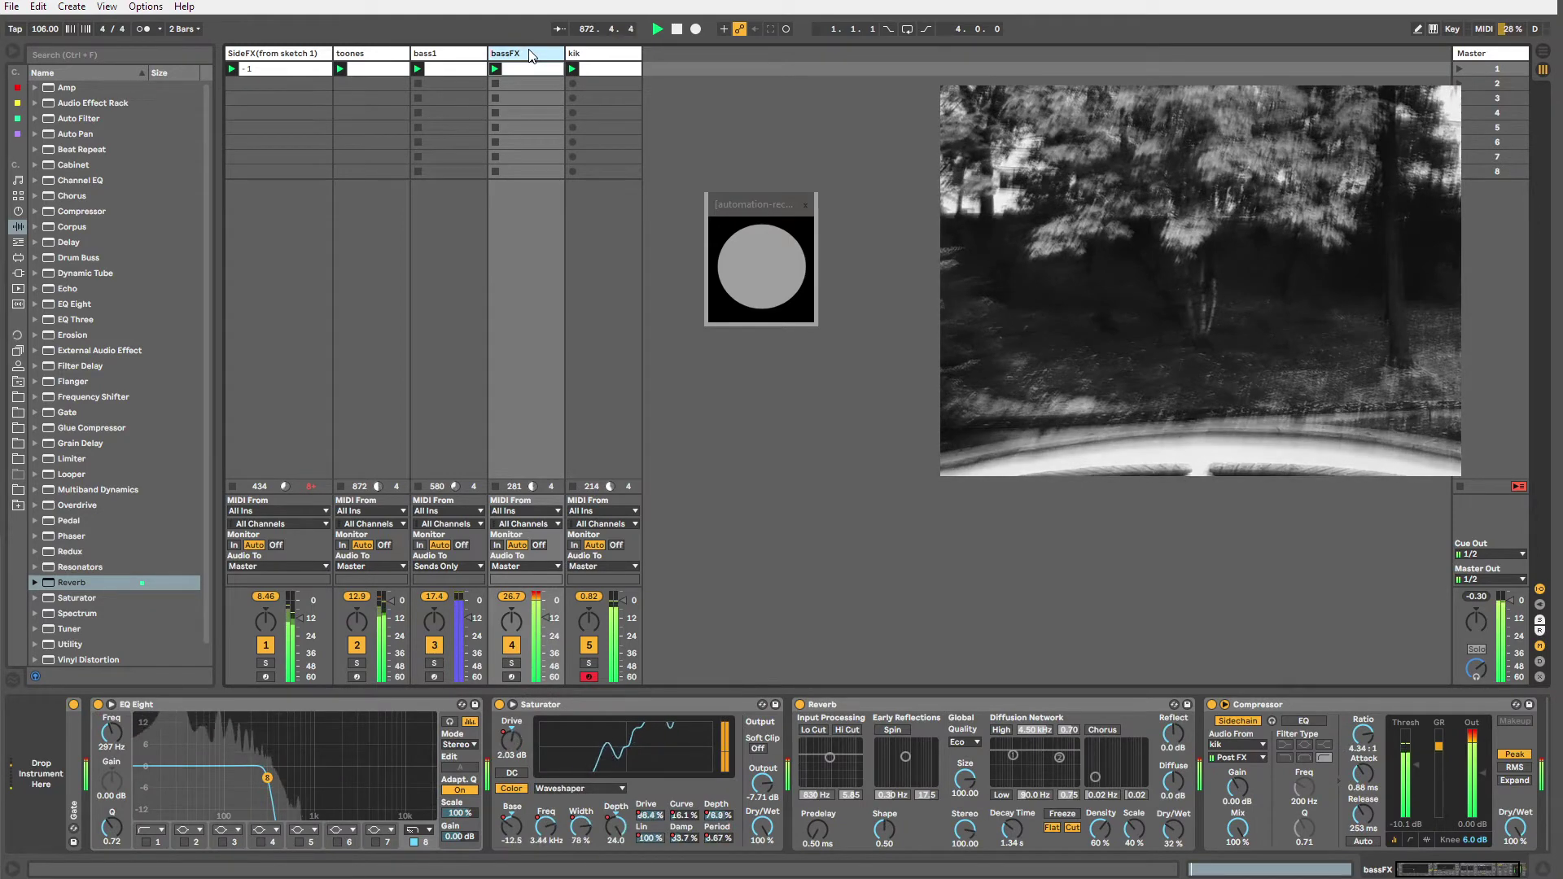
type("<<")
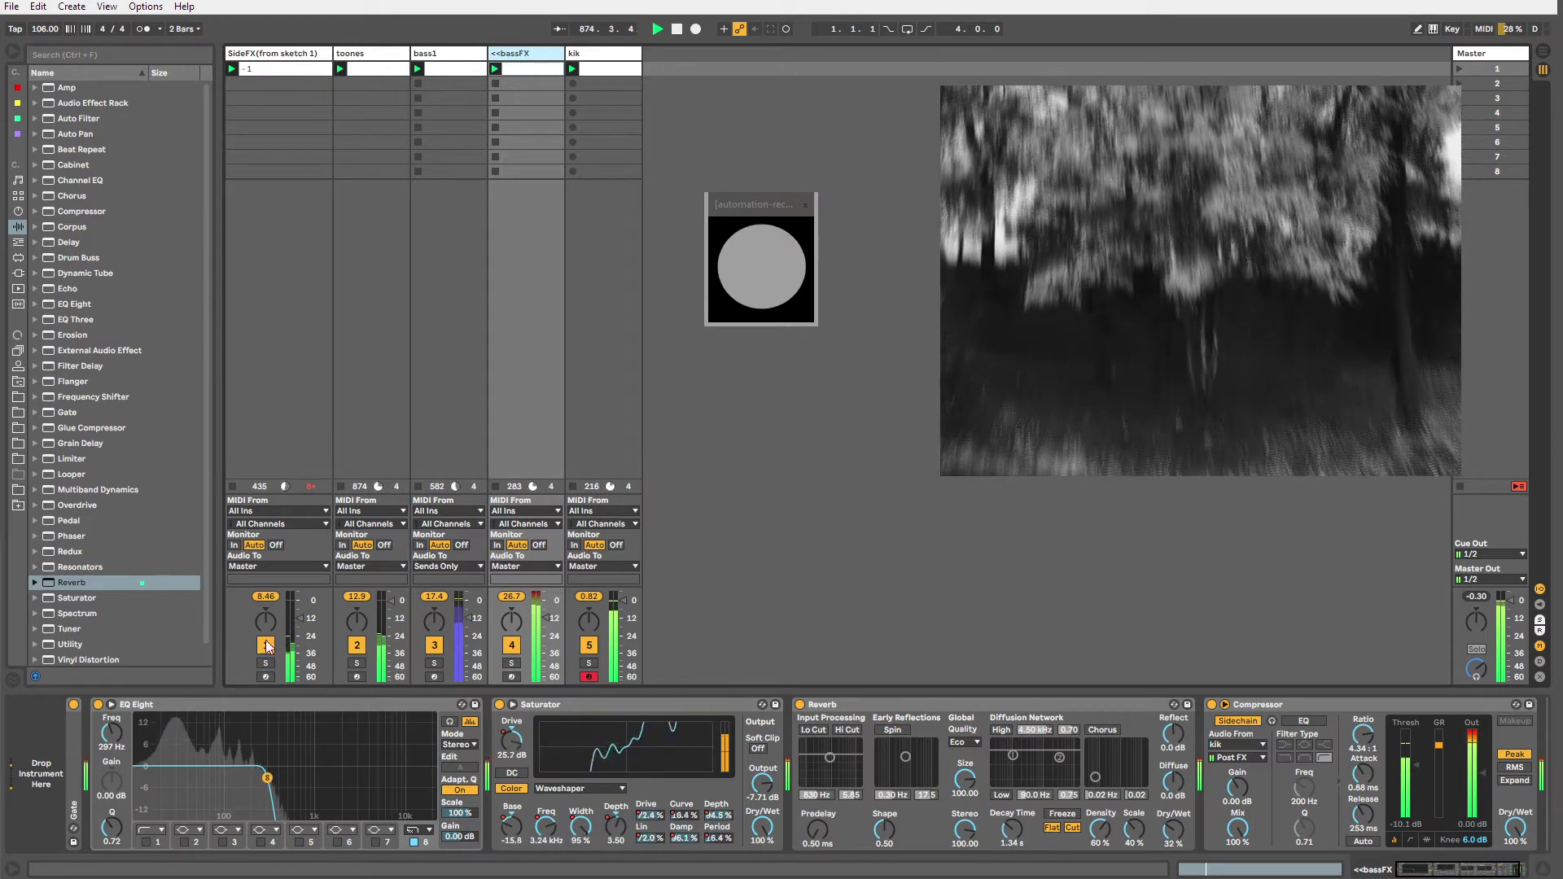
Enable automation recording and record sweeps of EQ Eight's band 8 frequency and Q on the <<bassFX track.
key("ctrl+shift+F9")
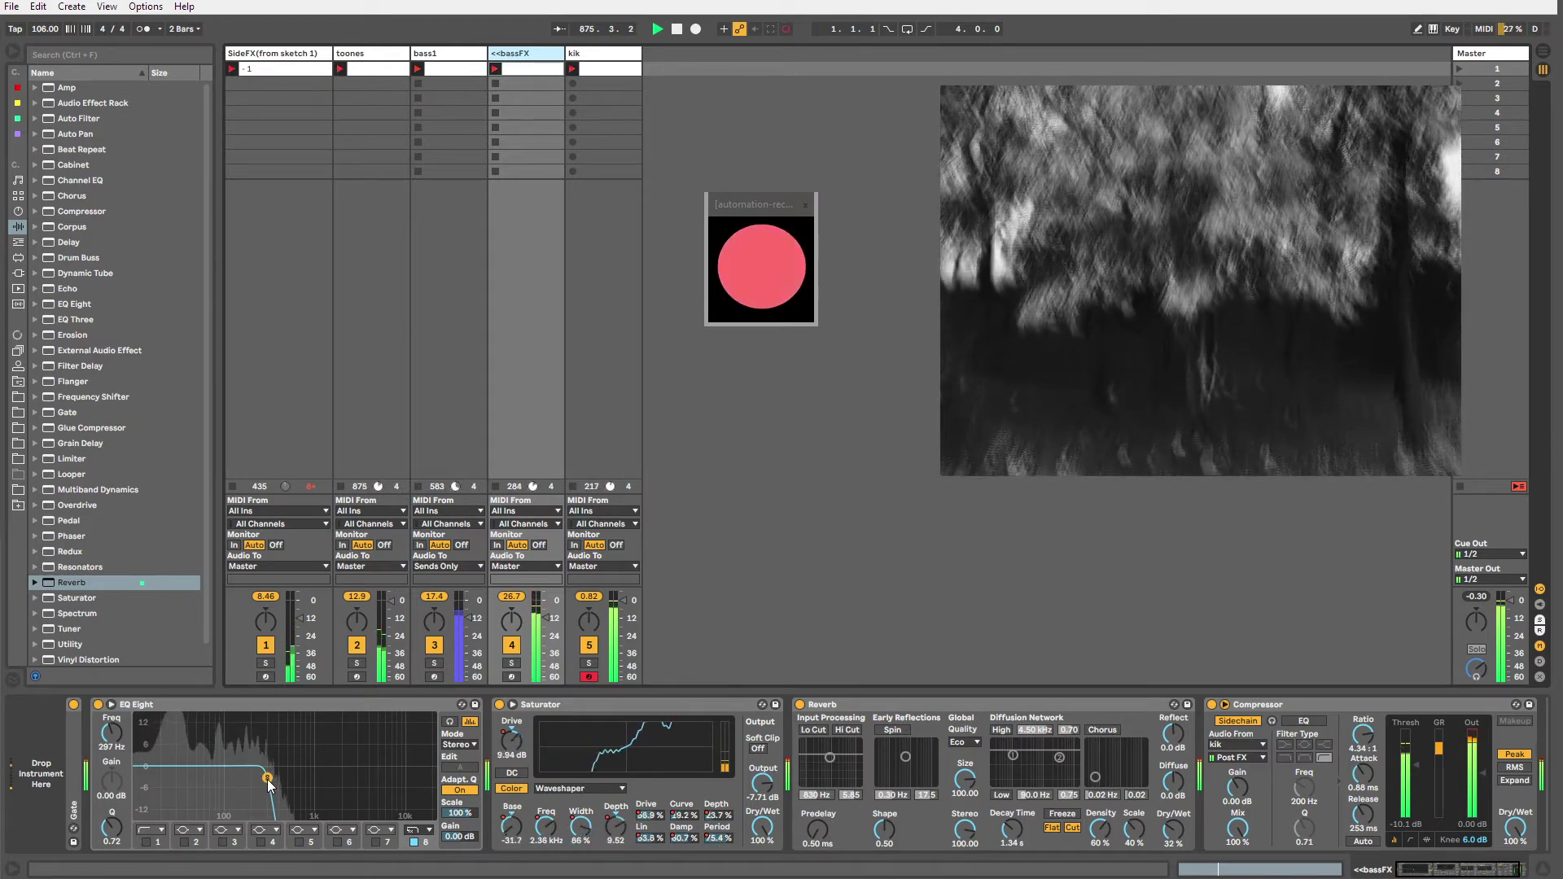
mouse_move(265, 777)
left_mouse_down()
mouse_move(328, 771)
mouse_move(303, 795)
mouse_move(223, 756)
mouse_move(254, 773)
mouse_move(330, 760)
mouse_move(248, 766)
mouse_move(325, 764)
mouse_move(262, 761)
mouse_move(281, 784)
mouse_move(334, 761)
mouse_move(369, 771)
mouse_move(260, 767)
left_mouse_up()
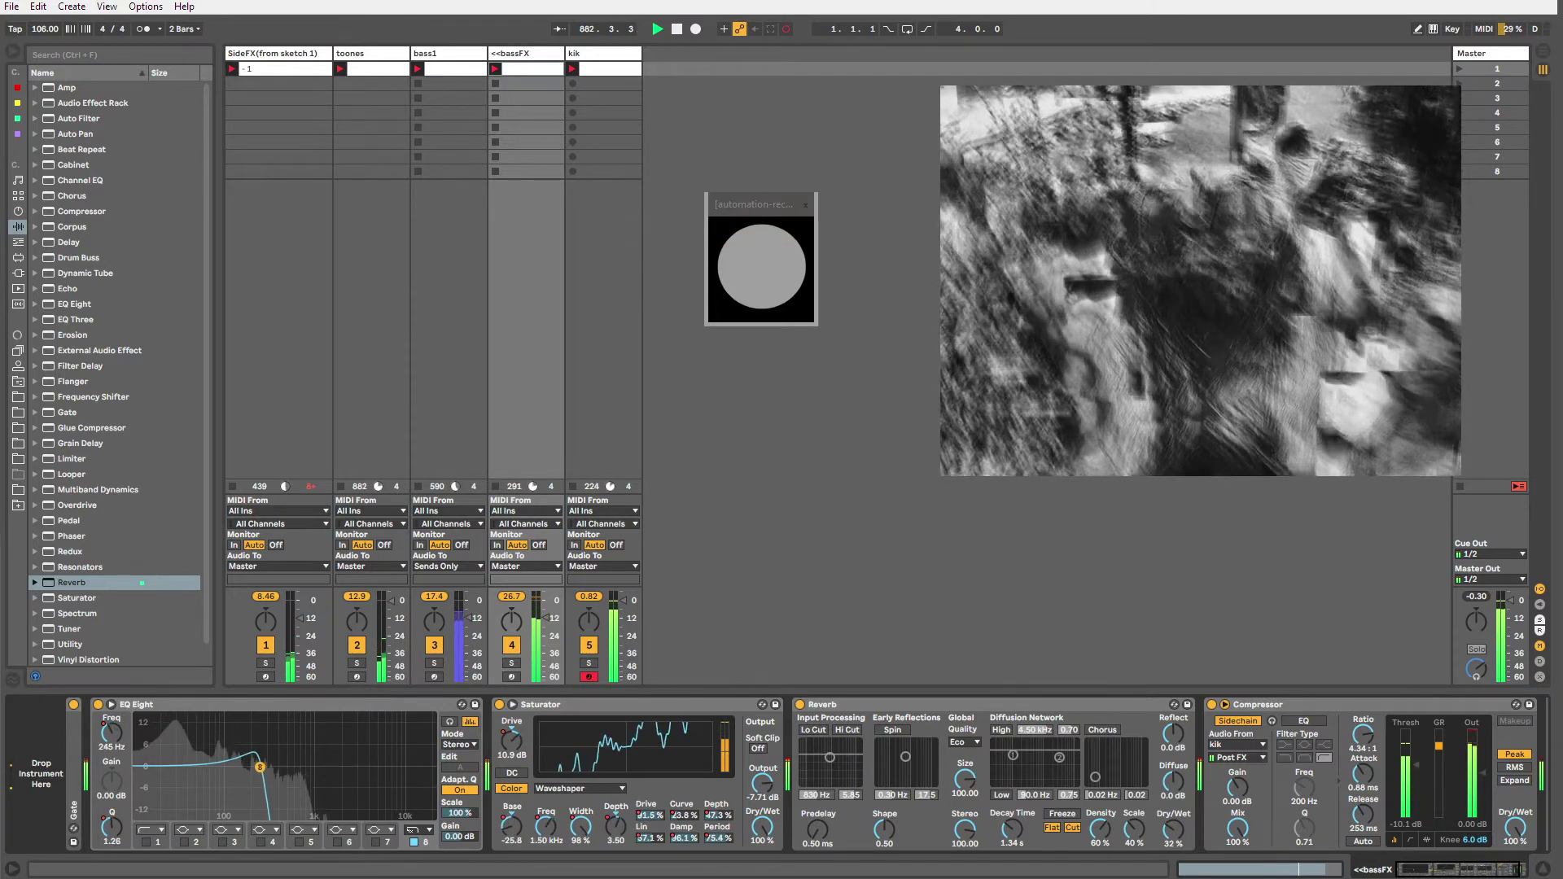
left_click_drag(335, 815, 303, 773)
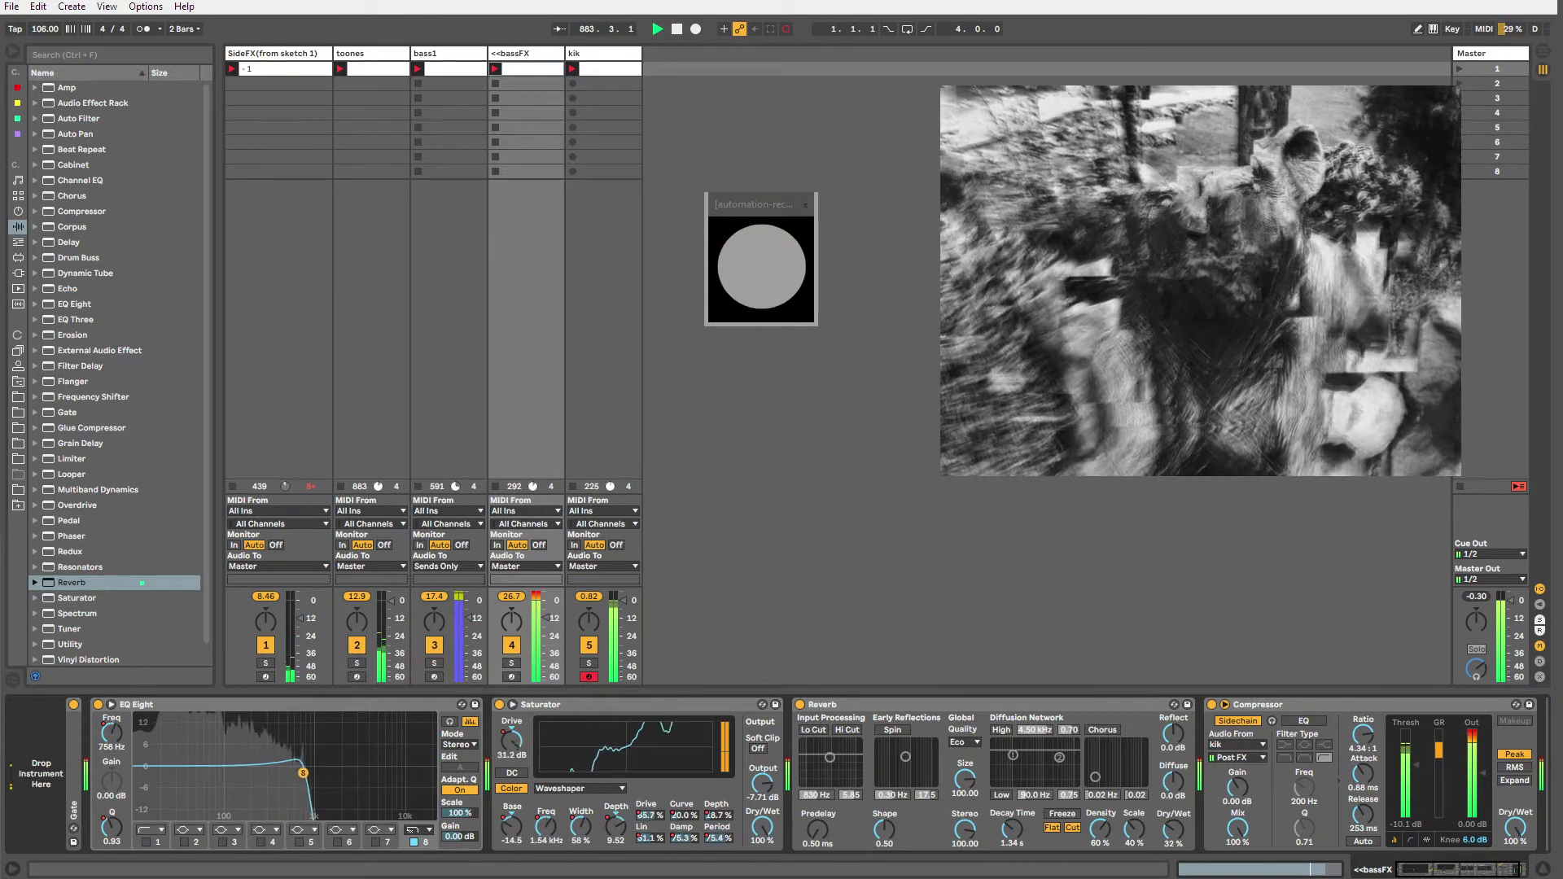
left_click_drag(387, 801, 228, 771)
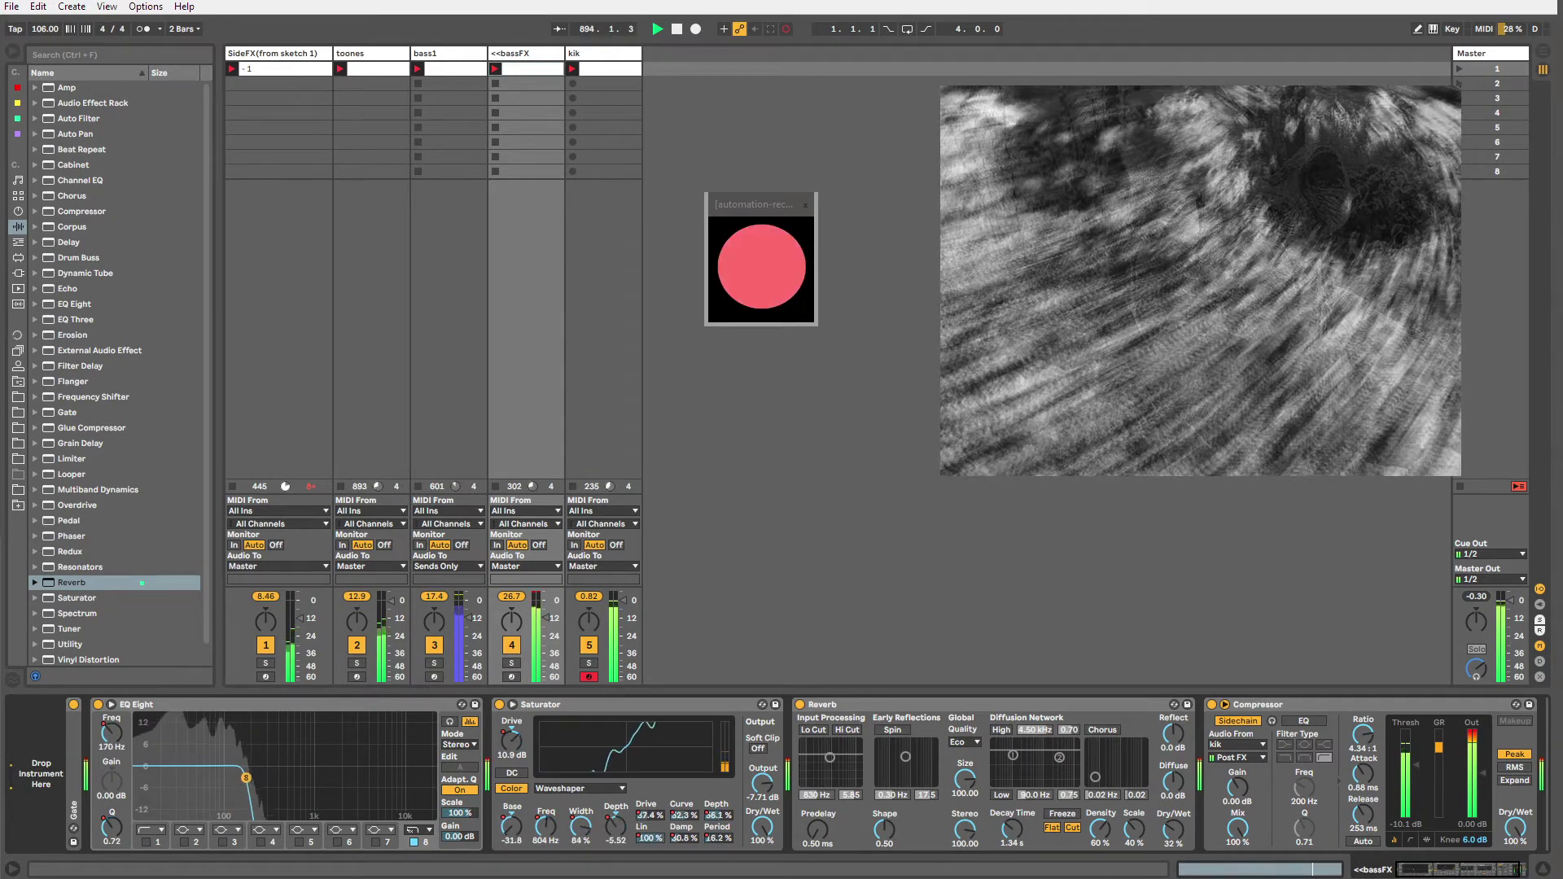
Simplify the recorded band 8 frequency envelope in the <<bassFX clip.
right_click(104, 737)
left_click(105, 739)
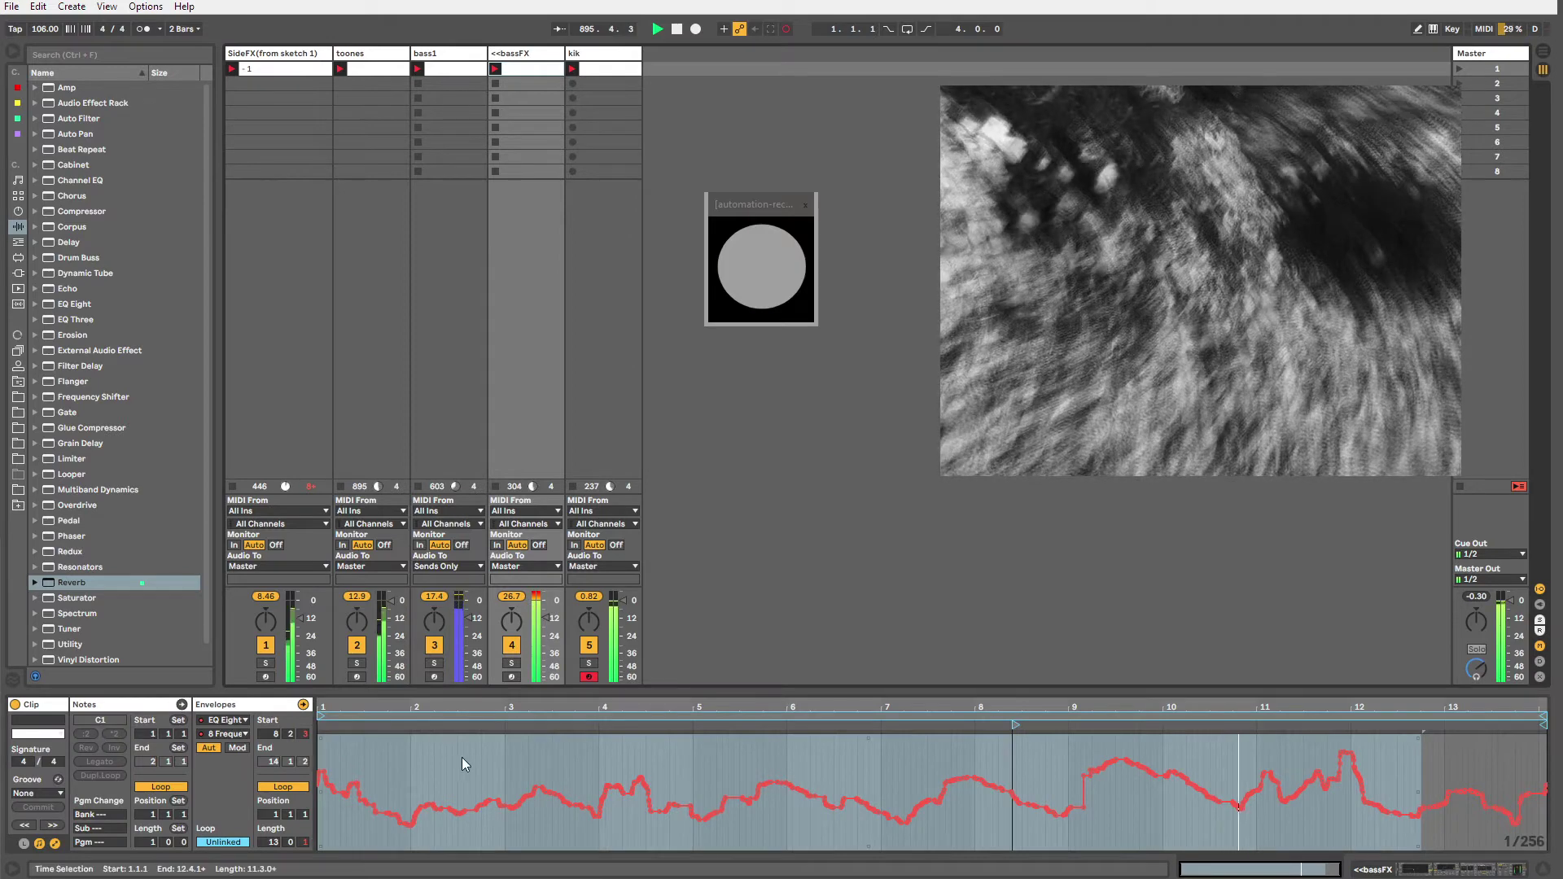
left_click(1075, 803)
left_click(1037, 763)
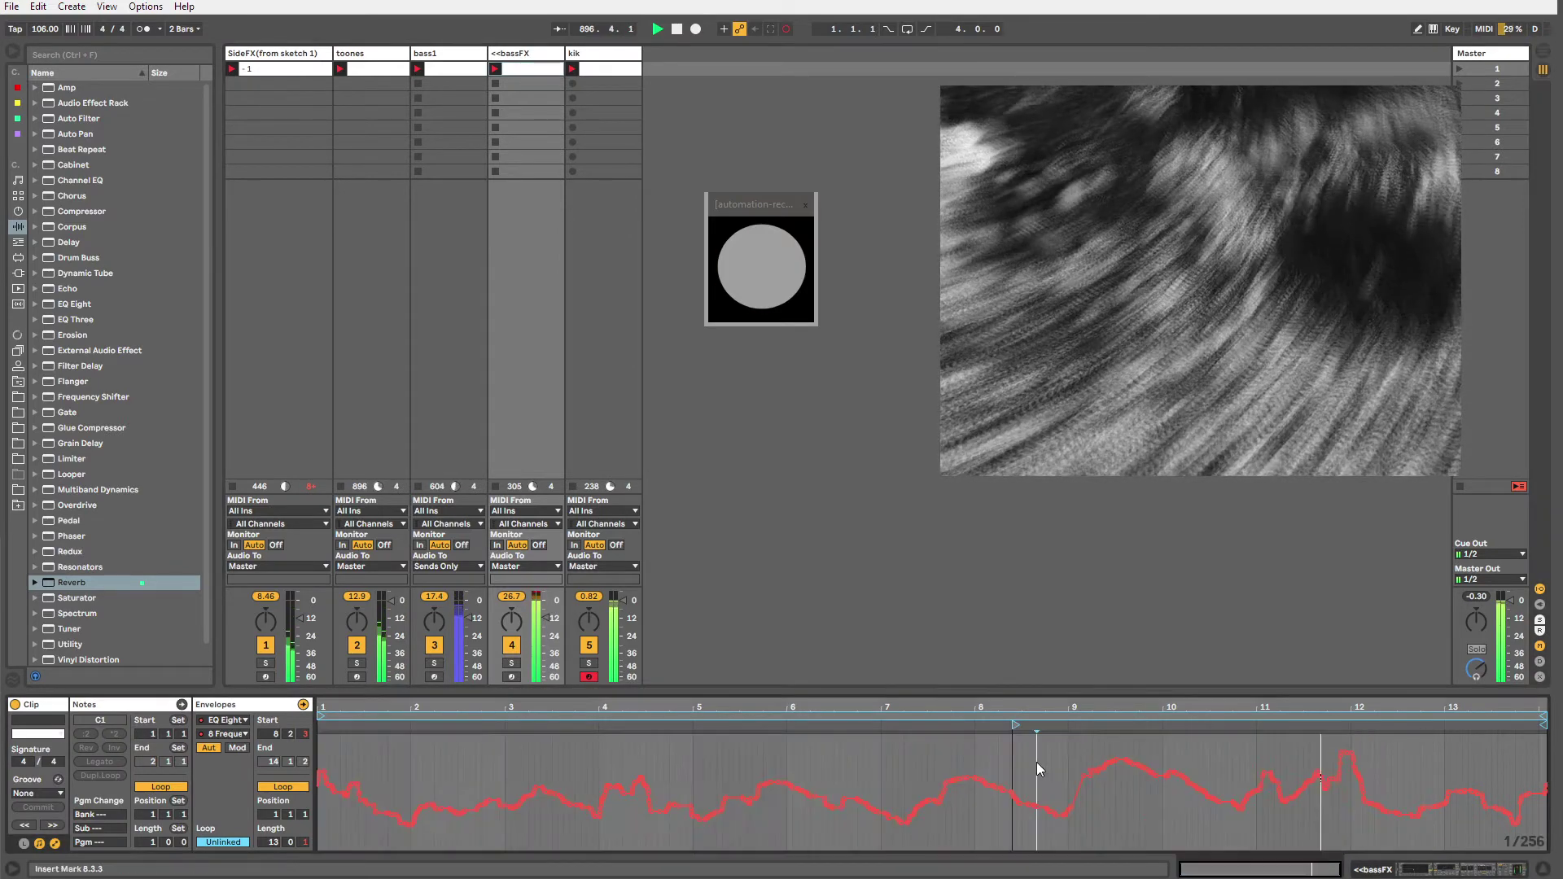
right_click(1037, 764)
key("s")
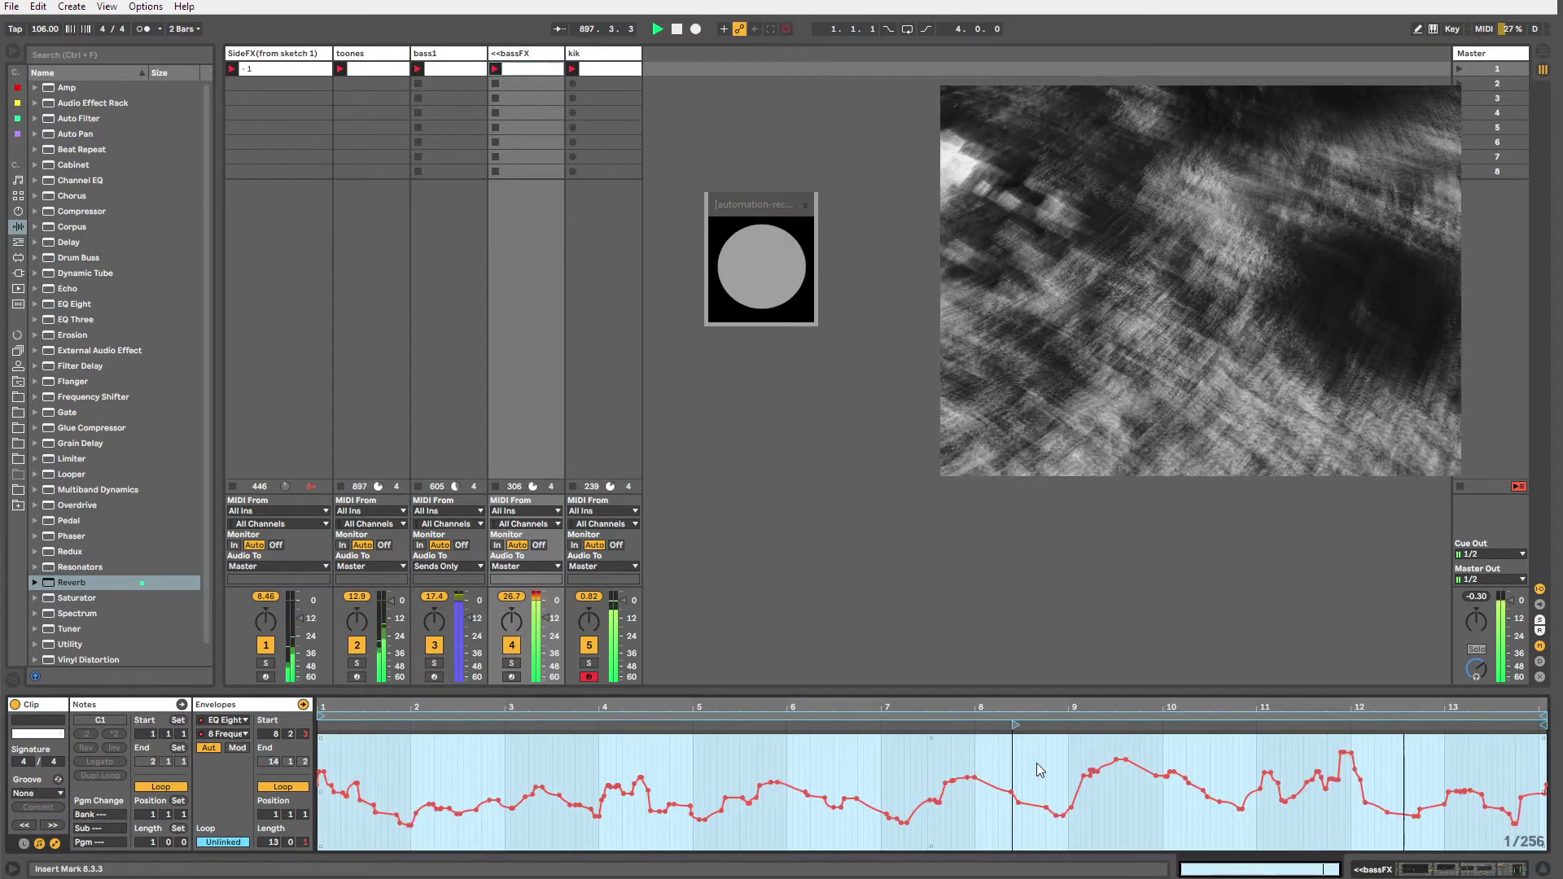
key("shift+Tab")
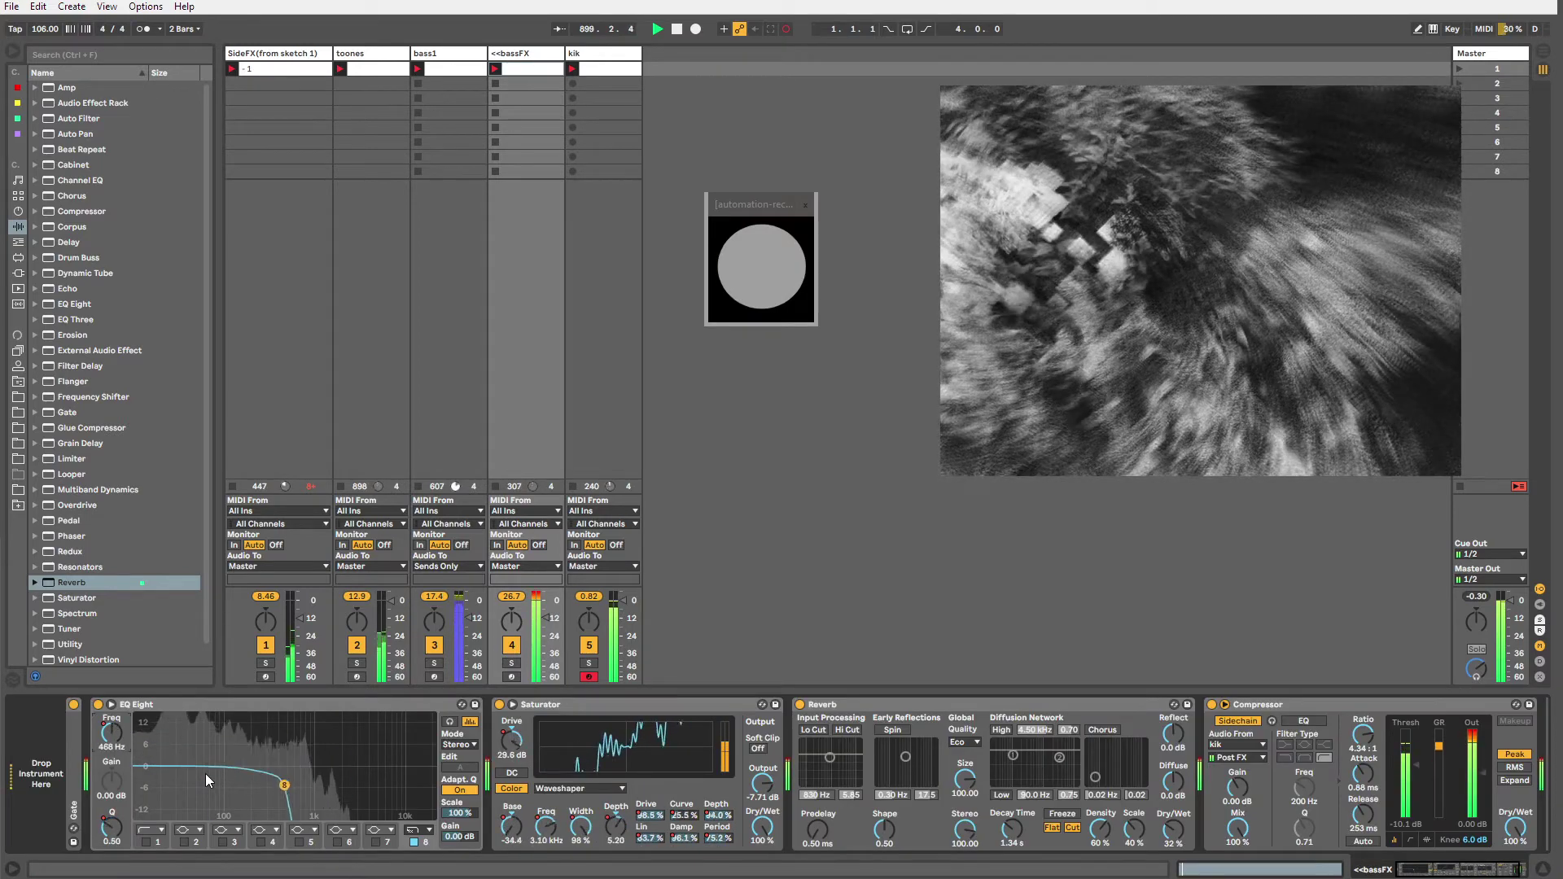
Simplify the recorded band 8 resonance envelope in the <<bassFX clip and return to the device chain.
right_click(116, 831)
left_click(162, 837)
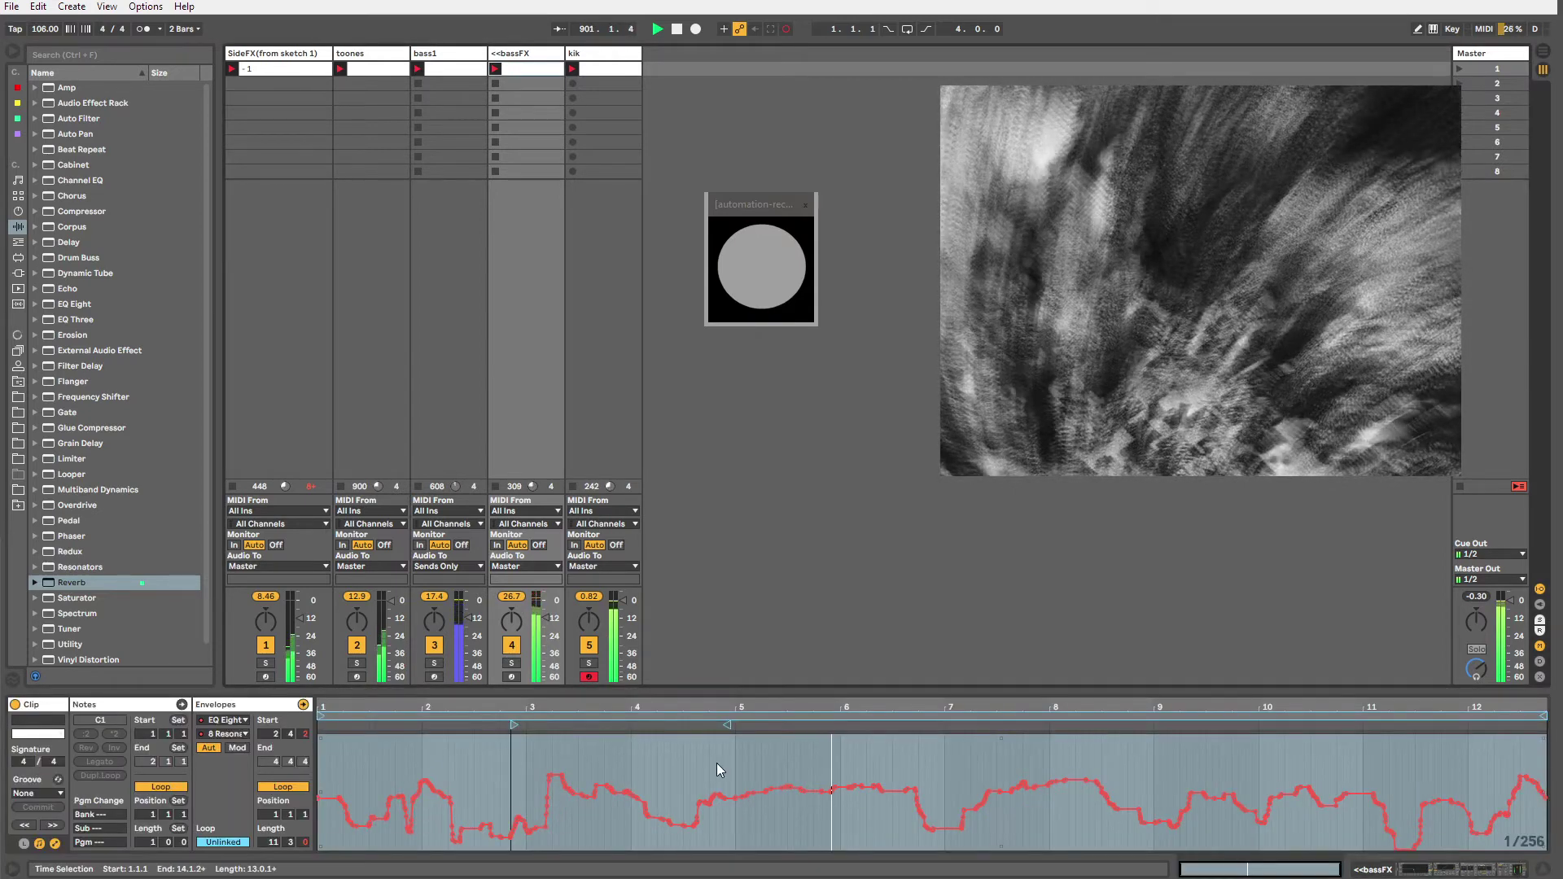
left_click(891, 760)
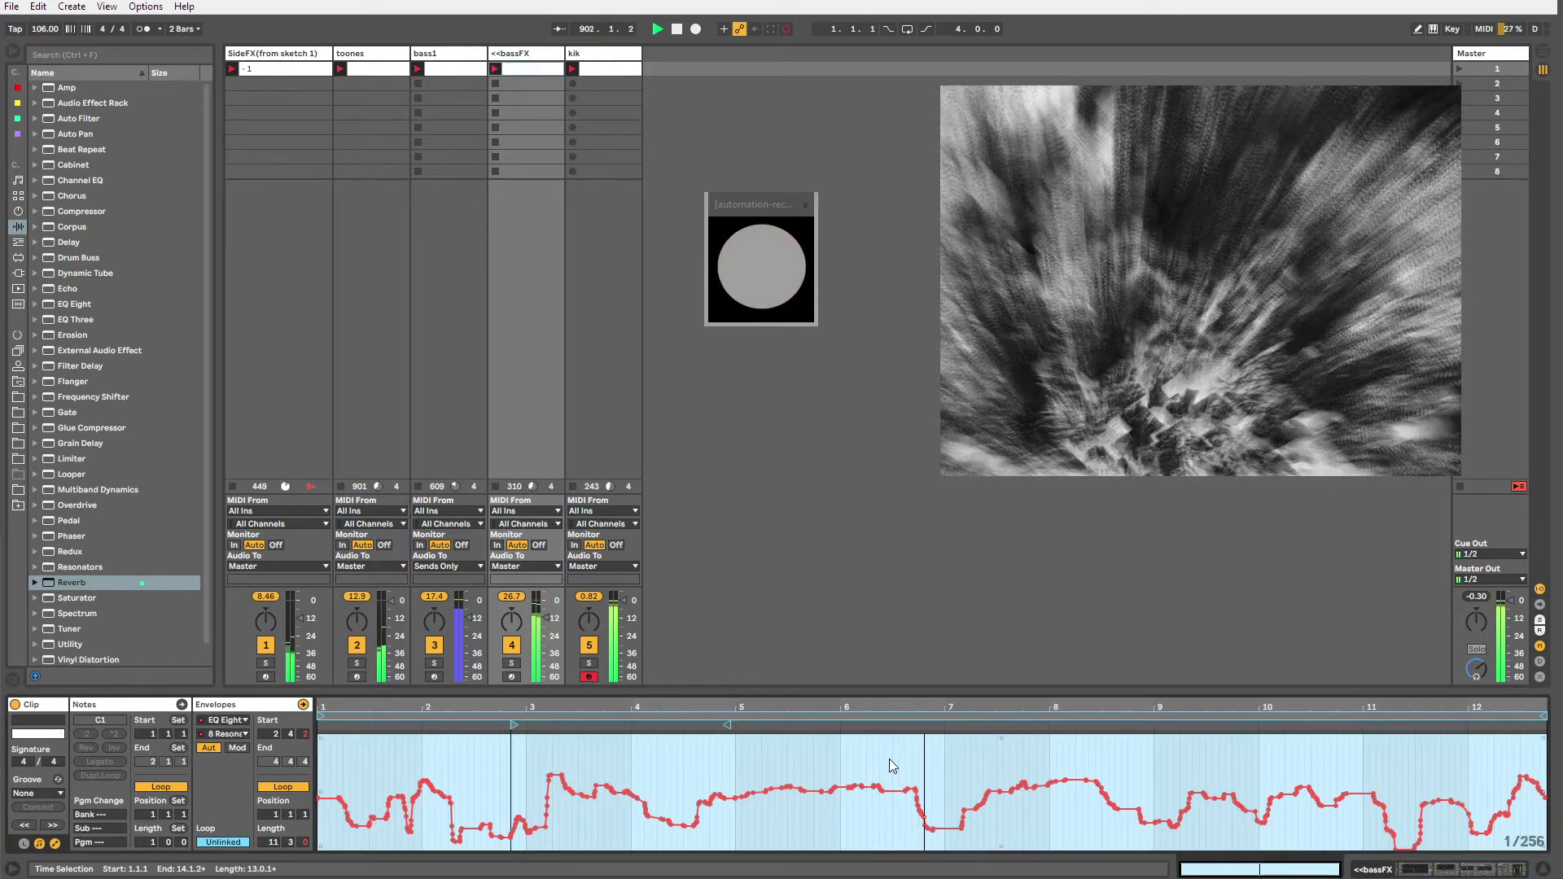
right_click(889, 759)
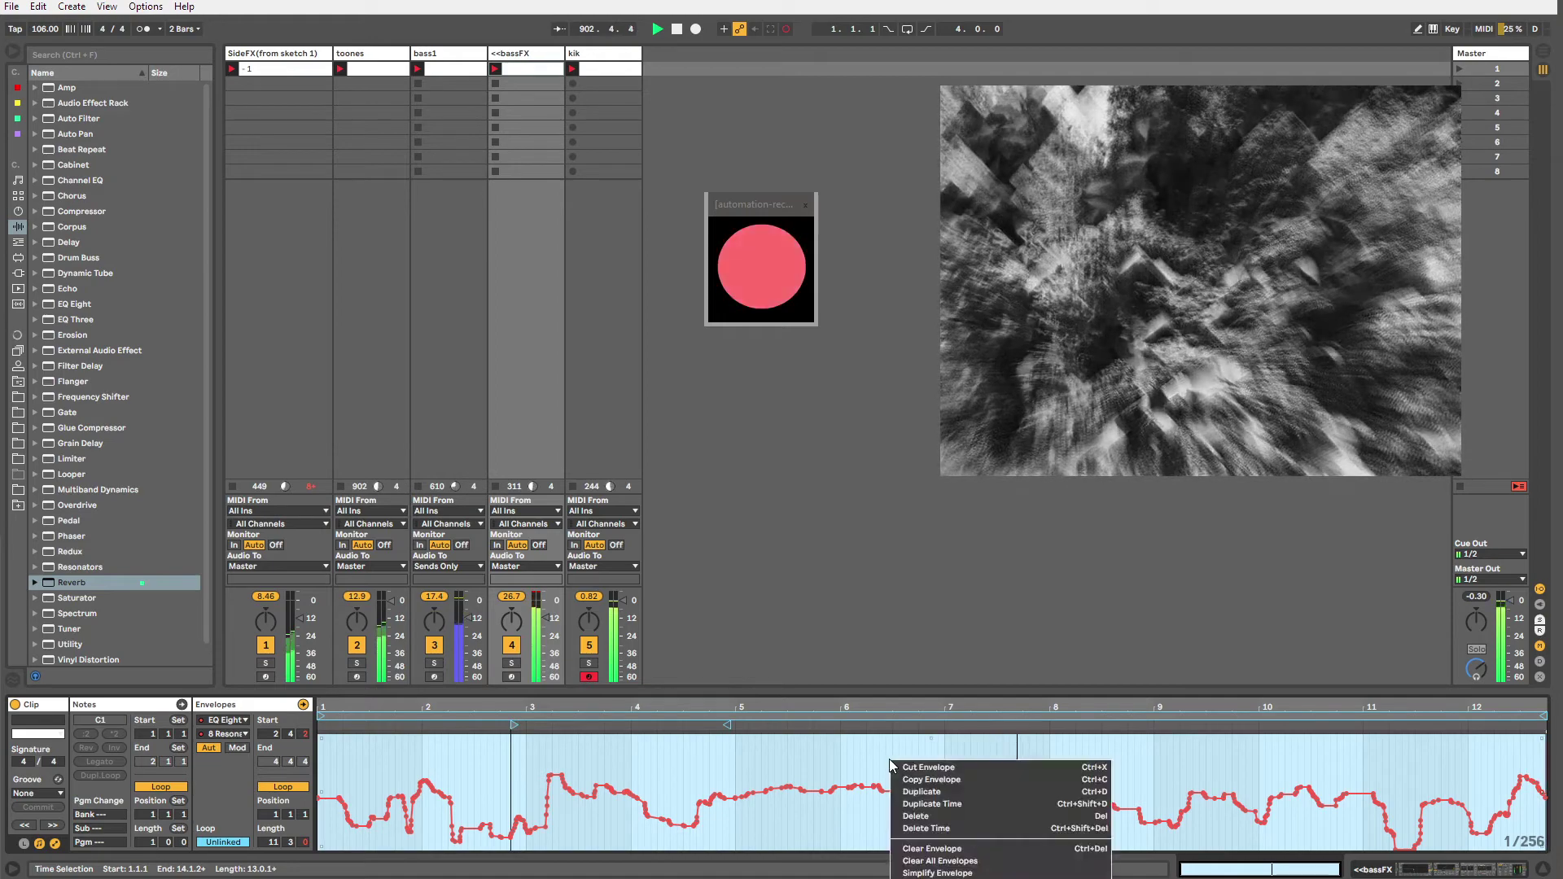
key("s")
key("shift+Tab")
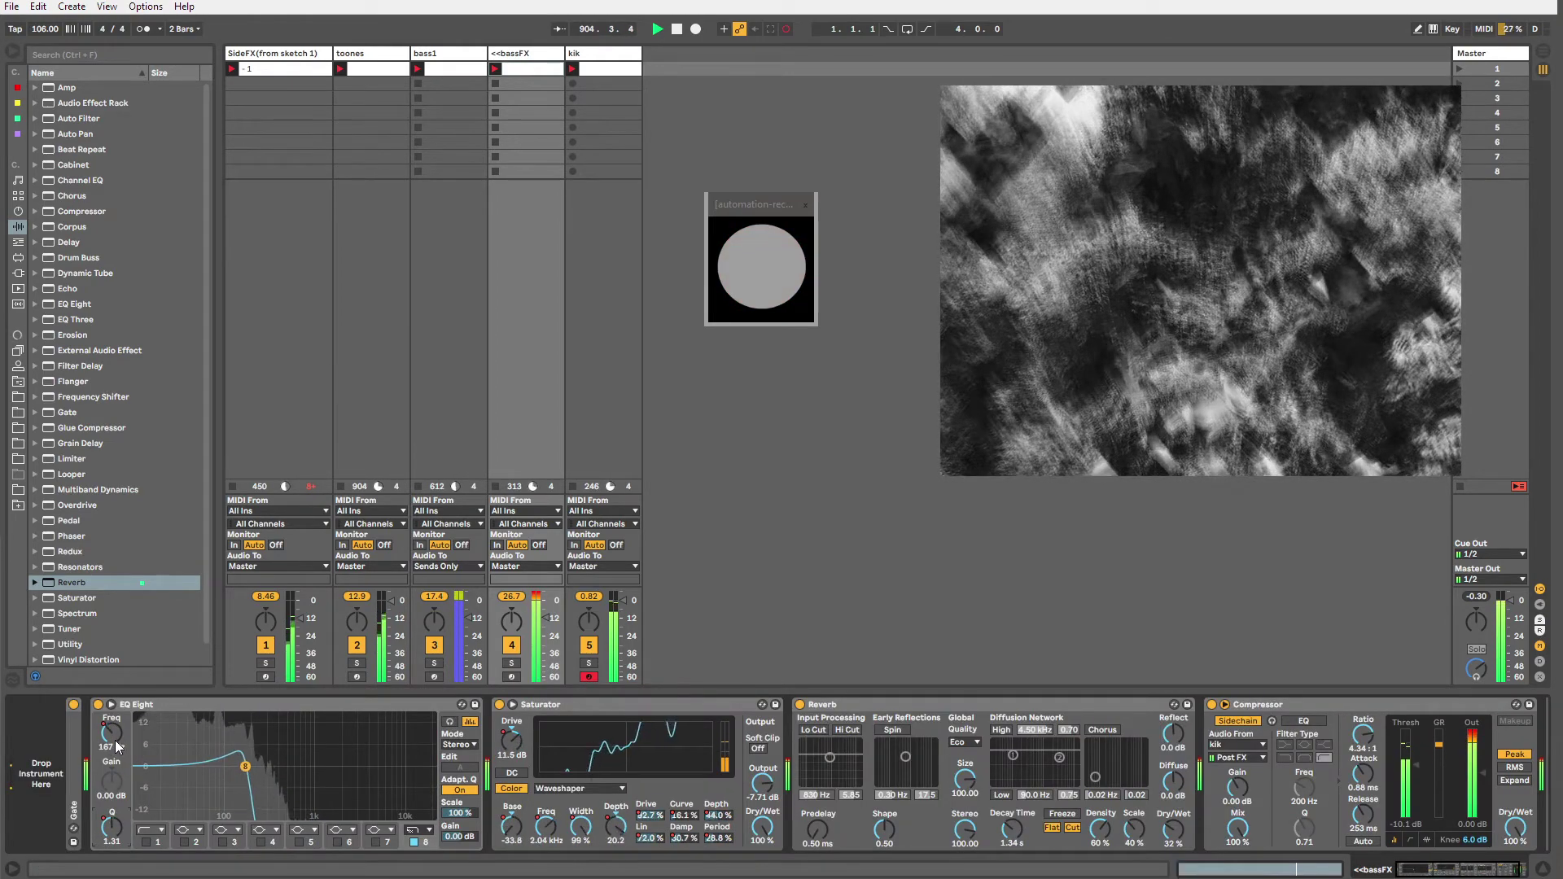
Sweep the EQ Eight filter point on the <<bassFX track, and unlink the Saturator Dry/Wet envelope from its clip's loop.
left_click_drag(255, 756, 273, 787)
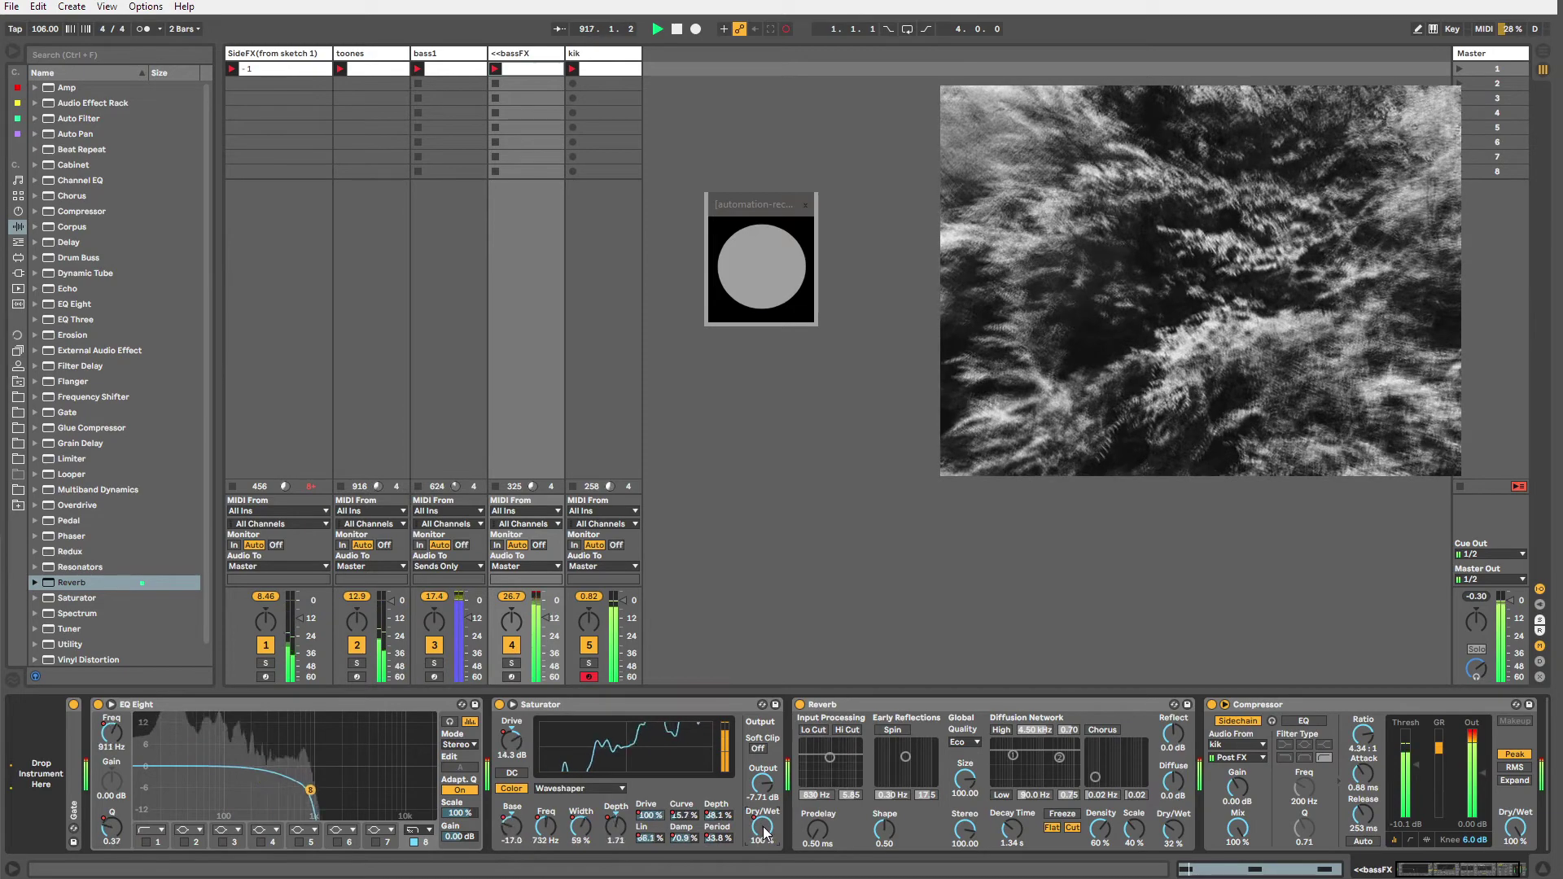
key("shift+Tab")
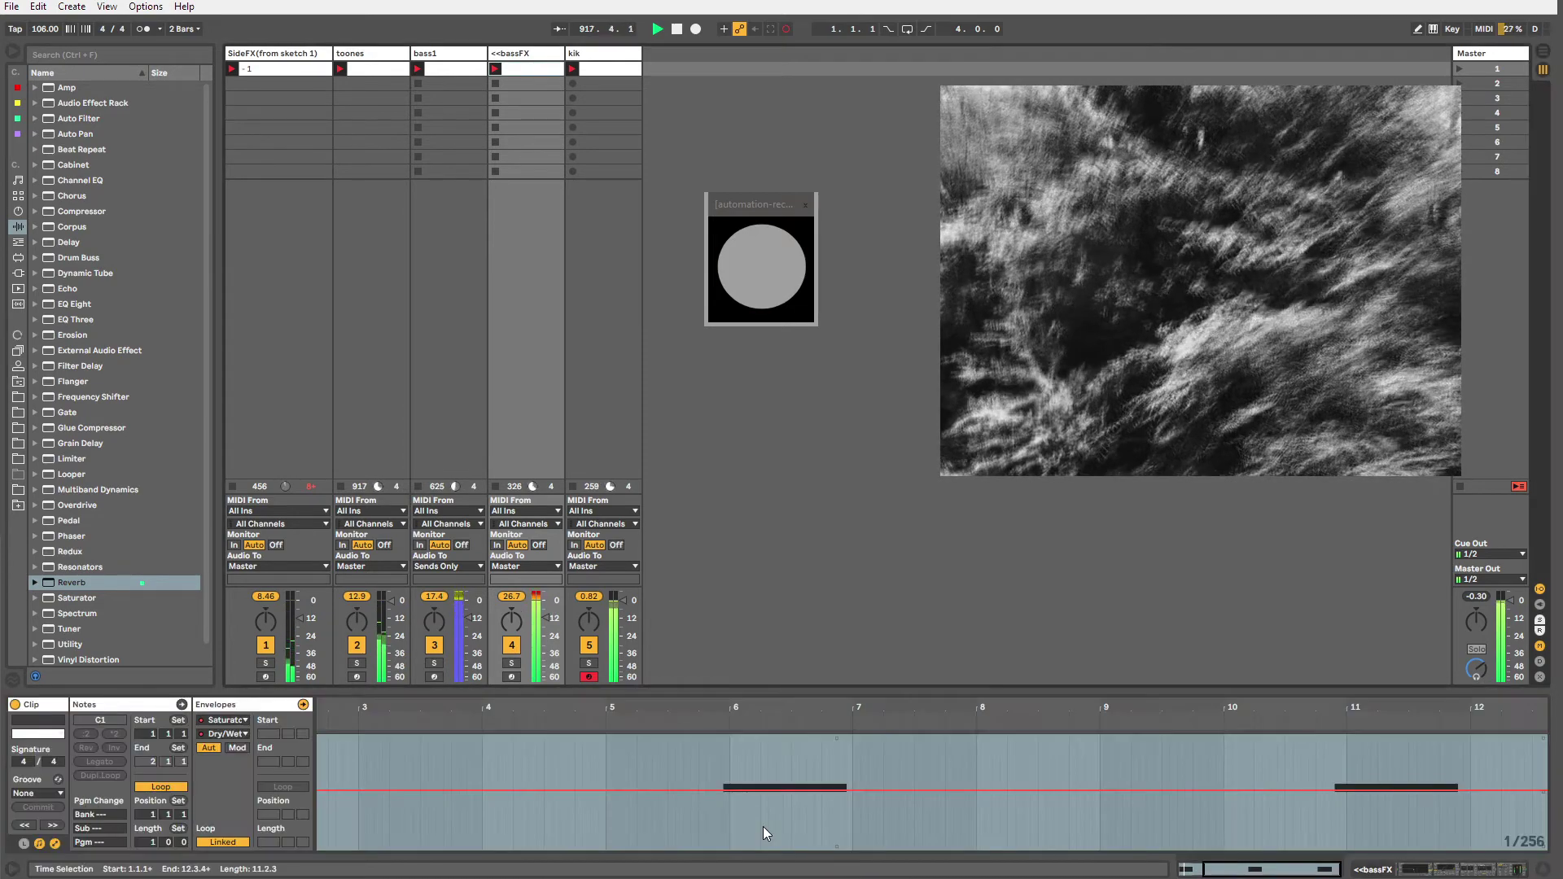
left_click(750, 737)
left_click_drag(751, 710, 860, 708)
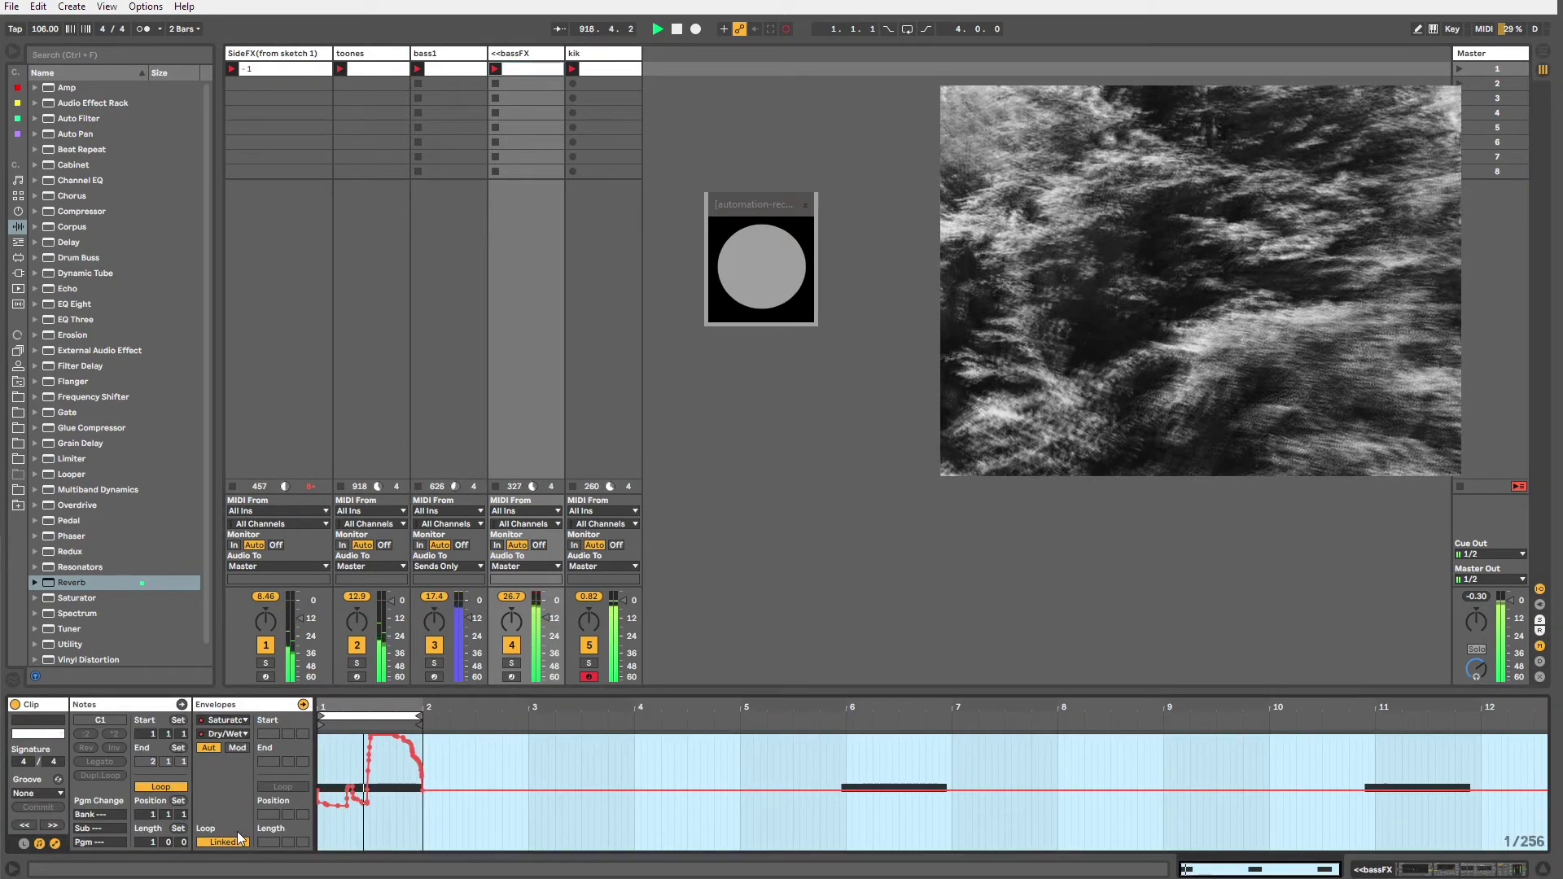
left_click(214, 839)
left_click(593, 769)
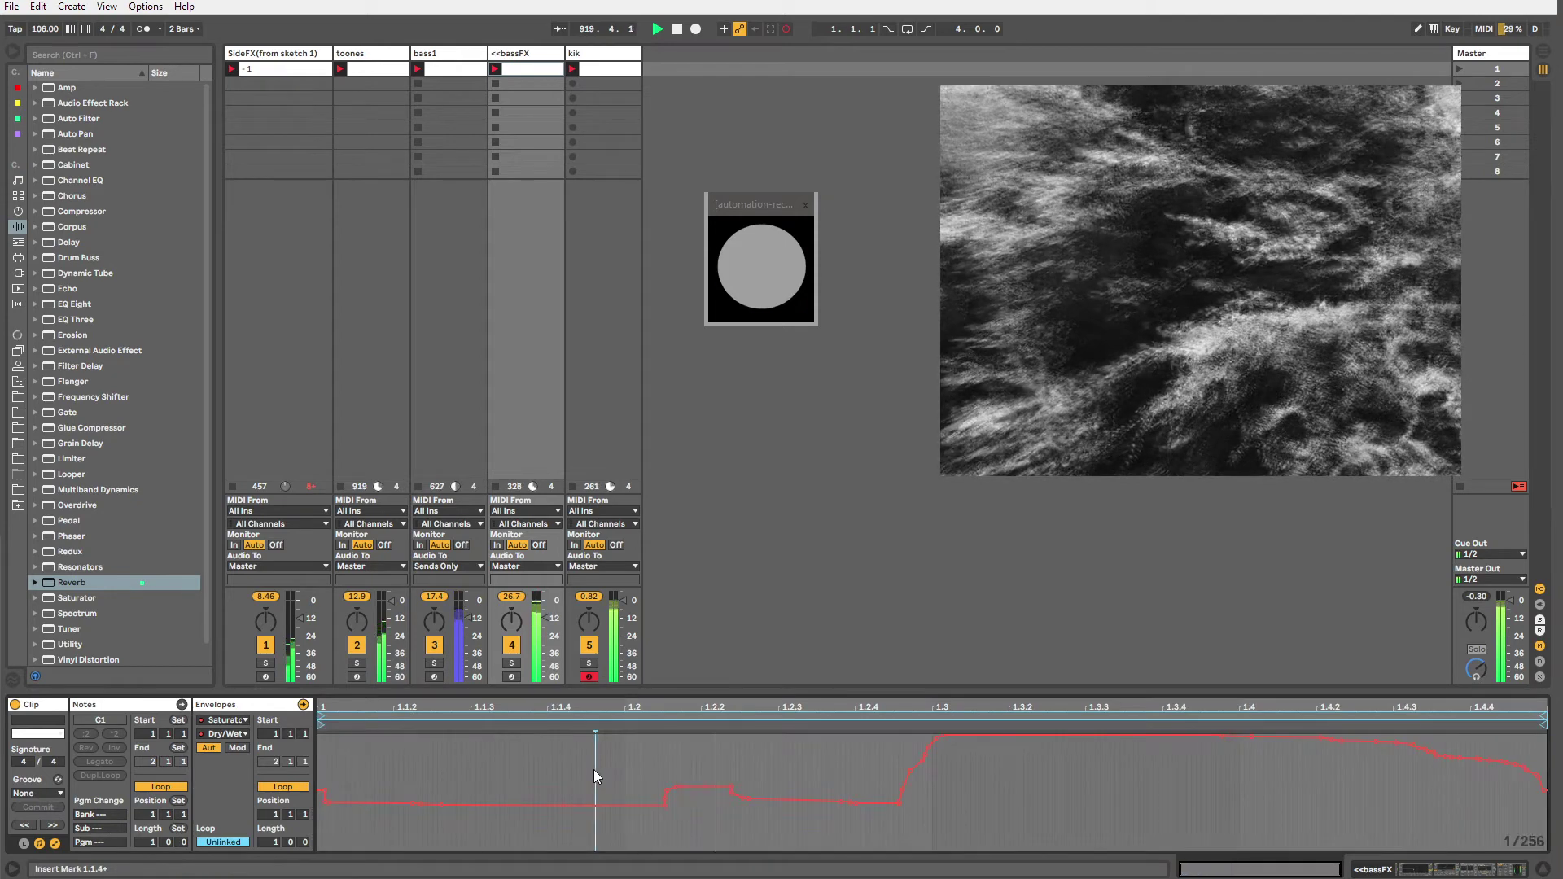
Extend the unlinked envelope's loop to a length of 1.0.1 and dip the Saturator Dry/Wet curve just after beat 2.
key("ctrl+a")
left_click_drag(1543, 716, 1488, 715)
key("b")
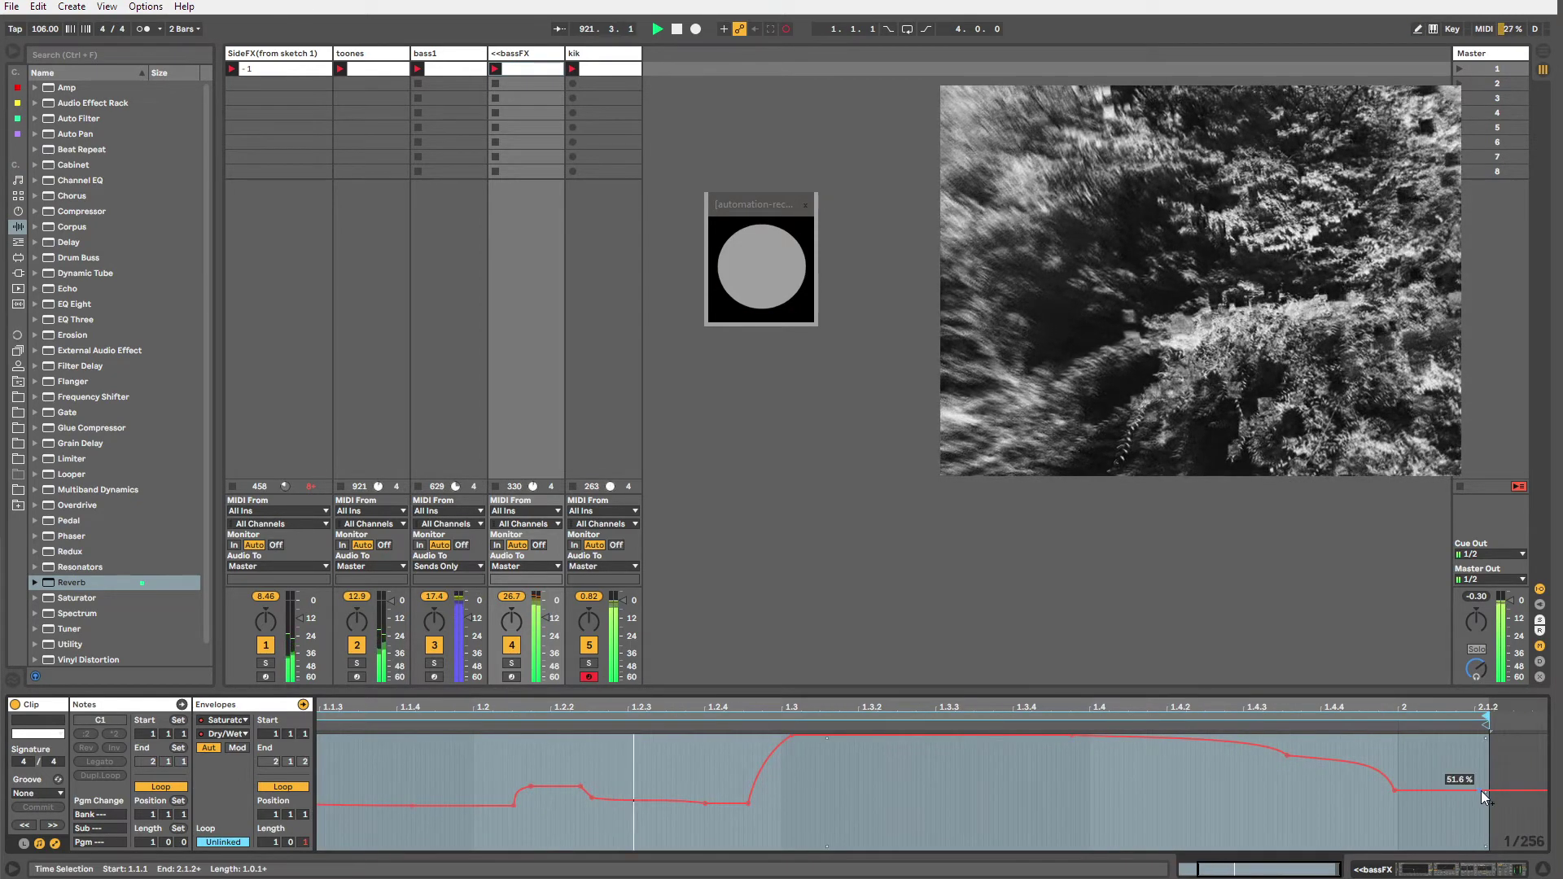
left_click(1479, 790)
left_click_drag(1443, 790, 1441, 804)
left_click(1432, 781)
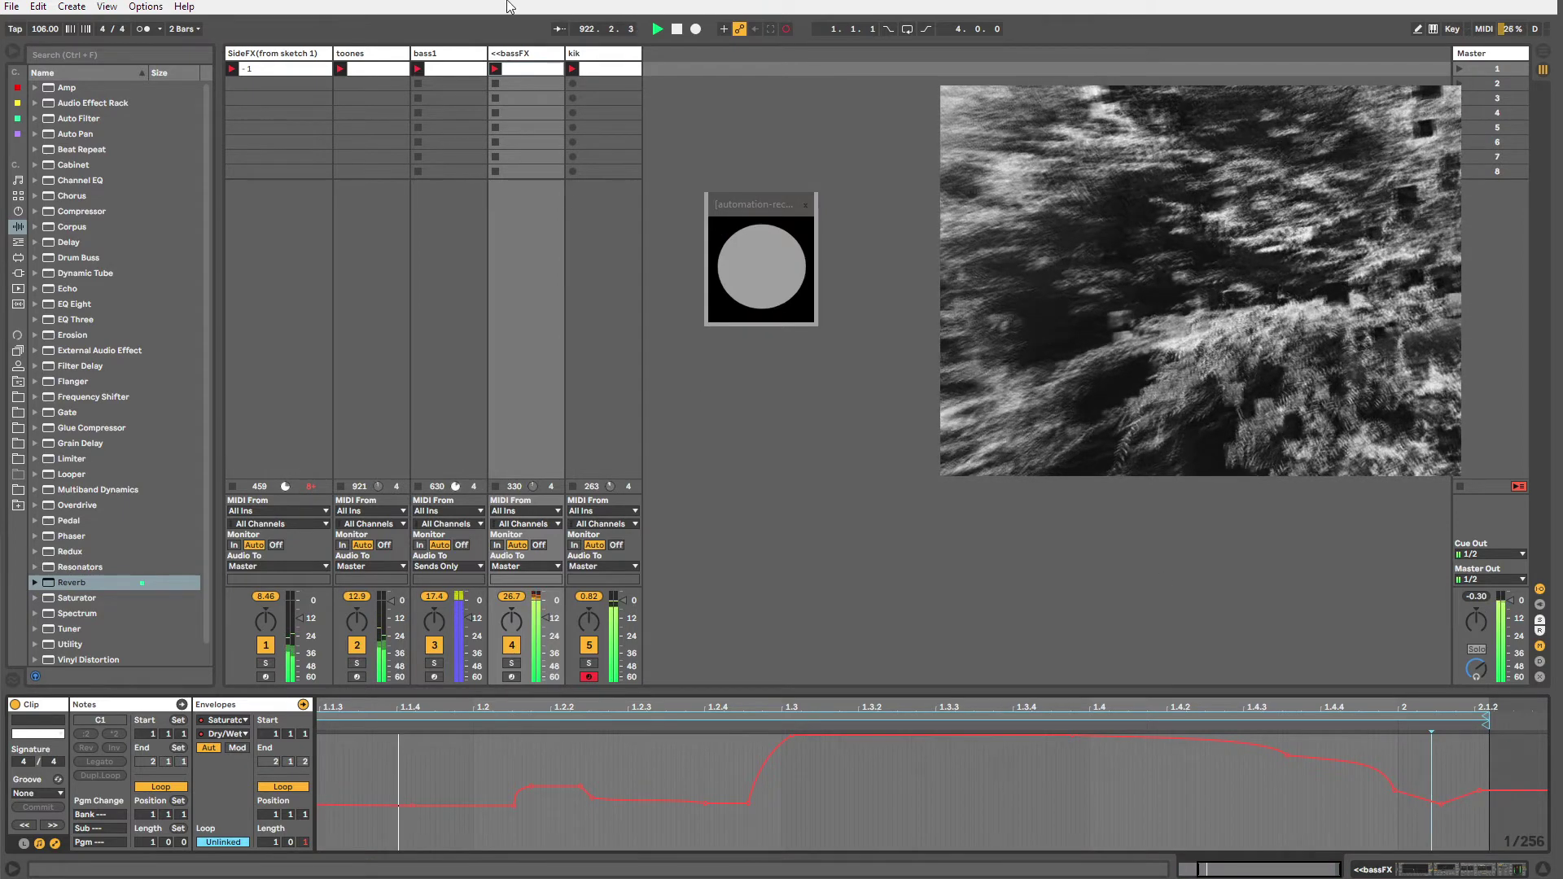
Delete the automation of the Reverb's Dry/Wet on the kik track.
left_click(594, 54)
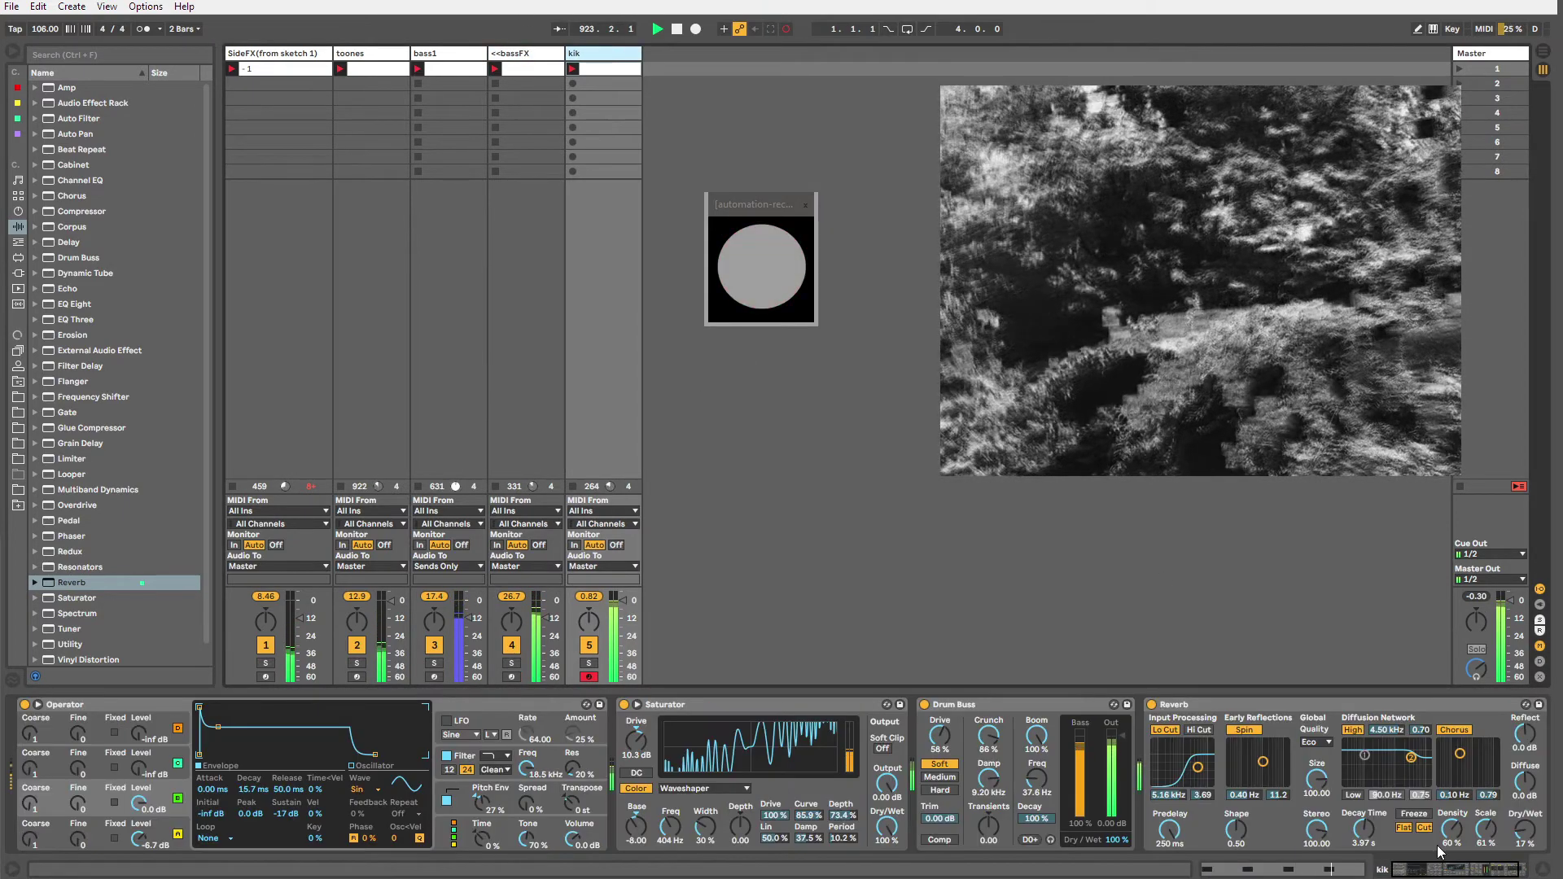
left_click_drag(1498, 868, 1528, 870)
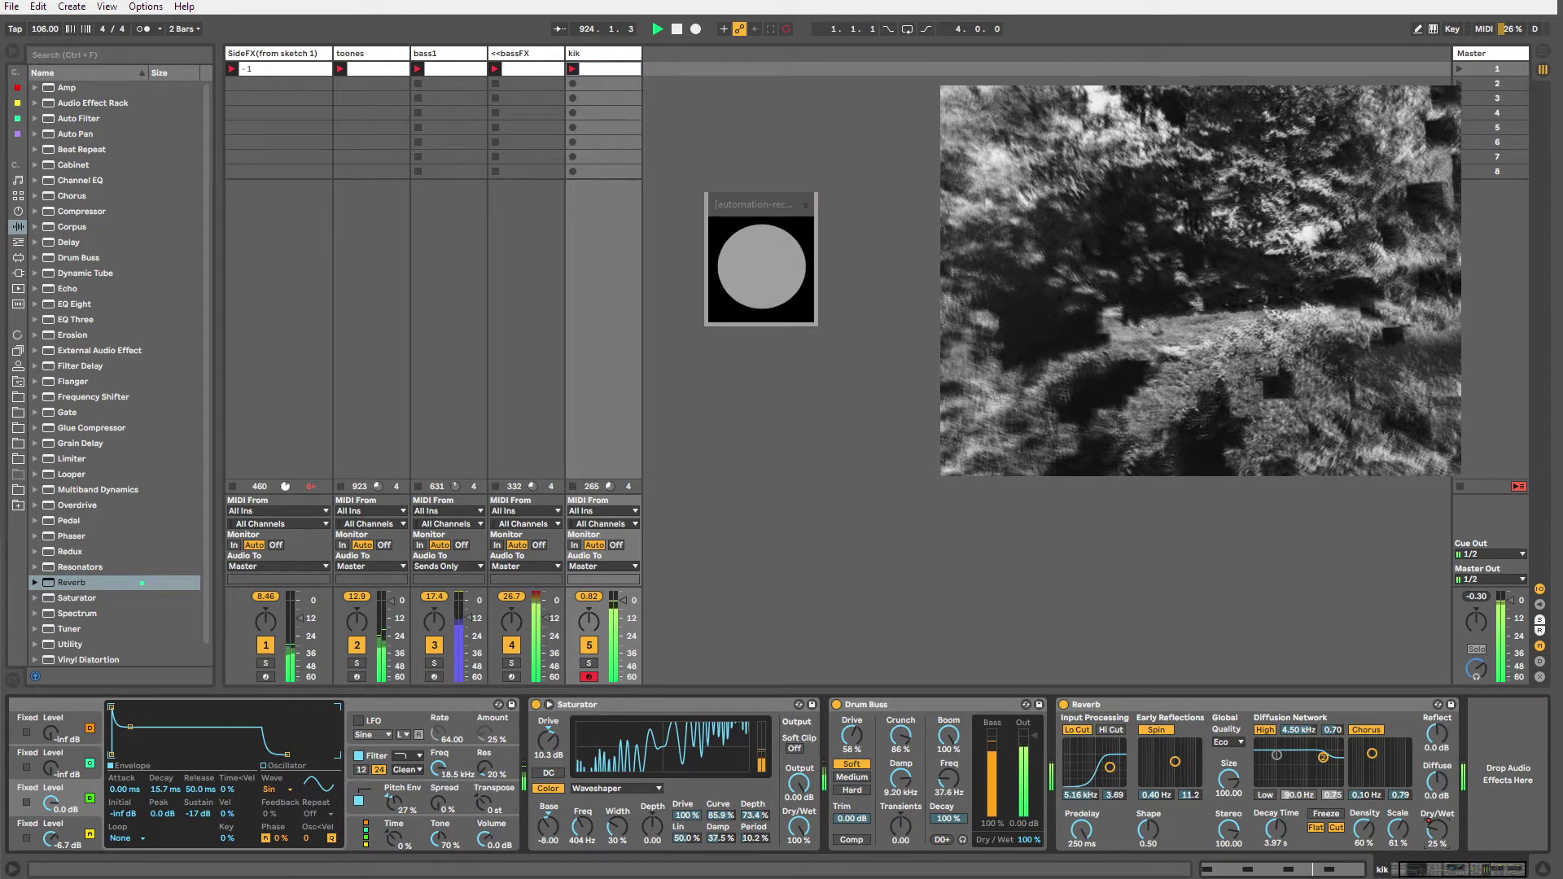
right_click(1430, 832)
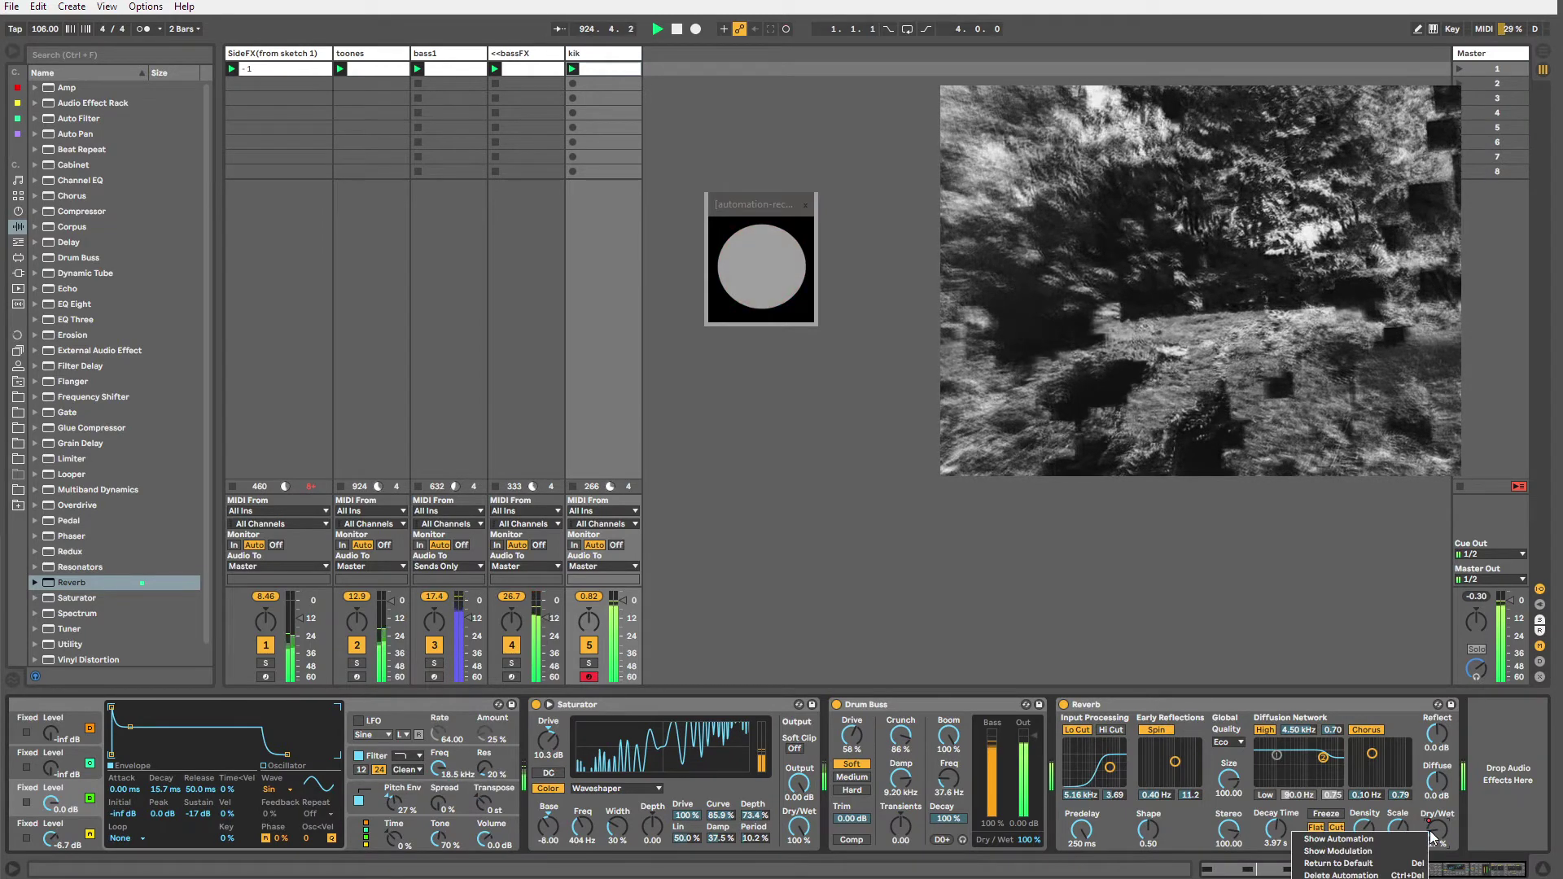
left_click(1401, 874)
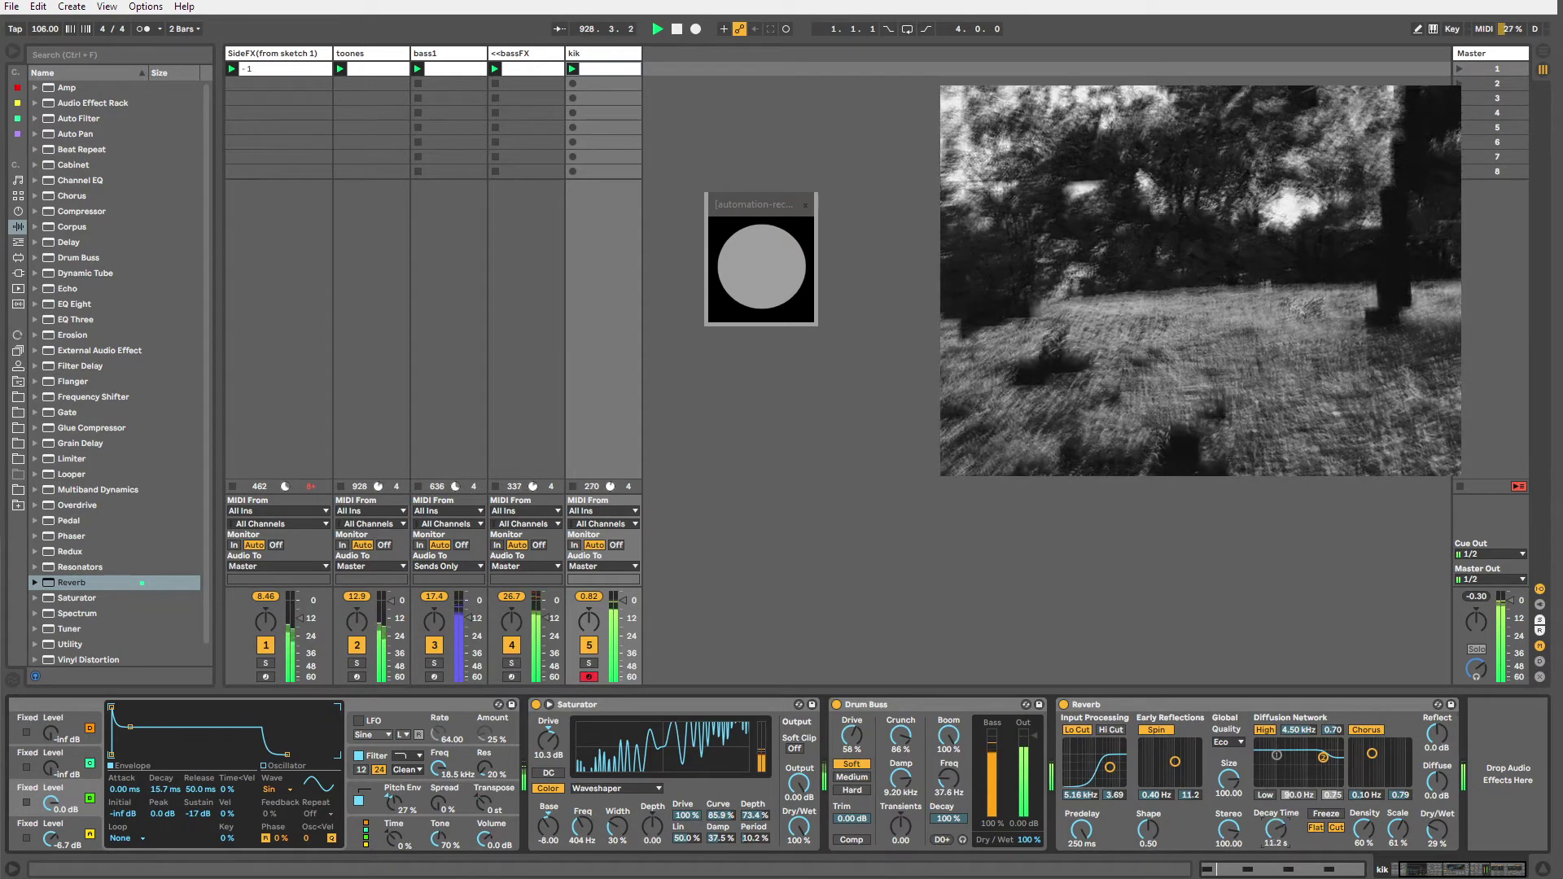
Insert a new MIDI track after kik and load the !!-SLEEEEEP.adg audio effect rack onto it.
left_click(367, 52)
left_click(586, 56)
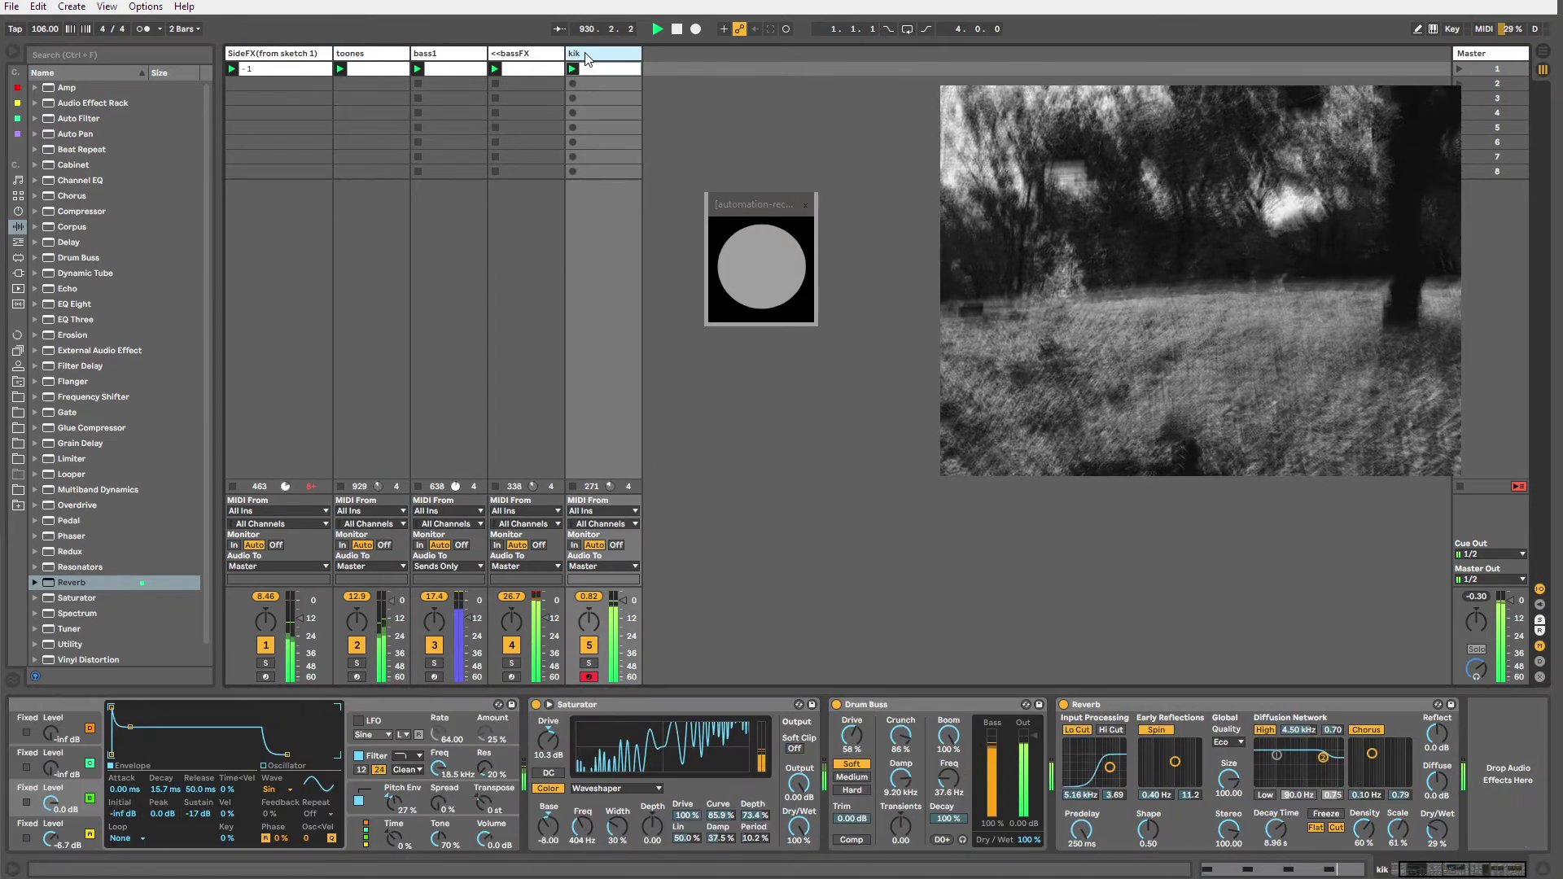
key("ctrl+shift+t")
left_click(37, 103)
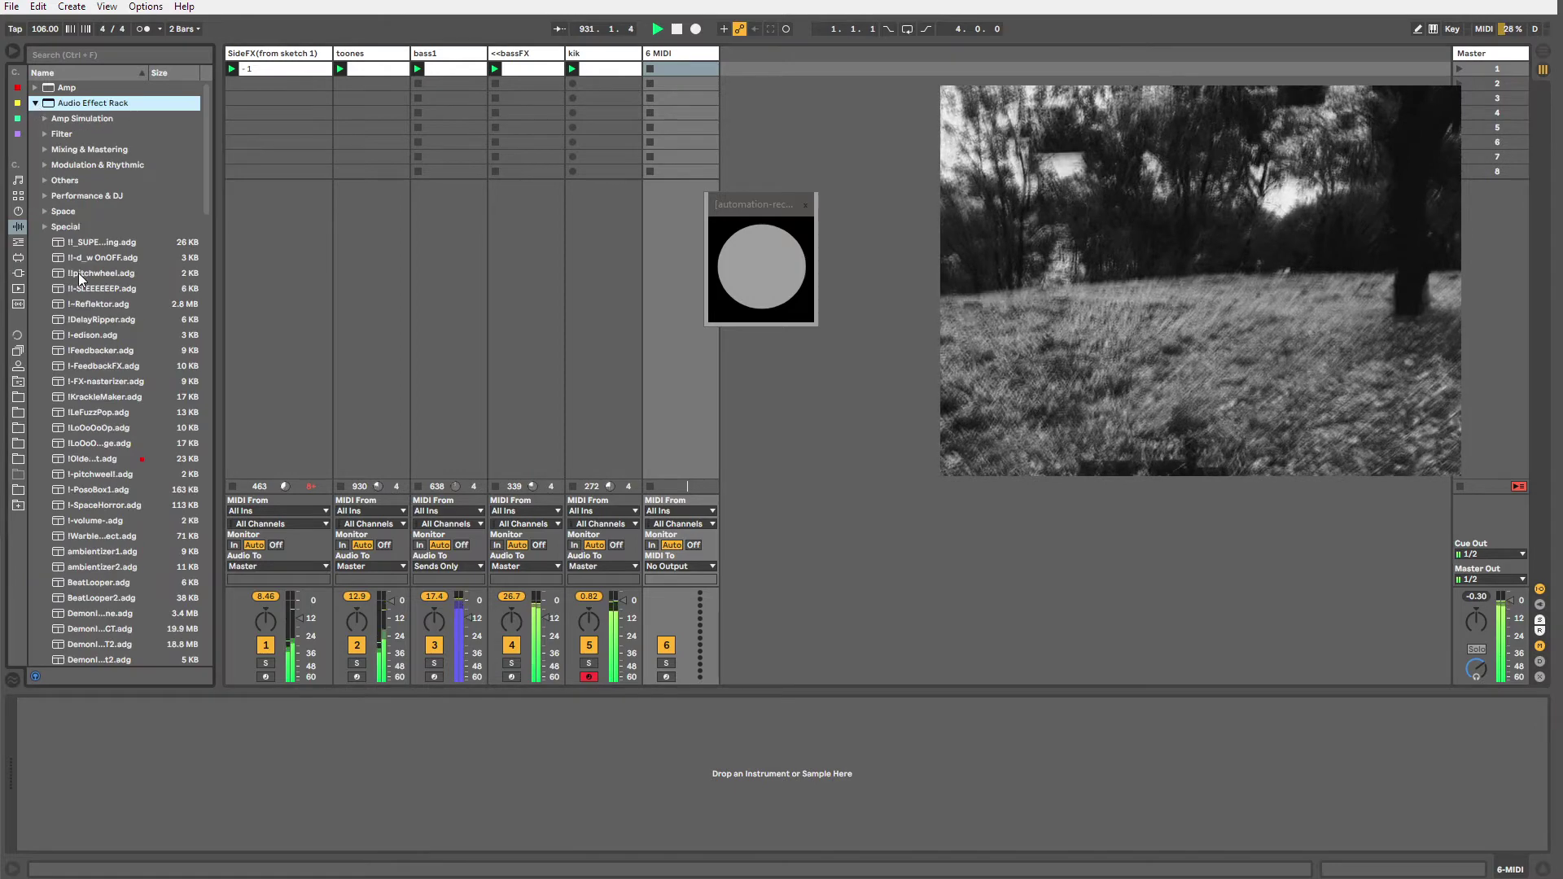
left_click_drag(83, 288, 386, 235)
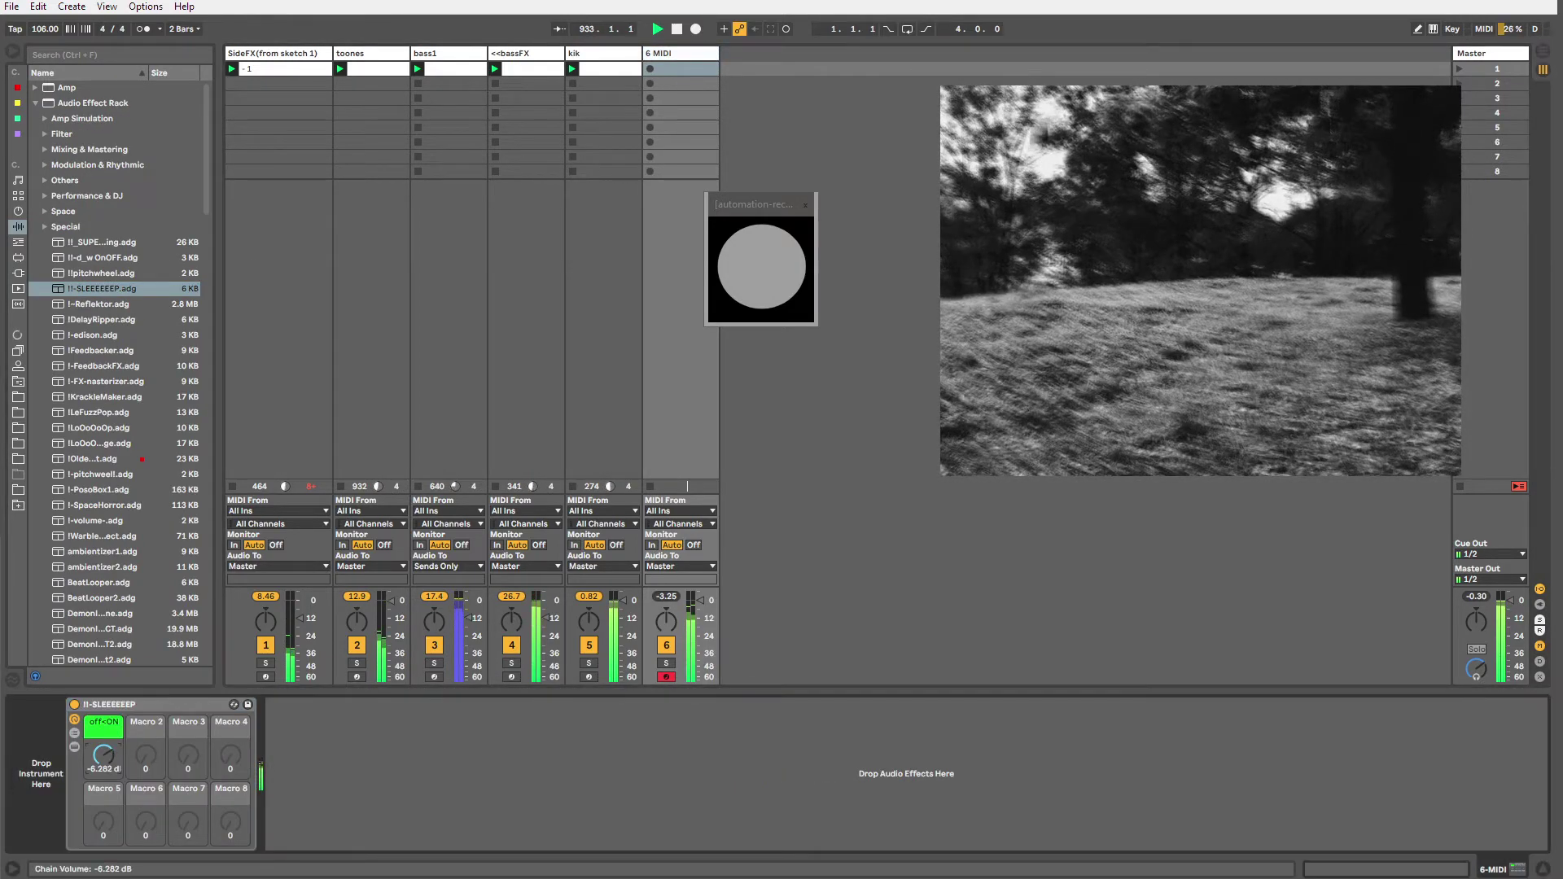
Examine the device chains of the kik, bass1 and toones tracks.
left_click(587, 53)
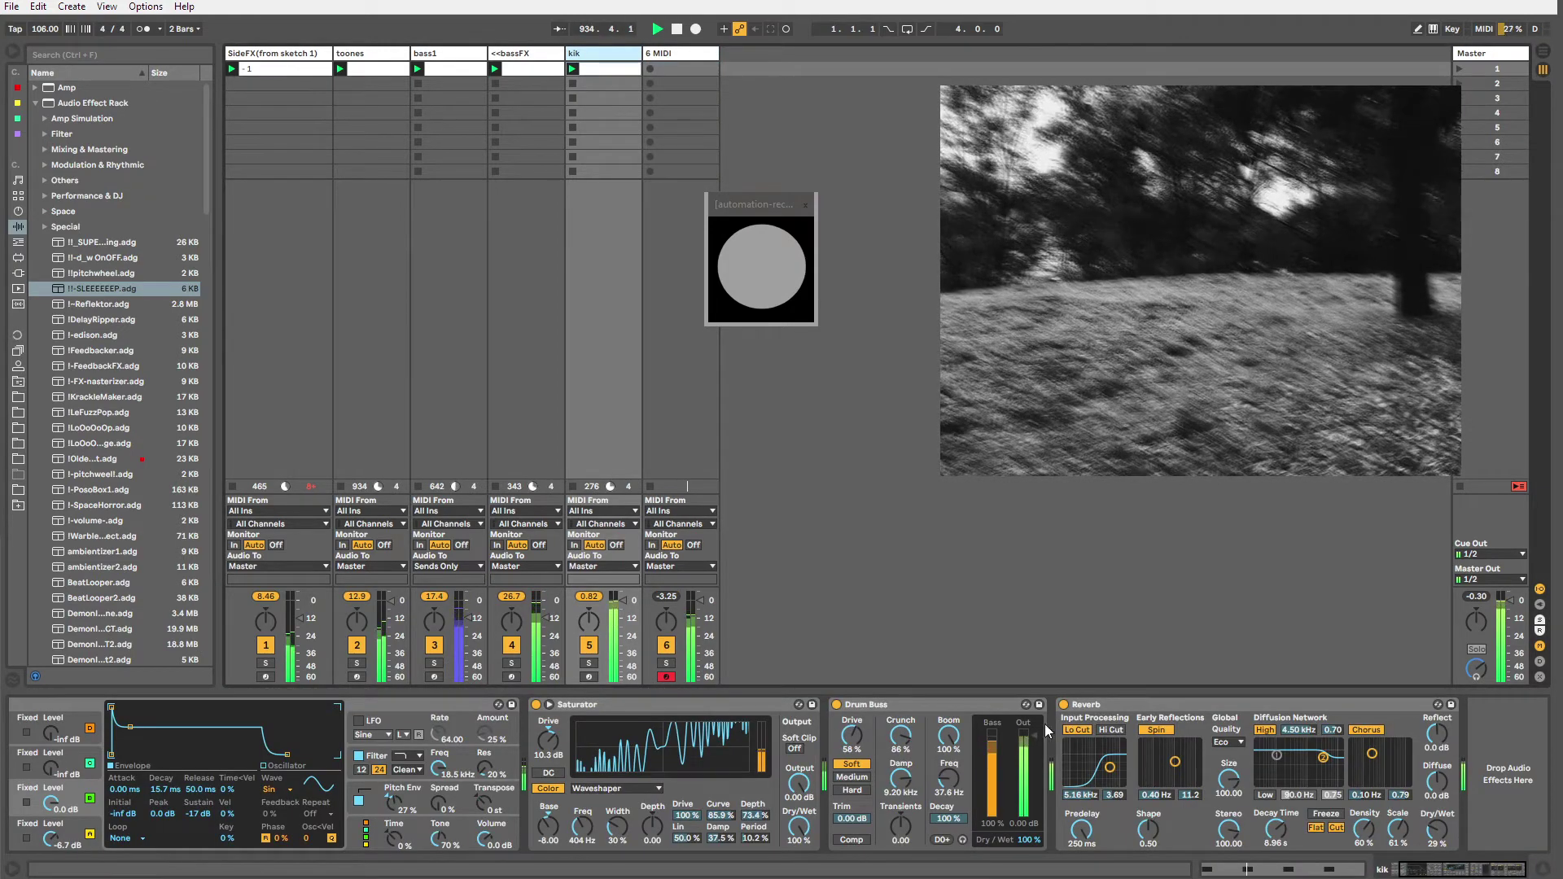
left_click_drag(1435, 868, 1424, 868)
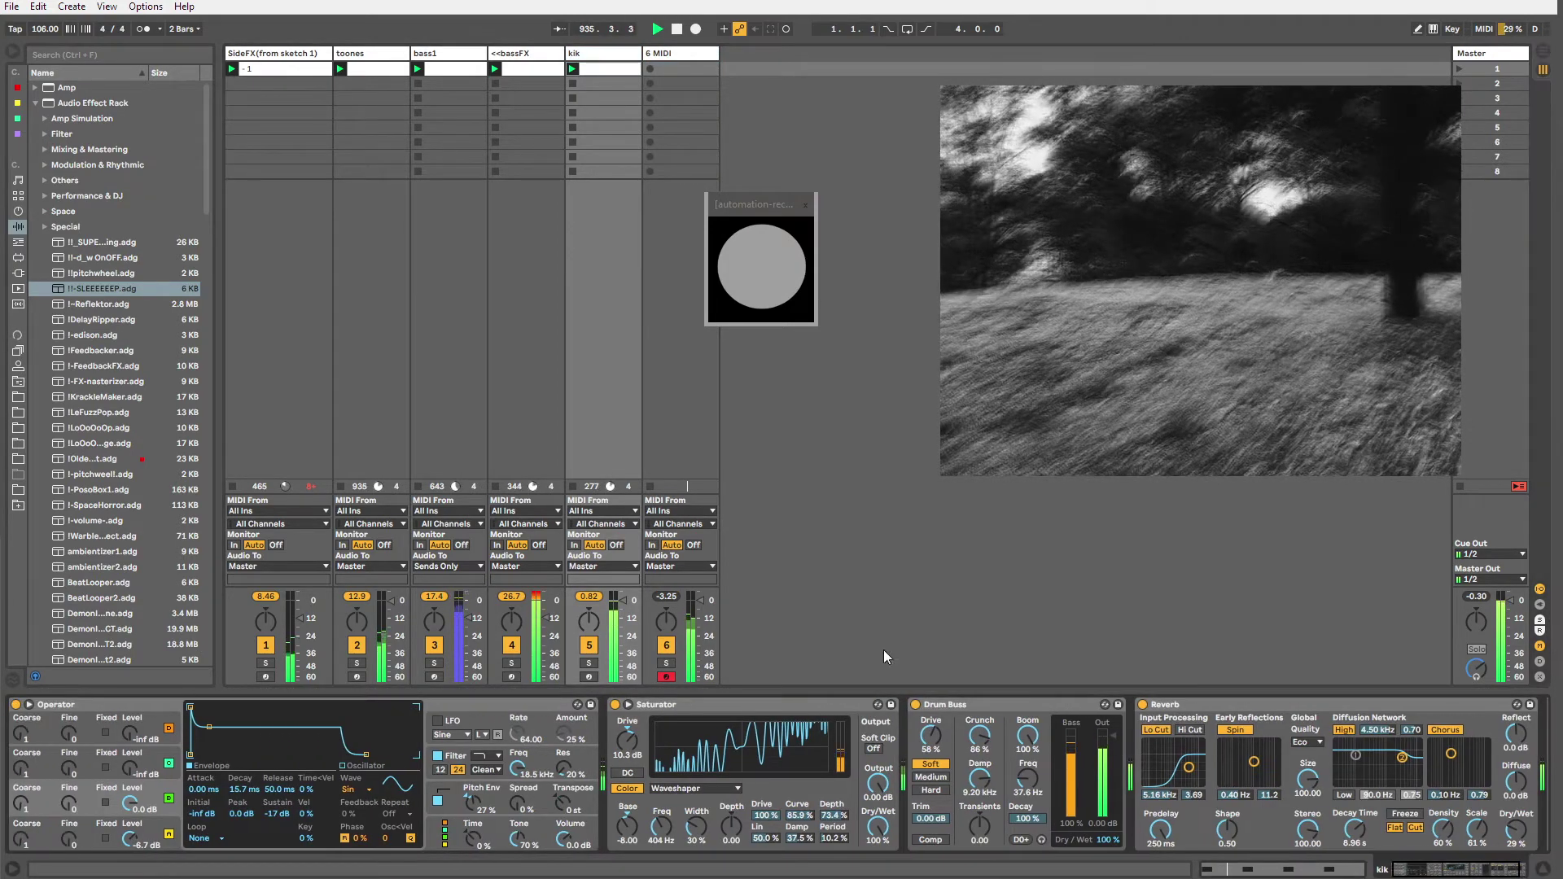
left_click(521, 67)
left_click(448, 68)
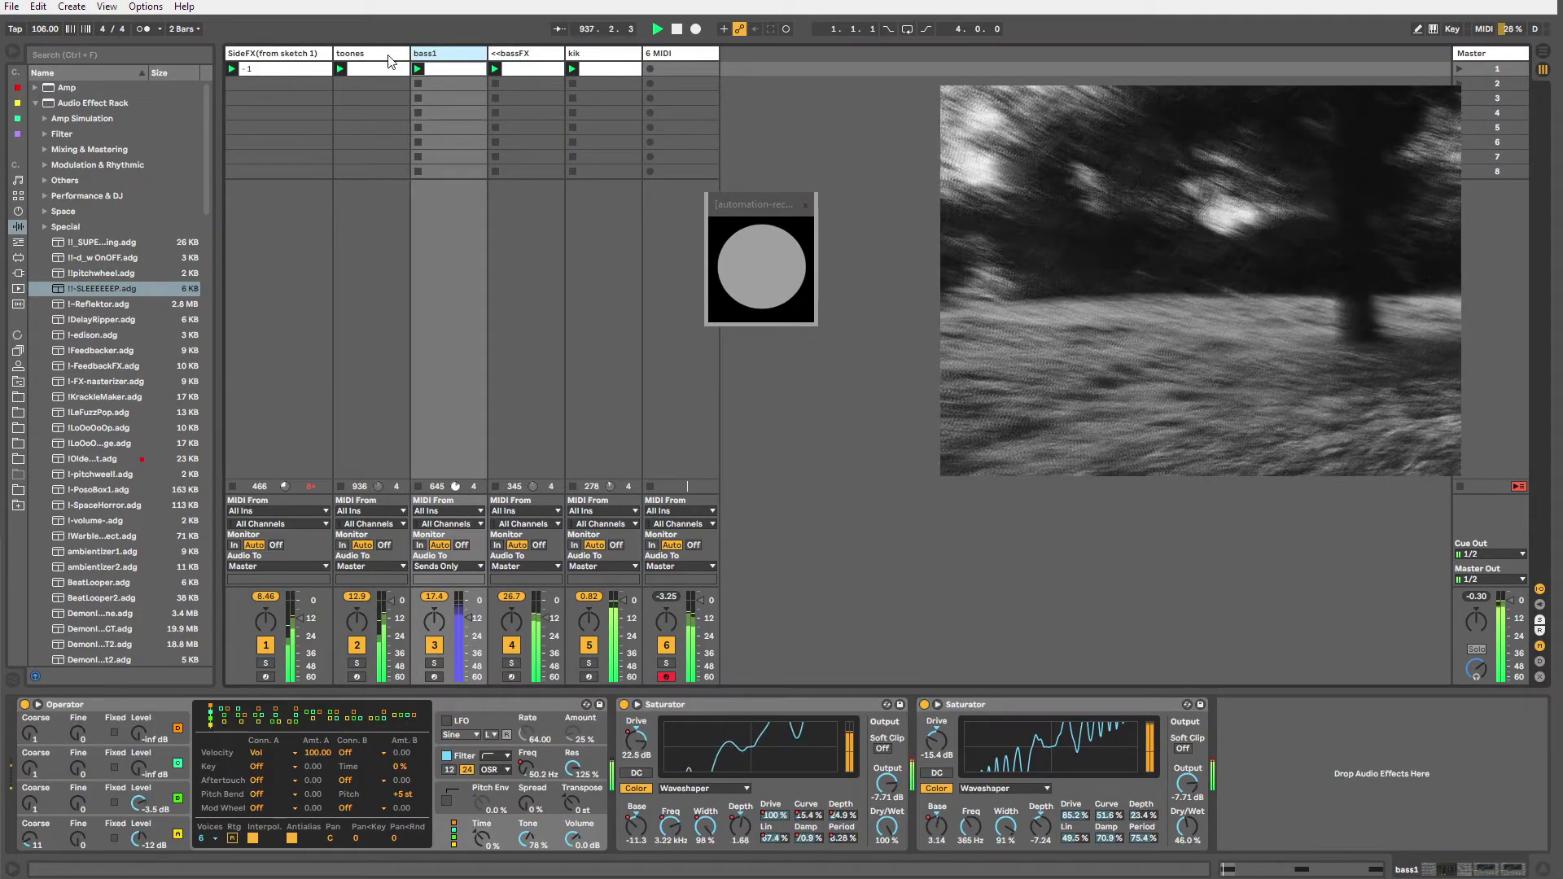
key("Left")
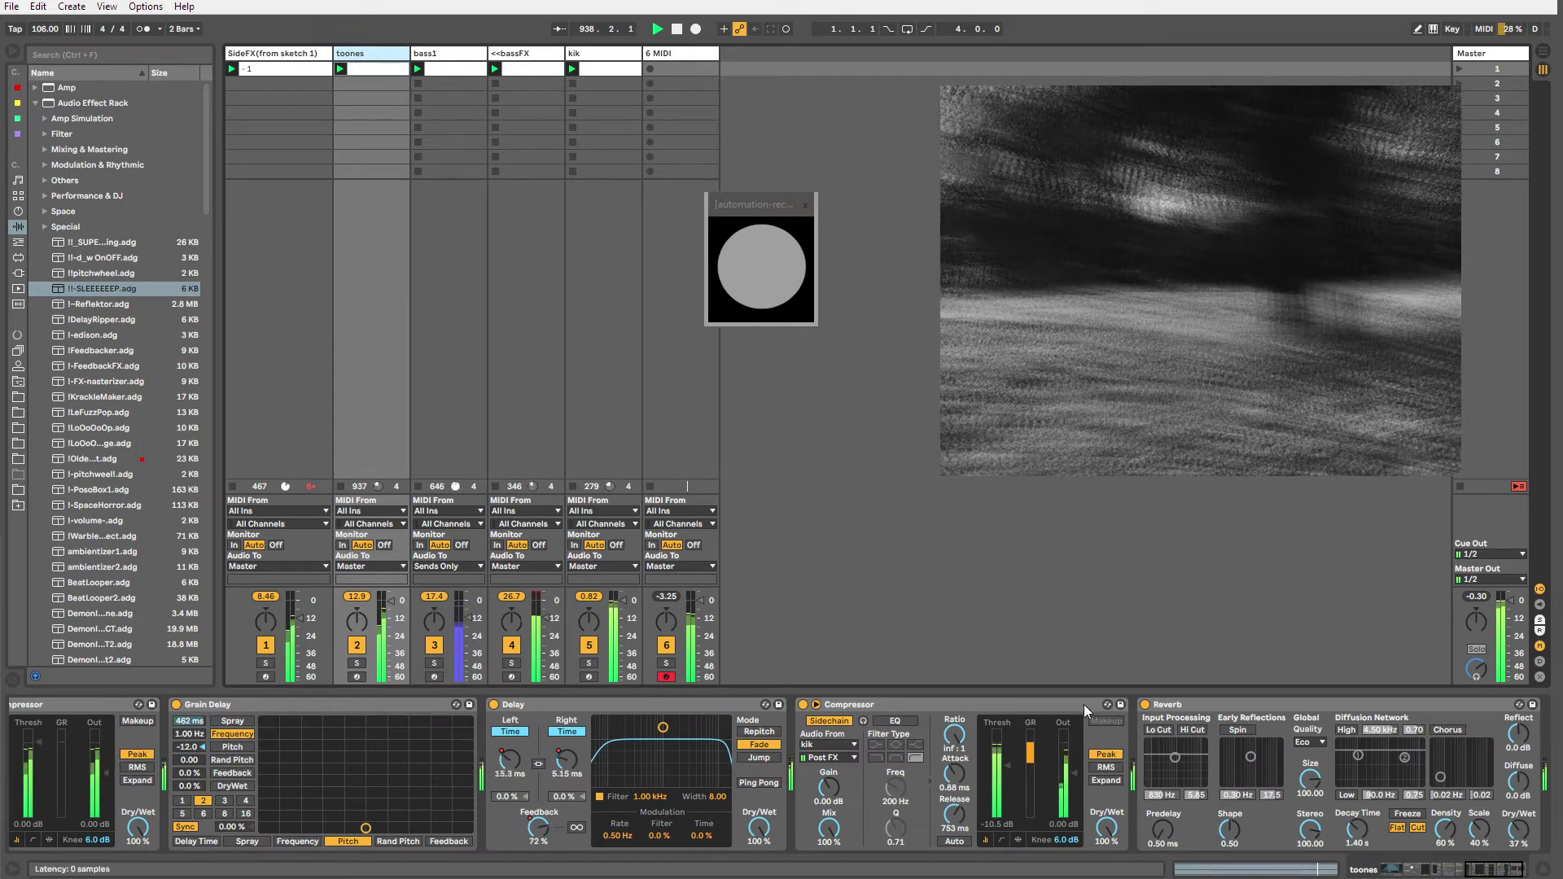
left_click(1362, 828)
left_click(1493, 870)
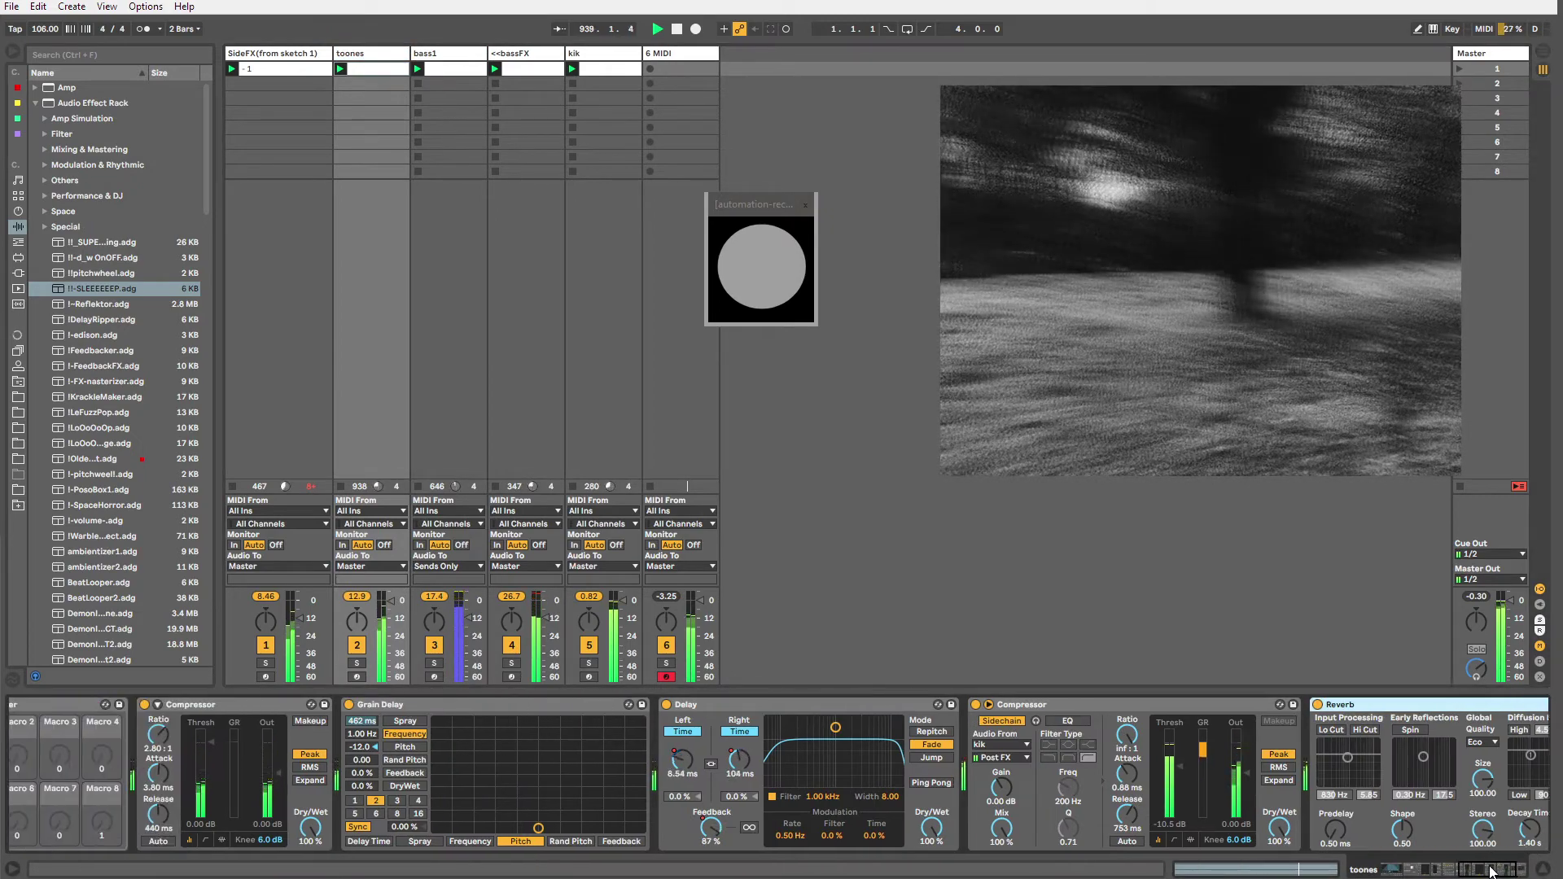
left_click_drag(1490, 867, 1451, 869)
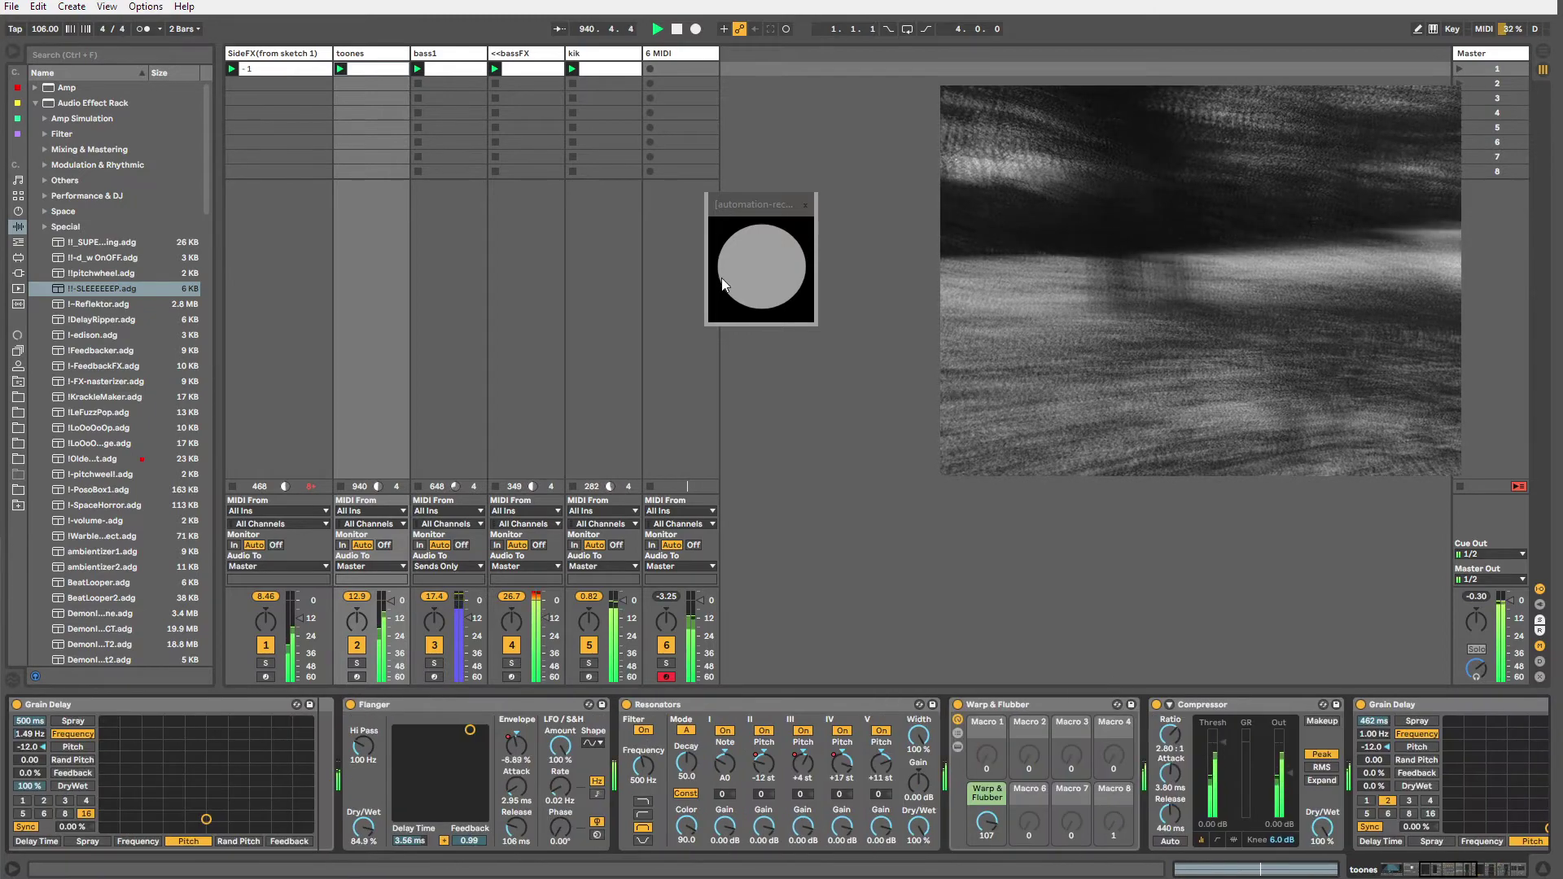
Copy the sidechain Compressor from <<bassFX to the new MIDI track and set its threshold to -20.1 dB and ratio to inf : 1.
left_click(538, 54)
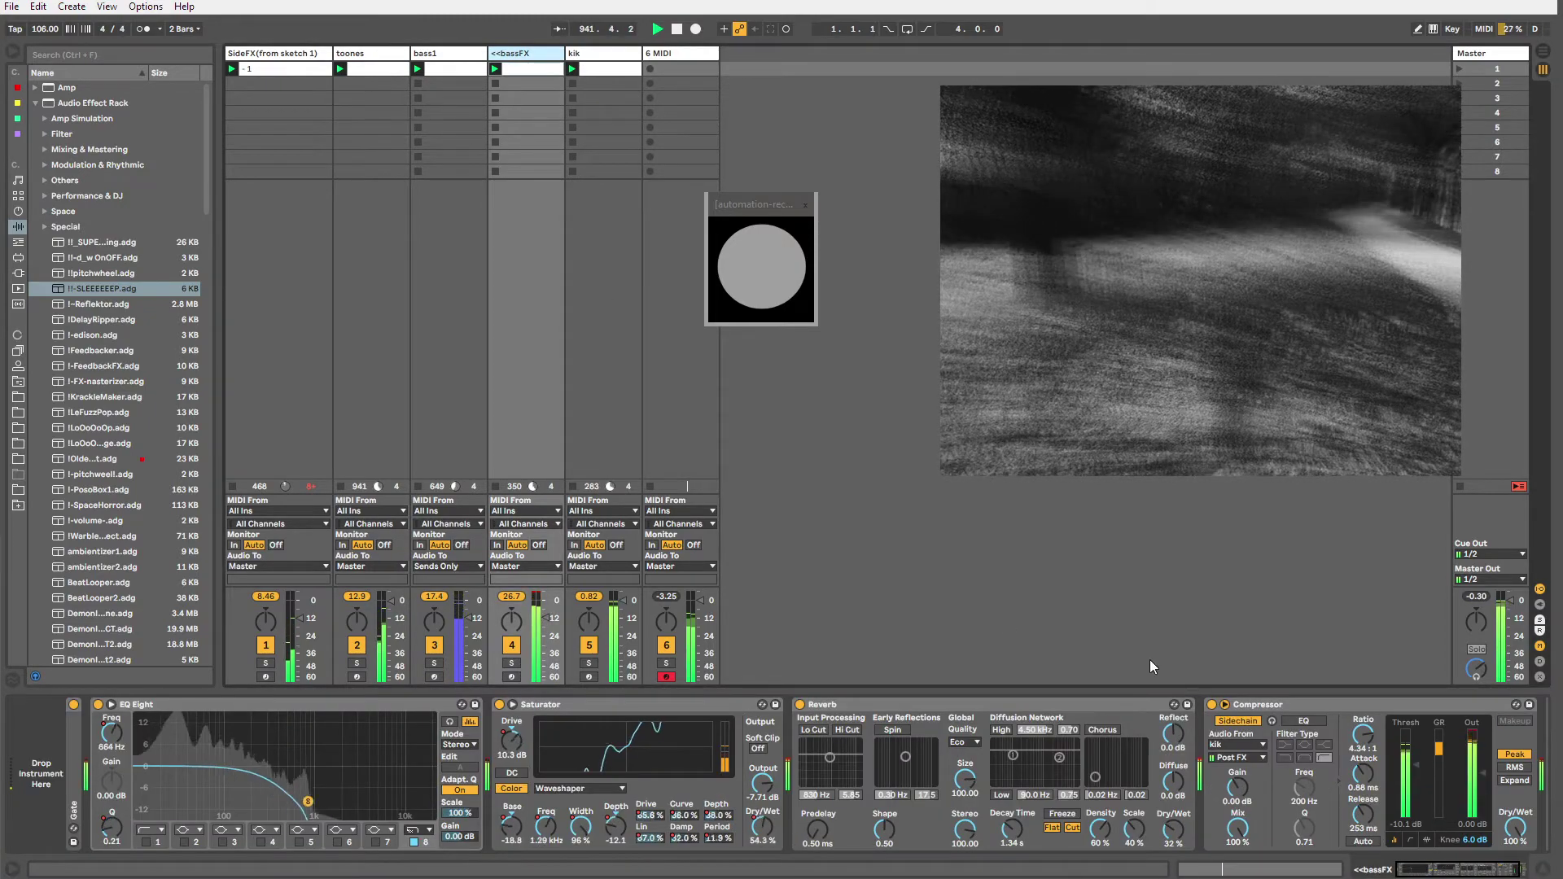
left_click_drag(1243, 701, 681, 68)
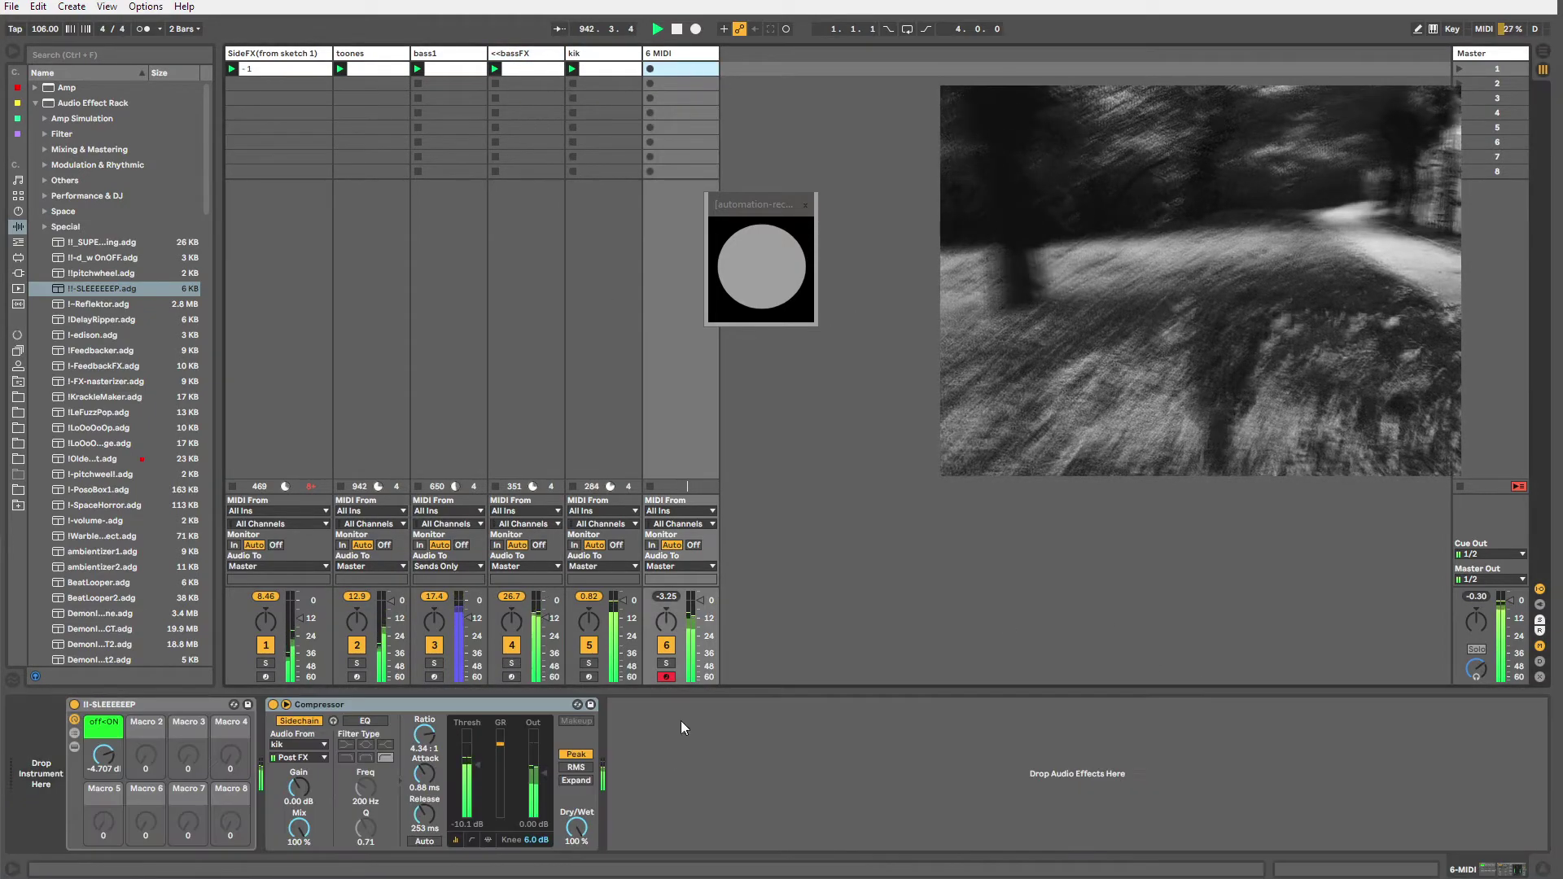
left_click_drag(477, 764, 477, 759)
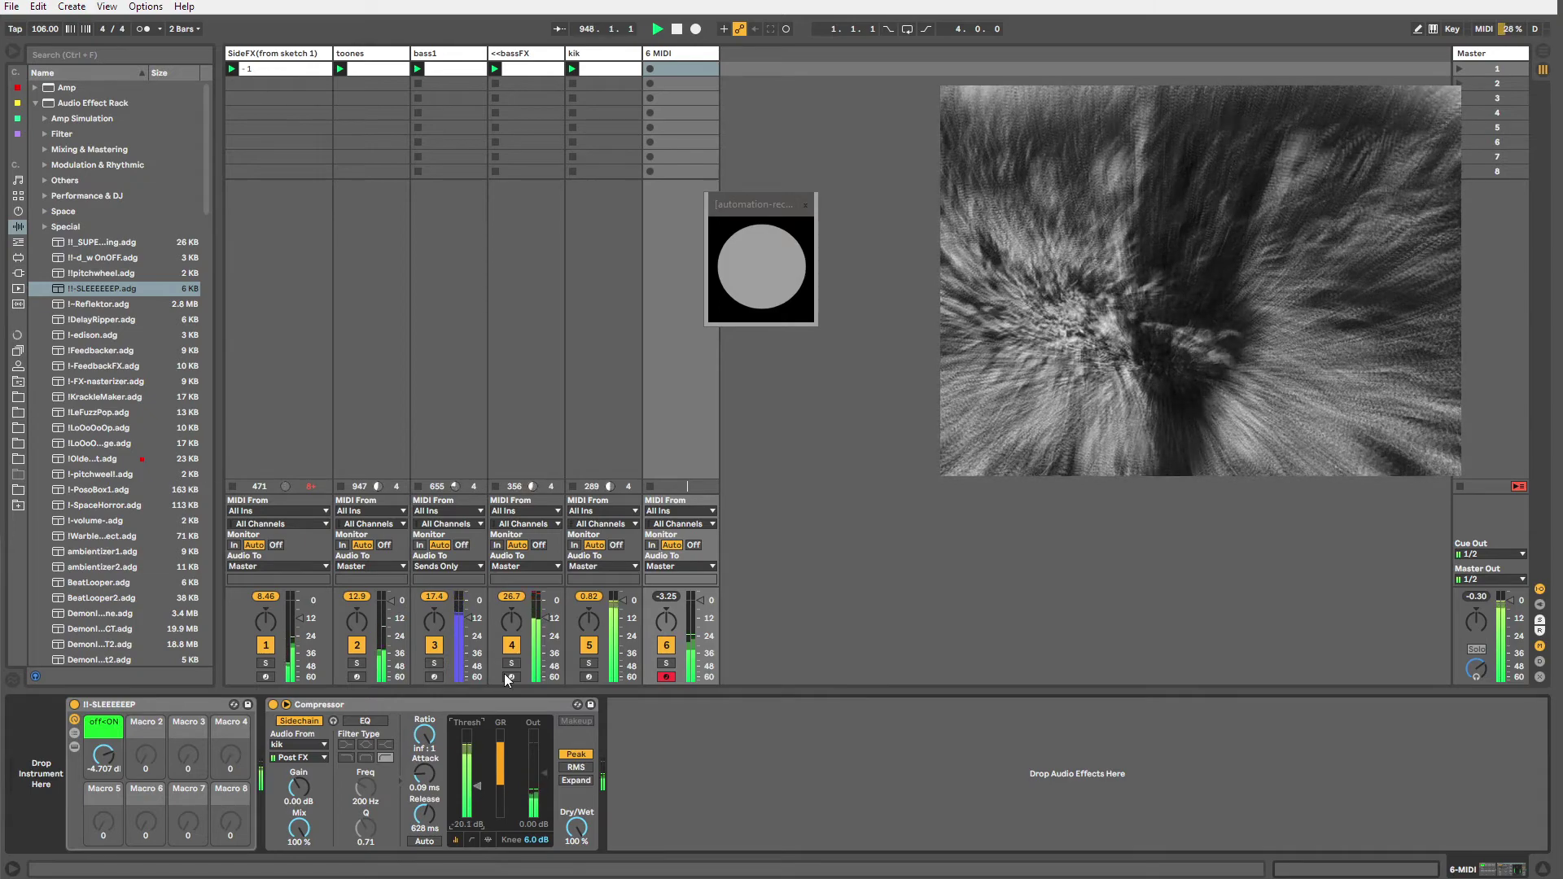
Set the <<bassFX Compressor's ratio to inf : 1 and add a Limiter at the end of that track's chain.
left_click(446, 67)
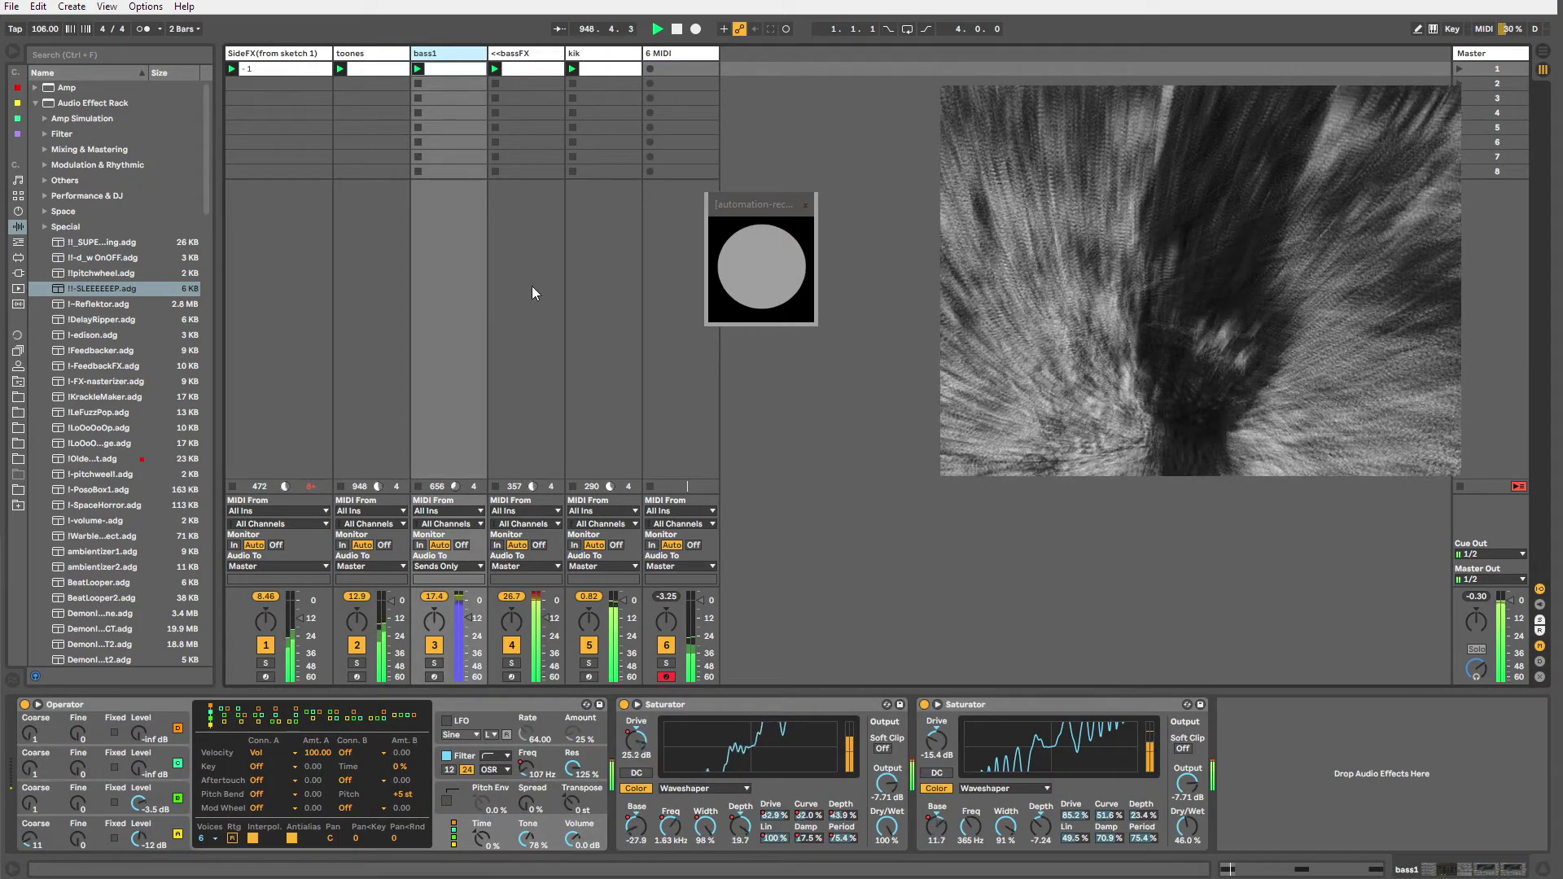
left_click(505, 115)
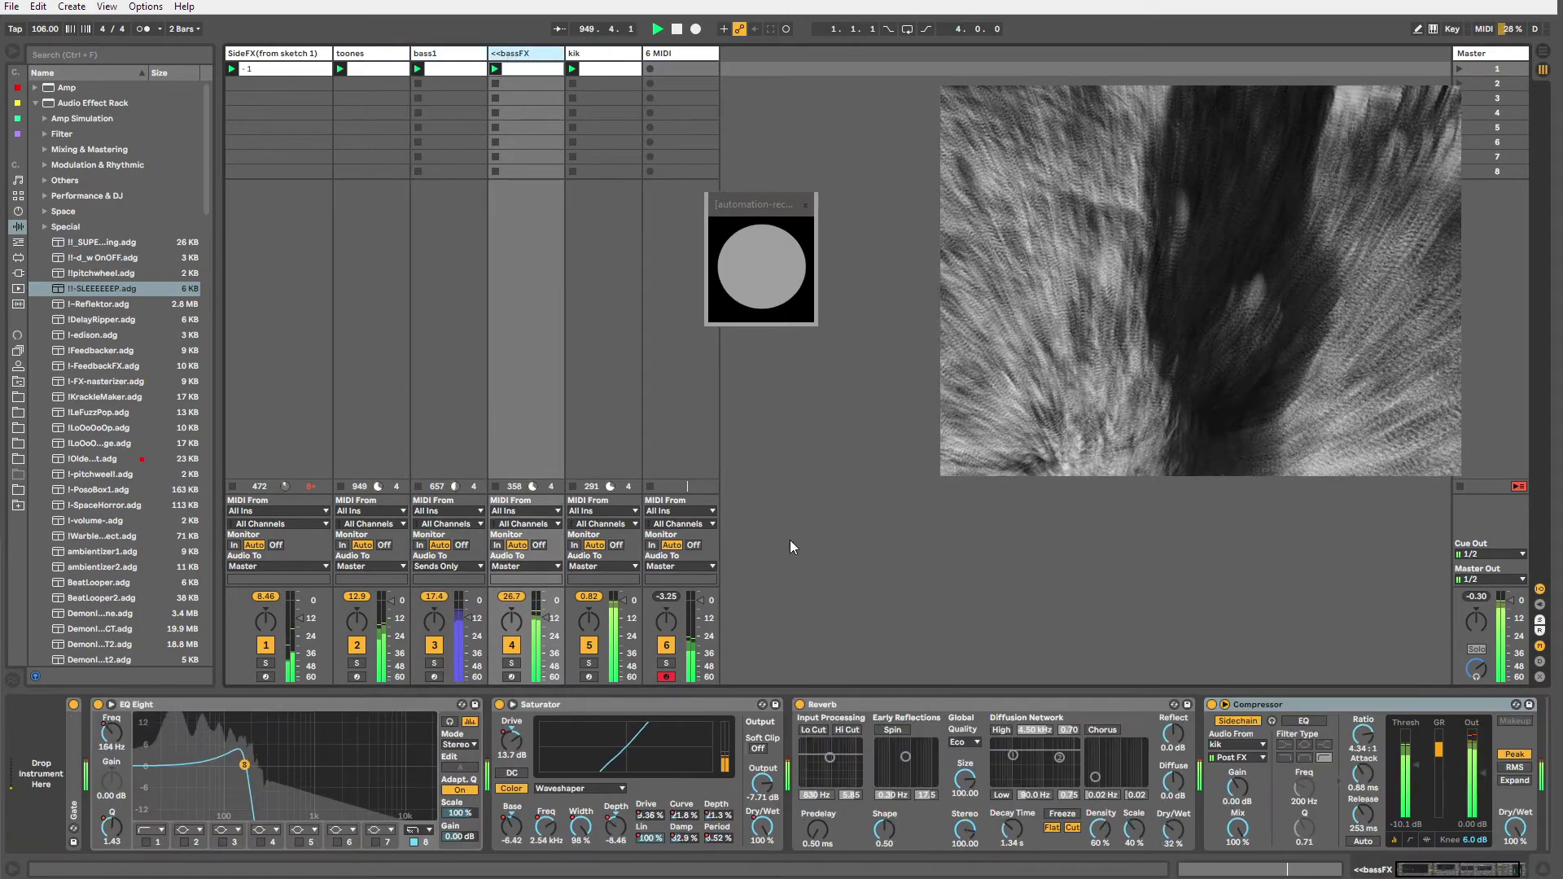
left_click(18, 242)
left_click(18, 227)
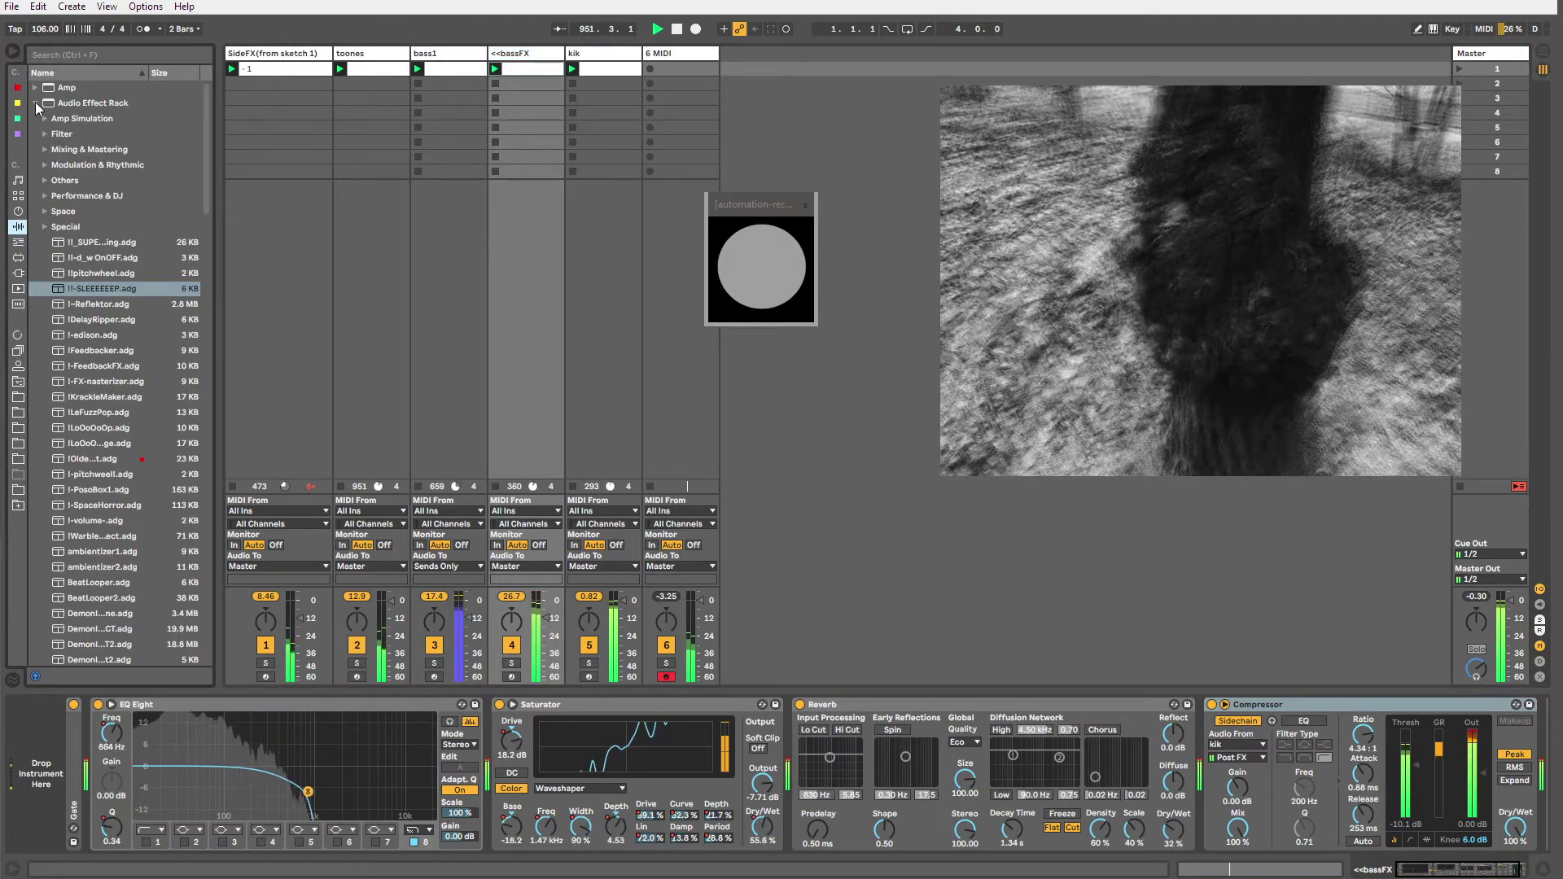
left_click(35, 103)
left_click_drag(209, 139, 208, 162)
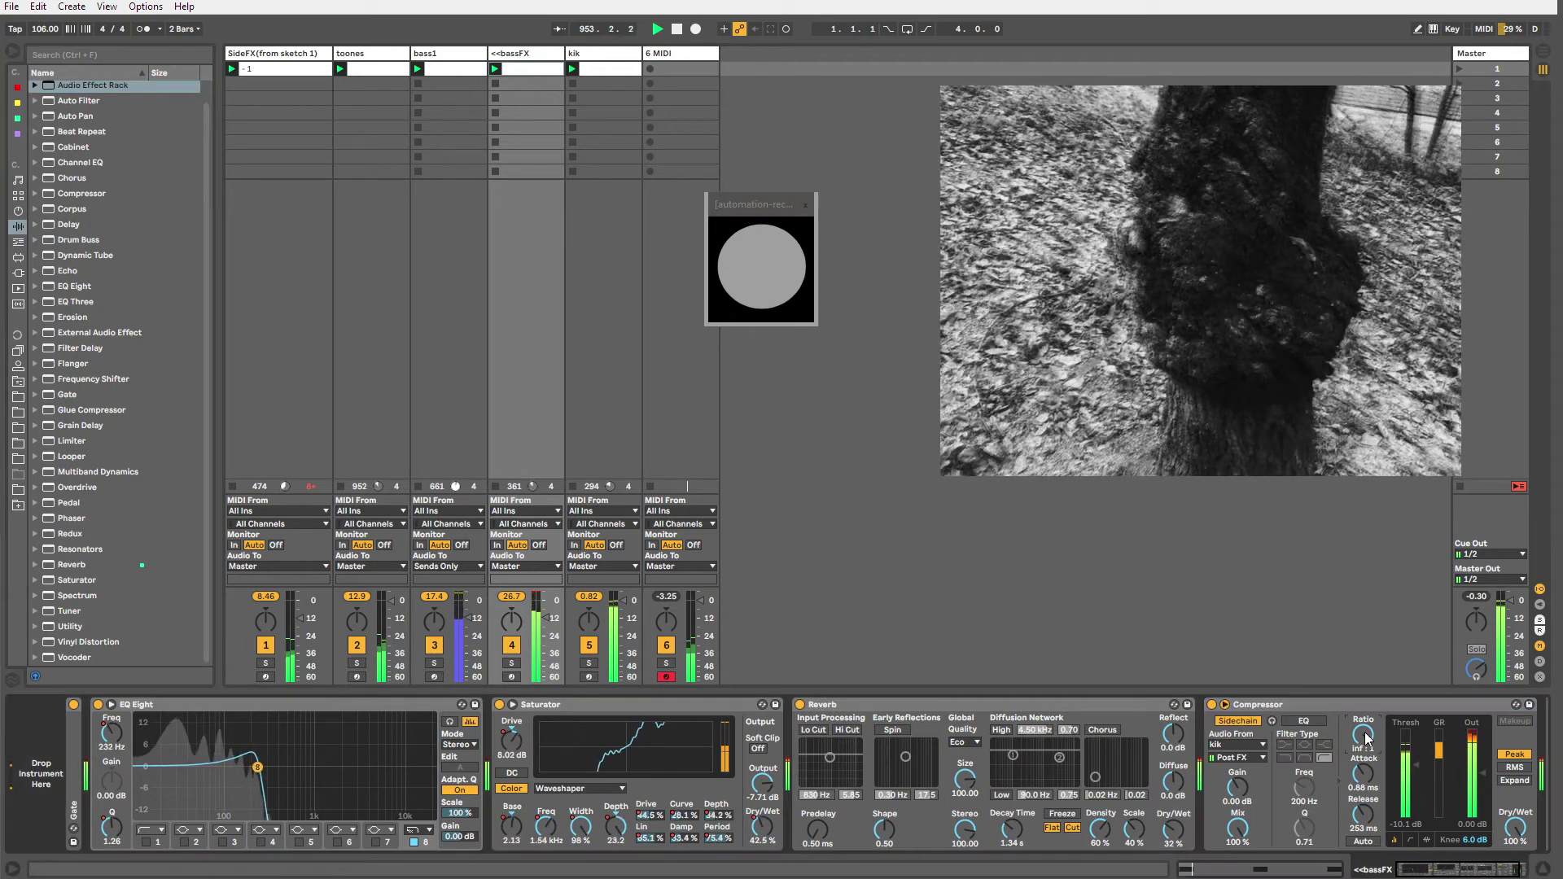
left_click_drag(1425, 873, 1439, 874)
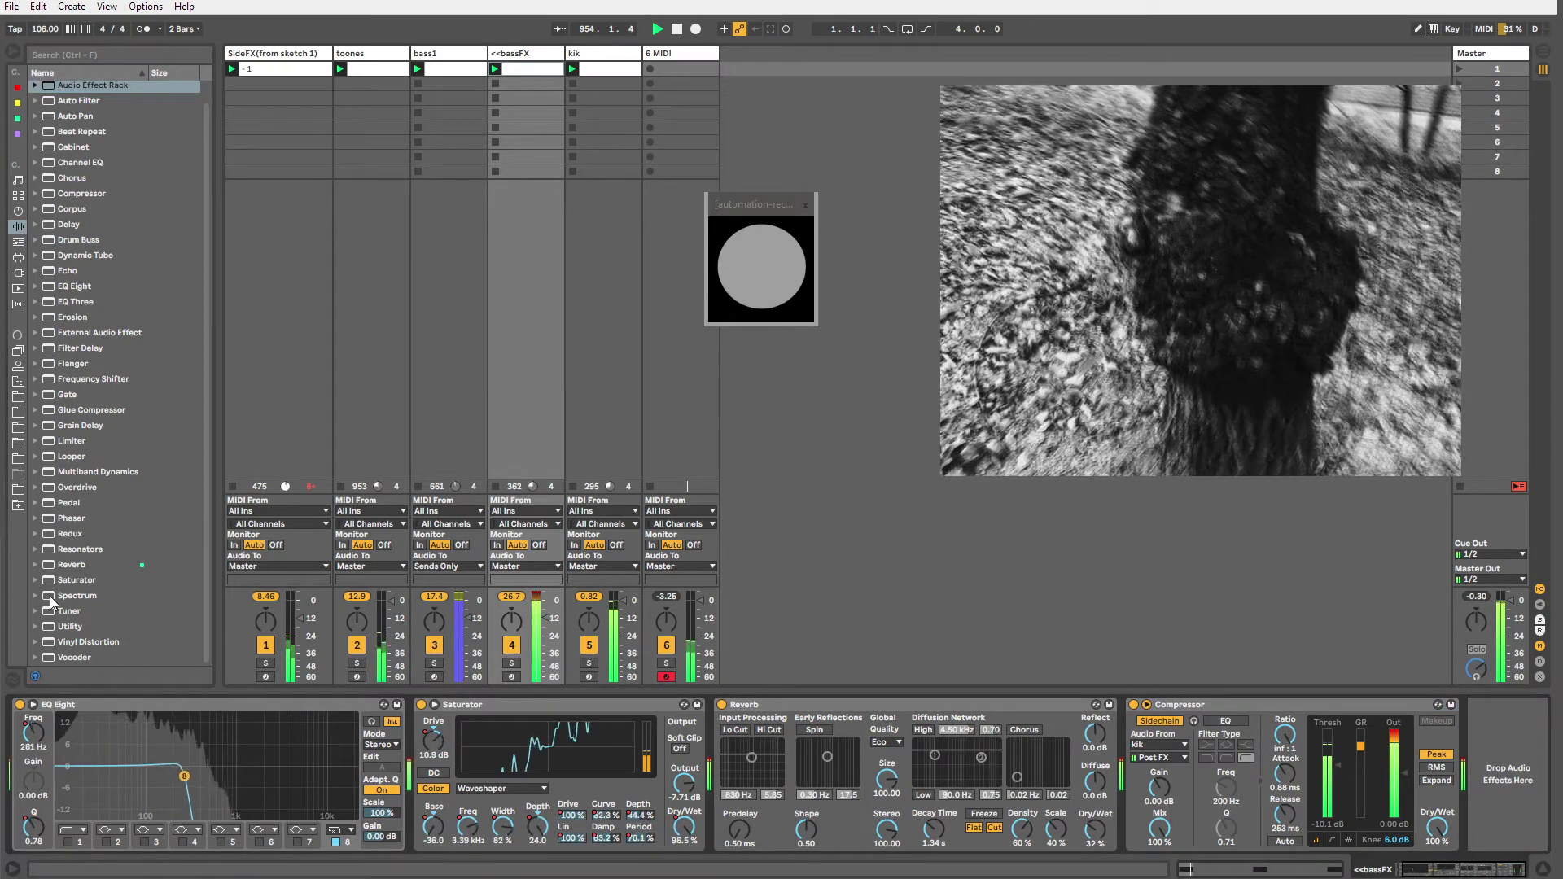
double_click(72, 441)
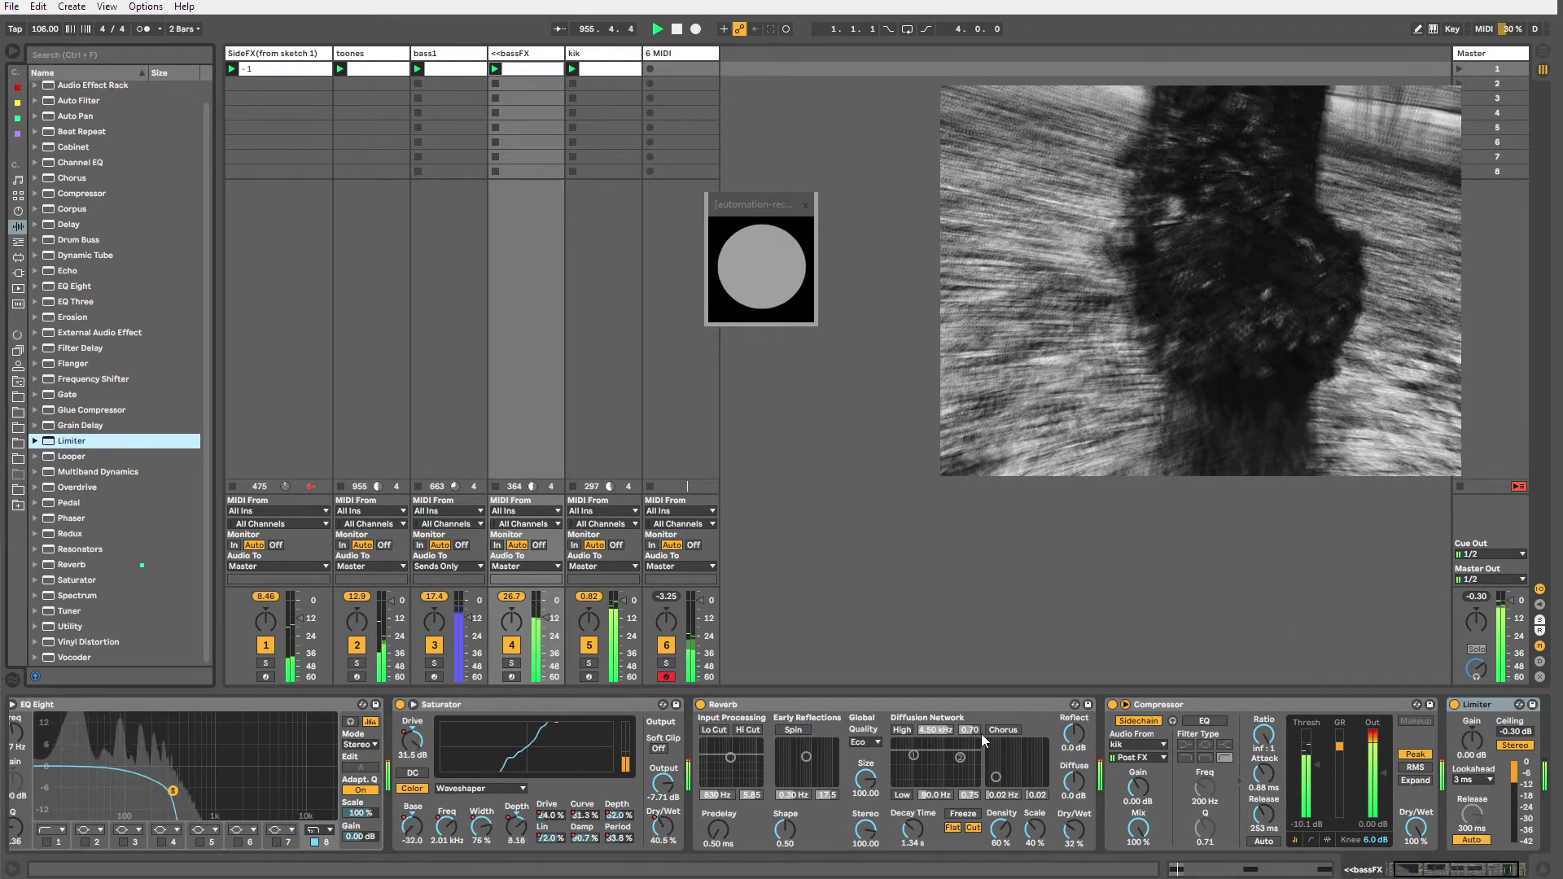
On the kik track, set the Reverb's Dry/Wet to 12% and the Saturator's drive to 11.8 dB and base to -9.71.
left_click(595, 260)
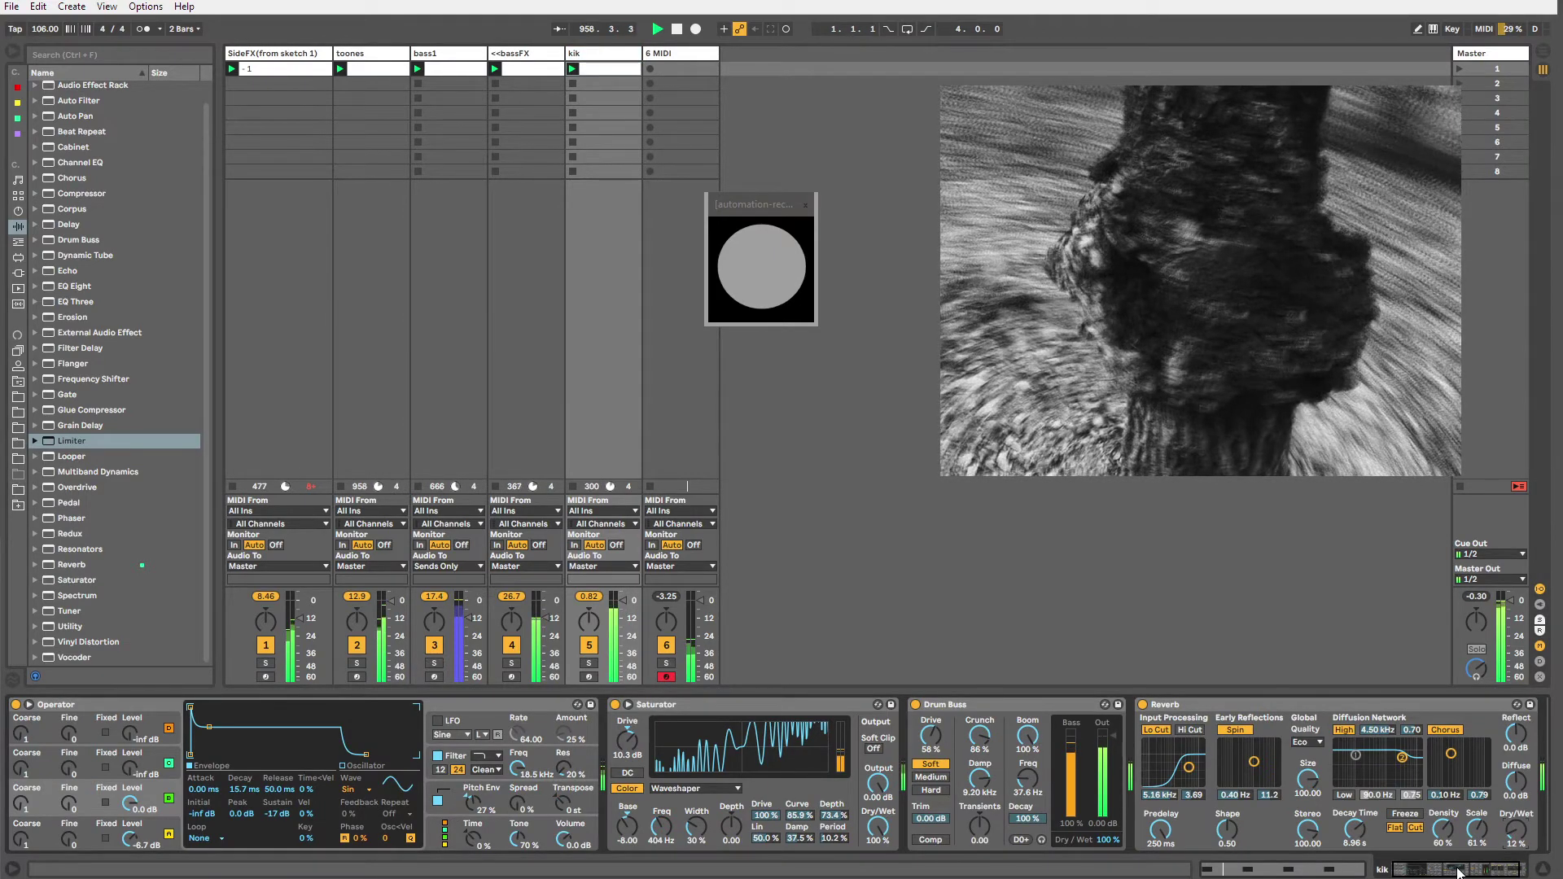
left_click_drag(1474, 865, 1442, 874)
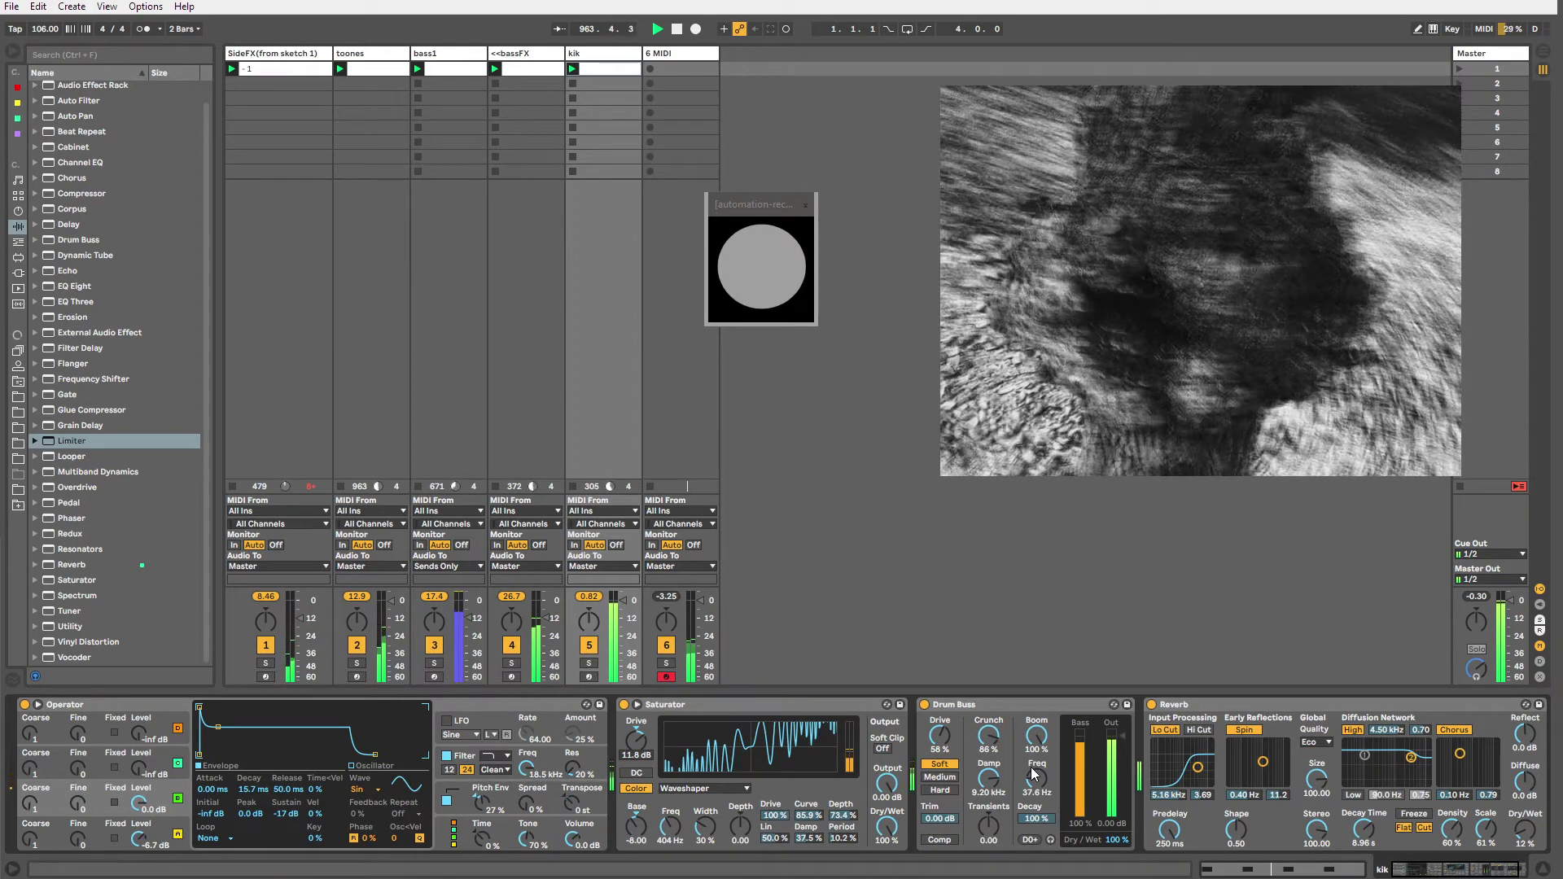
left_click_drag(1445, 873, 1451, 875)
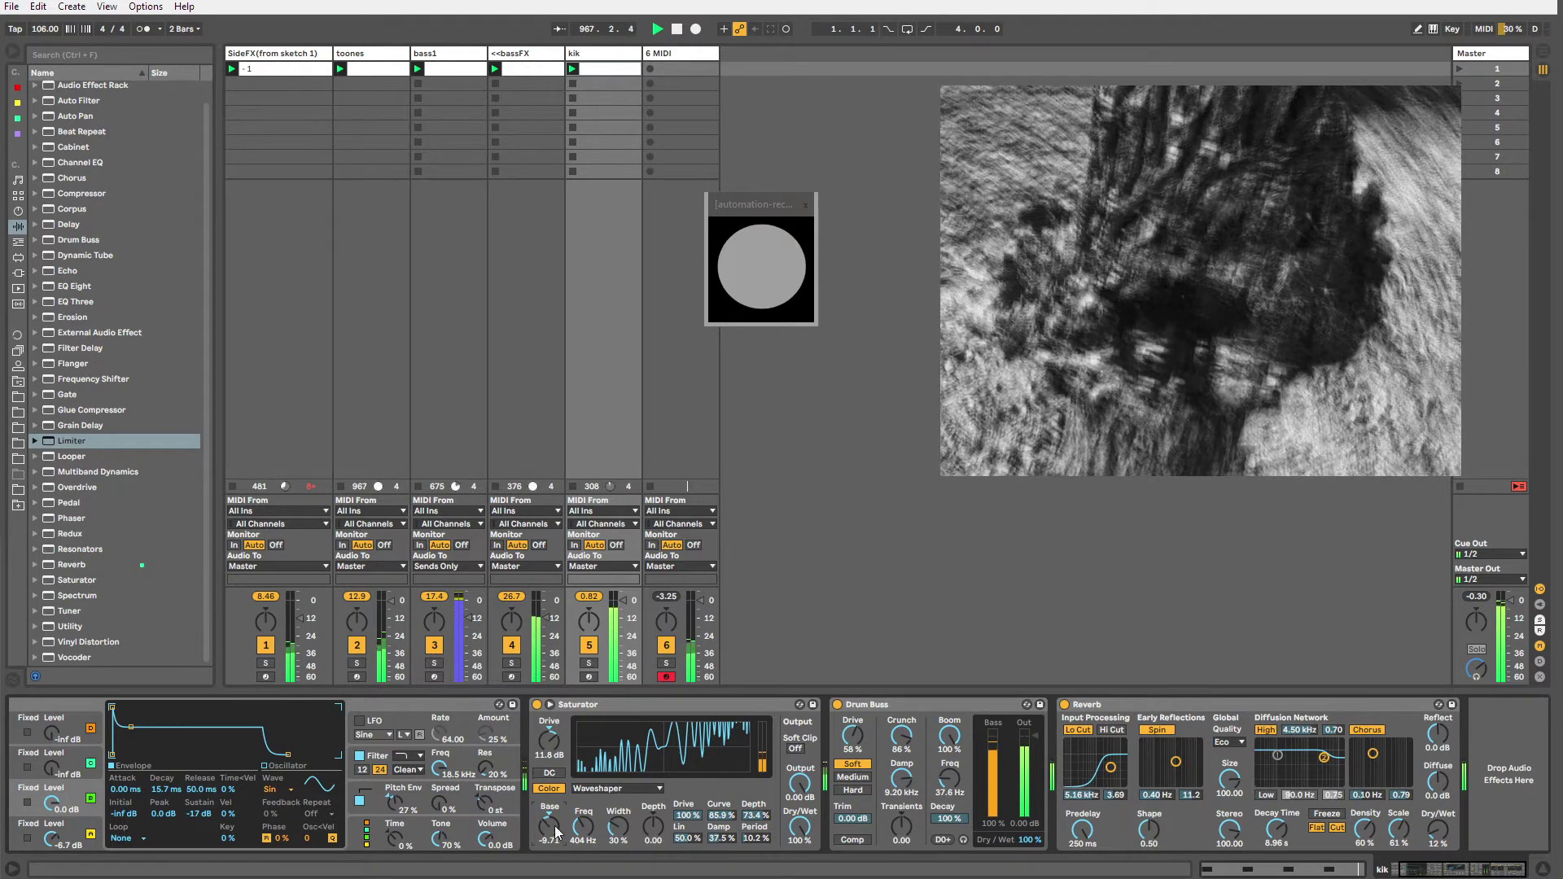
Add an Auto Pan with a tempo-synced rate to the kik track and place it between Saturator and Drum Buss.
left_click_drag(75, 115, 548, 788)
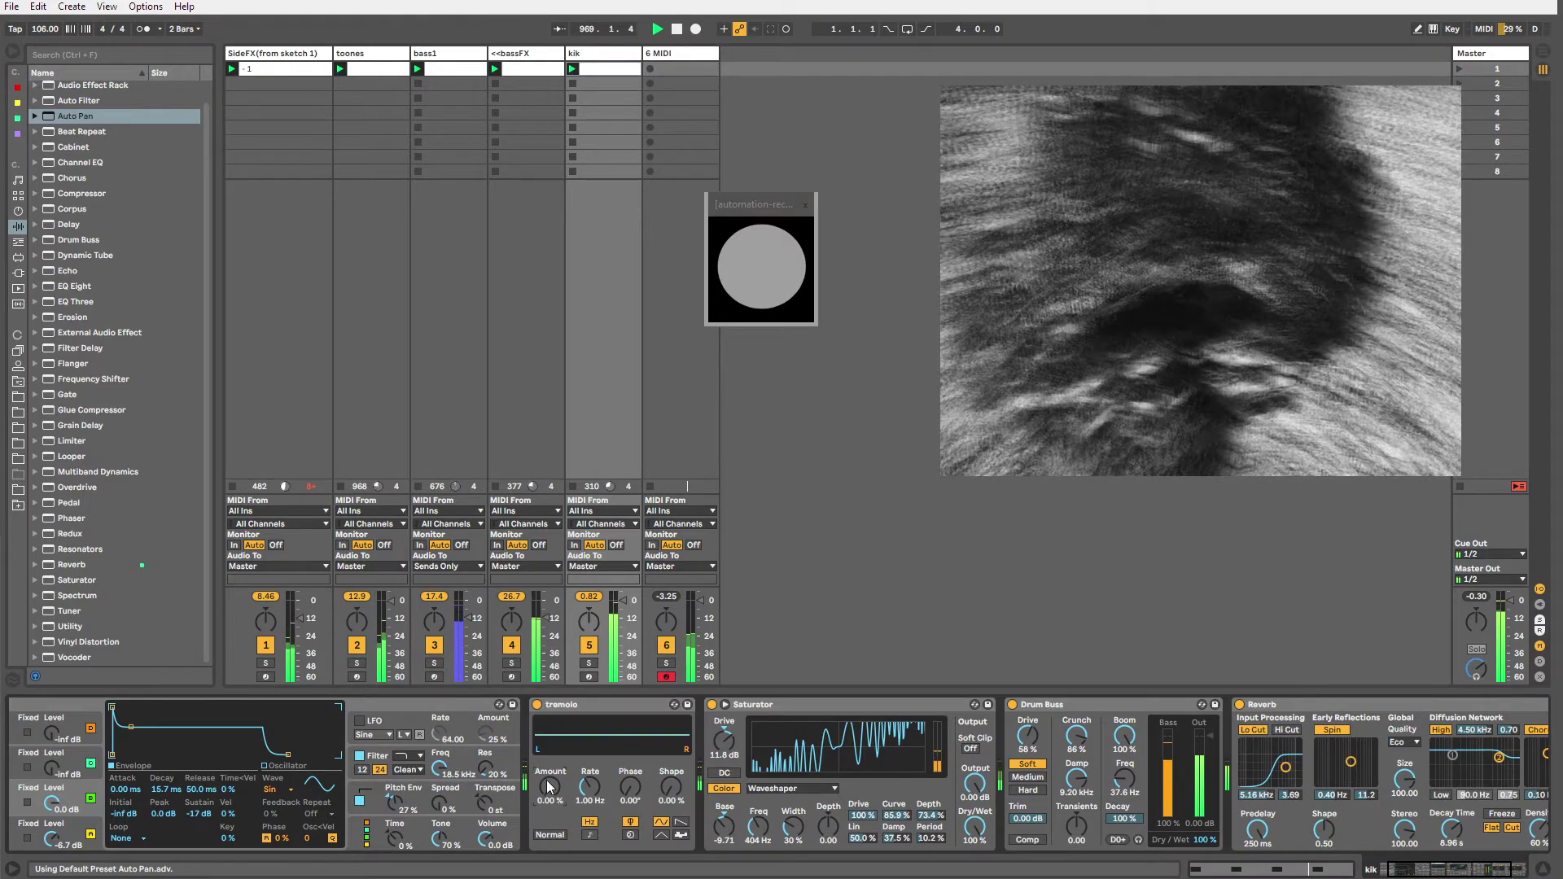
left_click(587, 835)
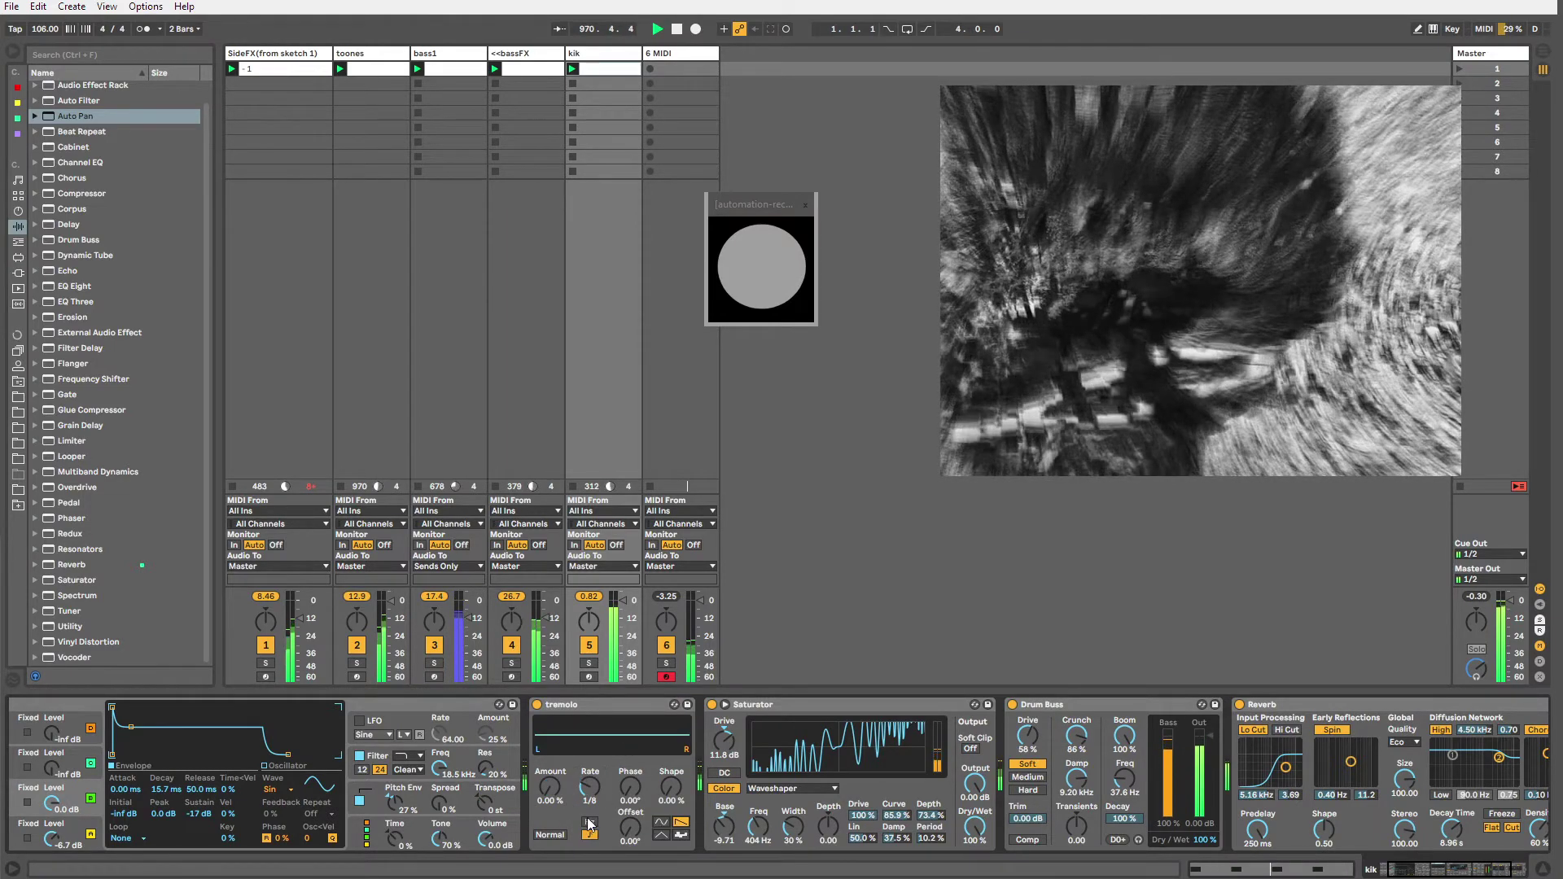
mouse_move(552, 790)
left_mouse_down()
mouse_move(553, 733)
mouse_move(551, 789)
left_mouse_up()
left_click_drag(595, 705, 1001, 727)
Set the Auto Pan to 100% amount, an inverted sawtooth waveform and a synced rate of 1/24.
mouse_move(853, 762)
left_mouse_down()
mouse_move(852, 713)
mouse_move(852, 762)
mouse_move(852, 712)
mouse_move(853, 761)
mouse_move(894, 802)
mouse_move(849, 737)
left_mouse_up()
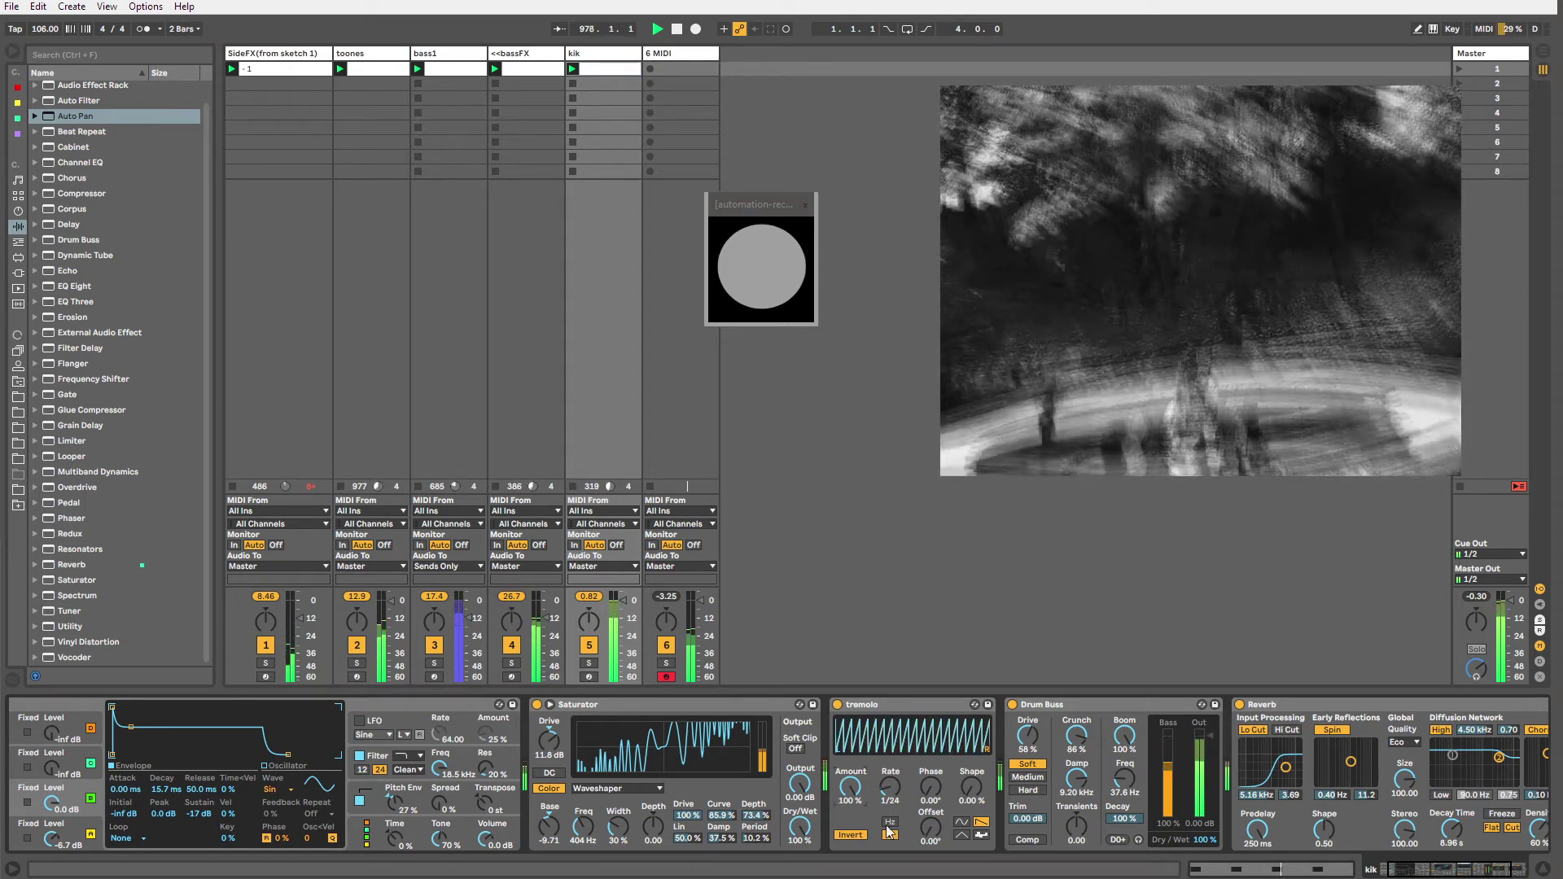
left_click(962, 836)
left_click(981, 823)
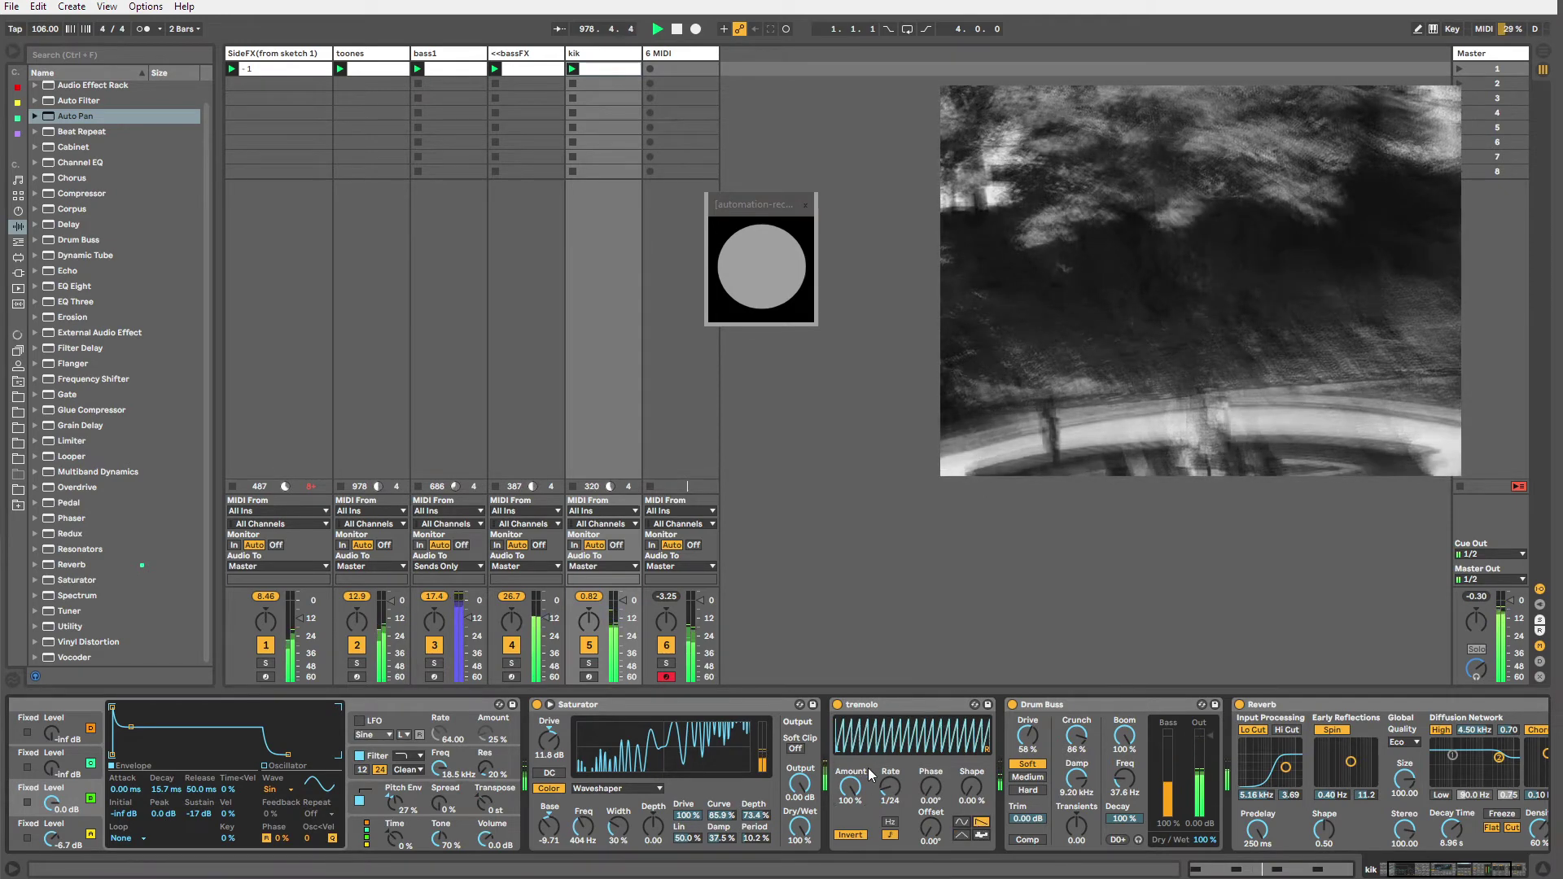
Move the tremolo Auto Pan between Drum Buss and Reverb, and set its synced rate to 3/16 and its amount to 81%.
left_click_drag(890, 791, 889, 771)
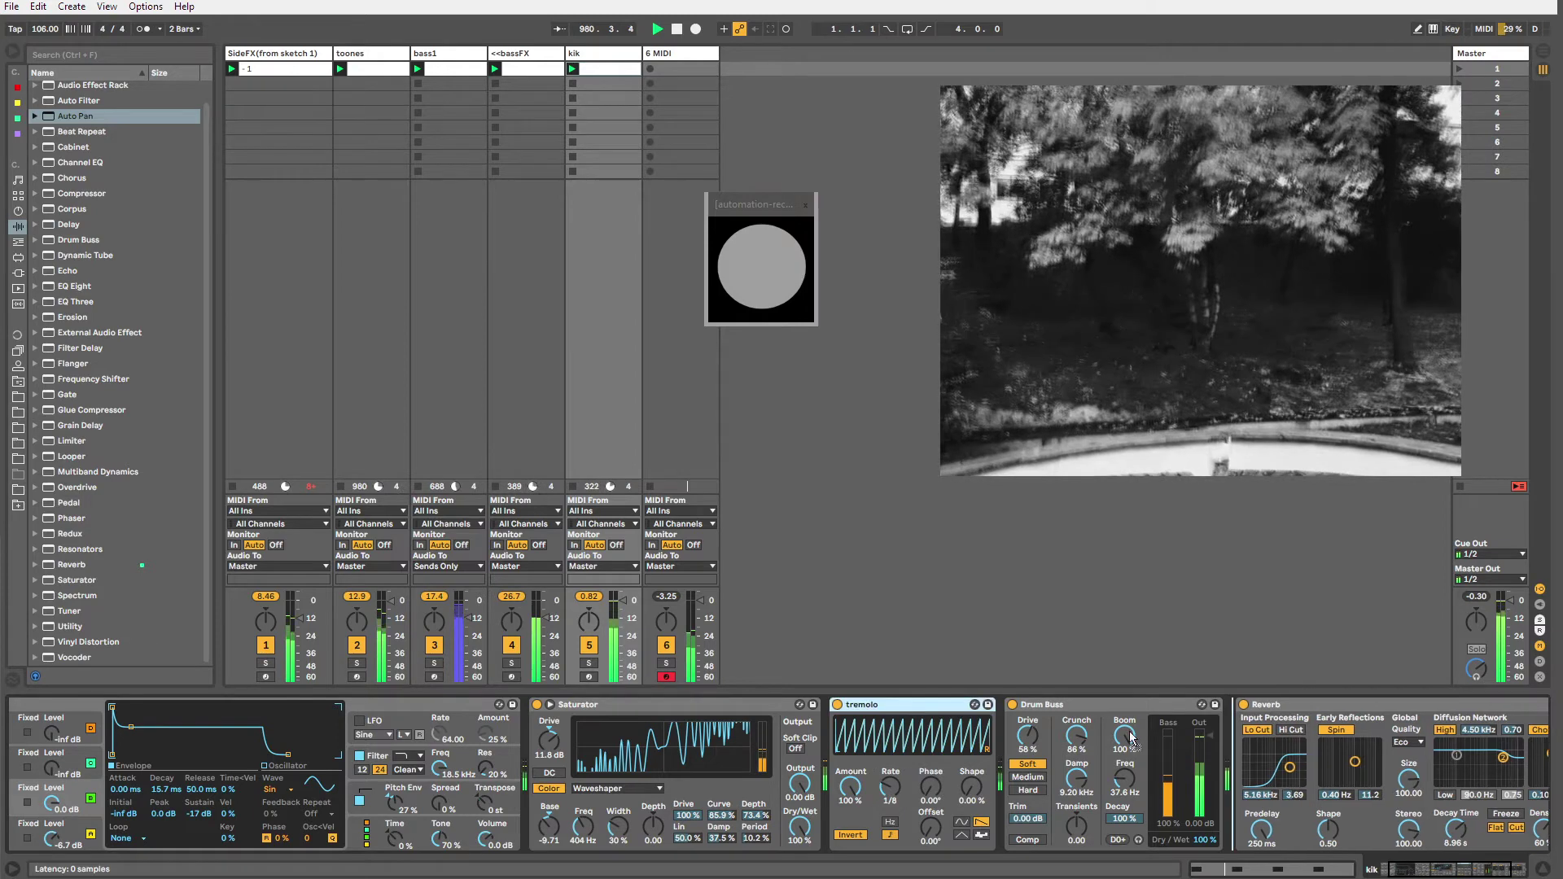
left_click_drag(886, 702, 1214, 722)
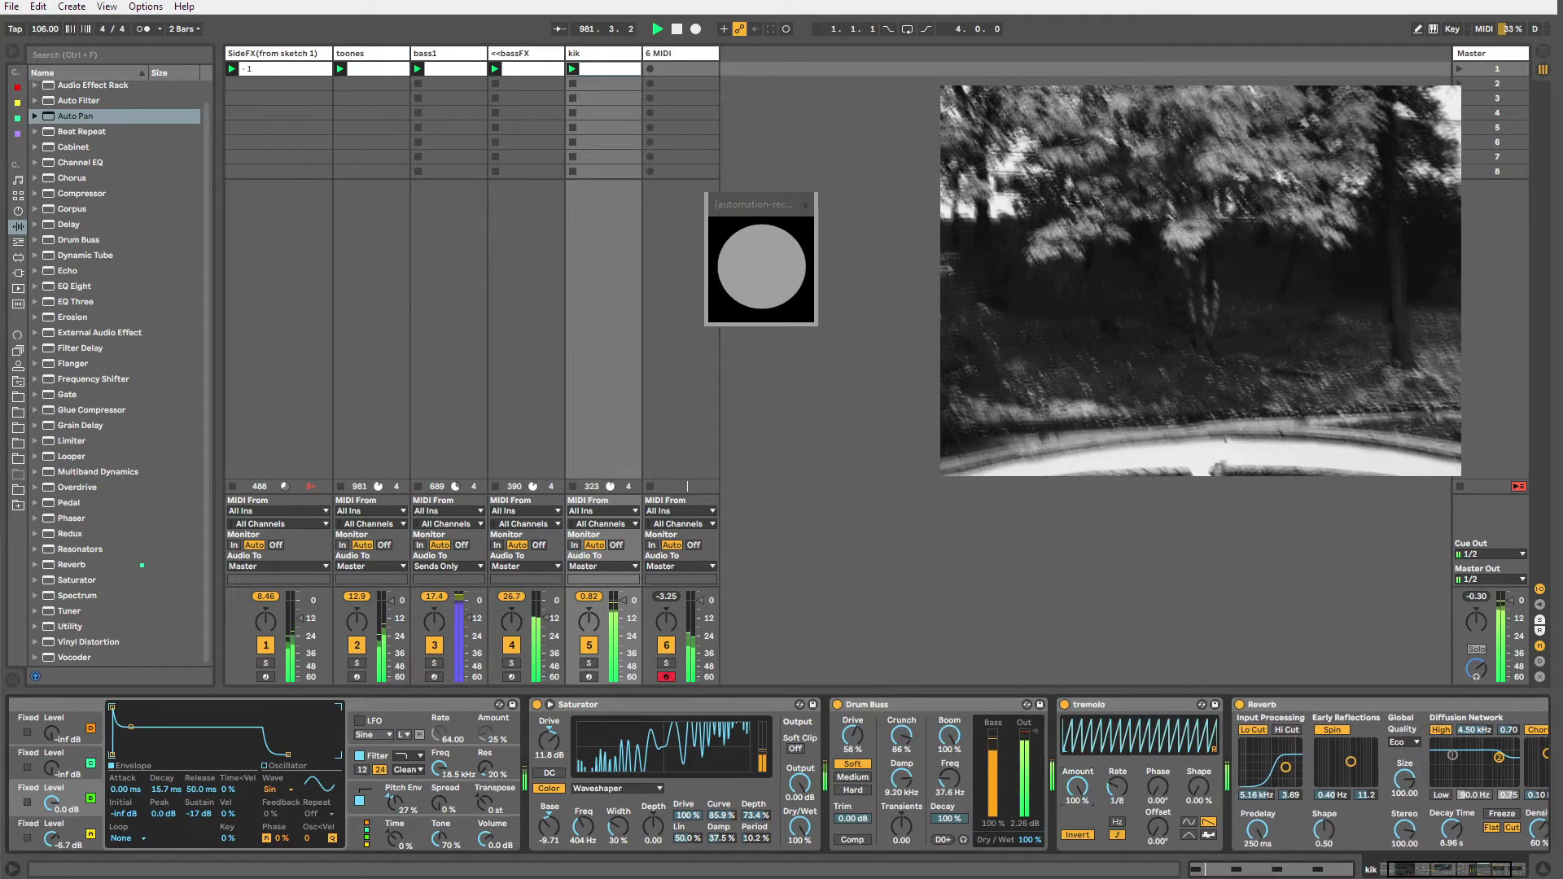
left_click_drag(1407, 873, 1423, 873)
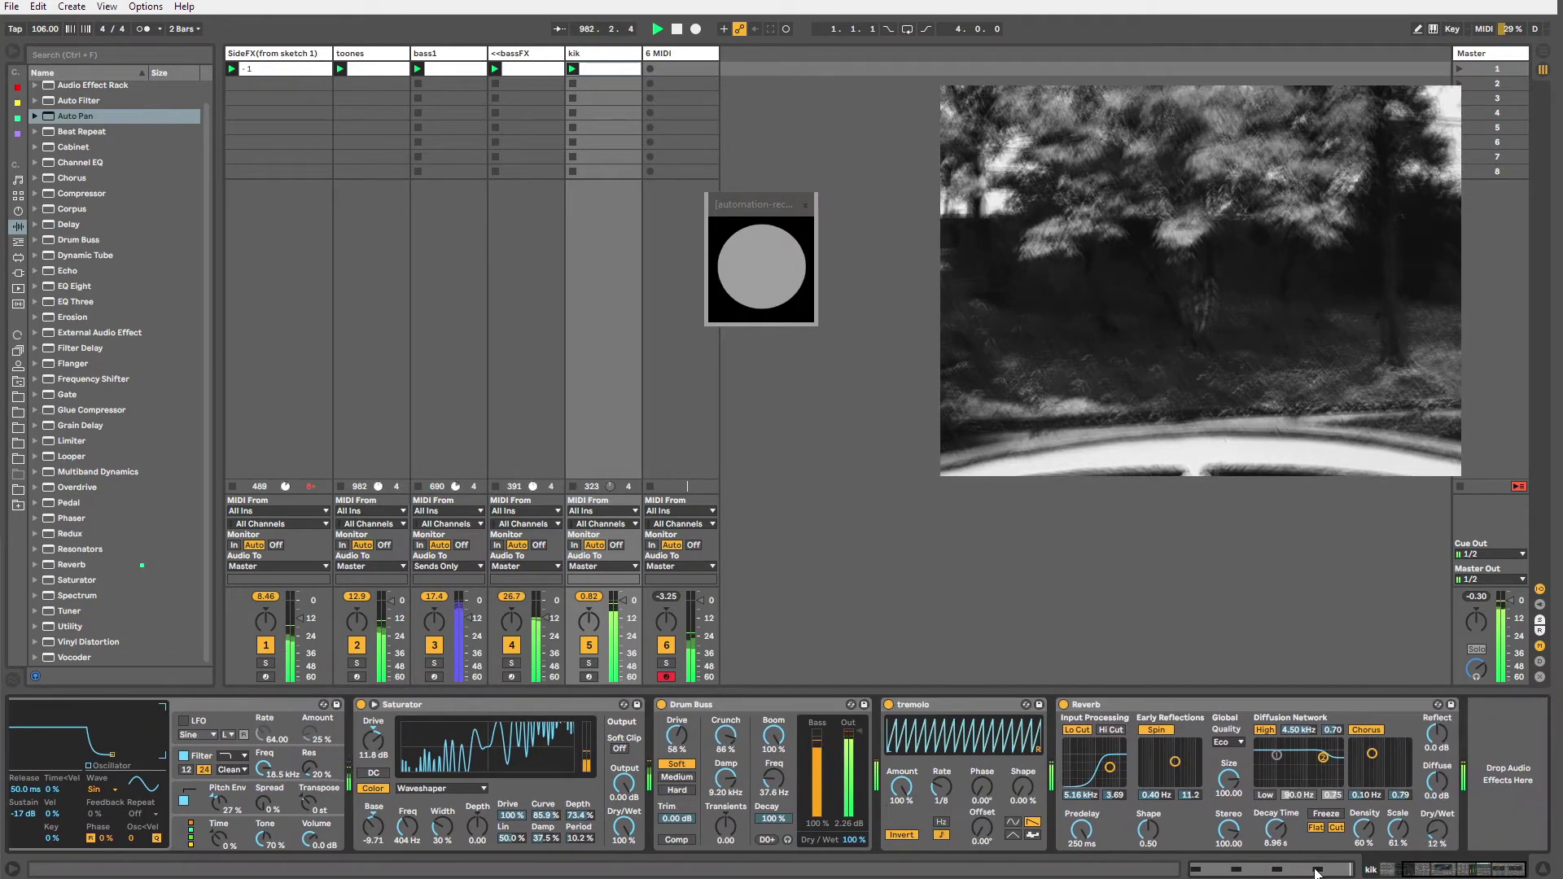
left_click_drag(933, 791, 932, 785)
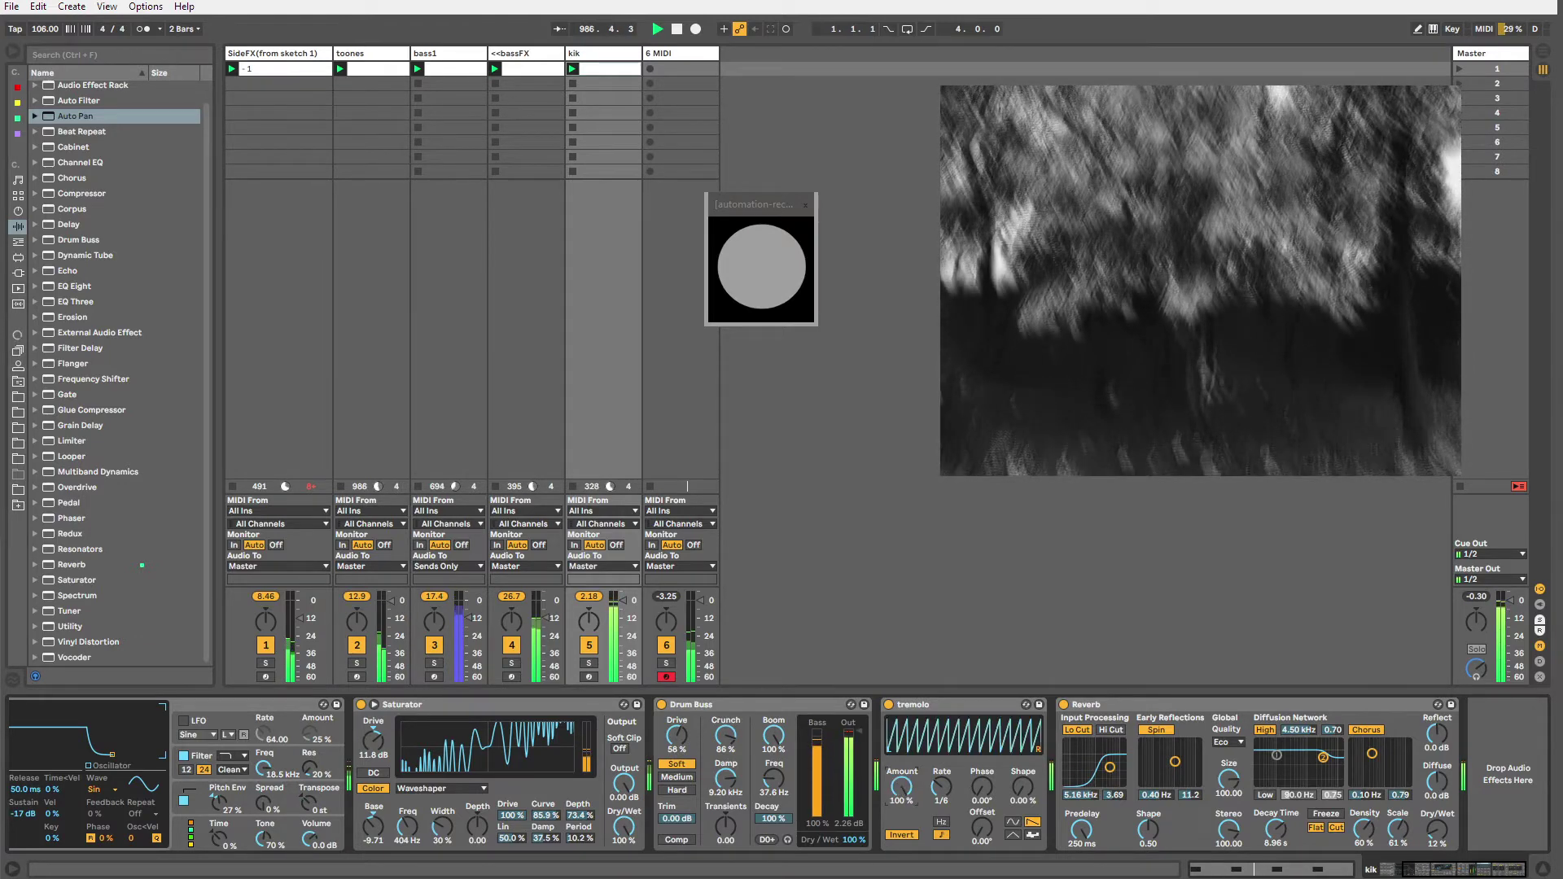
left_click_drag(904, 789, 938, 781)
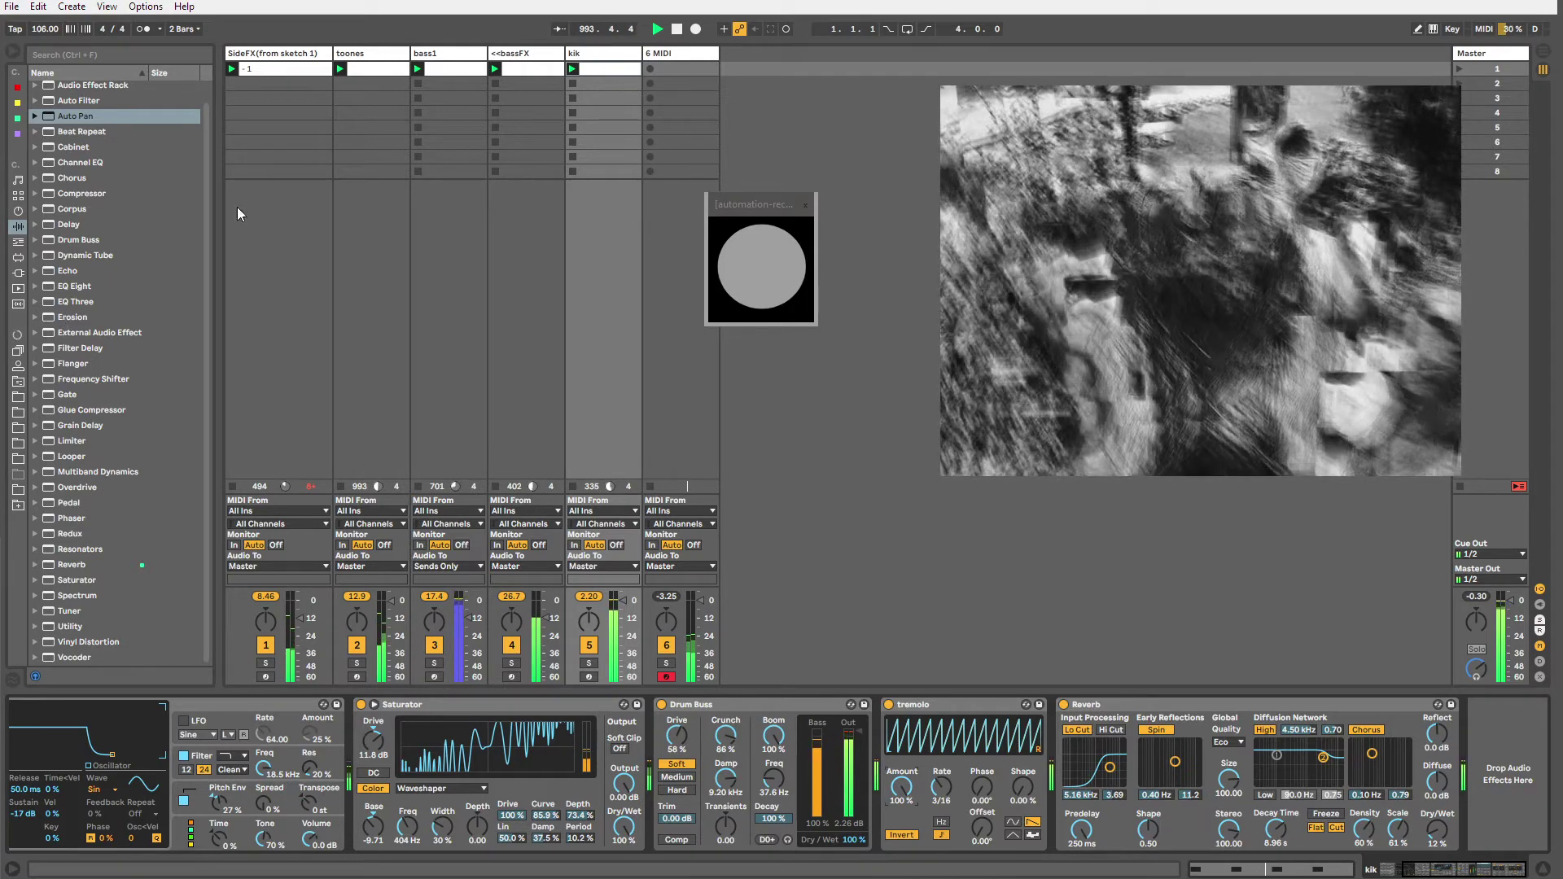
left_click(681, 51)
left_click(585, 53)
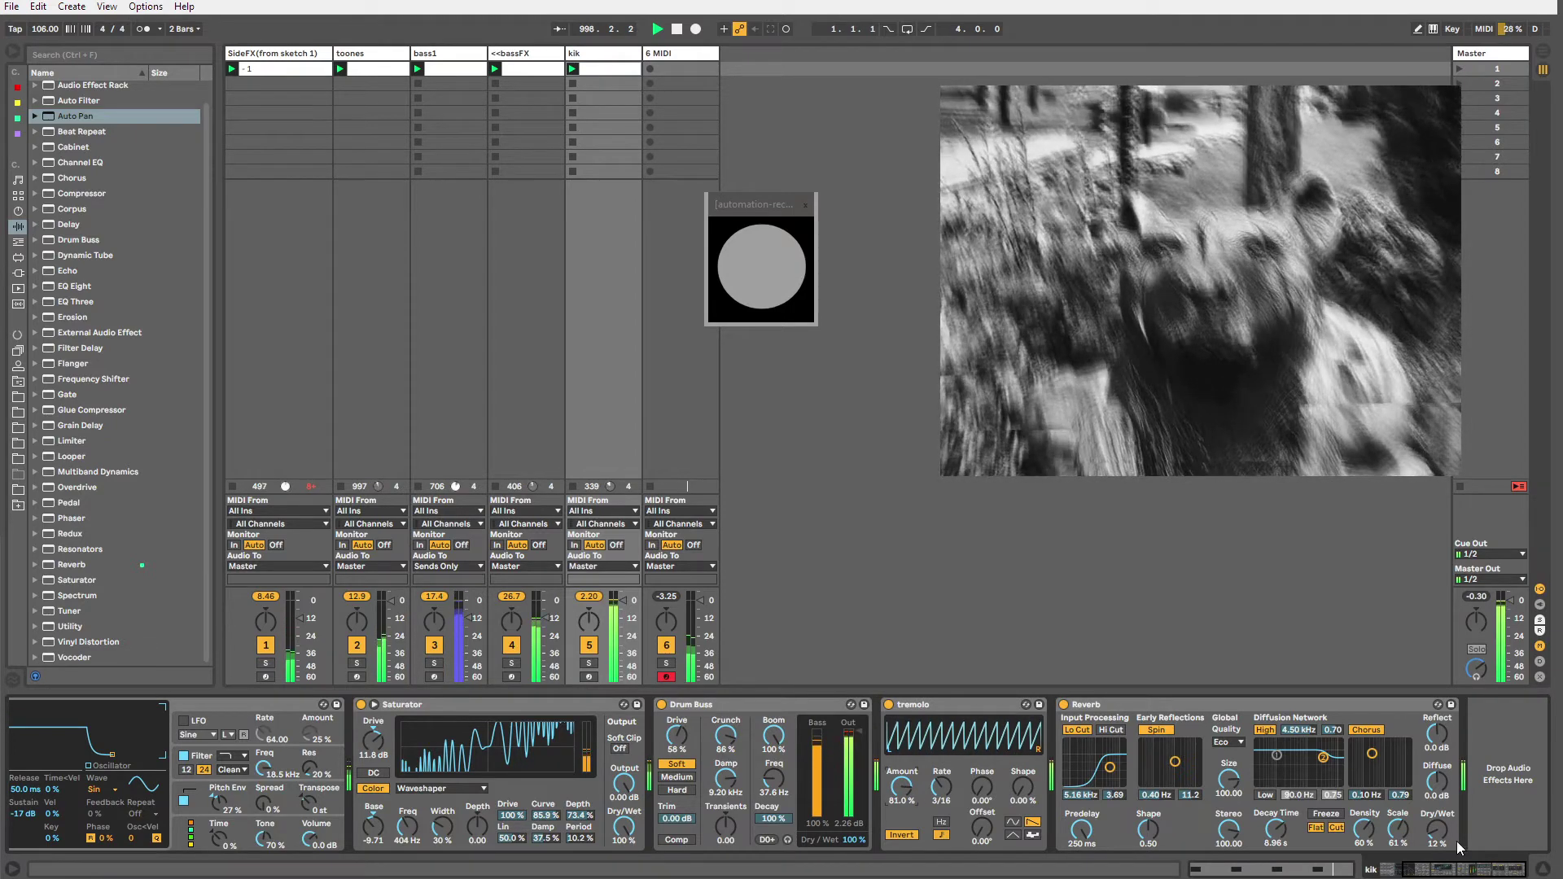
Group the kik track's Operator into an Instrument Rack and limit its chain's key range to the notes below C1.
left_click(1428, 871)
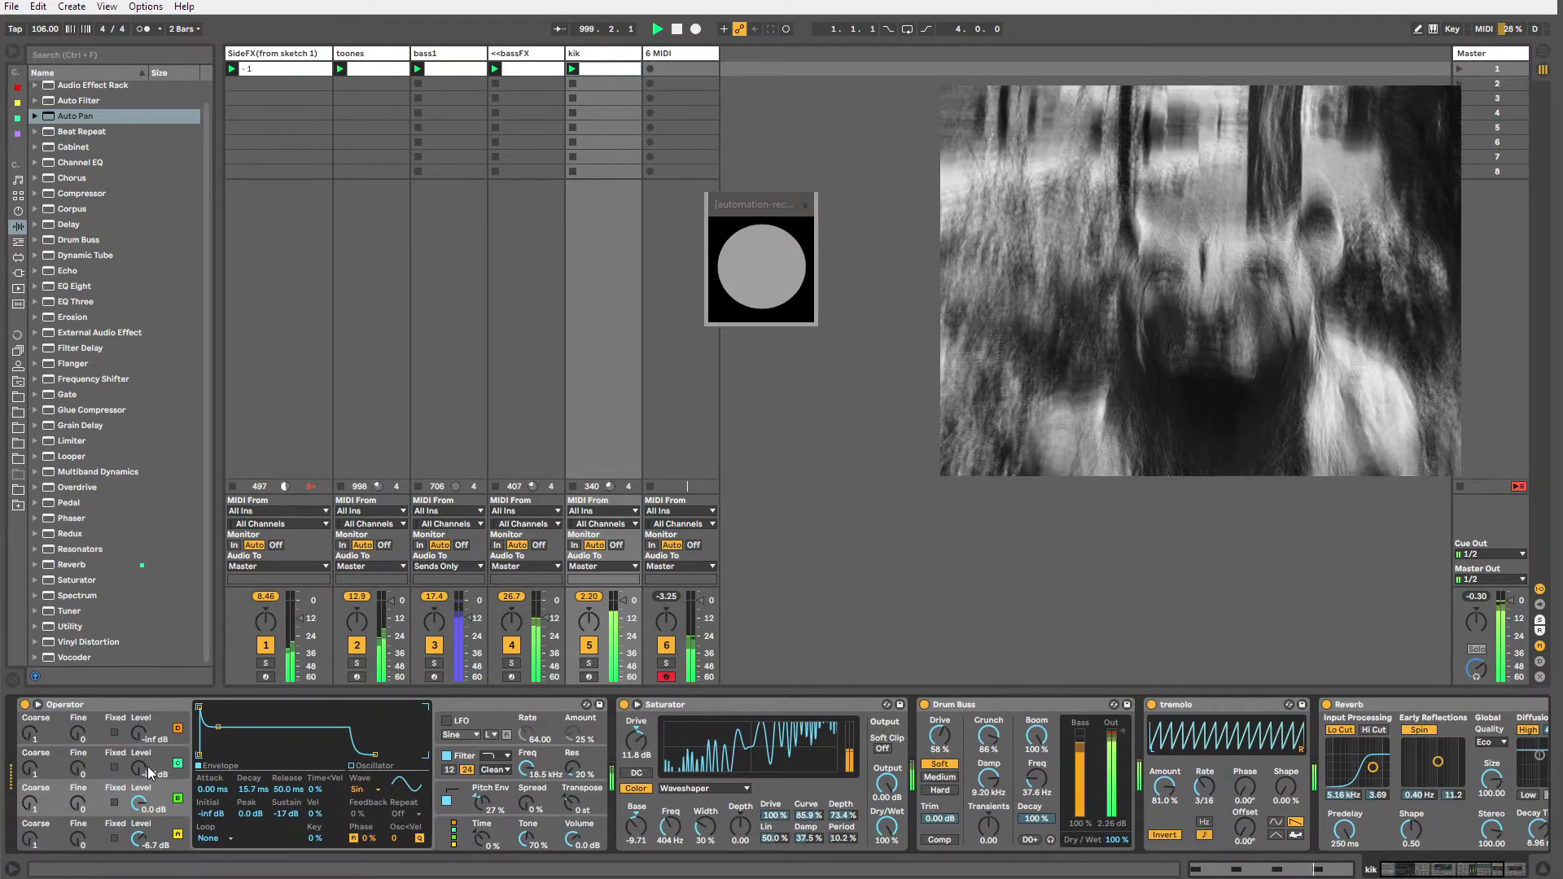
left_click(122, 702)
key("ctrl+g")
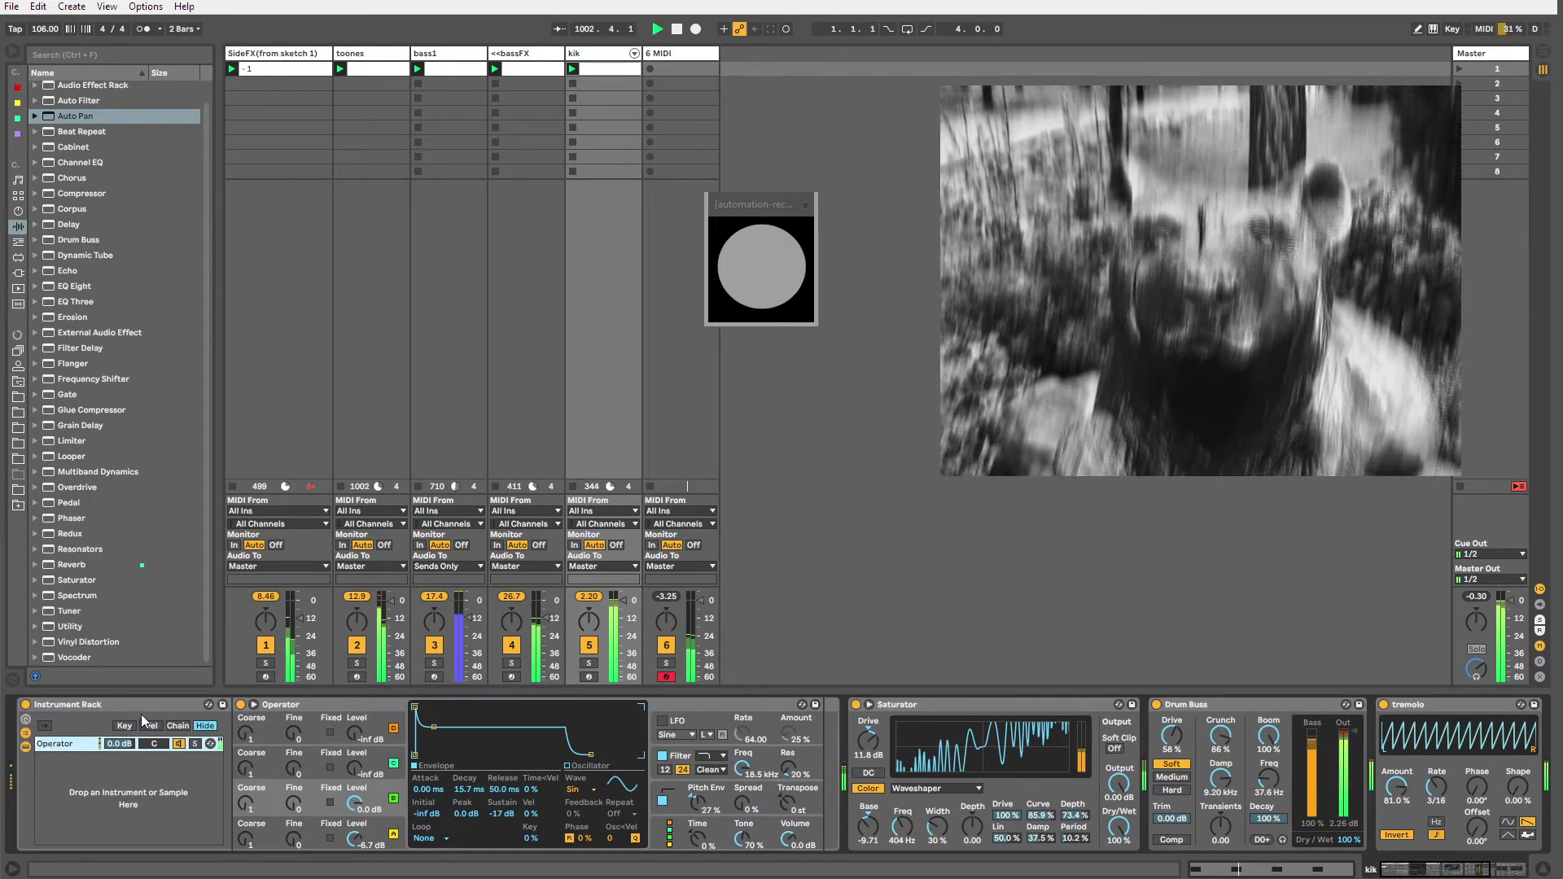
left_click(124, 725)
left_click_drag(638, 746, 339, 753)
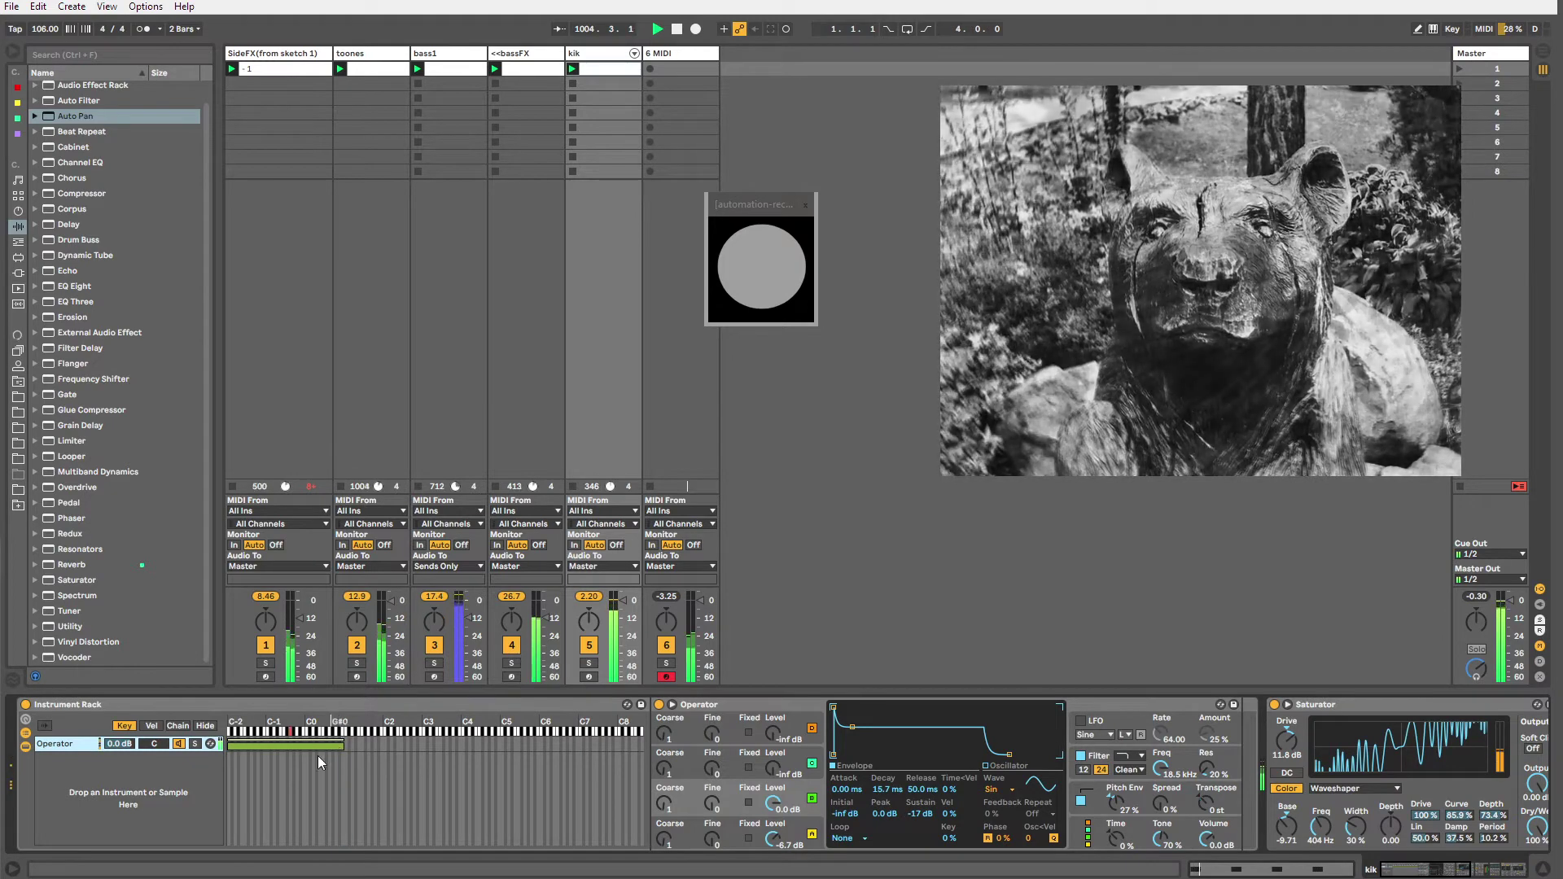
Create a second chain in the rack, load an Operator into it and start its key range at C1.
right_click(60, 762)
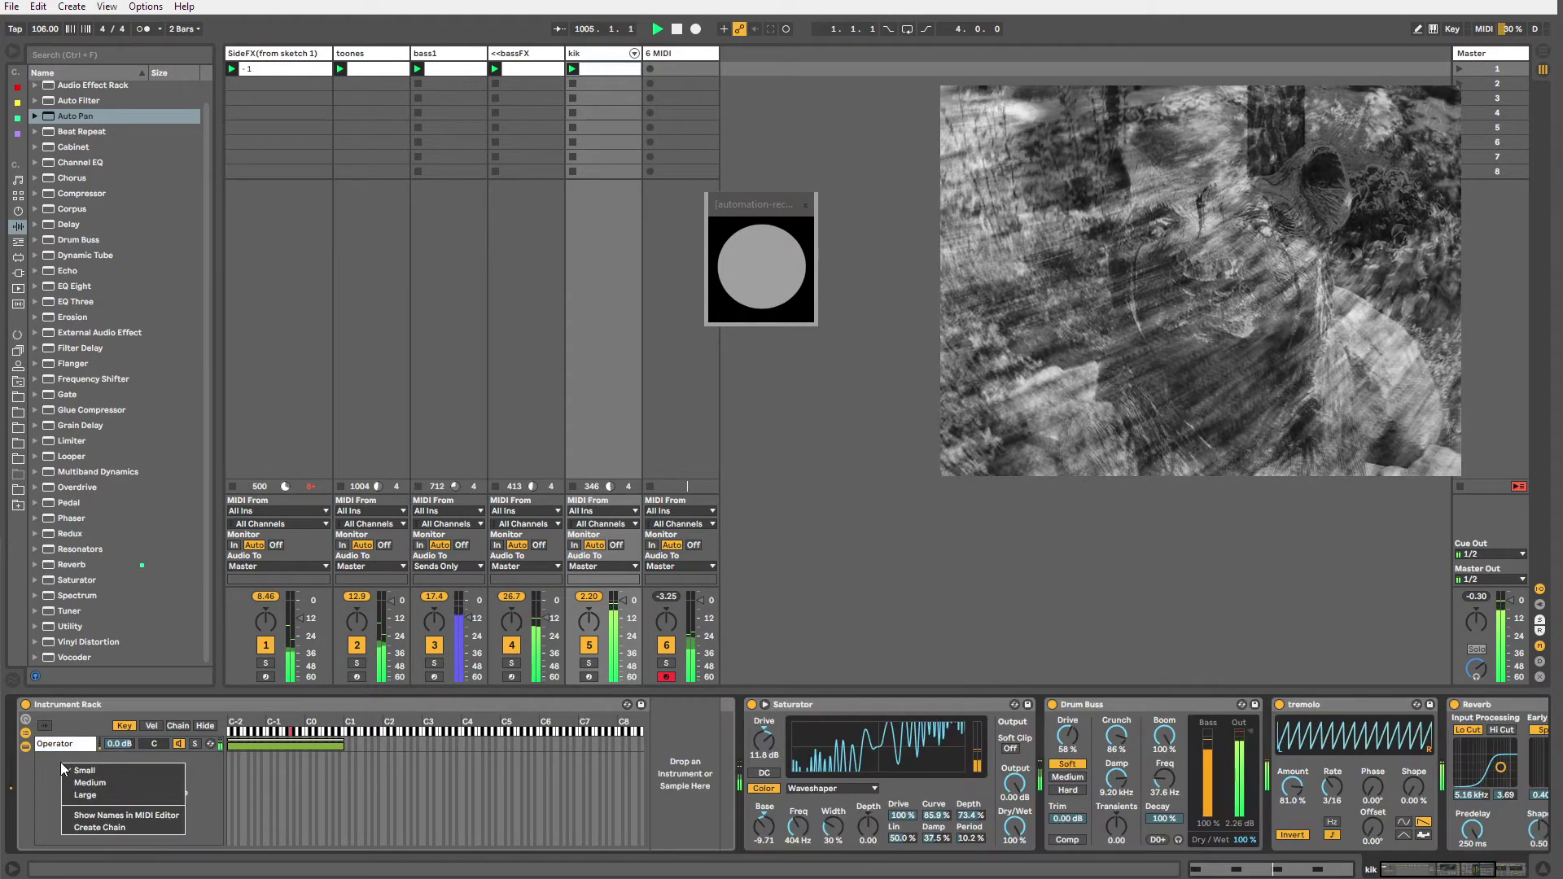
left_click(90, 828)
left_click(19, 210)
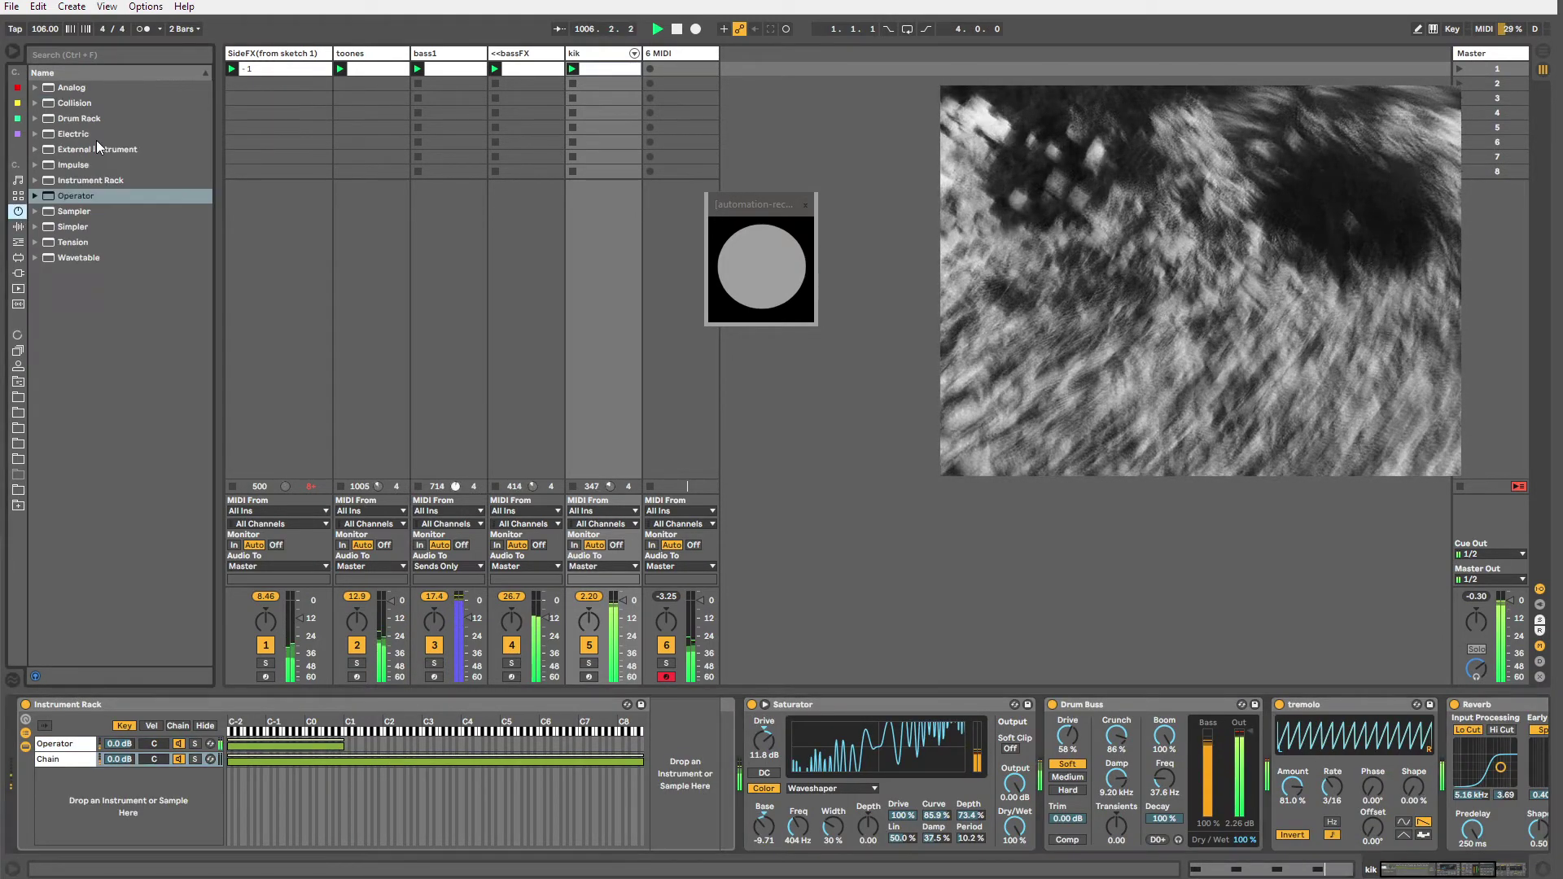
left_click_drag(93, 202, 80, 761)
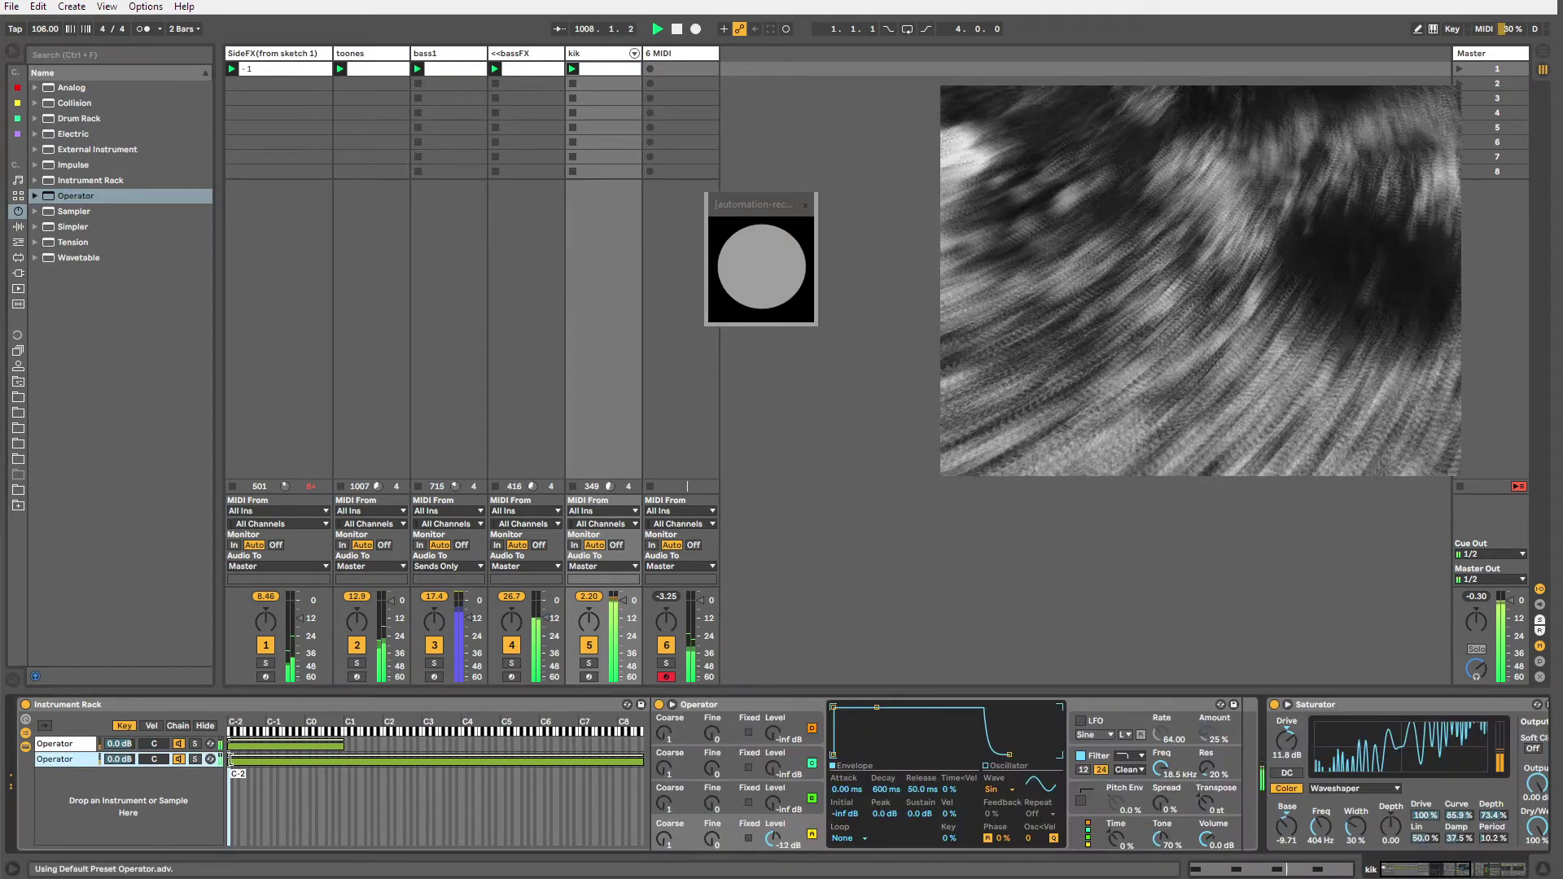
left_click_drag(229, 760, 344, 761)
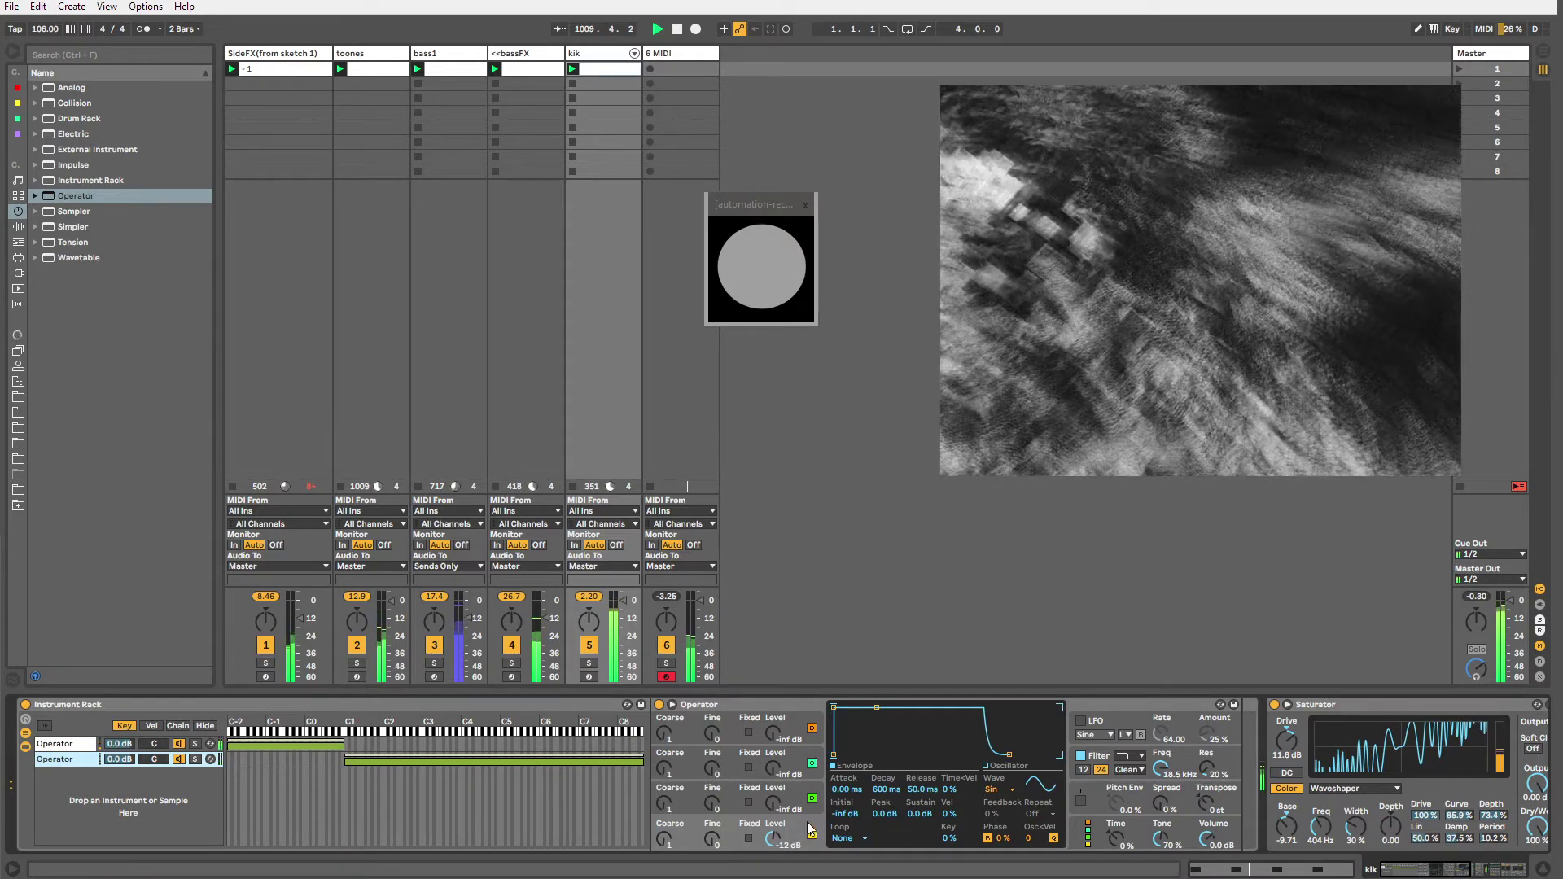
Shape the second Operator's amplitude envelope with a 45.9 ms decay and a -69 dB sustain.
left_click(856, 711)
left_click_drag(877, 707, 860, 755)
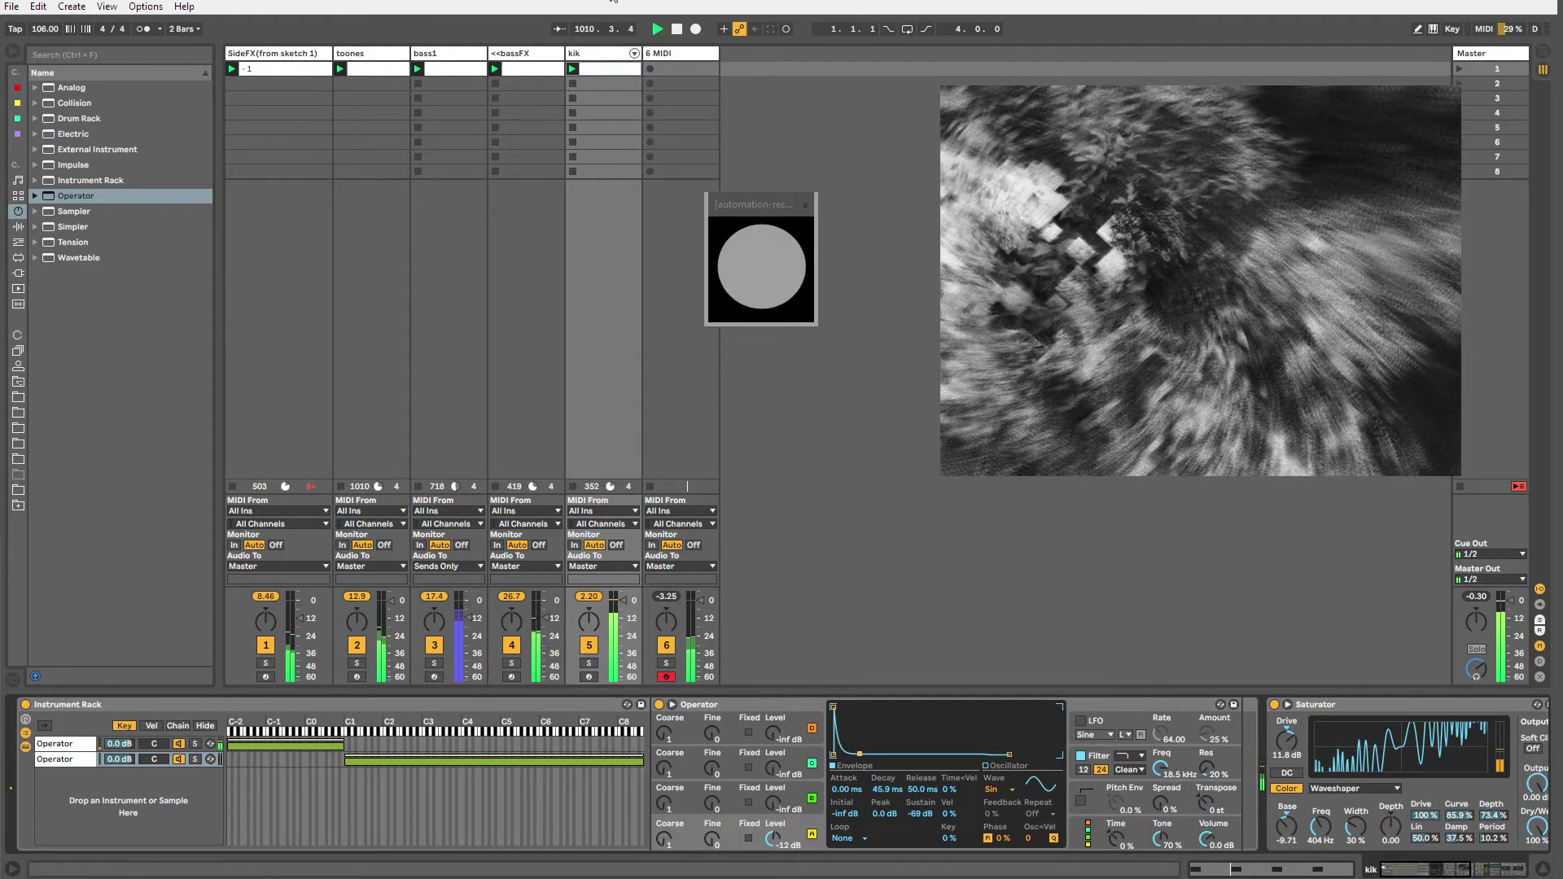
Show the notes of the kik clip and add a G1 note at 1.1.2.
left_click(598, 70)
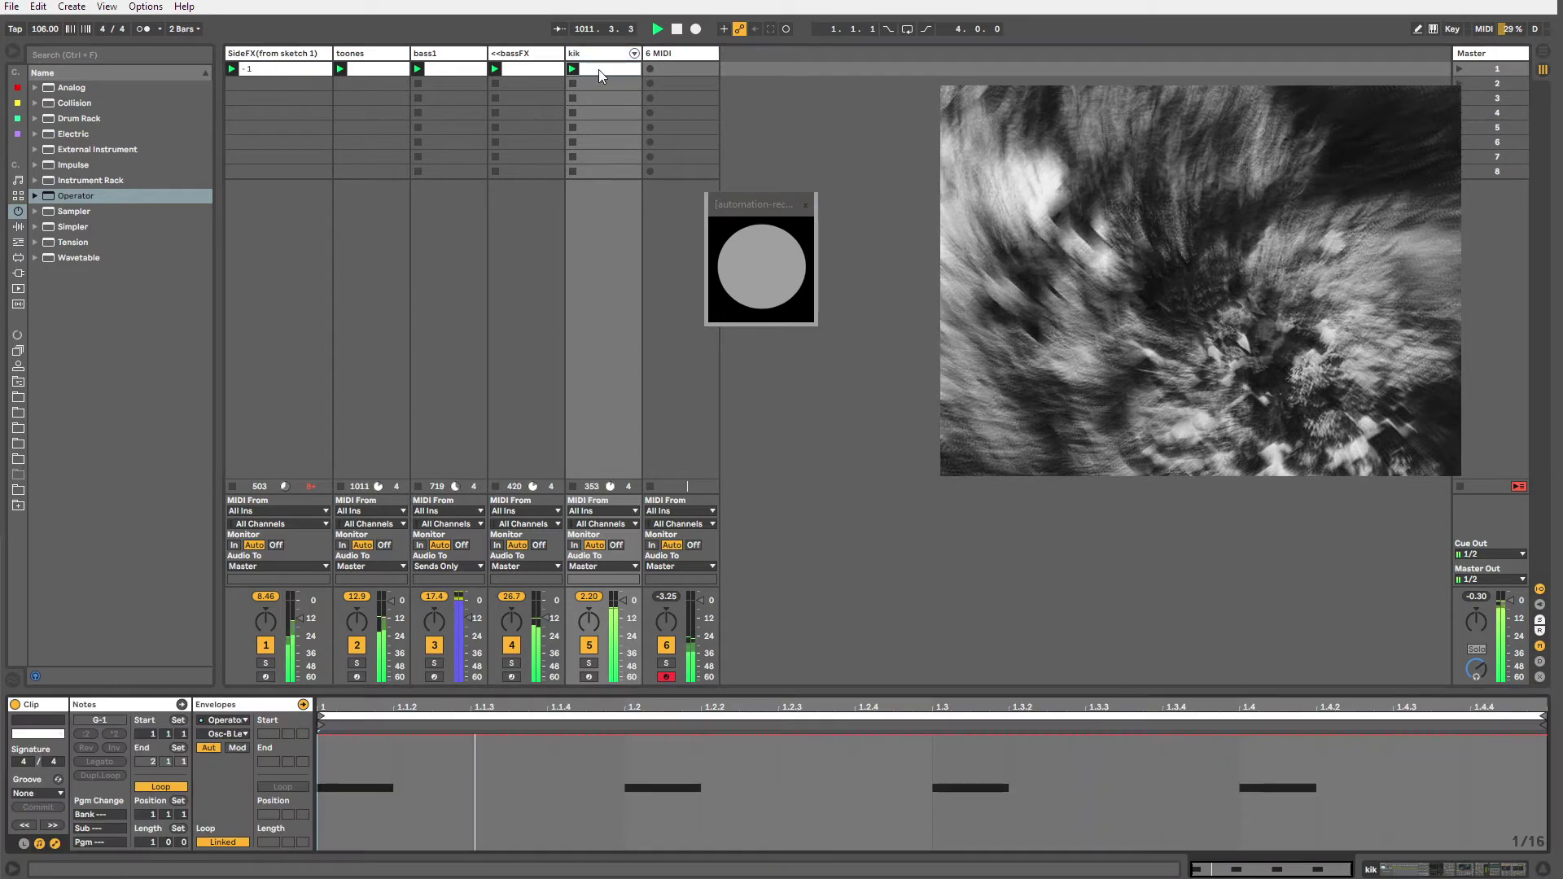
left_click(141, 705)
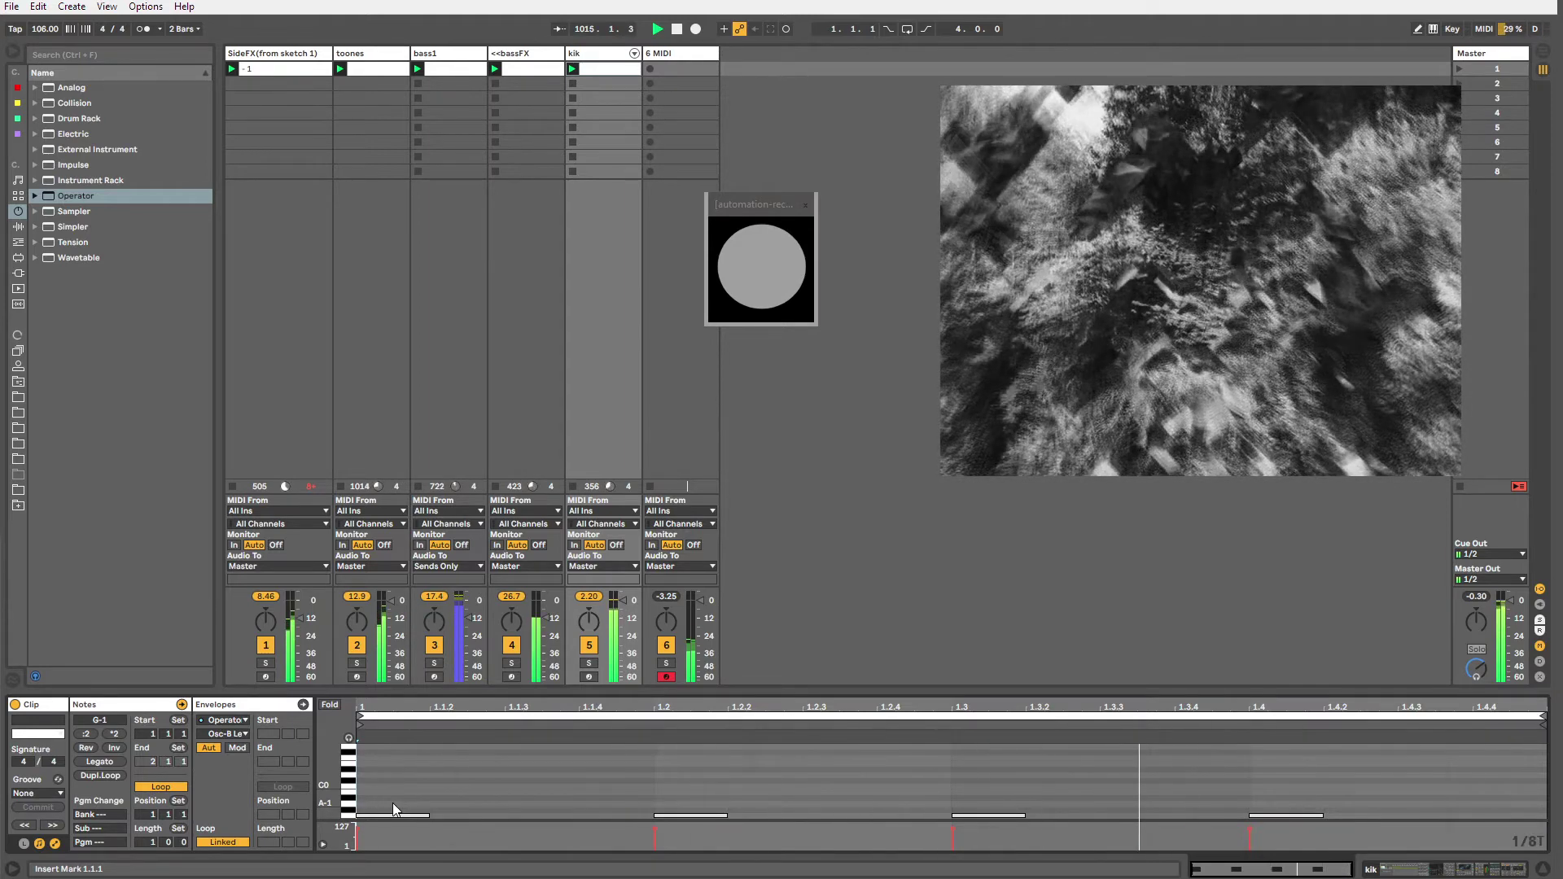
double_click(489, 803)
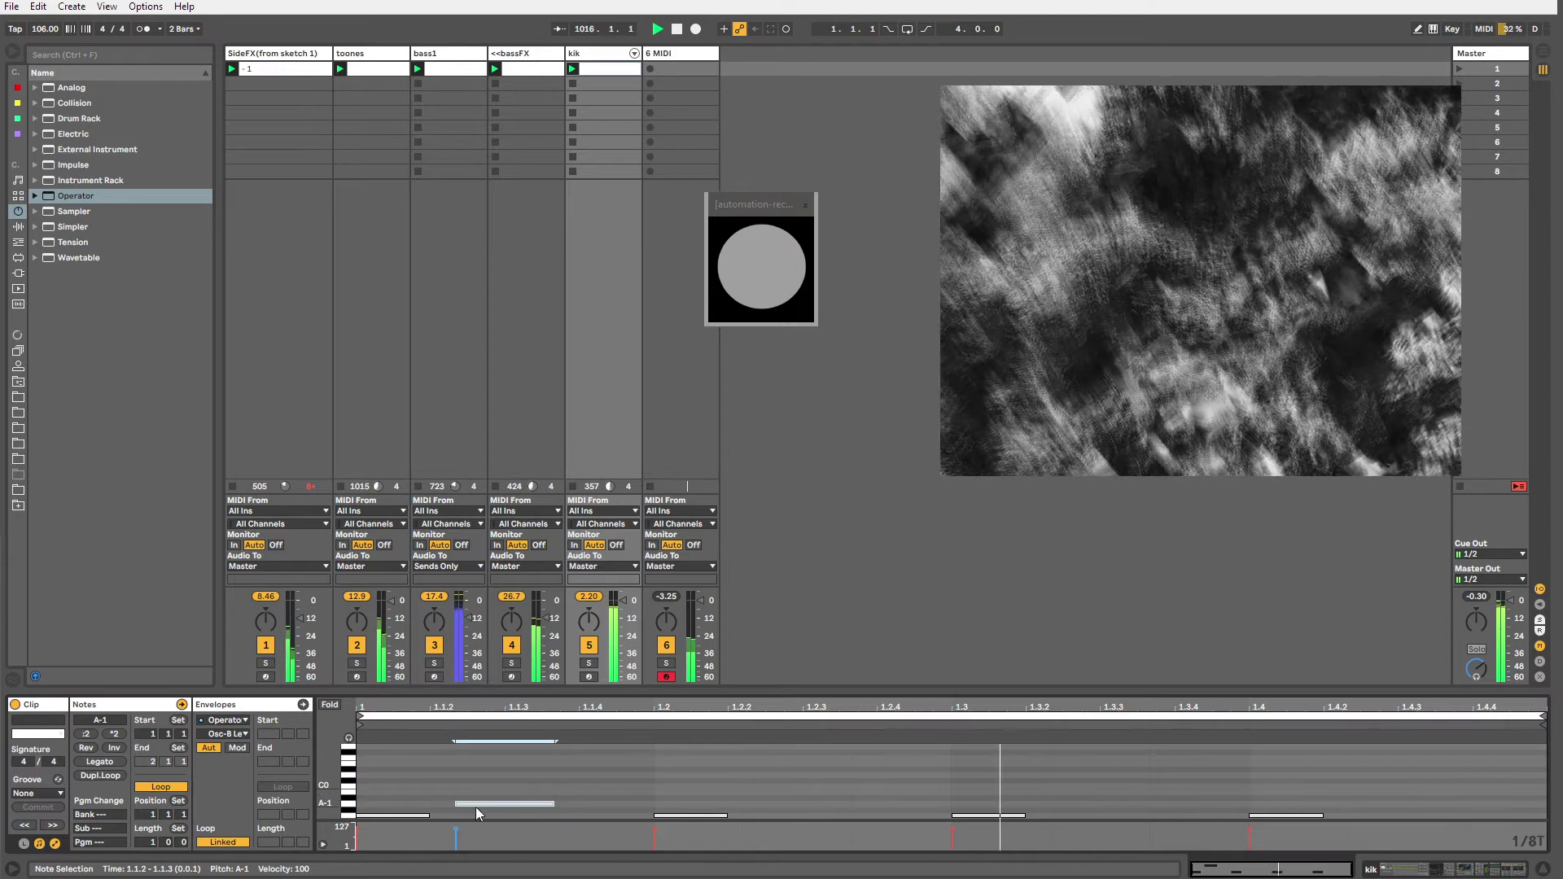
left_click_drag(470, 803, 471, 747)
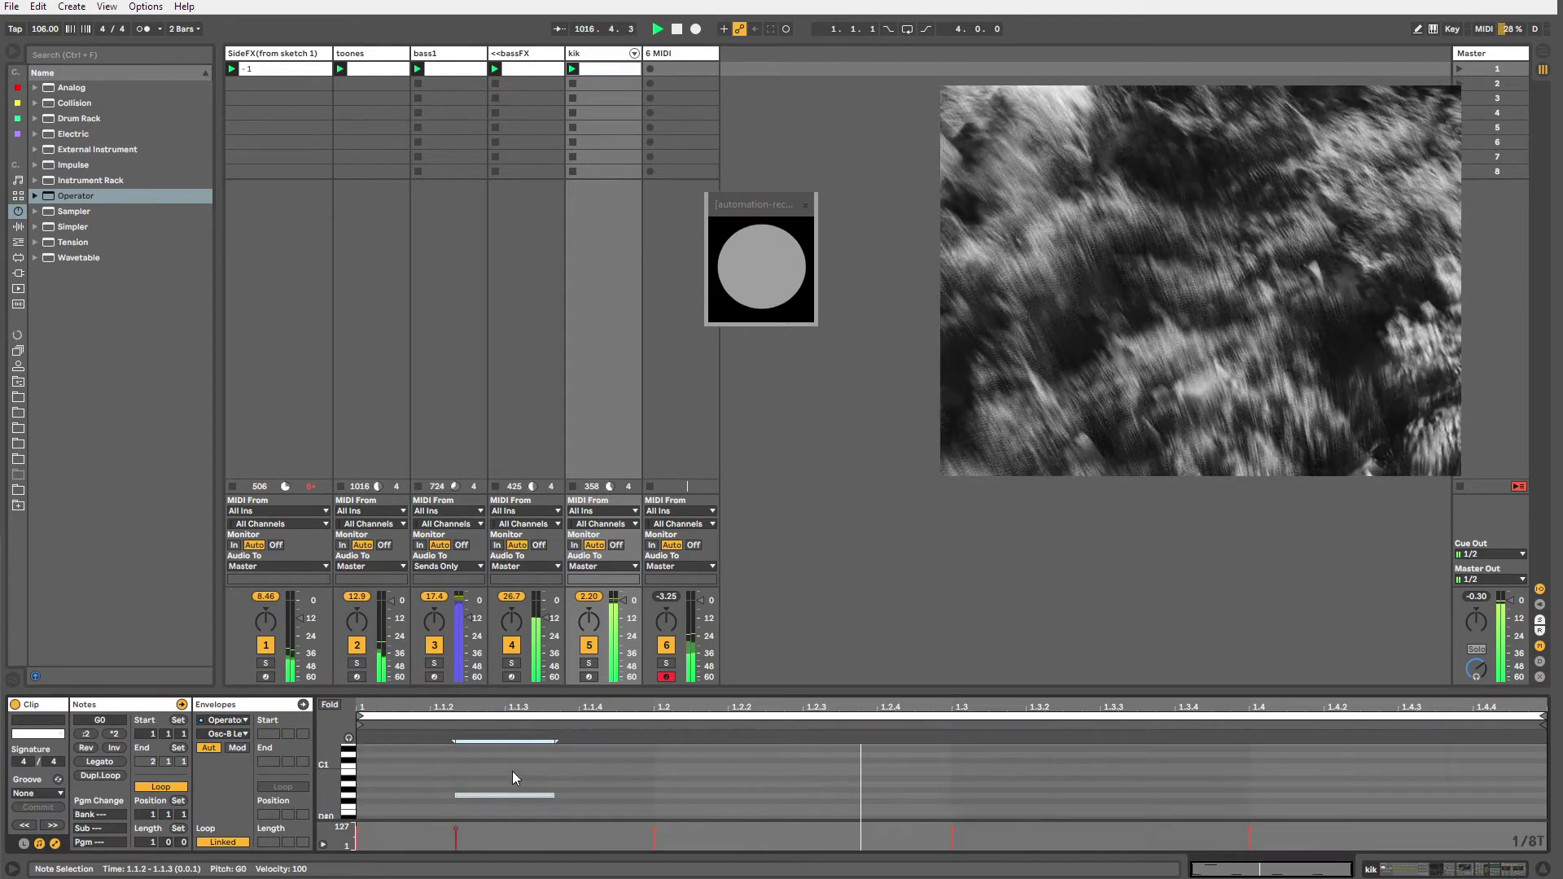
scroll(511, 770, "up", 3)
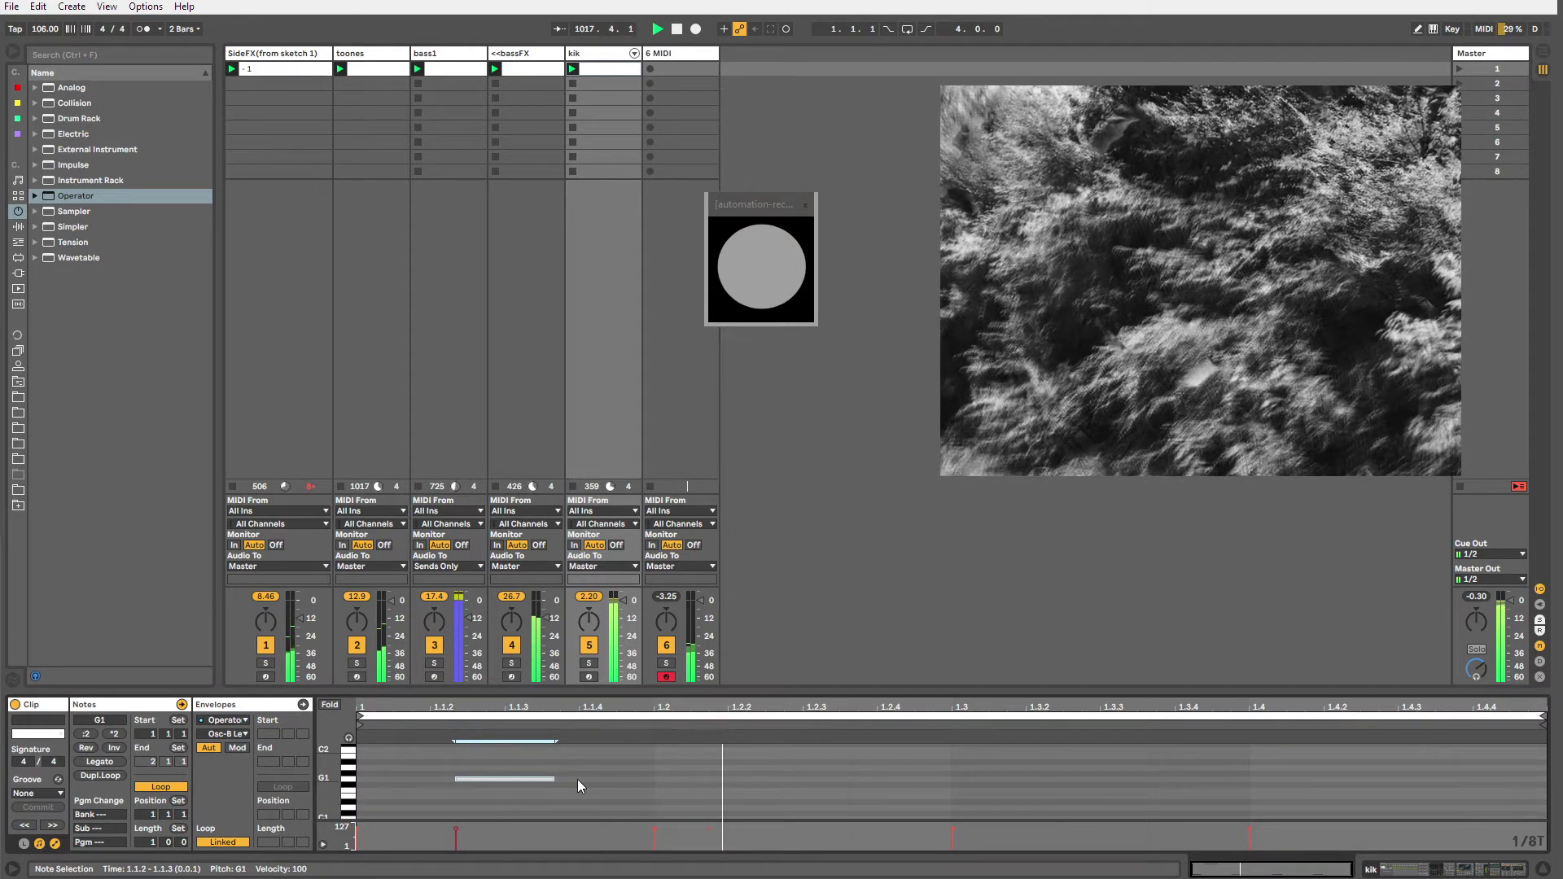
Add a note at 1.1.3 in the kik clip, transpose it to A3, and add another A3 note at 1.3.3.
double_click(607, 783)
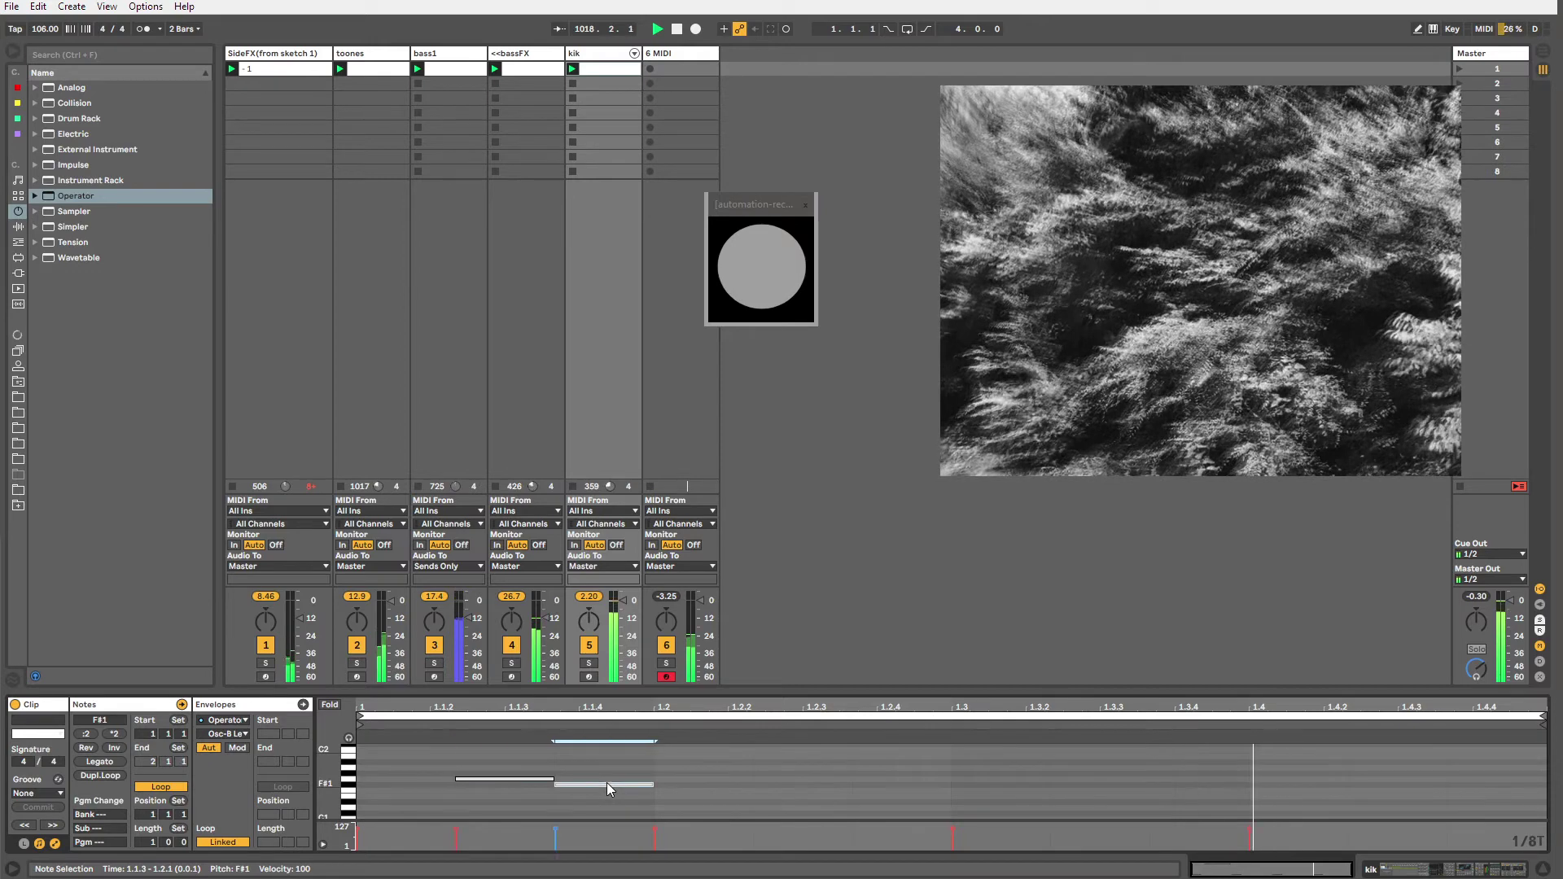
double_click(423, 778)
double_click(420, 778)
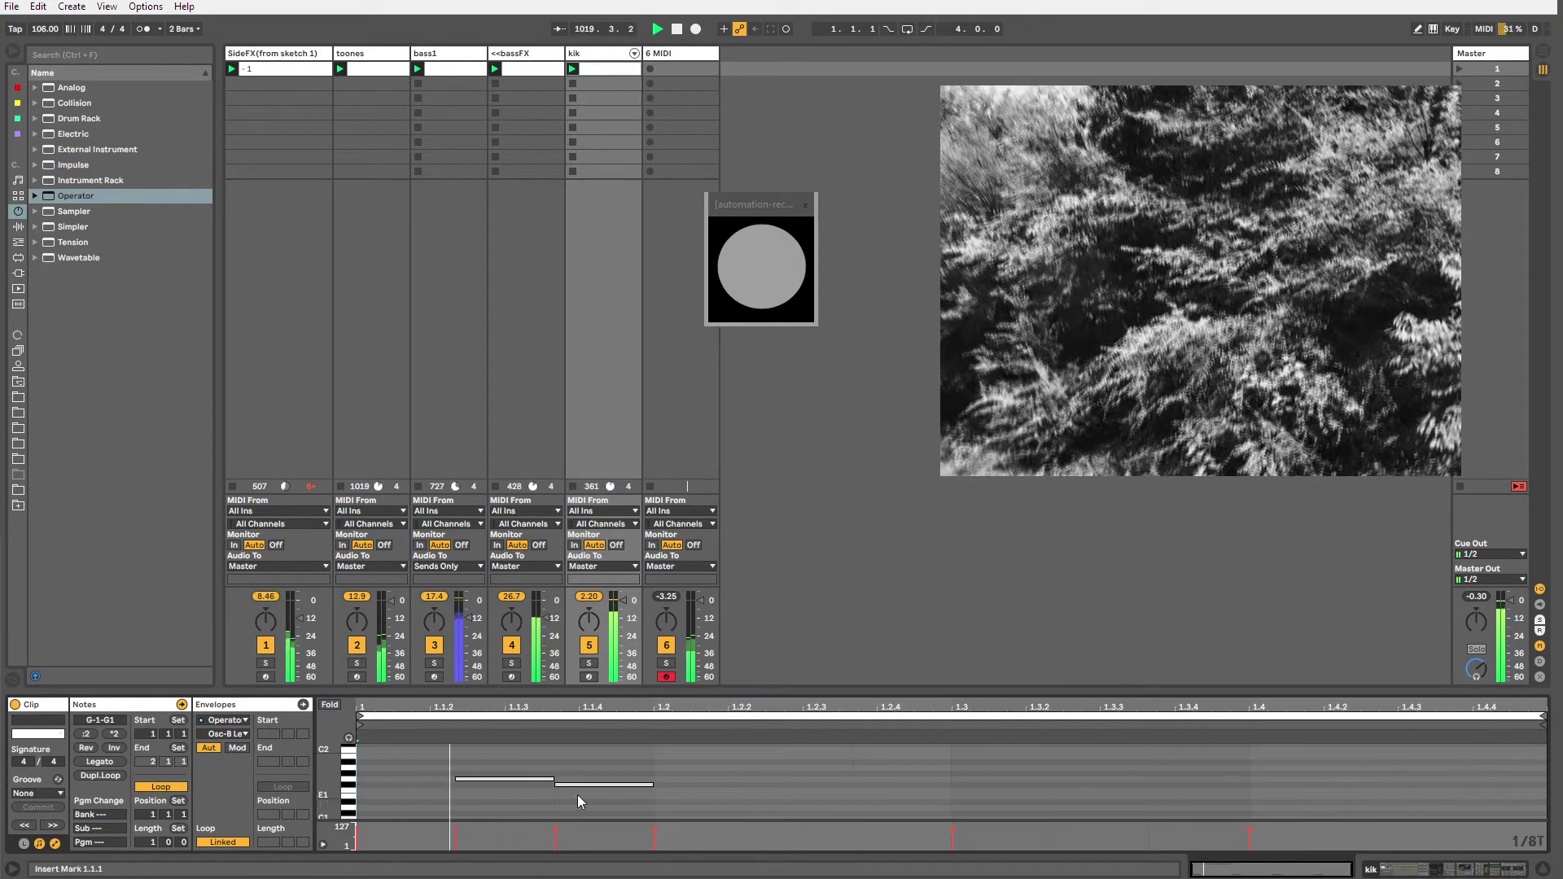
left_click_drag(580, 785, 618, 775)
key("shift+Up")
key("shift+Up")
key("Up")
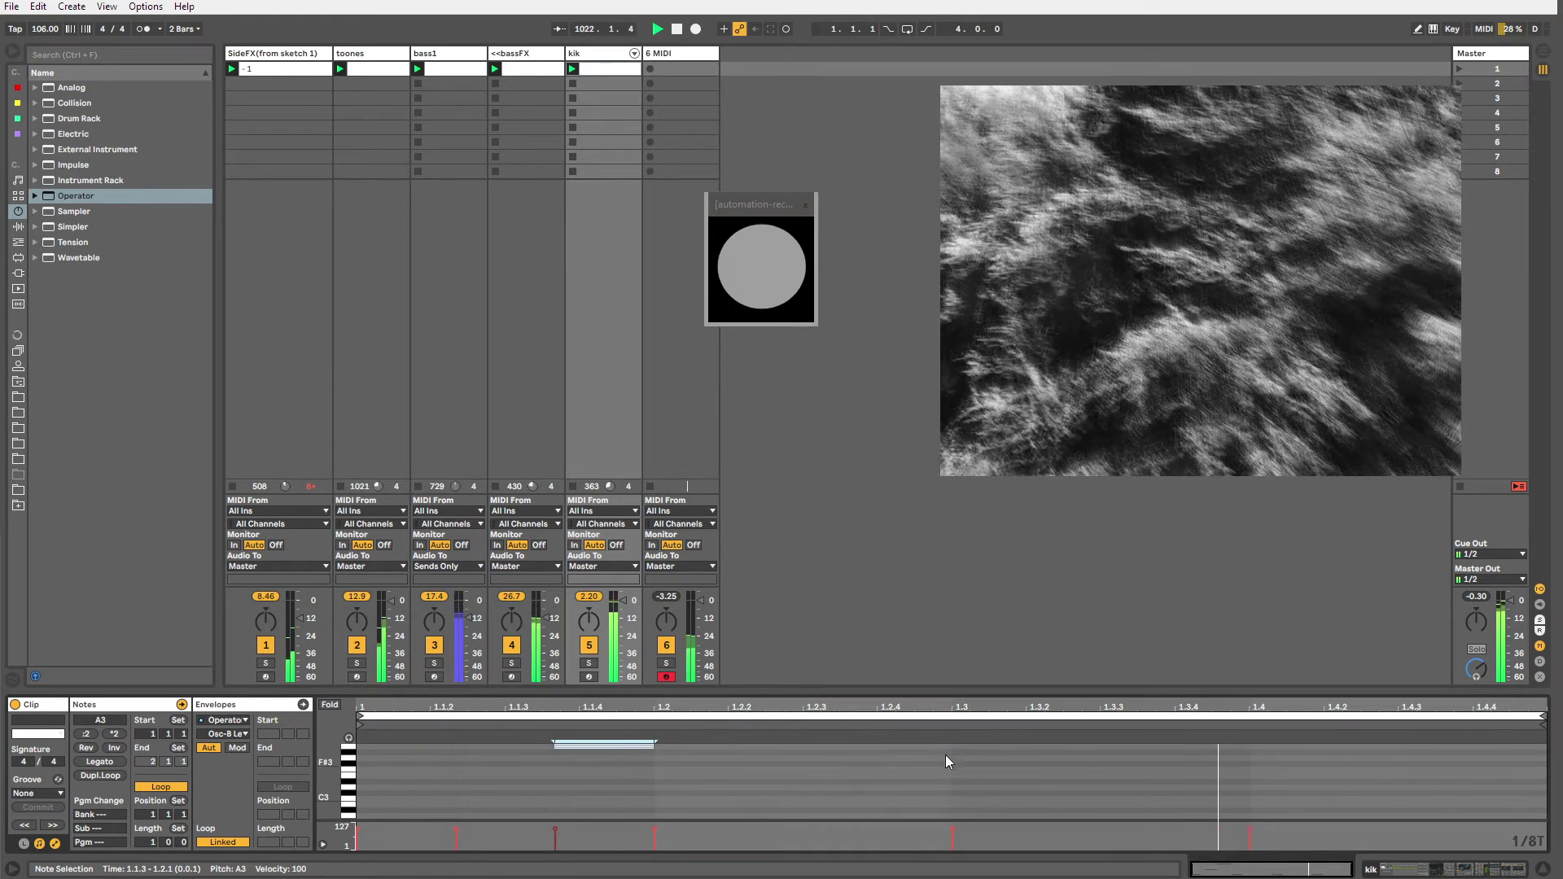
double_click(1182, 746)
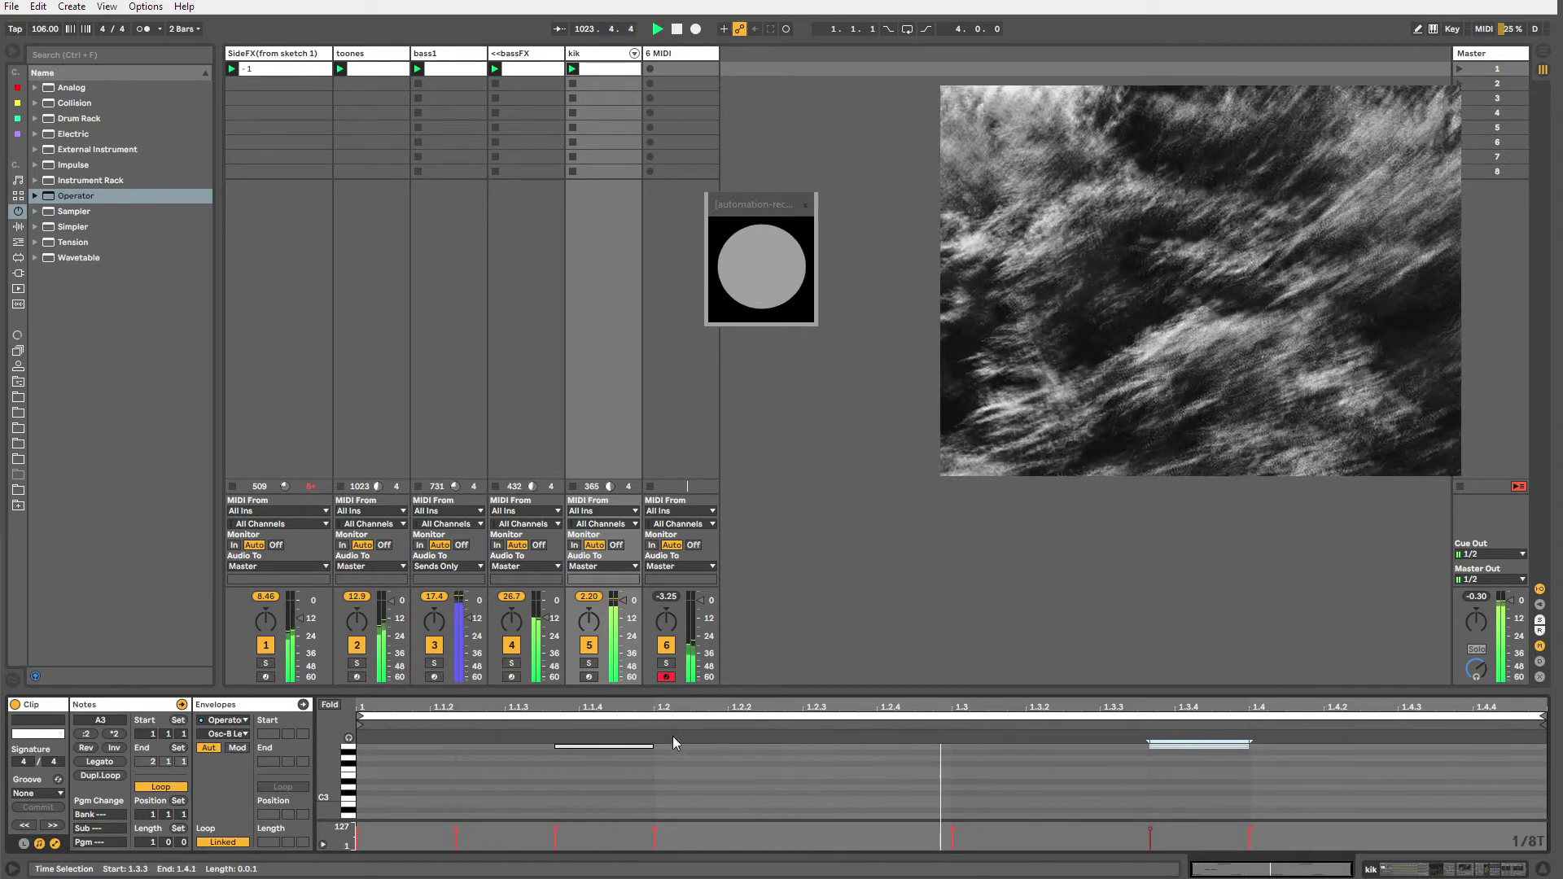
Narrow the second Operator chain's key range on the kik track so that it ends at C4.
left_click(590, 56)
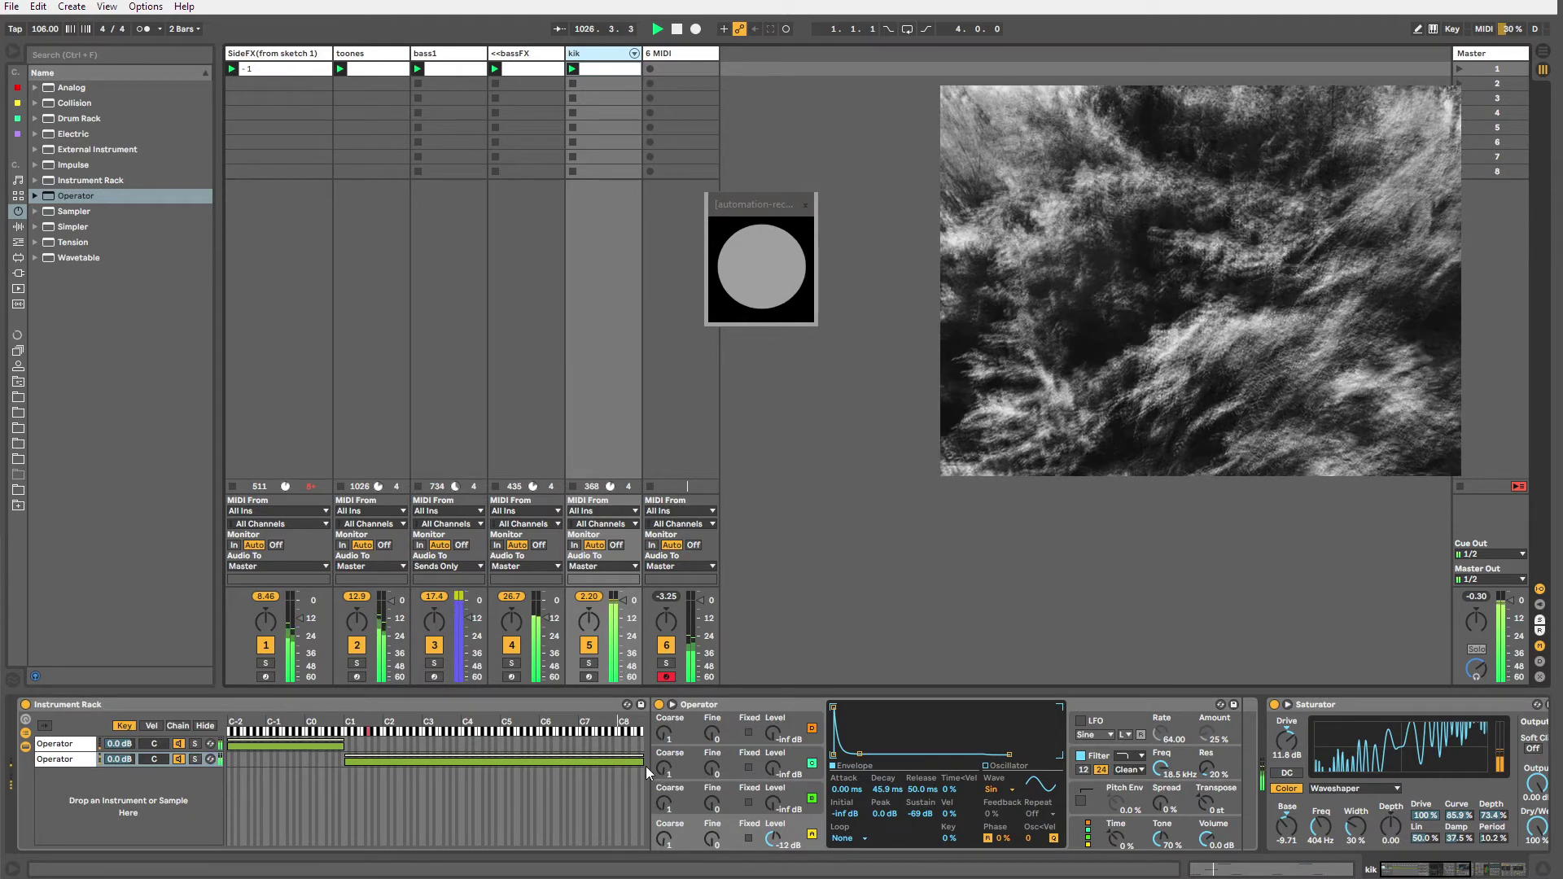
left_click_drag(644, 761, 469, 761)
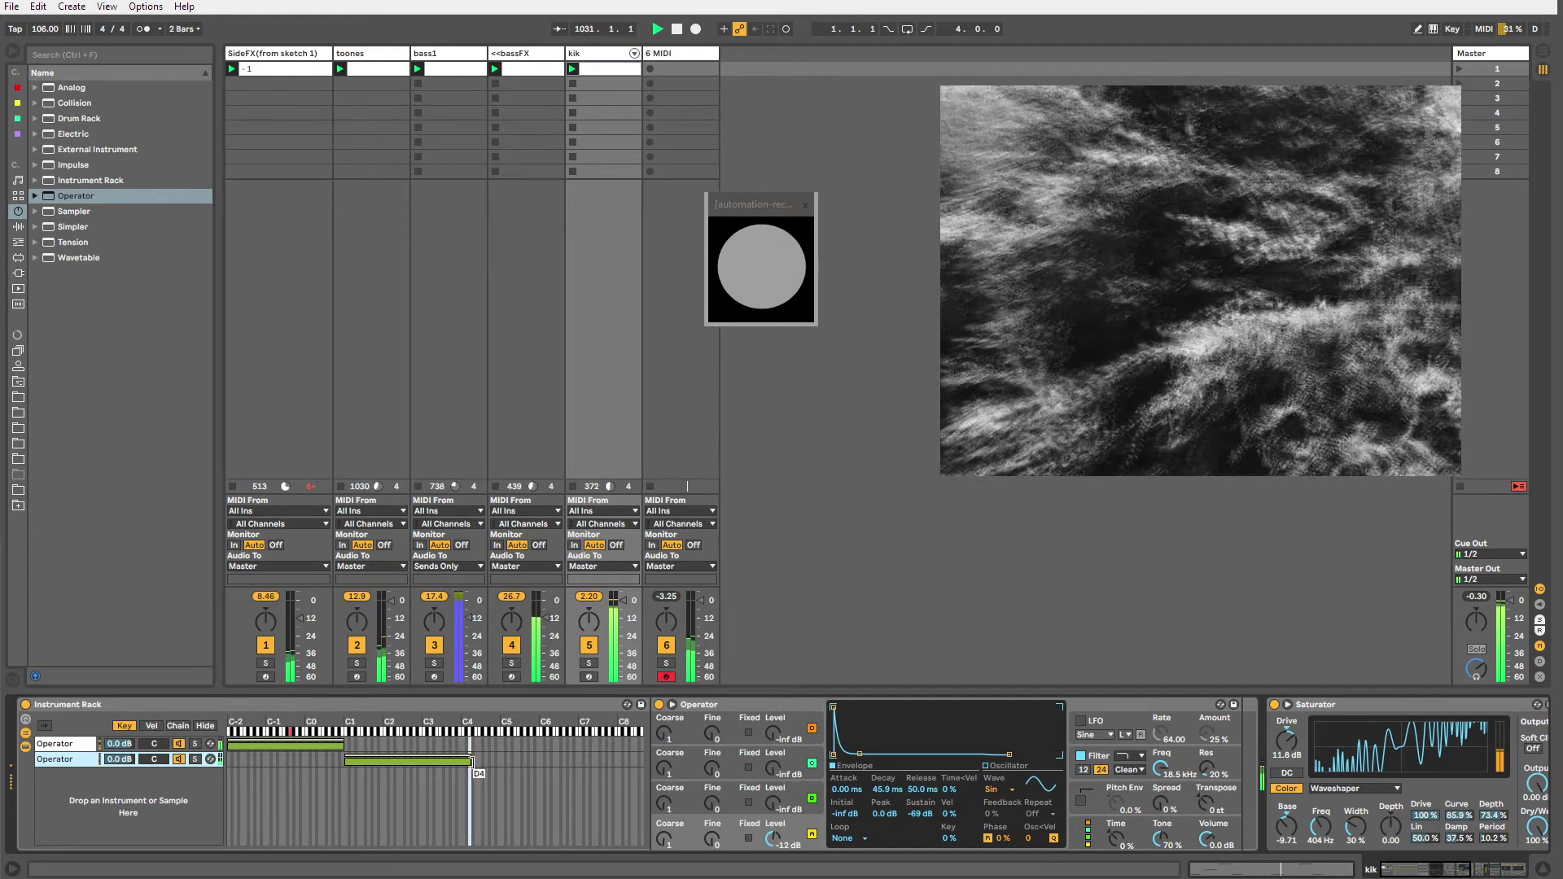
left_click_drag(470, 760, 464, 760)
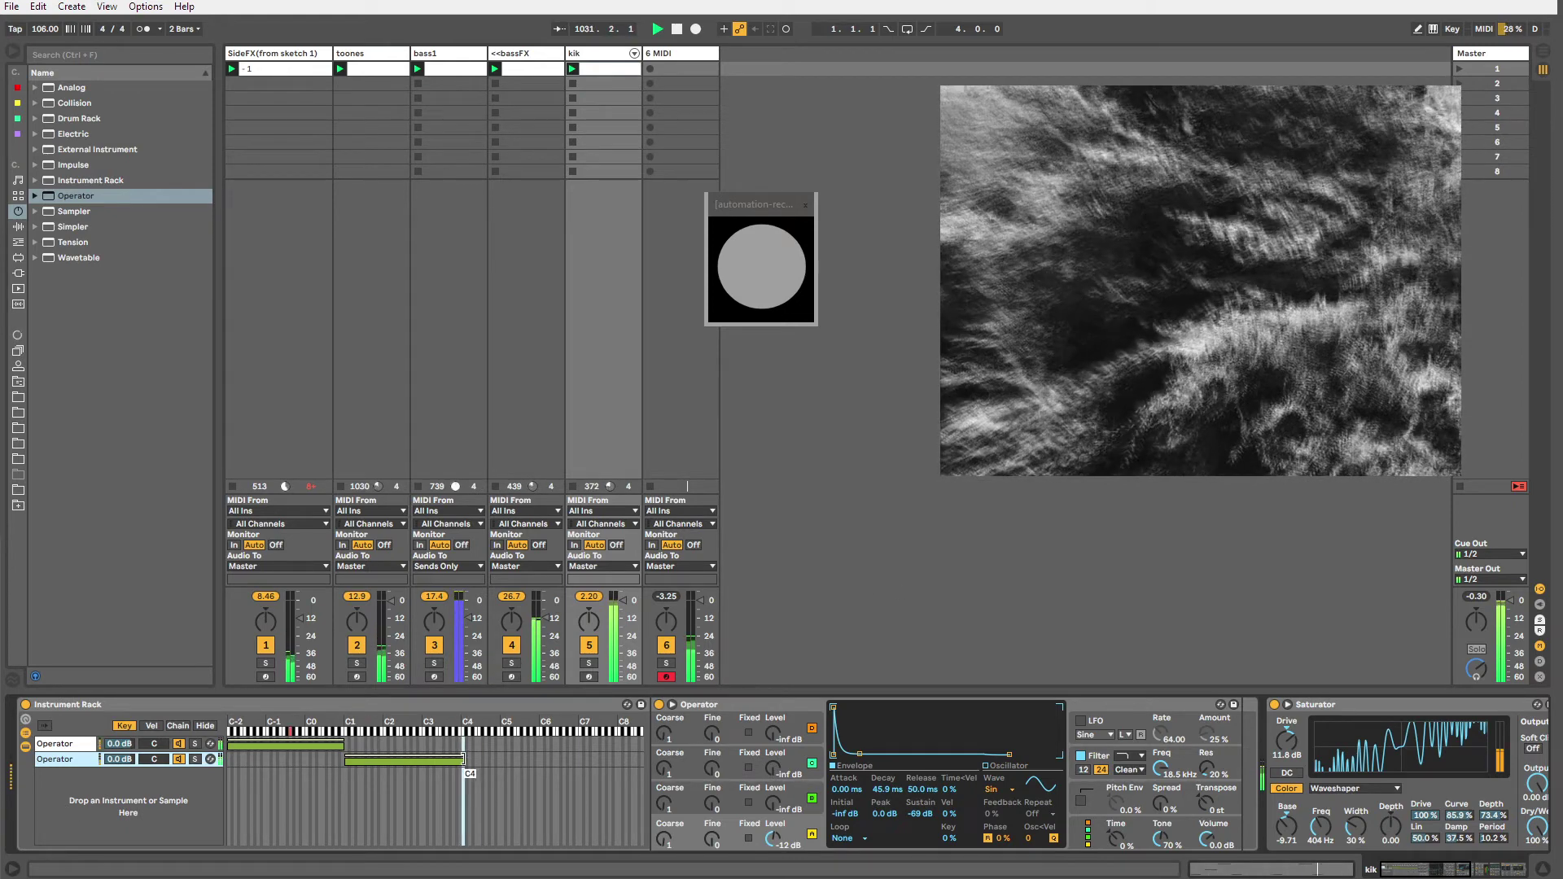
Create a third chain, narrow its key range to a single key near C4, and shorten the second chain's range to B3.
right_click(67, 779)
left_click(101, 865)
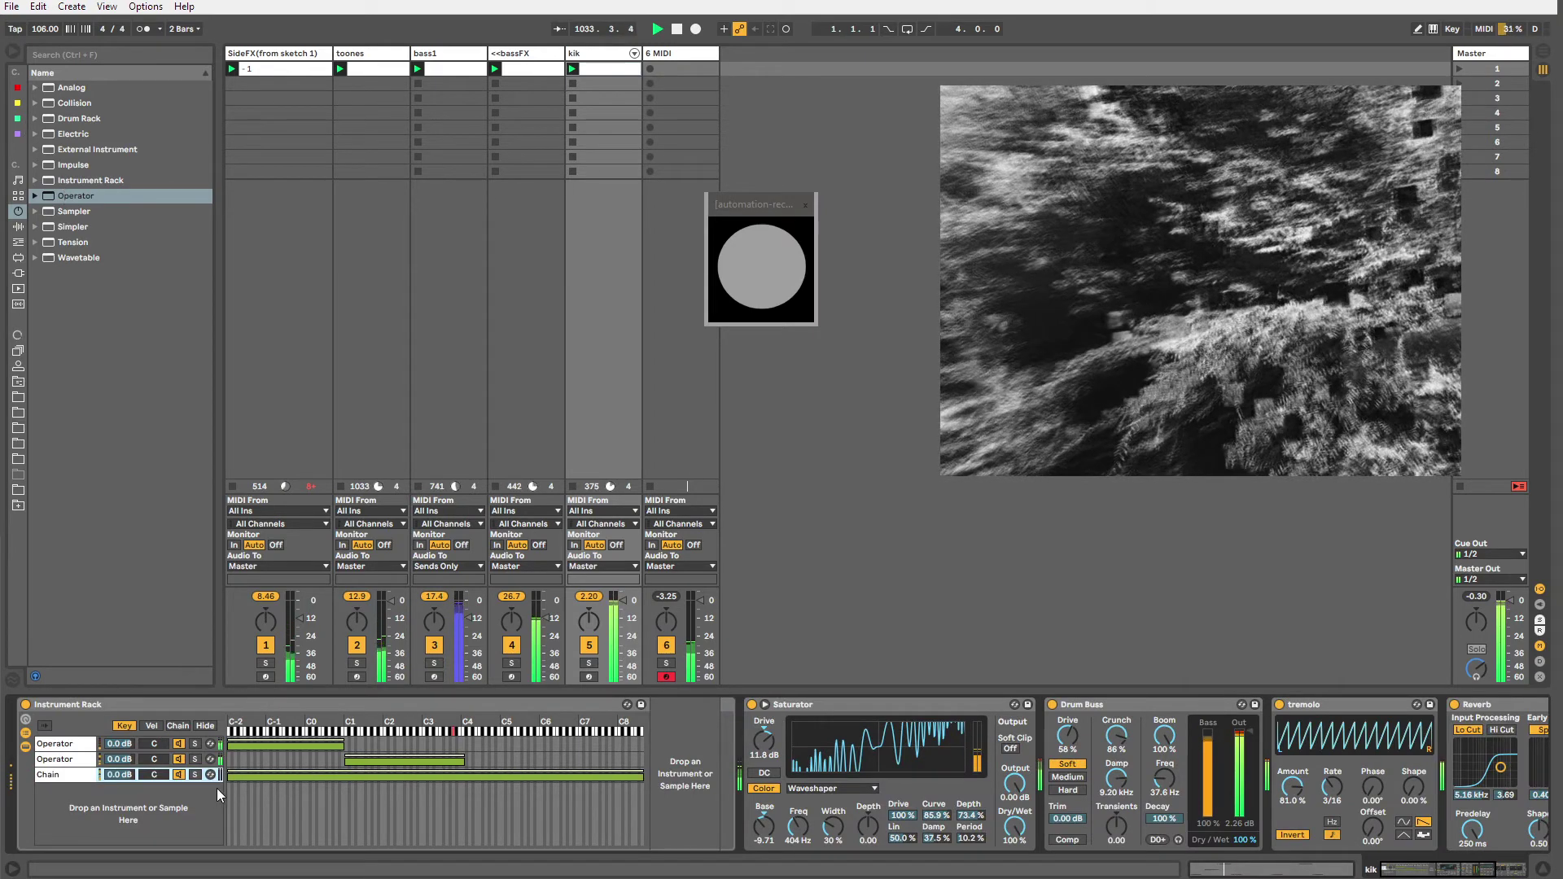
left_click_drag(228, 775, 467, 775)
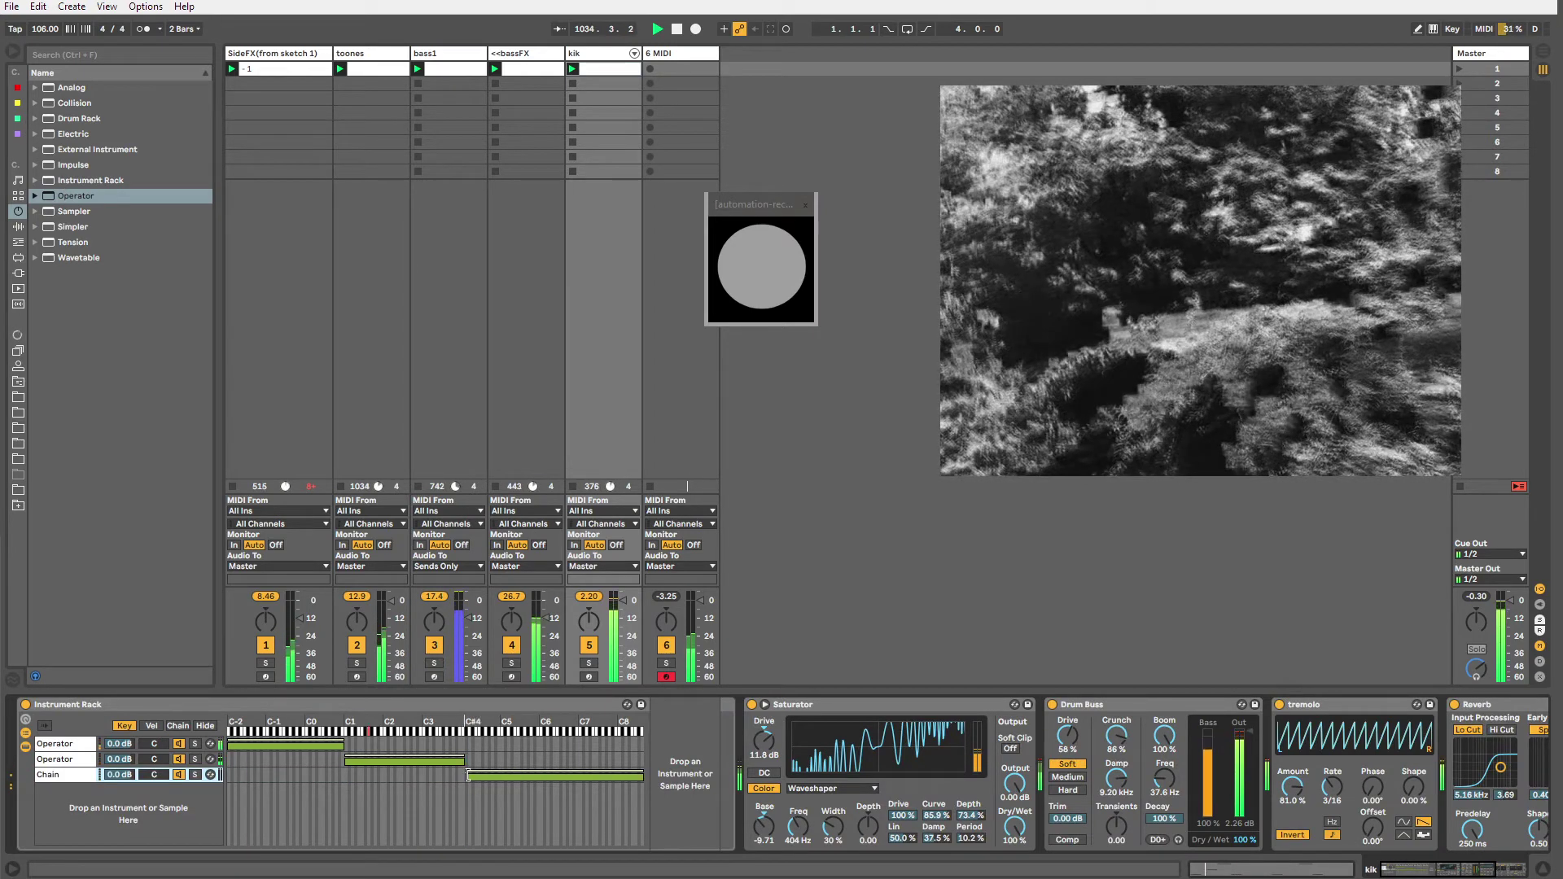
key("ctrl+z")
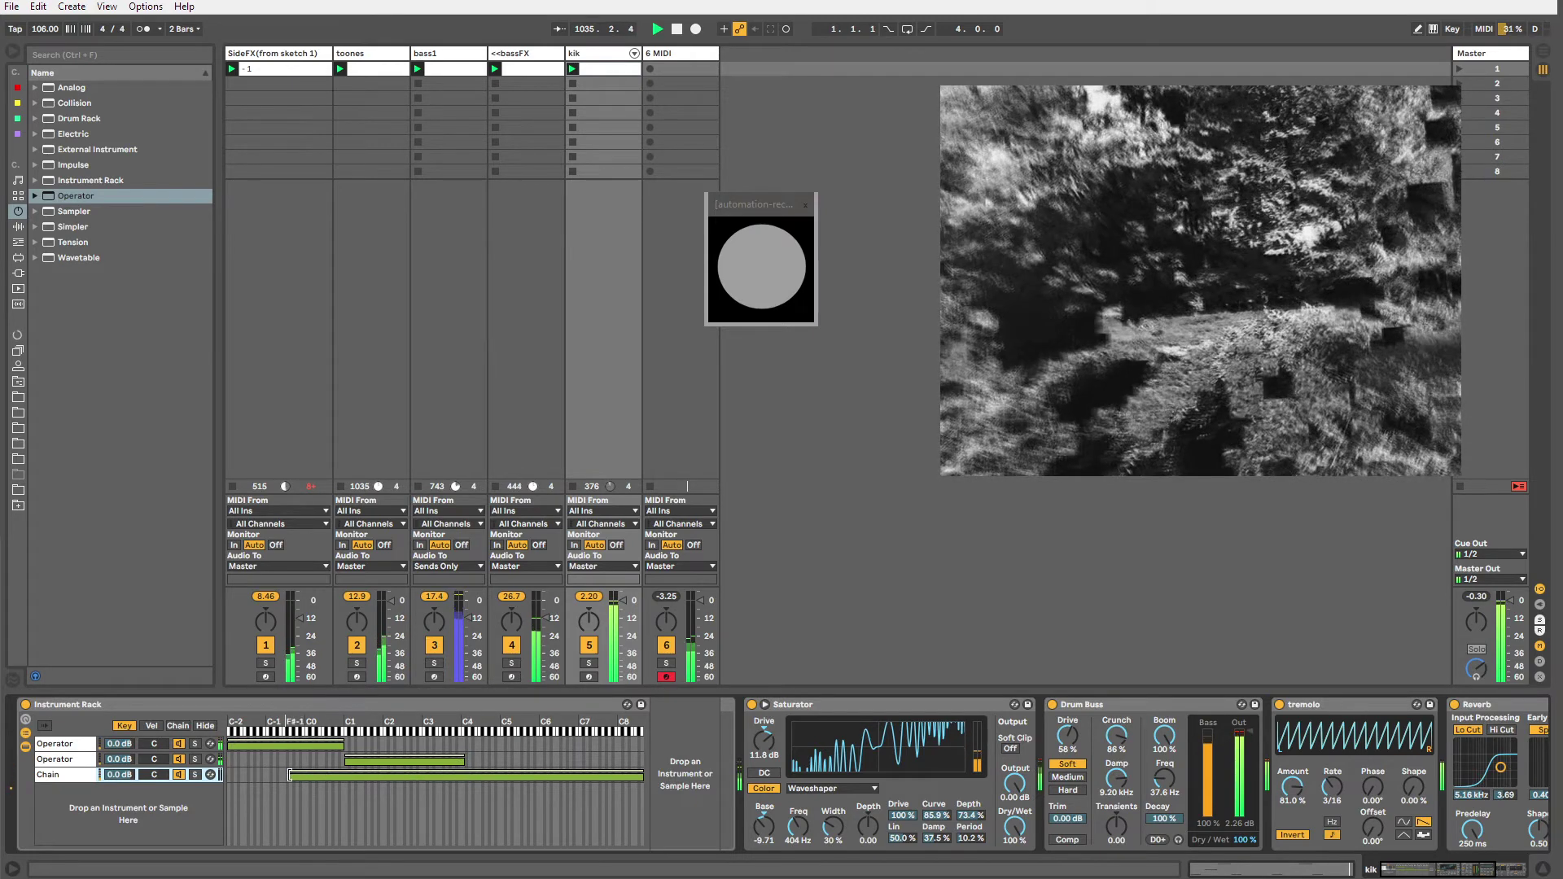
left_click_drag(292, 775, 466, 782)
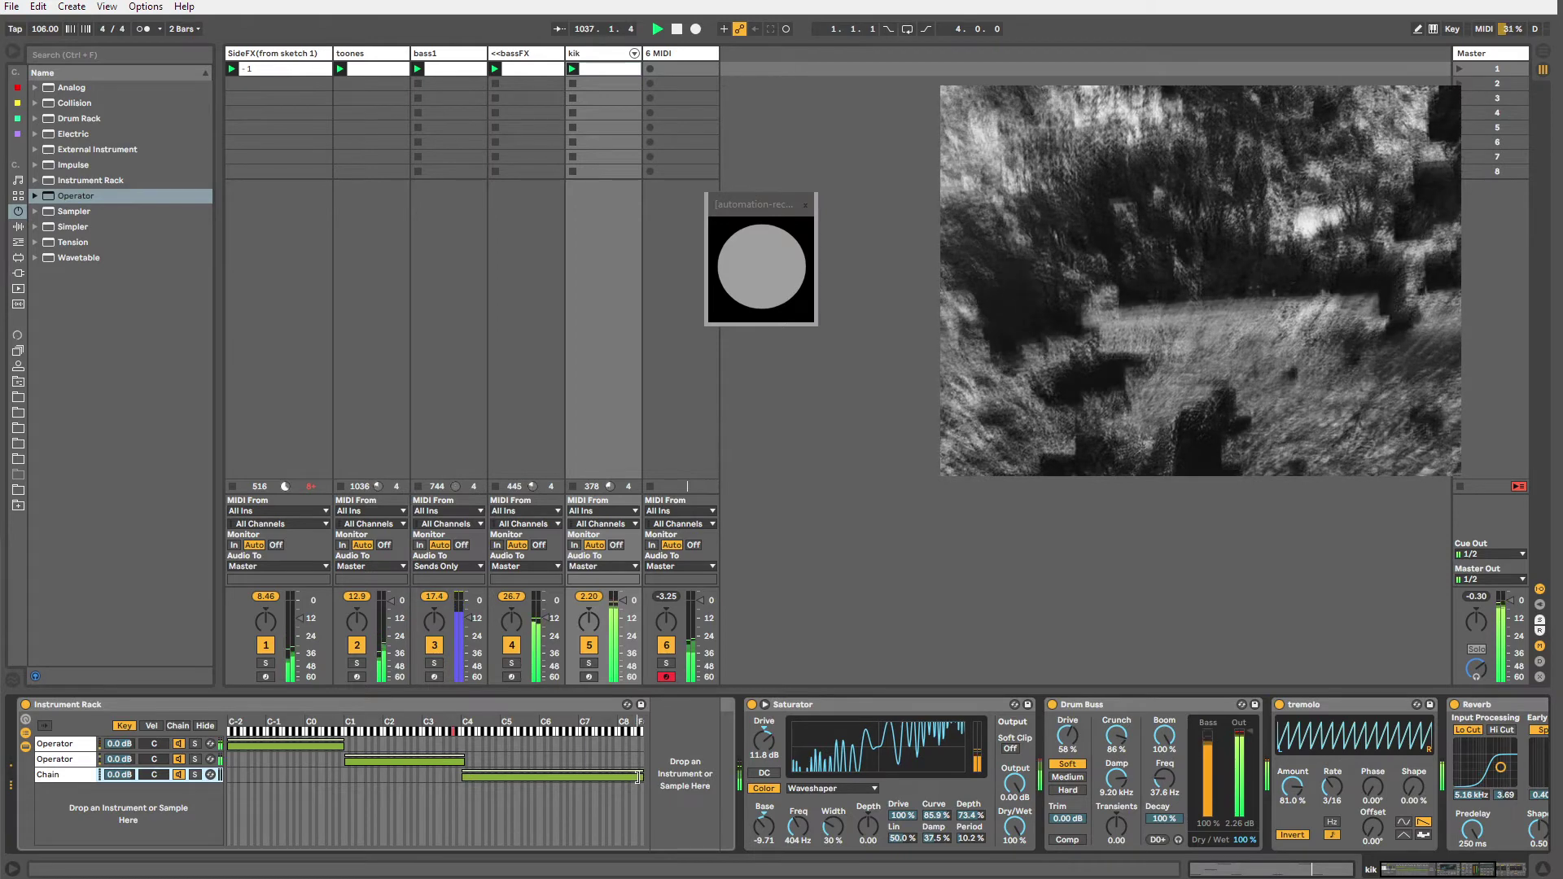
left_click_drag(637, 778, 449, 806)
left_click(459, 764)
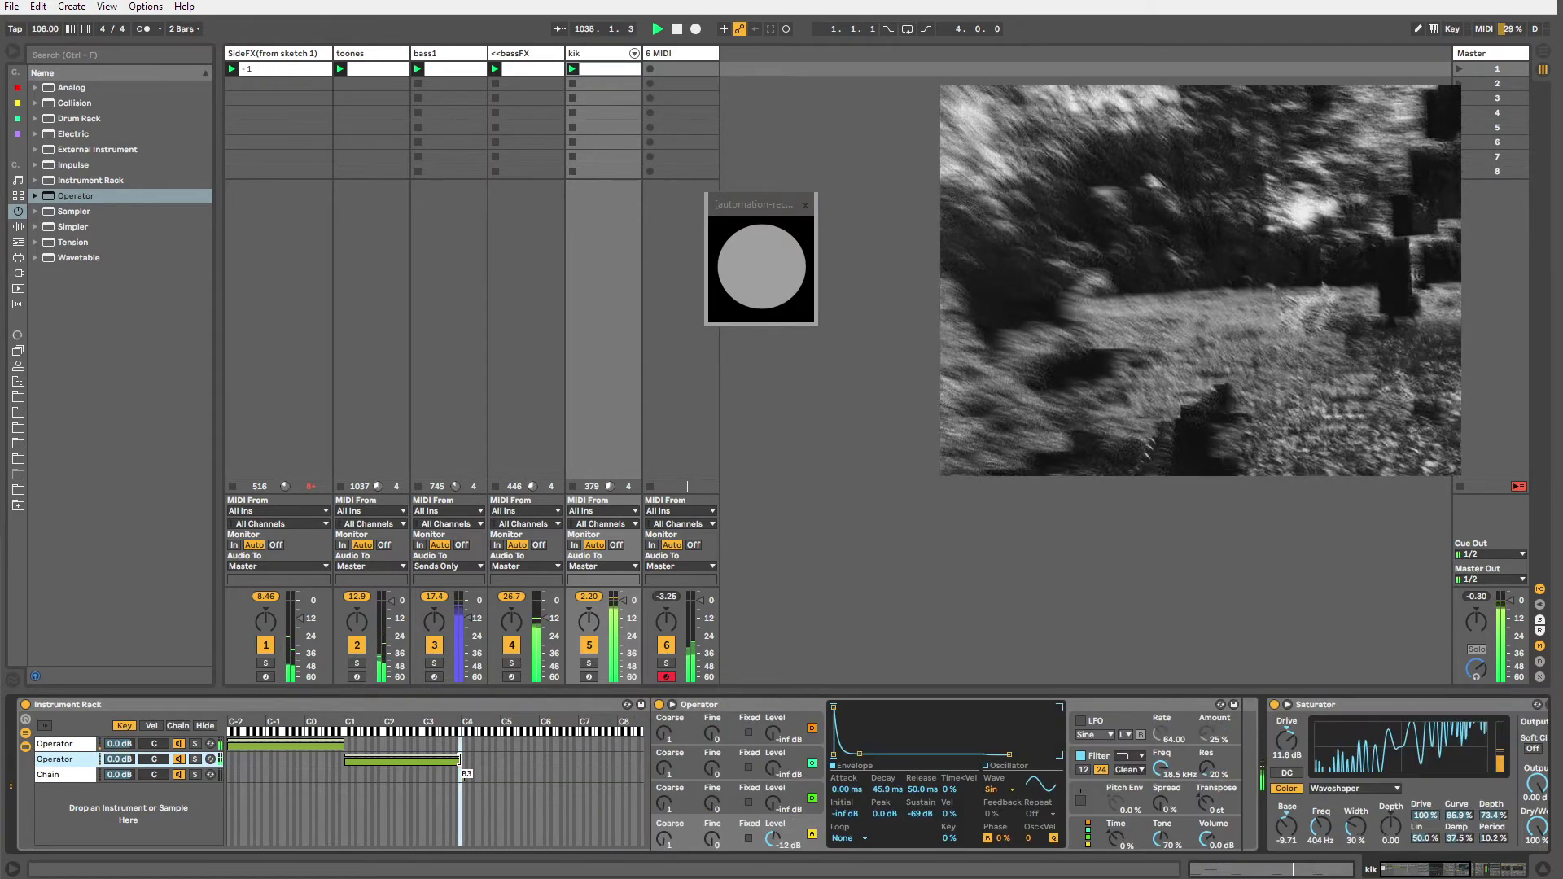
left_click(464, 776)
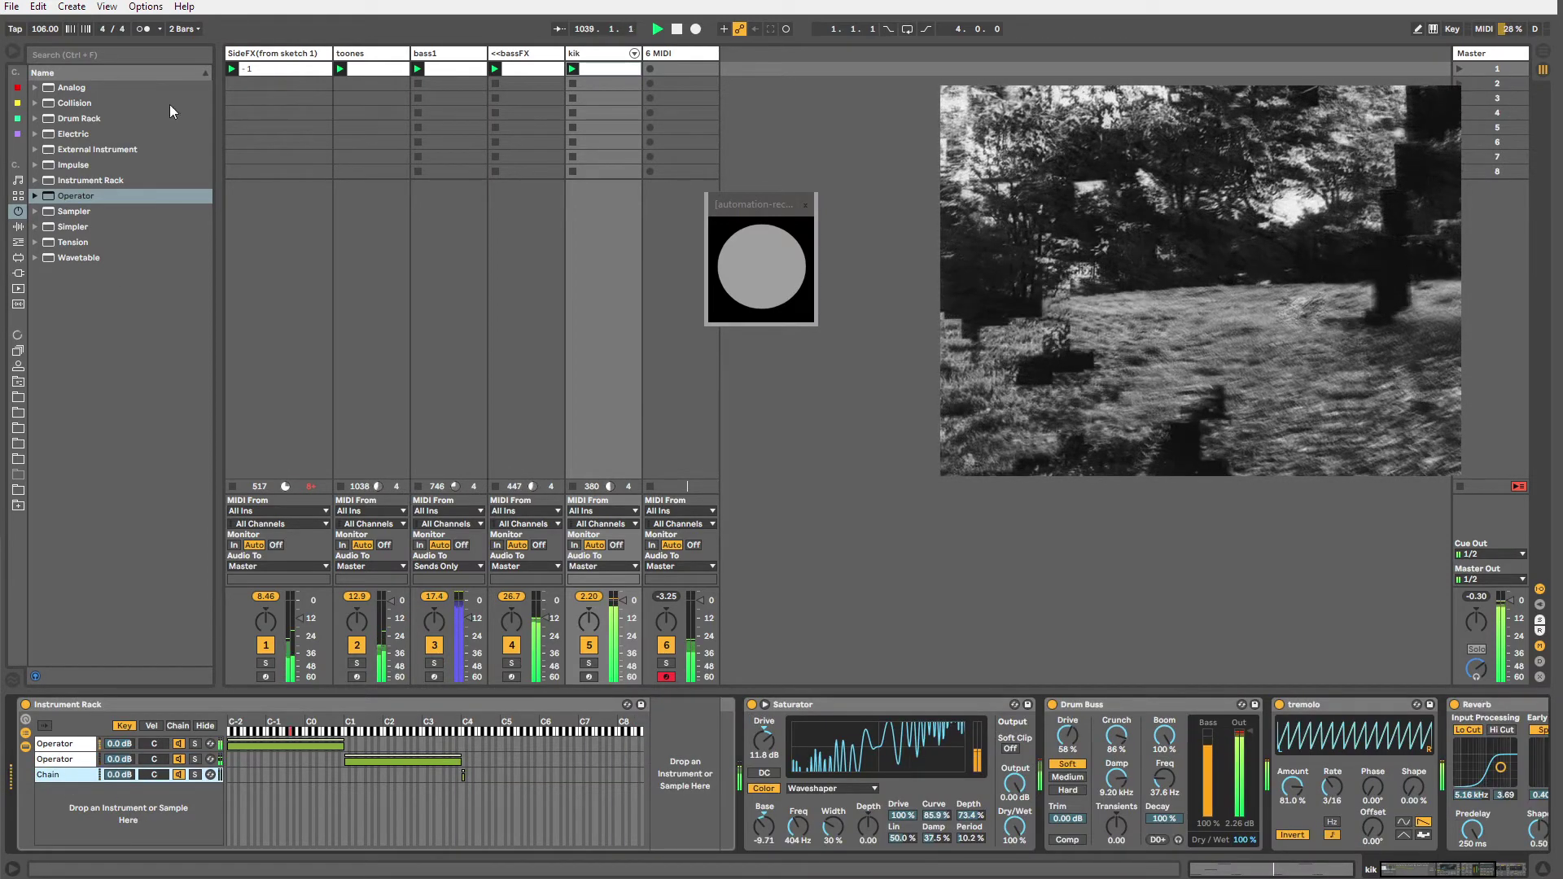
Load an Operator into the third chain and set its oscillator waveform to white noise (NoW).
left_click_drag(41, 195, 542, 775)
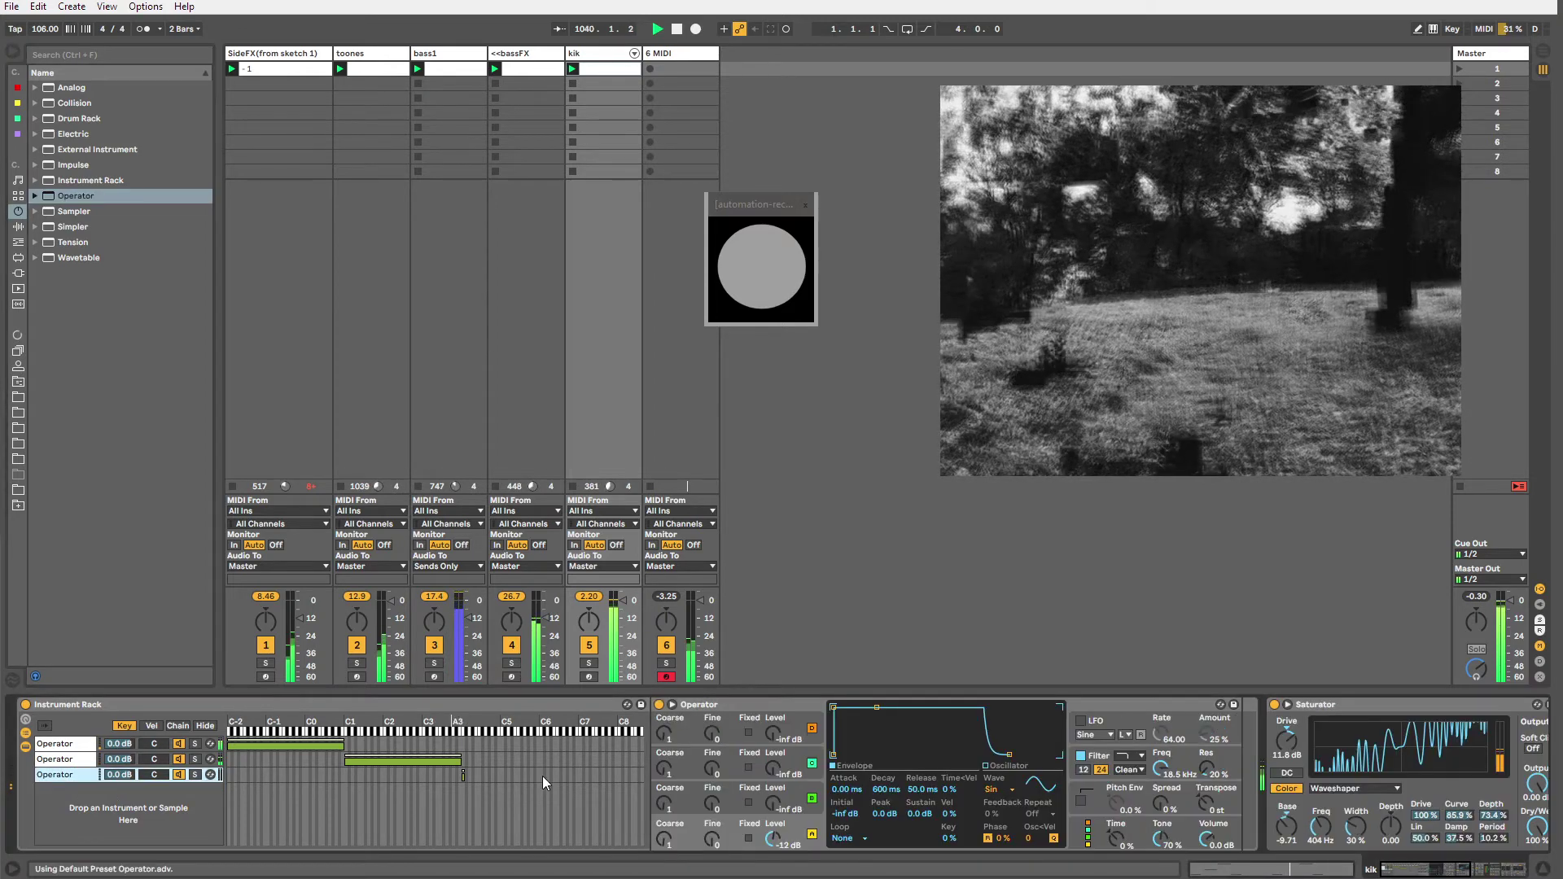
left_click(995, 789)
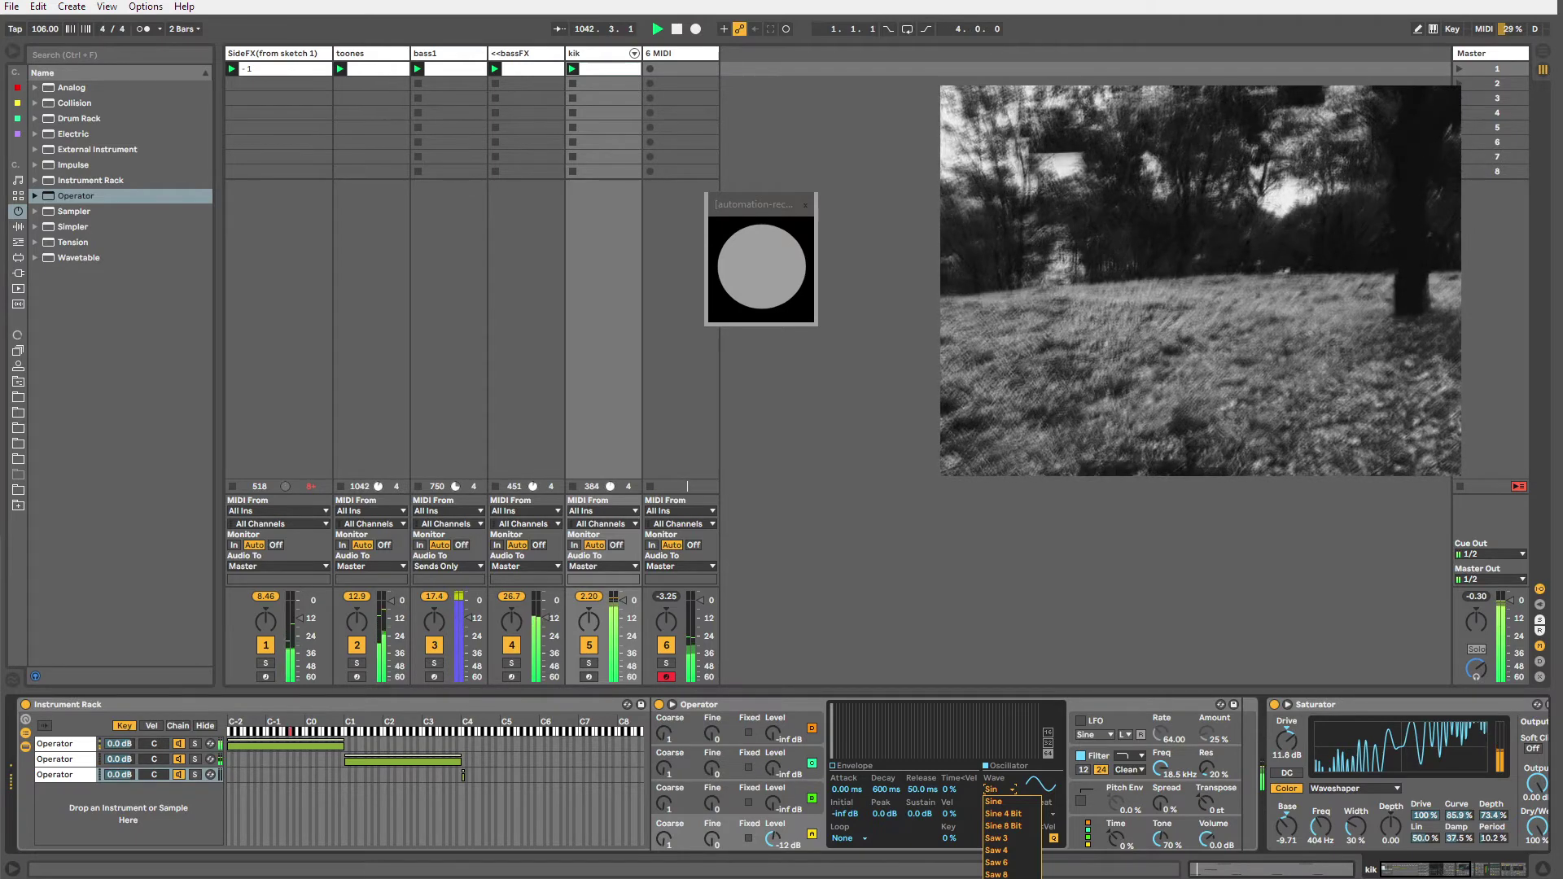
left_click(1009, 877)
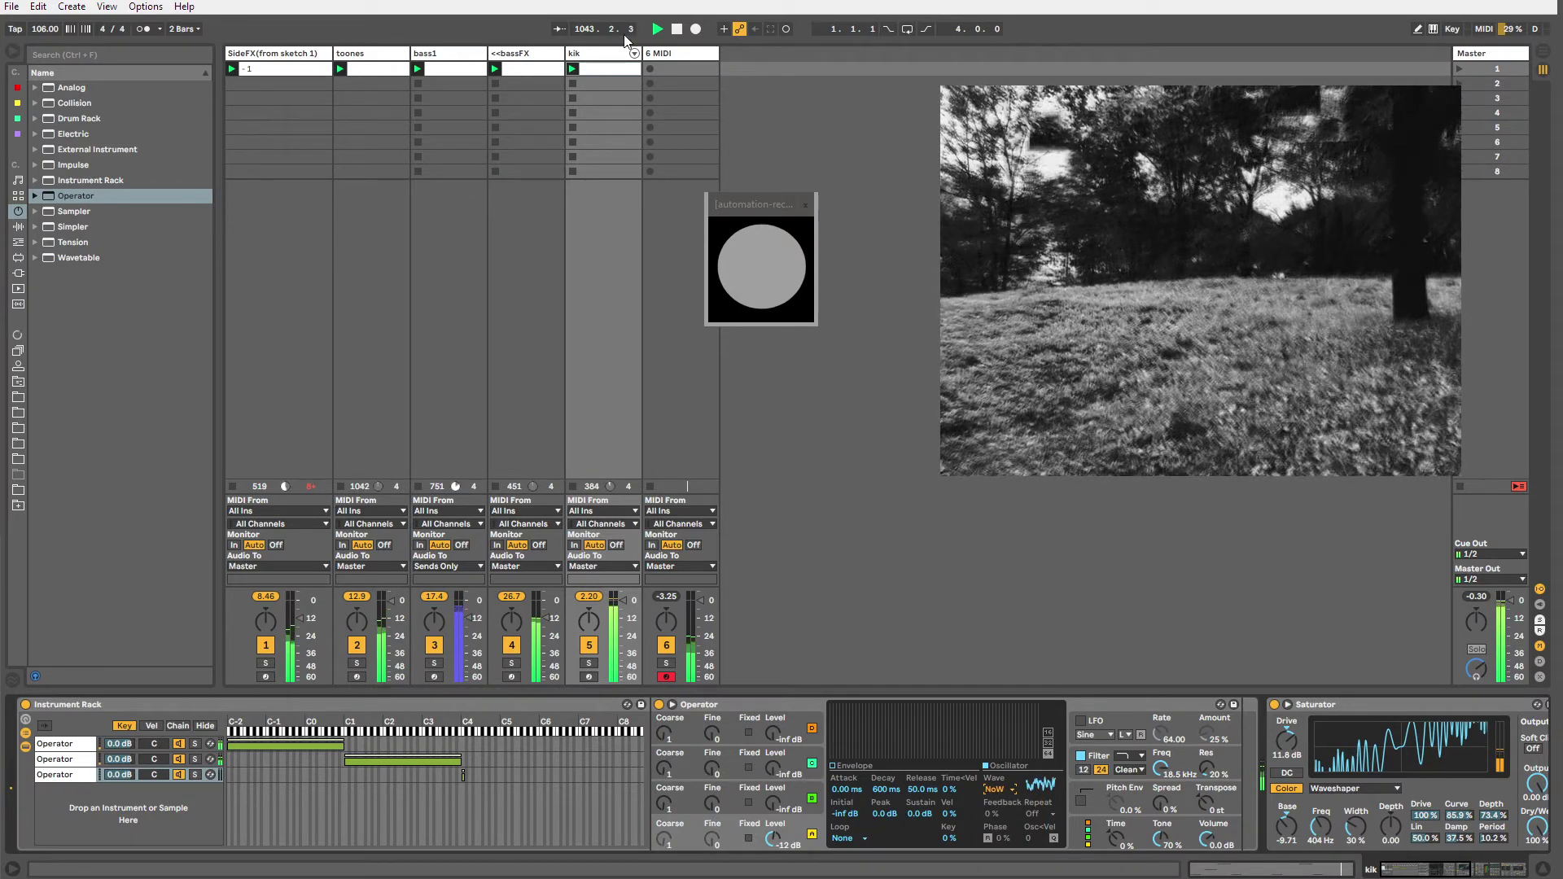
Add a C4 note at 1.2.3 in the kik clip to trigger the third Operator chain.
double_click(614, 66)
scroll(550, 785, "up", 3)
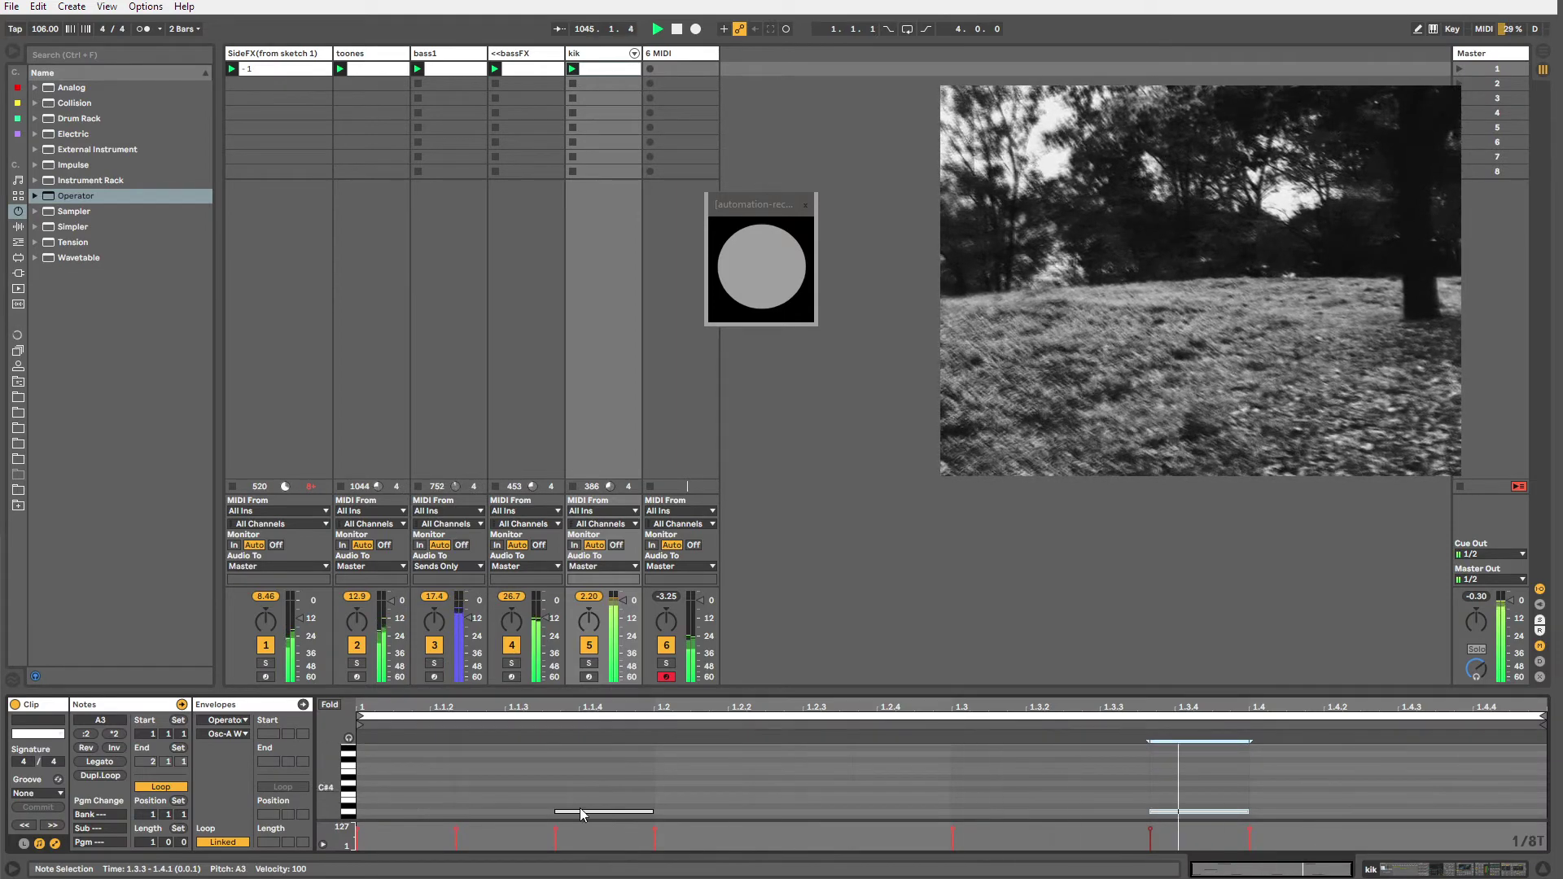
double_click(942, 794)
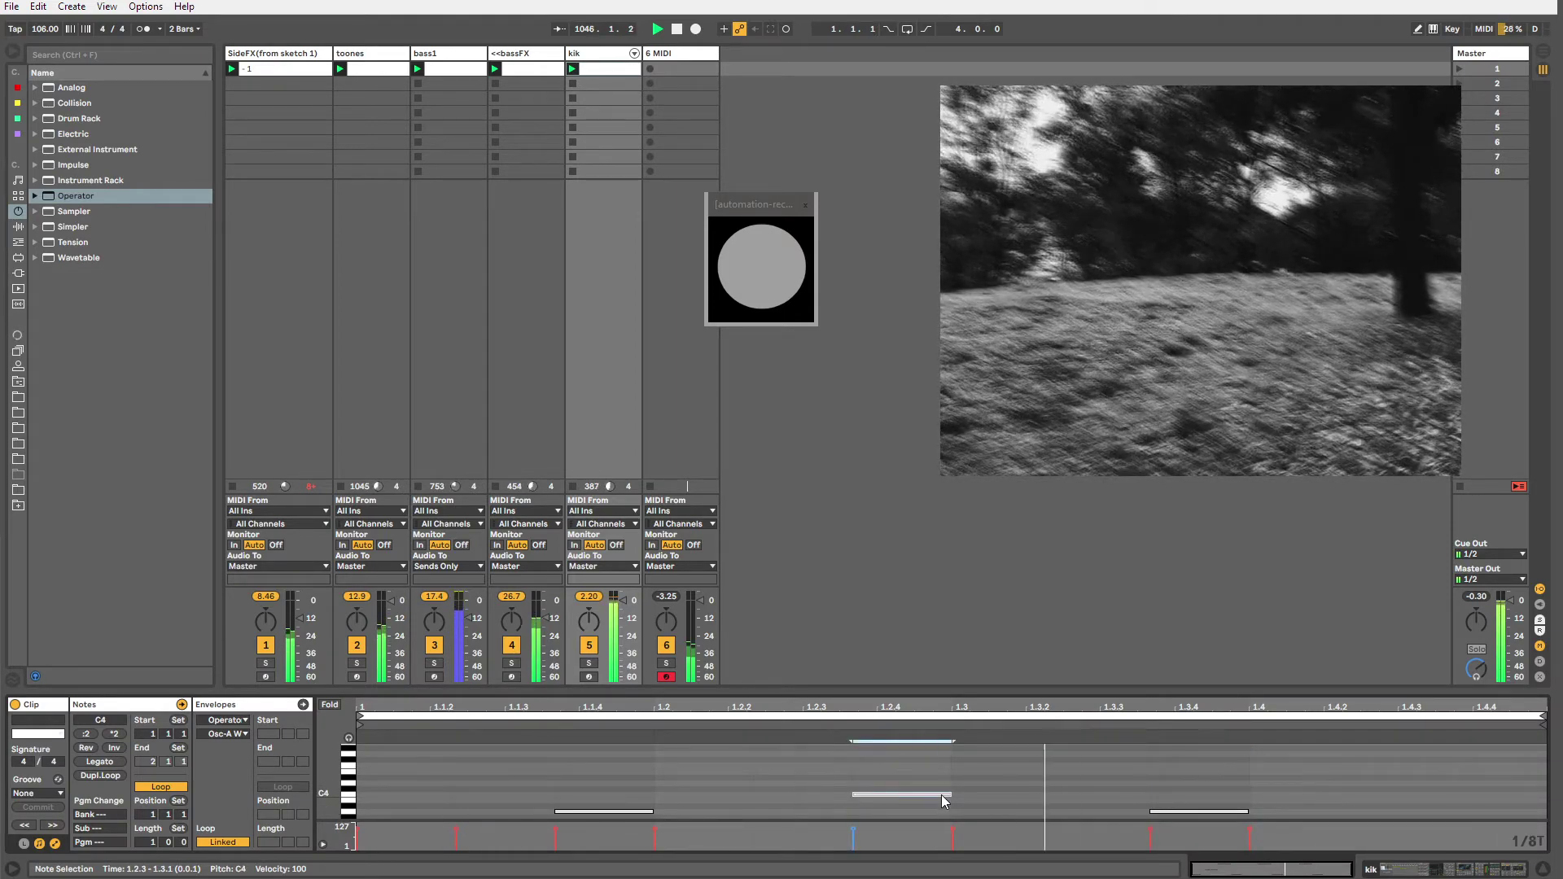
Set the attack of the noise oscillator's envelope in the third chain's Operator to 1.41 s.
left_click(602, 594)
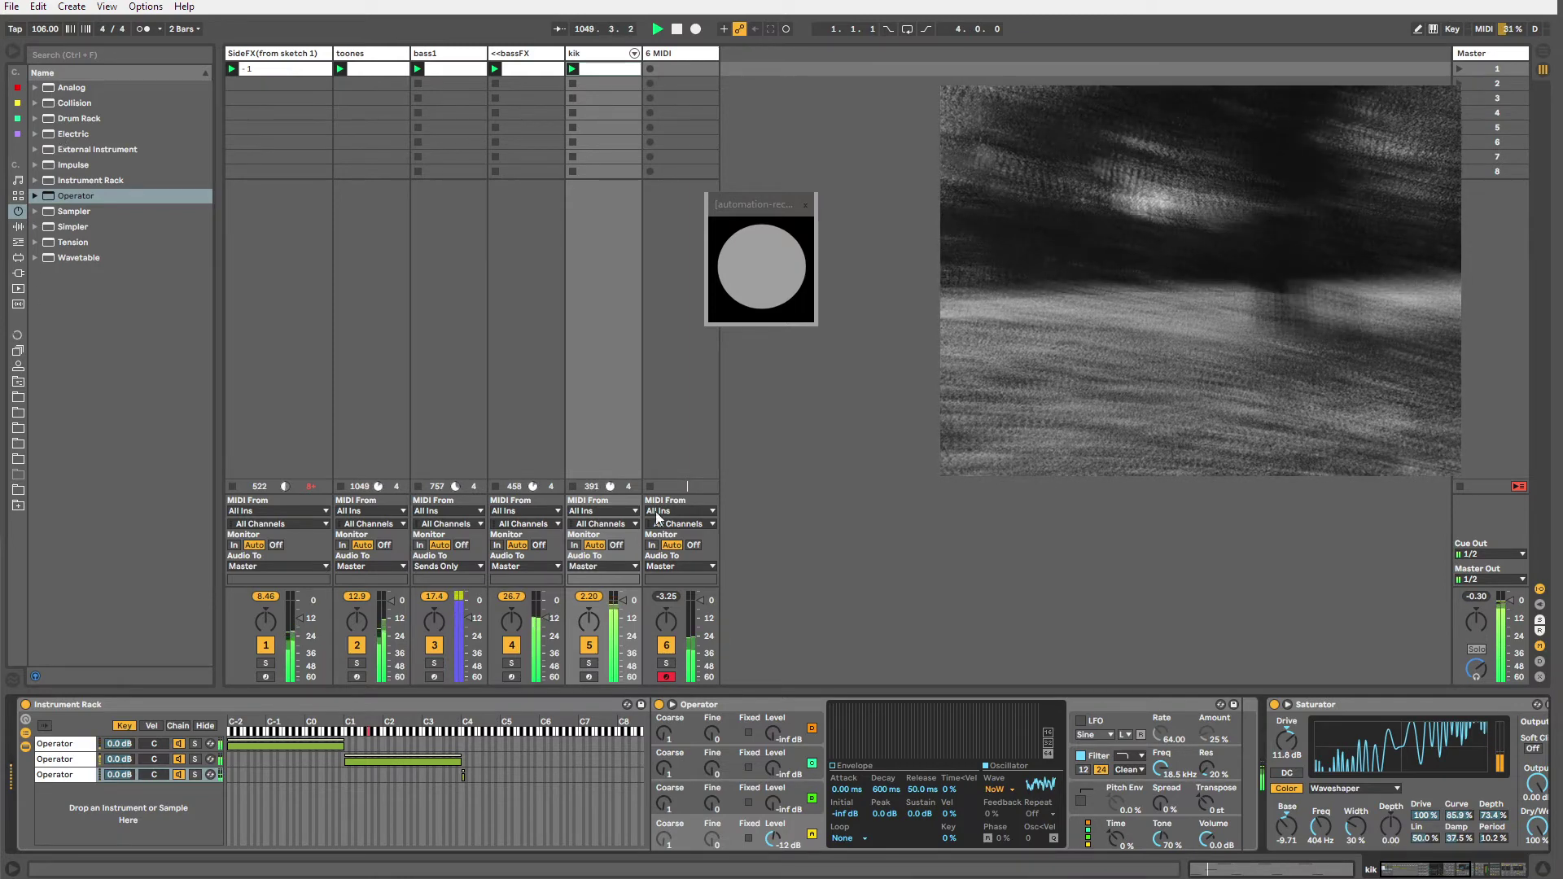
left_click(1079, 829)
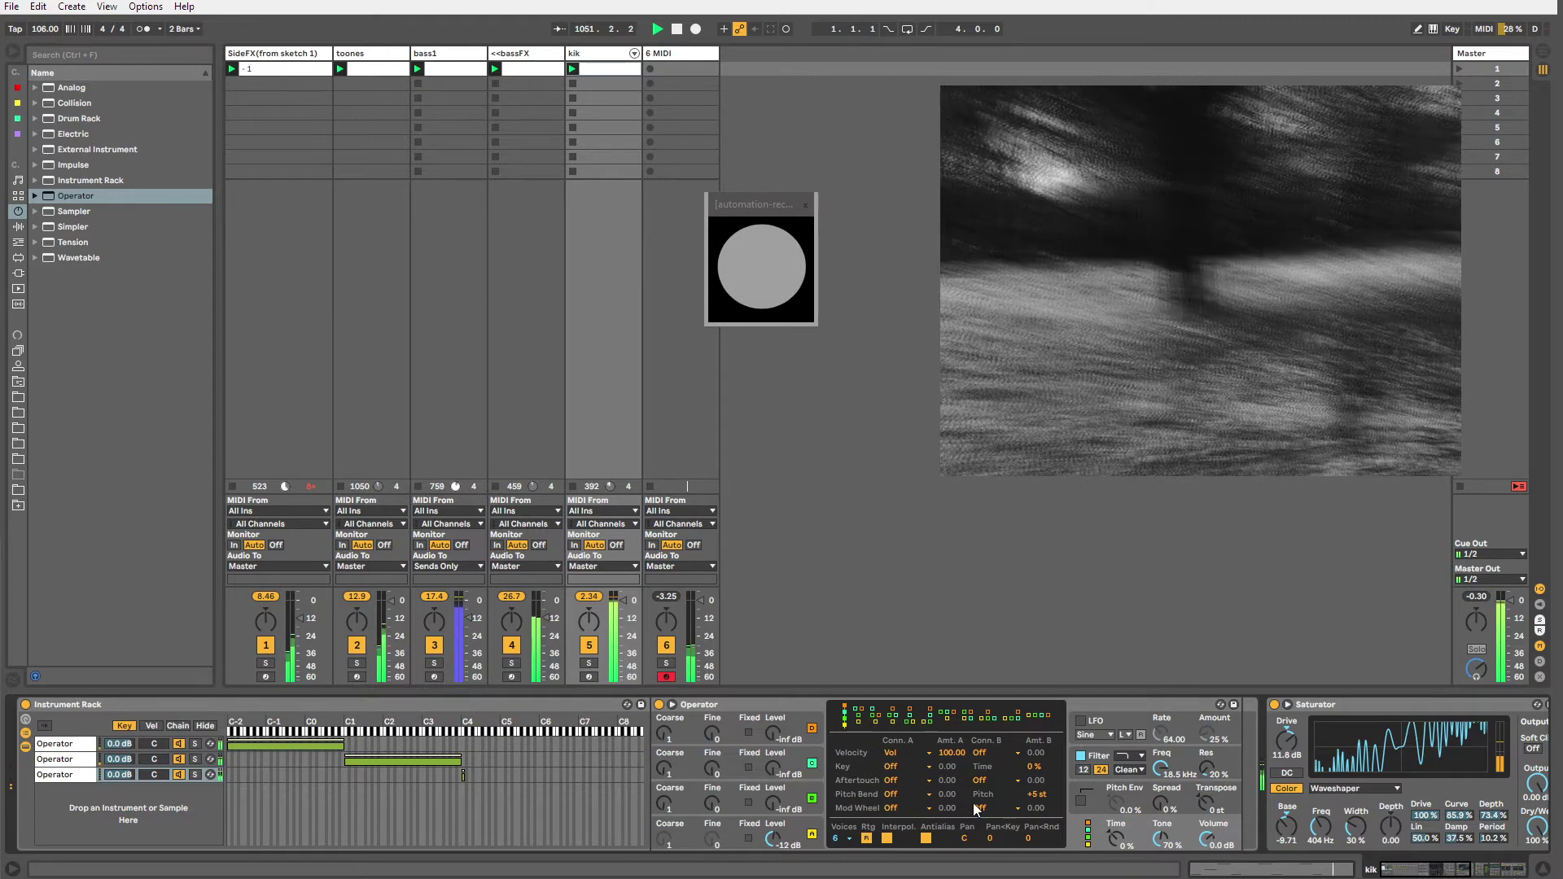
left_click(812, 831)
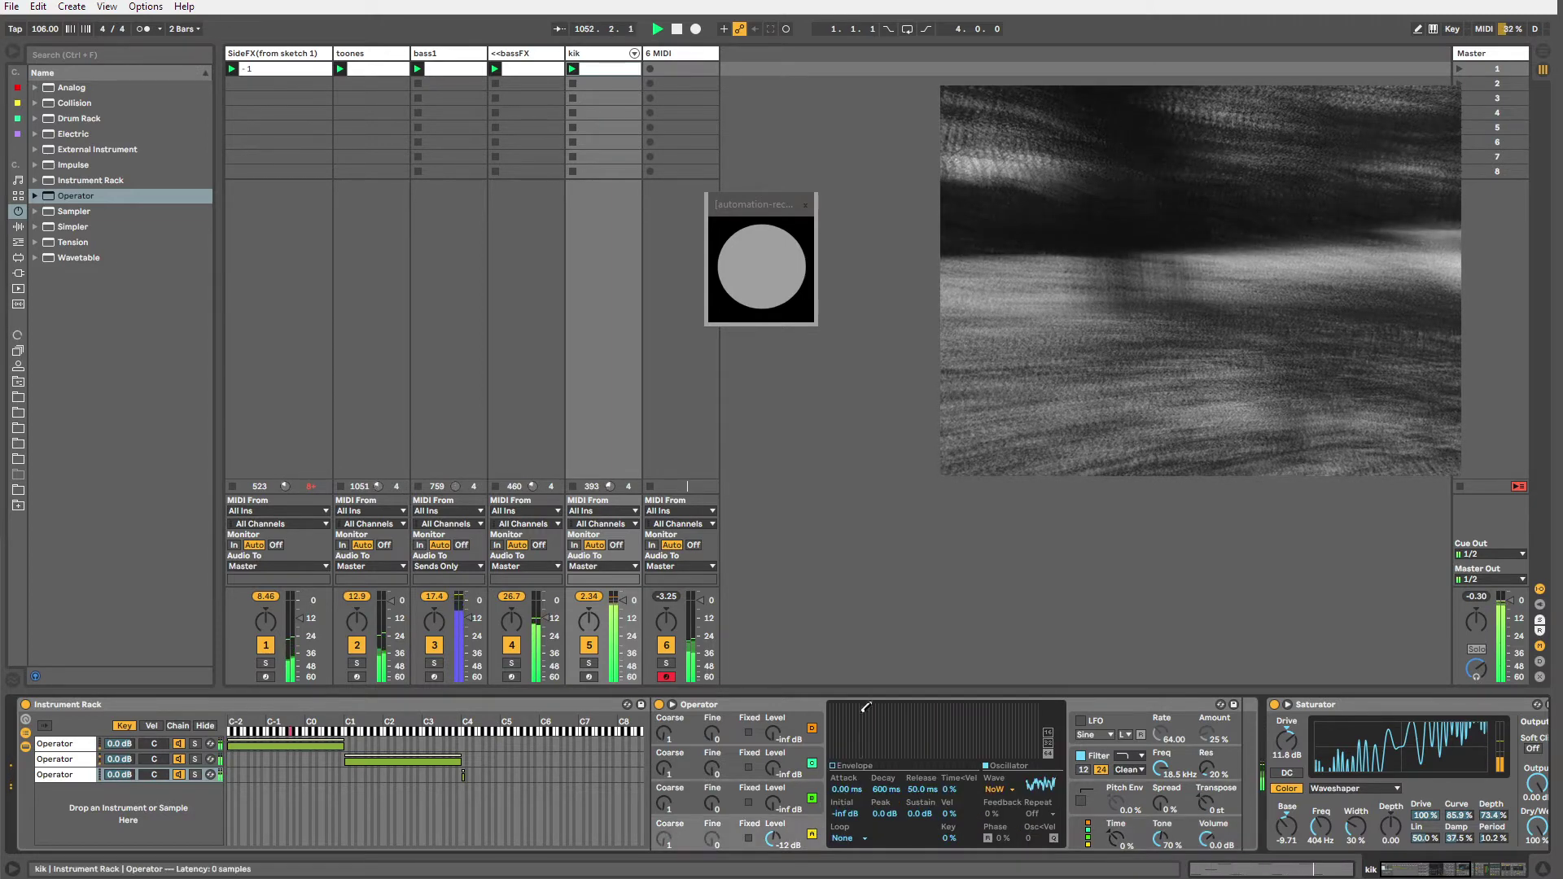
left_click_drag(833, 707, 853, 708)
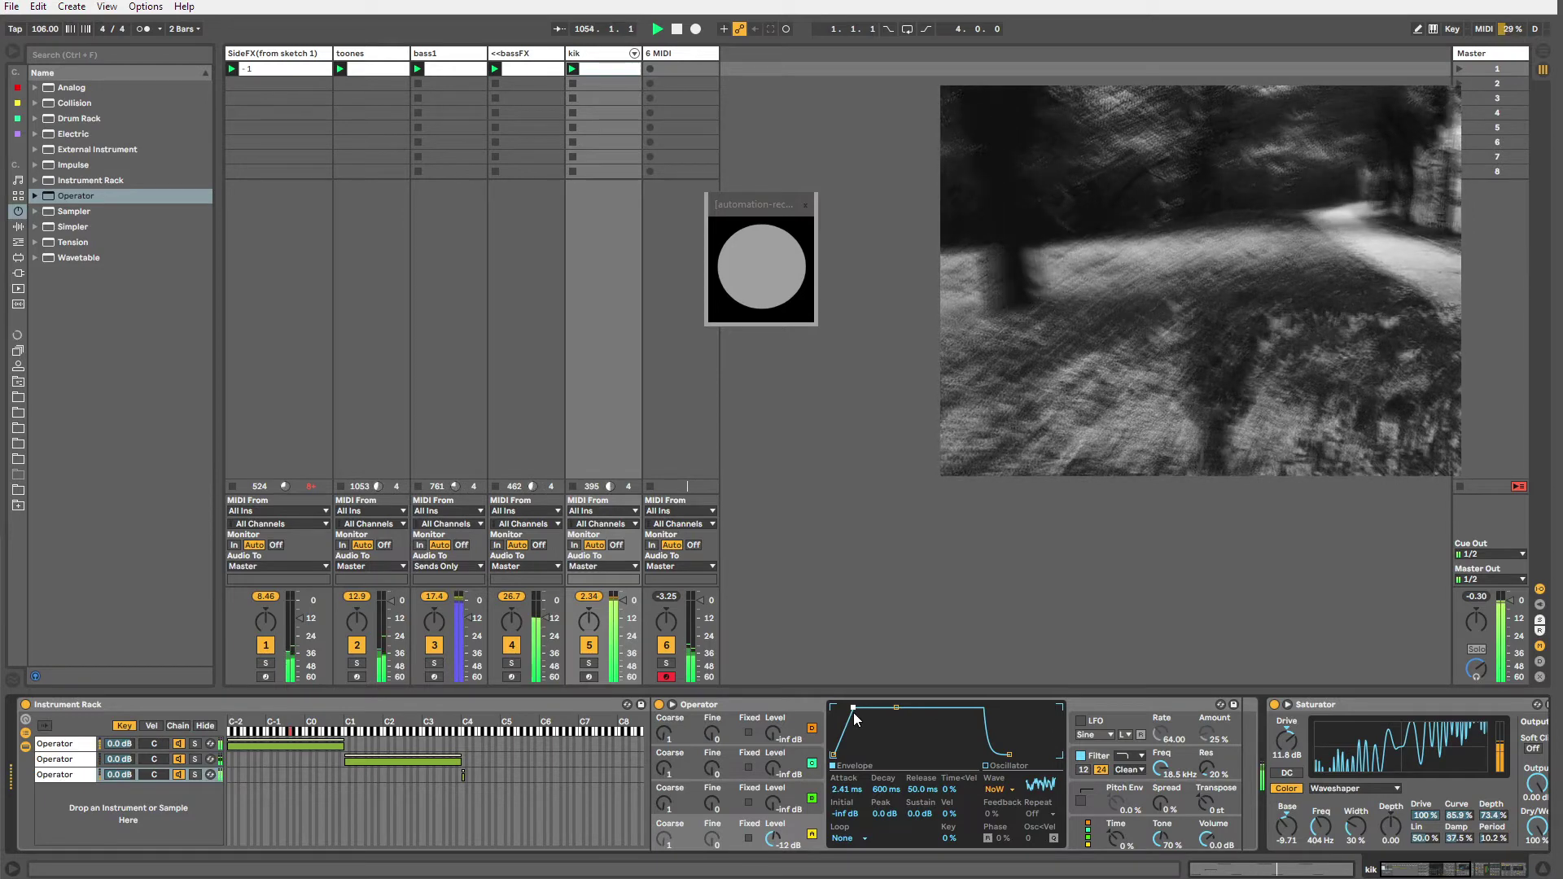
left_click_drag(853, 712, 878, 712)
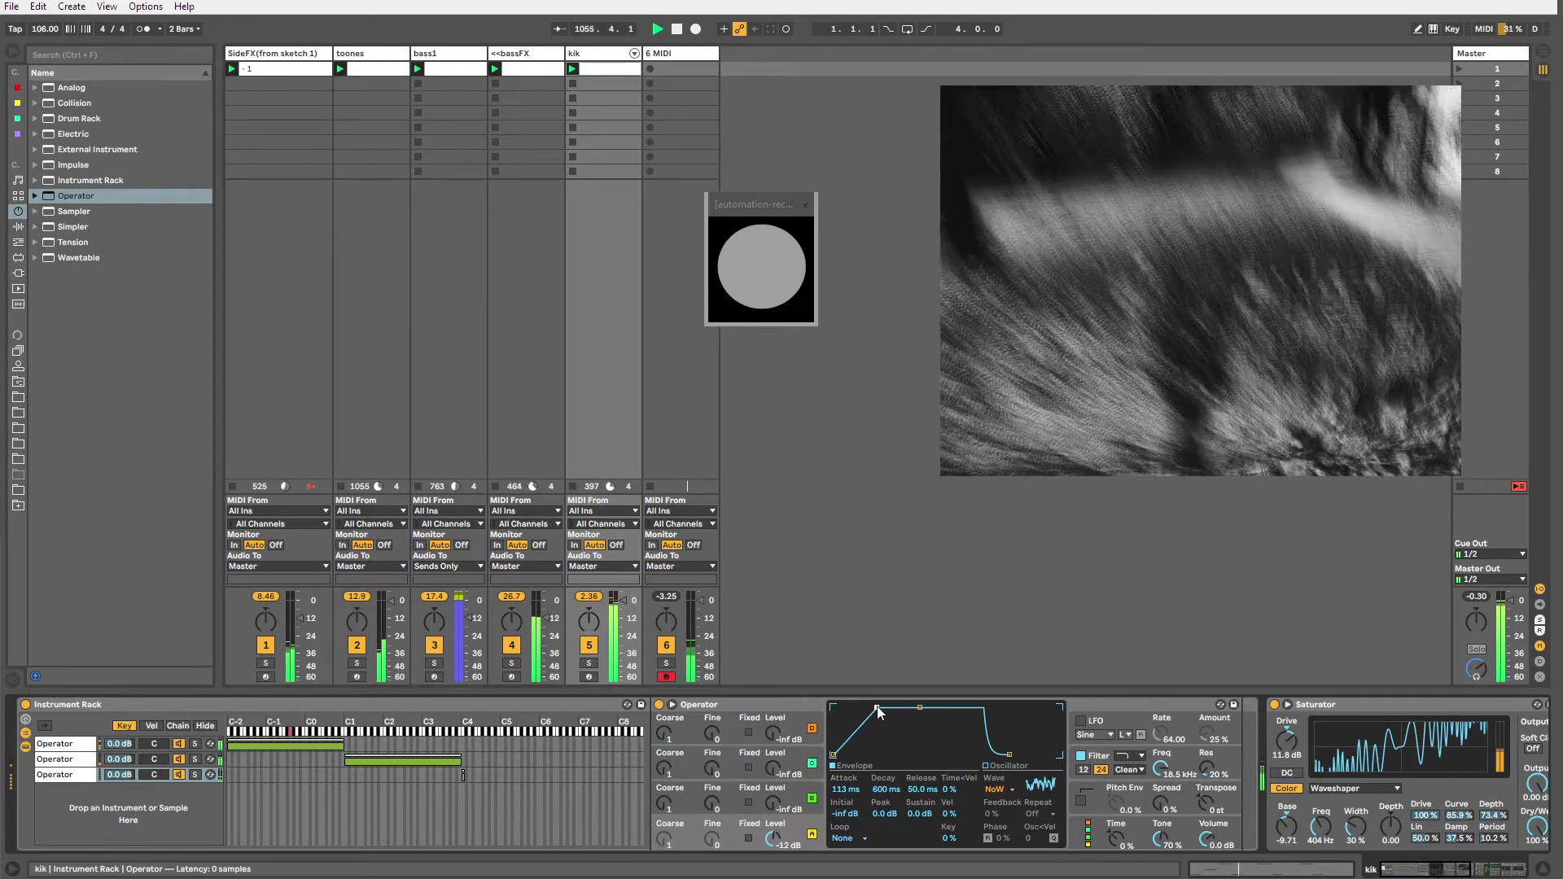
left_click_drag(878, 708, 892, 707)
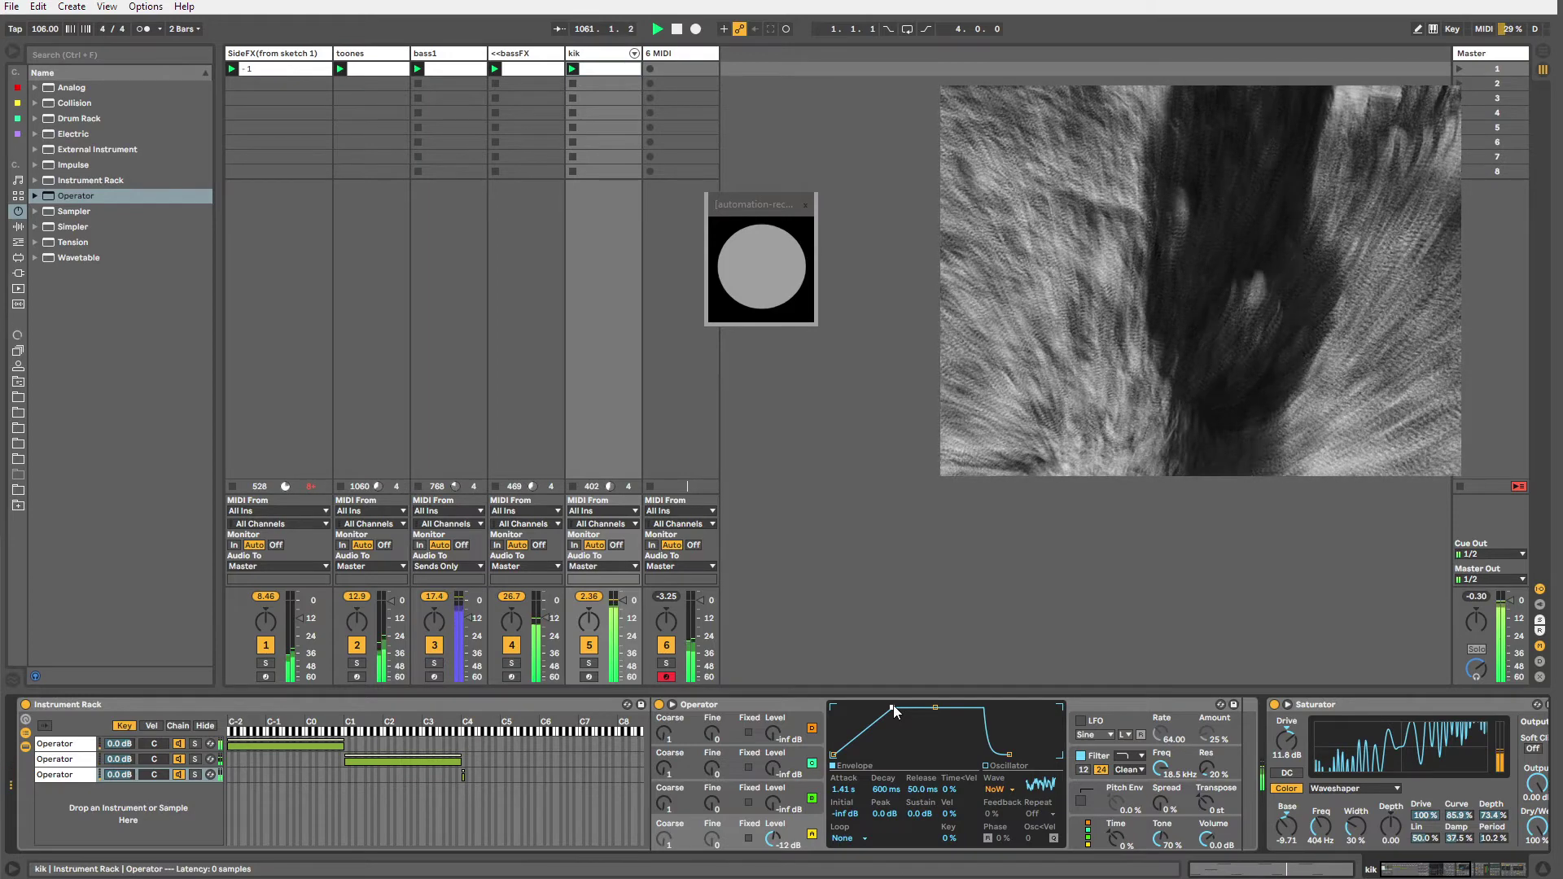
Duplicate the third Operator chain on the kik track and shift the copy's single-key range up to C#4.
left_click(77, 777)
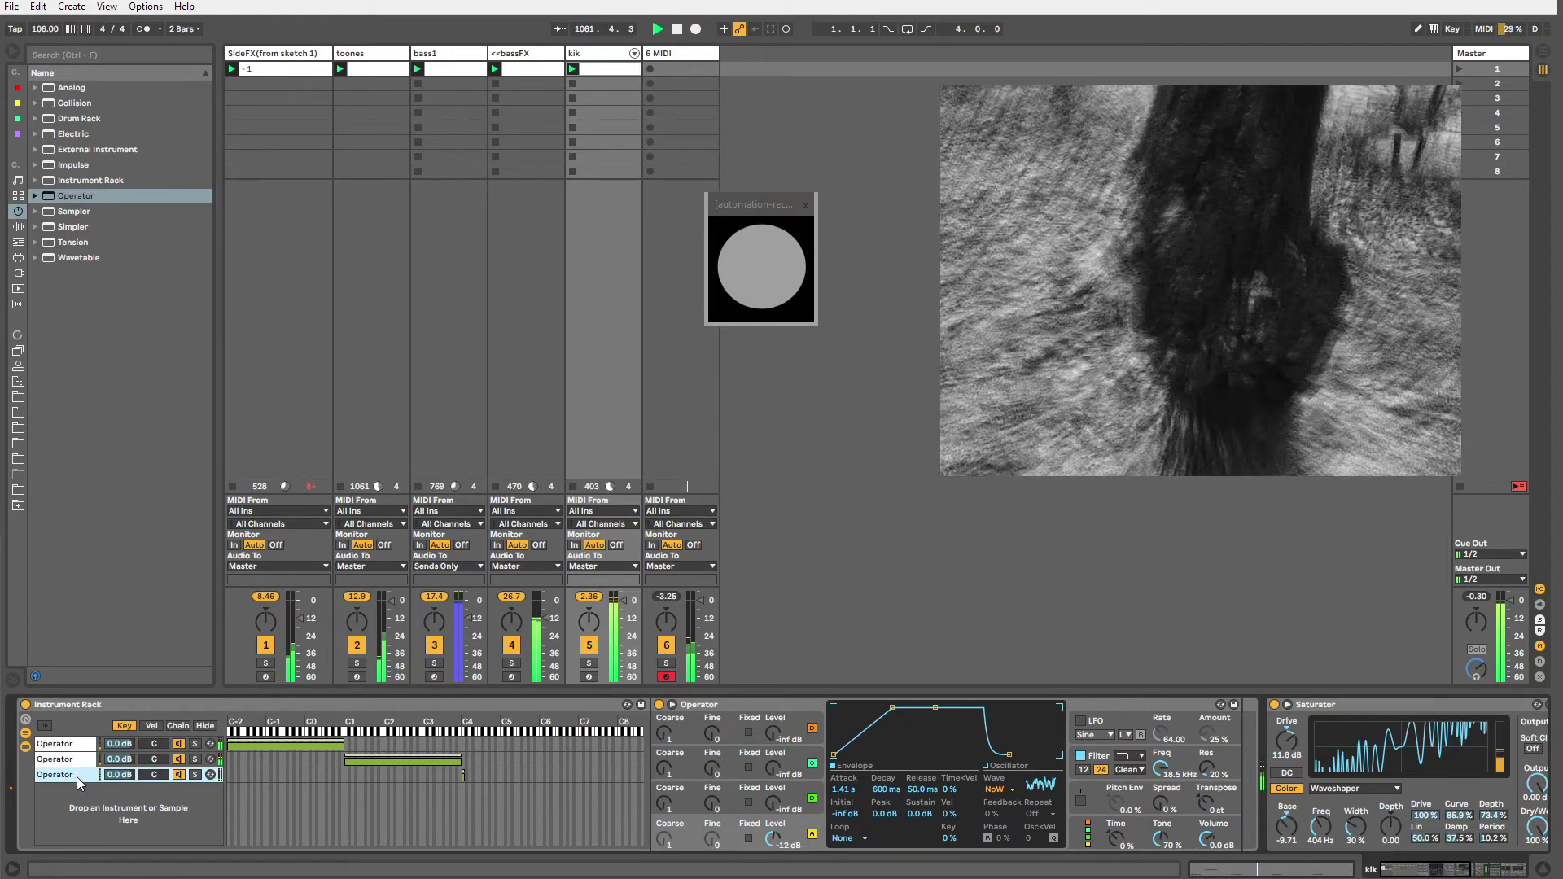
key("ctrl+d")
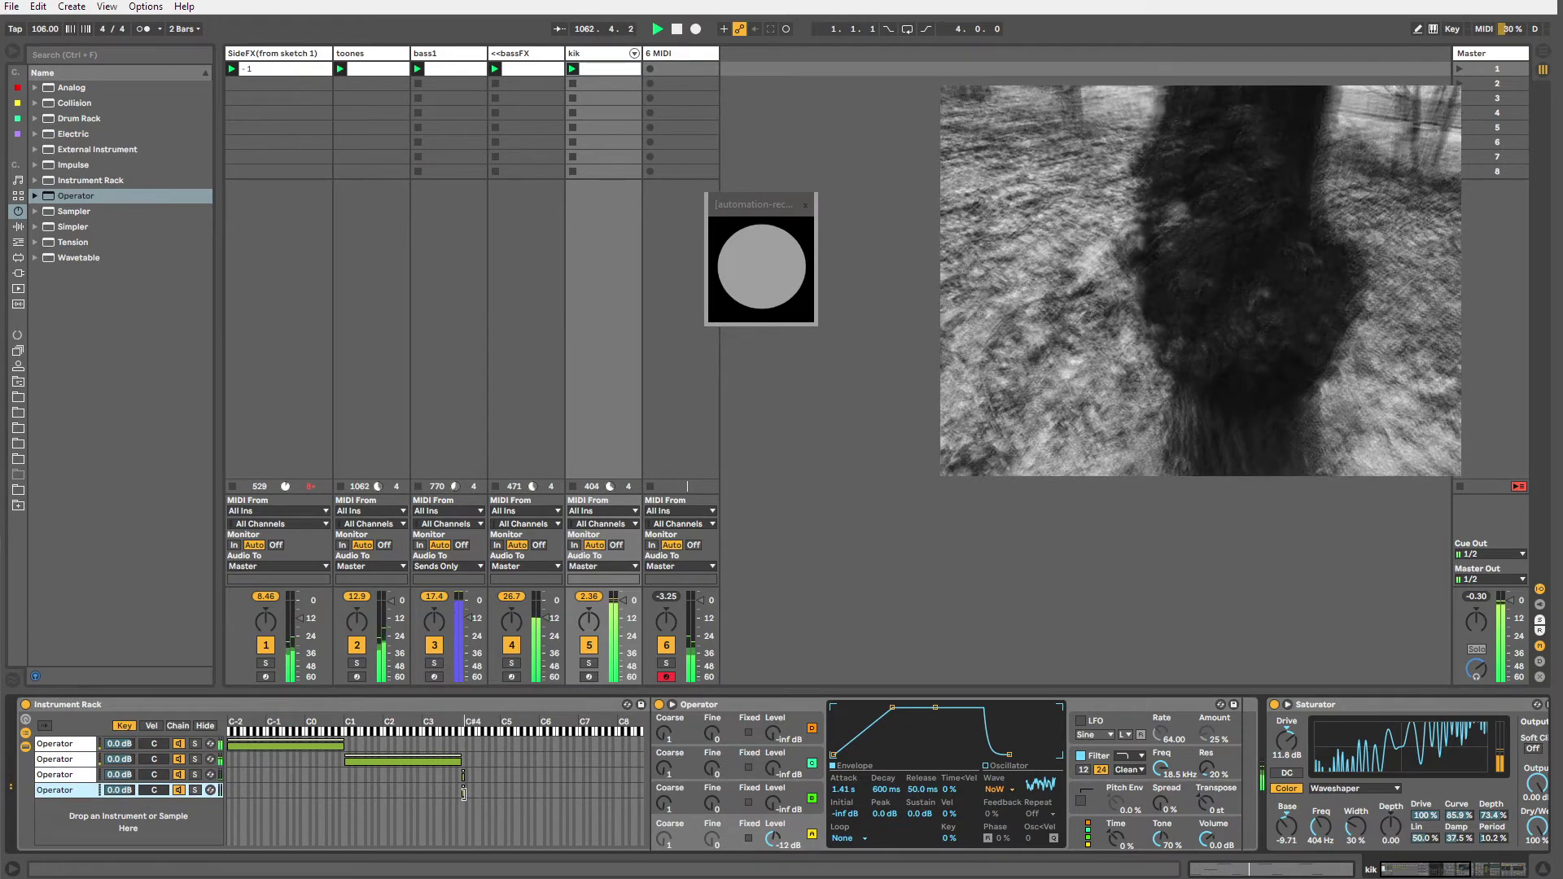
left_click_drag(463, 793, 467, 792)
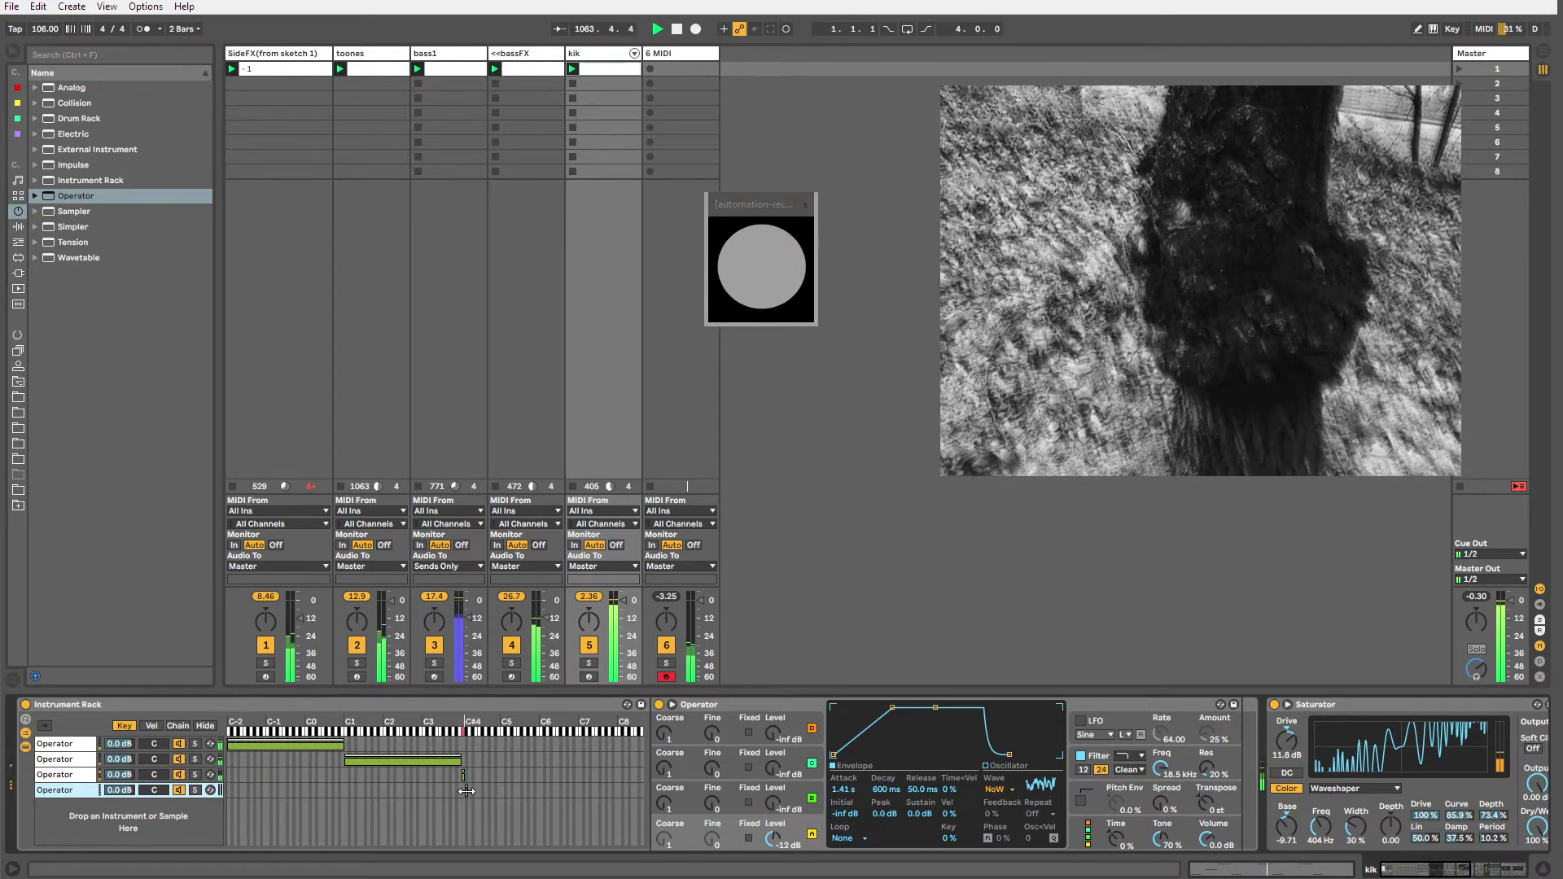
Add C4 notes at 1.3.1 and 1.3.2 in the kik clip.
double_click(592, 72)
double_click(979, 793)
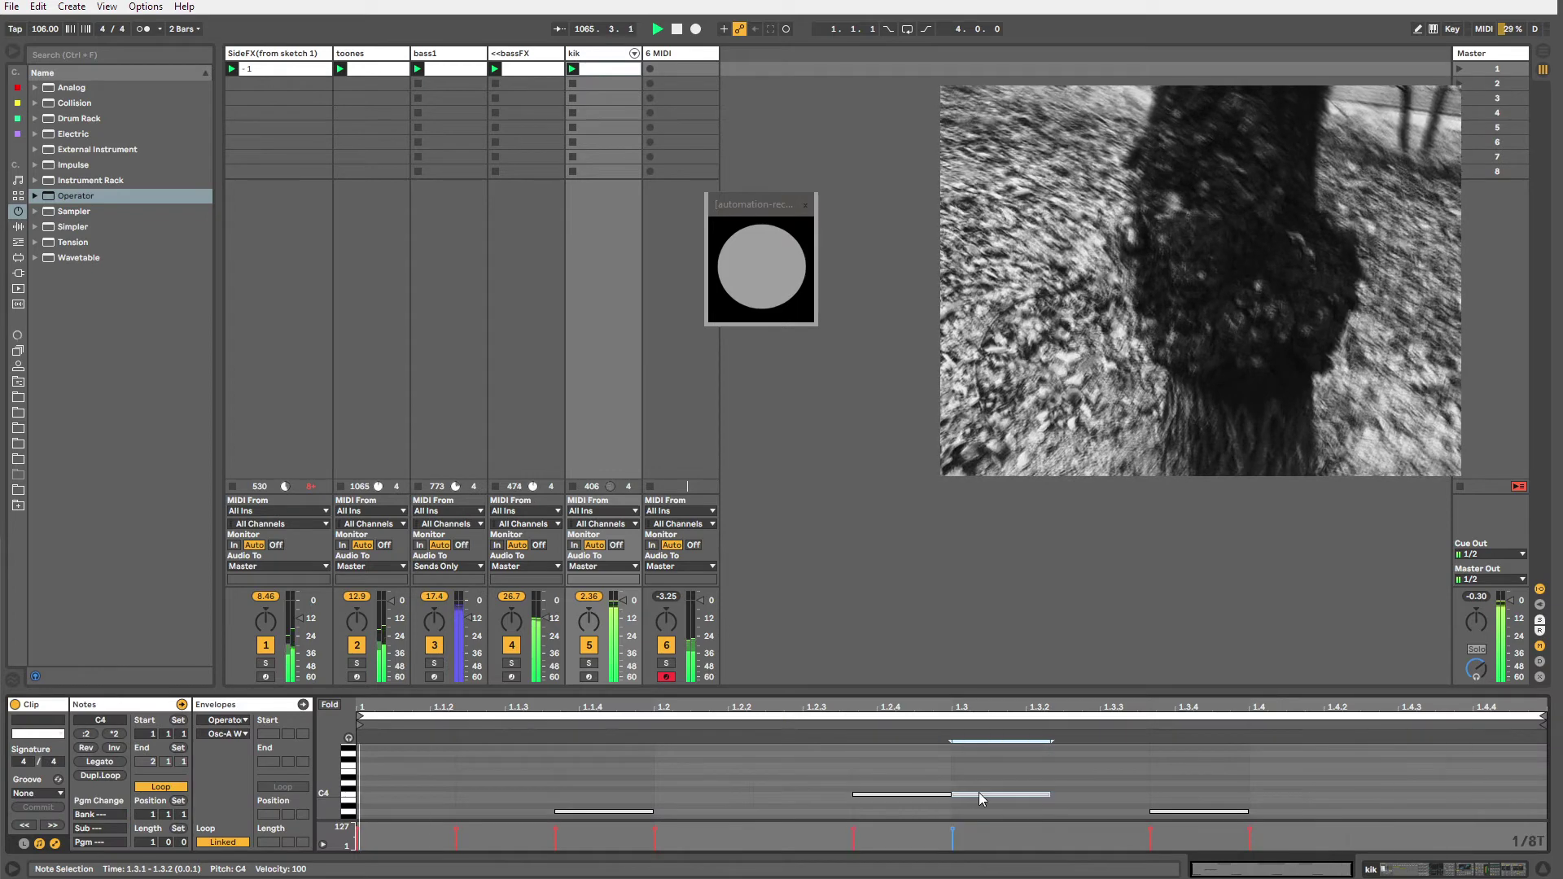
key("ctrl+d")
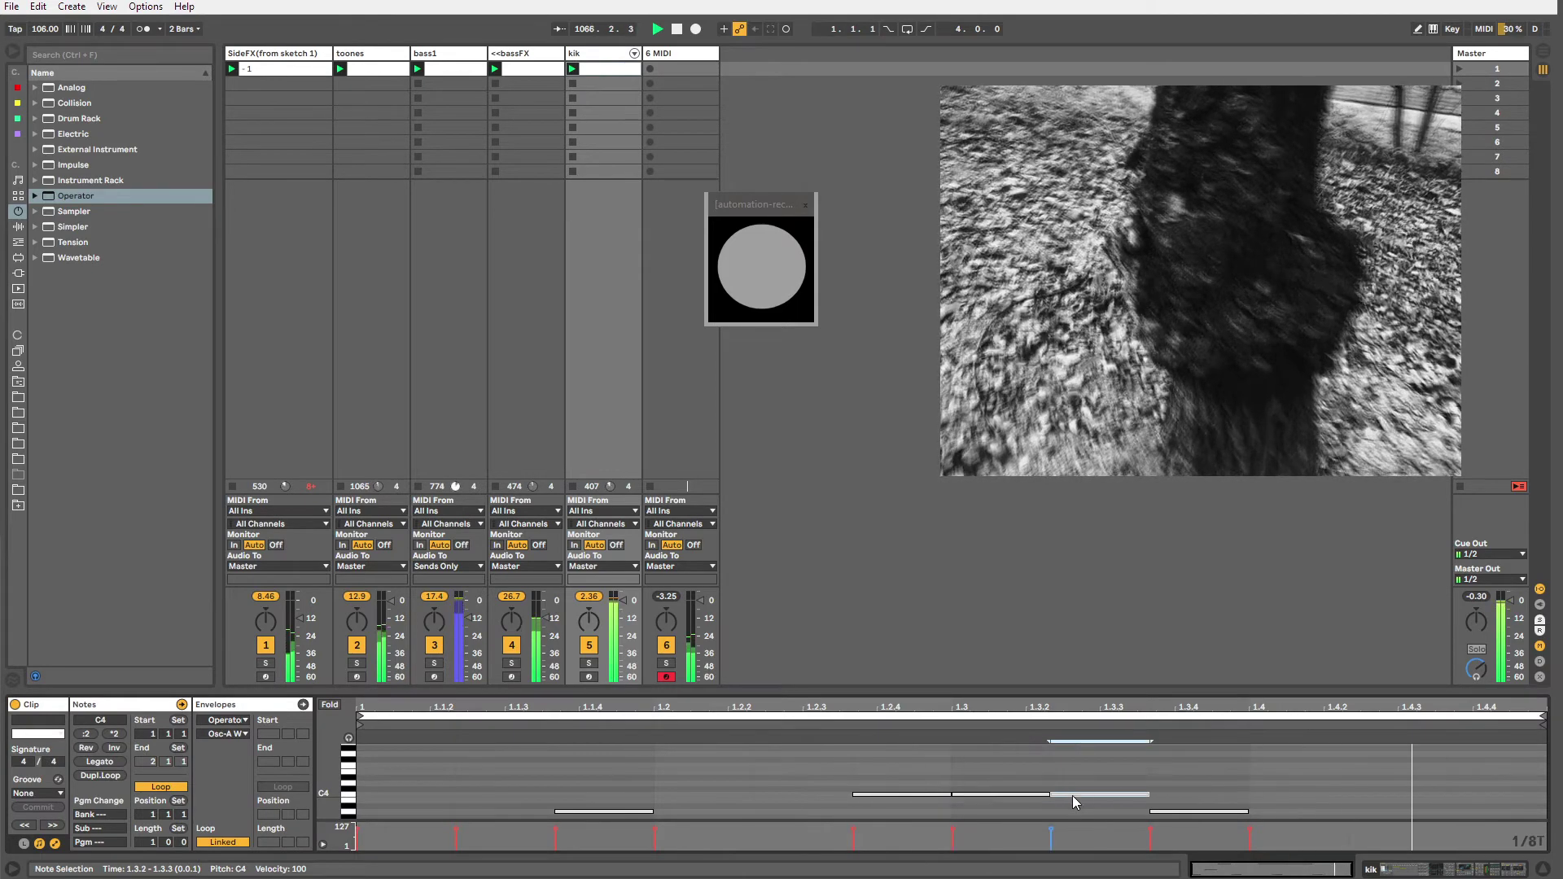
Add a C4 note at 1.3.3, shorten the C4 notes at 1.2.3 and 1.3.2, and set the 1.3.1 note's velocity to 64.
left_click_drag(1013, 795, 909, 795)
left_click(1047, 793)
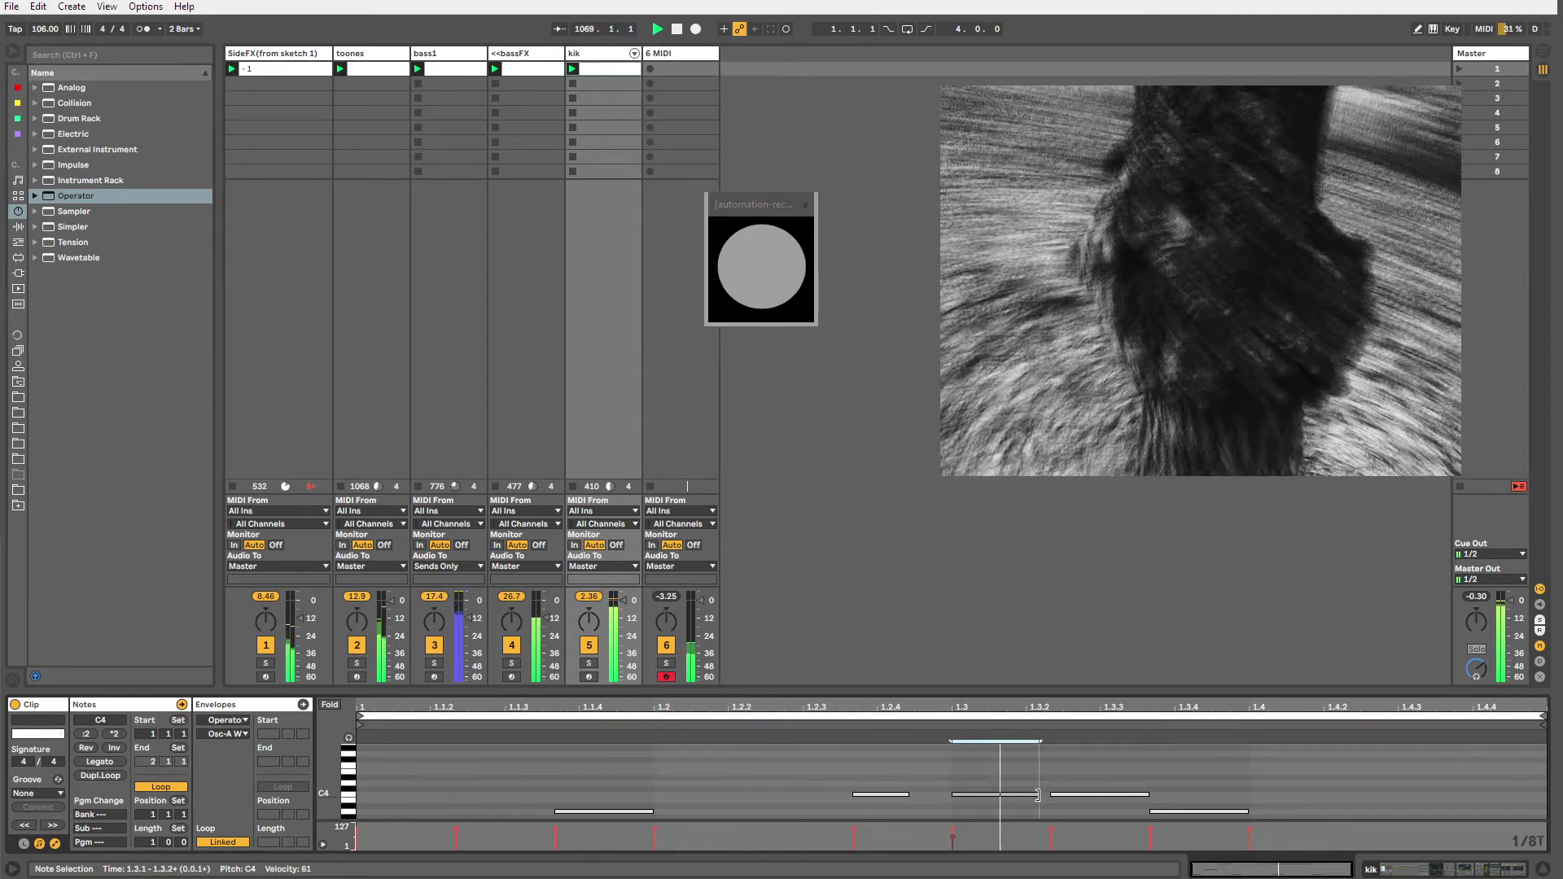
double_click(1229, 794)
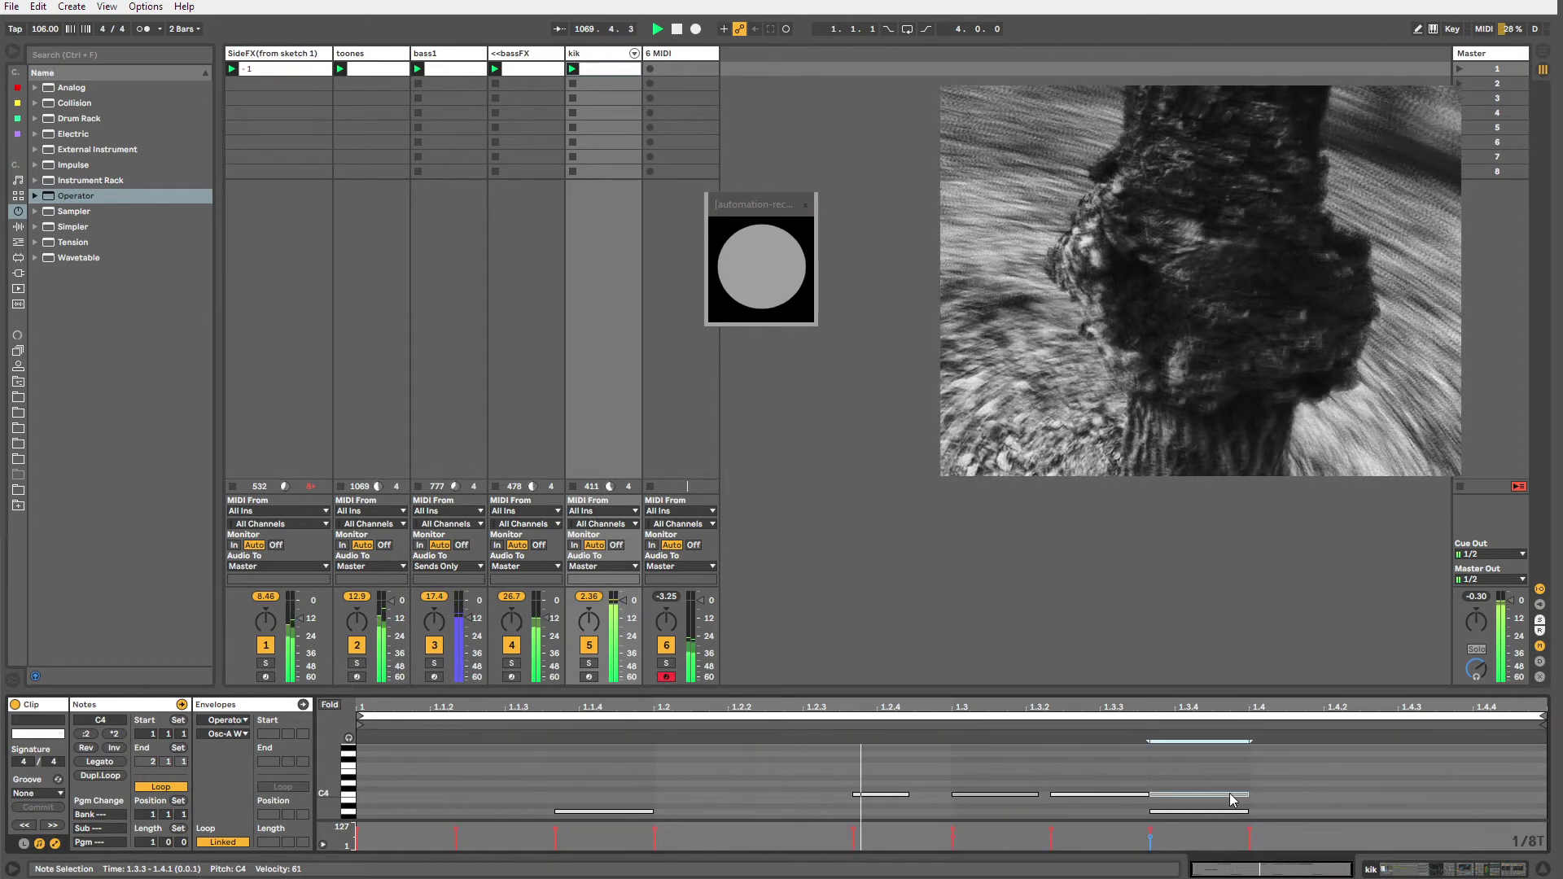
left_click_drag(1146, 795, 1098, 794)
left_click(1098, 790)
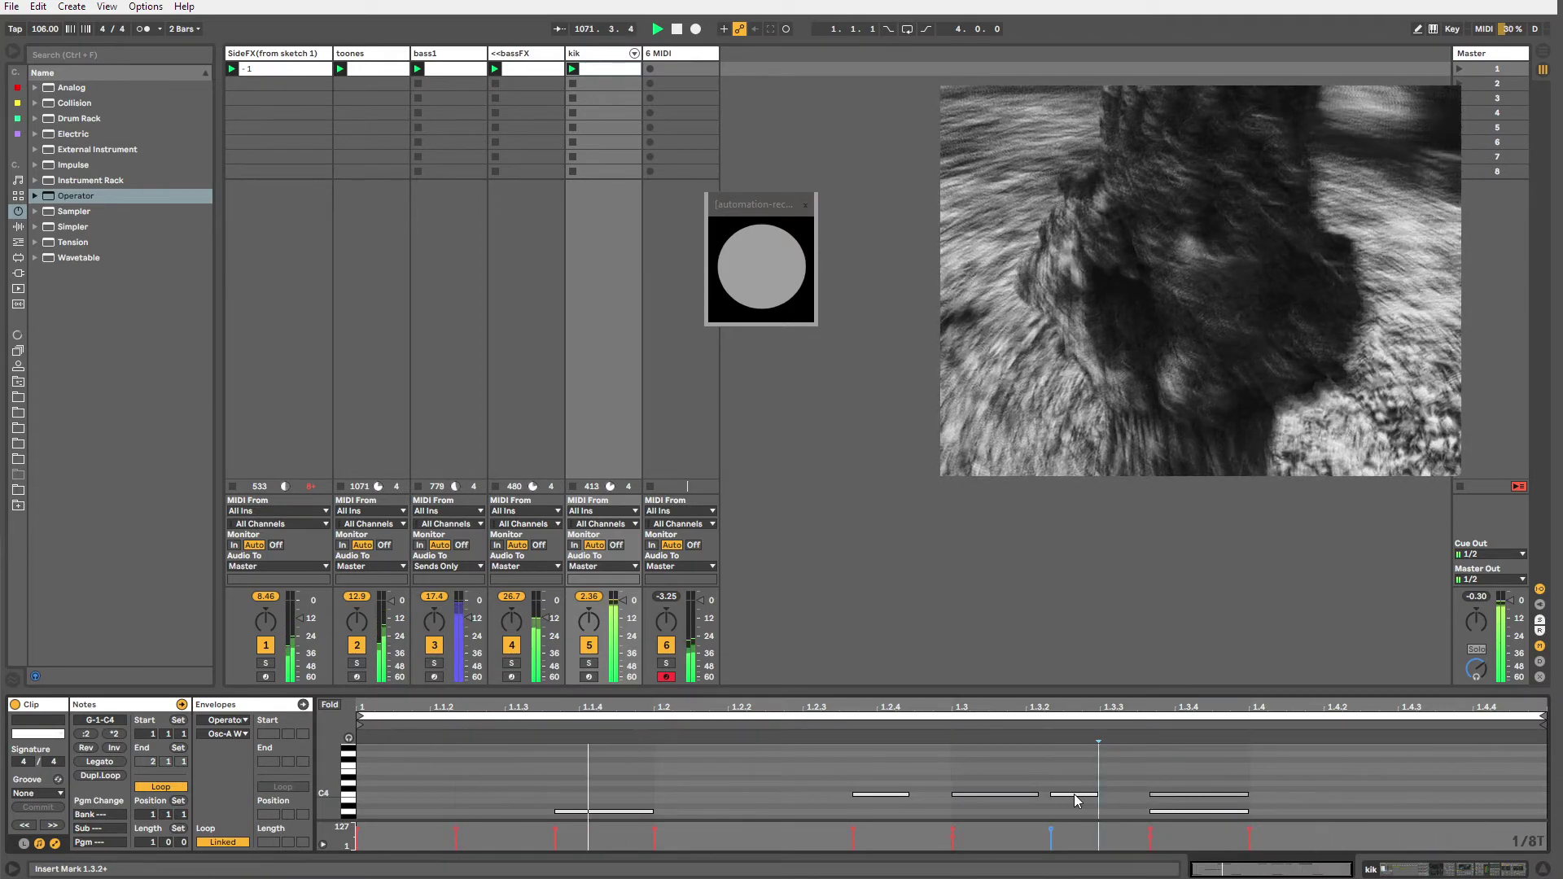
left_click_drag(1039, 796, 1049, 794)
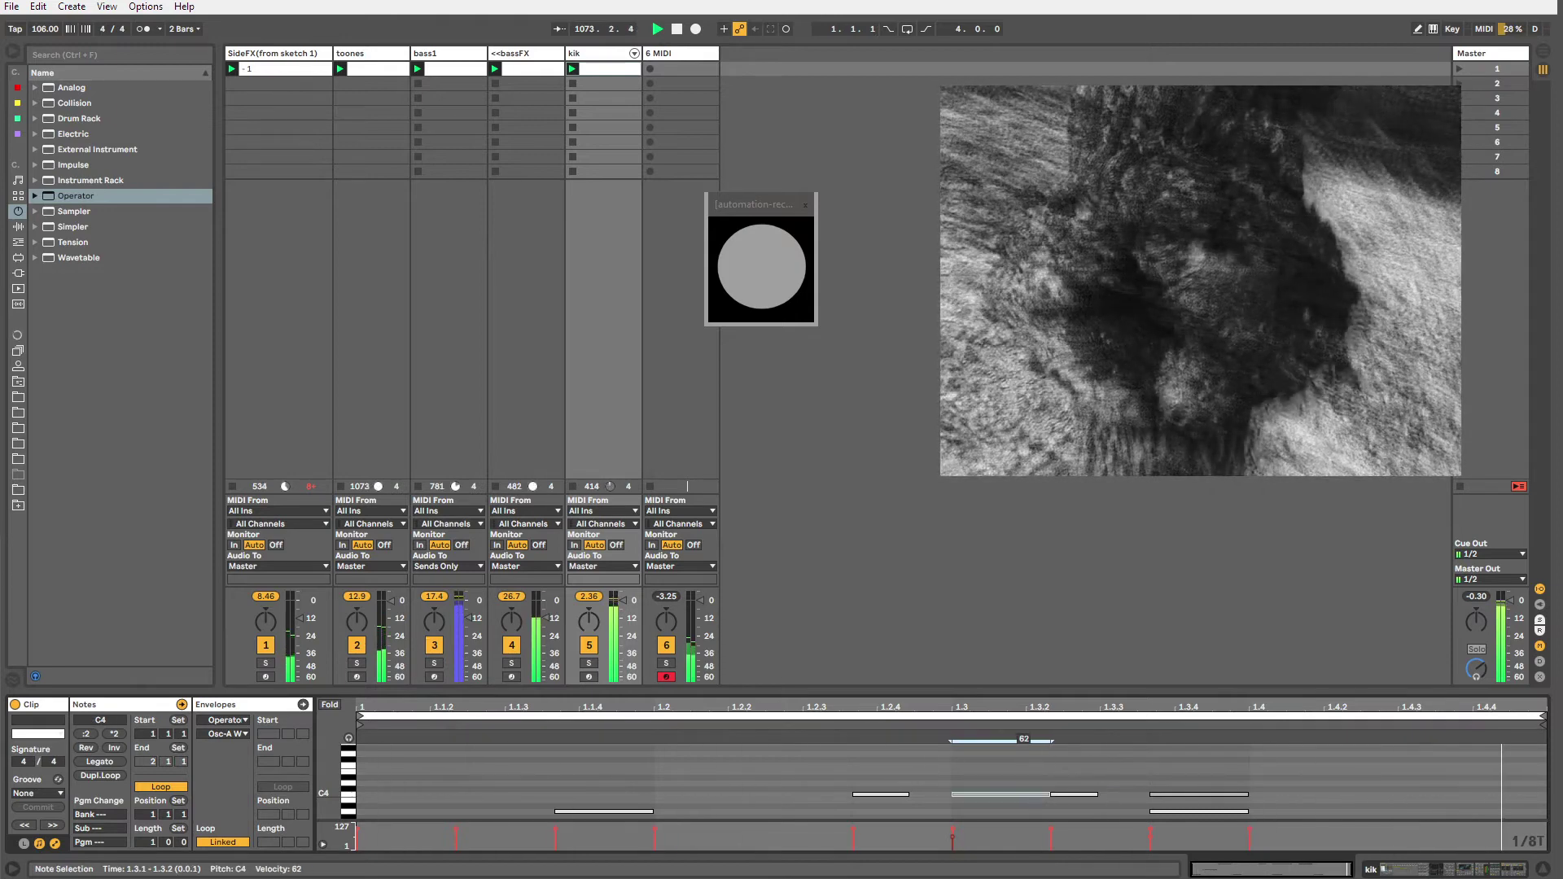
double_click(600, 54)
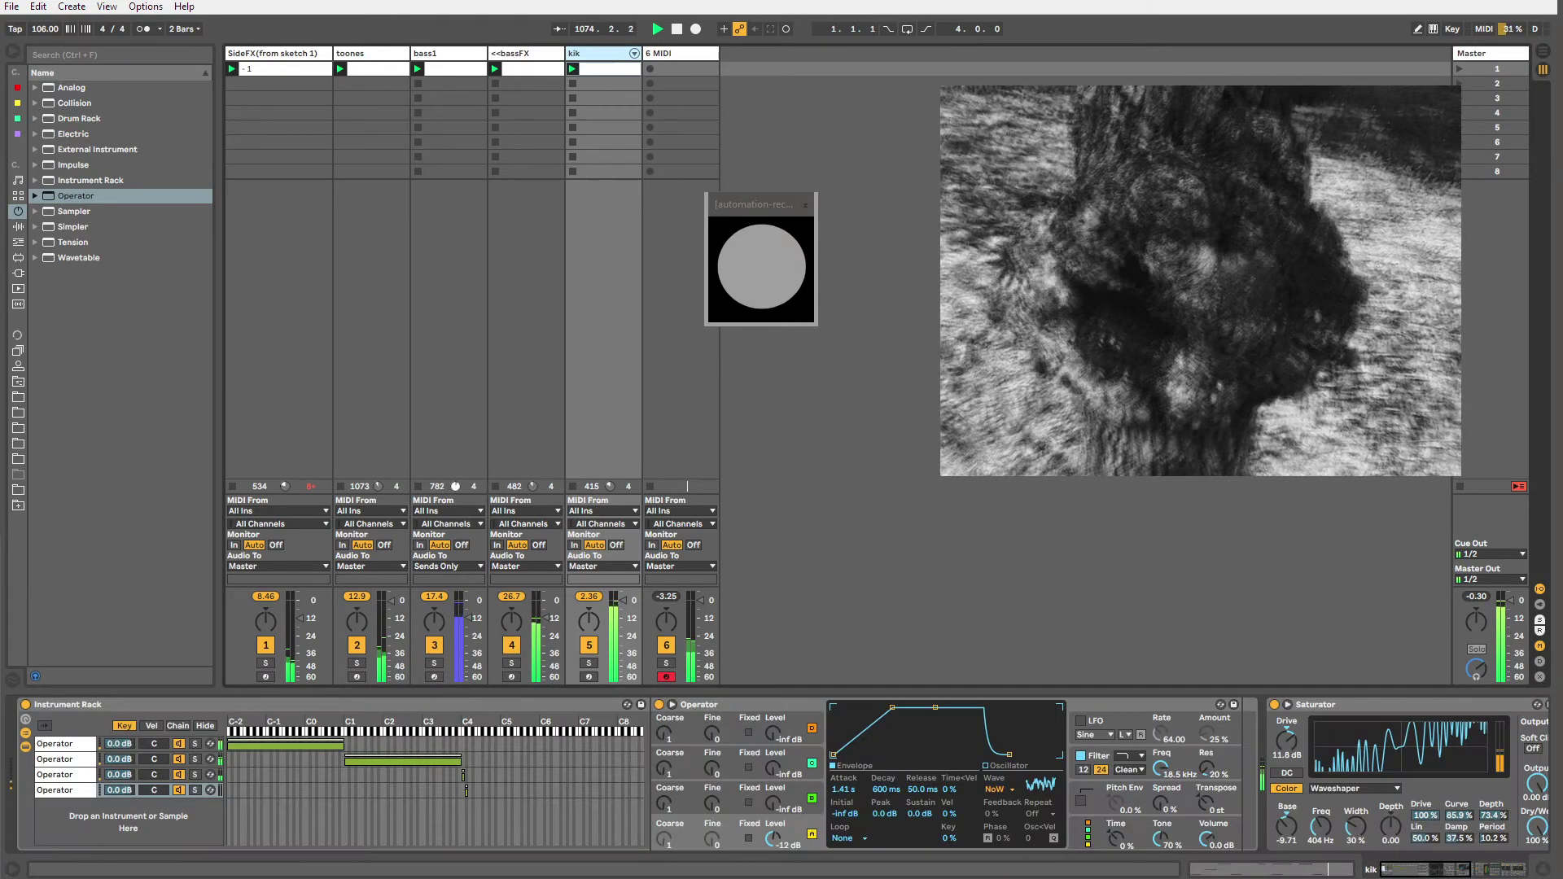
left_click(1449, 872)
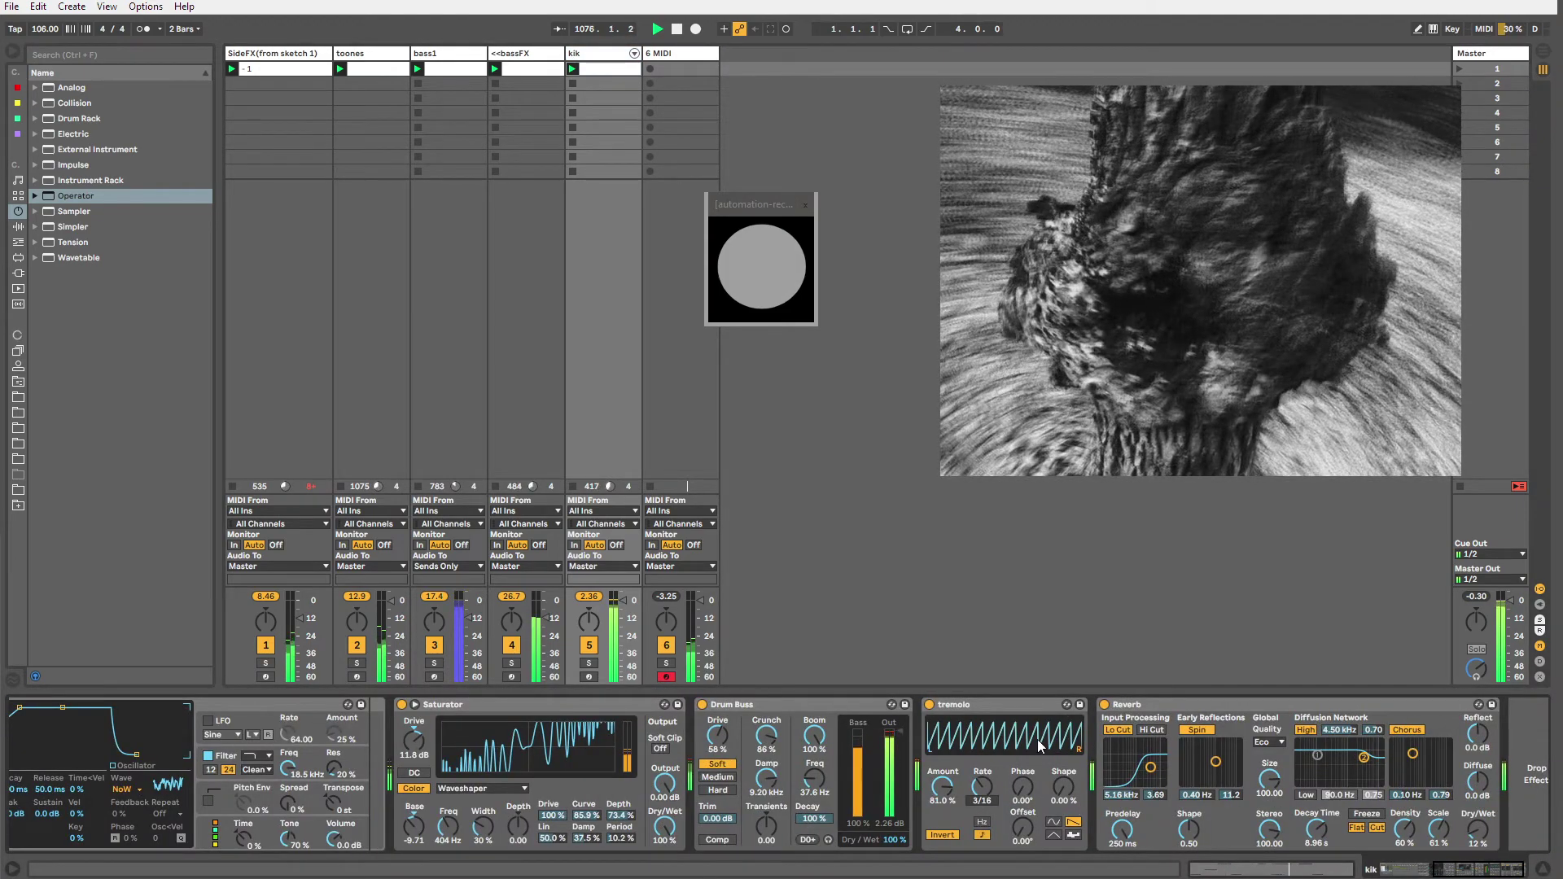
left_click(1004, 708)
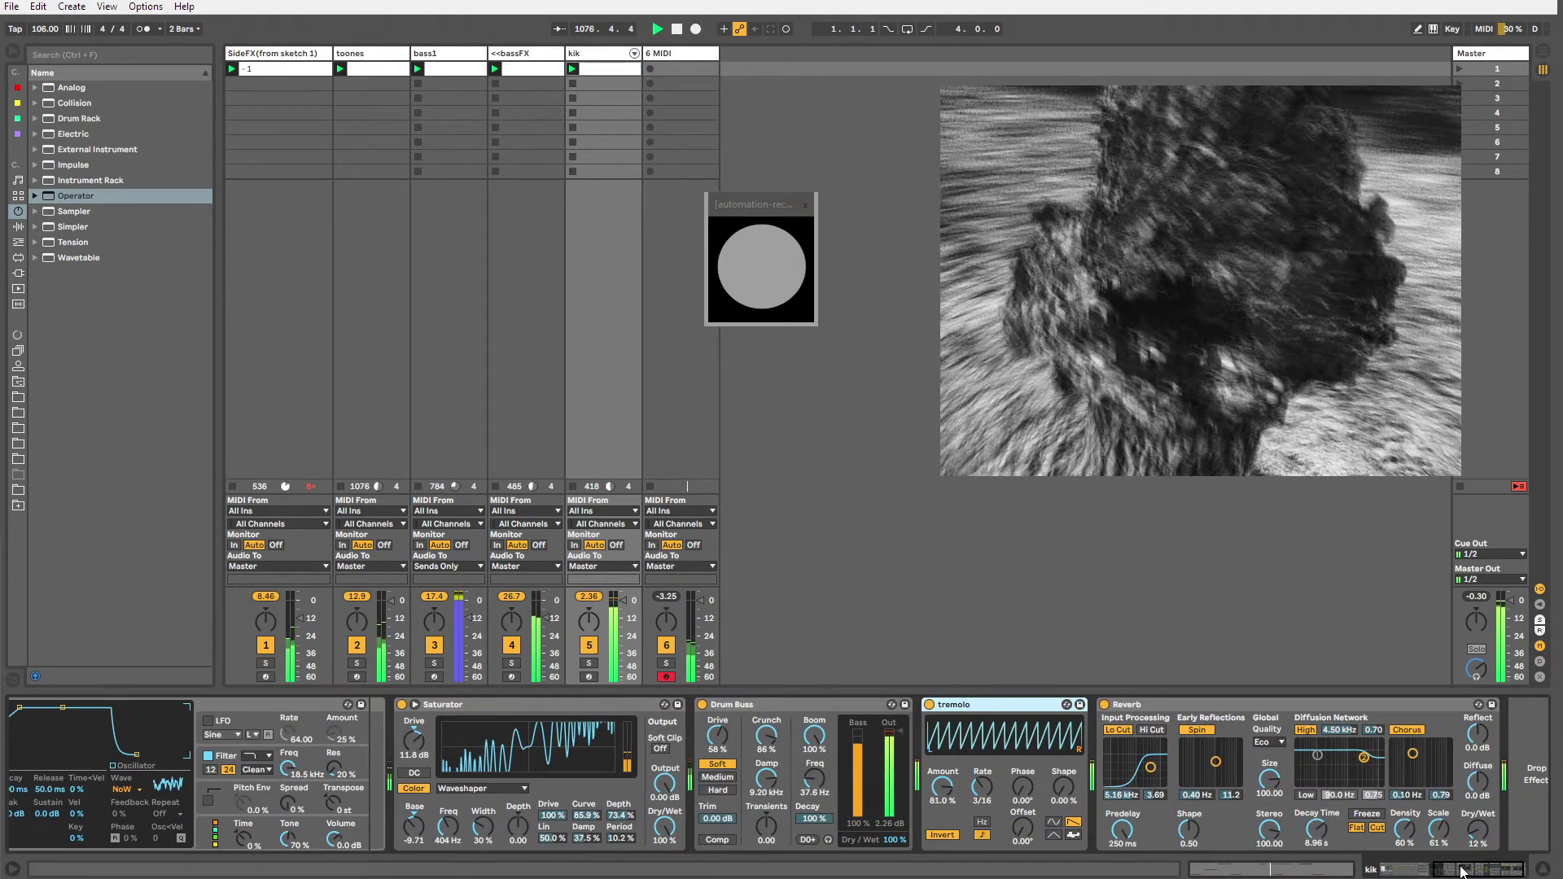
left_click(1407, 875)
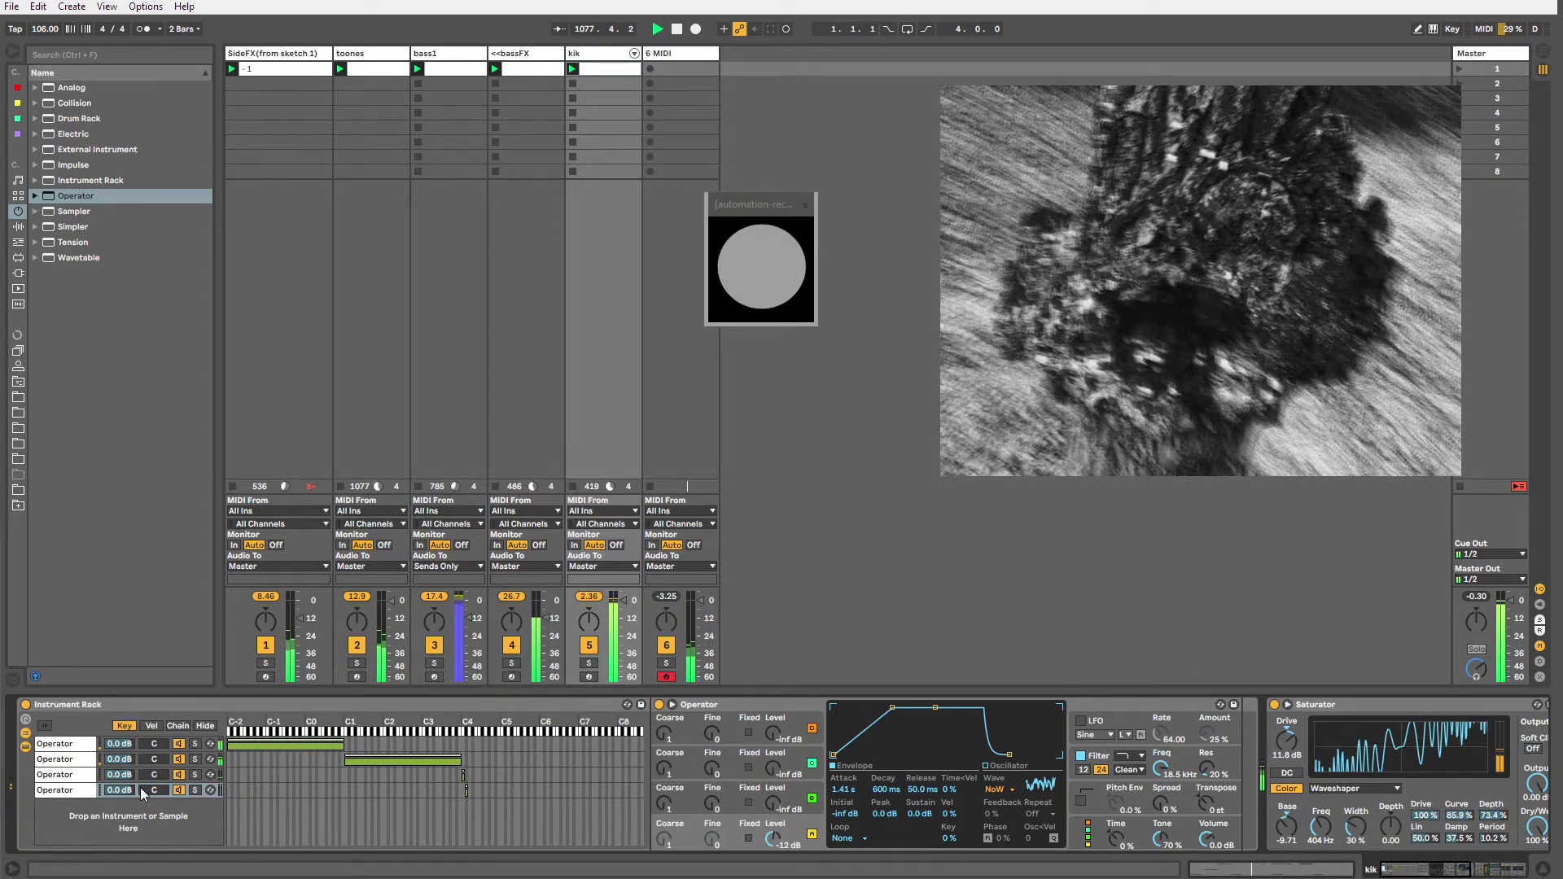
Select the fourth Operator chain and place a C#4 note at 1.2.2 in the kik clip.
left_click(52, 790)
left_click(598, 76)
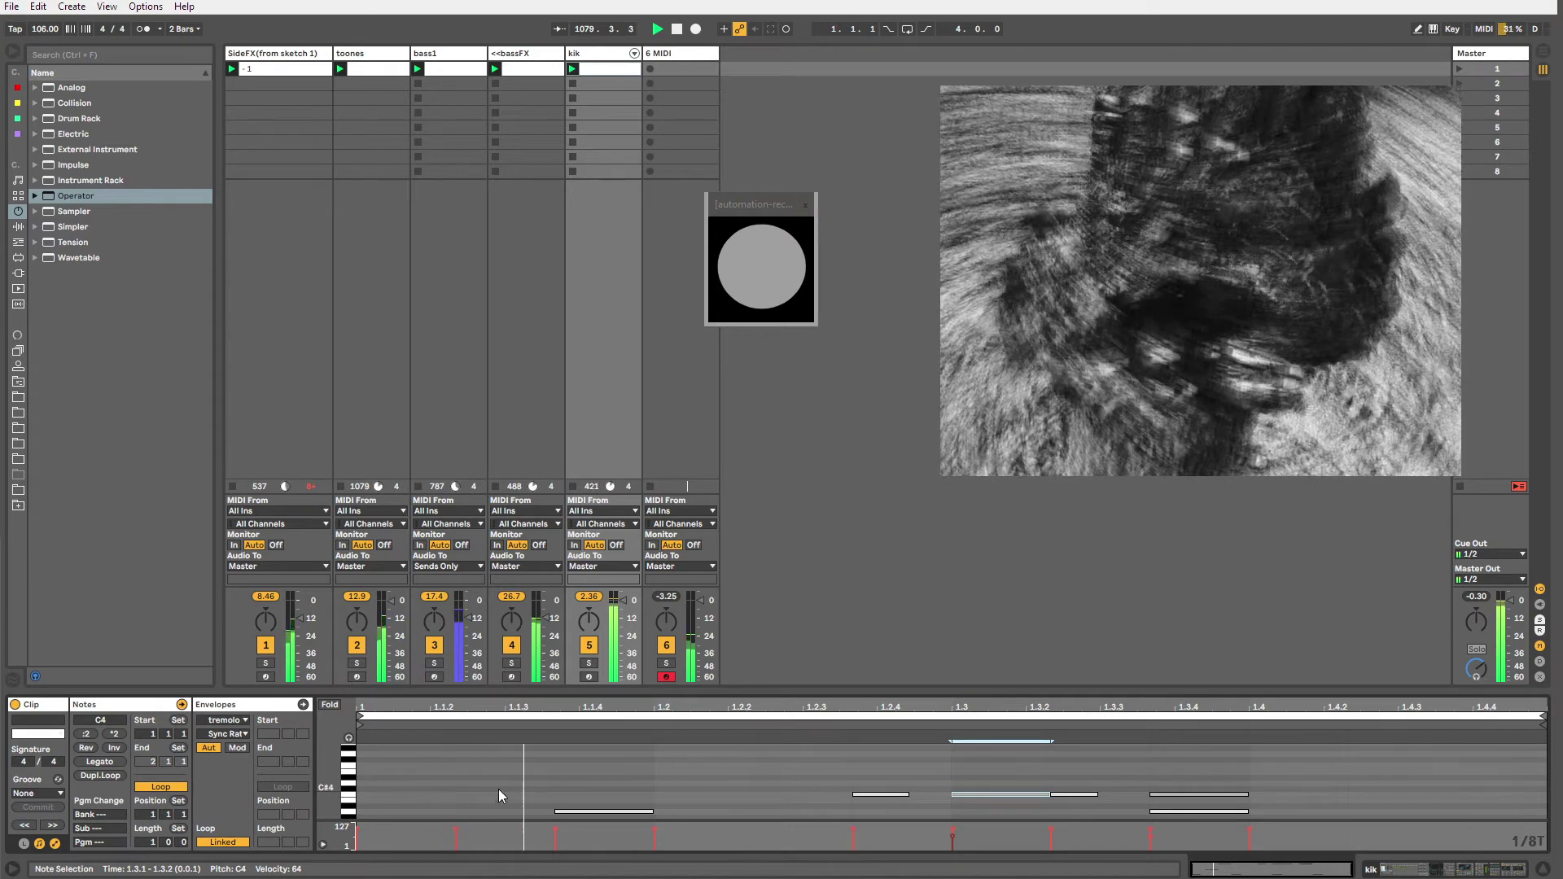
double_click(686, 789)
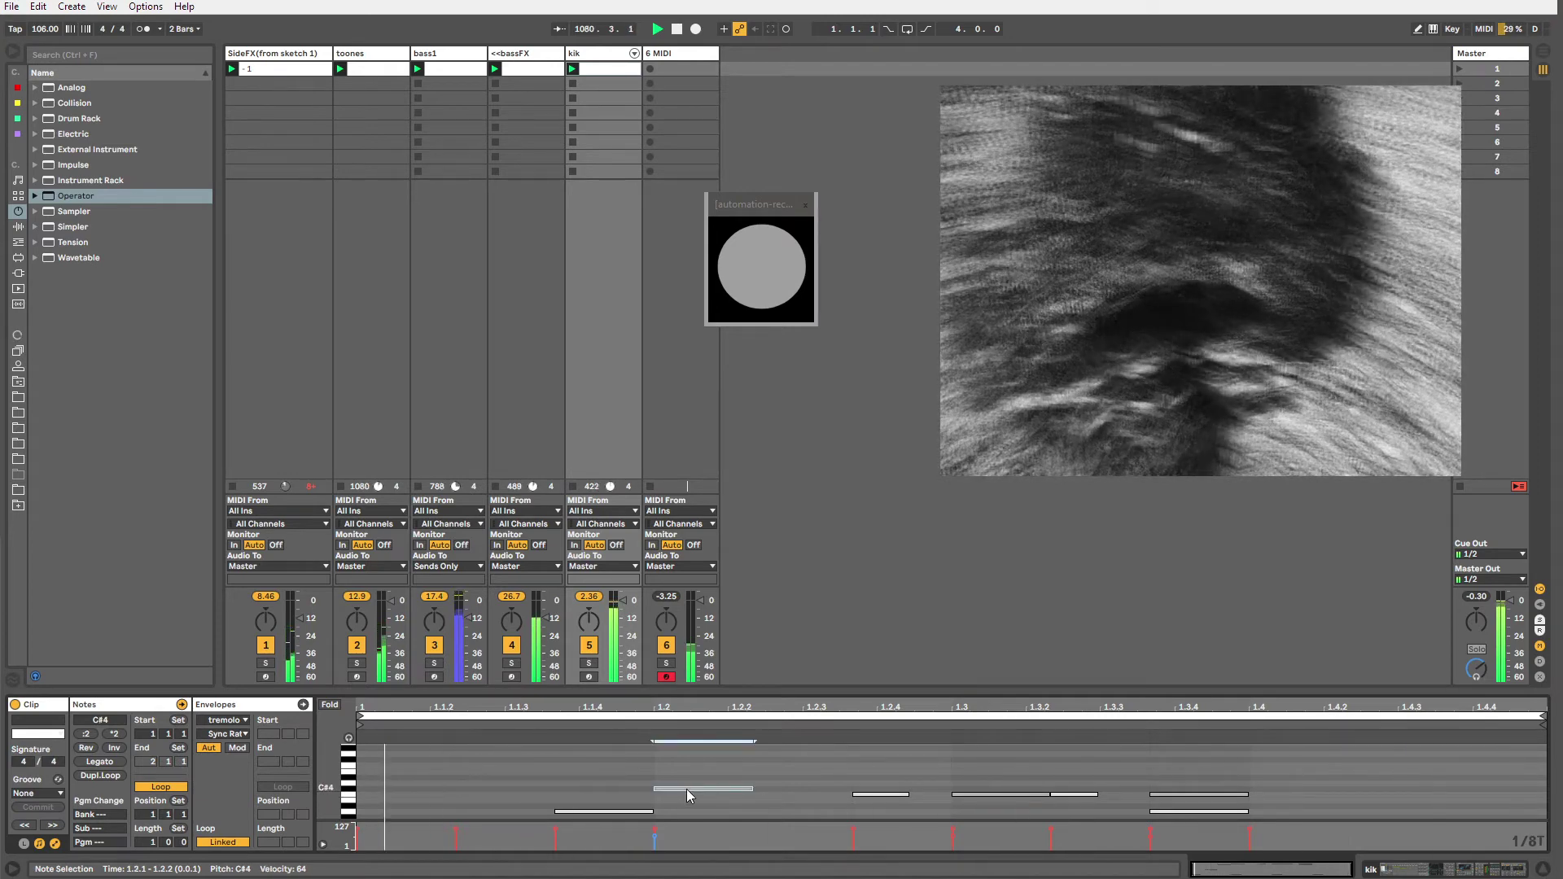
left_click_drag(687, 789, 784, 794)
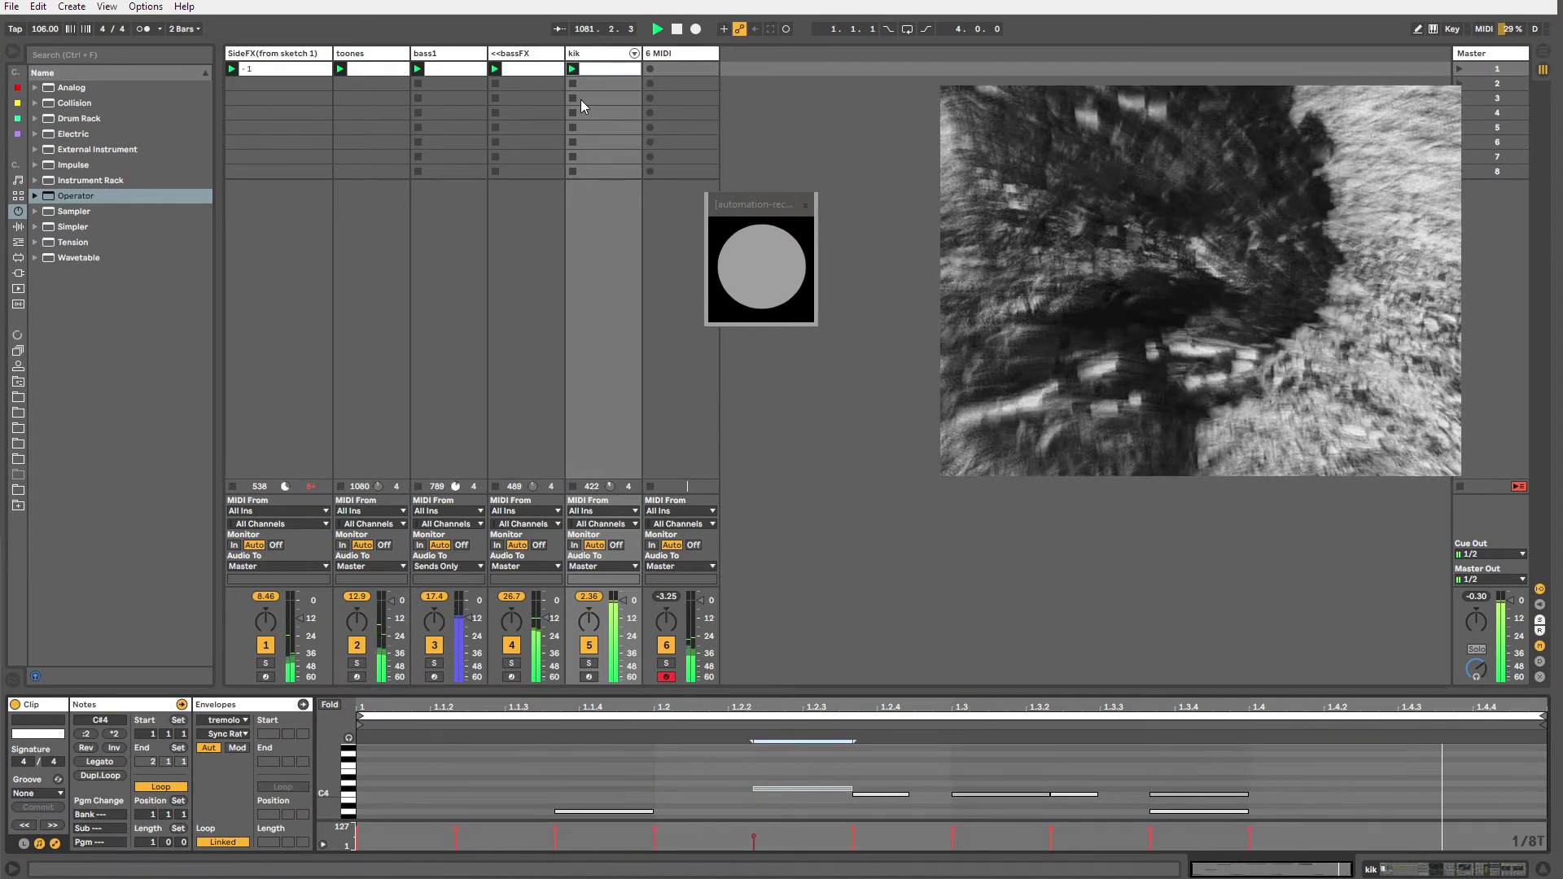
Give the fourth chain's Operator a 0 ms attack, 25.3 ms decay and -5.4 dB level, with its filter at 2.03 kHz and 111% resonance.
left_click(574, 62)
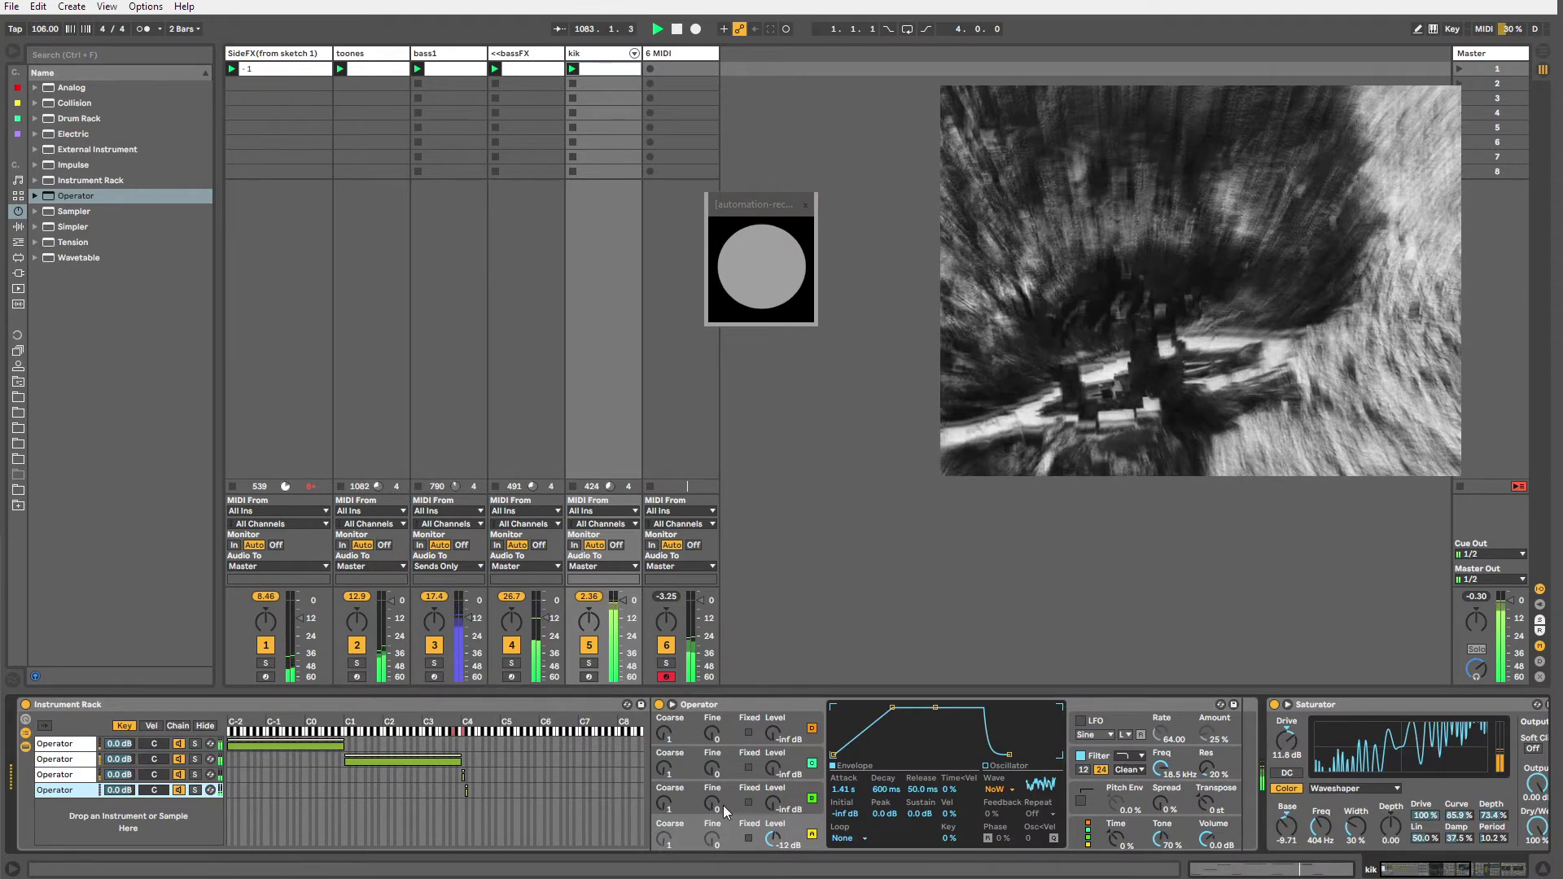
left_click_drag(893, 708, 834, 710)
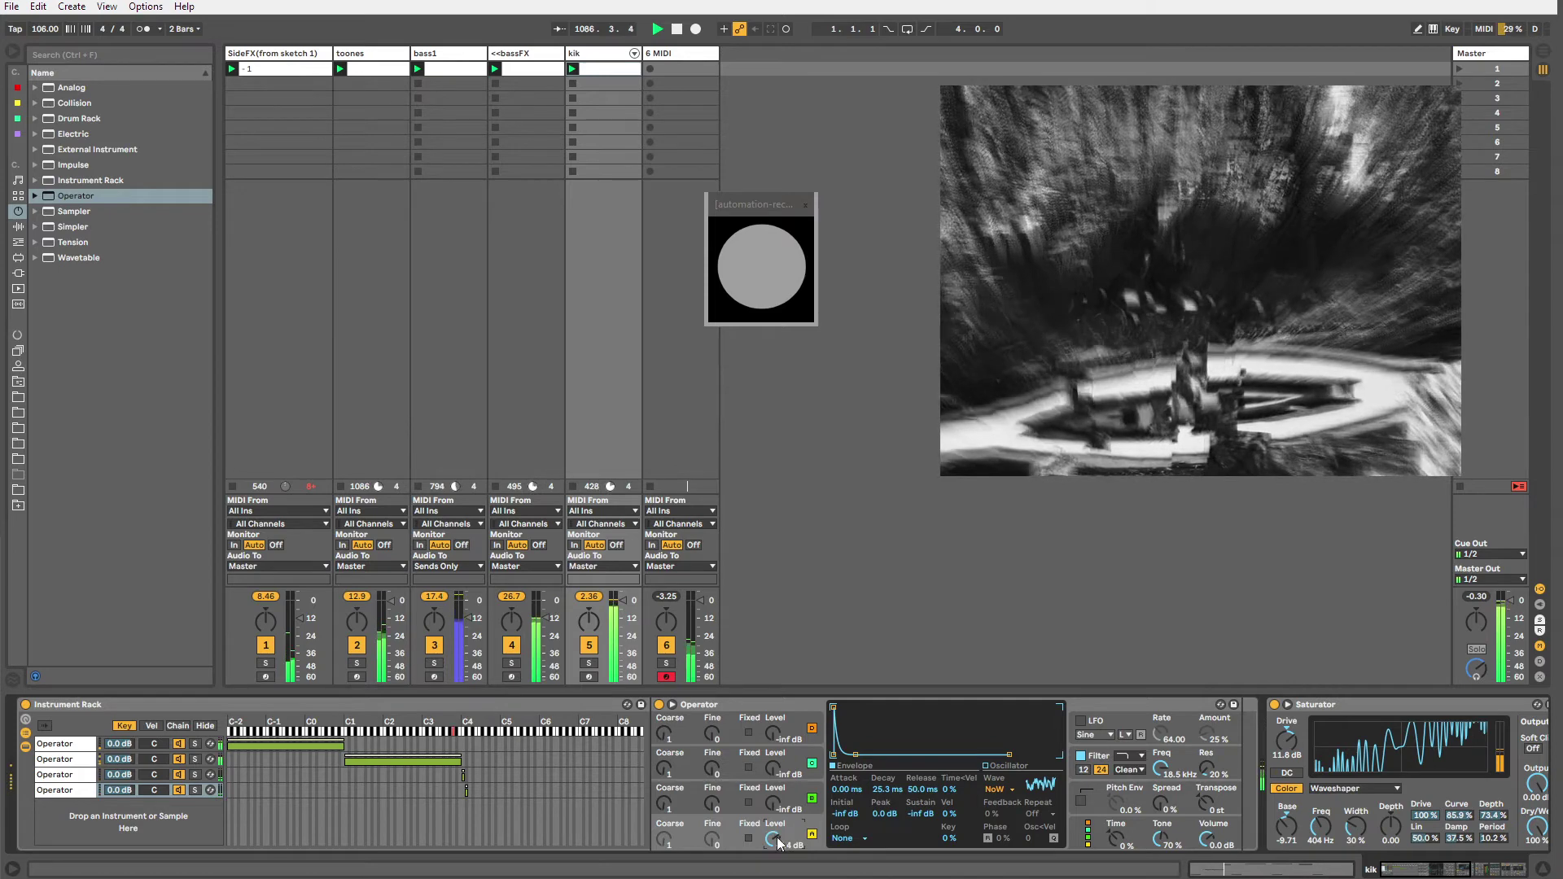
left_click_drag(1182, 763, 1182, 782)
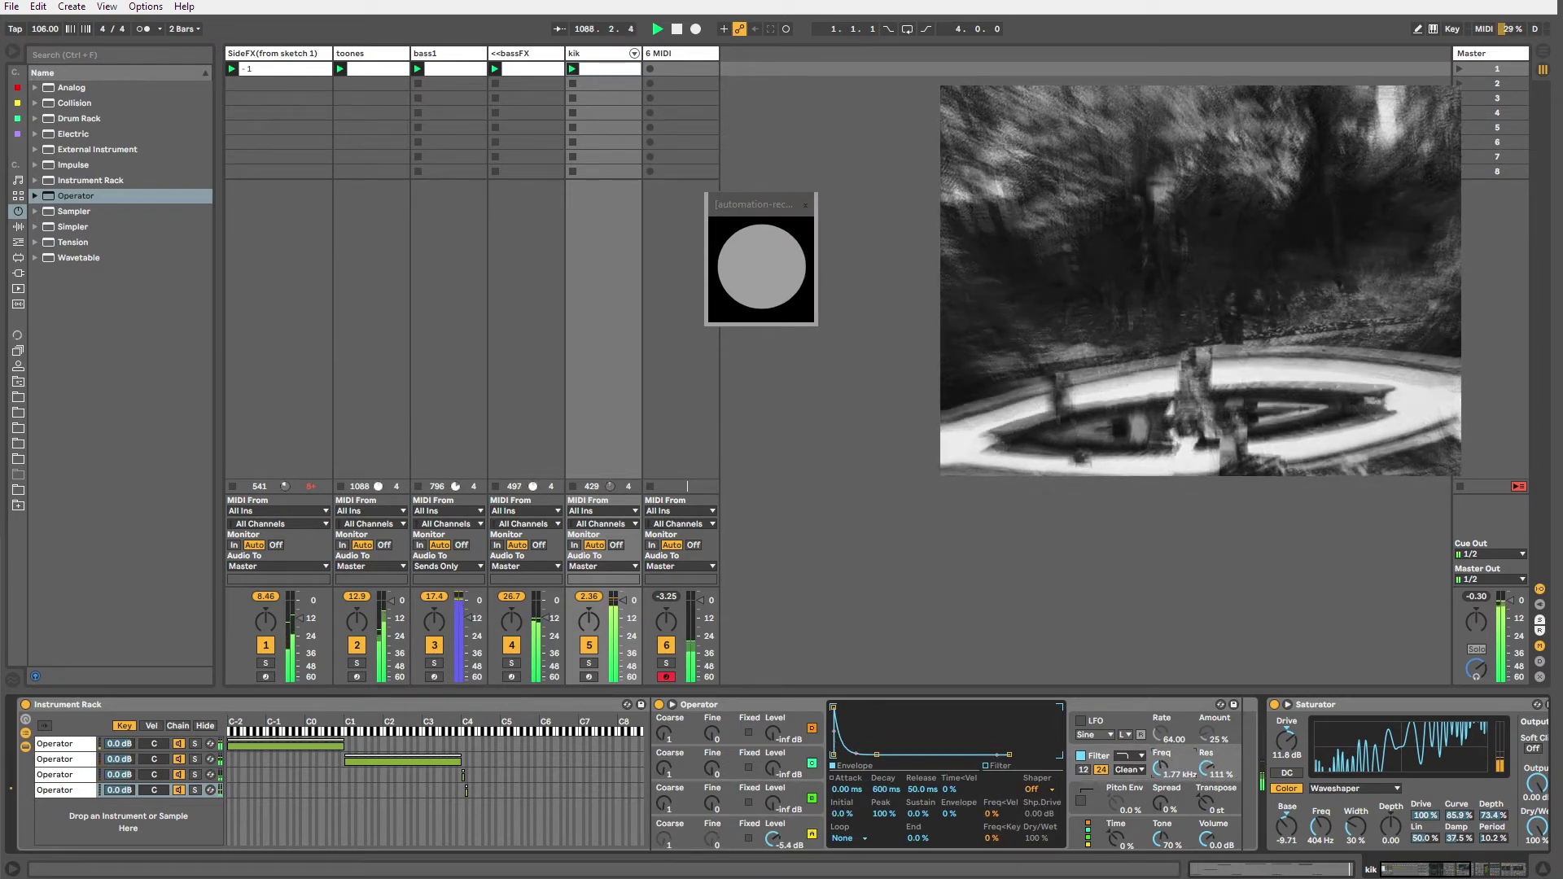
left_click_drag(1161, 769, 1161, 697)
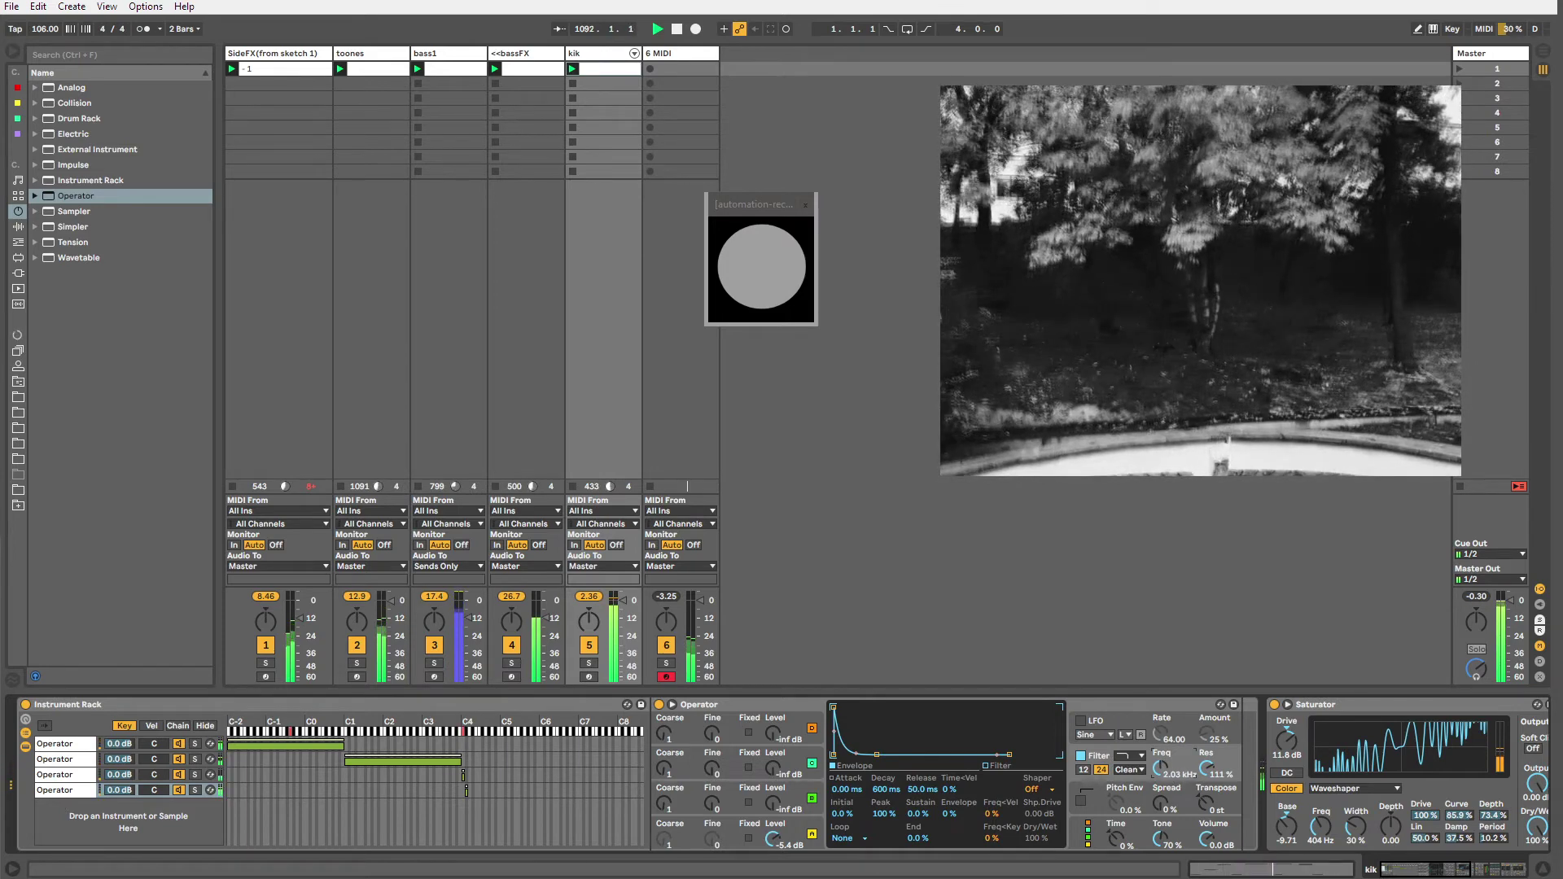
Duplicate the C#4 note in the kik clip and move the copy to 1.3.2.
left_click(572, 82)
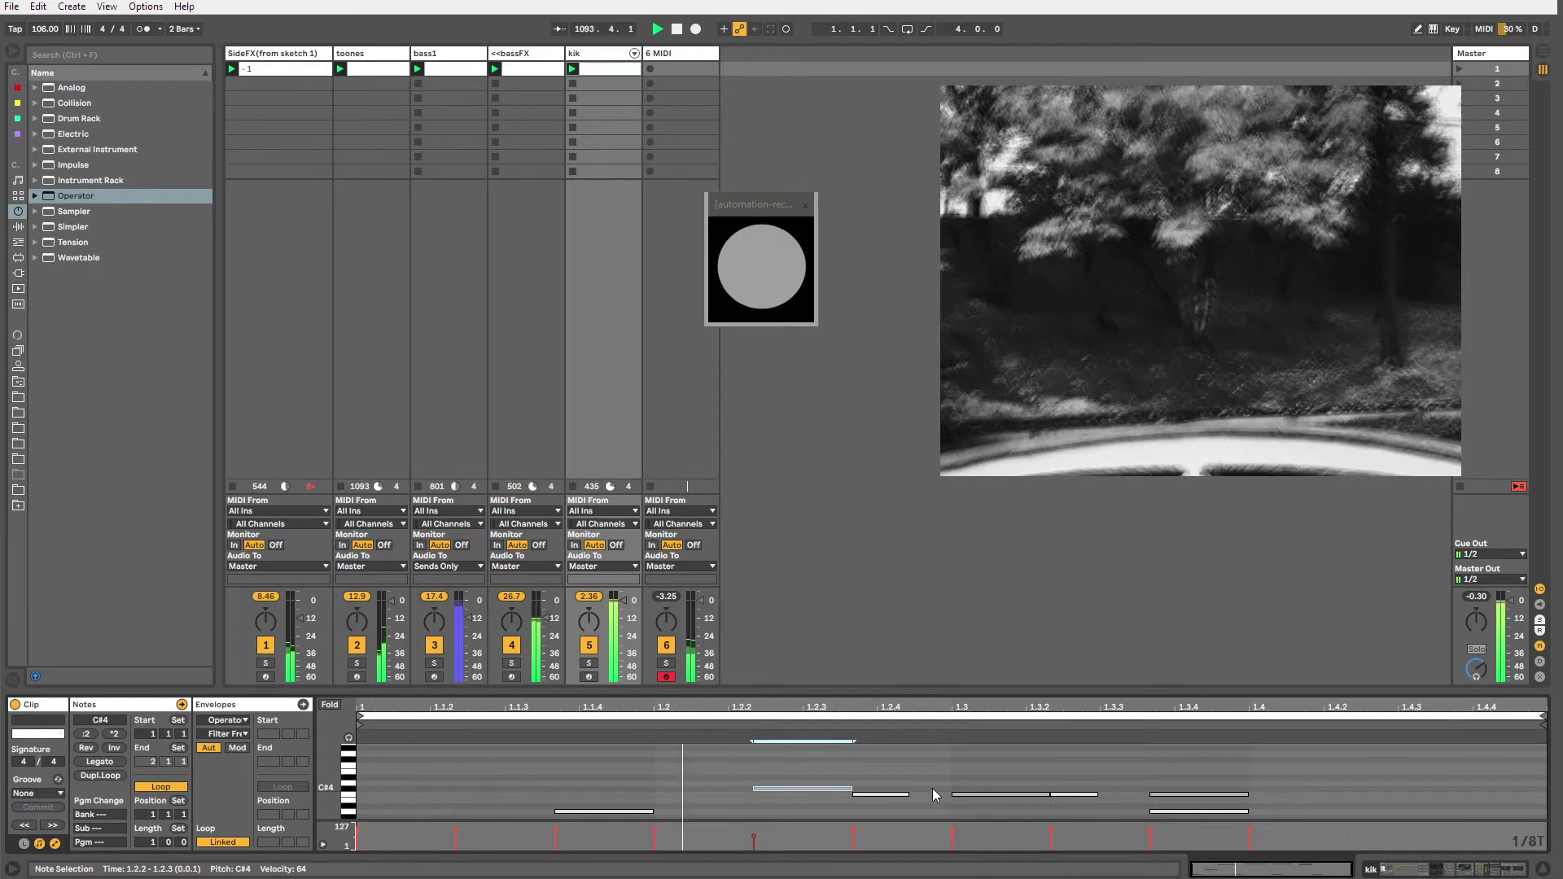
key("ctrl+d")
left_click_drag(934, 789, 1110, 800)
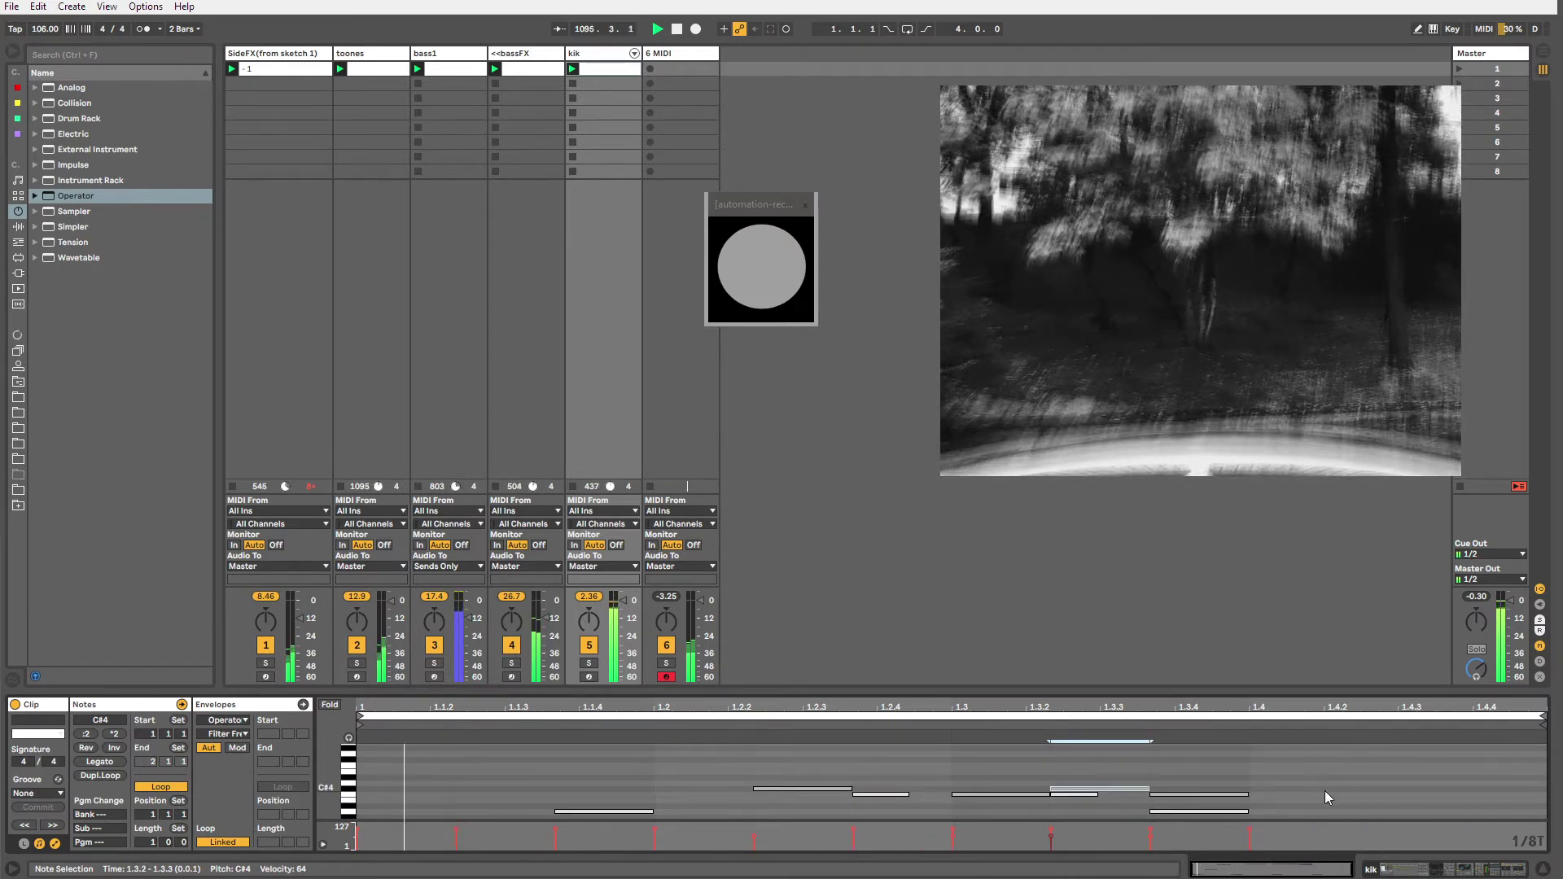
Add a C#4 note at 1.4.2 with velocity 22 and, with the grid off, shorten it to a tiny sliver.
double_click(1383, 789)
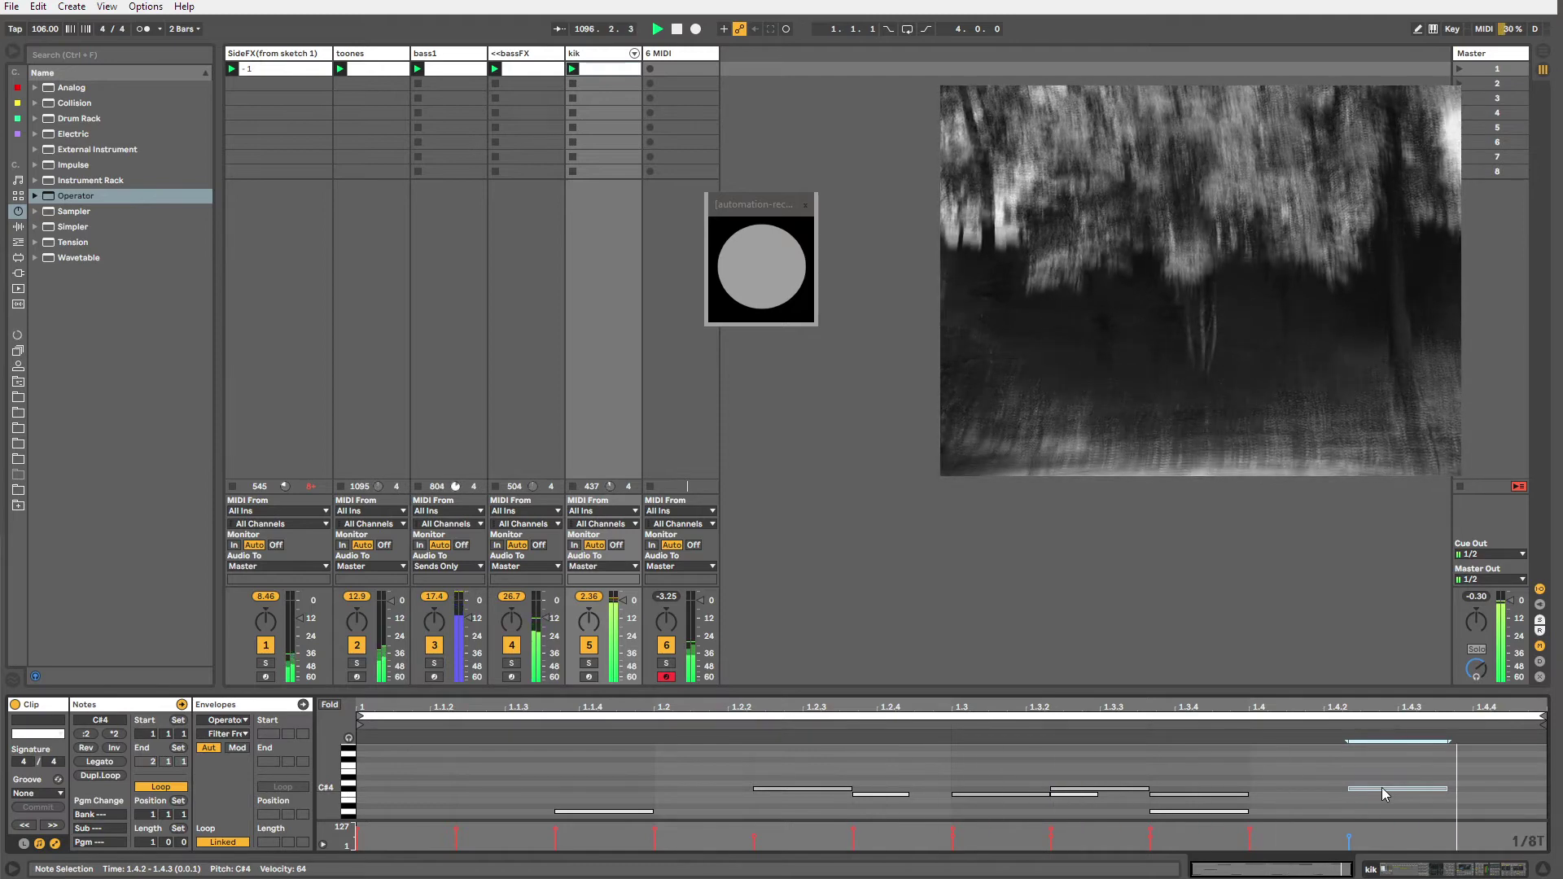
left_click_drag(1382, 788, 1384, 794)
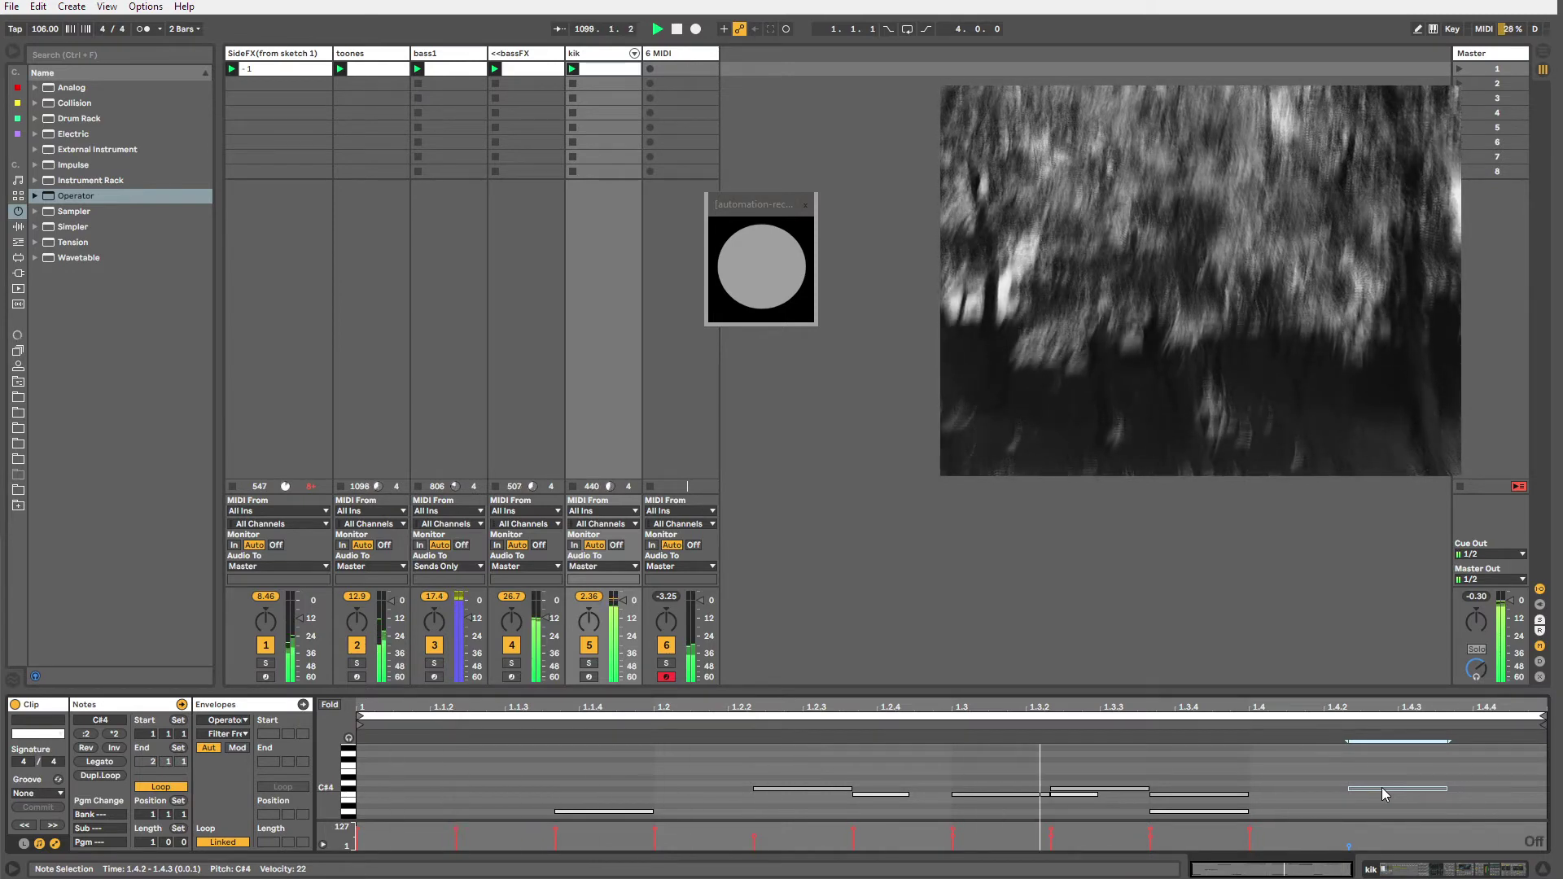
left_click_drag(1448, 788, 1352, 789)
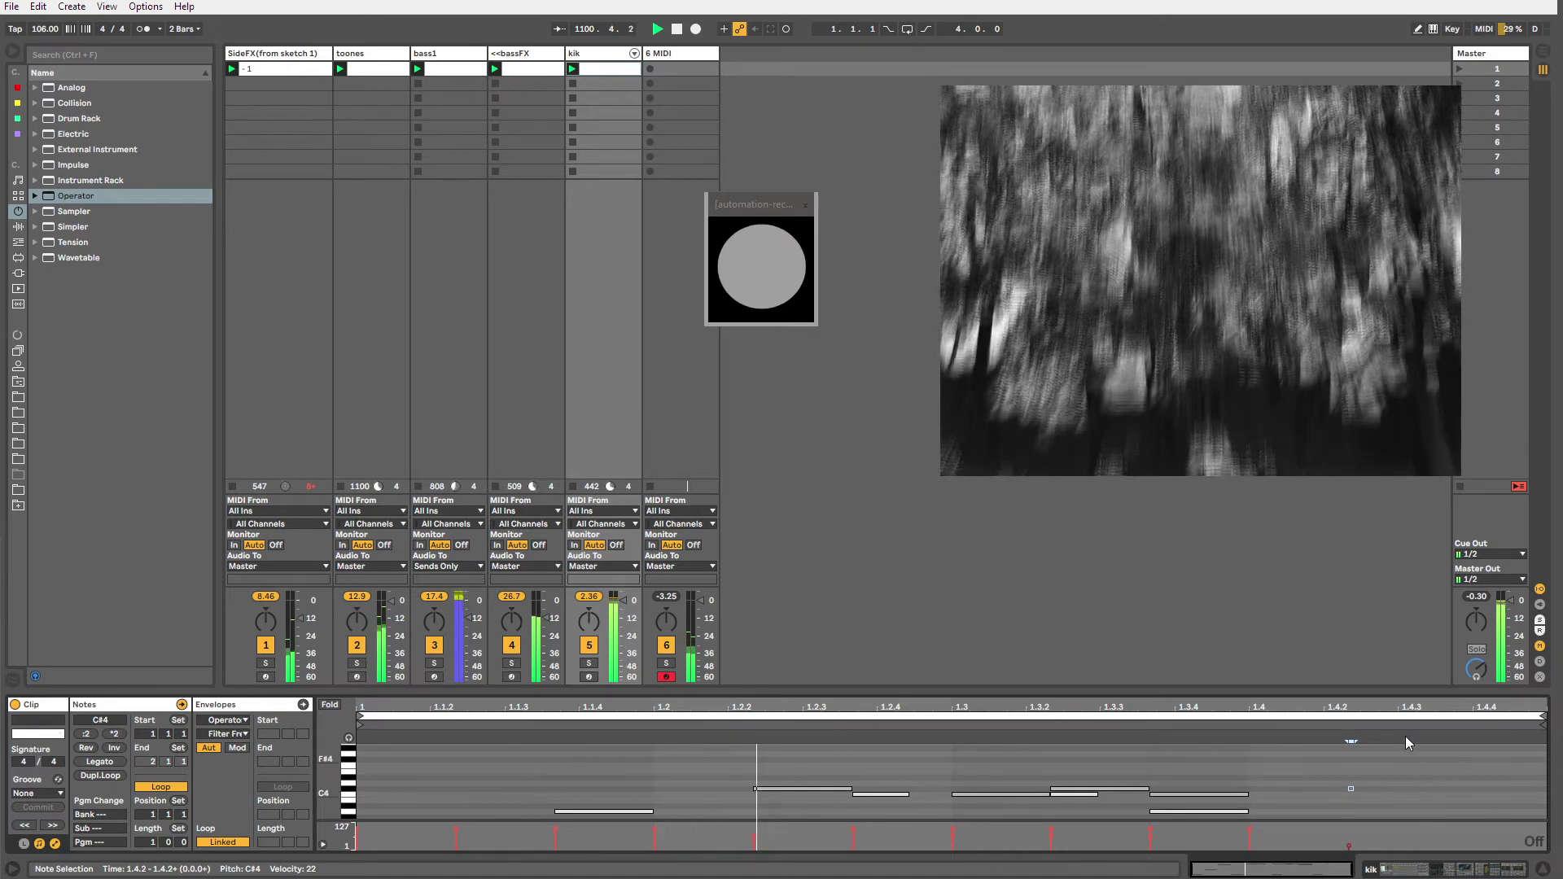
Duplicate the tiny C#4 note repeatedly to build a rapid roll from 1.4.2 to just past 1.4.3.
key("ctrl+d")
key("ctrl+d")
key("ctrl+d")
key("ctrl+d")
key("ctrl+d")
key("ctrl+d")
key("ctrl+d")
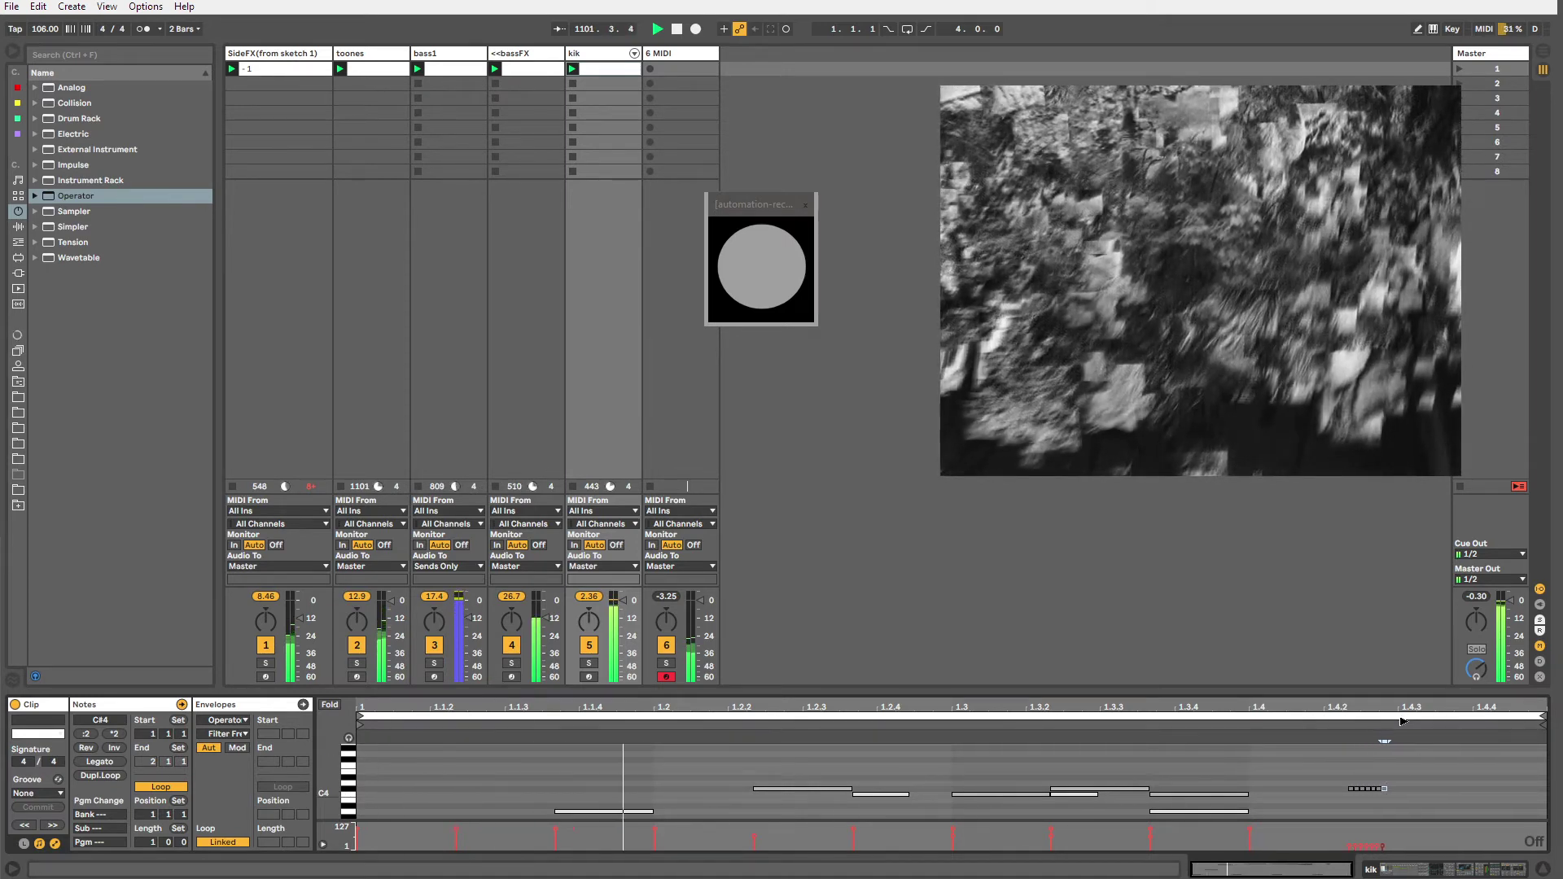
key("ctrl+d")
key("ctrl+d")
key("ctrl+d")
key("ctrl+d")
key("ctrl+d")
key("ctrl+d")
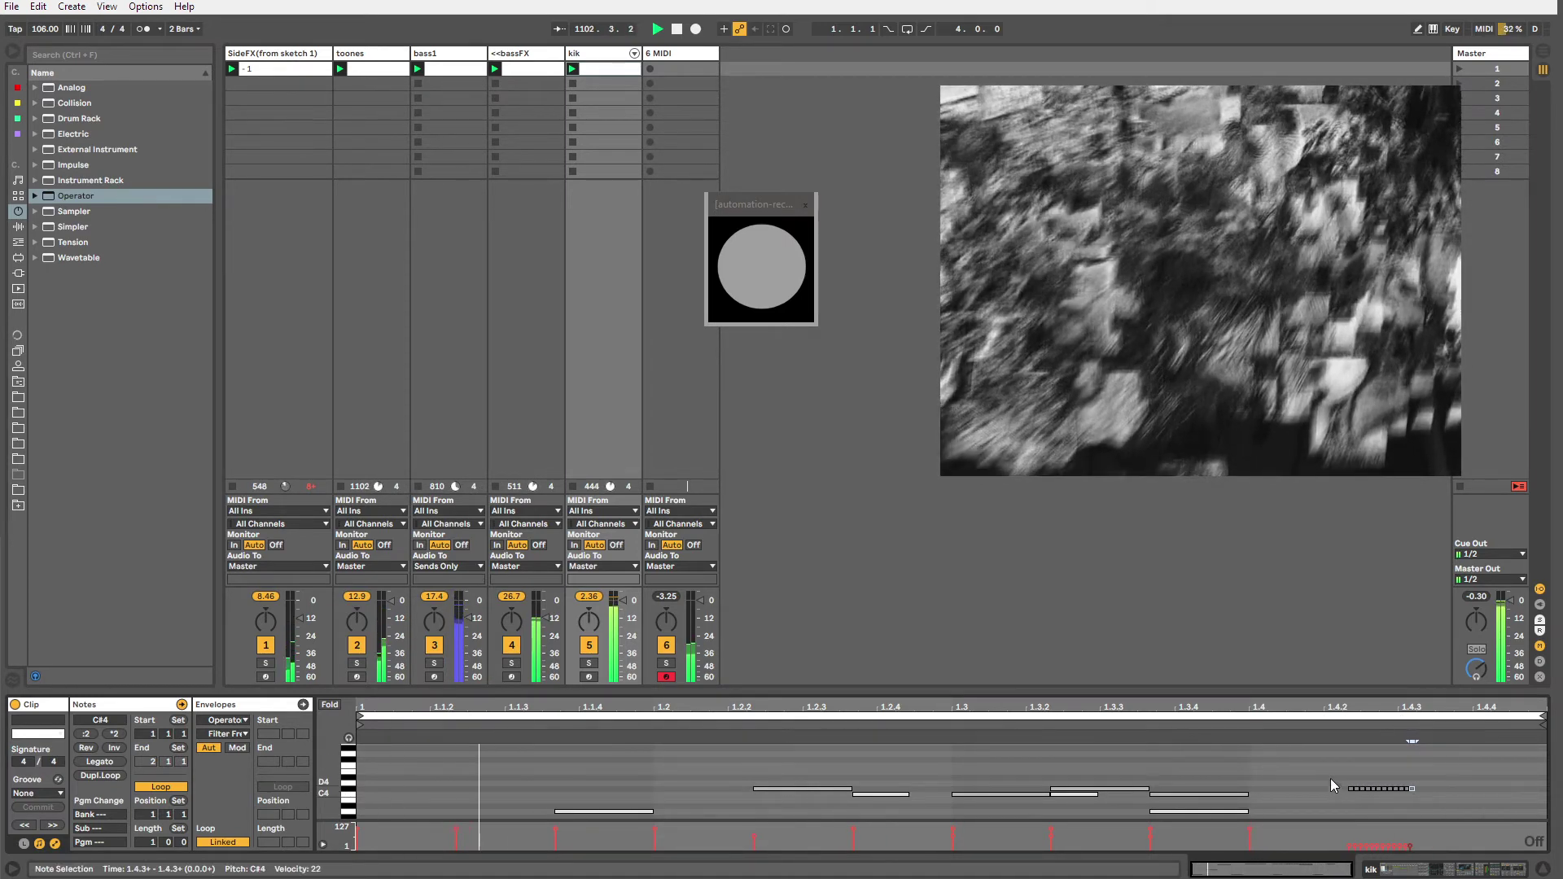
Draw a rising velocity ramp from 14 to 102 across the rapid C#4 roll.
left_click_drag(1341, 779, 1432, 794)
key("b")
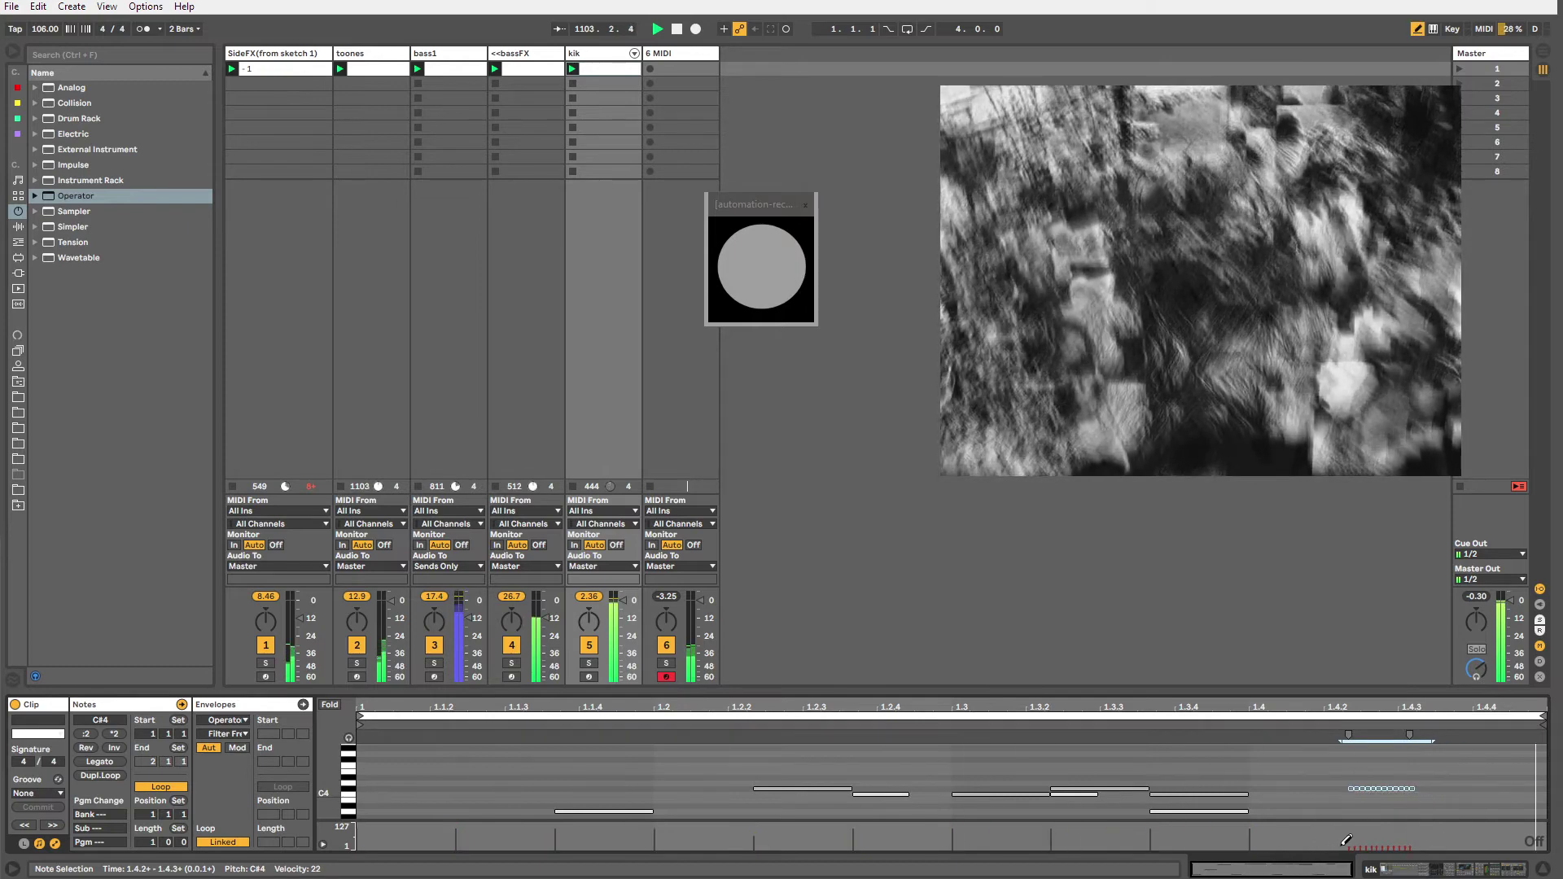
mouse_move(1348, 847)
left_mouse_down()
mouse_move(1418, 829)
mouse_move(1361, 843)
left_mouse_up()
key("b")
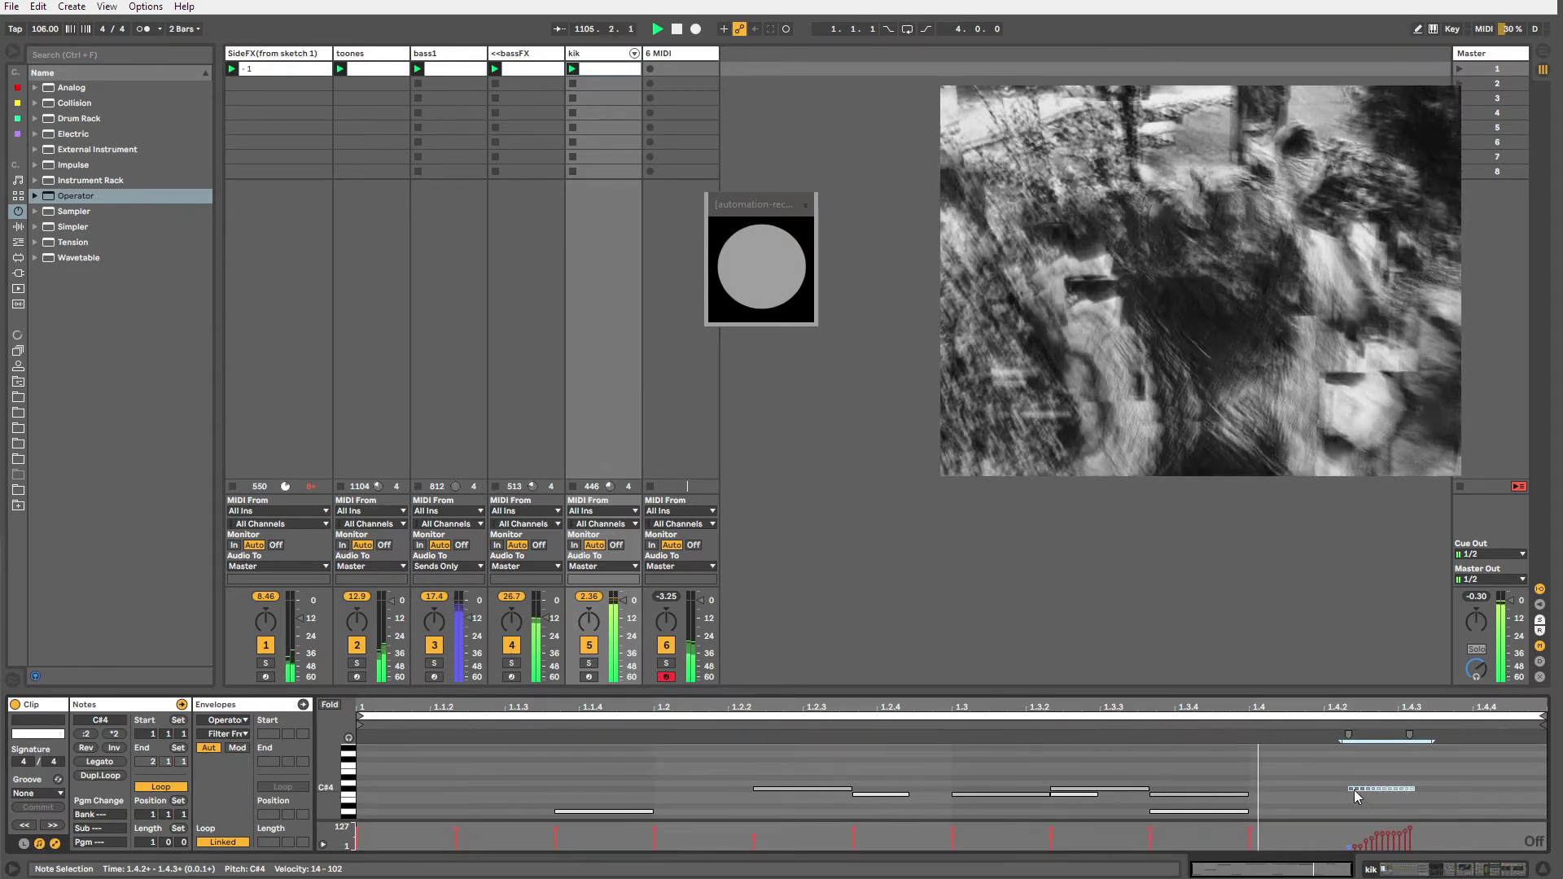
Rebuild the C#4 roll as six longer, evenly spaced notes with velocity 14 from 1.4.2 to past 1.4.3.
left_click_drag(1355, 790, 1357, 790)
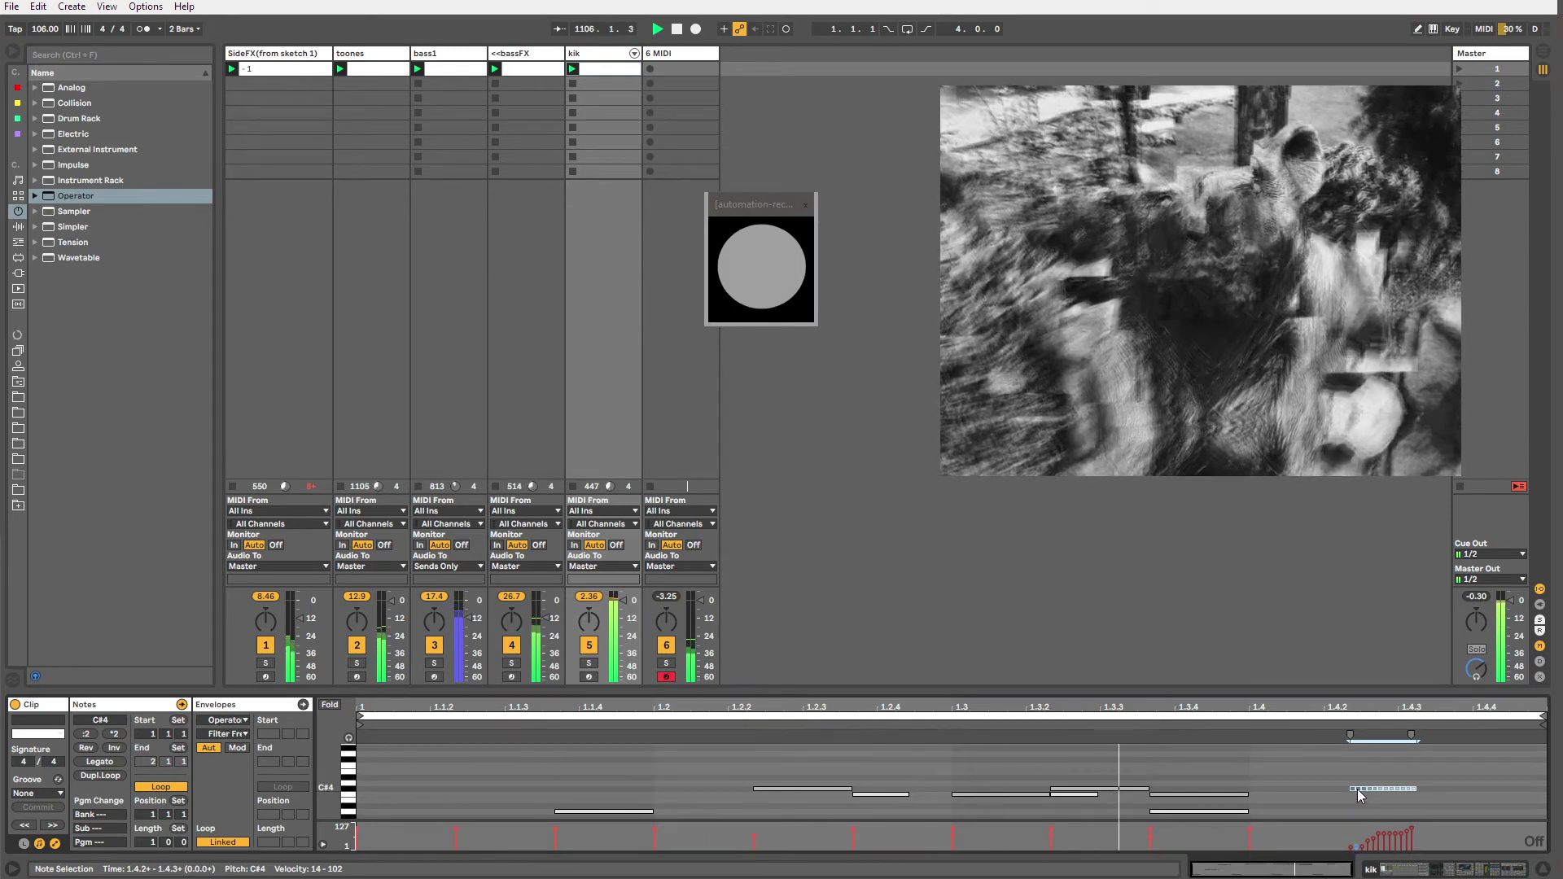
left_click(1356, 784)
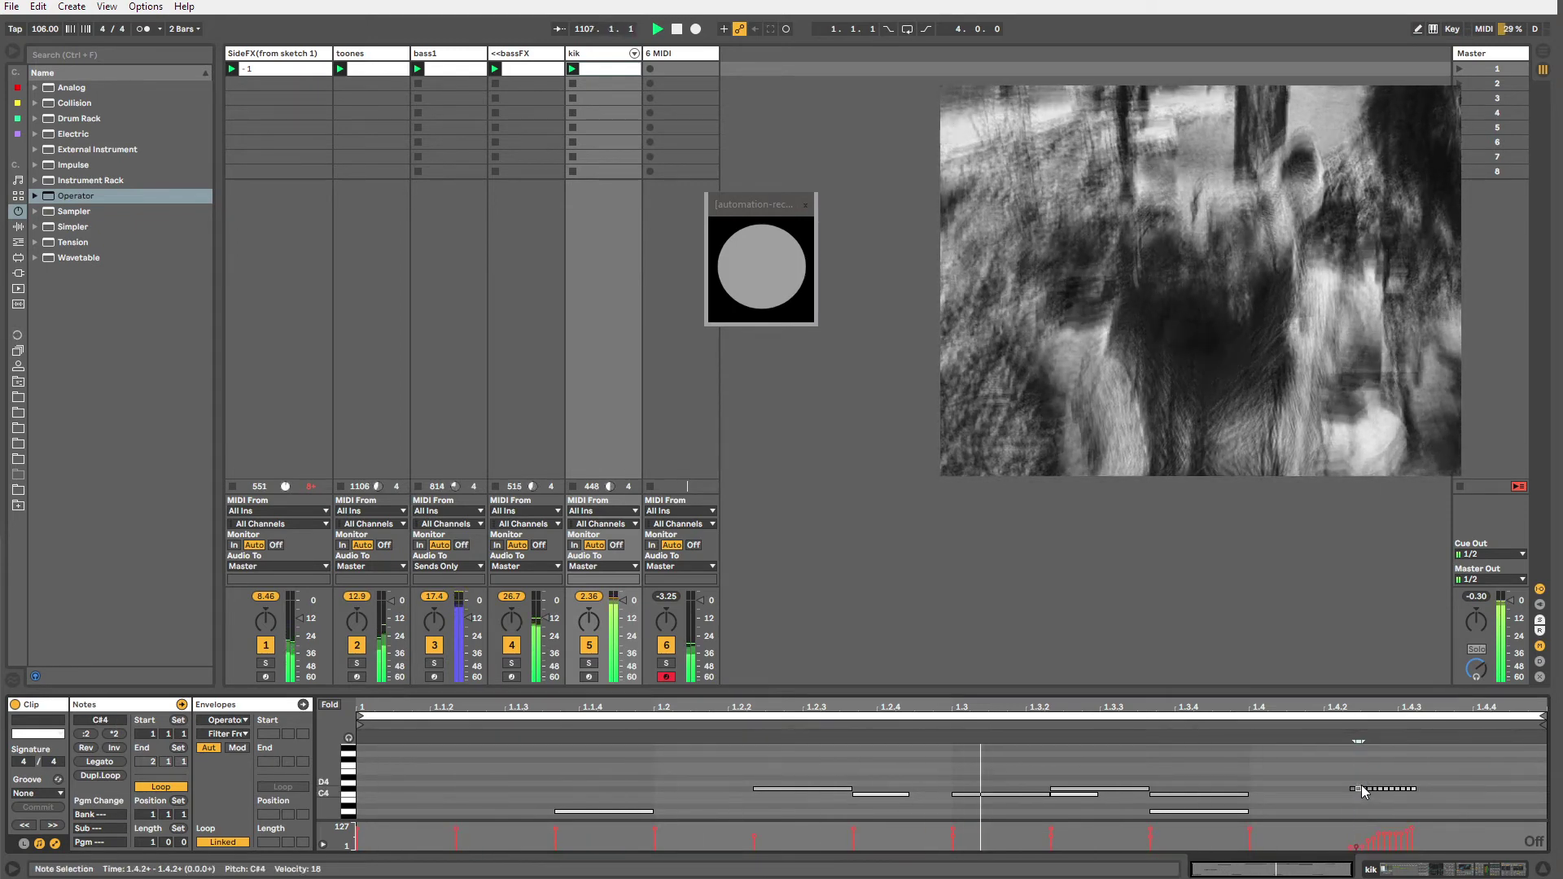
left_click(1362, 788)
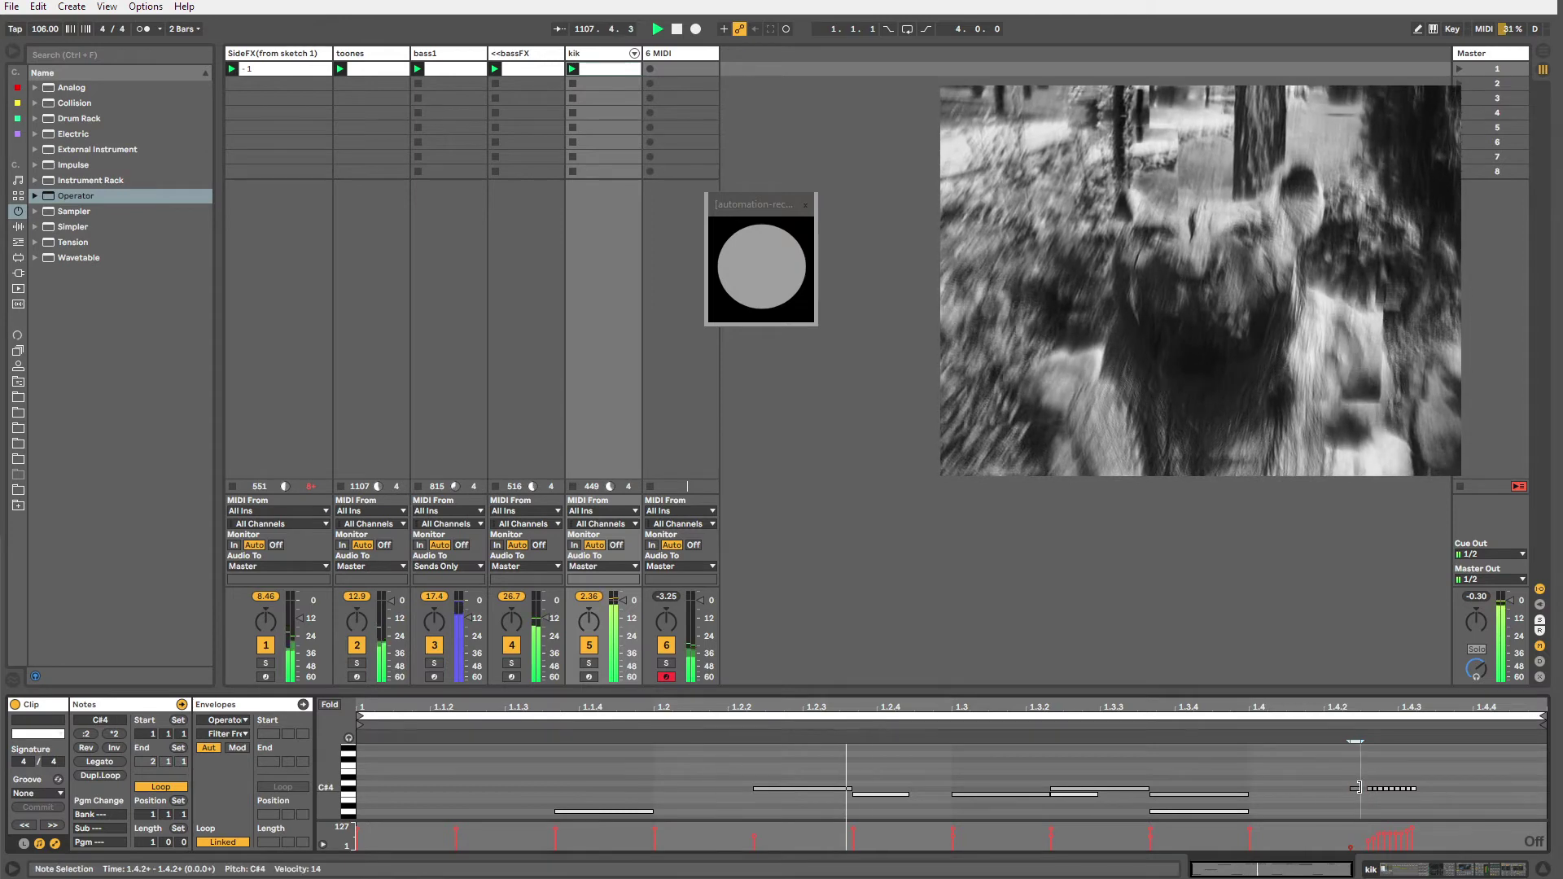
key("Right")
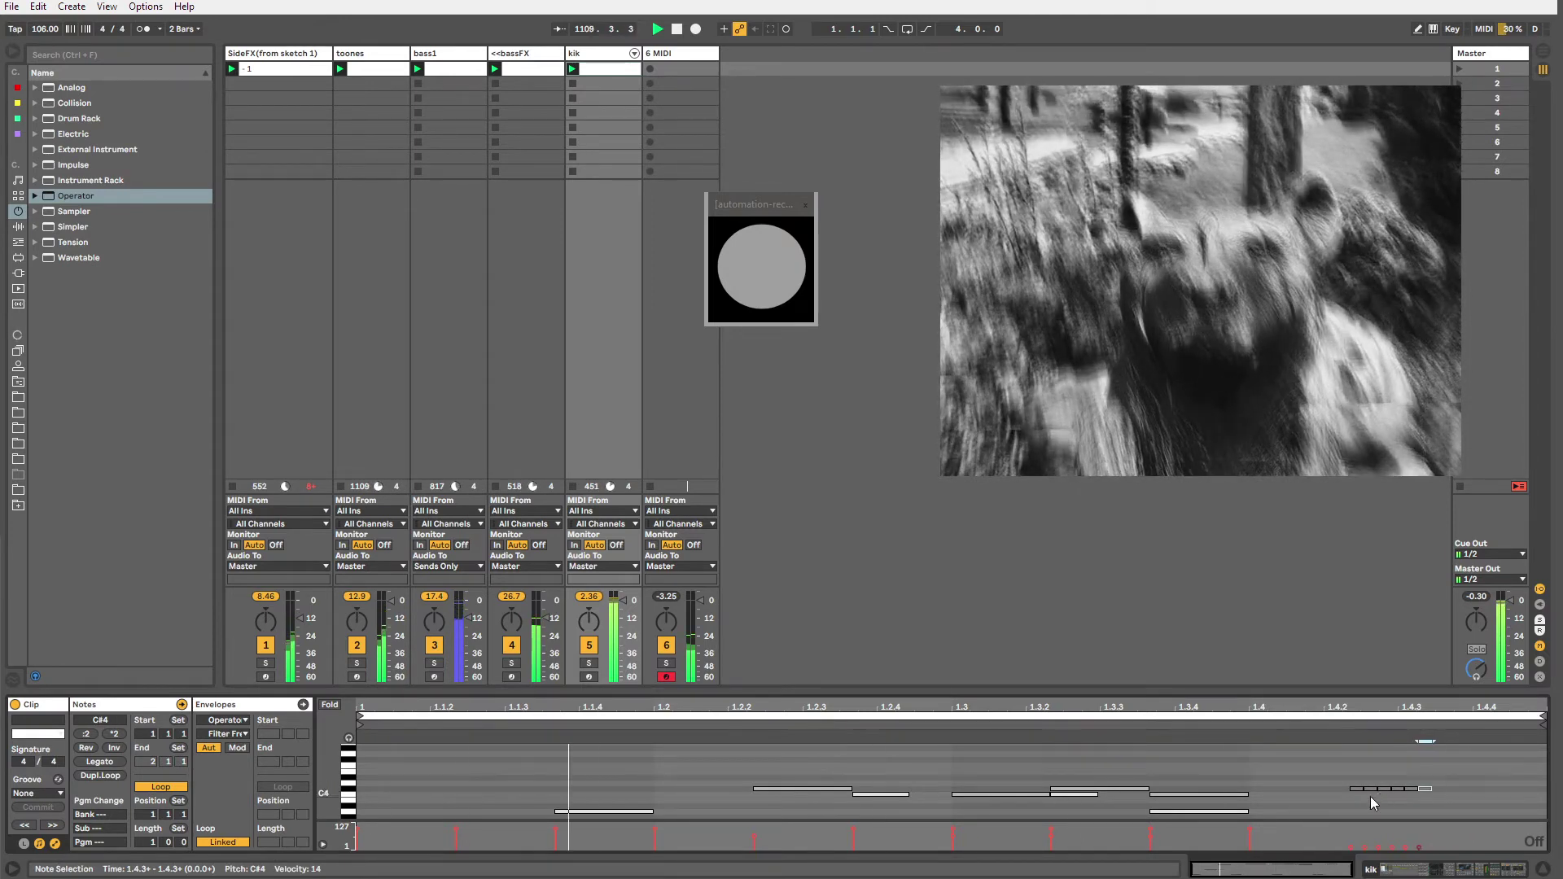
Lower the six C#4 roll notes to velocity 12 and redraw their velocities as a gentle rising ramp.
left_click_drag(1347, 785, 1480, 785)
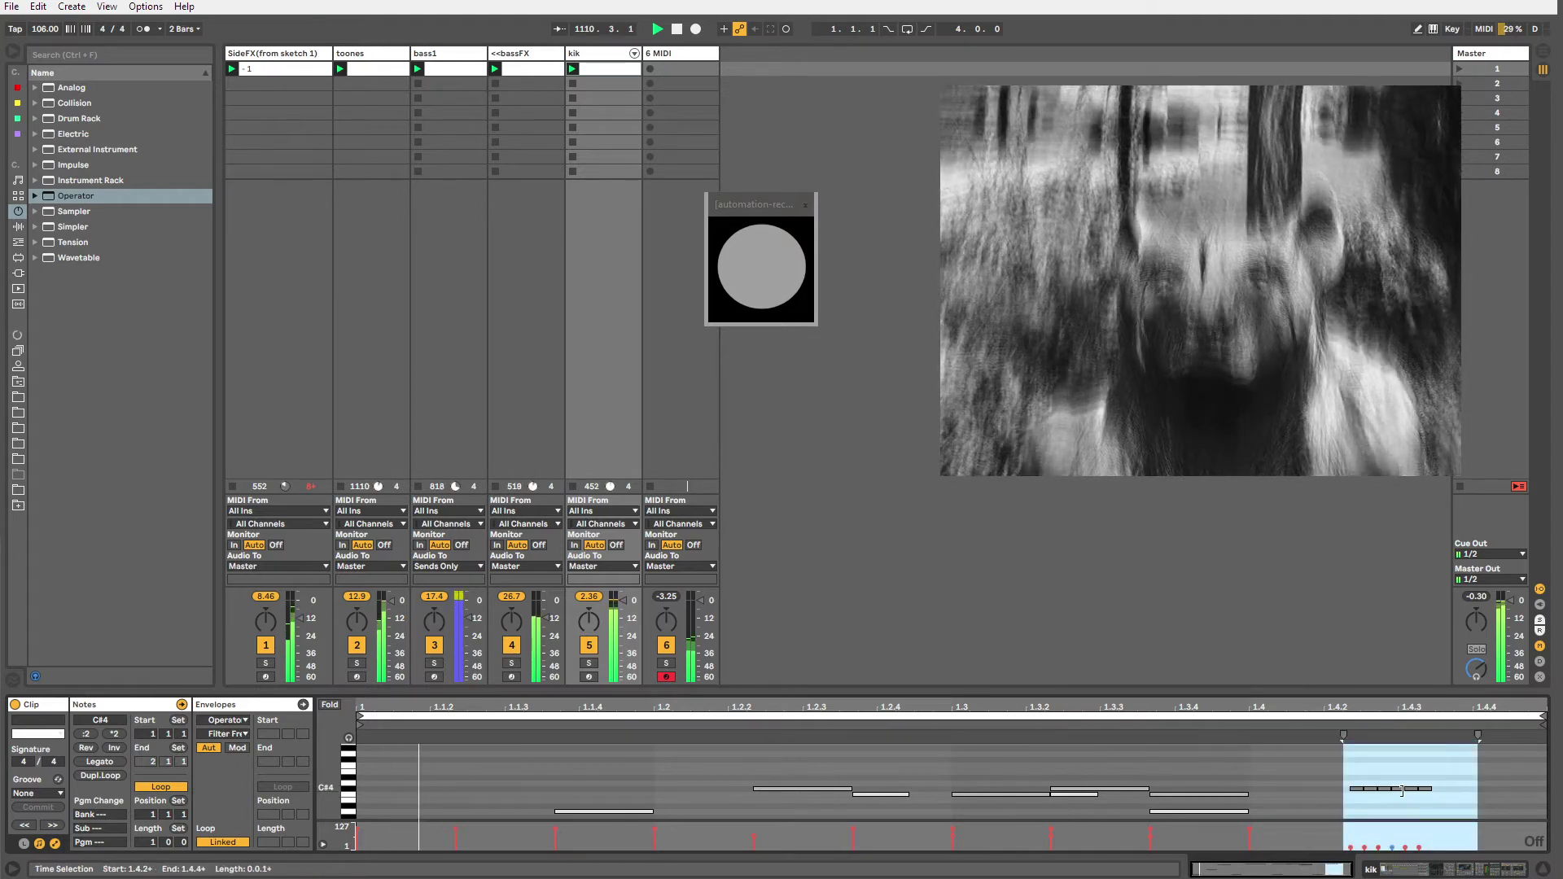
left_click(1360, 788)
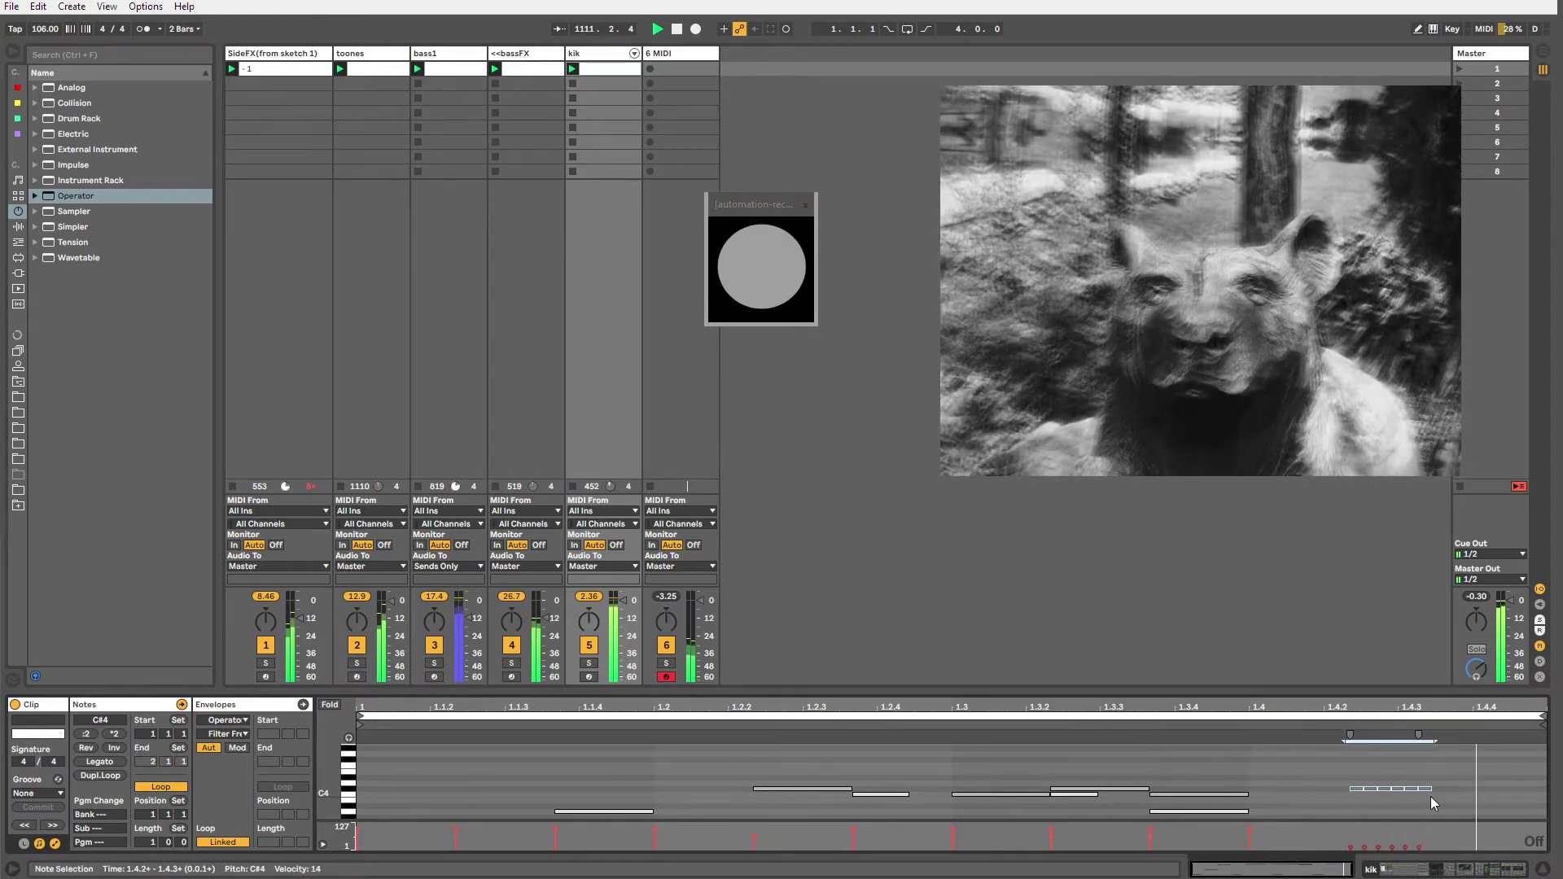
left_click_drag(1357, 788, 1357, 789)
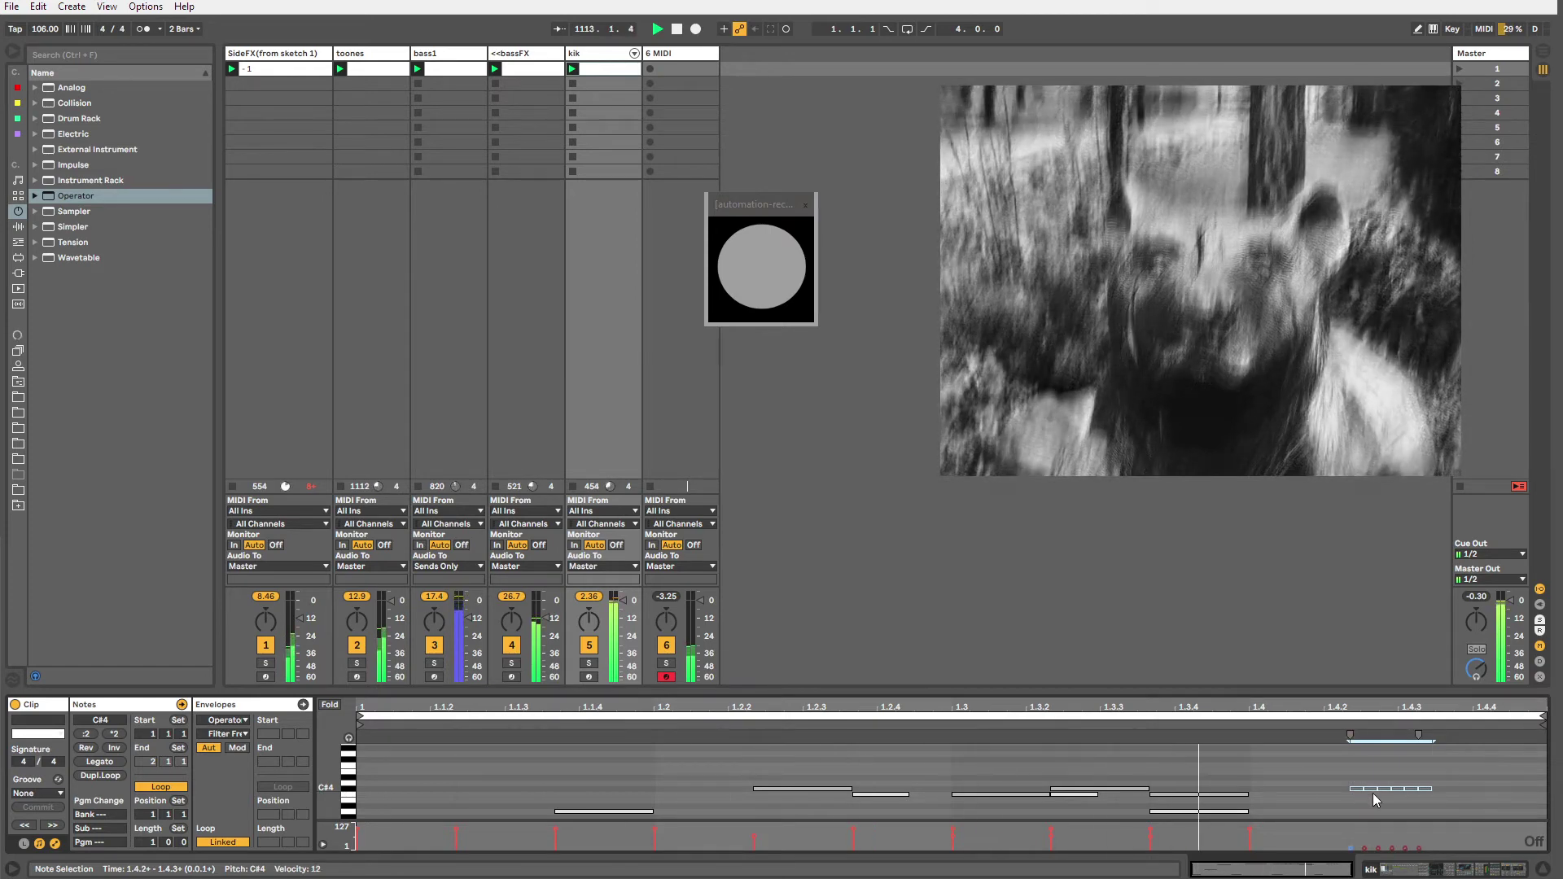
left_click(1424, 788)
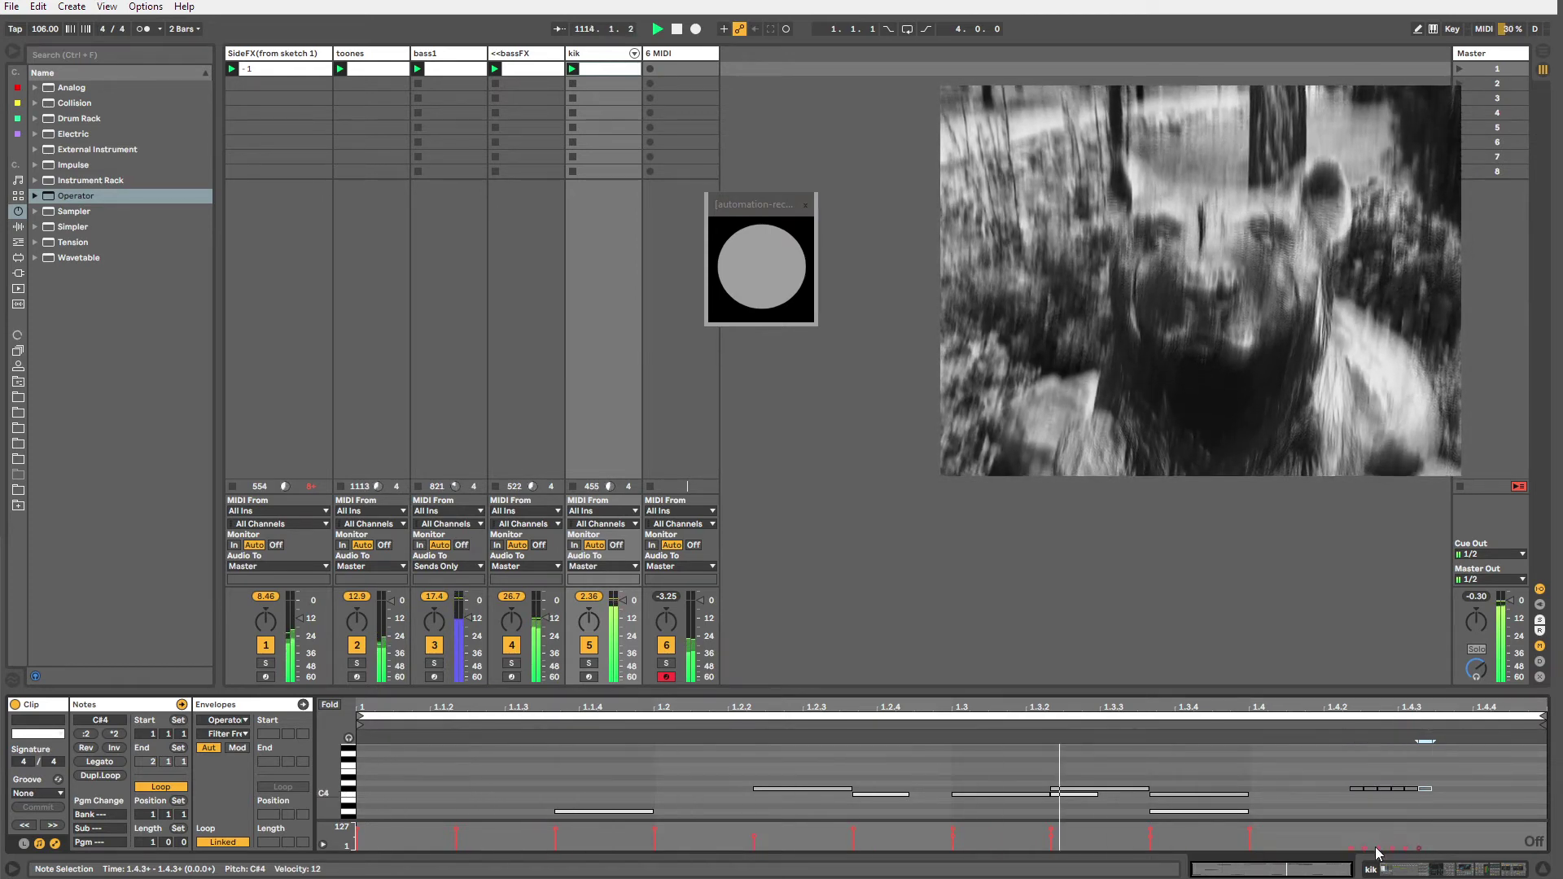
key("b")
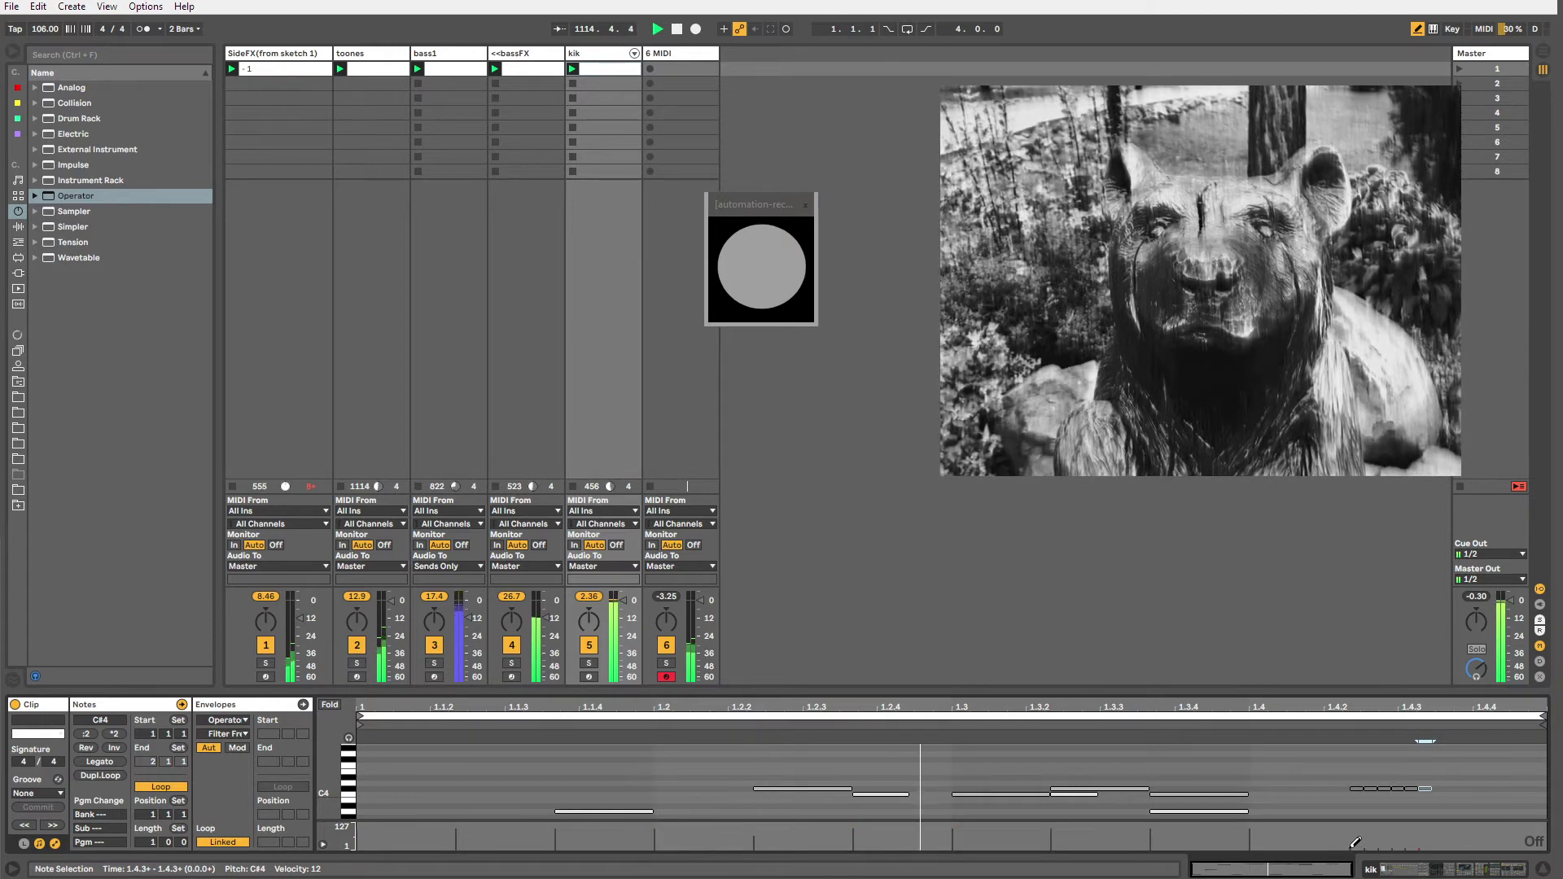
left_click(1346, 845)
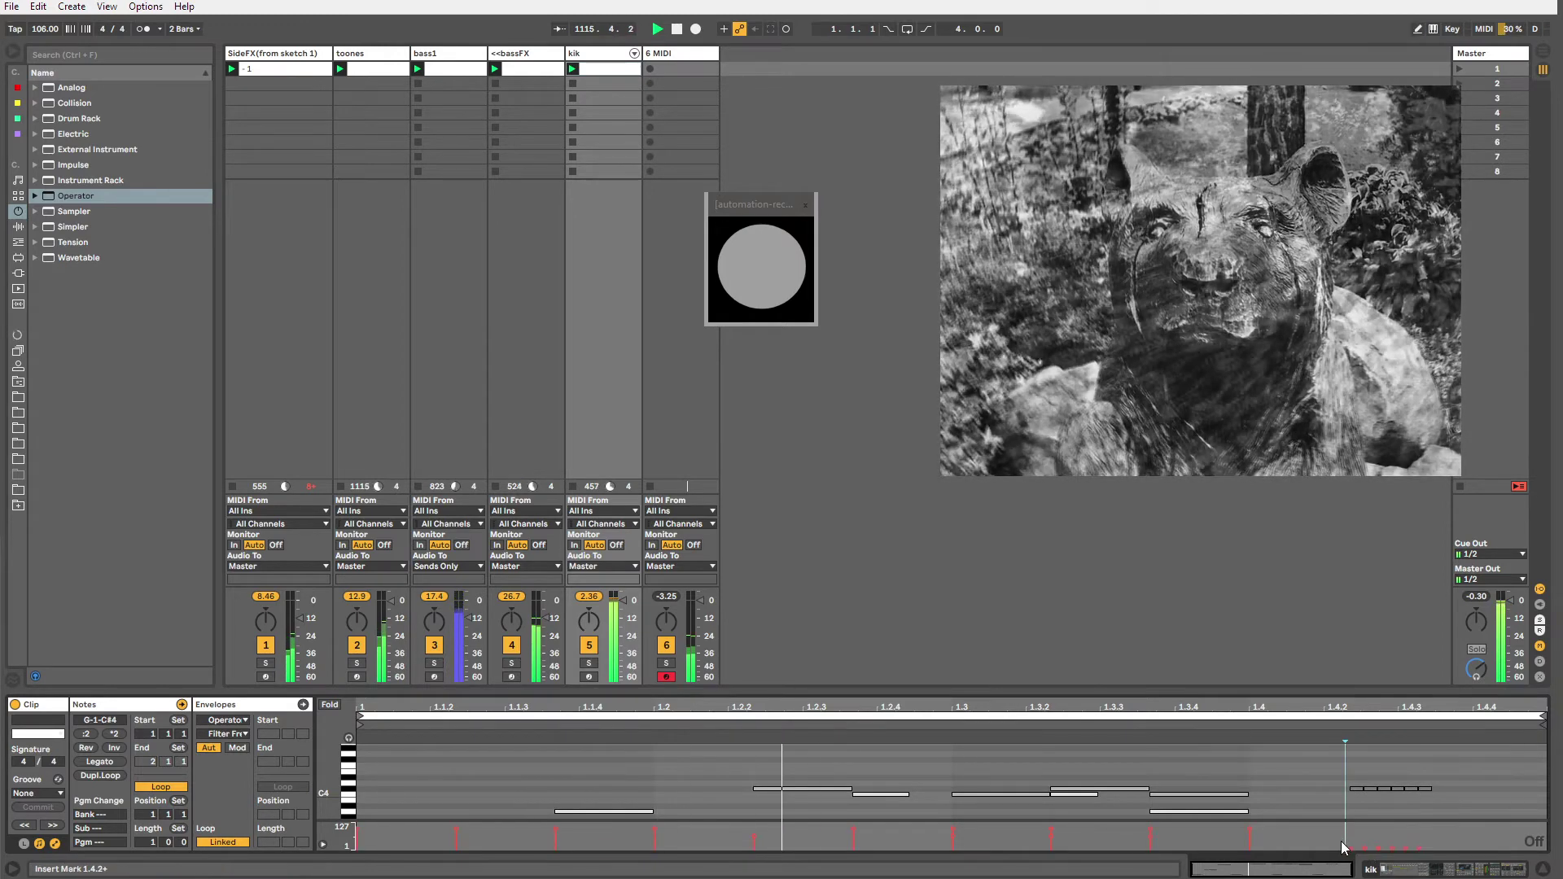
left_click_drag(1348, 846, 1423, 832)
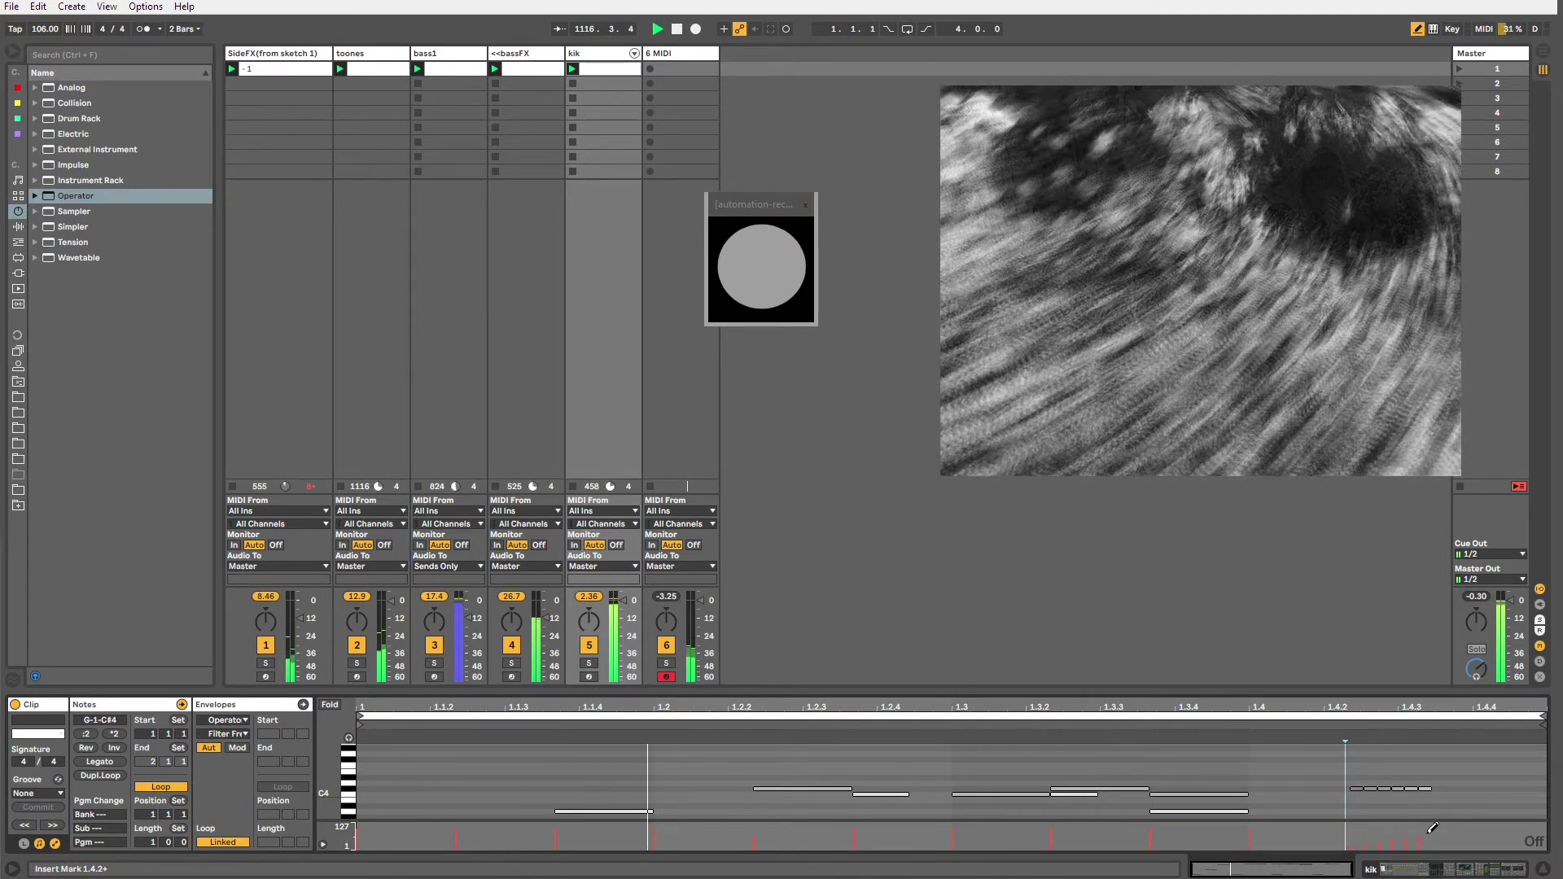
key("b")
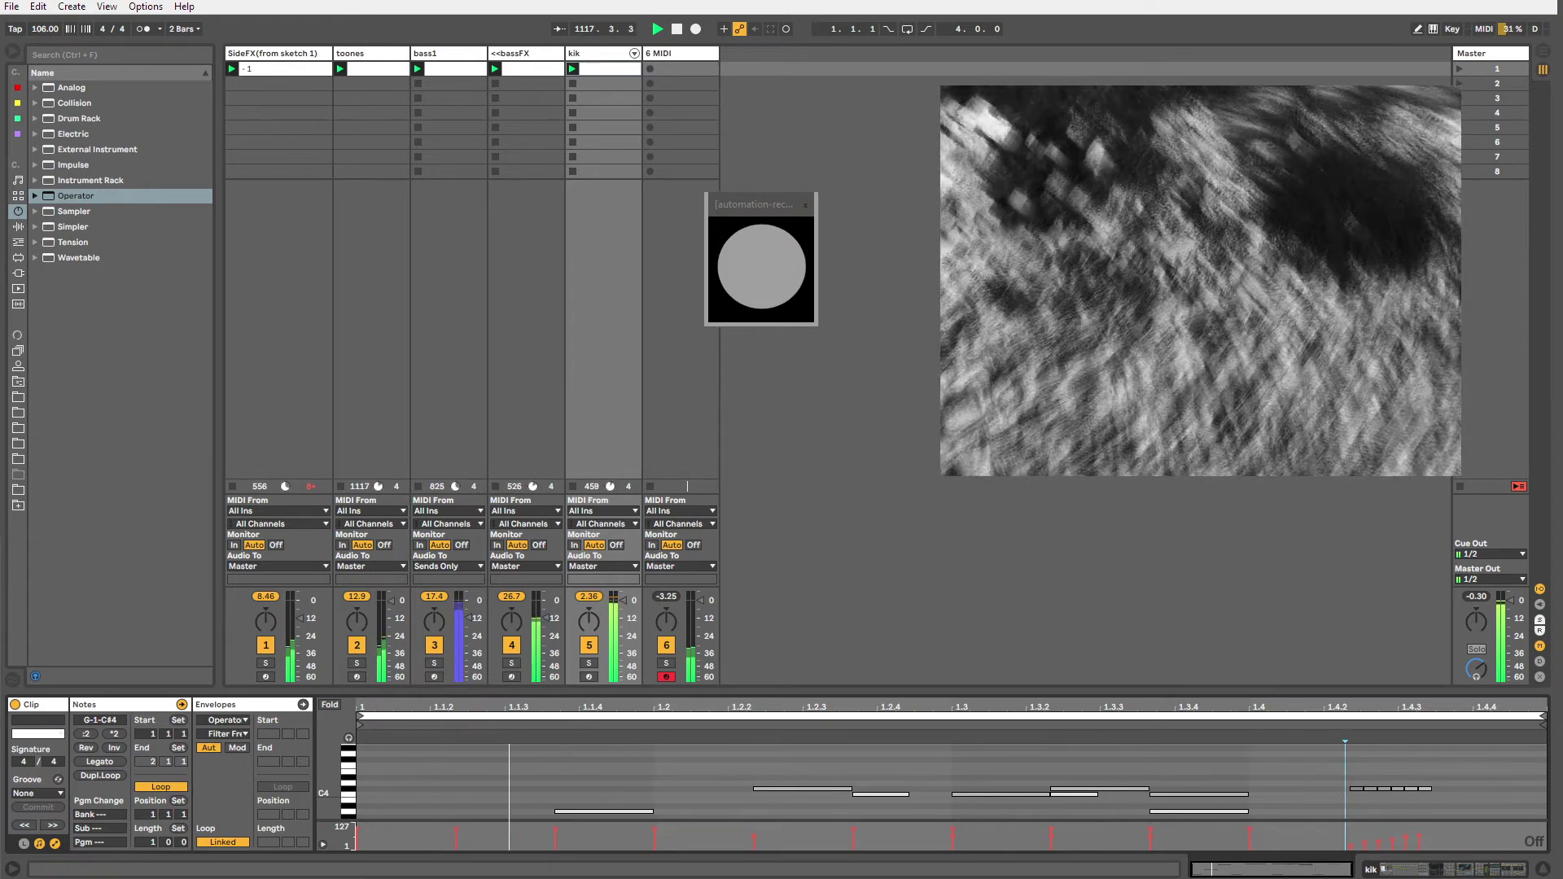
Audition the kik track's Drum Buss with Boom at 0% and restore Boom to 100%.
key("shift+Tab")
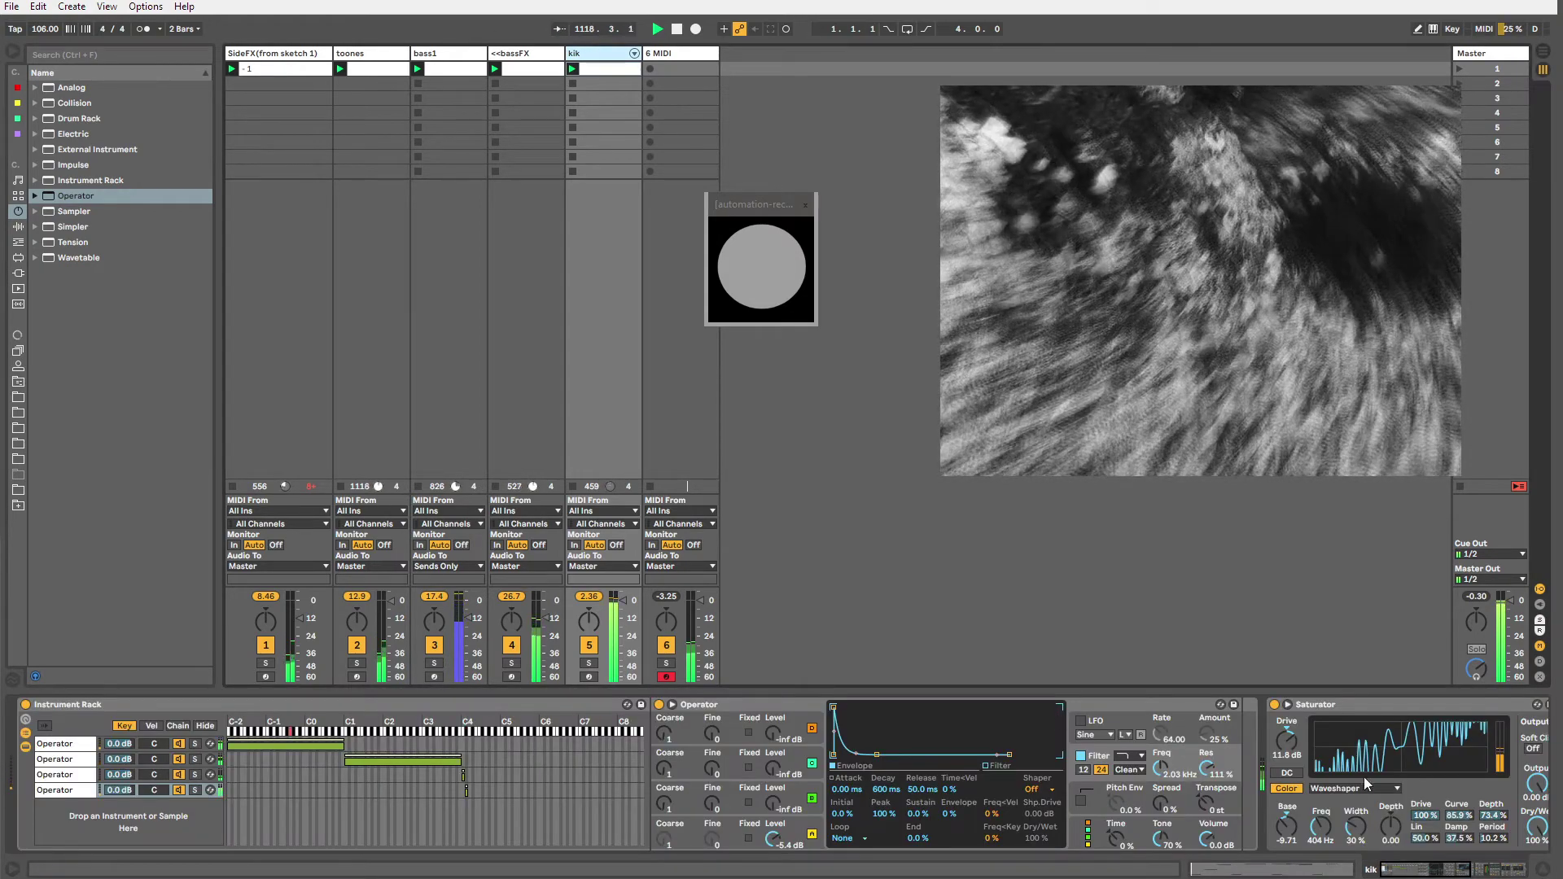
left_click_drag(1386, 874, 1460, 877)
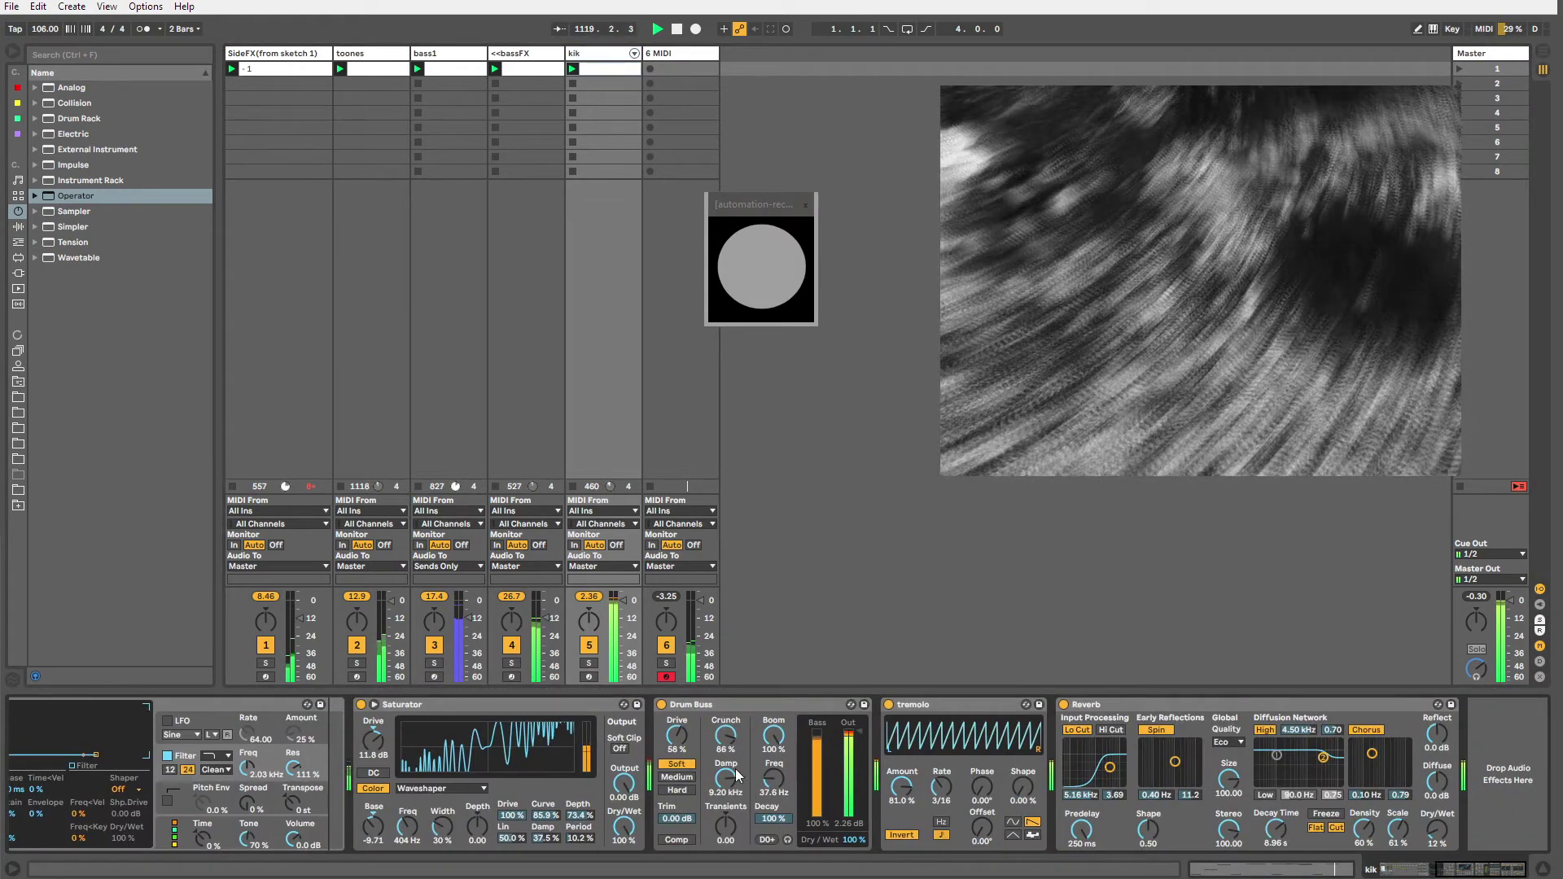
left_click_drag(780, 759, 780, 822)
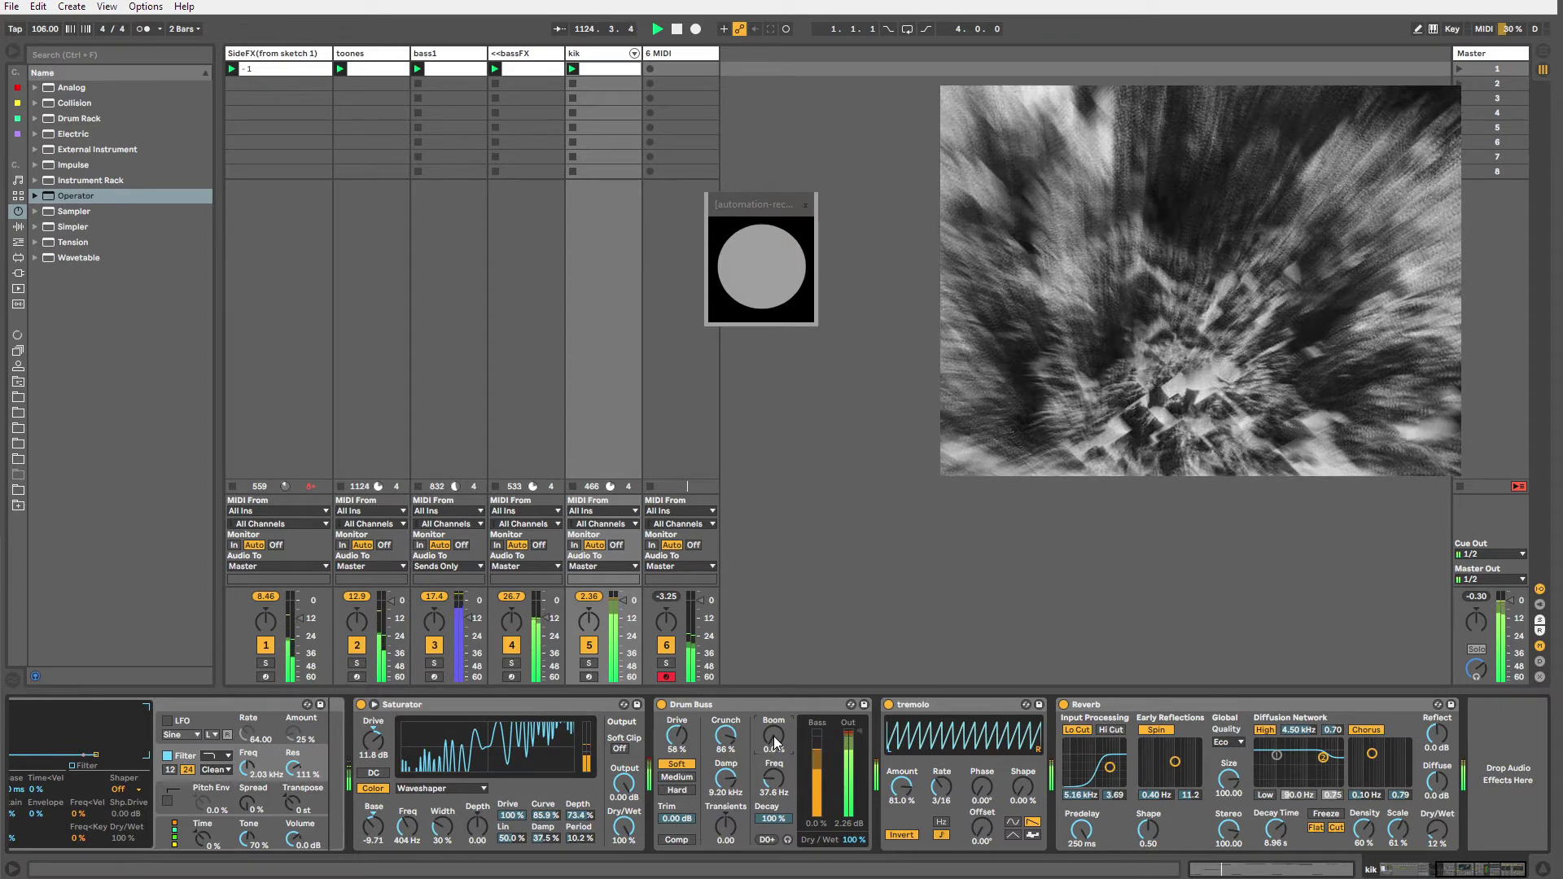
left_click_drag(774, 742, 774, 692)
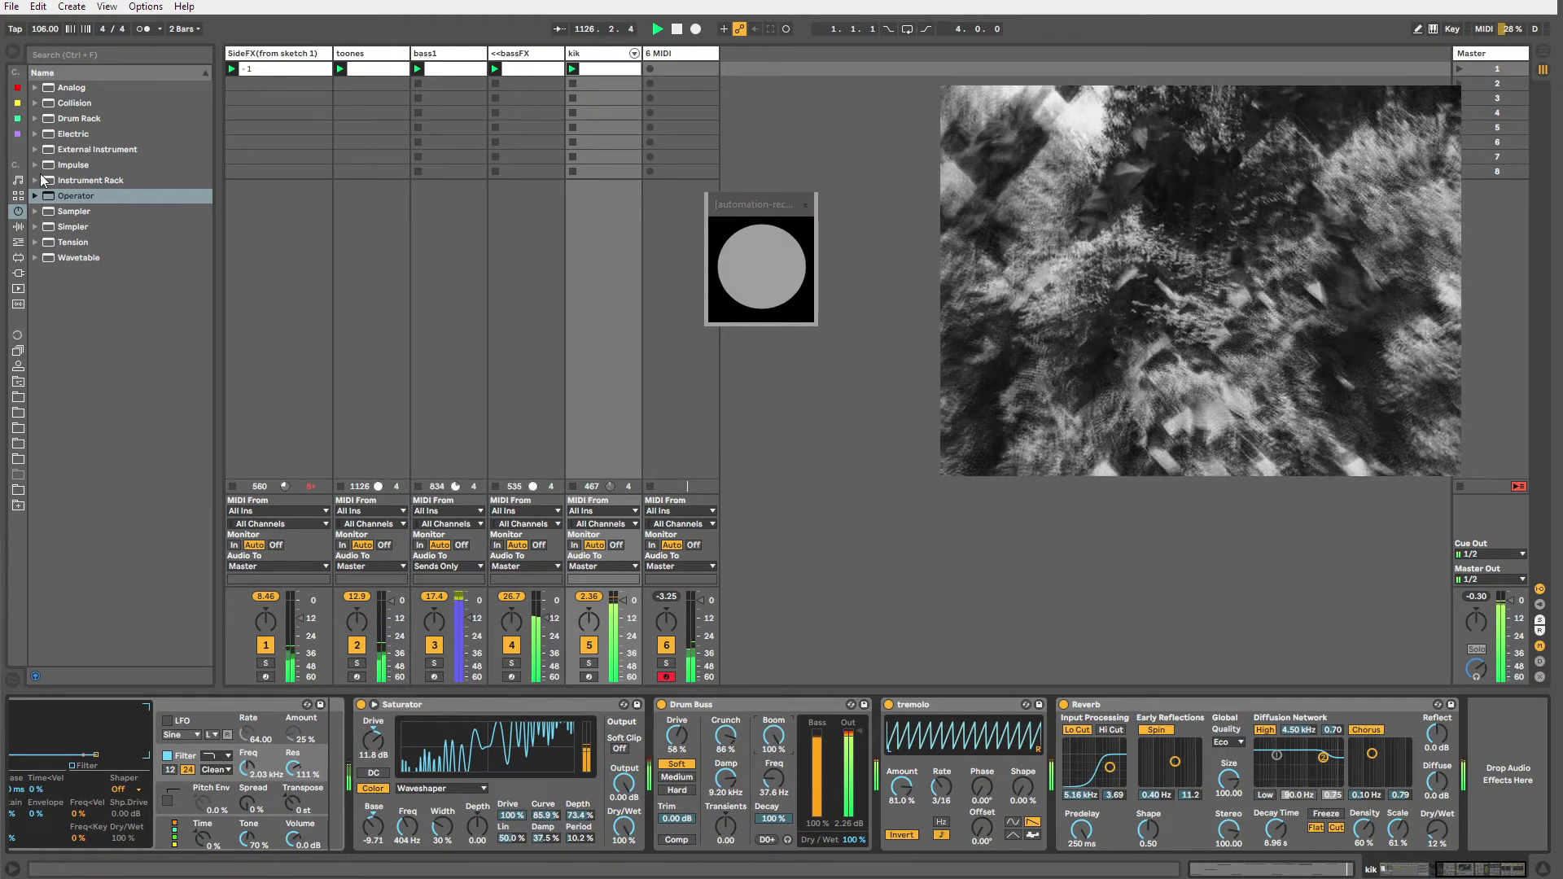
On the 6 MIDI track's sidechain Compressor, set the attack to 0.07 ms and the threshold to -14.5 dB.
left_click(672, 69)
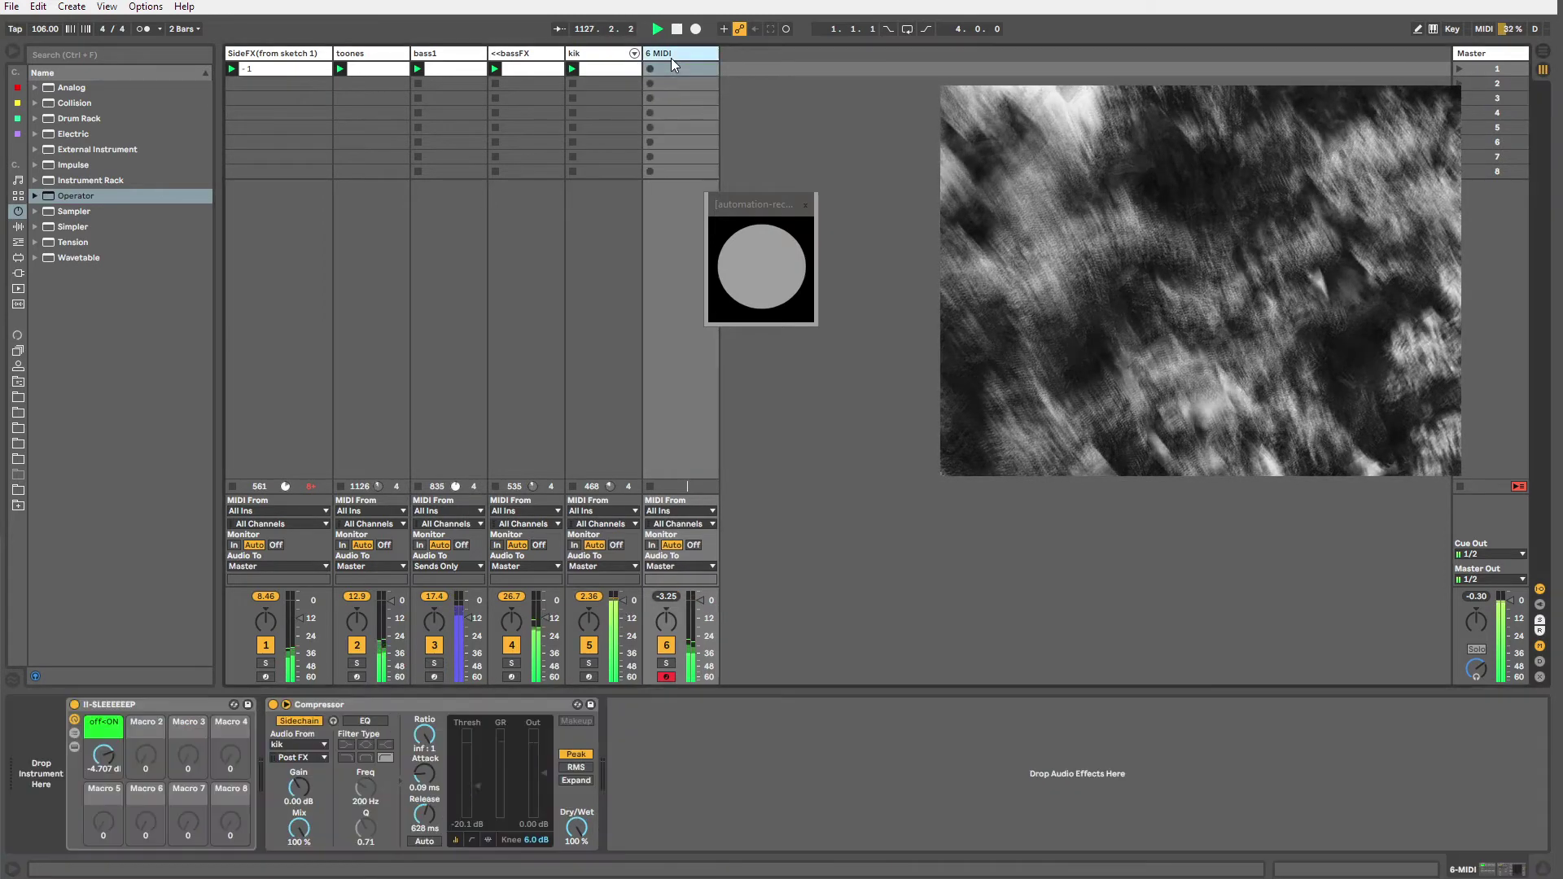
left_click(285, 705)
mouse_move(423, 773)
left_mouse_down()
mouse_move(423, 790)
mouse_move(477, 778)
mouse_move(477, 757)
mouse_move(477, 775)
left_mouse_up()
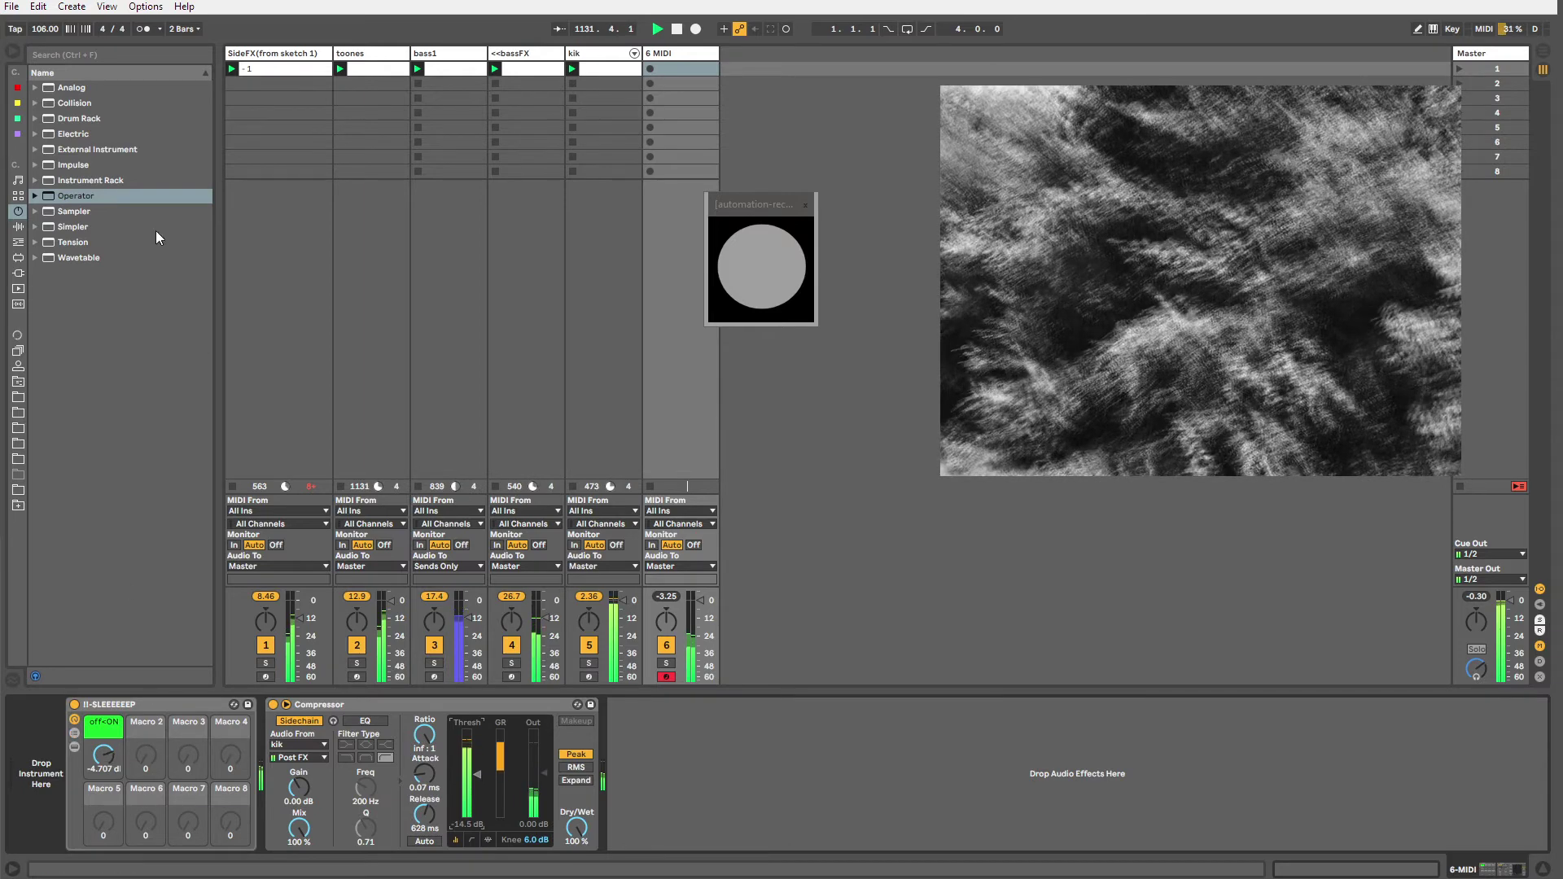
On the toones track, set the dry/wet of both Grain Delays to 100%.
left_click(352, 54)
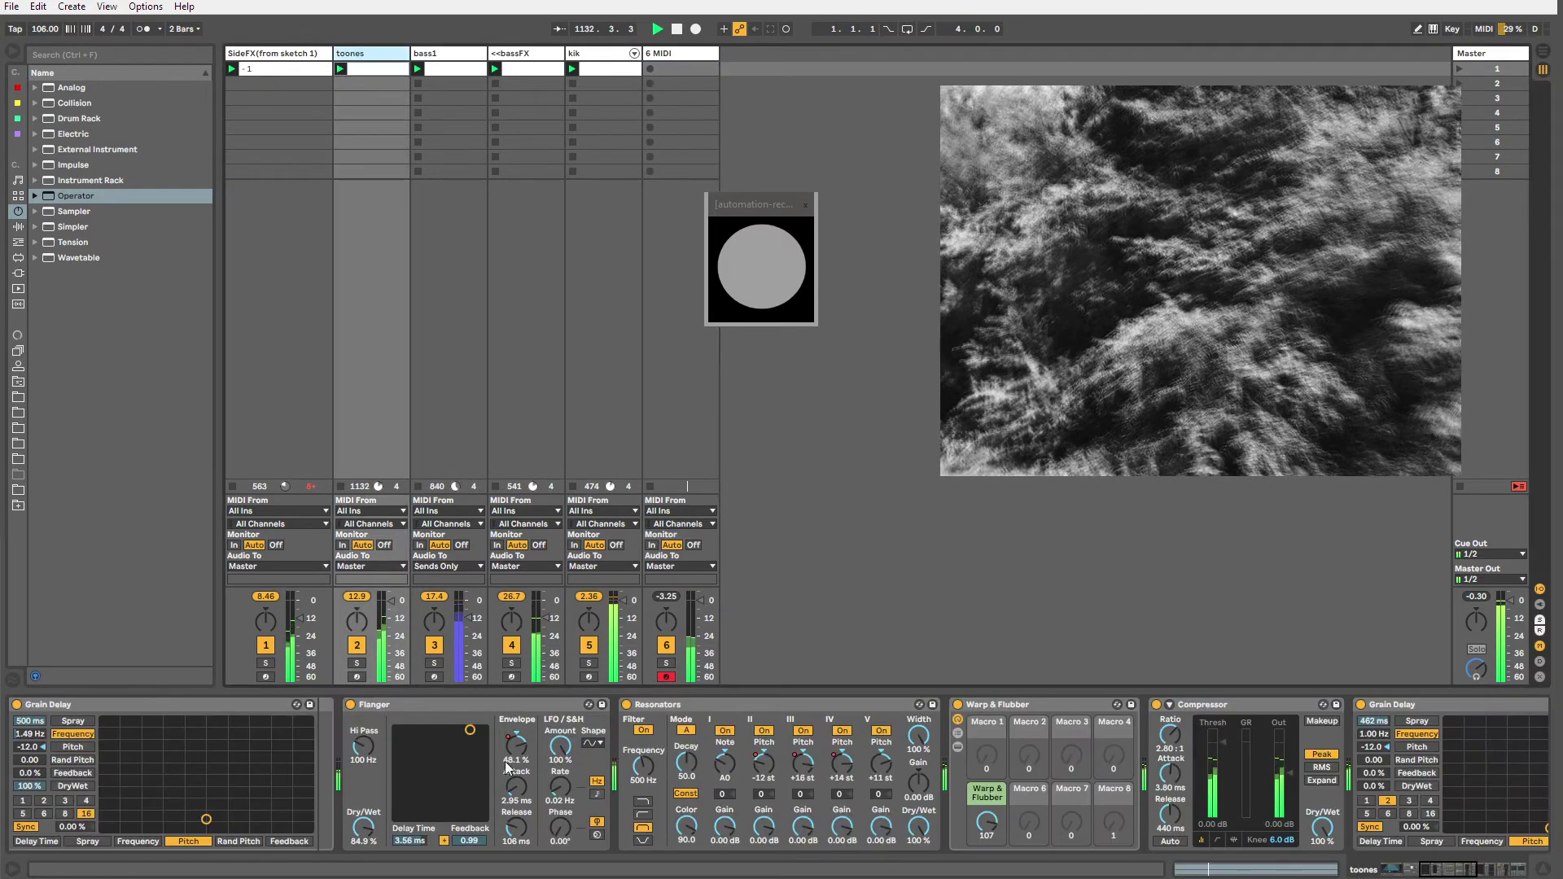
mouse_move(29, 786)
left_mouse_down()
mouse_move(29, 868)
mouse_move(29, 786)
left_mouse_up()
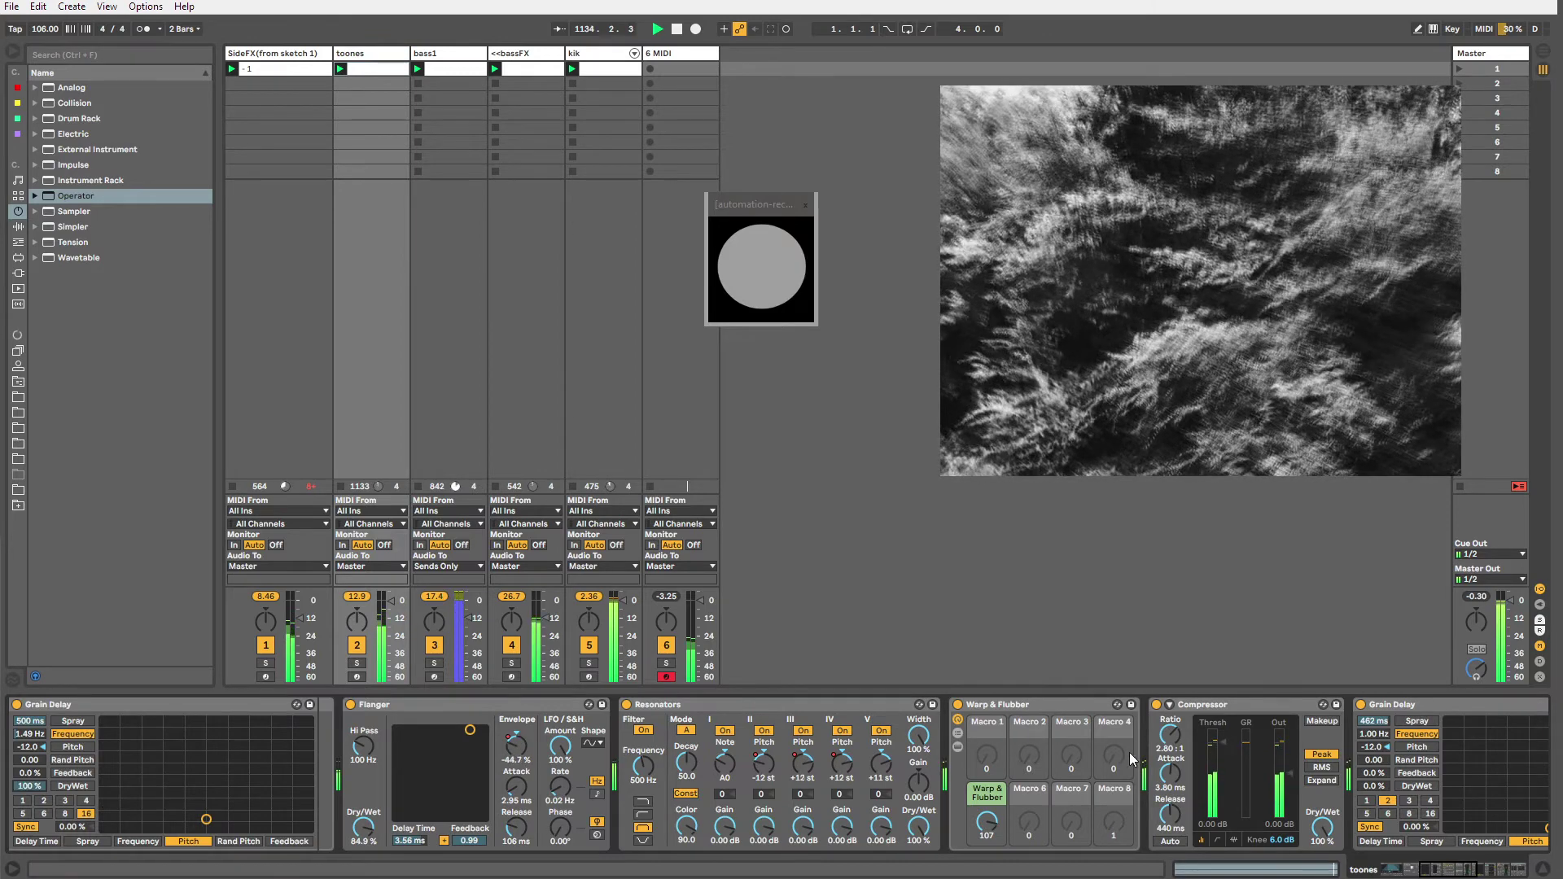
left_click_drag(1373, 787, 1373, 705)
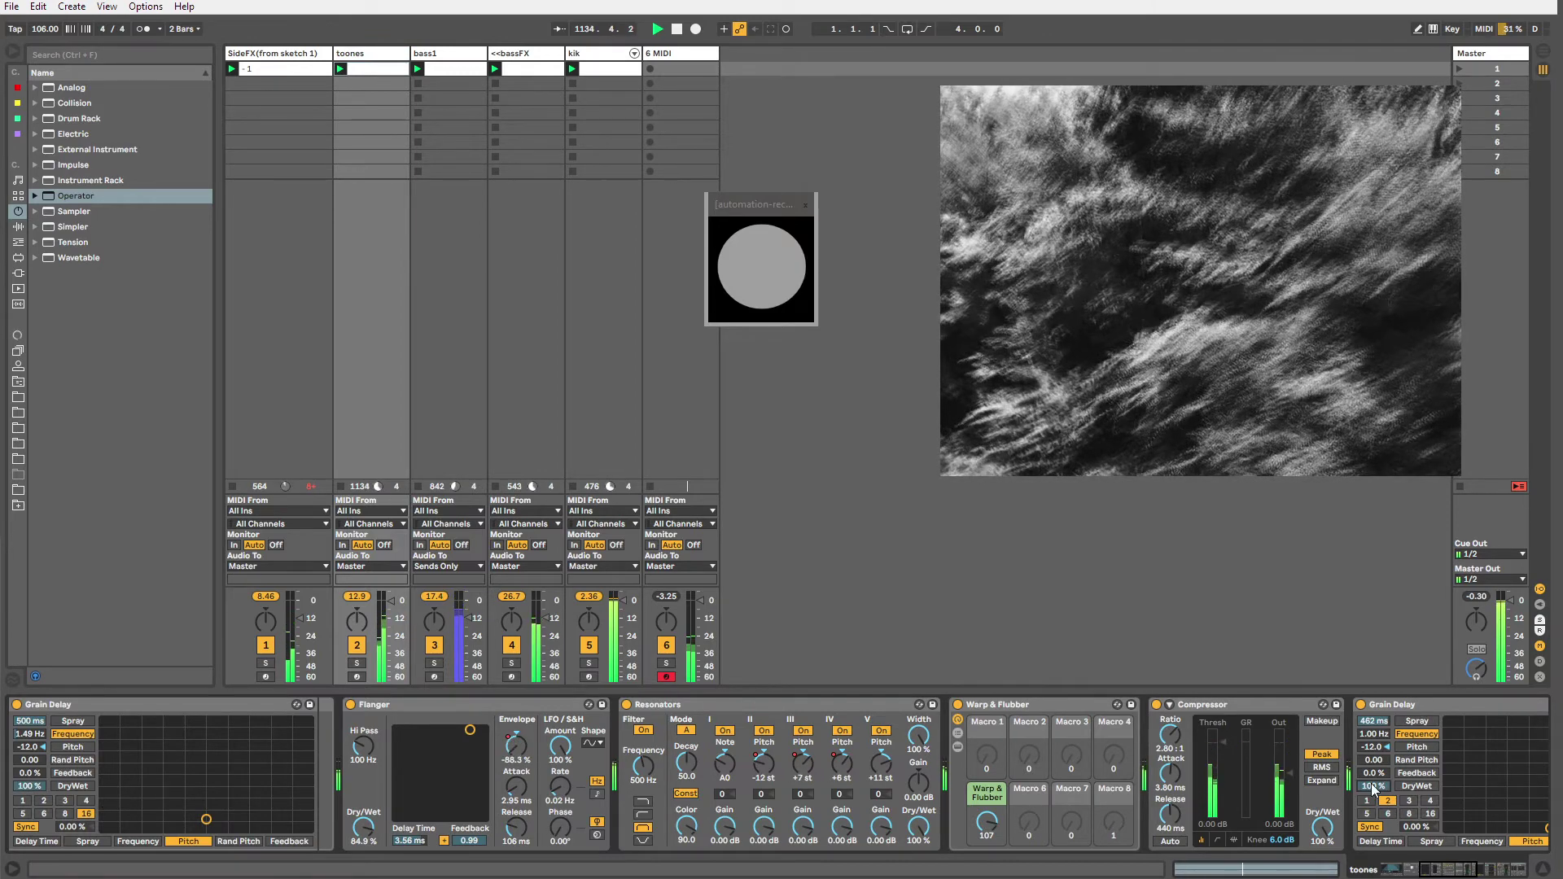
Add an Auto Filter to the 6 MIDI track, between the II-SLEEEEEEP rack and the Compressor.
left_click(672, 53)
left_click(18, 197)
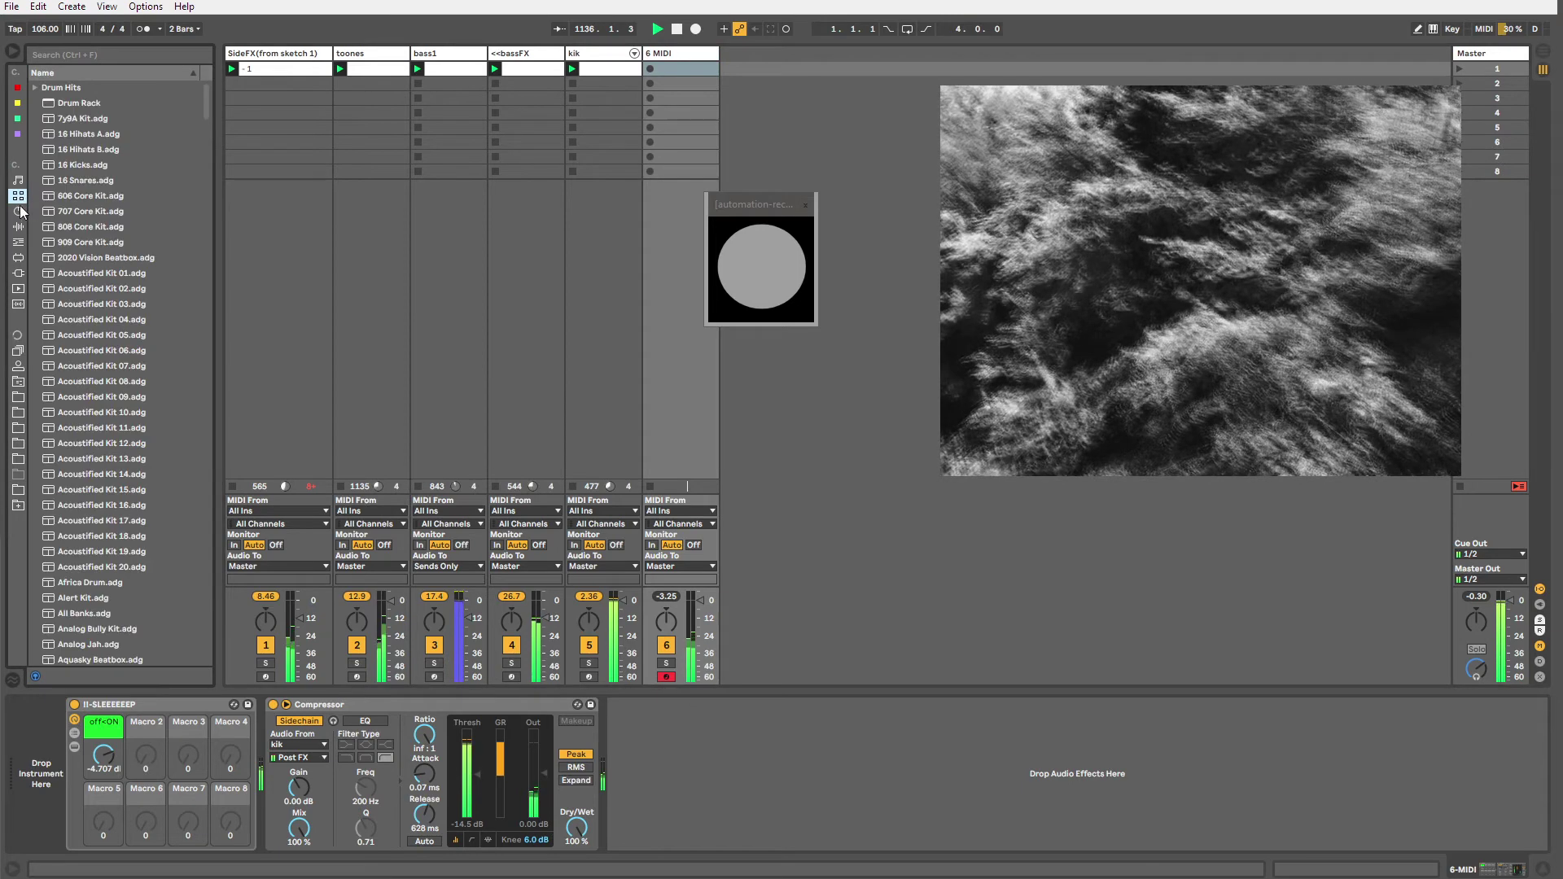
left_click(18, 211)
left_click(18, 226)
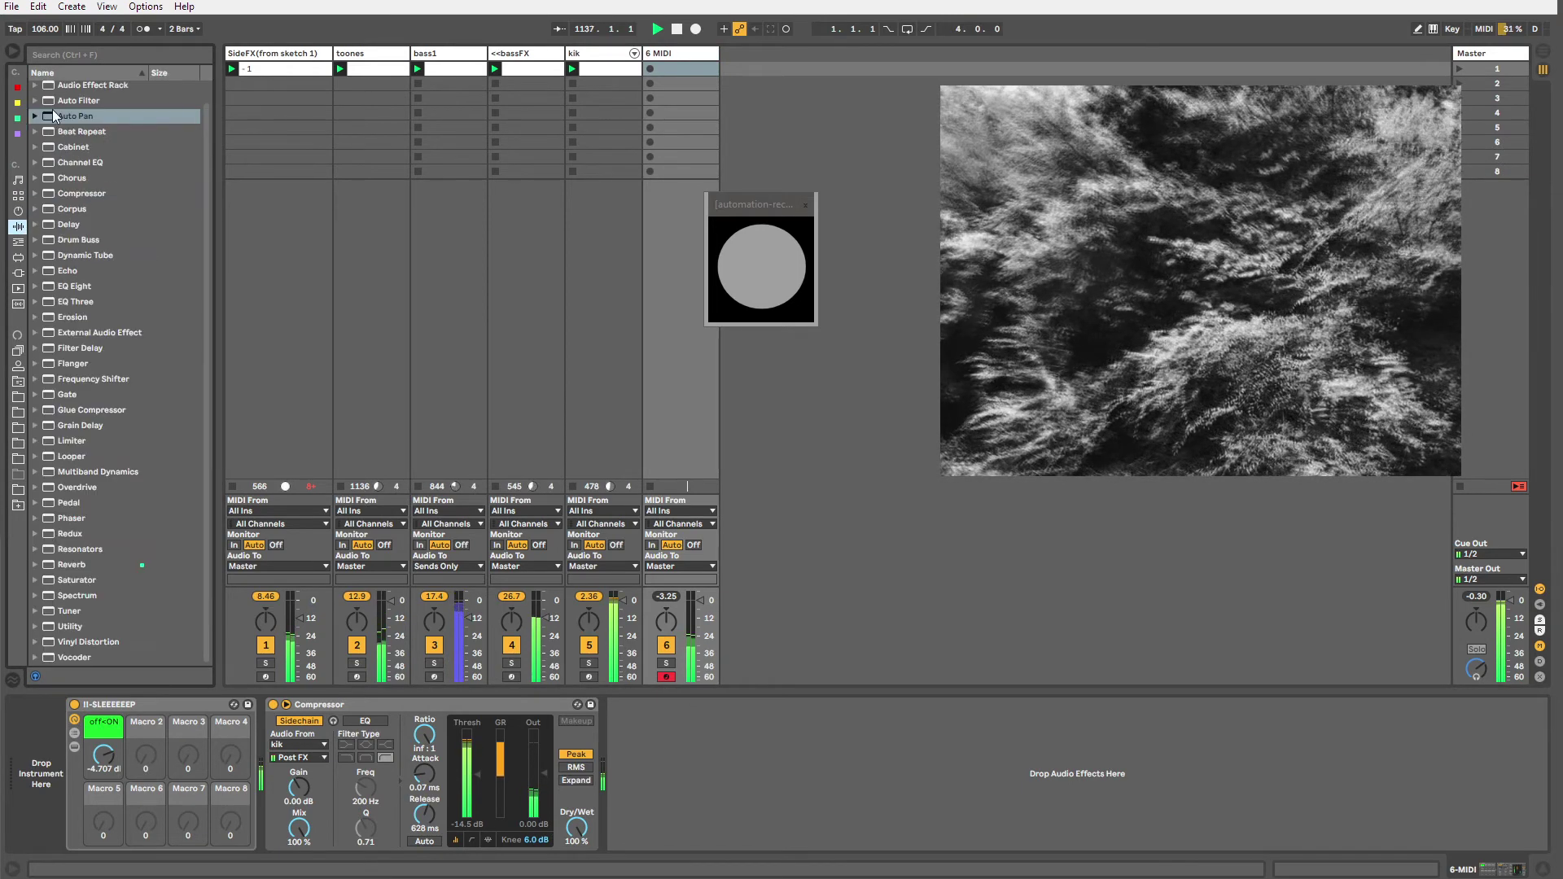
left_click_drag(78, 100, 301, 720)
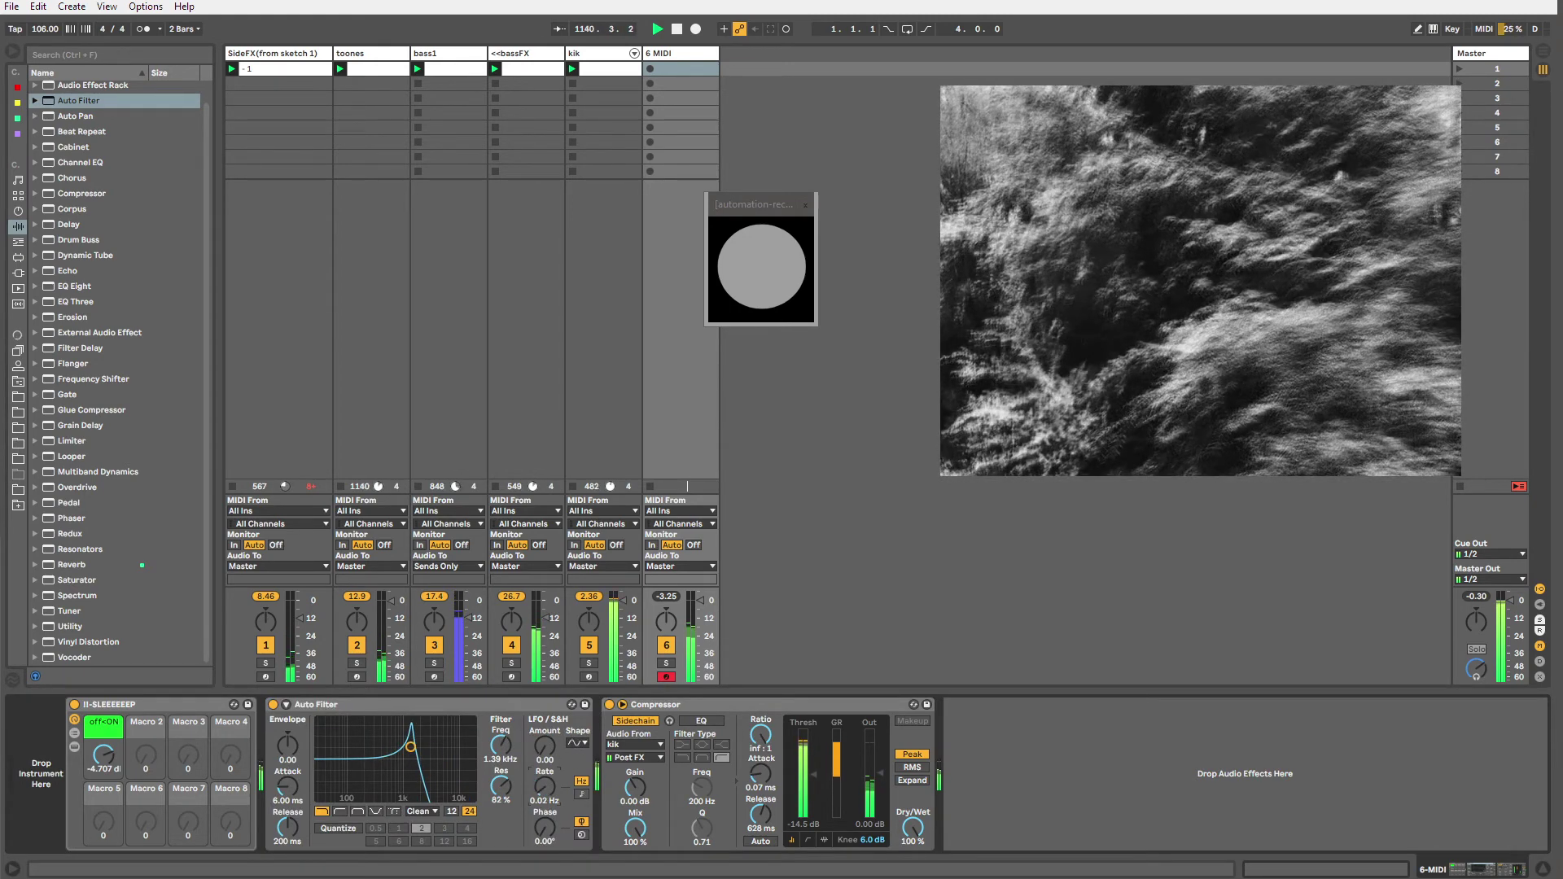
Switch the Auto Filter to the OSR circuit, with 125% resonance and a 203 Hz cutoff.
left_click(402, 810)
left_click(421, 831)
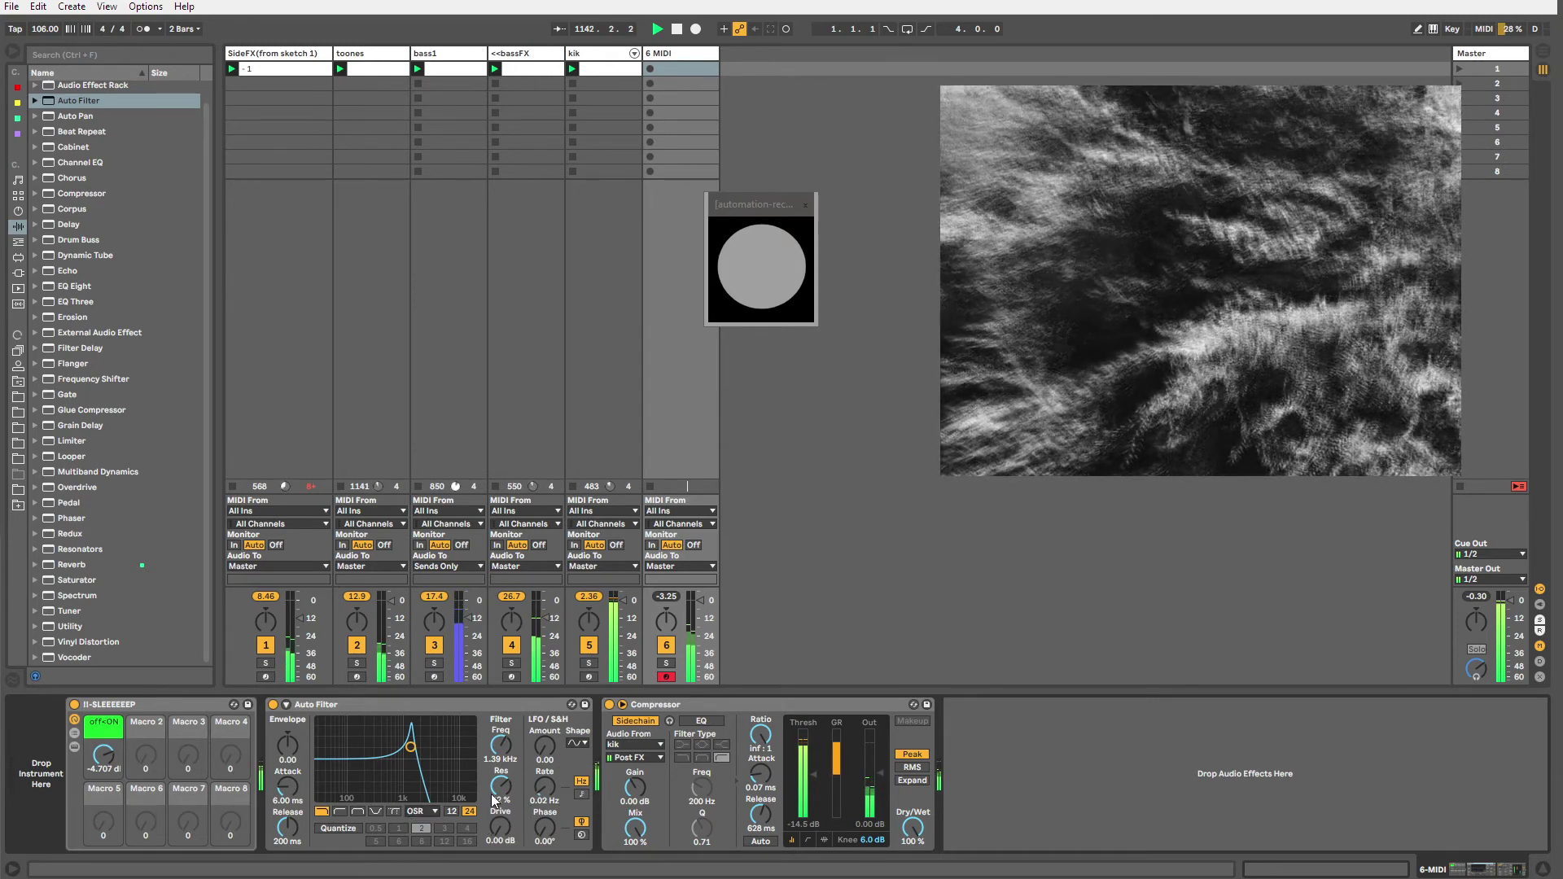
left_click_drag(500, 787, 501, 770)
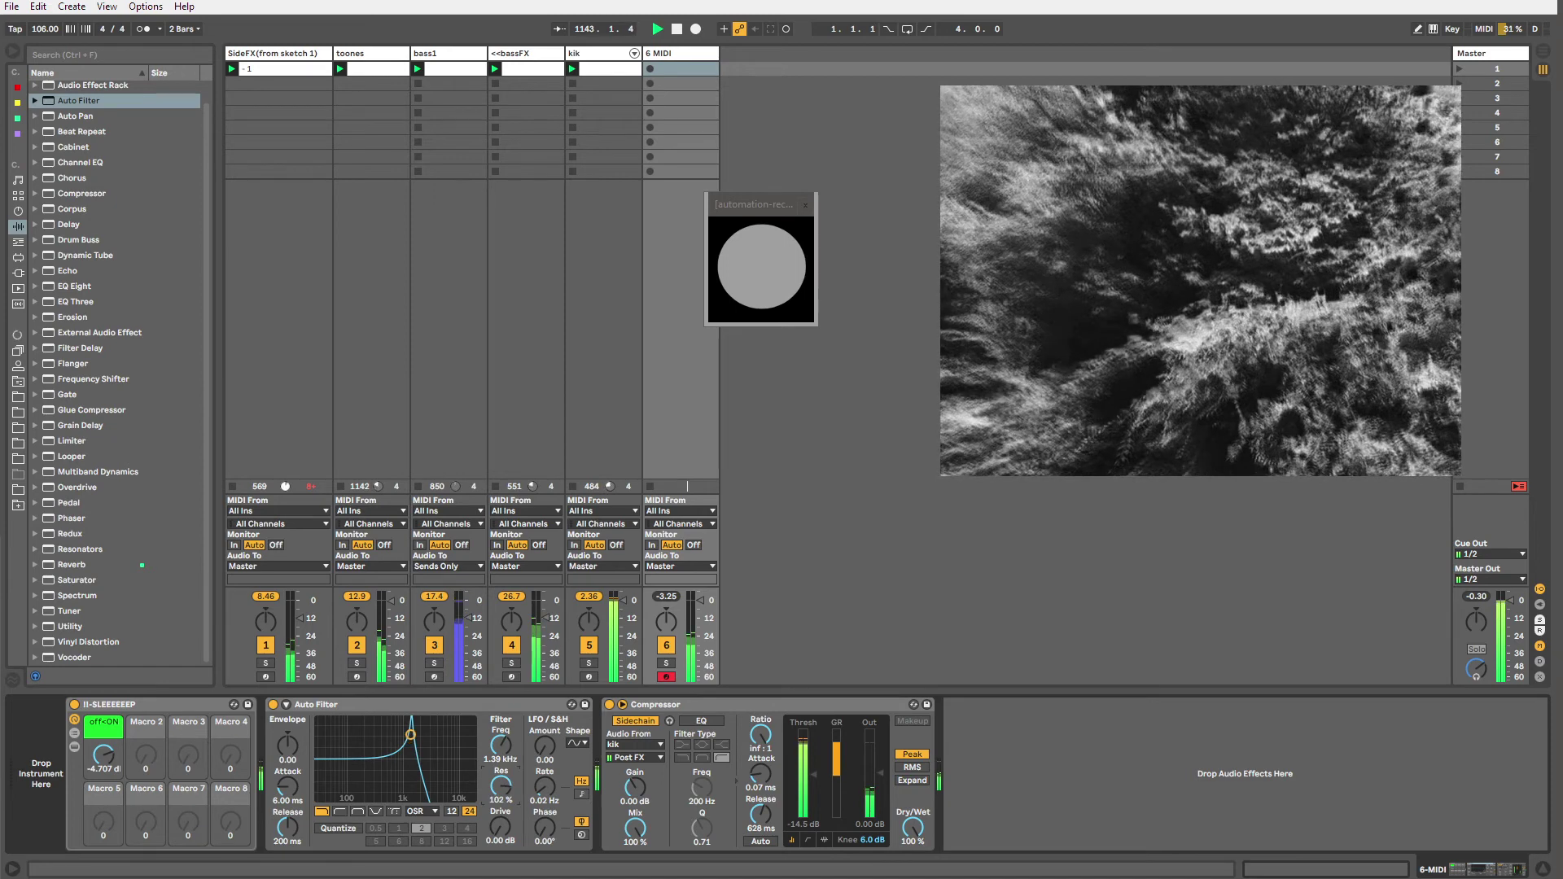
left_click_drag(500, 745, 501, 791)
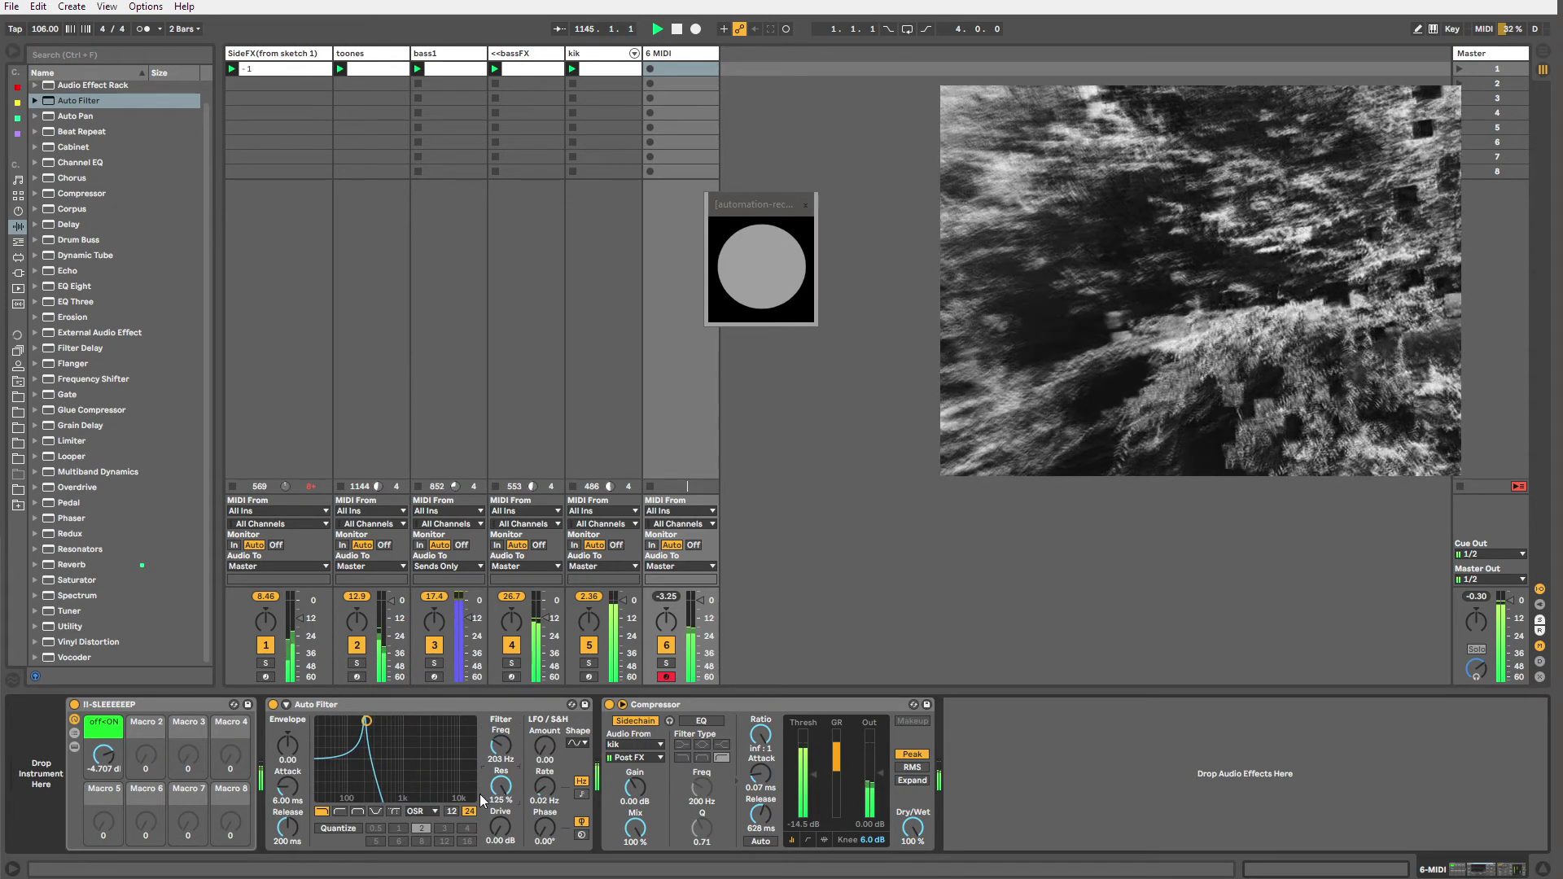
Switch the Auto Filter to the MS2 circuit, with its cutoff at 682 Hz and resonance at 102%.
left_click(427, 811)
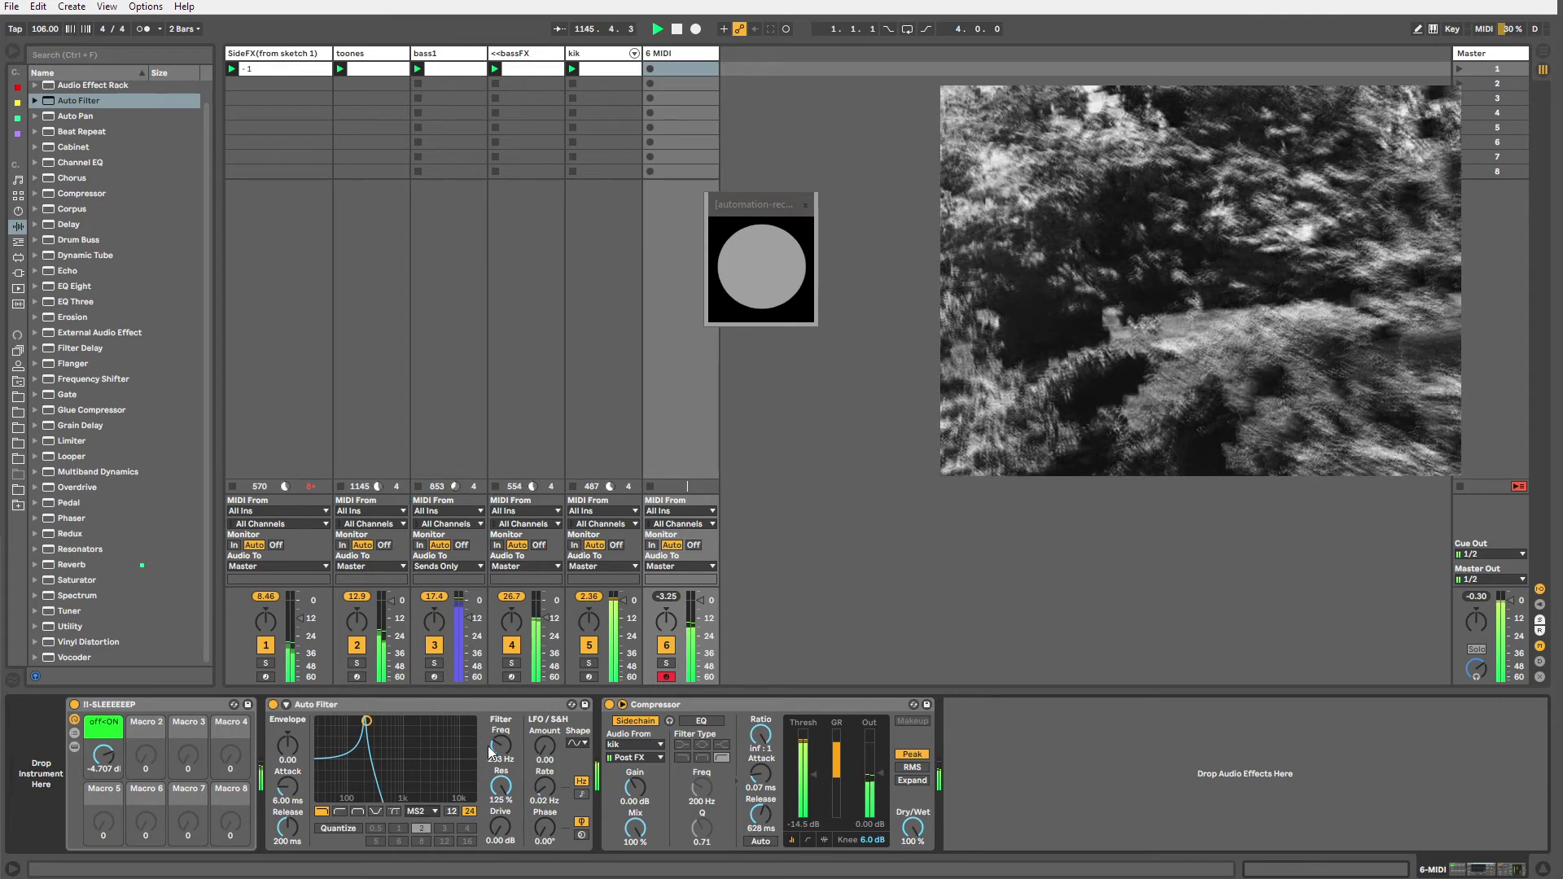
left_click_drag(499, 751, 498, 727)
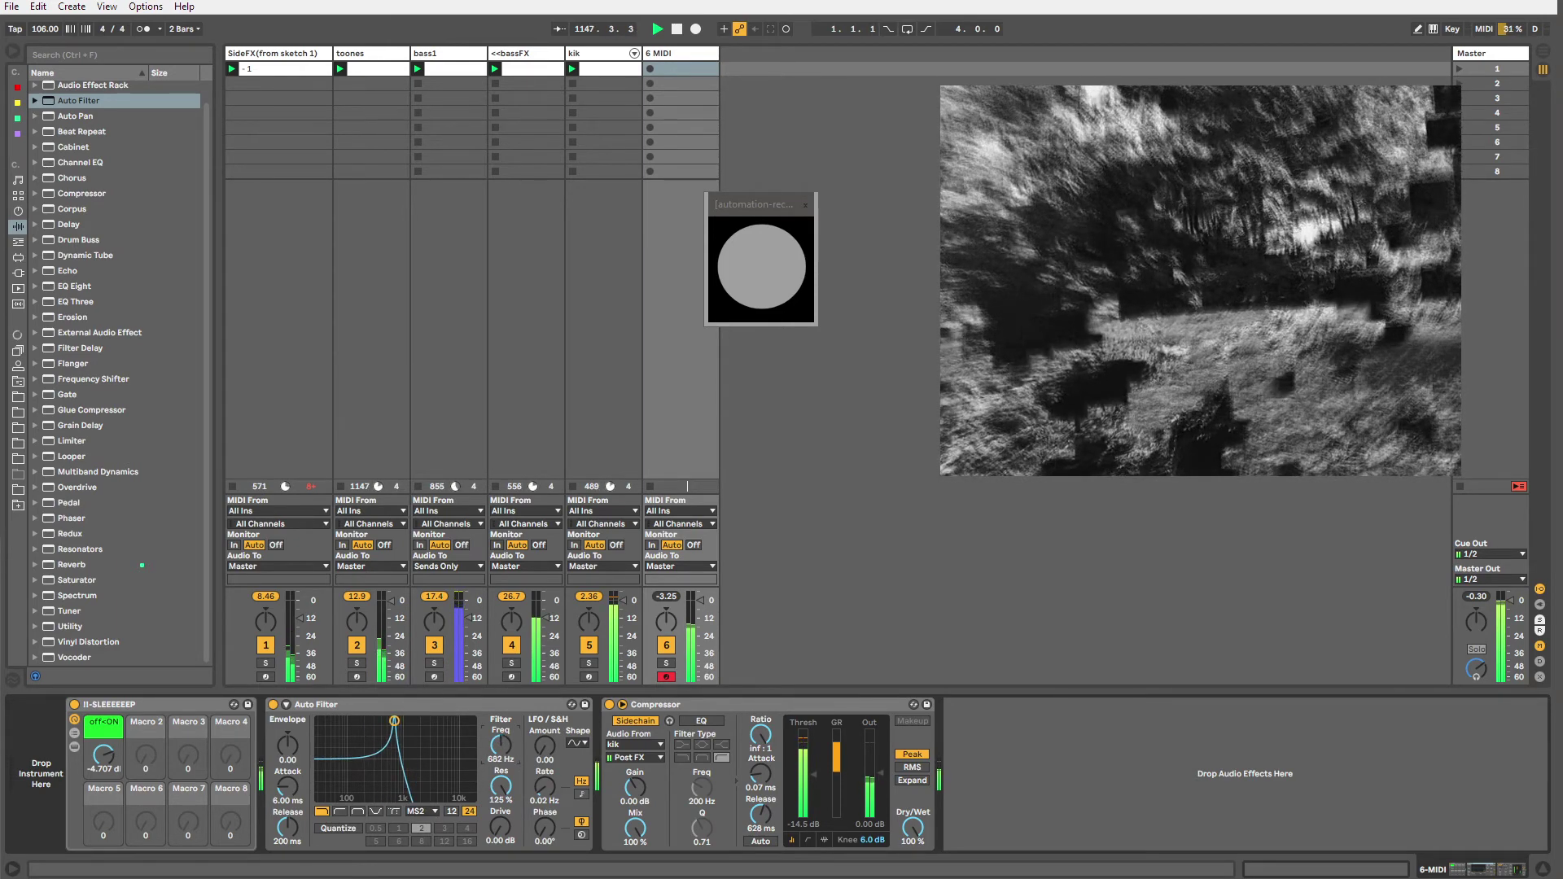
left_click_drag(500, 784, 499, 791)
left_click(18, 242)
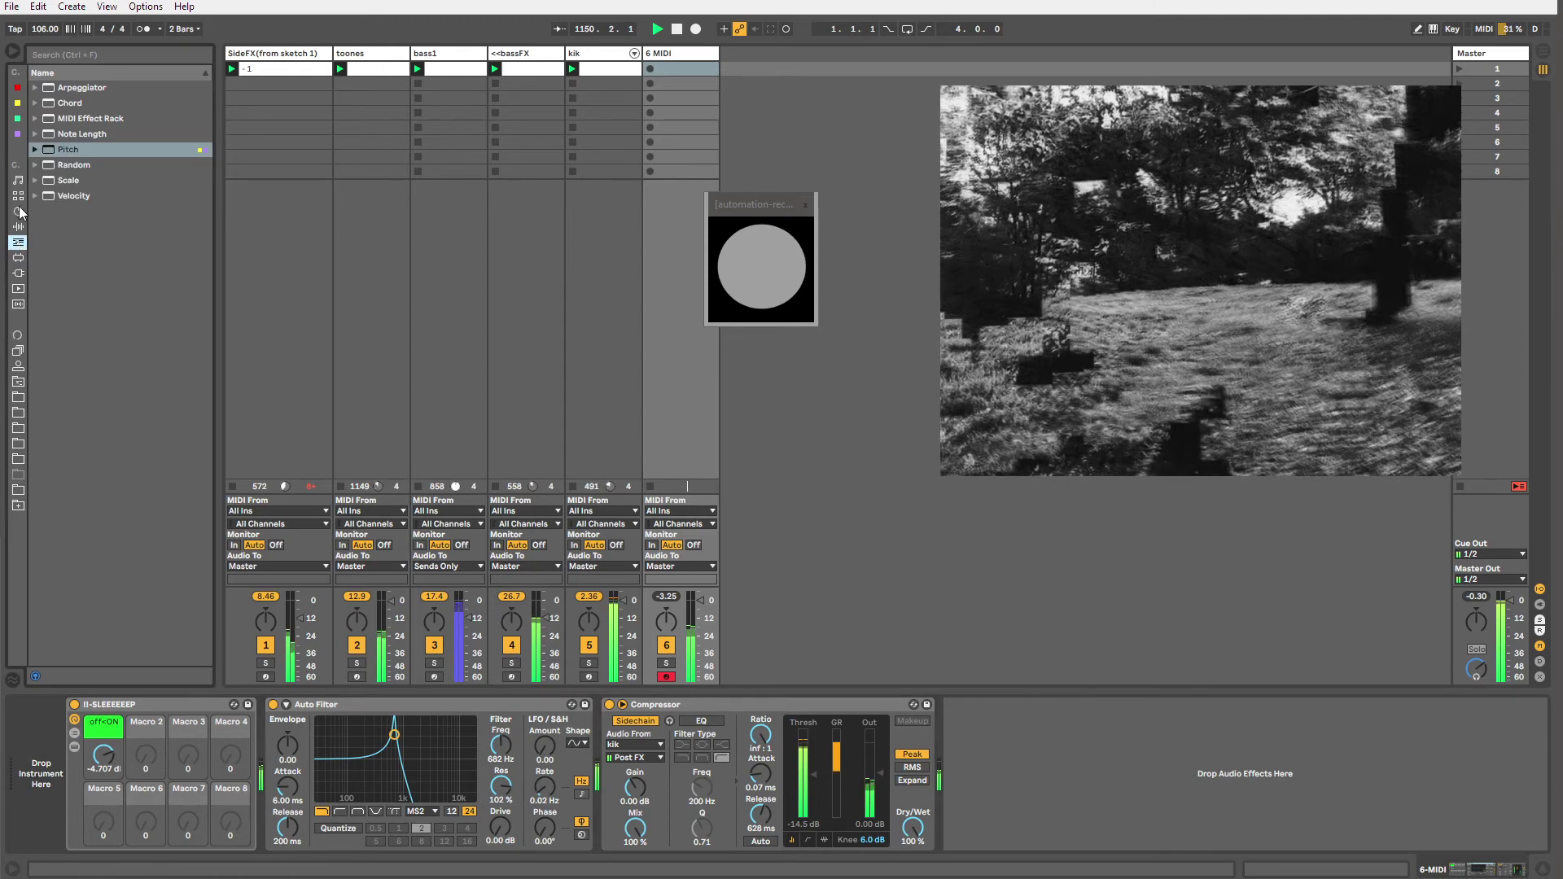
Set the Auto Filter's LFO to a sine shape with amount 19.8 and rate 0.01 Hz, and its resonance to 61%.
left_click_drag(545, 745, 545, 729)
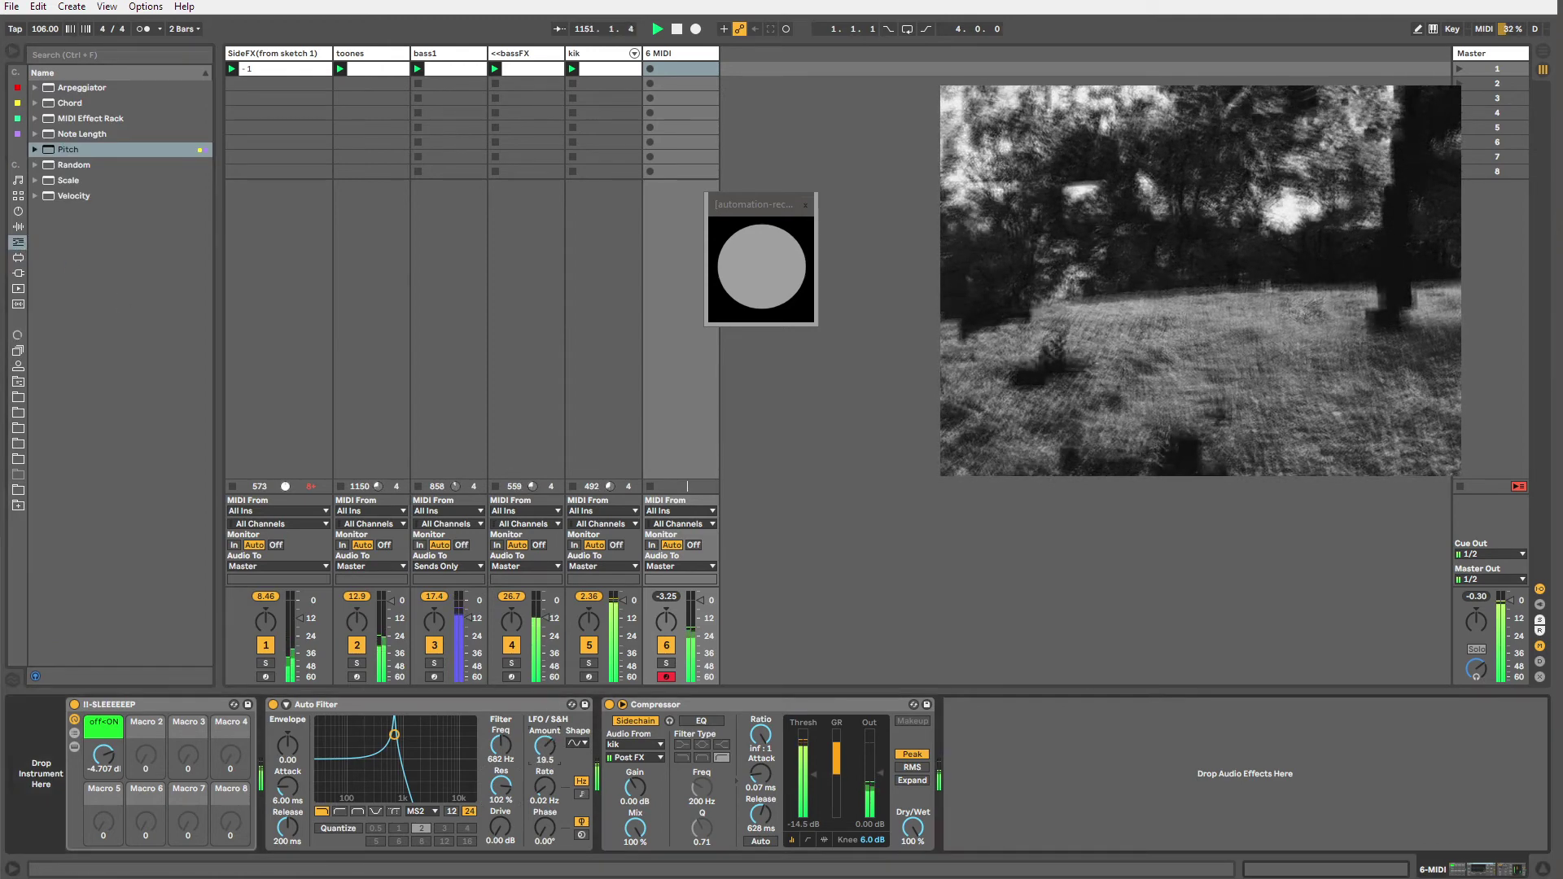
left_click(575, 745)
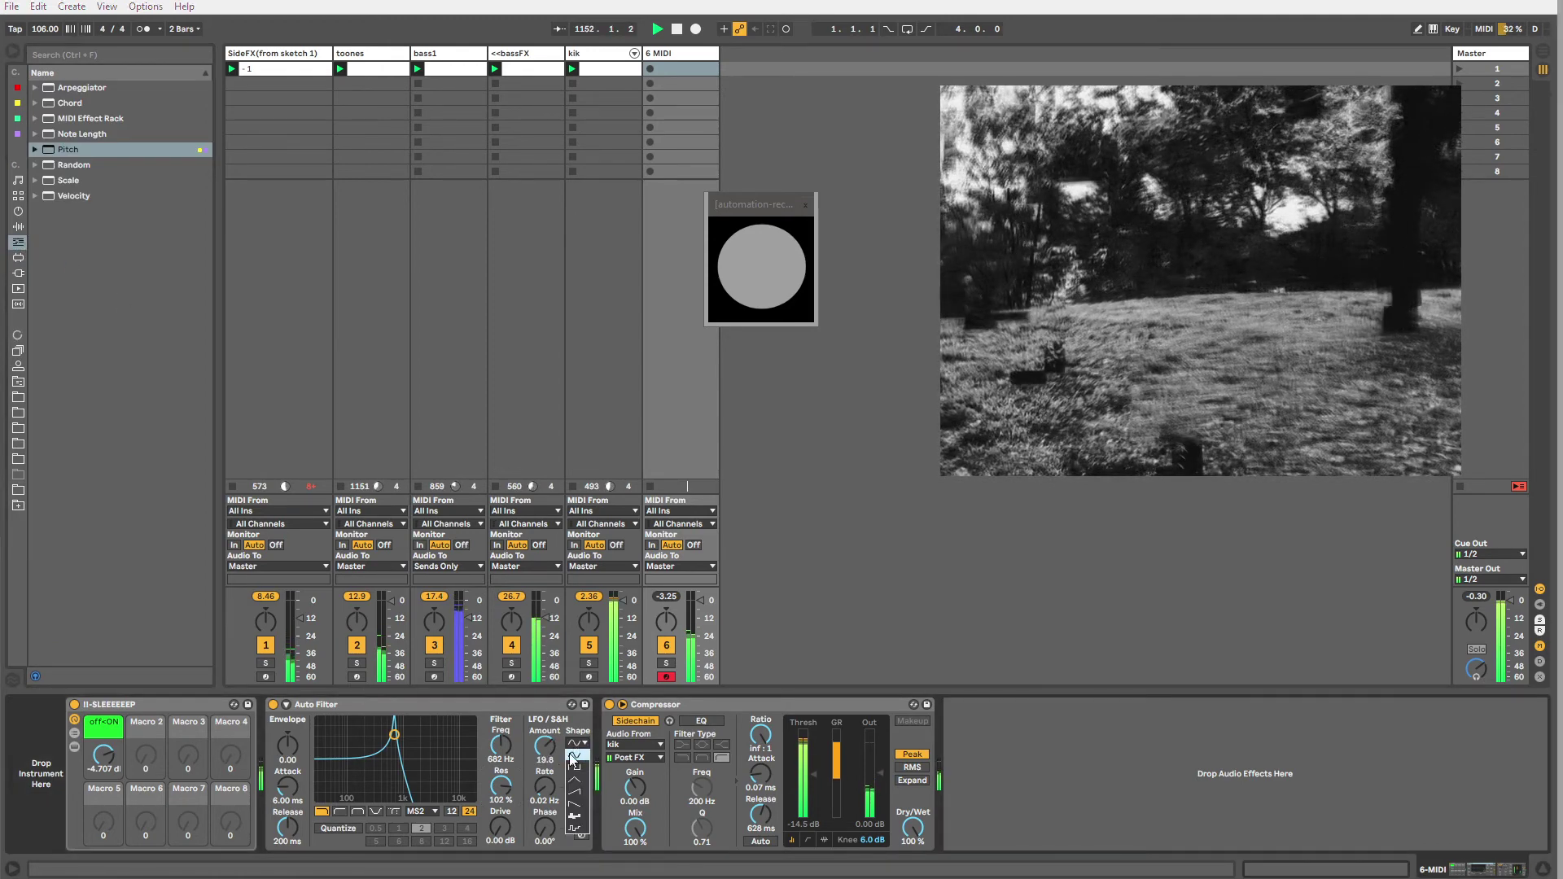
left_click(575, 754)
mouse_move(509, 805)
left_mouse_down()
mouse_move(509, 790)
mouse_move(501, 810)
left_mouse_up()
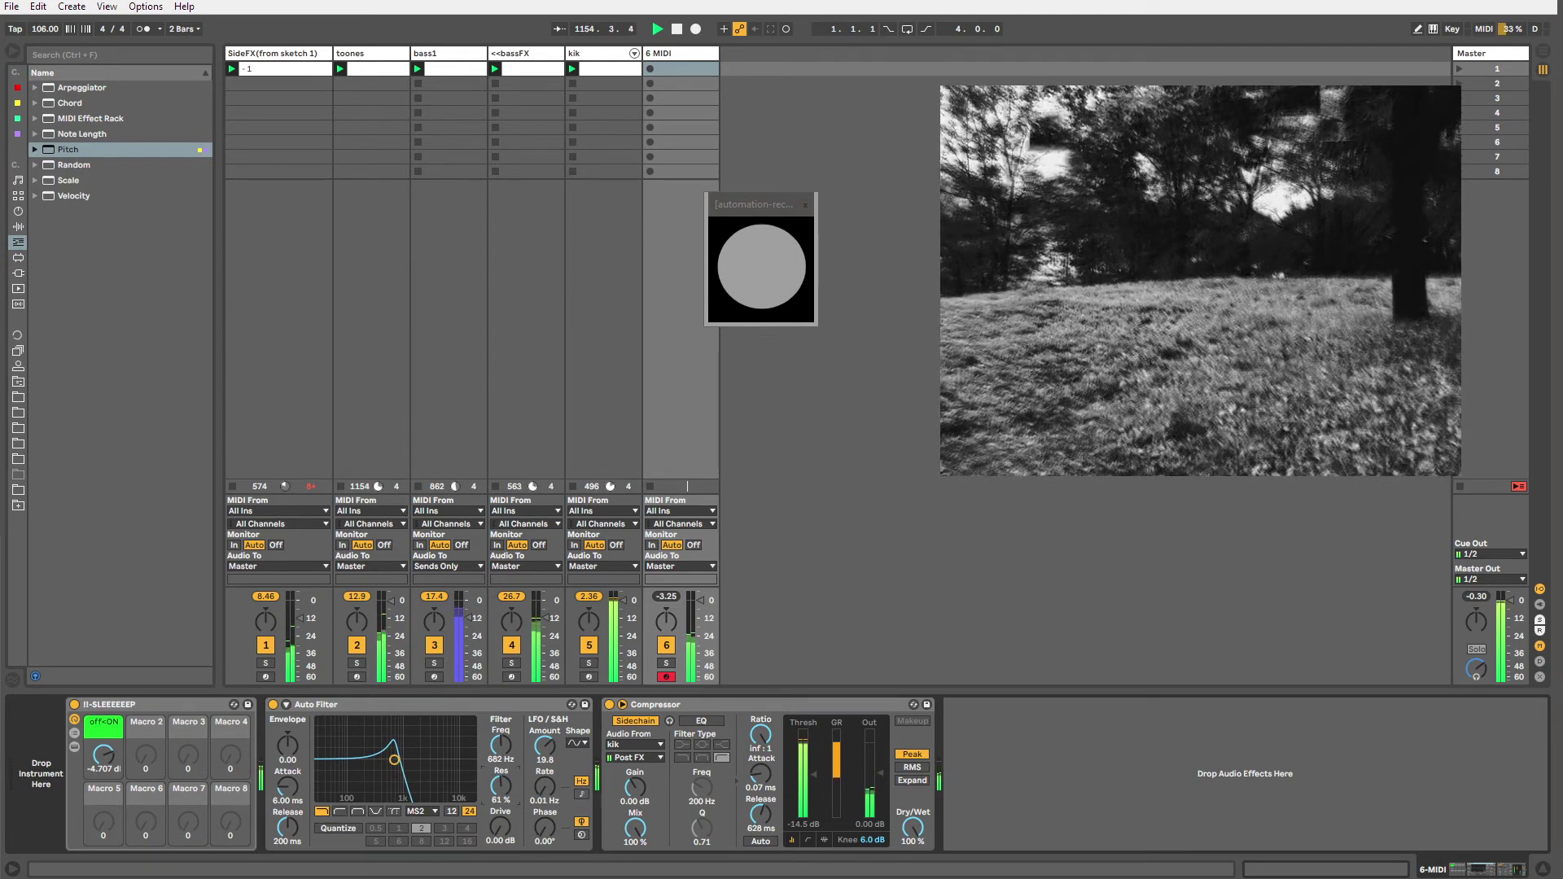
Set the Auto Filter's cutoff to 799 Hz and its LFO amount to 18.3.
left_click_drag(505, 755, 504, 745)
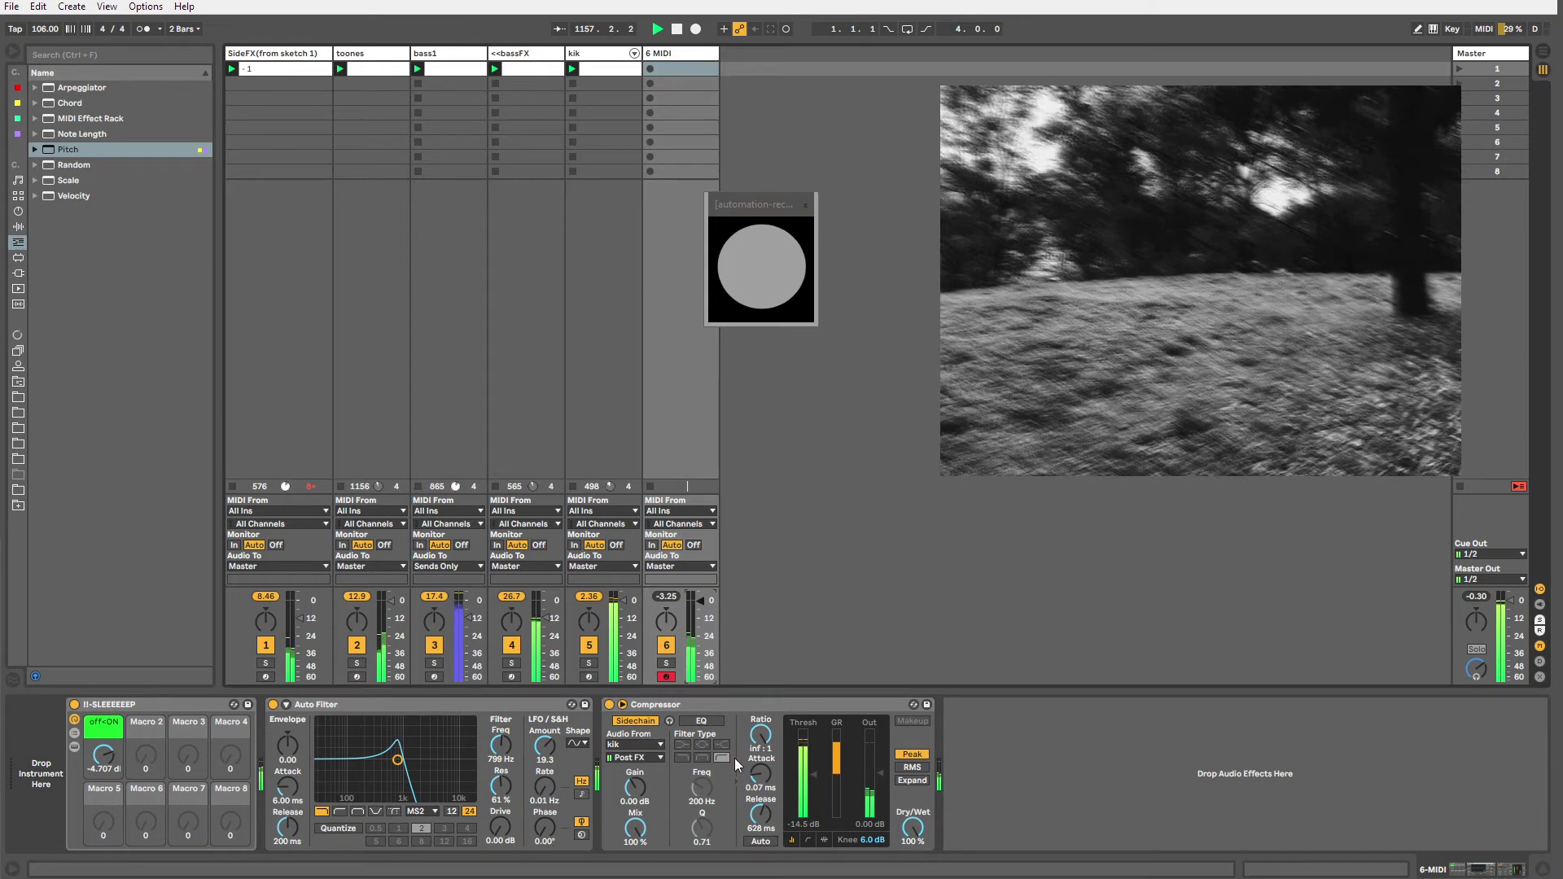
Examine the notes of the kik track's clip, selecting the run of short notes between 1.4.2 and 1.4.4.
left_click(581, 119)
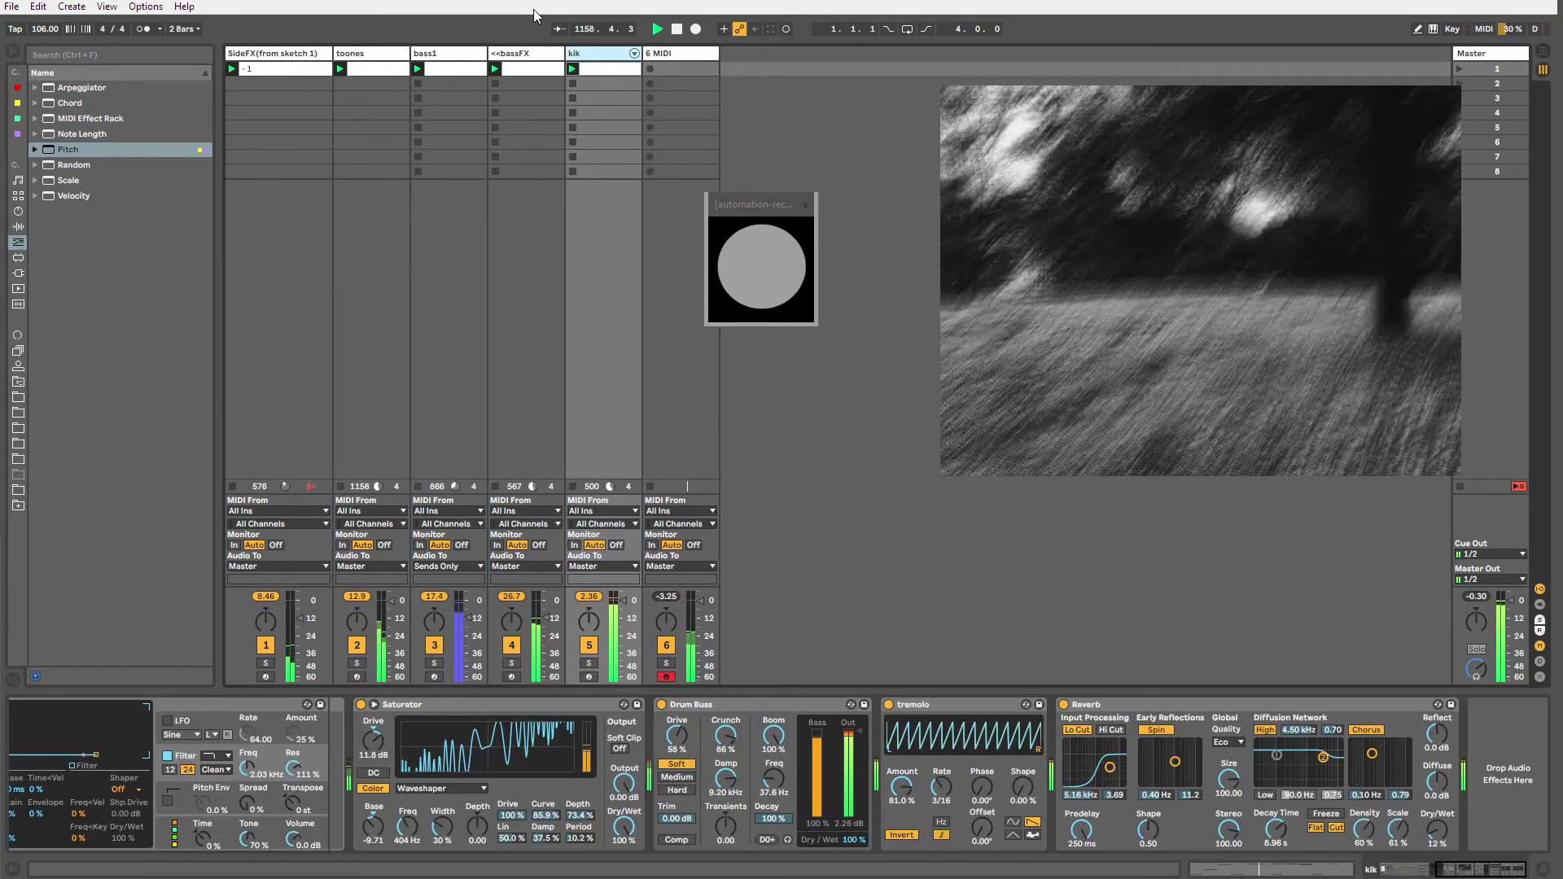
left_click(585, 70)
left_click(1353, 758)
left_click_drag(1353, 759, 1437, 787)
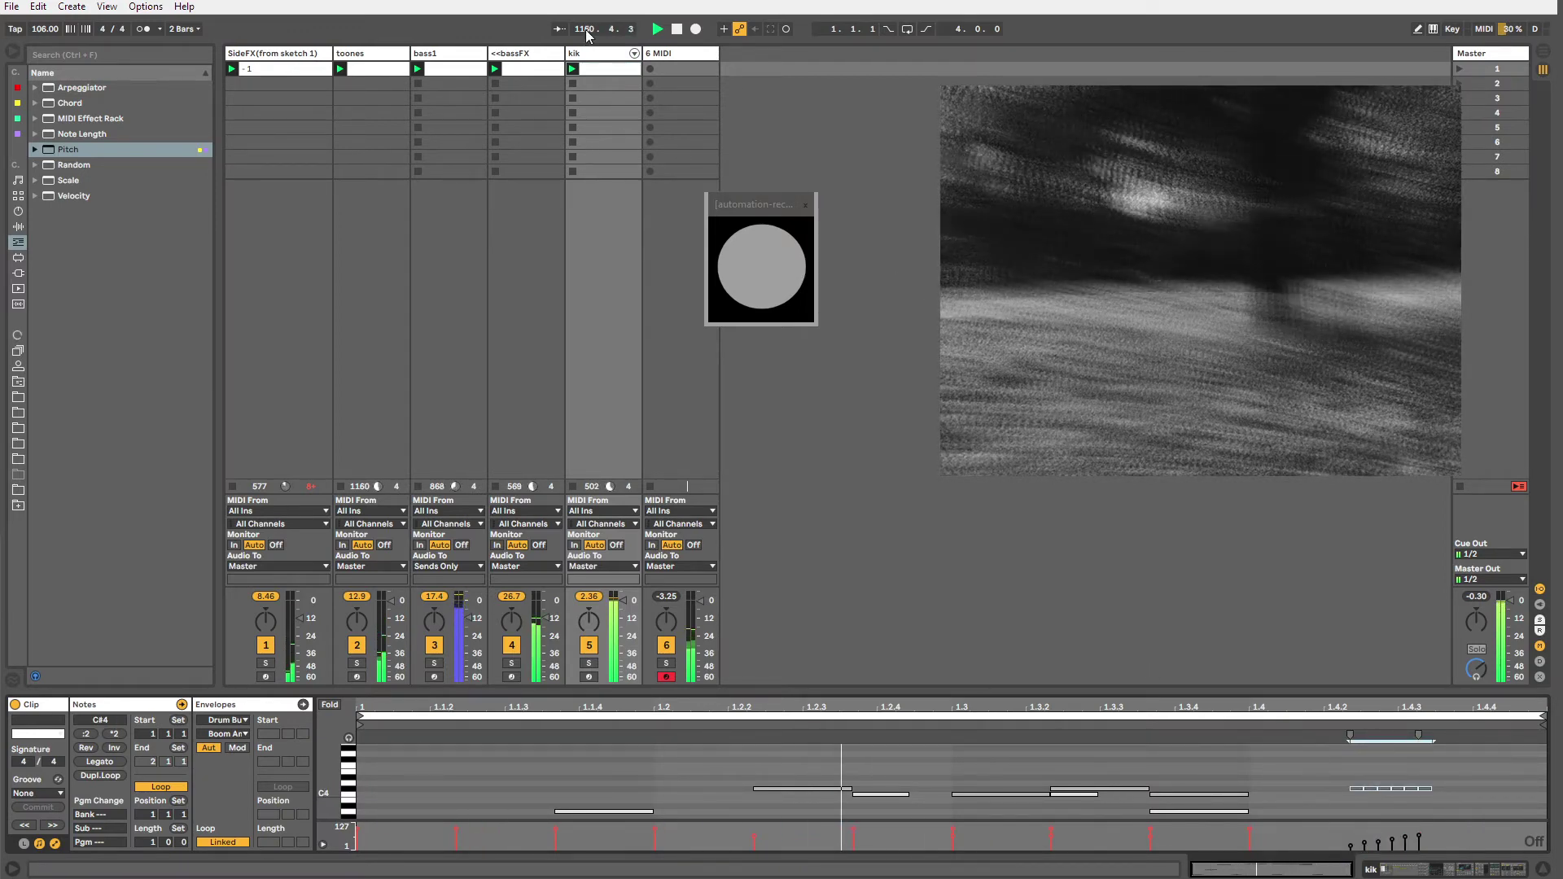
key("shift+Tab")
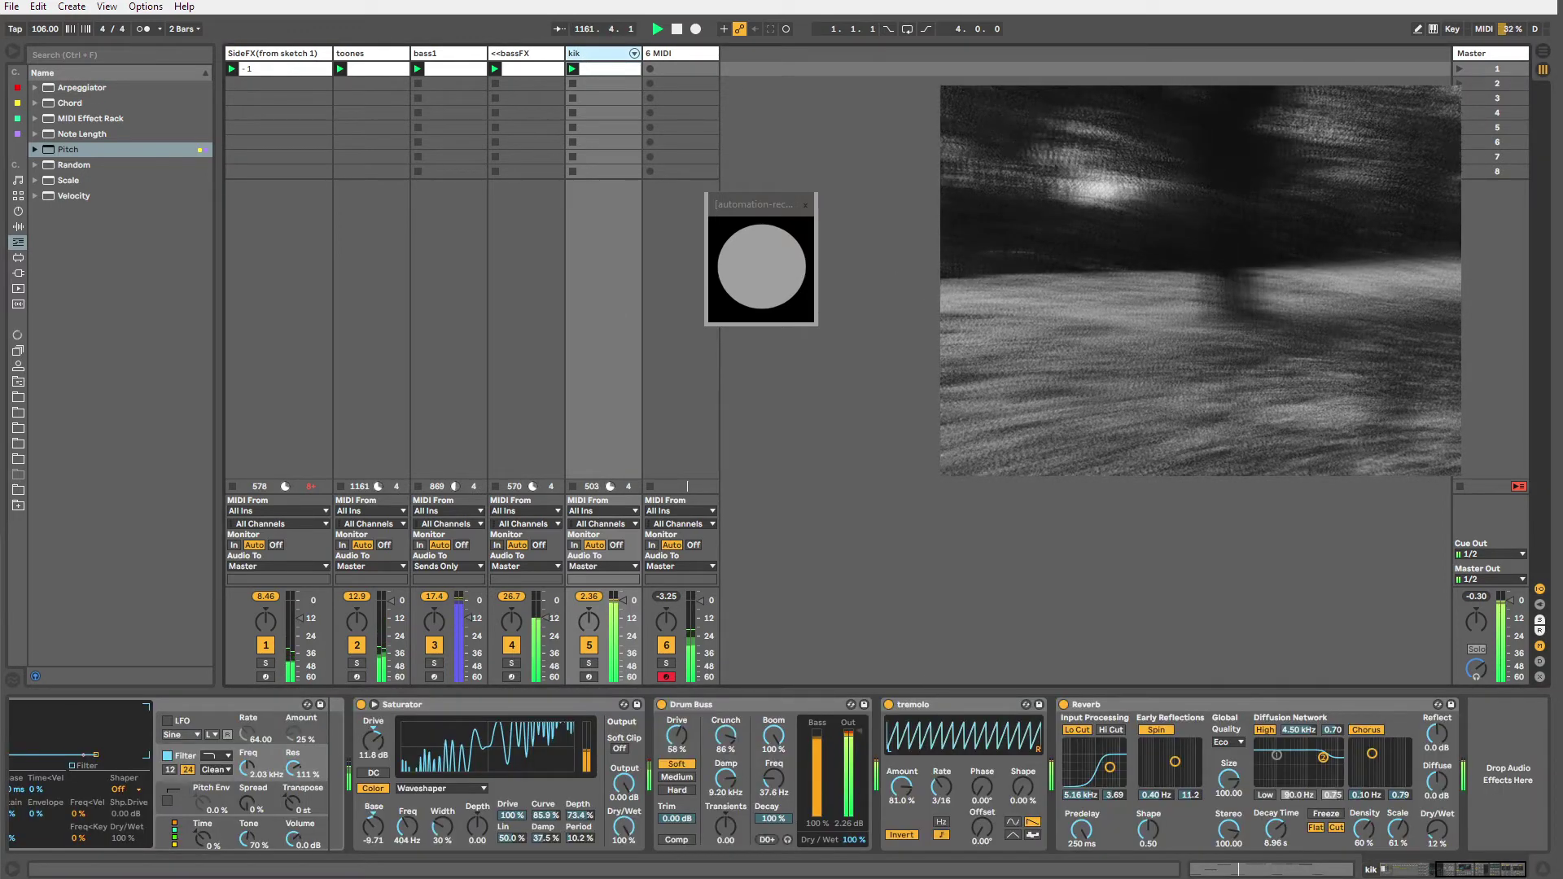
Add the midi-NoteProbabilityGate rack from the project's Racks folder to the kik track, ahead of the Instrument Rack.
scroll(818, 738, "up", 5)
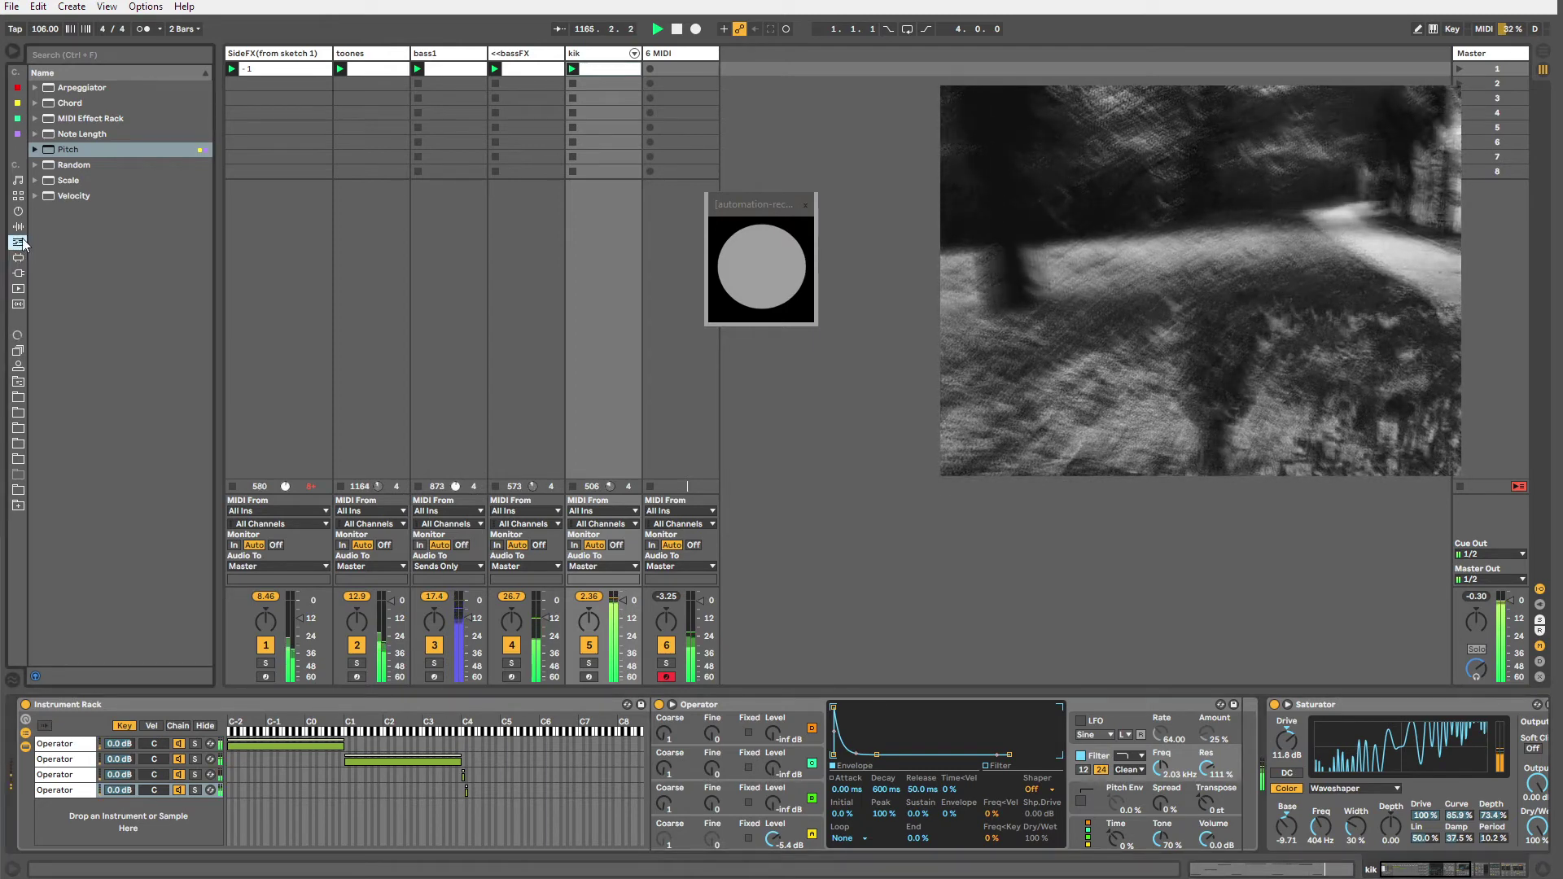
left_click(18, 381)
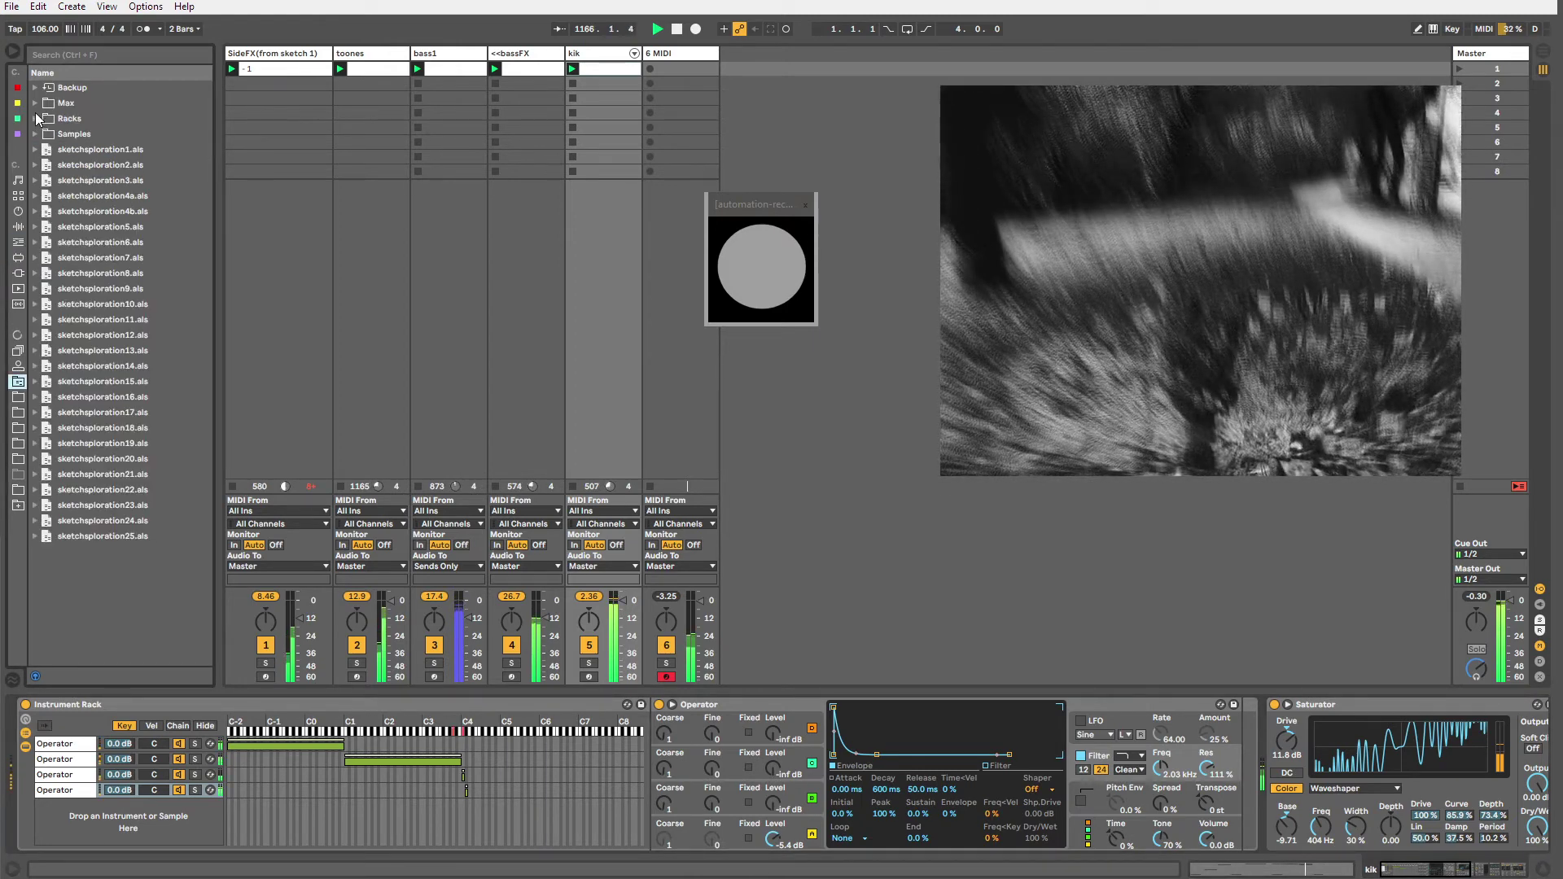
left_click(67, 118)
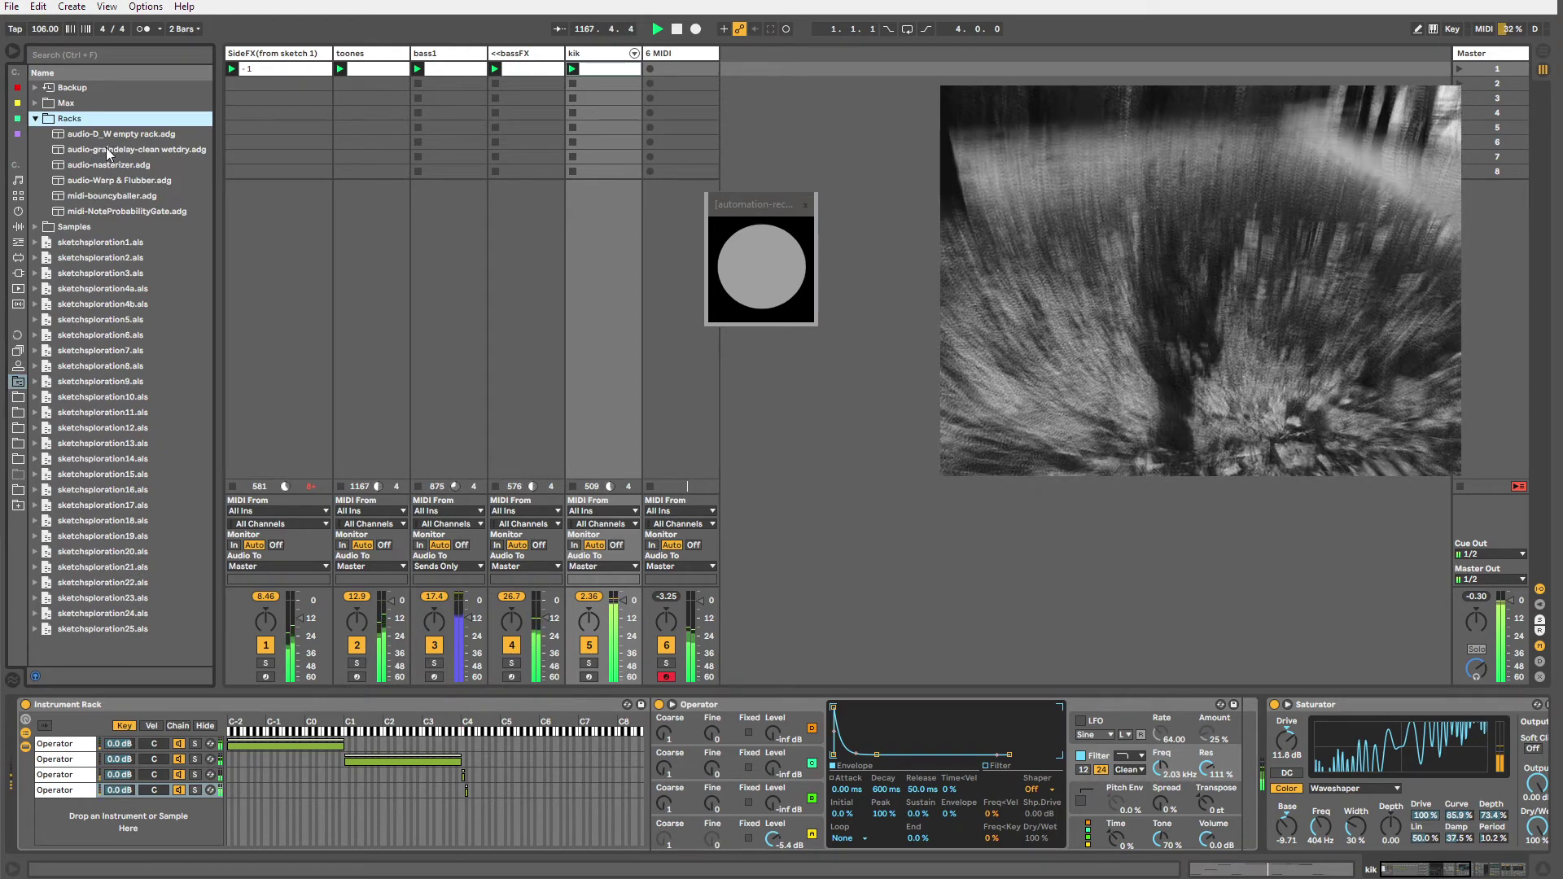
left_click_drag(118, 214, 24, 723)
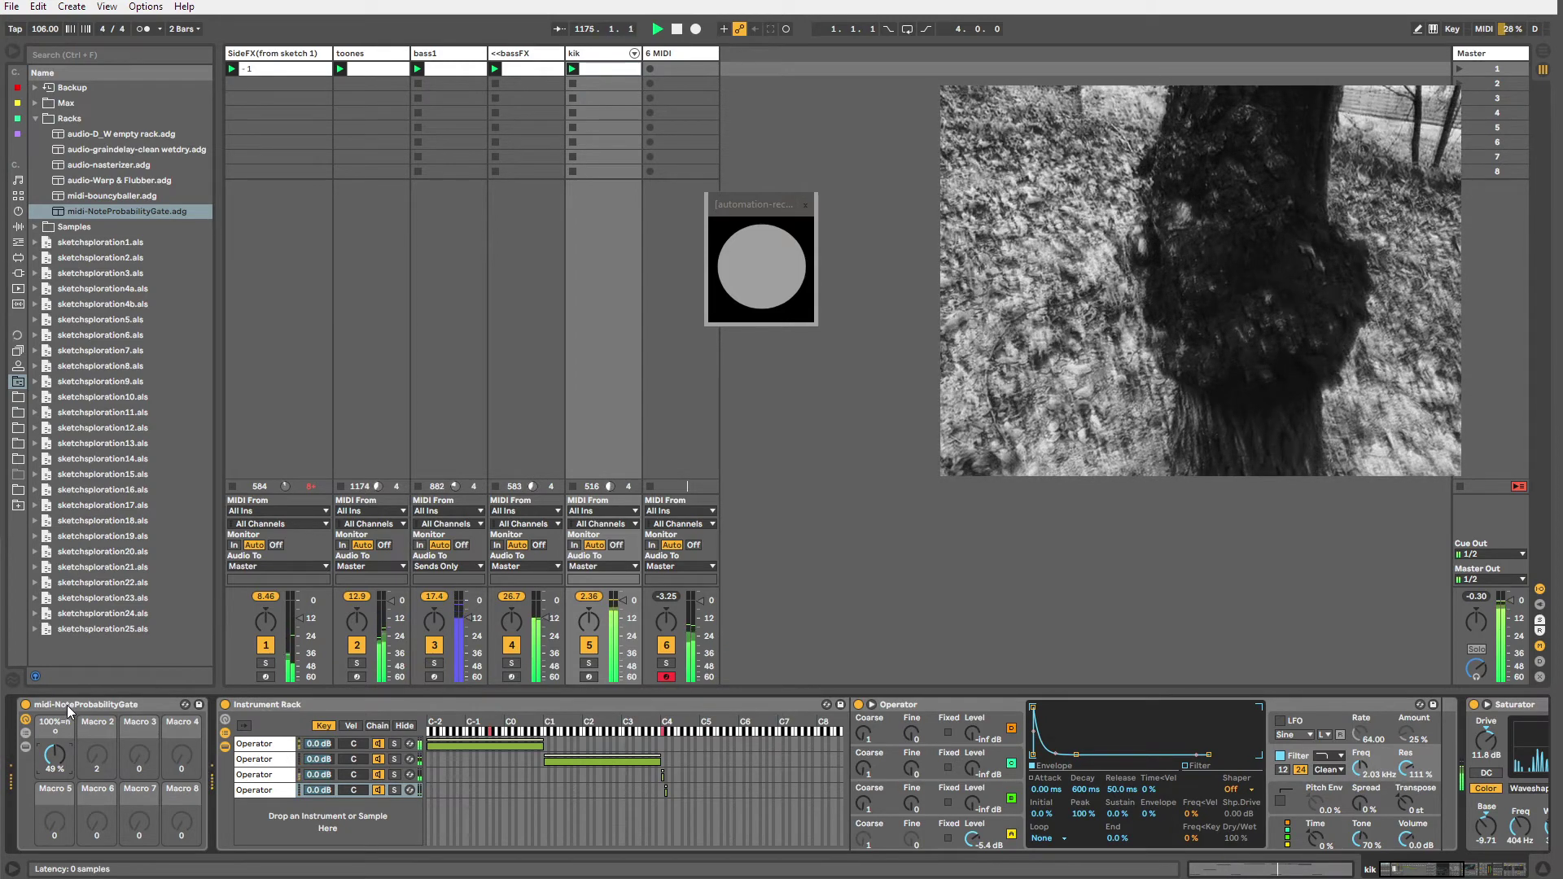
Reveal the chains of the midi-NoteProbabilityGate rack and look through the per-note chains and their Random and Pitch devices.
left_click(26, 733)
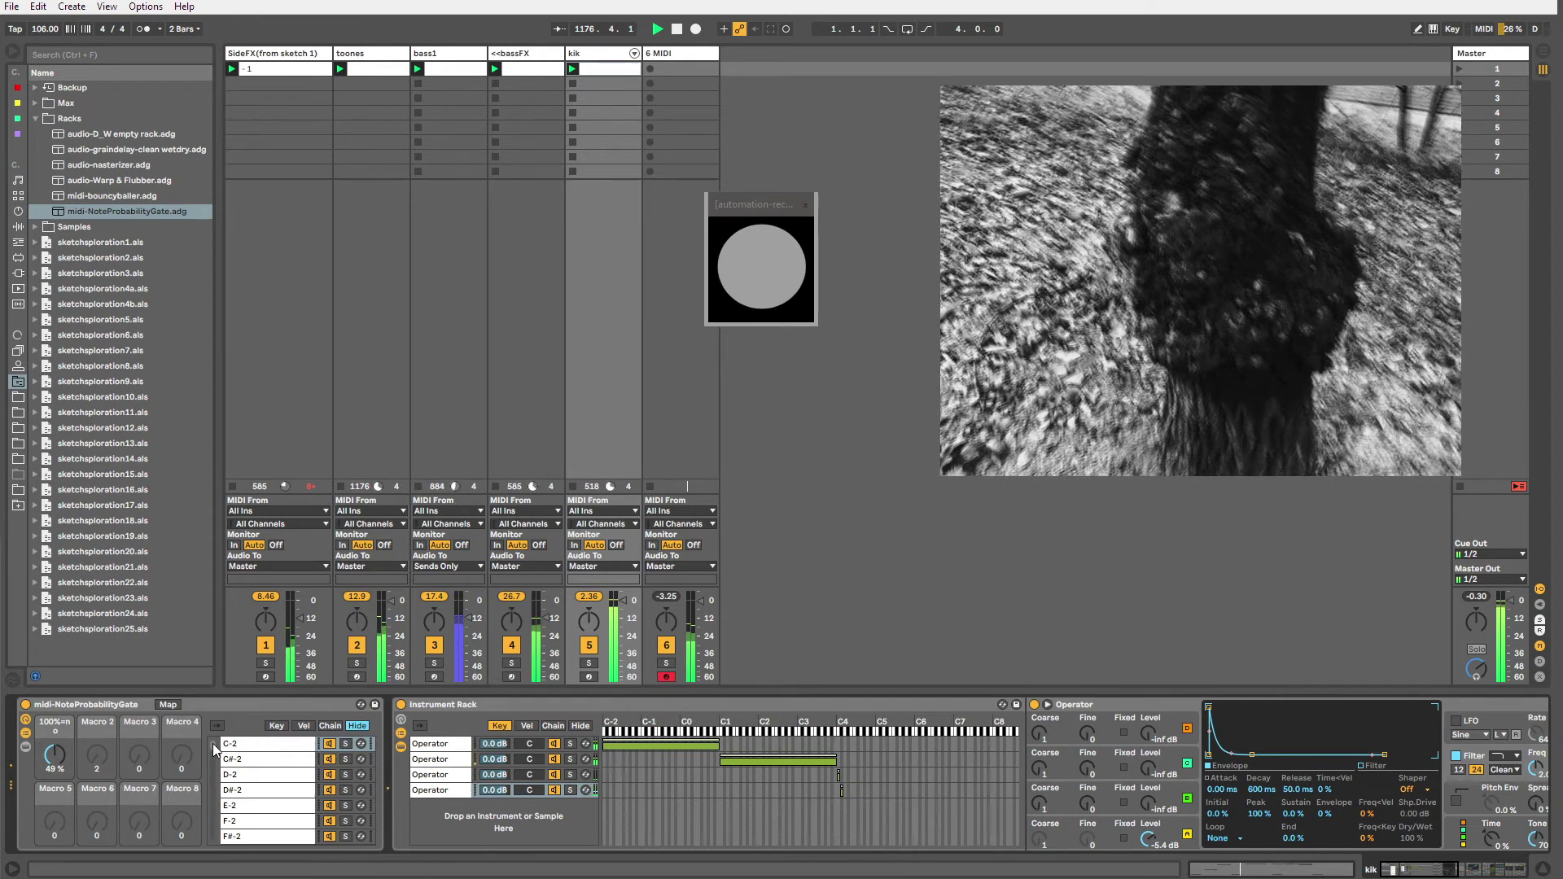
left_click(255, 747)
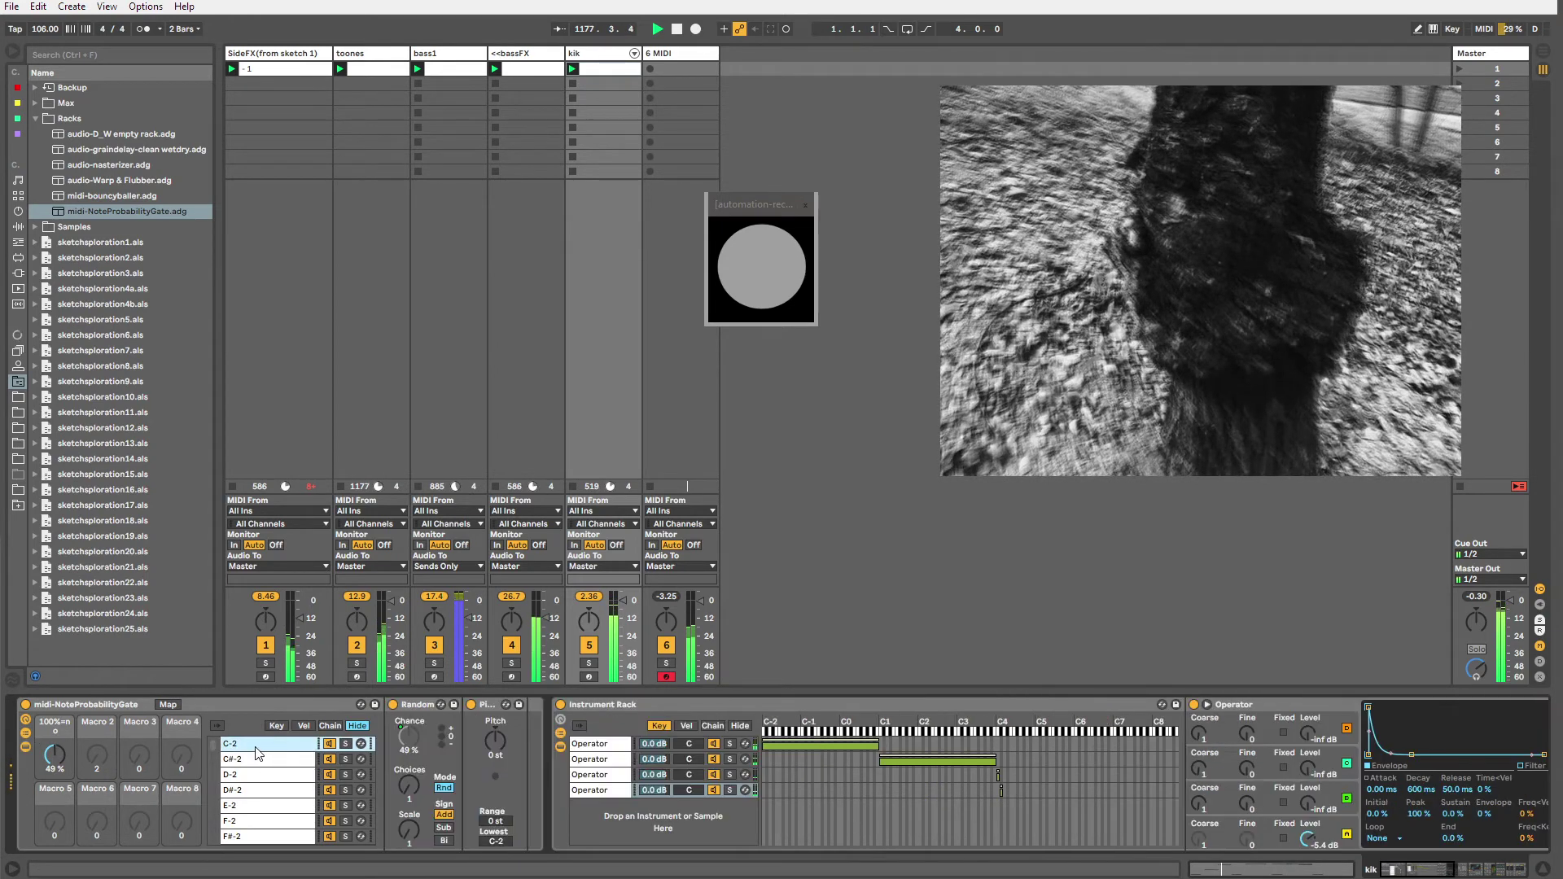
left_click(294, 760)
left_click(290, 775)
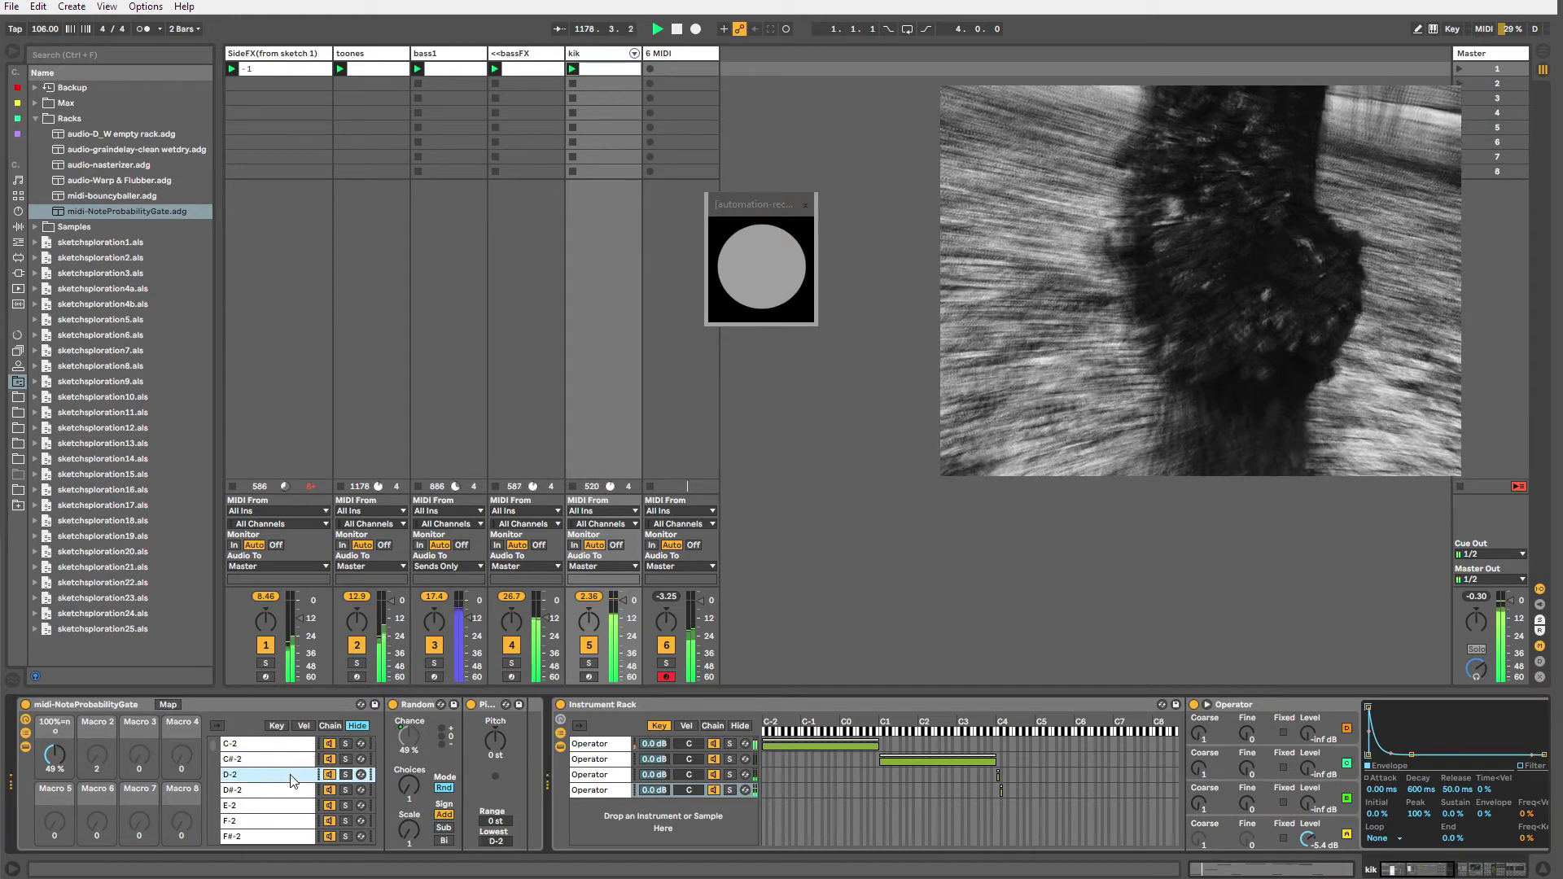
left_click(288, 748)
left_click(288, 759)
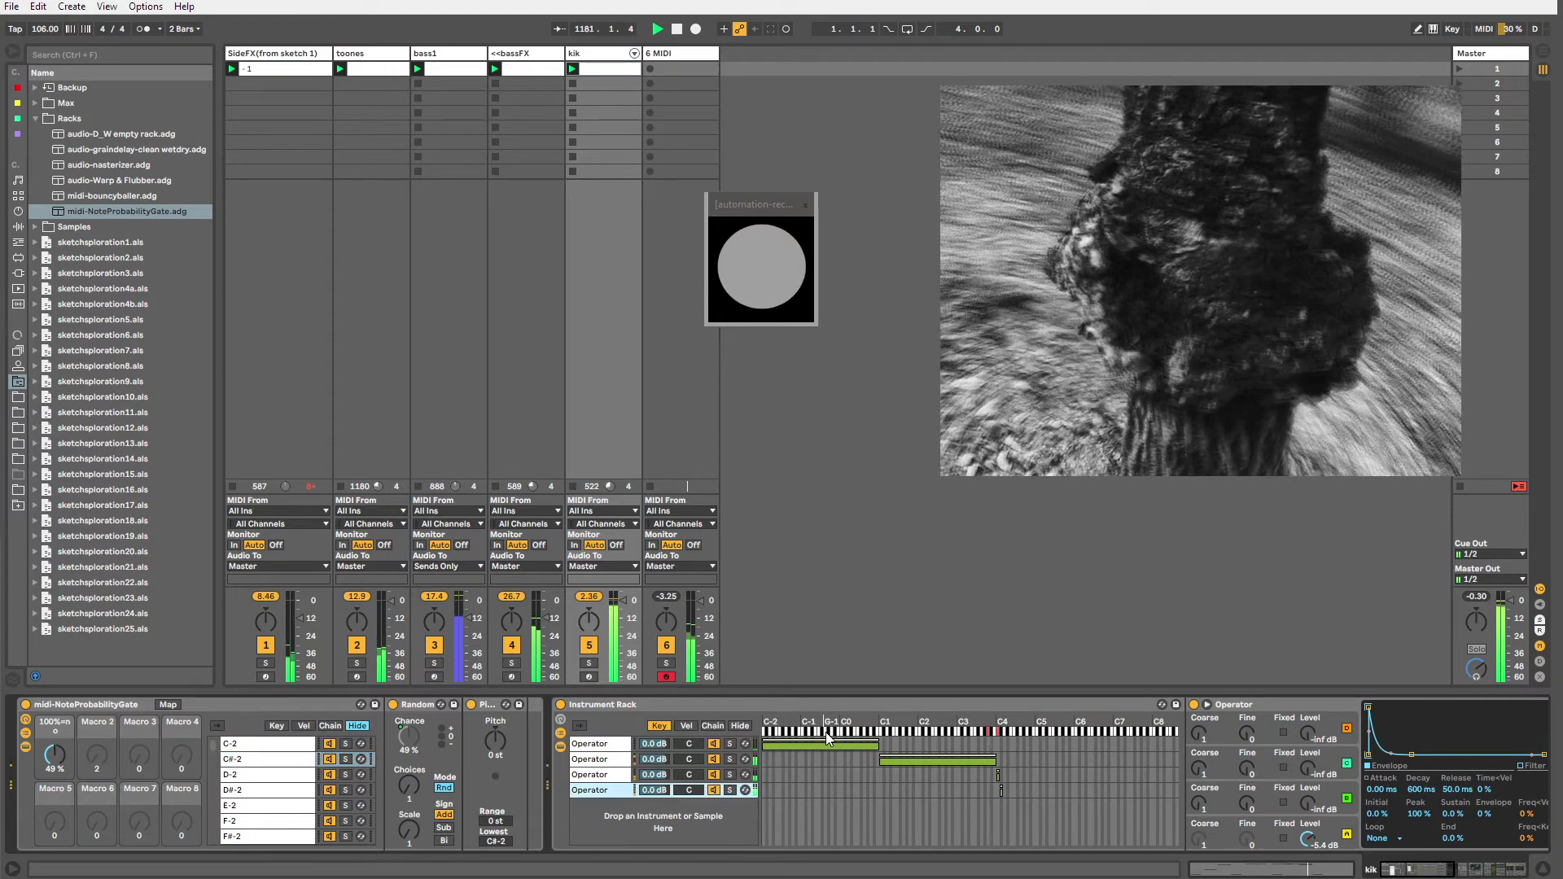
scroll(254, 768, "down", 6)
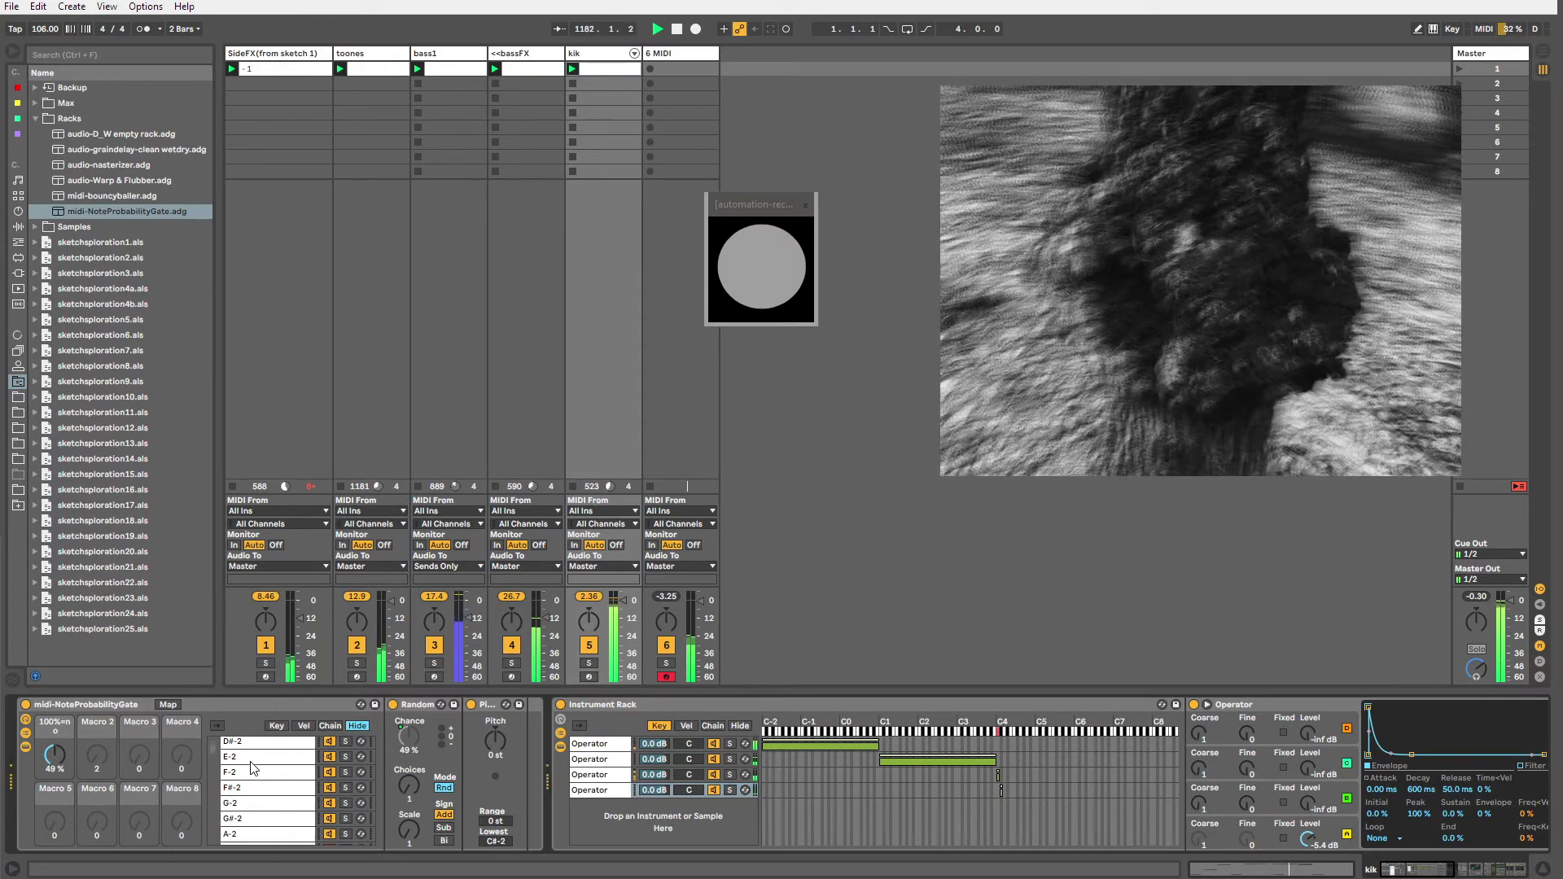
scroll(254, 768, "down", 6)
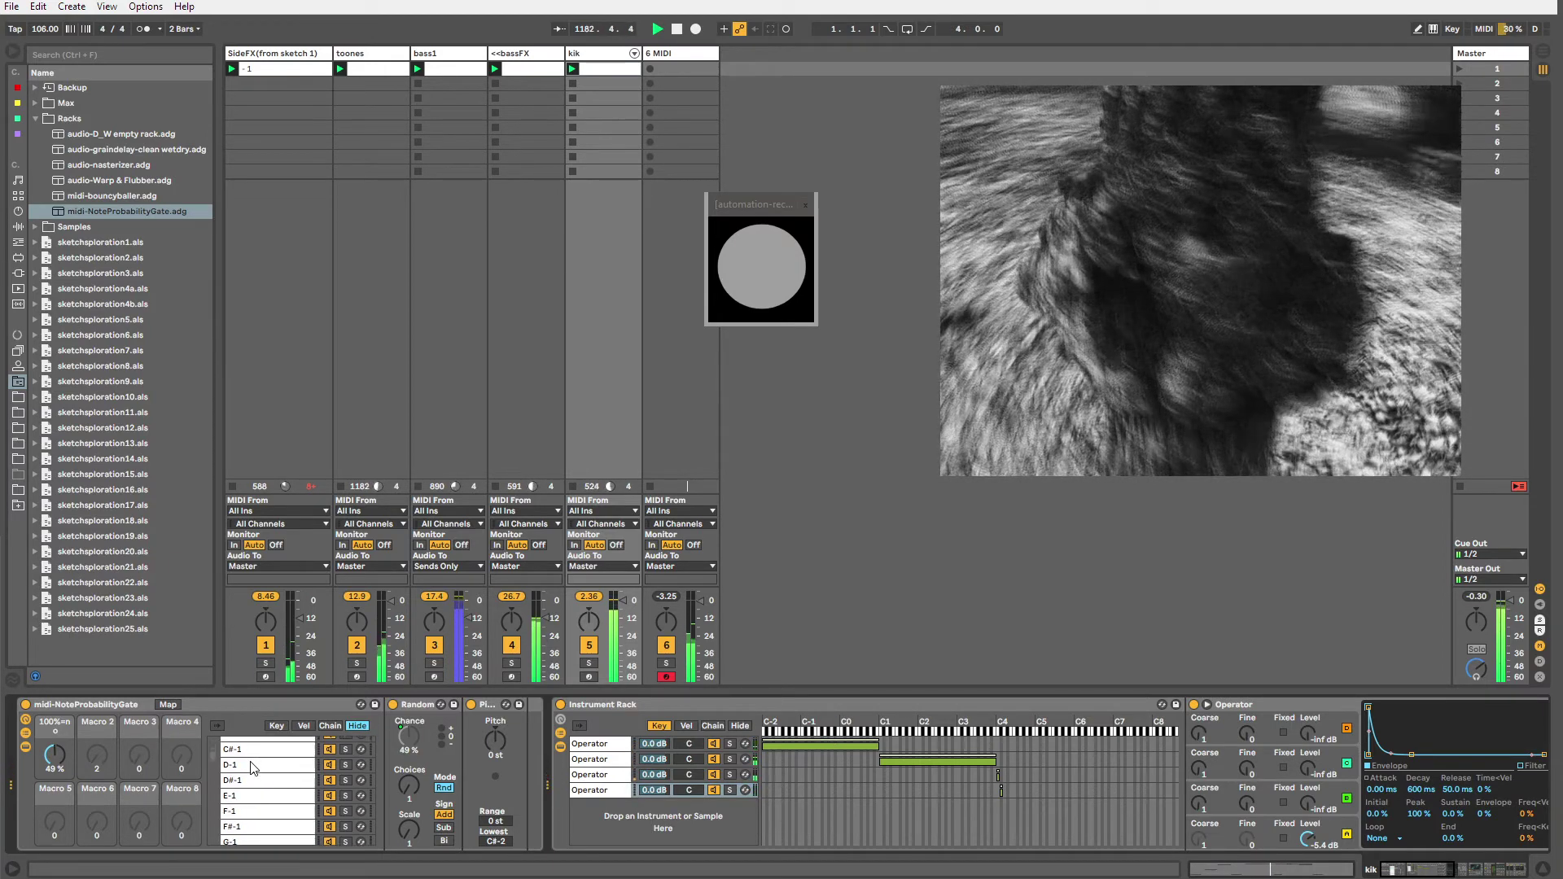
Remove the macro mapping from the Random device's Chance in the G-1 chain.
left_click(253, 811)
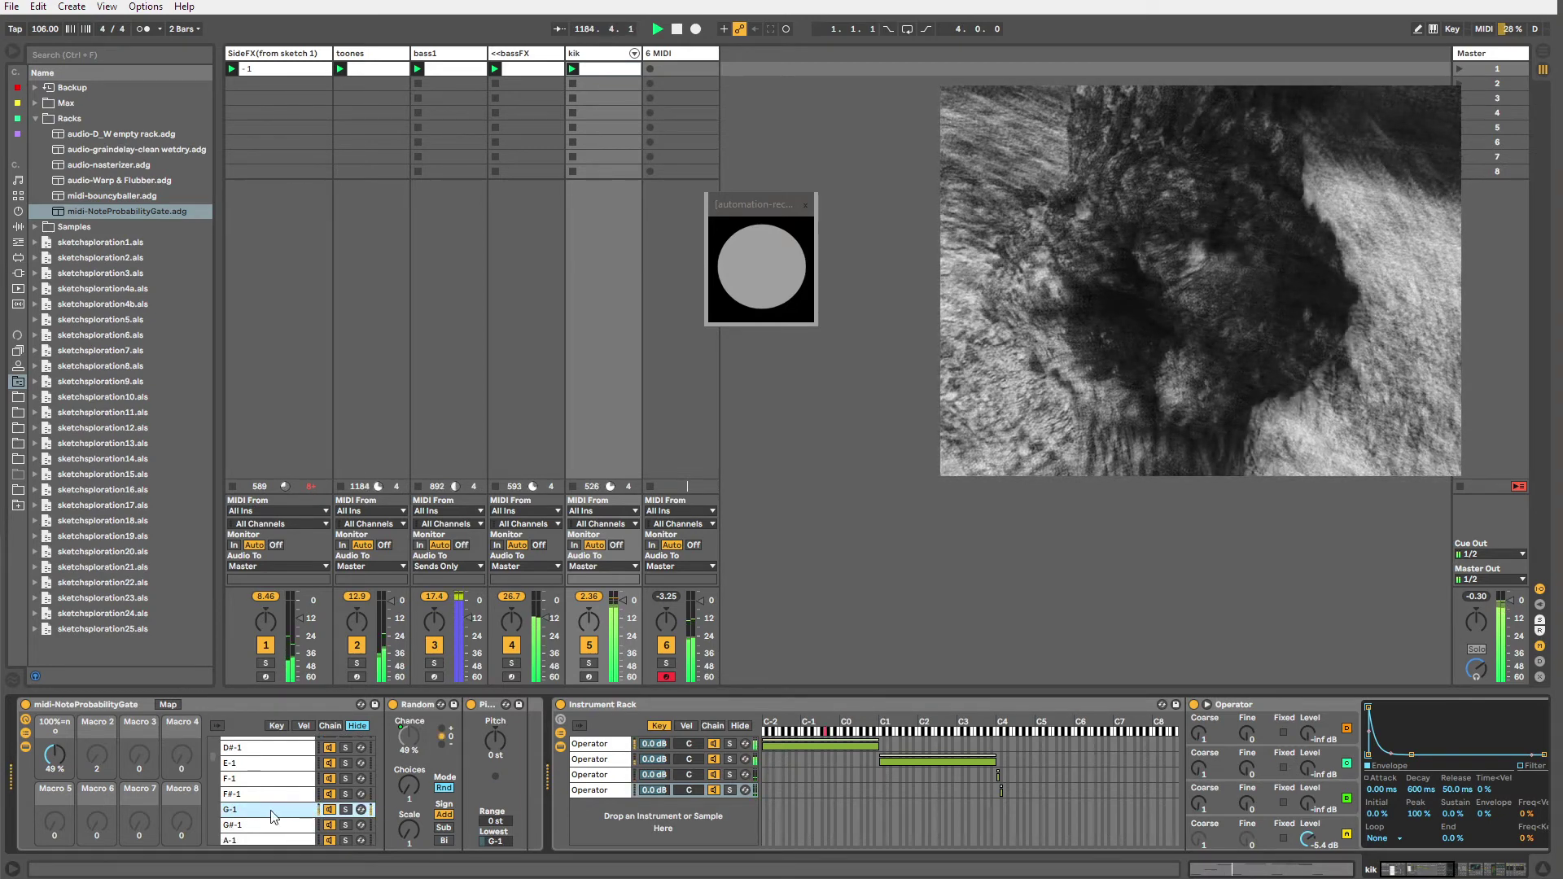
left_click(168, 704)
left_click(411, 743)
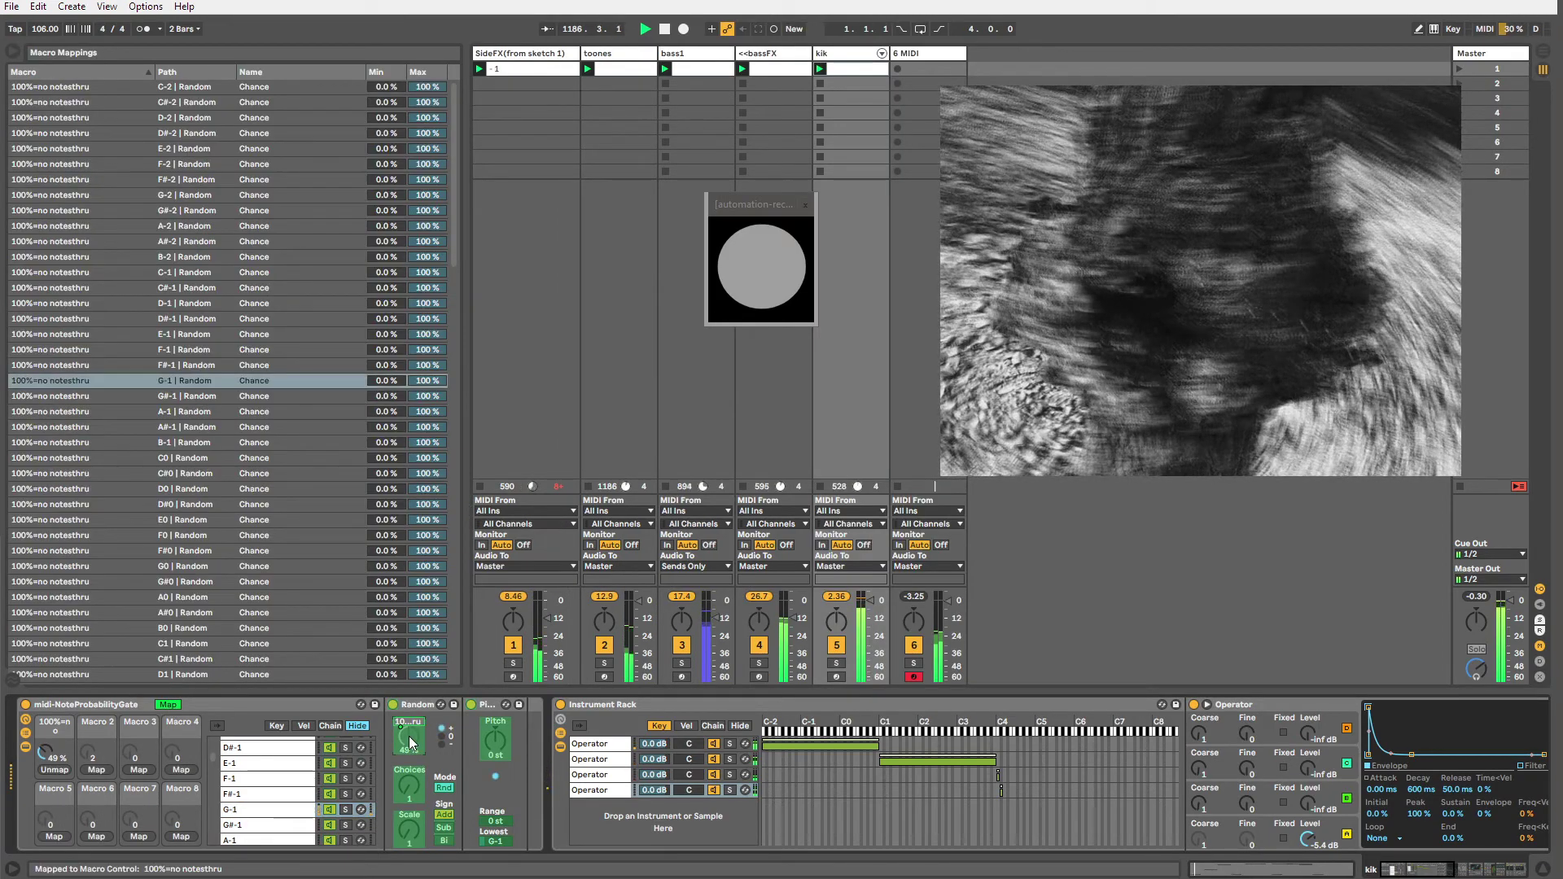
key("Delete")
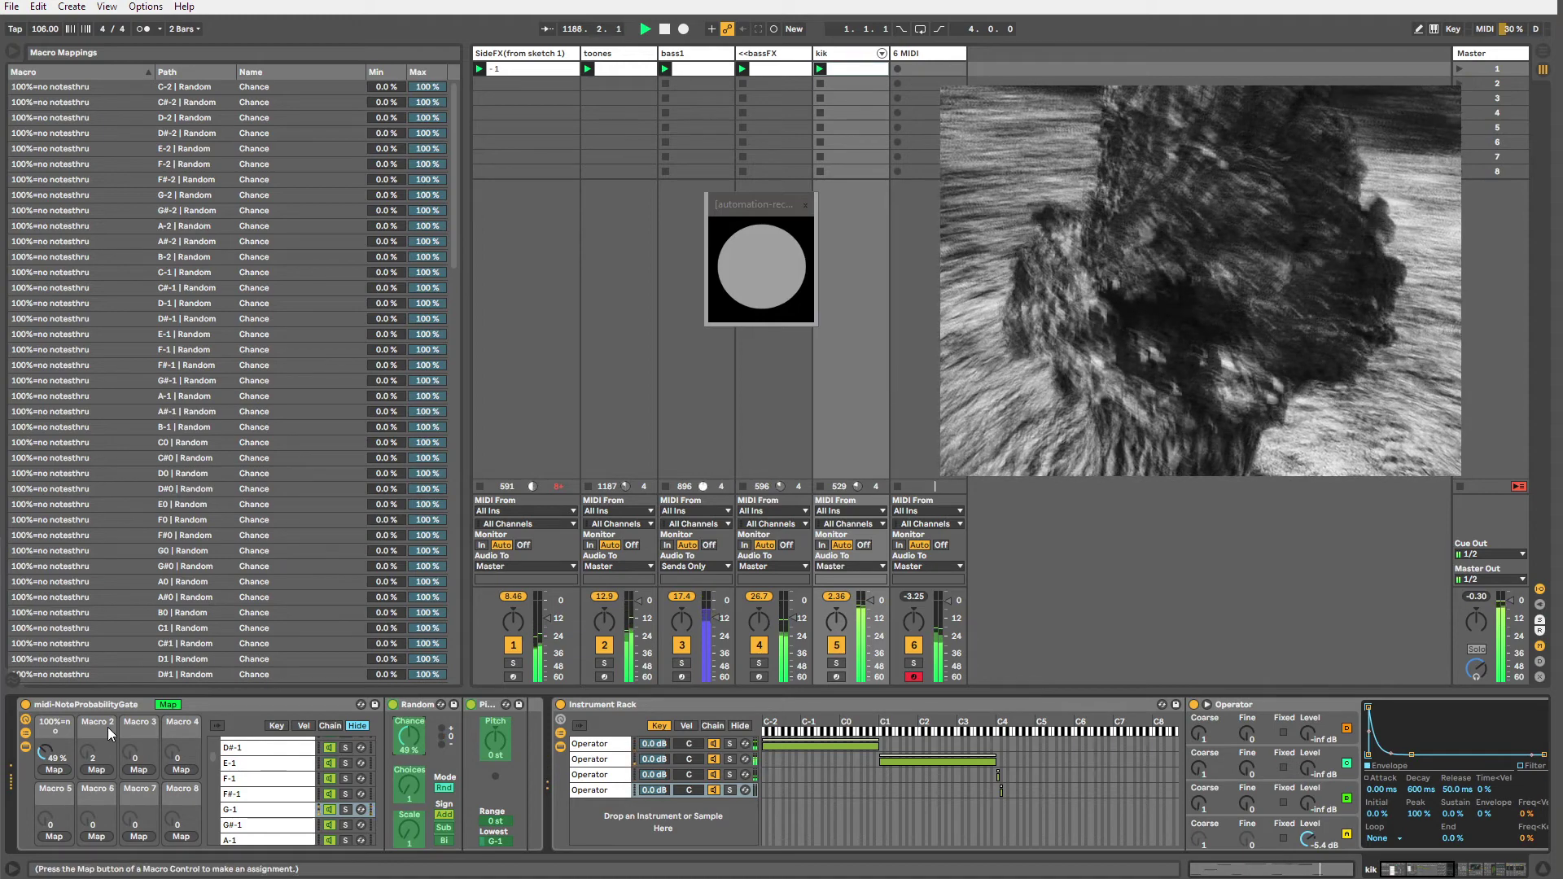
Map the G-1 chain's Random Chance to Macro 2 and name that macro KikChance.
left_click(96, 770)
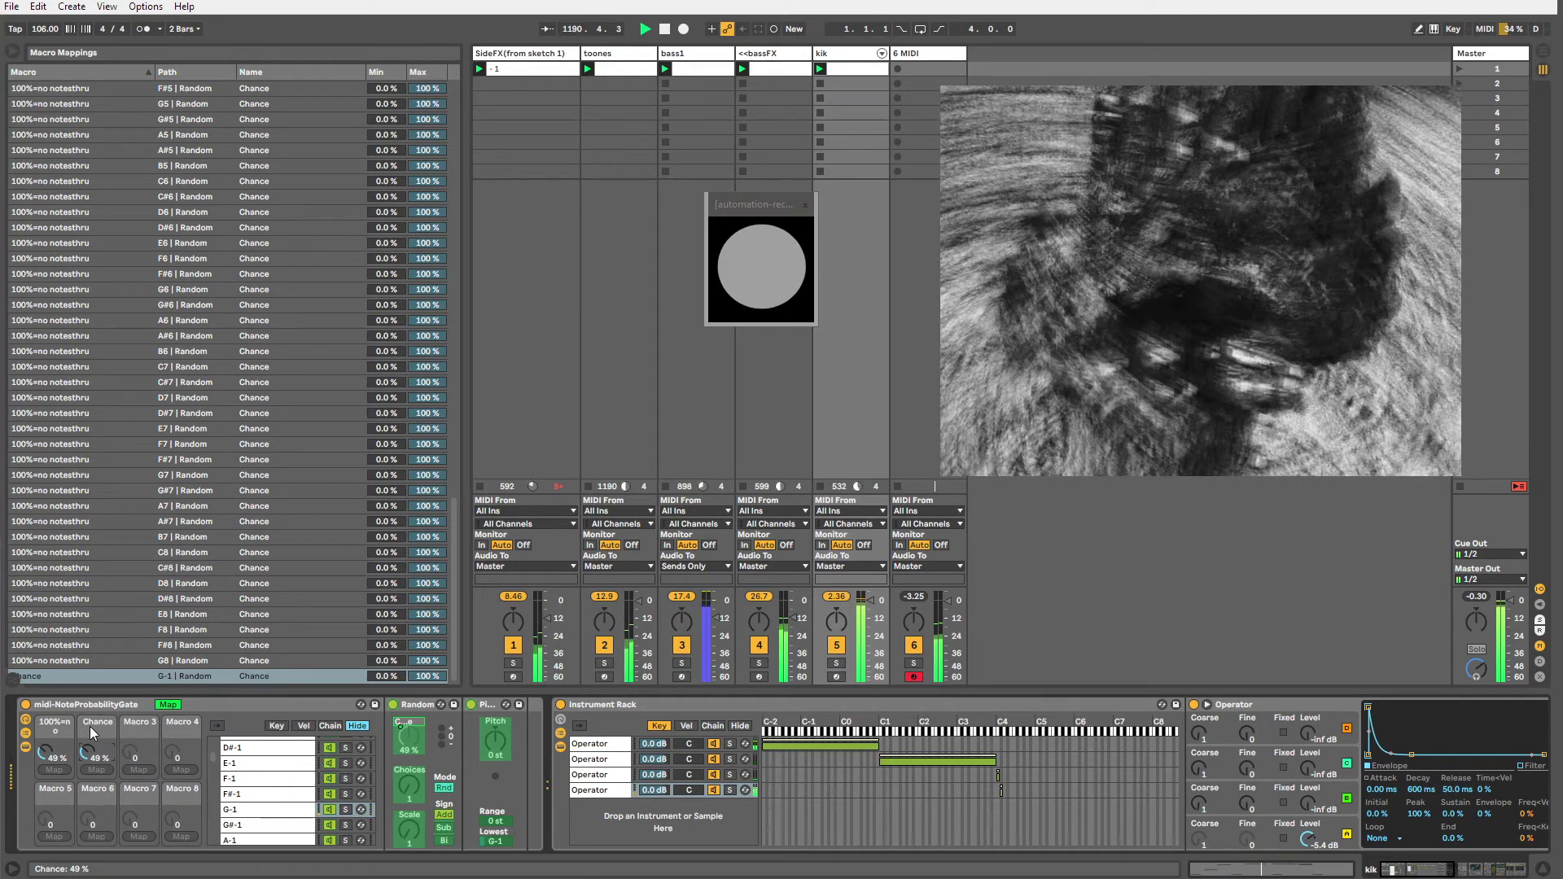
left_click(95, 725)
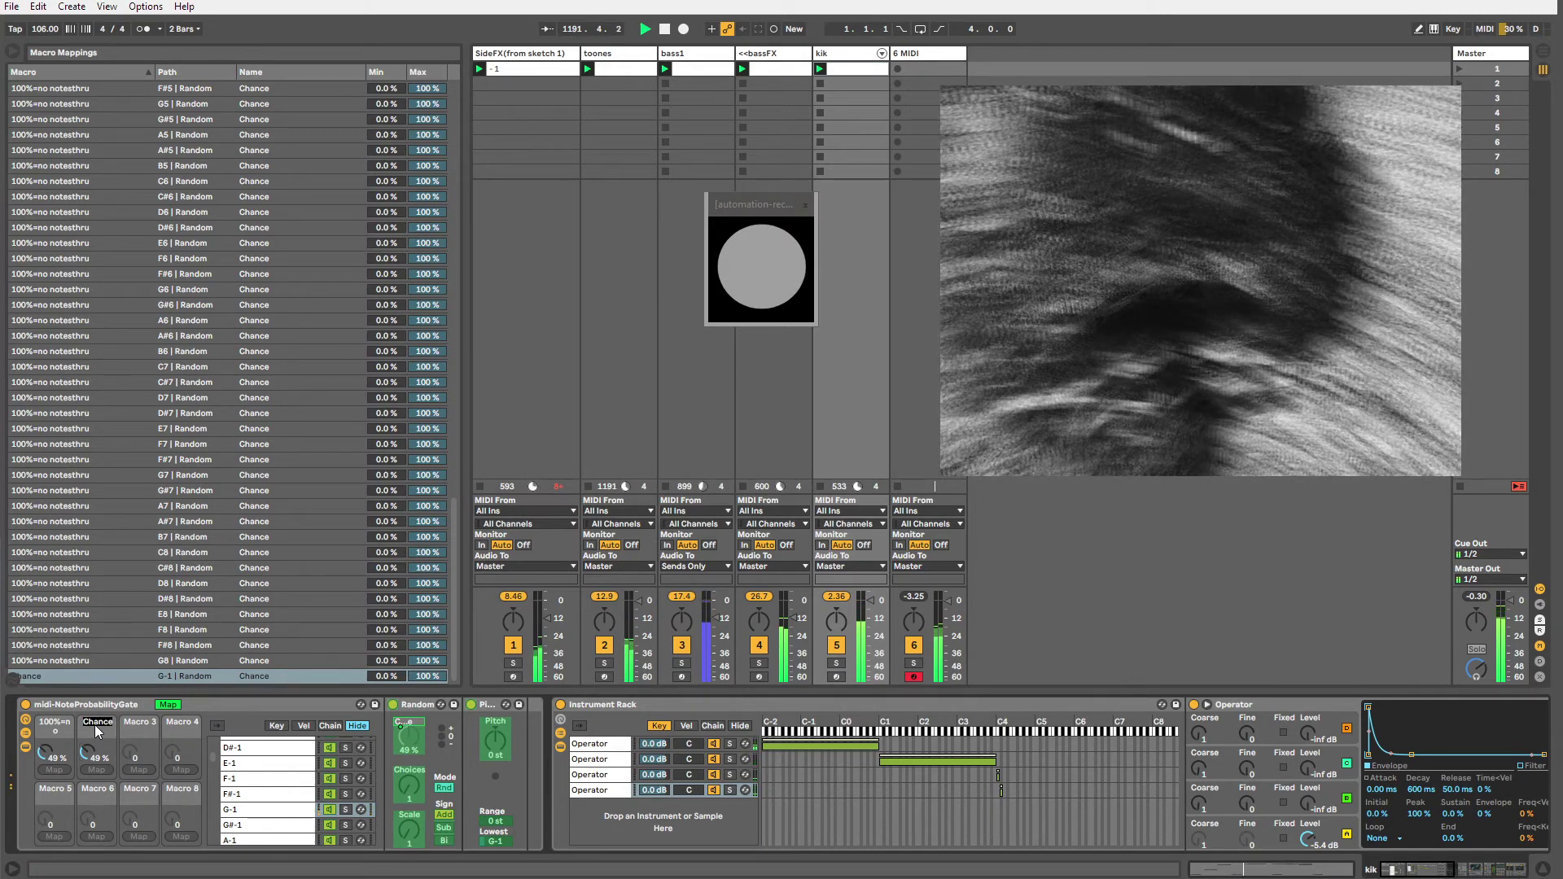
type("KikChance")
key("Return")
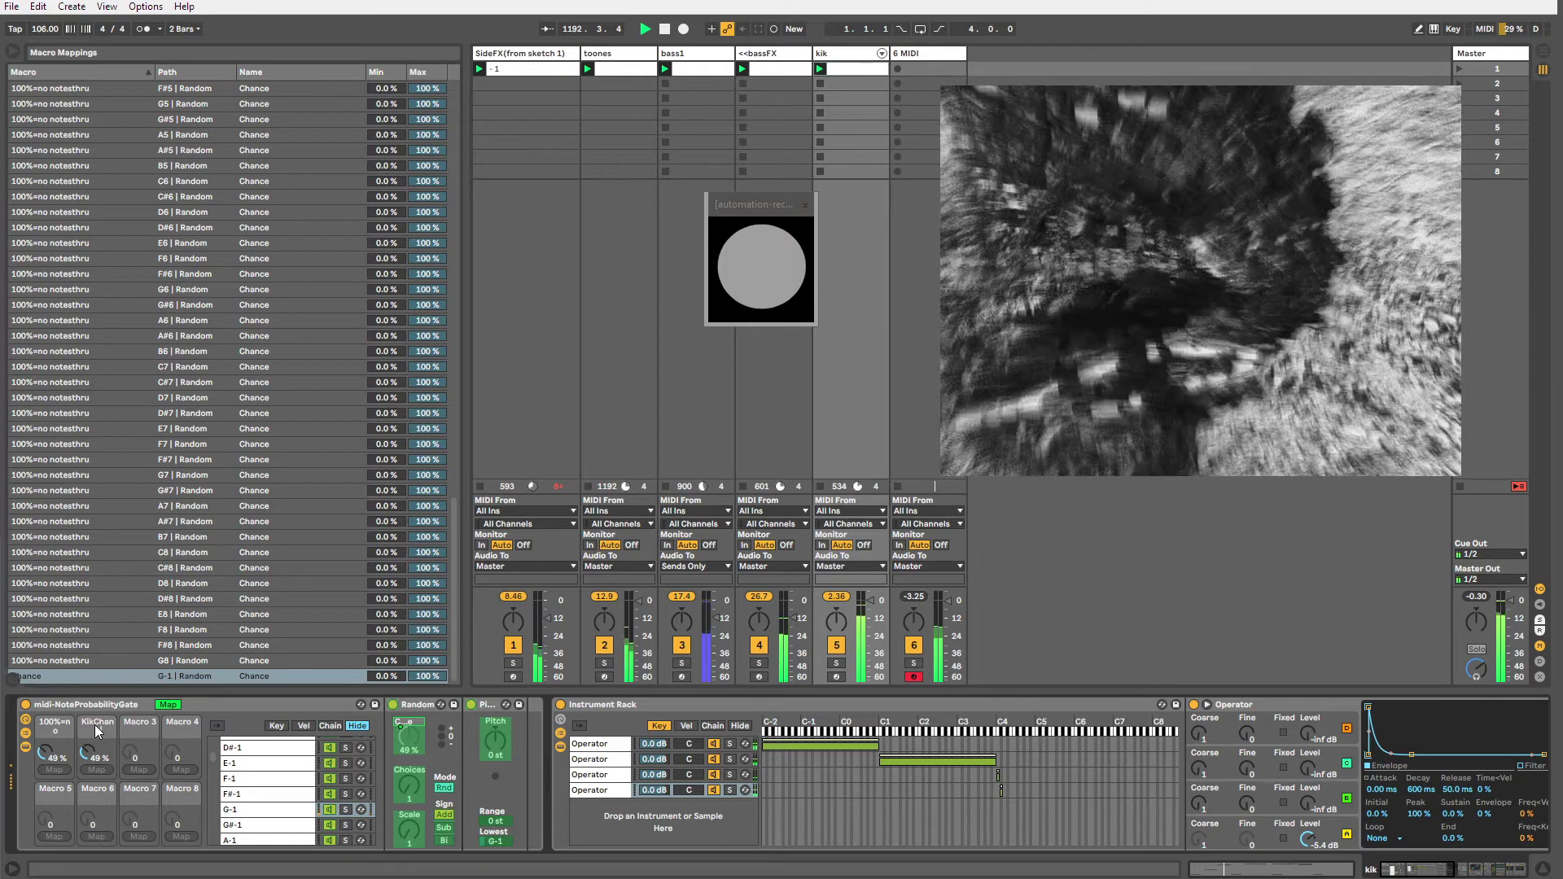
Leave macro mapping, then set the KikChance macro to 0% and the first macro to 56%.
left_click(166, 705)
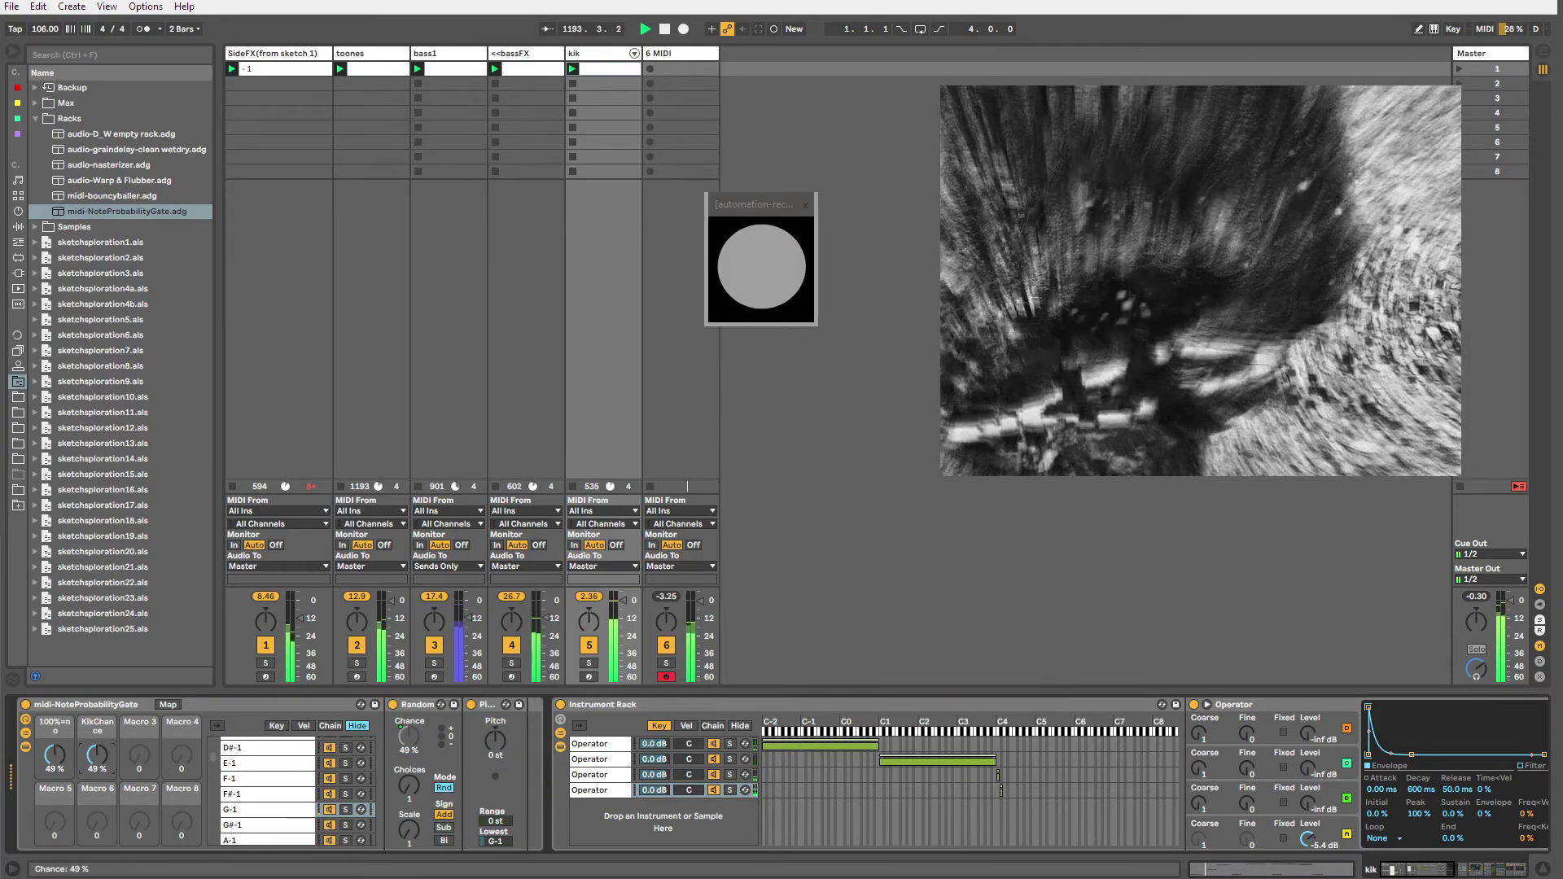
left_click_drag(96, 750, 55, 750)
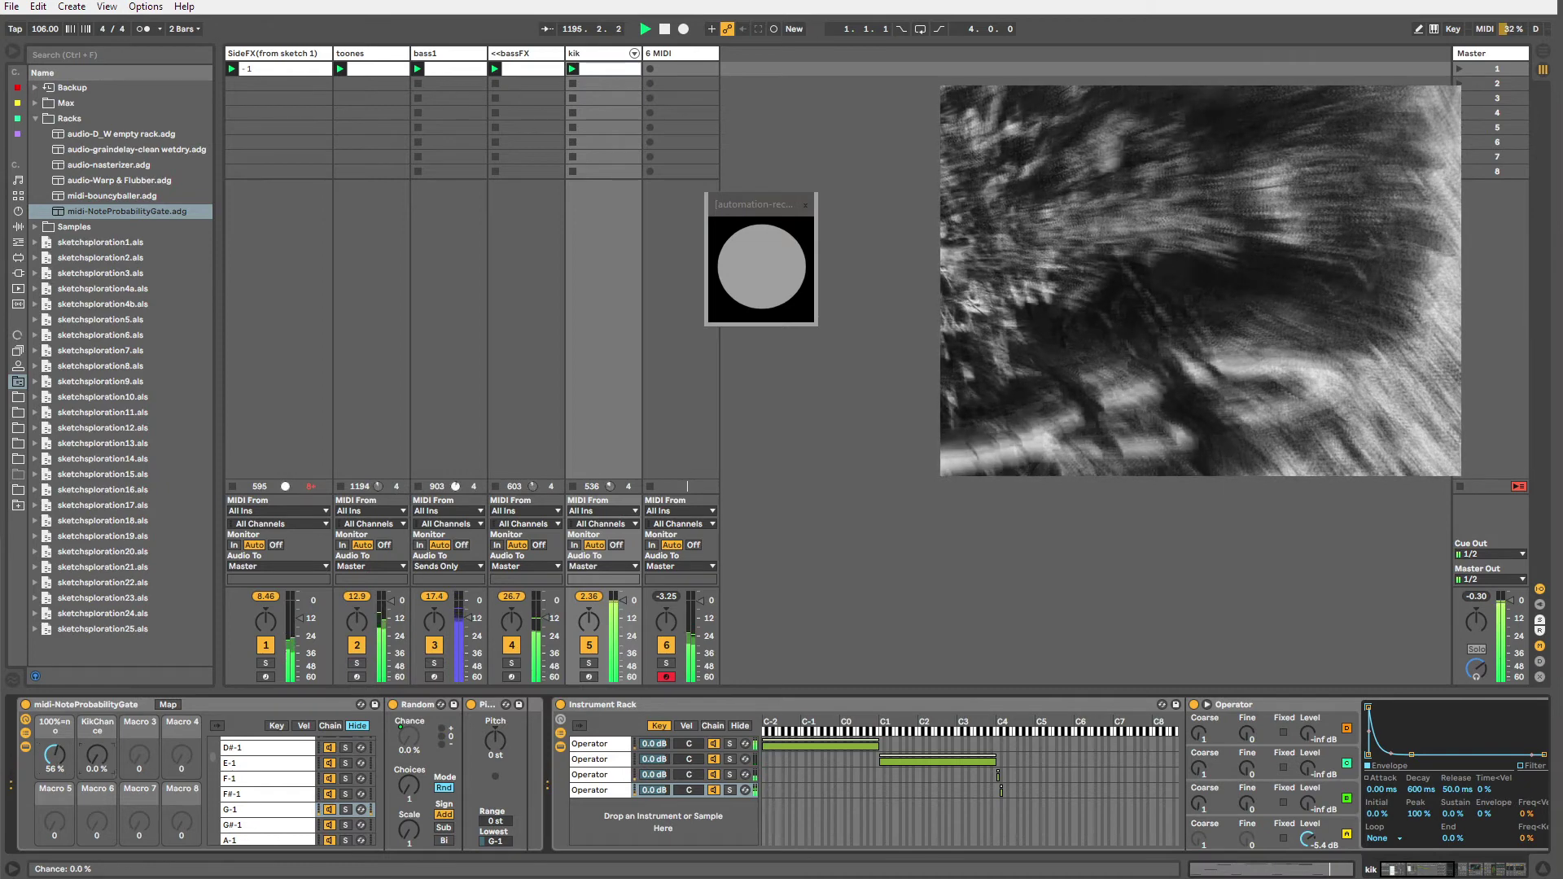
Invert the KikChance mapping of the G-1 chain's Random Chance, with minimum 100% and maximum 0%.
left_click(249, 814)
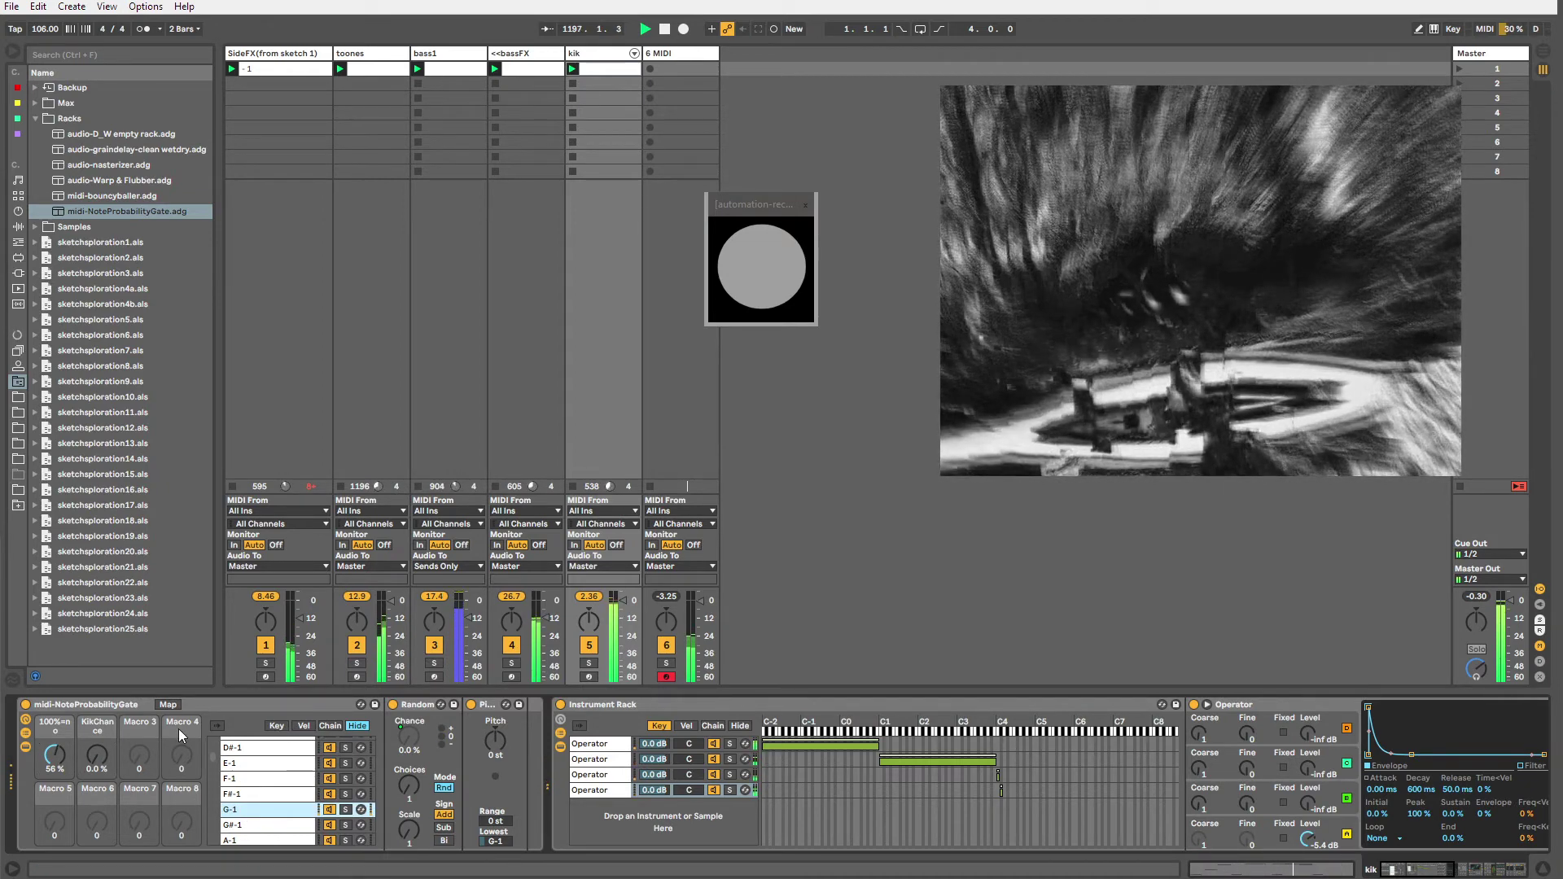
left_click(167, 704)
left_click(411, 741)
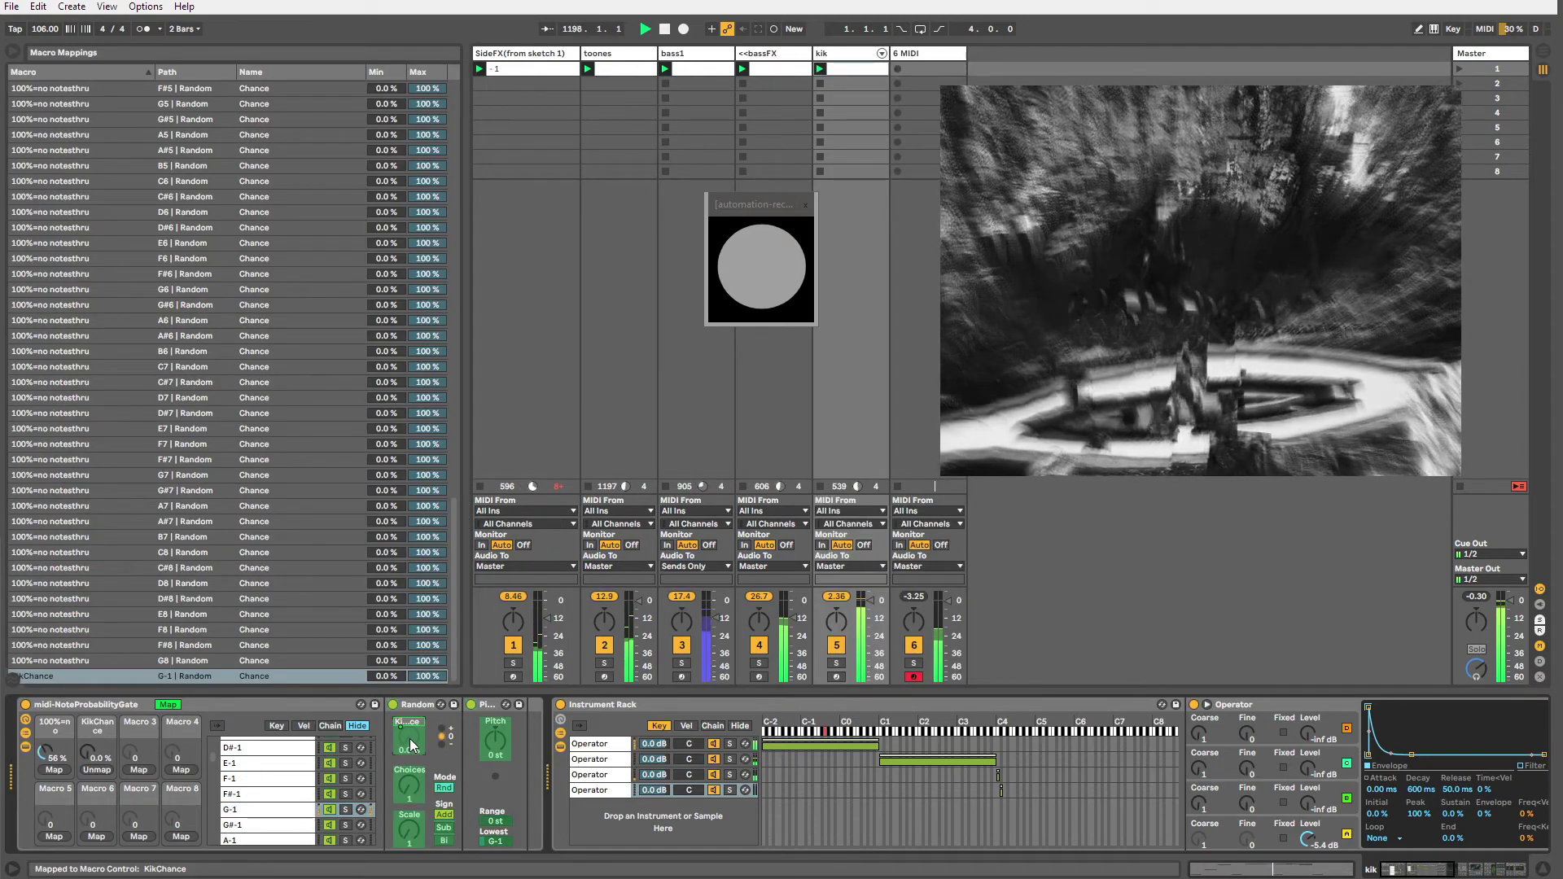
left_click_drag(385, 677, 427, 790)
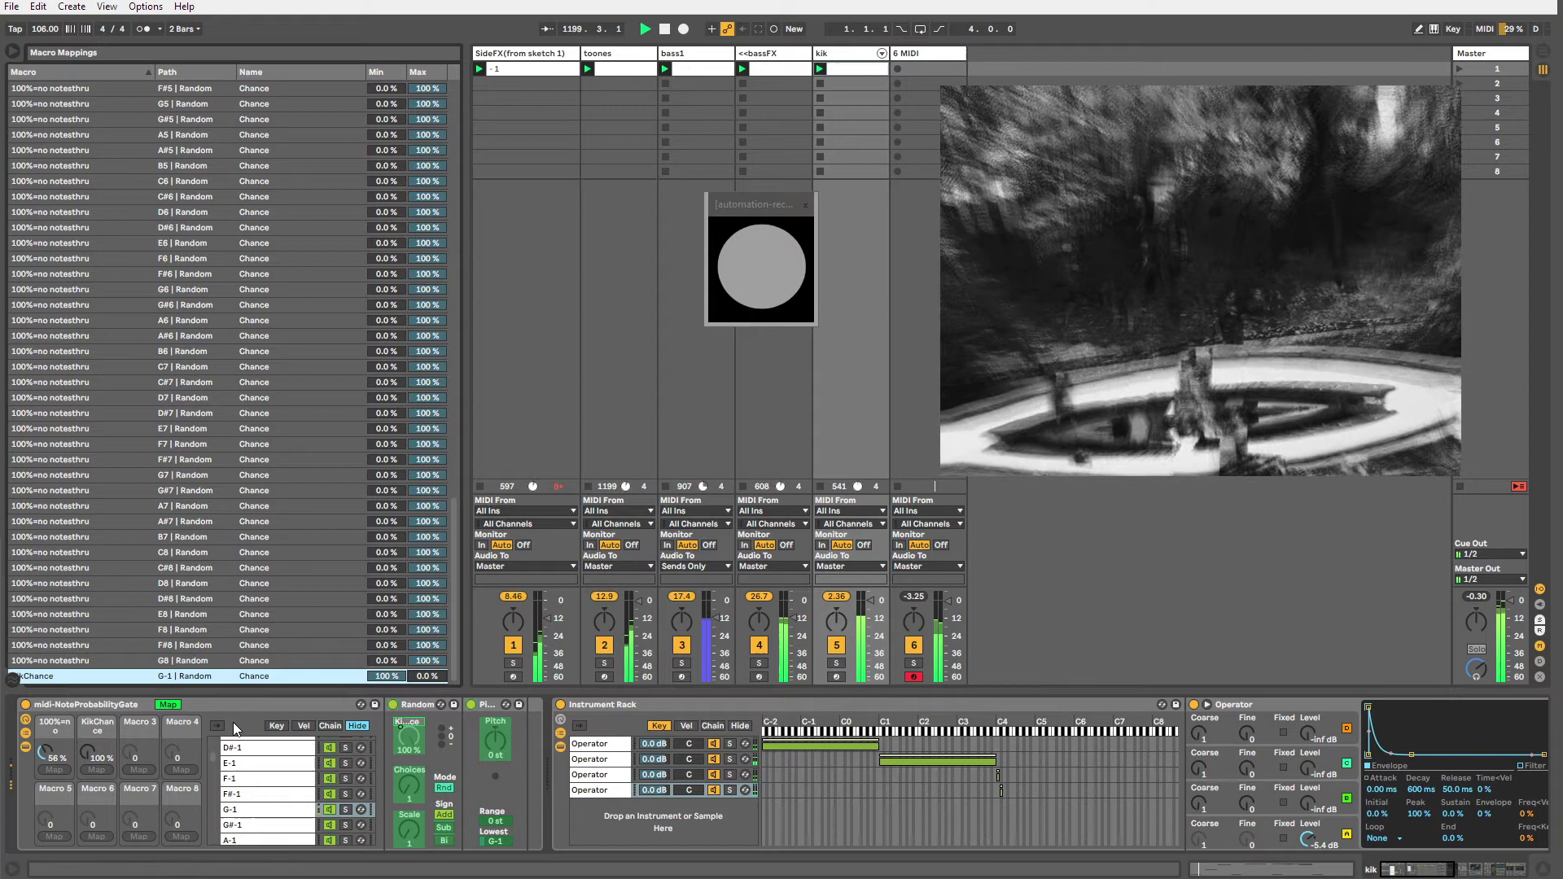
left_click(168, 705)
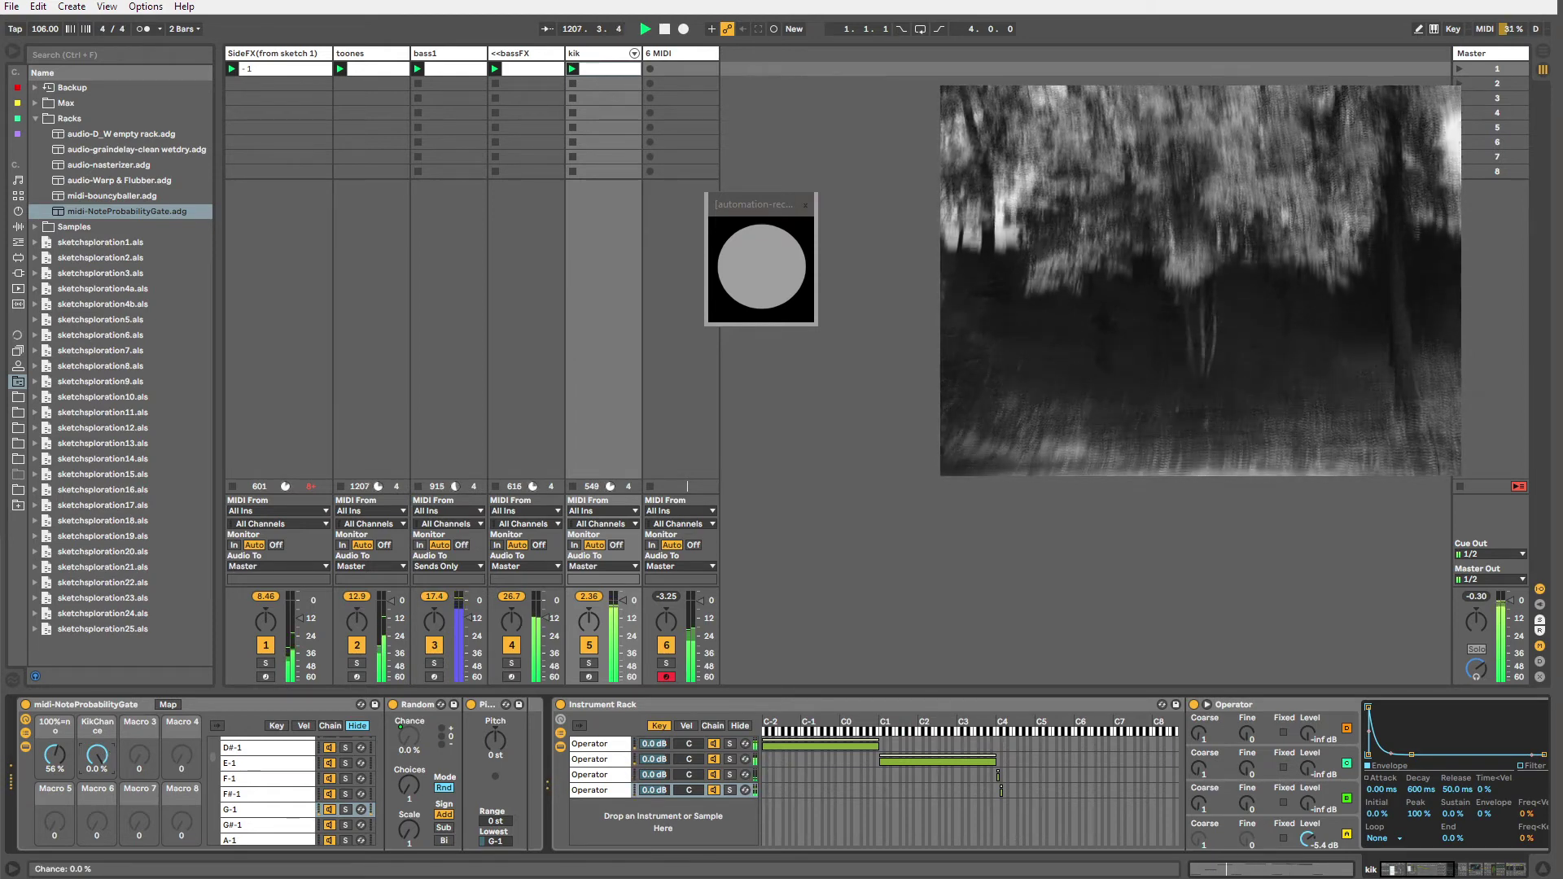
Set the KikChance mapping range for the G-1 chain's Random Chance to minimum 0% and maximum 100%.
left_click(168, 705)
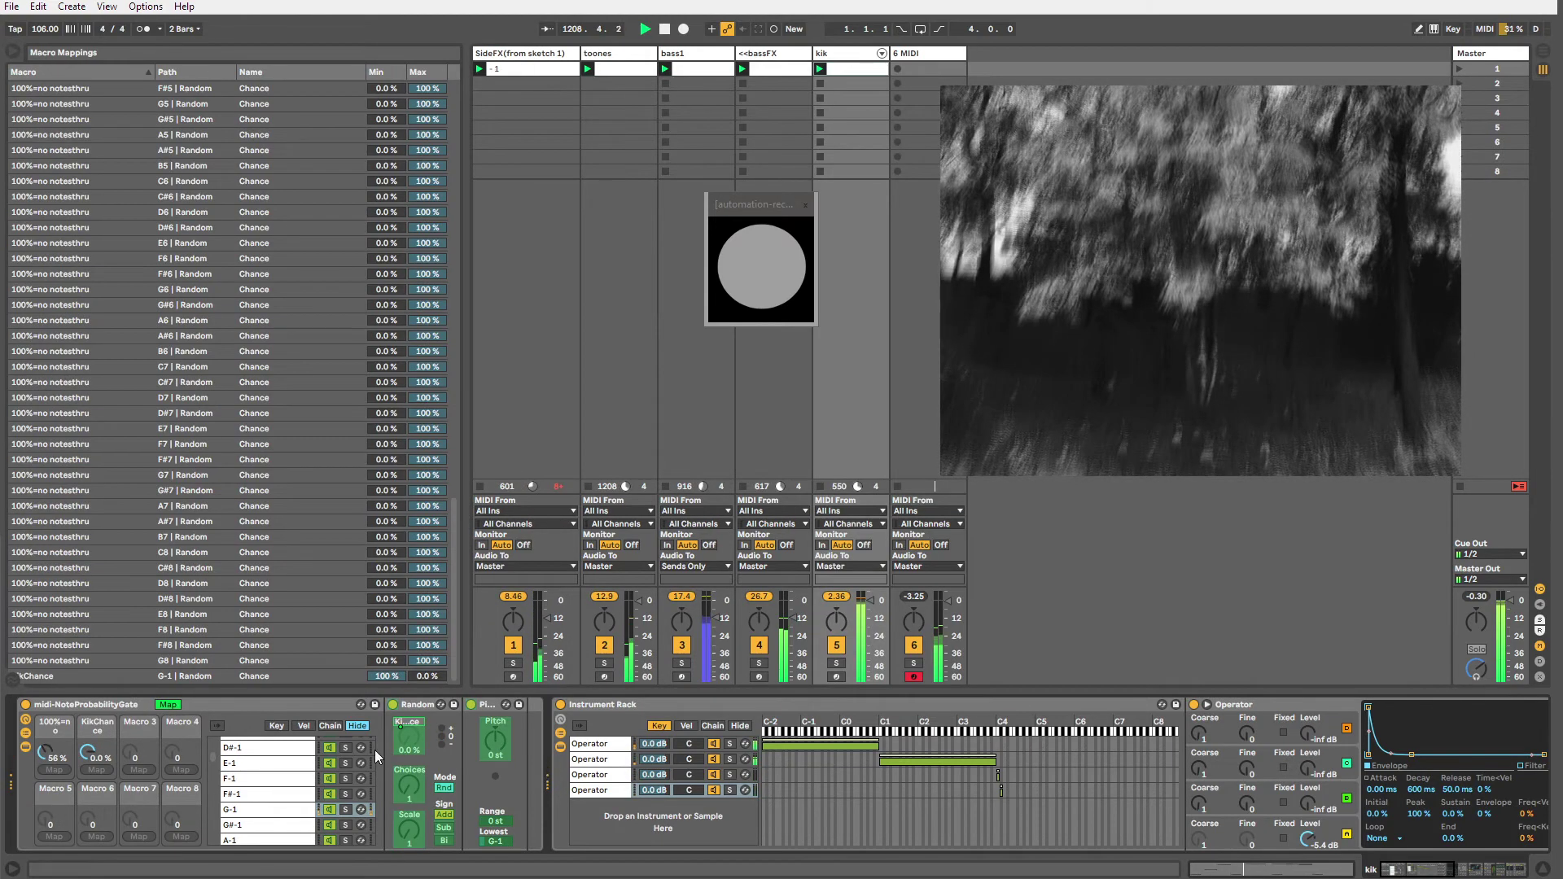
left_click(307, 811)
left_click(415, 741)
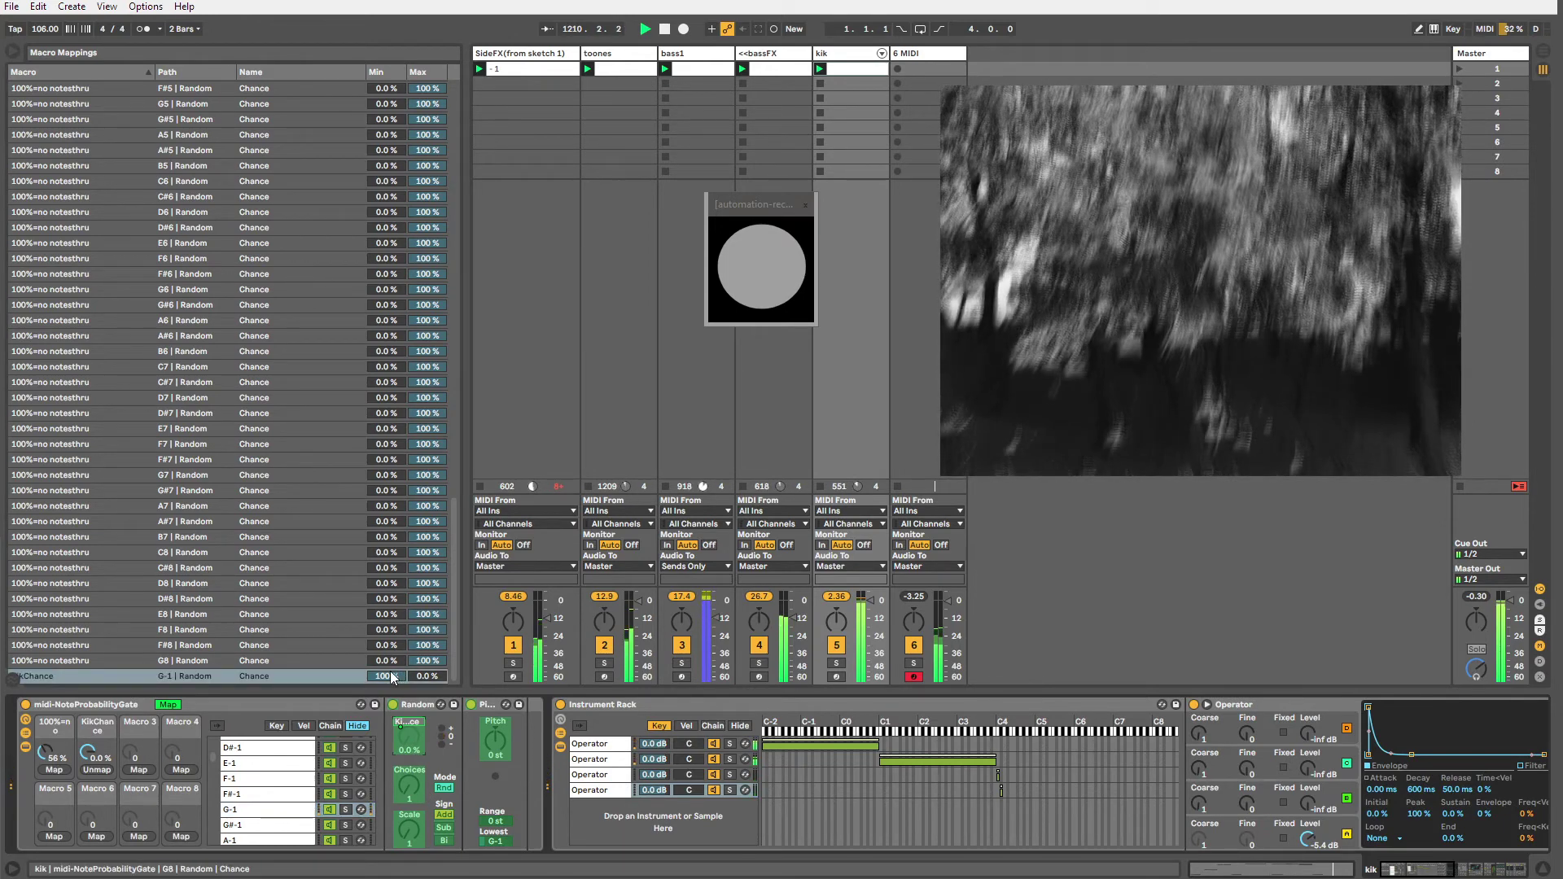
left_click_drag(391, 676, 426, 595)
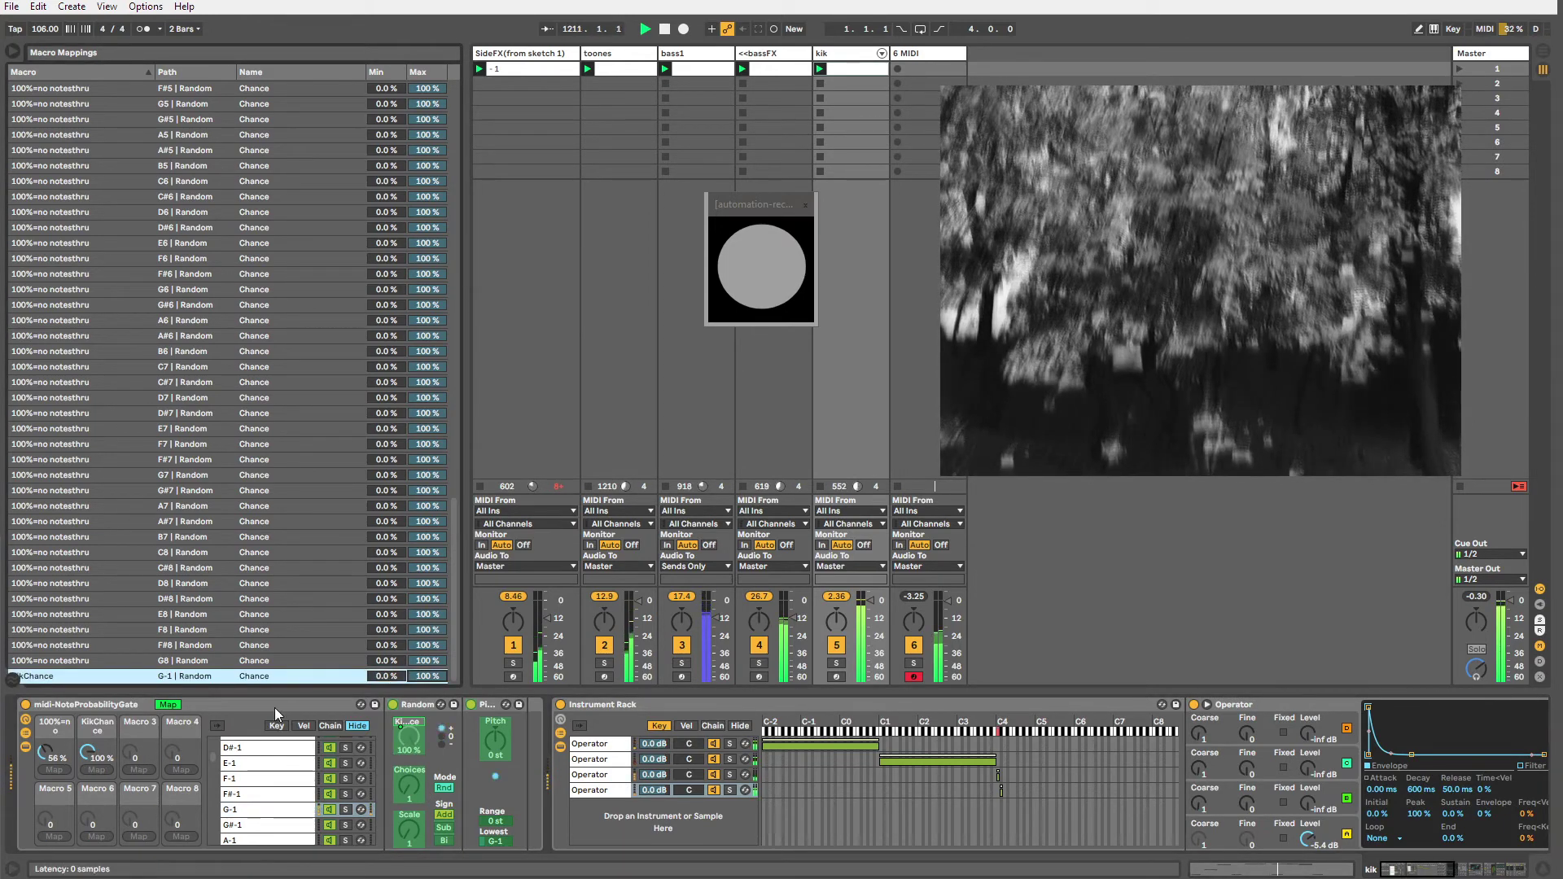
left_click(168, 705)
Set the KikChance macro to 39% and show its modulation envelope in the kik clip.
left_click_drag(98, 756, 99, 822)
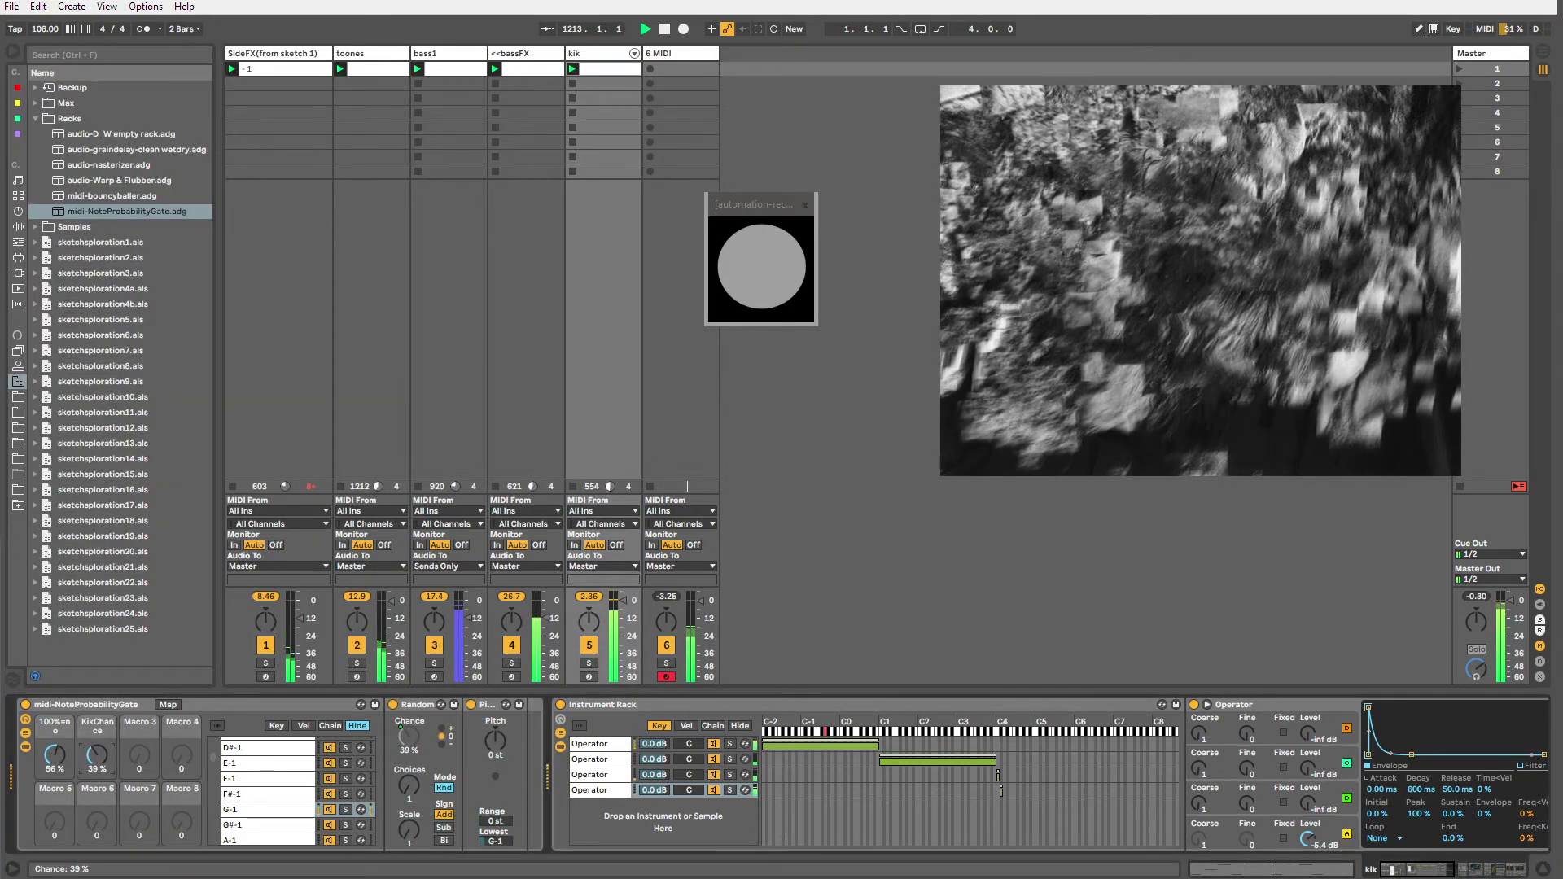
right_click(97, 755)
left_click(114, 779)
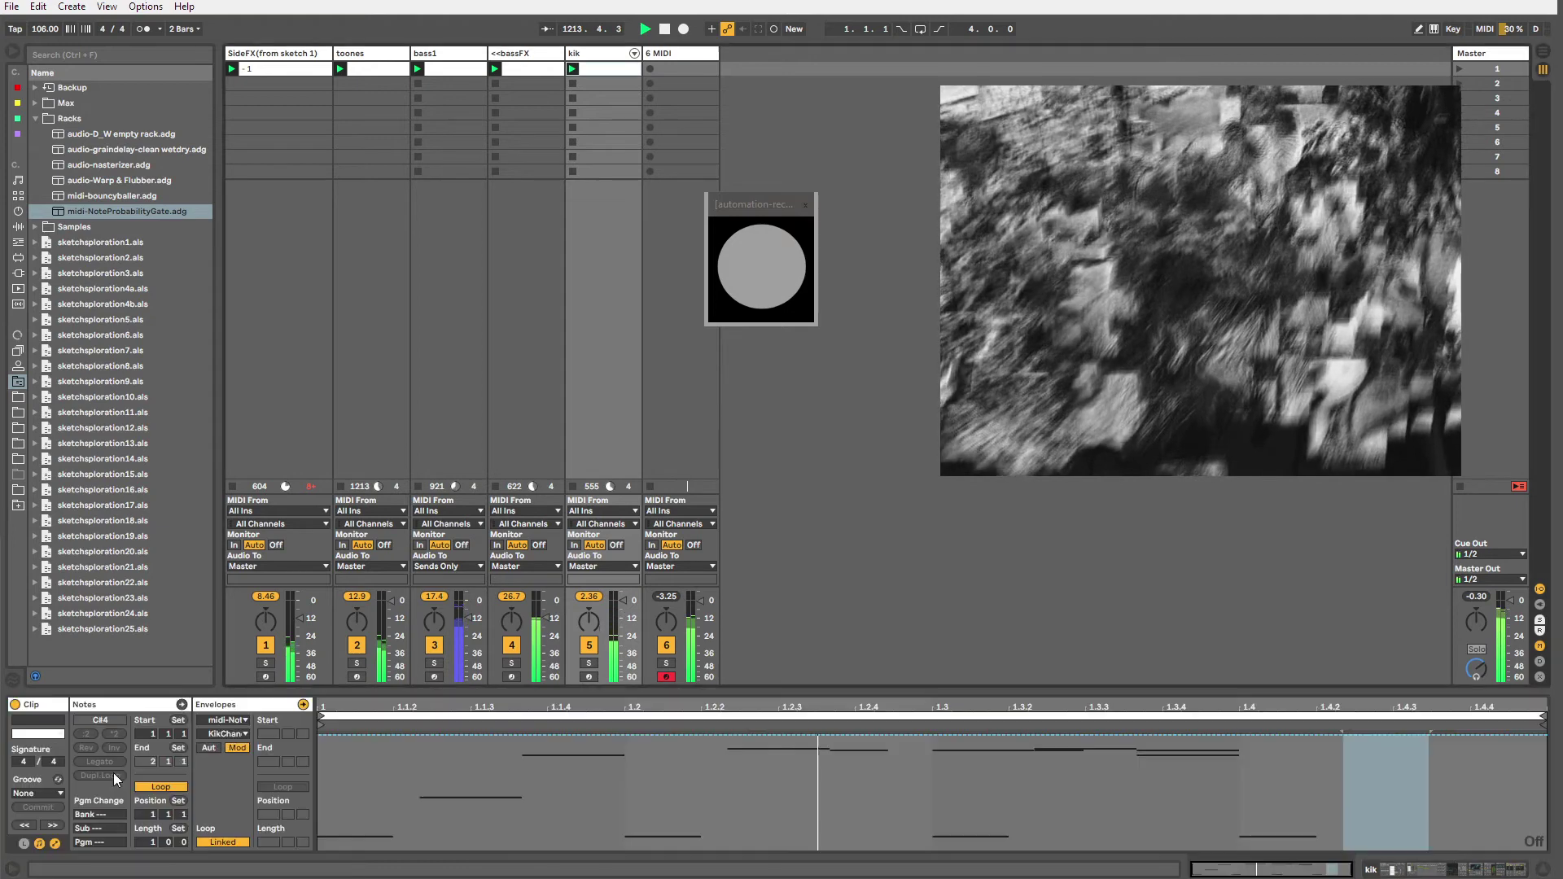
Draw drops to 0% in the kik clip's KikChance envelope over the low notes at beats 1.1 and 1.3.
key("b")
mouse_move(345, 833)
left_mouse_down()
mouse_move(336, 874)
mouse_move(309, 876)
mouse_move(333, 848)
mouse_move(401, 848)
left_mouse_up()
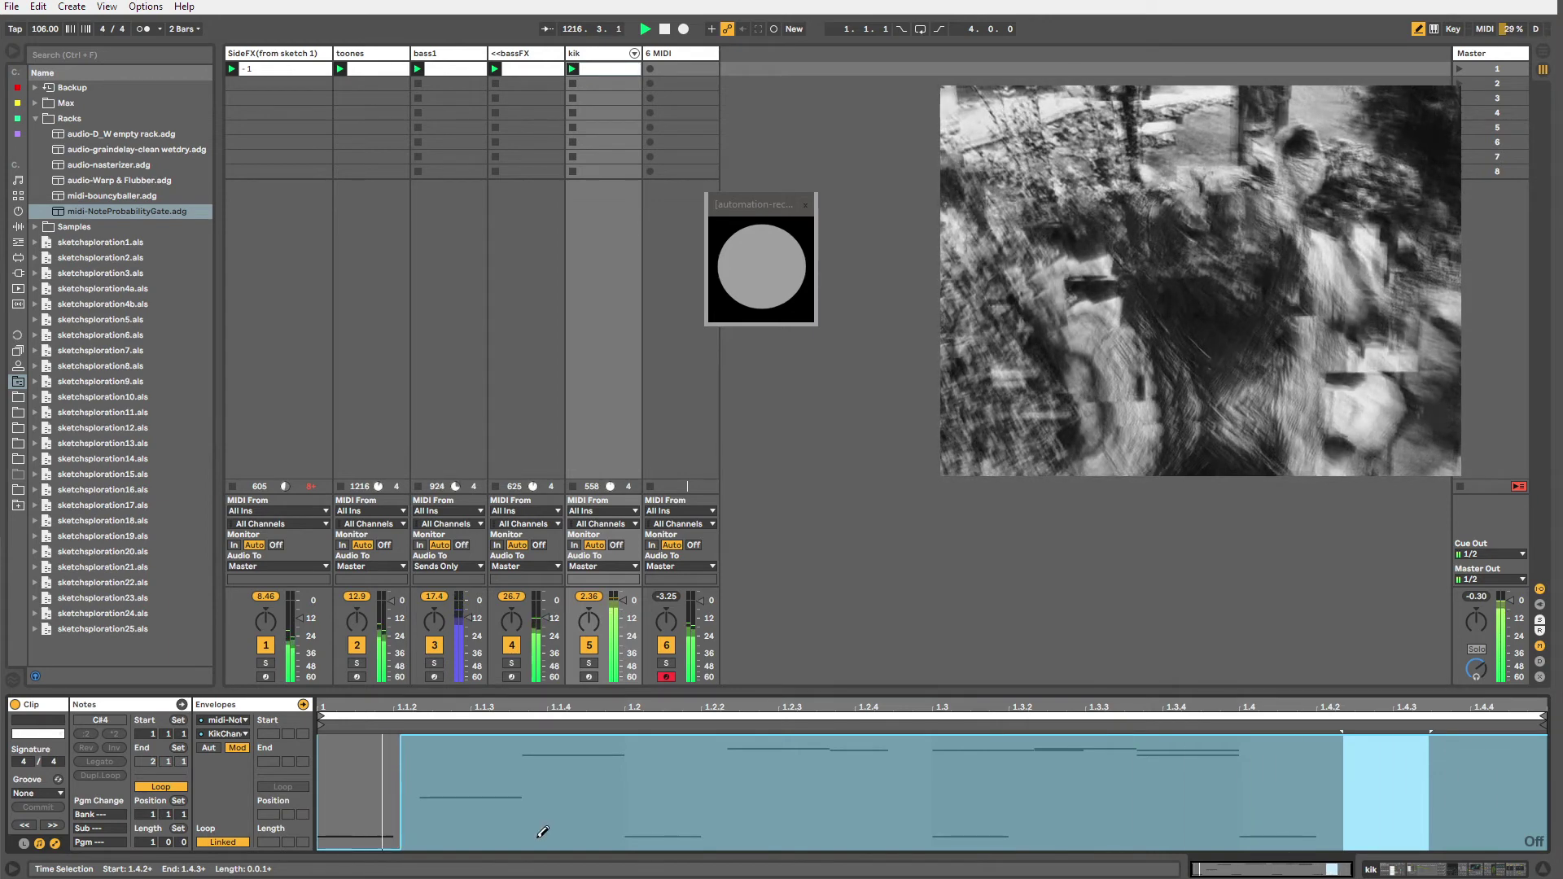
mouse_move(932, 828)
left_mouse_down()
mouse_move(937, 859)
mouse_move(1002, 867)
mouse_move(915, 868)
mouse_move(1014, 851)
left_mouse_up()
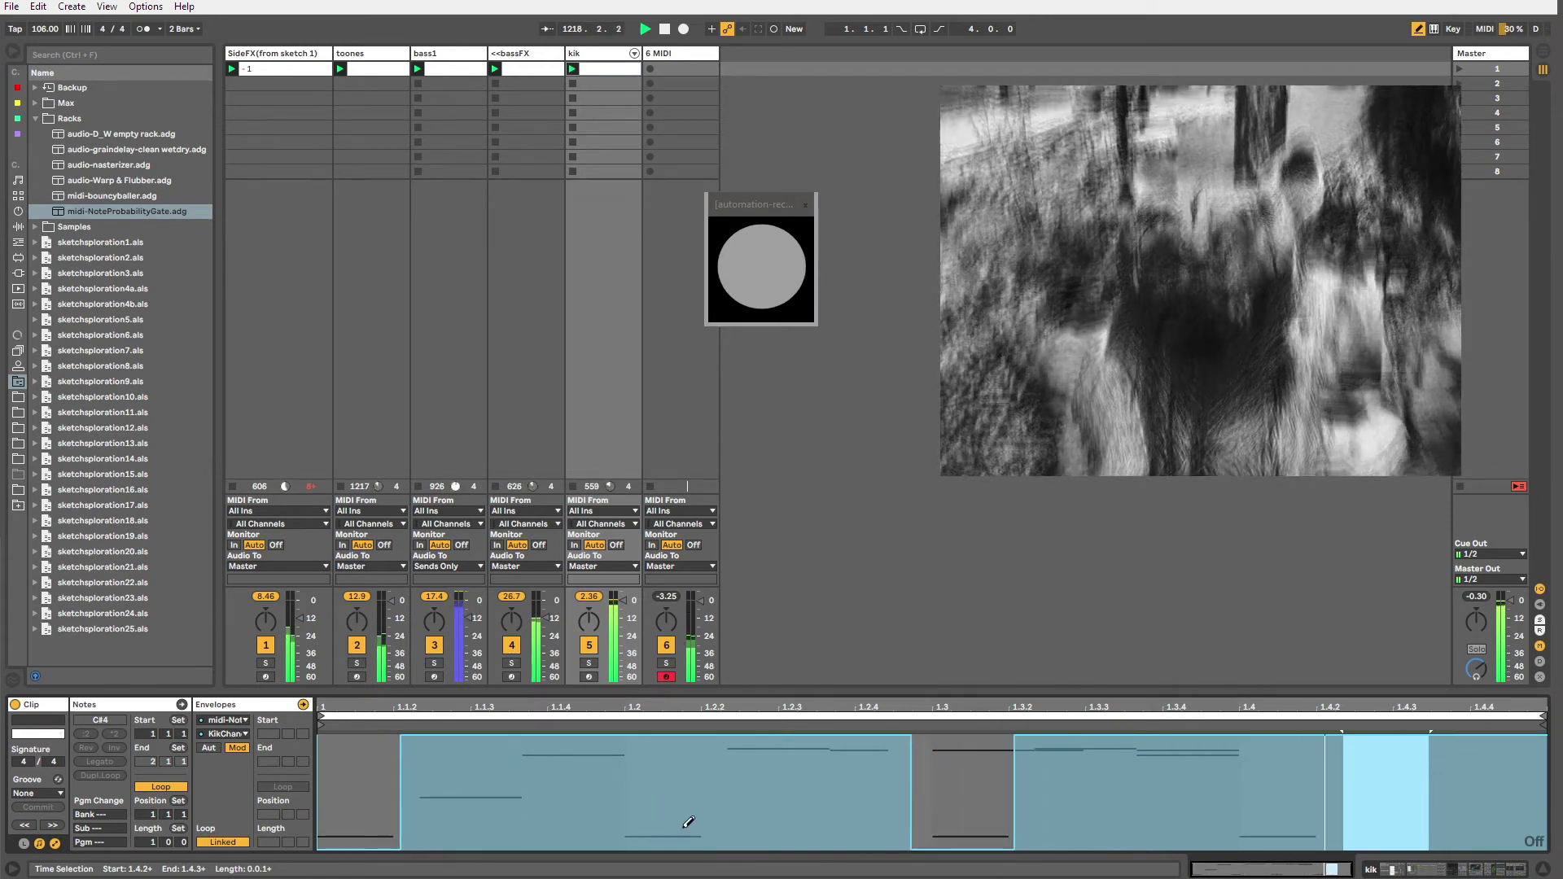
key("b")
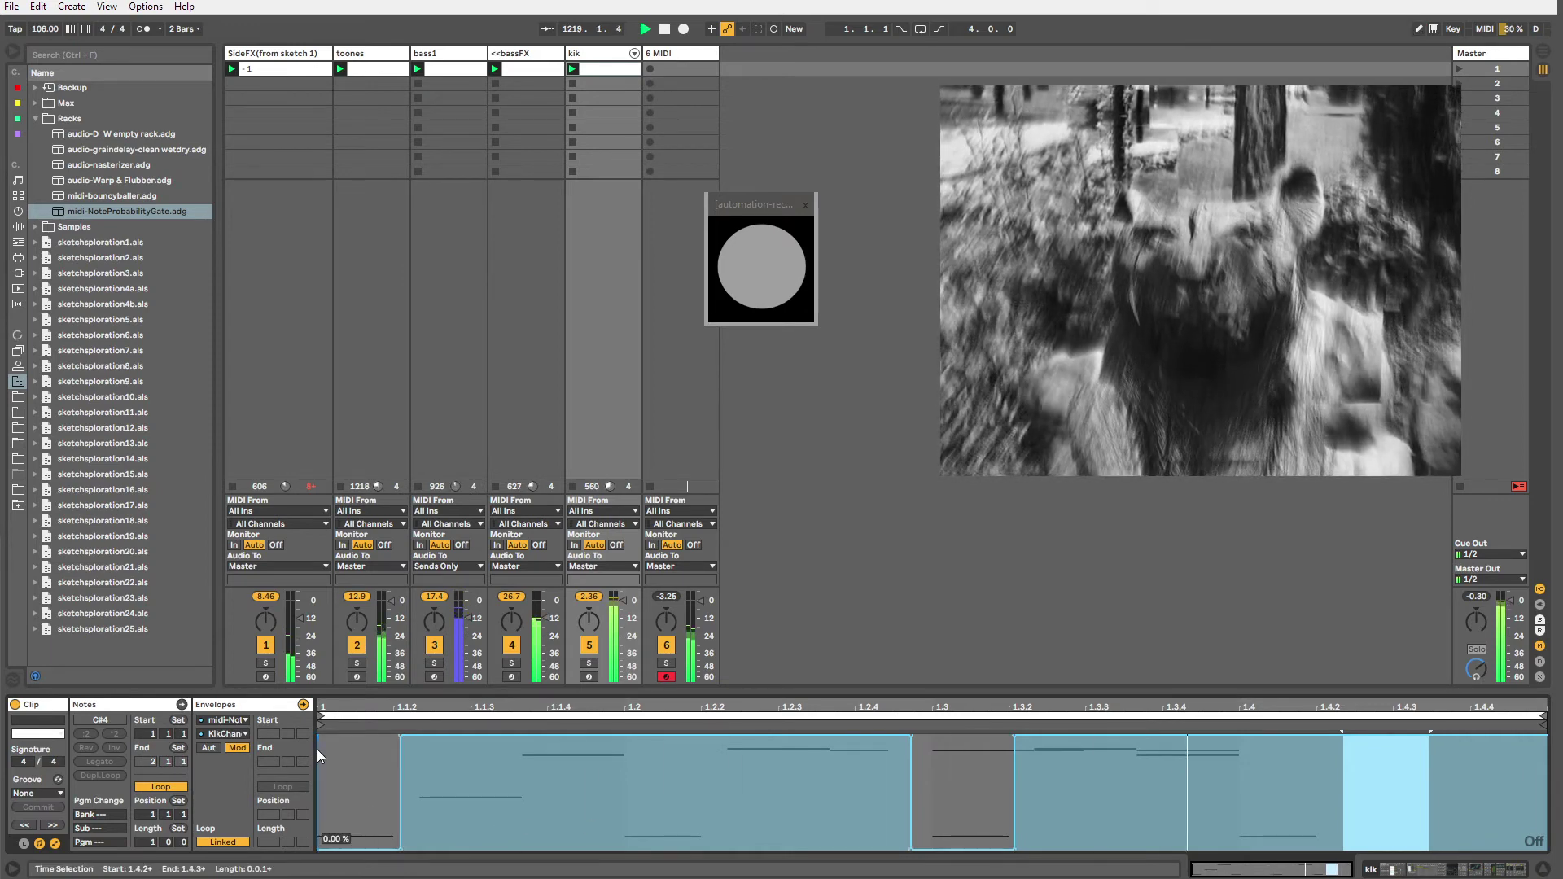
Draw partial dips in the KikChance envelope around beats 1.2 and 1.4, at roughly 35 to 50%.
key("b")
left_click(639, 807)
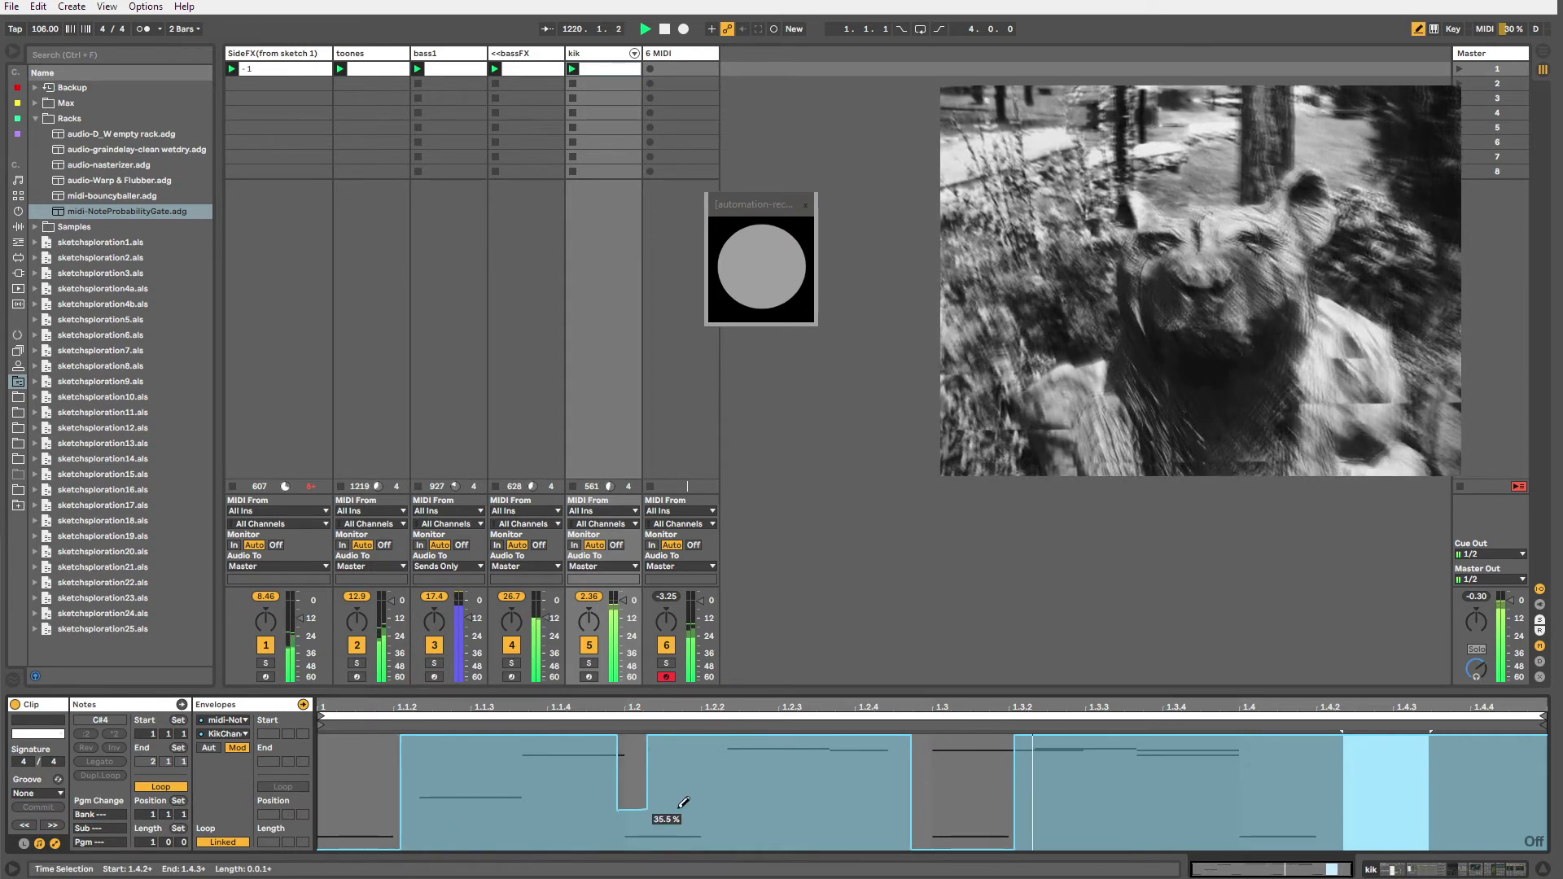
left_click_drag(684, 803, 729, 808)
mouse_move(1250, 806)
left_mouse_down()
mouse_move(1332, 809)
mouse_move(1203, 799)
mouse_move(1267, 792)
left_mouse_up()
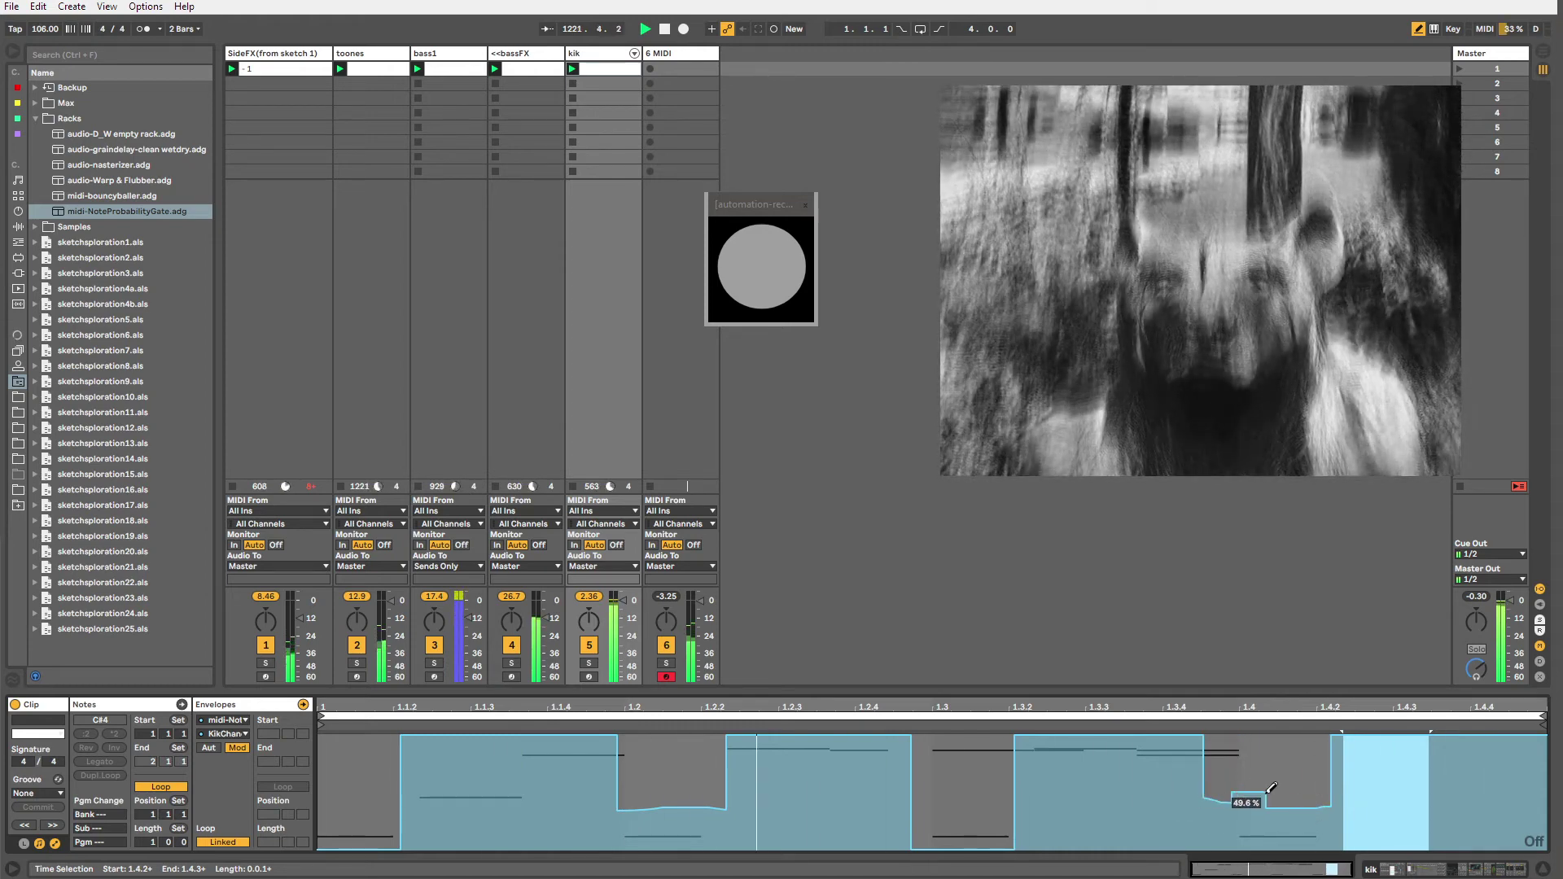
left_click_drag(599, 801, 713, 799)
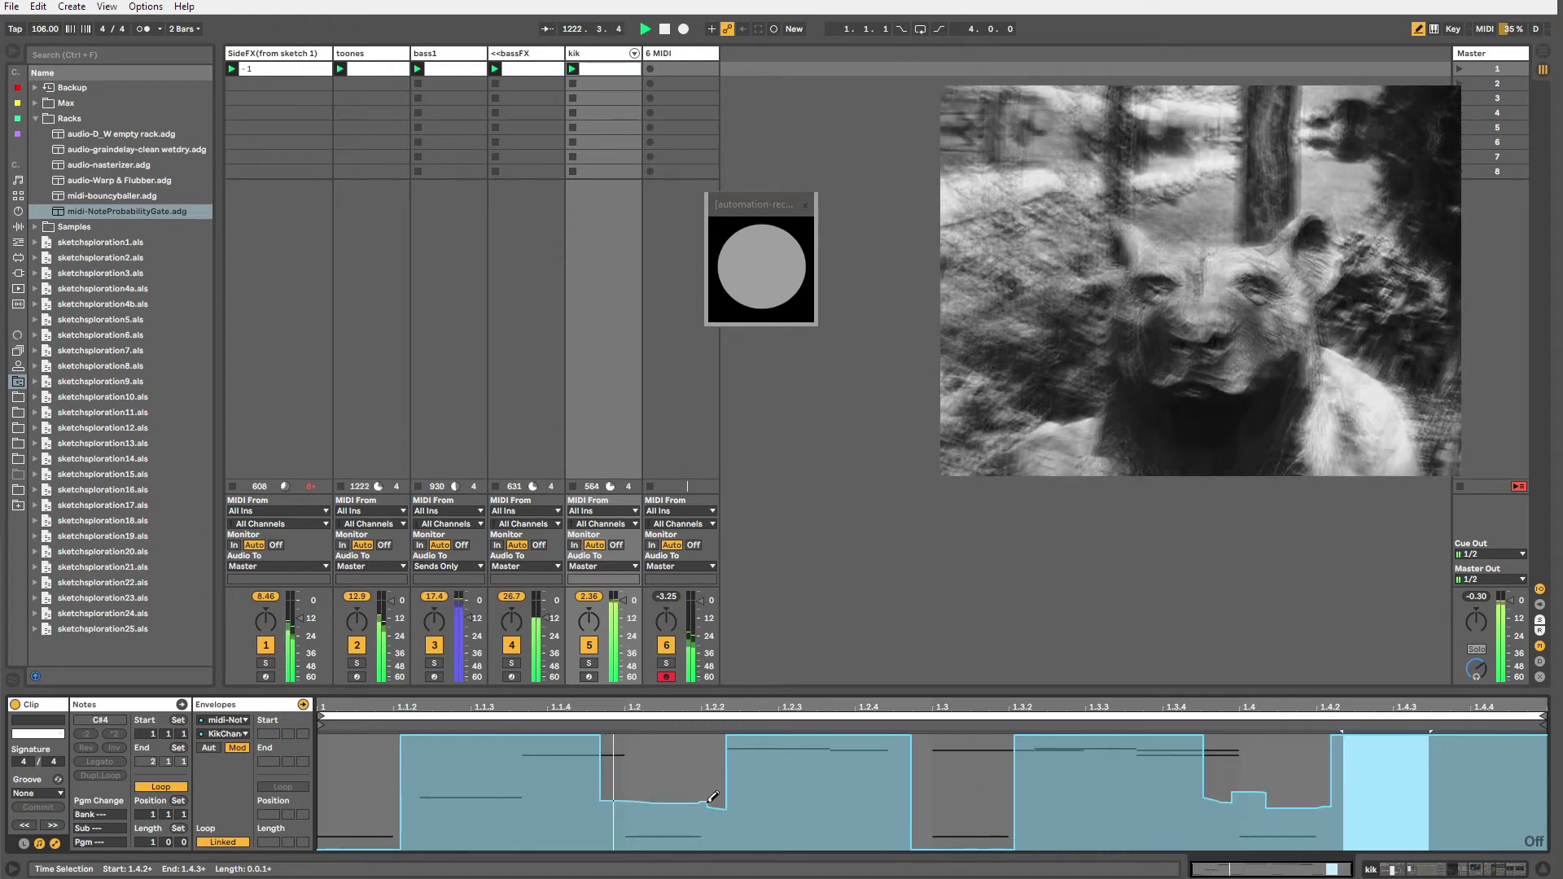
left_click_drag(616, 812, 659, 810)
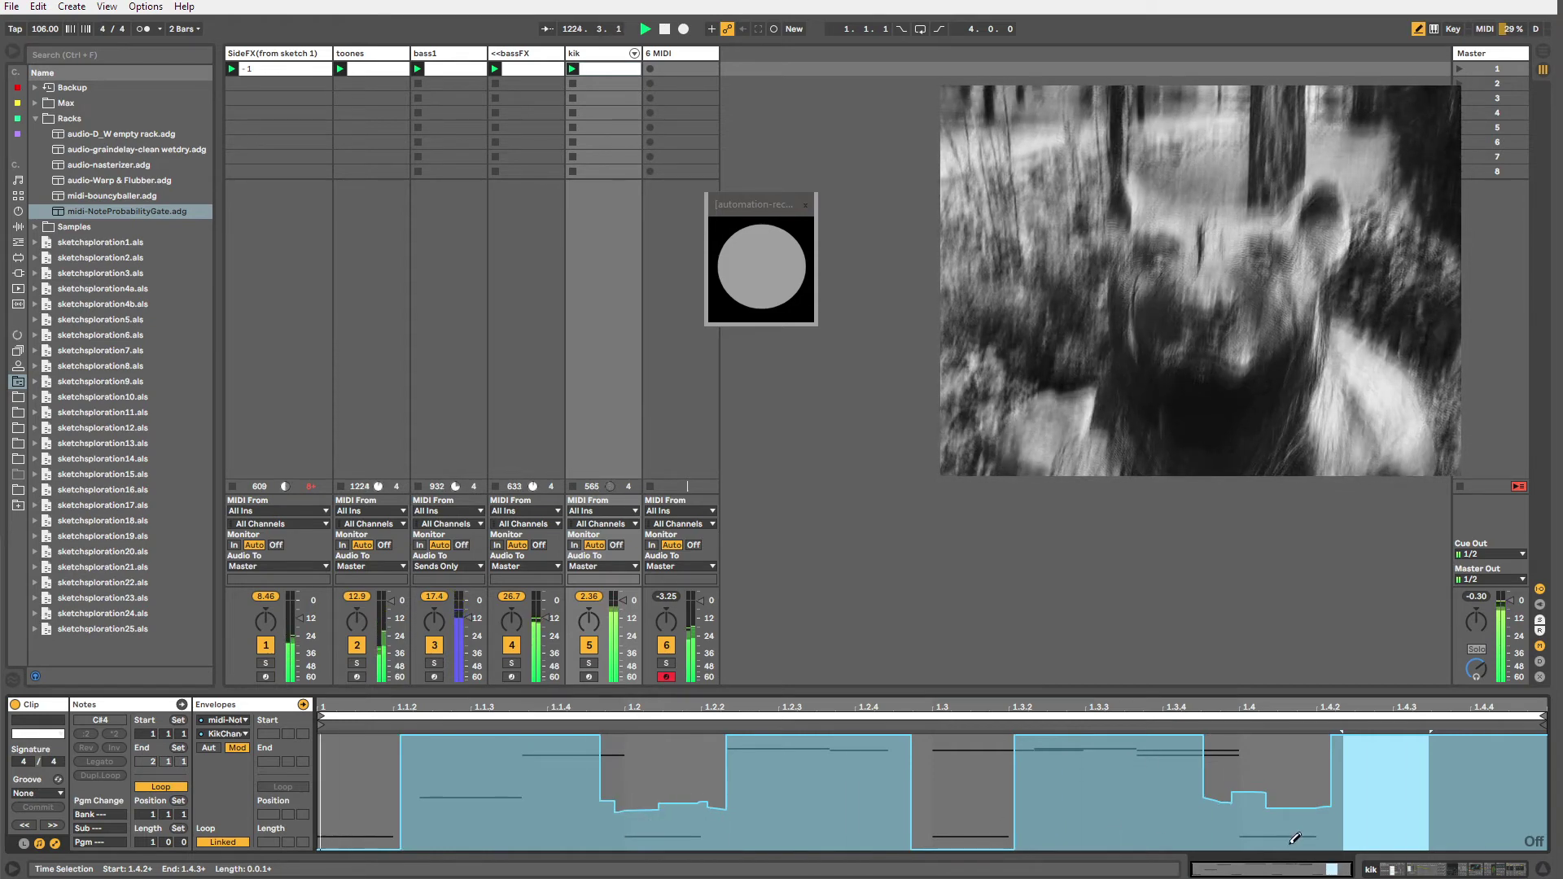
Show the modulation envelope of the rack's first probability macro and draw five partial dips across the kik clip.
left_click(595, 55)
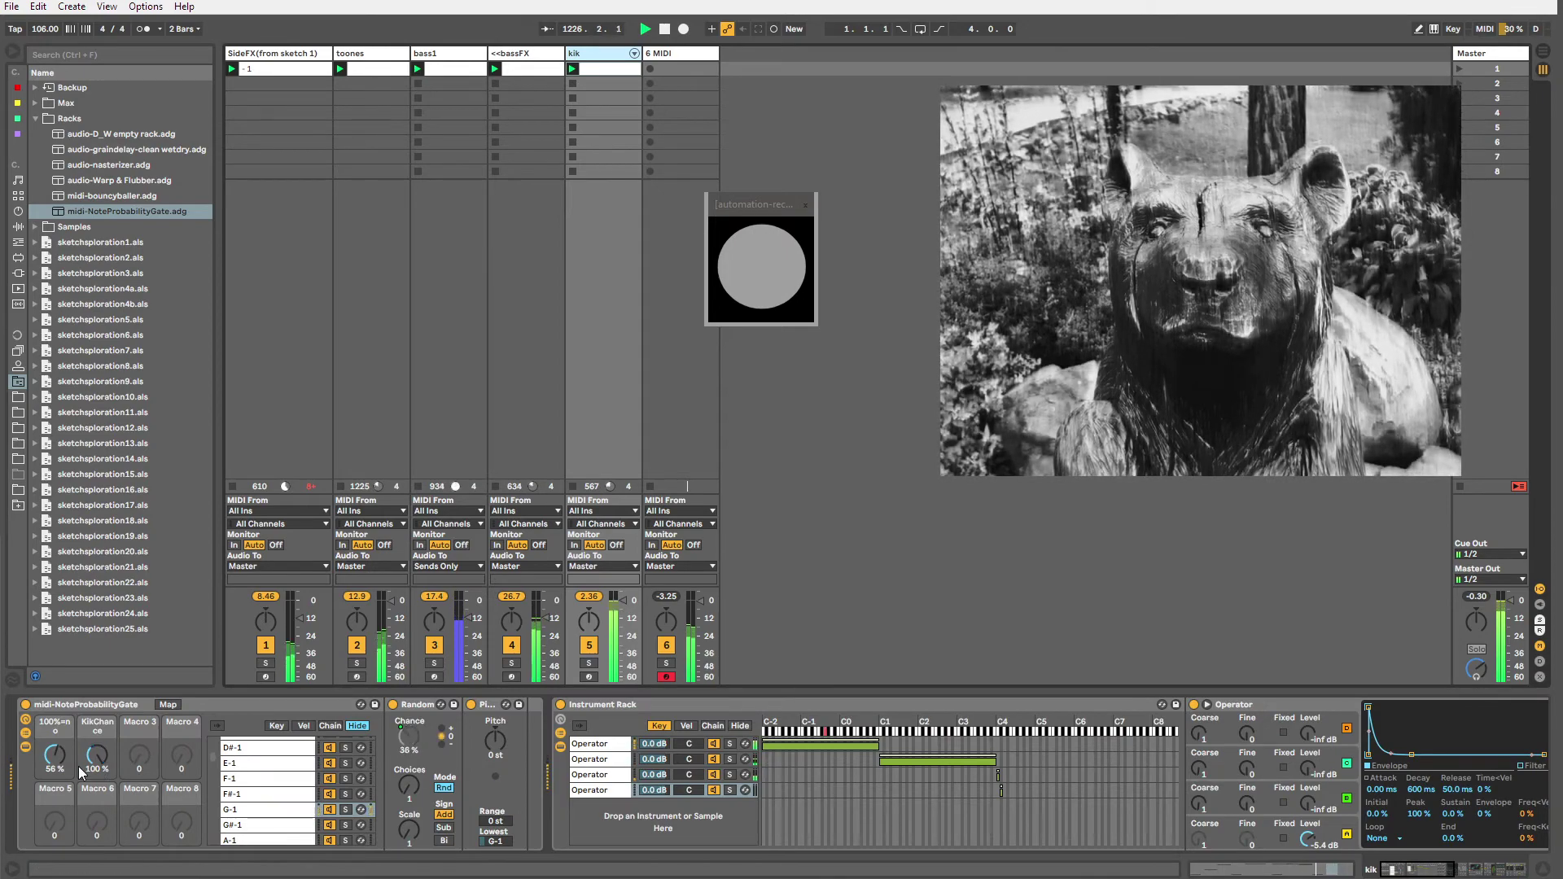
right_click(54, 764)
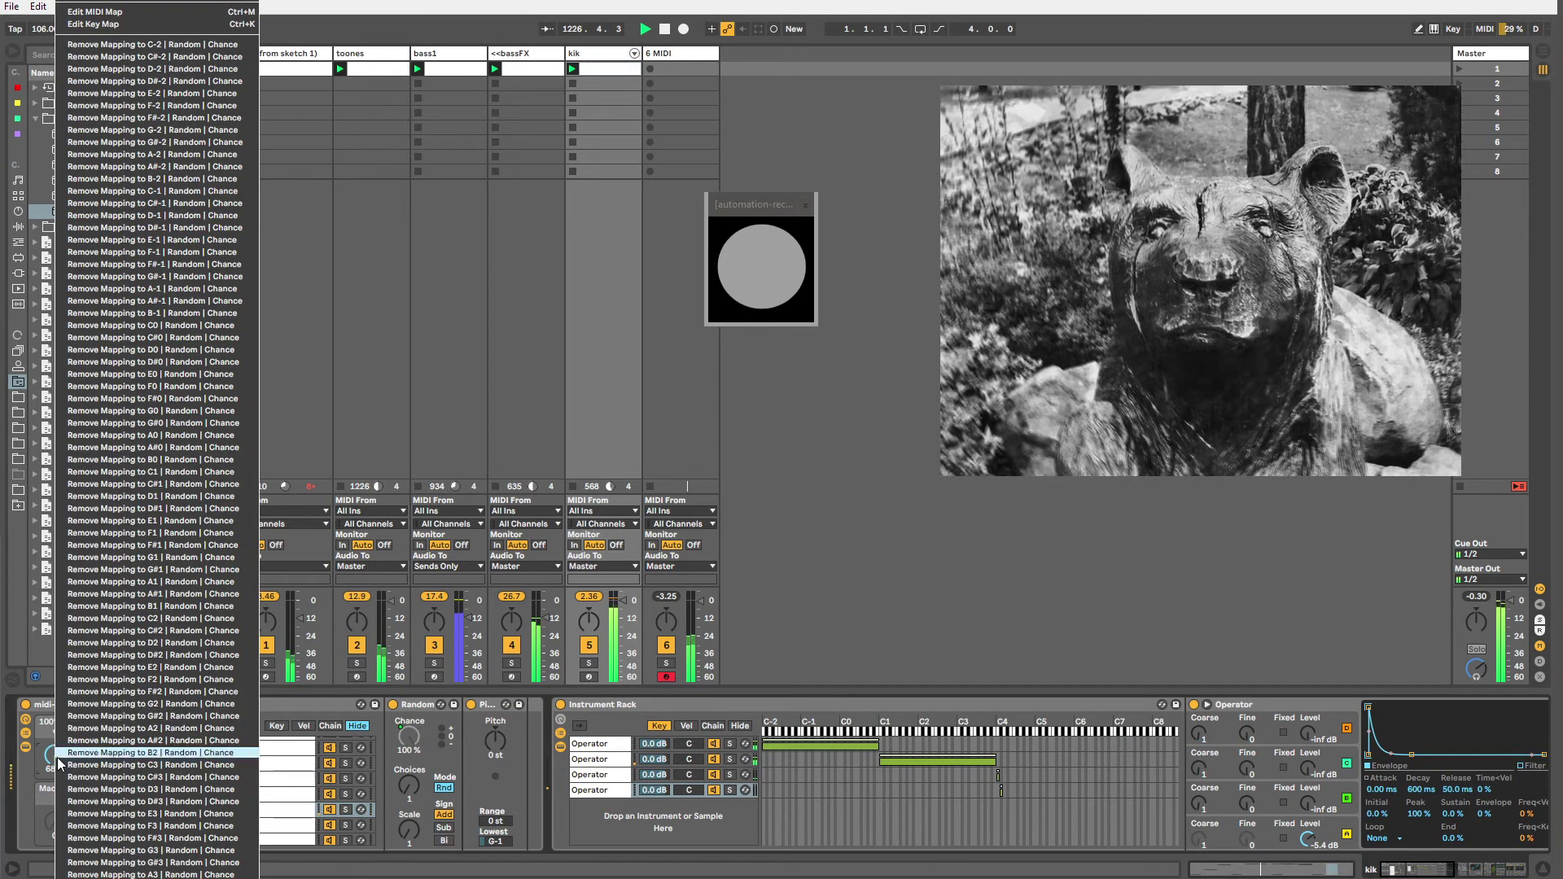
left_click(77, 7)
key("b")
mouse_move(374, 788)
left_mouse_down()
mouse_move(696, 812)
mouse_move(899, 783)
mouse_move(1294, 806)
left_mouse_up()
Unlink the first probability macro's envelope from the clip and shorten its loop to end at about 1.4.3.
left_click(212, 842)
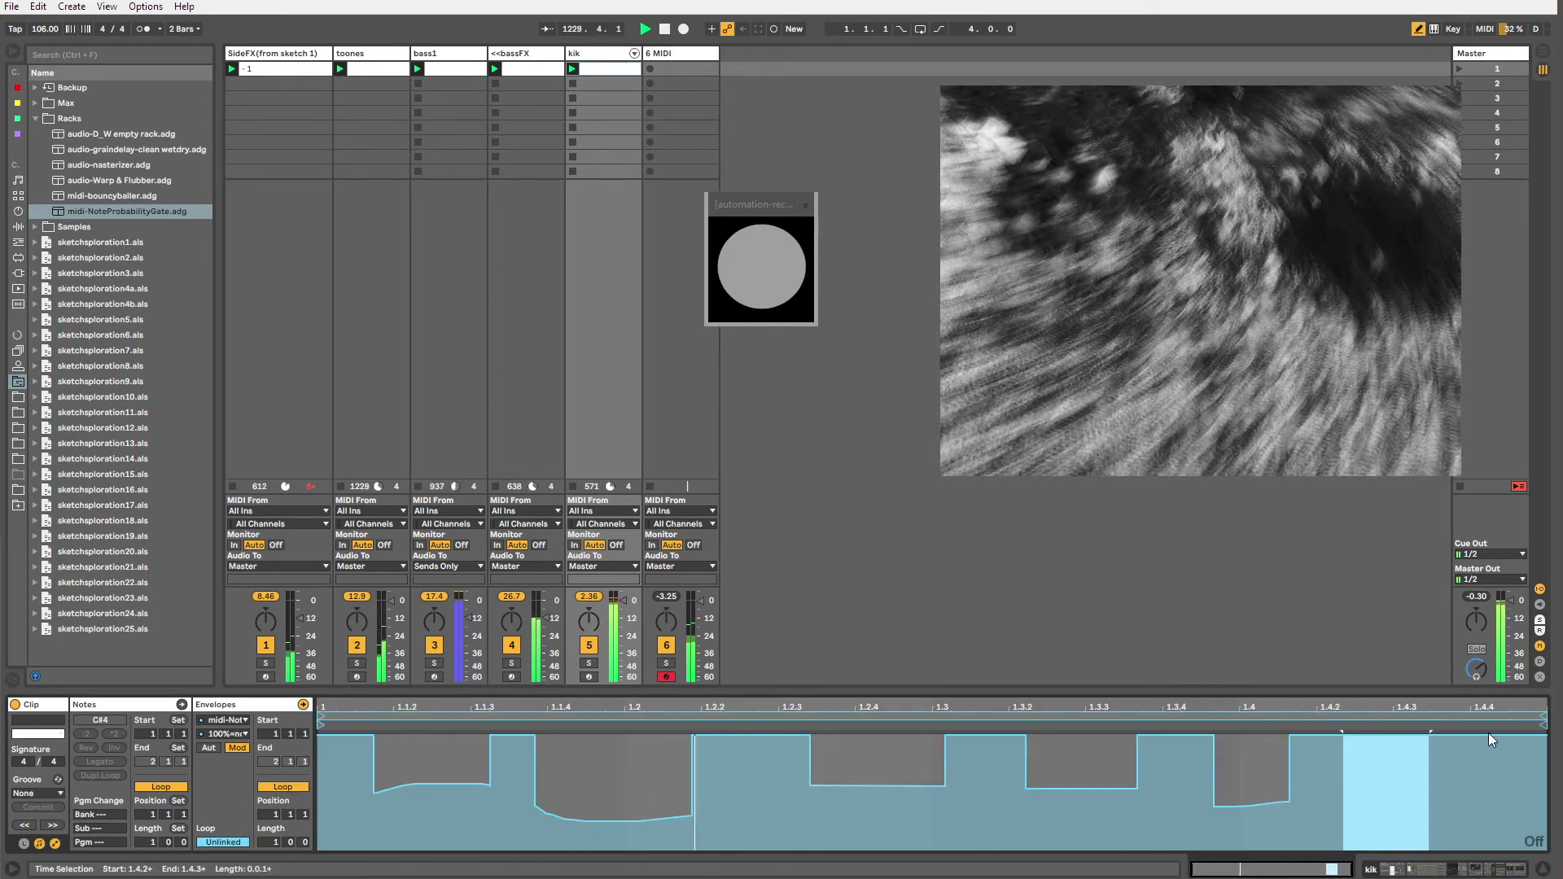
left_click(1533, 714)
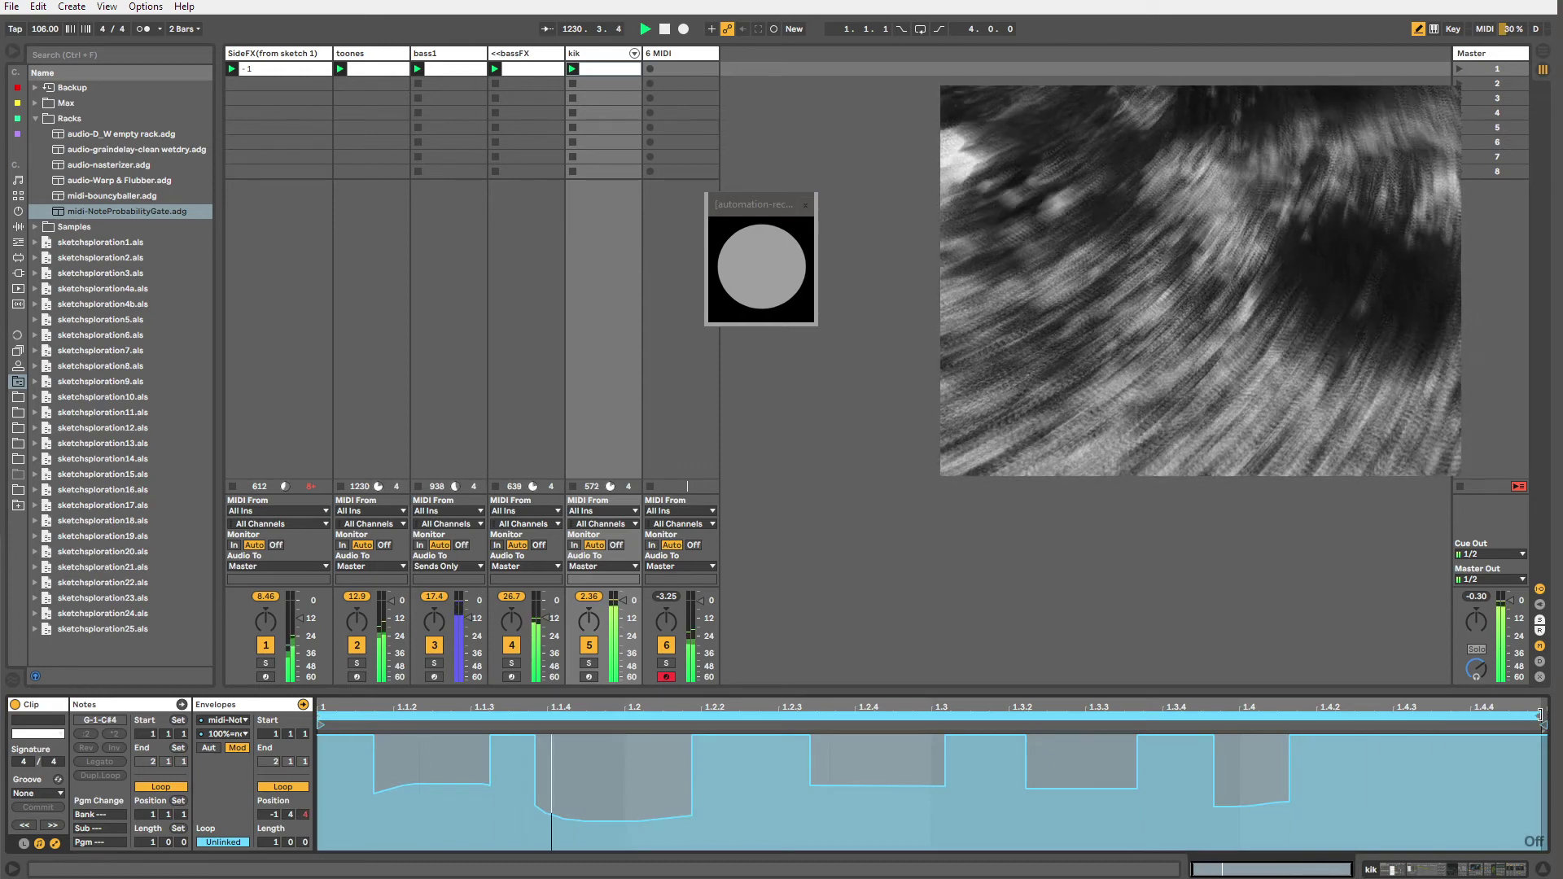
left_click_drag(1533, 714, 1044, 707)
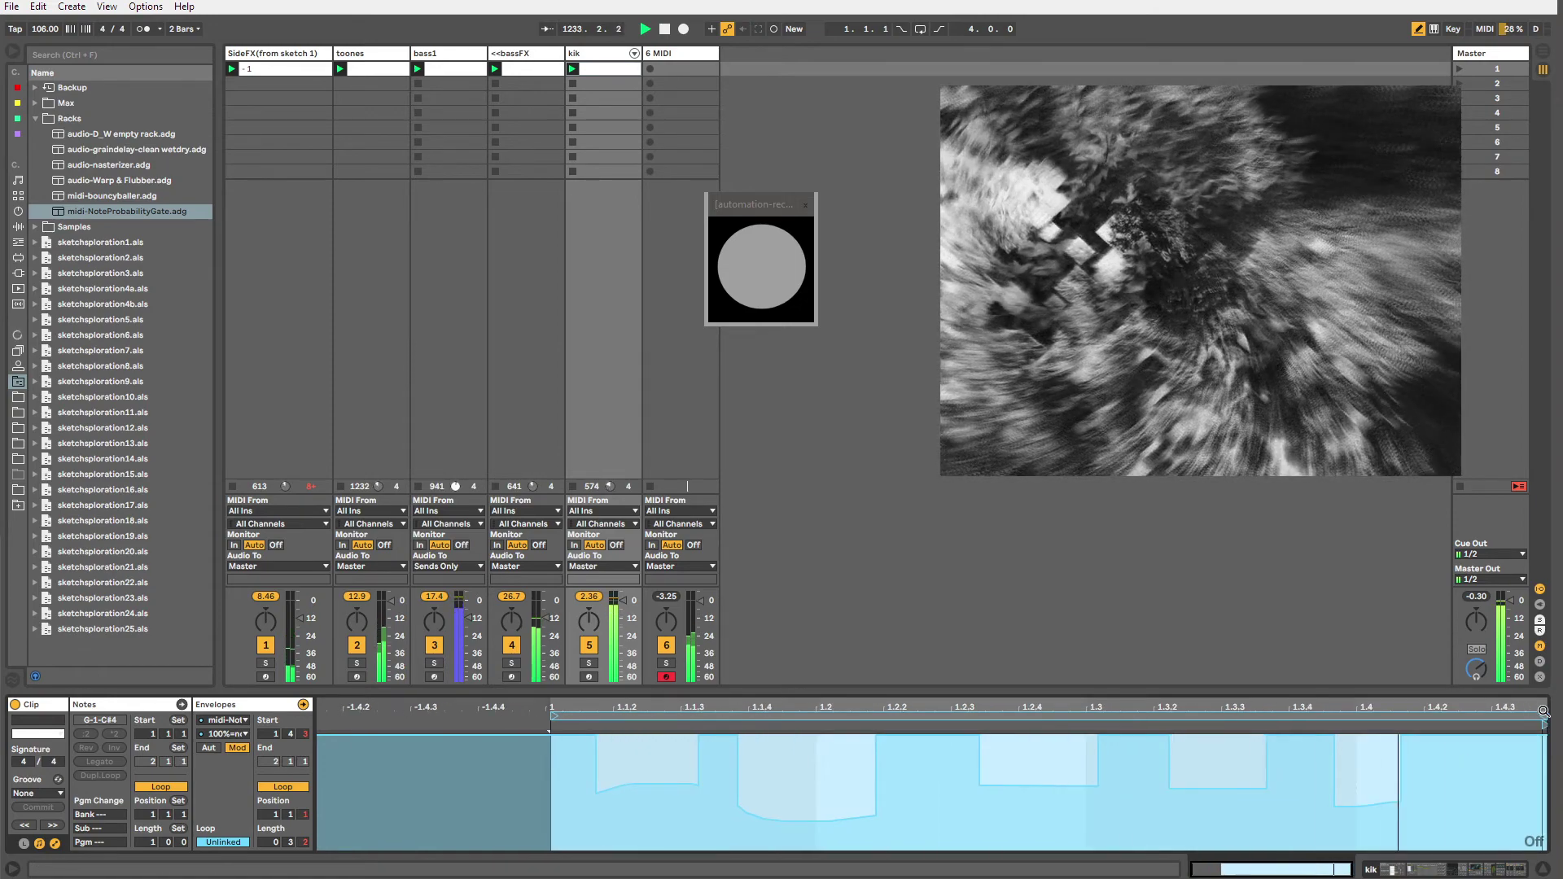
left_click_drag(1543, 716, 1499, 716)
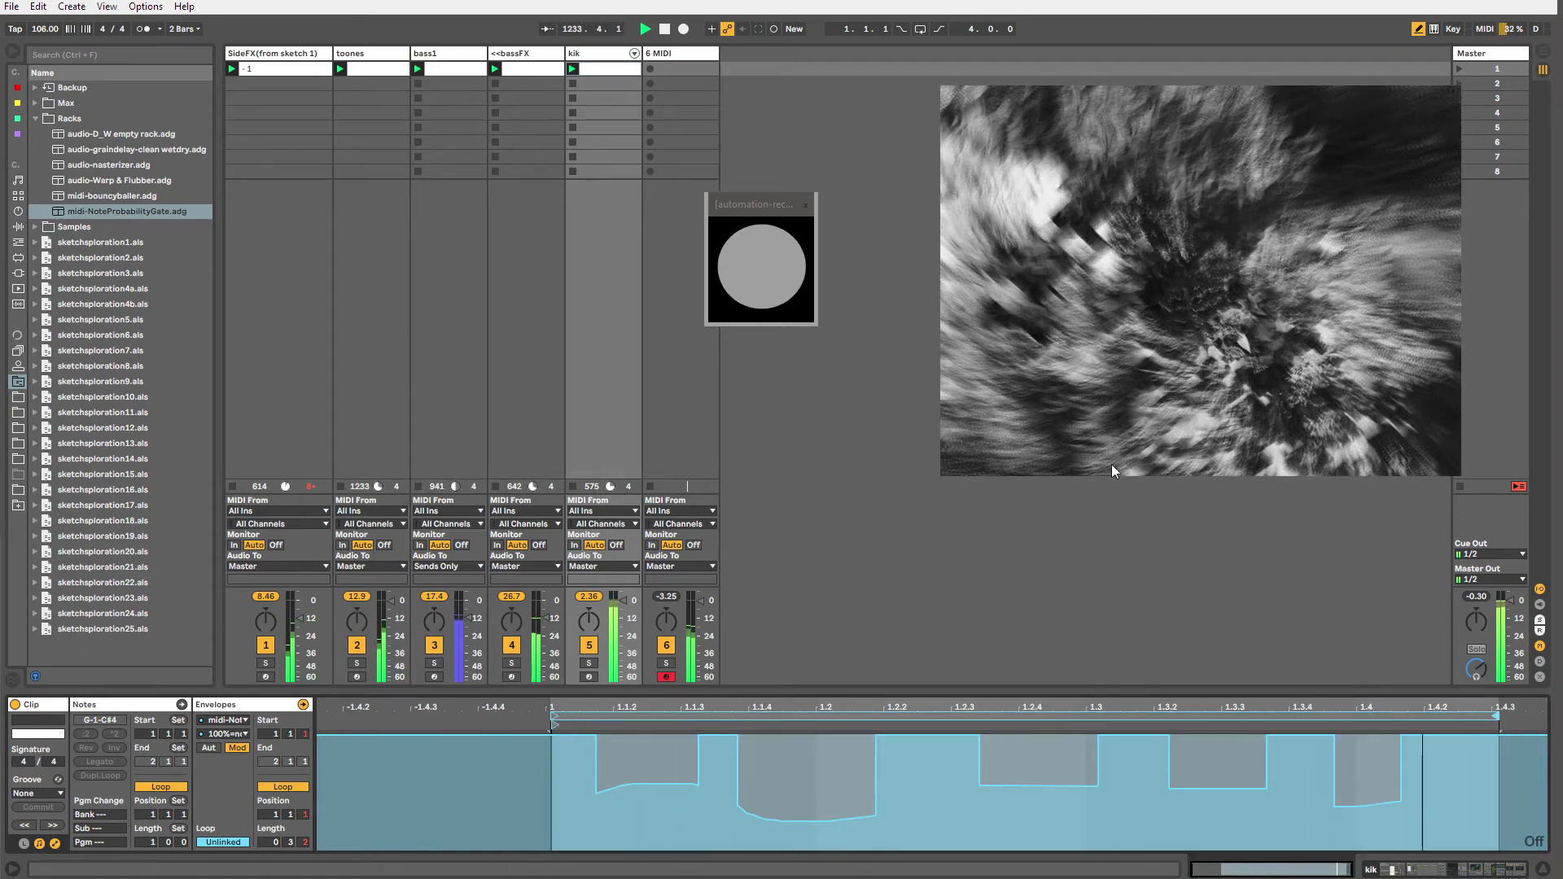
Fold the Instrument Rack and the midi-NoteProbabilityGate rack on the kik track.
left_click(603, 53)
left_click(681, 55)
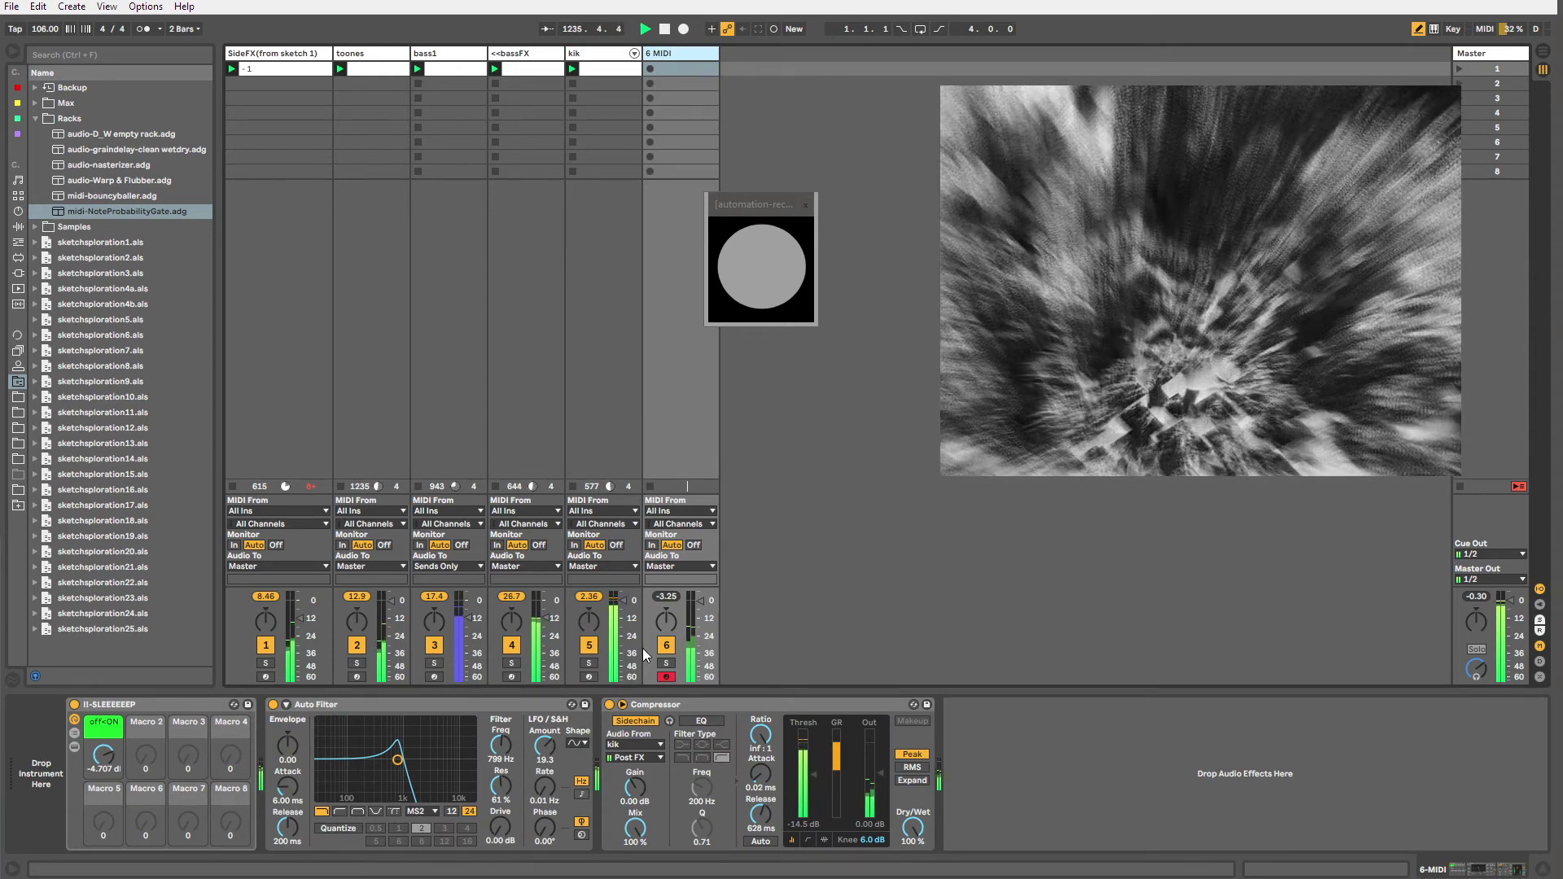
left_click(580, 77)
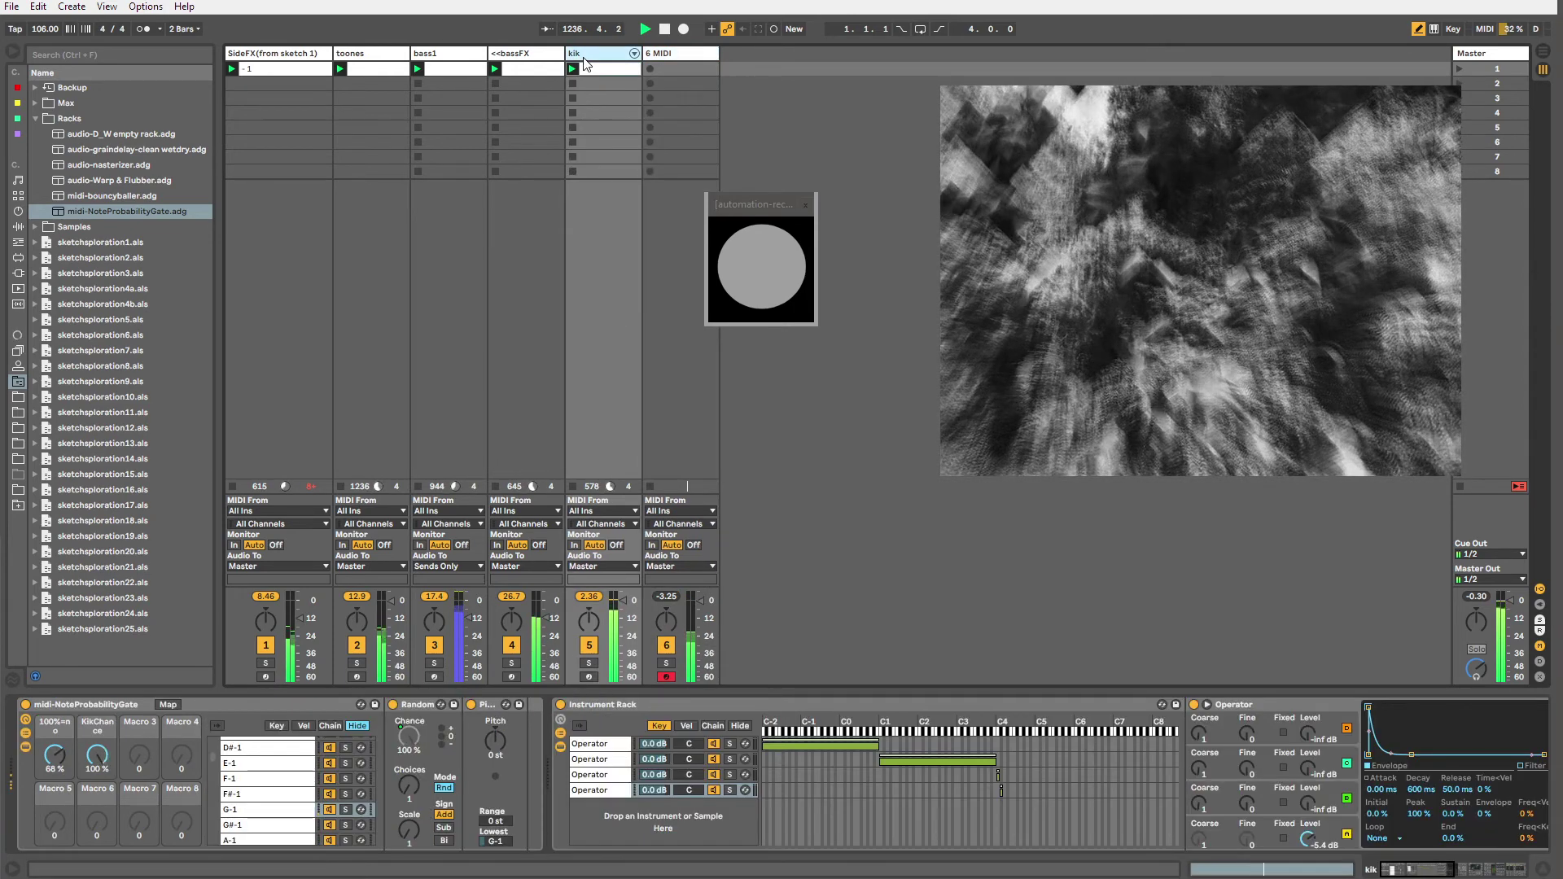
double_click(583, 707)
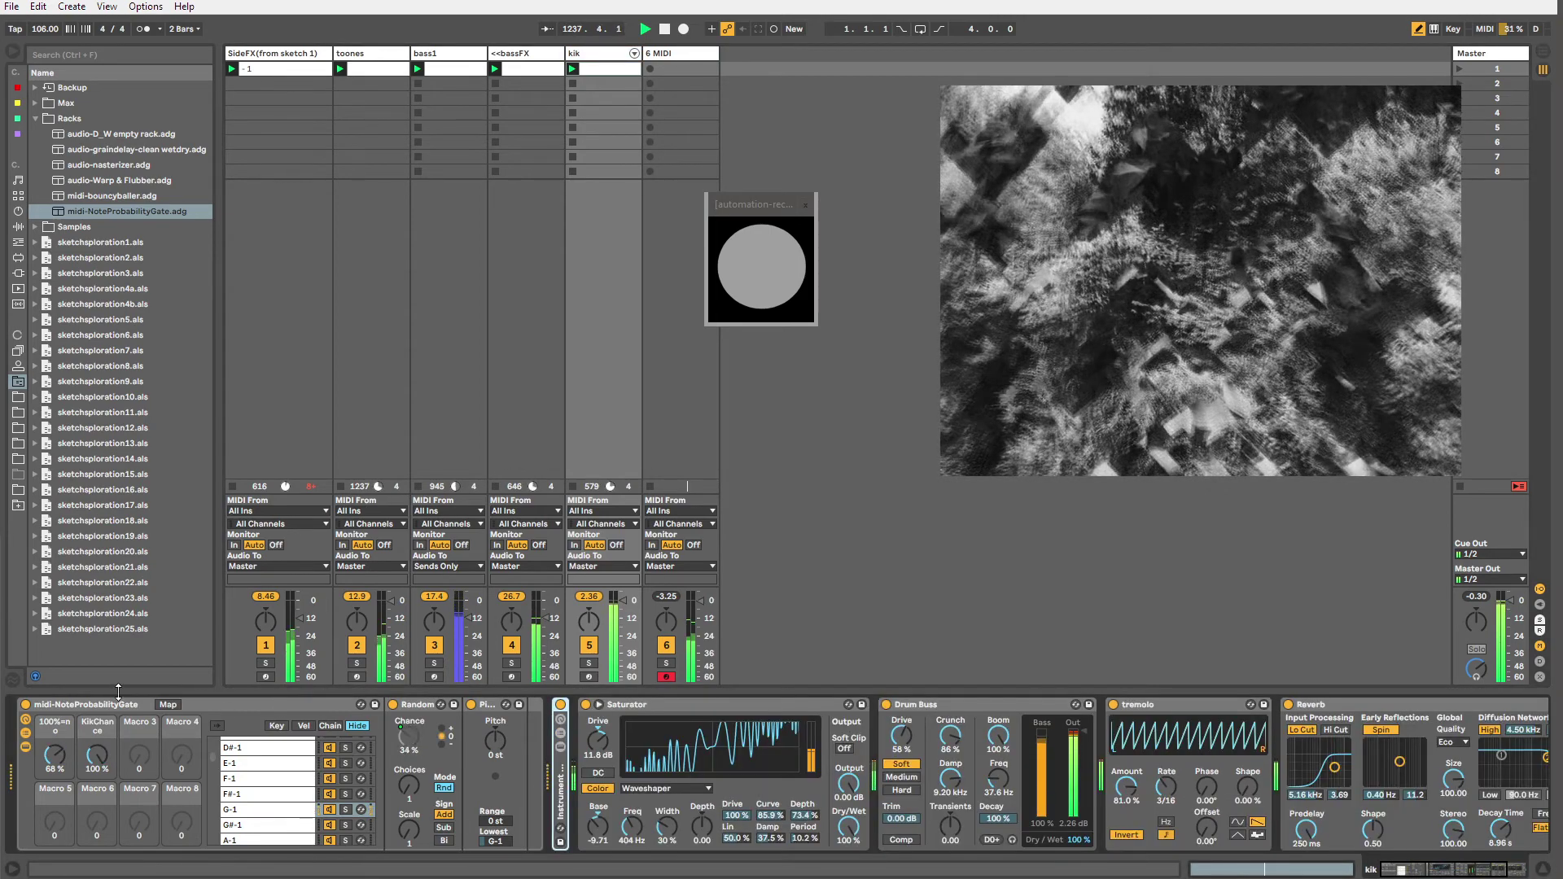
double_click(297, 704)
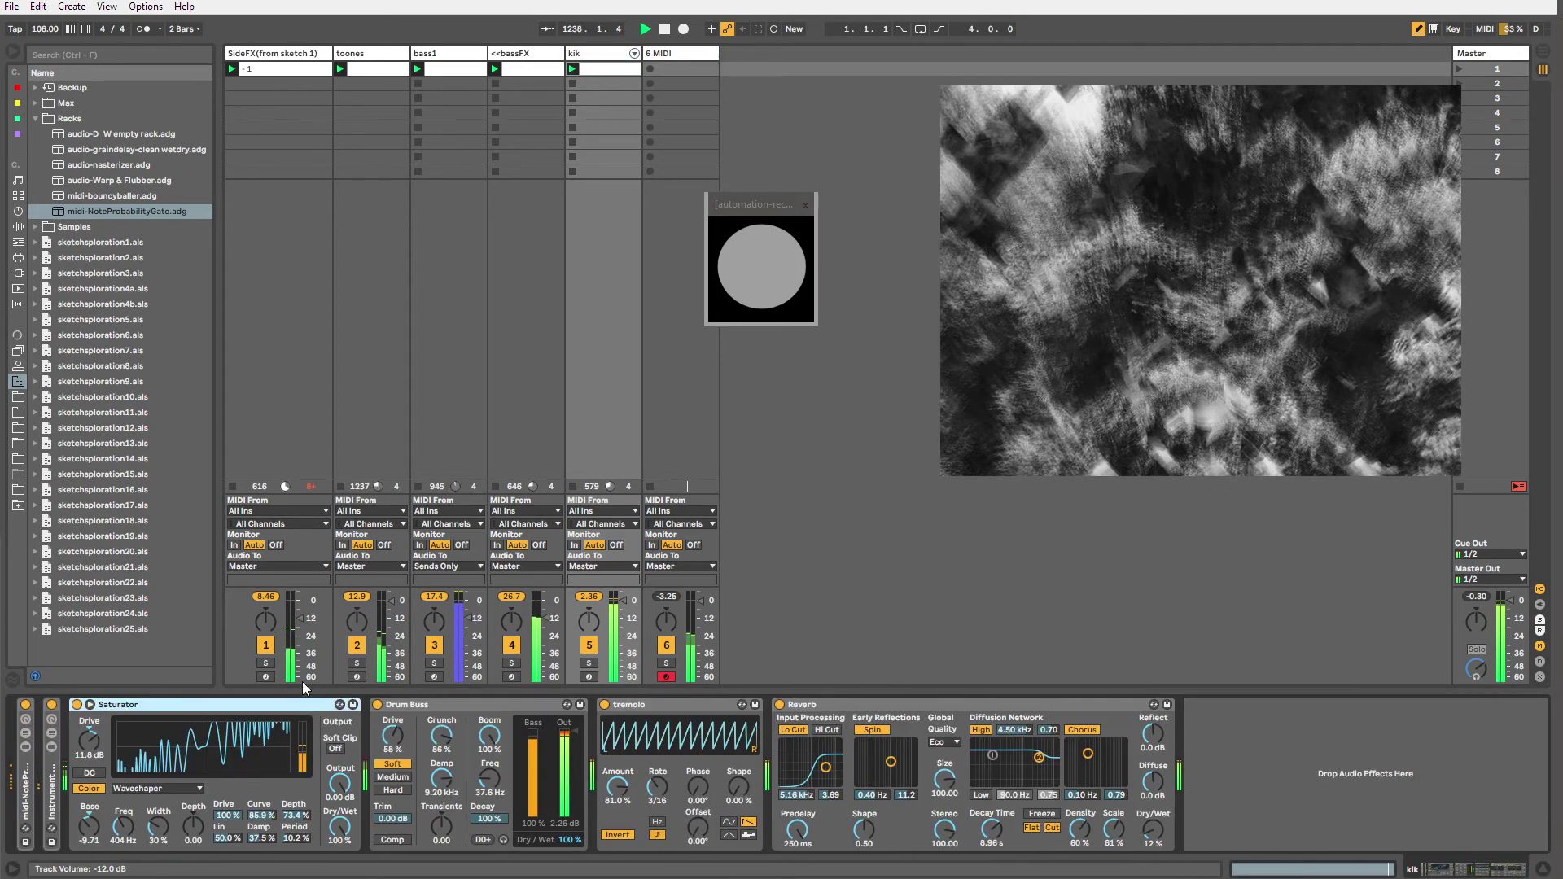
left_click(601, 54)
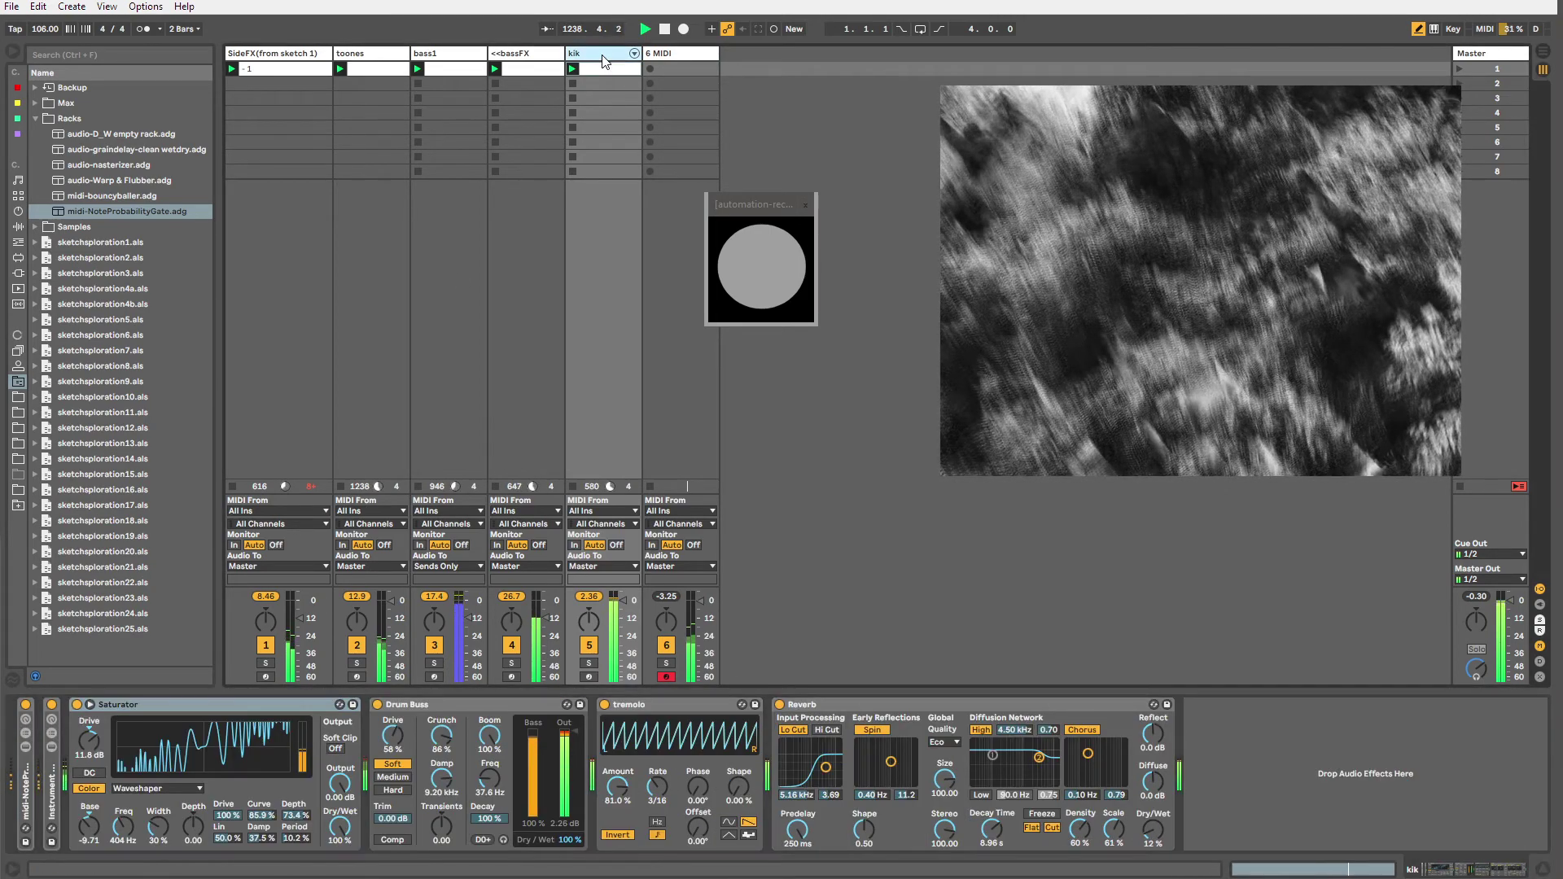
Unfold the kik Instrument Rack, duplicate its last Operator chain and shift the copy's key zone above C#4.
double_click(53, 789)
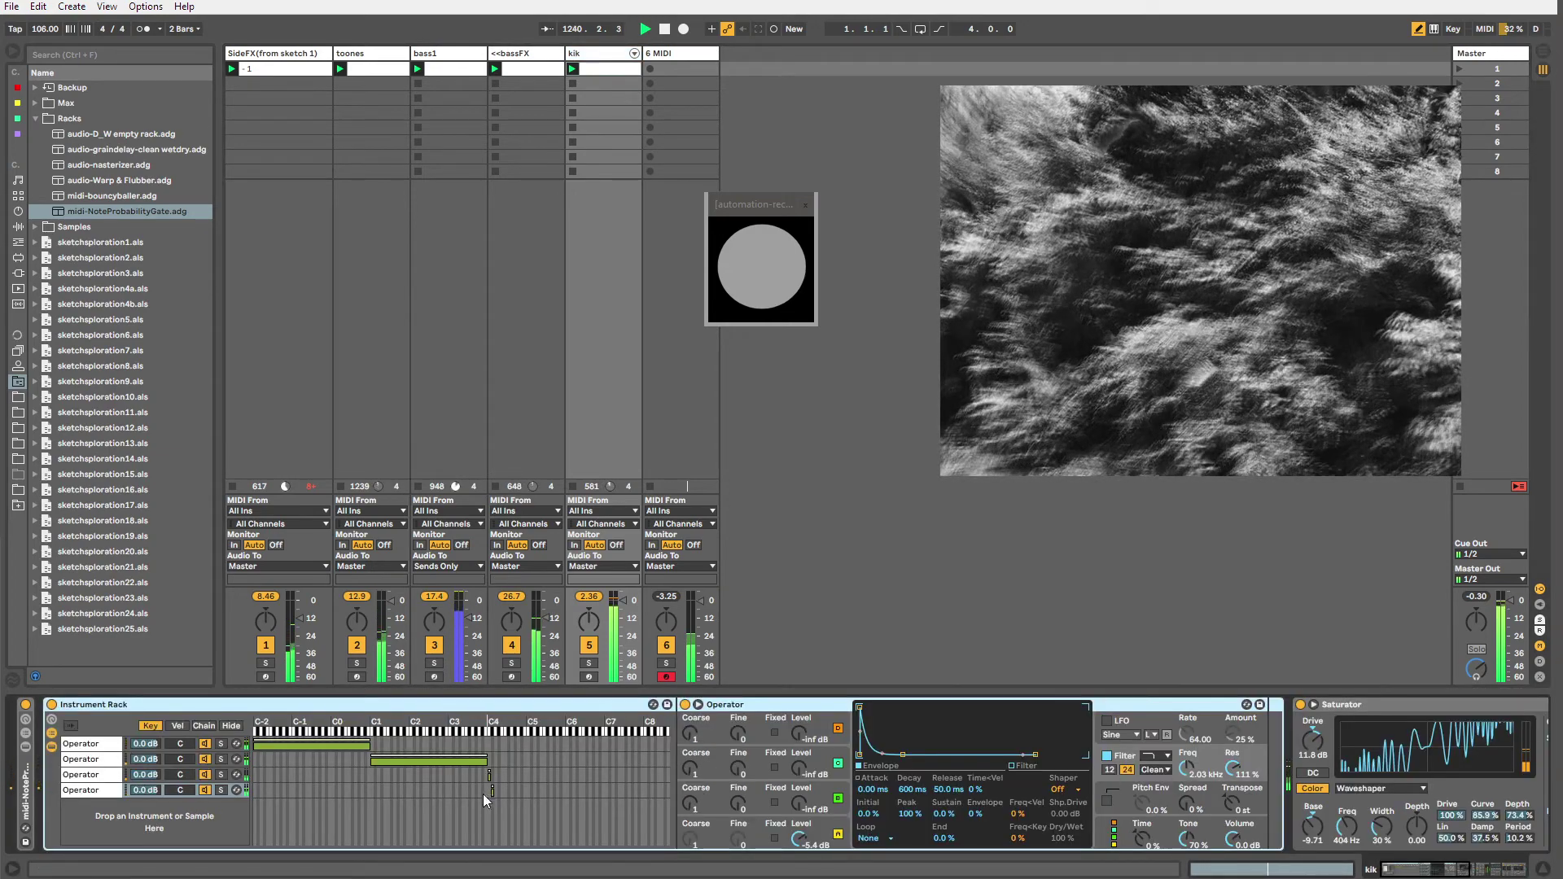
left_click(492, 790)
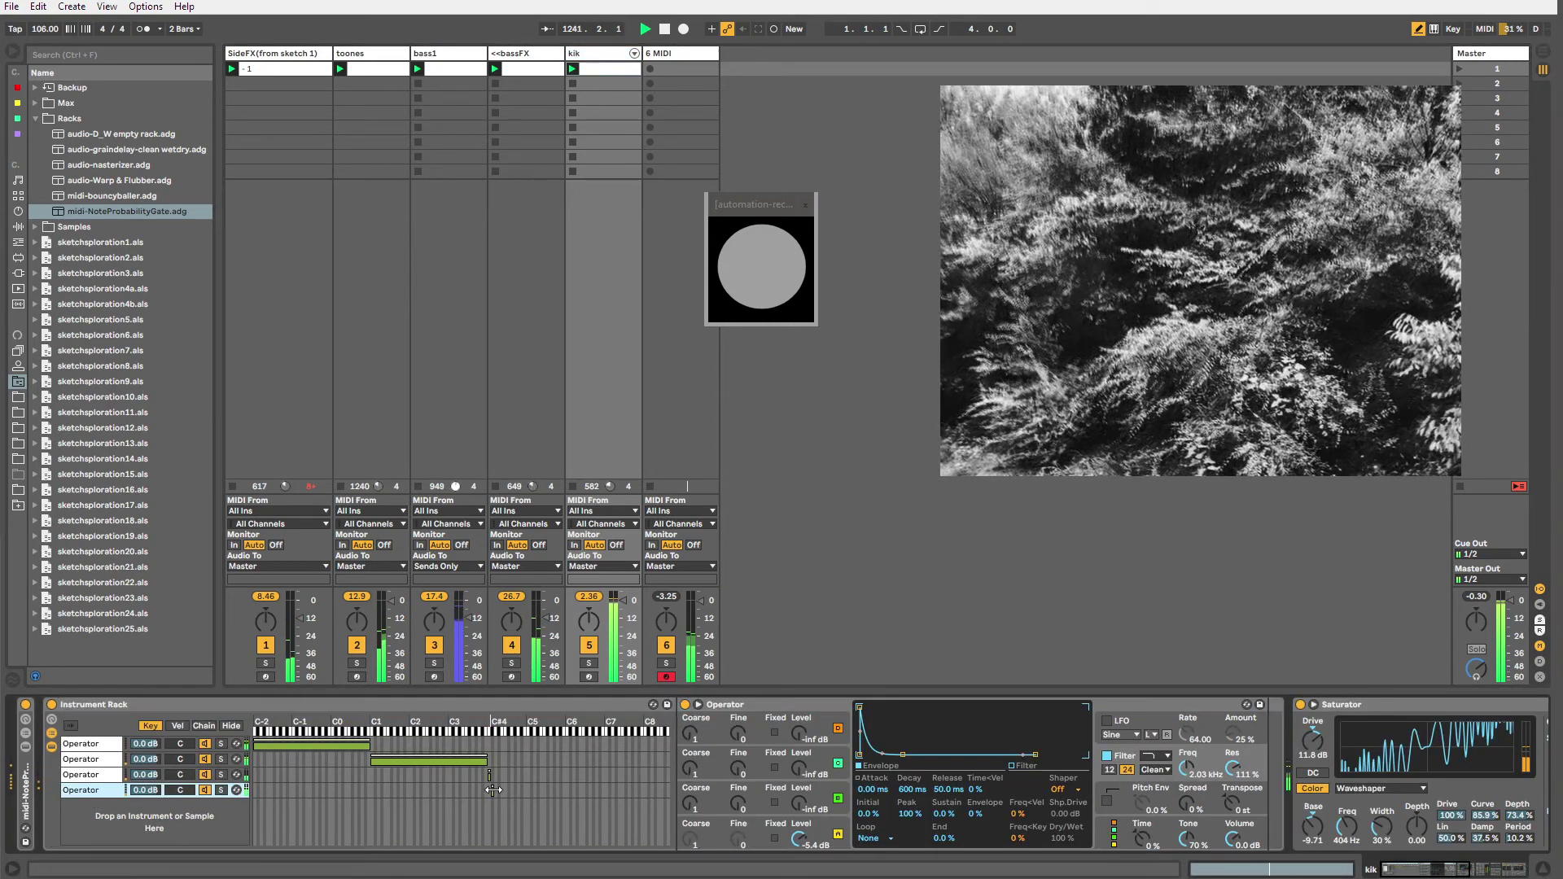
key("ctrl+d")
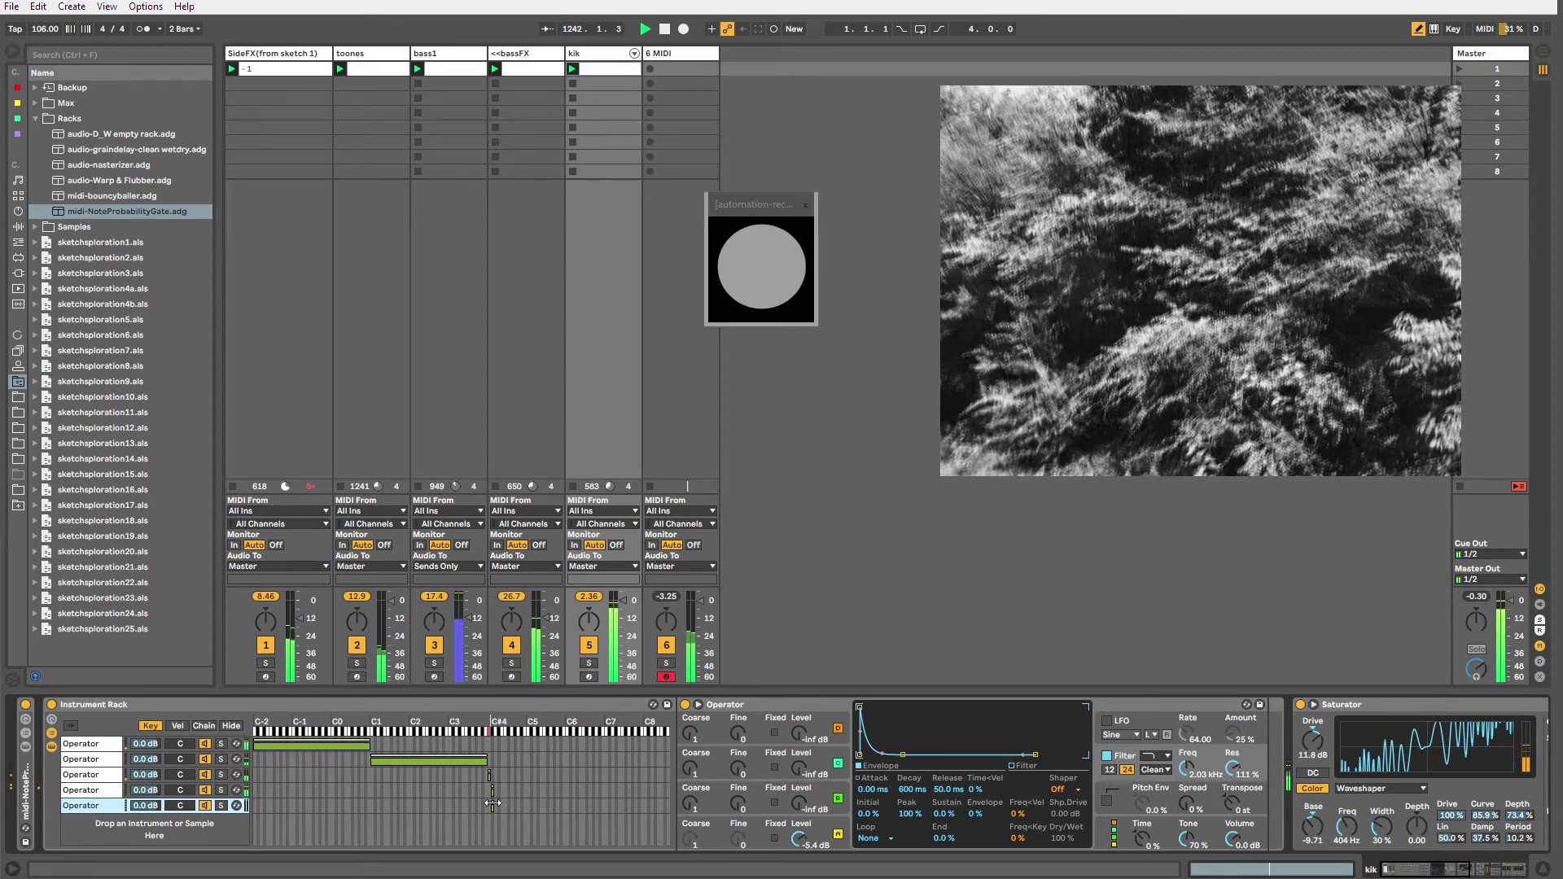
left_click_drag(492, 803, 497, 819)
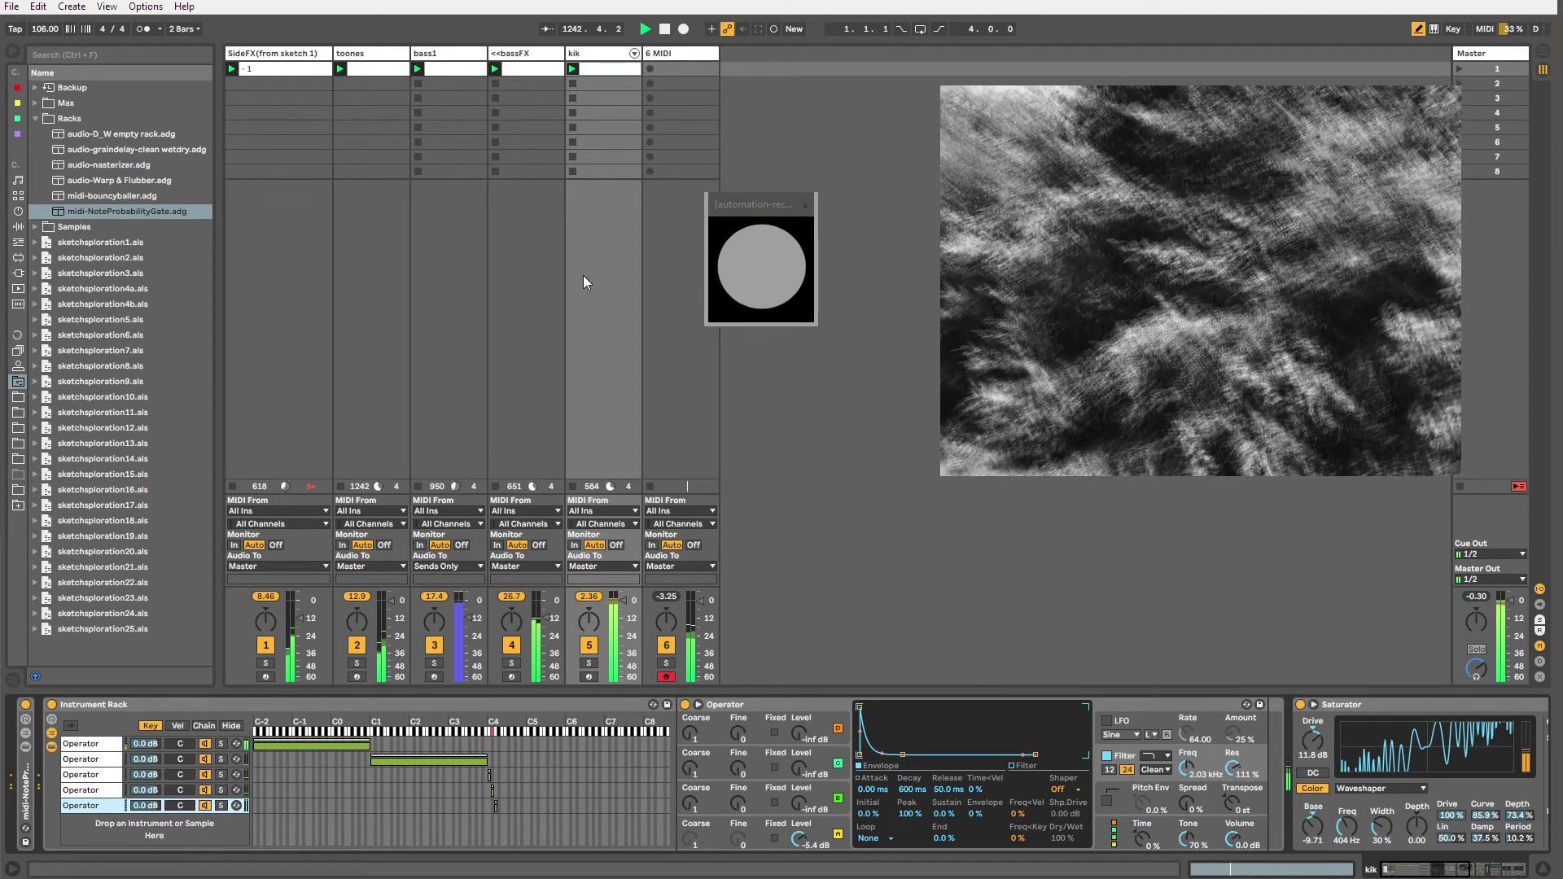
Add a D4 note just after 1.1.3 in the kik clip and raise its velocity to 127.
double_click(590, 69)
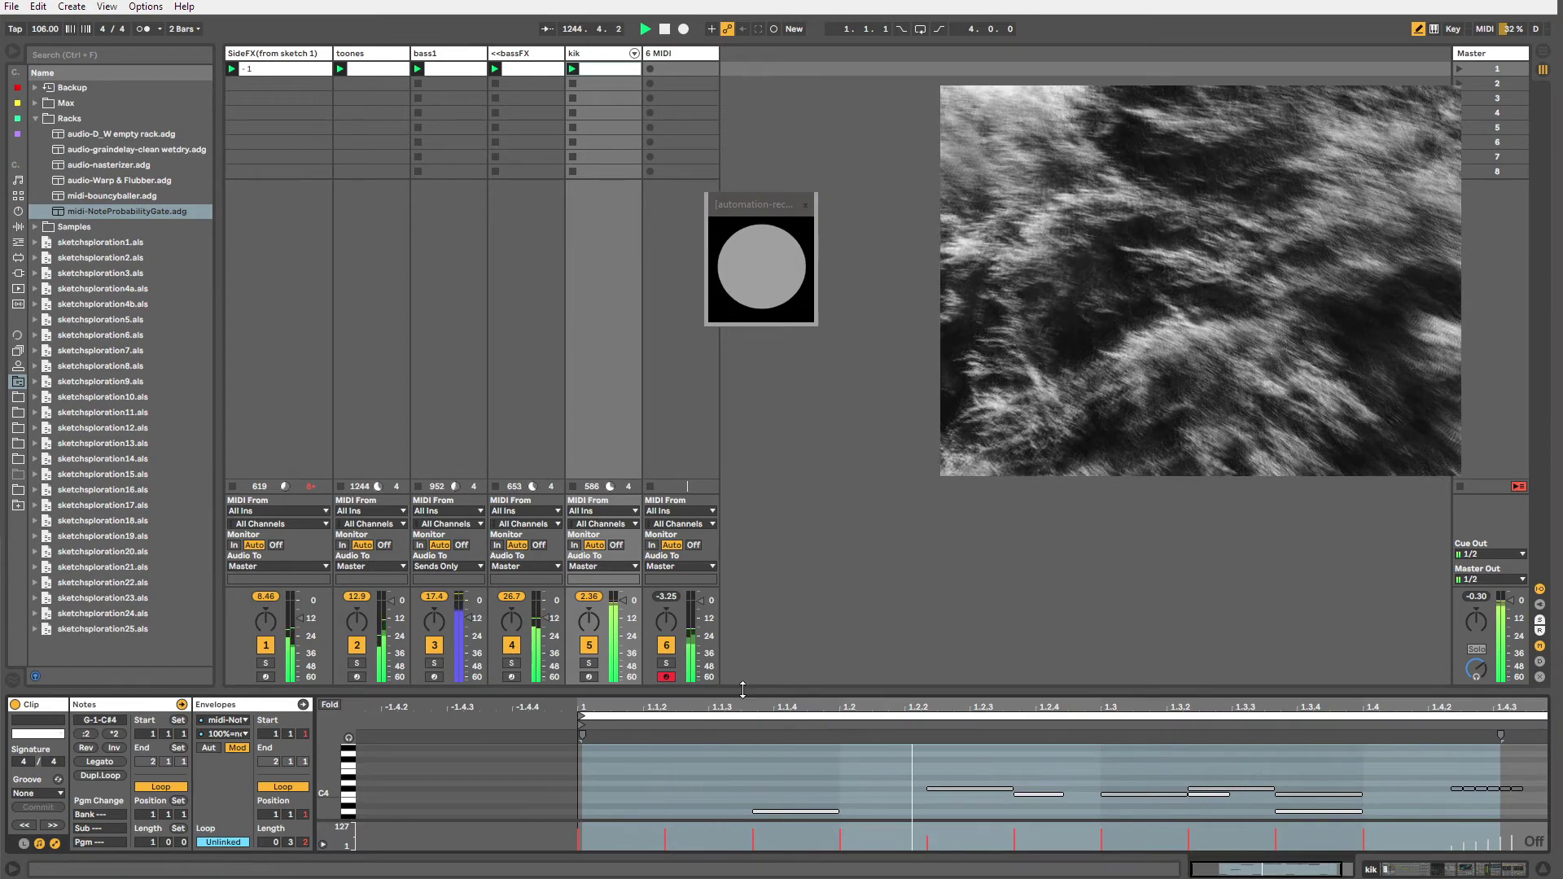
left_click_drag(737, 690, 721, 610)
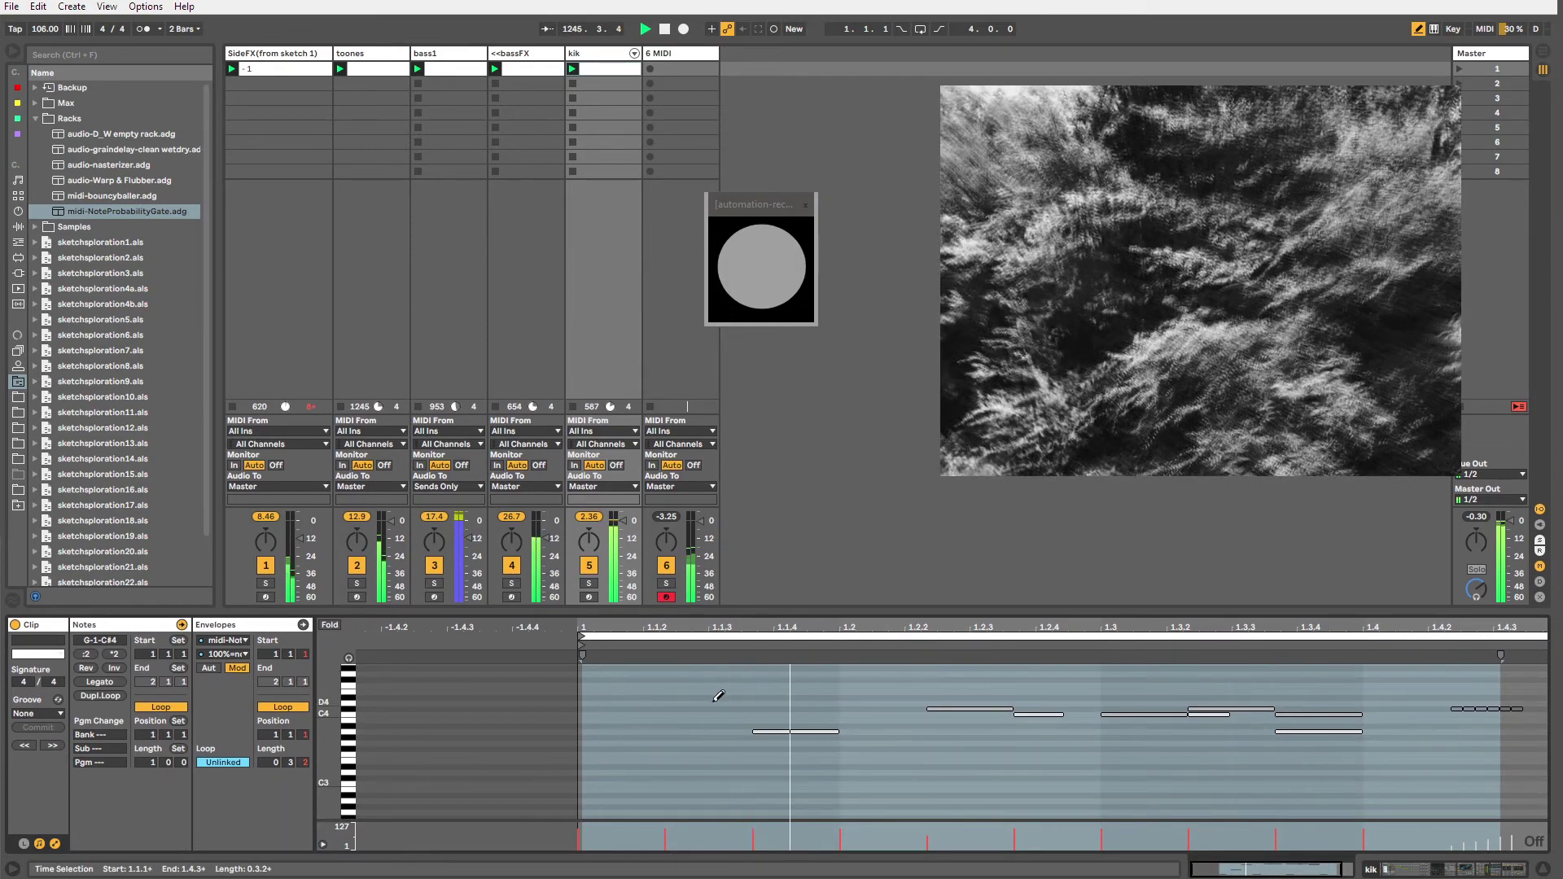
left_click(900, 702)
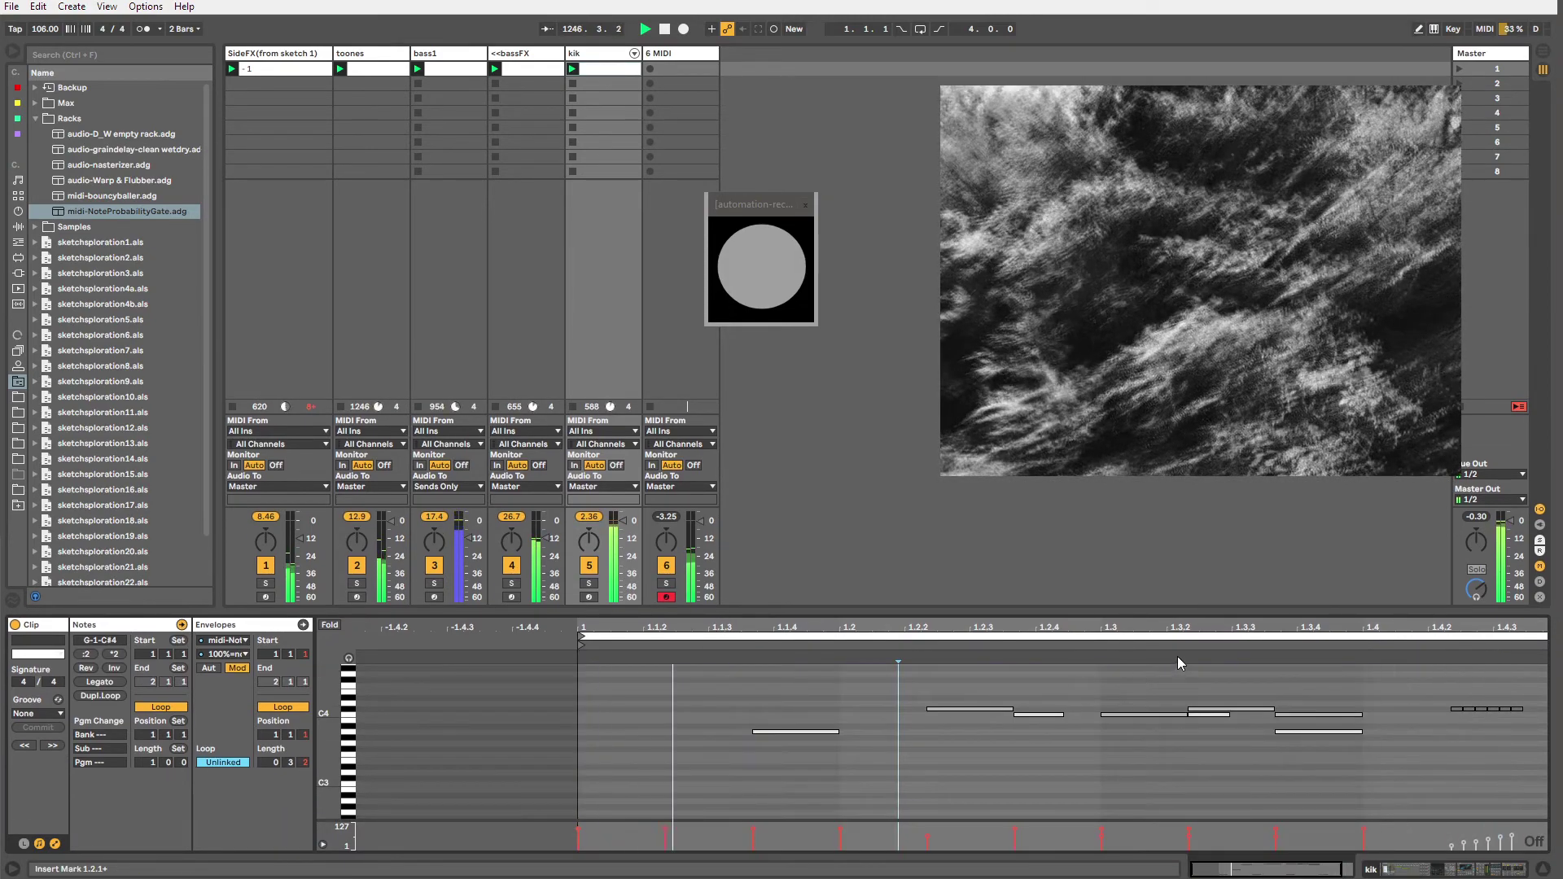
double_click(624, 698)
left_click_drag(624, 700, 745, 634)
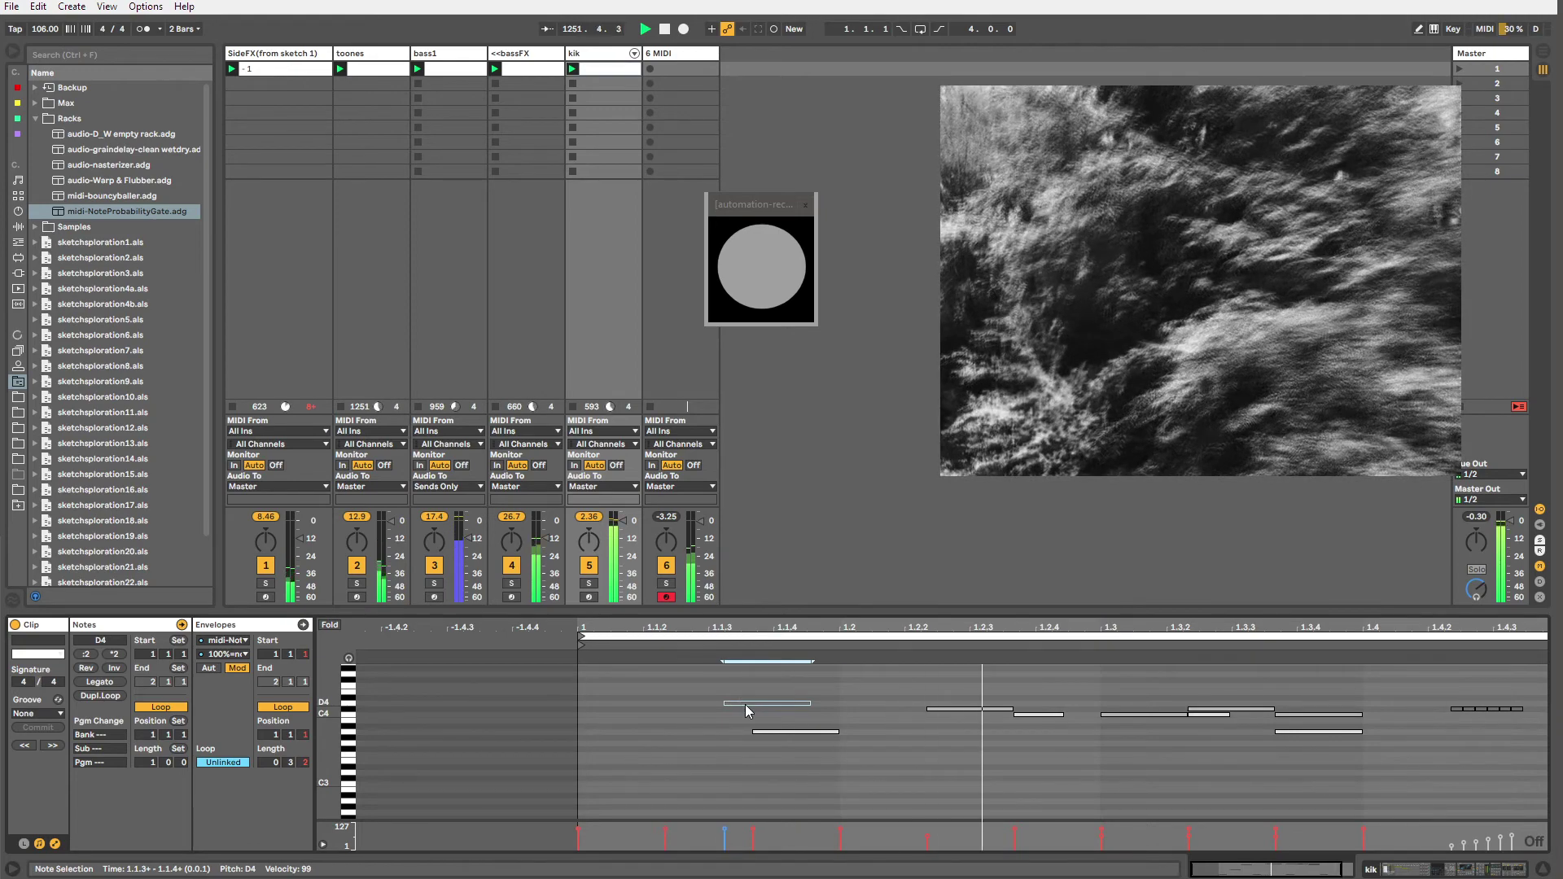
left_click_drag(745, 705, 745, 682)
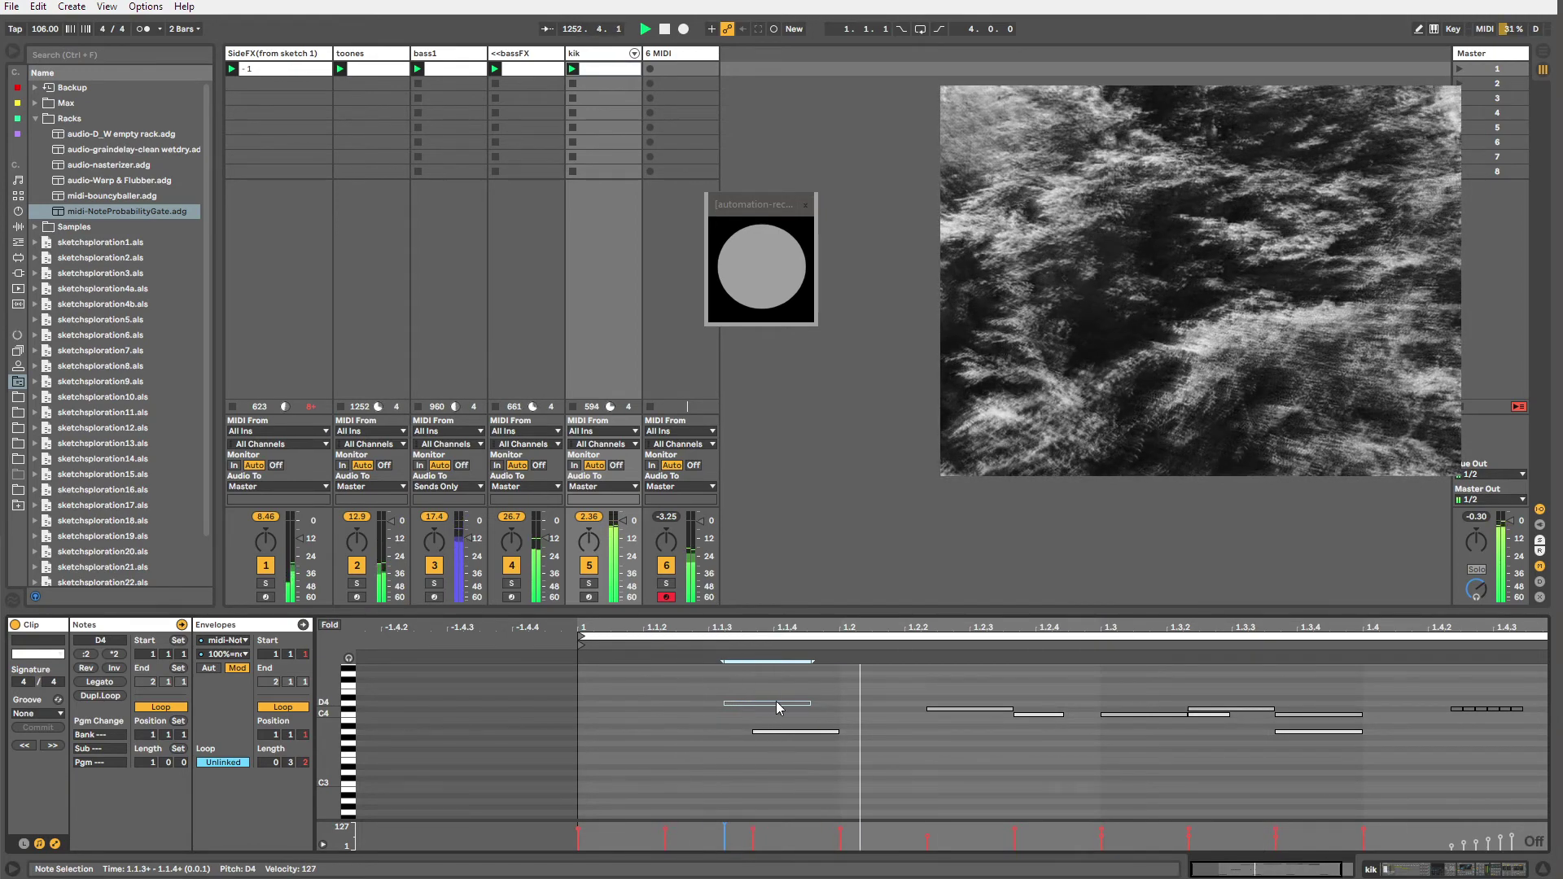
Adjust the last Operator chain's key zone at D4 and check the D4 note in the kik clip.
left_click(600, 54)
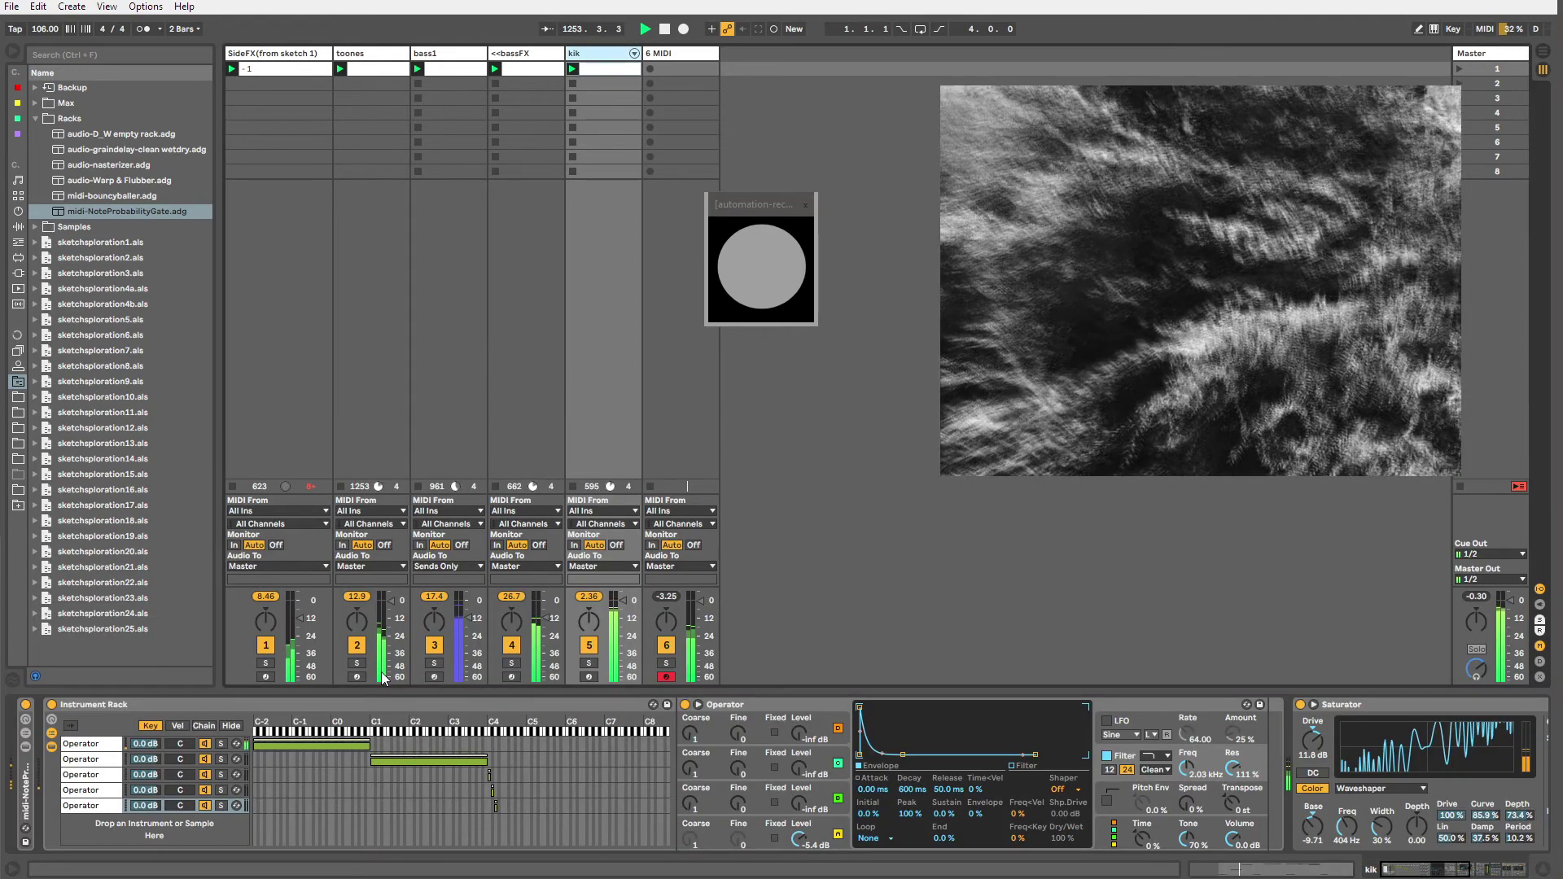
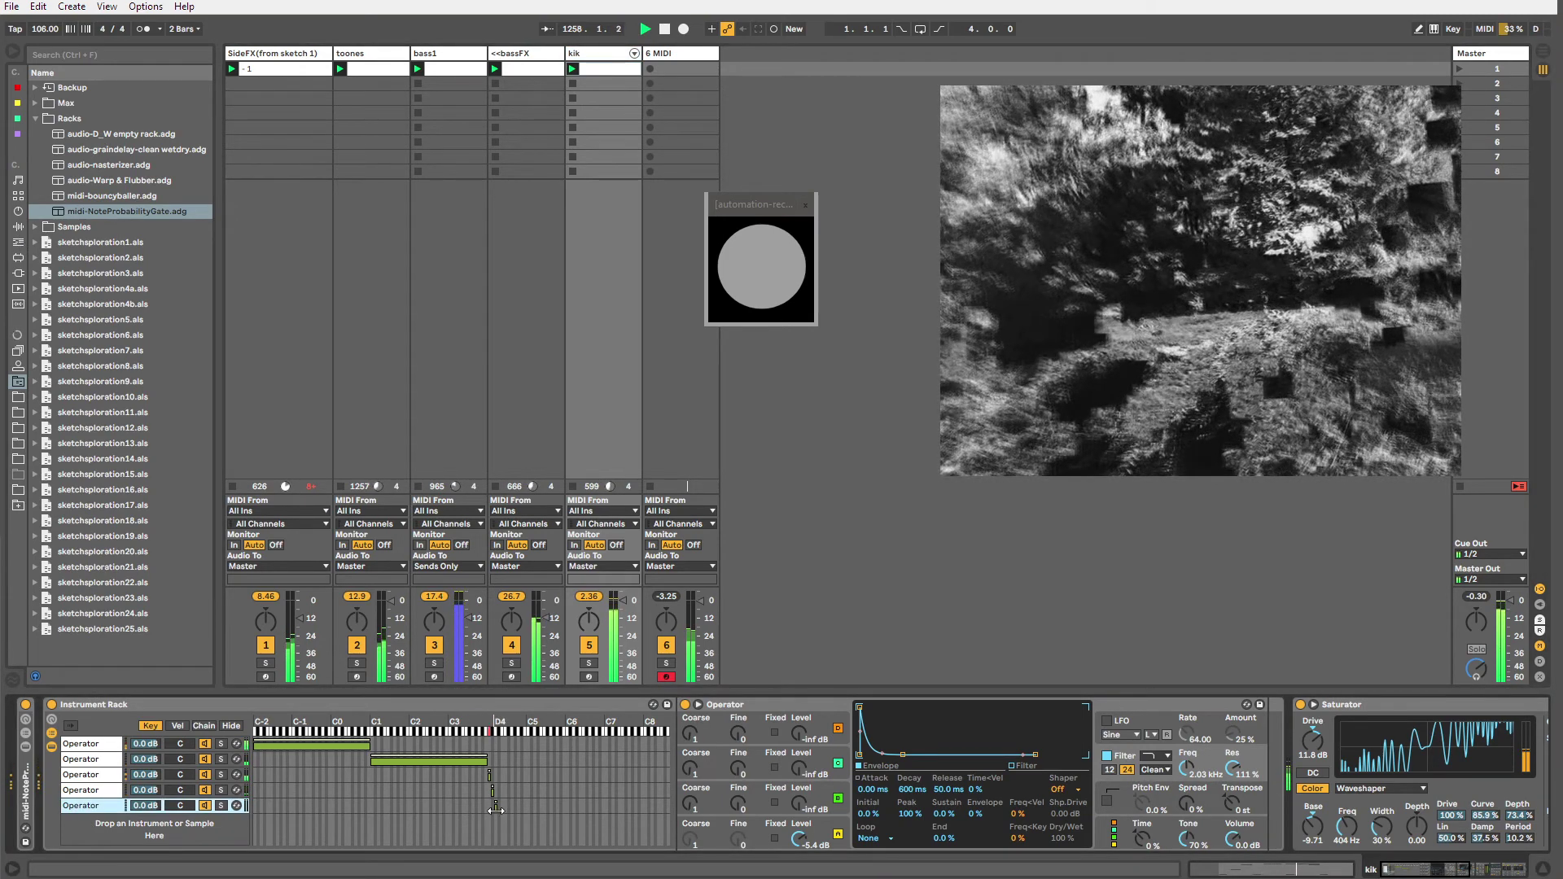
left_click_drag(495, 811, 496, 811)
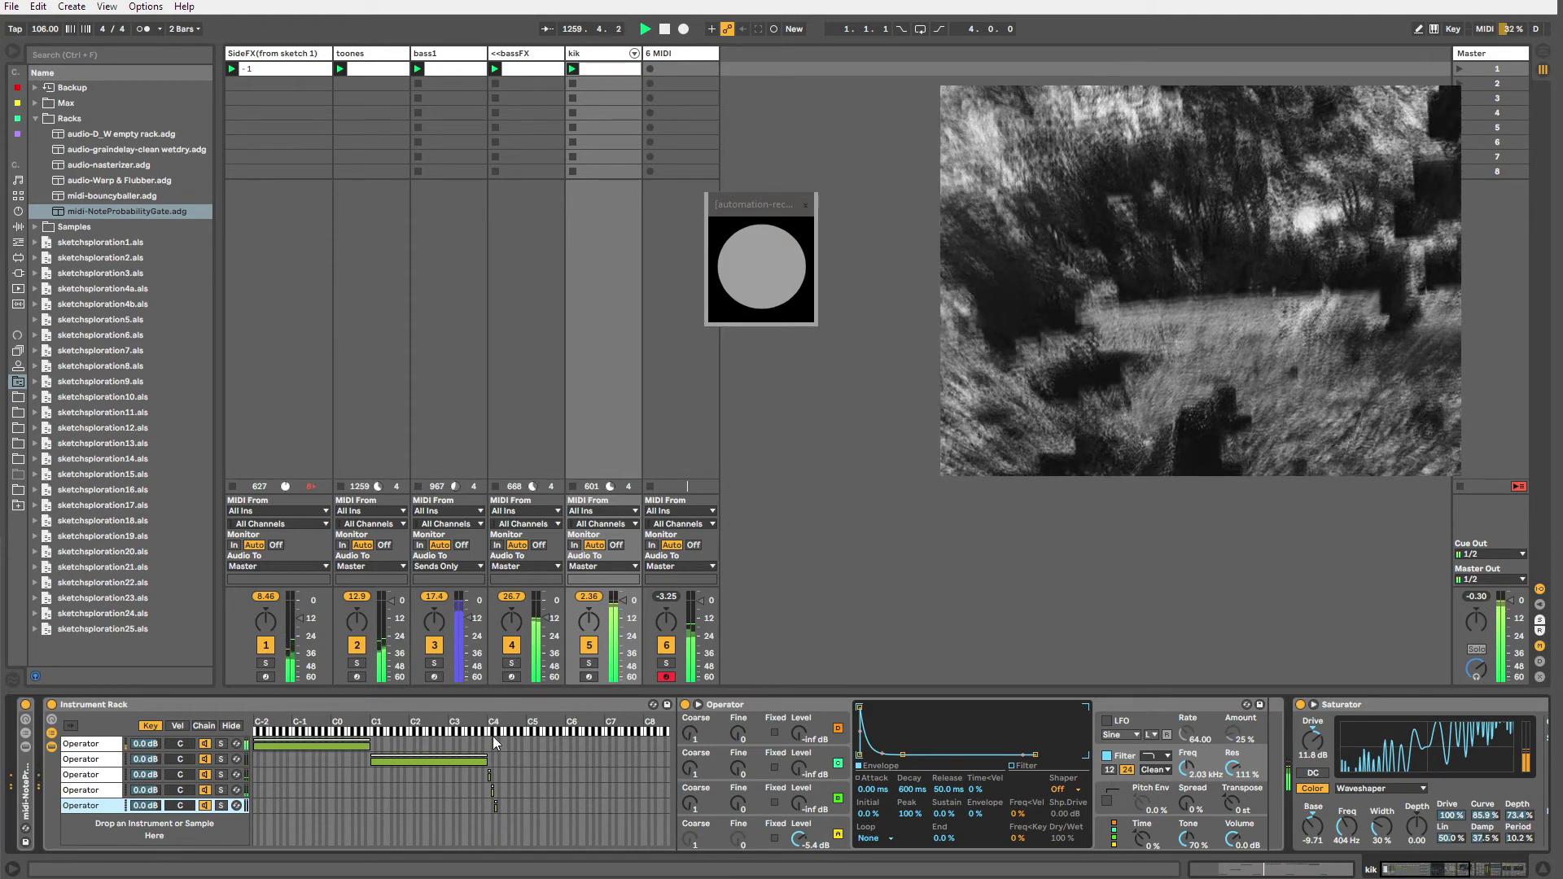
left_click(622, 68)
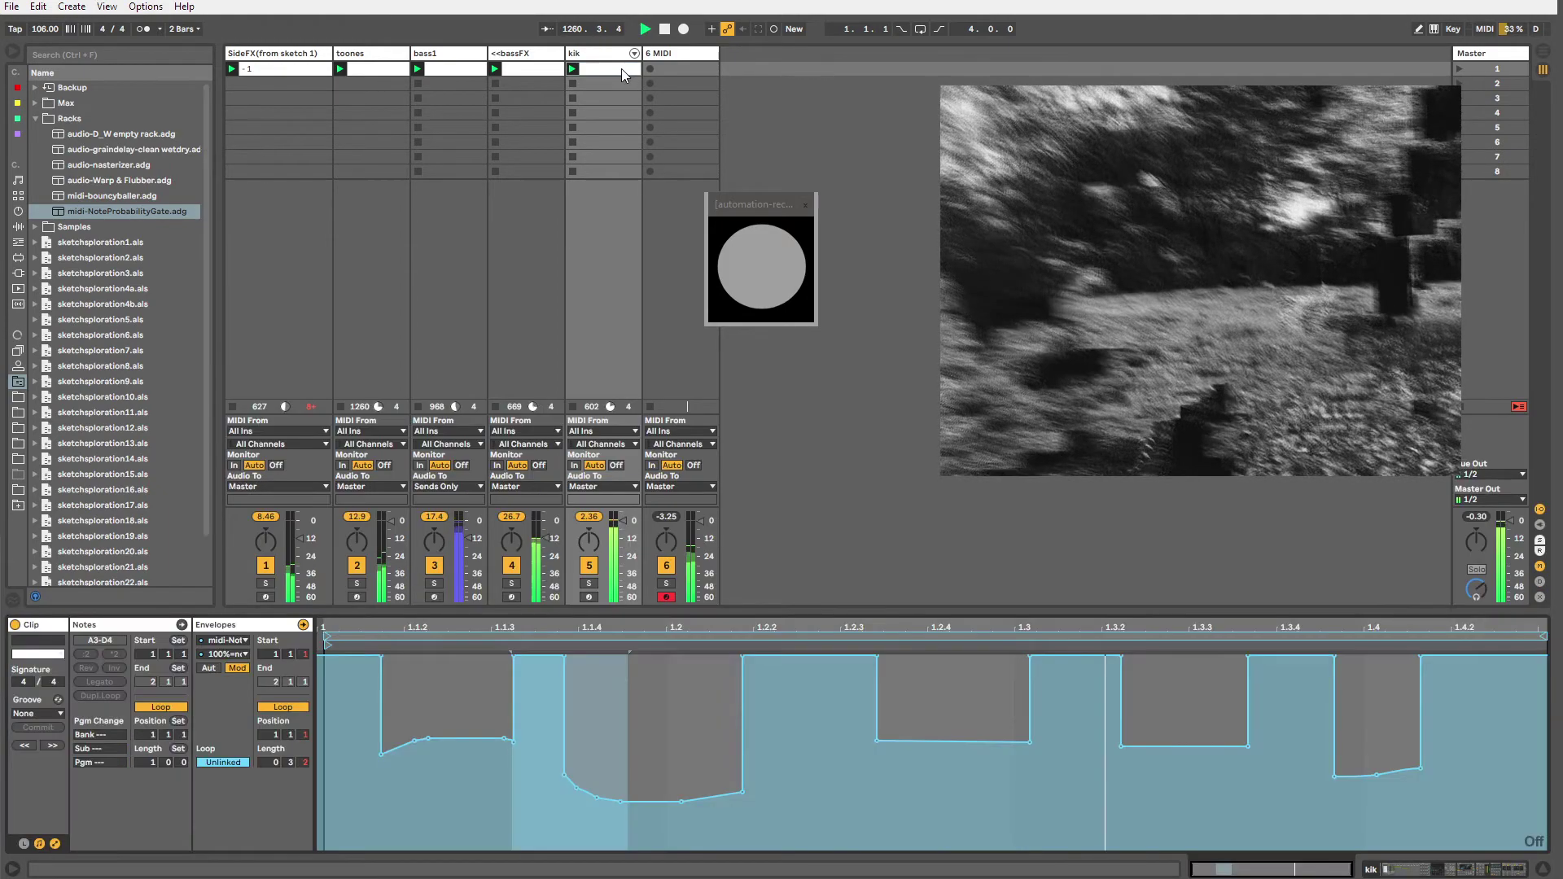
left_click(181, 624)
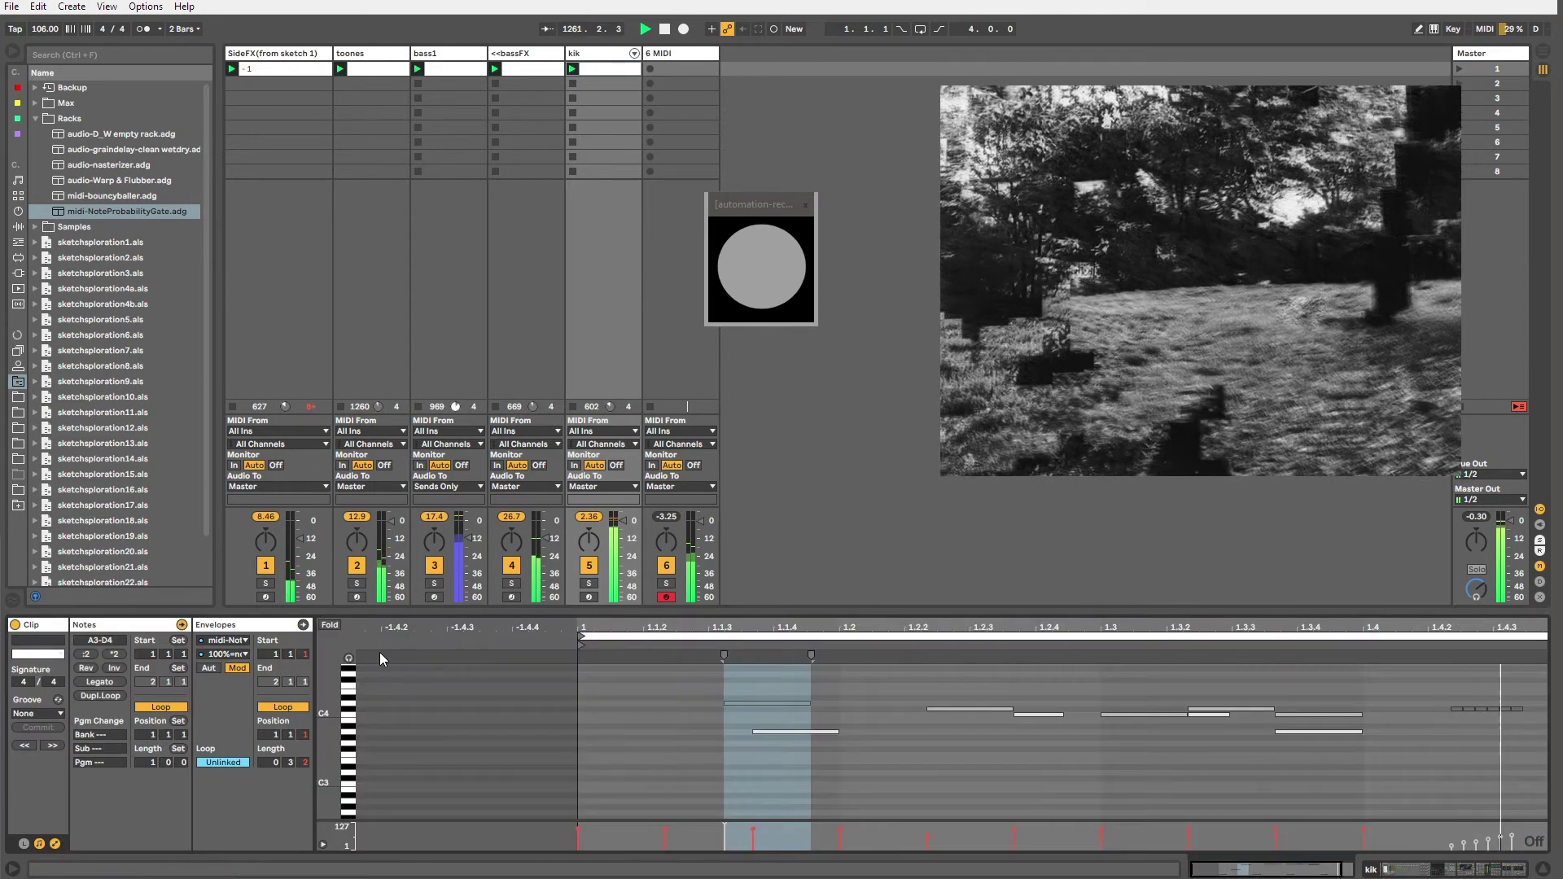
left_click(765, 702)
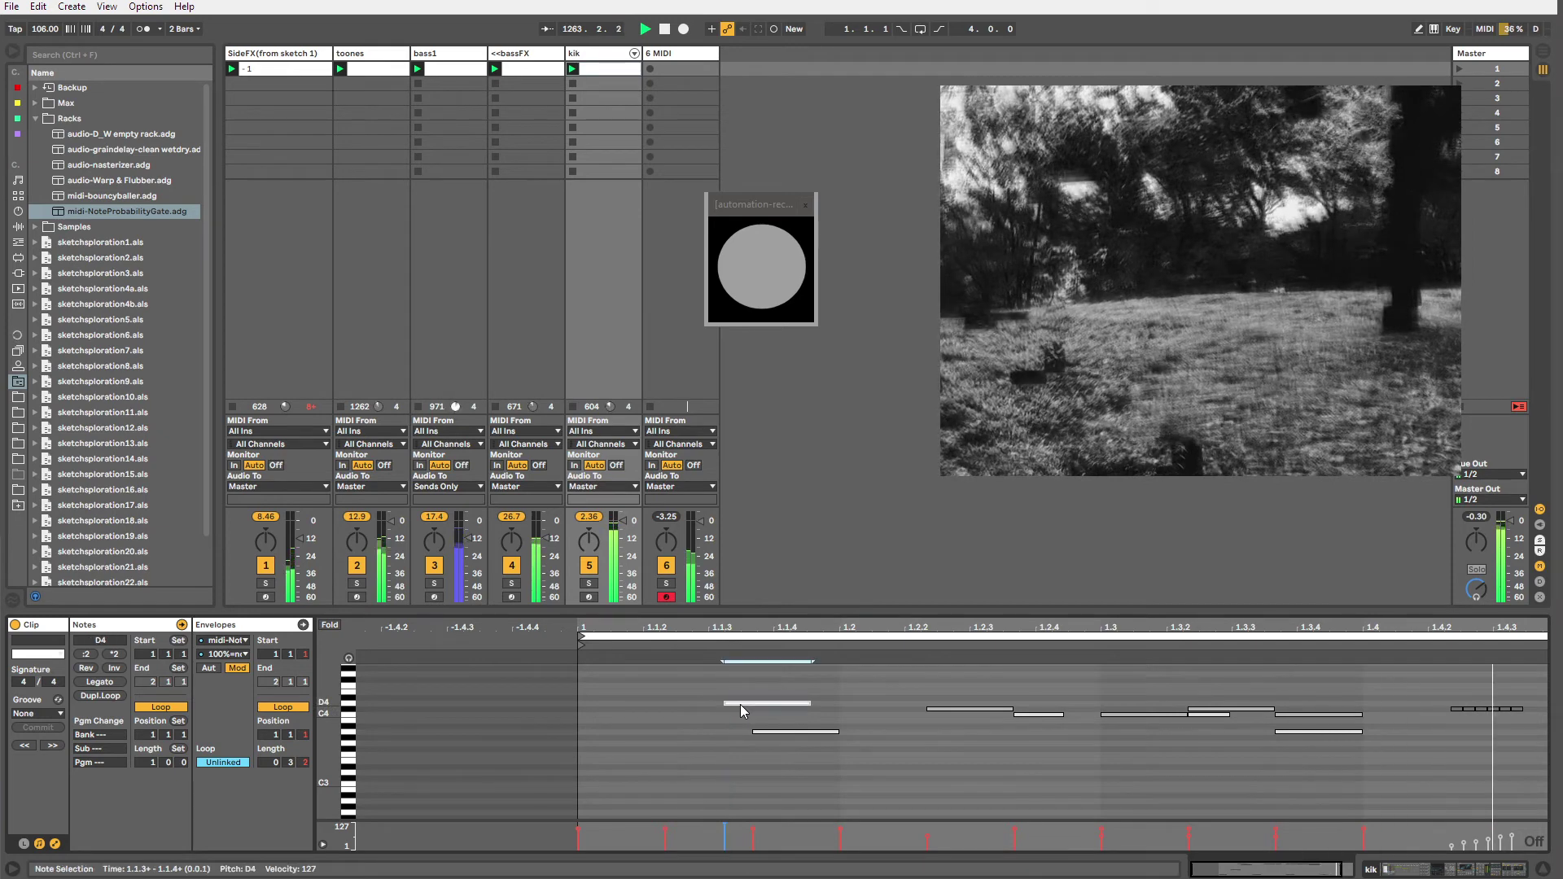
left_click(682, 692)
In the last kik Operator chain, set oscillator A's envelope attack to 0.73 ms and its waveform to Sin.
double_click(592, 53)
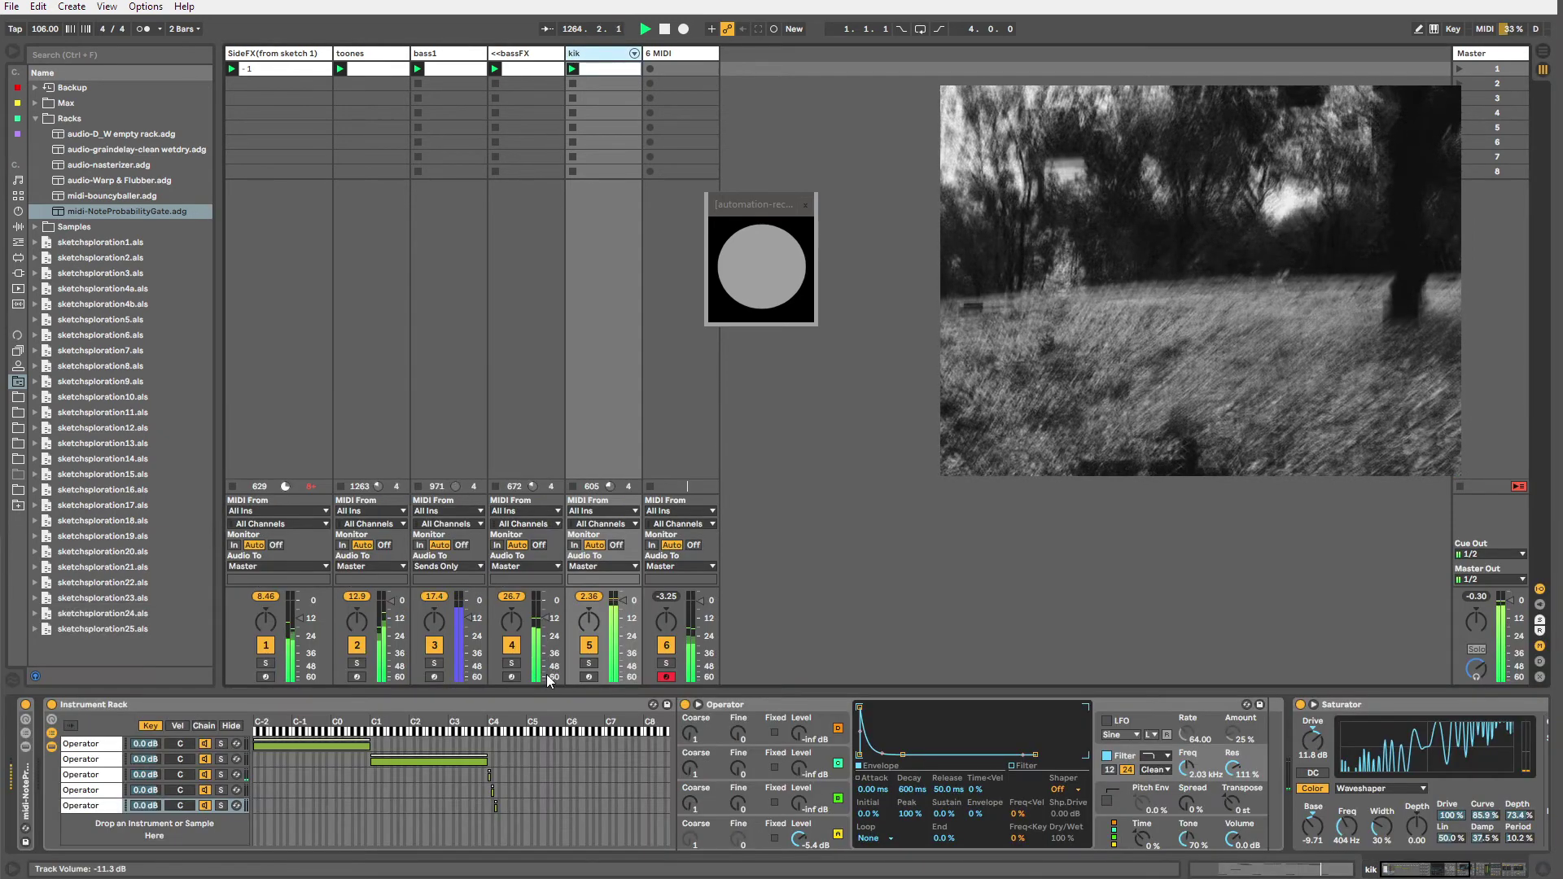
left_click(820, 827)
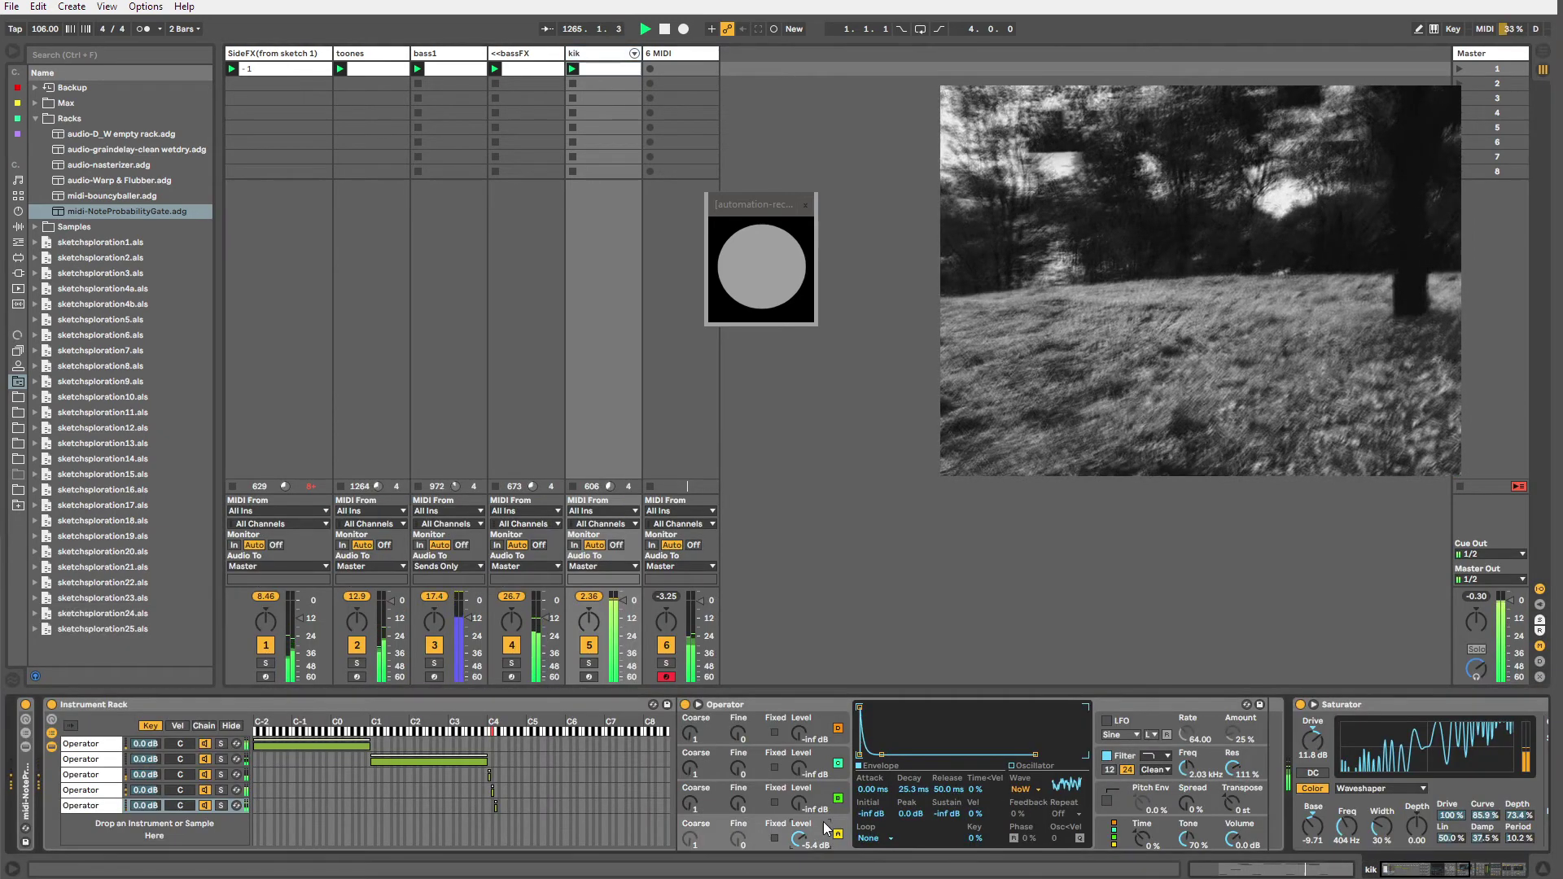
left_click_drag(860, 707, 872, 707)
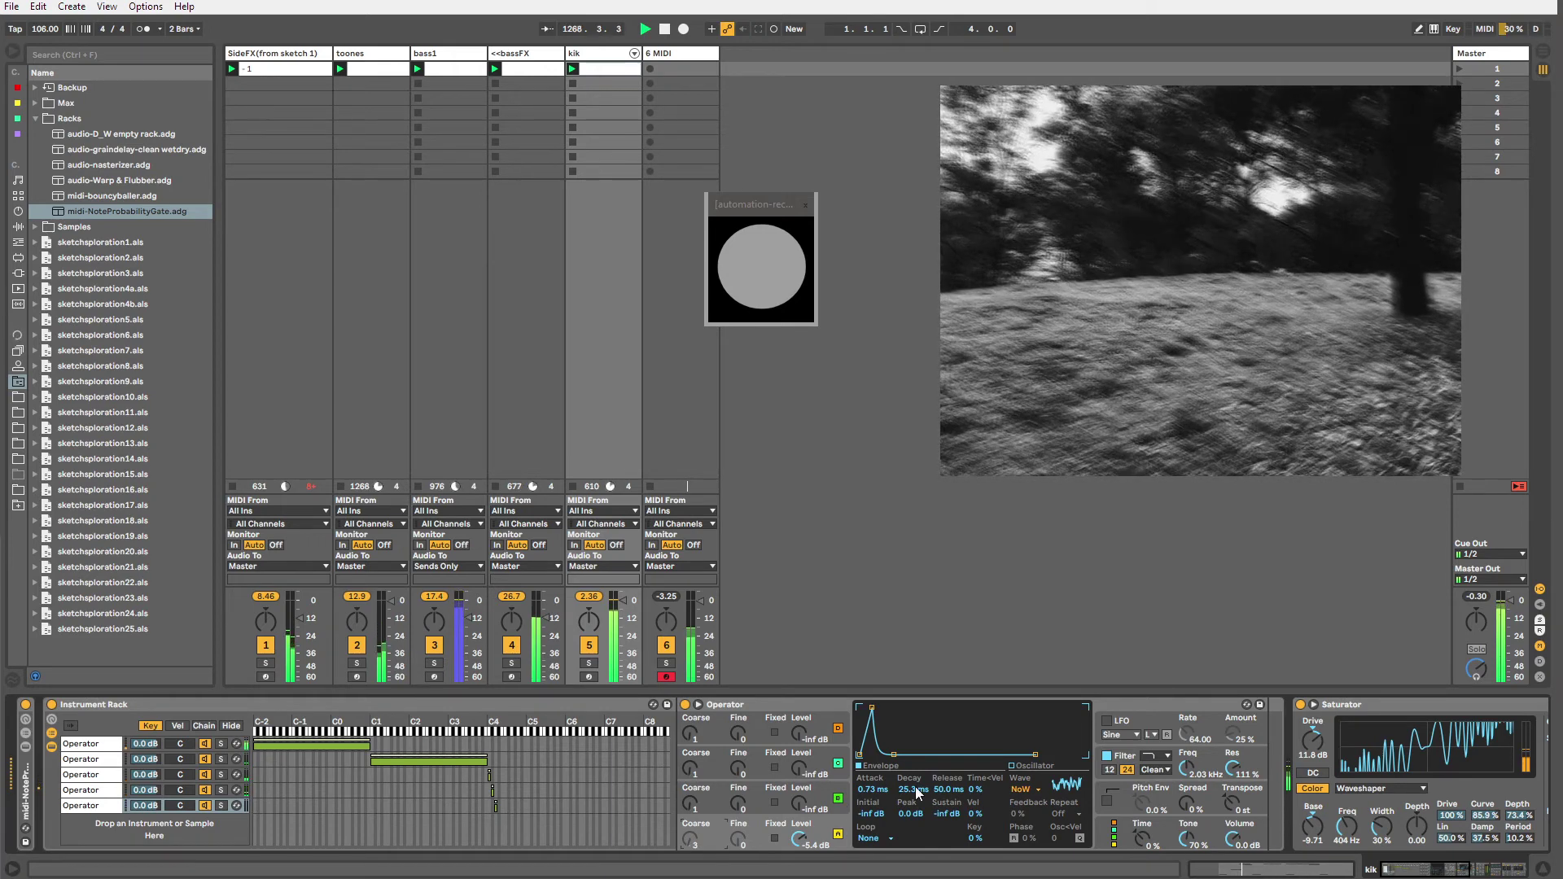
left_click(1029, 789)
left_click(1028, 798)
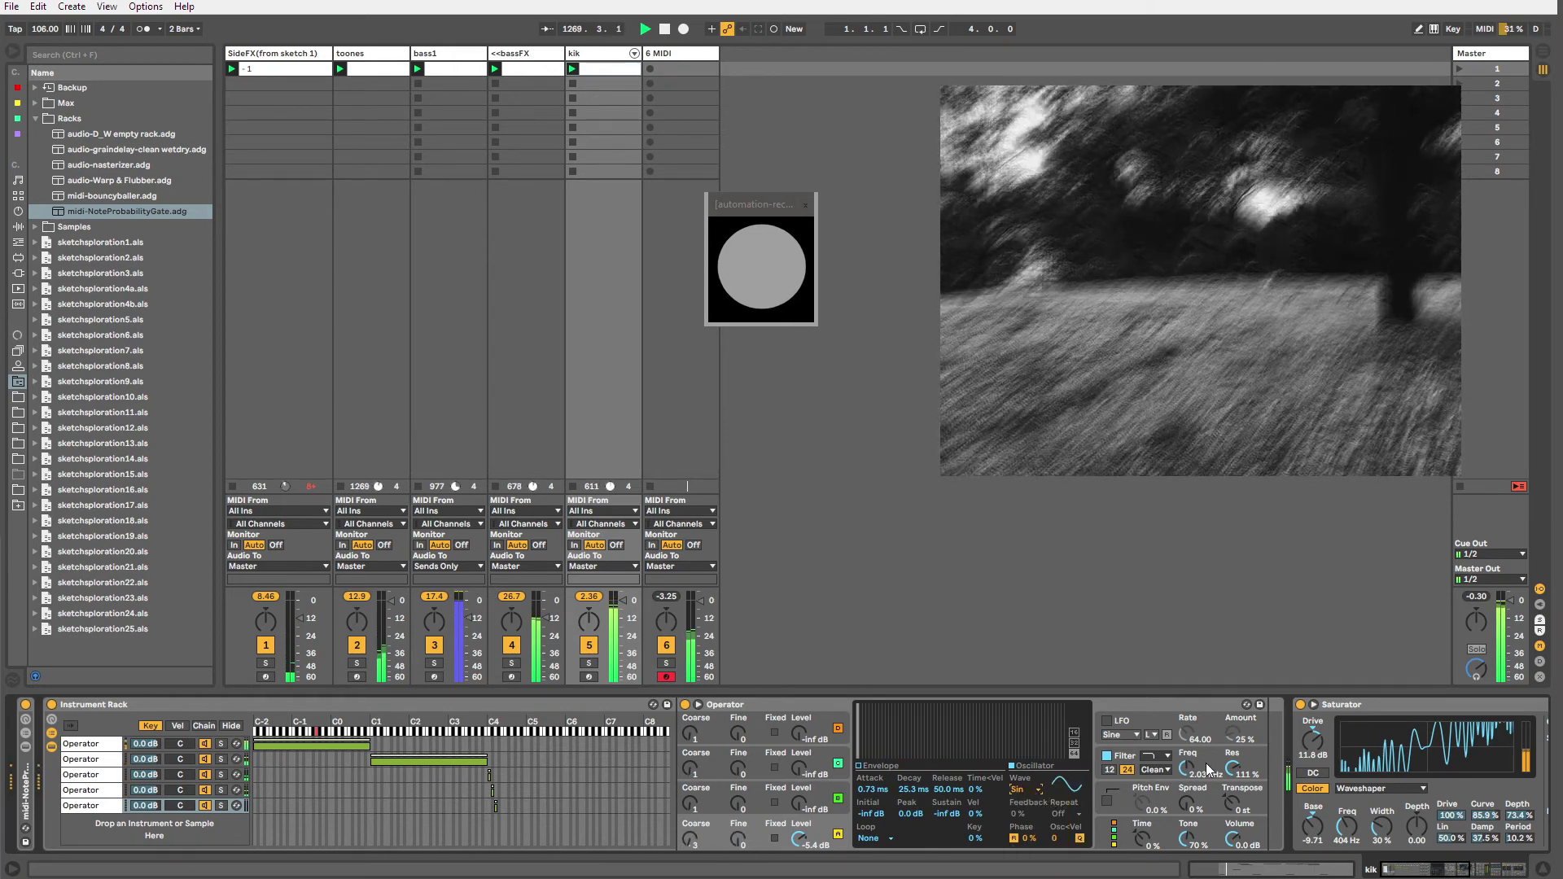
Set that Operator's filter to 18.5 kHz with 27% resonance and oscillator A's coarse tuning to 4.
left_click(1193, 768)
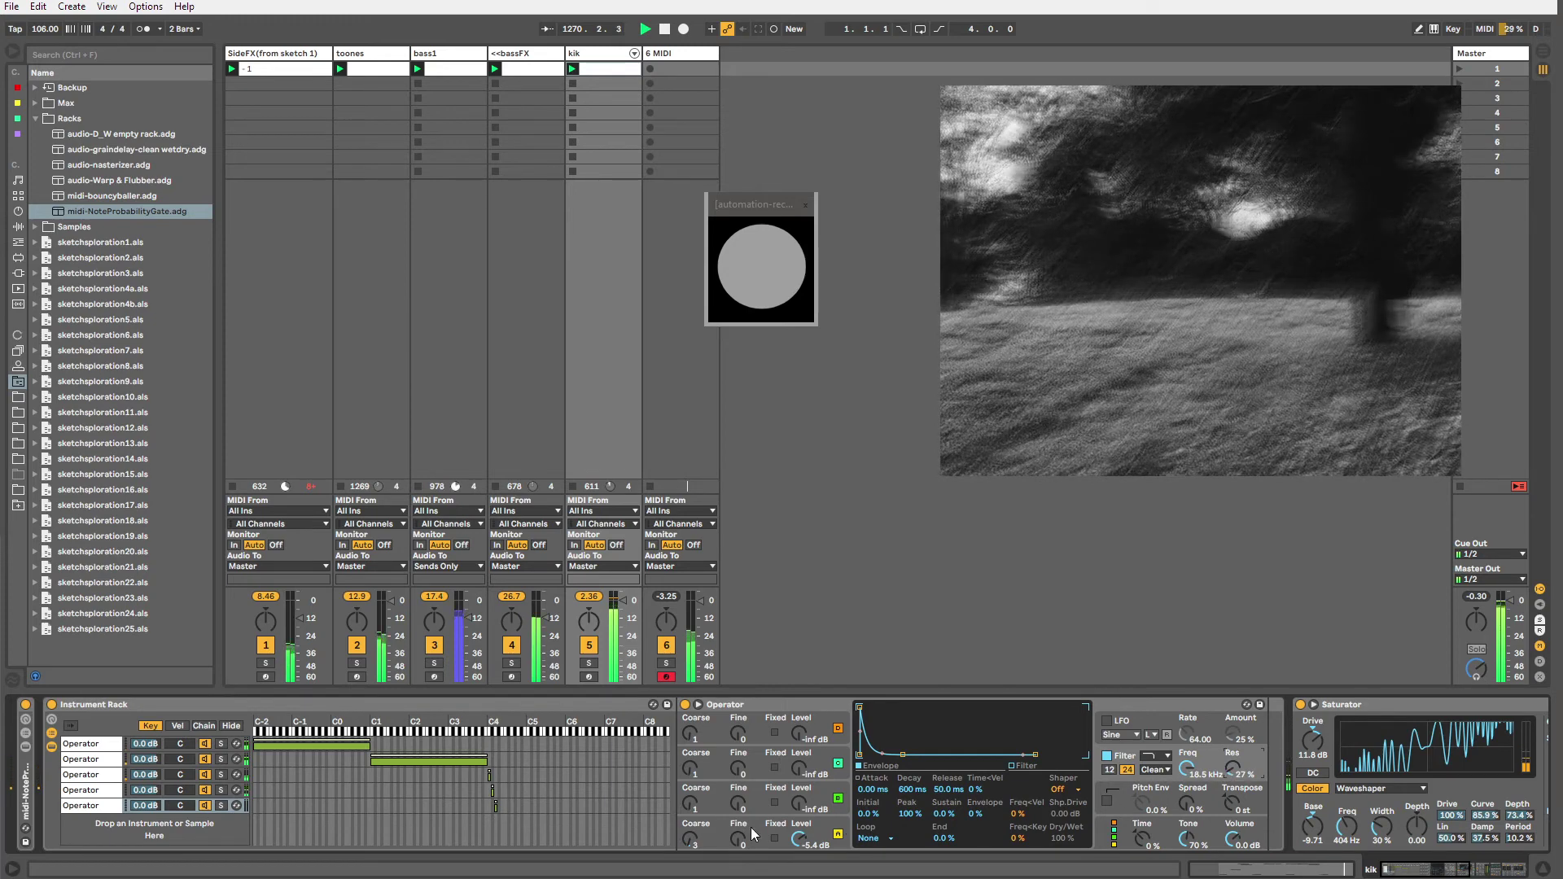
left_click_drag(689, 840, 689, 834)
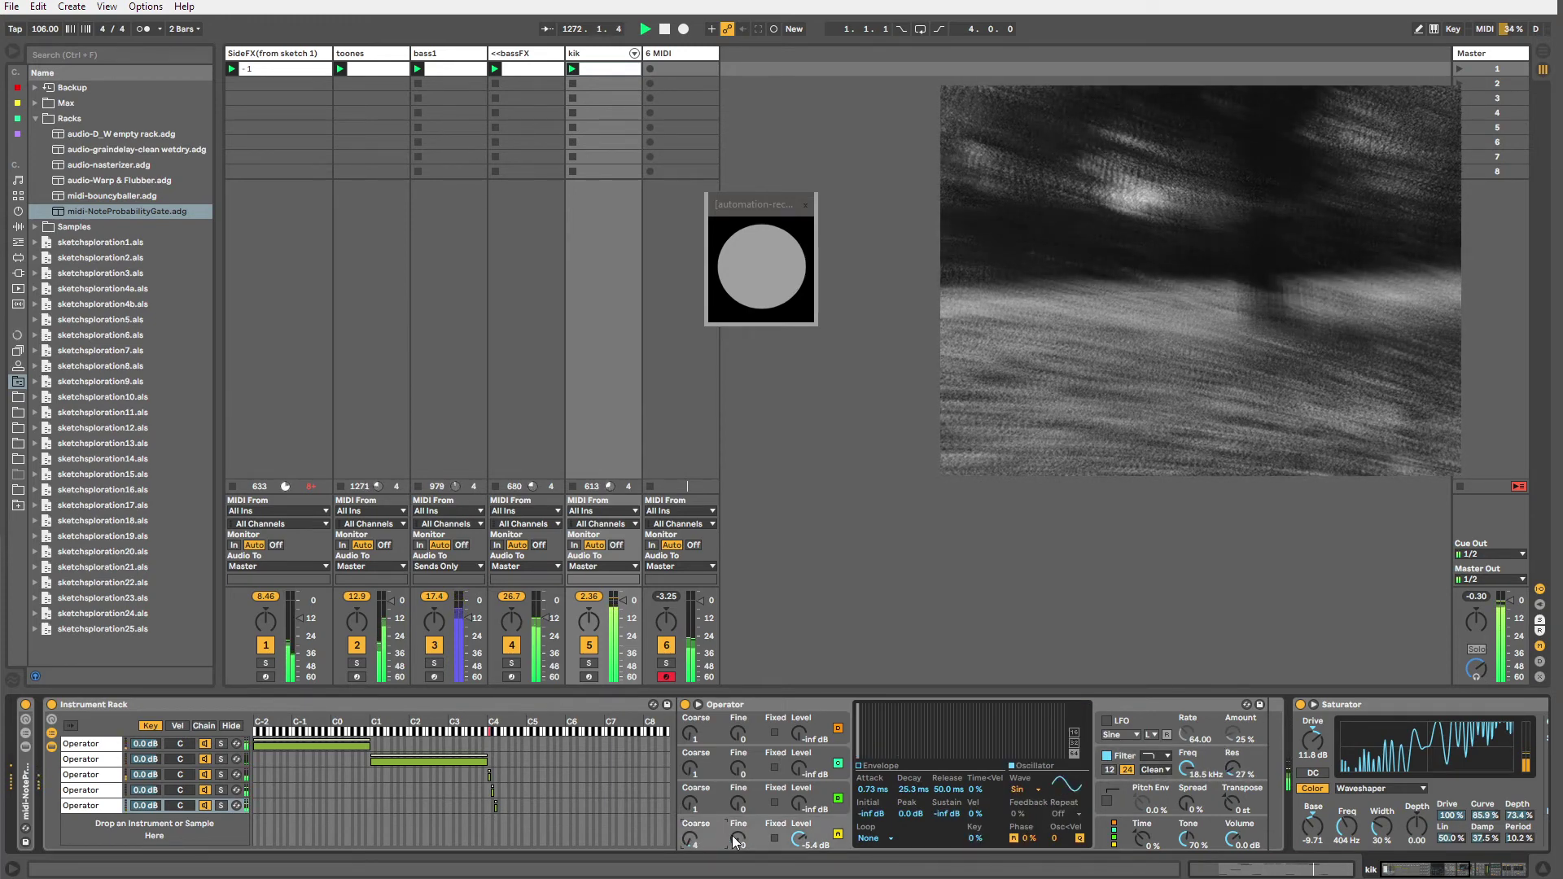
Loop oscillator A's envelope every 7.99 ms, with a 0.25 ms attack and 3.02 s decay.
left_click(877, 768)
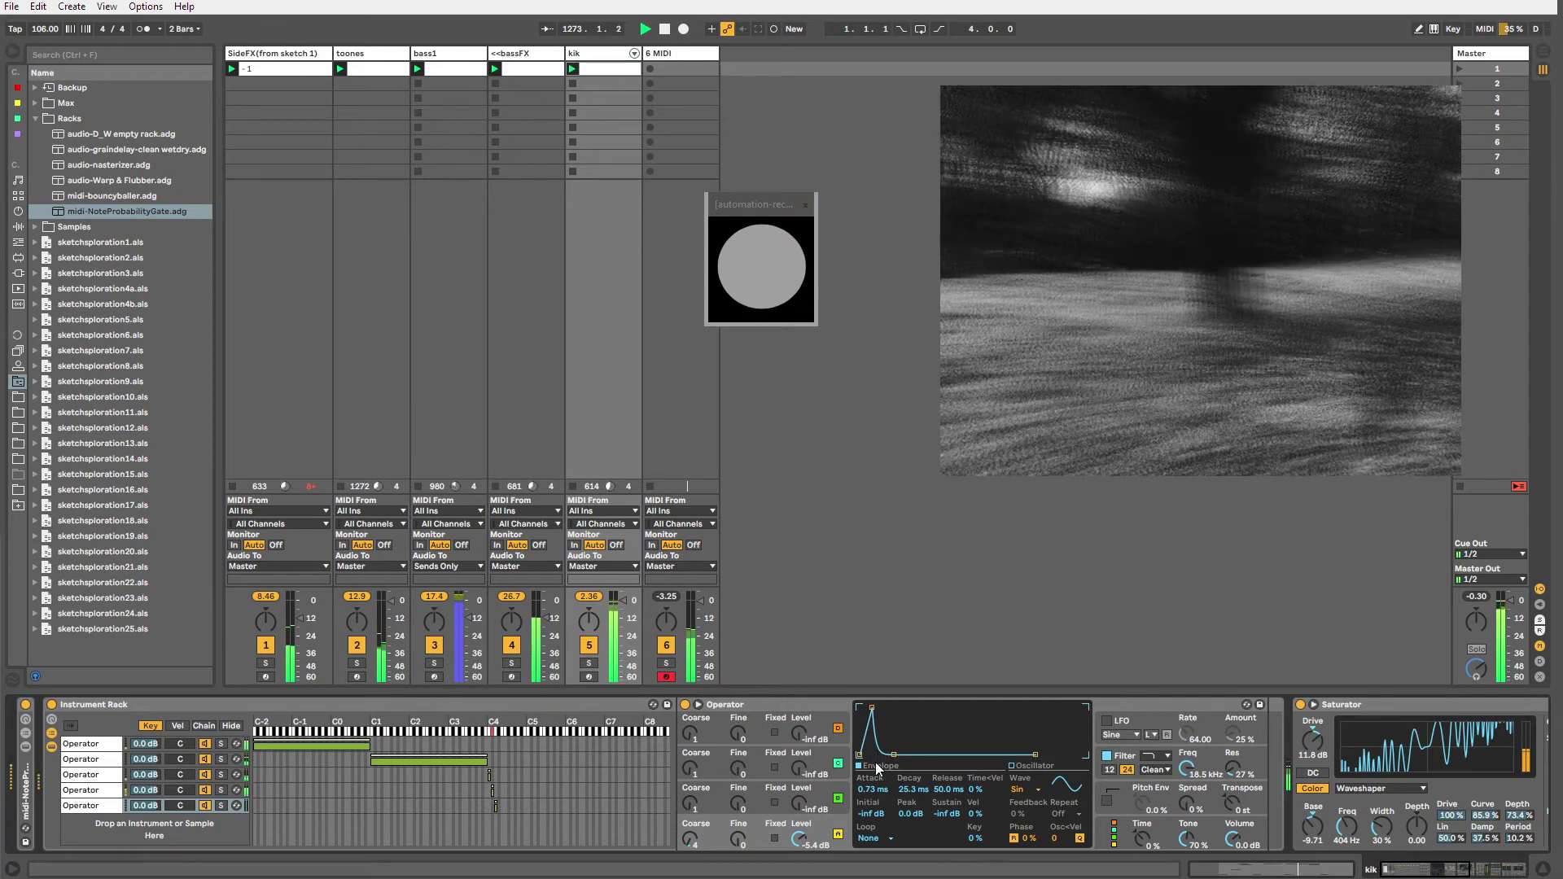
left_click_drag(897, 759, 926, 755)
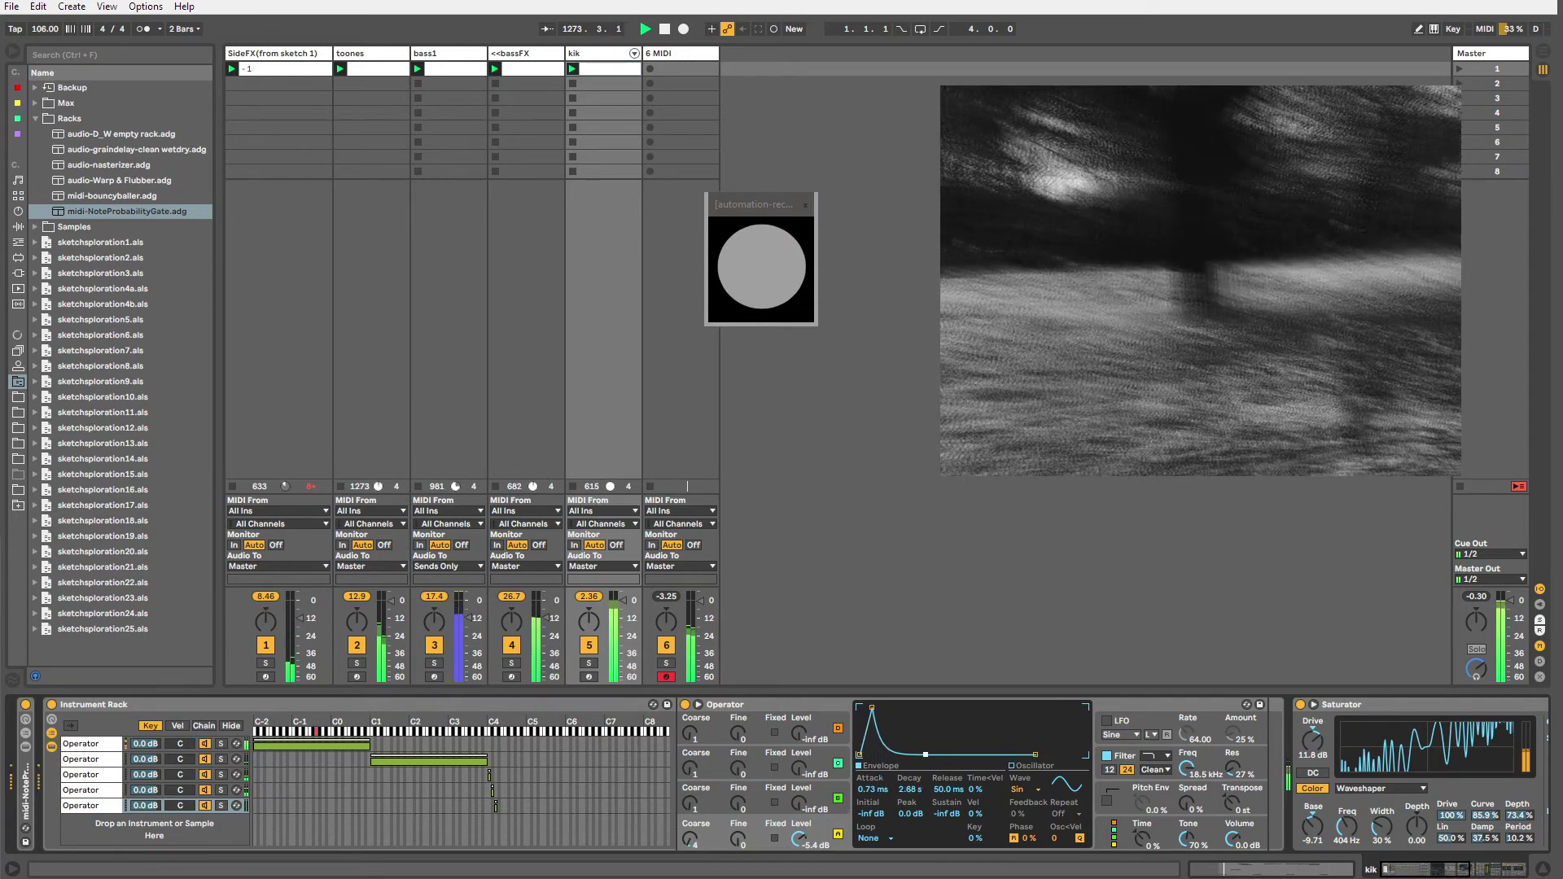
left_click(867, 839)
left_click(869, 862)
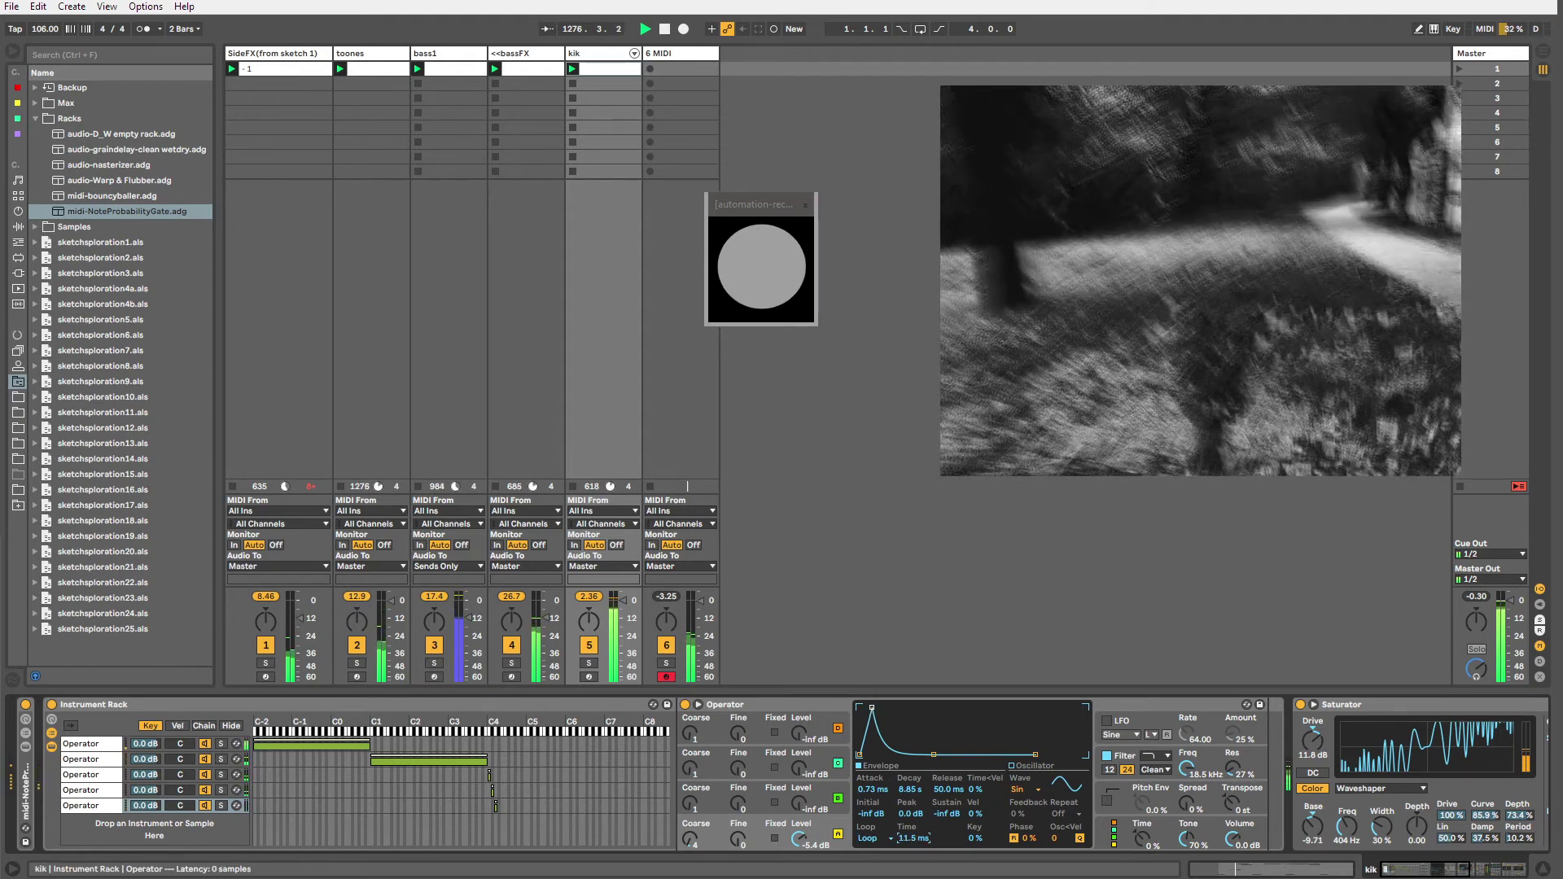
left_click_drag(872, 707, 862, 708)
left_click_drag(906, 842, 906, 848)
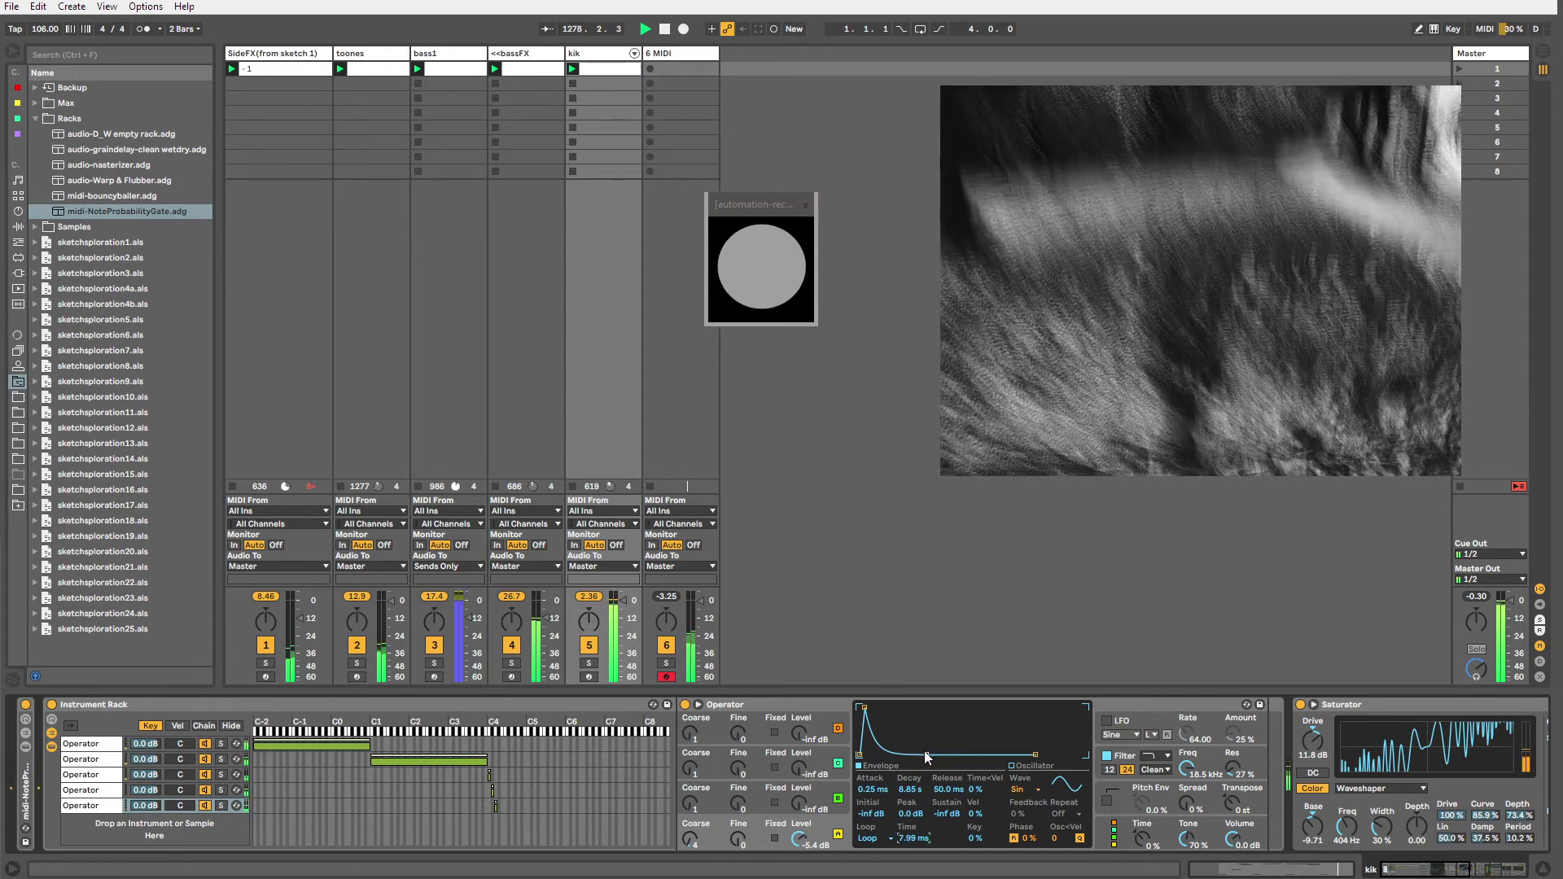
left_click_drag(926, 757, 918, 755)
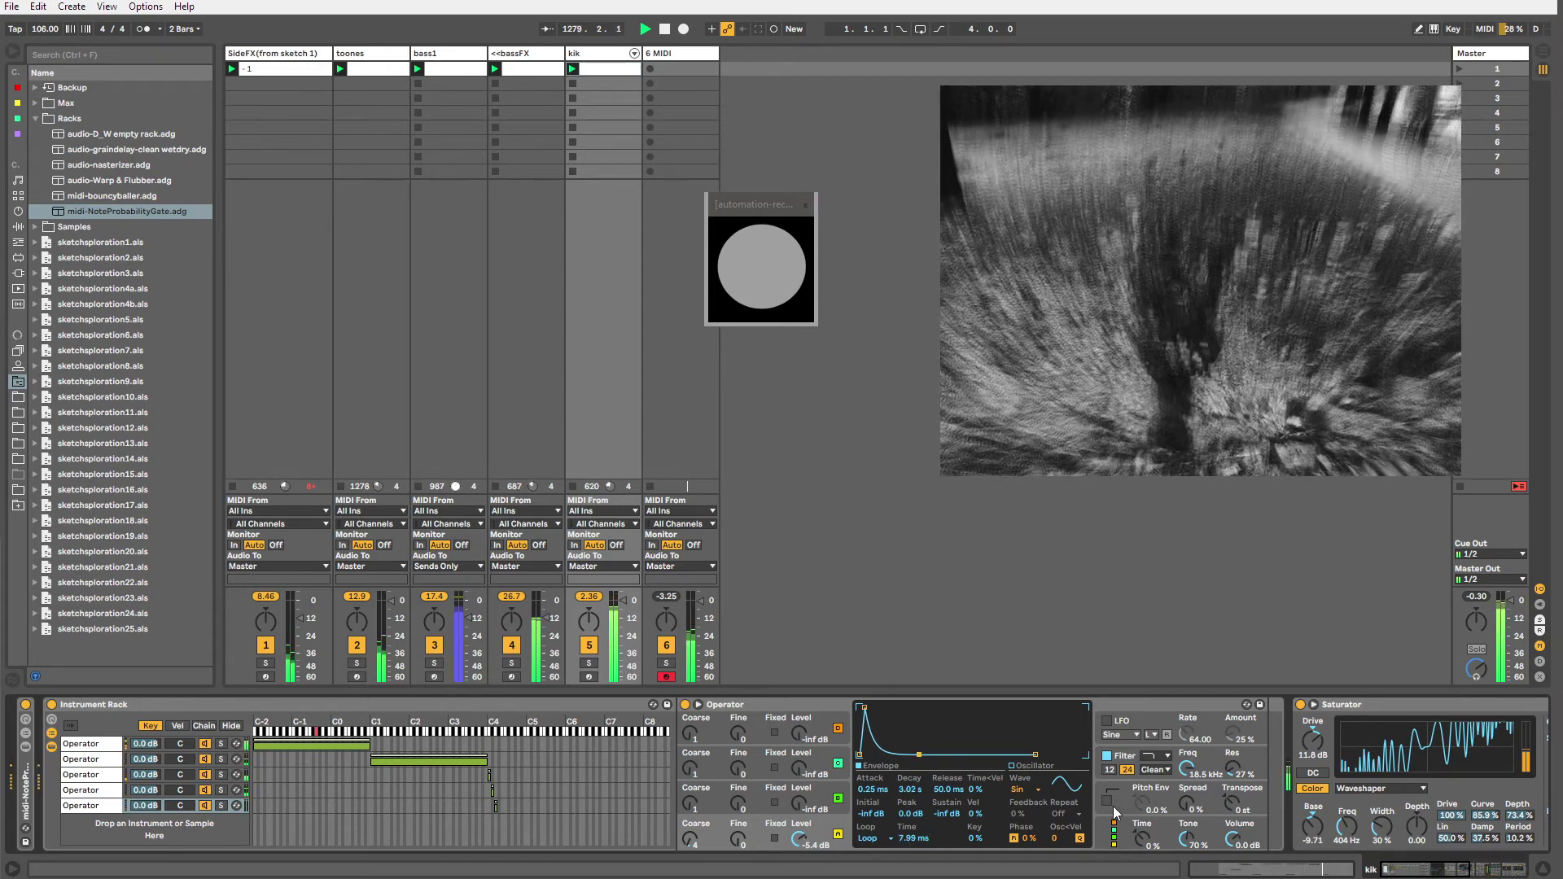
Lower the Operator's filter frequency to 784 Hz and enable its LFO in the H range at rate 112.89 and 100% amount.
left_click_drag(1187, 777, 1186, 838)
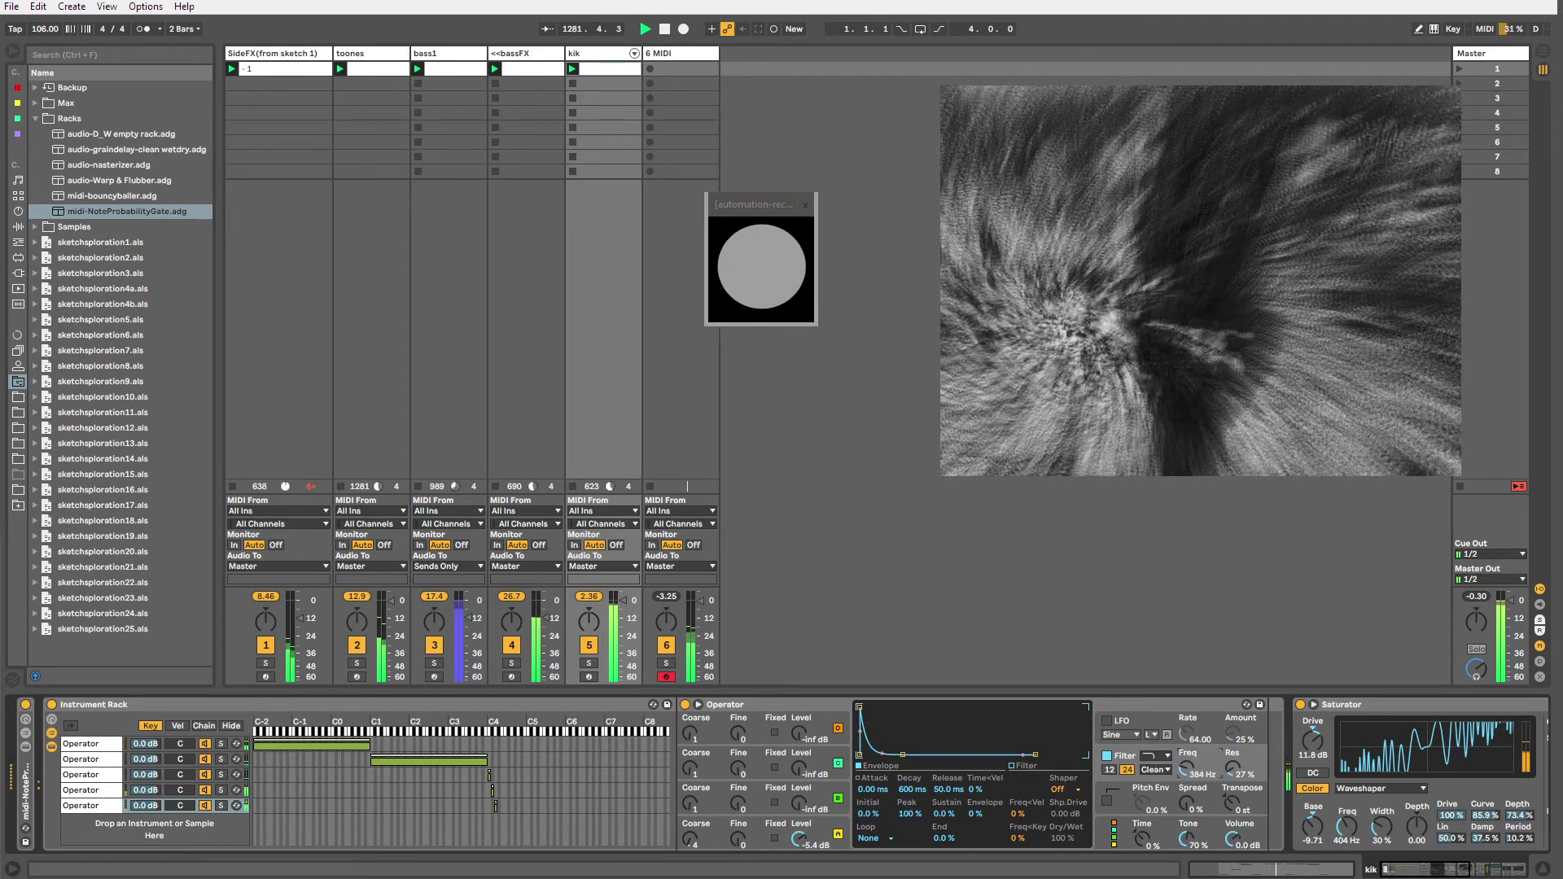
left_click(1106, 721)
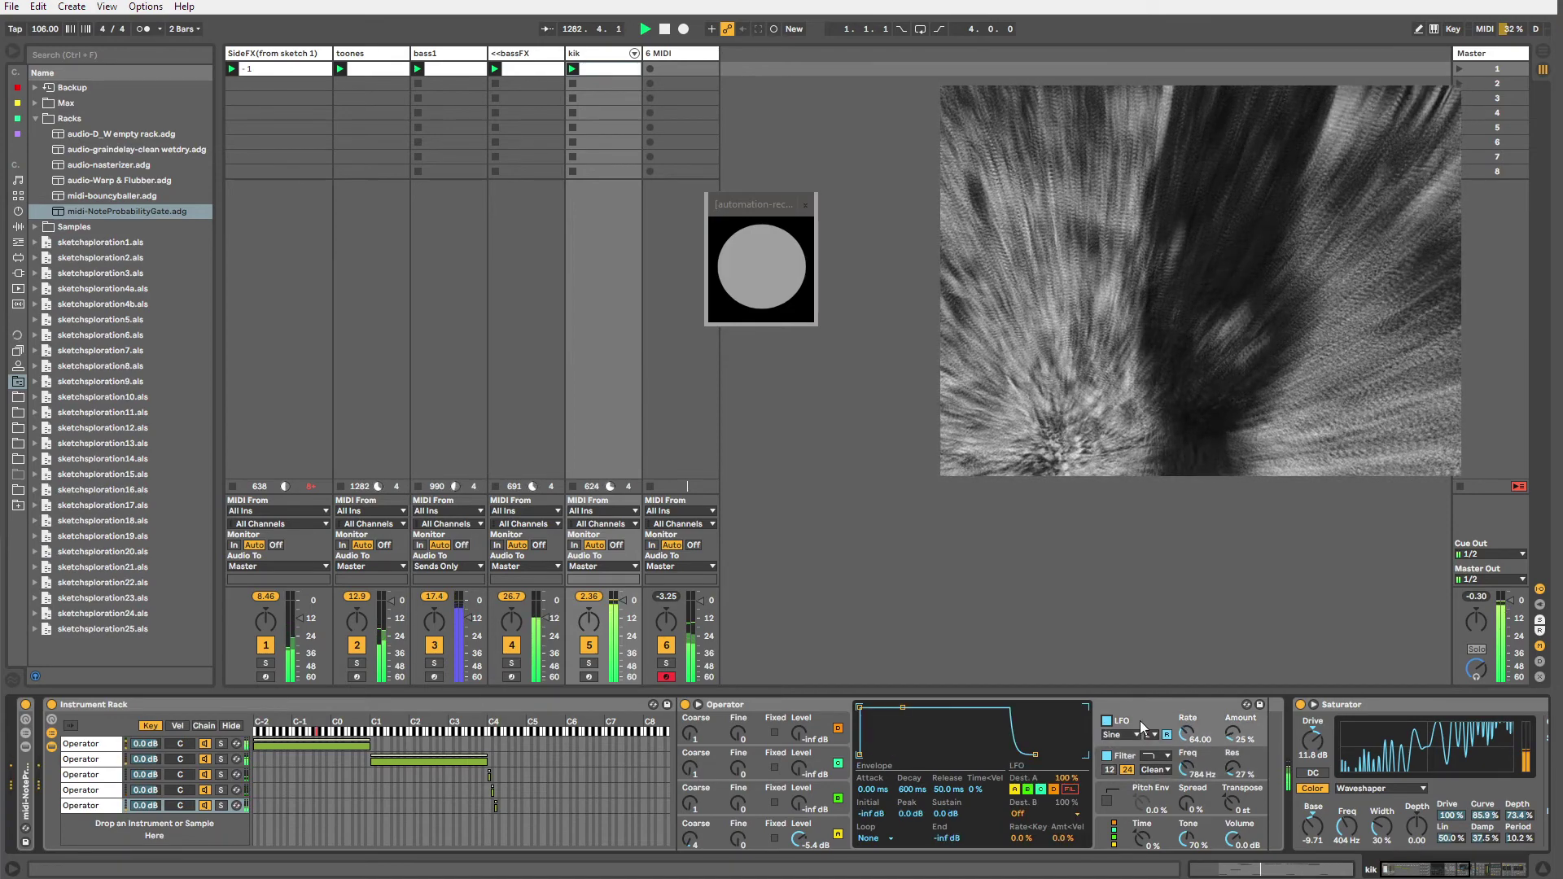
left_click_drag(1224, 733, 1191, 675)
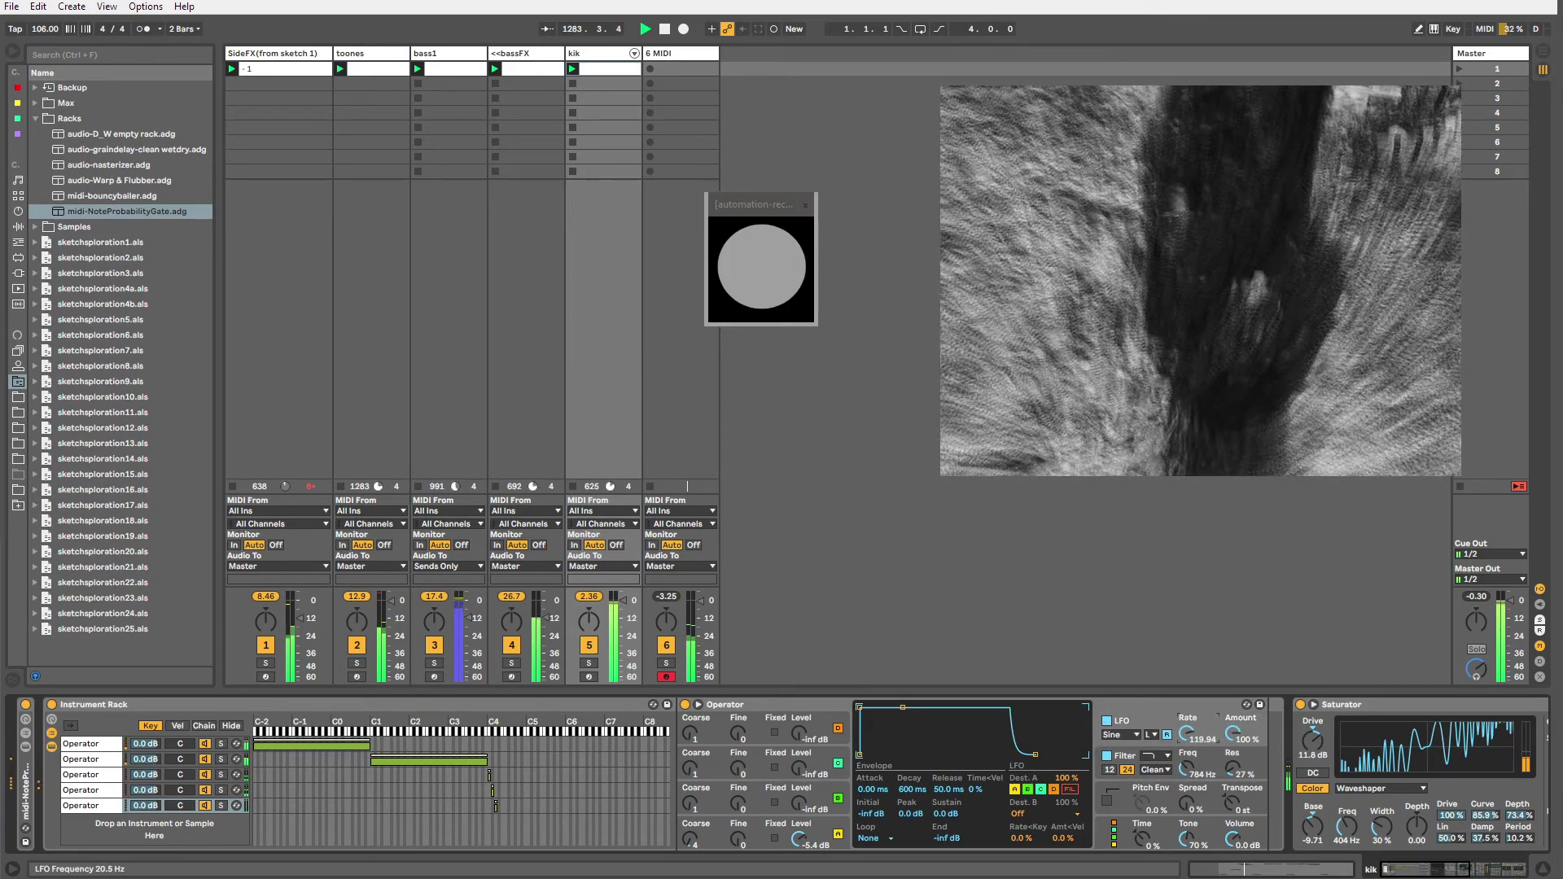
left_click_drag(1186, 733, 1187, 693)
left_click(1152, 735)
left_click(1154, 759)
Set the Operator's filter frequency to 1.52 kHz and bring up oscillator A's envelope.
left_click_drag(1186, 768, 1186, 822)
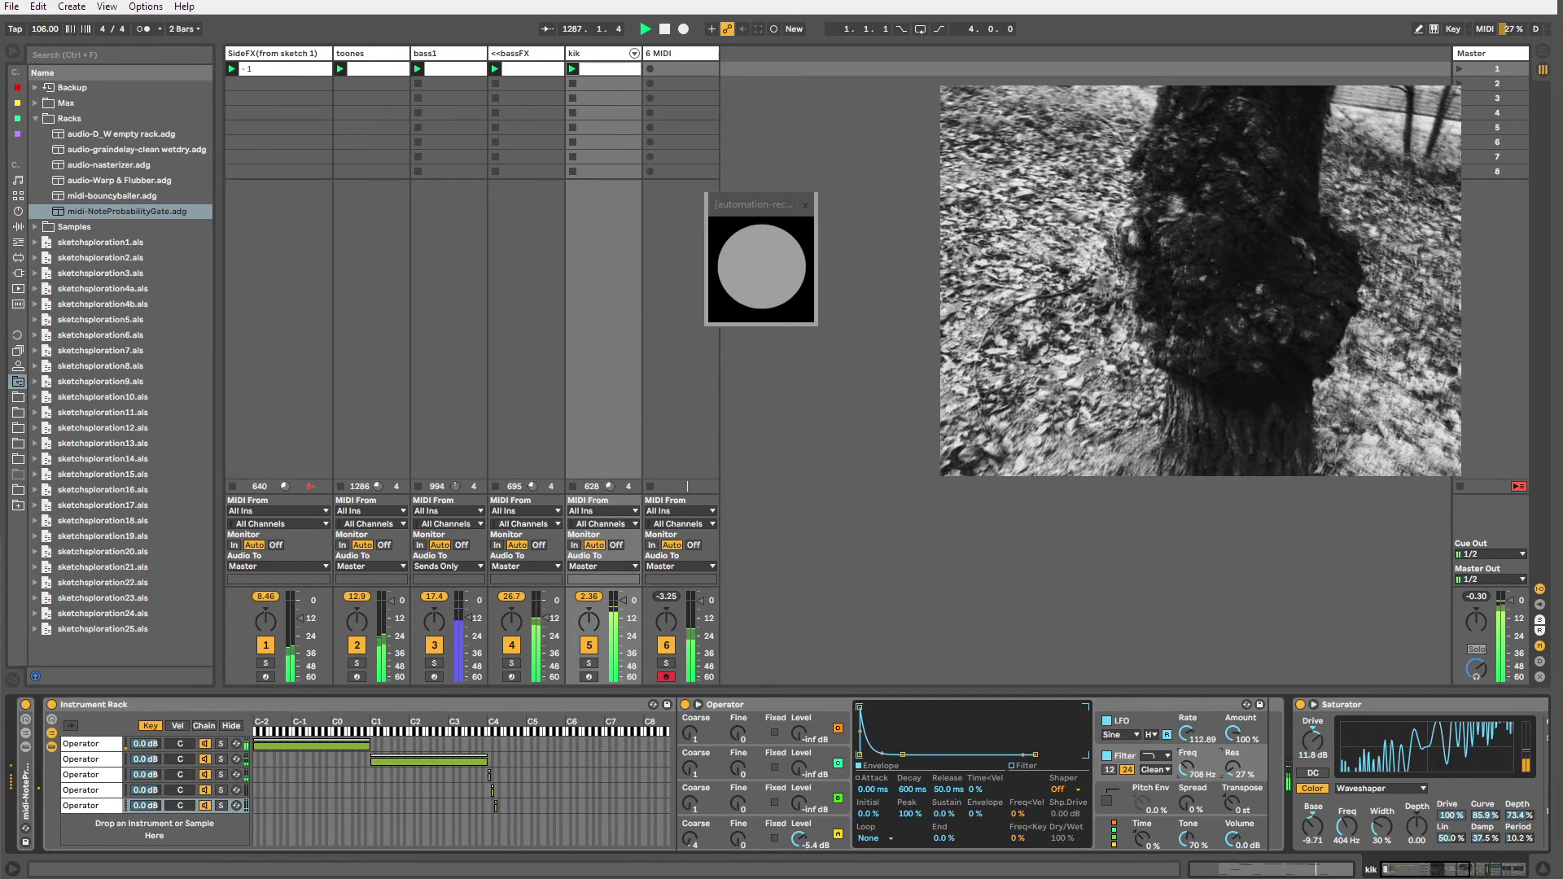
left_click_drag(1187, 766, 1187, 759)
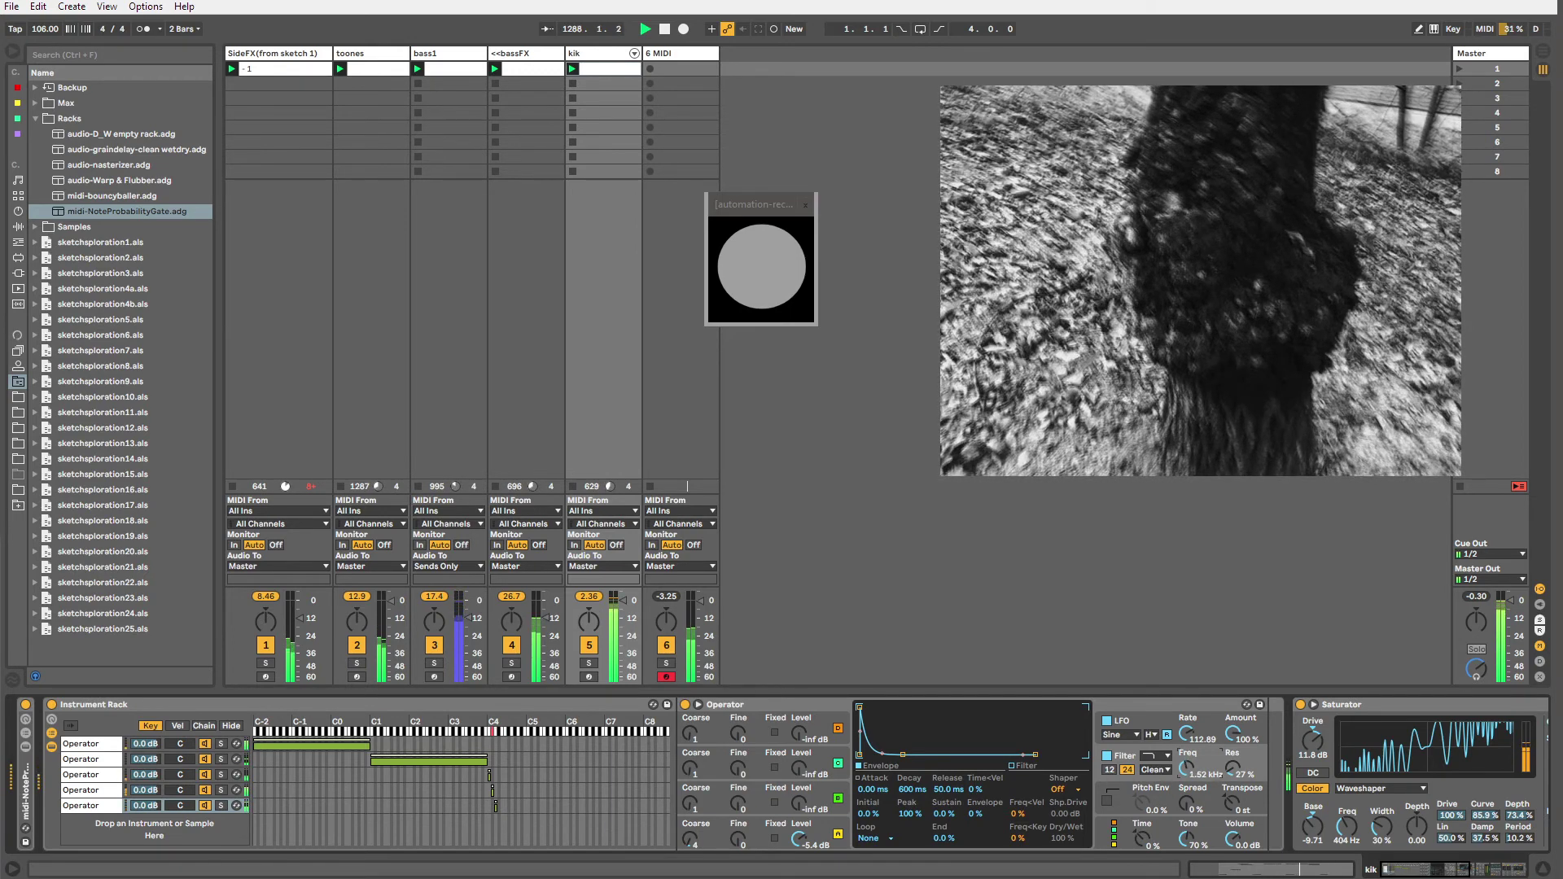
left_click(831, 828)
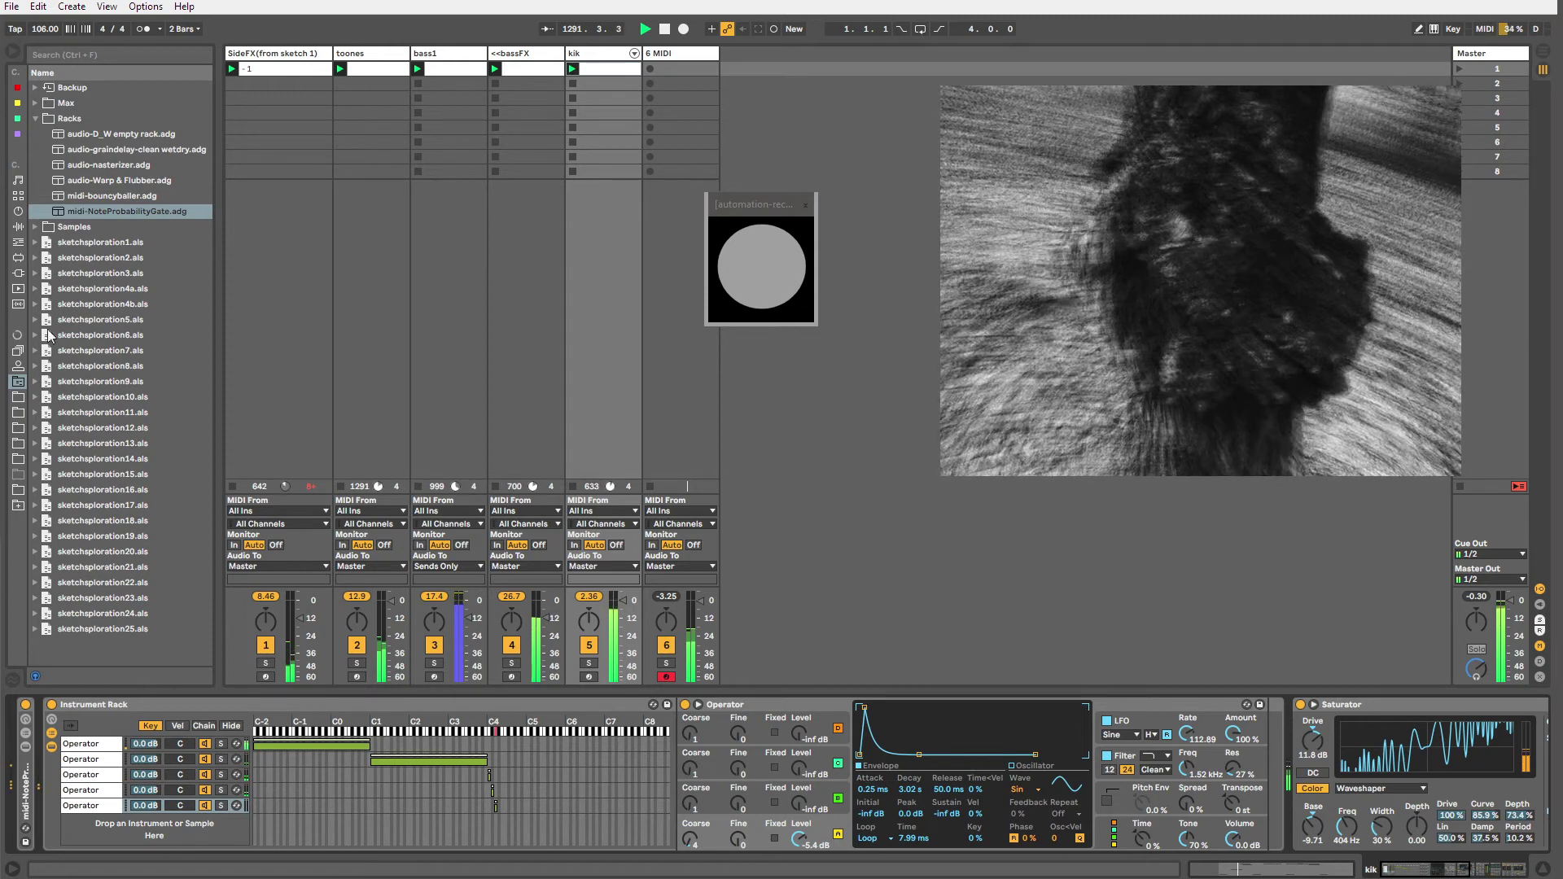
Insert a Chorus audio effect directly after the Operator in the last kik chain.
left_click(18, 134)
left_click(18, 226)
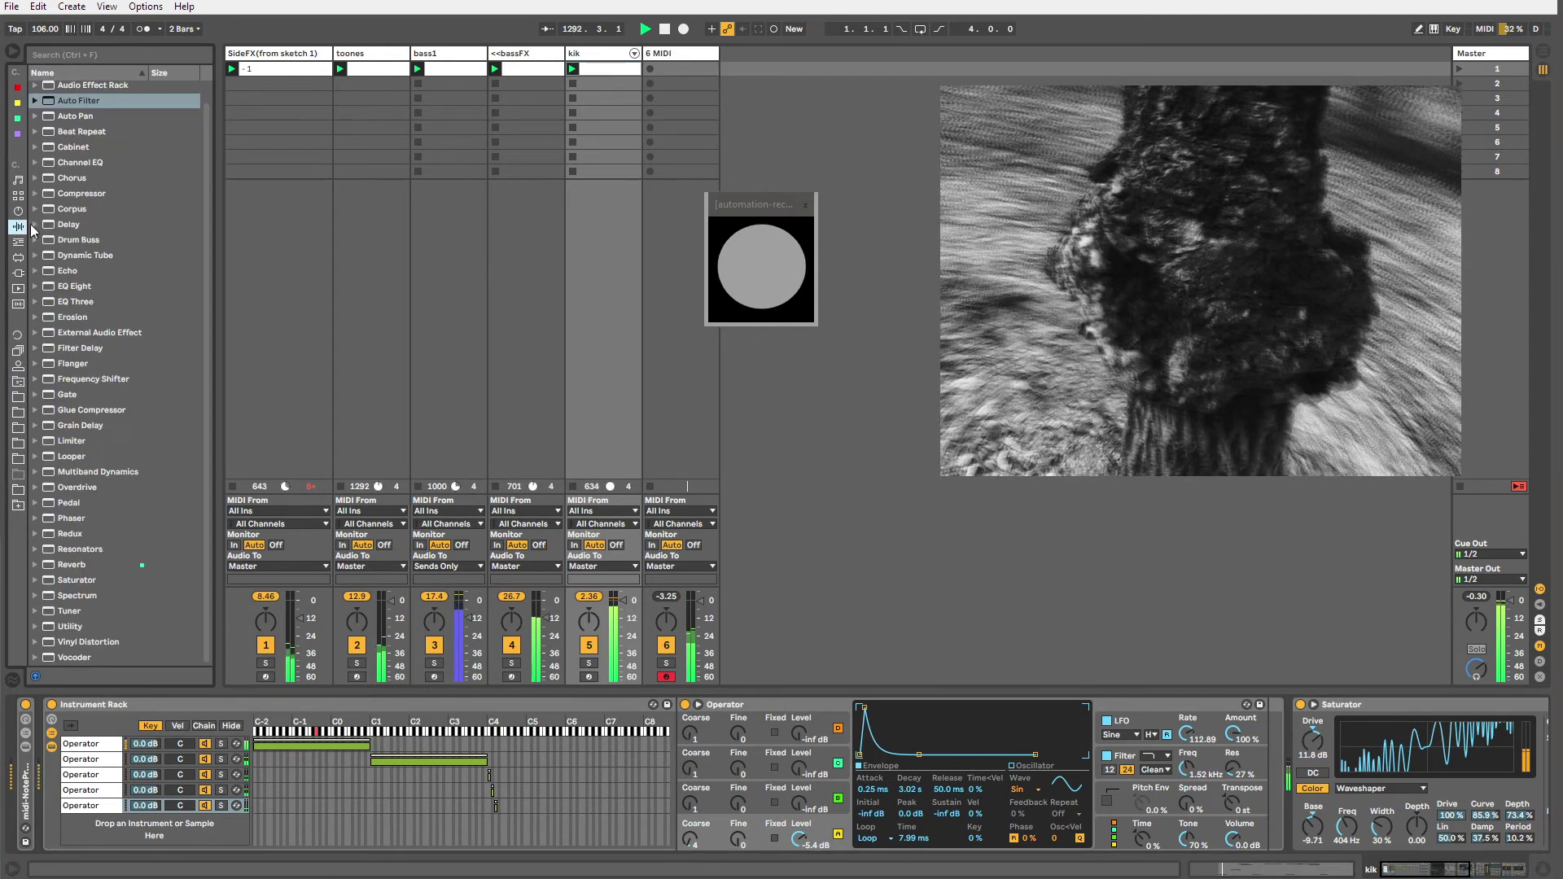
left_click(68, 177)
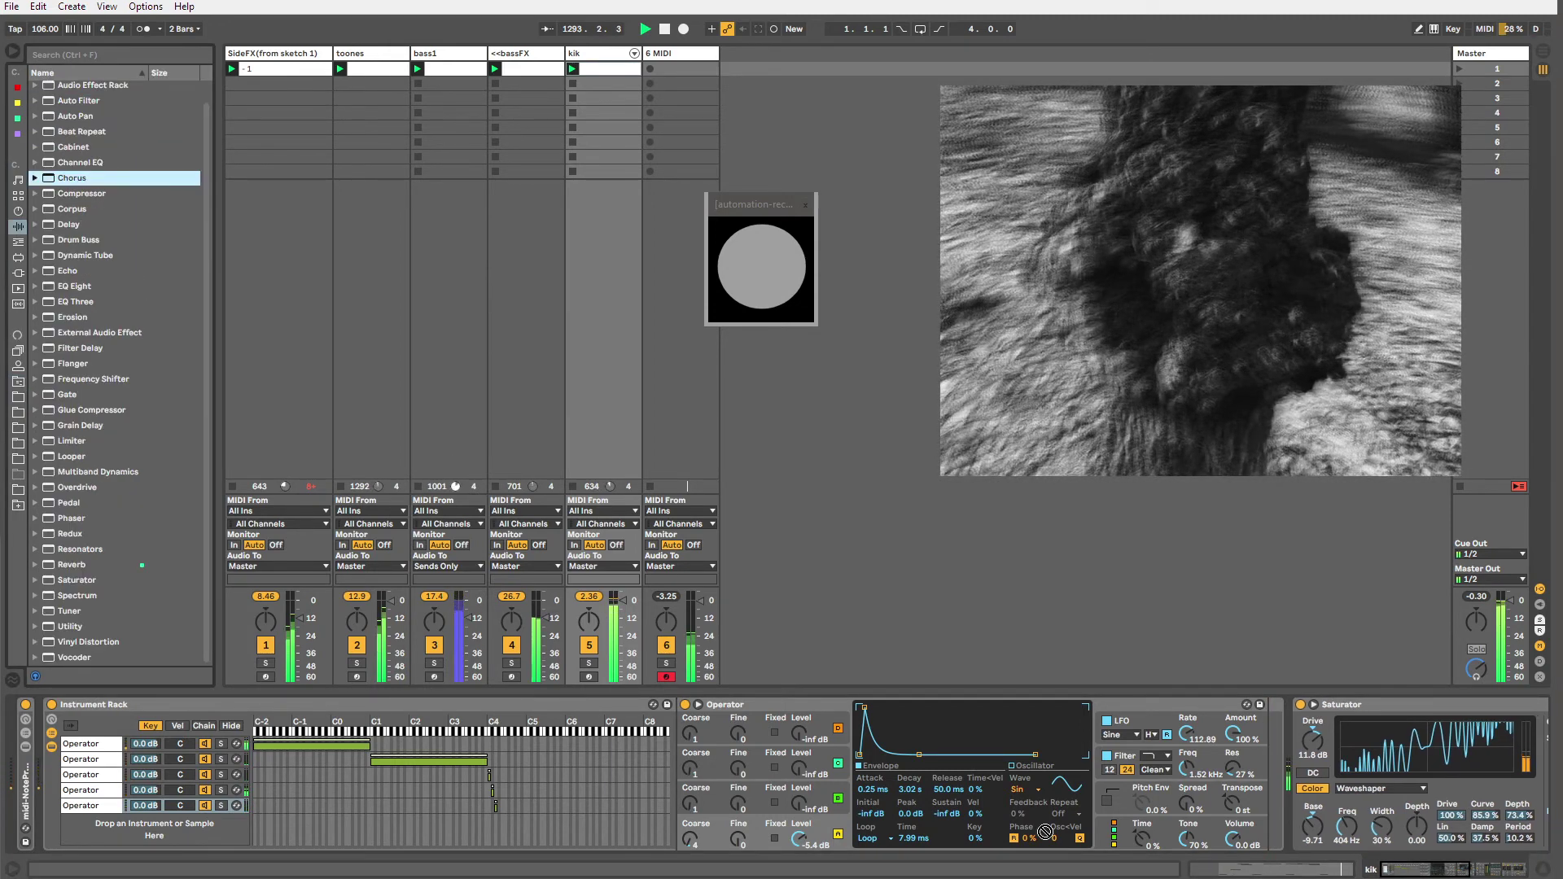
left_click_drag(1283, 782, 1285, 782)
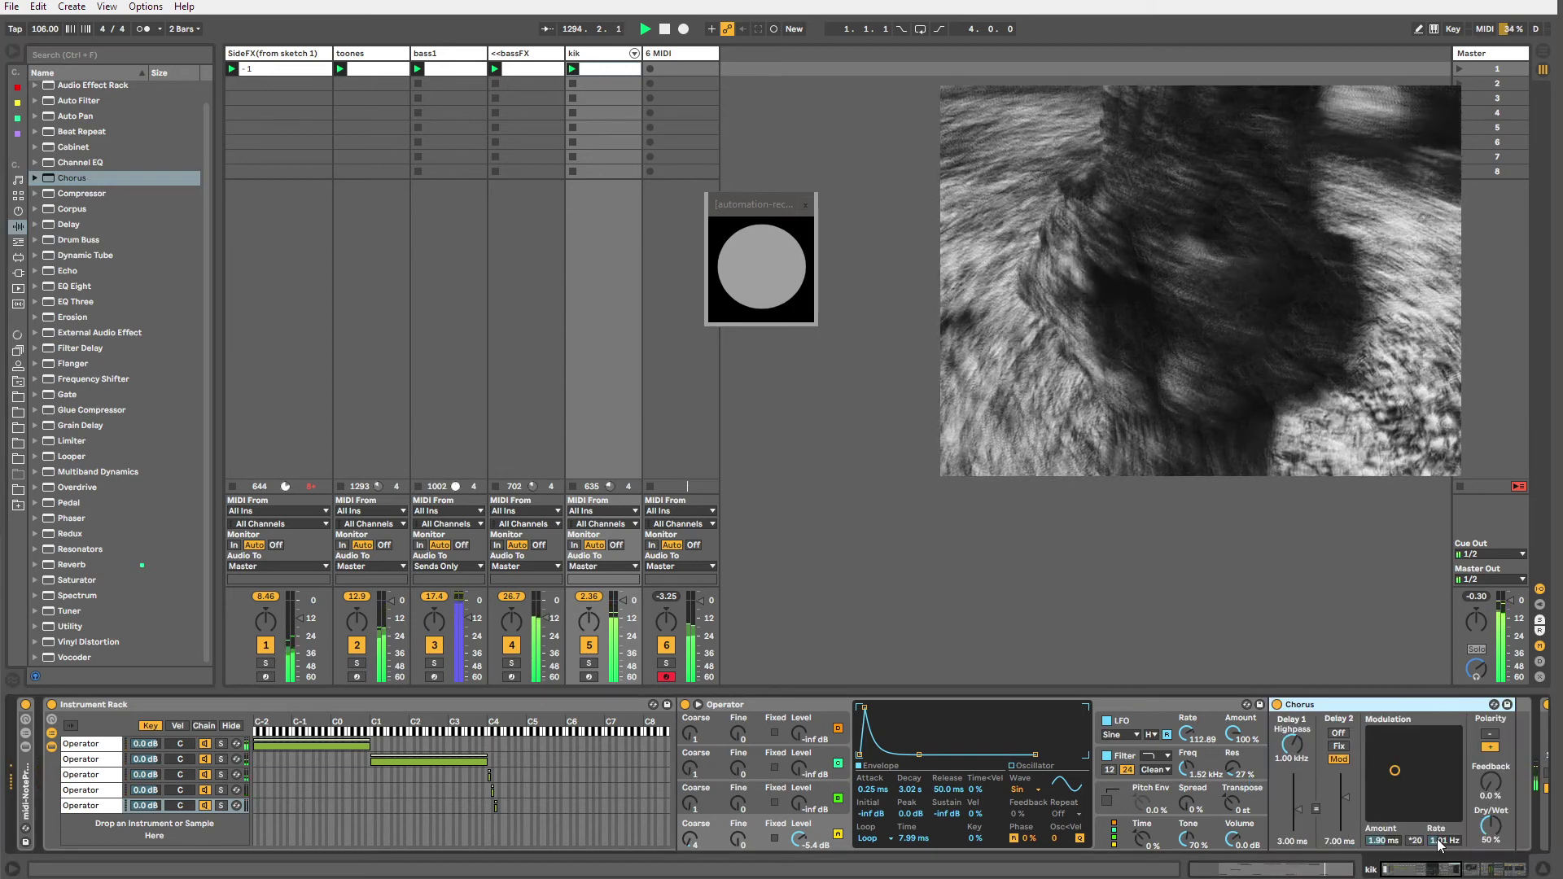
Set the Chorus modulation to 5.90 ms at 6.78 Hz, with negative polarity, 77% feedback and 37% dry/wet.
left_click_drag(1409, 873, 1414, 874)
left_click(1353, 734)
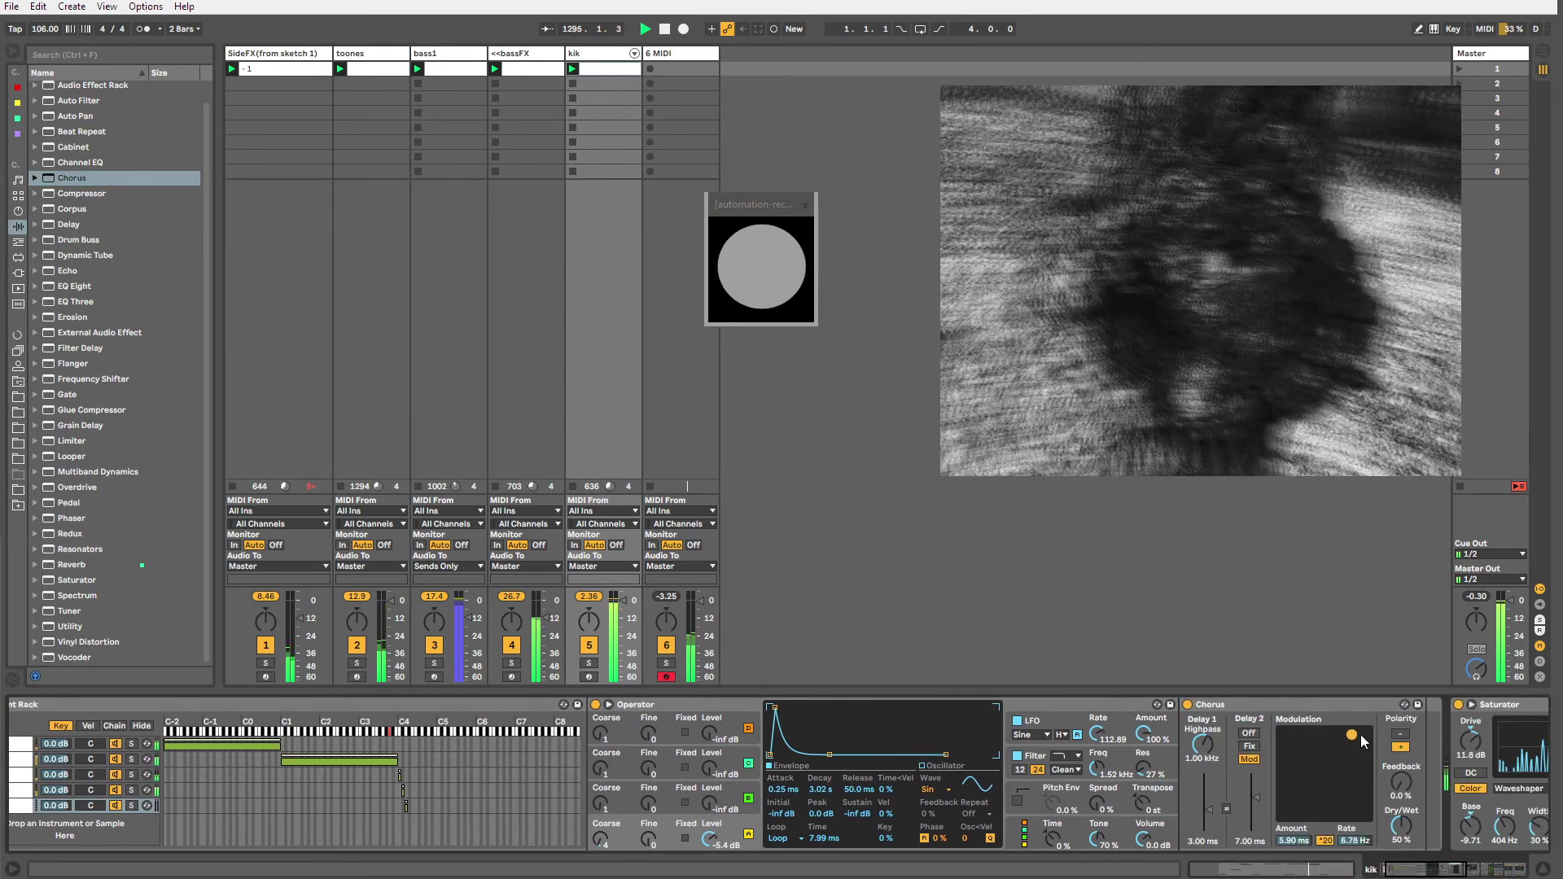
left_click(1400, 734)
left_click_drag(1401, 783, 1402, 741)
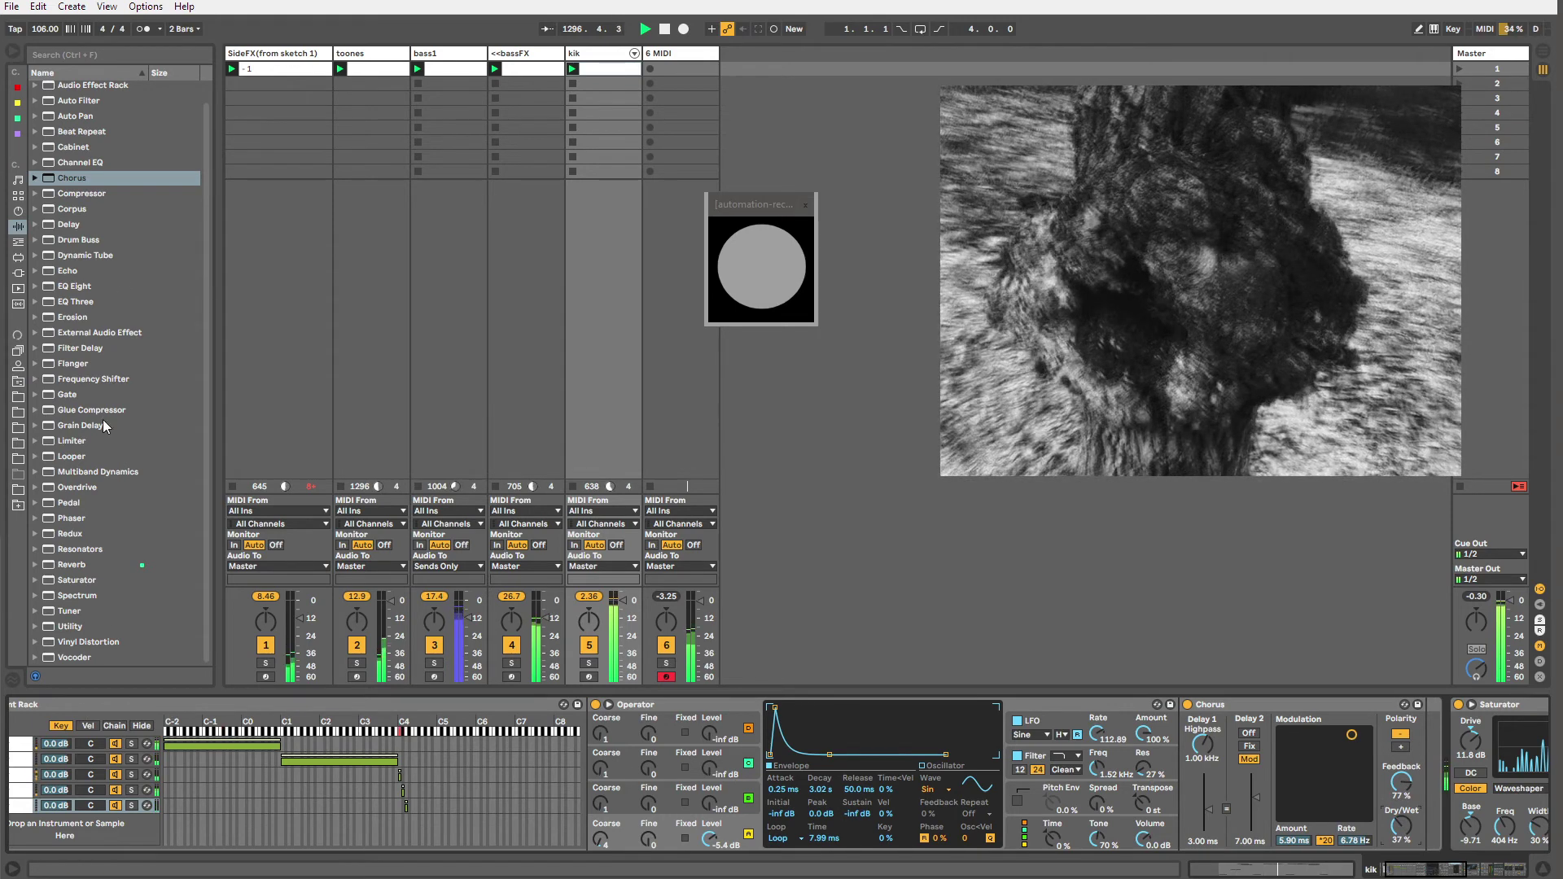
Add a Utility after the Chorus with -10.0 dB gain and shorten oscillator A's attack to 0.00 ms.
left_click(72, 626)
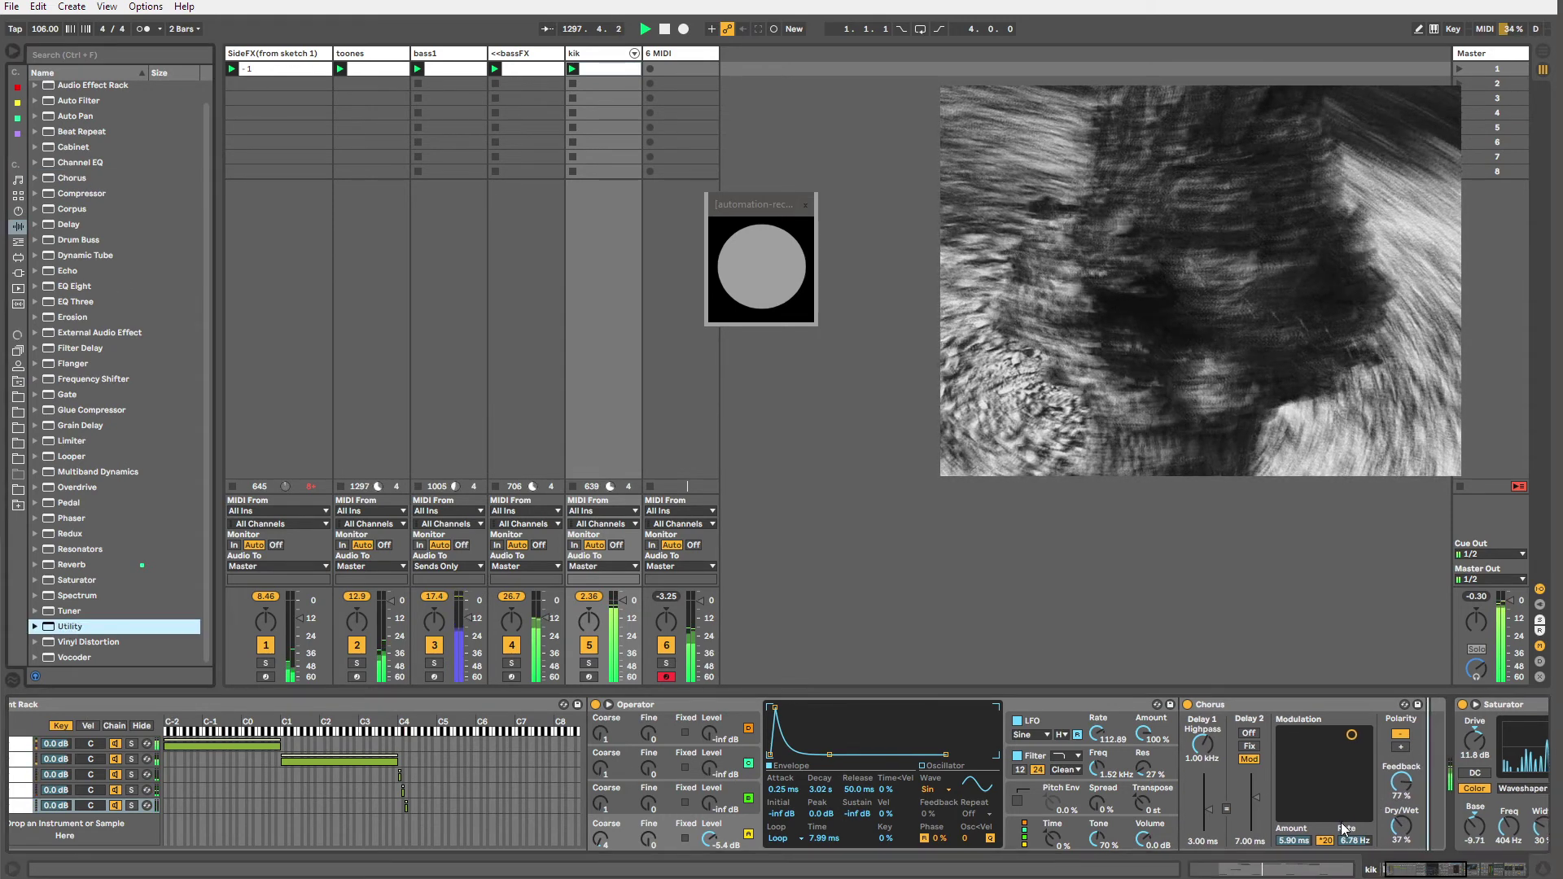
left_click_drag(1441, 771, 1441, 770)
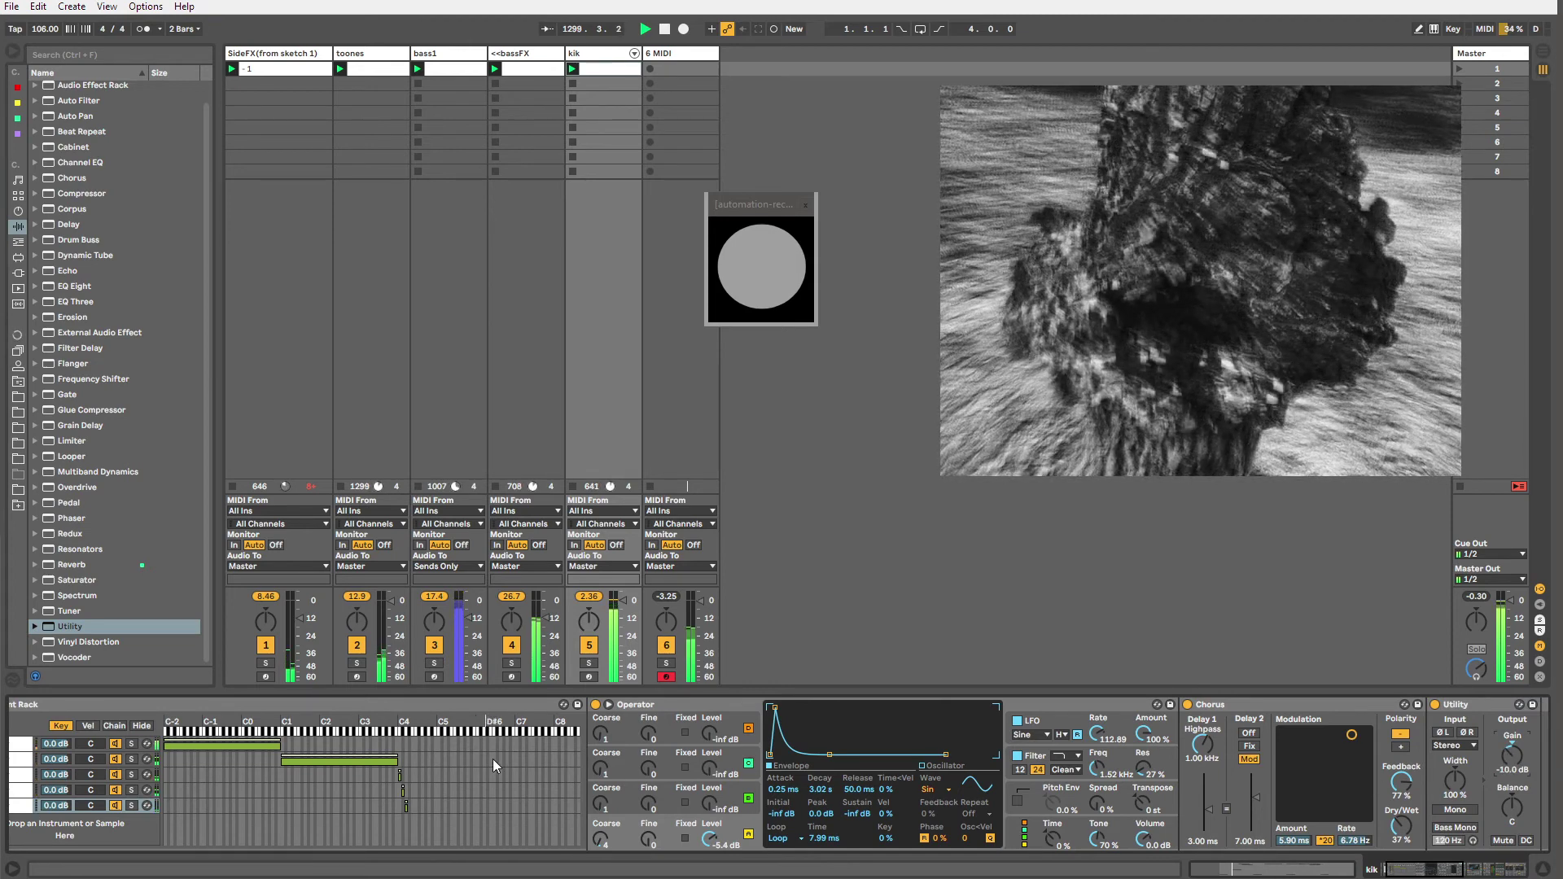
left_click(1388, 872)
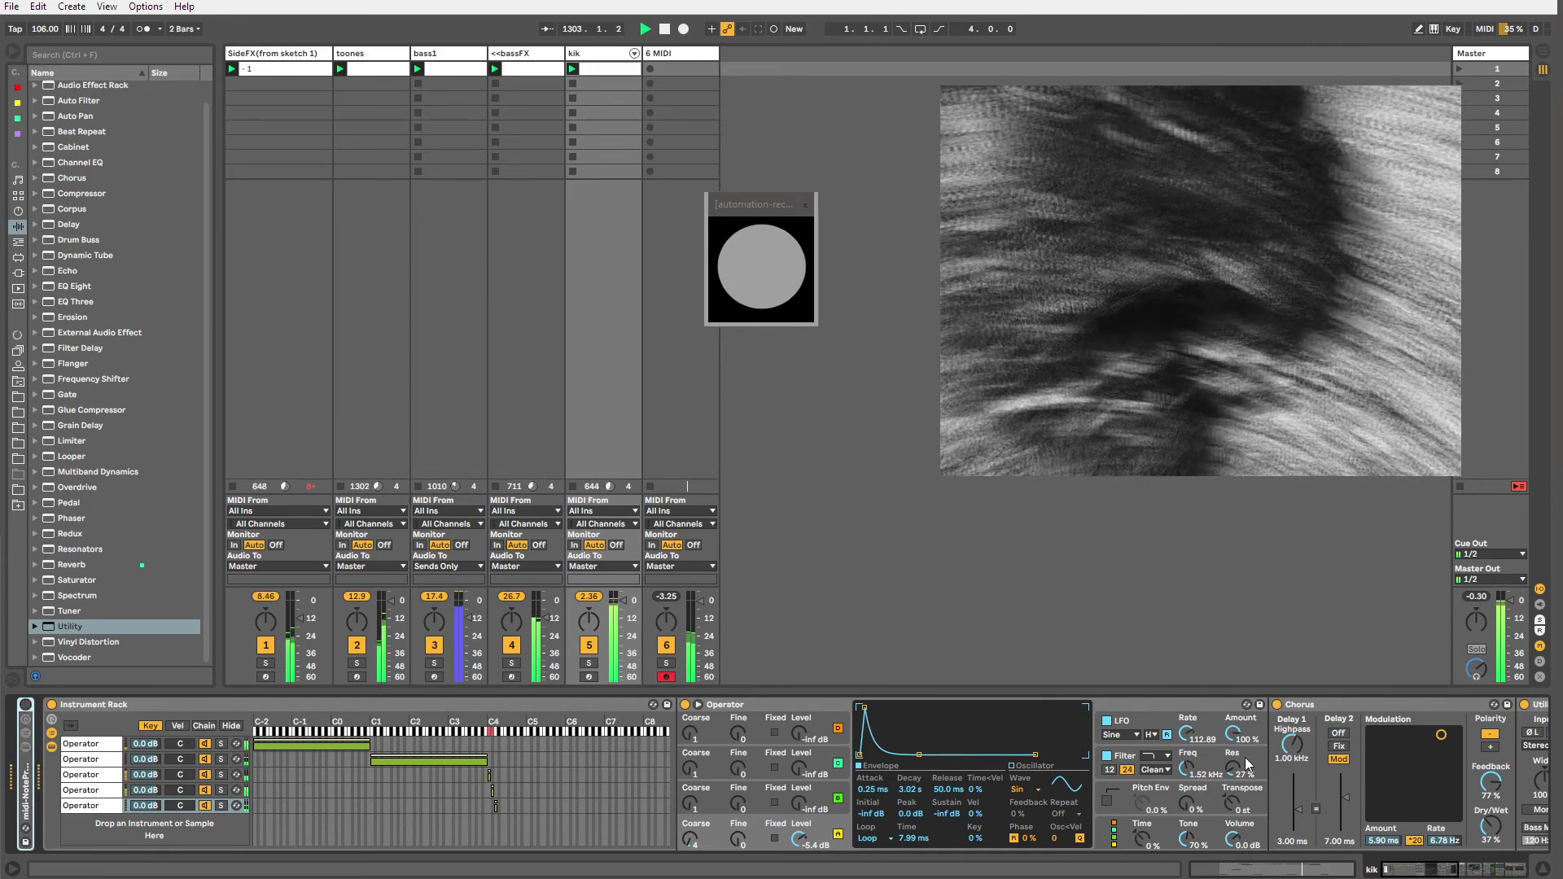
left_click_drag(865, 708, 860, 710)
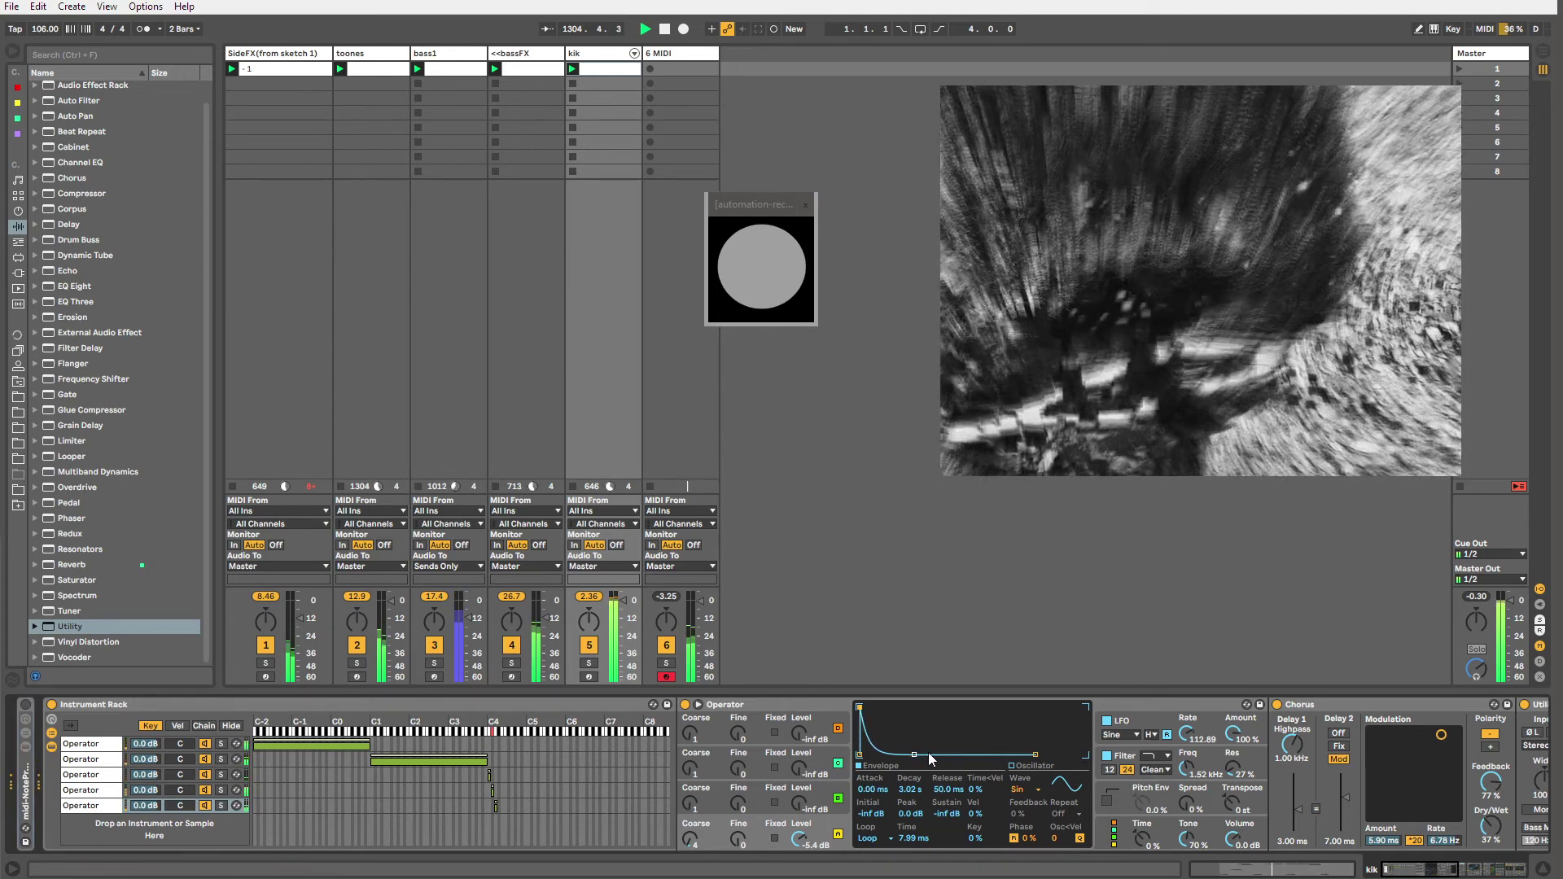
Set the Chorus to 5.33 ms amount, 7.68 Hz rate, 834 Hz highpass and 86% feedback, with Delay 2 on Fix.
left_click_drag(1441, 736, 1446, 748)
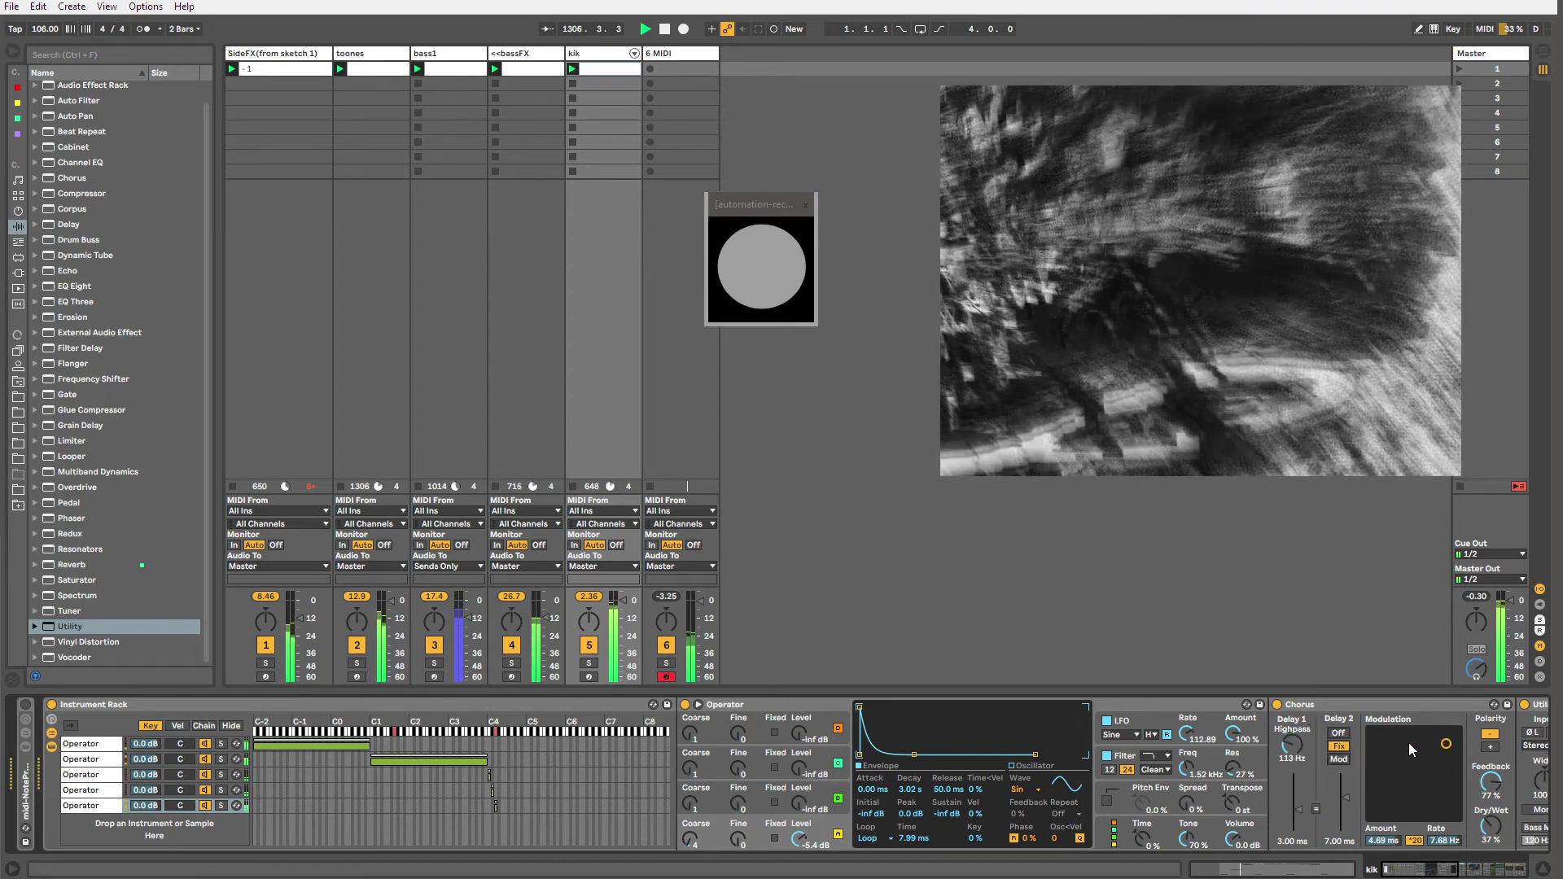
left_click_drag(1446, 744, 1446, 740)
left_click_drag(1291, 747, 1291, 720)
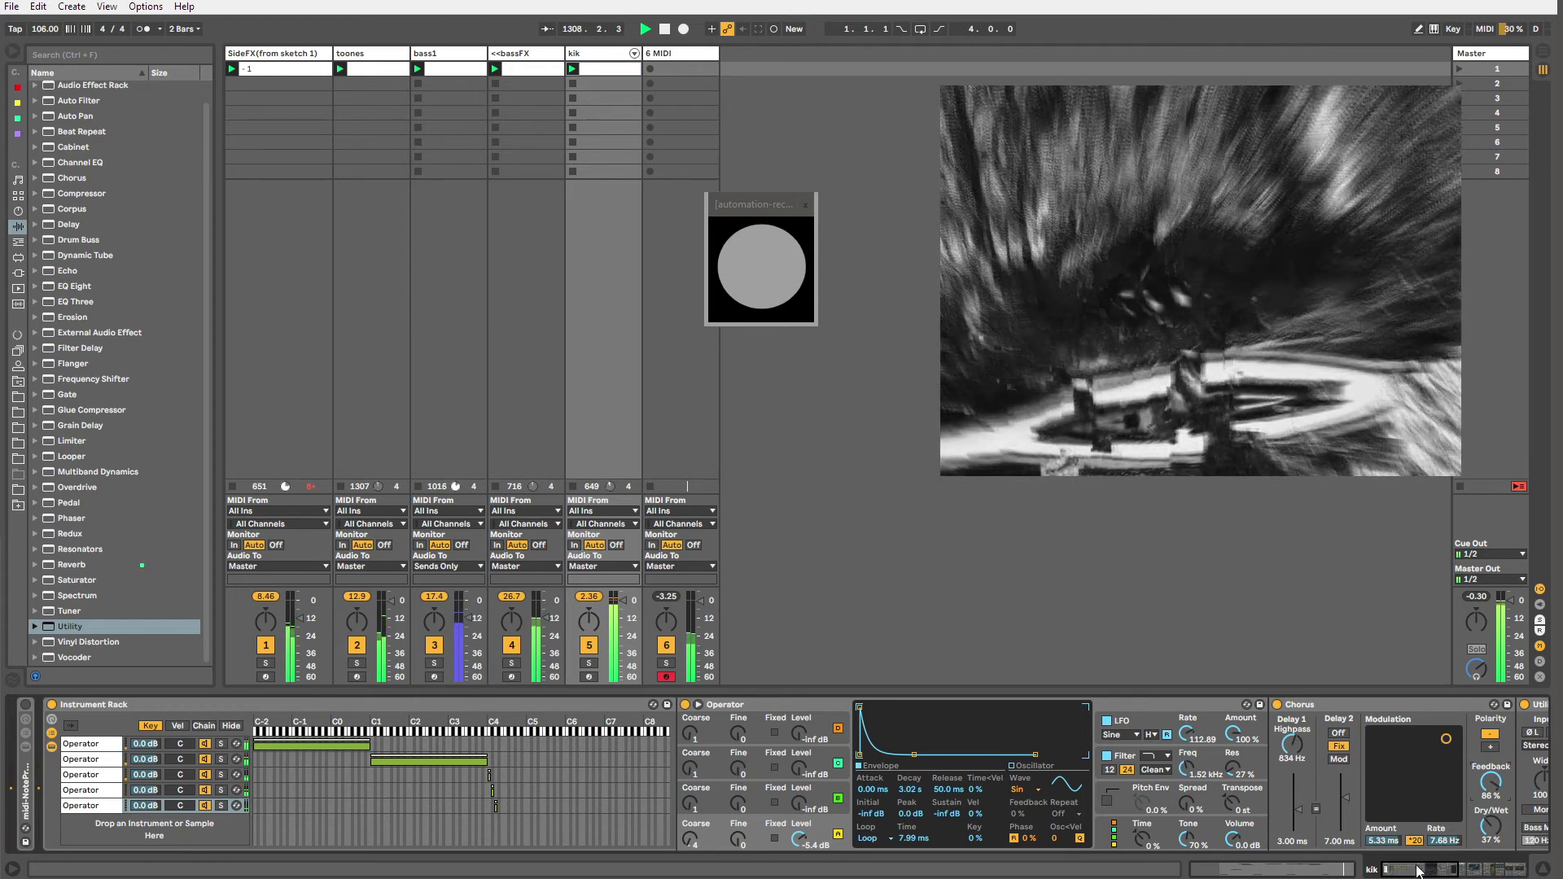
Switch the Operator's filter to high-pass at 5.44 kHz with 97% resonance and lower the Utility gain to -27.3 dB.
scroll(1173, 855, "right", 3)
left_click_drag(1124, 770, 1096, 733)
left_click(1036, 757)
left_click(1045, 780)
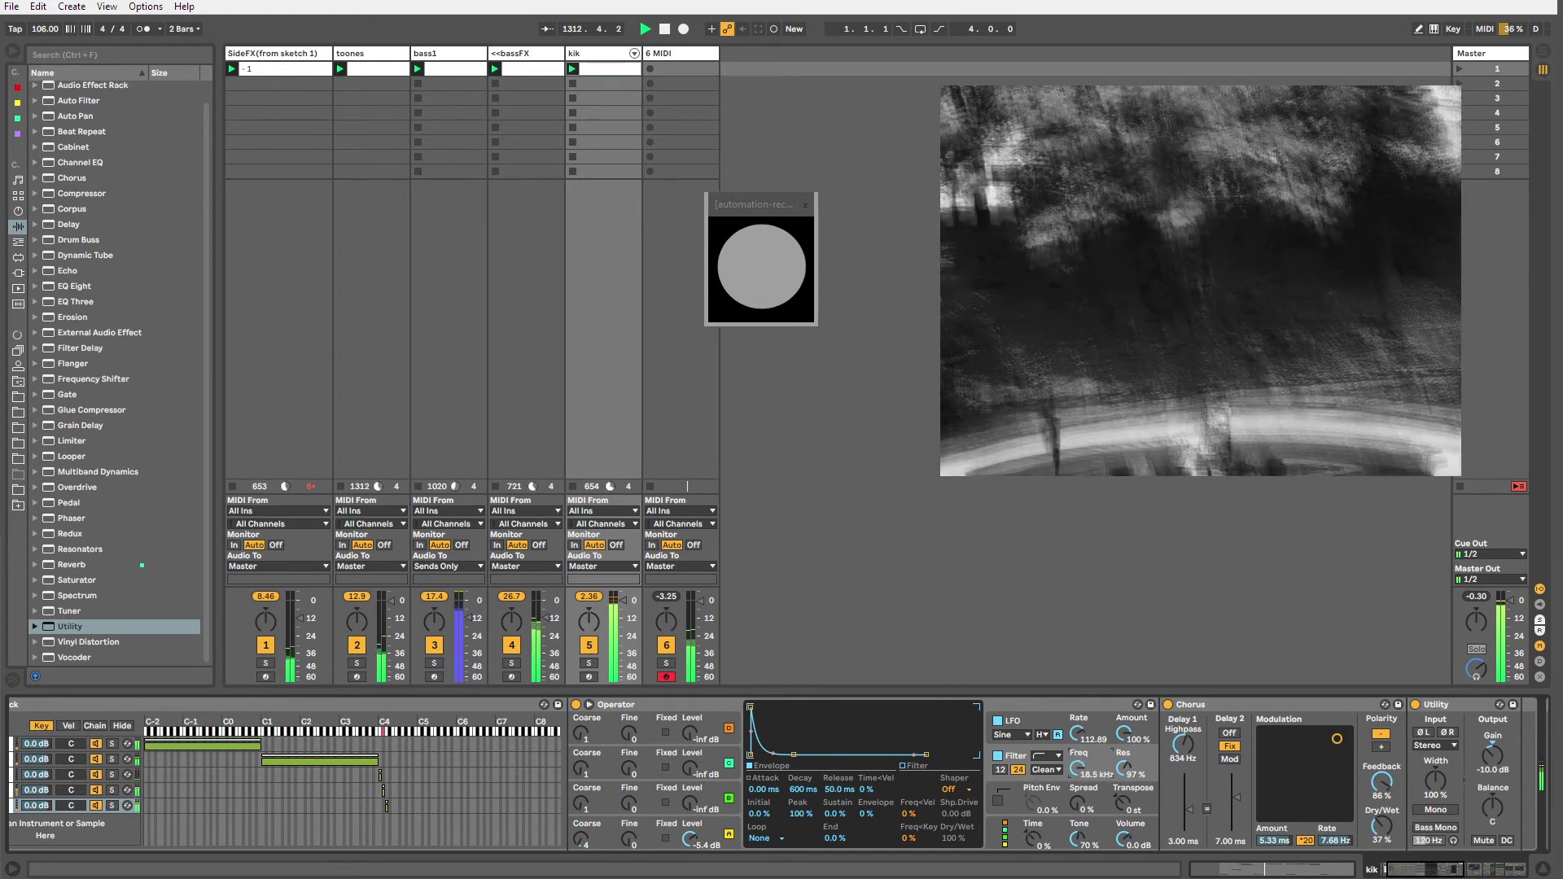
left_click_drag(1483, 773, 1484, 792)
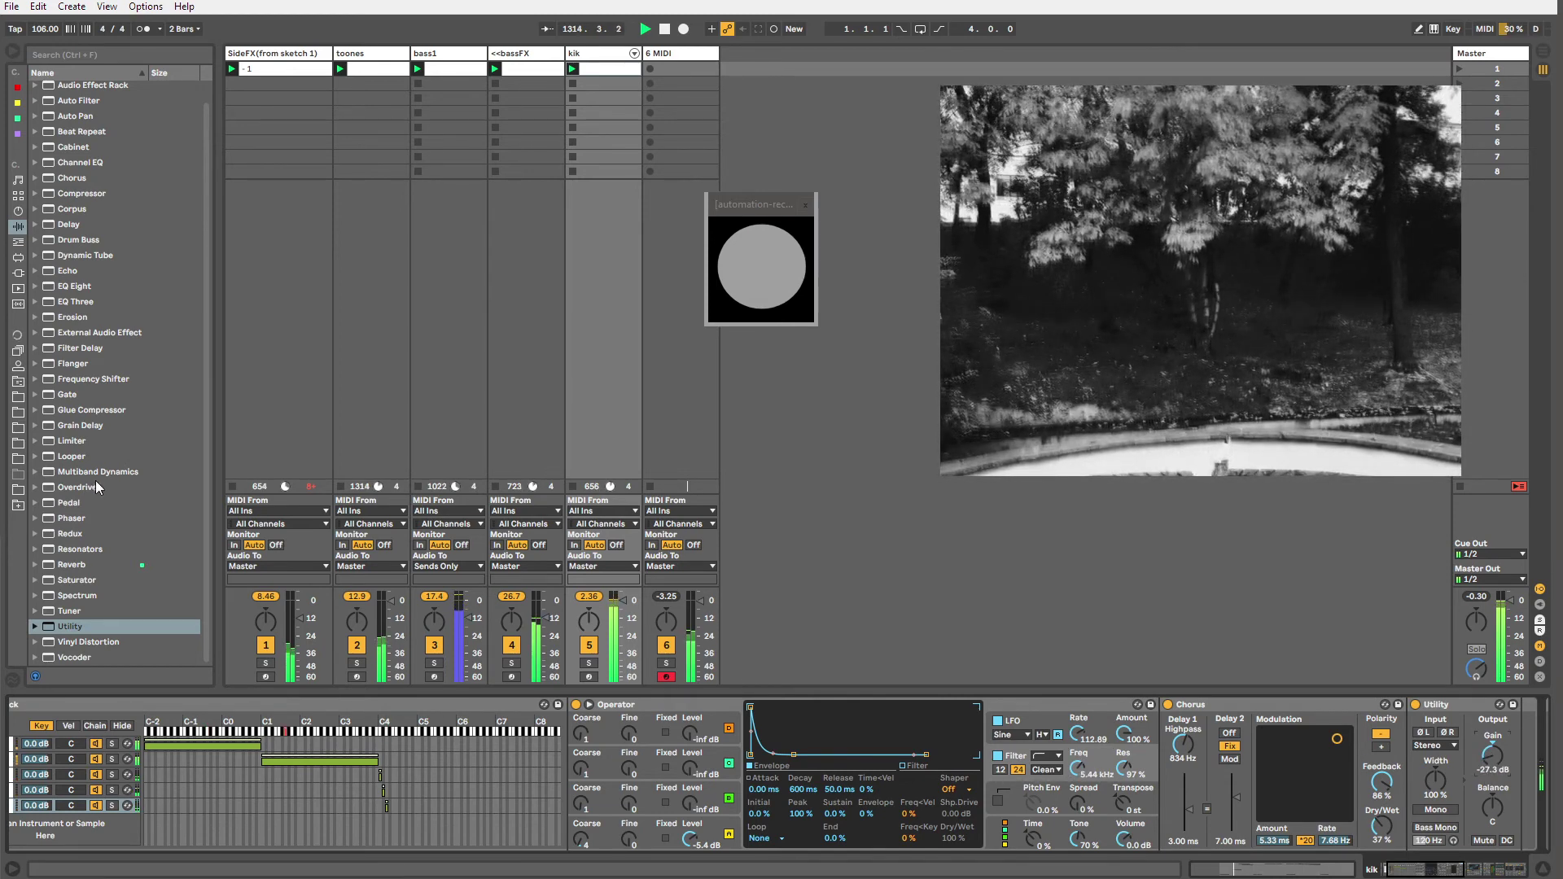
Add a Limiter after the Utility and set the Utility gain to -12.8 dB.
left_click(83, 442)
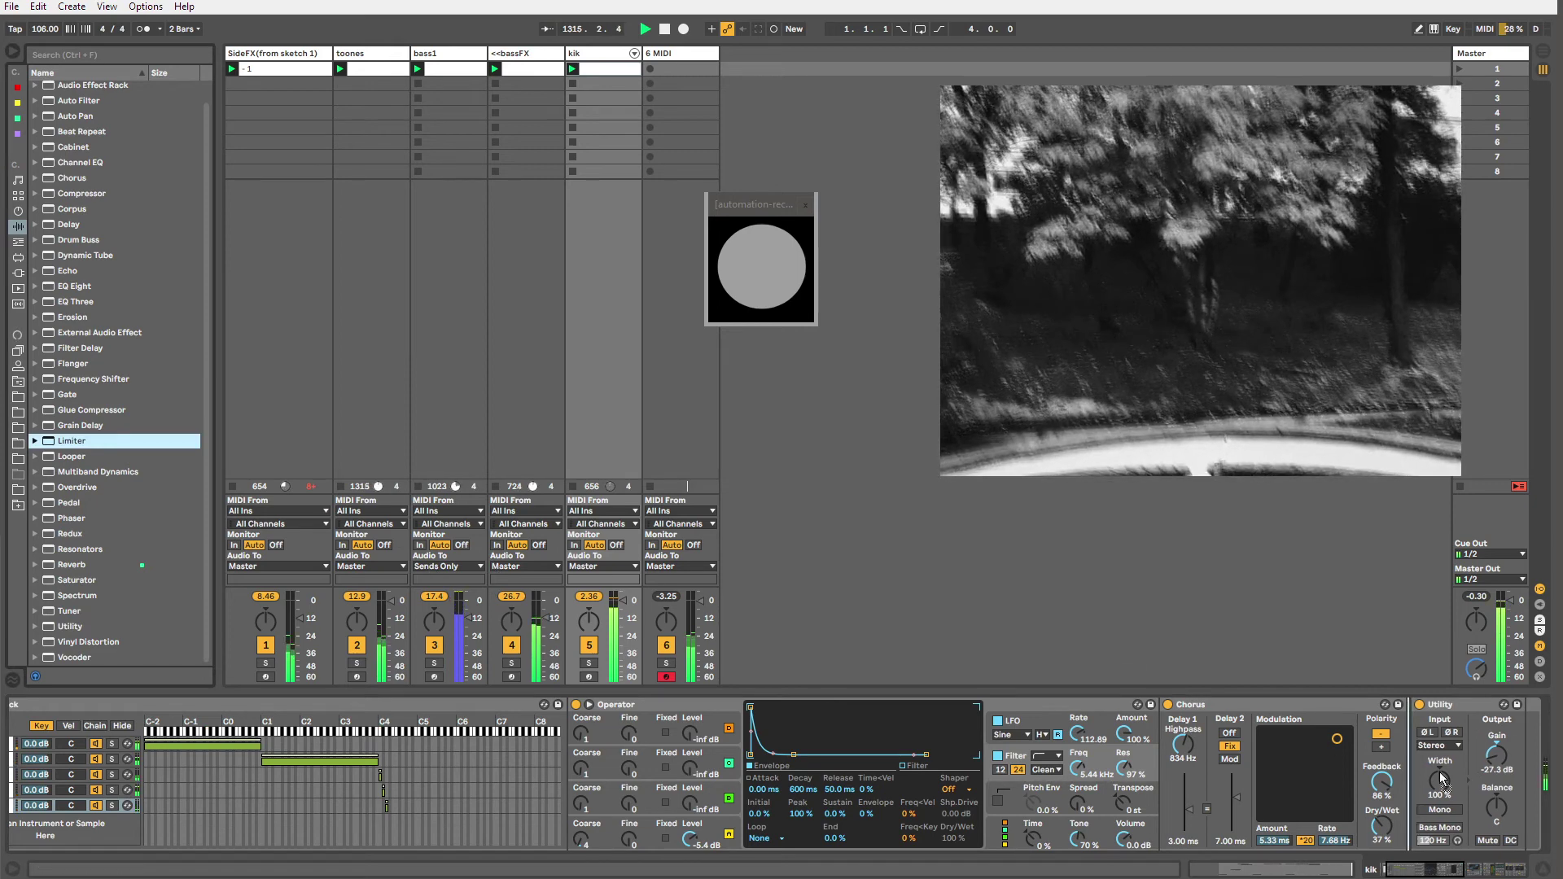
key("Return")
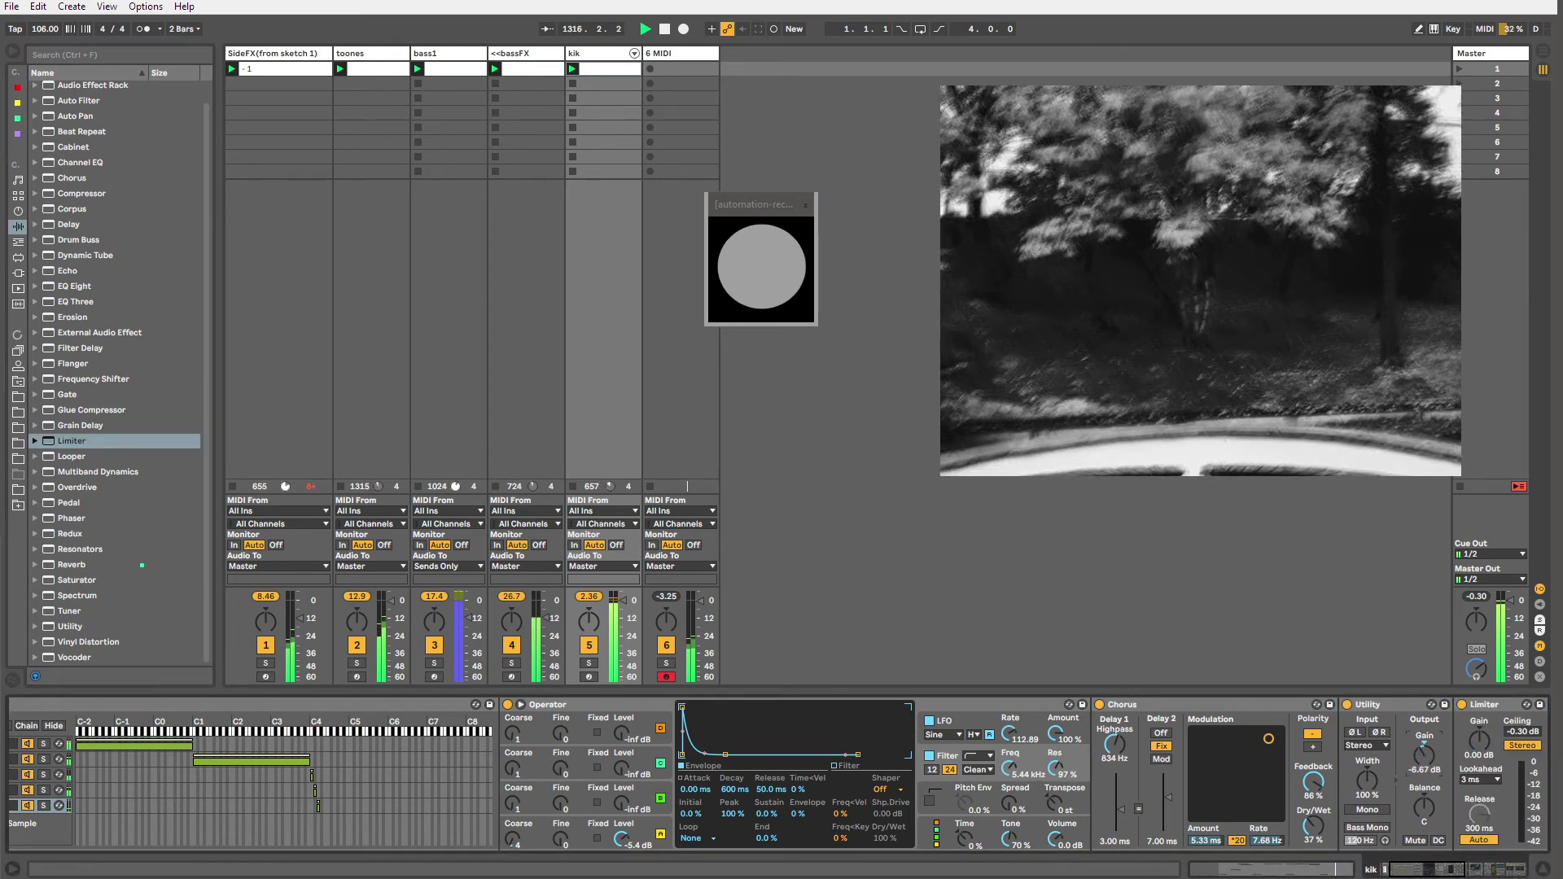
left_click_drag(1425, 755, 1425, 772)
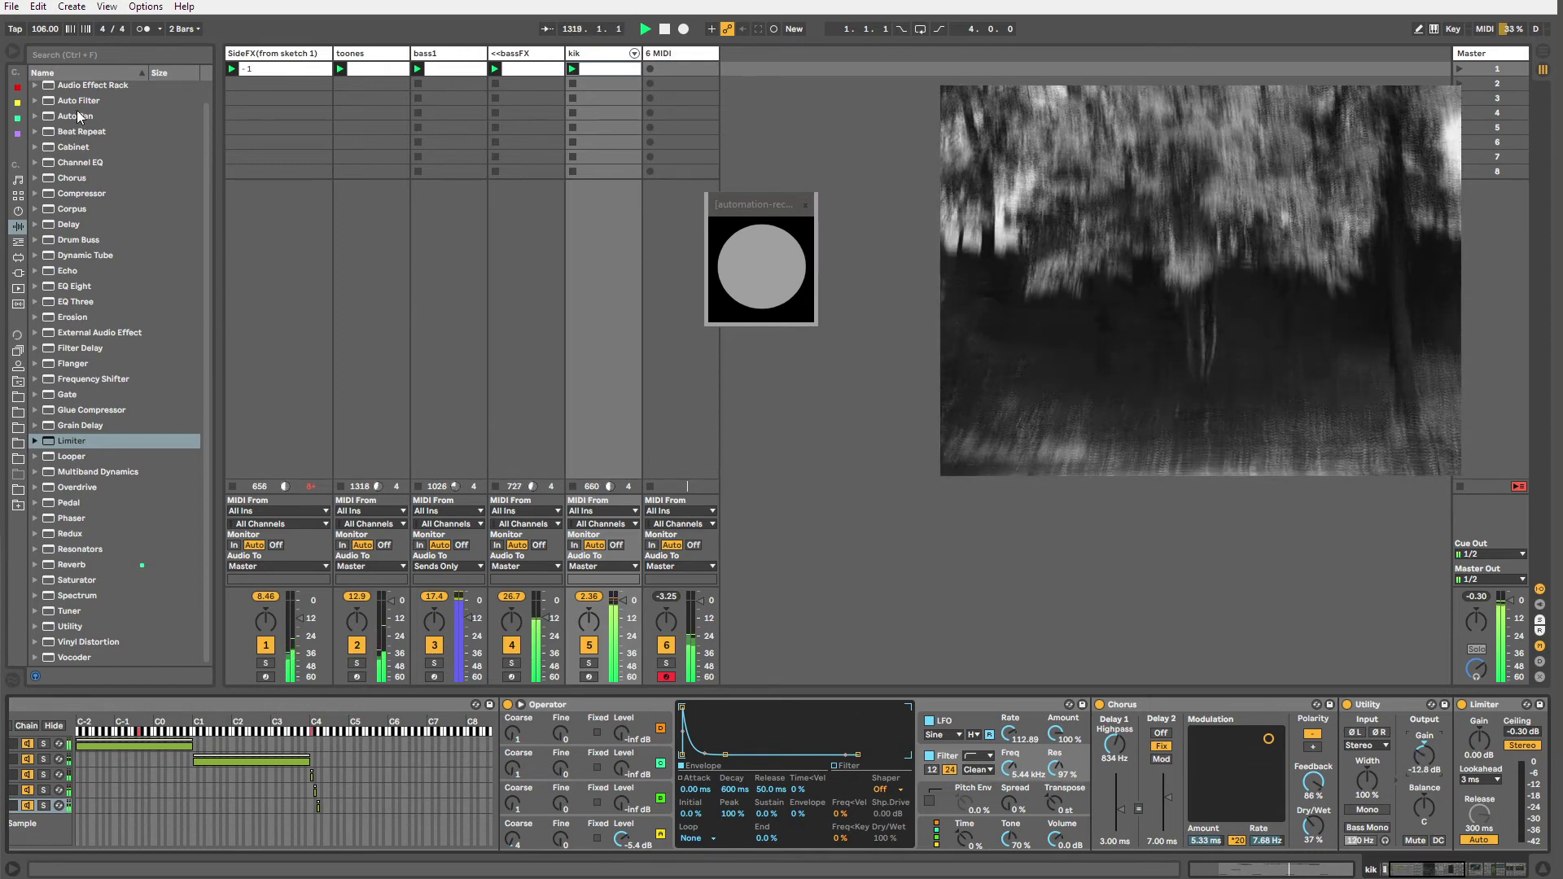
Insert an Auto Pan between the Chorus and the Utility and give it a sawtooth waveform.
left_click_drag(79, 116, 1367, 733)
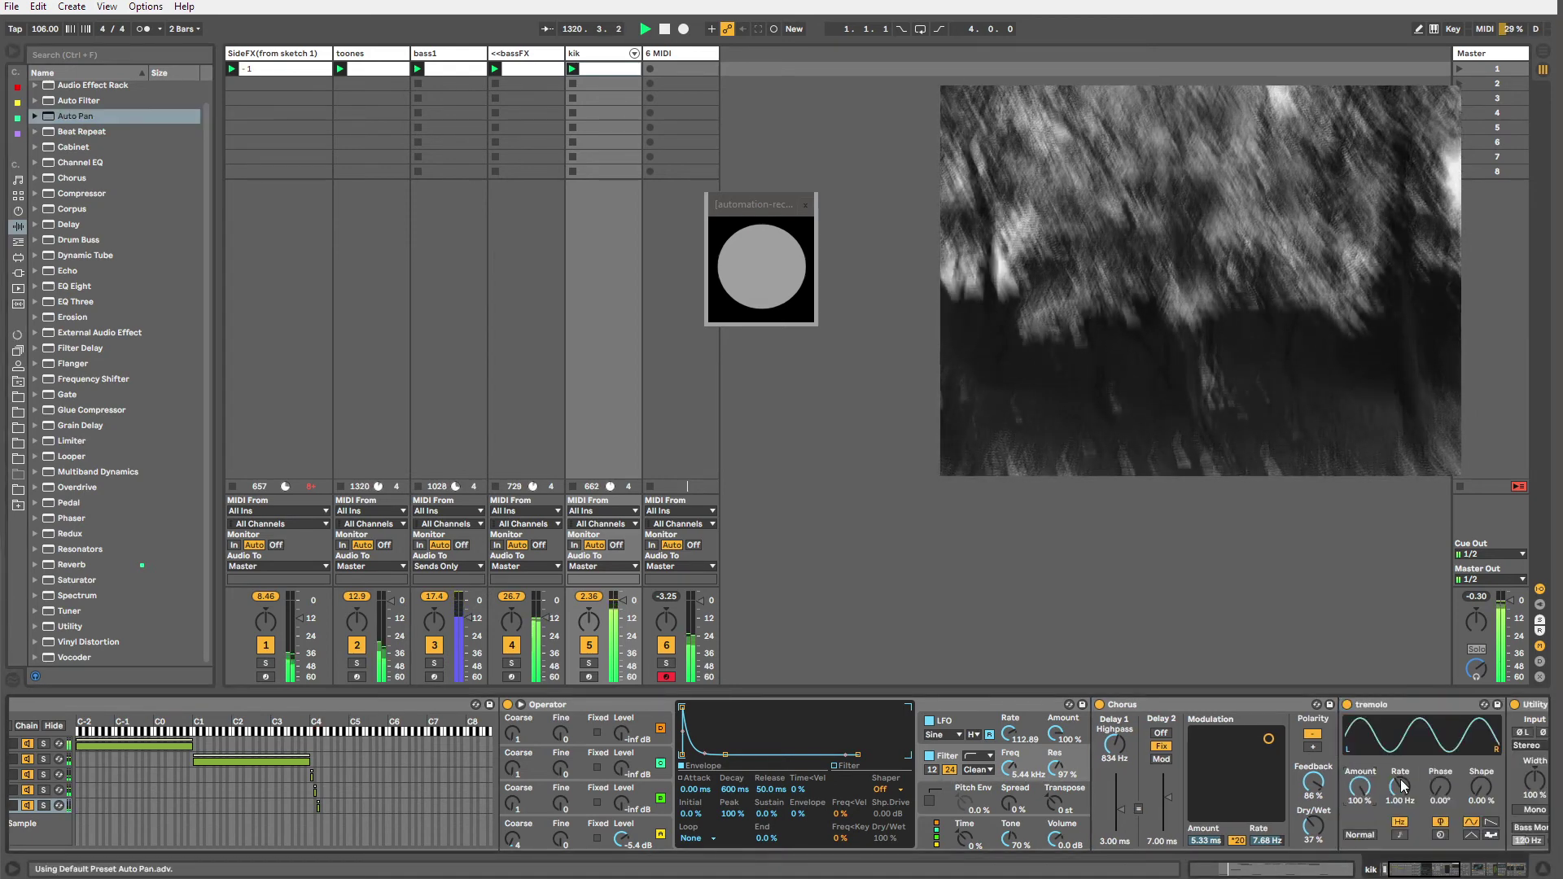
left_click(1491, 822)
left_click_drag(1417, 868, 1439, 866)
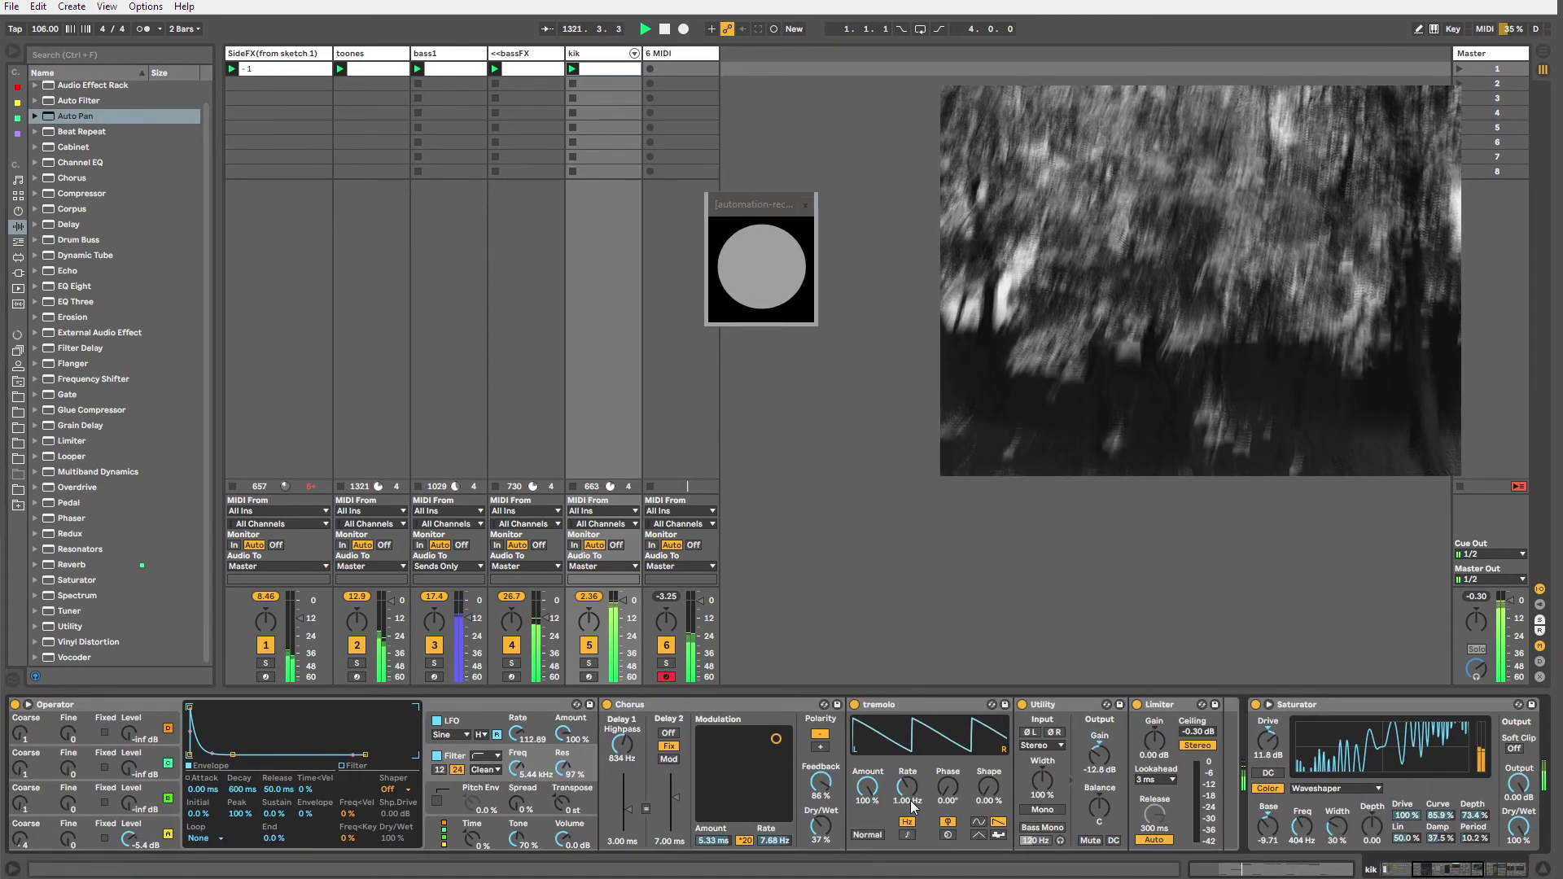
Set the tremolo's rate to 6.45 Hz and switch its waveform to Invert.
left_click_drag(913, 806, 912, 754)
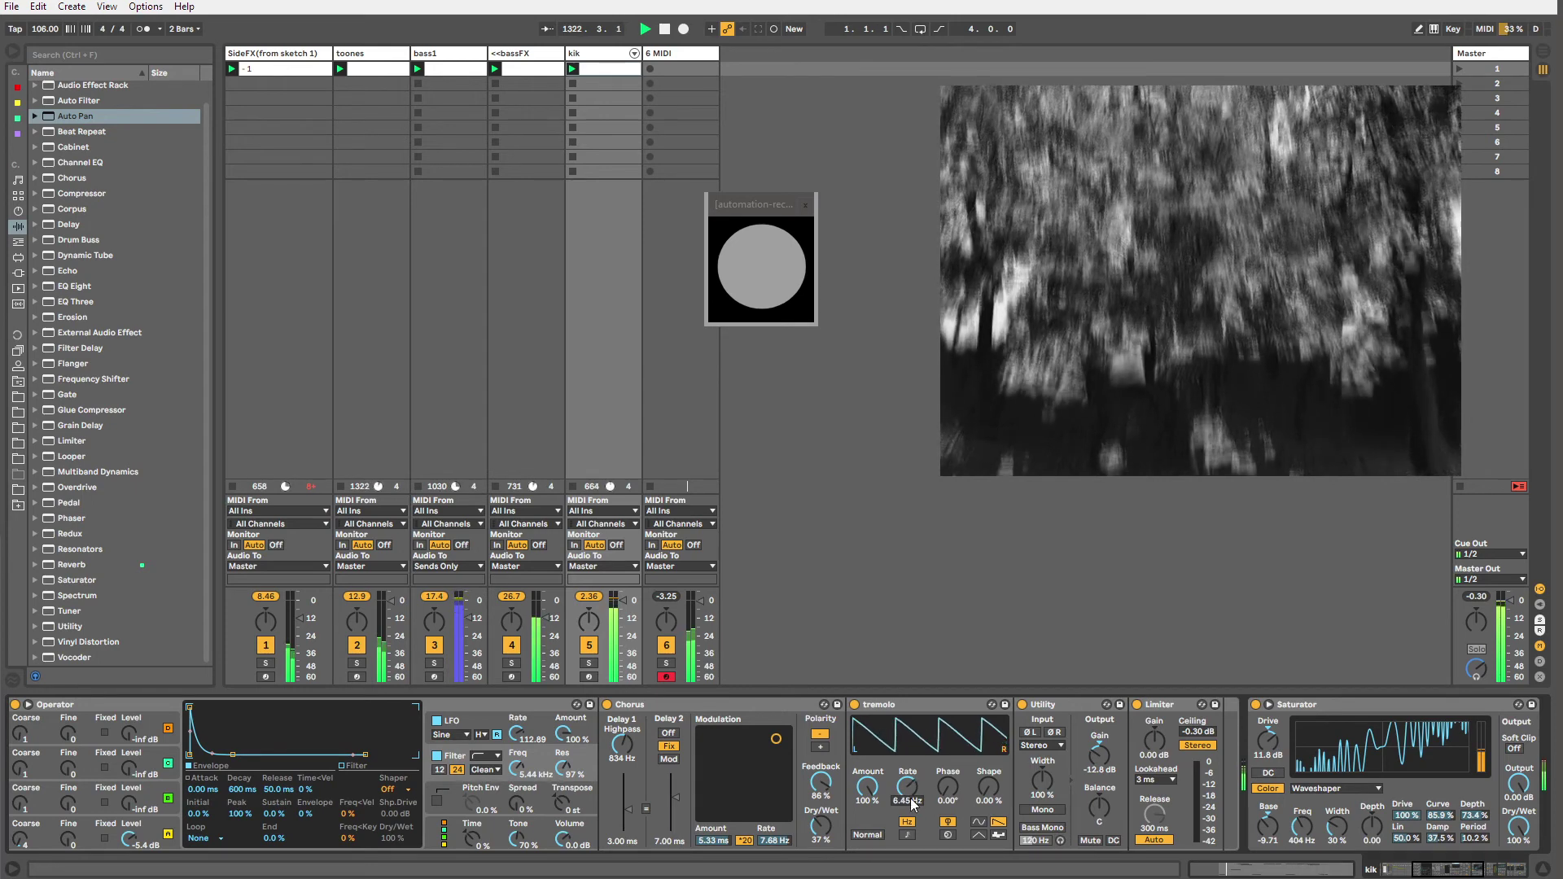
left_click(867, 835)
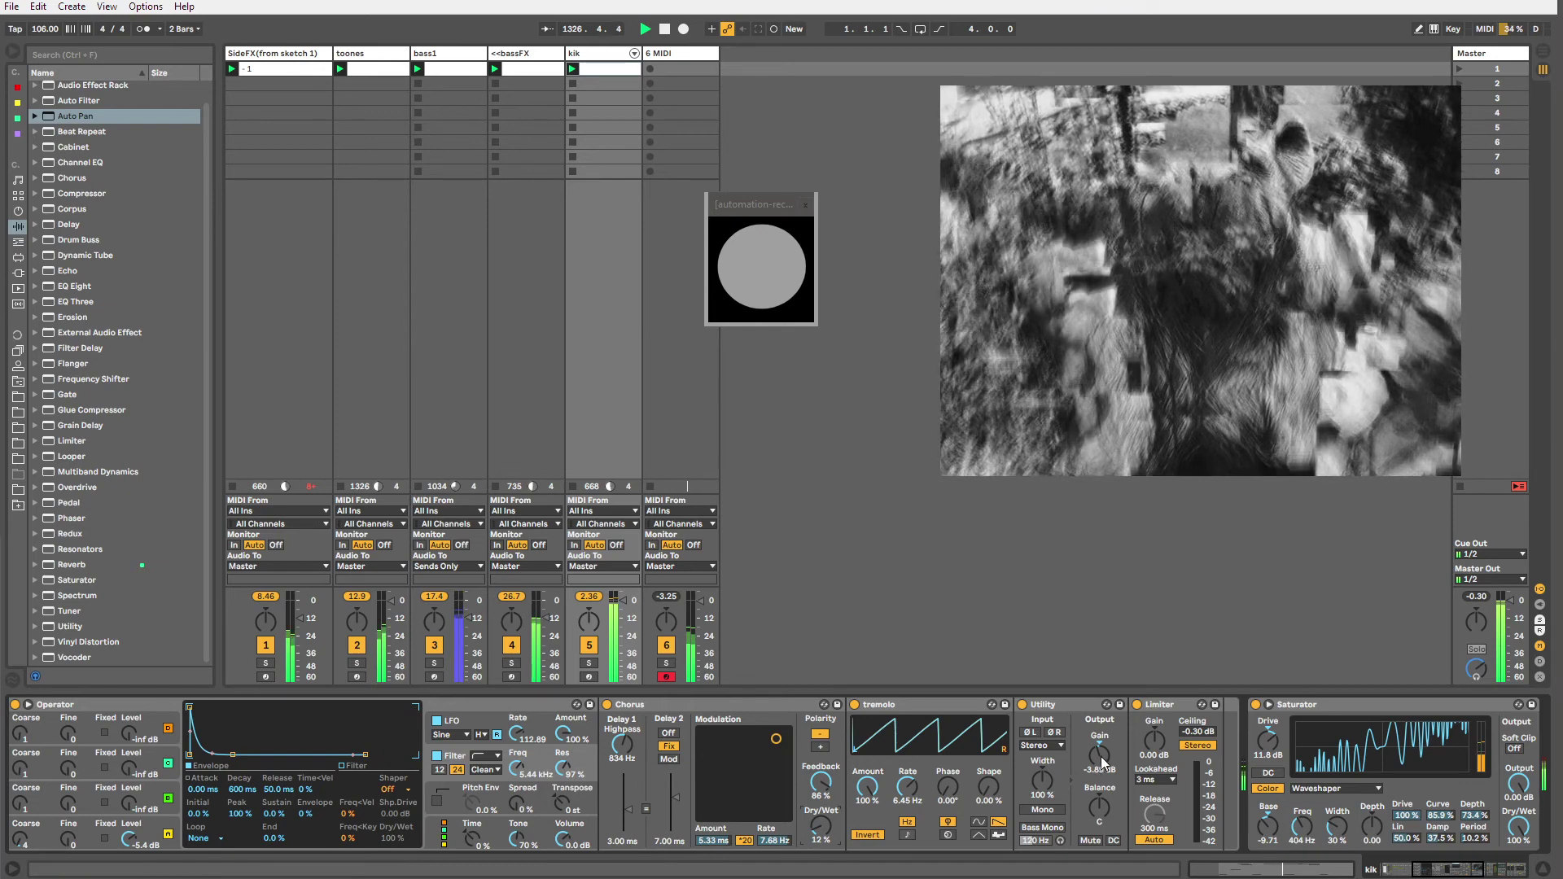
Turn off the Limiter and set the Utility gain to -15.0 dB.
left_click(1022, 704)
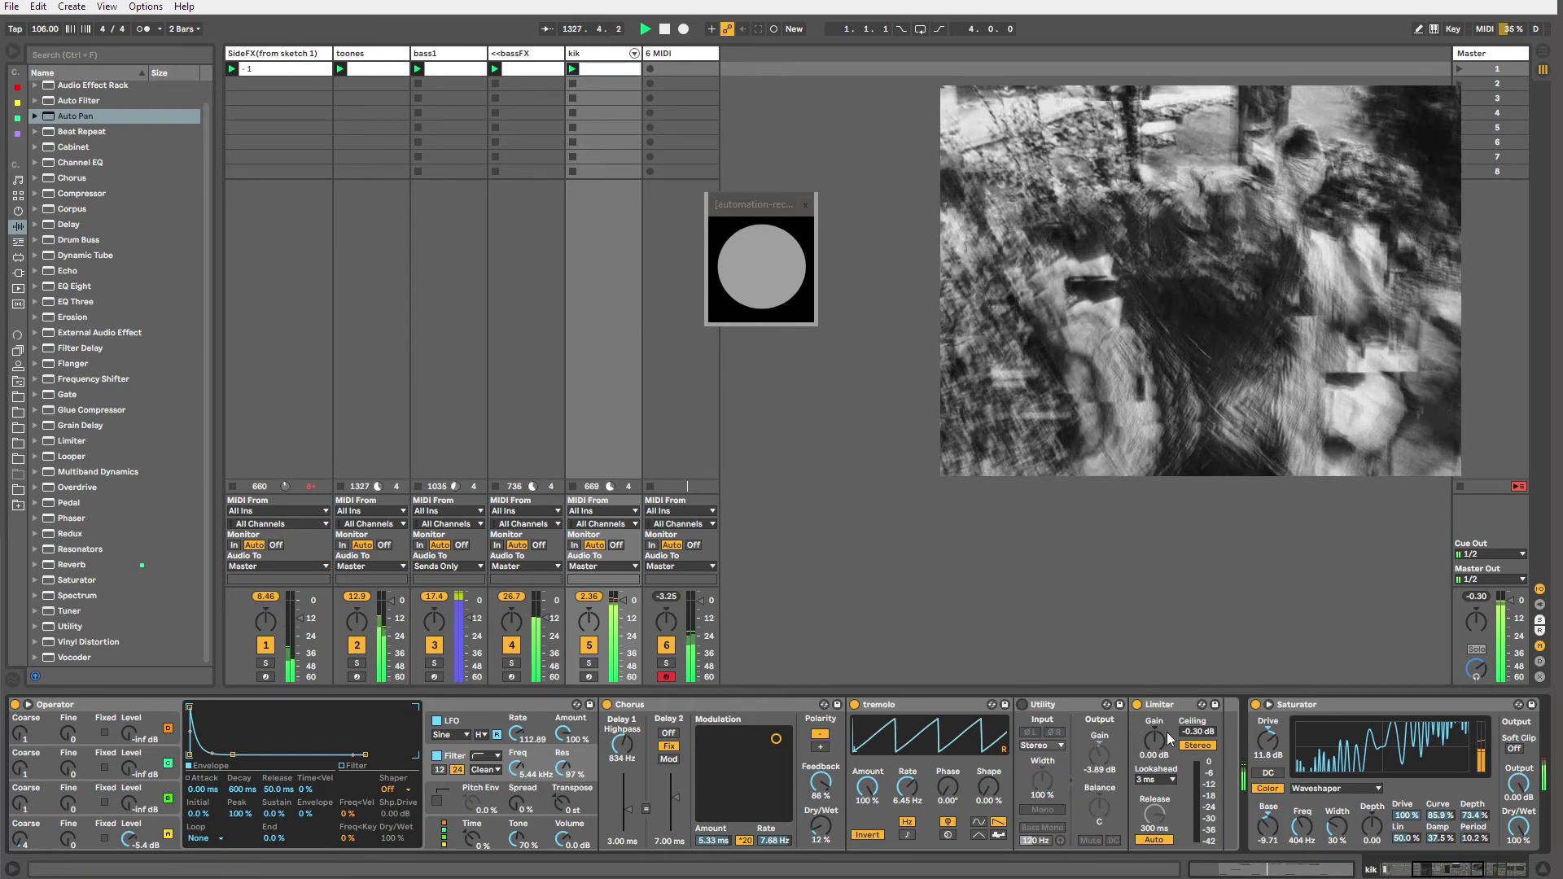
left_click(1137, 705)
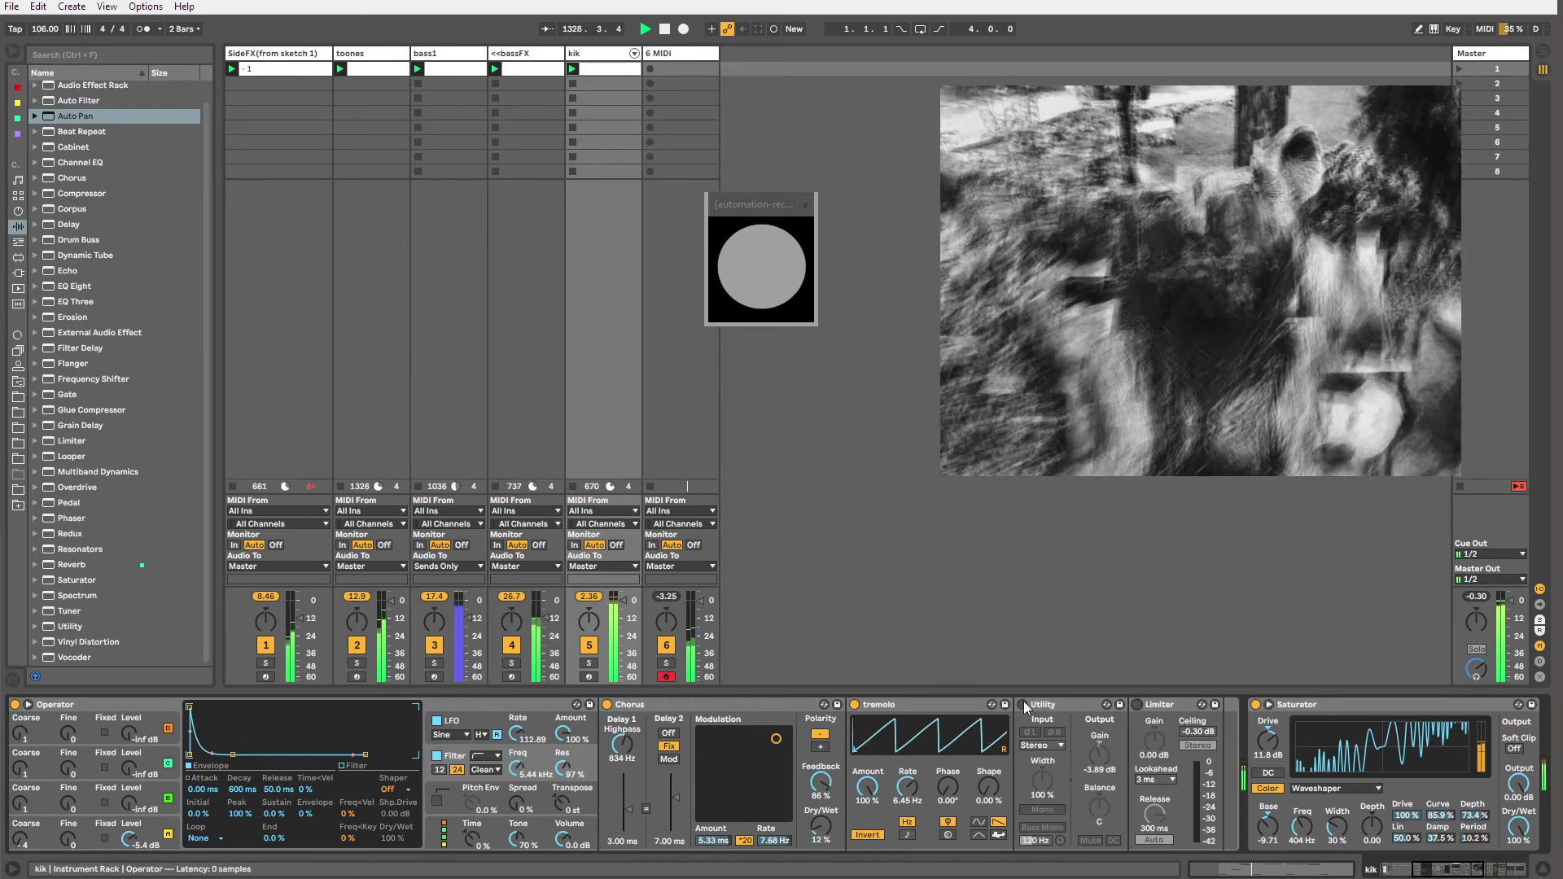
left_click(1022, 706)
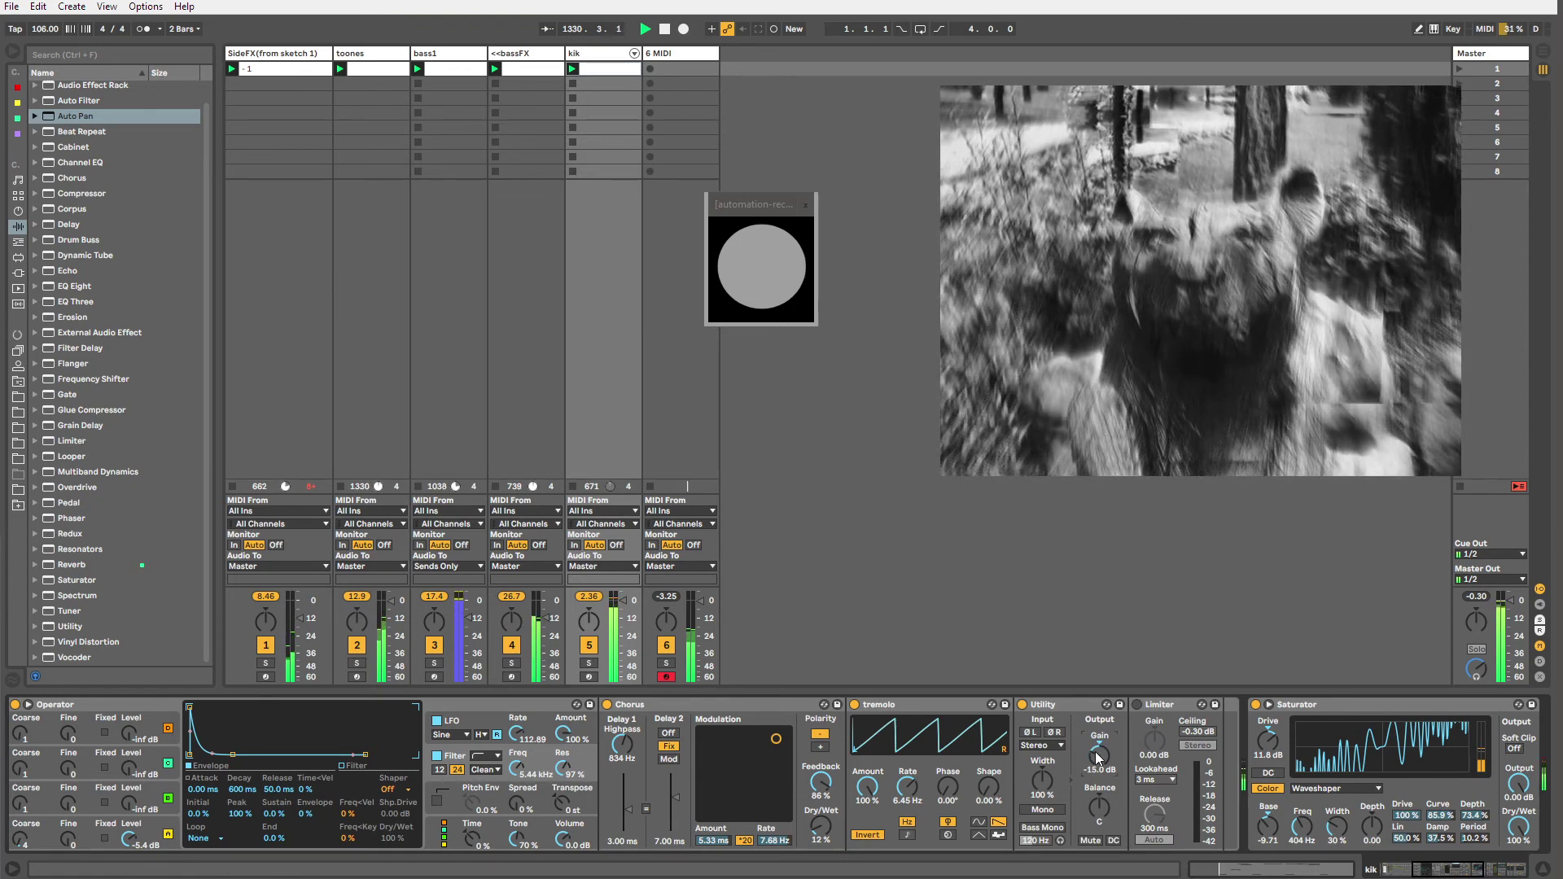
Raise oscillator A's level to 0.0 dB and reshape its looping envelope to a 3.15 ms attack and 142 ms loop time.
left_click(1427, 871)
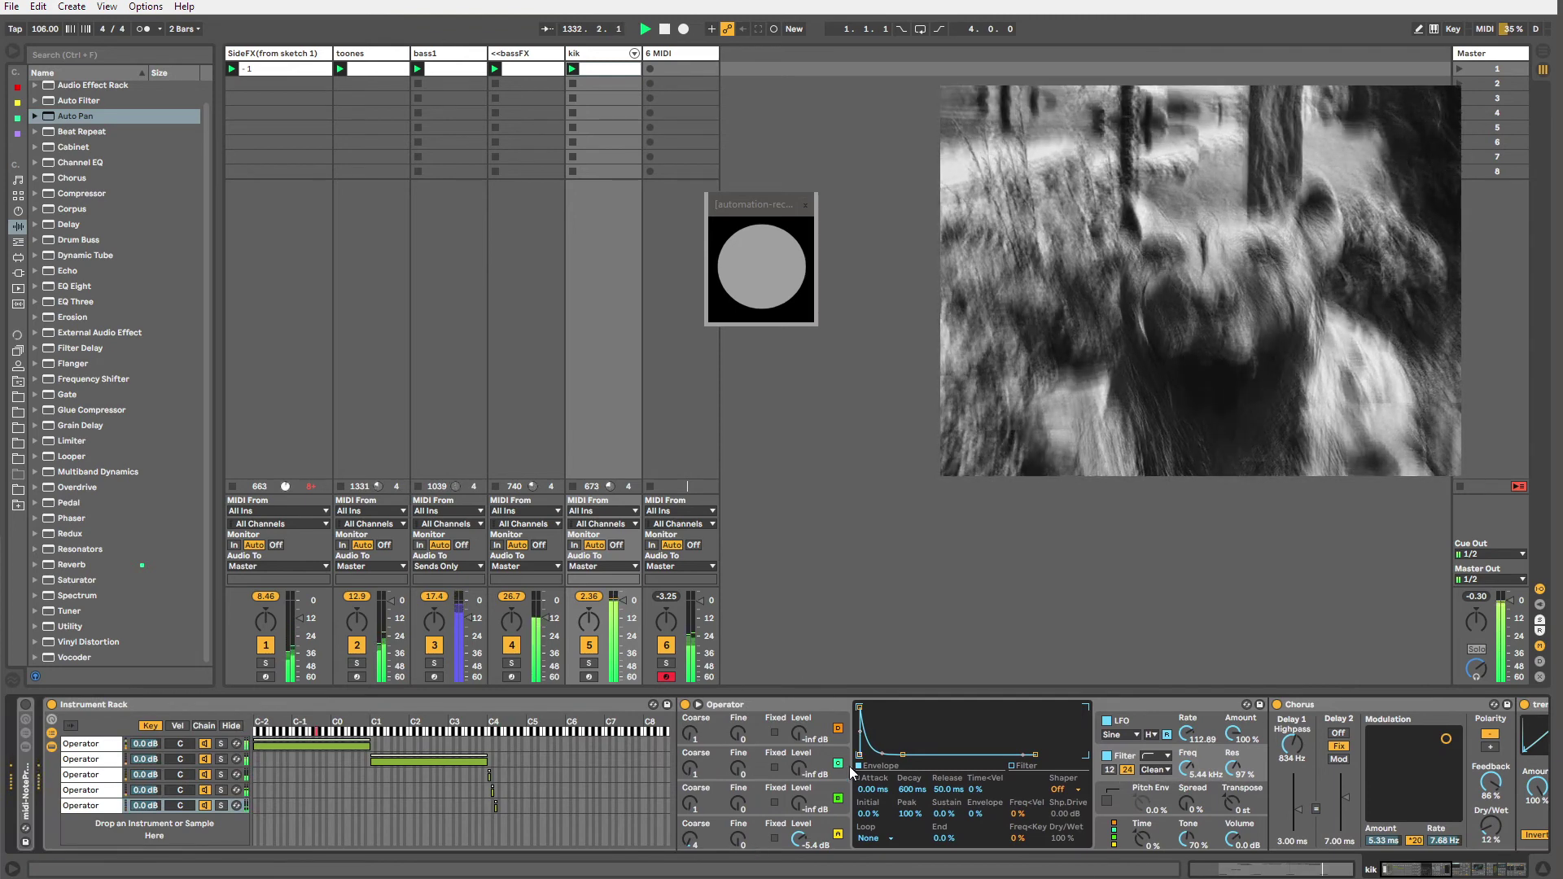
left_click(829, 828)
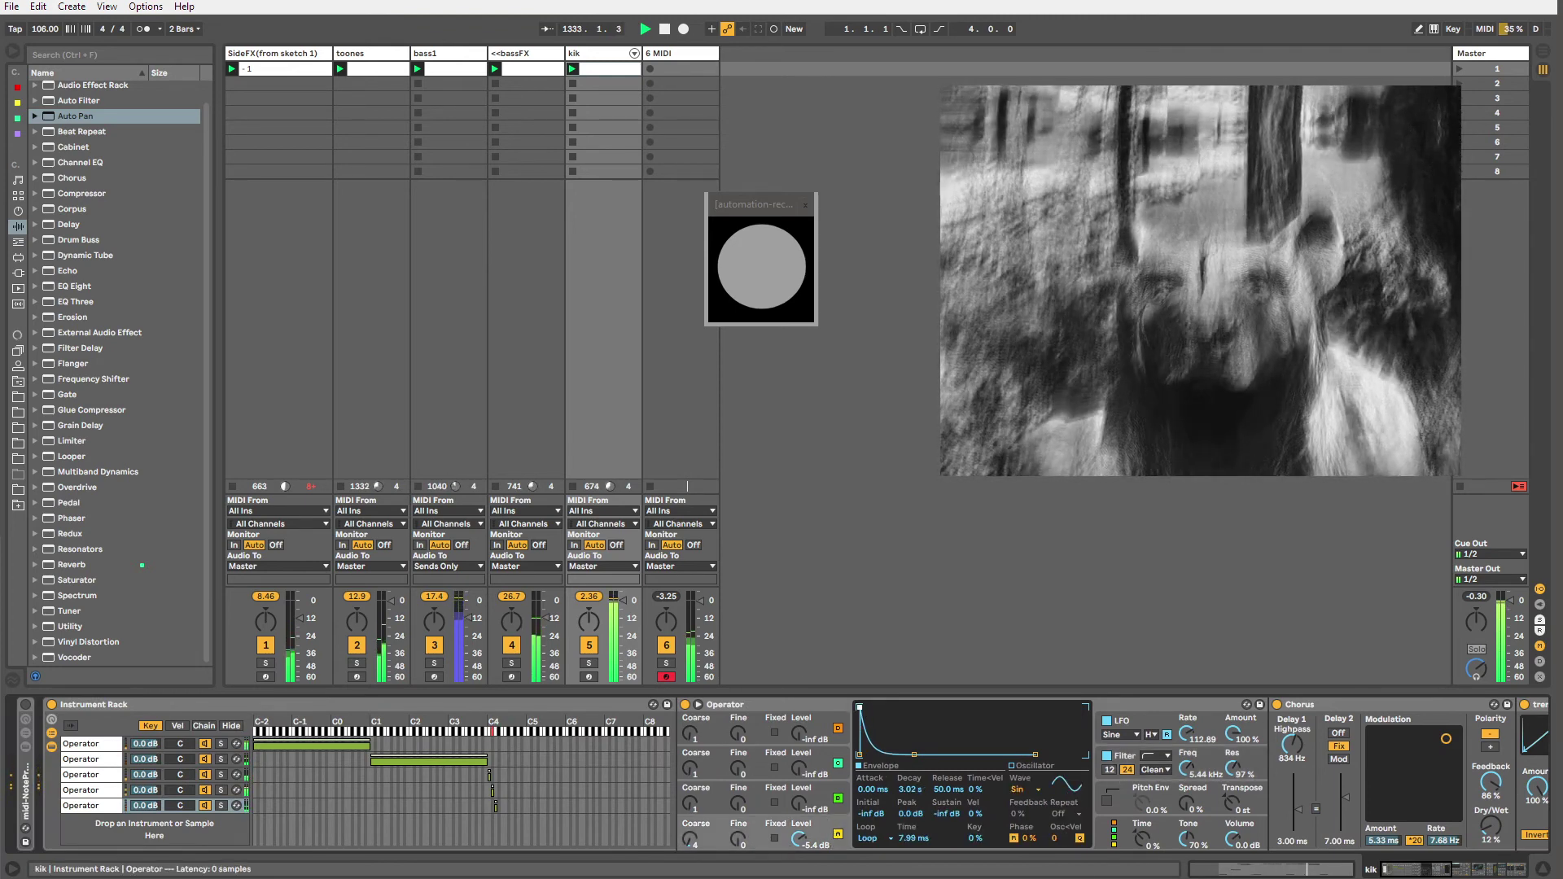
left_click_drag(860, 707, 879, 707)
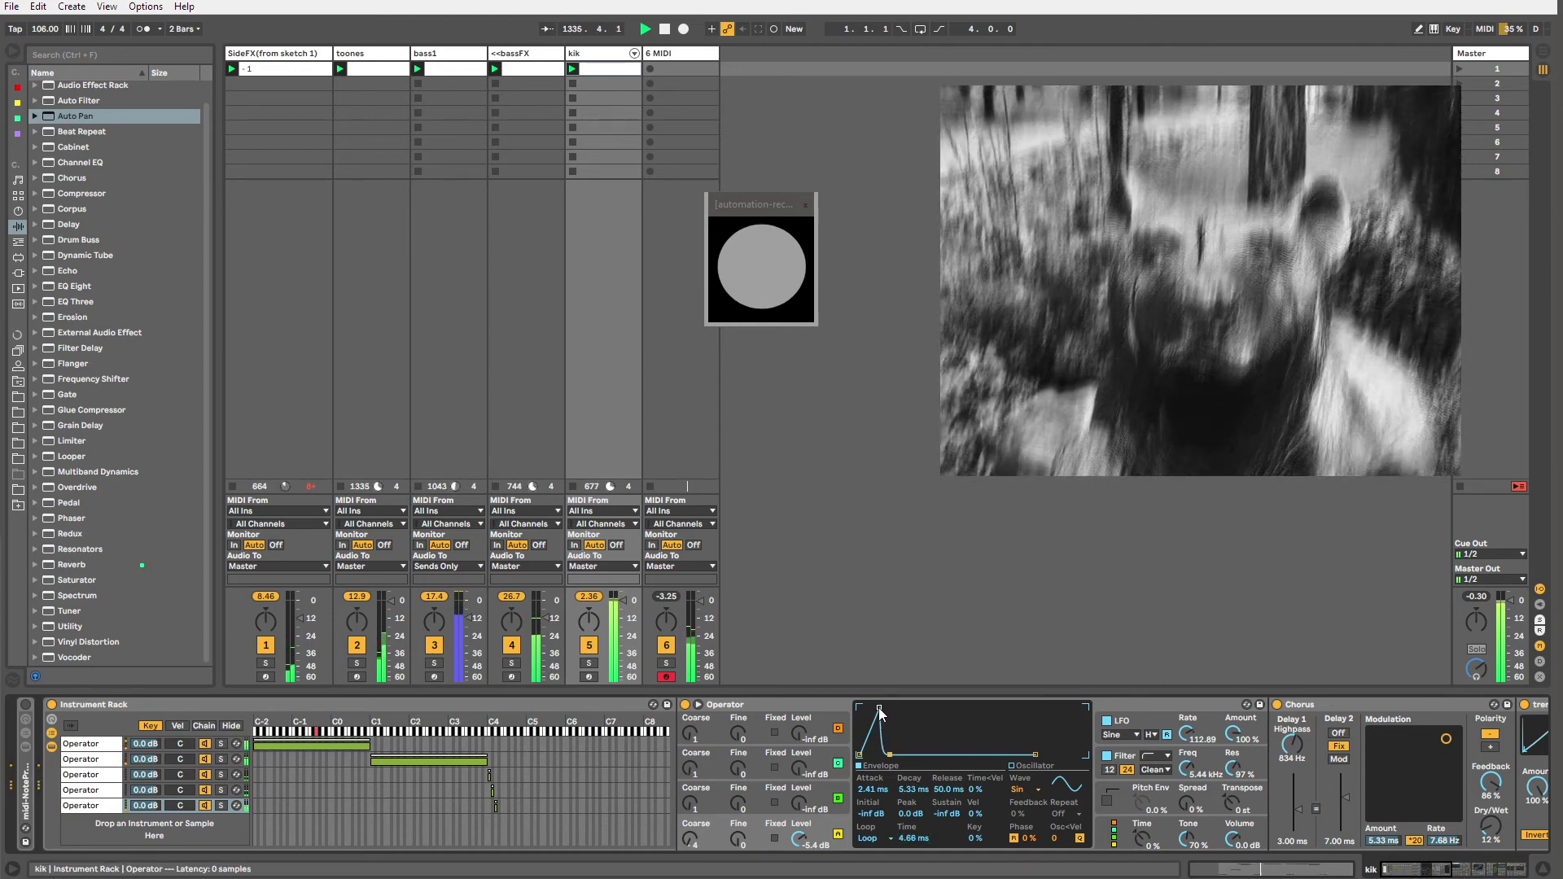
left_click_drag(880, 708, 873, 709)
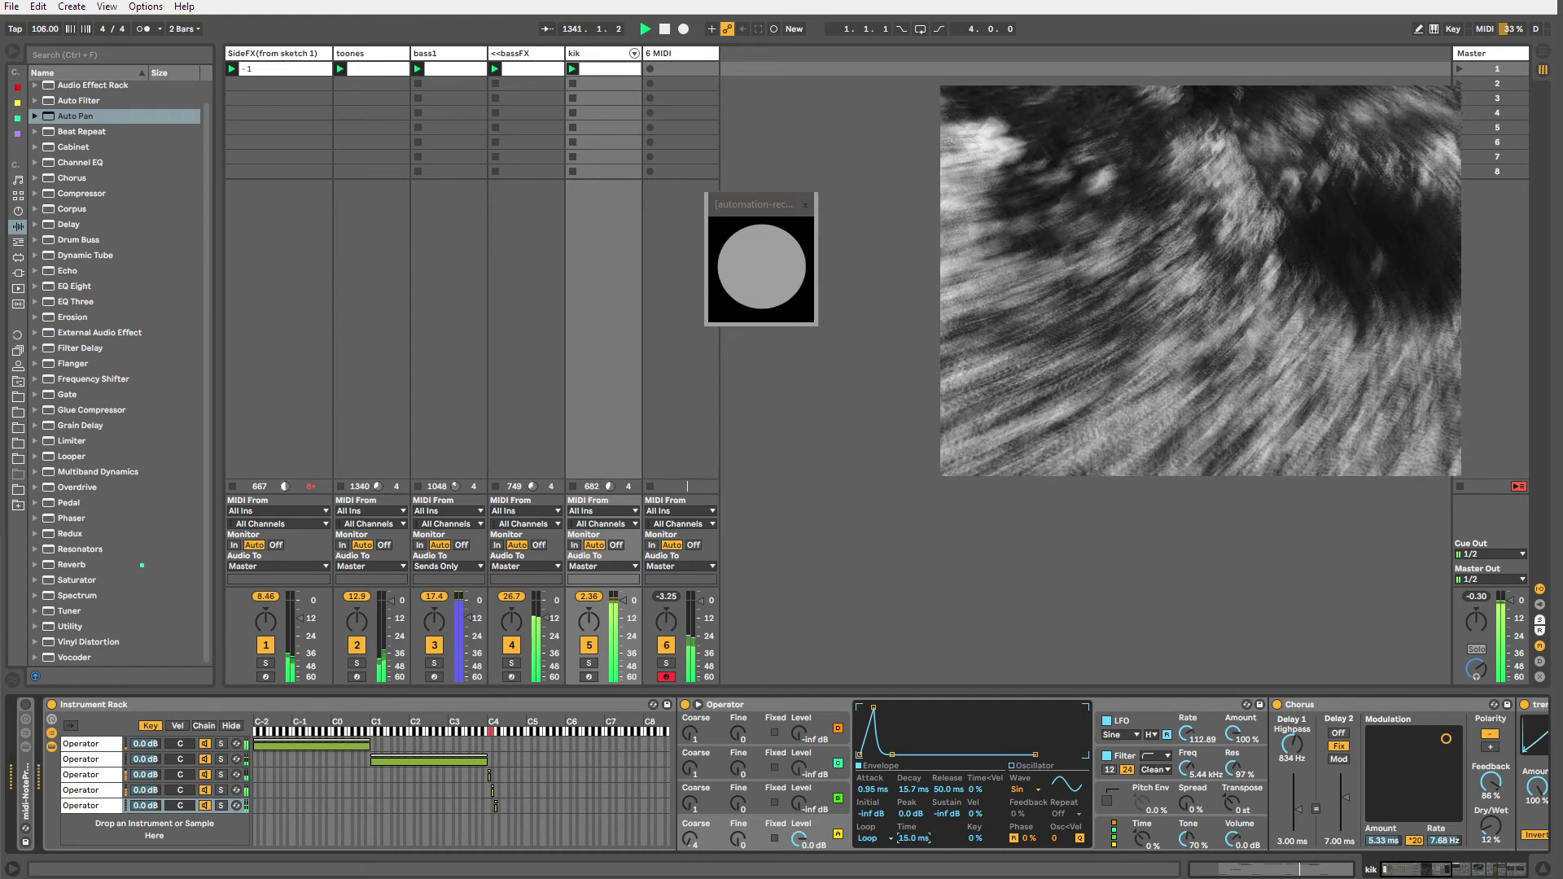
left_click_drag(873, 708, 890, 740)
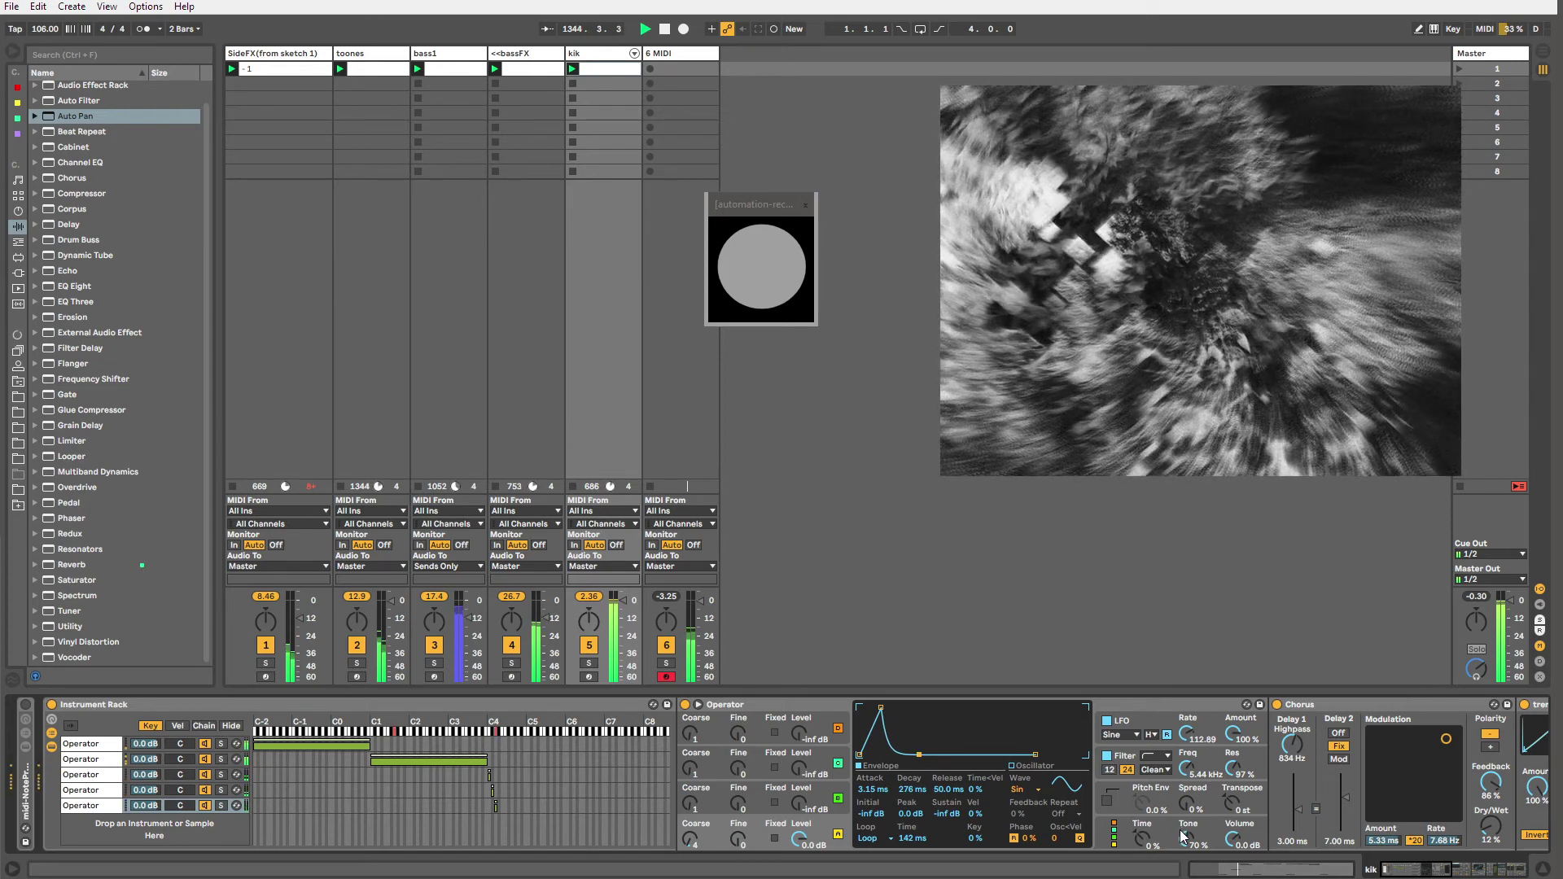
Adjust the Operator's LFO rate to 64.51.
left_click_drag(1187, 732, 1187, 745)
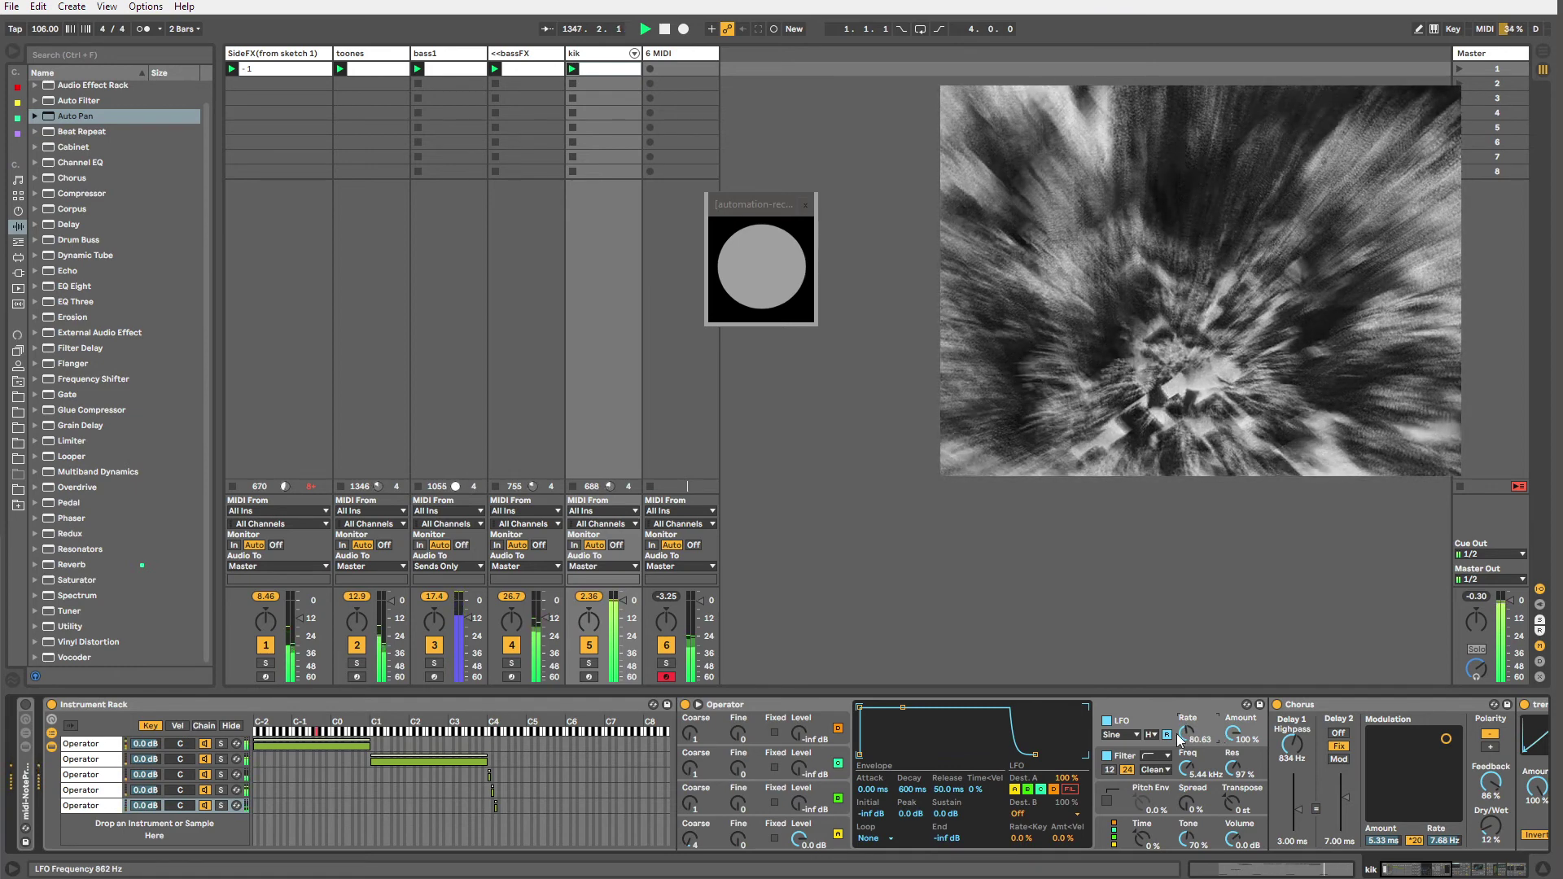
left_click_drag(1178, 739, 1188, 741)
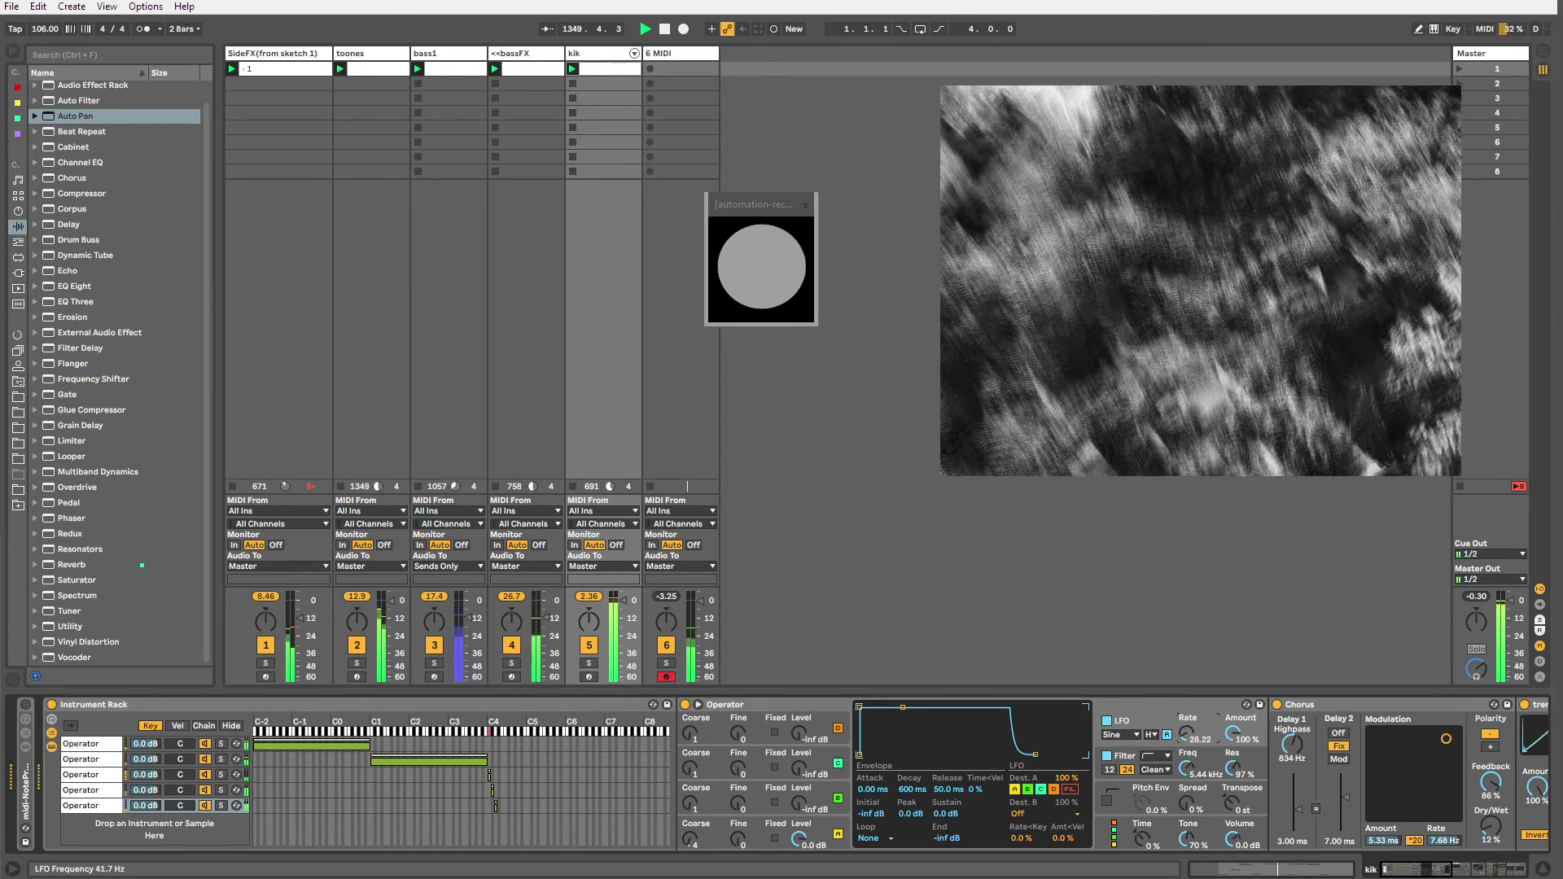
left_click_drag(1187, 734, 1187, 737)
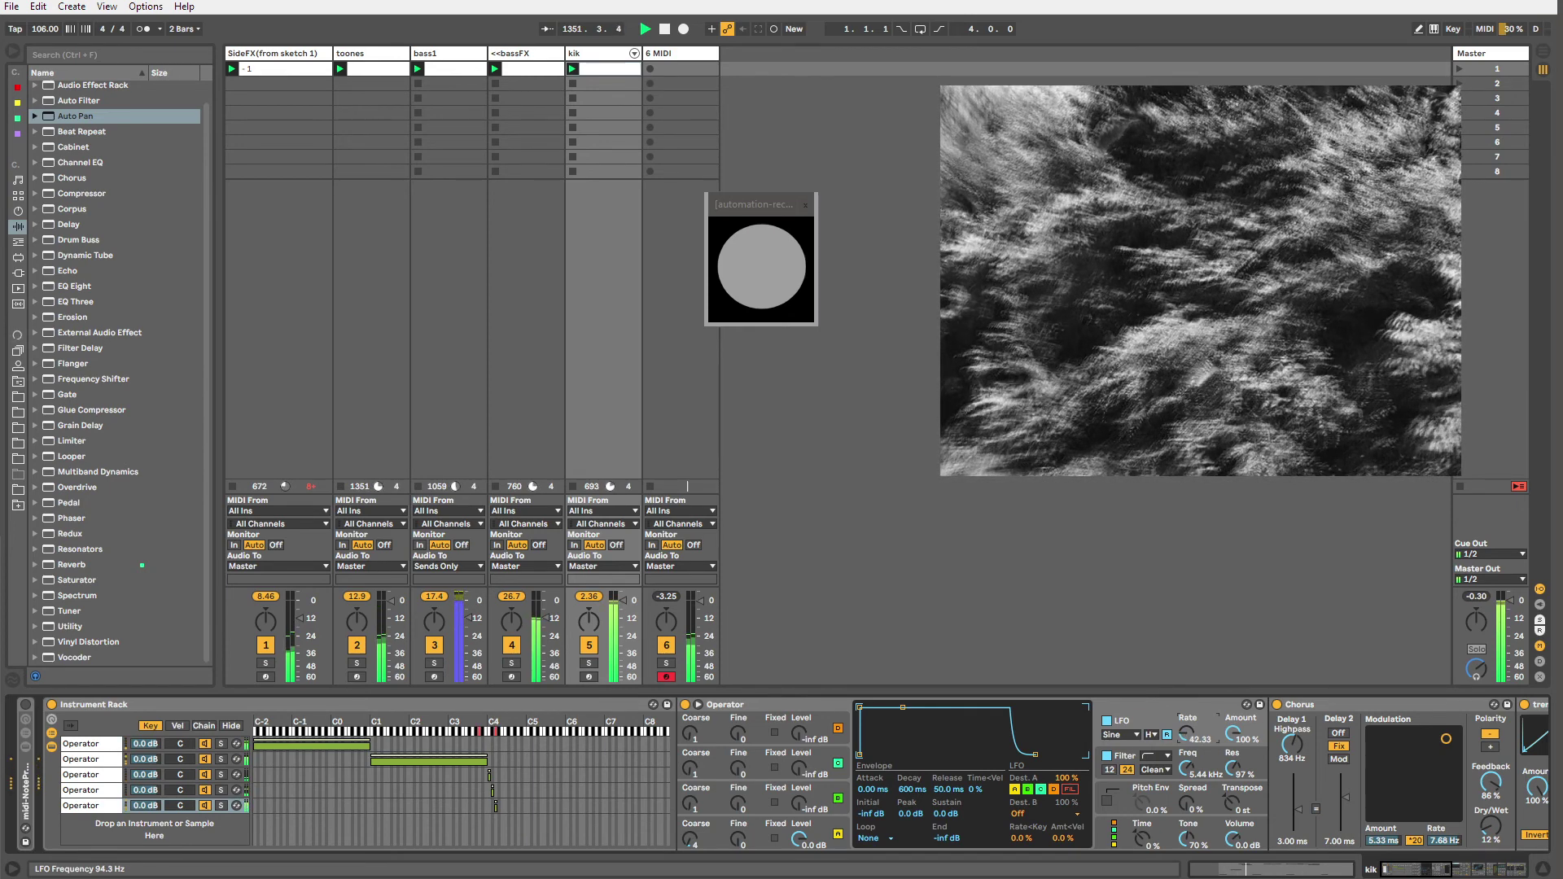
left_click_drag(1187, 734, 1188, 736)
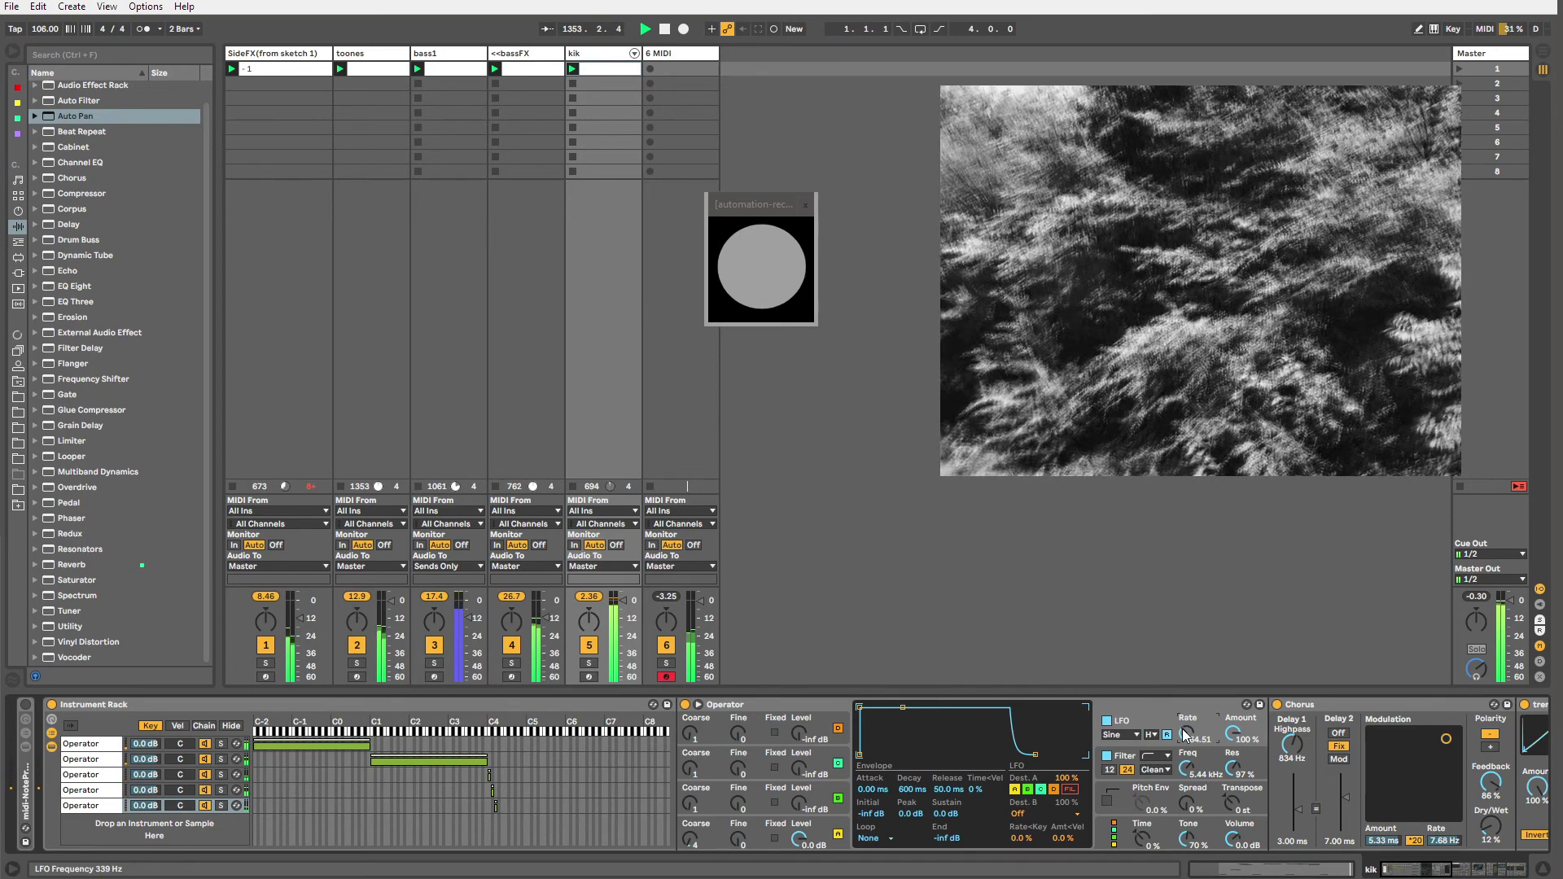
Unlink the kik clip's LFO Rate envelope with a loop length of 4.1.2 and set its grid to 1/32.
key("shift+Tab")
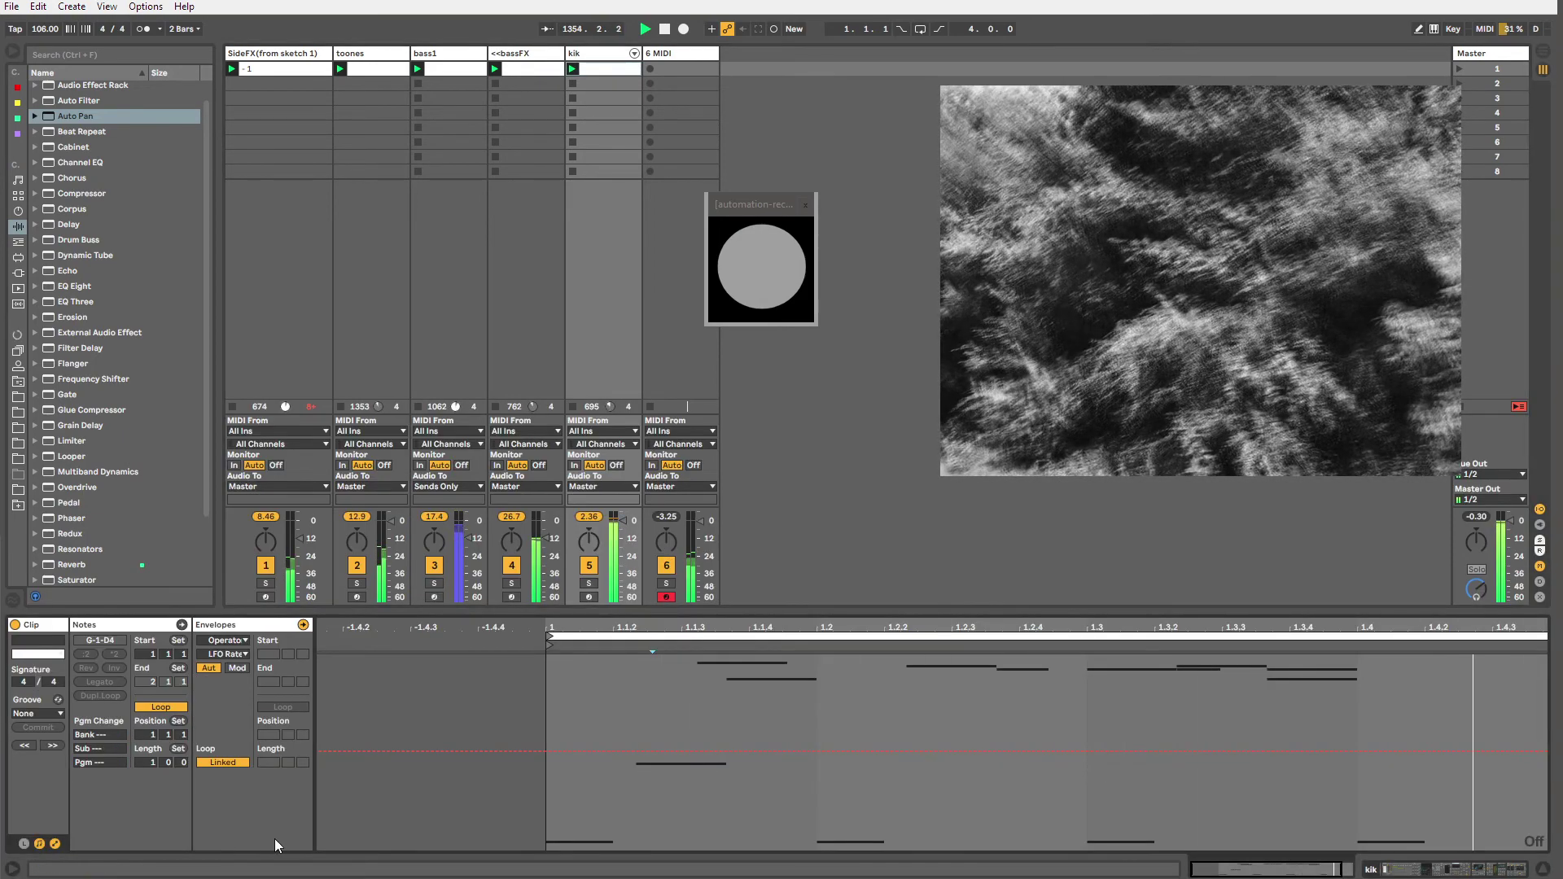
left_click_drag(324, 612, 326, 699)
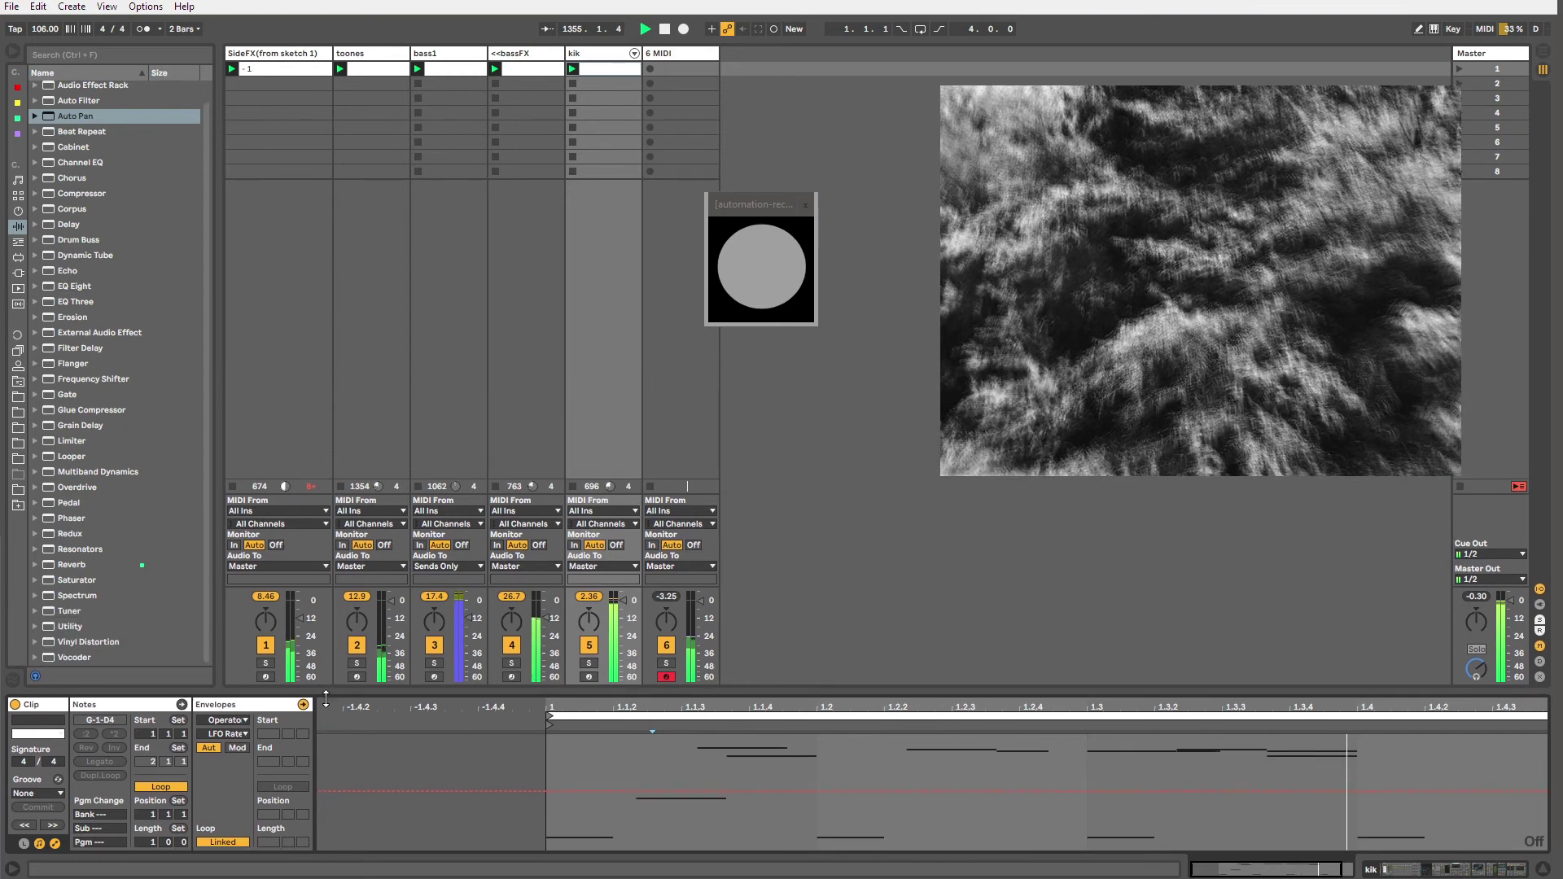
left_click(222, 842)
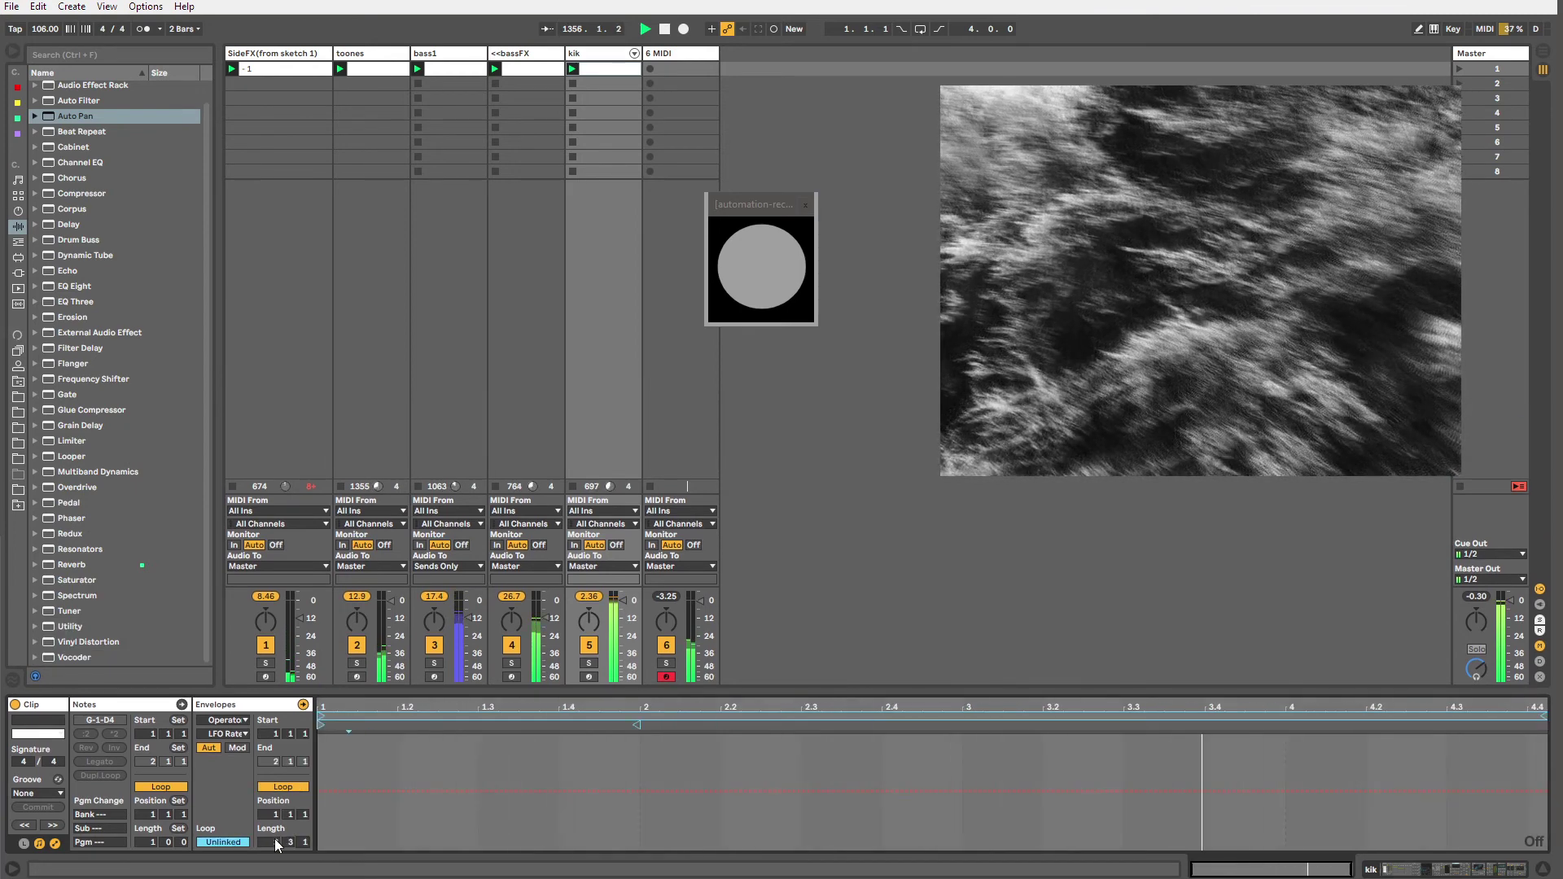
left_click_drag(322, 724, 1057, 724)
left_click_drag(1543, 716, 1562, 716)
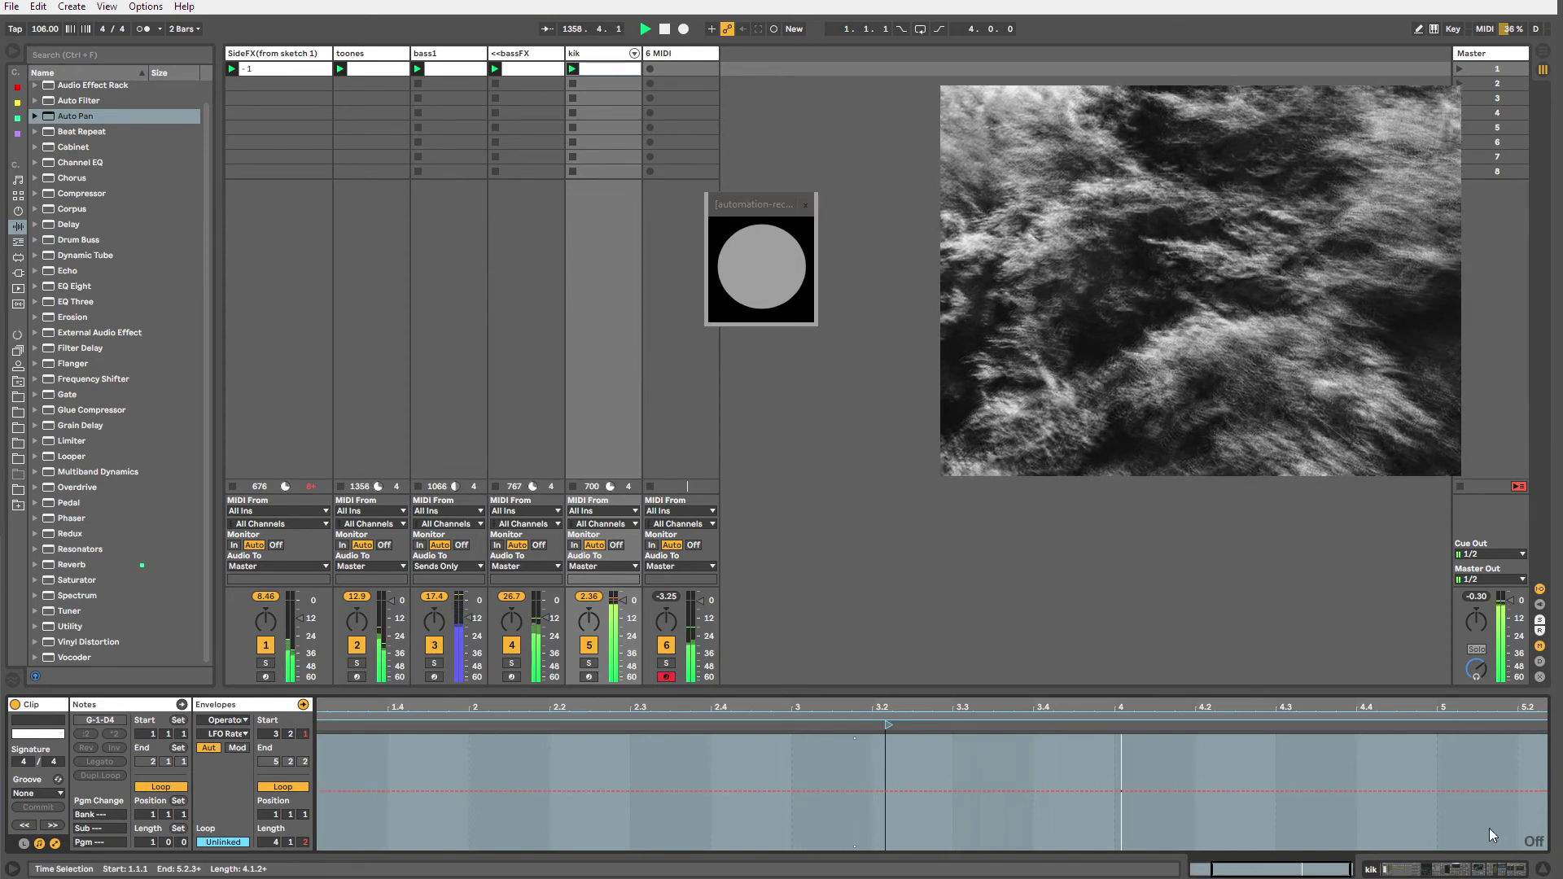
key("ctrl+4")
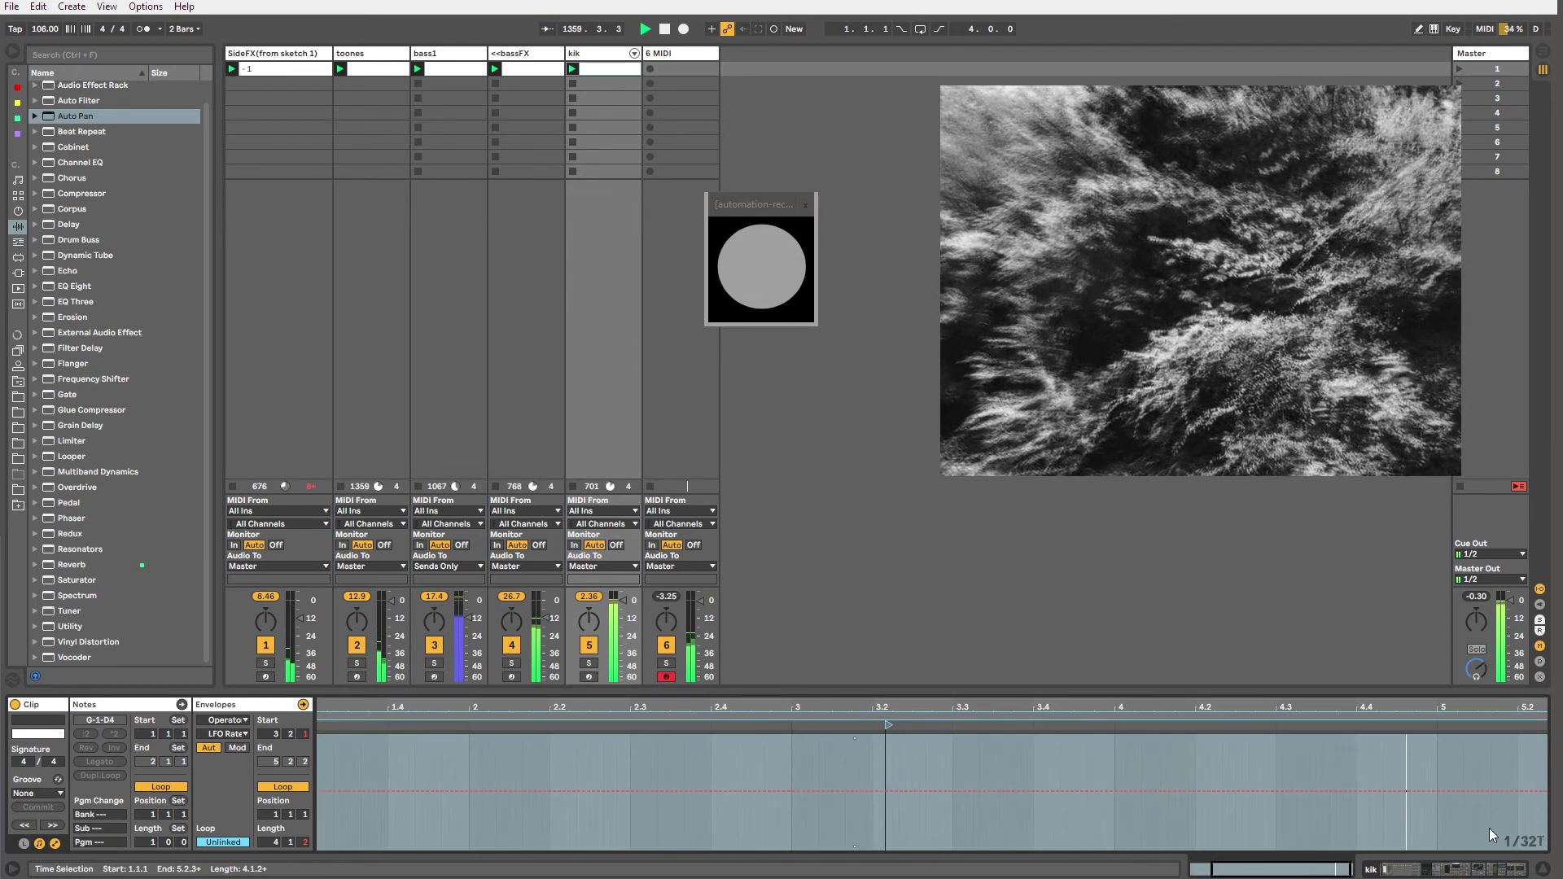
key("ctrl+3")
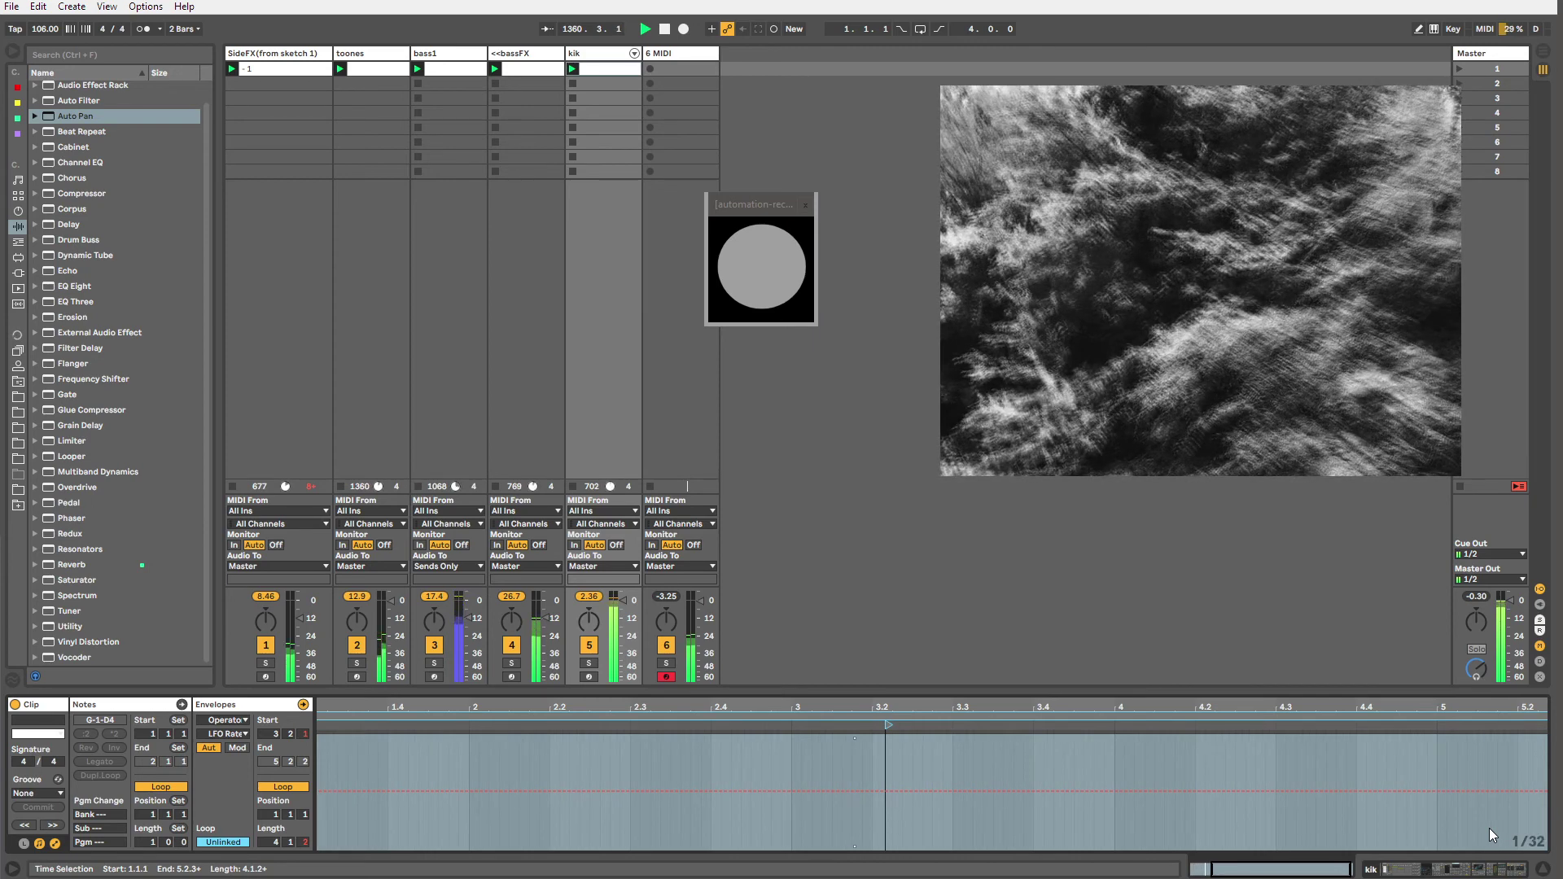
Start session recording and sweep the Operator's LFO rate up and down to record its automation.
key("shift+Tab")
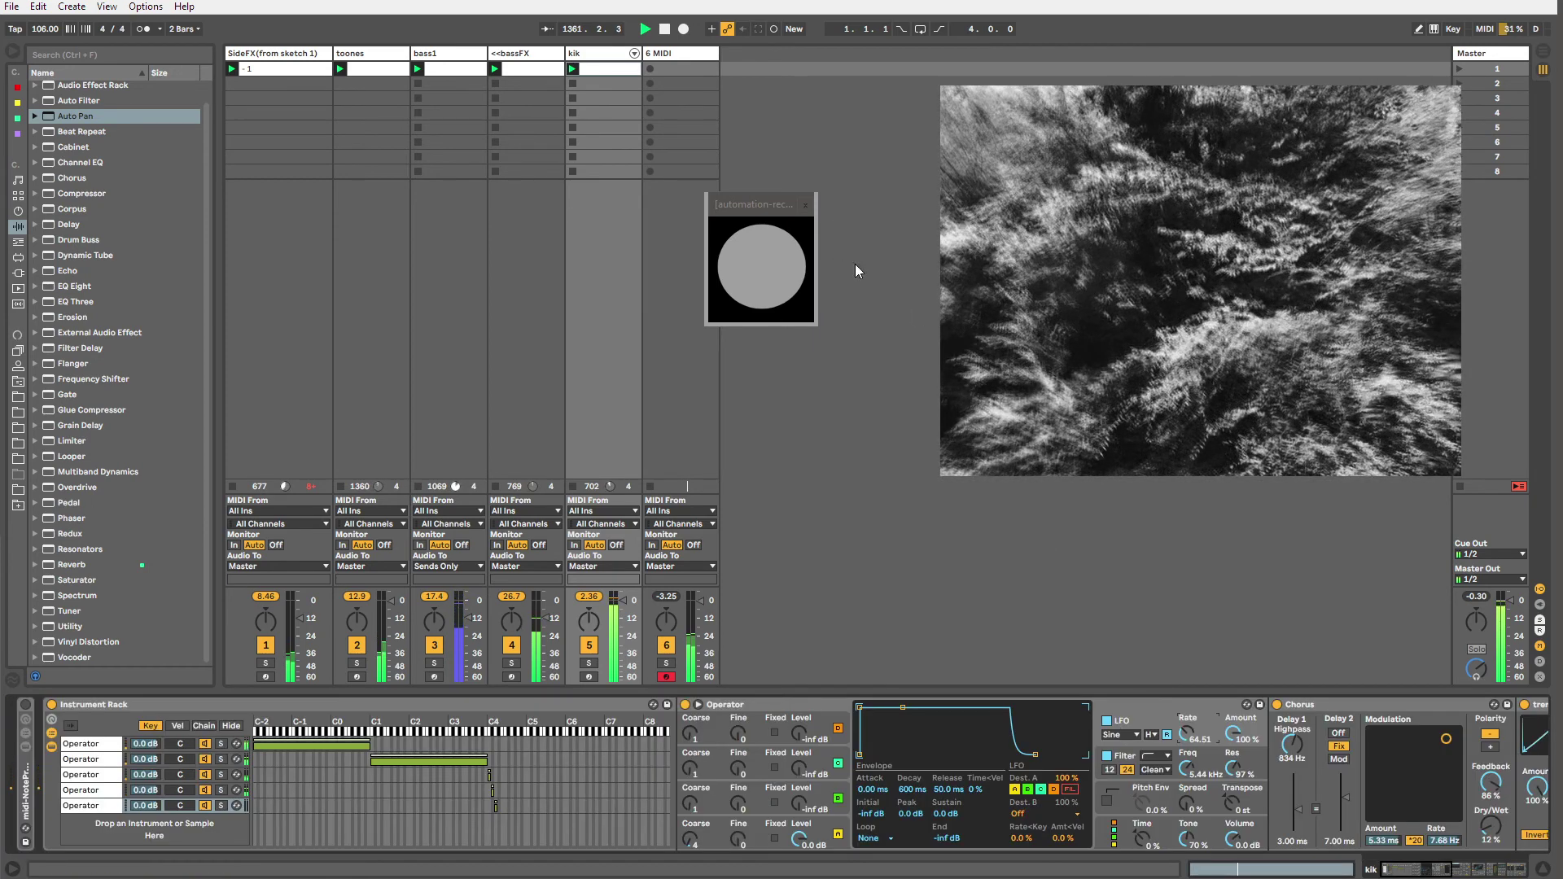
key("ctrl+shift+F9")
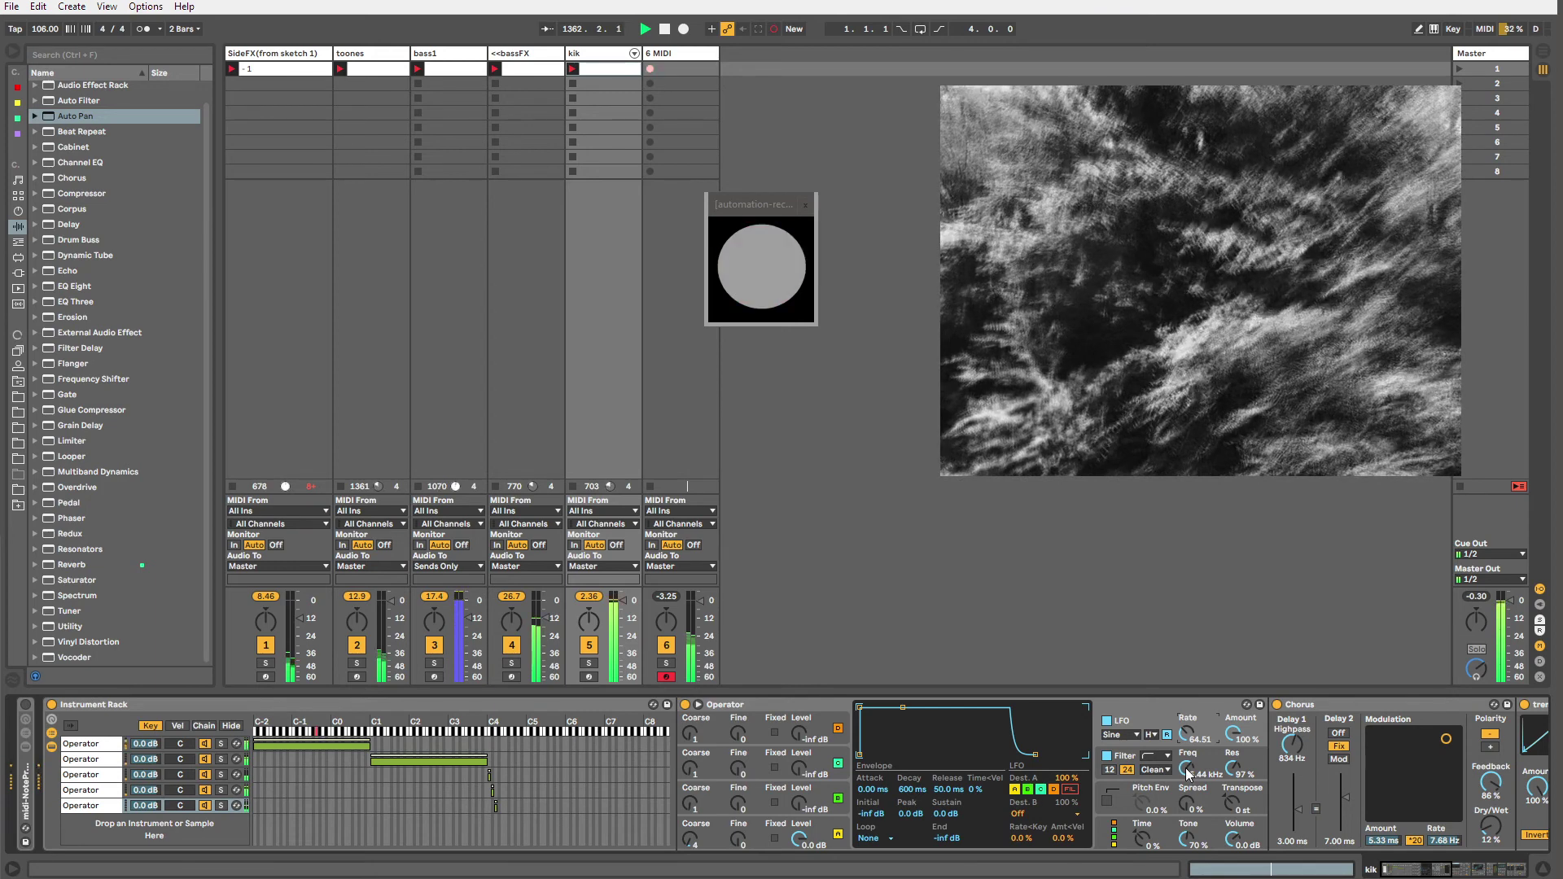
left_click_drag(1186, 732, 1186, 714)
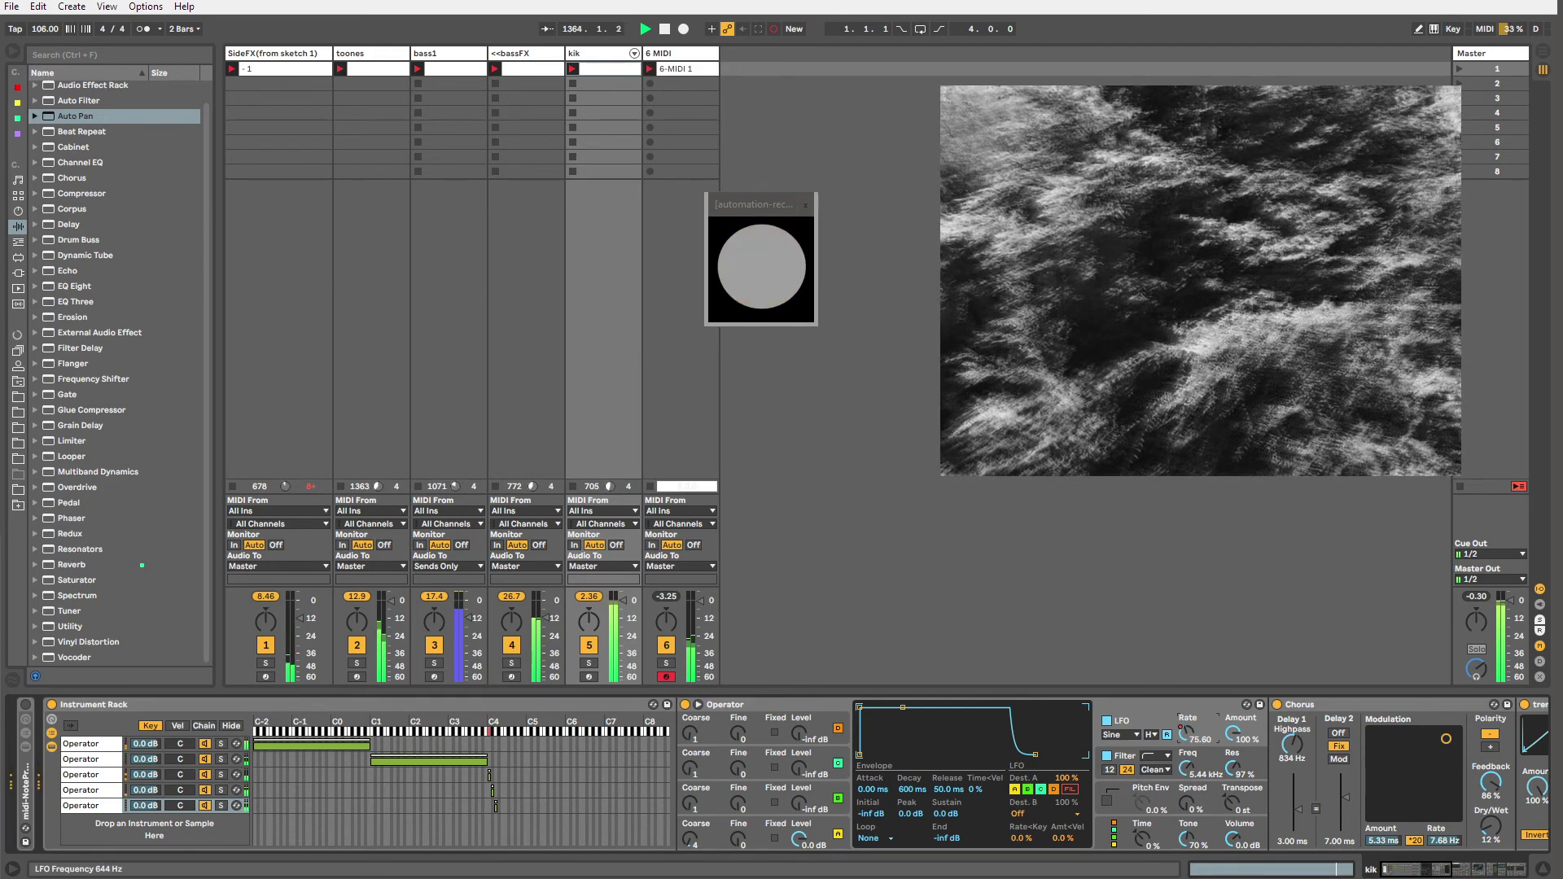
left_click_drag(1187, 713, 1187, 762)
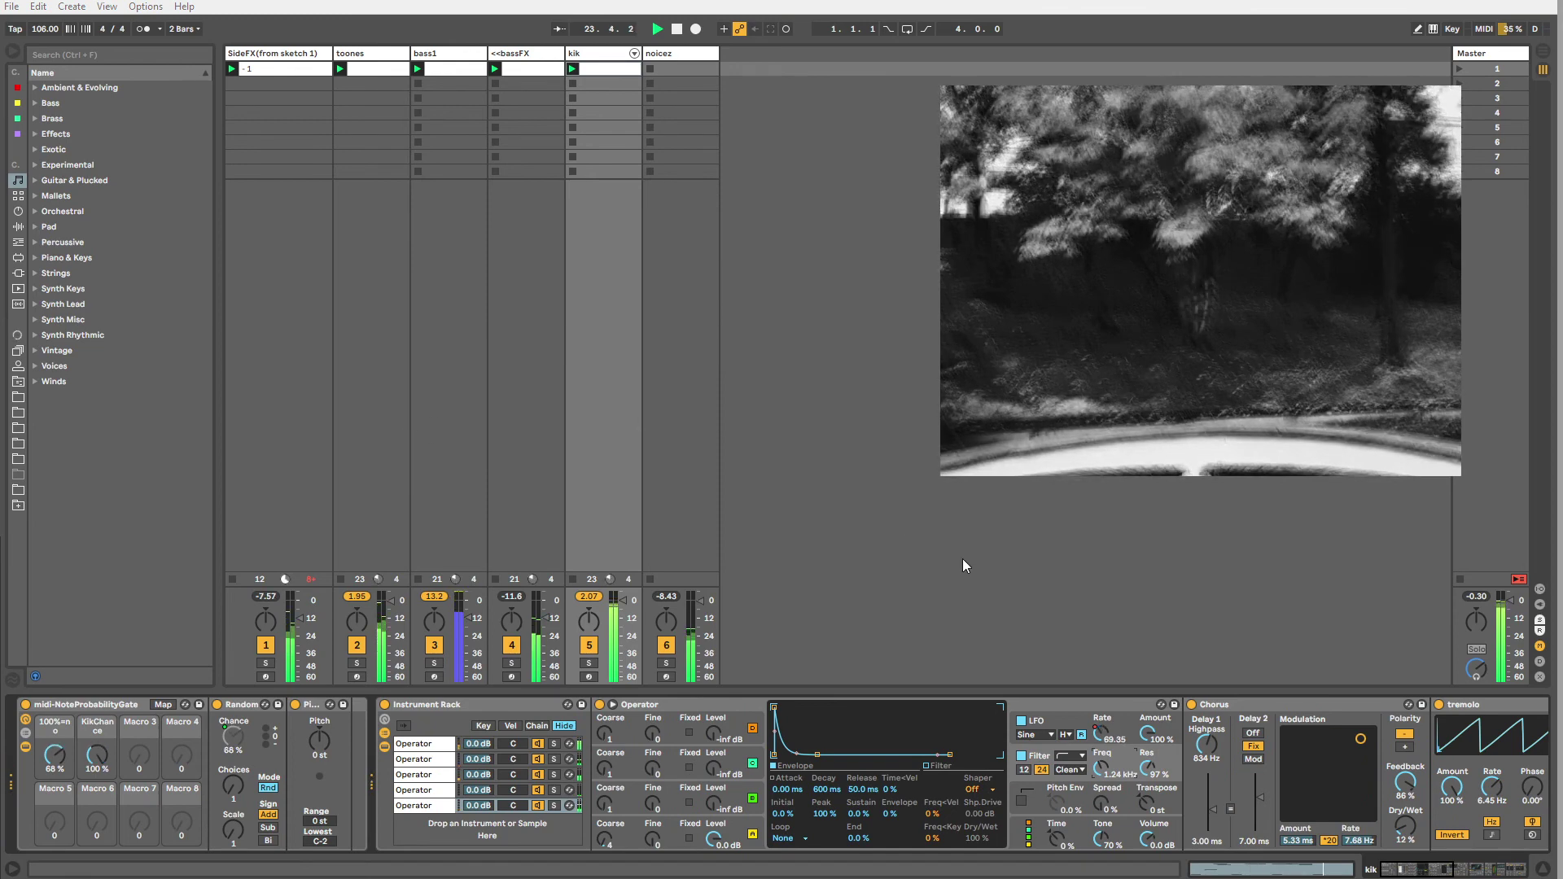
Examine the automation envelope of the Operator's LFO rate and the rest of the kik track's effects chain.
left_click(1406, 872)
mouse_move(1408, 874)
left_mouse_down()
mouse_move(1453, 872)
mouse_move(1377, 873)
left_mouse_up()
left_click(1099, 731)
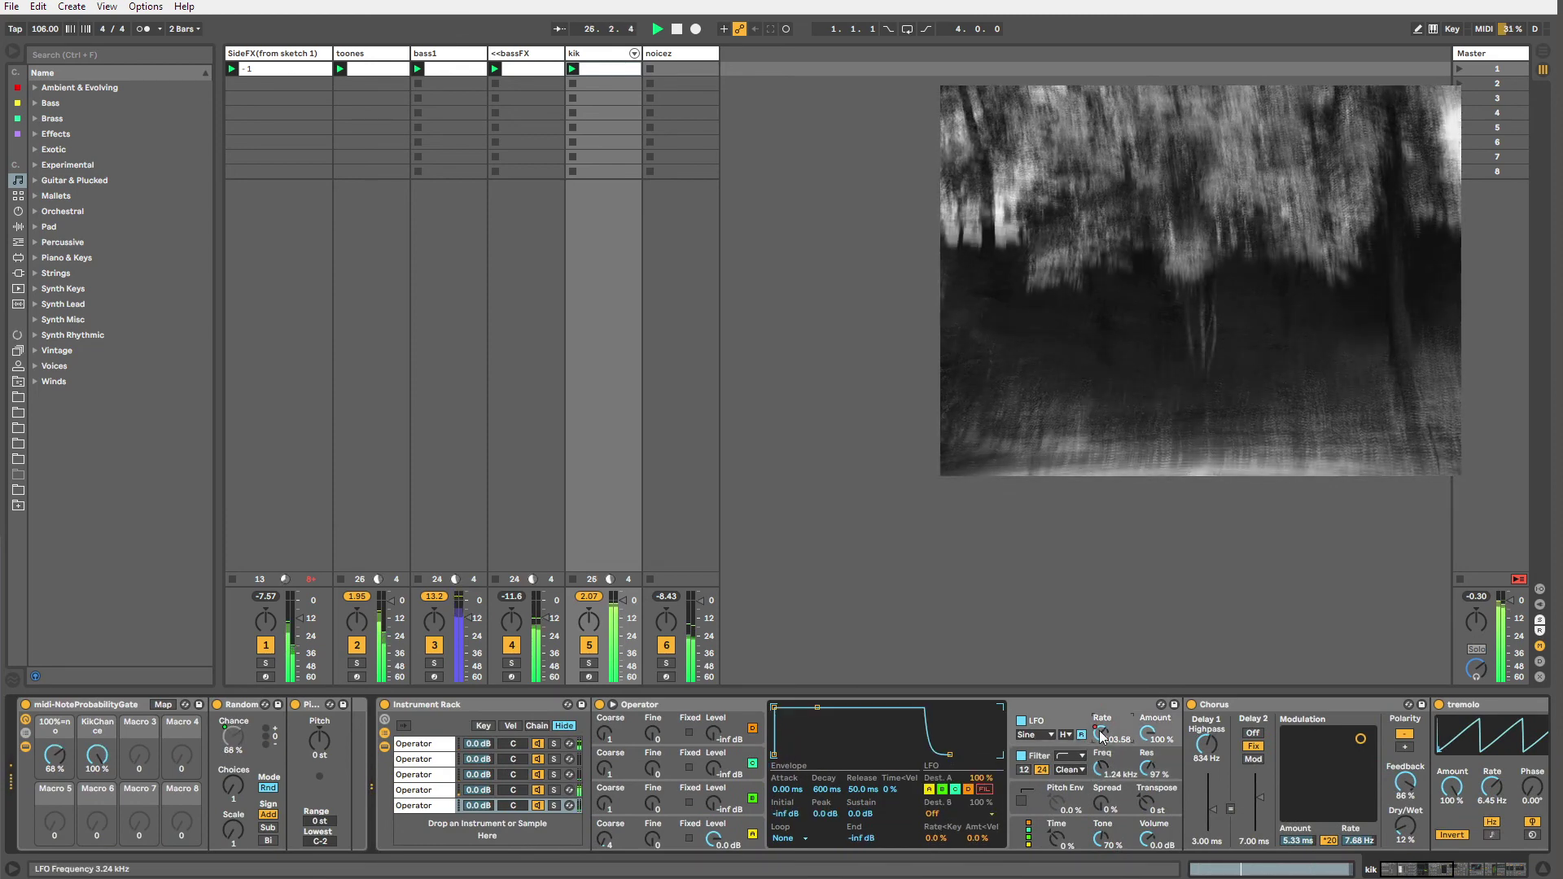
right_click(1099, 730)
left_click(1140, 739)
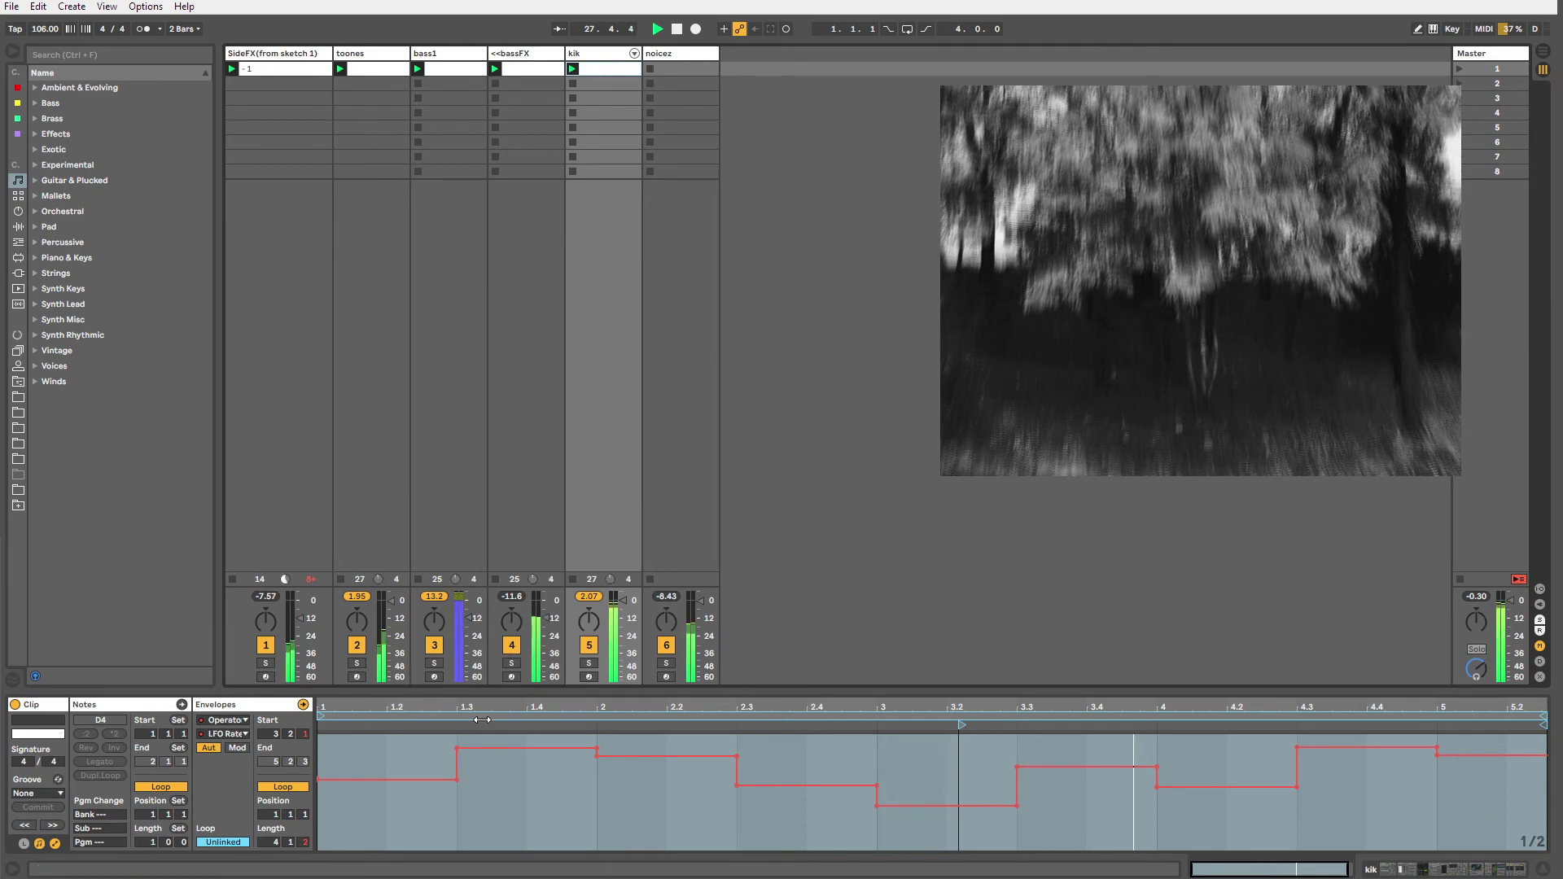
double_click(584, 55)
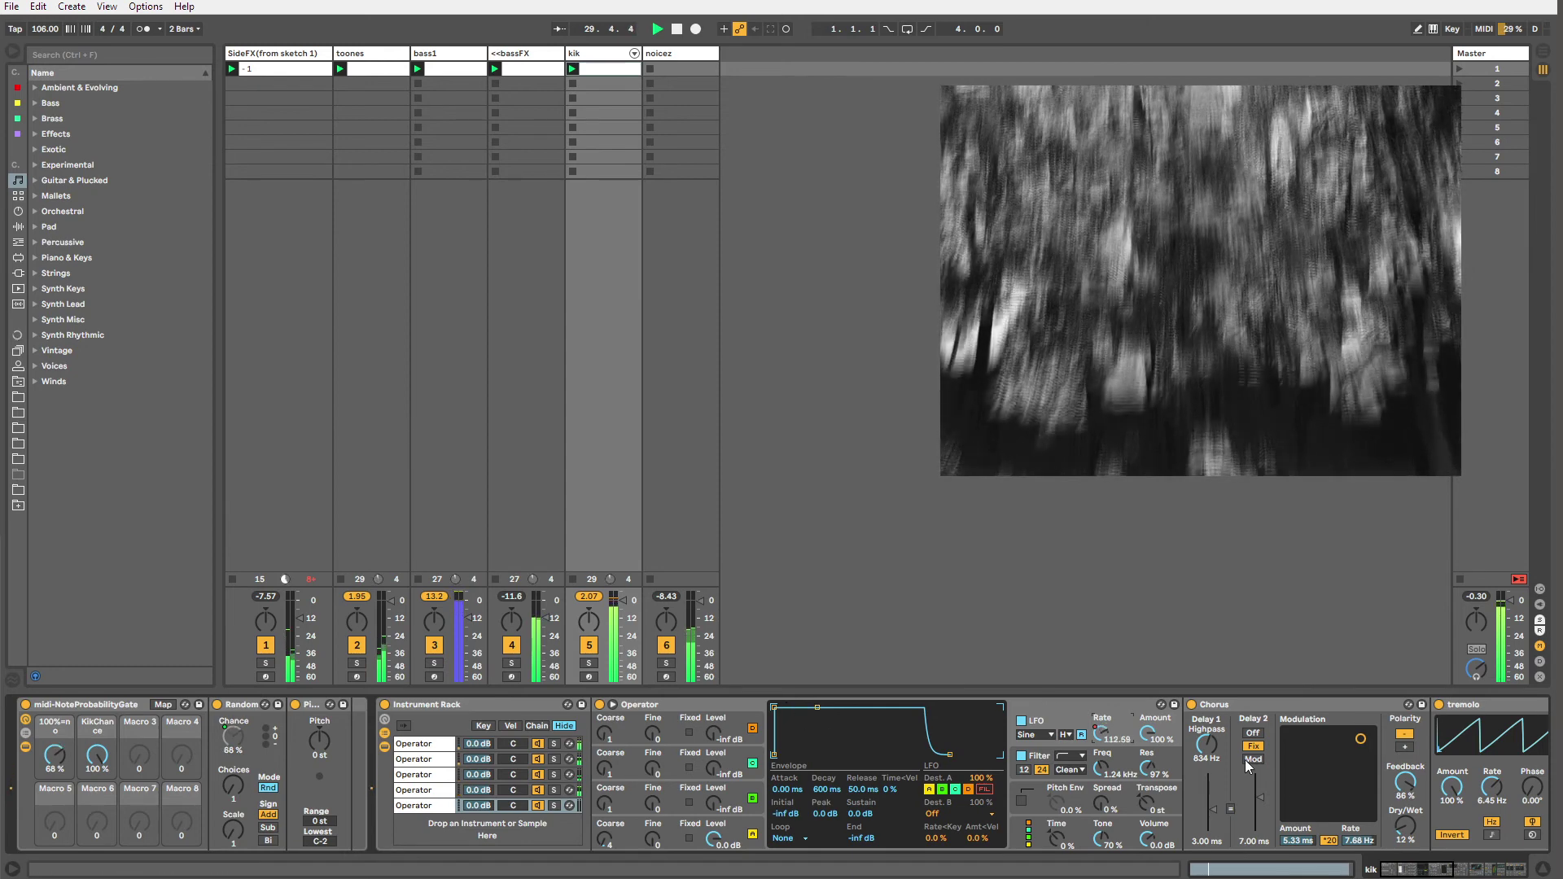
left_click_drag(1401, 871, 1462, 872)
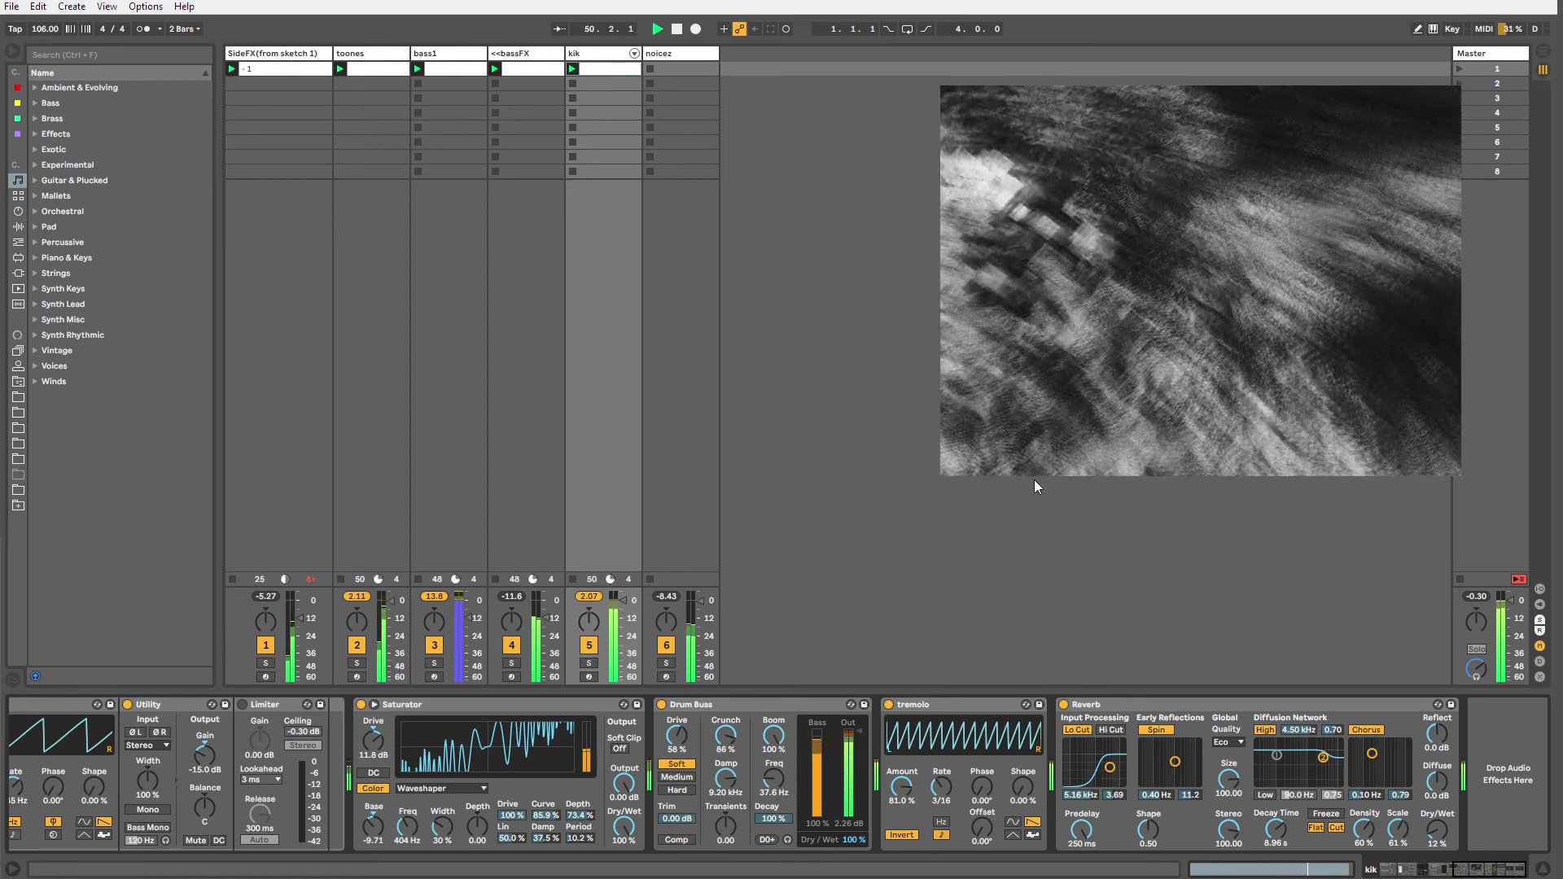
left_click(1472, 873)
left_click_drag(1470, 868, 1394, 868)
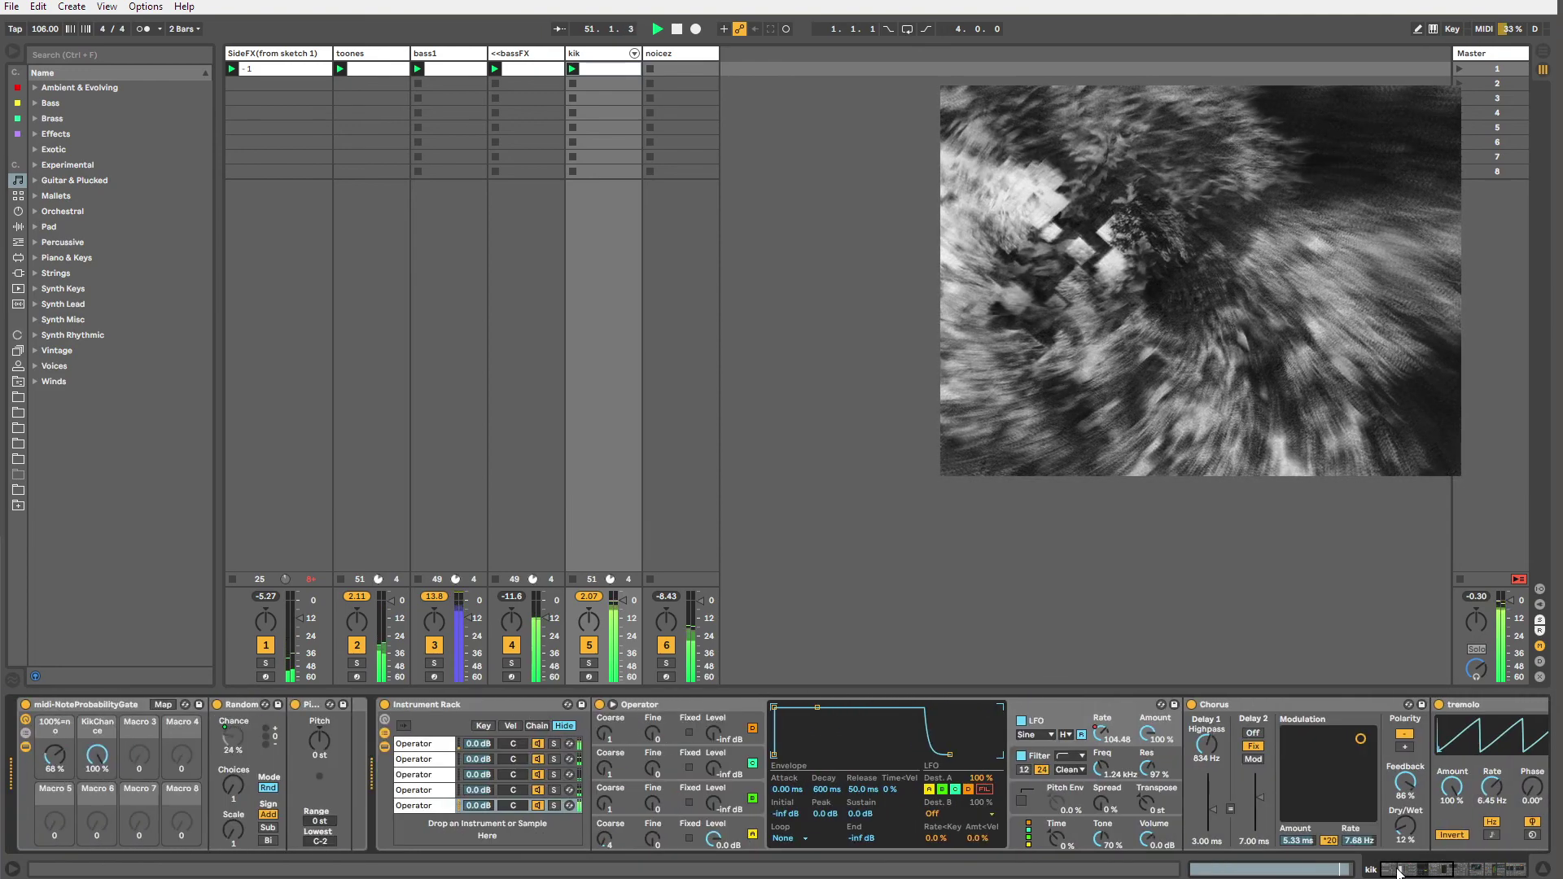
Compare the kik track with midi-NoteProbabilityGate off and on, and show the clip envelope of its device on/off switch.
left_click(25, 705)
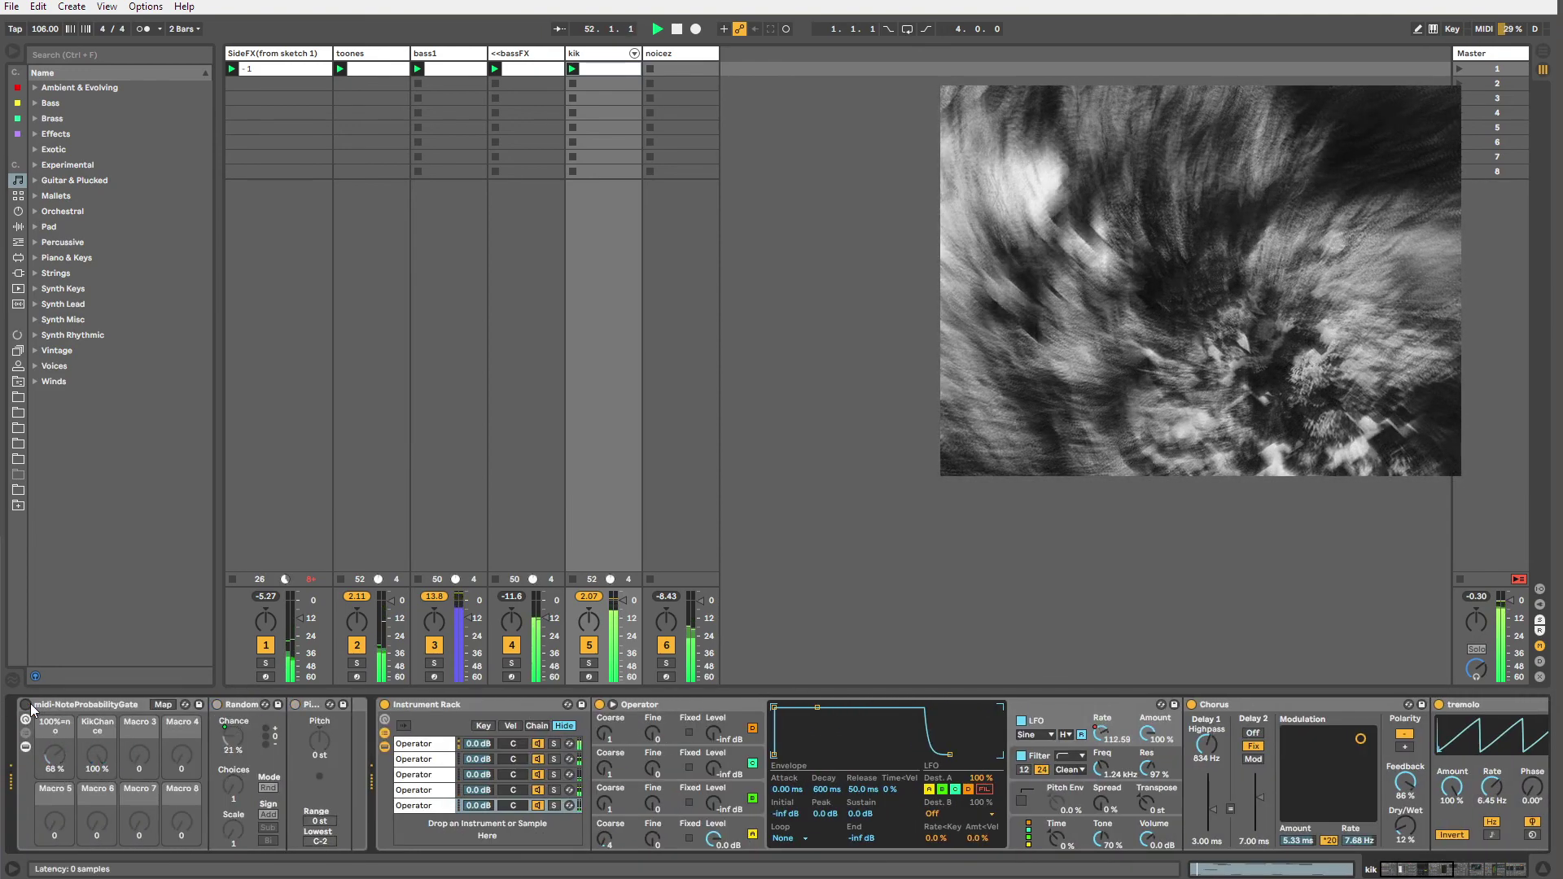
left_click(25, 705)
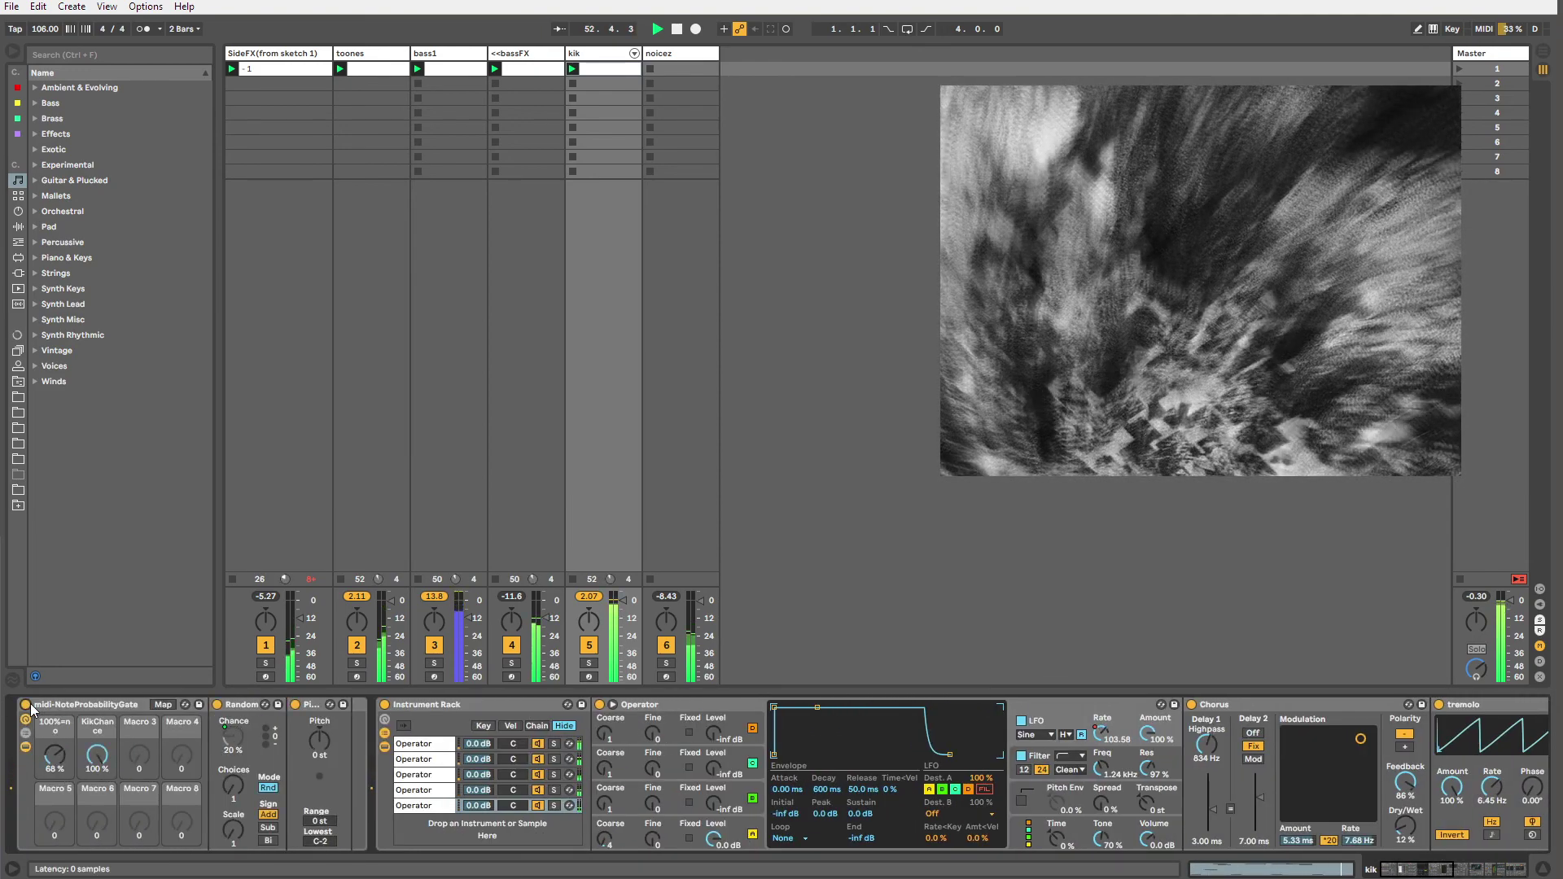
right_click(29, 706)
left_click(67, 713)
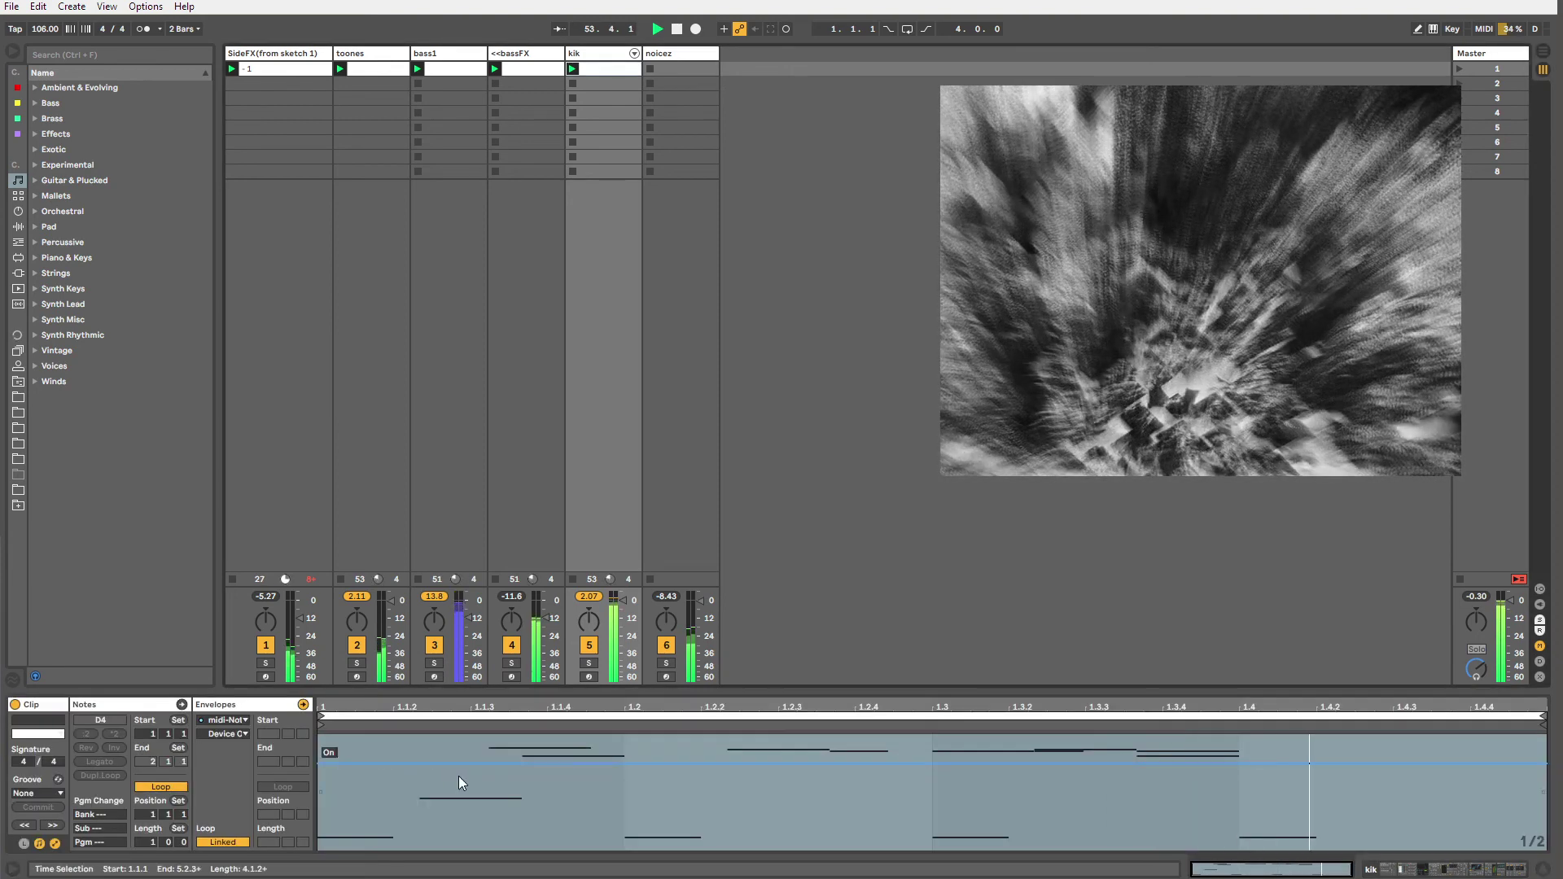
Draw three off segments into the gate's on/off envelope on a 1/32 grid and unlink the envelope from the clip loop.
key("b")
left_click_drag(406, 822, 425, 761)
key("ctrl+1")
key("ctrl+1")
key("ctrl+1")
key("ctrl+1")
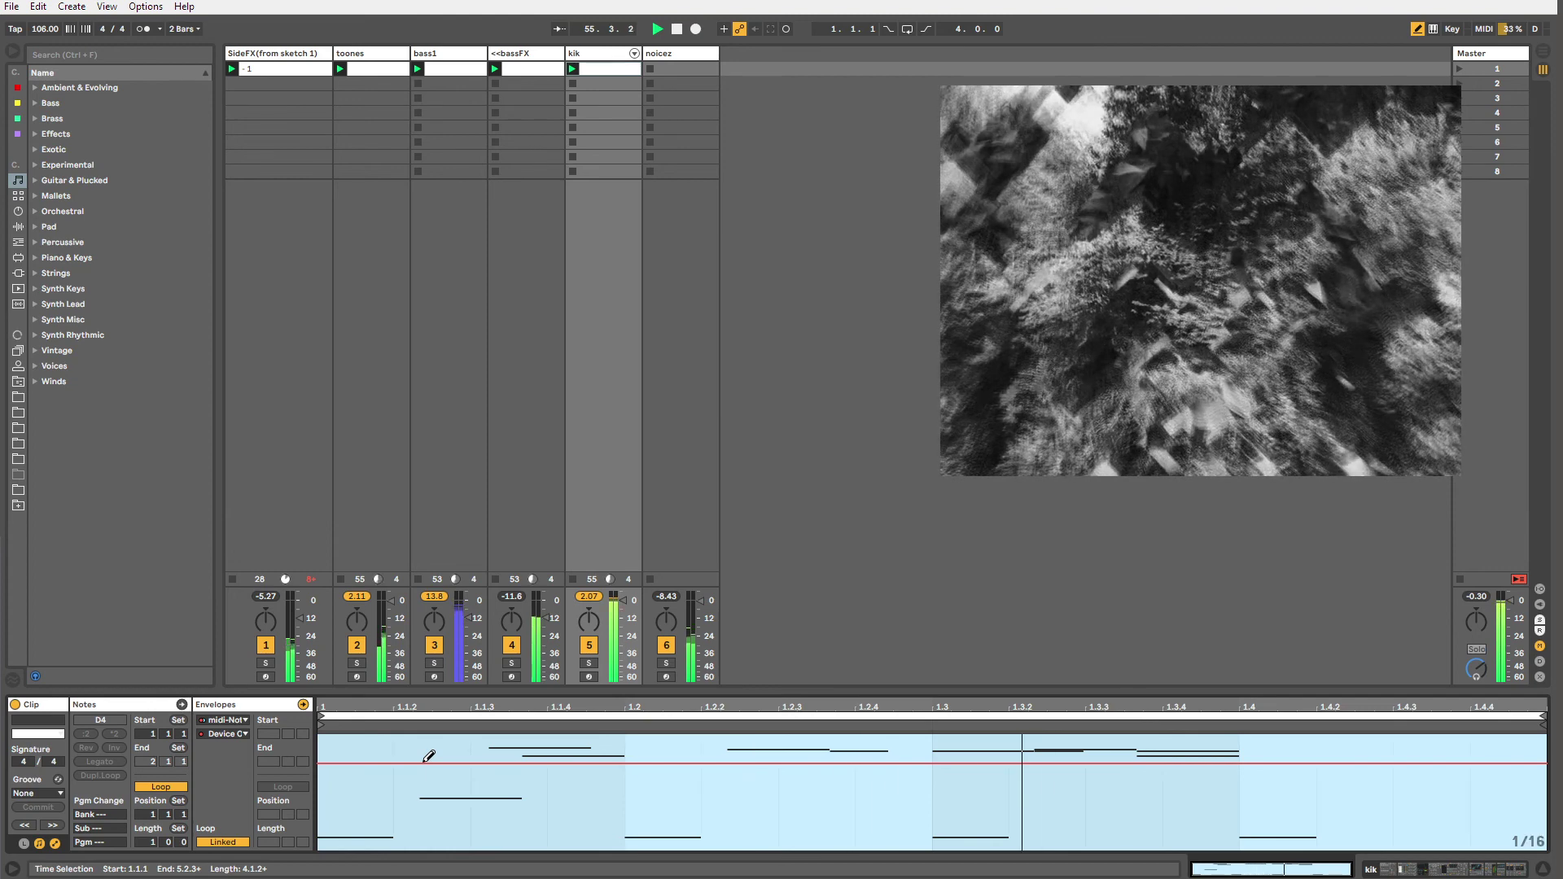
left_click_drag(423, 810, 537, 818)
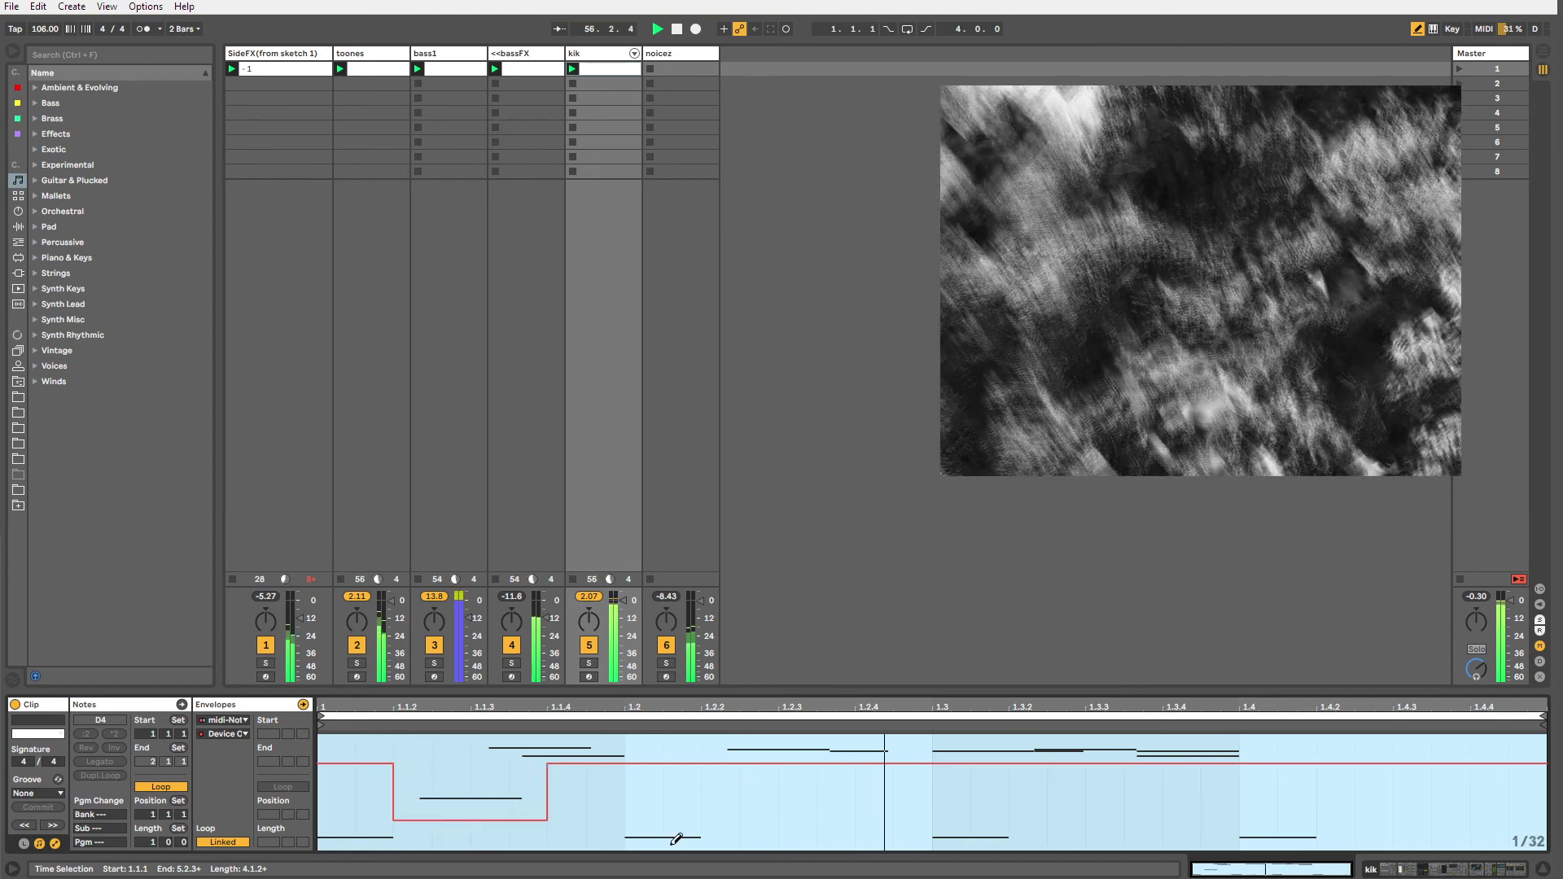
left_click_drag(709, 818, 868, 797)
left_click_drag(1055, 810, 1215, 802)
left_click(222, 842)
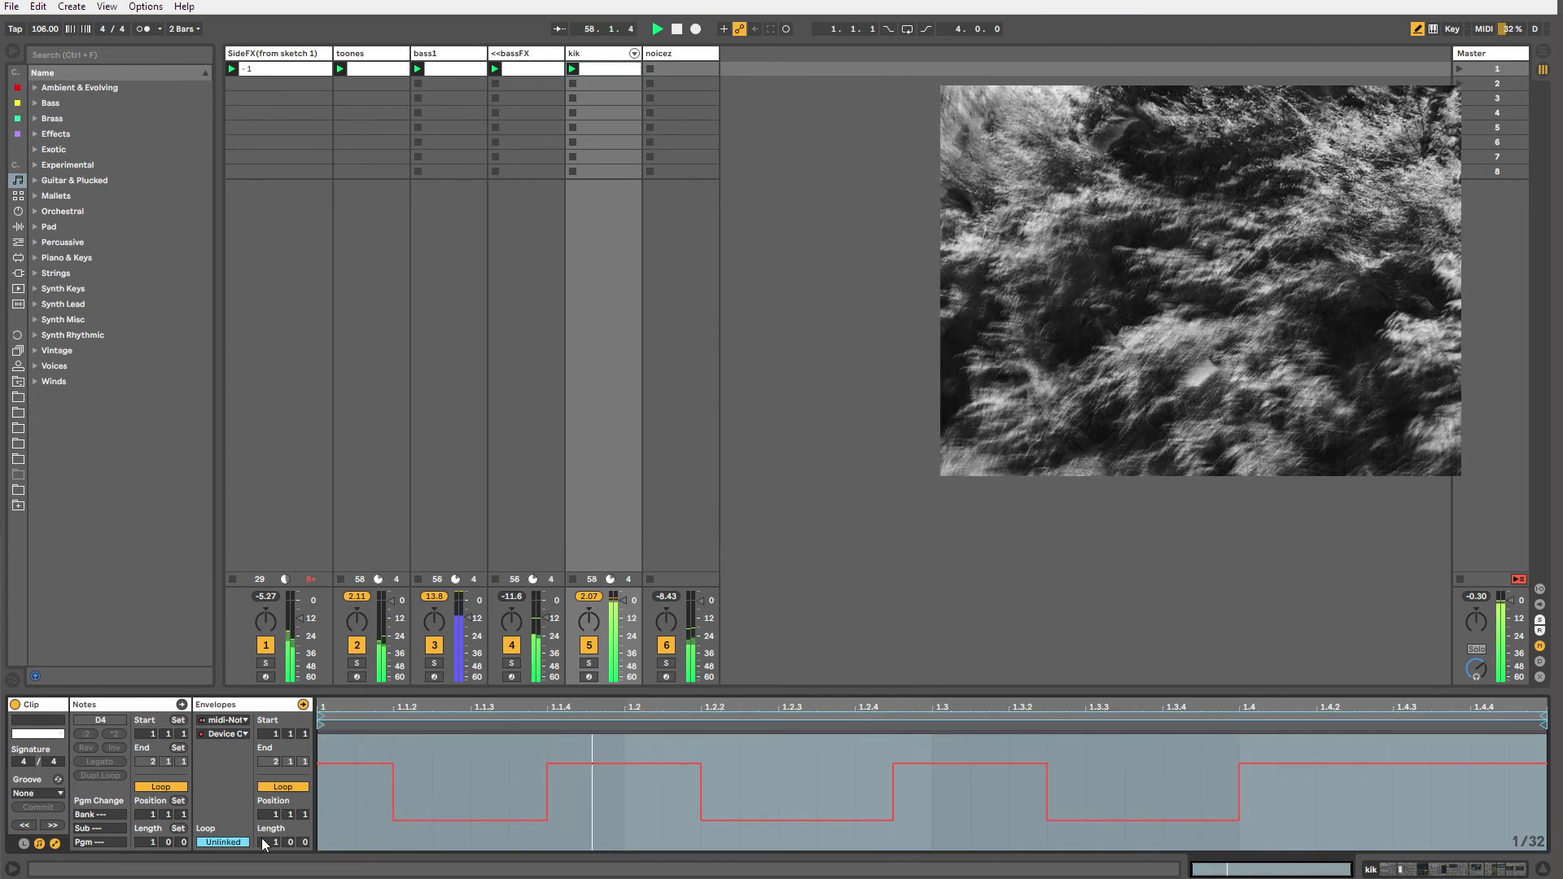
Shorten the loop of the gate's on/off envelope to 0.3.2 and try an extra off segment at beat 1.3.
left_click_drag(1544, 717, 1431, 717)
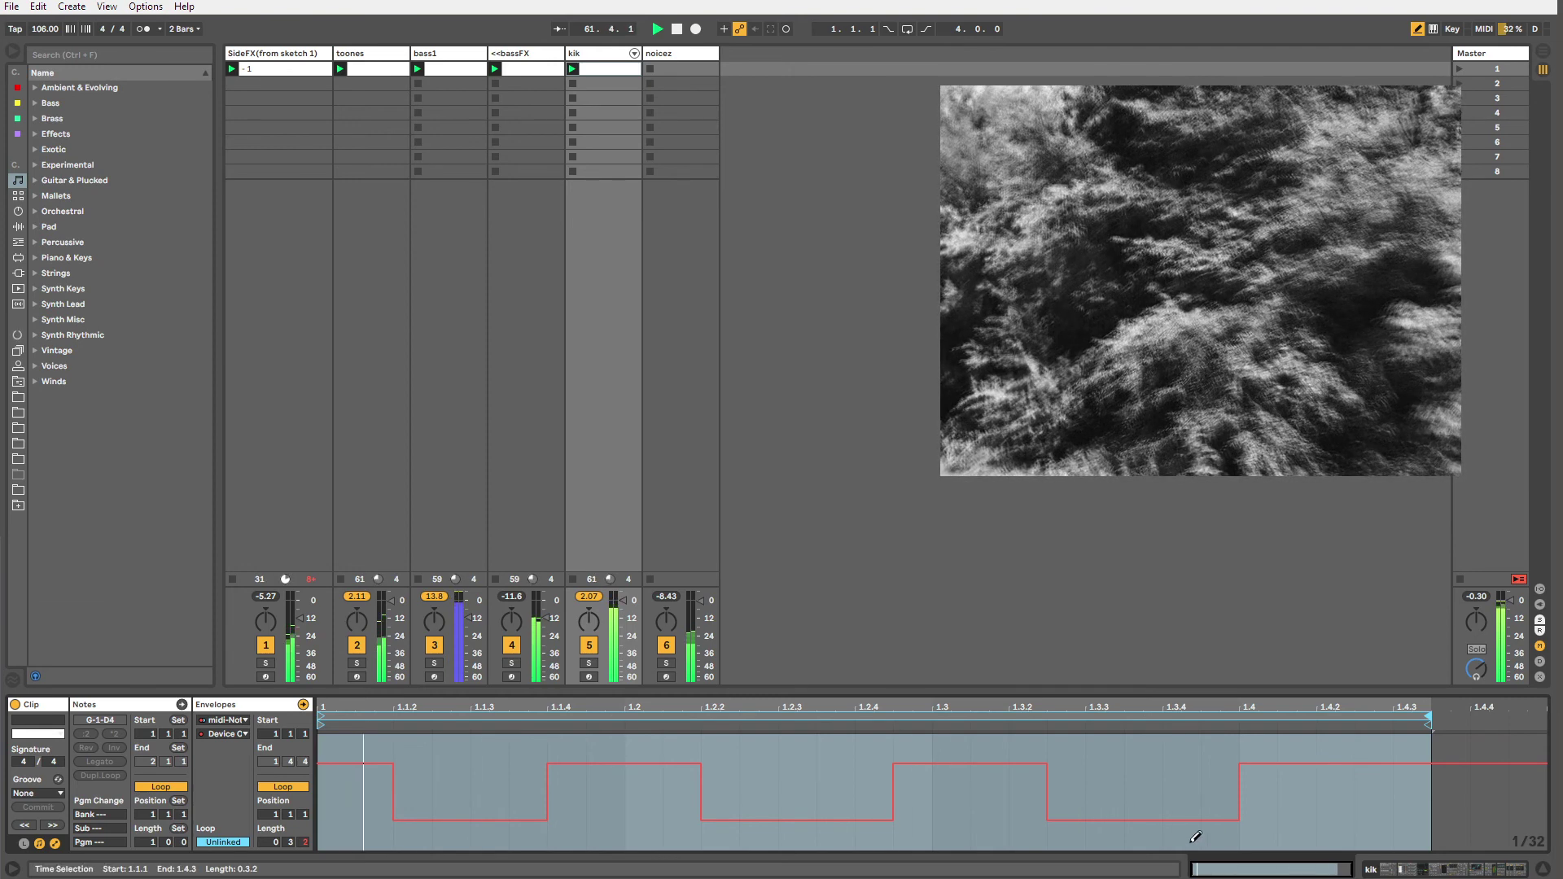
left_click(963, 804)
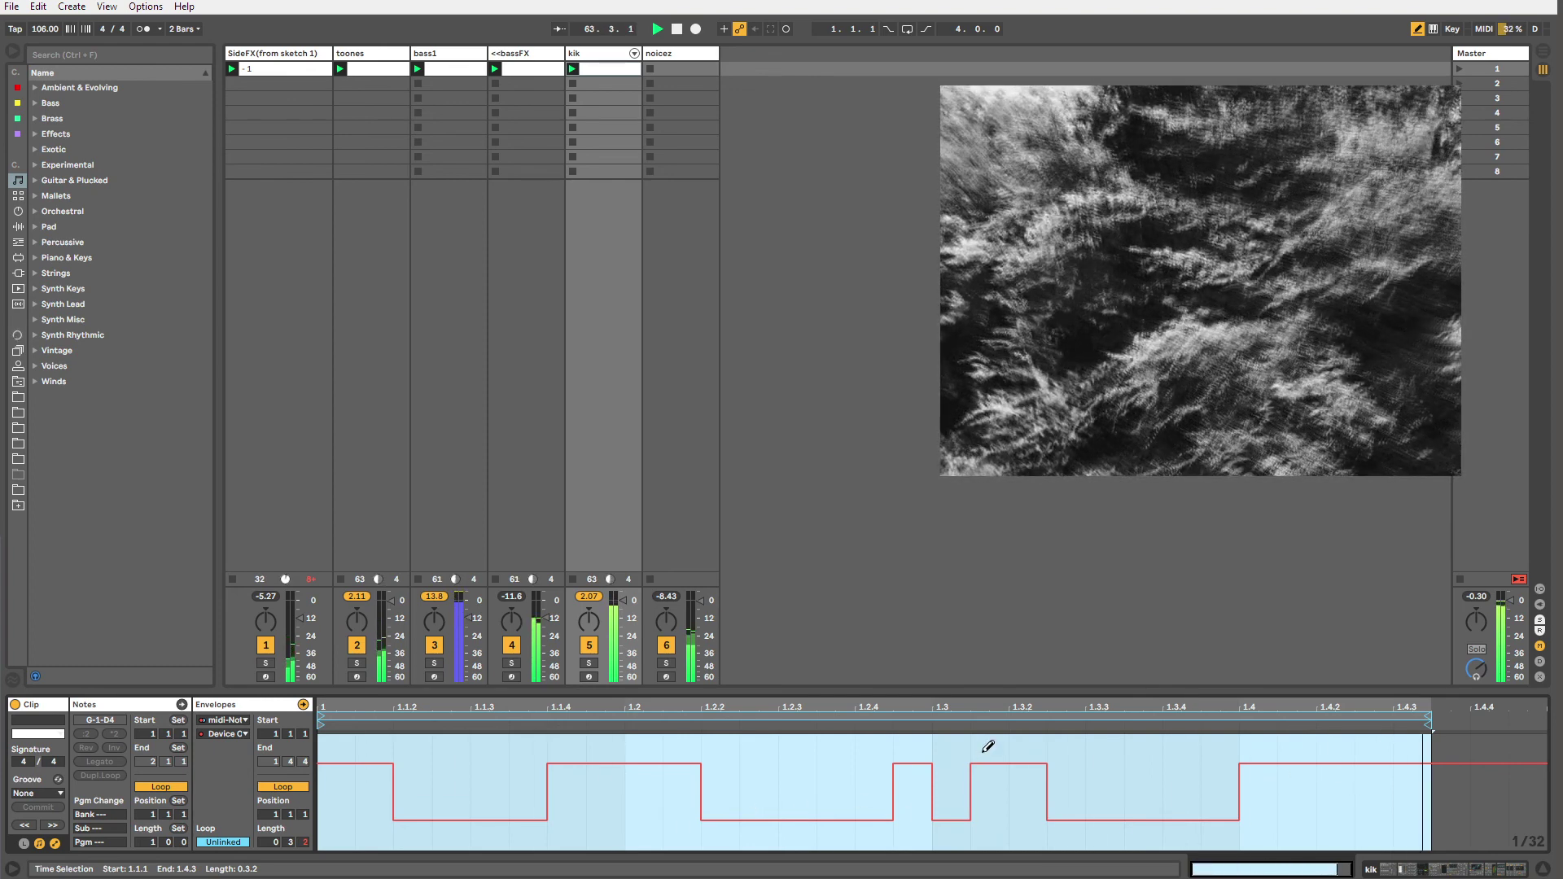
left_click(951, 761)
Compare the kik track's device chain with the gate envelope and turn off Draw Mode.
left_click(593, 54)
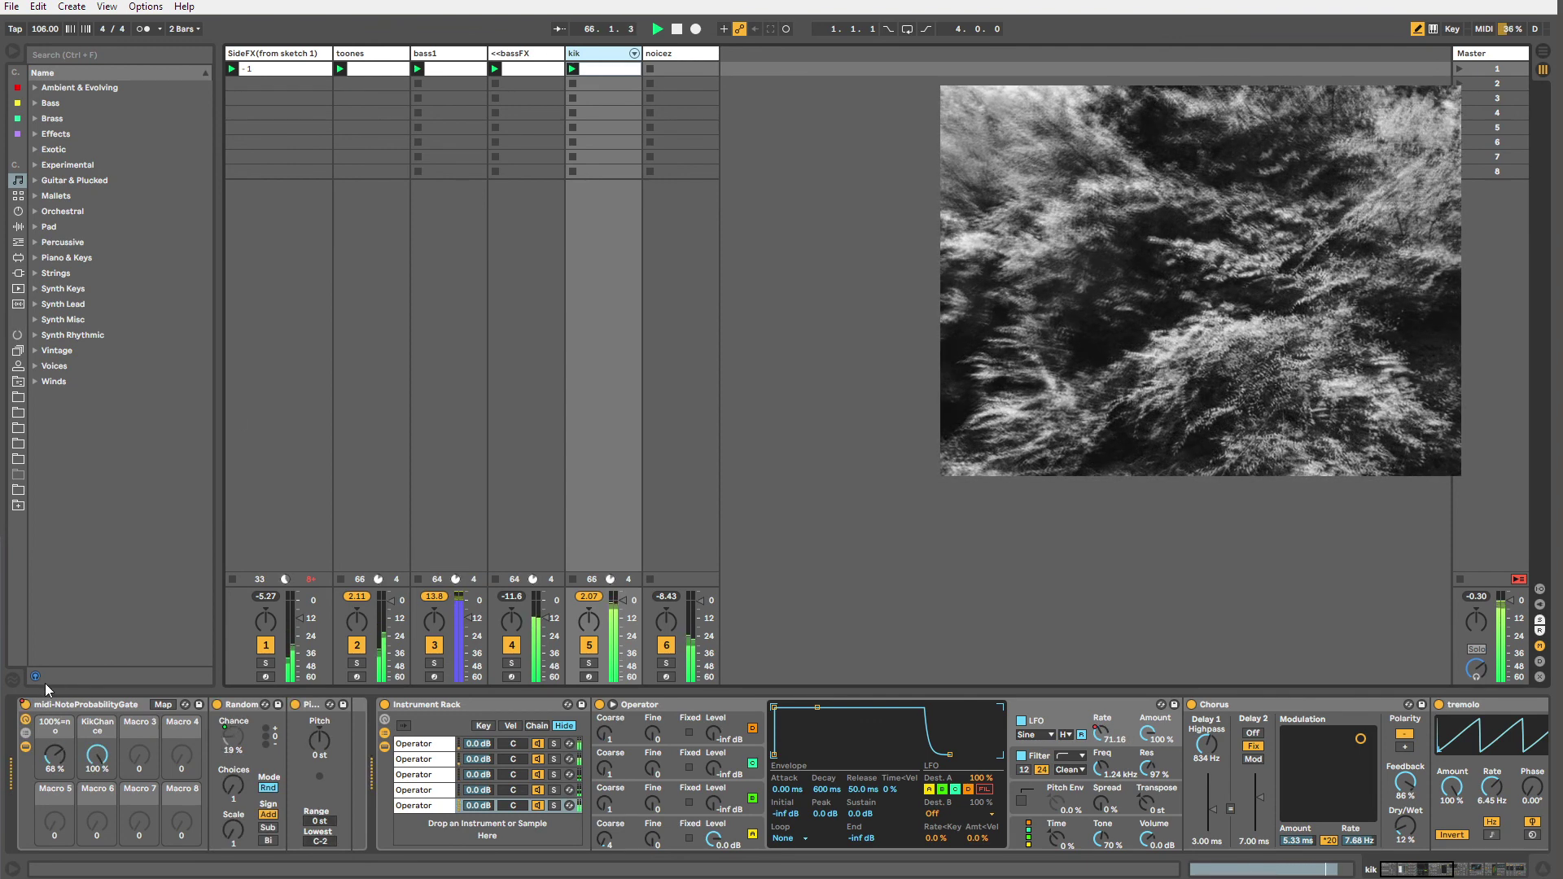
key("shift+Tab")
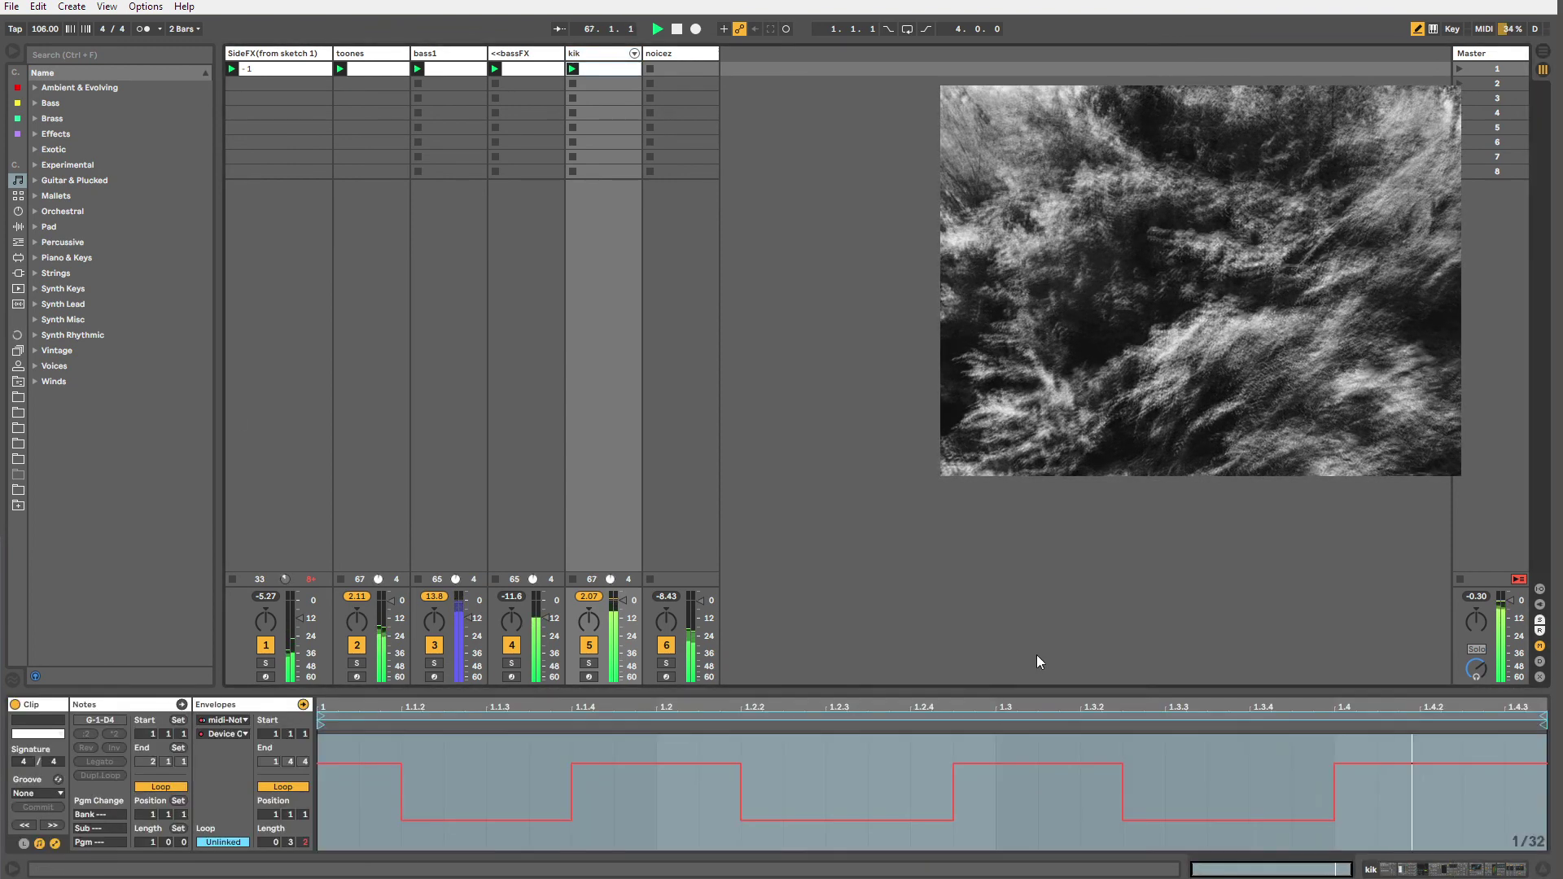
key("b")
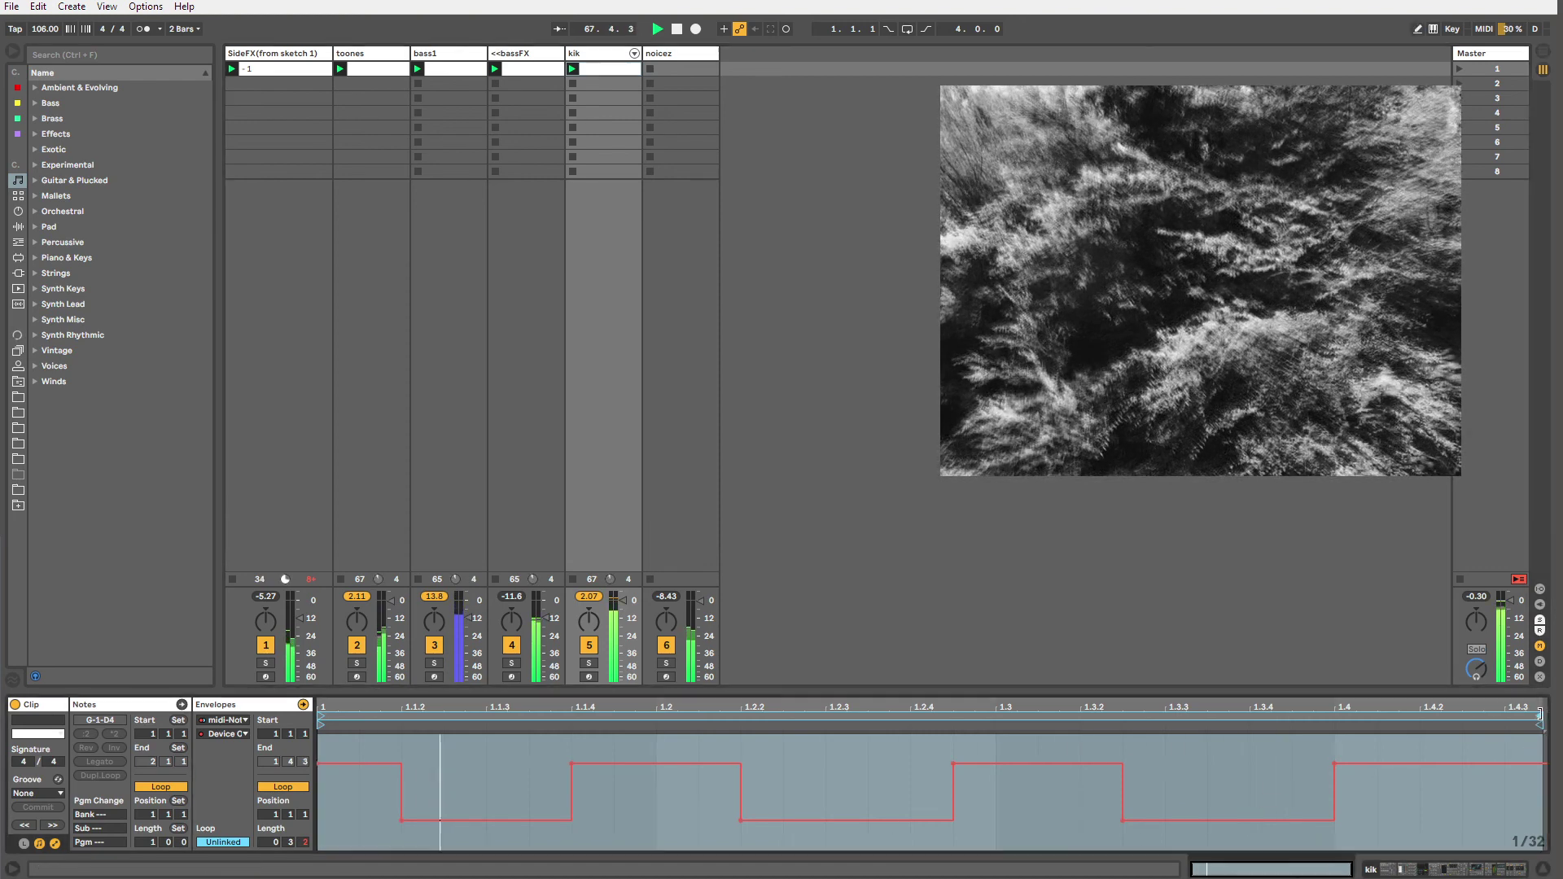
Add a Grain Delay between the Saturator and Drum Buss on the kik track.
left_click(609, 57)
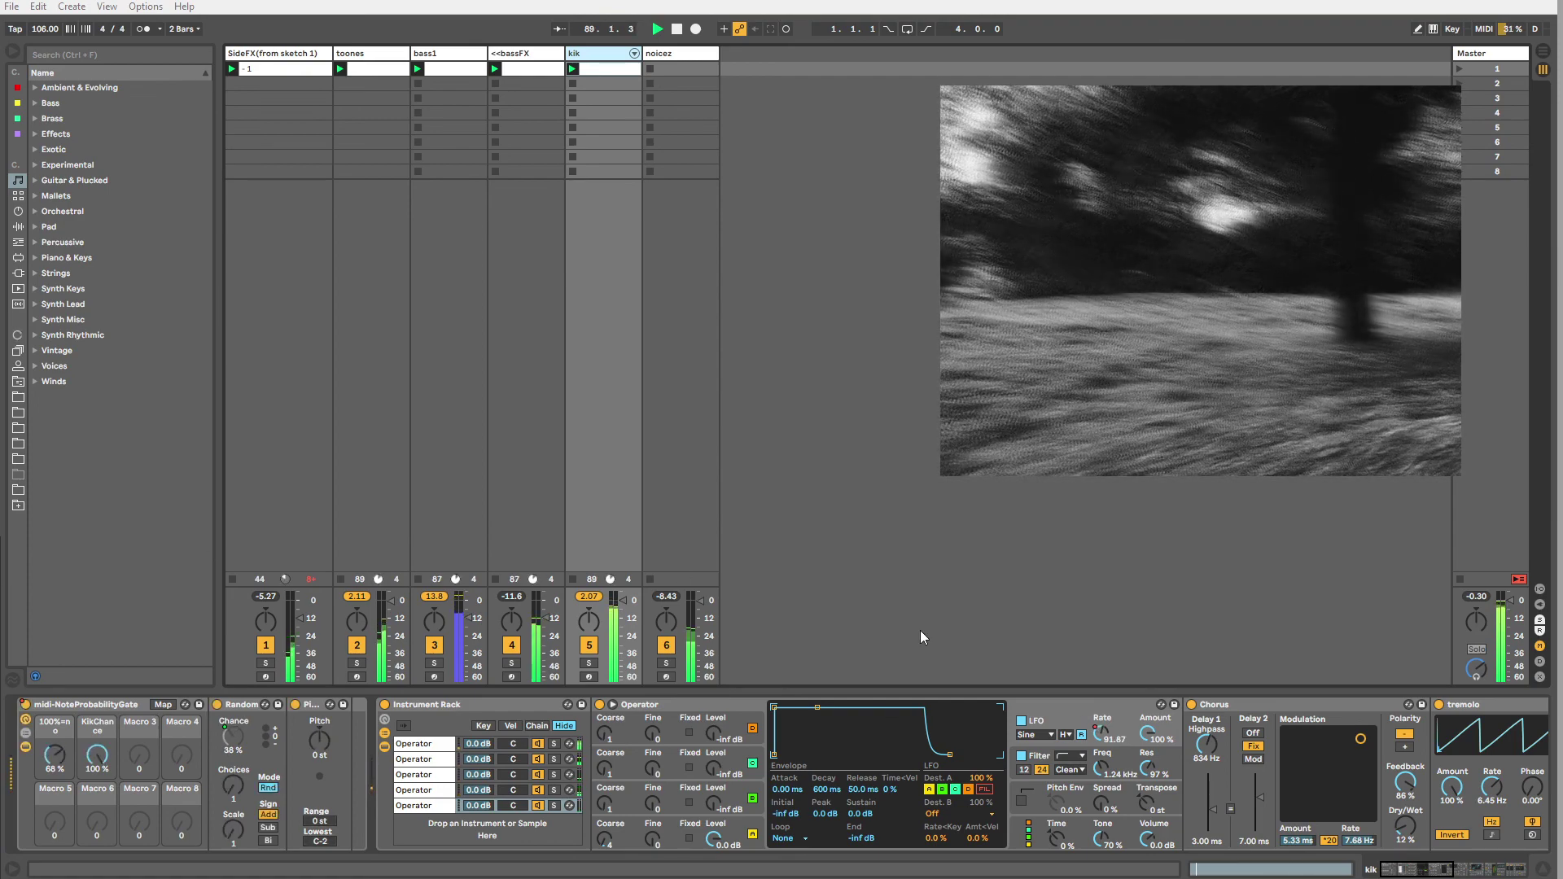
left_click_drag(1414, 869, 1487, 869)
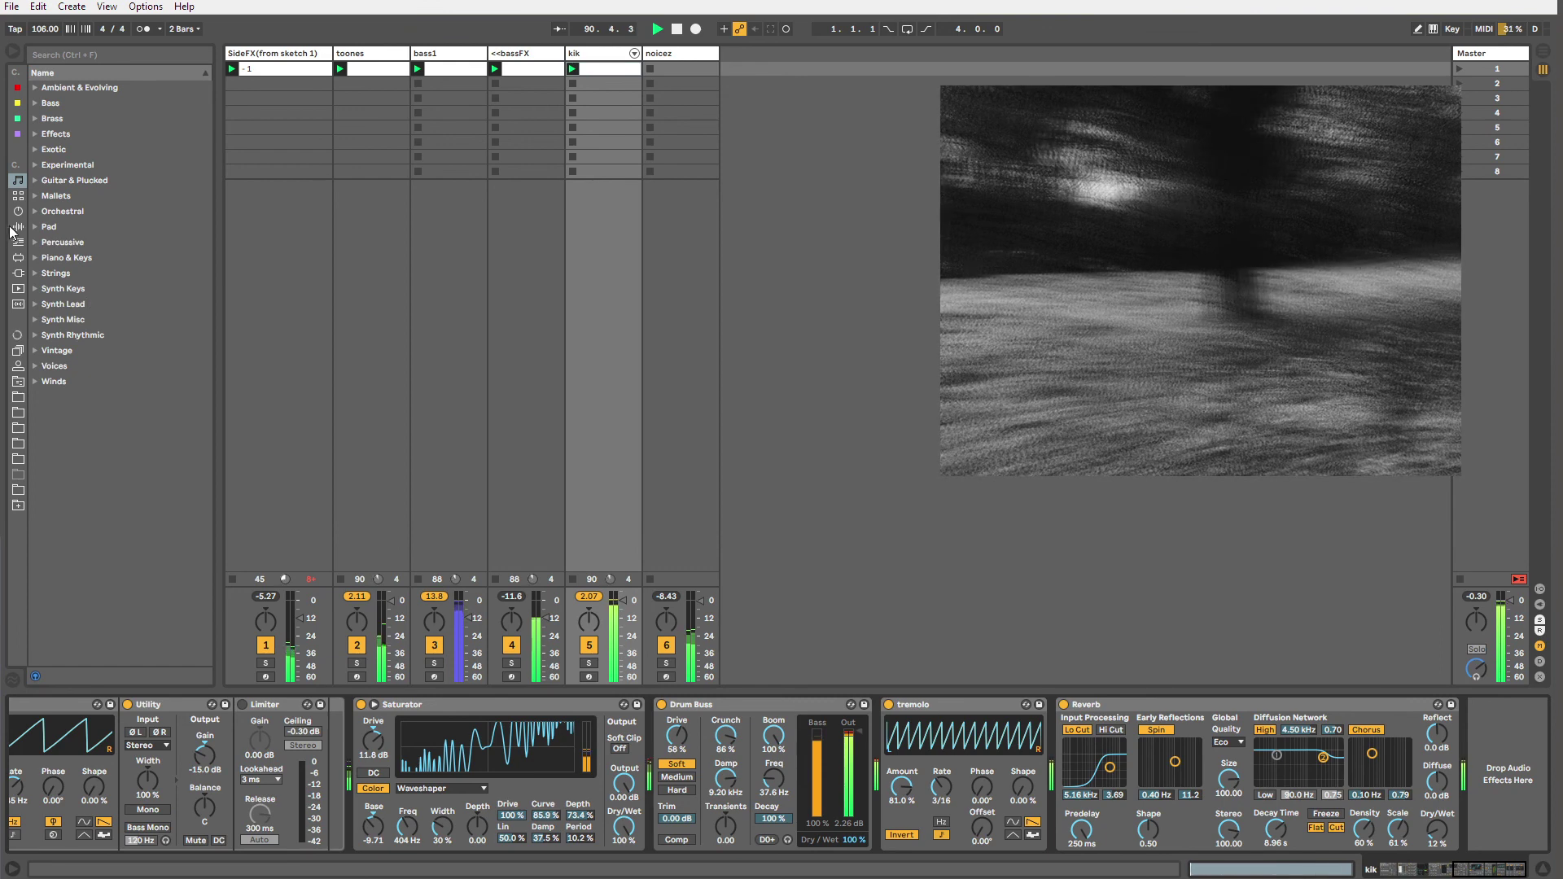
left_click(14, 228)
left_click_drag(81, 444, 691, 769)
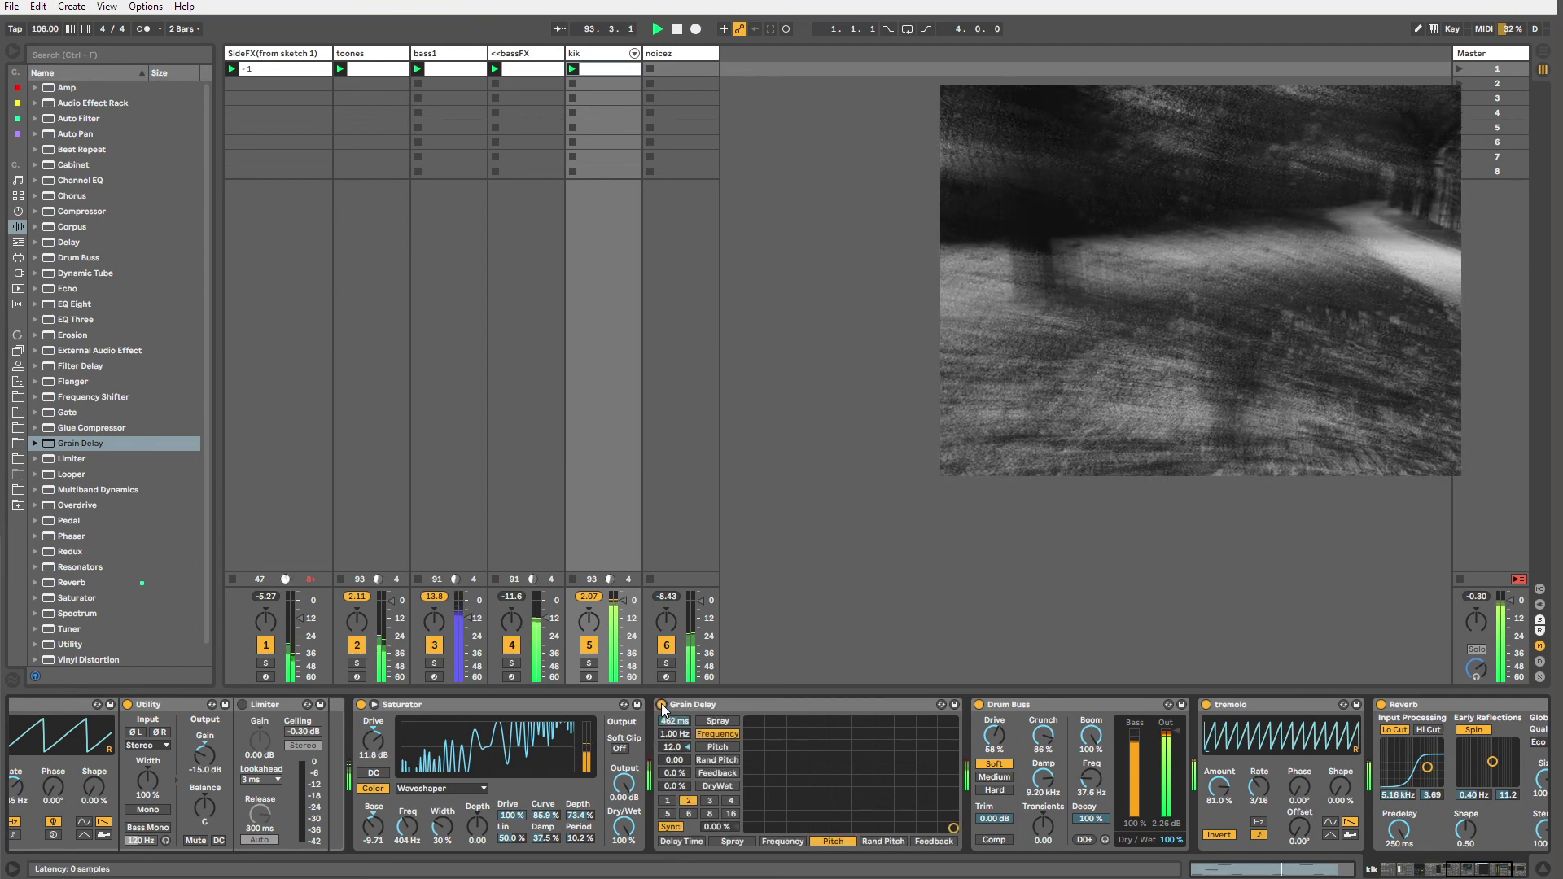
Try the Grain Delay with 1.50 ms spray, 48.2 Hz frequency and -12 pitch, and return its dry/wet mix to 0%.
left_click_drag(673, 733, 673, 709)
left_click_drag(675, 785, 675, 778)
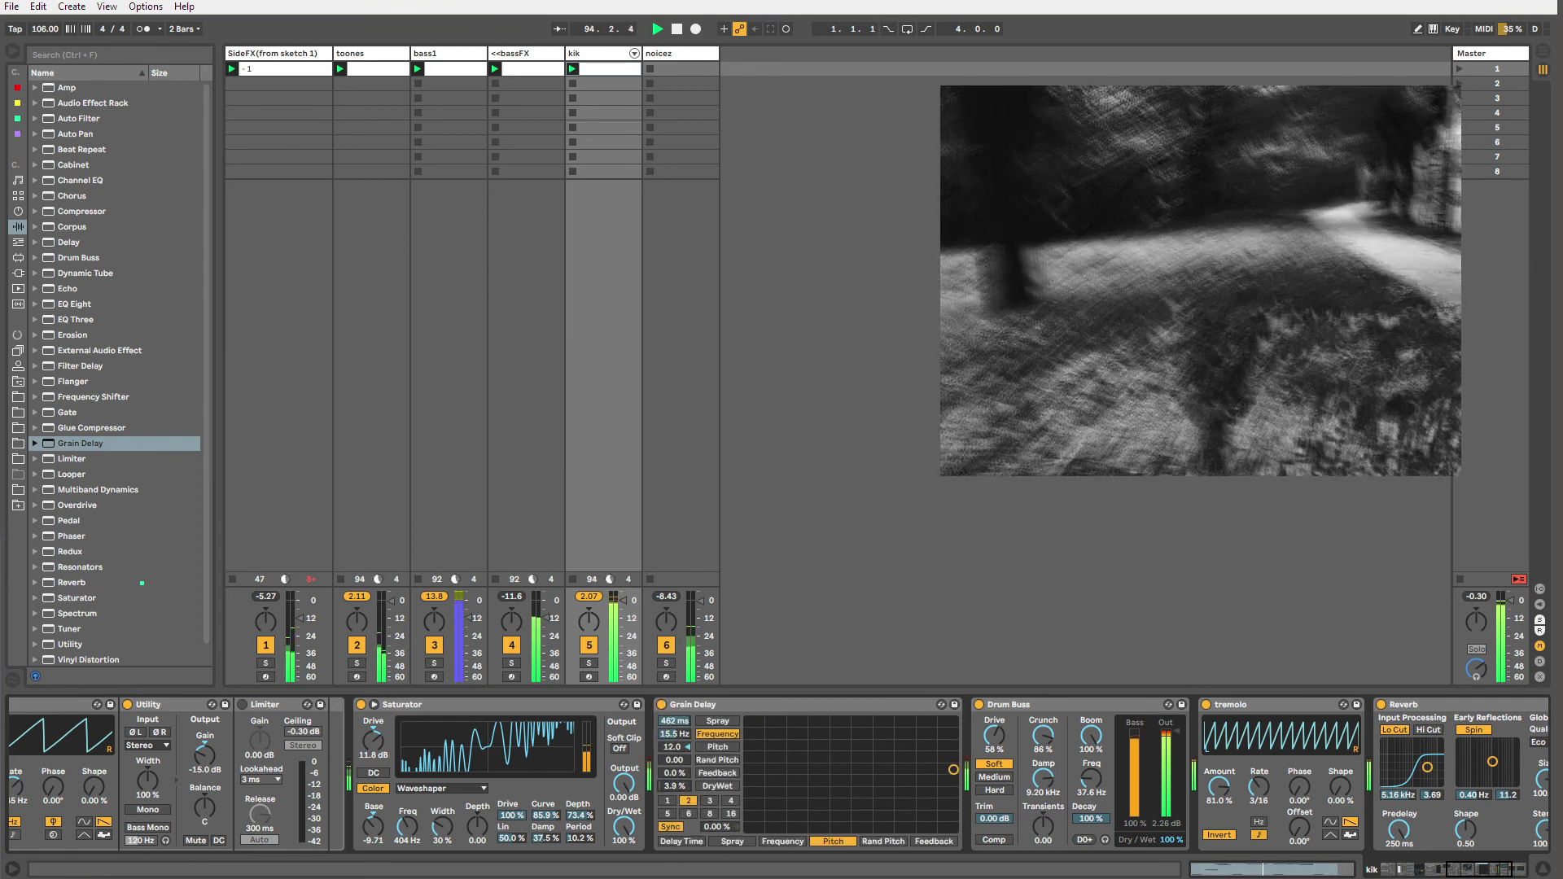
mouse_move(676, 721)
left_mouse_down()
mouse_move(676, 786)
mouse_move(677, 716)
left_mouse_up()
left_click_drag(682, 784, 681, 765)
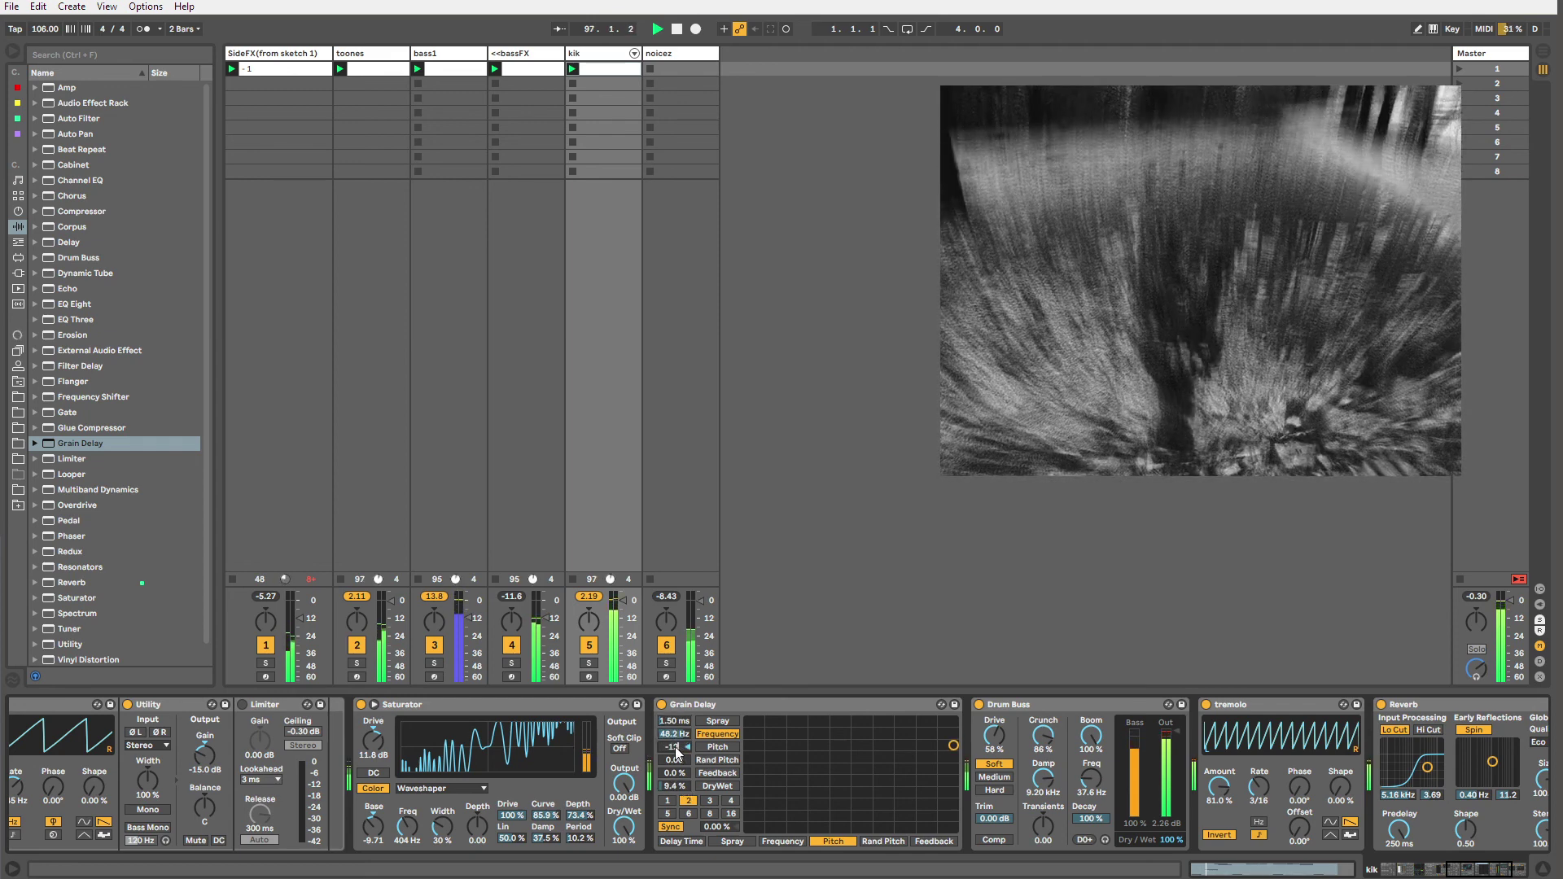
key("Return")
left_click_drag(675, 786, 675, 815)
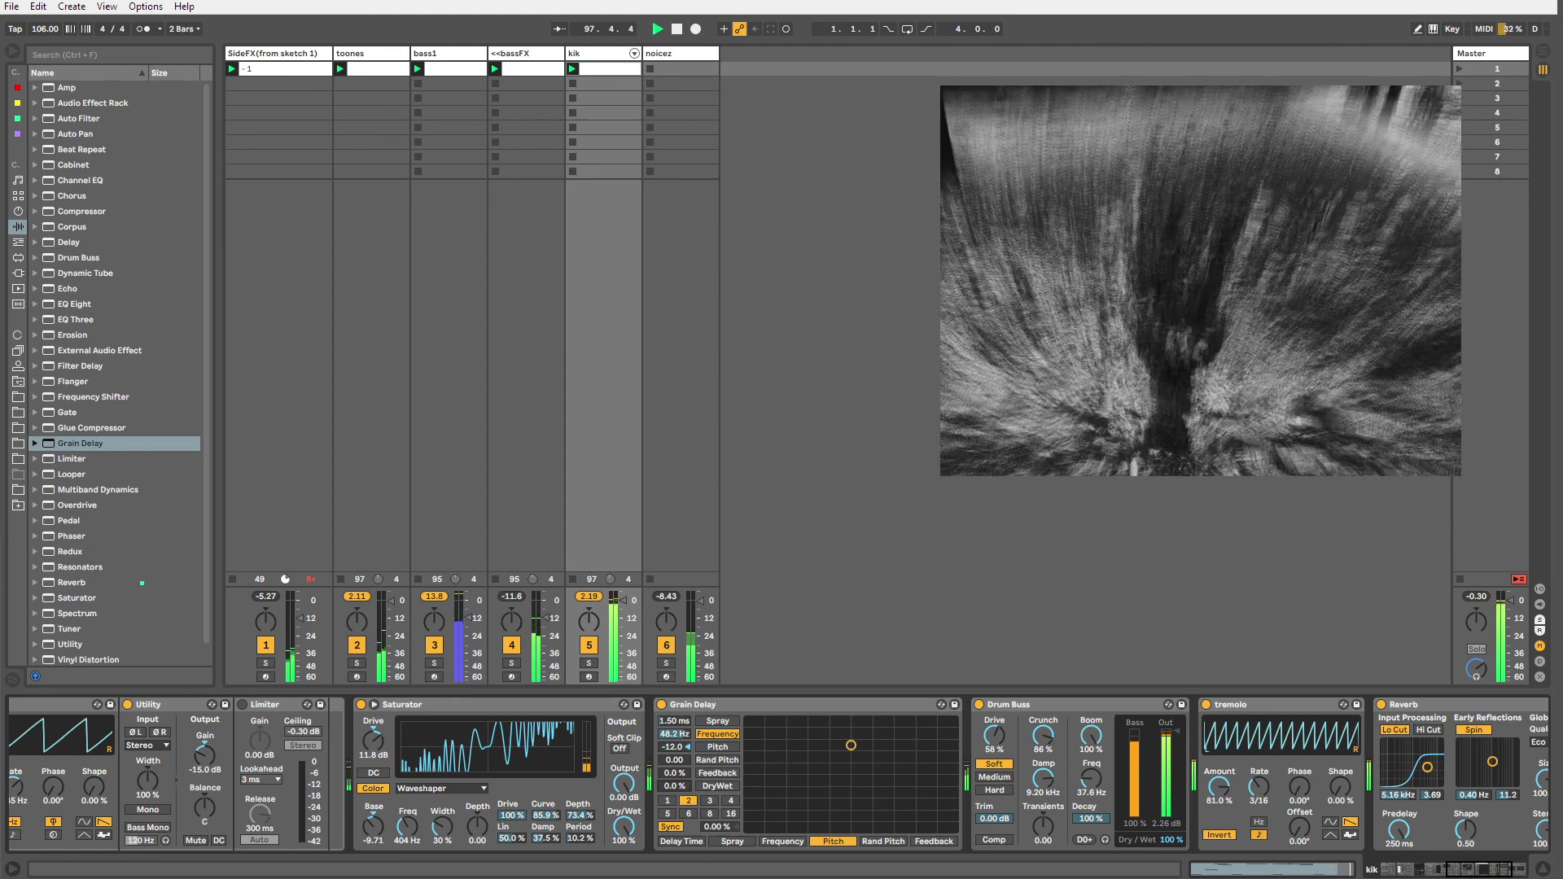
Set the Grain Delay to 477 ms spray and 1.00 Hz frequency, and raise its dry/wet mix to about 15%.
left_click_drag(676, 721, 676, 651)
left_click_drag(676, 733, 674, 802)
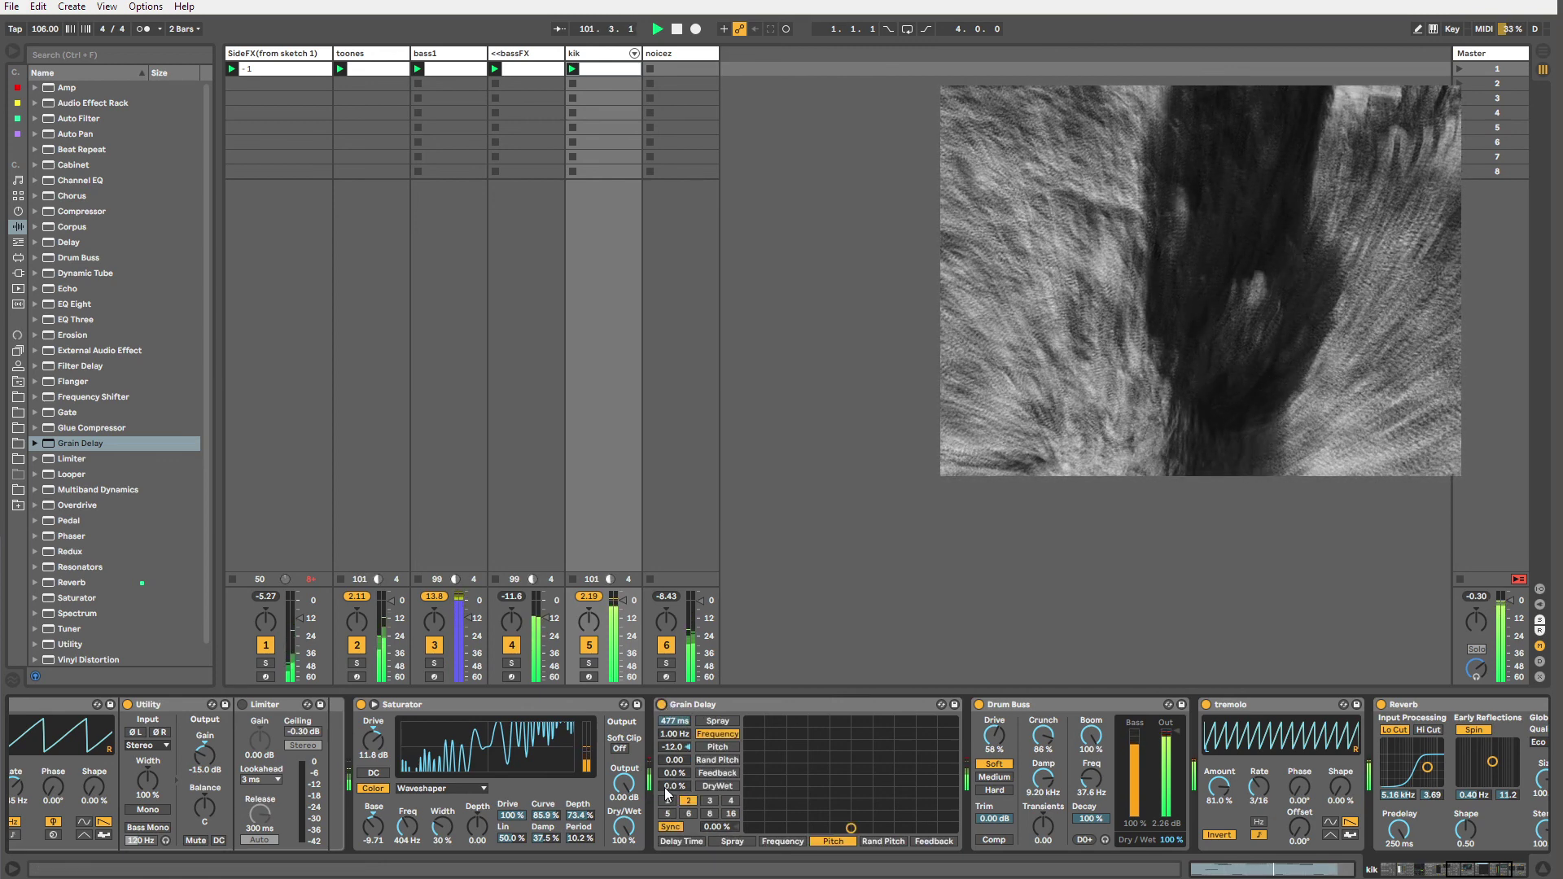
mouse_move(666, 788)
left_mouse_down()
mouse_move(666, 770)
mouse_move(665, 798)
left_mouse_up()
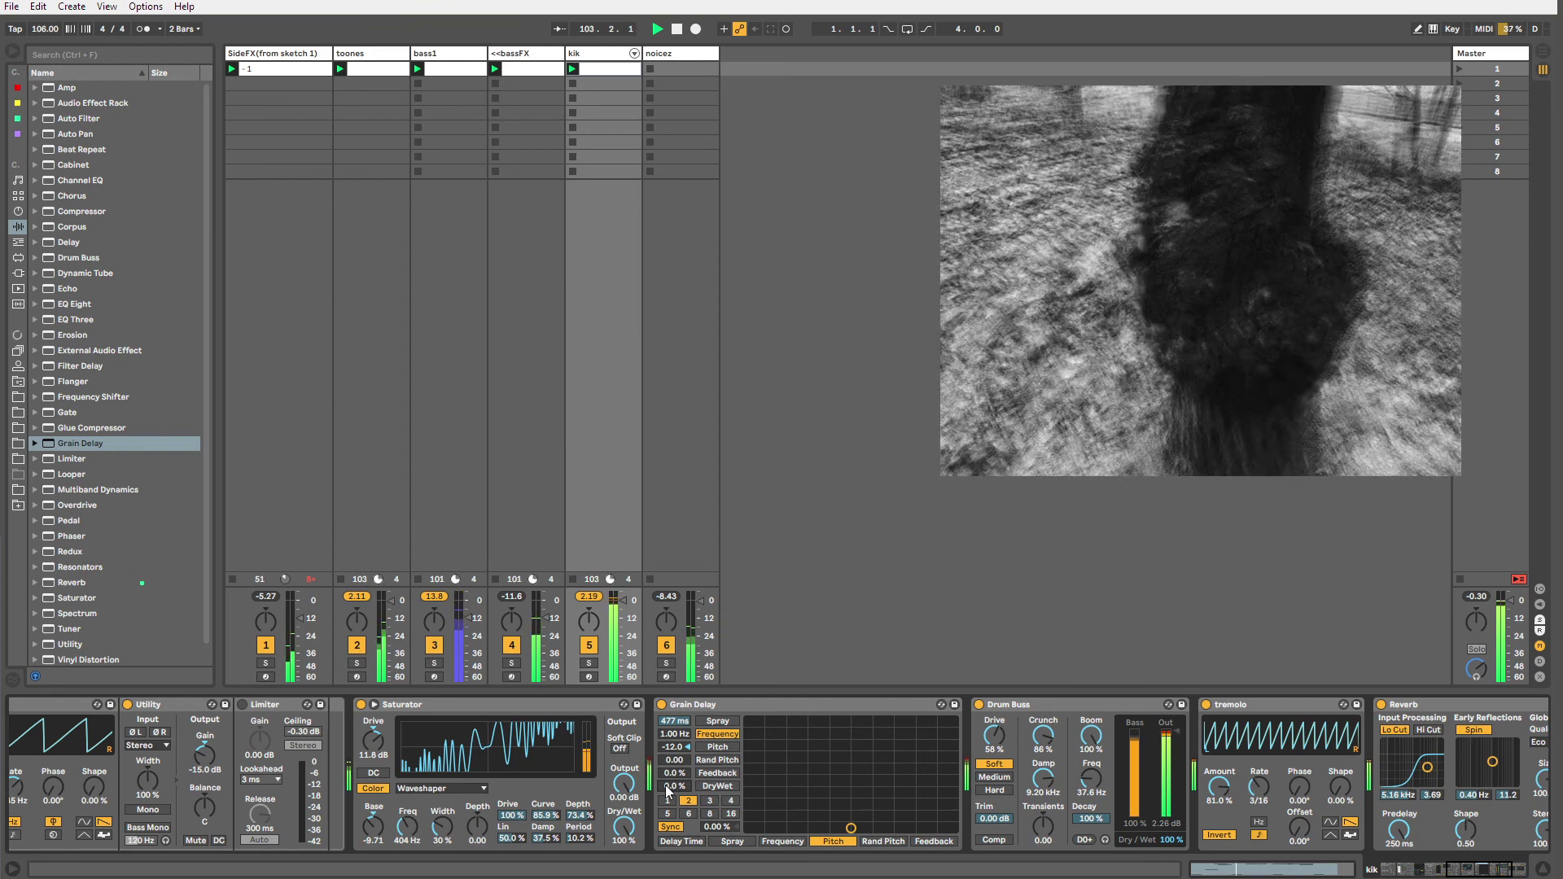
key("ctrl+shift+F9")
left_click_drag(665, 788, 665, 770)
key("ctrl+shift+F9")
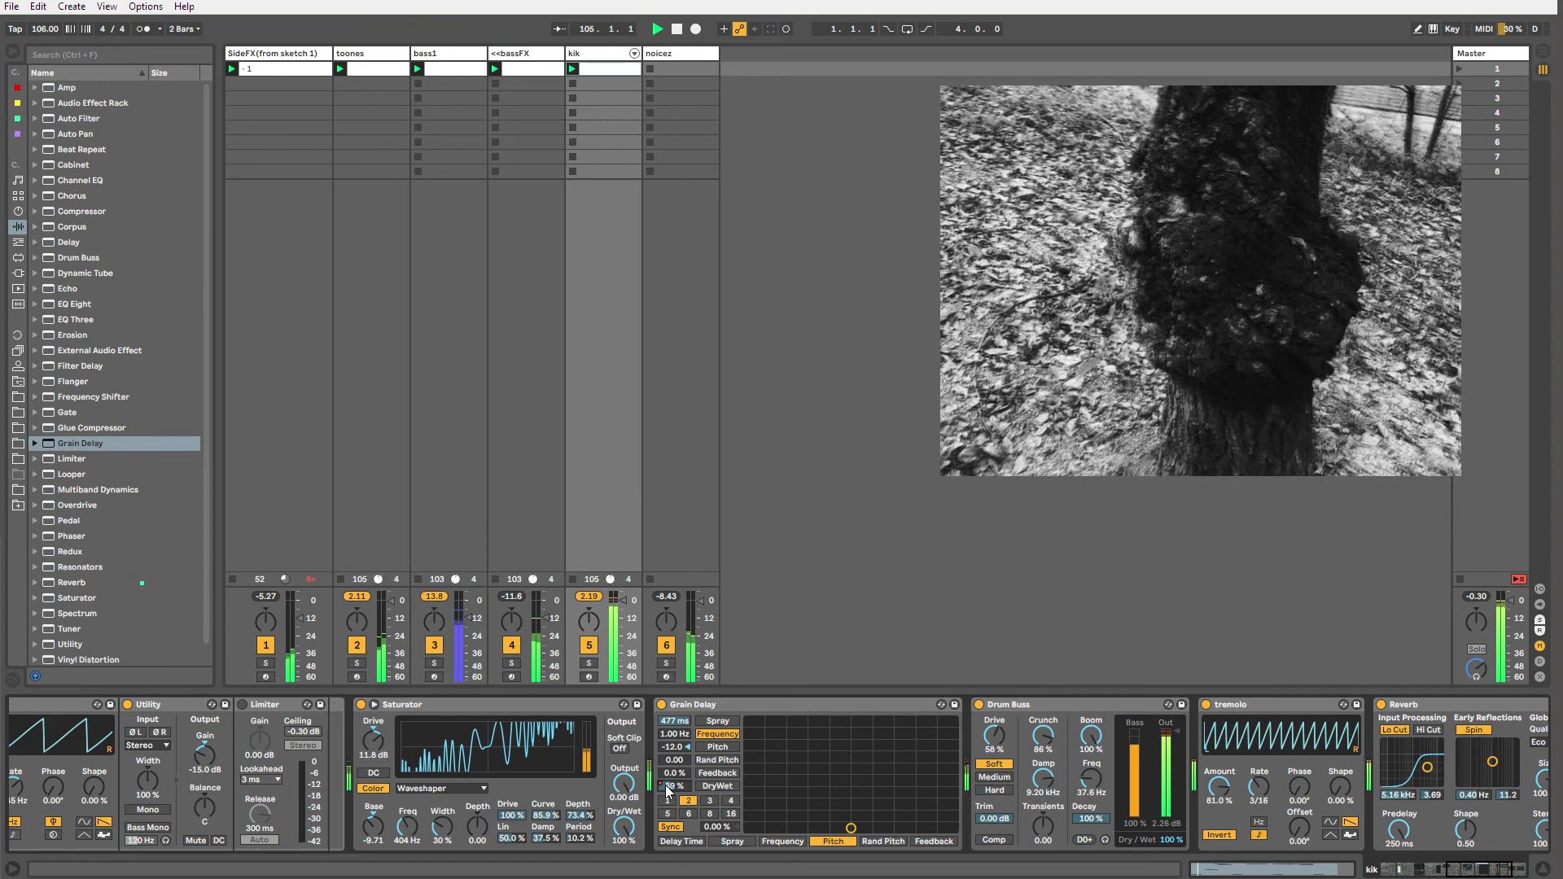
Place the Grain Delay in the W chain of the ll-d_w OnOFF audio effect rack, followed by a Utility at 23% width.
left_click(84, 103)
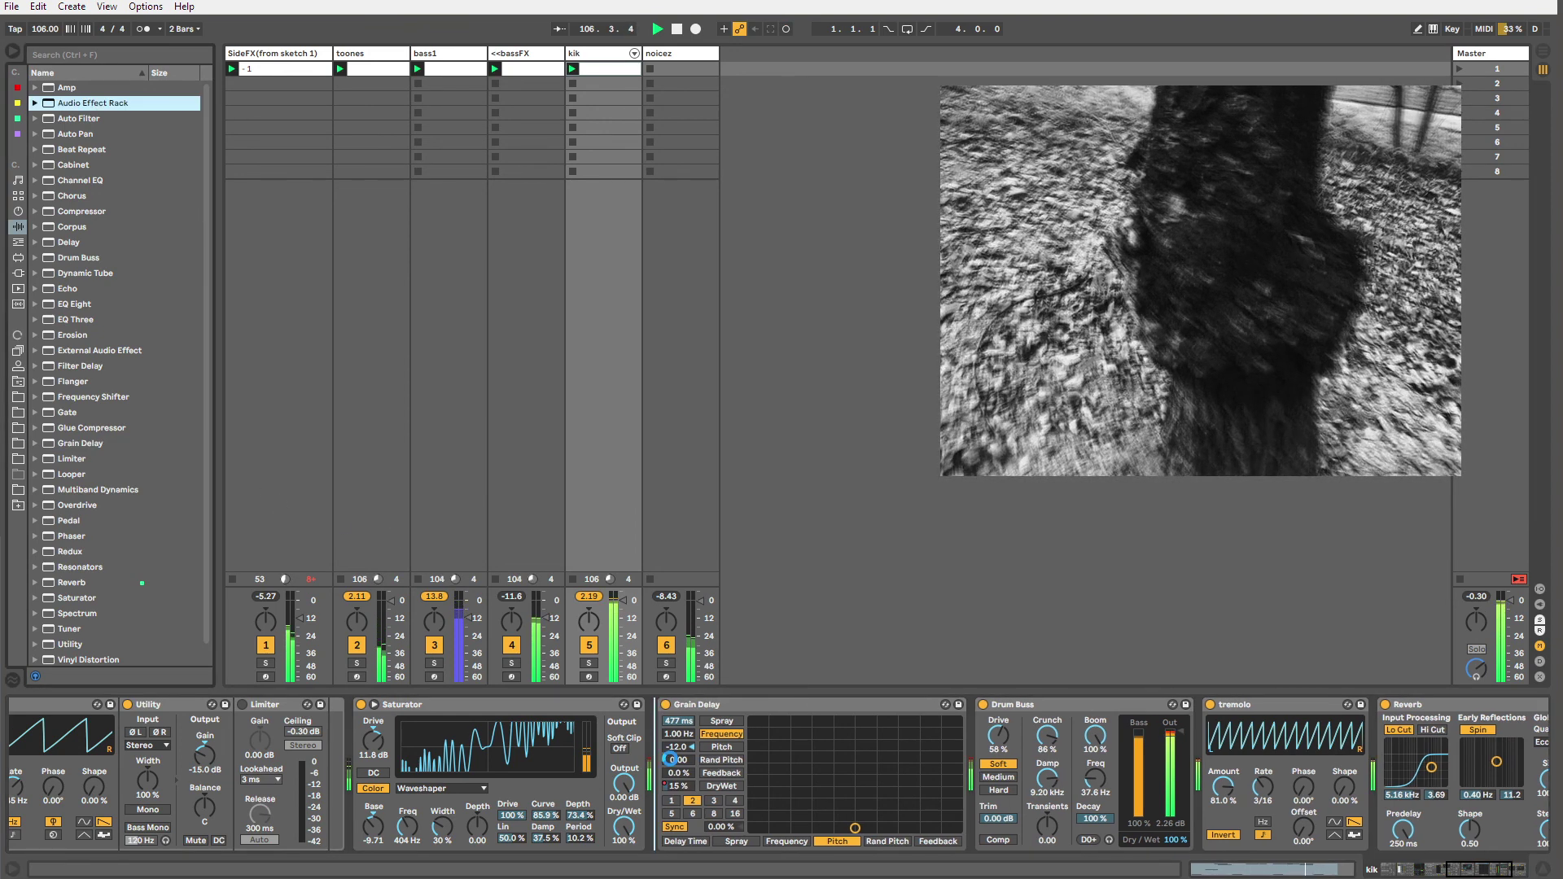
left_click_drag(1213, 706, 1093, 749)
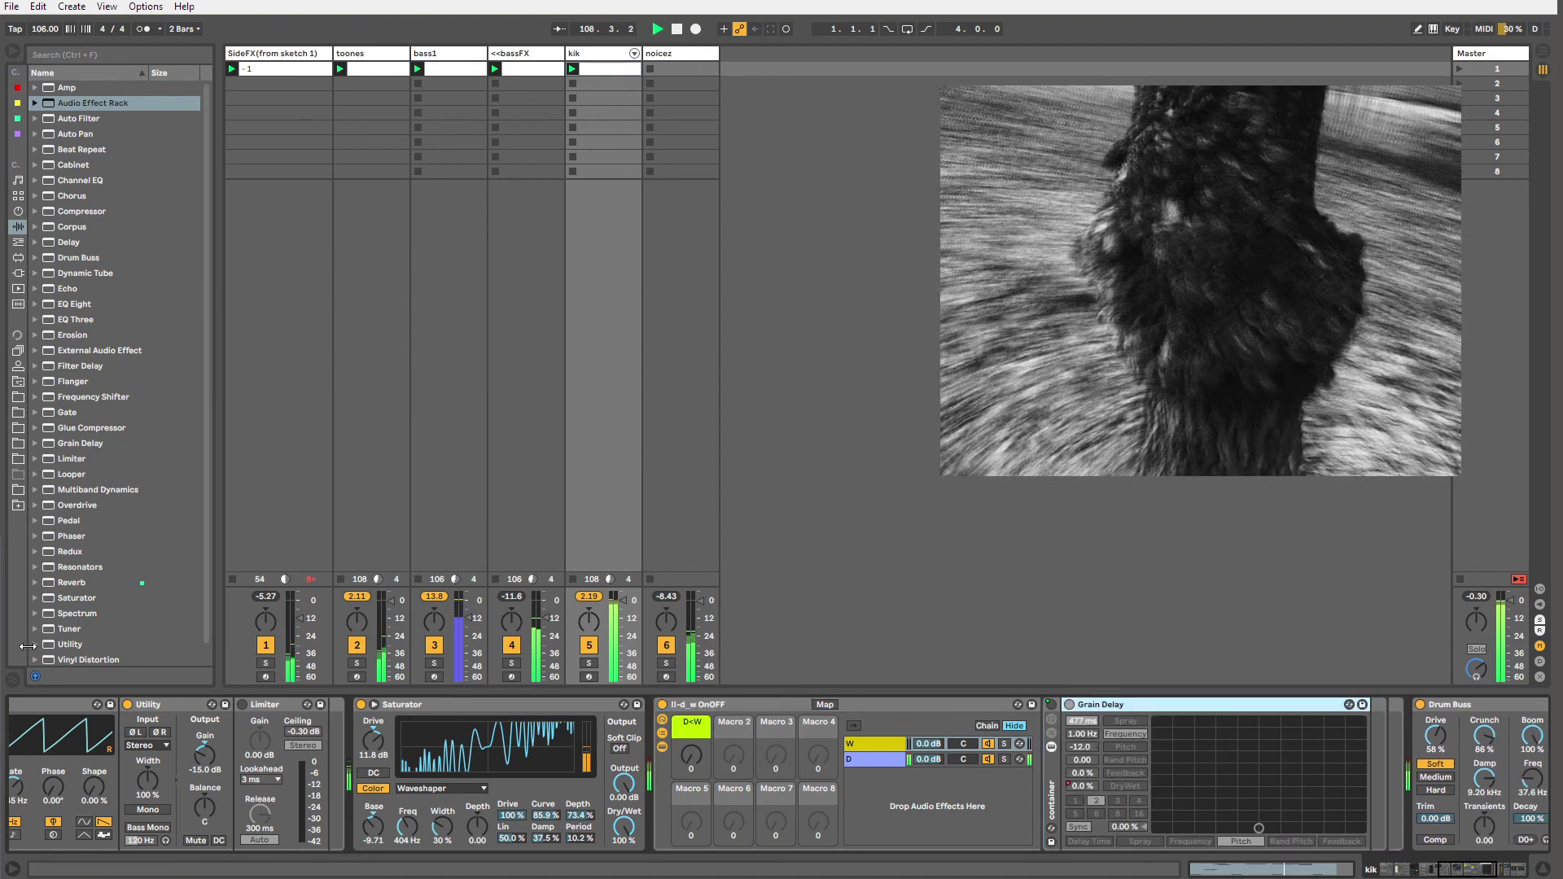
left_click_drag(50, 644, 1362, 763)
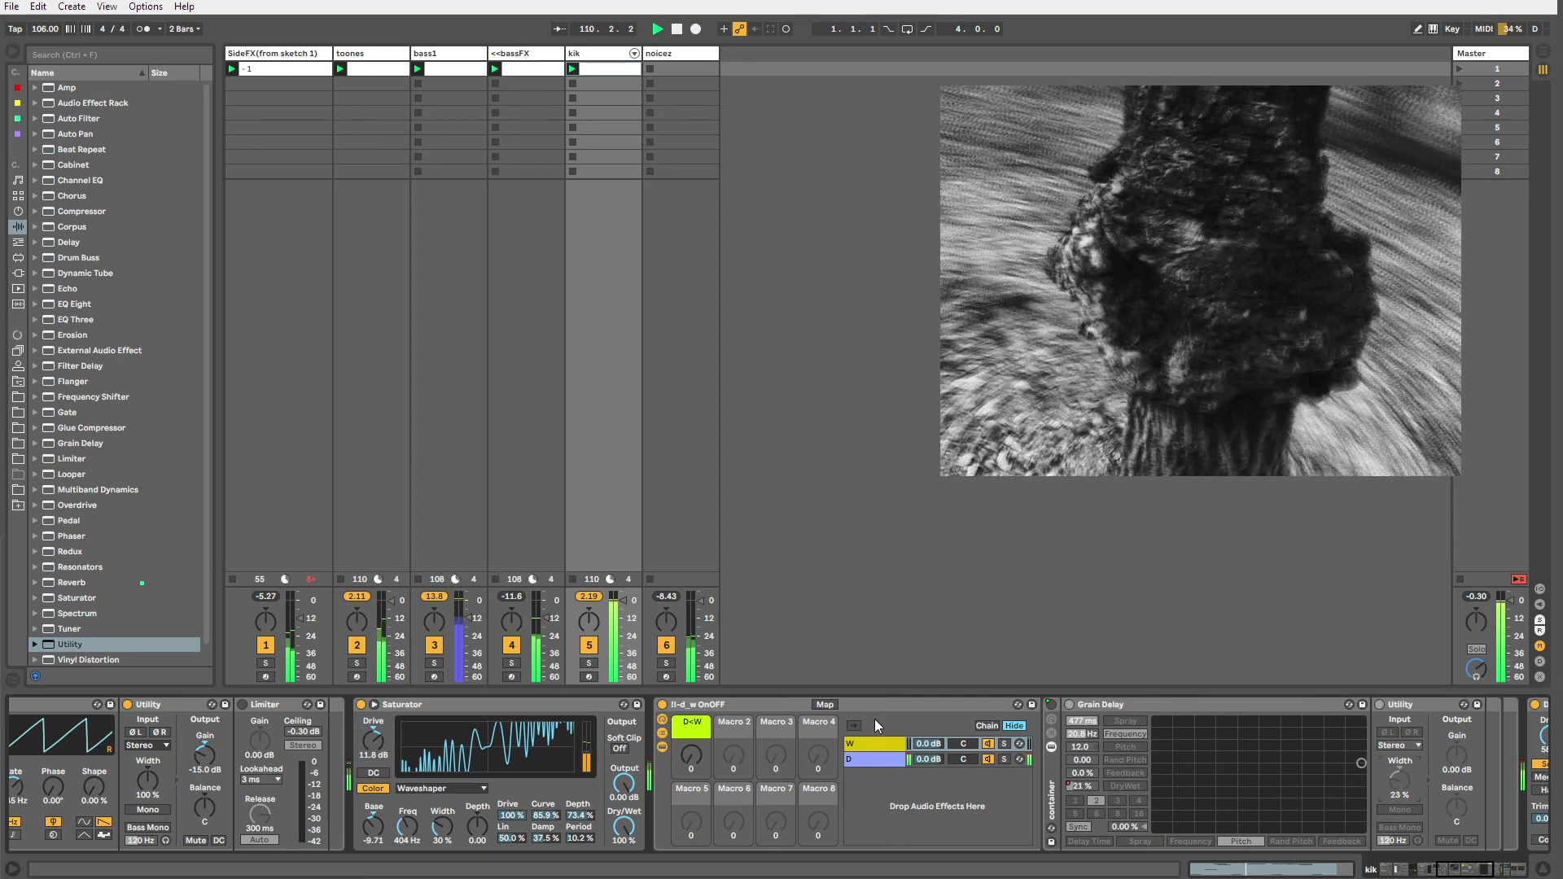
Raise the rack's D+W macro to 32 and the Grain Delay's dry/wet mix to about 55%.
left_click_drag(691, 755, 691, 728)
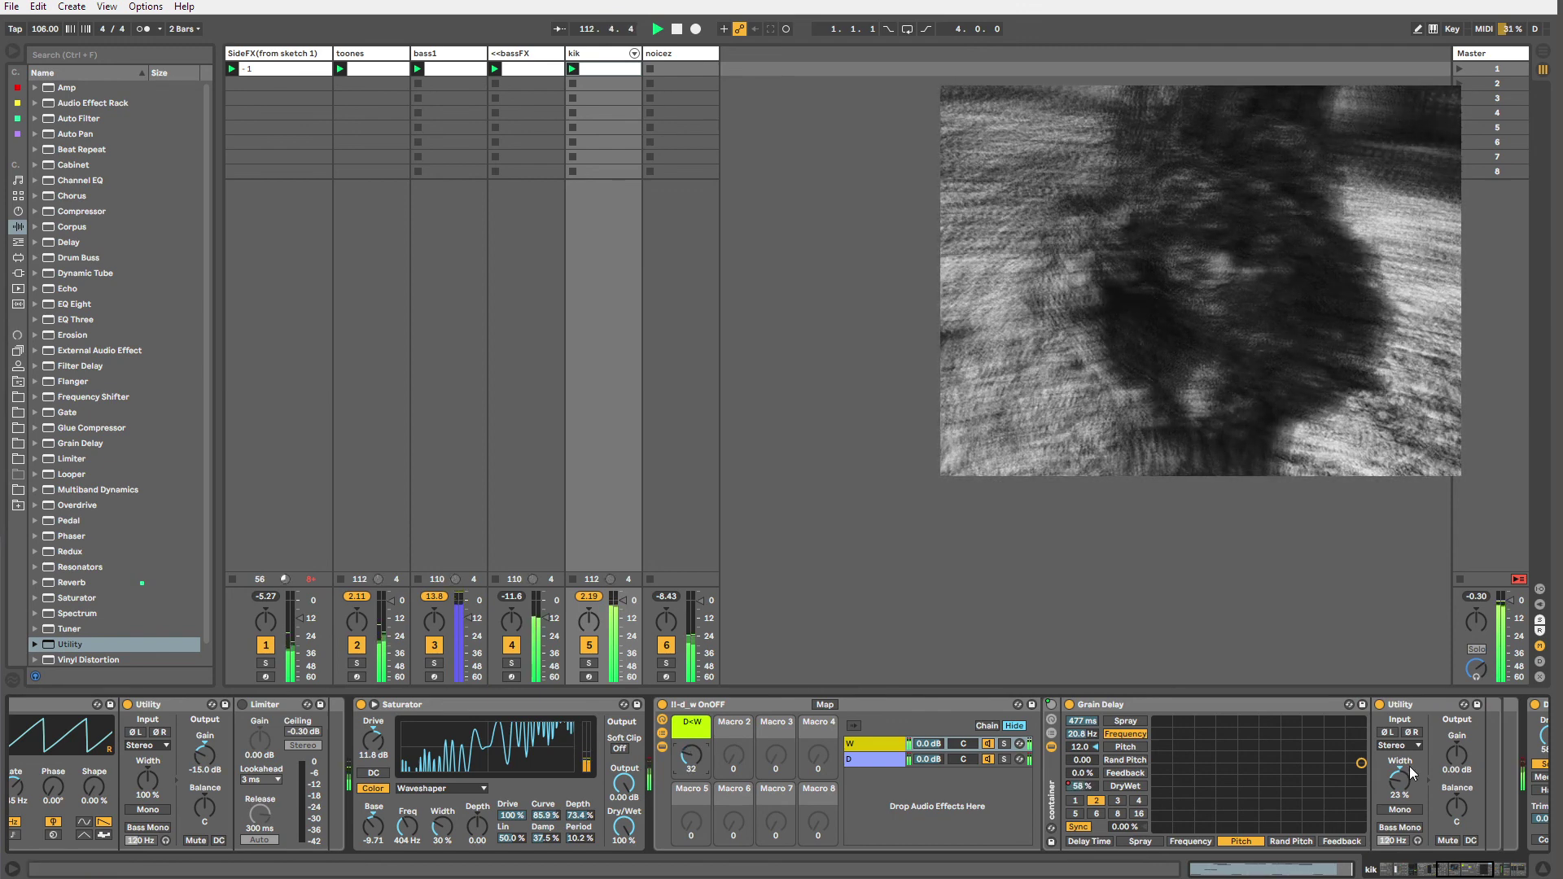
scroll(1319, 798, "right", 6)
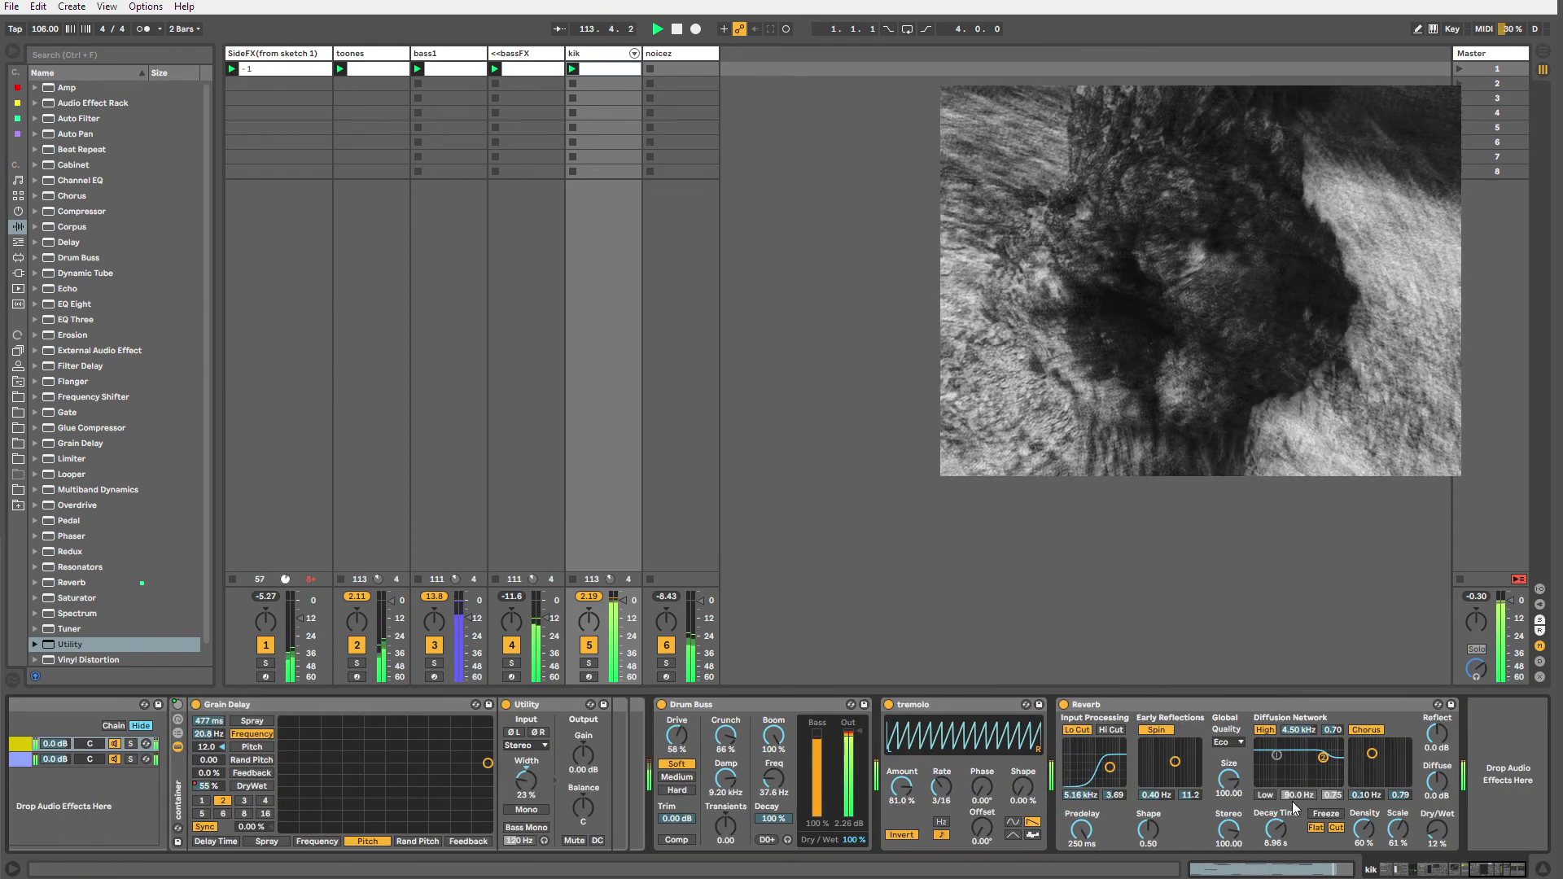